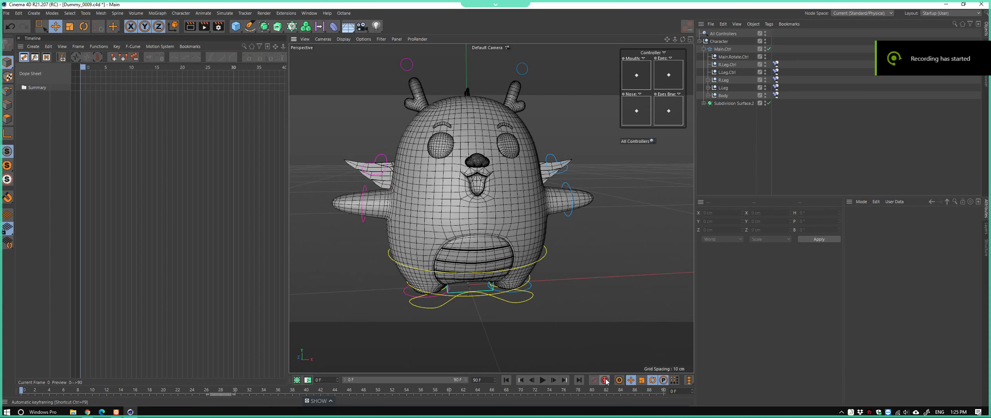
Turn the whole character about -12° using the Main.Rotate.Ctrl controller
mouse_move(560, 201)
left_mouse_down("alt")
mouse_move(511, 212)
mouse_move(544, 276)
mouse_move(534, 294)
left_mouse_up("alt")
left_click(532, 294)
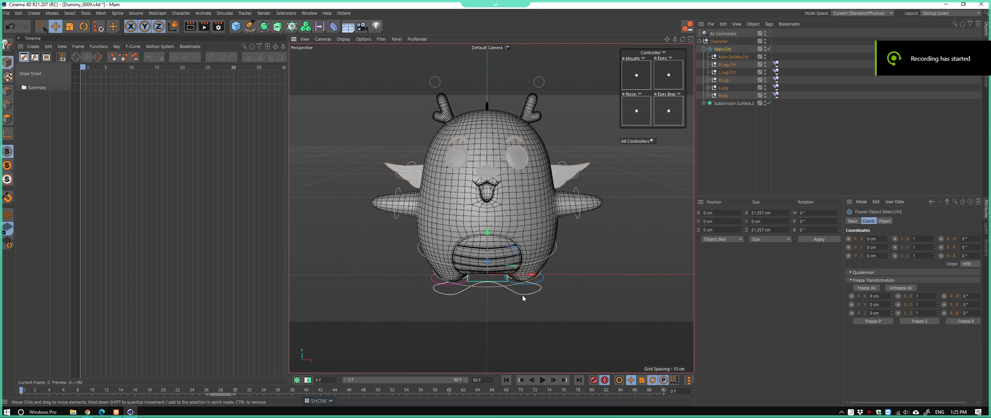
key("r")
scroll(538, 300, "up", 3)
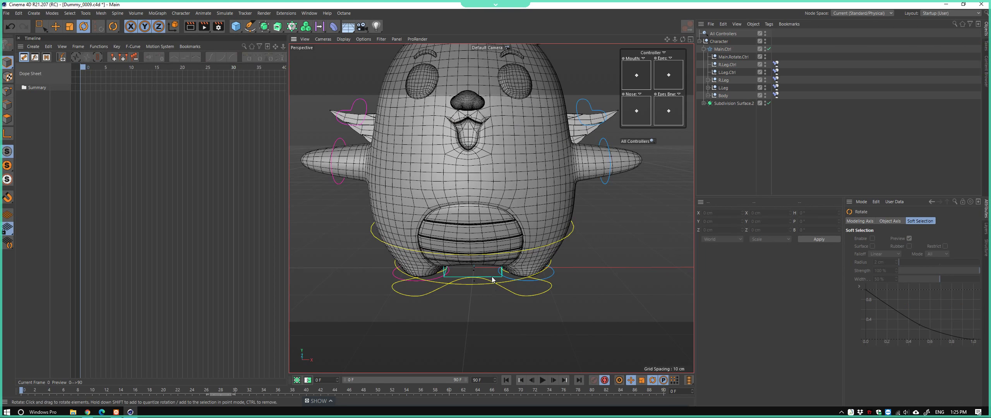
left_click(477, 279)
mouse_move(486, 252)
left_mouse_down()
mouse_move(517, 278)
mouse_move(553, 265)
mouse_move(524, 283)
left_mouse_up()
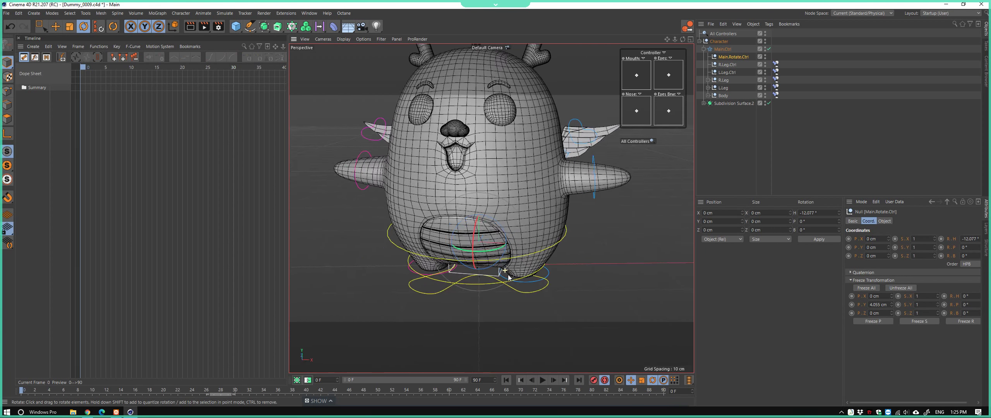
Test-move the left leg controller forward, then undo the move
scroll(559, 280, "up", 3)
left_click(543, 273)
key("e")
mouse_move(552, 261)
left_mouse_down("alt")
mouse_move(542, 252)
mouse_move(541, 267)
mouse_move(518, 264)
mouse_move(539, 237)
left_mouse_up("alt")
key("ctrl+z")
key("ctrl+z")
key("ctrl+z")
key("ctrl+shift+z")
key("ctrl+shift+z")
key("ctrl+shift+z")
key("ctrl+shift+z")
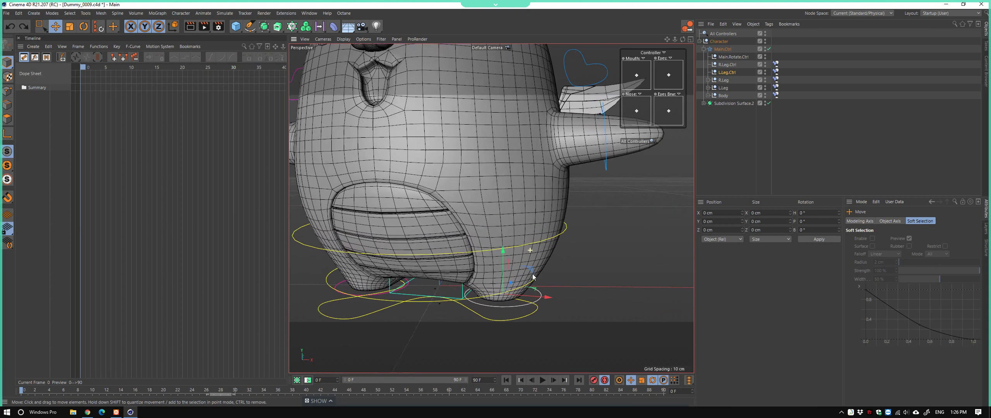
key("ctrl+shift+z")
key("ctrl+shift+z")
Tilt the body slightly sideways and raise the arm with its heart-shaped controller
key("r")
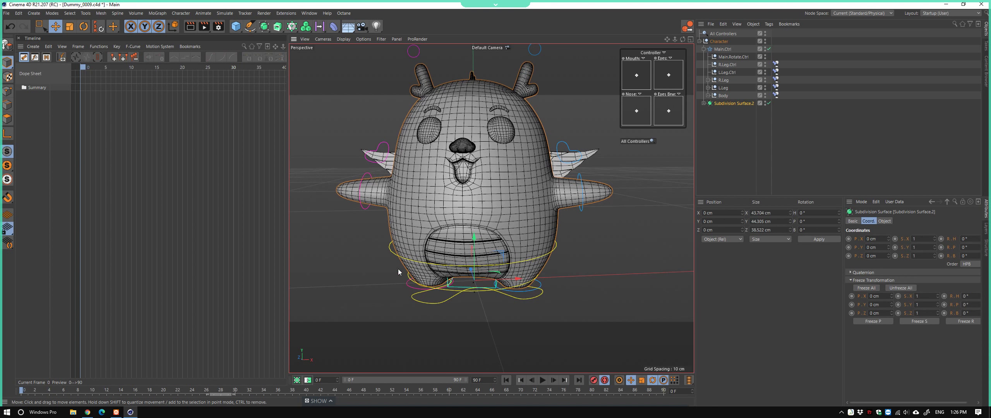
left_click(399, 265)
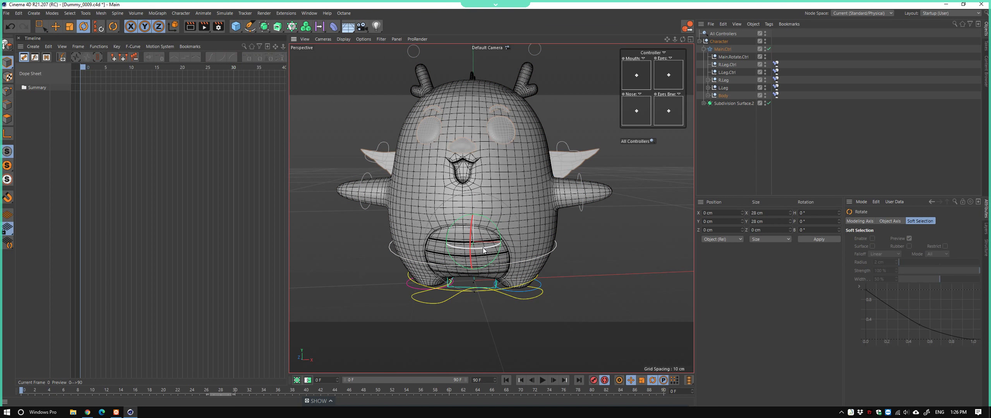
mouse_move(483, 251)
left_mouse_down()
mouse_move(481, 262)
mouse_move(500, 267)
left_mouse_up()
left_click_drag(575, 187, 574, 173, "alt")
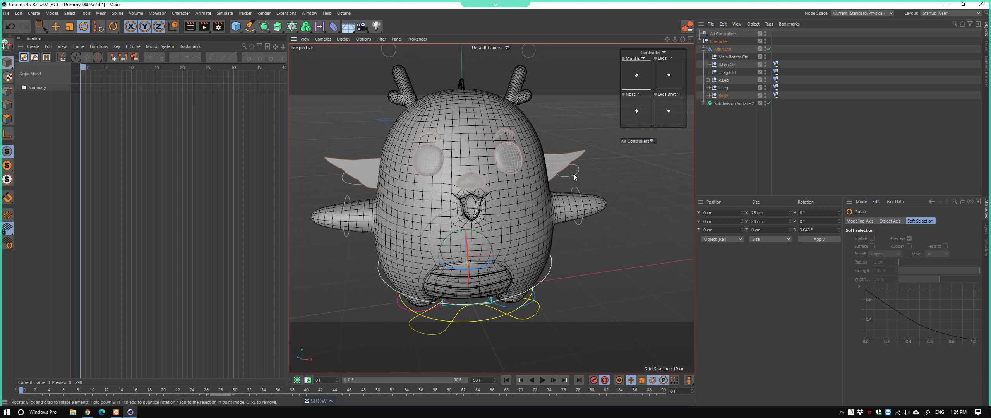
left_click(574, 173)
mouse_move(552, 234)
left_mouse_down()
mouse_move(562, 217)
mouse_move(528, 234)
mouse_move(578, 249)
mouse_move(565, 253)
mouse_move(558, 240)
mouse_move(581, 245)
mouse_move(569, 235)
left_mouse_up()
left_click(579, 223)
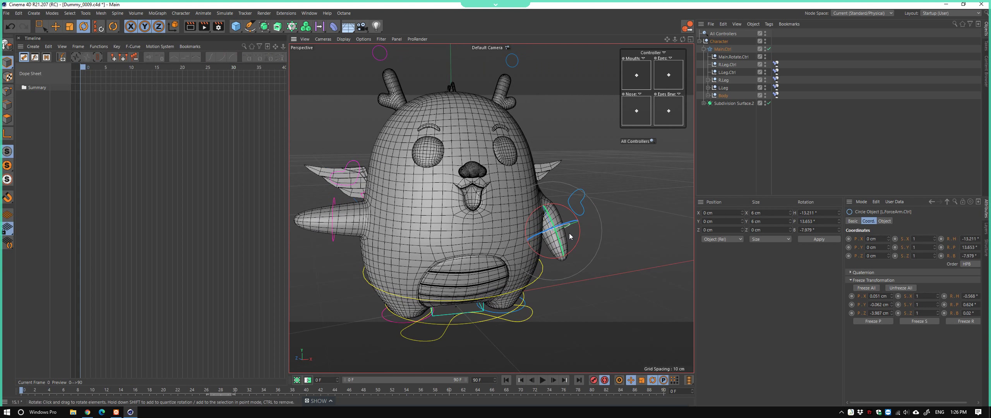
Rotate the right arm downward, then twist and bend its forearm controller
left_click(367, 199)
left_click_drag(315, 175, 442, 224, "alt")
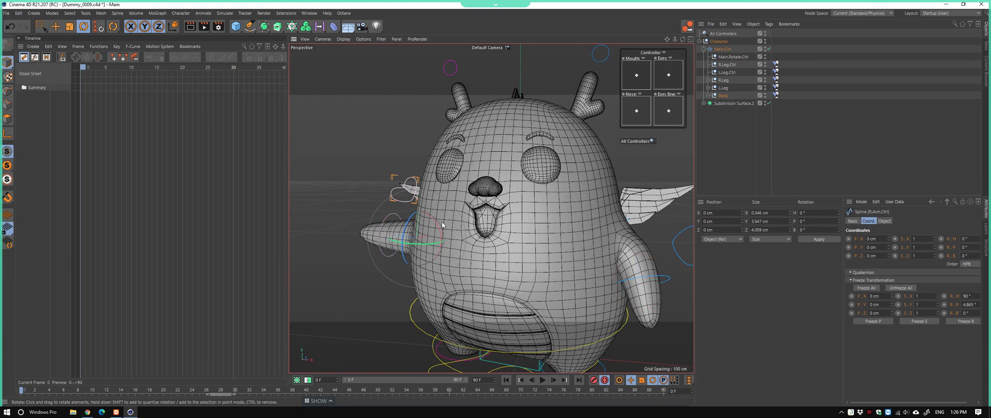
mouse_move(437, 226)
left_mouse_down("alt")
mouse_move(380, 189)
mouse_move(364, 256)
left_mouse_up("alt")
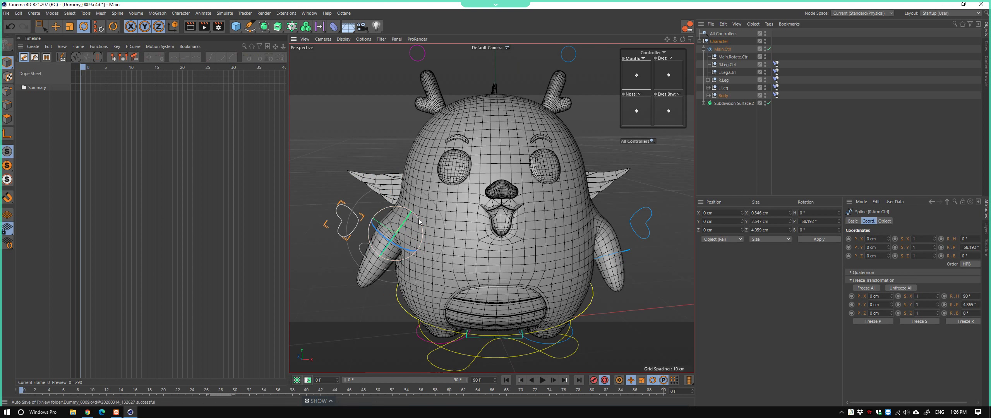
left_click_drag(419, 221, 366, 260)
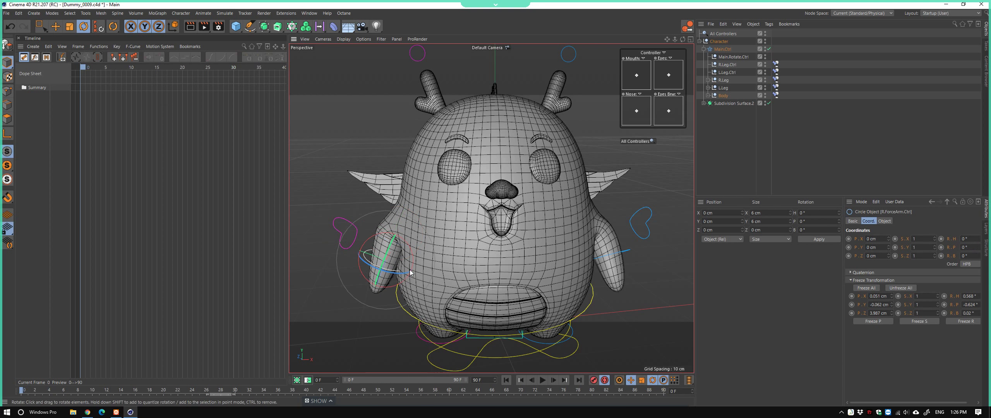
left_click_drag(413, 255, 393, 253)
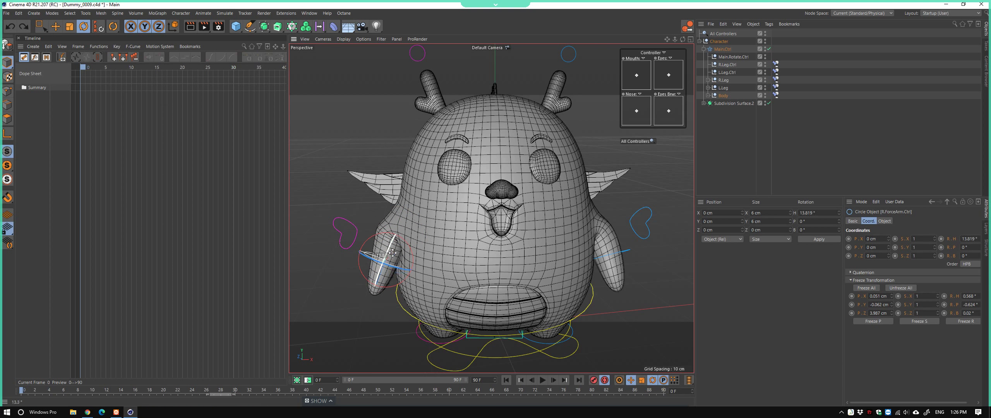
mouse_move(385, 289)
left_mouse_down()
mouse_move(383, 271)
mouse_move(489, 255)
mouse_move(495, 286)
mouse_move(515, 288)
mouse_move(521, 312)
mouse_move(466, 320)
mouse_move(503, 348)
mouse_move(563, 301)
mouse_move(508, 307)
mouse_move(577, 292)
mouse_move(508, 286)
mouse_move(515, 278)
mouse_move(540, 289)
left_mouse_up()
Tilt the body with the Body2.Ctrl belly controller, then undo it
left_click(524, 308)
left_click(503, 348)
left_click(577, 292)
left_click(569, 275)
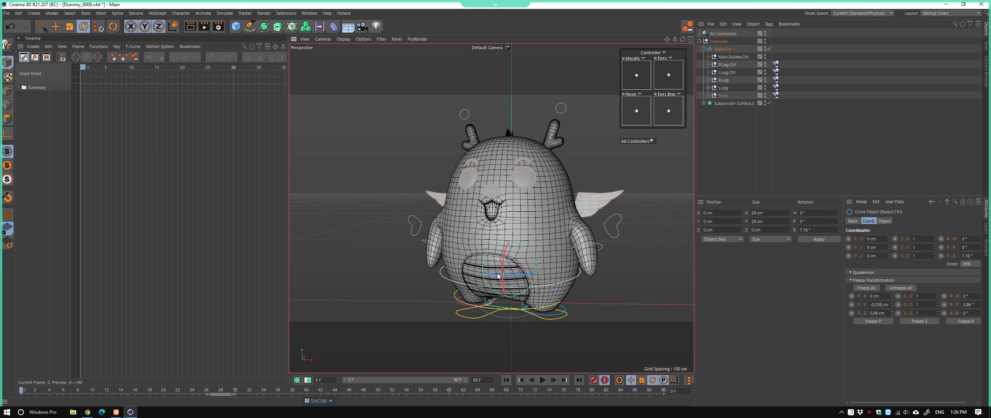
left_click_drag(503, 267, 523, 262)
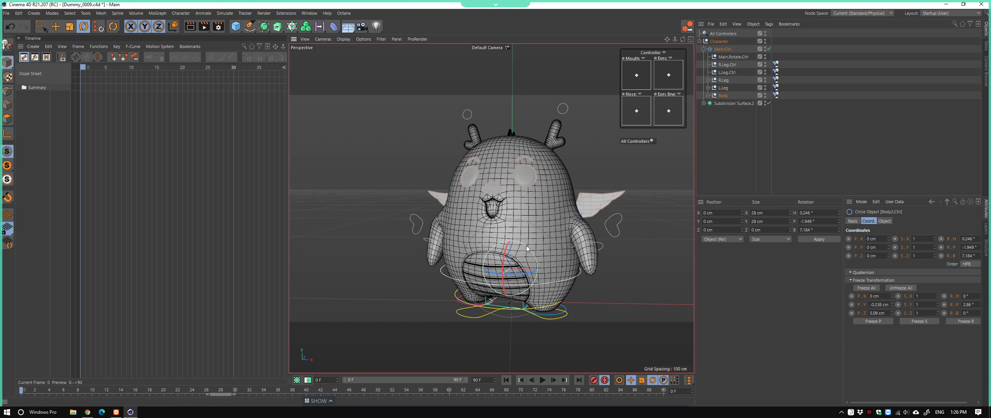
key("ctrl+z")
key("ctrl+z")
key("ctrl+z")
key("ctrl+z")
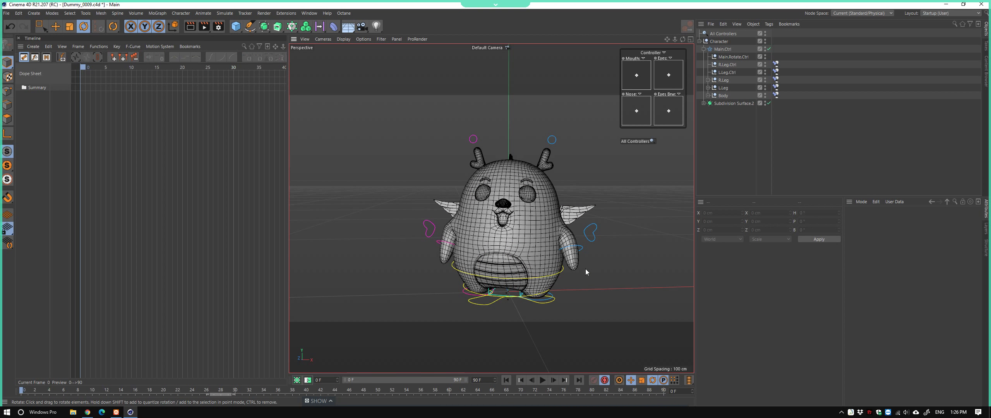
Preview material-colour shading, return to Quick Shading Lines, and select All Controllers
mouse_move(580, 270)
left_mouse_down("alt")
mouse_move(508, 280)
mouse_move(527, 289)
left_mouse_up("alt")
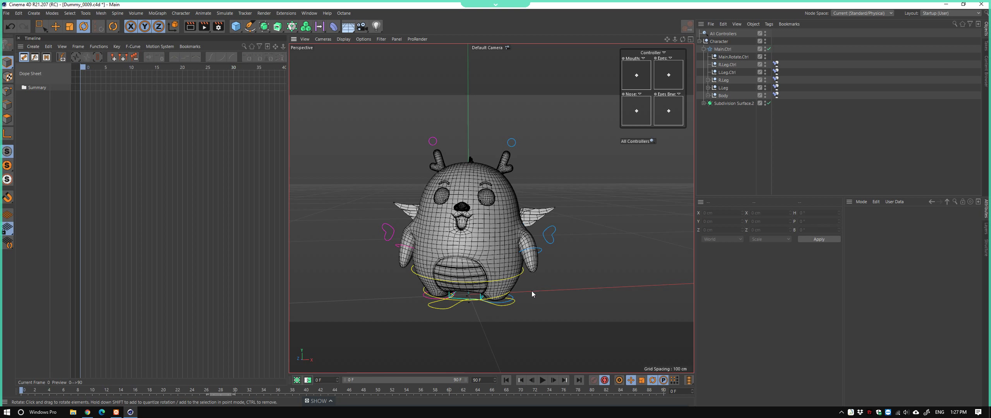
mouse_move(531, 294)
left_mouse_down("alt")
mouse_move(521, 303)
mouse_move(531, 304)
left_mouse_up("alt")
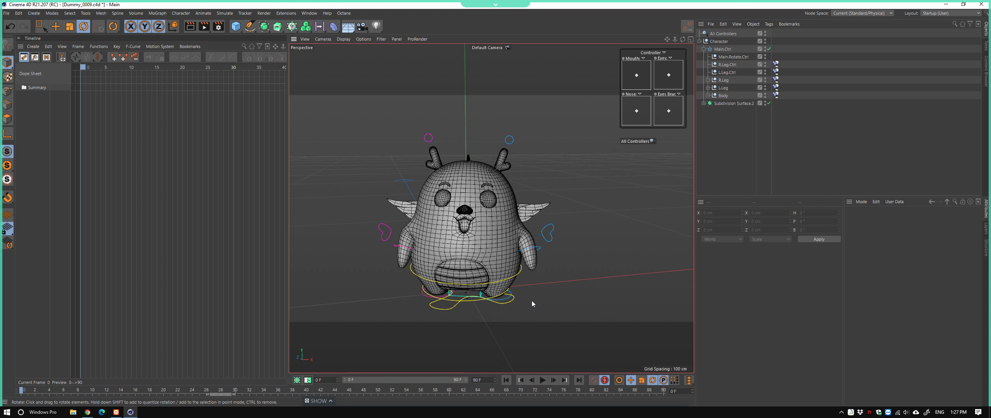
key("n")
key("b")
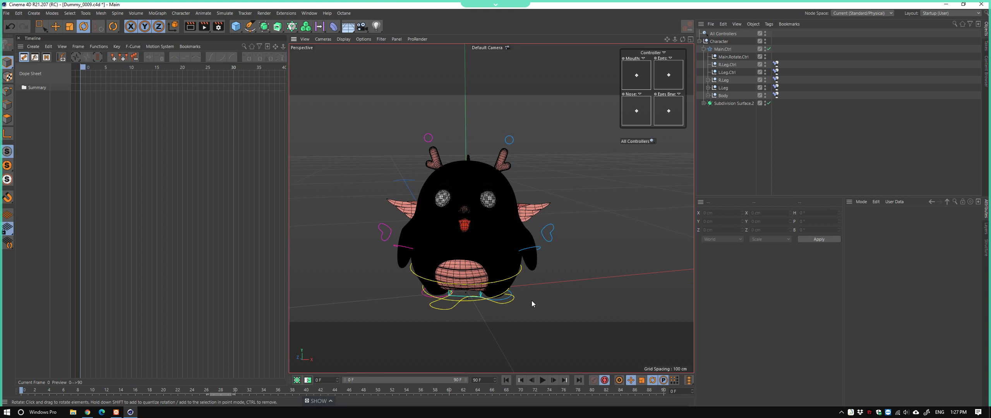
key("n")
key("d")
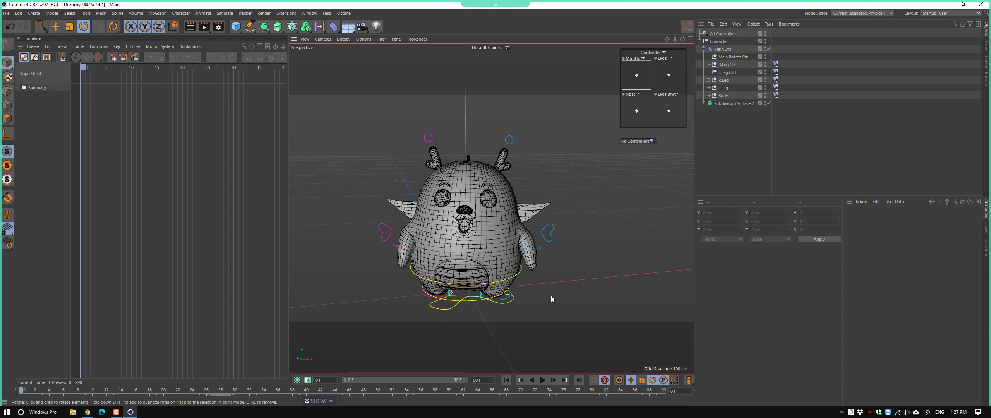
mouse_move(532, 303)
left_mouse_down("alt")
mouse_move(480, 266)
mouse_move(592, 257)
mouse_move(498, 280)
left_mouse_up("alt")
left_click(634, 140)
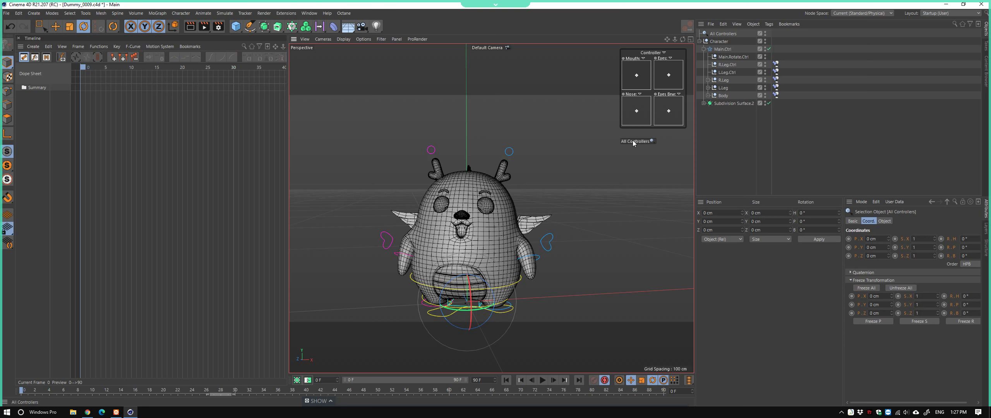
Record keys on all controllers at frame 0, then move the playhead to frame 8
left_click(594, 380)
mouse_move(542, 271)
left_mouse_down("alt")
mouse_move(585, 238)
mouse_move(531, 301)
mouse_move(503, 306)
left_mouse_up("alt")
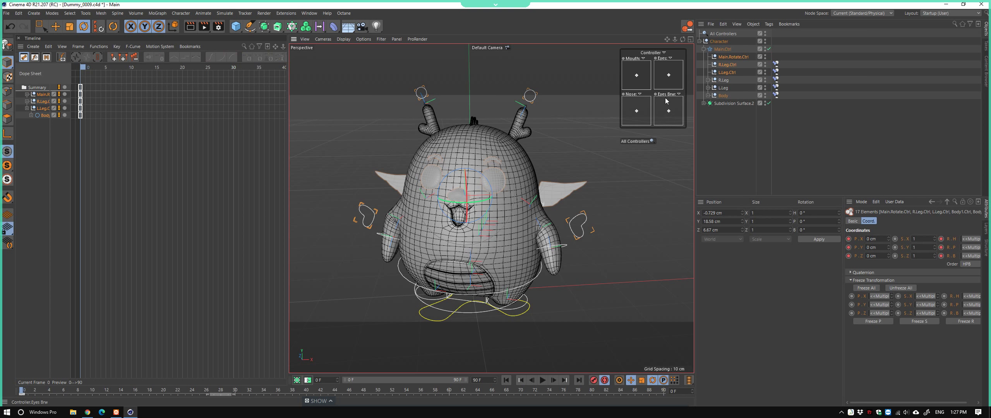
left_click(569, 136)
mouse_move(547, 147)
left_mouse_down("alt")
mouse_move(537, 153)
mouse_move(561, 133)
mouse_move(546, 163)
left_mouse_up("alt")
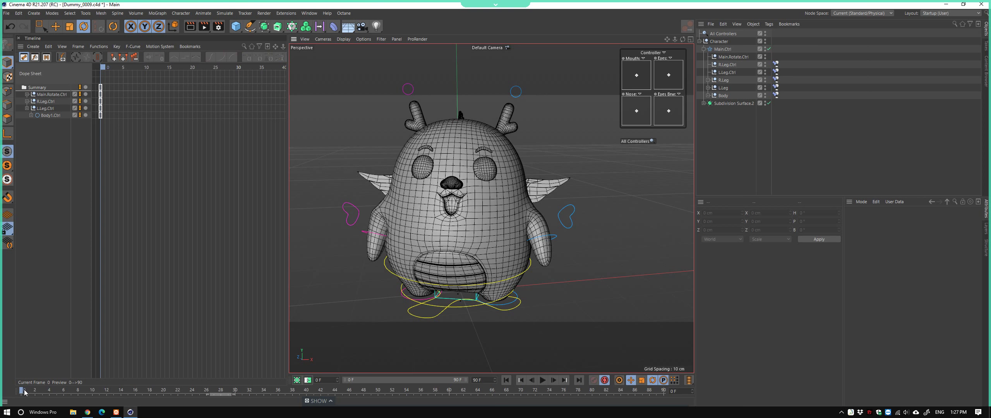
left_click_drag(24, 392, 43, 392)
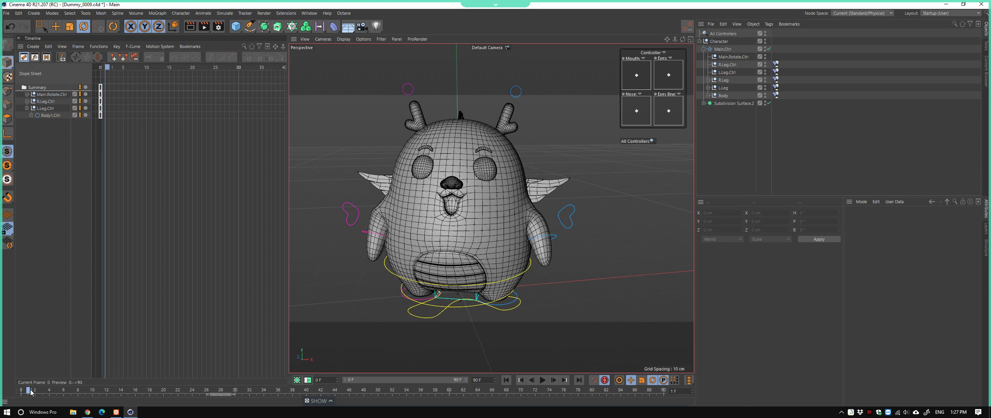
left_click(628, 143)
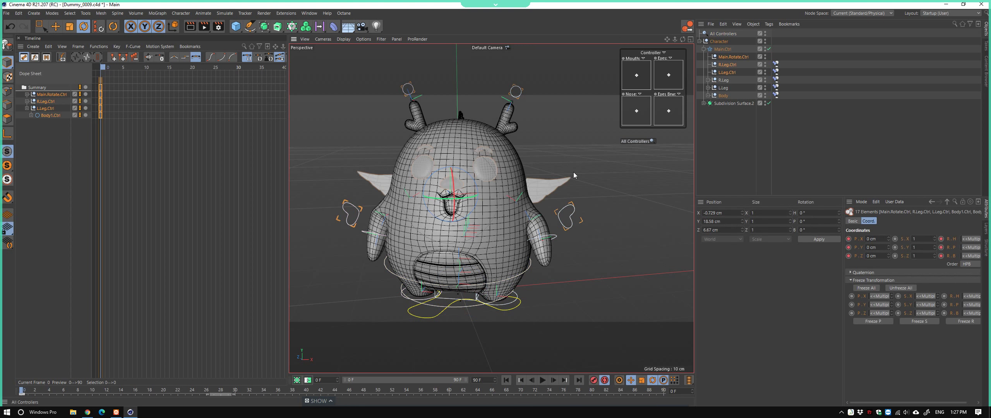
left_click_drag(50, 392, 73, 394)
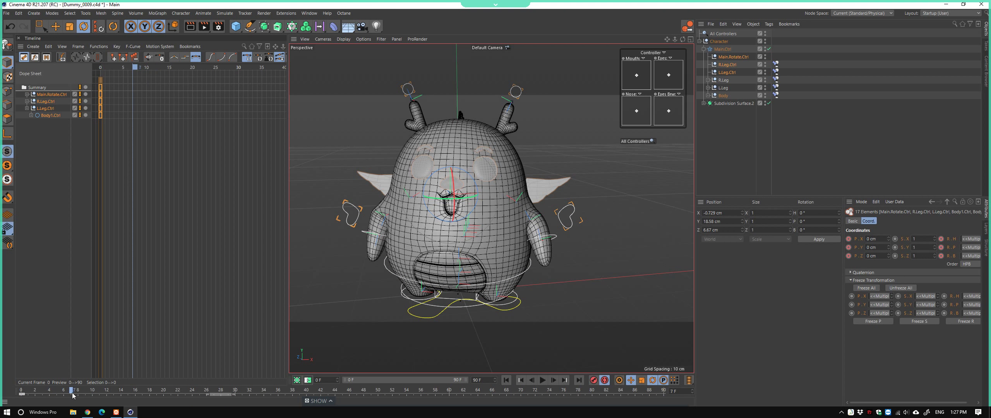
mouse_move(442, 237)
left_mouse_down("alt")
mouse_move(540, 274)
mouse_move(577, 255)
mouse_move(508, 289)
mouse_move(542, 280)
mouse_move(447, 295)
mouse_move(612, 271)
mouse_move(558, 277)
mouse_move(600, 265)
mouse_move(590, 267)
left_mouse_up("alt")
left_click(525, 279)
Key Body1.Ctrl at frame 8, straighten its lean, and lower it slightly
left_click(516, 291)
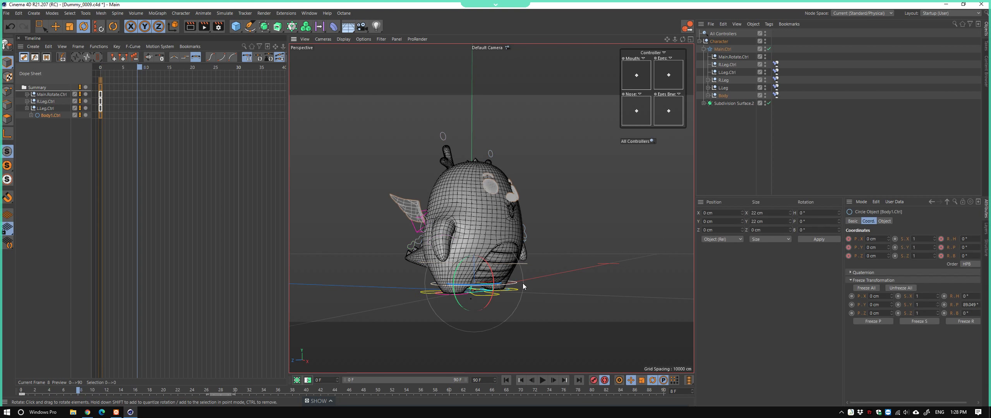
mouse_move(516, 291)
left_mouse_down("alt")
mouse_move(501, 266)
mouse_move(486, 272)
left_mouse_up("alt")
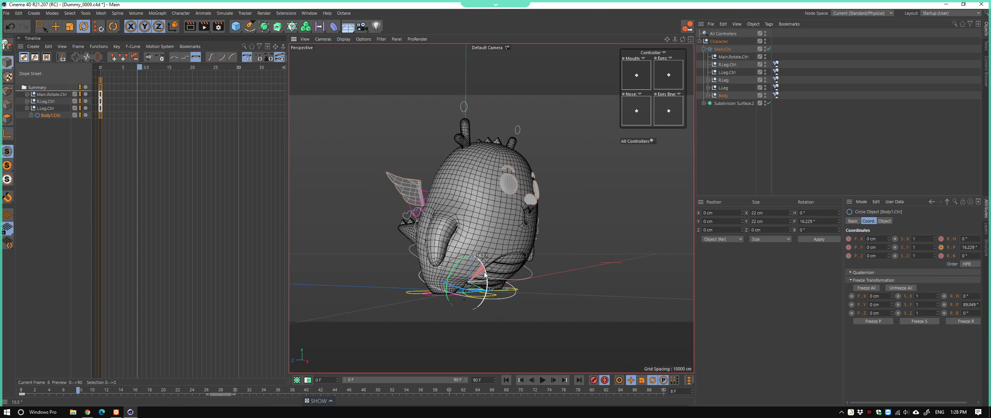
left_click(485, 272)
left_click(519, 288)
scroll(519, 298, "up", 5)
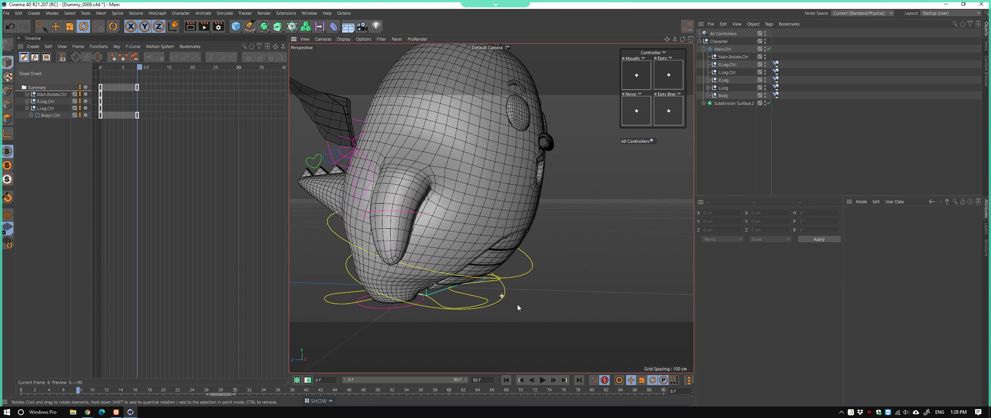
left_click_drag(516, 304, 499, 301, "alt")
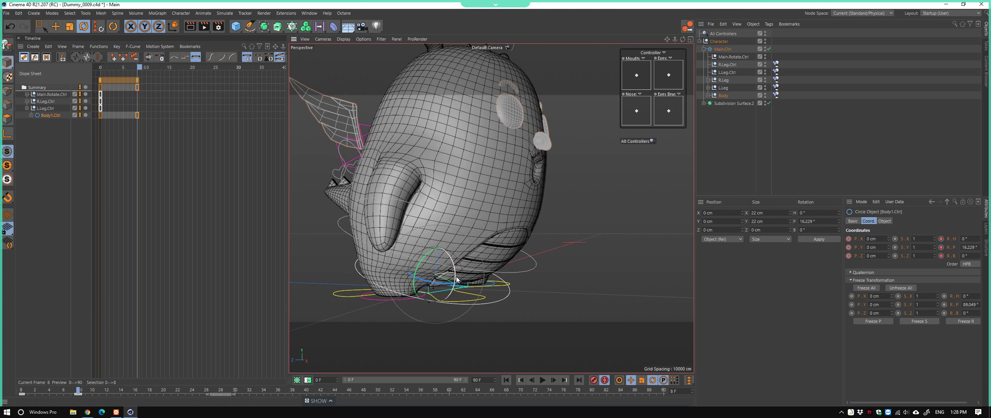
mouse_move(457, 279)
left_mouse_down("alt")
mouse_move(420, 288)
mouse_move(528, 270)
left_mouse_up("alt")
key("e")
left_click_drag(443, 245, 463, 260)
Try tilting Body2.Ctrl forward, then undo the tilt
left_click(530, 262)
left_click_drag(530, 262, 559, 260, "alt")
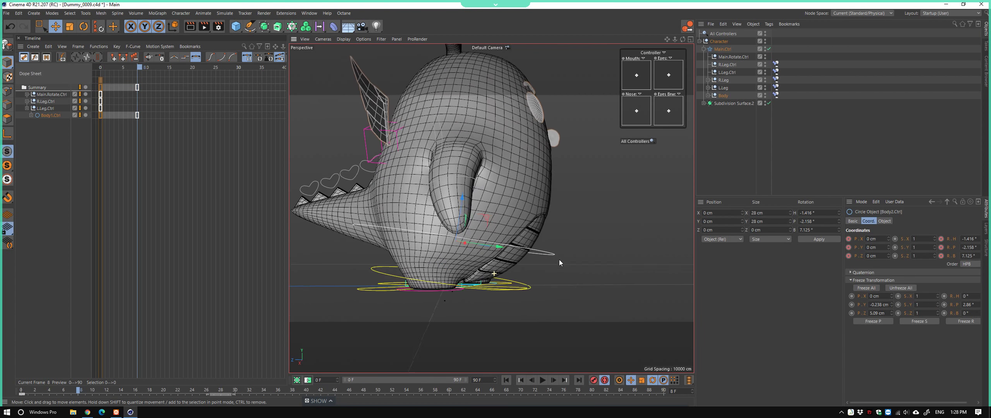
key("r")
mouse_move(482, 231)
left_mouse_down()
mouse_move(446, 245)
mouse_move(512, 247)
mouse_move(428, 245)
mouse_move(515, 252)
mouse_move(485, 259)
mouse_move(394, 244)
mouse_move(482, 243)
mouse_move(413, 253)
mouse_move(473, 265)
mouse_move(458, 261)
mouse_move(429, 209)
mouse_move(409, 196)
left_mouse_up()
key("ctrl+z")
Swing the right arm controller upward and pick the left arm and forearm controllers
scroll(428, 207, "up", 3)
left_click(409, 197)
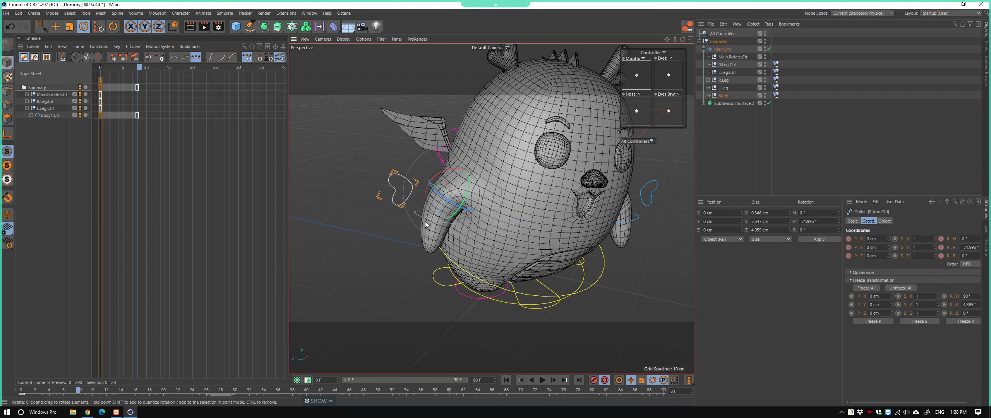
mouse_move(450, 217)
left_mouse_down()
mouse_move(425, 211)
mouse_move(465, 189)
mouse_move(464, 212)
mouse_move(417, 215)
mouse_move(469, 241)
mouse_move(493, 219)
mouse_move(472, 207)
mouse_move(493, 237)
mouse_move(540, 246)
mouse_move(479, 213)
mouse_move(507, 229)
mouse_move(556, 226)
mouse_move(545, 255)
mouse_move(483, 234)
mouse_move(529, 246)
mouse_move(476, 241)
mouse_move(491, 270)
mouse_move(393, 187)
mouse_move(406, 192)
mouse_move(362, 173)
mouse_move(387, 209)
mouse_move(478, 247)
mouse_move(411, 231)
mouse_move(532, 245)
left_mouse_up()
left_click(477, 211)
left_click(502, 233)
left_click(509, 206)
scroll(480, 214, "up", 3)
scroll(479, 214, "down", 3)
Select the forearm controllers, then shift the right arm controller so the body deforms
left_click(507, 229)
scroll(513, 242, "down", 5)
scroll(492, 271, "up", 3)
left_click(394, 187)
left_click(416, 219)
mouse_move(526, 232)
left_mouse_down("alt")
mouse_move(499, 218)
mouse_move(518, 243)
mouse_move(552, 240)
mouse_move(521, 229)
mouse_move(529, 239)
mouse_move(608, 244)
mouse_move(575, 309)
mouse_move(544, 254)
mouse_move(657, 238)
mouse_move(569, 249)
mouse_move(610, 245)
mouse_move(434, 196)
left_mouse_up("alt")
key("e")
left_click(540, 231)
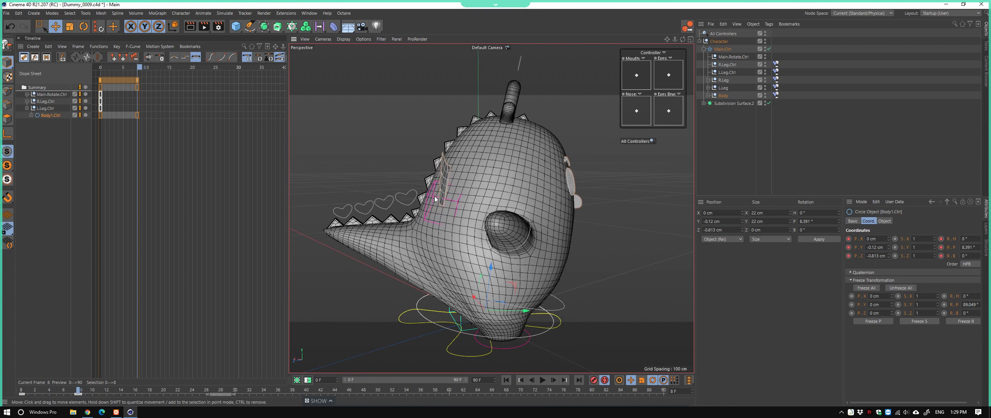
Shift-select the tail hearts, enable Per-Object Manipulation, and rotate them to bend the tail
left_click(407, 194)
left_click(381, 201, "shift")
left_click(367, 206, "shift")
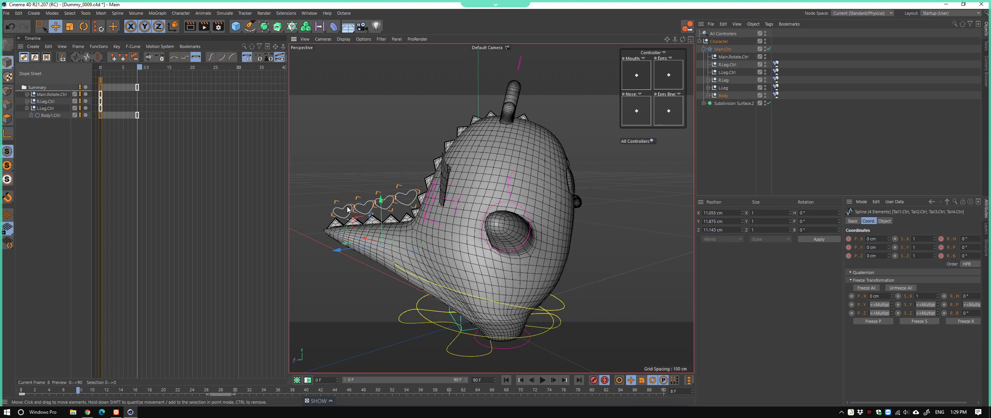
key("r")
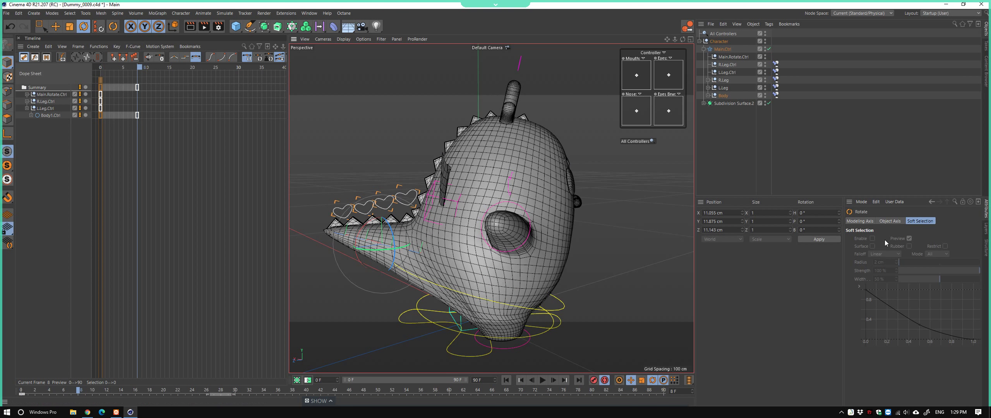
left_click(889, 221)
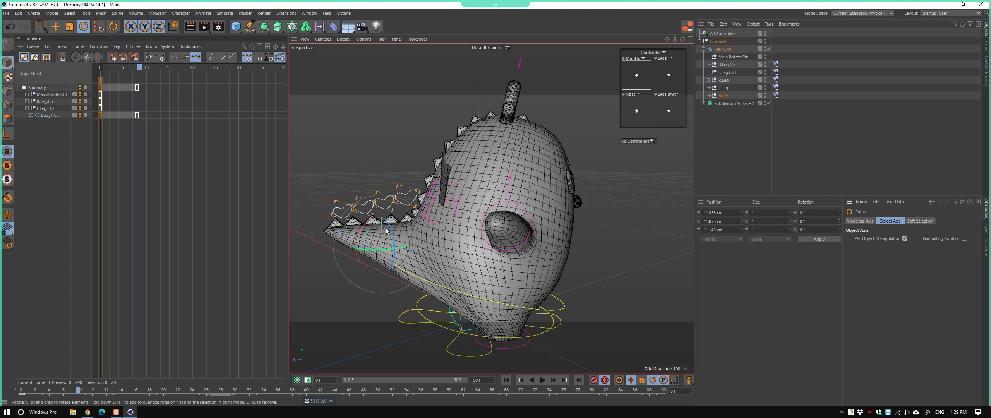
left_click_drag(391, 233, 365, 227)
key("ctrl+z")
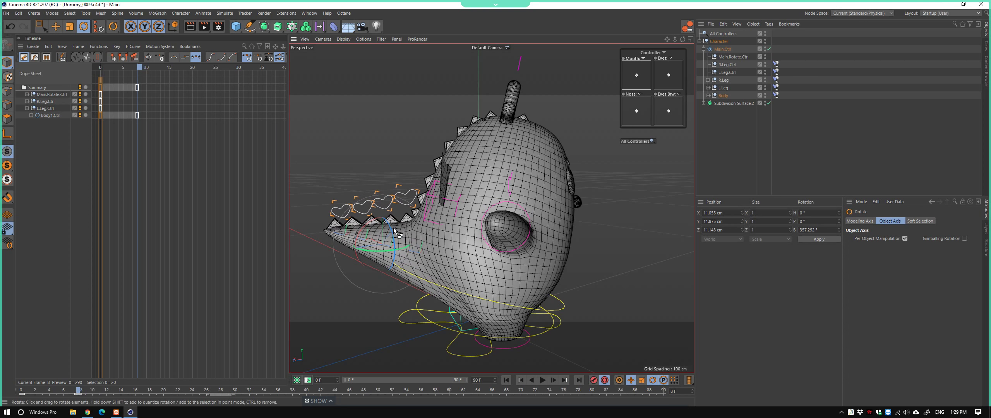
mouse_move(366, 227)
left_mouse_down()
mouse_move(383, 179)
mouse_move(537, 280)
mouse_move(535, 265)
mouse_move(511, 270)
mouse_move(513, 299)
mouse_move(541, 263)
mouse_move(529, 248)
mouse_move(471, 251)
mouse_move(524, 315)
mouse_move(502, 261)
mouse_move(566, 262)
mouse_move(504, 331)
mouse_move(408, 282)
mouse_move(383, 288)
mouse_move(408, 315)
mouse_move(496, 312)
mouse_move(637, 243)
mouse_move(491, 337)
mouse_move(424, 266)
mouse_move(351, 277)
mouse_move(485, 278)
mouse_move(581, 217)
mouse_move(484, 225)
mouse_move(441, 246)
mouse_move(644, 143)
left_mouse_up()
Frame the whole character and scrub through the frames to preview the hop
left_click(641, 141)
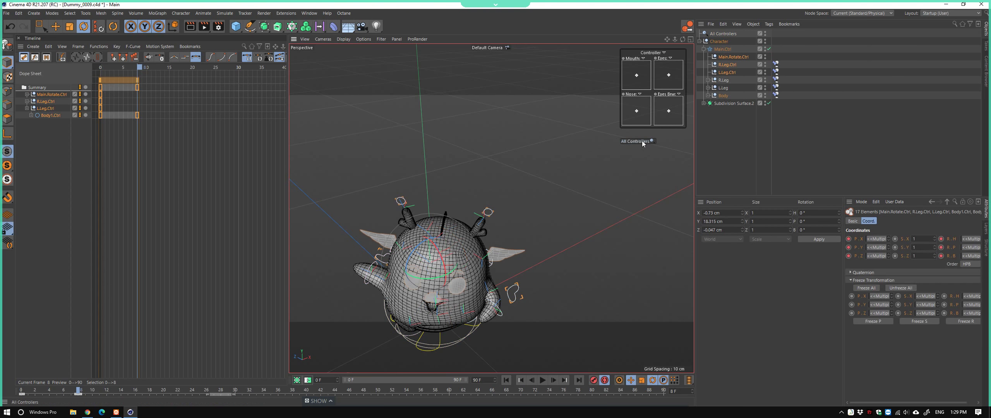
right_click_drag(641, 141, 351, 230, "alt")
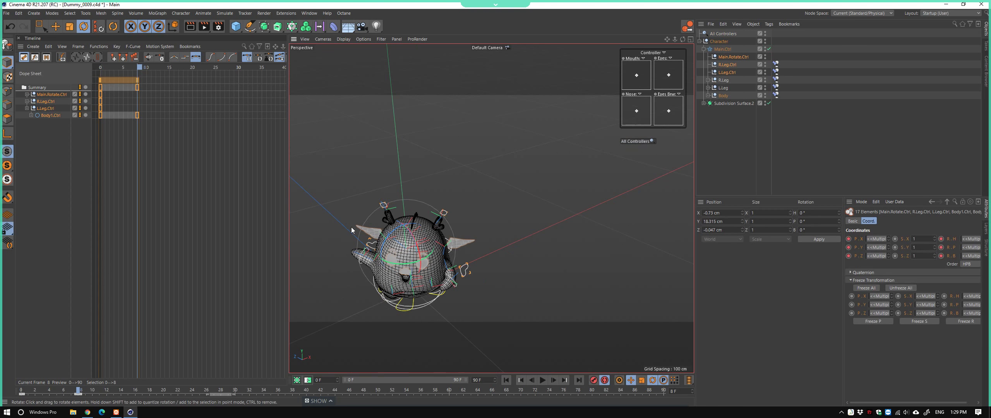
left_click(535, 307)
mouse_move(535, 306)
left_mouse_down("alt")
mouse_move(486, 247)
mouse_move(495, 262)
left_mouse_up("alt")
right_click_drag(495, 261, 461, 239, "alt")
left_click_drag(461, 239, 506, 238, "alt")
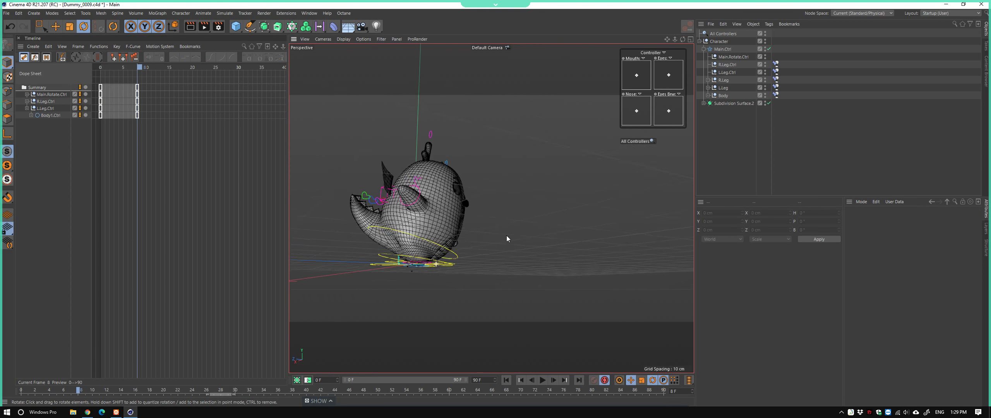
key("ctrl+shift+z")
mouse_move(79, 391)
left_mouse_down()
mouse_move(20, 391)
mouse_move(178, 391)
mouse_move(34, 391)
mouse_move(149, 390)
left_mouse_up()
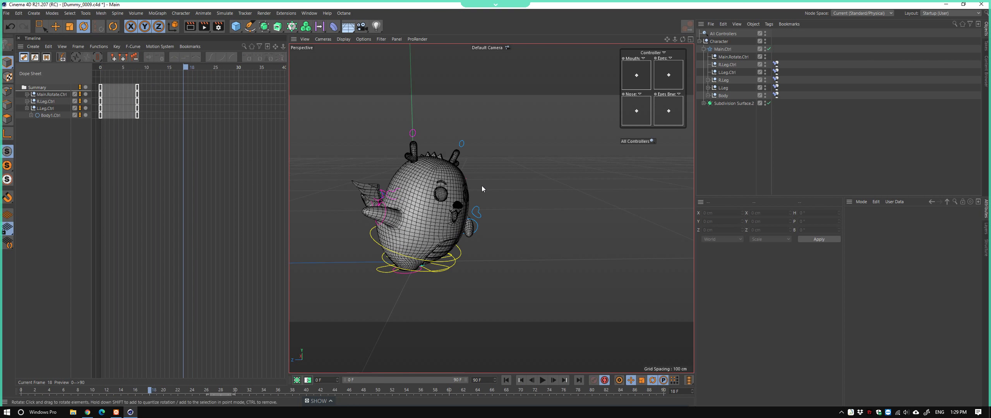
Select Main.Ctrl, jump to frame 0, and show its Position and Rotation tracks
mouse_move(482, 188)
left_mouse_down("alt")
mouse_move(462, 235)
mouse_move(376, 277)
mouse_move(435, 272)
mouse_move(370, 285)
left_mouse_up("alt")
left_click(372, 284)
key("e")
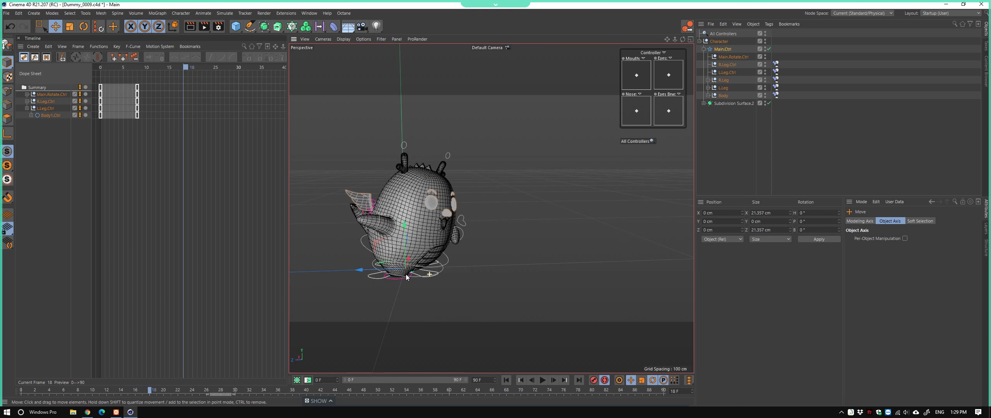
left_click_drag(408, 226, 449, 254, "alt")
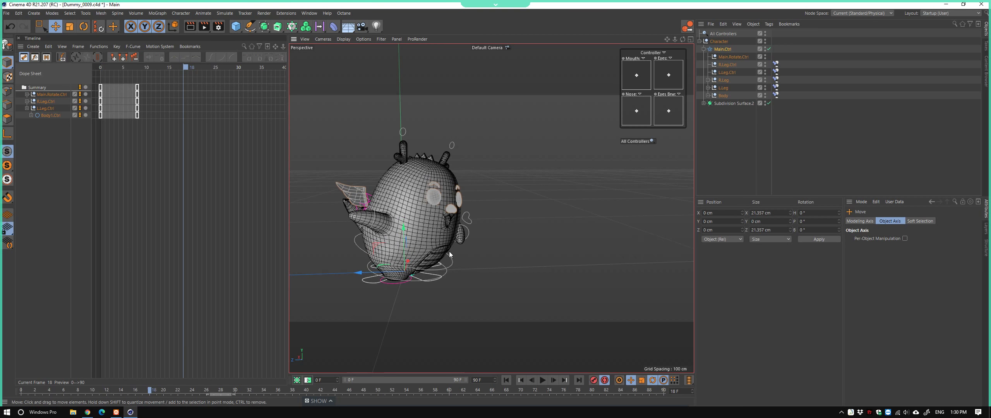
key("shift+f")
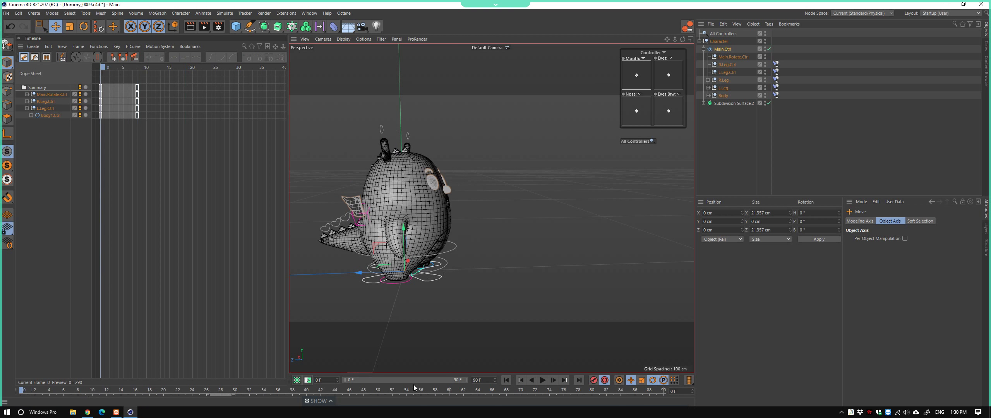
left_click(593, 380)
right_click_drag(356, 291, 500, 254, "alt")
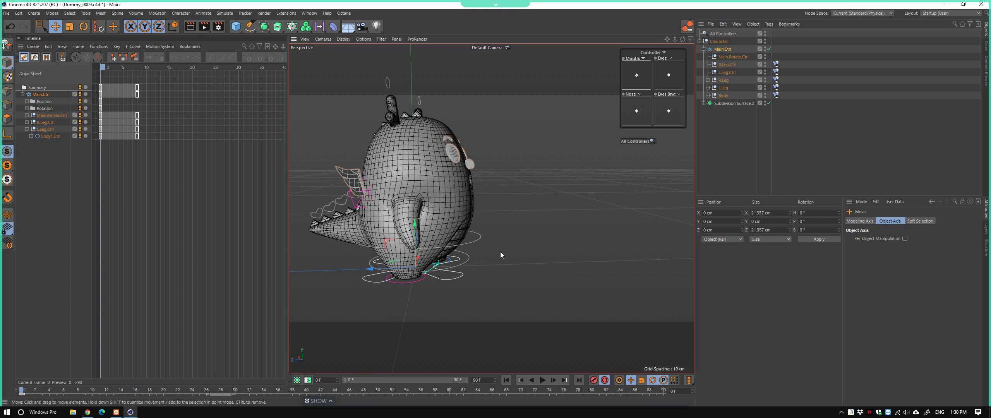
Check Body2.Ctrl and Main.Ctrl at frame 8, then scrub forward to frame 16
left_click(466, 246)
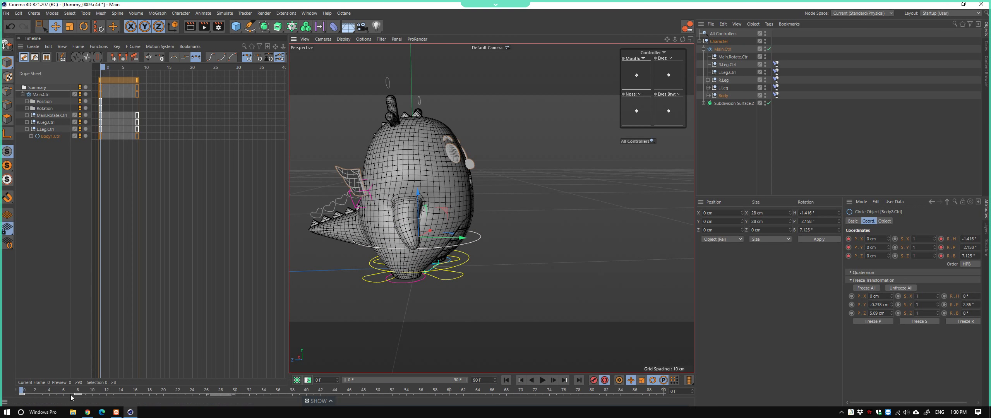
left_click(80, 393)
left_click(366, 279)
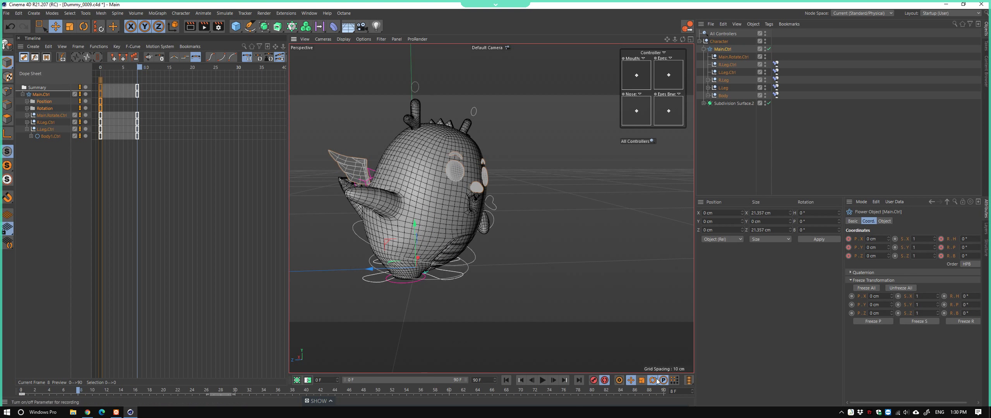
left_click_drag(416, 281, 417, 290, "alt")
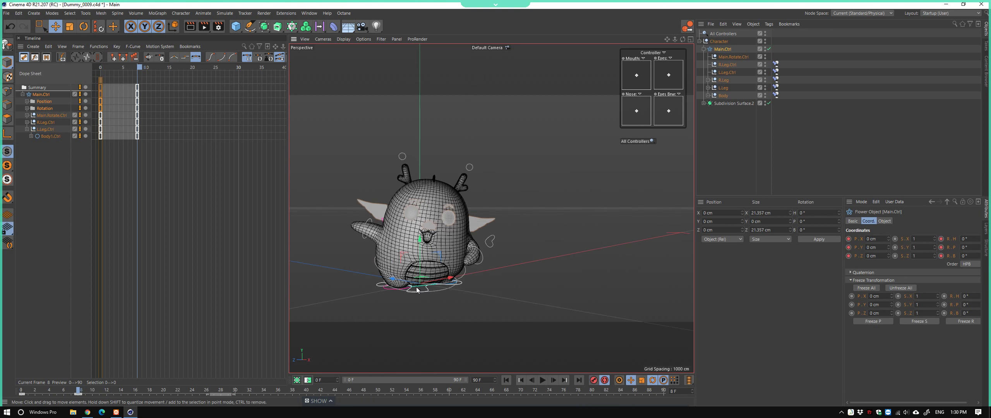
middle_click_drag(429, 278, 427, 252, "alt")
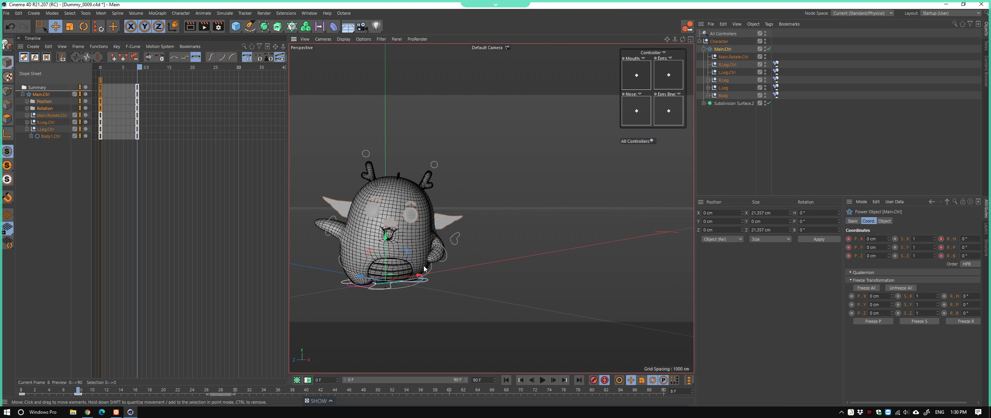
mouse_move(429, 269)
left_mouse_down("alt")
mouse_move(421, 271)
mouse_move(433, 280)
left_mouse_up("alt")
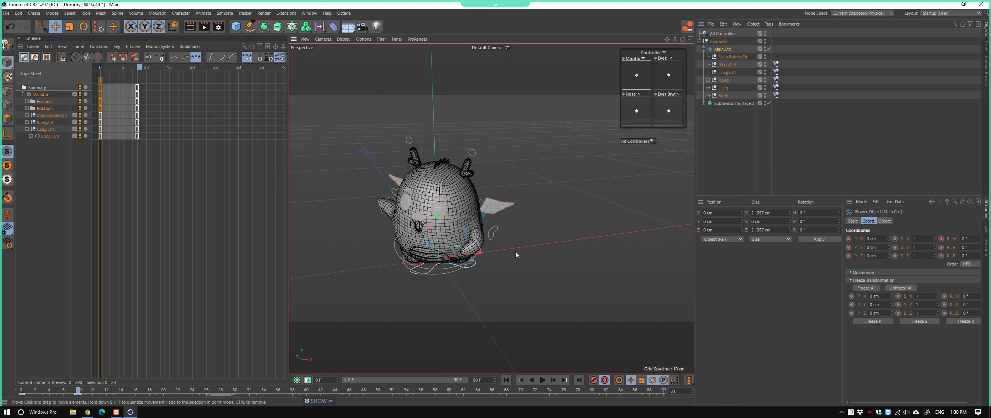
mouse_move(506, 267)
left_mouse_down("alt")
mouse_move(503, 254)
mouse_move(449, 250)
left_mouse_up("alt")
left_click(504, 255)
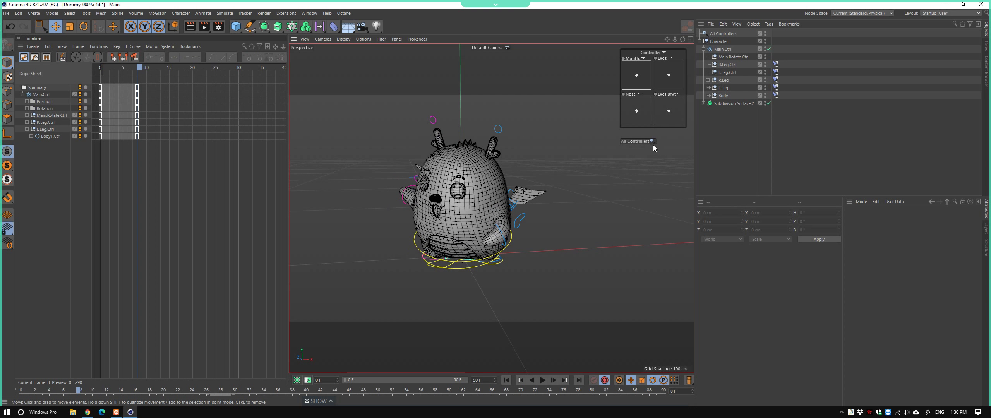
mouse_move(447, 197)
left_mouse_down("alt")
mouse_move(577, 189)
mouse_move(479, 200)
mouse_move(443, 258)
left_mouse_up("alt")
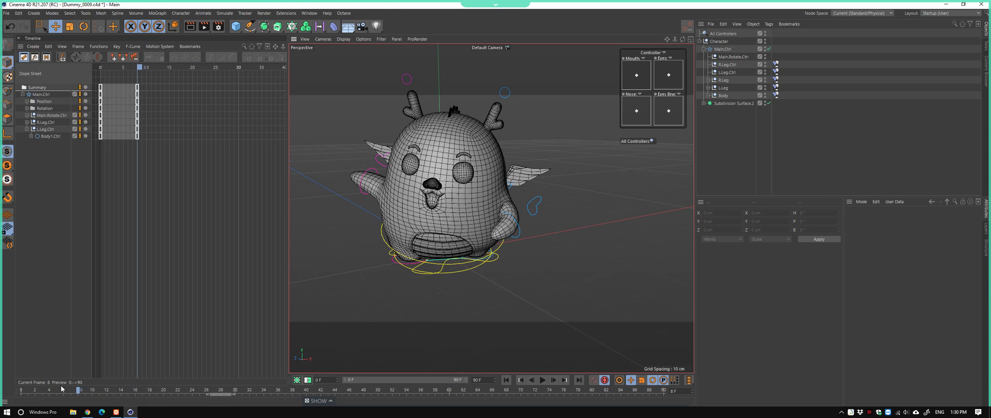
mouse_move(61, 389)
left_mouse_down()
mouse_move(22, 391)
mouse_move(131, 394)
left_mouse_up()
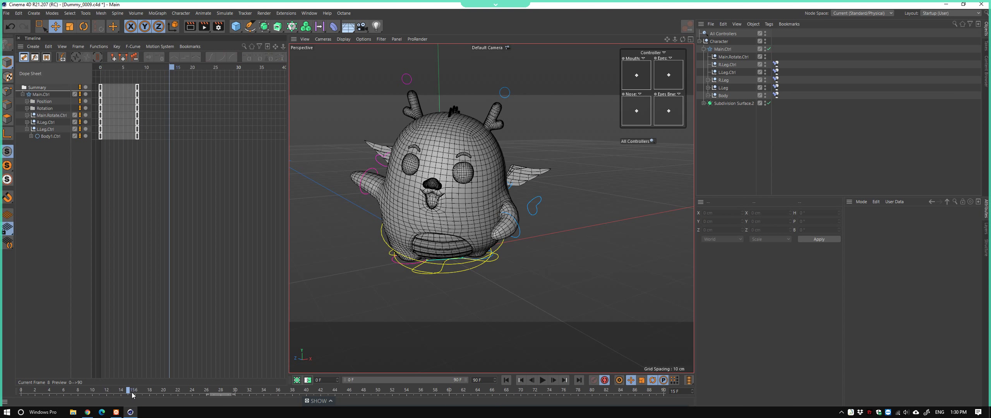
At frame 16, raise Main.Ctrl to Y 28.332 cm, Z -28.037 cm, then select all 17 controllers
left_click(461, 274)
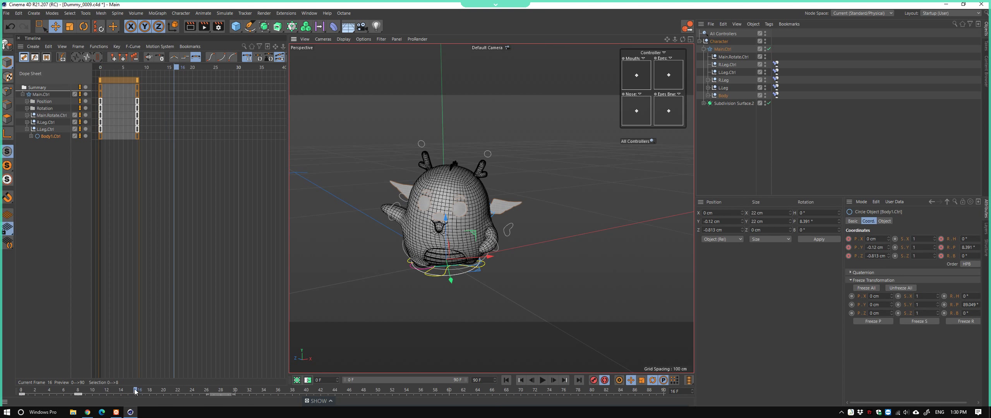
mouse_move(376, 303)
left_mouse_down("alt")
mouse_move(459, 281)
mouse_move(373, 313)
mouse_move(465, 305)
mouse_move(397, 271)
mouse_move(431, 250)
mouse_move(464, 248)
mouse_move(489, 220)
mouse_move(452, 253)
mouse_move(460, 267)
mouse_move(527, 225)
mouse_move(422, 247)
mouse_move(523, 220)
mouse_move(484, 223)
mouse_move(456, 237)
mouse_move(547, 219)
mouse_move(517, 229)
mouse_move(461, 212)
left_mouse_up("alt")
left_click(396, 271)
scroll(522, 215, "up", 5)
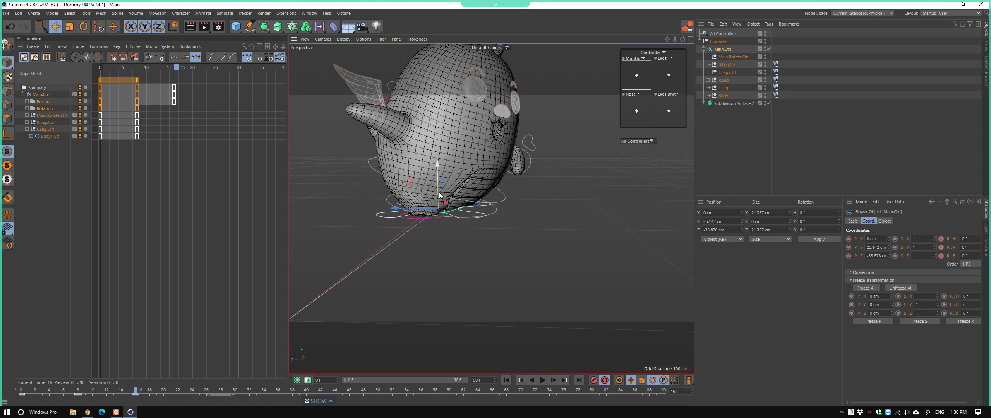
mouse_move(409, 181)
left_mouse_down()
mouse_move(435, 166)
mouse_move(520, 214)
mouse_move(449, 226)
left_mouse_up()
scroll(466, 225, "up", 3)
scroll(449, 226, "down", 2)
scroll(466, 221, "down", 2)
scroll(530, 215, "down", 2)
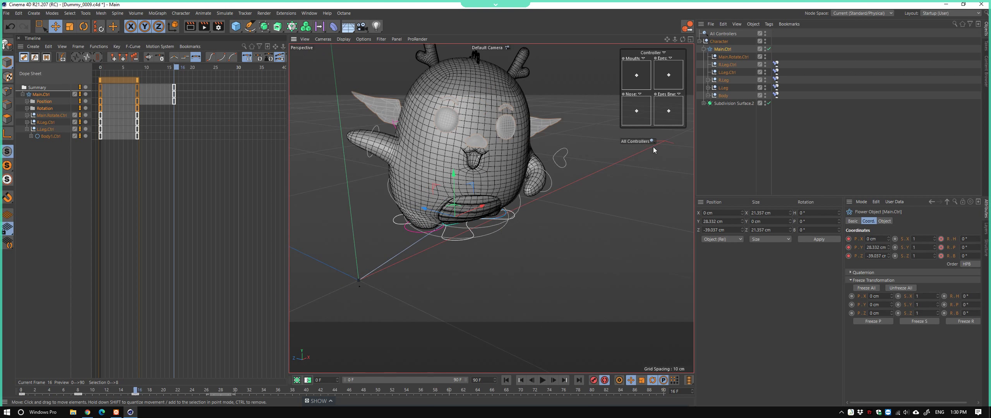
left_click(640, 142)
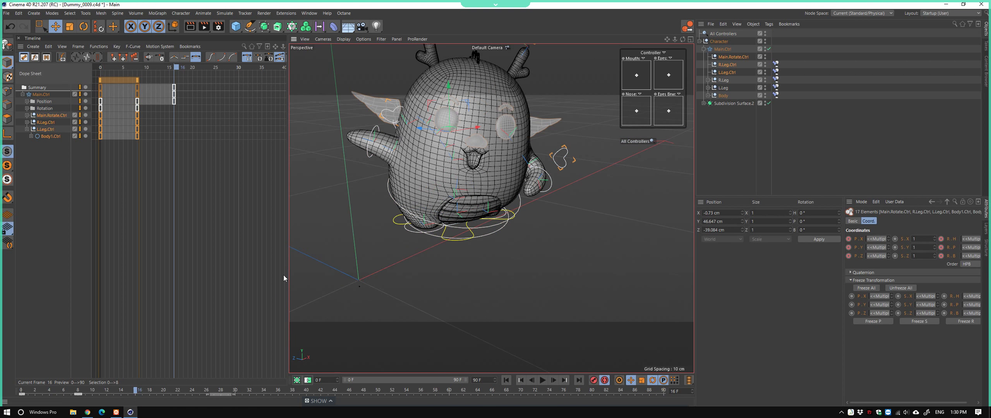
Reset all controllers to zero and record their keys at frame 16
left_click(94, 30)
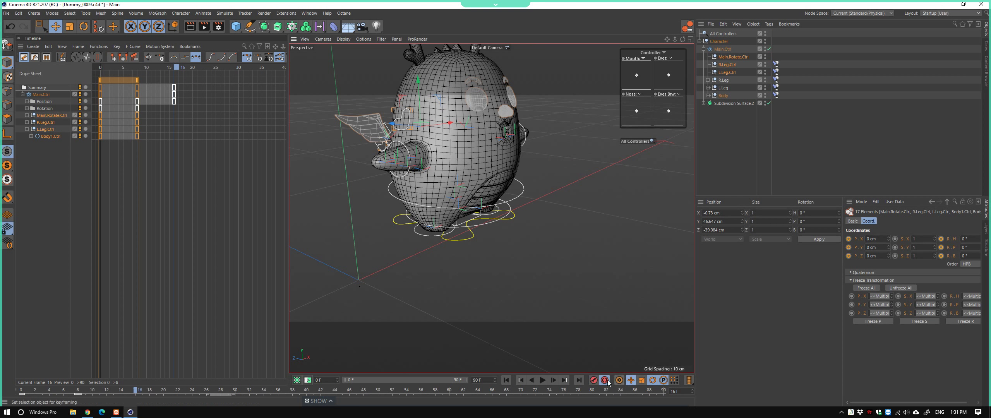
left_click(596, 381)
left_click(523, 247)
Select the body controller and pitch the creature's body forward about 21 degrees
mouse_move(523, 243)
left_mouse_down("alt")
mouse_move(489, 252)
mouse_move(523, 233)
mouse_move(480, 238)
mouse_move(442, 256)
left_mouse_up("alt")
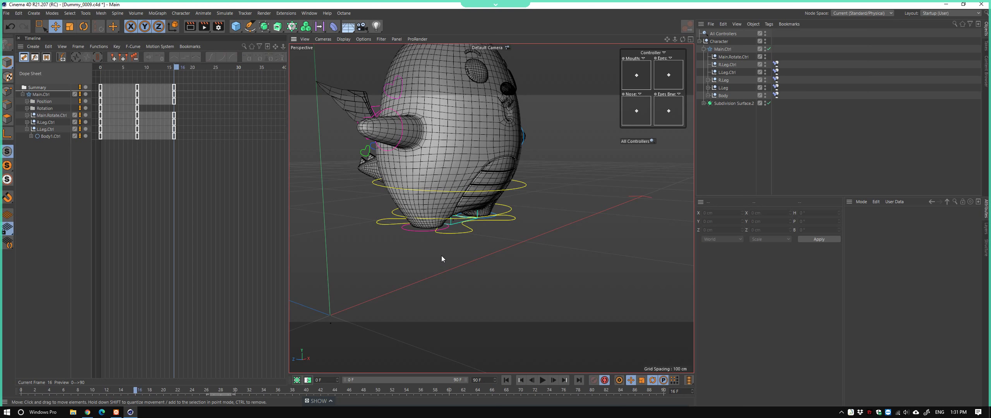
mouse_move(489, 199)
left_mouse_down("alt")
mouse_move(496, 227)
mouse_move(461, 248)
left_mouse_up("alt")
left_click(460, 248)
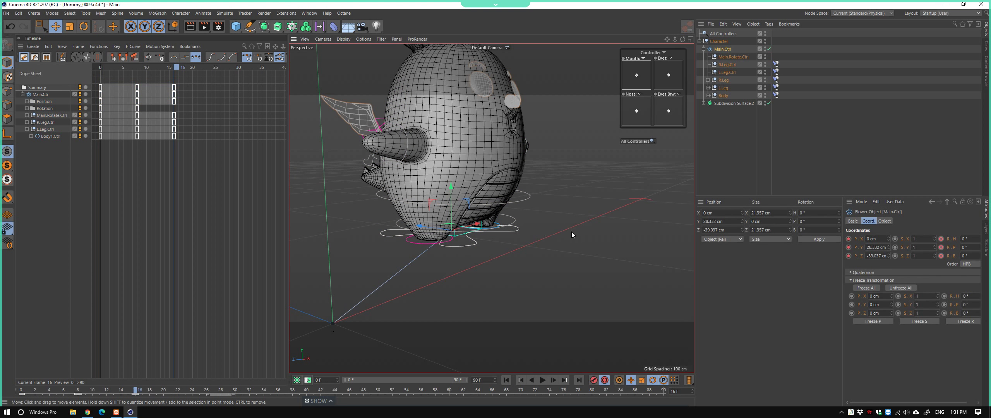
left_click_drag(571, 231, 534, 200, "alt")
left_click(523, 230)
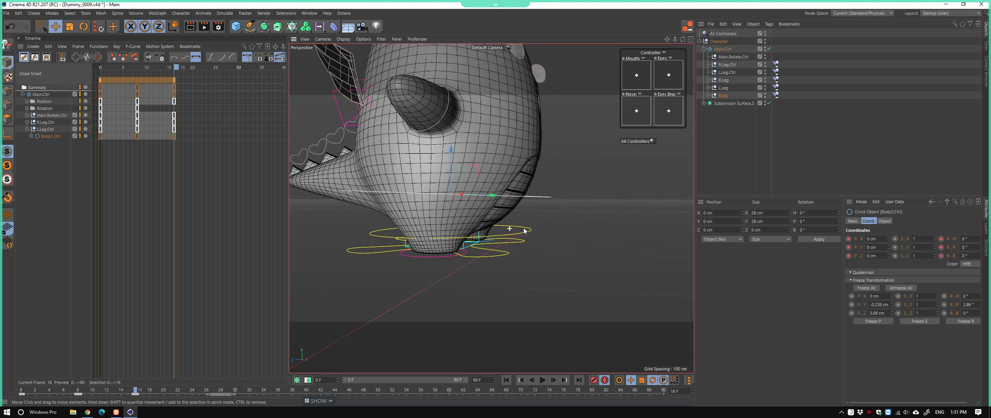
left_click_drag(524, 230, 448, 249, "alt")
key("r")
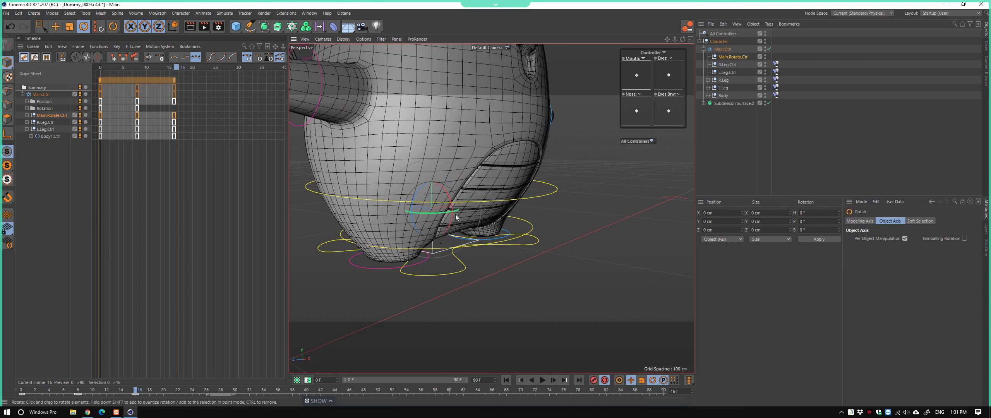
mouse_move(452, 220)
left_mouse_down()
mouse_move(469, 252)
mouse_move(502, 248)
mouse_move(463, 236)
mouse_move(452, 214)
mouse_move(493, 241)
mouse_move(458, 239)
mouse_move(499, 271)
mouse_move(497, 248)
mouse_move(465, 263)
left_mouse_up()
left_click(507, 215)
key("ctrl+z")
Test-shift both leg controllers along Z, then undo that move
scroll(464, 263, "up", 3)
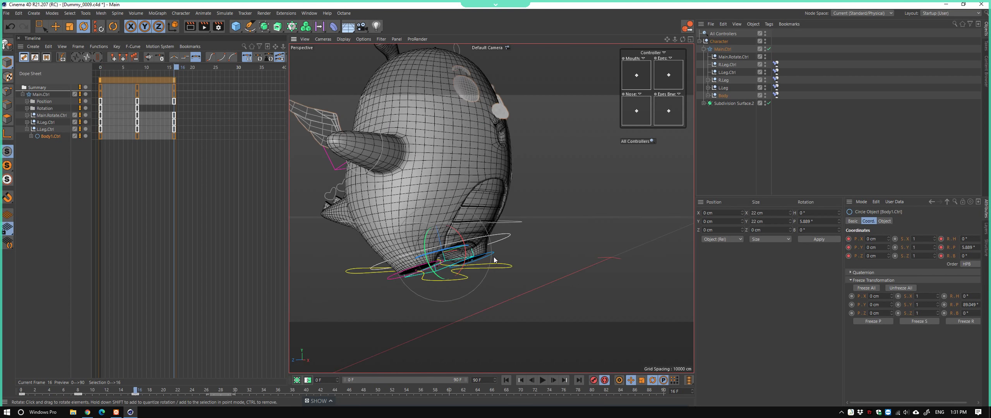
key("e")
left_click(455, 270)
left_click(381, 284, "shift")
mouse_move(381, 284)
left_mouse_down("alt")
mouse_move(486, 263)
mouse_move(422, 257)
mouse_move(525, 261)
mouse_move(570, 286)
left_mouse_up("alt")
key("ctrl+z")
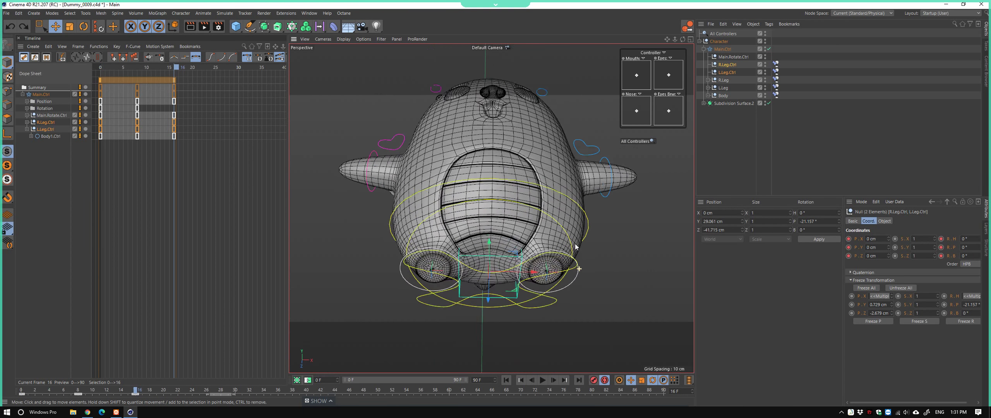
Raise both leg controllers slightly on Y to about 0.142 cm
mouse_move(490, 251)
left_mouse_down()
mouse_move(539, 293)
mouse_move(444, 279)
mouse_move(472, 250)
mouse_move(468, 241)
mouse_move(425, 274)
left_mouse_up()
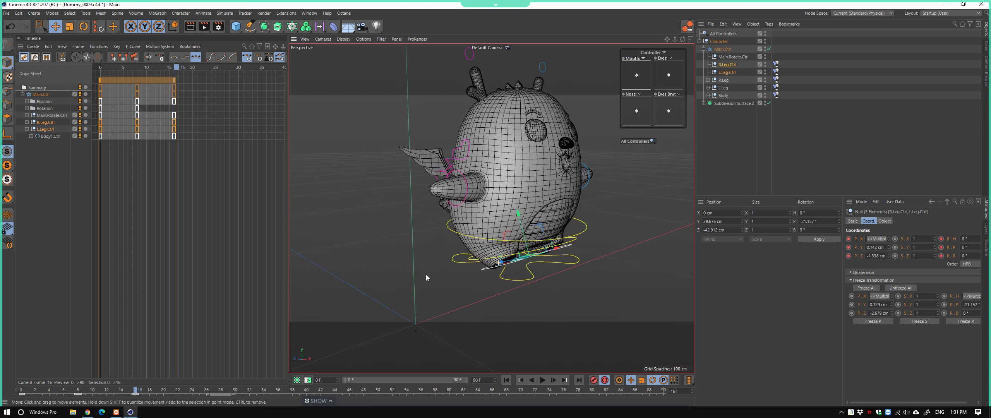
left_click_drag(583, 242, 524, 231, "alt")
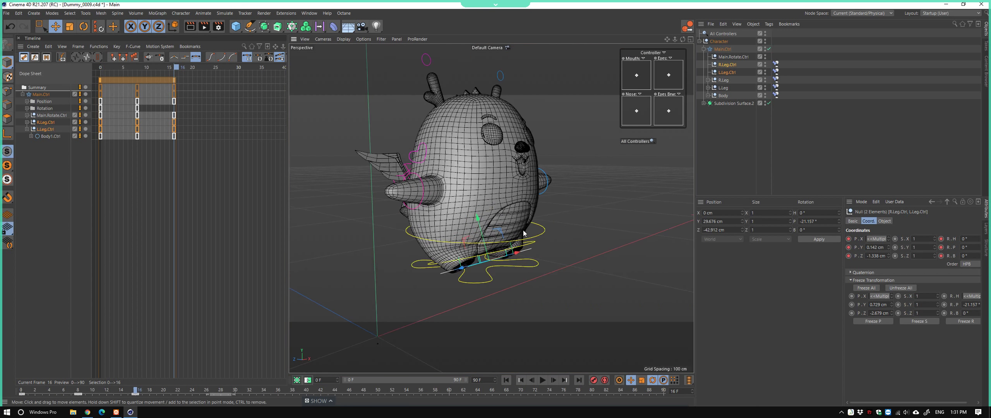
scroll(538, 242, "up", 3)
Select R.Leg.Ctrl and expand R.Leg in the Object Manager to show Joint and Joint.1
left_click(521, 254)
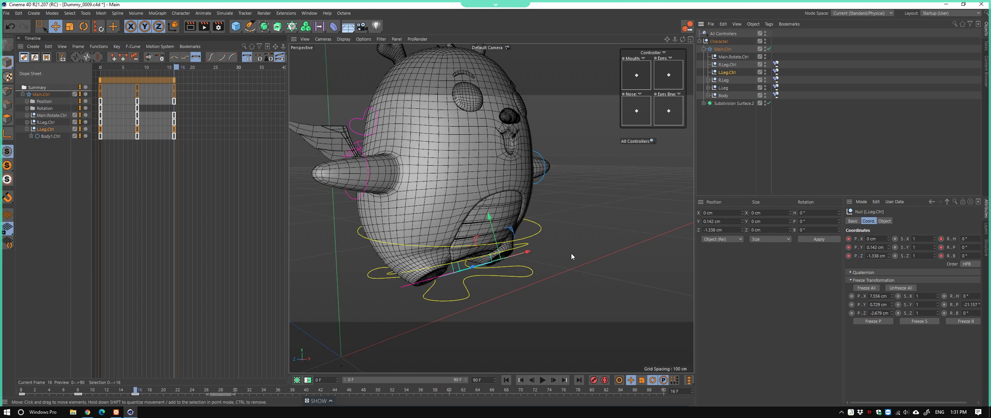
left_click(471, 275)
left_click(404, 286)
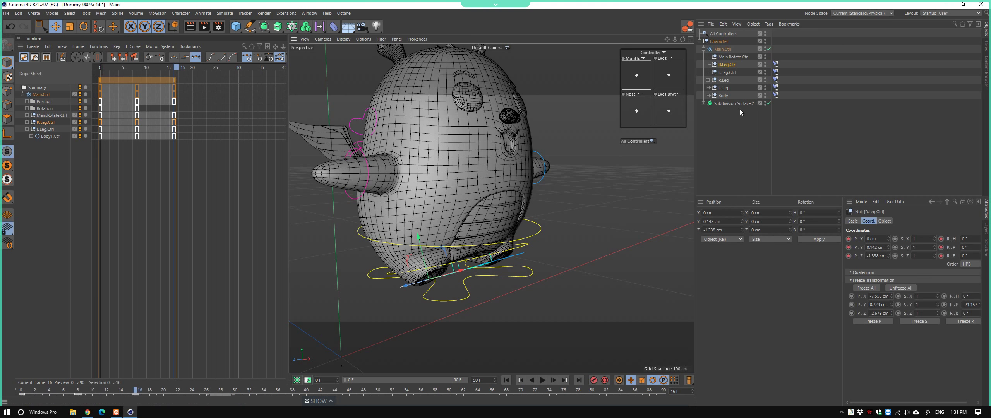
left_click(708, 80)
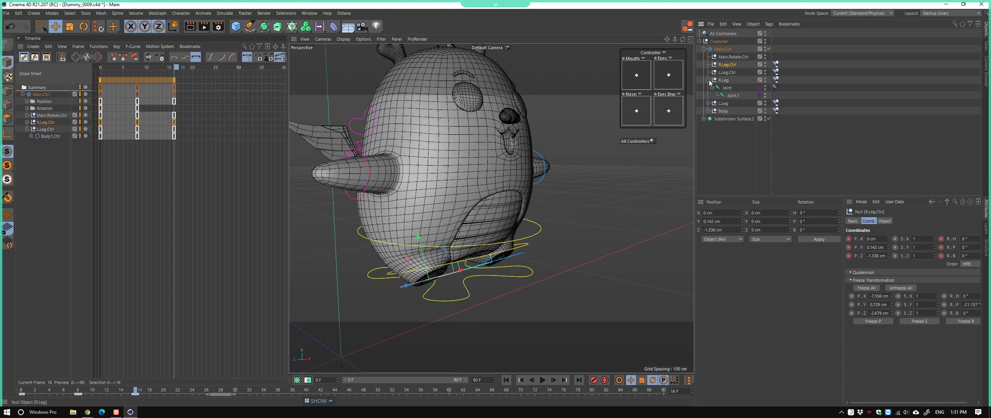
Set Squash/Stretch Stretch Type to Volume Scale on both leg IK tags
left_click(774, 87)
left_click(708, 104)
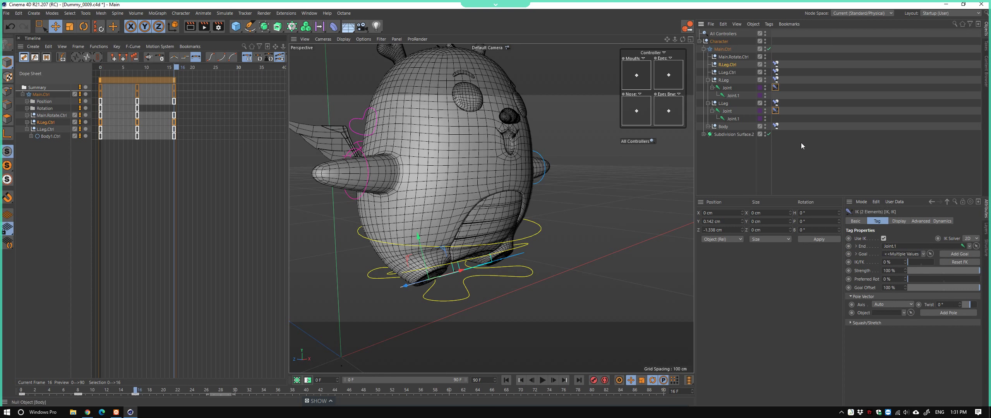
left_click(864, 323)
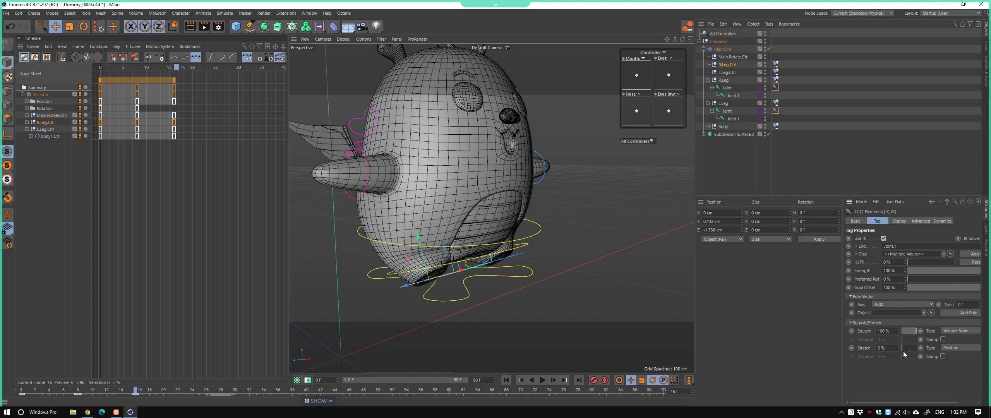
left_click(951, 347)
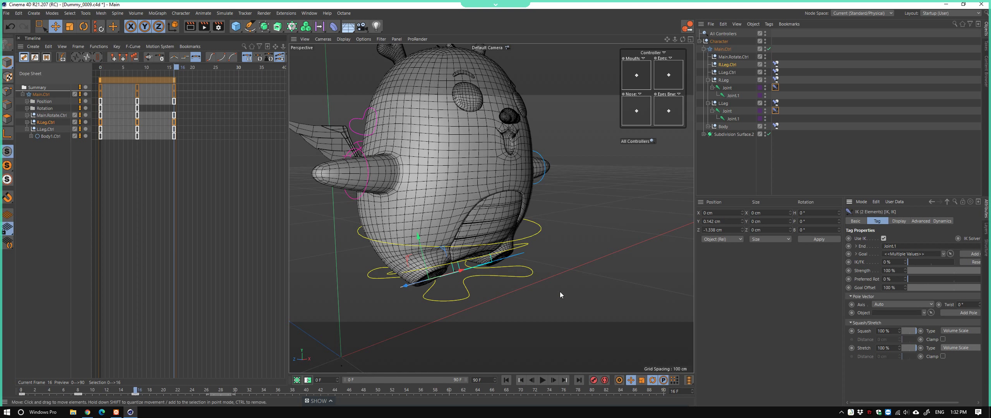
Reselect the left and right leg controllers and reframe the character
left_click(634, 142)
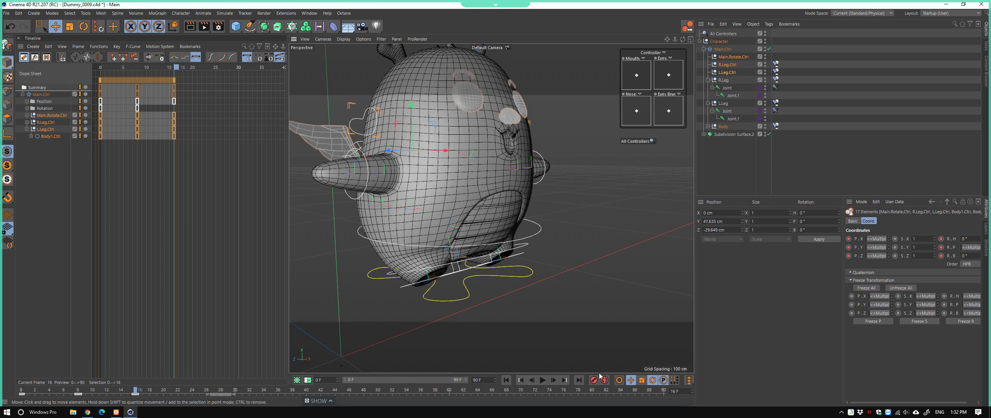
left_click(577, 292)
mouse_move(577, 291)
left_mouse_down("alt")
mouse_move(503, 270)
mouse_move(405, 284)
mouse_move(389, 265)
mouse_move(433, 280)
mouse_move(450, 268)
mouse_move(586, 249)
mouse_move(576, 265)
mouse_move(632, 274)
mouse_move(497, 288)
left_mouse_up("alt")
left_click(503, 267)
left_click(406, 284, "shift")
scroll(397, 270, "down", 3)
mouse_move(488, 286)
left_mouse_down("alt")
mouse_move(573, 274)
mouse_move(576, 256)
mouse_move(547, 232)
mouse_move(495, 274)
mouse_move(448, 241)
left_mouse_up("alt")
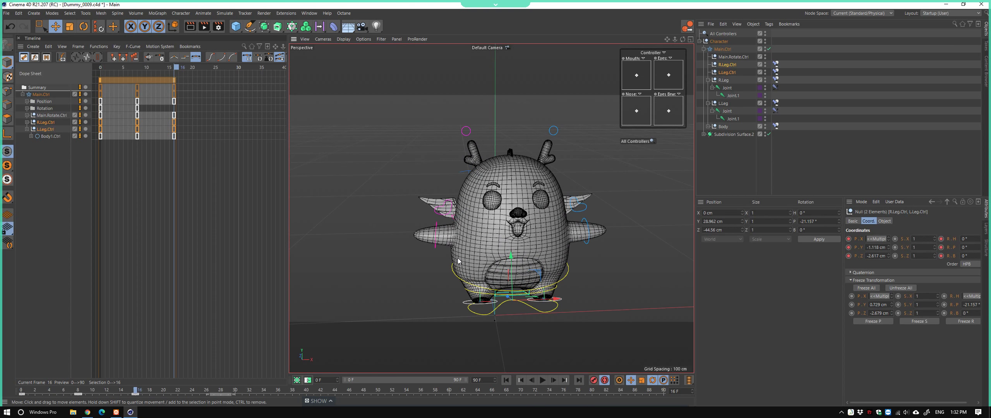
Rotate R.Arm.Ctrl to swing the right arm into a new pose
left_click(443, 225)
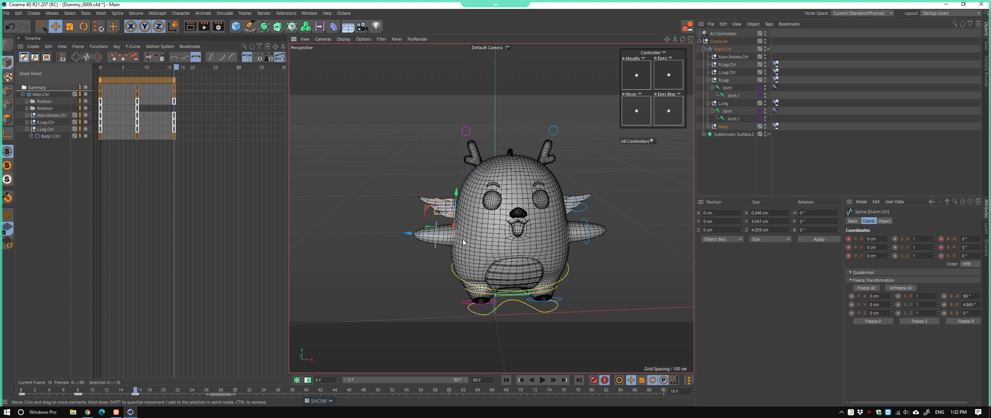
key("r")
mouse_move(464, 242)
left_mouse_down()
mouse_move(476, 219)
mouse_move(463, 233)
mouse_move(584, 248)
left_mouse_up()
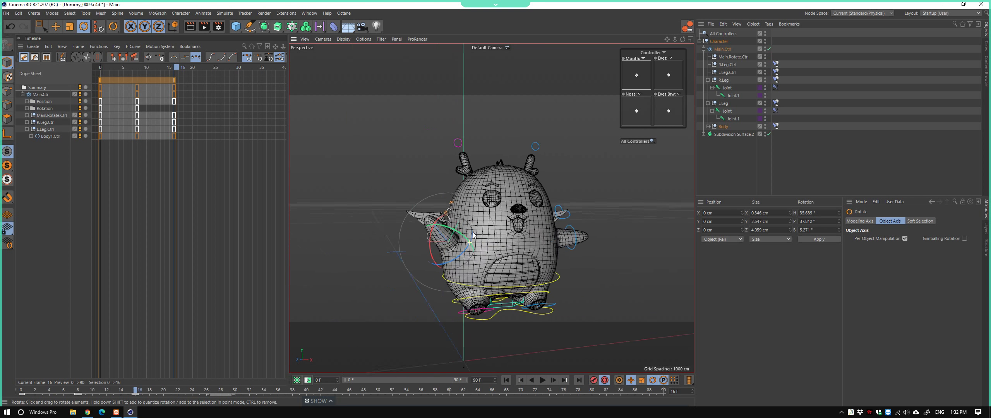
left_click_drag(498, 239, 424, 259, "alt")
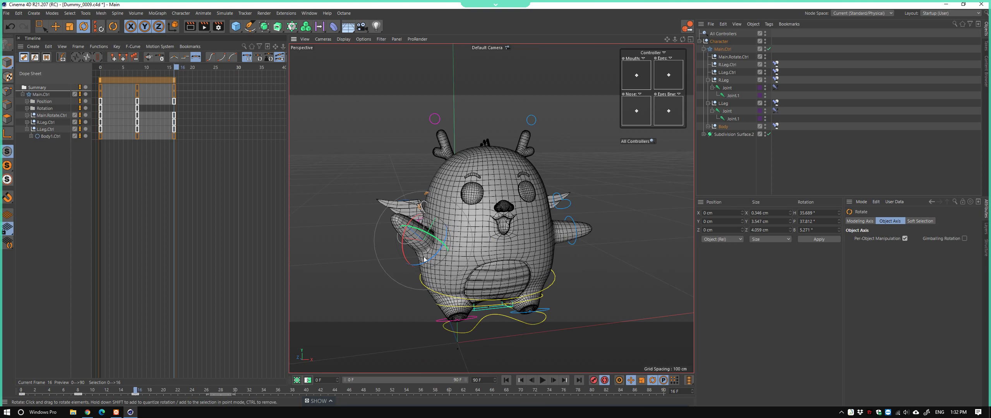
mouse_move(389, 231)
left_mouse_down()
mouse_move(371, 229)
mouse_move(498, 251)
mouse_move(520, 241)
mouse_move(437, 238)
left_mouse_up()
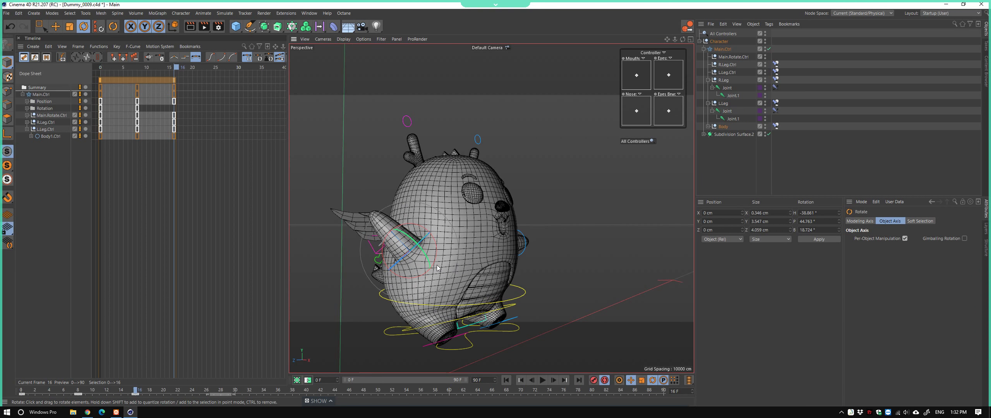
mouse_move(437, 267)
left_mouse_down("alt")
mouse_move(422, 274)
mouse_move(518, 251)
mouse_move(418, 283)
mouse_move(514, 257)
mouse_move(502, 224)
left_mouse_up("alt")
Rotate L.Arm.Ctrl to about H -71.212°, P -25.444°, B 5.5°
left_click(501, 224)
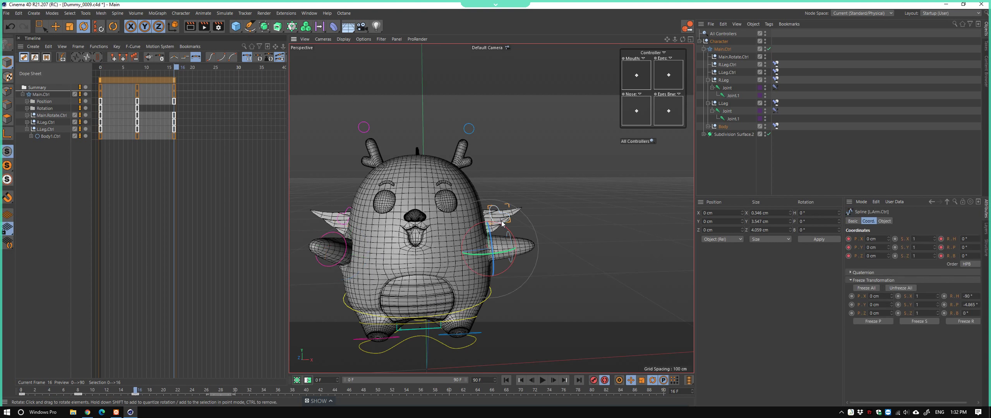
mouse_move(499, 268)
left_mouse_down()
mouse_move(484, 248)
mouse_move(432, 238)
mouse_move(507, 271)
mouse_move(483, 273)
left_mouse_up()
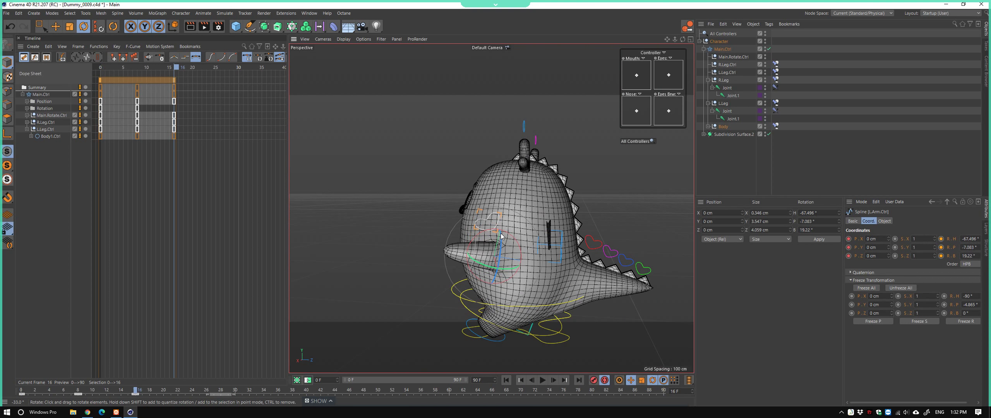
mouse_move(478, 236)
left_mouse_down()
mouse_move(484, 281)
mouse_move(480, 271)
left_mouse_up()
mouse_move(480, 271)
left_mouse_down("alt")
mouse_move(470, 224)
mouse_move(464, 257)
mouse_move(430, 264)
left_mouse_up("alt")
scroll(483, 231, "down", 2)
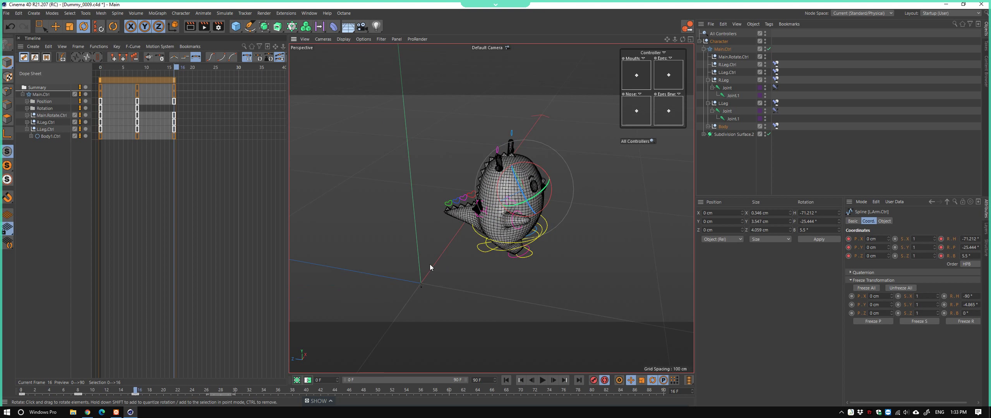
Preview the animation through frame 28 and zoom in on the character
left_click_drag(98, 391, 134, 391)
mouse_move(431, 269)
left_mouse_down("alt")
mouse_move(465, 256)
mouse_move(446, 250)
mouse_move(480, 276)
mouse_move(478, 285)
mouse_move(431, 251)
left_mouse_up("alt")
scroll(466, 256, "up", 2)
scroll(430, 251, "up", 3)
Rotate the tail controllers in turn, pitching the tail to about -14.846°
left_click(436, 220)
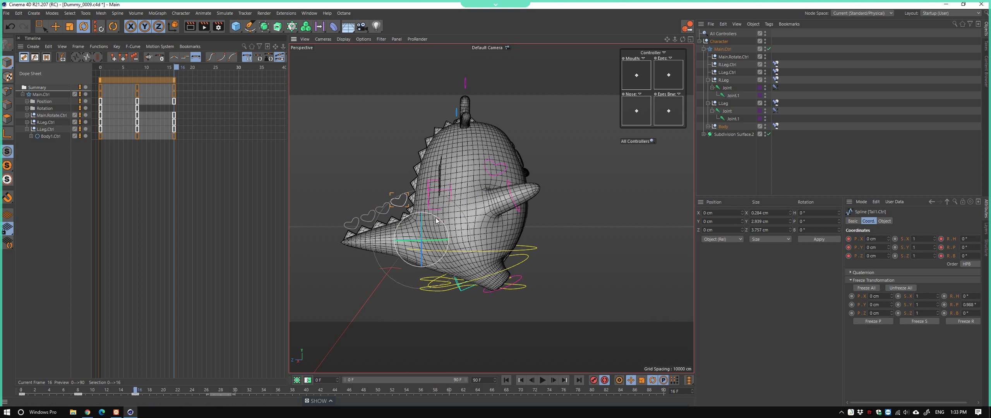
left_click_drag(439, 222, 413, 211)
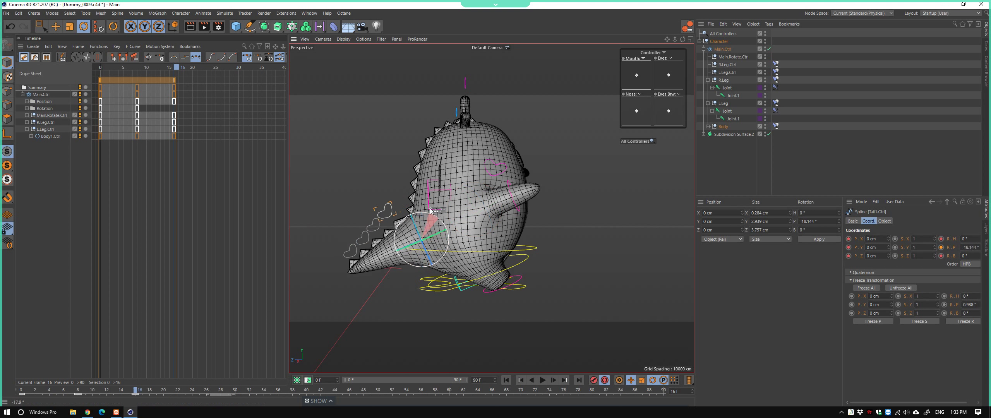
left_click(365, 236)
mouse_move(366, 236)
left_mouse_down()
mouse_move(362, 267)
mouse_move(406, 288)
left_mouse_up()
left_click(362, 267)
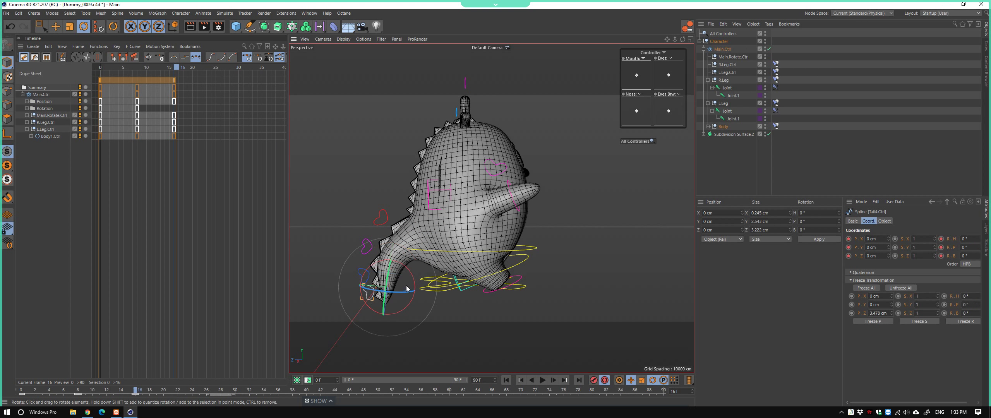
left_click_drag(399, 271, 390, 247)
mouse_move(390, 248)
left_mouse_down("alt")
mouse_move(440, 277)
mouse_move(419, 288)
mouse_move(390, 274)
mouse_move(500, 241)
mouse_move(383, 273)
left_mouse_up("alt")
scroll(383, 273, "up", 5)
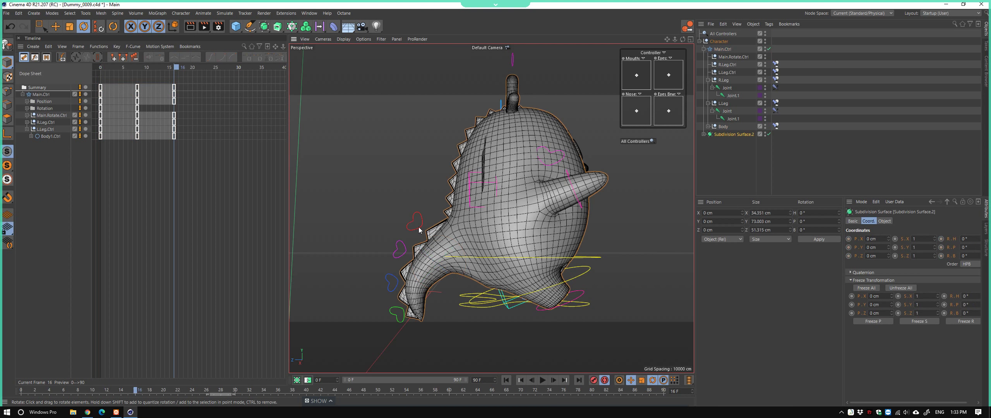
Reset the rotations of all four tail controllers to 0°
left_click(416, 226)
left_click(400, 248, "shift")
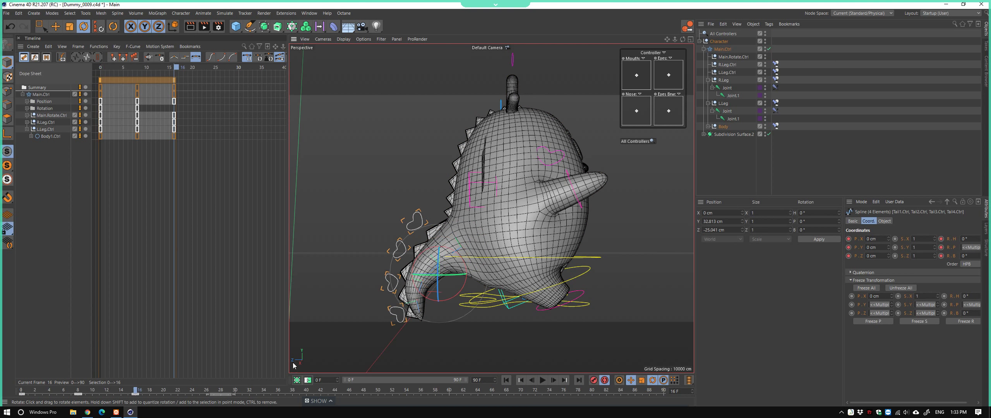
left_click(98, 26)
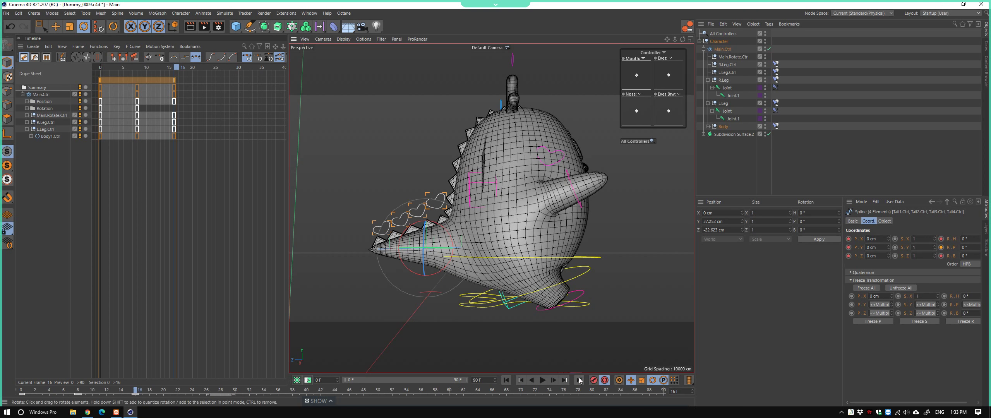
scroll(321, 254, "down", 5)
mouse_move(321, 255)
left_mouse_down("alt")
mouse_move(508, 276)
mouse_move(332, 278)
mouse_move(535, 255)
left_mouse_up("alt")
left_click(508, 276)
Scrub the animation to frame 28 and select Main.Ctrl
left_click_drag(124, 394, 220, 394)
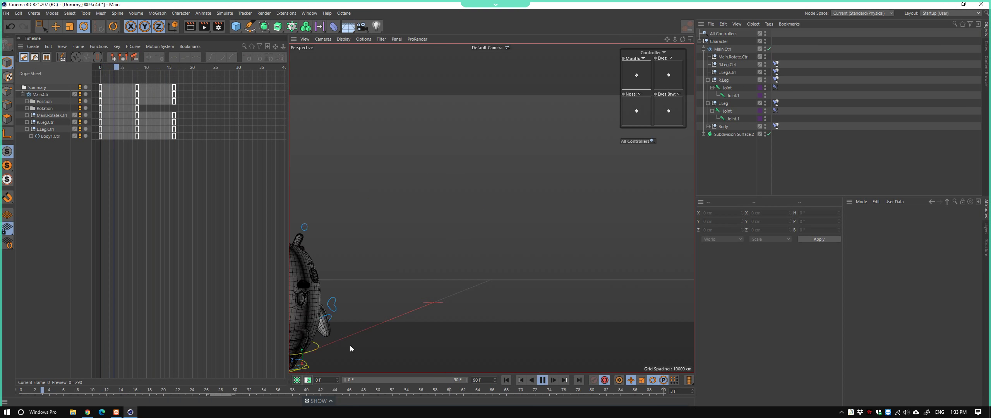
scroll(448, 281, "down", 2)
mouse_move(454, 276)
left_mouse_down("alt")
mouse_move(405, 294)
mouse_move(453, 260)
mouse_move(475, 271)
mouse_move(439, 290)
mouse_move(437, 283)
left_mouse_up("alt")
left_click(449, 295)
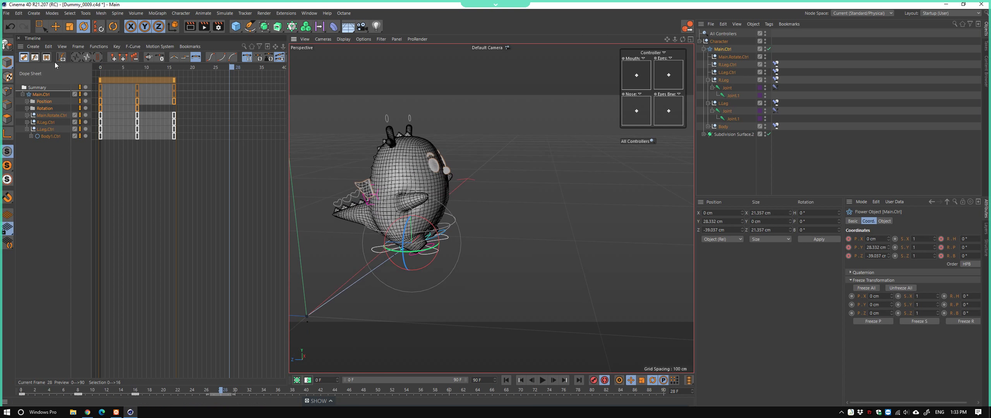
Select all controllers including Main.Ctrl and their frame-16 keys in the Dope Sheet
left_click(55, 27)
left_click_drag(410, 240, 425, 219, "alt")
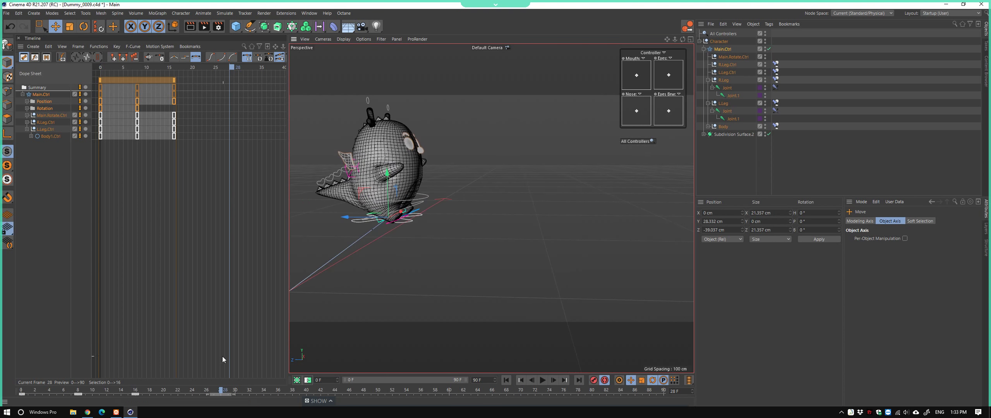
left_click(198, 391)
mouse_move(198, 391)
left_mouse_down()
mouse_move(77, 391)
mouse_move(158, 390)
mouse_move(137, 383)
left_mouse_up()
left_click_drag(430, 240, 445, 232, "alt")
left_click(628, 142)
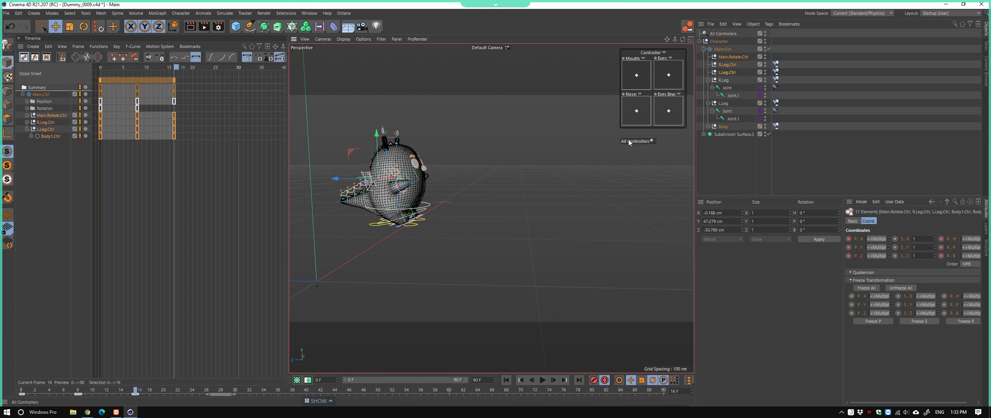
scroll(329, 244, "up", 2)
scroll(392, 237, "up", 2)
scroll(444, 229, "up", 2)
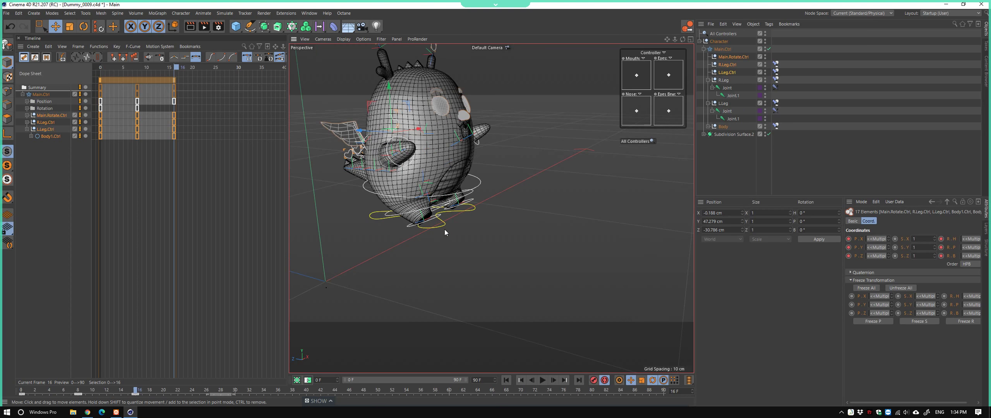
left_click(441, 227, "shift")
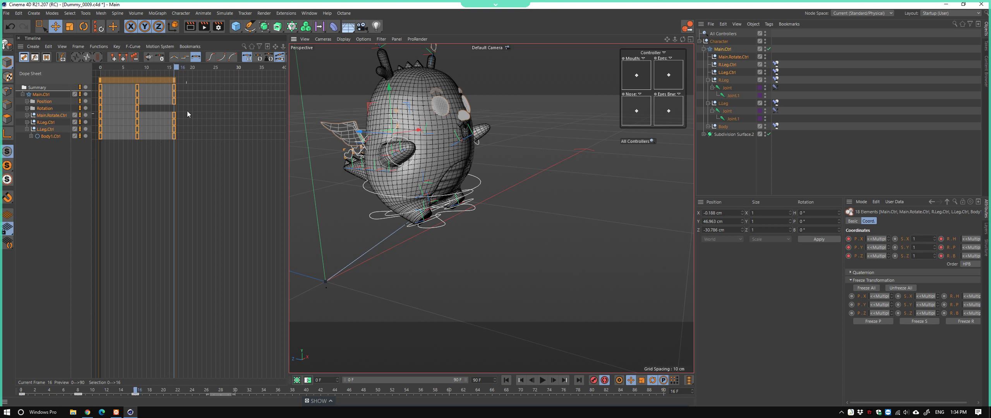
left_click_drag(141, 84, 189, 181)
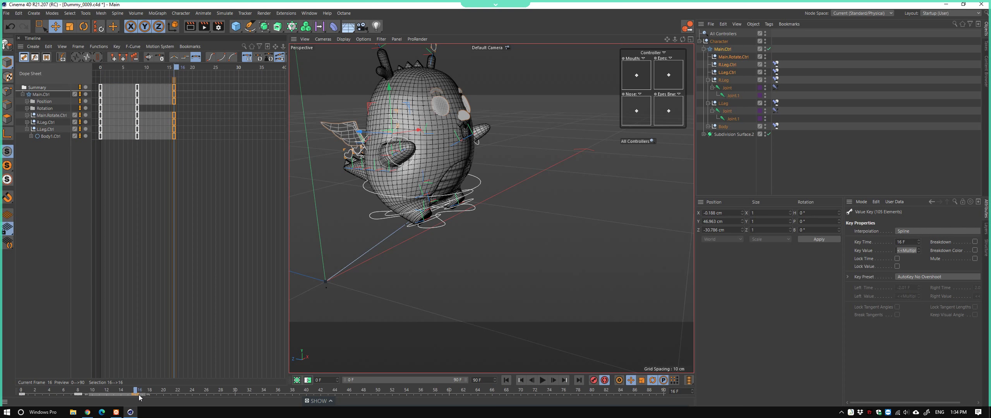
Move the selected keys to frame 20, then frame 13, playing back each time
mouse_move(140, 397)
left_mouse_down()
mouse_move(168, 397)
mouse_move(0, 390)
left_mouse_up()
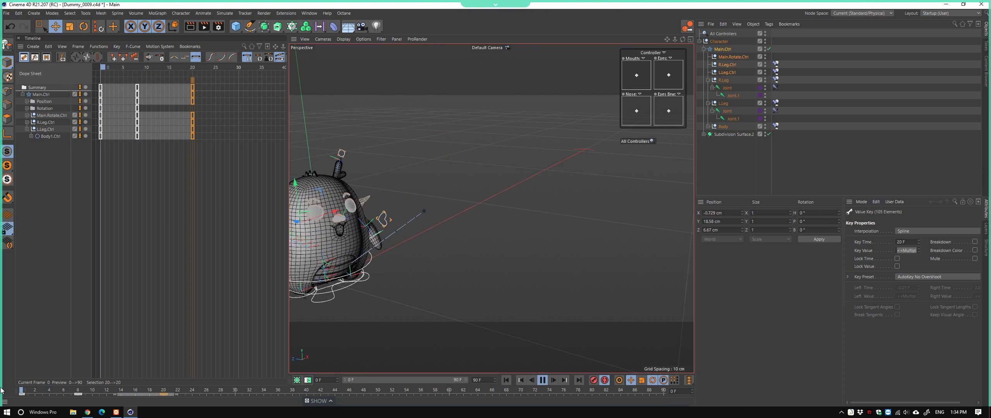
key("F8")
left_click_drag(164, 395, 114, 395)
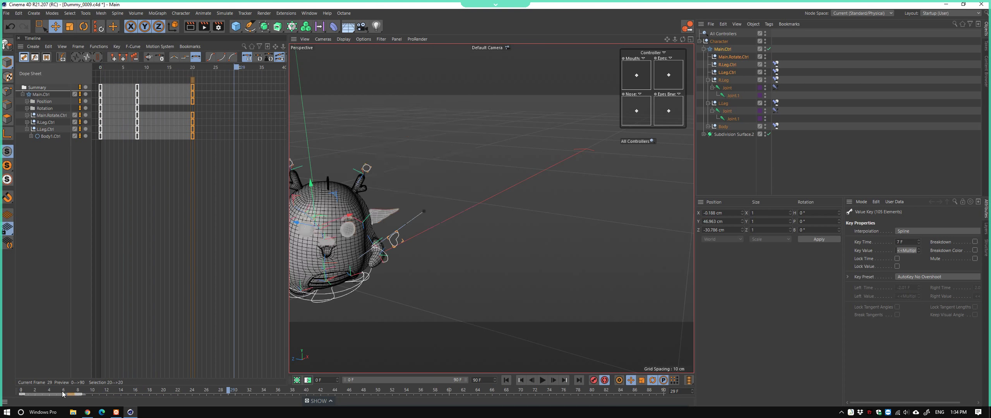
key("F8")
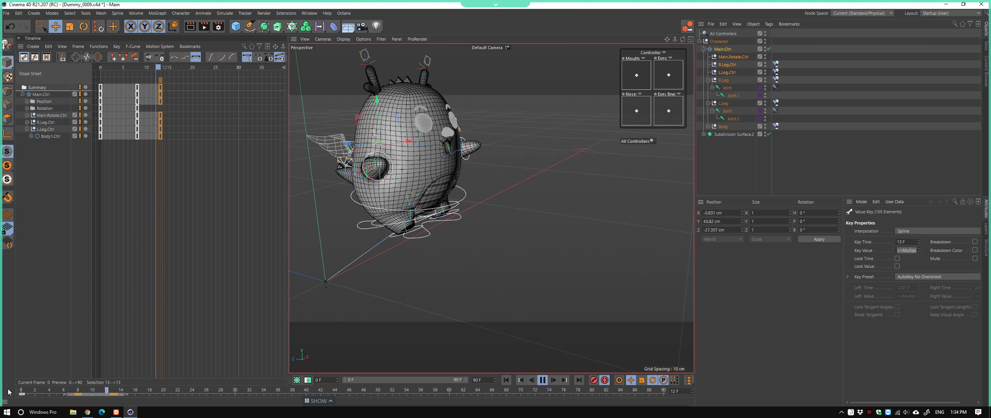
Replay and scrub the hop to test timing, settling the keys at frame 16
mouse_move(140, 393)
left_mouse_down()
mouse_move(106, 394)
mouse_move(142, 395)
left_mouse_up()
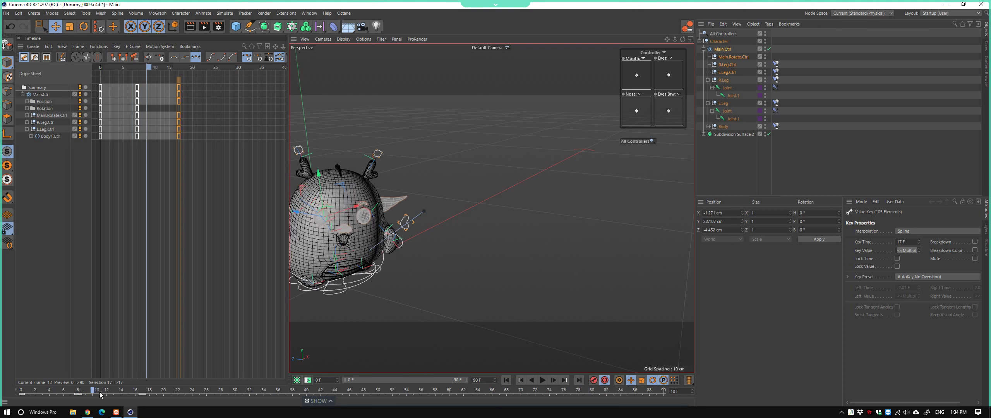
left_click_drag(72, 394, 142, 395)
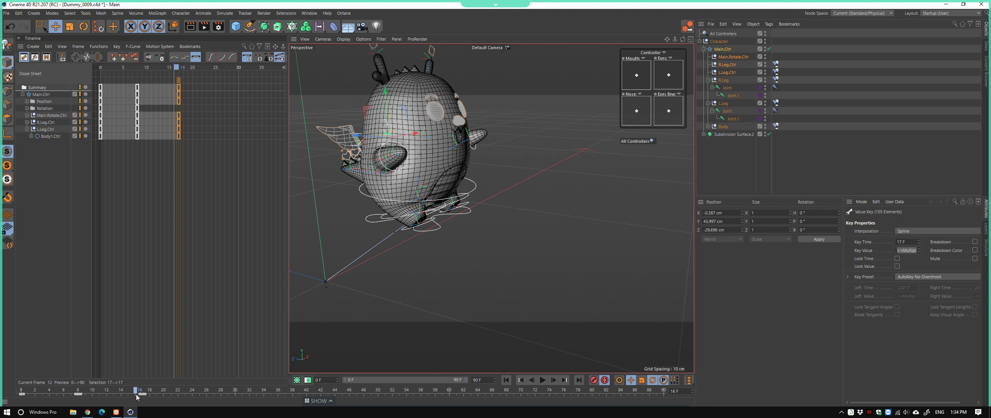
key("F8")
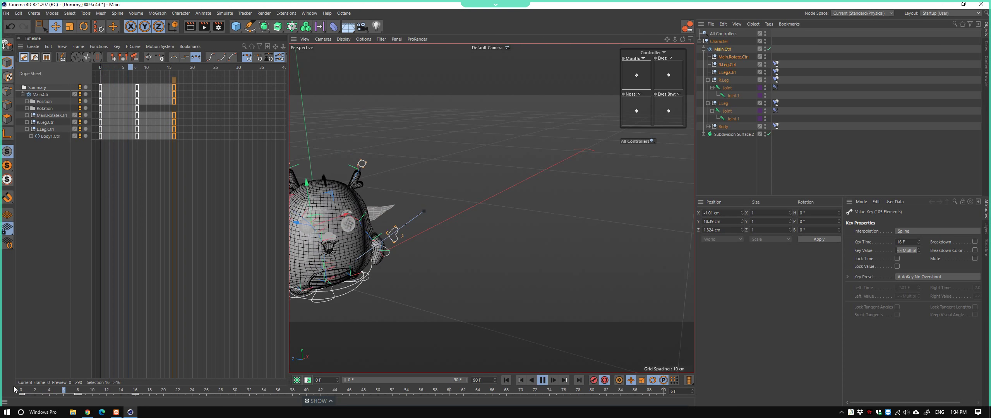
left_click_drag(45, 390, 136, 396)
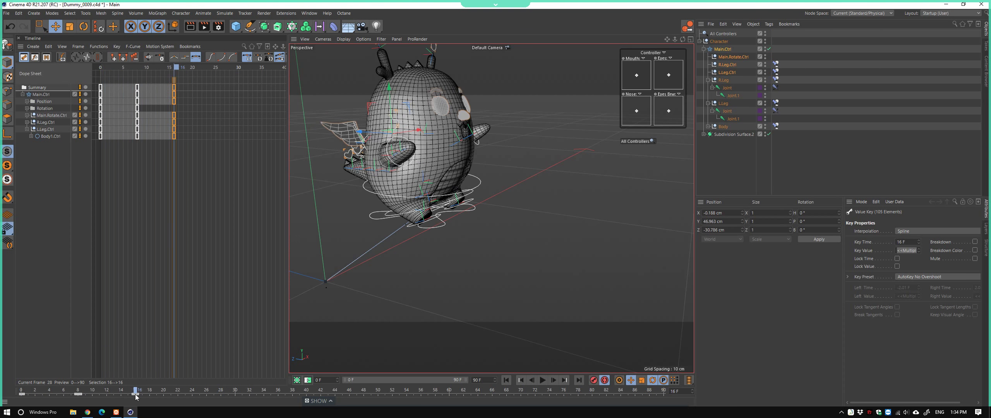
key("F8")
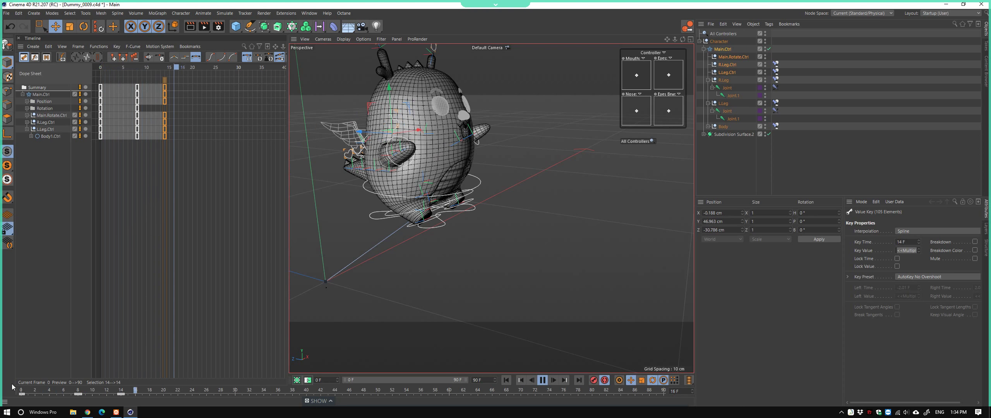
left_click_drag(125, 394, 130, 387)
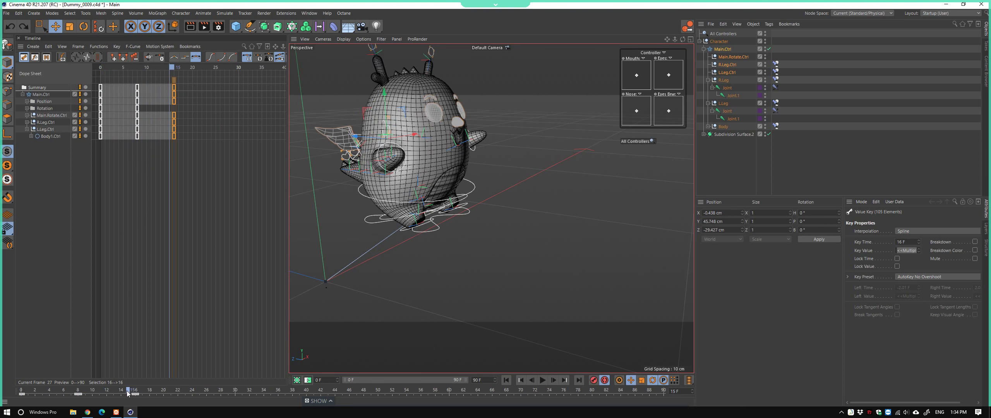
key("F8")
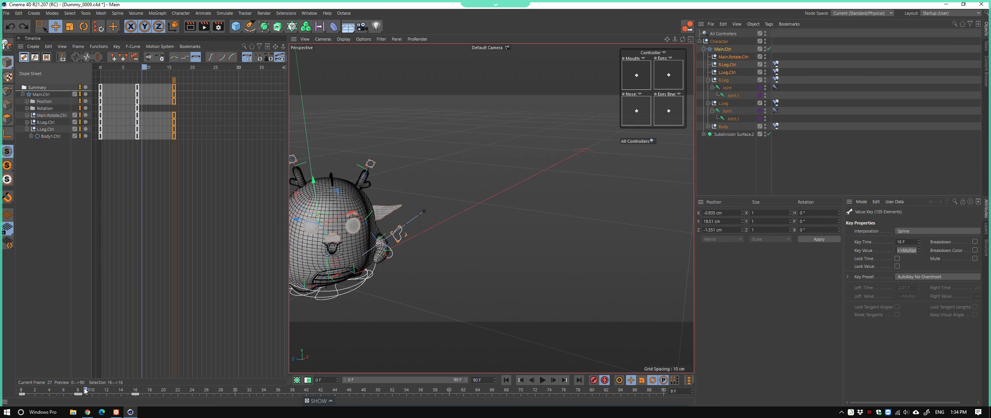
key("F8")
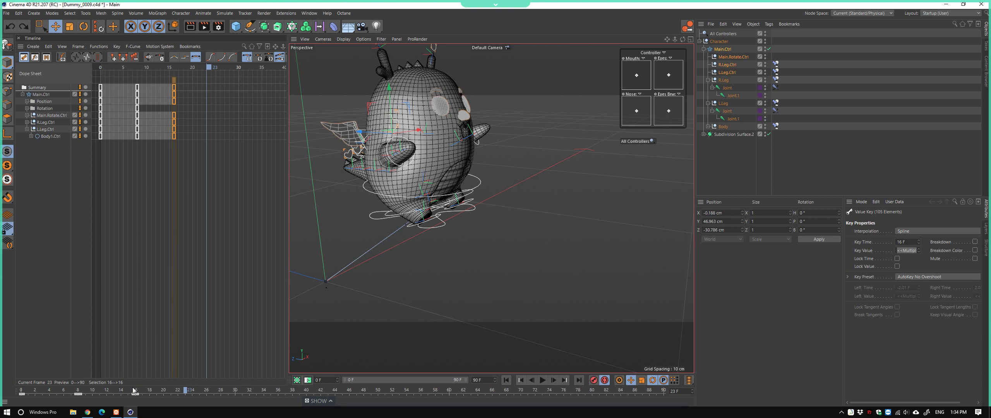
left_click_drag(134, 390, 136, 398)
left_click_drag(294, 306, 415, 289, "alt")
mouse_move(135, 392)
left_mouse_down()
mouse_move(29, 387)
mouse_move(205, 392)
mouse_move(195, 394)
left_mouse_up()
Key Main.Ctrl at Y 0 at frame 24 and move it along Z to -69.309 cm
mouse_move(476, 260)
left_mouse_down("alt")
mouse_move(336, 274)
mouse_move(439, 258)
mouse_move(354, 212)
left_mouse_up("alt")
left_click(354, 212)
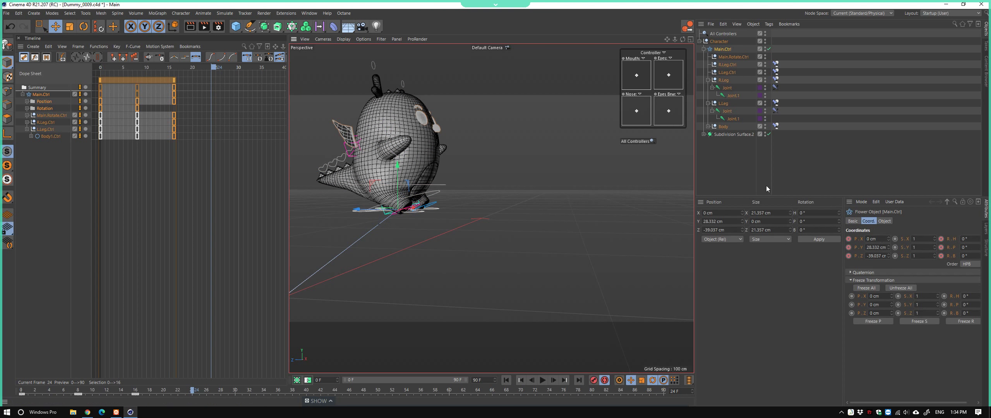
type("0")
key("Return")
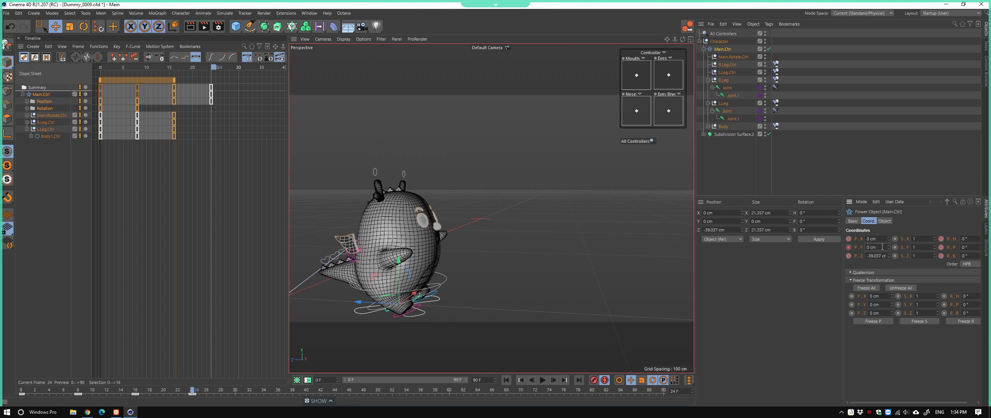
mouse_move(503, 232)
left_mouse_down("alt")
mouse_move(582, 203)
mouse_move(482, 278)
left_mouse_up("alt")
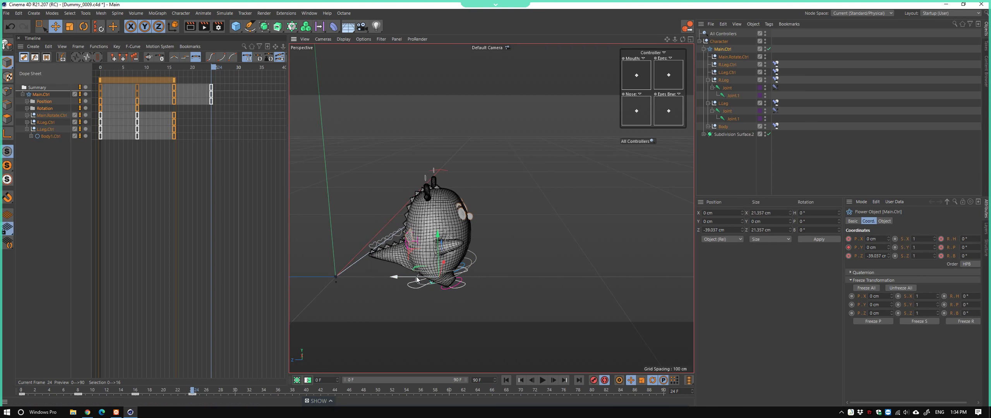
mouse_move(417, 279)
left_mouse_down()
mouse_move(483, 251)
mouse_move(379, 239)
mouse_move(497, 248)
left_mouse_up()
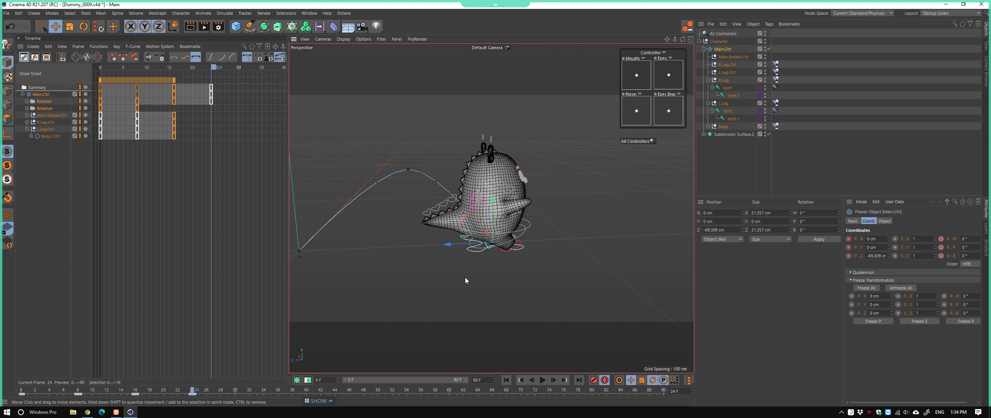
mouse_move(465, 280)
left_mouse_down("alt")
mouse_move(509, 231)
mouse_move(548, 246)
mouse_move(436, 315)
mouse_move(366, 294)
mouse_move(518, 288)
mouse_move(483, 327)
left_mouse_up("alt")
mouse_move(190, 394)
left_mouse_down()
mouse_move(220, 381)
mouse_move(195, 394)
left_mouse_up()
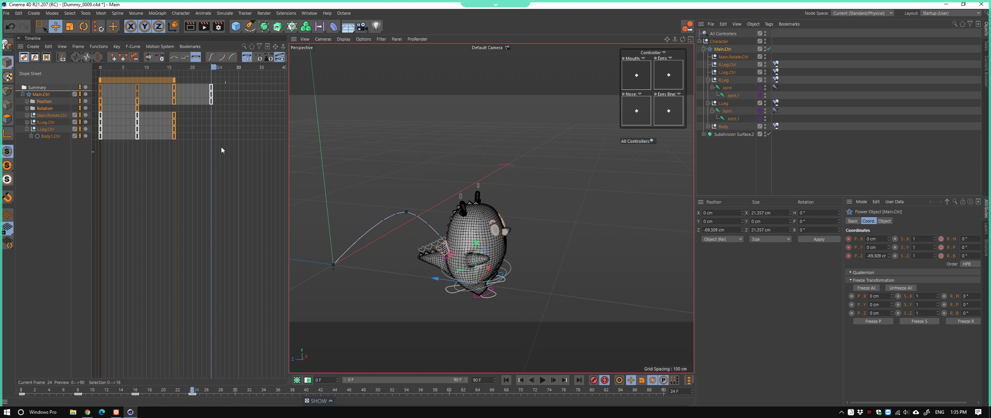
Expand Main.Ctrl's Position track, select its frame-16 keys, and fold its tracks into one row
left_click(43, 103)
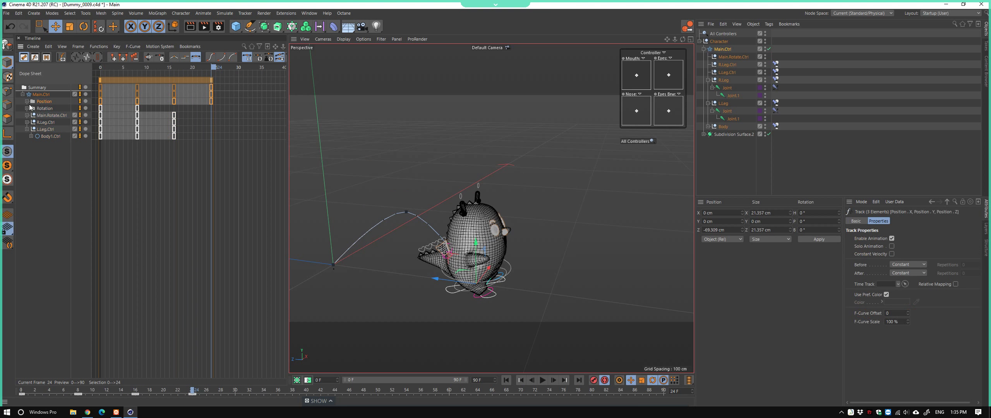
left_click_drag(194, 72, 157, 72)
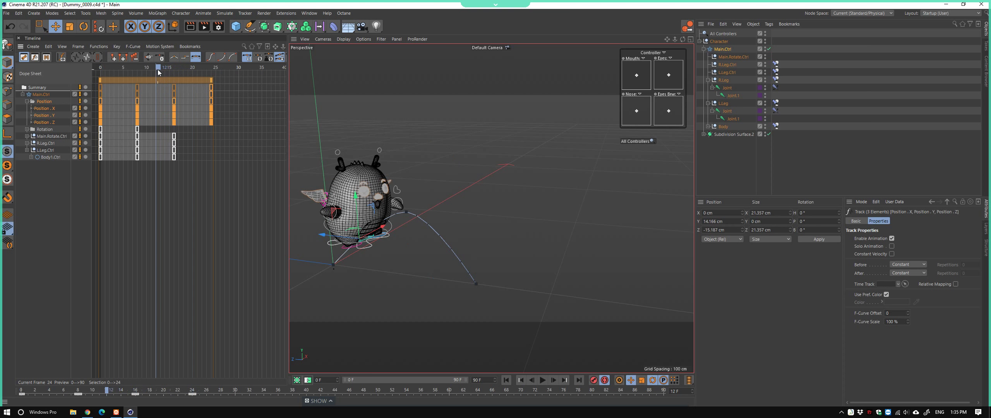
left_click(160, 72)
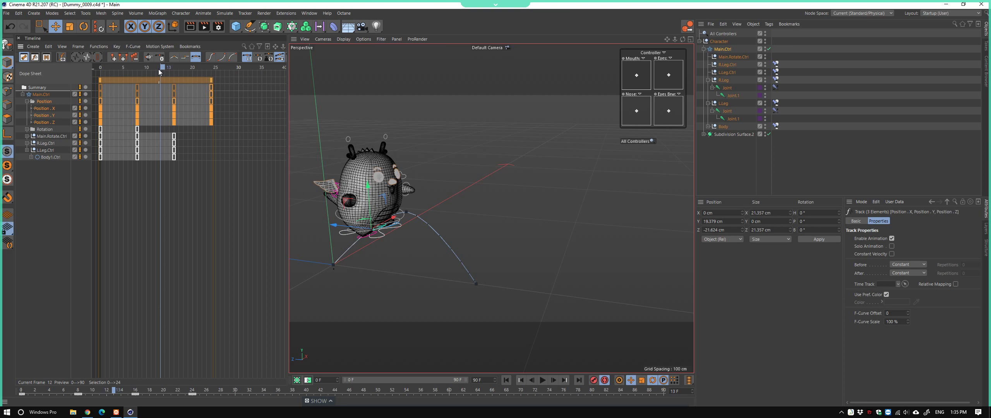
left_click(158, 72)
middle_click_drag(157, 72, 181, 78)
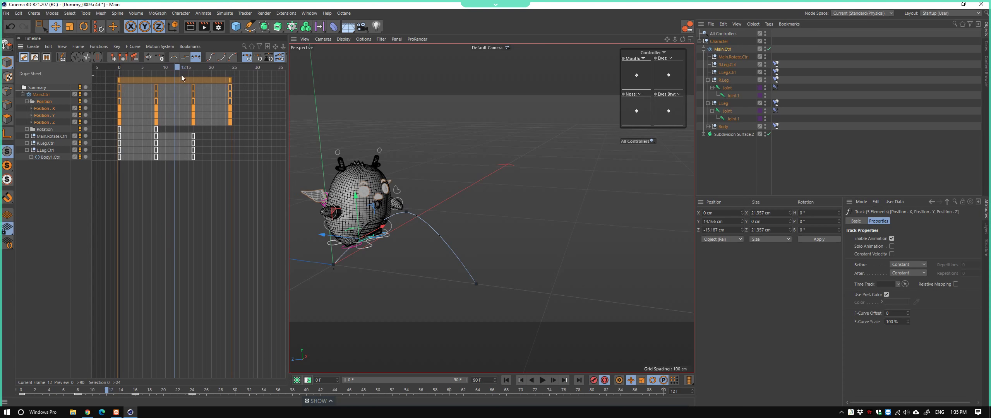
left_click(193, 87)
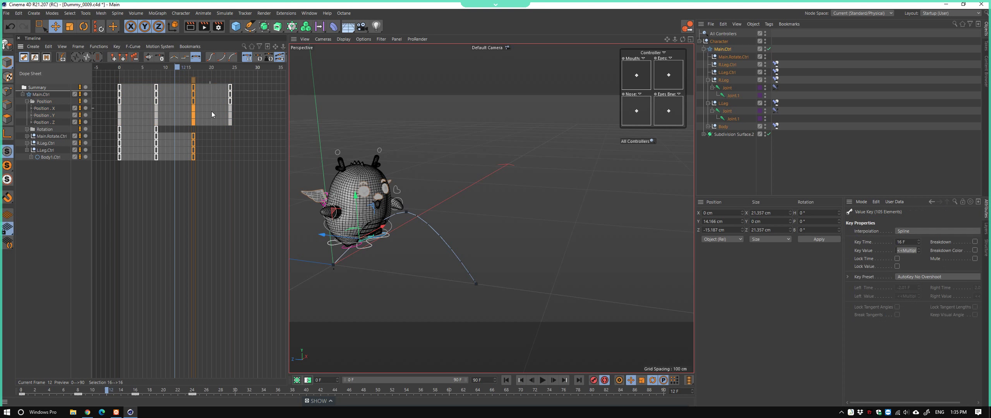
left_click(23, 95)
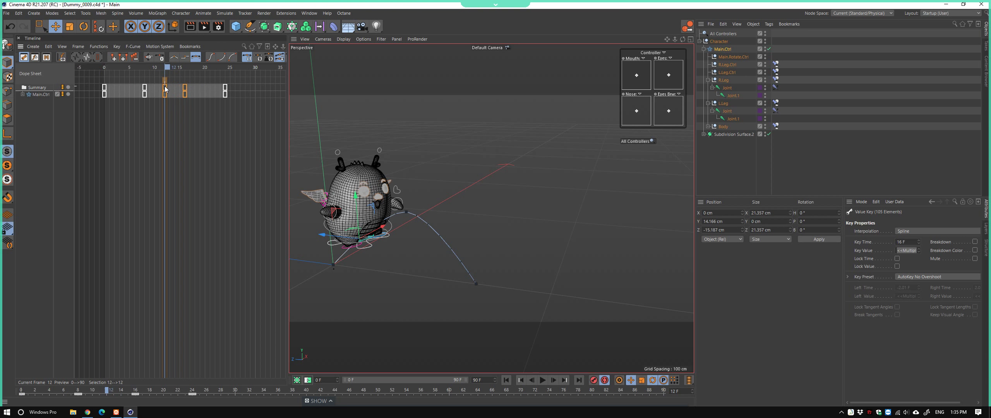
mouse_move(174, 69)
left_mouse_down()
mouse_move(185, 69)
mouse_move(166, 72)
left_mouse_up()
scroll(412, 227, "up", 2)
Test-move Main.Ctrl, restore it, play back, and go to frame 12
scroll(412, 227, "up", 2)
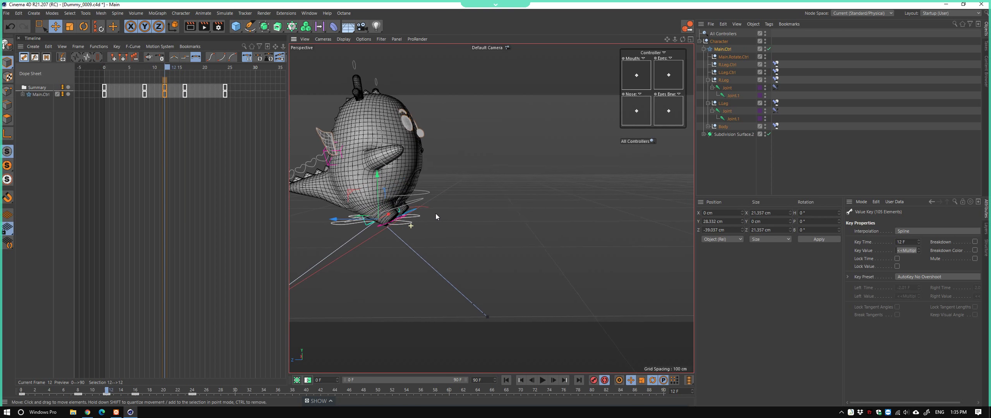
scroll(410, 231, "up", 2)
left_click(408, 229)
scroll(437, 178, "up", 2)
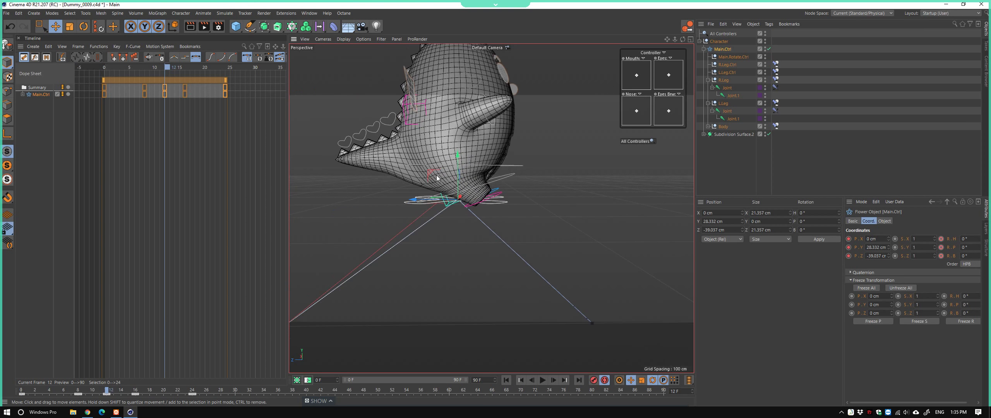
mouse_move(436, 178)
left_mouse_down()
mouse_move(388, 209)
mouse_move(436, 178)
left_mouse_up()
left_click(511, 198)
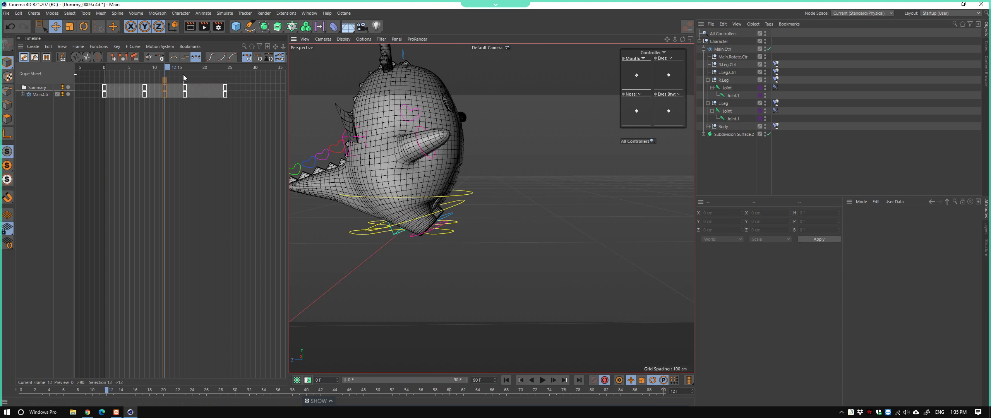
mouse_move(183, 77)
left_mouse_down()
mouse_move(147, 76)
mouse_move(193, 78)
mouse_move(160, 77)
left_mouse_up()
key("F8")
key("F8")
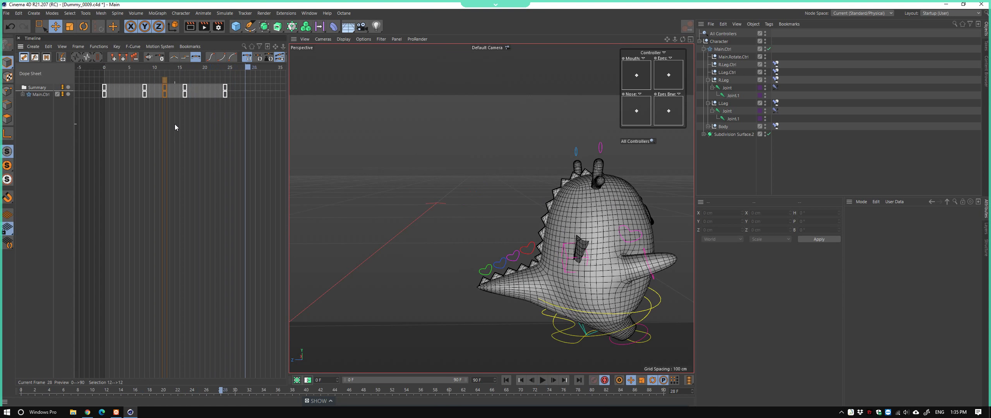
left_click(168, 68)
Slide both leg controllers about 7 cm along Z to Z 4.506 cm, then select Body1.Ctrl
left_click(469, 220)
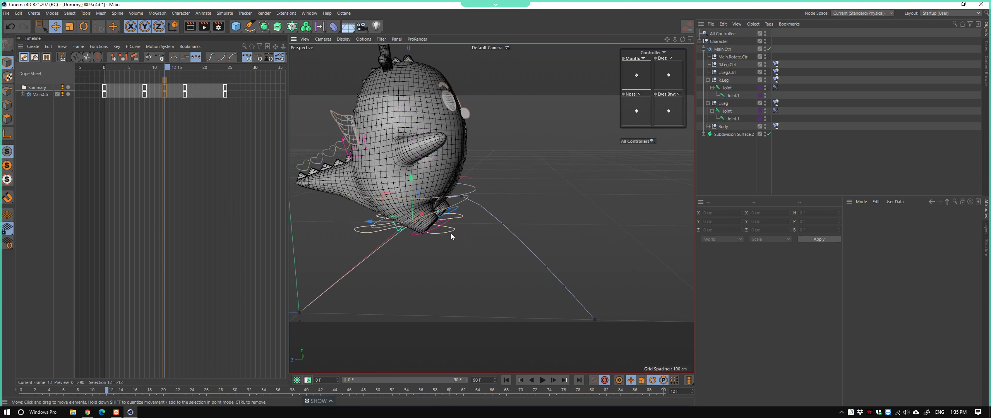
mouse_move(472, 223)
left_mouse_down("alt")
mouse_move(440, 261)
mouse_move(449, 246)
mouse_move(474, 254)
left_mouse_up("alt")
left_click(474, 254)
left_click(473, 248, "shift")
scroll(490, 217, "up", 3)
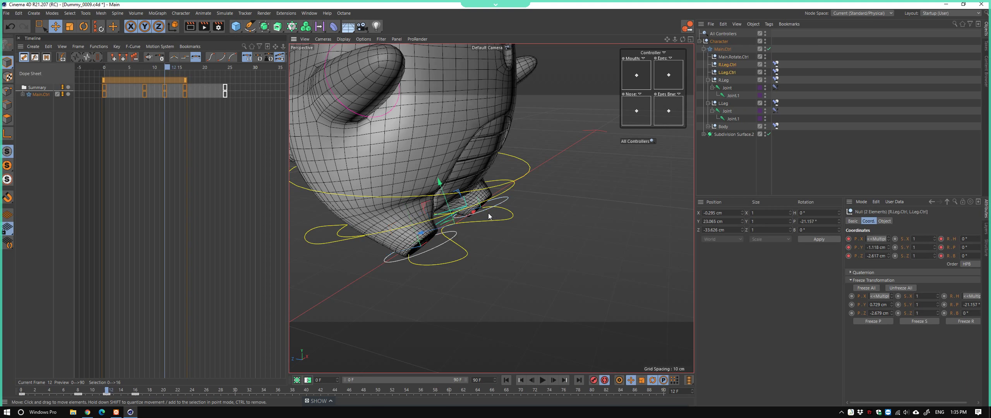
left_click_drag(488, 216, 516, 223, "alt")
left_click_drag(431, 232, 373, 261)
mouse_move(465, 233)
left_mouse_down("alt")
mouse_move(478, 242)
mouse_move(489, 235)
mouse_move(440, 229)
mouse_move(482, 247)
left_mouse_up("alt")
left_click(475, 258)
key("r")
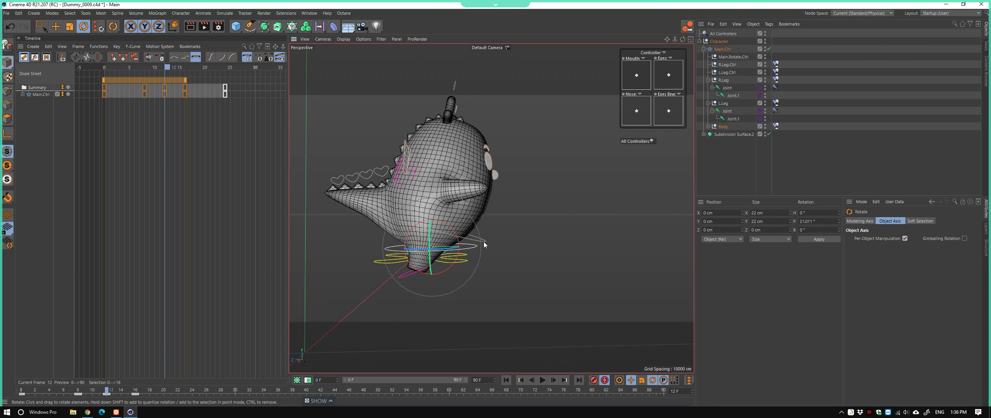
Reset Body1.Ctrl's rotation and tilt Main.Rotate.Ctrl's pitch back toward 0°
mouse_move(483, 243)
left_mouse_down("alt")
mouse_move(379, 247)
mouse_move(497, 238)
mouse_move(445, 246)
left_mouse_up("alt")
left_click(103, 31)
scroll(480, 271, "up", 2)
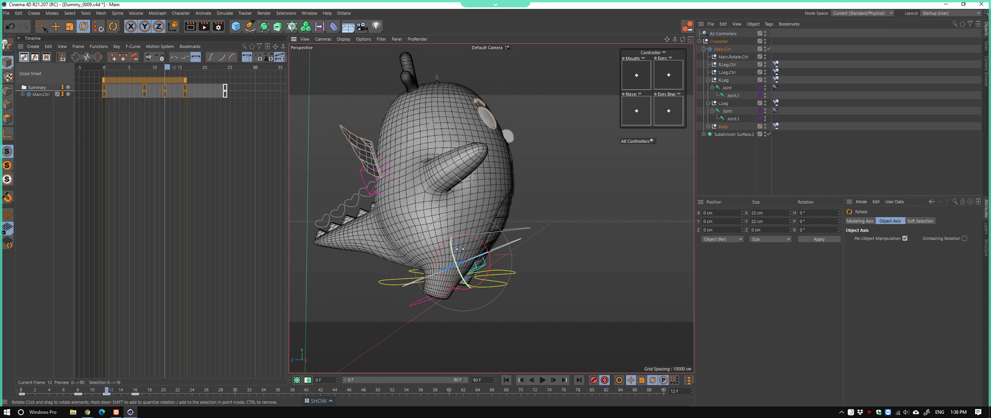
scroll(480, 271, "up", 3)
left_click(478, 273)
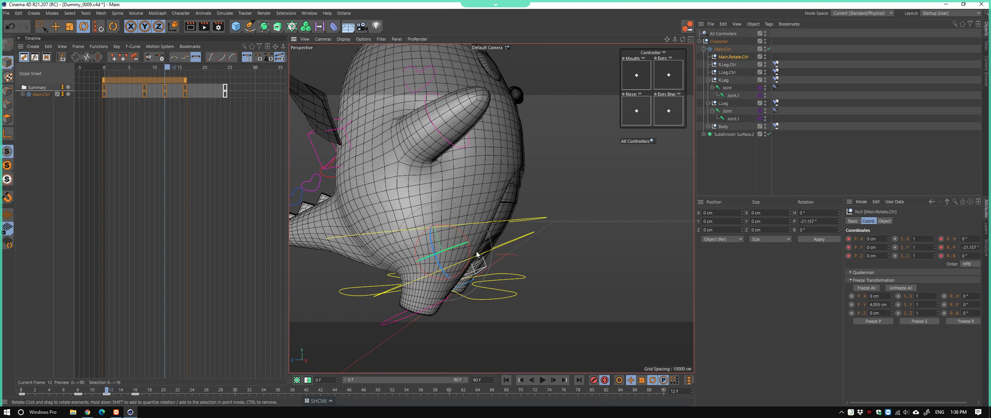
mouse_move(458, 231)
left_mouse_down()
mouse_move(464, 244)
mouse_move(484, 238)
left_mouse_up()
Rotate Body1.Ctrl and Body2.Ctrl for the body lean, Body2 pitching 4.423° at frame 12
left_click_drag(507, 273, 514, 284, "alt")
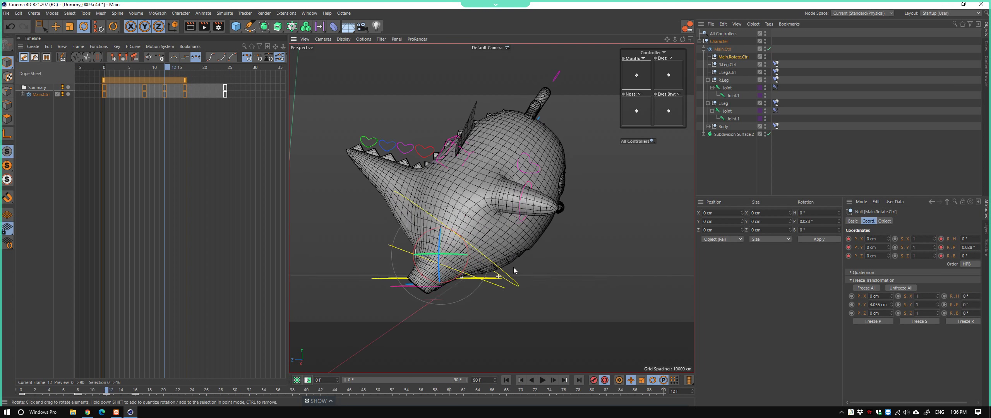
left_click(471, 257)
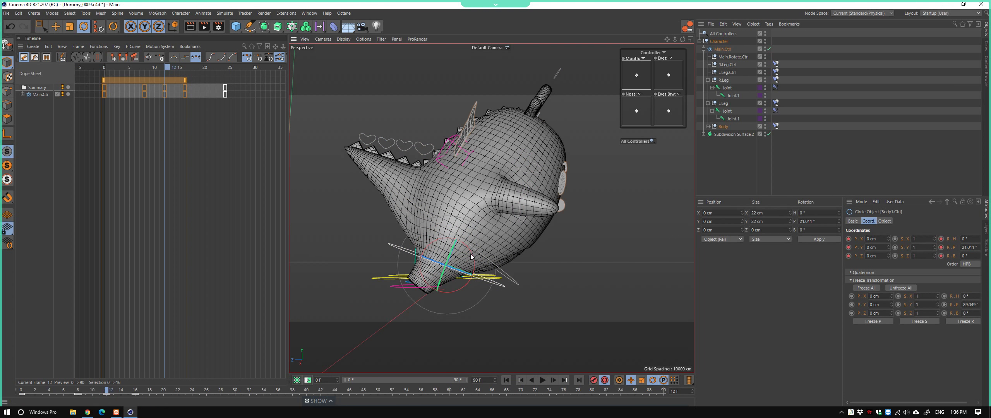
left_click_drag(472, 257, 457, 263, "alt")
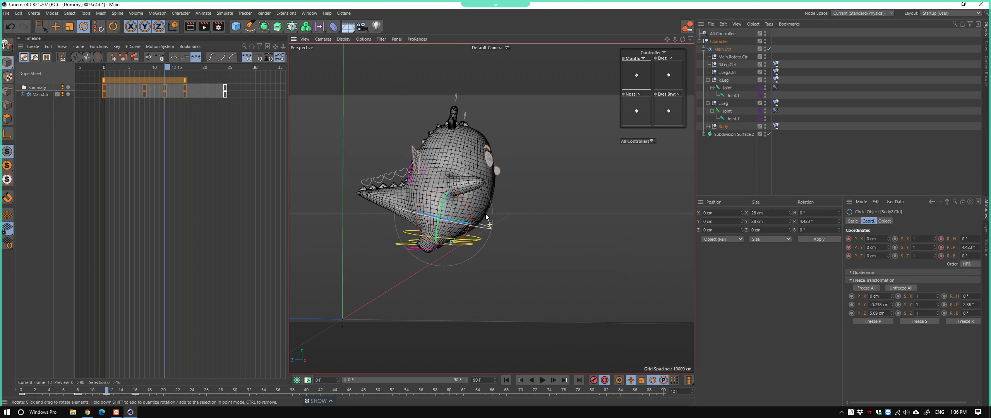
left_click(452, 260)
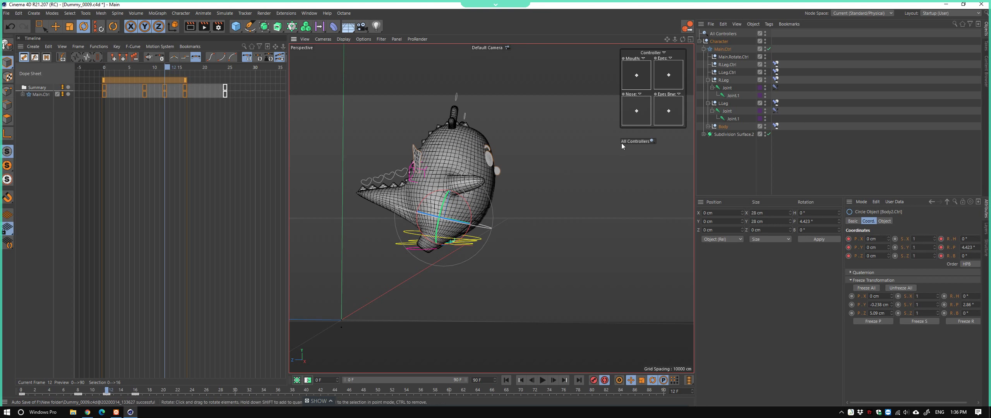
left_click_drag(468, 236, 374, 296, "alt")
left_click_drag(173, 69, 182, 74)
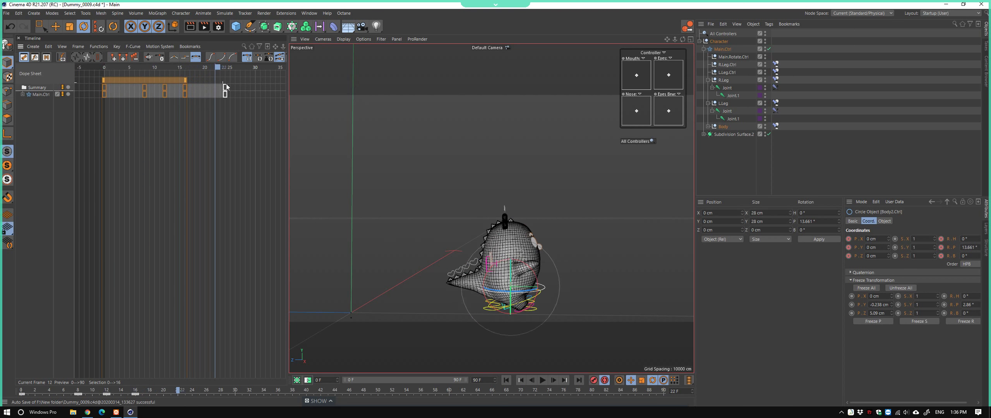
left_click_drag(183, 74, 181, 94)
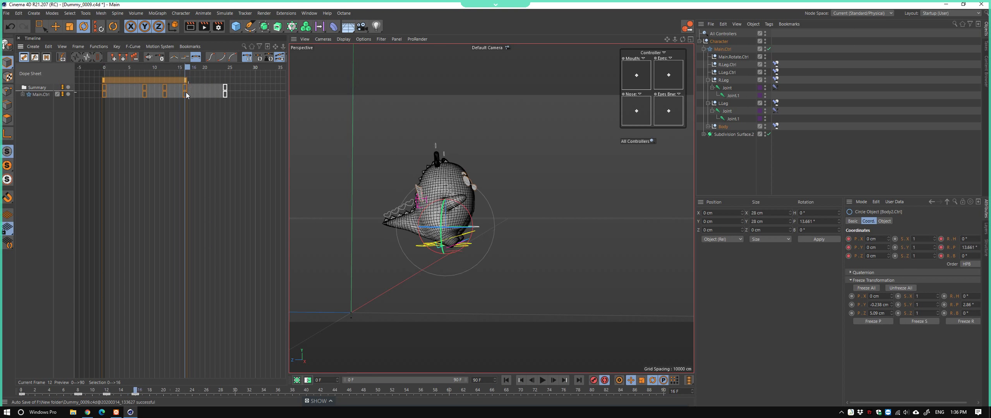
key("shift+f")
key("0")
key("r")
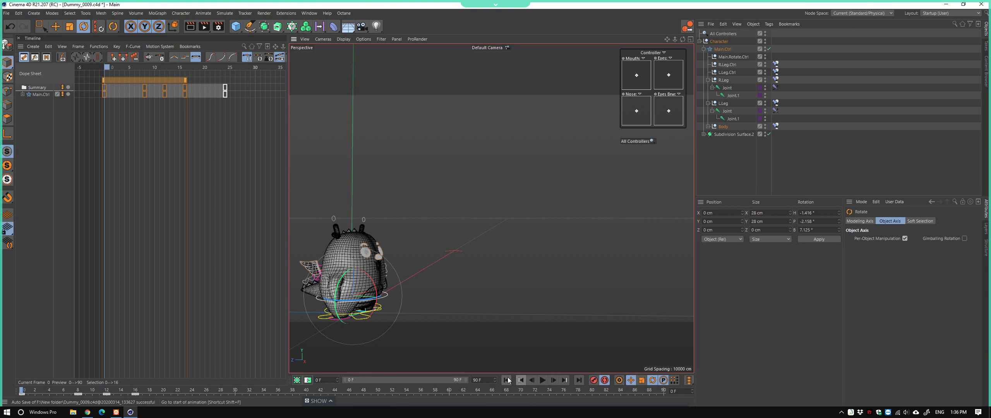
left_click(542, 380)
left_click(237, 390)
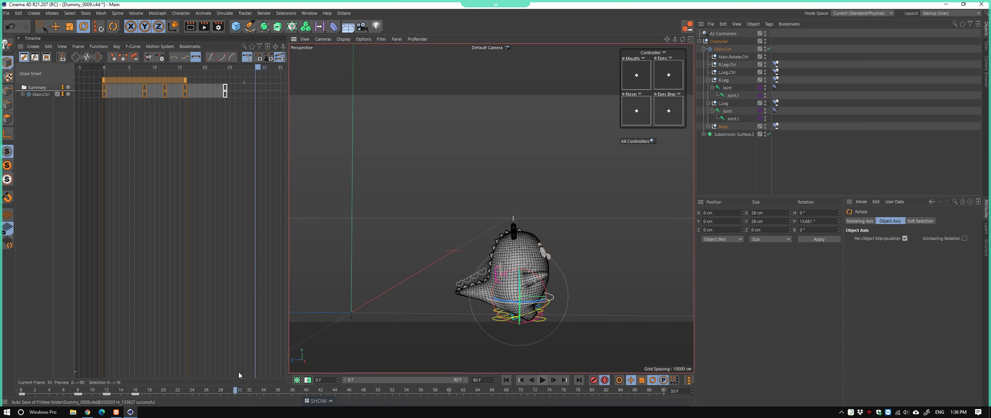
left_click_drag(180, 391, 85, 392)
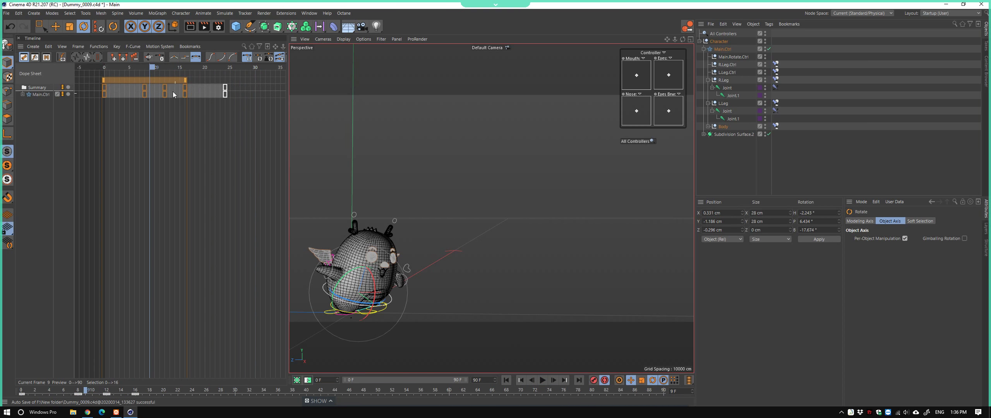
left_click(167, 72)
mouse_move(167, 72)
left_mouse_down()
mouse_move(190, 95)
mouse_move(149, 91)
mouse_move(194, 92)
mouse_move(102, 105)
left_mouse_up()
left_click(541, 380)
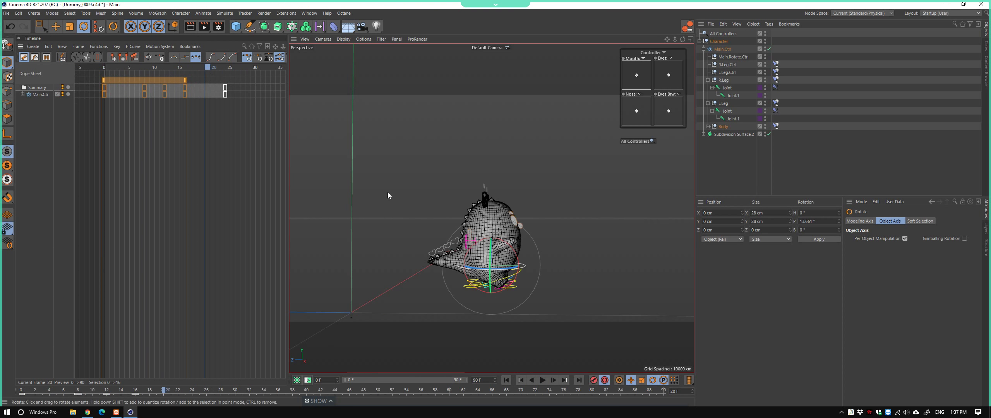
Return the Timeline to Dope Sheet mode showing only the Main.Ctrl track
scroll(534, 269, "up", 2)
scroll(554, 270, "up", 2)
left_click(35, 57)
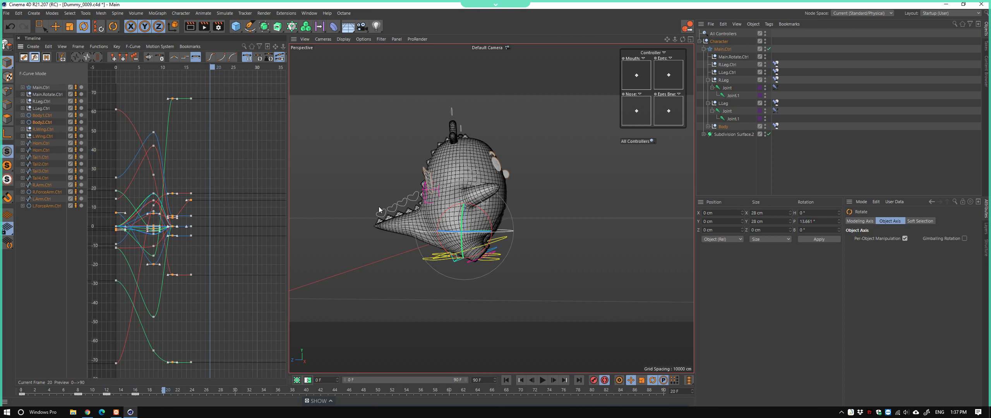
left_click(24, 57)
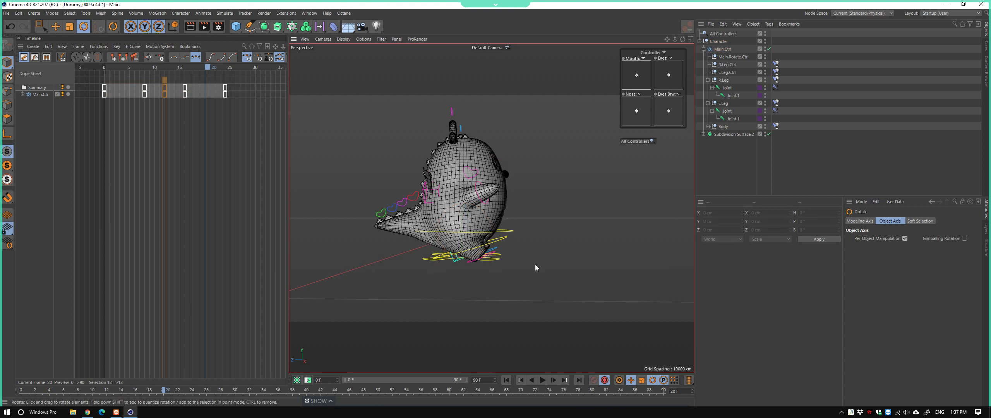
left_click(496, 262)
key("ctrl+a")
Copy Main.Ctrl's frame-24 landing key to frame 20 with a Ctrl-drag
key("e")
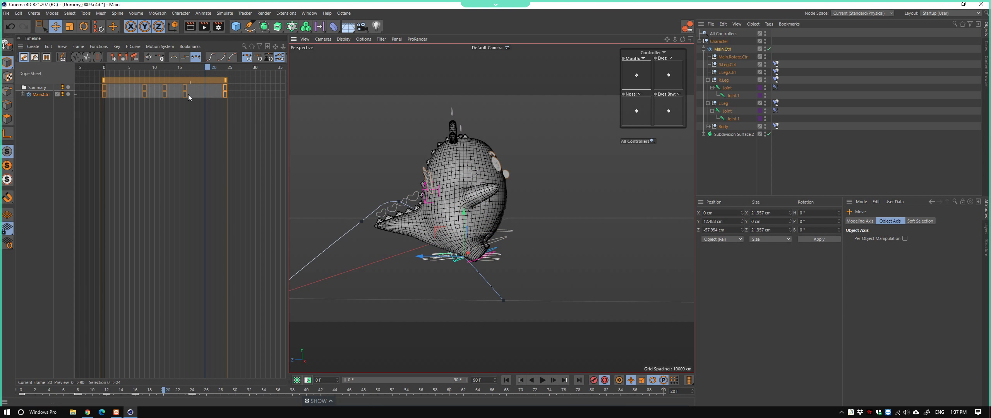
left_click(185, 90)
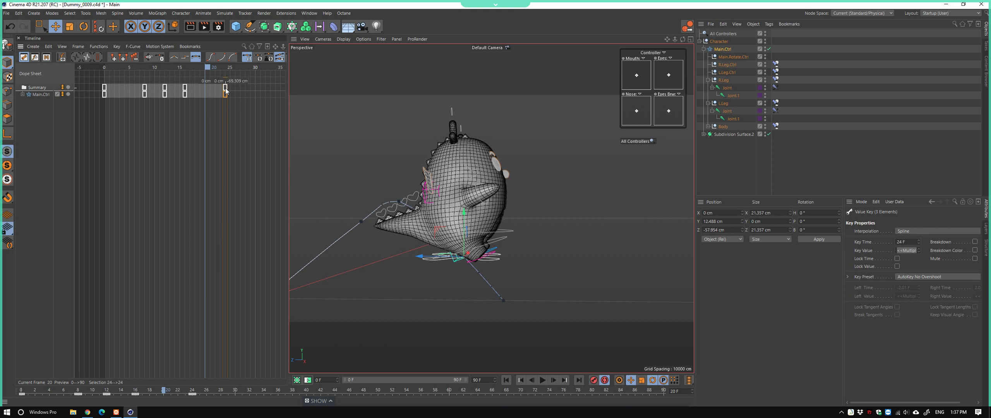
left_click_drag(205, 90, 205, 90)
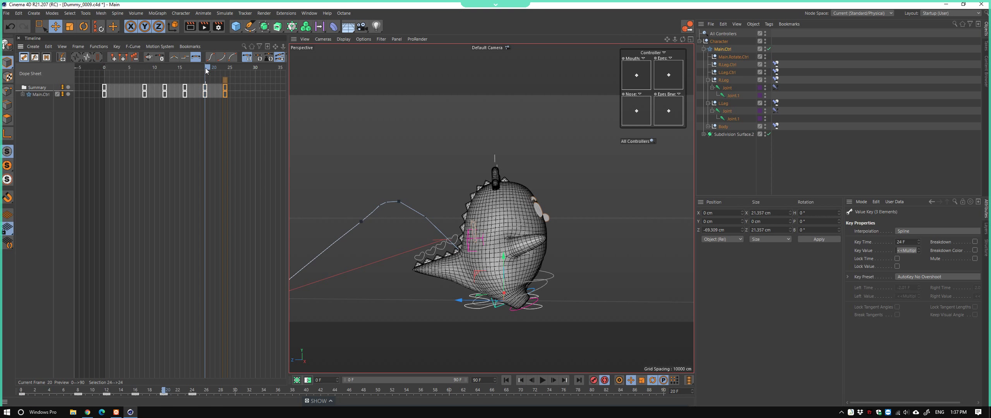
left_click(588, 262)
scroll(518, 313, "up", 3)
Show the Right view with Gouraud Shading (Lines) display
scroll(519, 272, "down", 2)
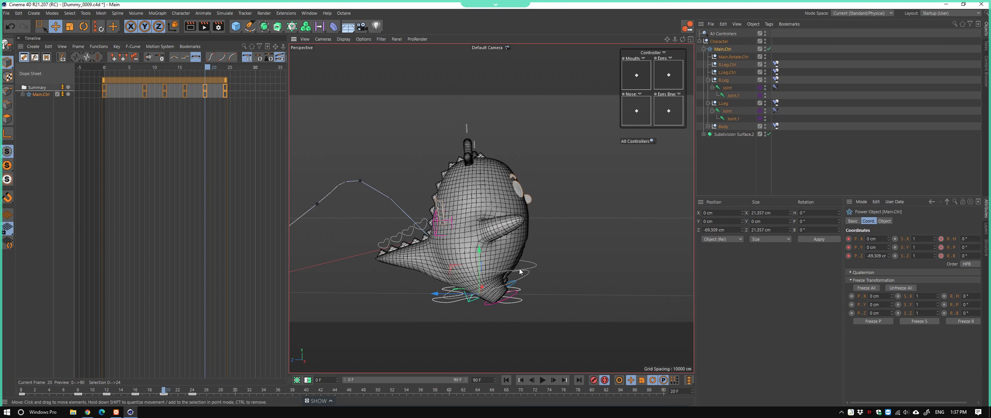
key("F2")
key("F4")
key("F2")
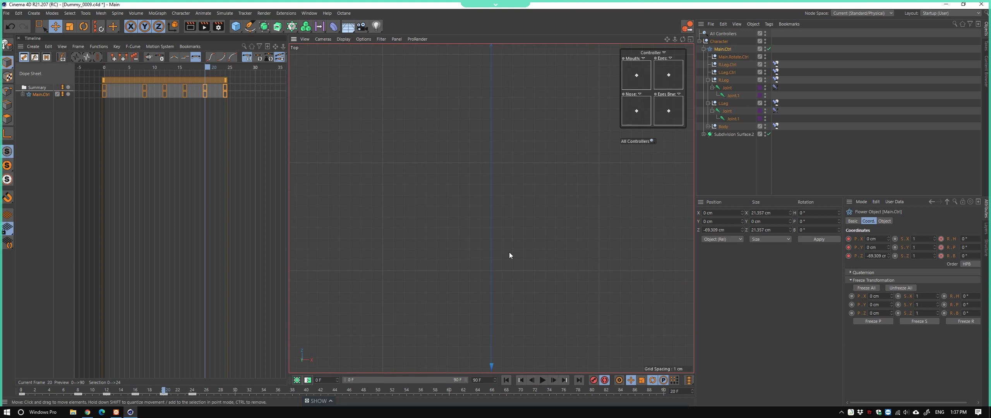
key("F4")
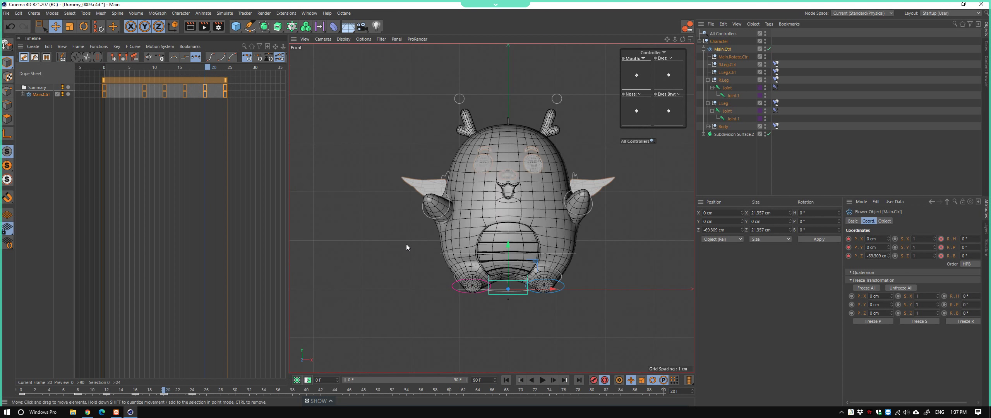
key("F3")
key("n")
key("b")
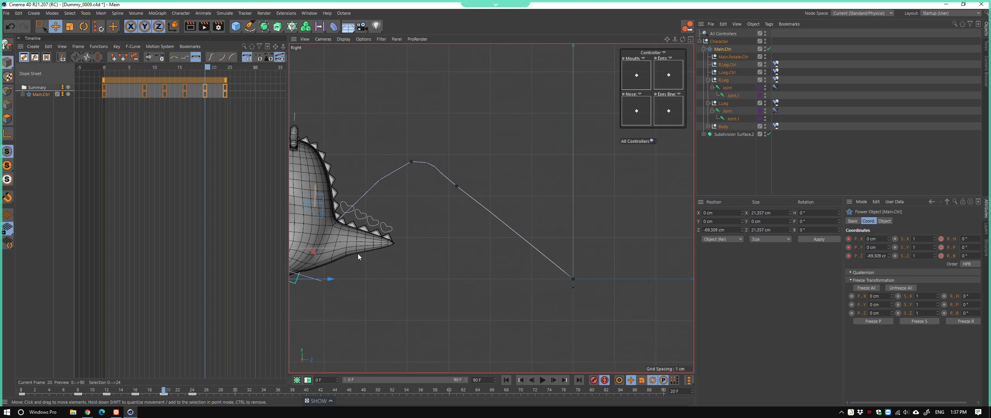
Raise Main.Ctrl mid-hop to about 20 cm so the path arcs higher
left_click_drag(412, 248, 460, 196)
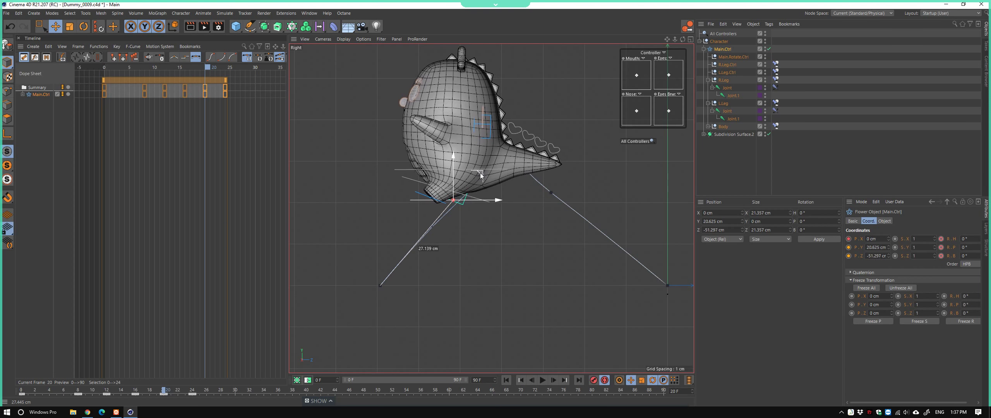
left_click_drag(462, 195, 476, 175)
mouse_move(456, 243)
left_mouse_down("alt")
mouse_move(445, 218)
mouse_move(515, 210)
left_mouse_up("alt")
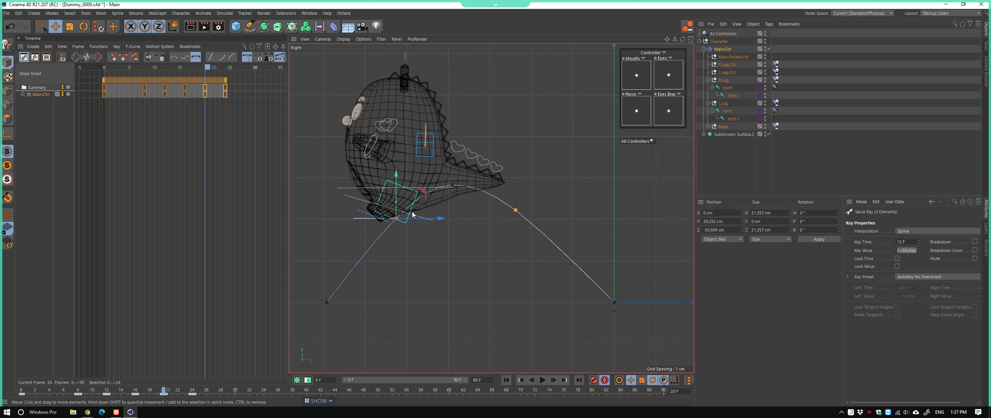
left_click_drag(421, 190, 418, 189)
scroll(418, 188, "down", 1)
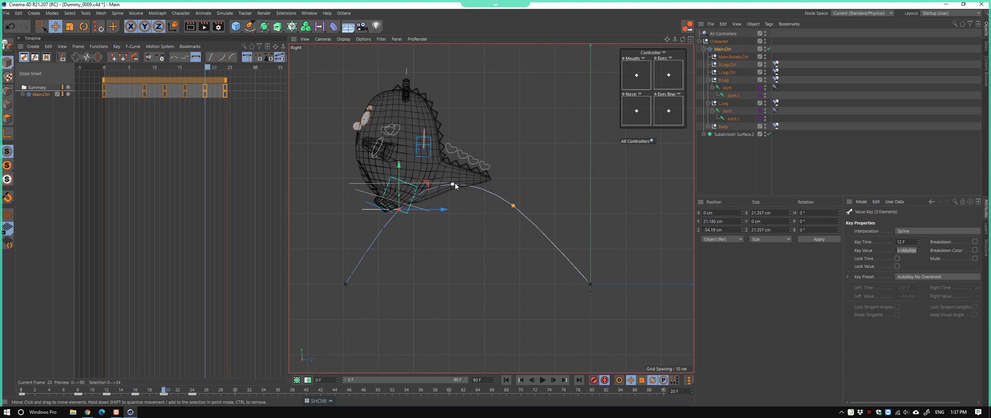
Shift the hop key on the motion path from frame 12 to frame 16 and play it back
left_click_drag(454, 184, 460, 184)
scroll(419, 254, "down", 2)
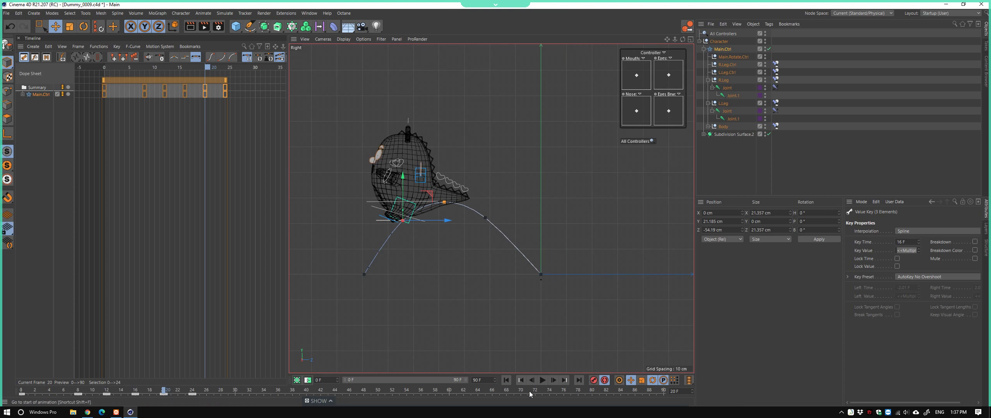
left_click(521, 379)
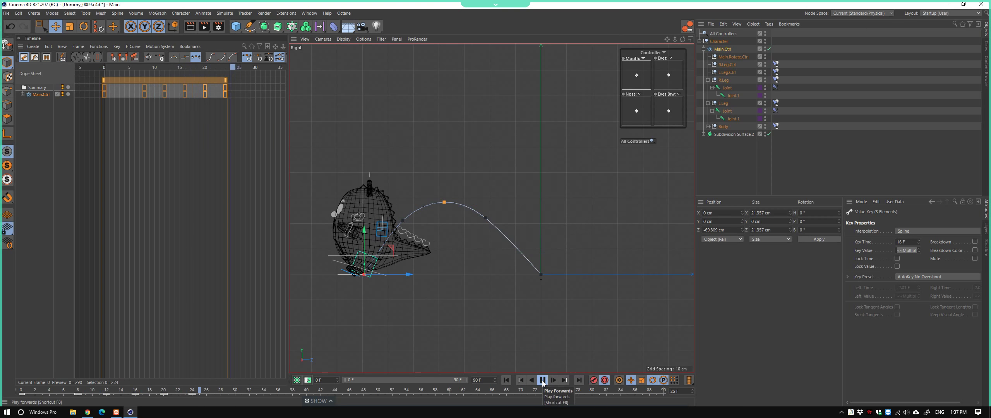
left_click(543, 380)
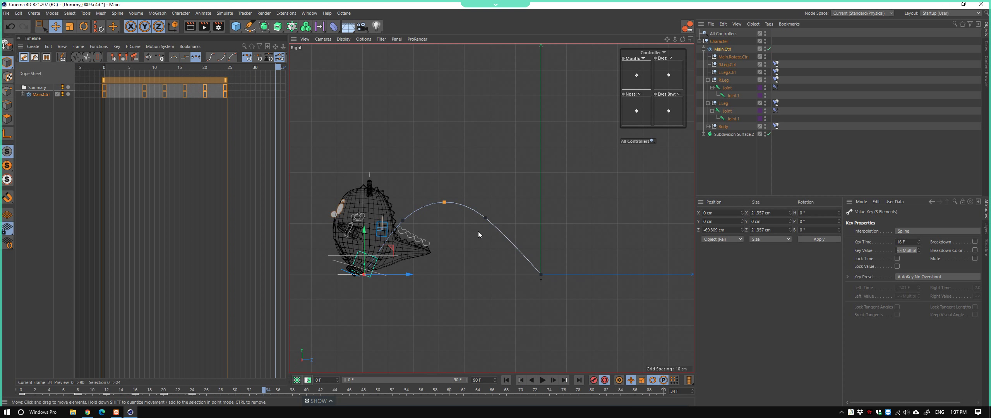
key("F1")
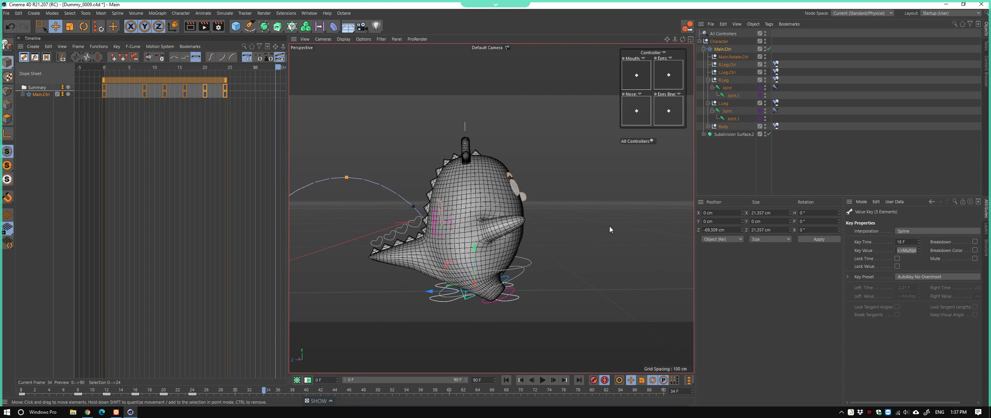
Play the hop, scrub to frame 16 and select Main.Ctrl to display its arcing path
left_click(609, 225)
left_click(521, 380)
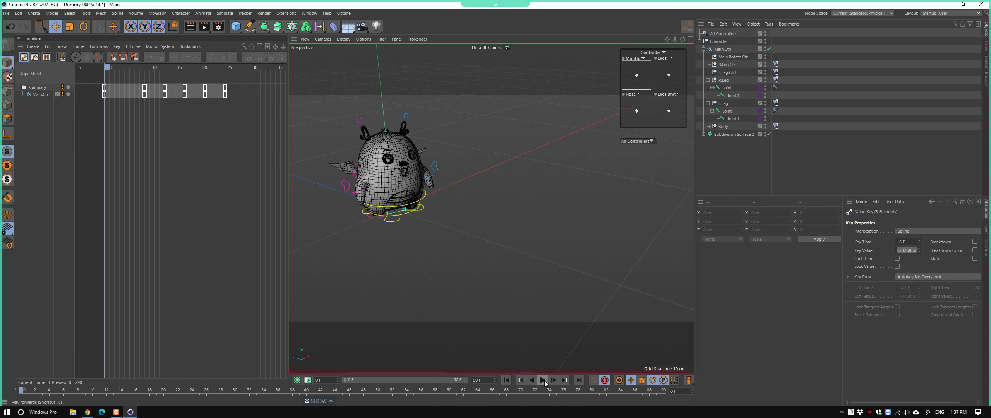
left_click(543, 379)
left_click_drag(503, 271, 474, 244, "alt")
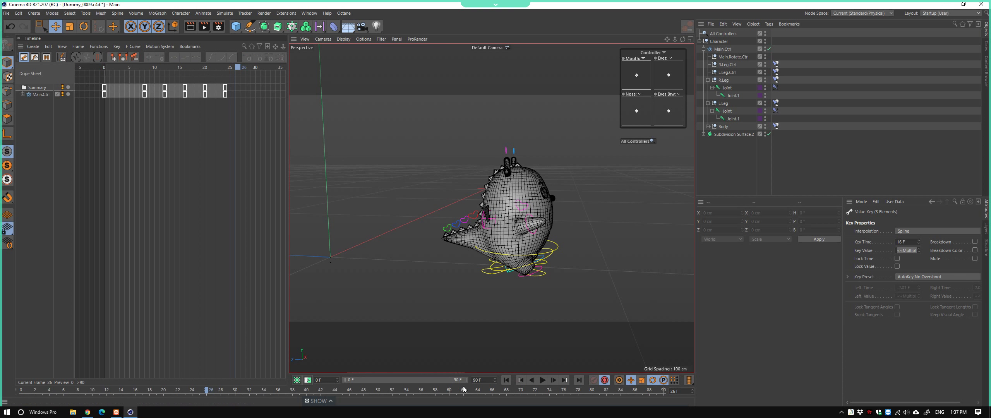
left_click_drag(206, 390, 123, 379)
scroll(444, 199, "up", 2)
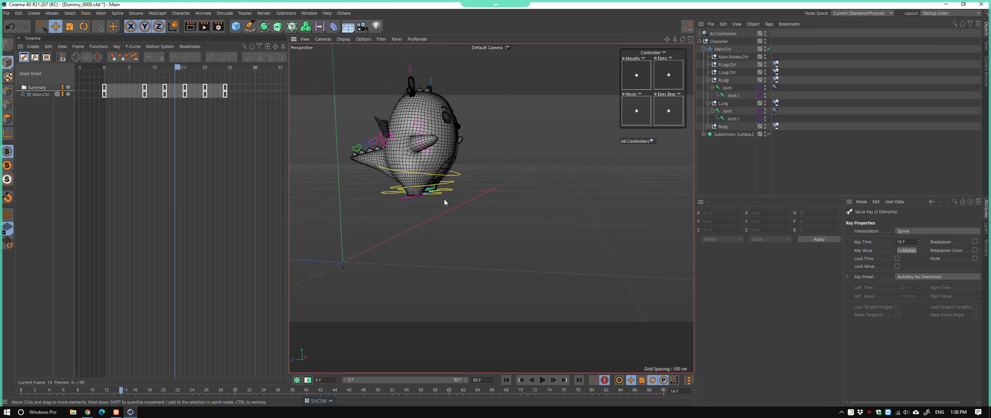
scroll(445, 197, "up", 2)
left_click(438, 193)
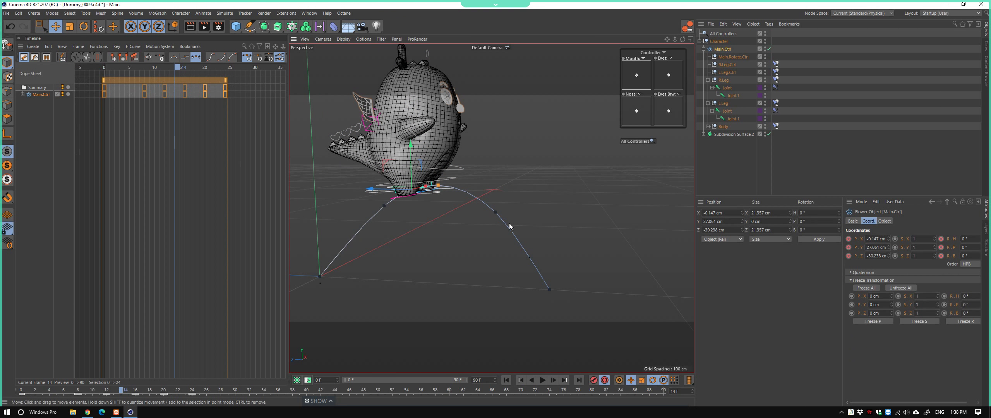
In the Right view, drag the selected hop keys later so they end at frame 28
middle_click_drag(509, 223, 497, 243, "alt")
key("F3")
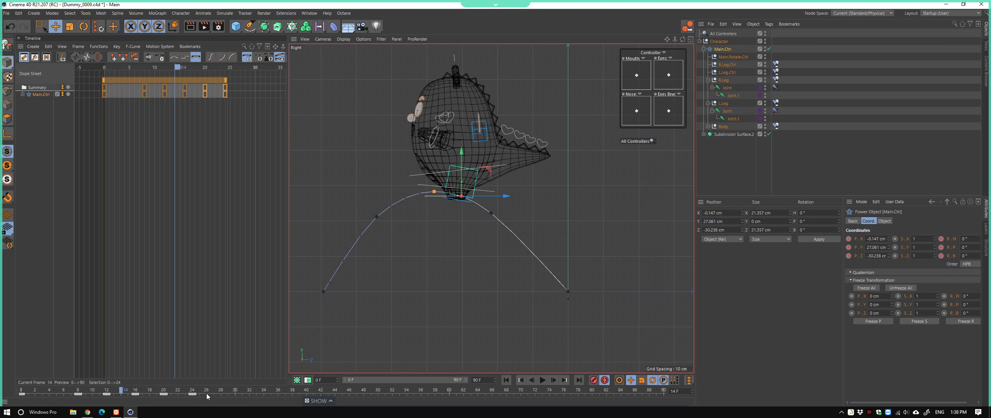
left_click(134, 395)
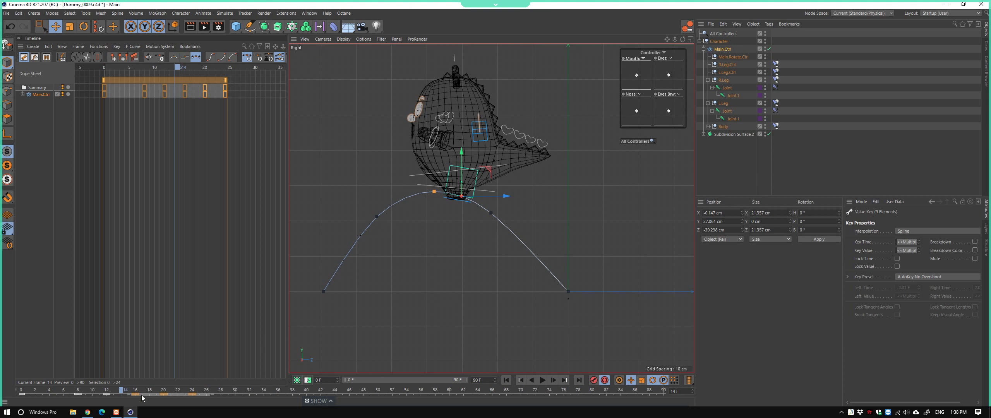
left_click_drag(142, 398, 198, 398)
left_click(245, 395)
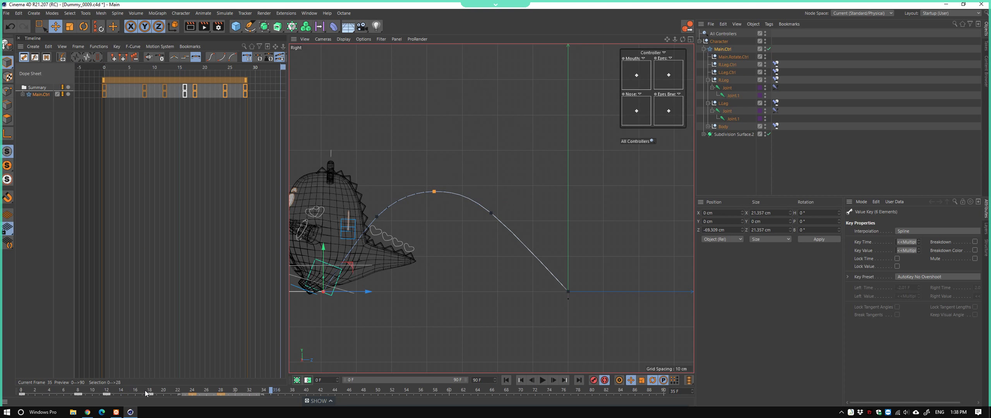
left_click(102, 392)
left_click_drag(103, 392, 170, 395)
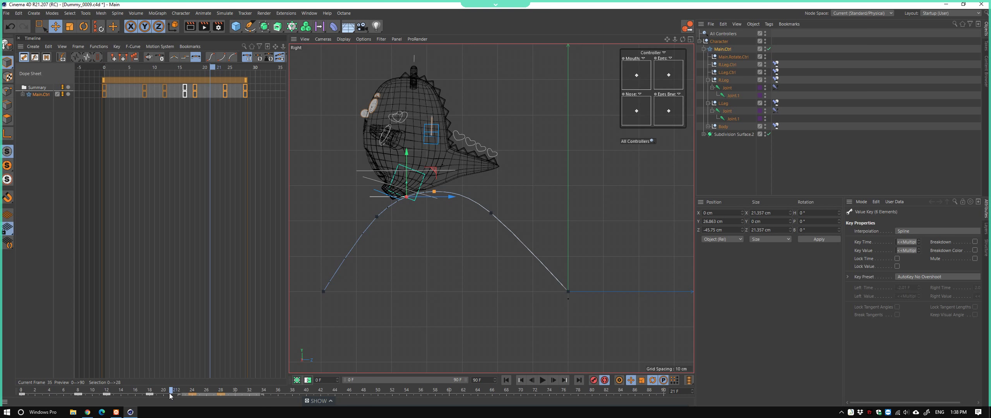
Raise Main.Ctrl higher on its arc at frame 15
scroll(423, 184, "up", 2)
scroll(423, 228, "up", 3)
scroll(396, 244, "down", 2)
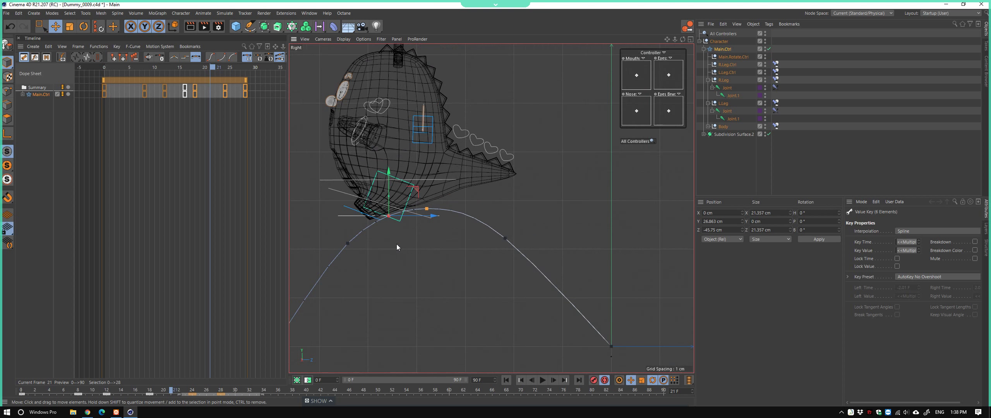
left_click(129, 392)
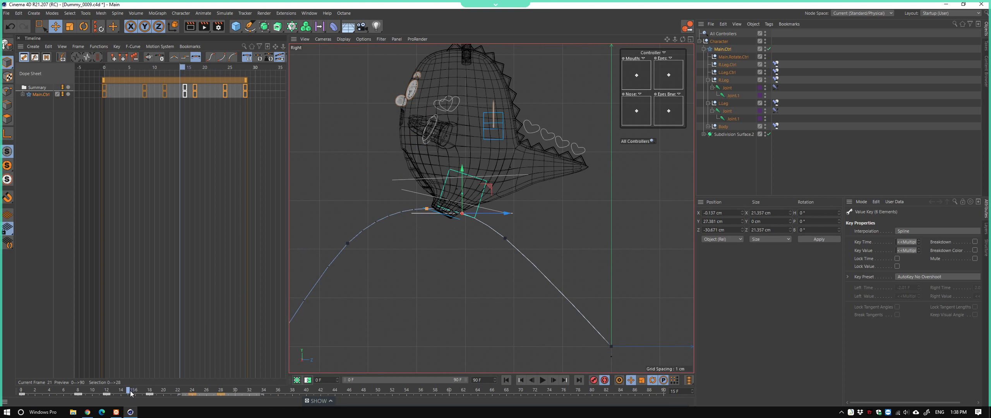
scroll(487, 260, "up", 2)
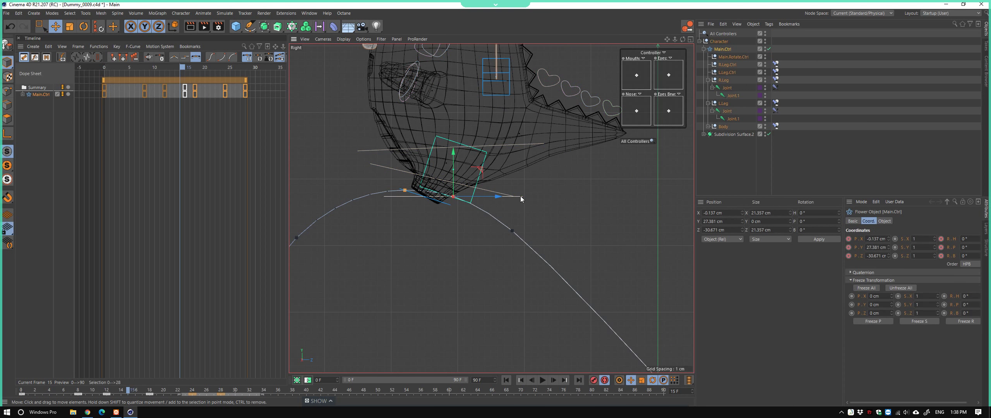
scroll(460, 239, "down", 1)
left_click_drag(483, 178, 477, 180)
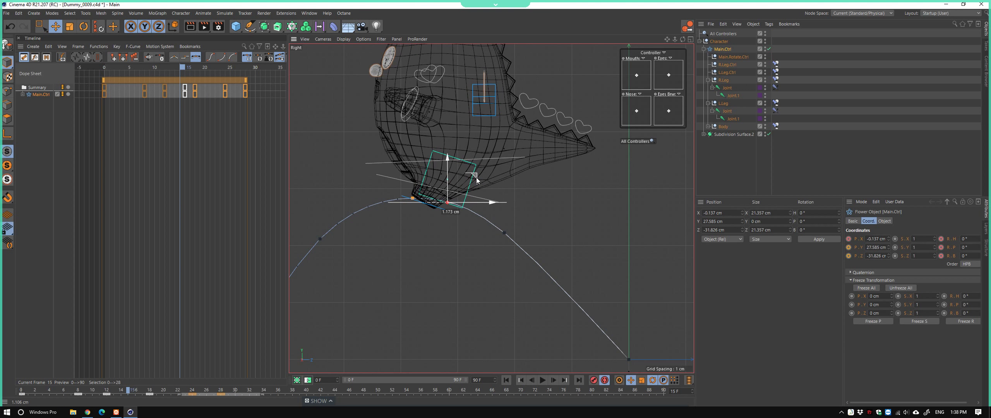
Lift Main.Ctrl to Y 27.063 cm, Z -45.22 cm at frame 22
scroll(472, 274, "down", 2)
scroll(472, 273, "down", 1)
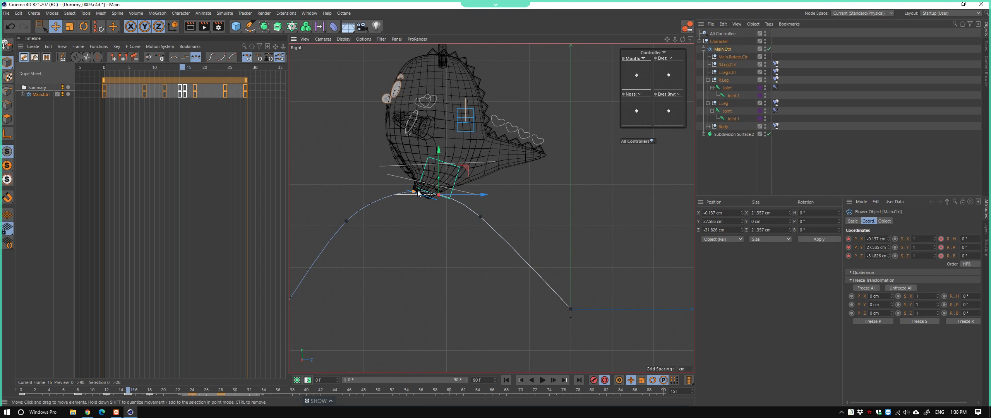
left_click_drag(142, 393, 177, 391)
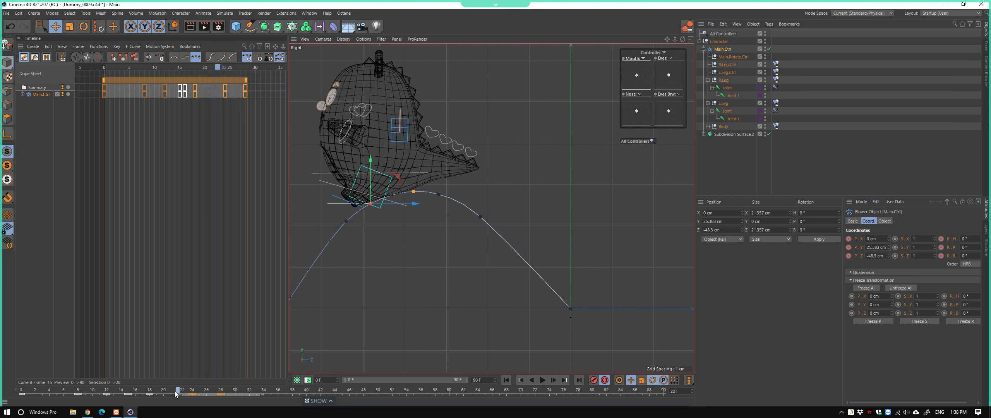
left_click_drag(396, 179, 411, 174)
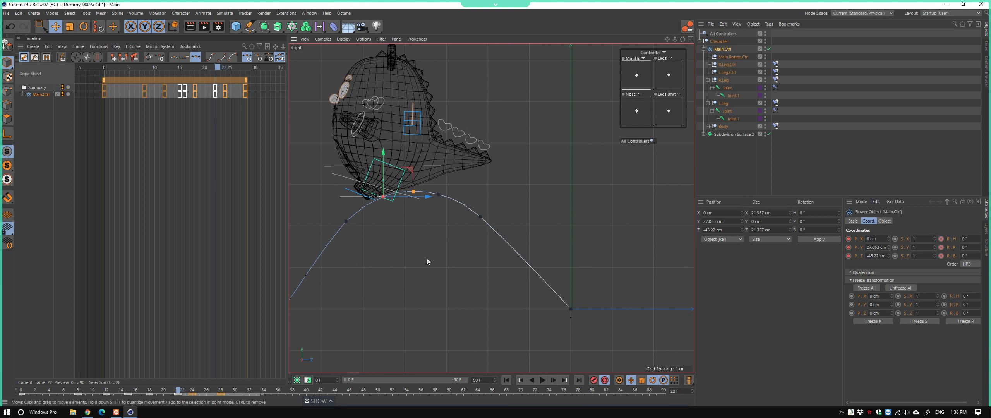
left_click(414, 281)
Replay the retimed hop in the Perspective view
key("F1")
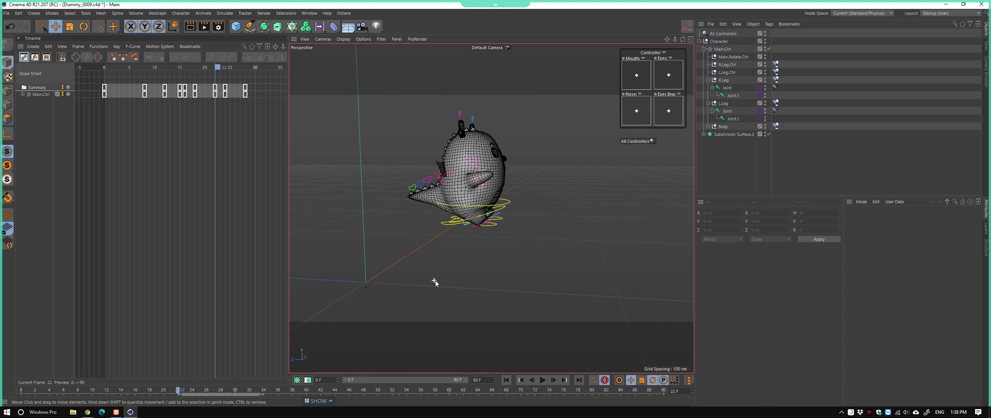
left_click(520, 380)
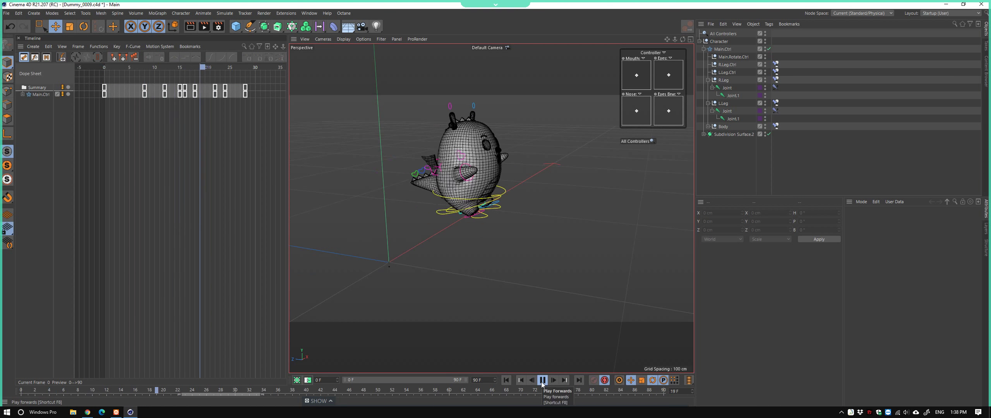
left_click(542, 380)
left_click(505, 380)
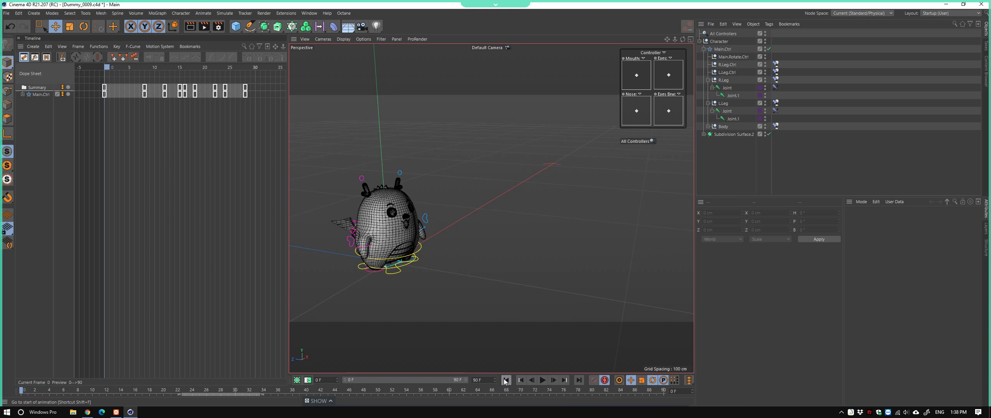
left_click(541, 381)
left_click(541, 381)
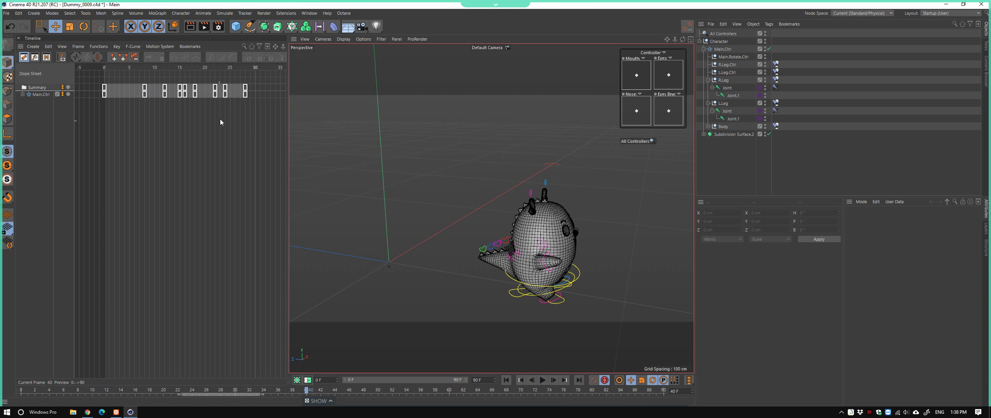
Select all Dope Sheet keys from frame 0 to 28 and all rig controllers
left_click_drag(230, 68, 225, 69)
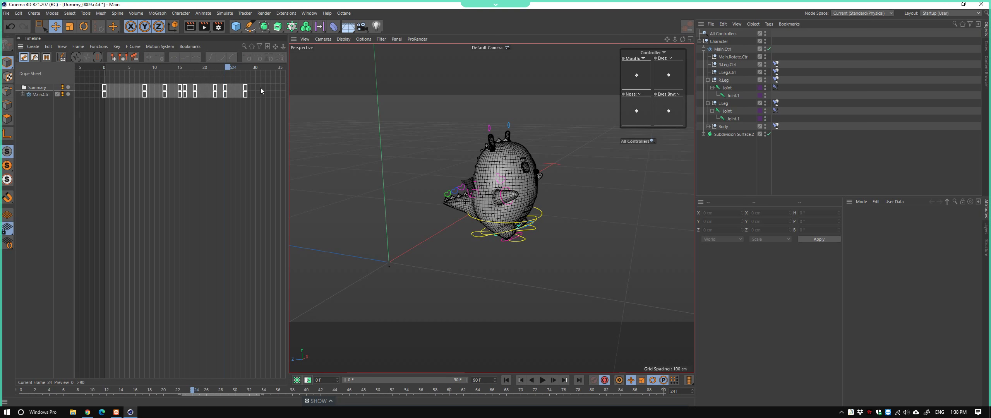
left_click_drag(261, 90, 89, 85)
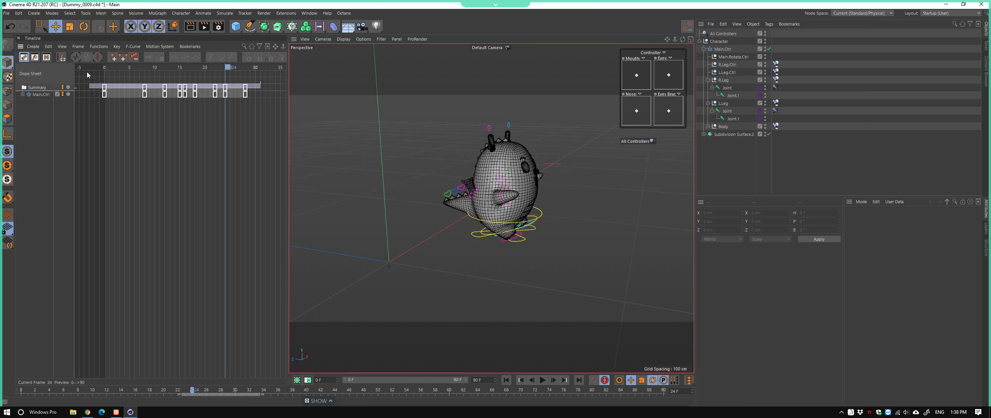
left_click(636, 142)
mouse_move(192, 390)
left_mouse_down()
mouse_move(78, 390)
mouse_move(127, 390)
left_mouse_up()
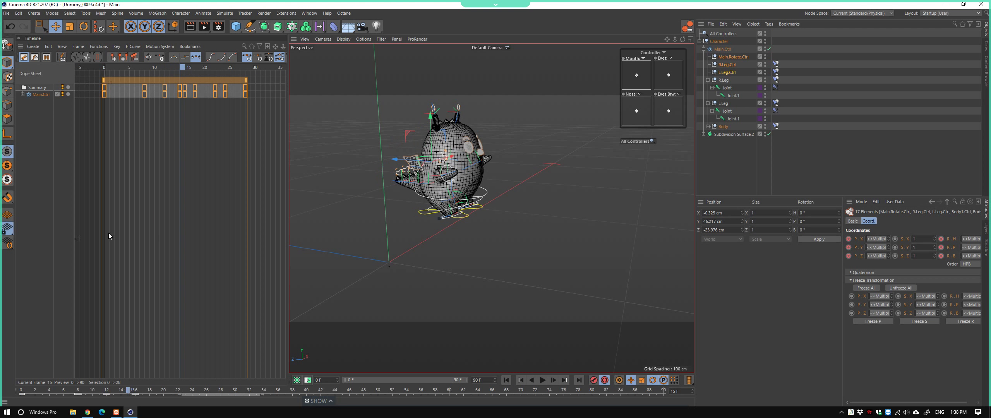
Show Main.Ctrl's path and select all of the rig's controllers
left_click(23, 94)
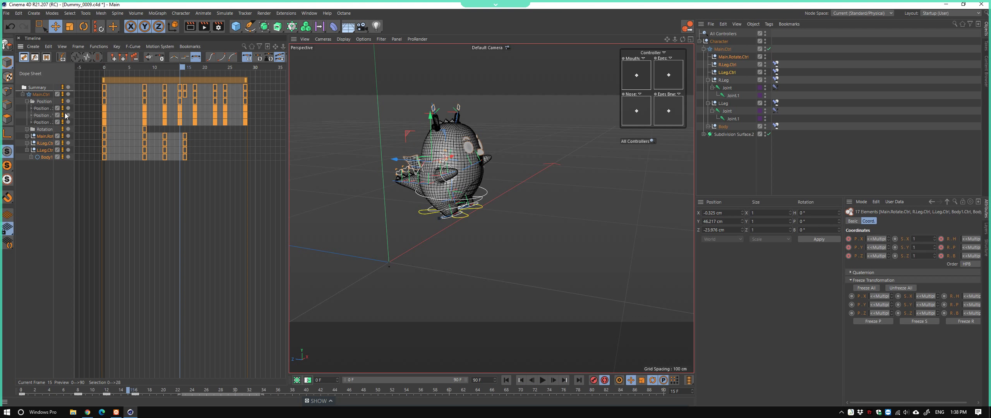
scroll(472, 240, "up", 2)
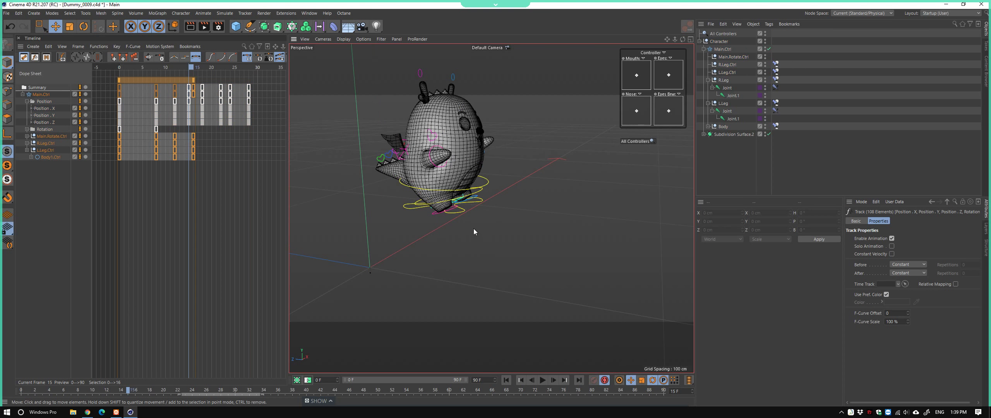
left_click(466, 211)
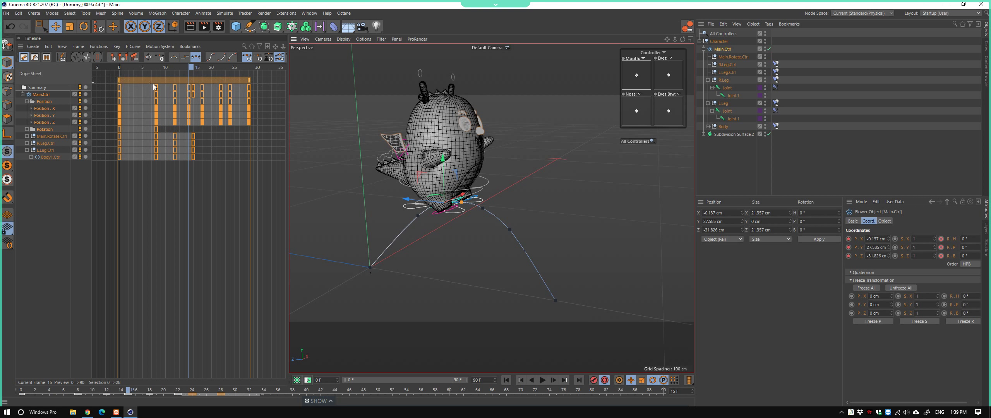
mouse_move(446, 212)
left_mouse_down("alt")
mouse_move(487, 182)
mouse_move(477, 191)
mouse_move(514, 197)
left_mouse_up("alt")
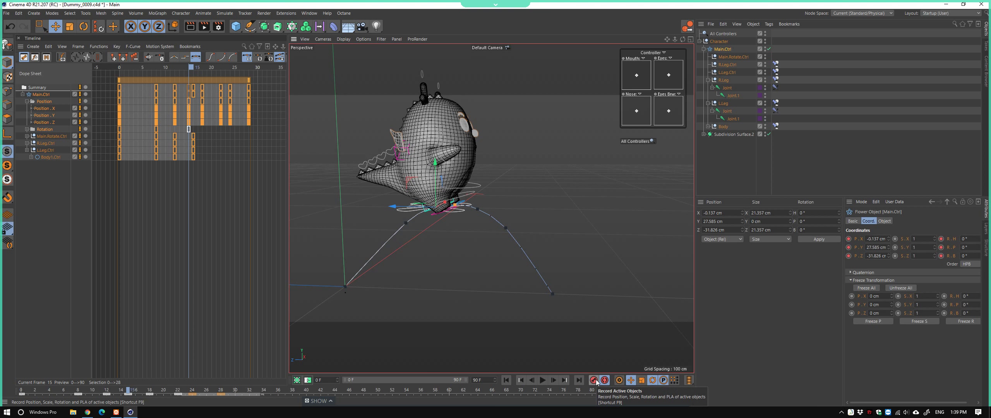
left_click(624, 141)
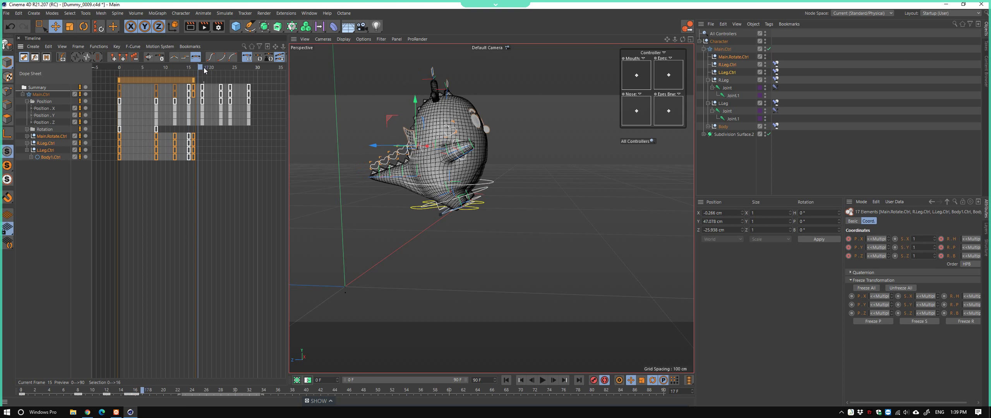
Record keys for all controllers at frames 18 and 22
left_click_drag(192, 67, 204, 67)
key("F9")
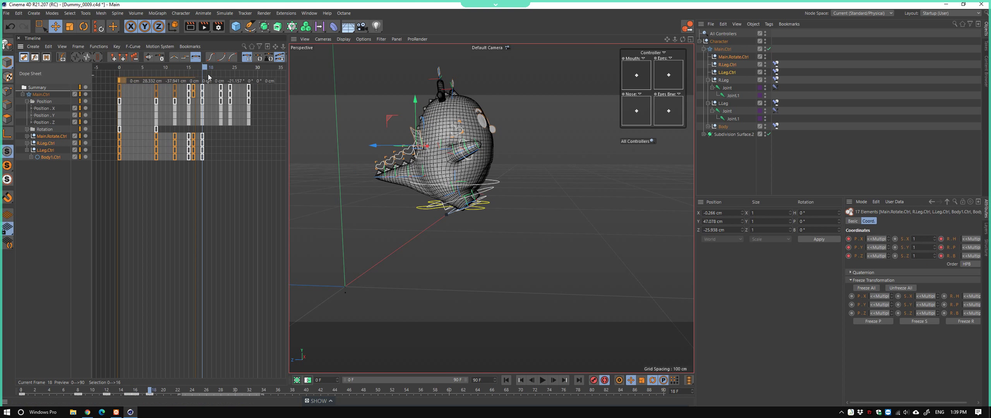
key("g")
key("g")
key("g")
key("g")
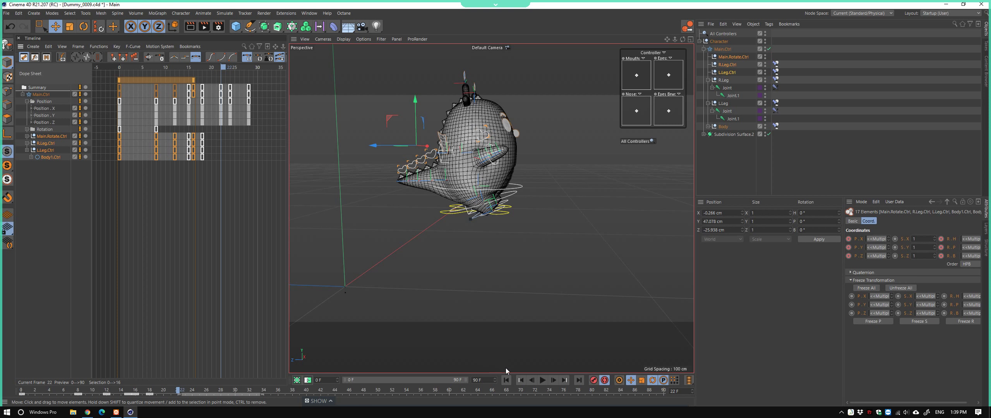
key("F9")
key("g")
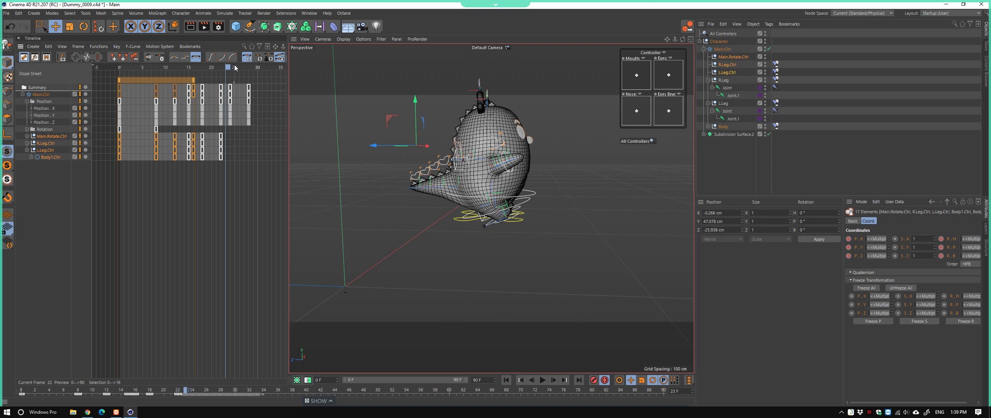
Record keys for all controllers at frame 24, then check the landing at frame 28
key("g")
key("f")
key("g")
left_click(594, 380)
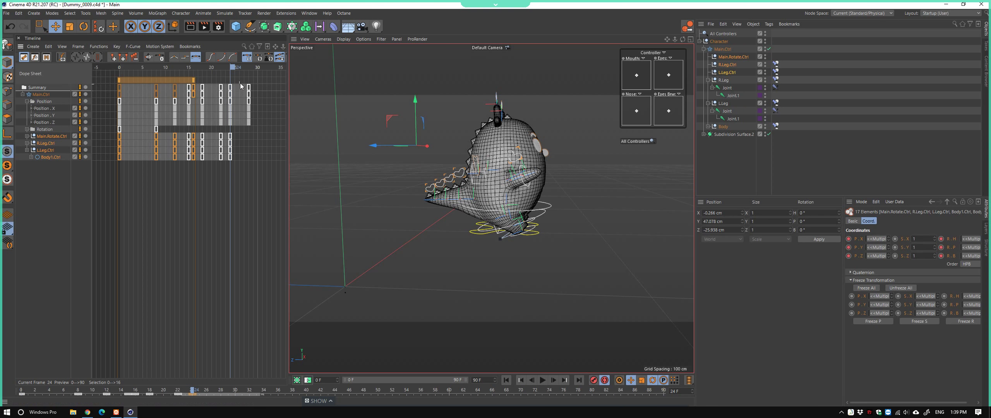
key("ctrl+g")
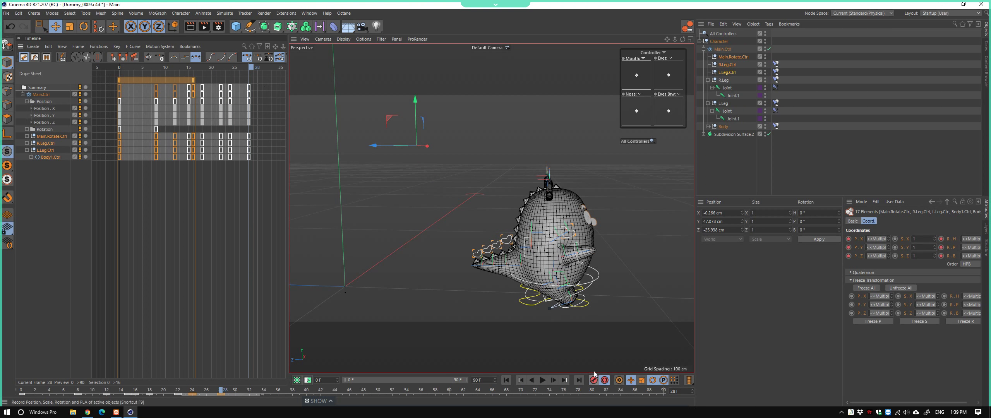
mouse_move(496, 191)
left_mouse_down("alt")
mouse_move(412, 182)
mouse_move(496, 207)
mouse_move(469, 290)
mouse_move(569, 299)
mouse_move(508, 283)
mouse_move(534, 286)
left_mouse_up("alt")
left_click(469, 290)
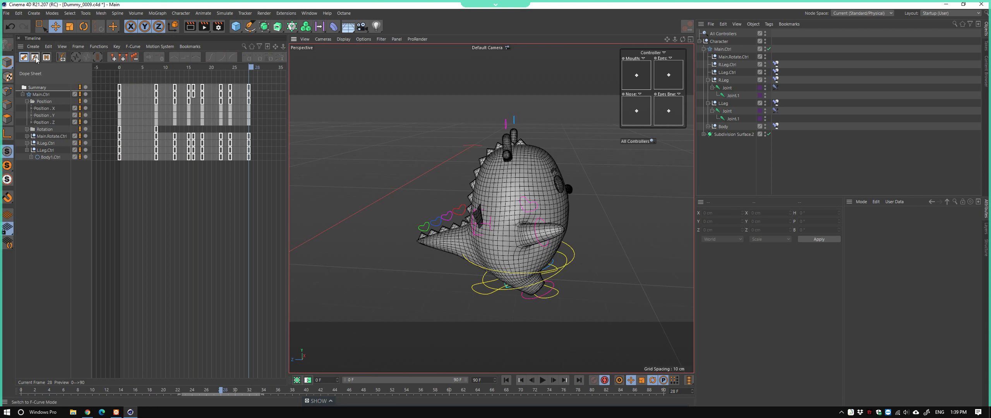
scroll(531, 271, "down", 5)
Select Main.Ctrl to show its path and play the hop back to frame 16
left_click(535, 246)
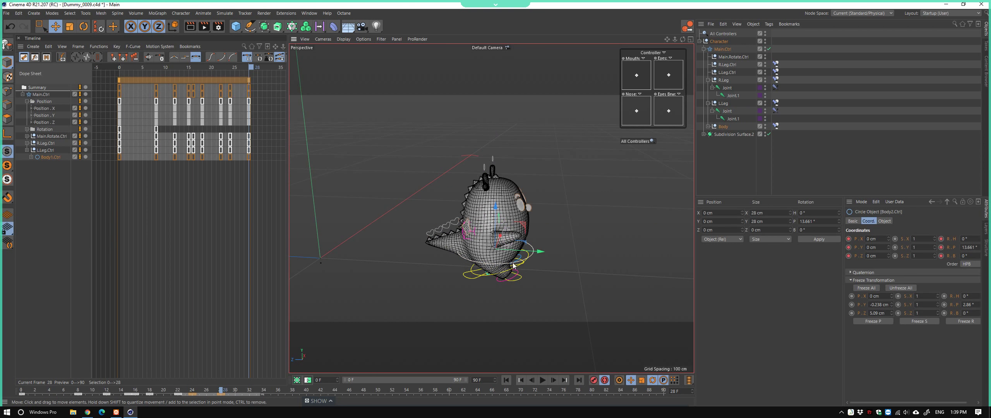
mouse_move(534, 246)
left_mouse_down("alt")
mouse_move(385, 254)
mouse_move(398, 323)
mouse_move(471, 278)
mouse_move(449, 282)
mouse_move(478, 280)
left_mouse_up("alt")
left_click(464, 275)
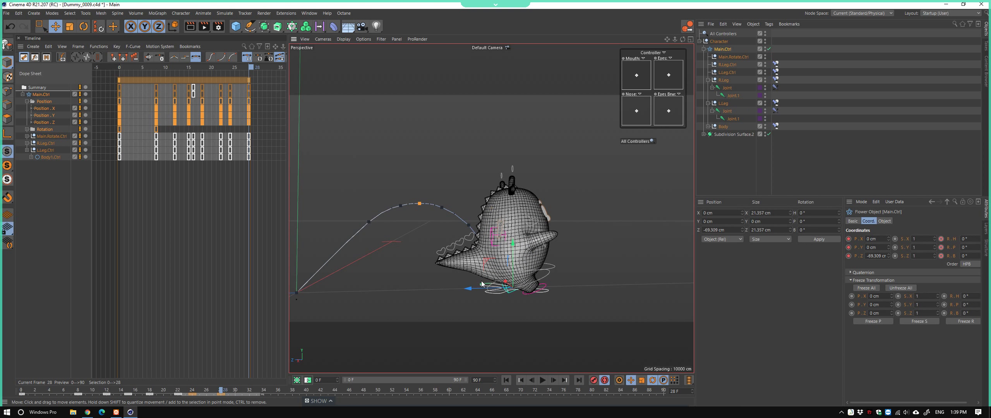
left_click_drag(215, 68, 192, 68)
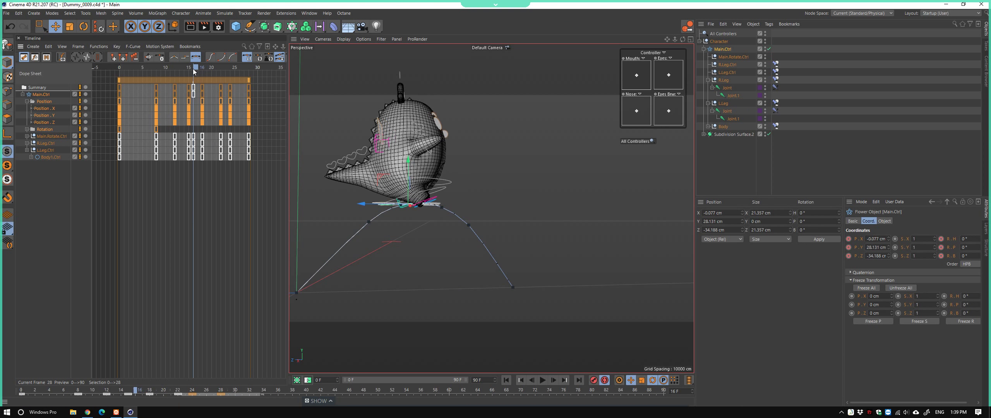
key("F8")
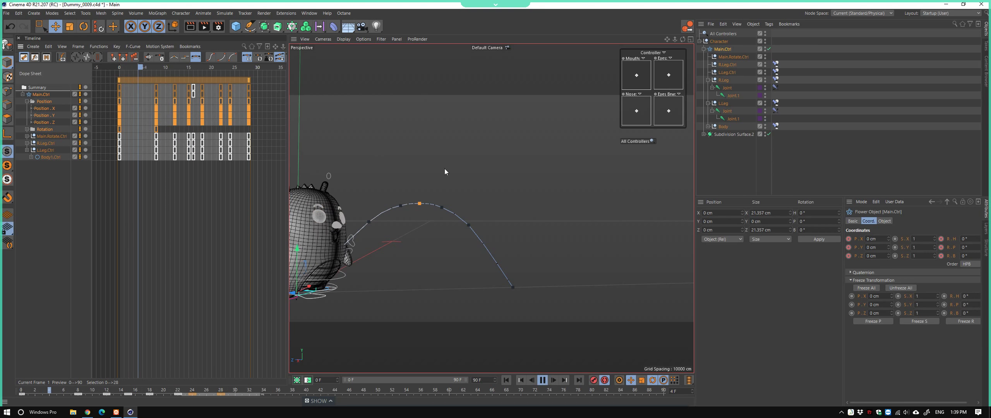
key("F8")
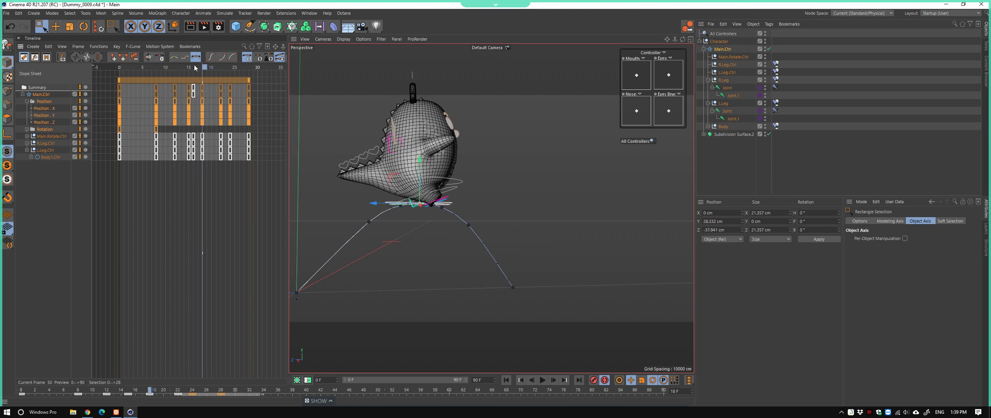
In the Right view, raise Main.Ctrl slightly on Y at frame 18
key("0")
mouse_move(445, 187)
left_mouse_down("alt")
mouse_move(425, 199)
mouse_move(456, 215)
left_mouse_up("alt")
key("F3")
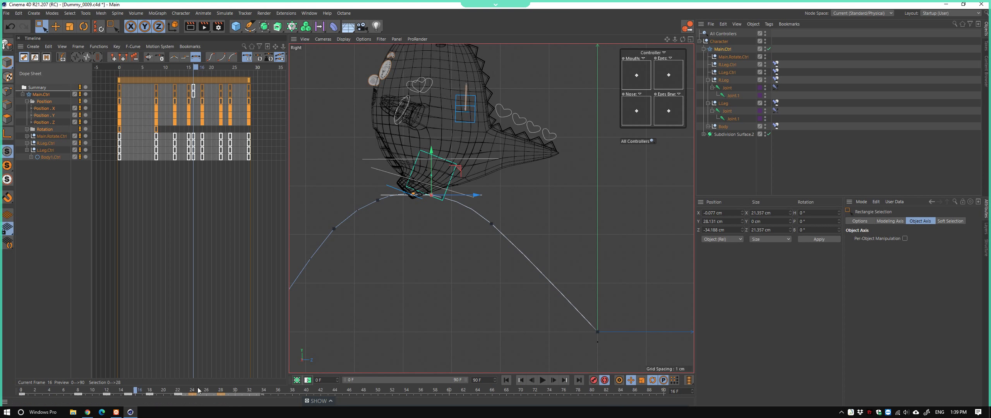
left_click_drag(139, 394, 154, 395)
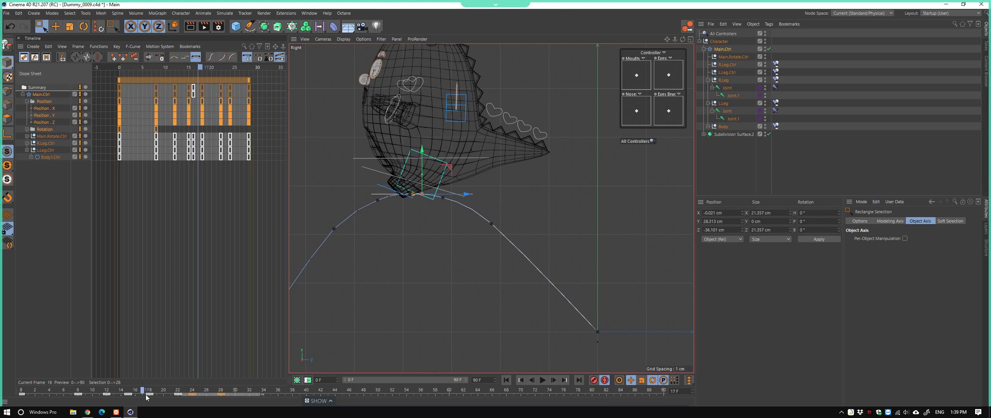
left_click_drag(413, 188, 413, 184)
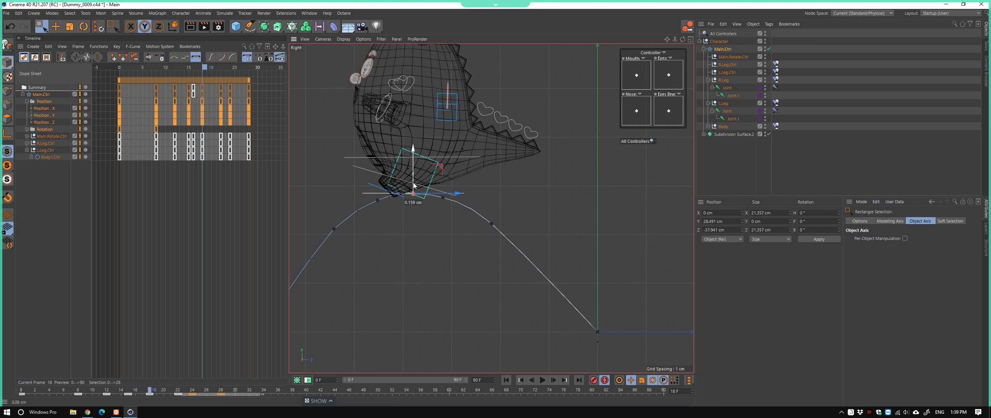
left_click(447, 215)
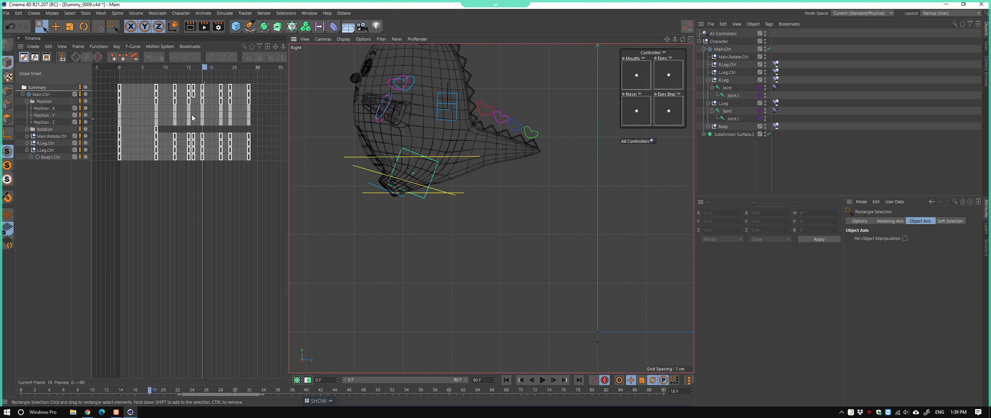
key("e")
Reselect Main.Ctrl and pan the side view to inspect its path
scroll(454, 208, "up", 1)
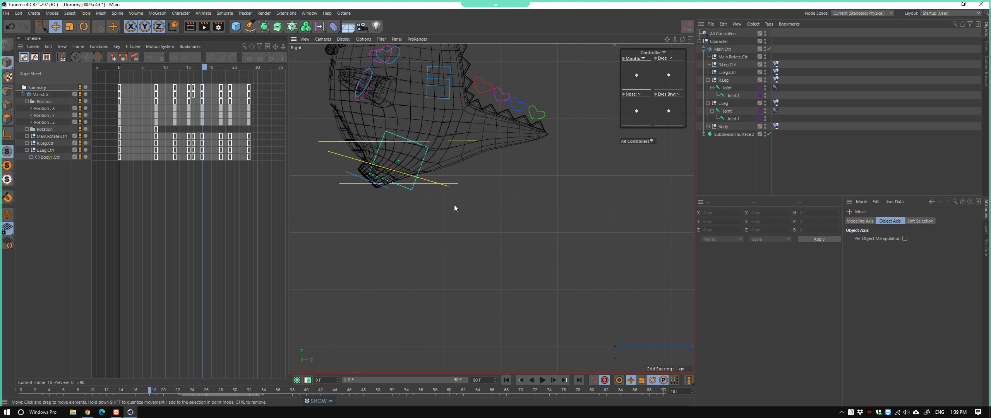
left_click(453, 184)
left_click(491, 216)
middle_click_drag(458, 235, 511, 239, "alt")
left_click(495, 184)
scroll(494, 183, "down", 2)
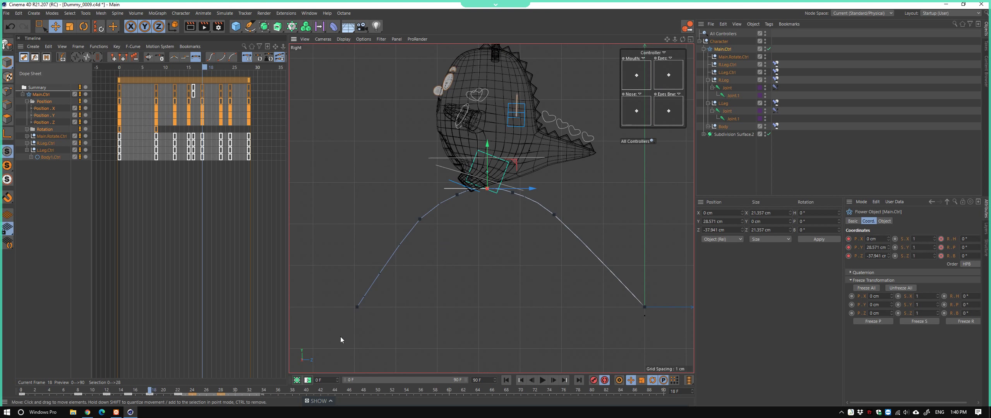
Replay the hop from frame 13 and return to the Perspective view
mouse_move(149, 390)
left_mouse_down()
mouse_move(120, 387)
mouse_move(271, 390)
mouse_move(21, 390)
left_mouse_up()
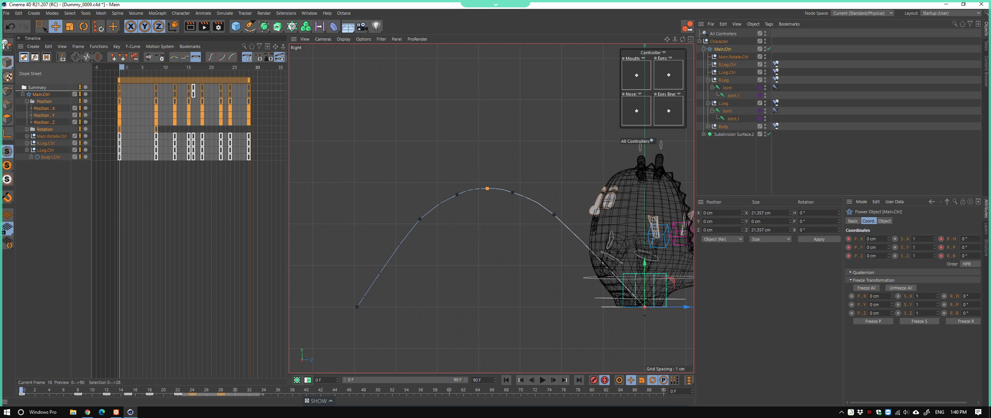
key("F8")
key("F8")
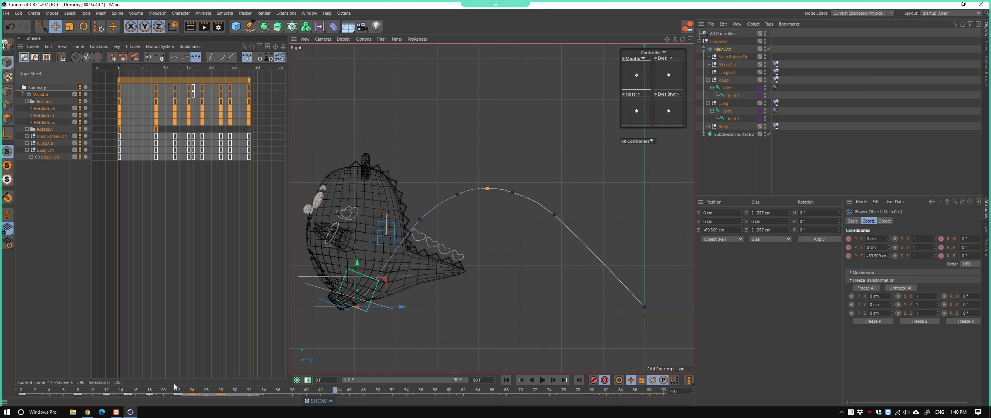
key("F8")
key("F8")
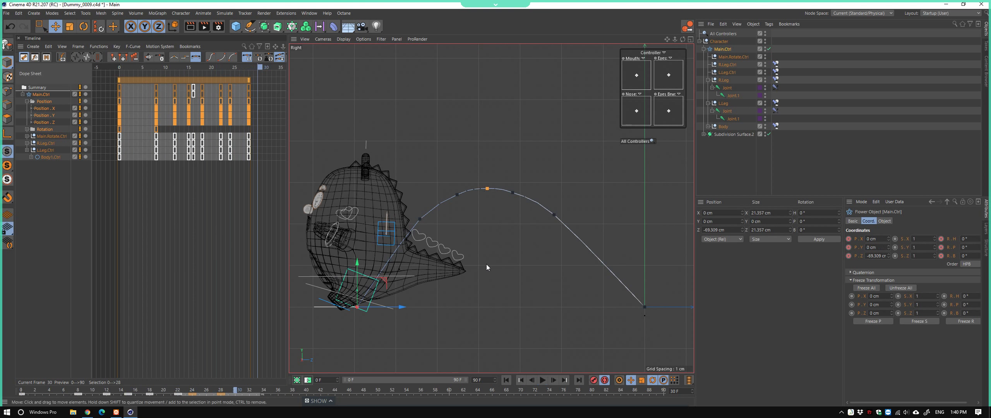
left_click(486, 264)
key("F1")
Save the scene as Dummy_0009.c4d and replay the hop through frame 11
key("ctrl+s")
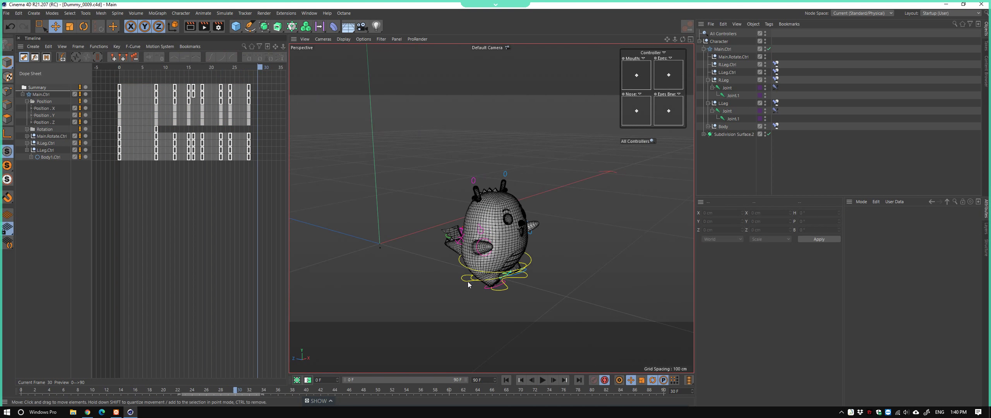
key("F8")
left_click(506, 380)
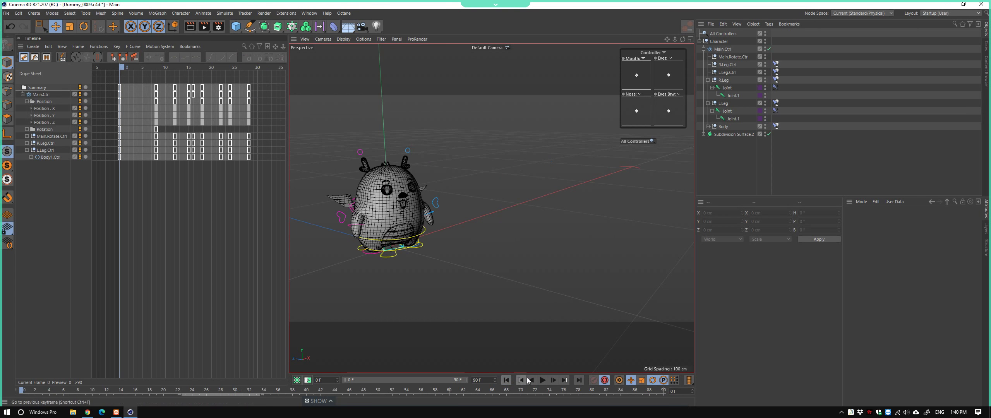
left_click_drag(371, 243, 458, 224, "alt")
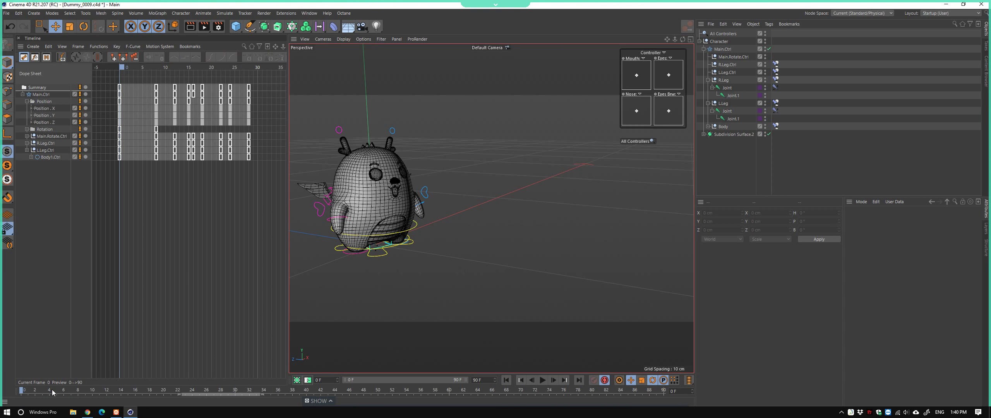
left_click_drag(53, 392, 140, 393)
Select all the controllers and review the poses around frames 8–10
scroll(299, 316, "up", 3)
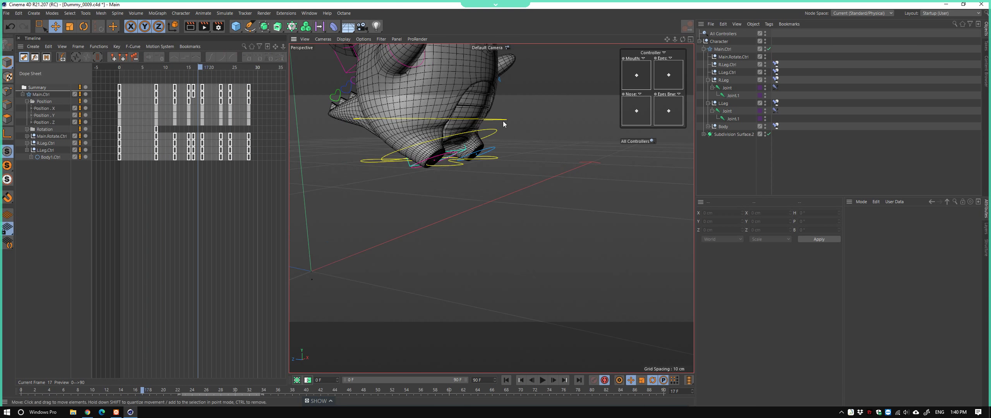
left_click(461, 210)
left_click_drag(461, 210, 438, 268, "alt")
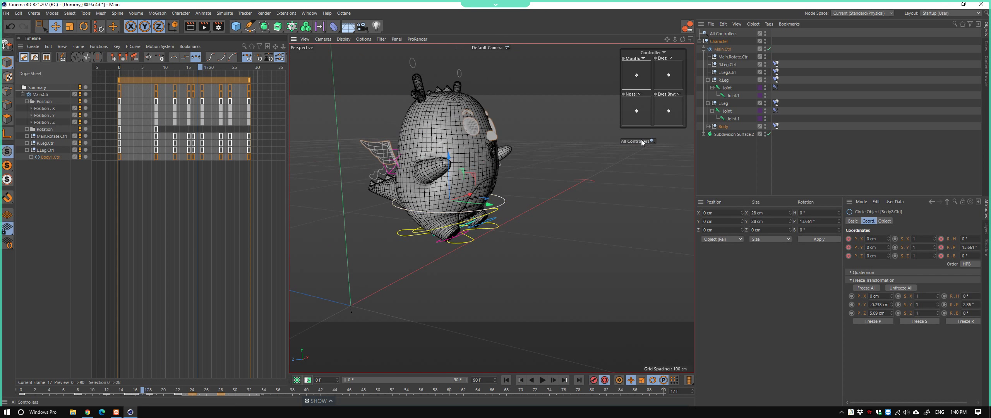
left_click(641, 141)
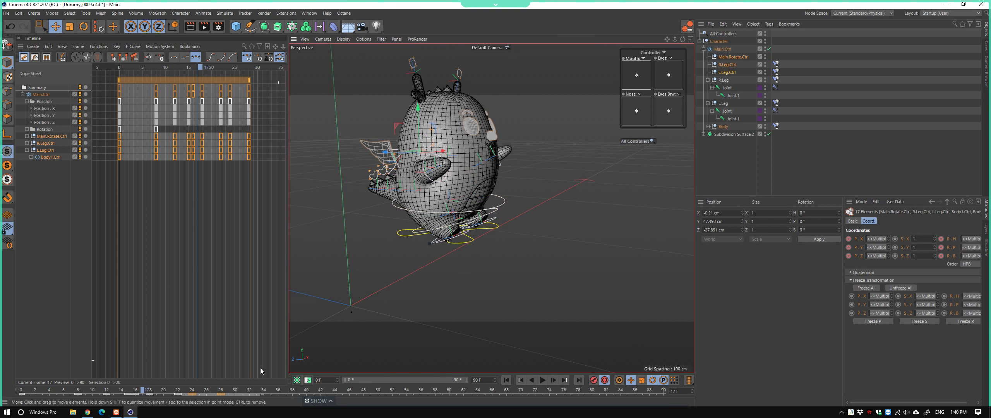
left_click(158, 68)
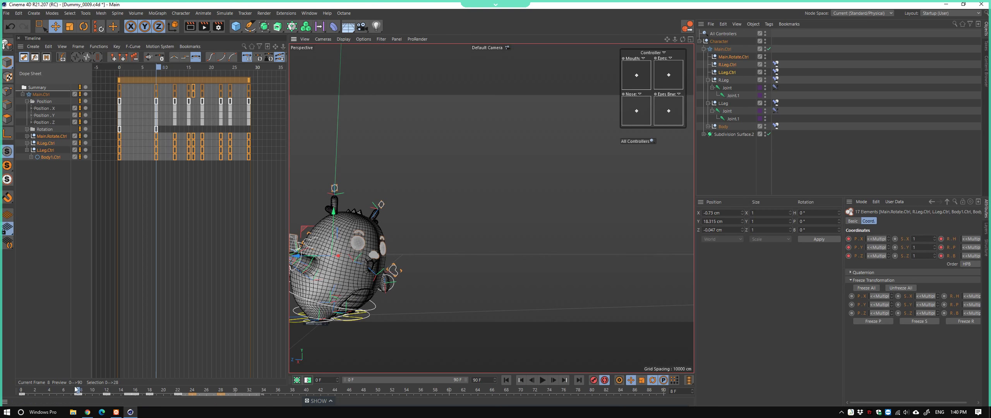
left_click_drag(90, 394, 77, 397)
left_click_drag(330, 327, 360, 303, "alt")
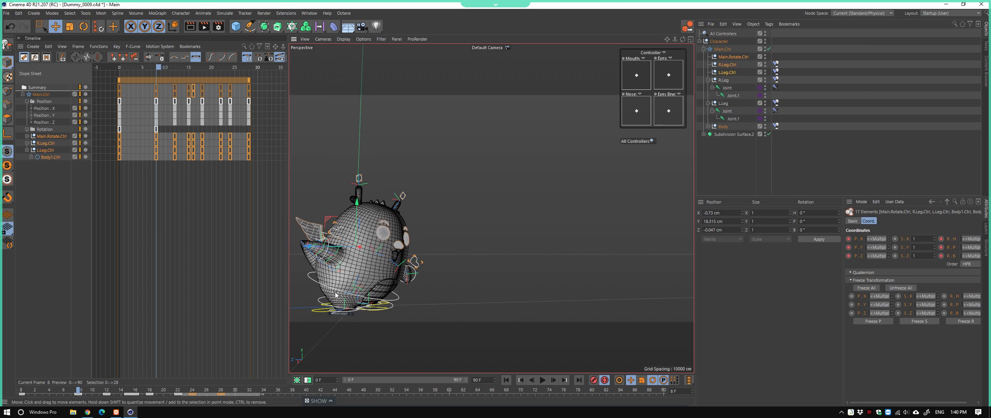
Copy the frame-8 key column earlier so a key pose sits at frame 3, then replay
middle_click_drag(253, 151, 283, 151)
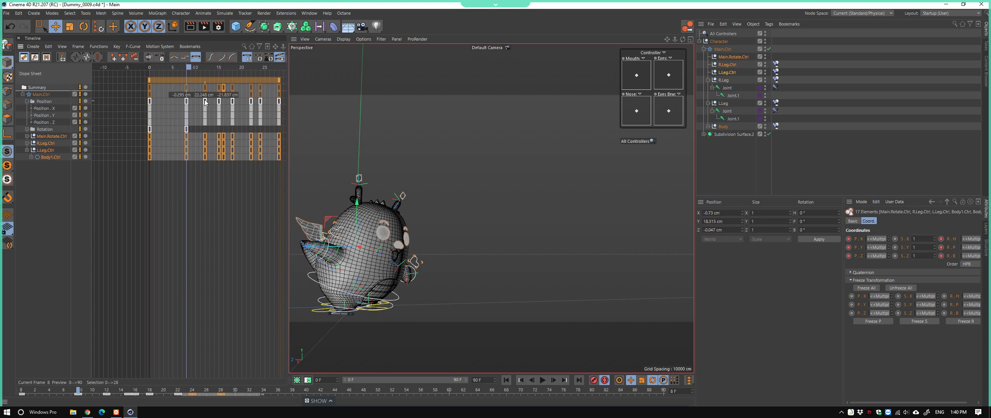
left_click(179, 70)
left_click(186, 87)
mouse_move(186, 87)
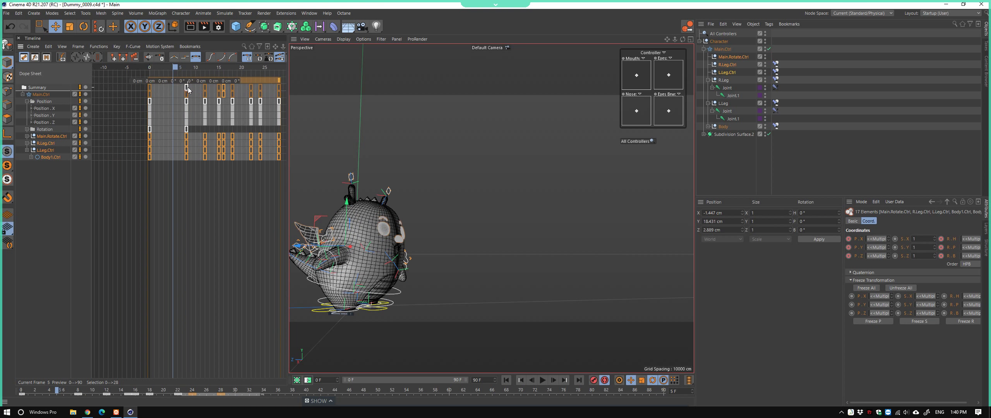
left_click(188, 88)
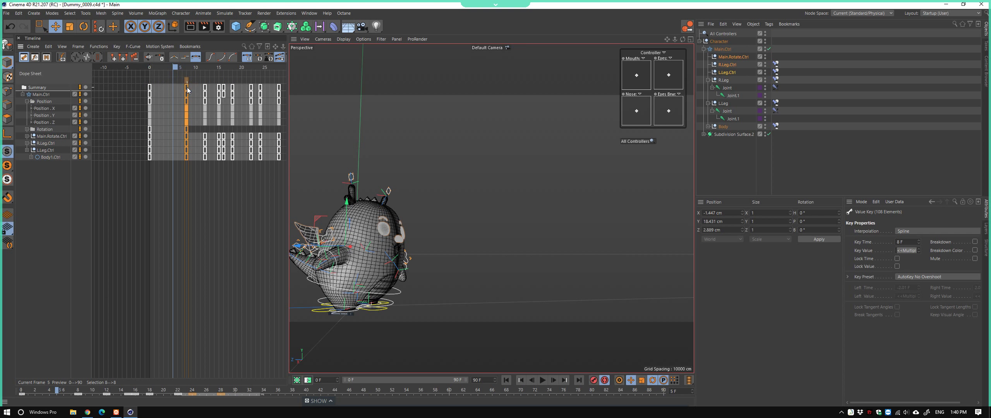
left_click_drag(187, 88, 174, 74, "ctrl")
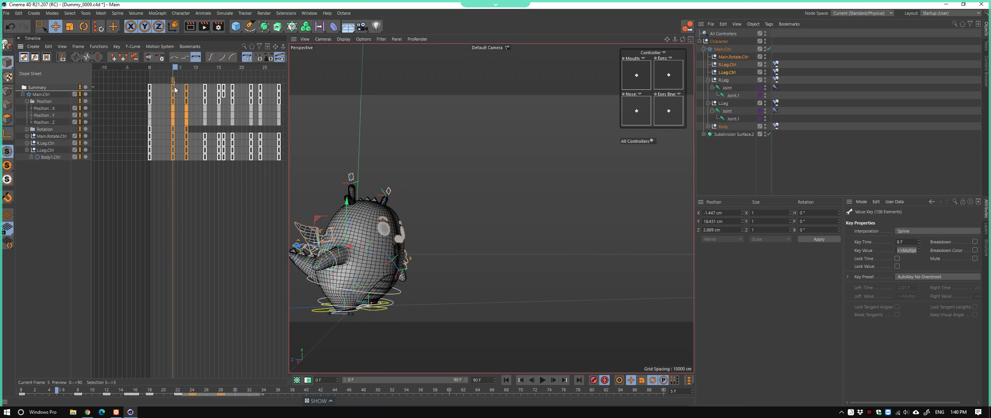
key("F8")
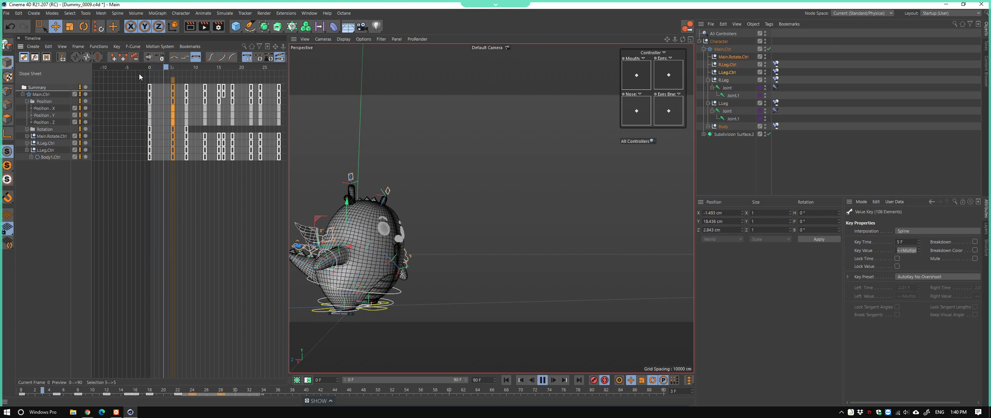
left_click(151, 71)
mouse_move(150, 71)
left_mouse_down()
mouse_move(168, 75)
mouse_move(142, 74)
mouse_move(164, 90)
left_mouse_up()
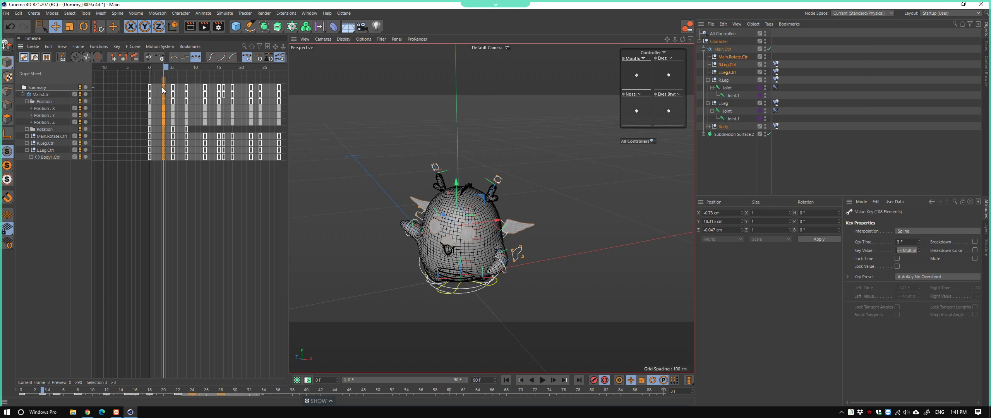
Play the hop, stop at frame 5, and zoom in close on the creature
key("F8")
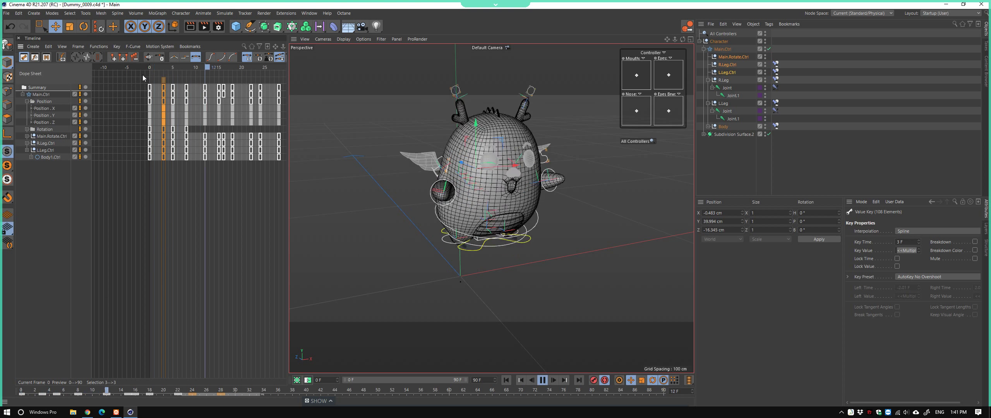
left_click_drag(168, 69, 174, 73)
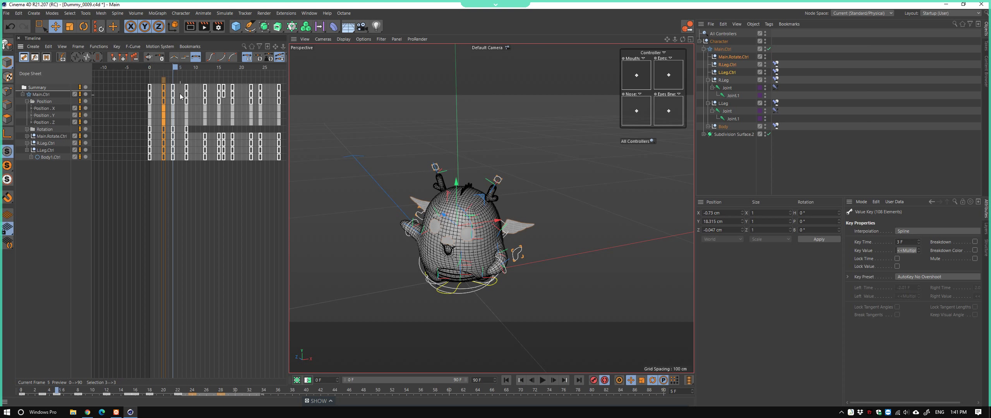
left_click_drag(464, 201, 529, 271, "alt")
scroll(530, 270, "up", 5)
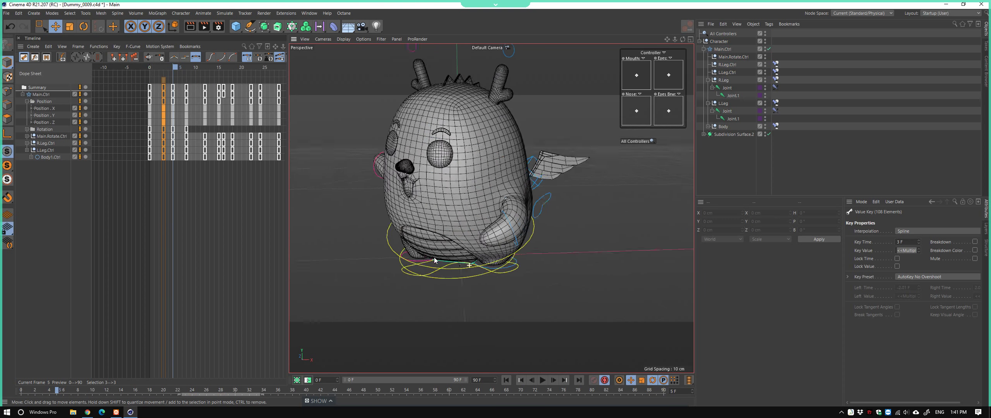
mouse_move(433, 257)
left_mouse_down("alt")
mouse_move(481, 241)
mouse_move(527, 245)
left_mouse_up("alt")
Rotate Body2.Ctrl to tilt the creature's body at frame 5
left_click(466, 270)
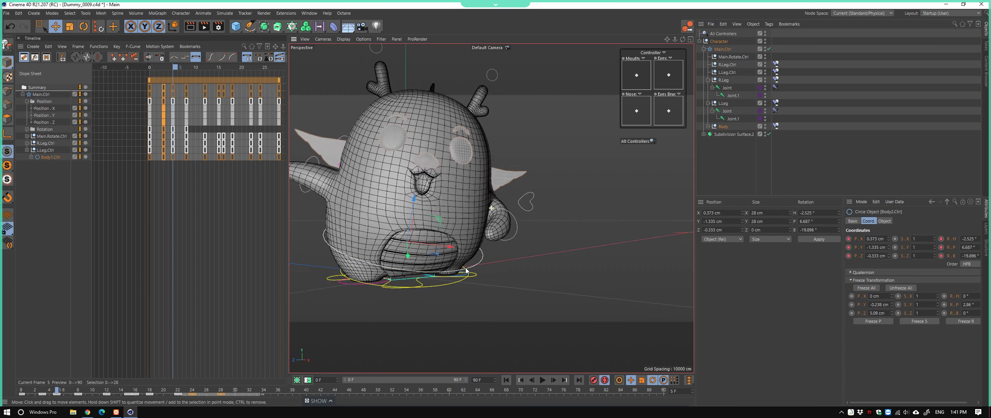
left_click_drag(466, 270, 427, 231, "alt")
key("r")
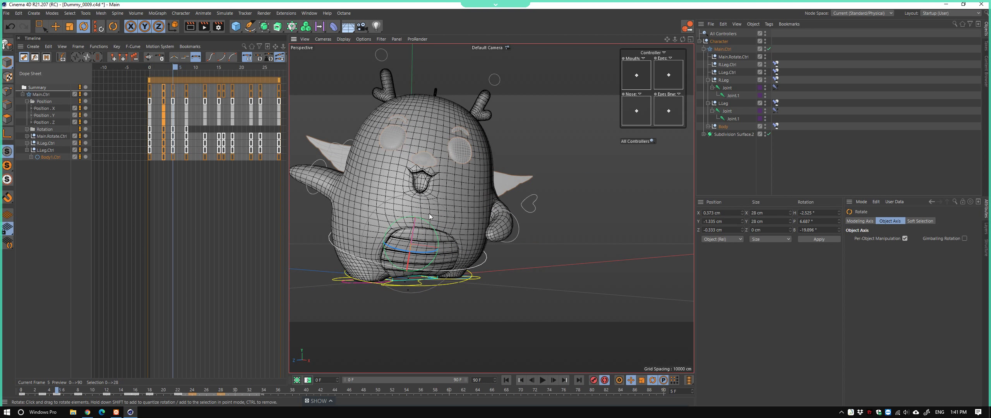
mouse_move(431, 243)
left_mouse_down()
mouse_move(440, 245)
mouse_move(407, 225)
mouse_move(444, 230)
left_mouse_up()
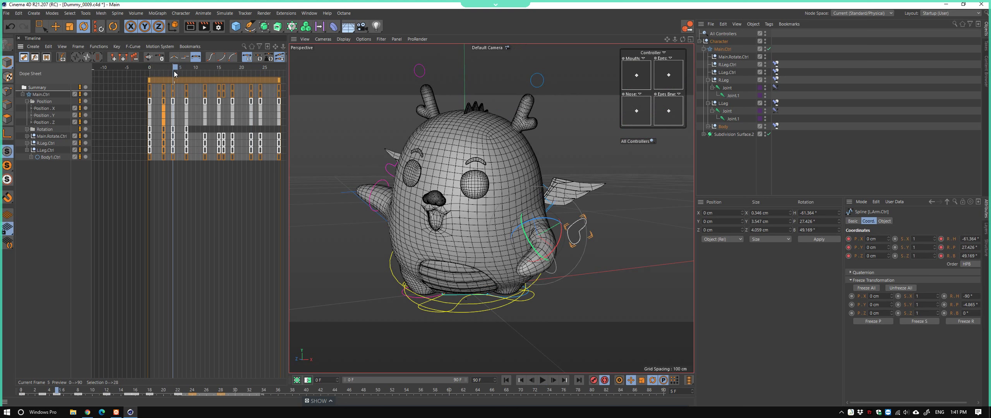
Inspect the hop keys at frames 8, 4 and 3 in the dope sheet
left_click(186, 89)
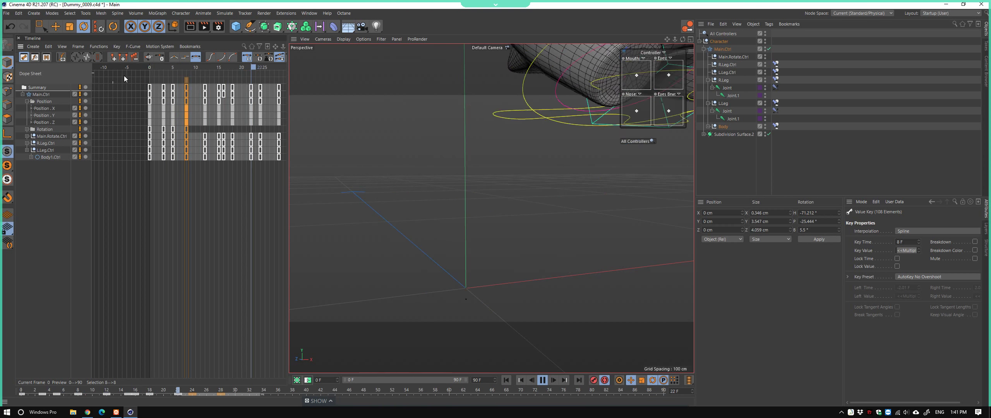
mouse_move(172, 73)
left_mouse_down()
mouse_move(171, 89)
mouse_move(158, 89)
mouse_move(215, 202)
left_mouse_up()
left_click(164, 89)
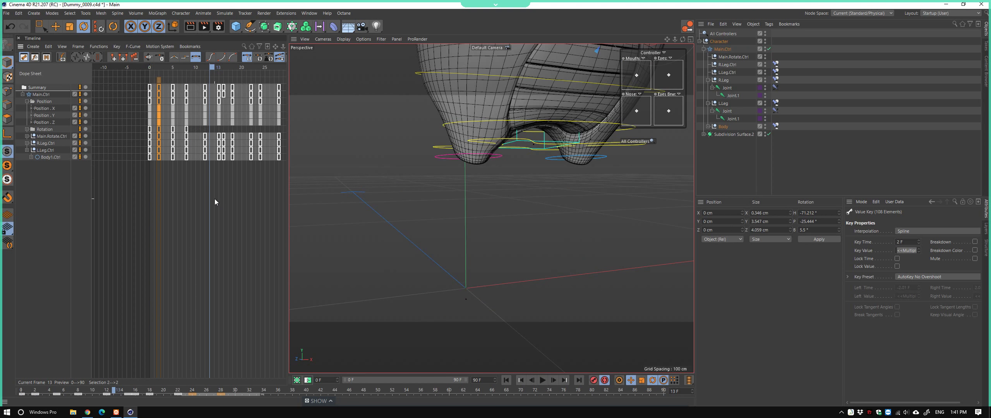
Widen the dope sheet and shift all keys from frame 5 onward three frames later
left_click_drag(289, 132, 405, 149)
scroll(384, 172, "down", 2)
left_click_drag(234, 79, 367, 161)
left_click_drag(272, 88, 286, 88)
left_click(225, 88)
Move the frame-2 keys to frame 4 and play back the retimed hop
left_click_drag(224, 87, 233, 87)
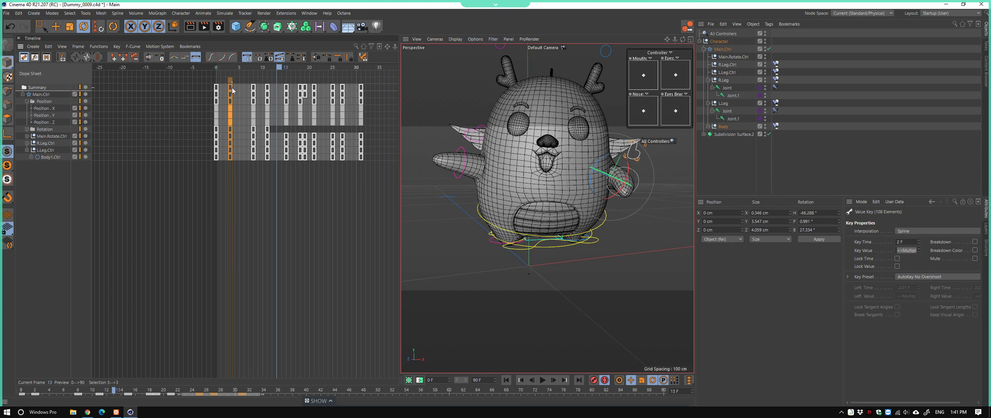
key("F8")
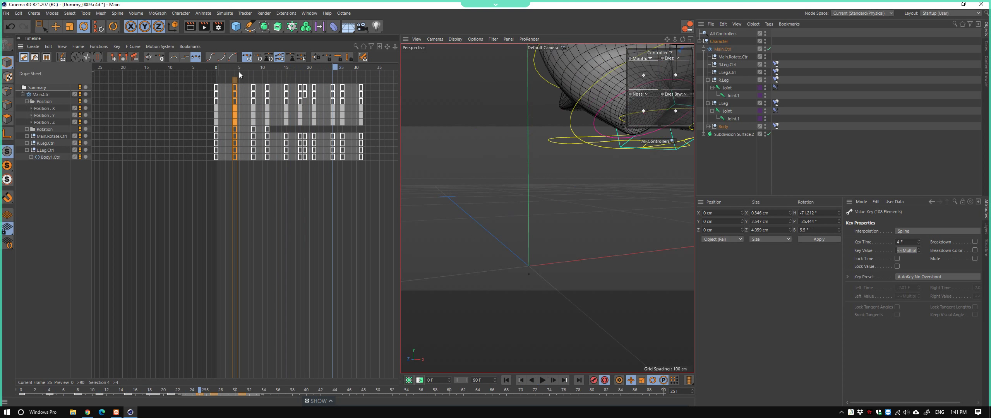
key("F8")
left_click(230, 70)
mouse_move(235, 87)
left_mouse_down()
mouse_move(253, 88)
mouse_move(205, 76)
mouse_move(236, 75)
left_mouse_up()
key("F8")
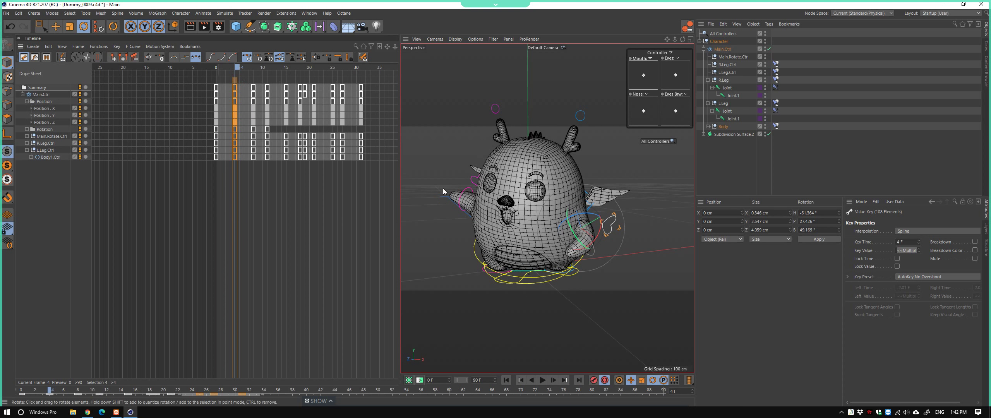
Rotate L.Arm.Ctrl to a new swing angle and tilt Body2.Ctrl slightly further
scroll(484, 186, "up", 5)
mouse_move(484, 186)
left_mouse_down("alt")
mouse_move(501, 224)
mouse_move(495, 216)
mouse_move(539, 232)
mouse_move(631, 232)
mouse_move(604, 253)
left_mouse_up("alt")
left_click(501, 224)
left_click(634, 234)
mouse_move(537, 270)
left_mouse_down("alt")
mouse_move(554, 279)
mouse_move(459, 270)
left_mouse_up("alt")
left_click(457, 270)
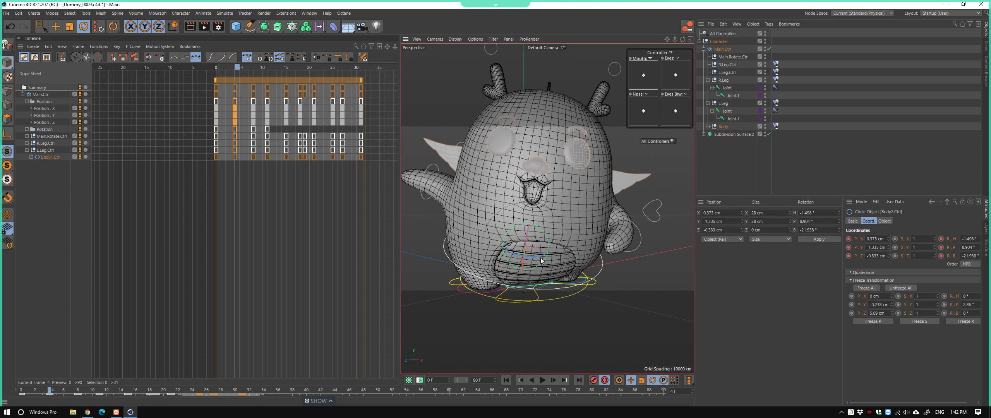
left_click_drag(540, 256, 540, 257)
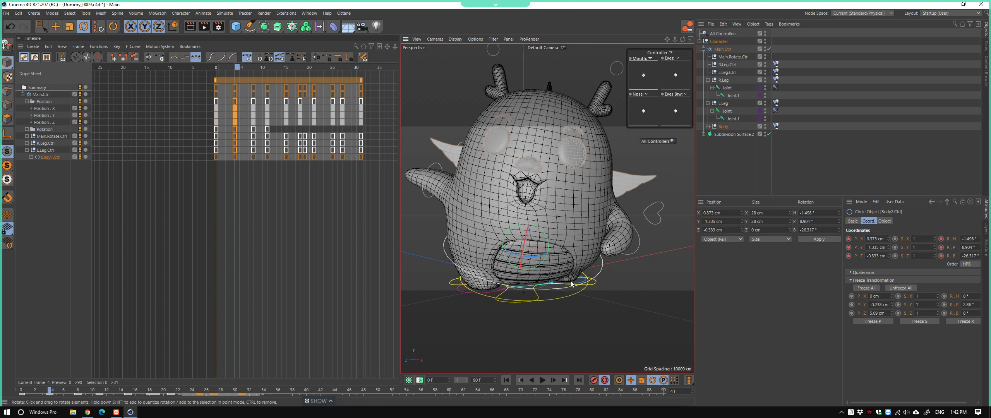
Replay the hop from frame 3 and box-select a group of keys in the dope sheet
left_click_drag(571, 283, 533, 286, "alt")
left_click(232, 69)
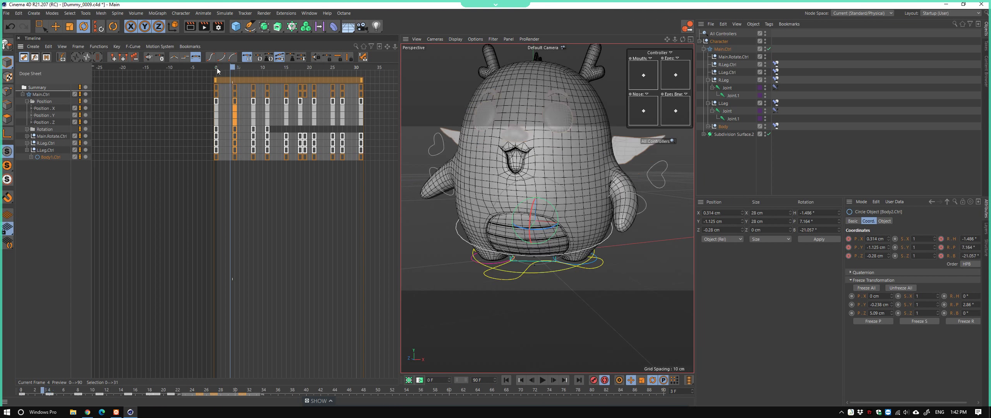
key("F8")
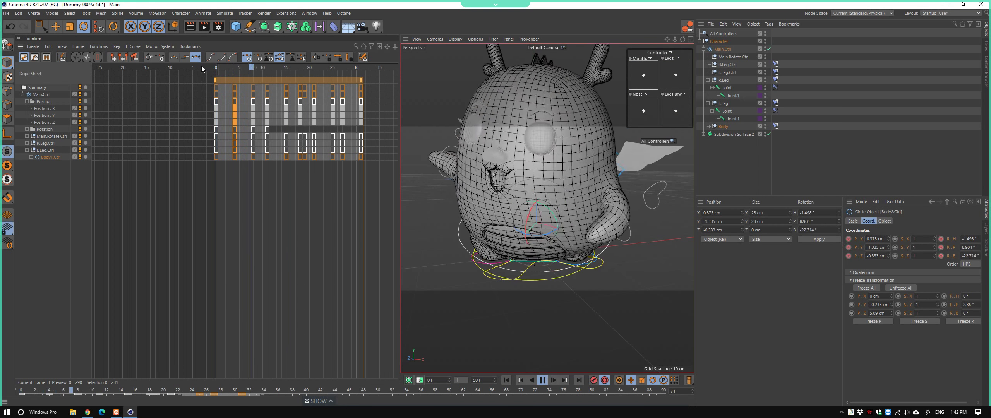
left_click_drag(263, 71, 223, 89)
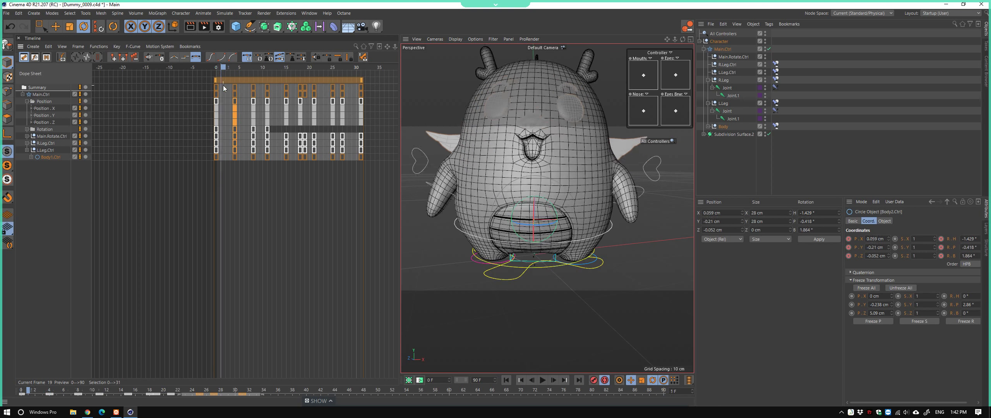
left_click_drag(223, 88, 218, 89)
mouse_move(382, 191)
left_mouse_down()
mouse_move(259, 91)
mouse_move(236, 86)
mouse_move(249, 80)
left_mouse_up()
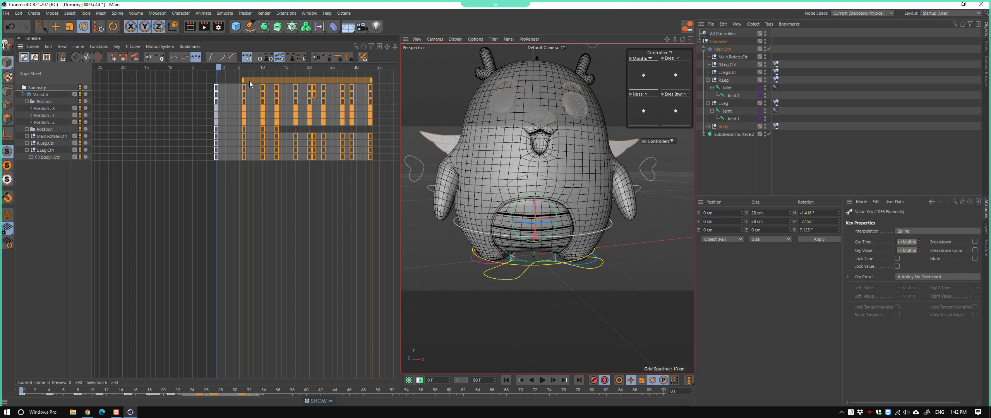
left_click(232, 69)
At frame 4, rotate the body controller to refine the creature's tilt
mouse_move(579, 192)
left_mouse_down("alt")
mouse_move(532, 199)
mouse_move(539, 211)
mouse_move(604, 214)
mouse_move(462, 241)
mouse_move(542, 212)
left_mouse_up("alt")
mouse_move(545, 222)
right_mouse_down("alt")
mouse_move(548, 252)
mouse_move(629, 235)
mouse_move(544, 231)
mouse_move(551, 244)
mouse_move(531, 246)
right_mouse_up("alt")
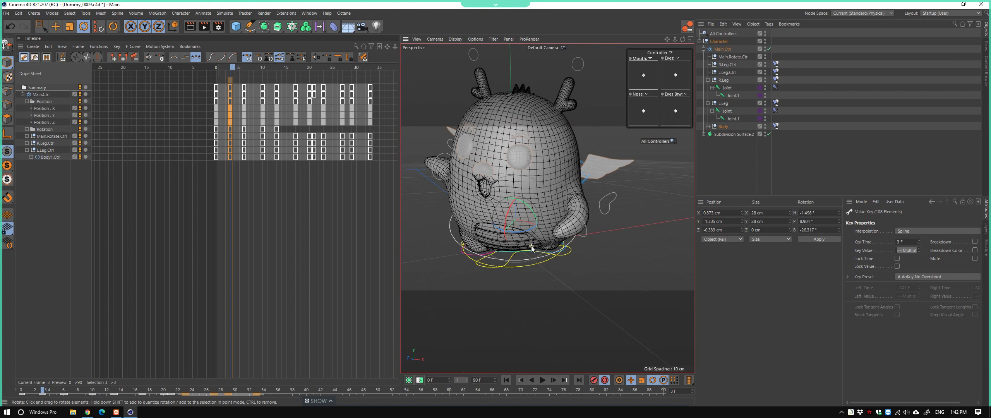
mouse_move(226, 67)
left_mouse_down()
mouse_move(216, 71)
mouse_move(240, 82)
mouse_move(227, 82)
mouse_move(248, 81)
mouse_move(205, 83)
mouse_move(243, 86)
mouse_move(232, 85)
left_mouse_up()
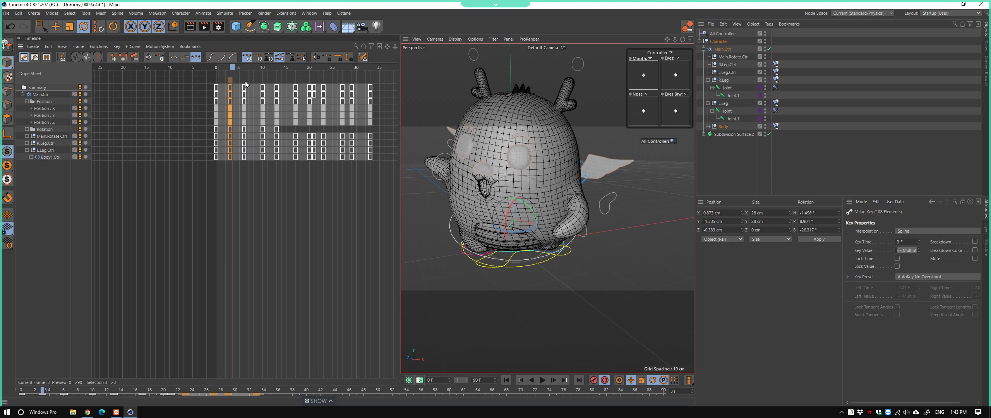
mouse_move(518, 255)
left_mouse_down()
mouse_move(525, 227)
mouse_move(502, 224)
mouse_move(541, 225)
left_mouse_up()
Rotate the left arm and forearm, then the right arm and forearm, into the hop pose
left_click(620, 213)
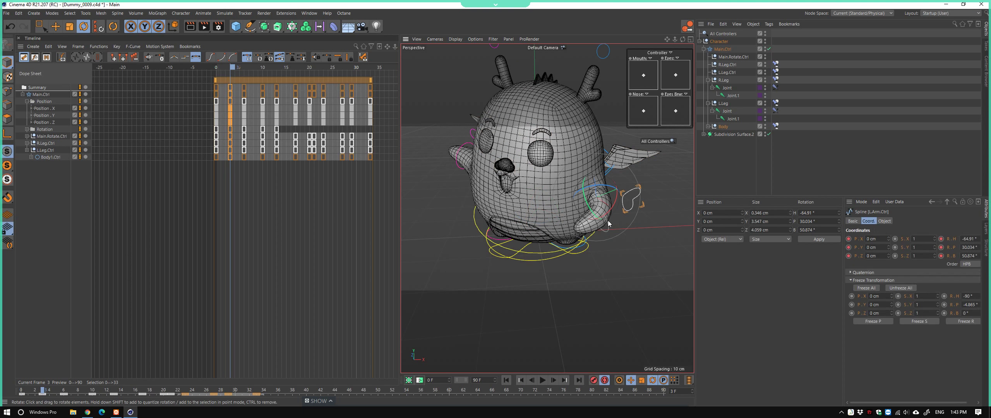
mouse_move(605, 218)
left_mouse_down()
mouse_move(615, 214)
mouse_move(602, 209)
mouse_move(632, 229)
mouse_move(656, 222)
mouse_move(605, 236)
mouse_move(633, 237)
mouse_move(617, 239)
mouse_move(617, 226)
mouse_move(585, 214)
mouse_move(519, 214)
left_mouse_up()
left_click(620, 222)
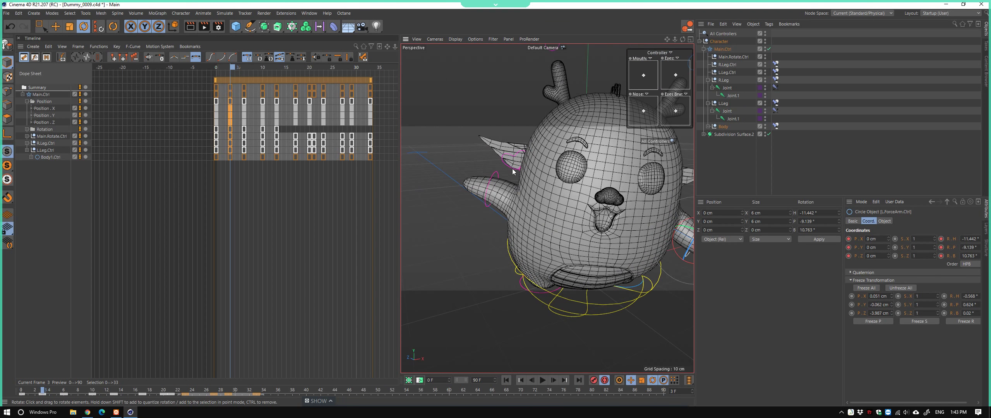
mouse_move(513, 171)
left_mouse_down("alt")
mouse_move(503, 217)
mouse_move(525, 215)
mouse_move(514, 178)
mouse_move(503, 209)
mouse_move(518, 211)
left_mouse_up("alt")
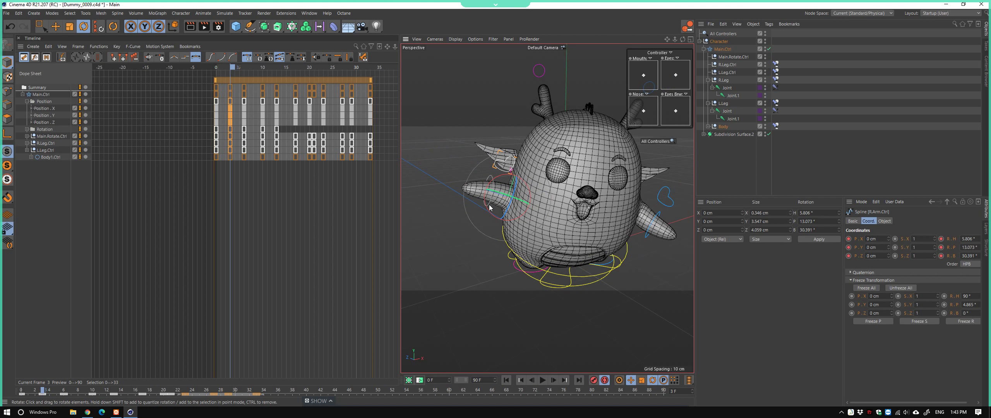
mouse_move(489, 207)
left_mouse_down()
mouse_move(508, 235)
mouse_move(503, 219)
left_mouse_up()
Reselect the right forearm controller and rotate it to about 62°
left_click(512, 226)
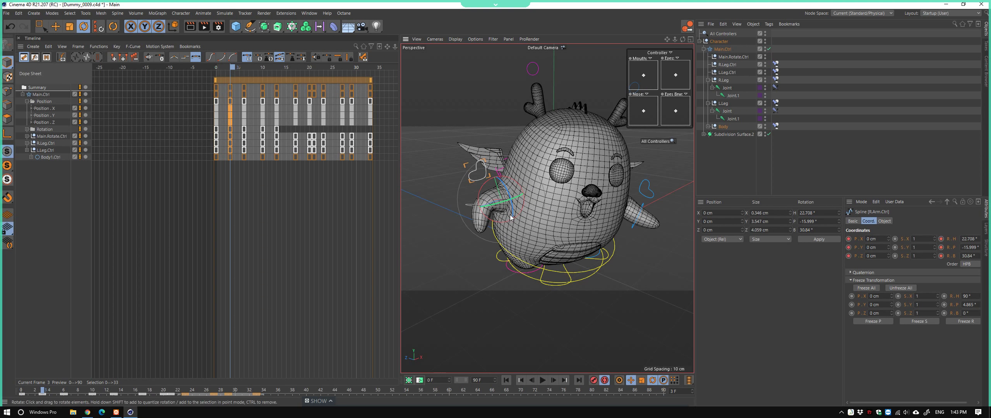
left_click(476, 210)
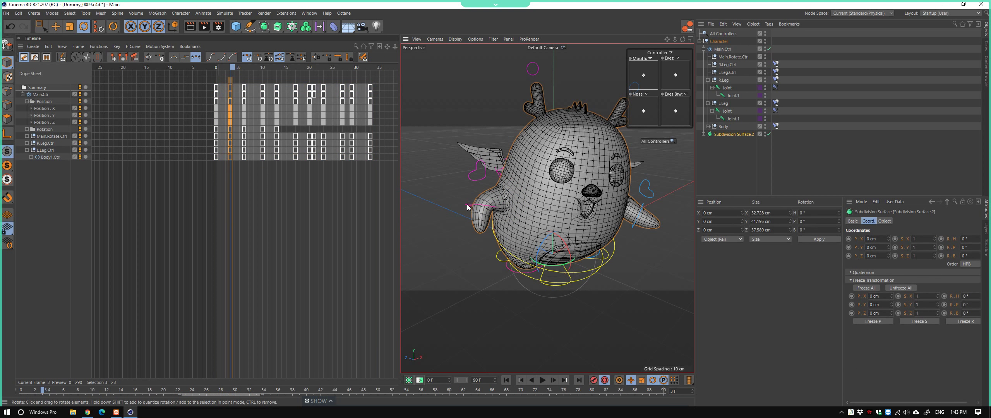
left_click(467, 209)
left_click(103, 29)
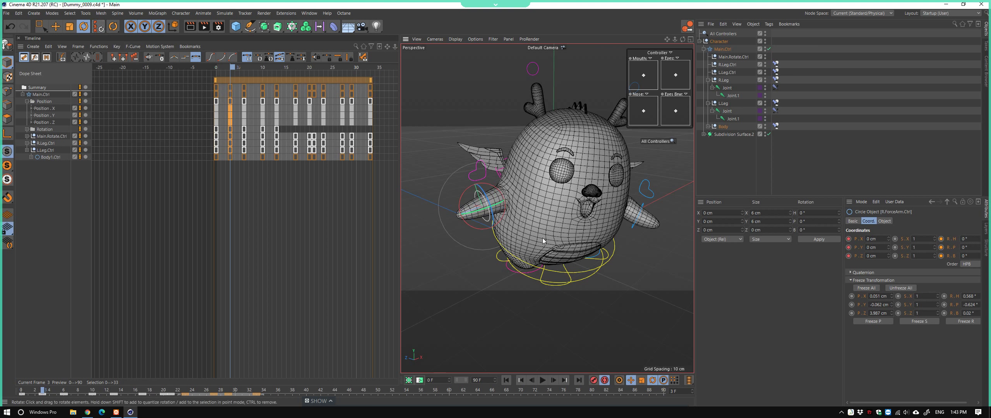
mouse_move(484, 221)
left_mouse_down()
mouse_move(531, 213)
mouse_move(510, 202)
left_mouse_up()
left_click(487, 177)
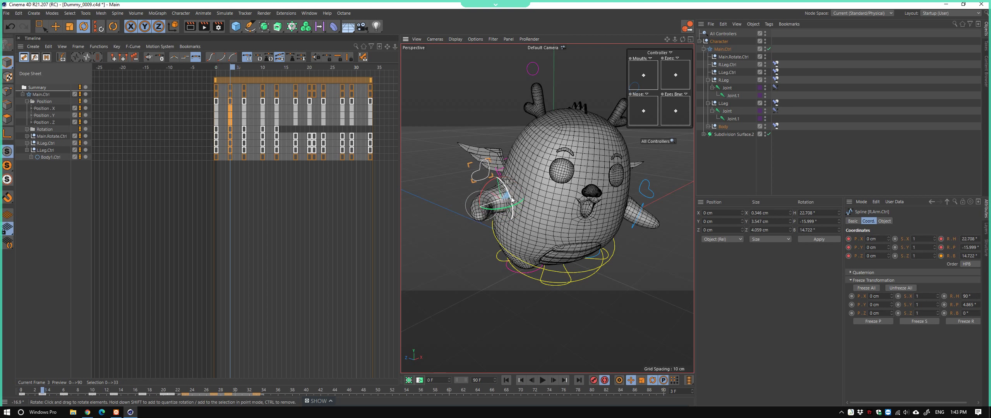
Play the walk cycle from the start, then scrub back to frame 7
left_click(21, 392)
key("F8")
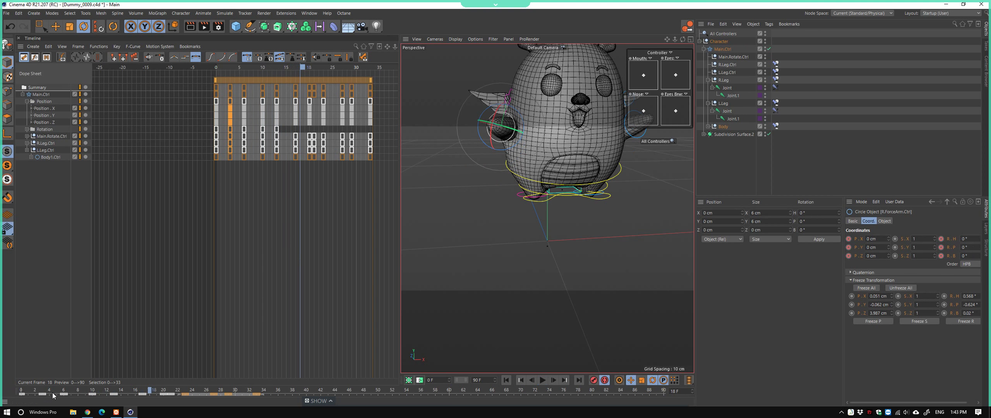
mouse_move(43, 392)
left_mouse_down()
mouse_move(72, 403)
mouse_move(27, 402)
mouse_move(42, 400)
left_mouse_up()
scroll(550, 194, "up", 3)
Rotate the right forearm controller R.ForceArm.Ctrl at frames 7 and 6
left_click_drag(503, 209, 522, 200)
left_click_drag(50, 389, 64, 394)
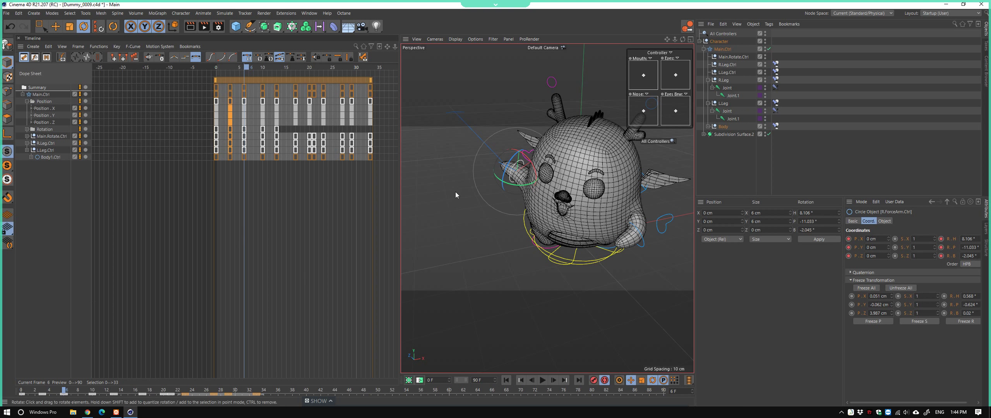
scroll(455, 195, "up", 2)
scroll(455, 194, "up", 2)
left_click_drag(503, 209, 513, 217)
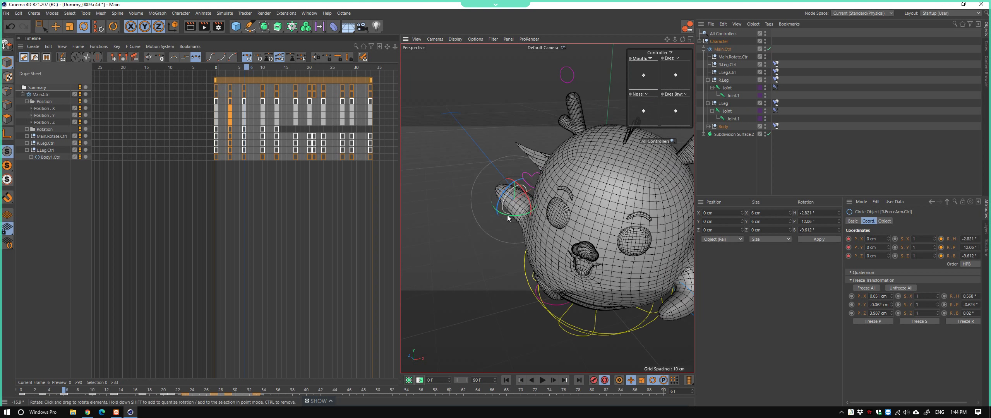
Select R.Arm.Ctrl and adjust its rotation
left_click(528, 176)
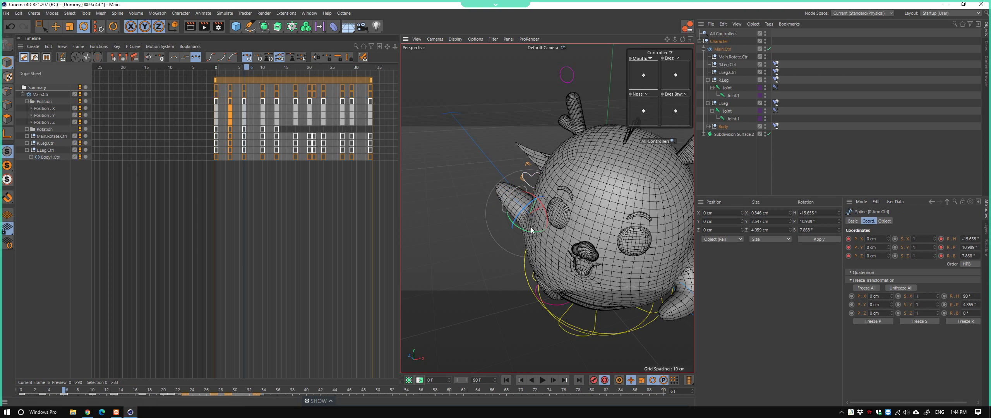
left_click_drag(528, 234, 529, 237)
scroll(530, 255, "down", 3)
scroll(531, 276, "down", 1)
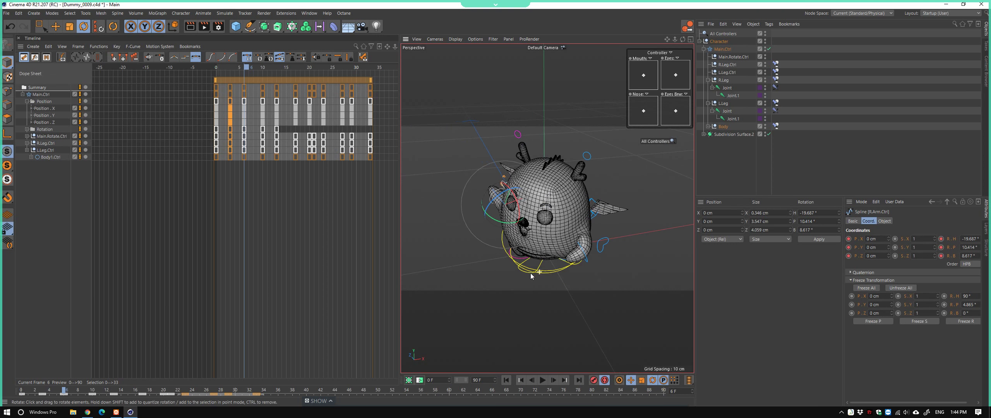
Play the walk cycle from frame 1 to review the arm pose
left_click_drag(65, 390, 17, 394)
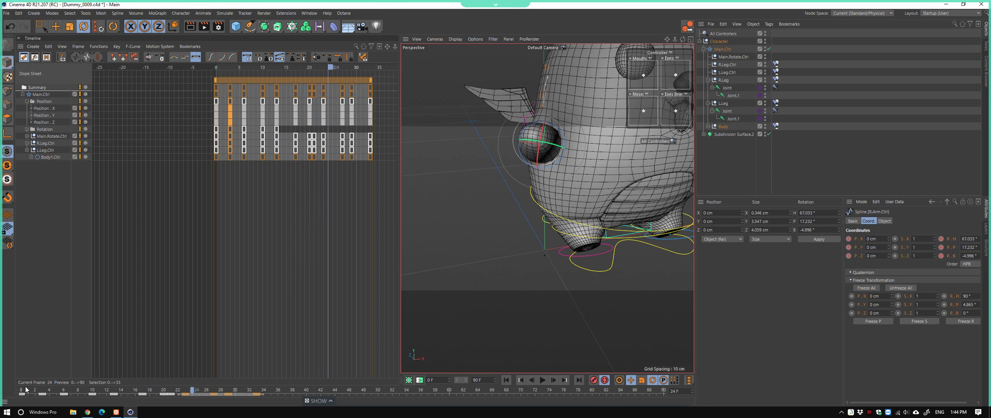
key("F8")
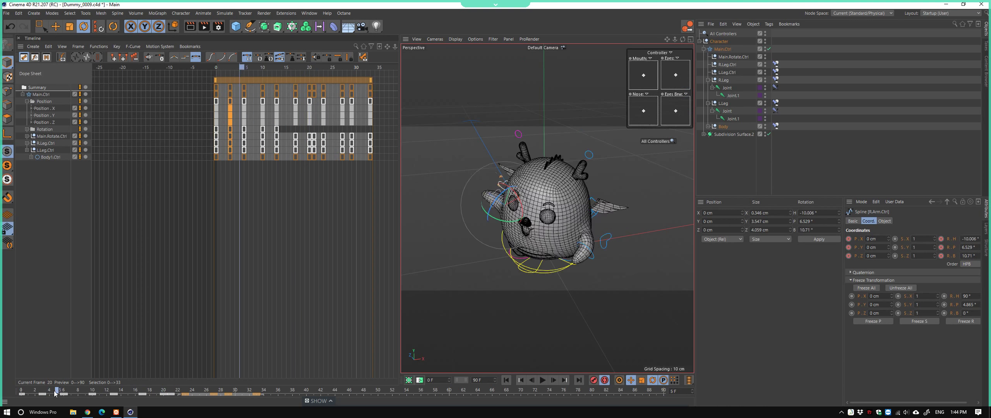
key("F8")
key("F8")
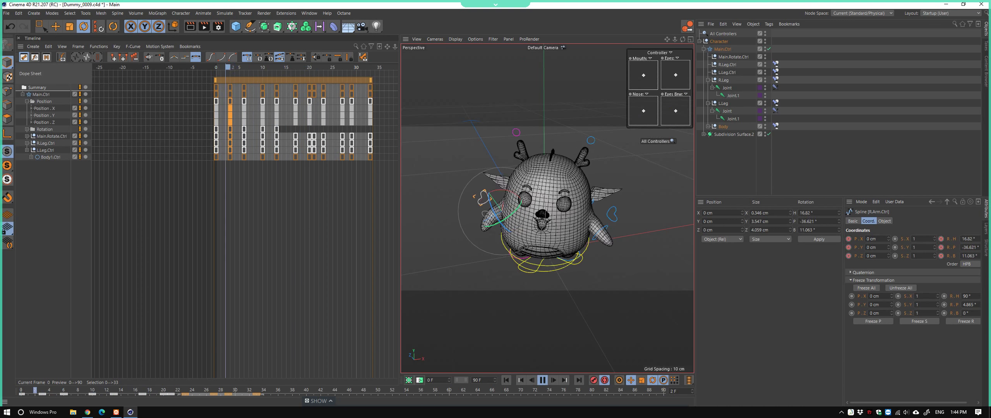
key("F8")
Scrub through frames 6 to 12, orbiting the view to inspect the arm
left_click_drag(40, 391, 115, 398)
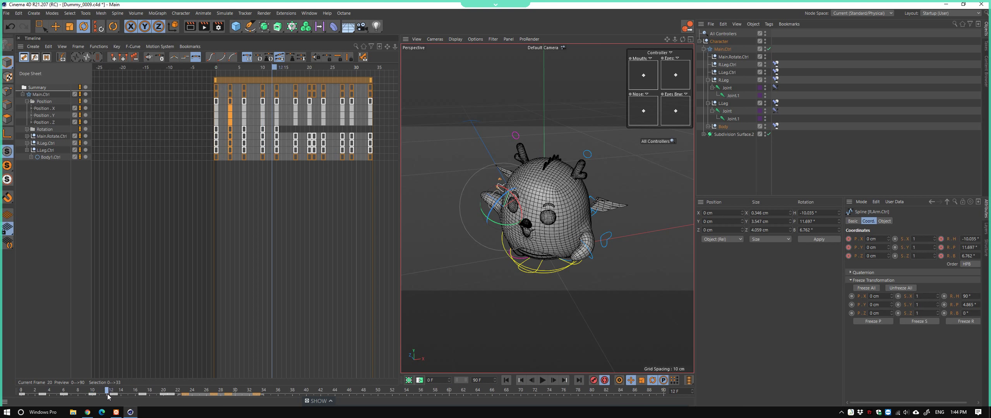
left_click_drag(574, 273, 586, 258, "alt")
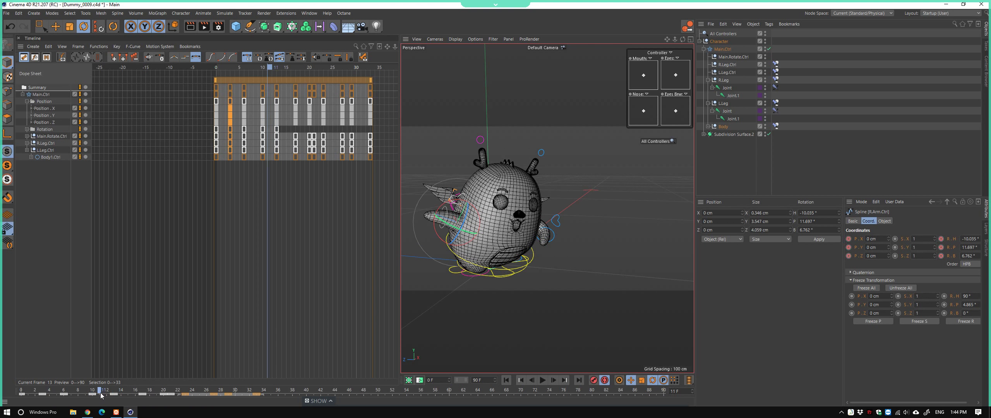
left_click_drag(116, 394, 93, 395)
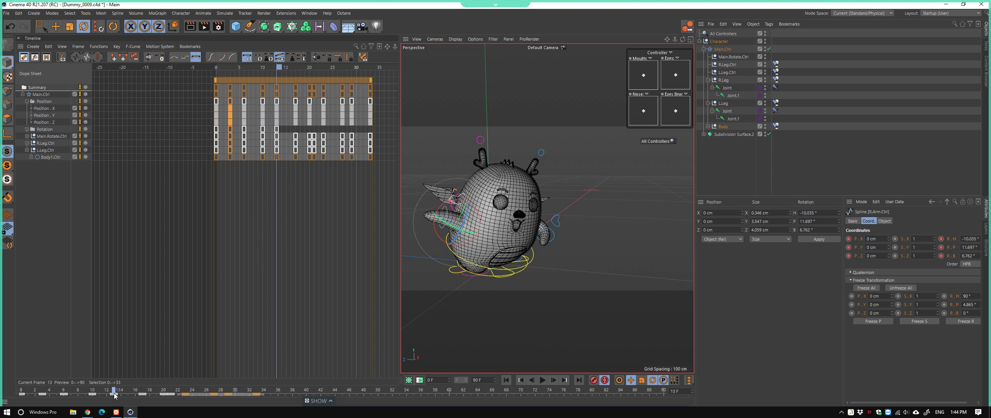
left_click_drag(93, 394, 111, 397)
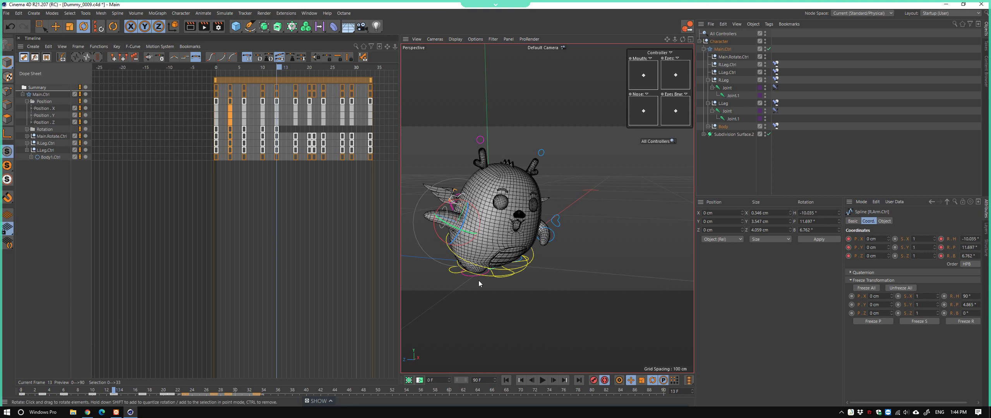
scroll(478, 280, "up", 3)
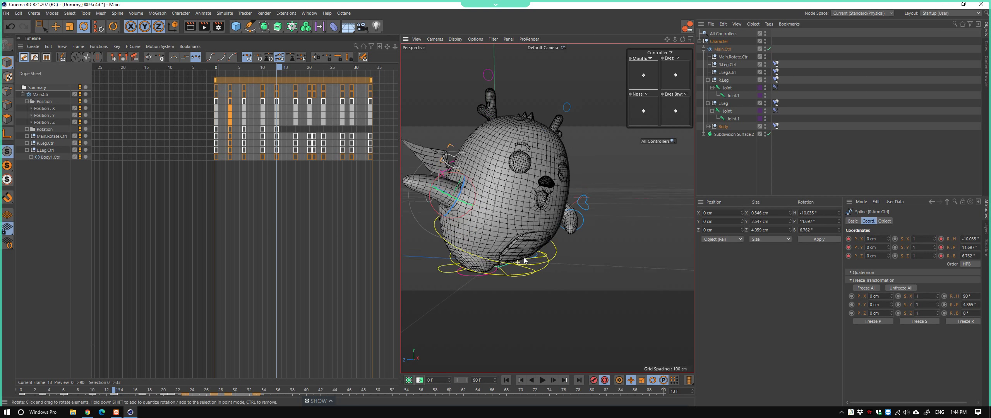
Select All Controllers, reset them to the default pose, then undo the reset
left_click(651, 142)
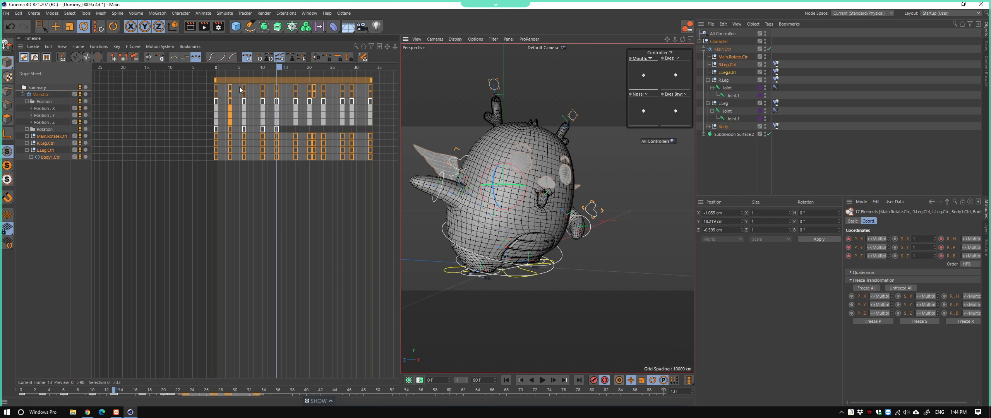
left_click(100, 27)
left_click_drag(558, 249, 539, 264, "alt")
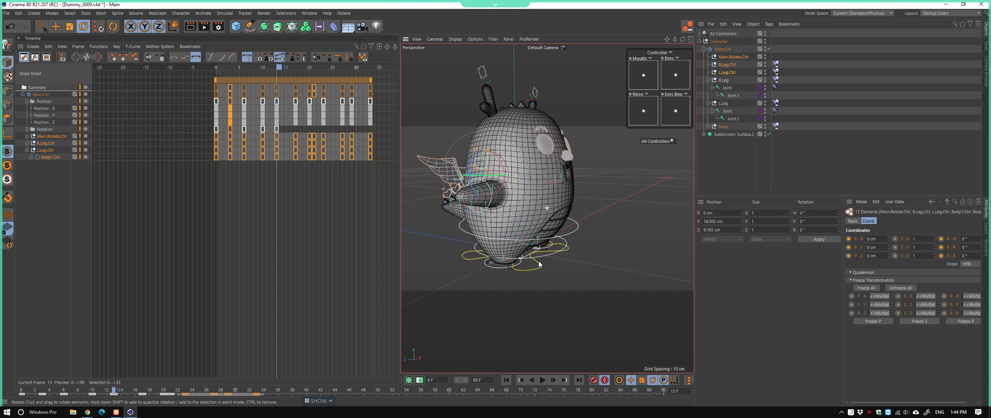
key("ctrl+z")
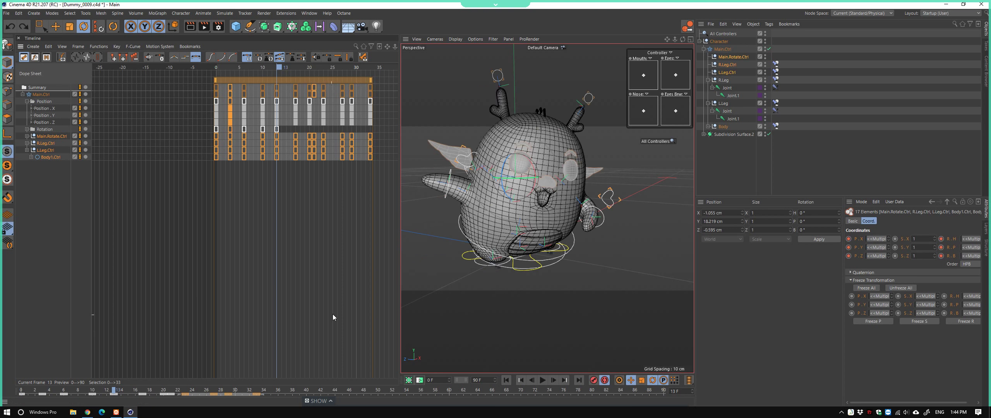
mouse_move(571, 244)
left_mouse_down("alt")
mouse_move(461, 257)
mouse_move(461, 244)
left_mouse_up("alt")
Select the dragon's body and its controller keyframes, ready for rotating
left_click(461, 256)
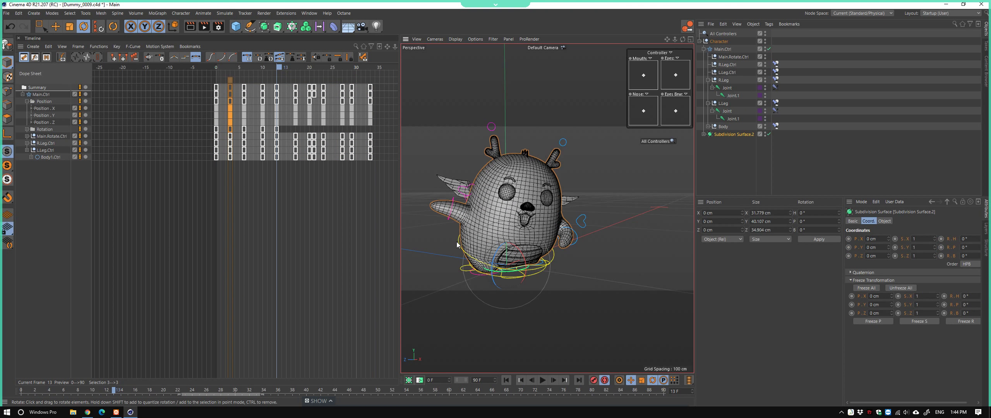
left_click_drag(373, 78, 201, 94)
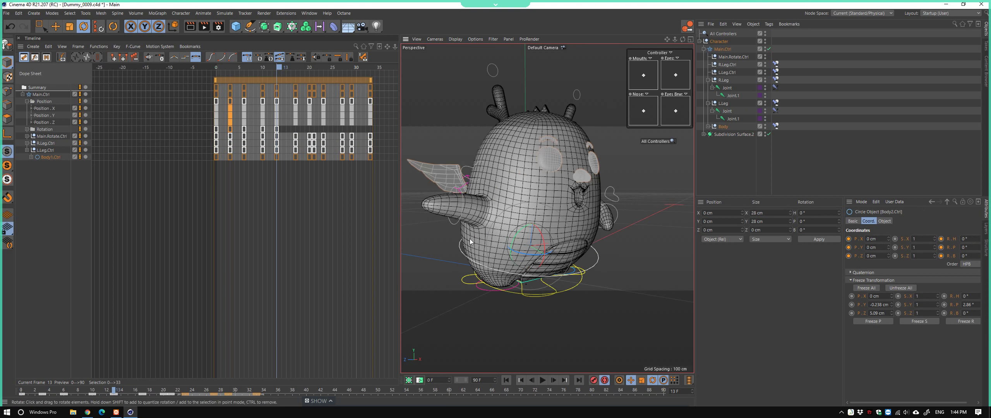
mouse_move(469, 238)
left_mouse_down("alt")
mouse_move(503, 243)
mouse_move(568, 217)
mouse_move(544, 262)
mouse_move(516, 236)
mouse_move(479, 254)
mouse_move(496, 266)
mouse_move(532, 219)
mouse_move(448, 240)
mouse_move(558, 239)
left_mouse_up("alt")
key("e")
key("r")
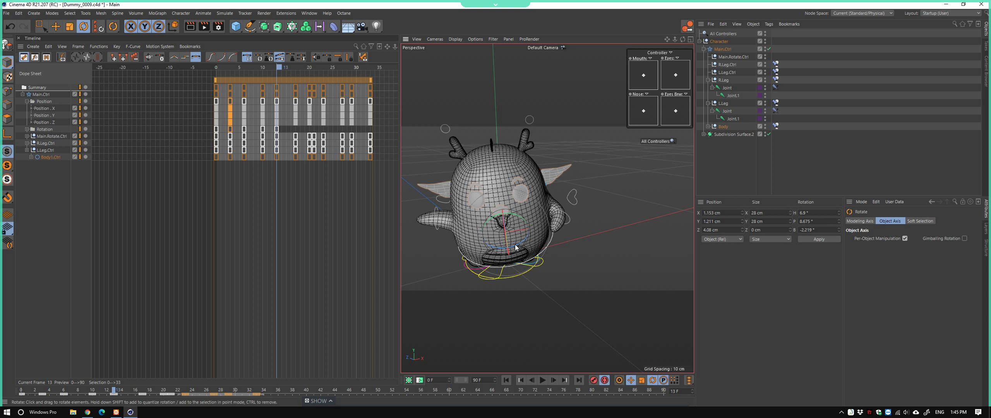
Rotate the left arm controller to about H −17°, P 65°, B 16°
mouse_move(517, 246)
left_mouse_down("alt")
mouse_move(473, 258)
mouse_move(524, 249)
mouse_move(518, 231)
mouse_move(570, 202)
mouse_move(582, 231)
mouse_move(560, 214)
mouse_move(461, 237)
left_mouse_up("alt")
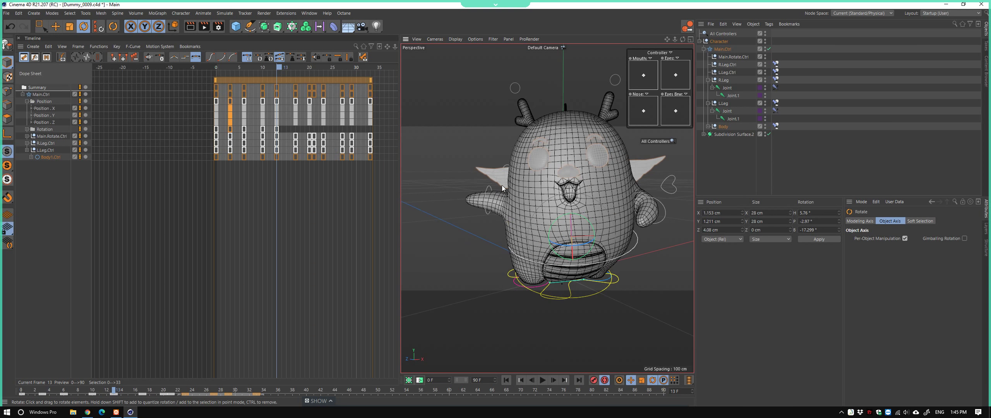
left_click_drag(502, 185, 536, 204, "alt")
left_click(491, 173)
mouse_move(490, 174)
left_mouse_down("alt")
mouse_move(472, 227)
mouse_move(569, 209)
mouse_move(562, 234)
mouse_move(560, 202)
mouse_move(549, 237)
mouse_move(583, 229)
mouse_move(471, 275)
left_mouse_up("alt")
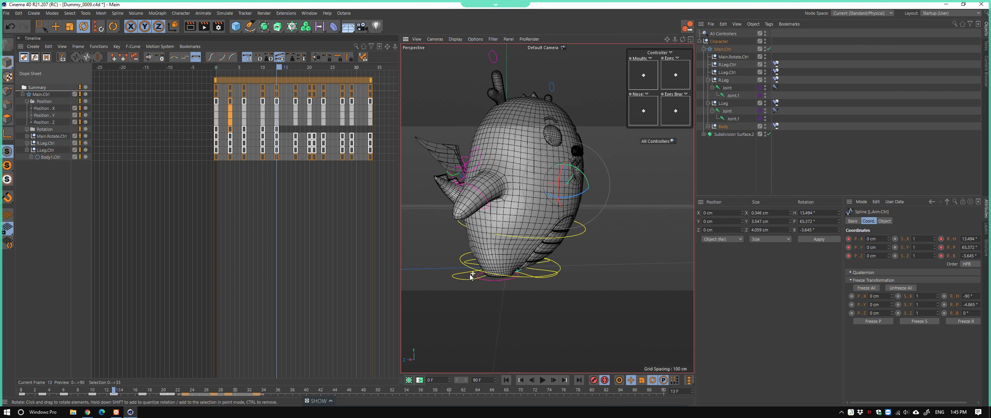
mouse_move(579, 237)
left_mouse_down("alt")
mouse_move(611, 228)
mouse_move(592, 252)
mouse_move(529, 248)
left_mouse_up("alt")
key("e")
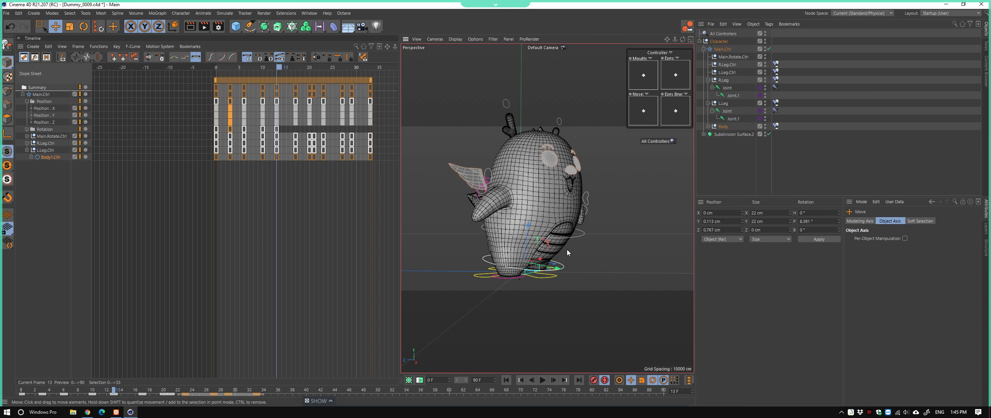
Move and tilt Body1.Ctrl into a sideways lean of about B −12.9°, P −2.1°
left_click(581, 234)
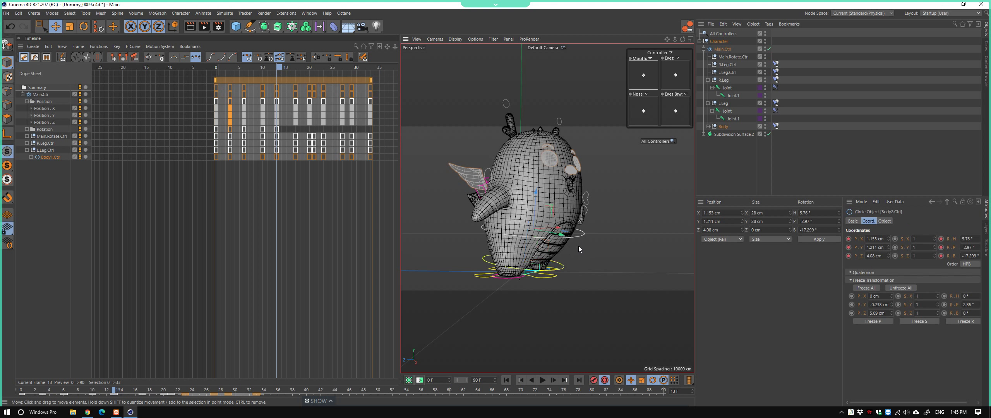
left_click(490, 260)
left_click_drag(482, 257, 564, 251)
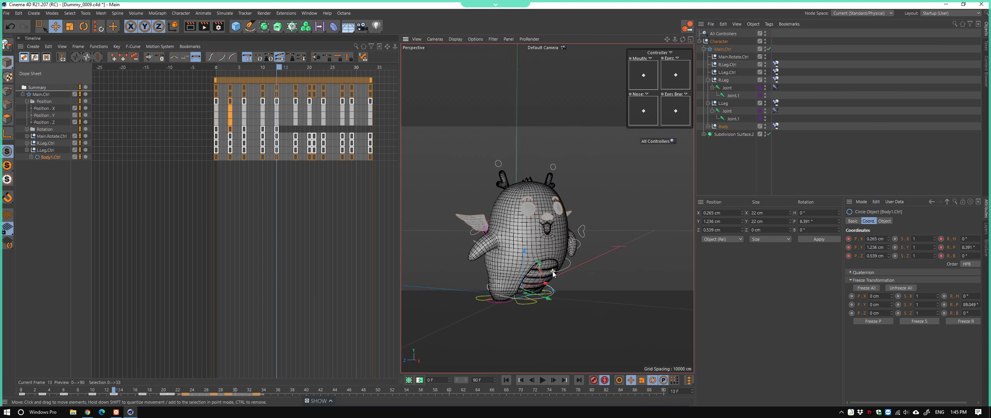
left_click_drag(587, 262, 550, 271)
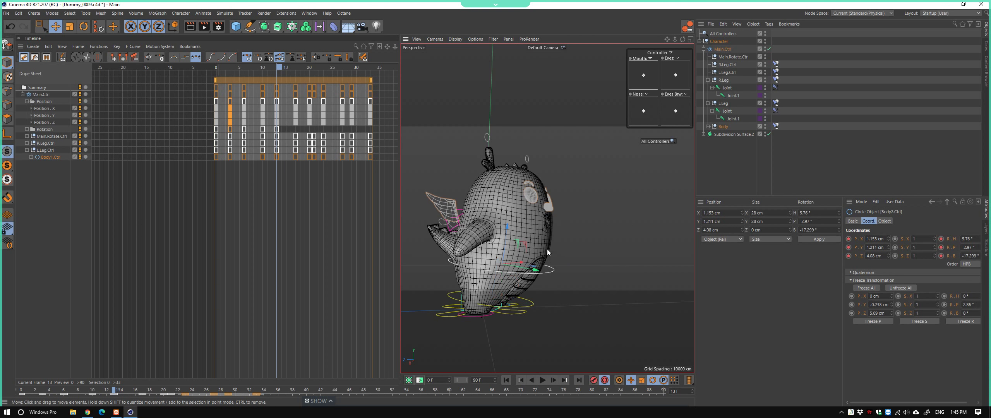
key("r")
Play the walk cycle and scrub frames 10 to 18 to review the lean
left_click_drag(513, 244, 581, 266, "alt")
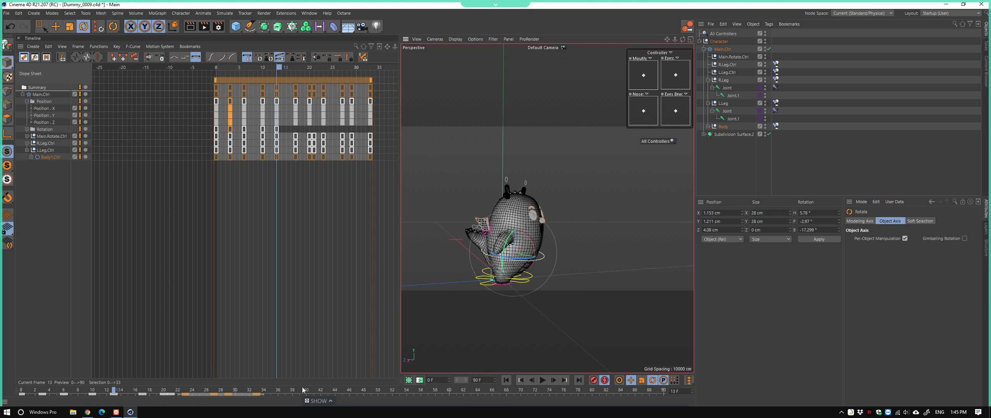
key("F8")
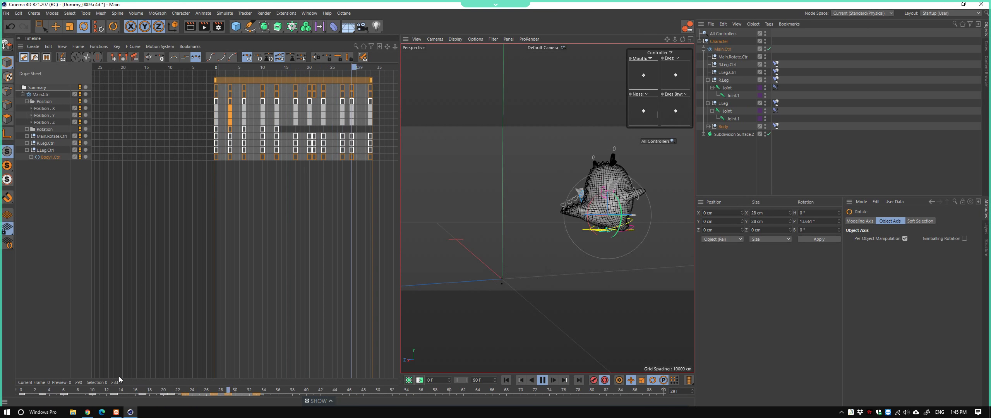
mouse_move(114, 389)
left_mouse_down()
mouse_move(151, 398)
mouse_move(112, 403)
mouse_move(129, 402)
left_mouse_up()
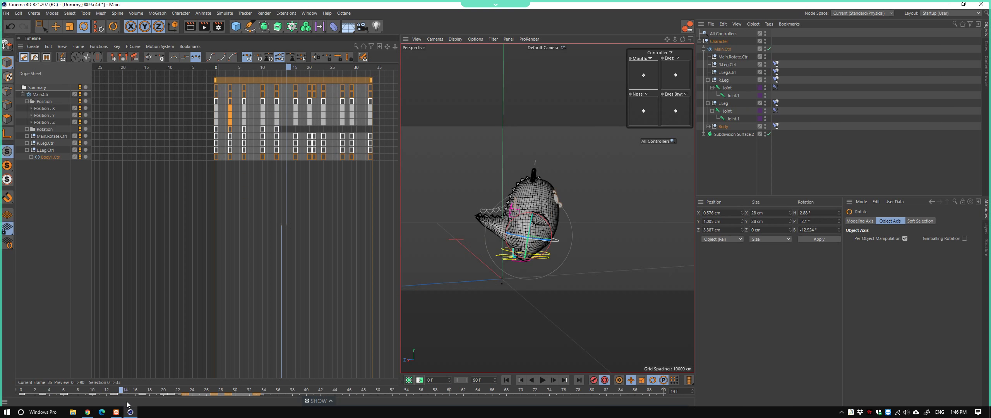
left_click_drag(126, 404, 29, 390)
left_click(543, 380)
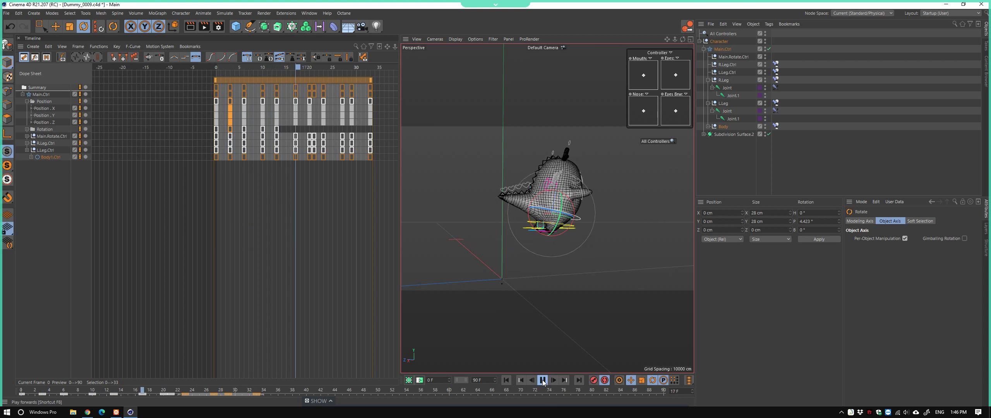
left_click(571, 251)
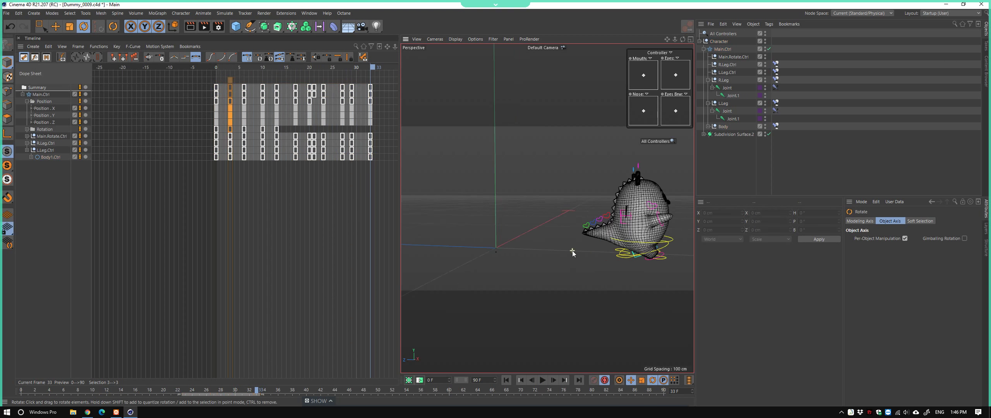
scroll(569, 271, "up", 3)
left_click(506, 380)
left_click(542, 380)
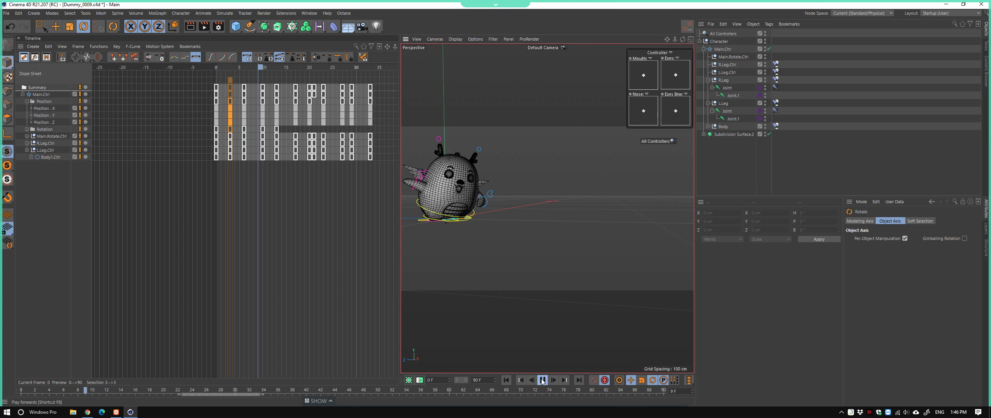
left_click_drag(540, 348, 513, 317, "alt")
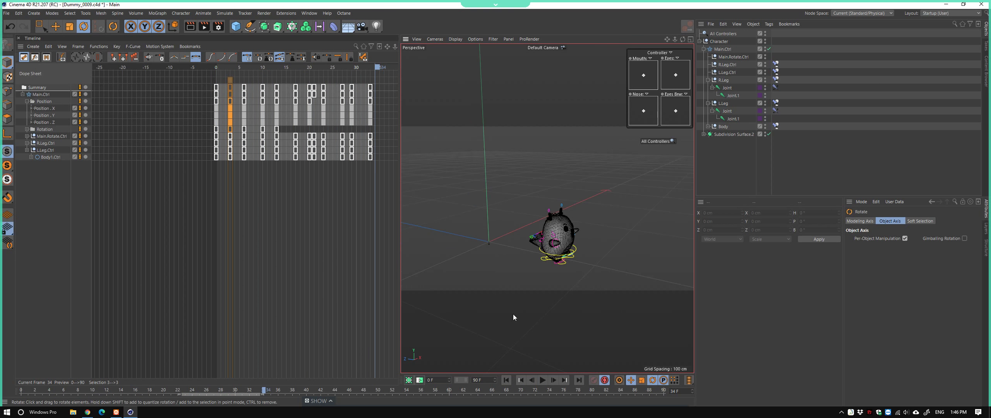
left_click(506, 380)
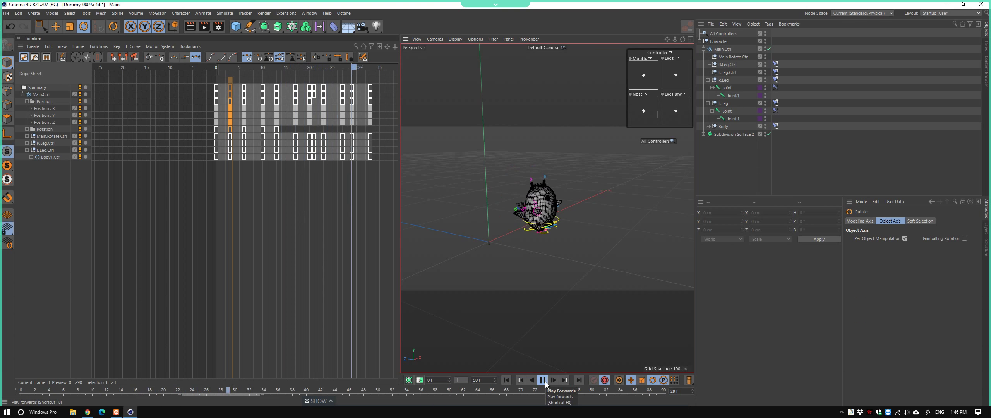
scroll(527, 264, "up", 3)
left_click(506, 380)
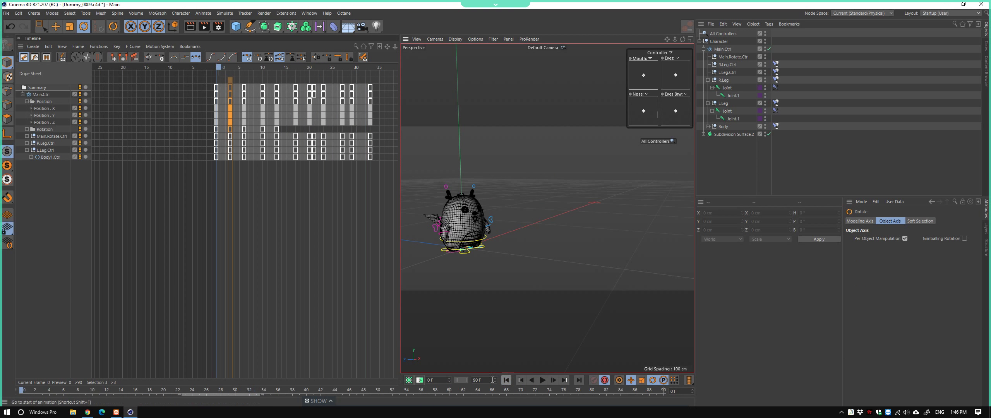
left_click_drag(75, 396, 142, 402)
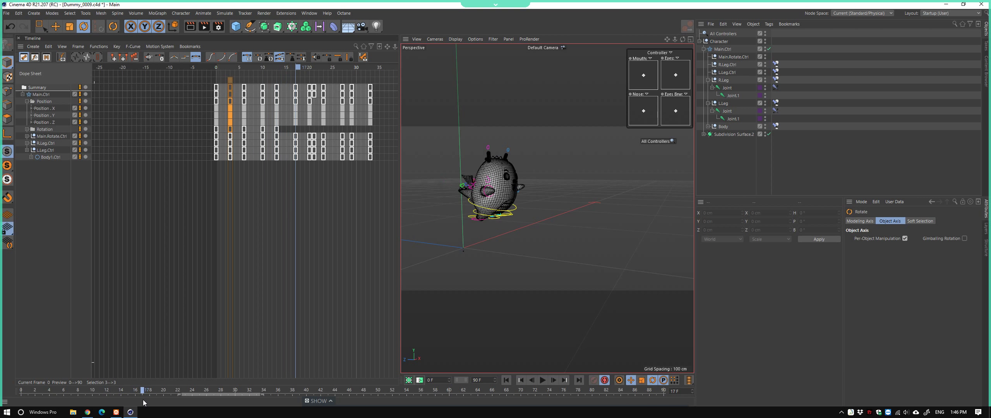
mouse_move(509, 223)
left_mouse_down("alt")
mouse_move(502, 249)
mouse_move(542, 242)
mouse_move(518, 248)
left_mouse_up("alt")
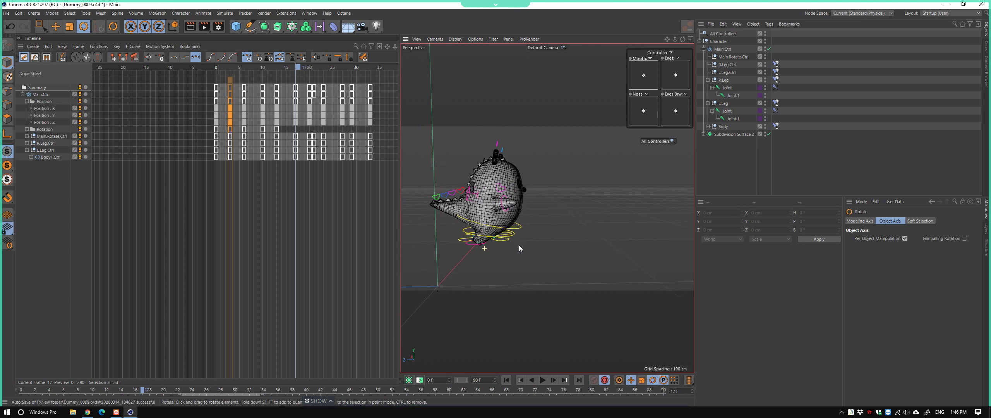
mouse_move(298, 67)
left_mouse_down()
mouse_move(265, 77)
mouse_move(290, 76)
mouse_move(280, 79)
left_mouse_up()
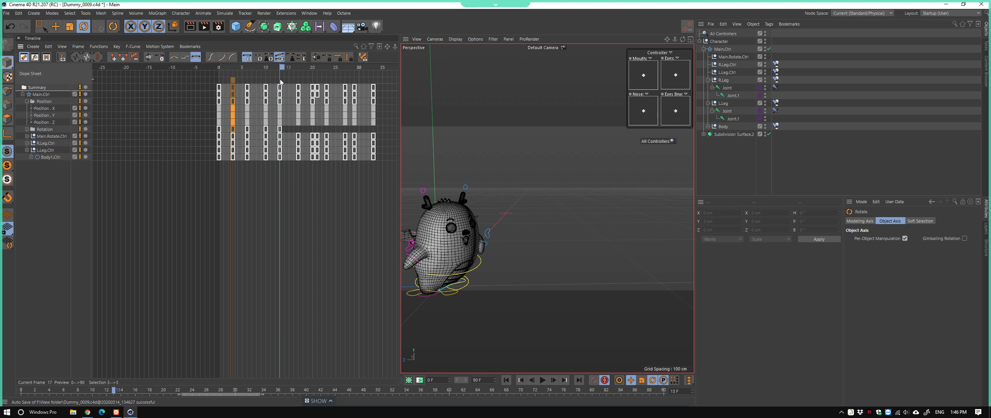
Compare poses across frames 13–17 and select all keys at frame 13
mouse_move(445, 217)
left_mouse_down("alt")
mouse_move(493, 219)
mouse_move(552, 243)
left_mouse_up("alt")
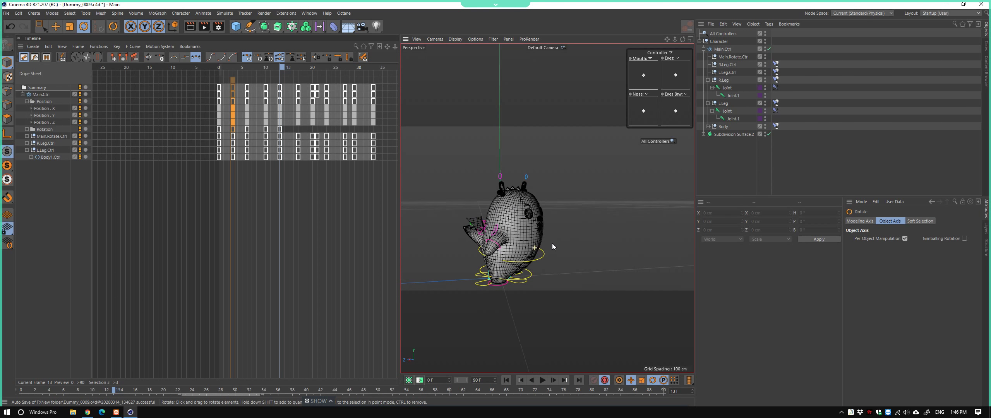
mouse_move(289, 74)
left_mouse_down()
mouse_move(302, 71)
mouse_move(291, 71)
left_mouse_up()
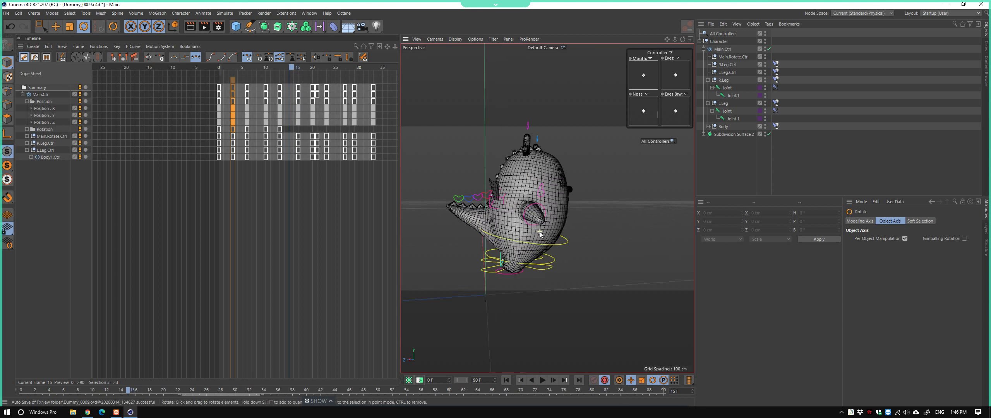
mouse_move(503, 240)
left_mouse_down("alt")
mouse_move(522, 273)
mouse_move(565, 267)
left_mouse_up("alt")
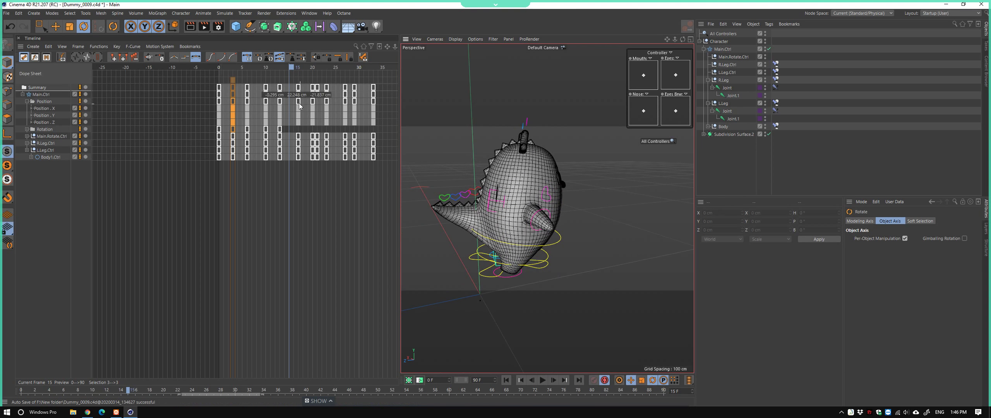
left_click_drag(272, 82, 291, 104)
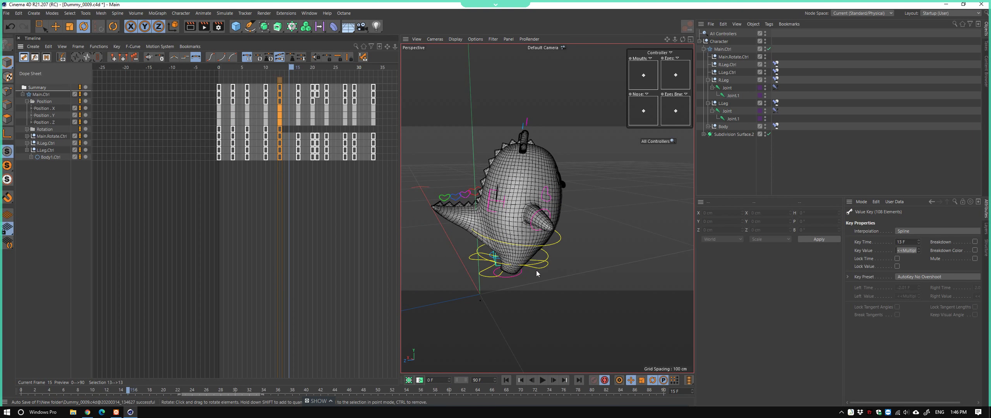
Tilt Body2.Ctrl sideways at frame 13
mouse_move(537, 273)
left_mouse_down("alt")
mouse_move(478, 259)
mouse_move(557, 247)
mouse_move(533, 253)
mouse_move(551, 284)
left_mouse_up("alt")
left_click(561, 246)
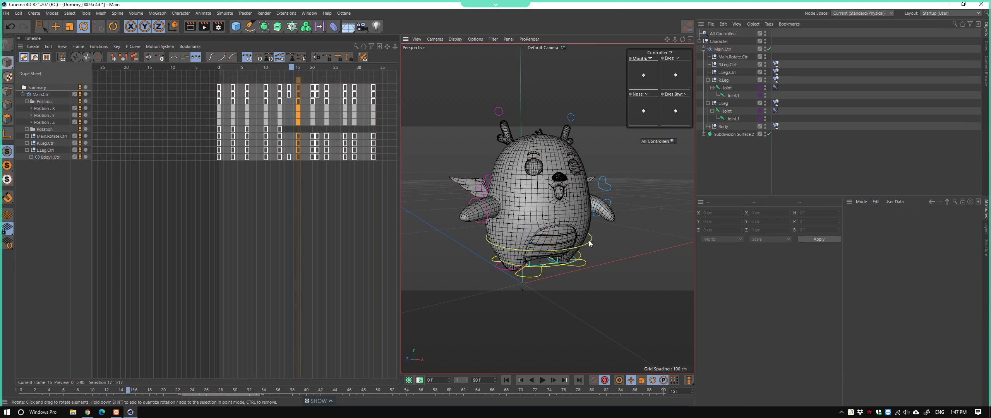
left_click_drag(588, 240, 533, 267, "alt")
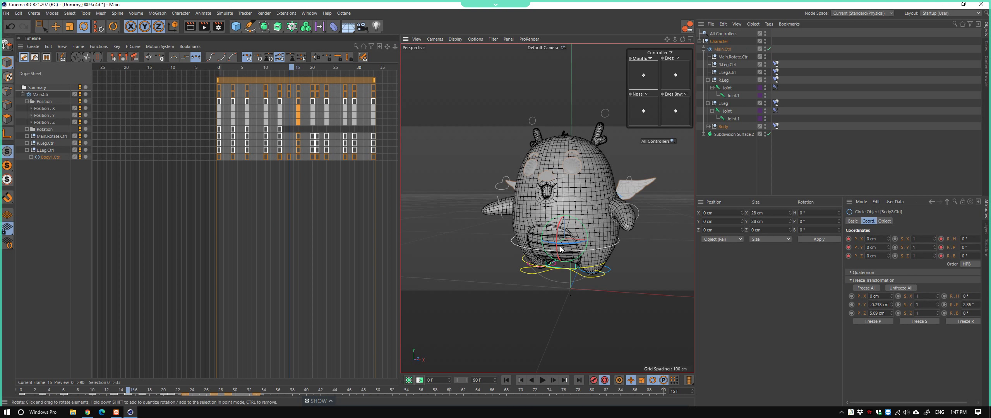
mouse_move(582, 241)
left_mouse_down()
mouse_move(543, 229)
mouse_move(562, 244)
mouse_move(552, 260)
mouse_move(531, 226)
mouse_move(532, 278)
mouse_move(601, 272)
mouse_move(503, 276)
mouse_move(486, 266)
mouse_move(517, 277)
mouse_move(485, 239)
mouse_move(502, 218)
mouse_move(606, 212)
left_mouse_up()
scroll(595, 272, "up", 5)
Readjust the upper body's tilt by rotating Body1.Ctrl
left_click(486, 266)
scroll(516, 276, "up", 2)
scroll(499, 243, "down", 2)
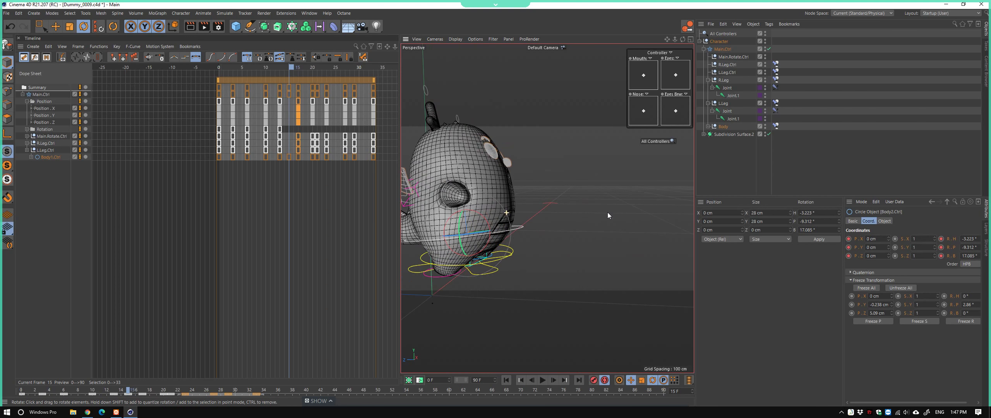
mouse_move(475, 212)
left_mouse_down()
mouse_move(468, 236)
mouse_move(524, 255)
mouse_move(555, 224)
mouse_move(585, 219)
mouse_move(479, 256)
mouse_move(606, 249)
mouse_move(596, 255)
mouse_move(587, 234)
mouse_move(633, 226)
mouse_move(497, 250)
mouse_move(568, 244)
mouse_move(541, 251)
mouse_move(585, 265)
mouse_move(566, 247)
mouse_move(671, 239)
mouse_move(622, 254)
mouse_move(605, 277)
mouse_move(561, 258)
mouse_move(616, 253)
mouse_move(574, 279)
mouse_move(570, 294)
mouse_move(511, 294)
left_mouse_up()
Switch to the Move tool and select the left leg controller L.Leg.Ctrl
key("e")
left_click(527, 245)
scroll(575, 242, "up", 5)
left_click(574, 240)
scroll(574, 279, "down", 5)
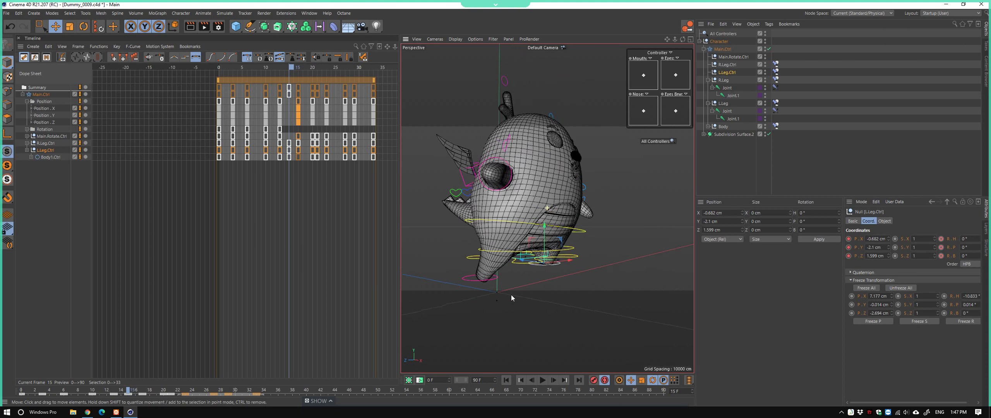
scroll(539, 292, "down", 2)
scroll(498, 316, "down", 2)
mouse_move(128, 391)
left_mouse_down()
mouse_move(28, 392)
mouse_move(271, 391)
left_mouse_up()
mouse_move(88, 394)
left_mouse_down()
mouse_move(56, 392)
mouse_move(178, 401)
left_mouse_up()
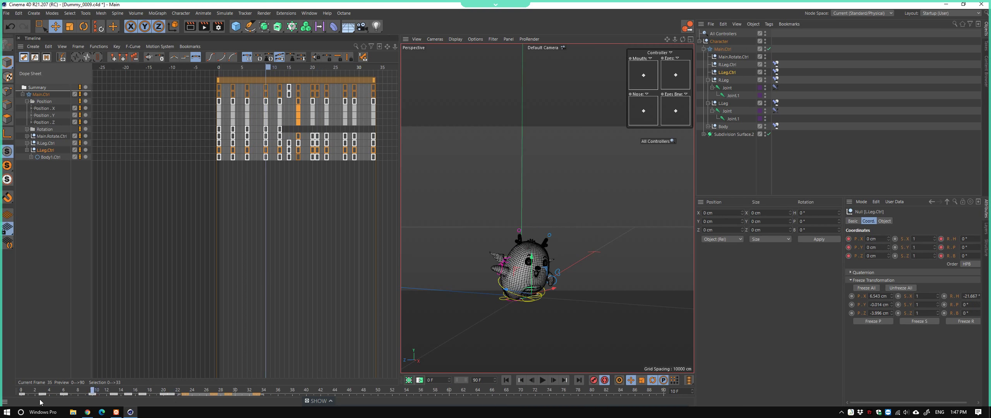
left_click(22, 393)
key("F8")
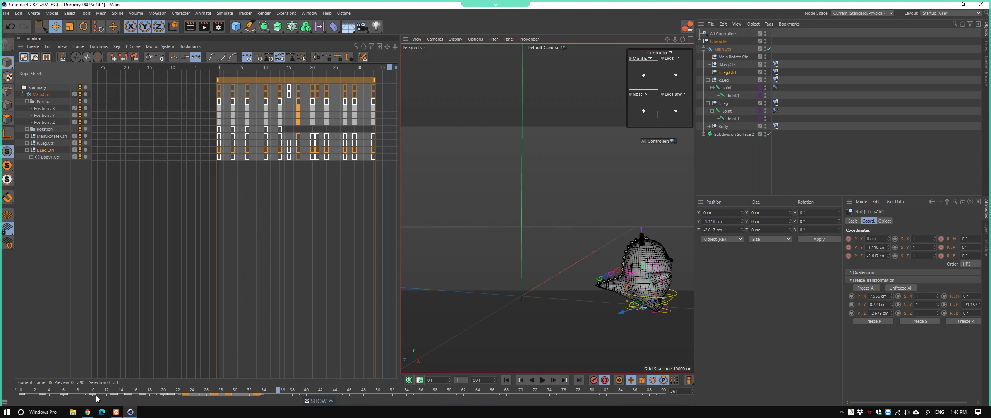
mouse_move(97, 393)
left_mouse_down()
mouse_move(21, 392)
mouse_move(185, 399)
mouse_move(109, 397)
left_mouse_up()
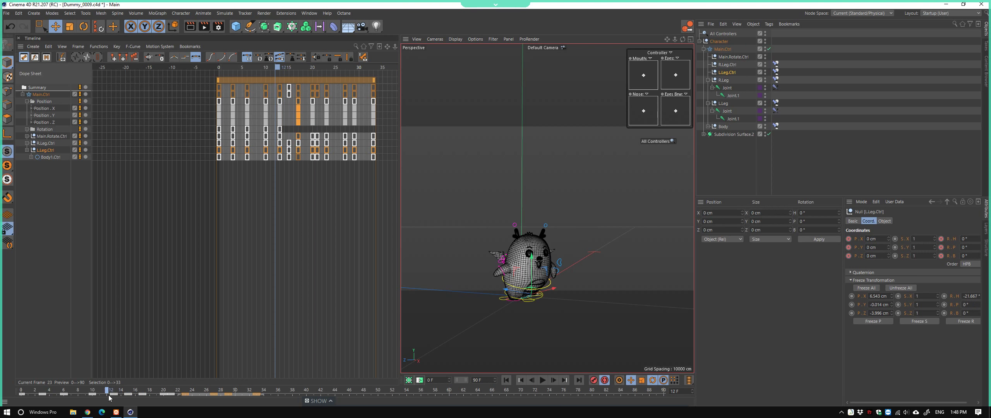
left_click(511, 291)
scroll(511, 295, "up", 5)
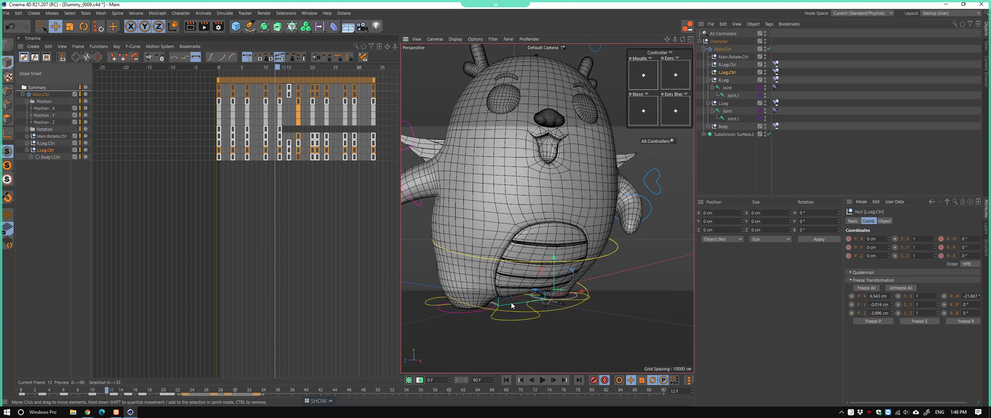
mouse_move(503, 232)
left_mouse_down("alt")
mouse_move(563, 263)
mouse_move(546, 267)
left_mouse_up("alt")
scroll(563, 263, "down", 5)
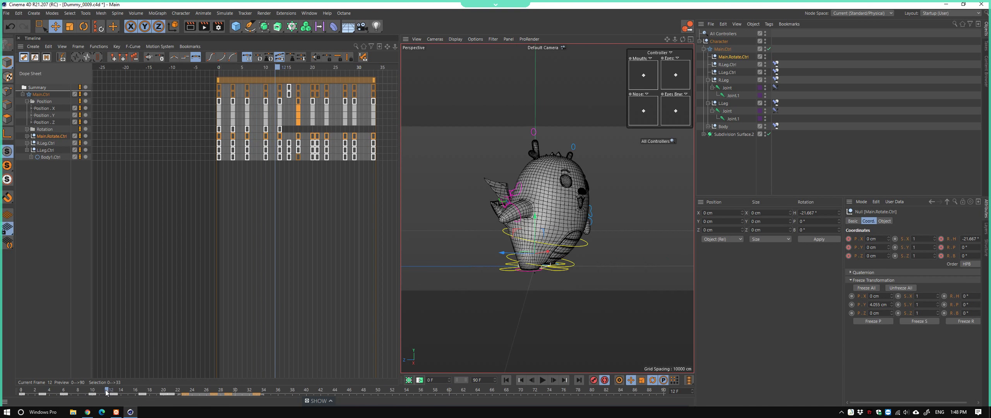
Tilt Main.Rotate.Ctrl forward to P 16.381° at frame 13
mouse_move(107, 392)
left_mouse_down()
mouse_move(92, 395)
mouse_move(112, 398)
left_mouse_up()
key("r")
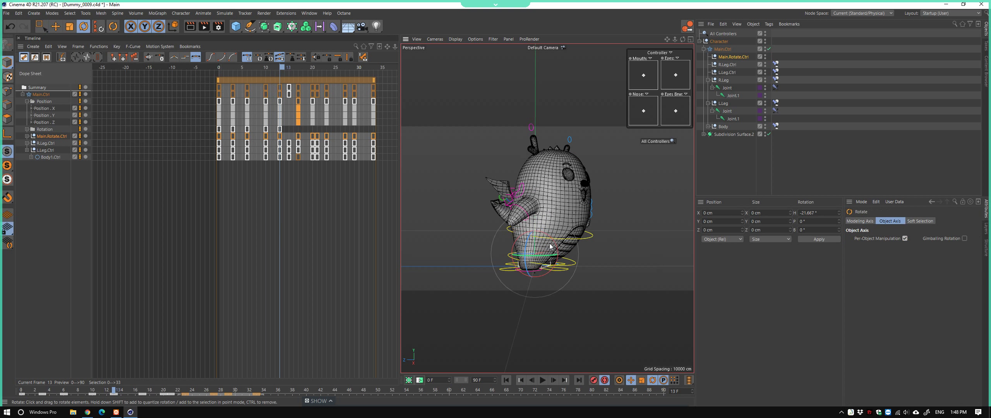
left_click_drag(553, 243, 557, 217)
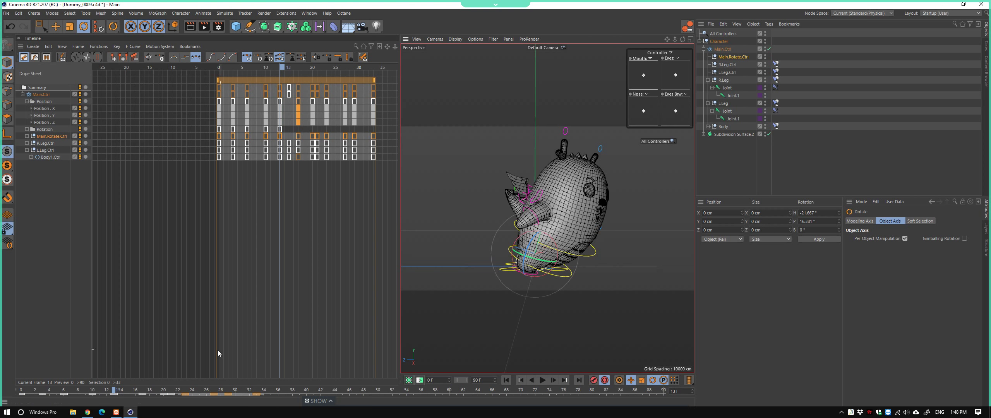
Scrub to frame 18 and expand Main.Rotate.Ctrl's rotation tracks in the Dope Sheet
mouse_move(118, 389)
left_mouse_down()
mouse_move(151, 394)
mouse_move(124, 396)
mouse_move(141, 397)
left_mouse_up()
middle_click_drag(571, 275, 488, 305, "alt")
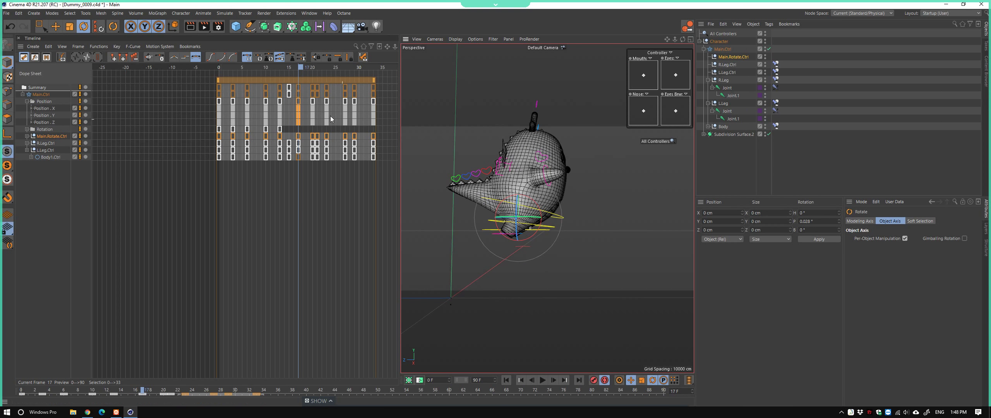
left_click(28, 136)
left_click(31, 150)
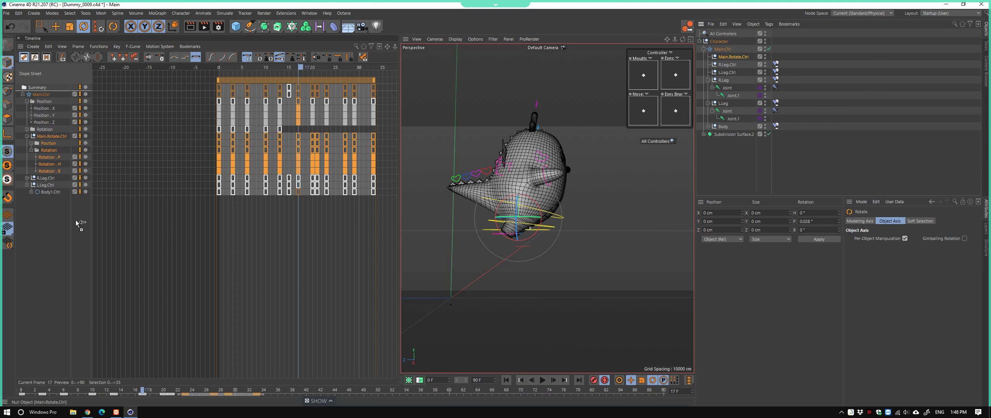
Show only Main.Rotate.Ctrl's Rotation.P curve and move to frame 16
left_click(41, 129)
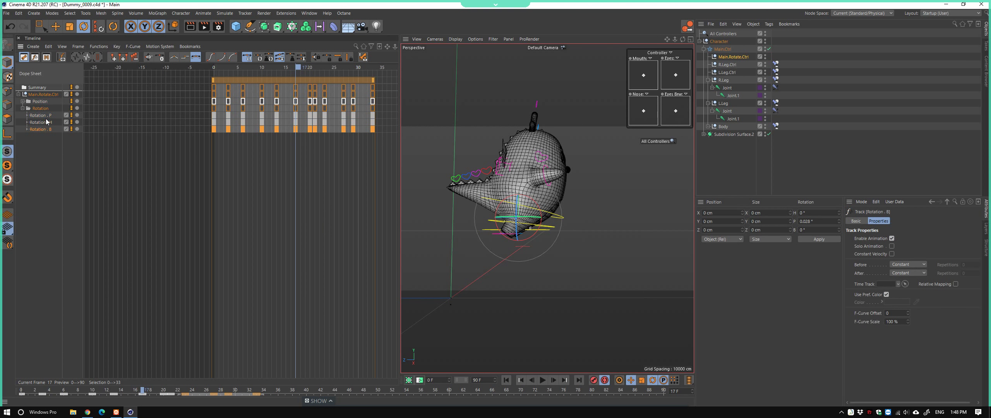
left_click(35, 58)
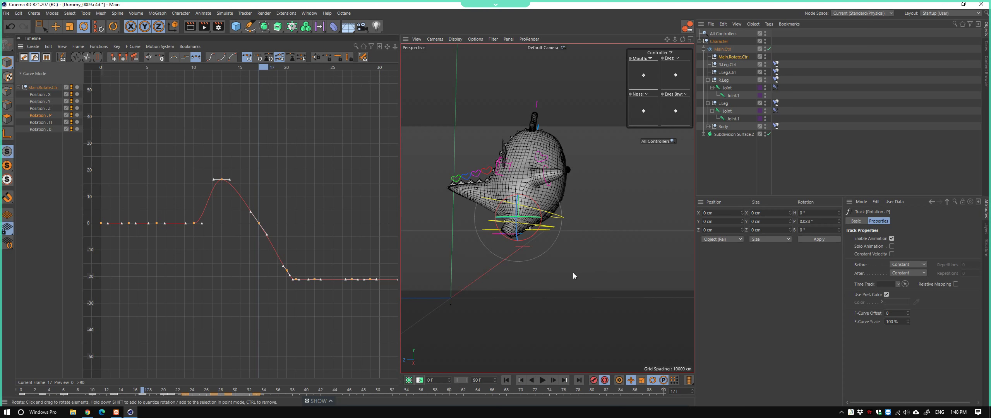
mouse_move(572, 275)
left_mouse_down("alt")
mouse_move(486, 262)
mouse_move(514, 287)
left_mouse_up("alt")
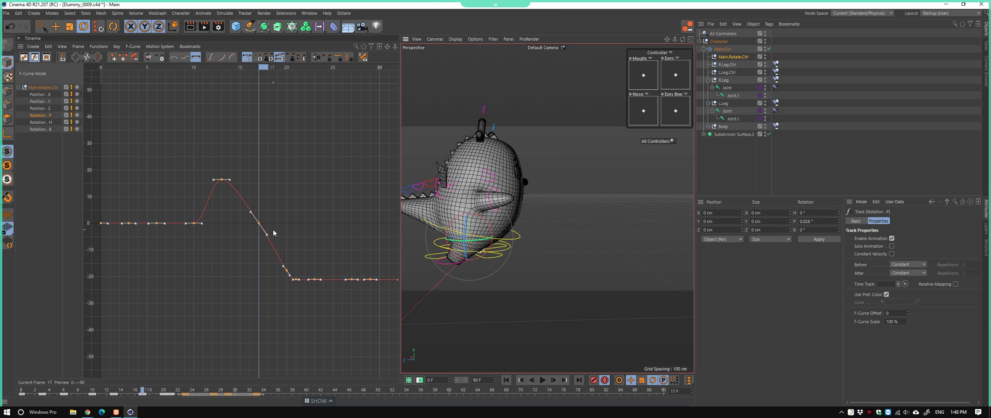
left_click(281, 217)
mouse_move(232, 67)
left_mouse_down()
mouse_move(249, 90)
mouse_move(297, 96)
left_mouse_up()
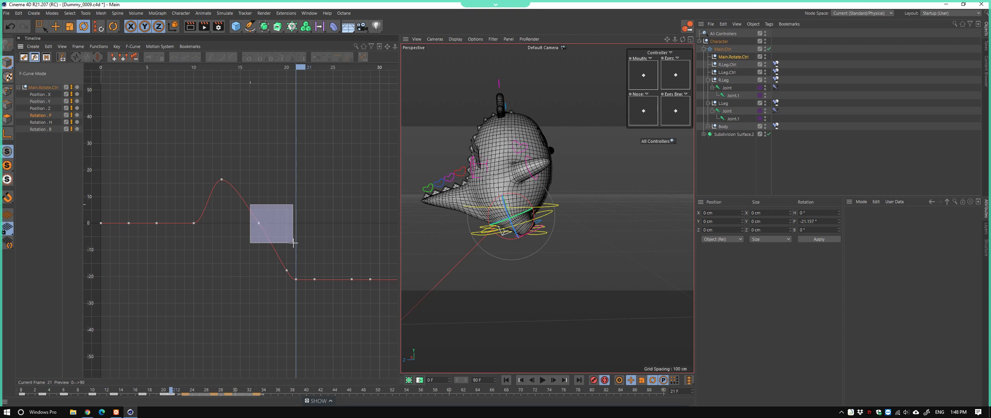
Reshape the pitch keys: peak about 22° at frame 17, dip about −33° at frame 21
left_click_drag(294, 243, 267, 164)
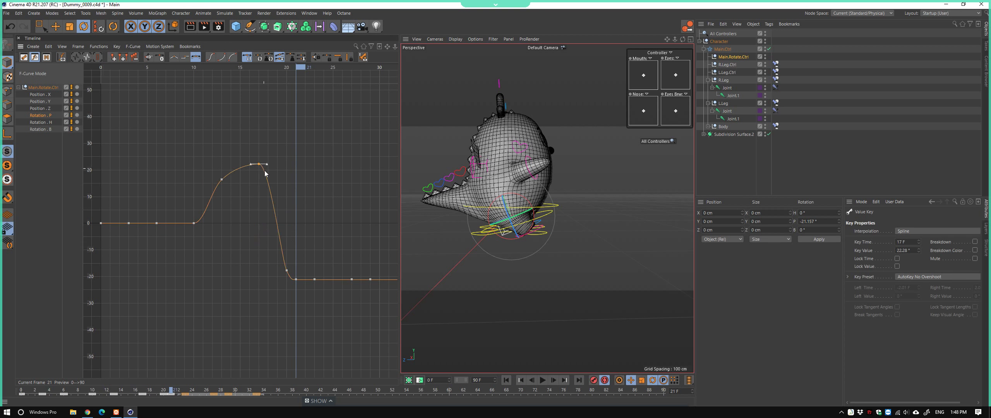
left_click_drag(287, 270, 287, 177)
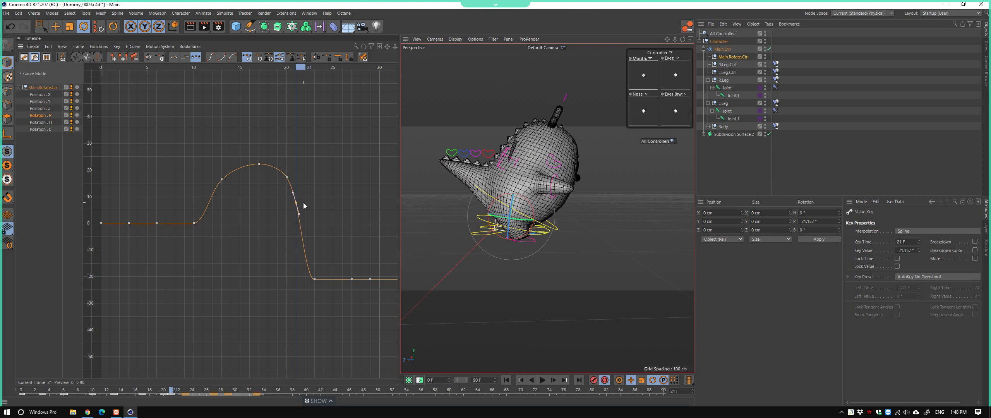
left_click_drag(295, 281, 302, 316)
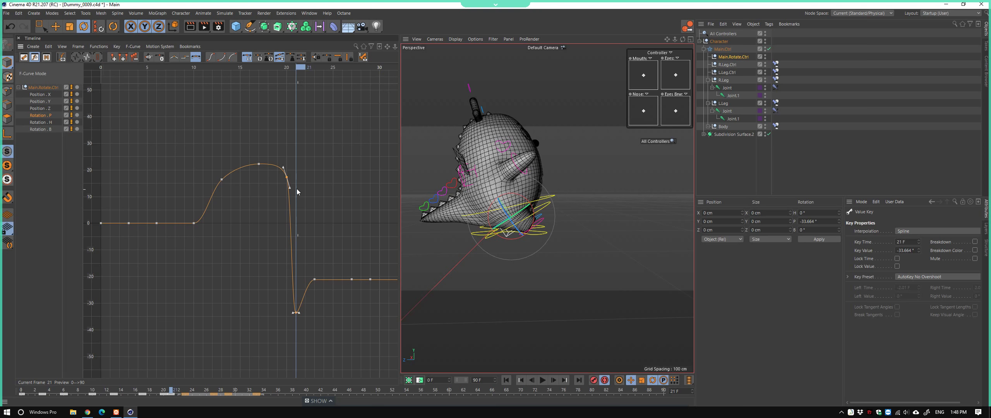
left_click(285, 180)
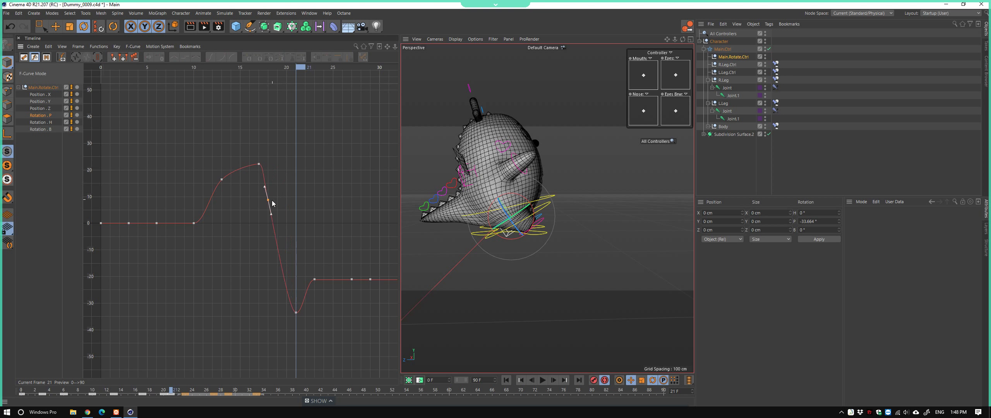
key("ctrl+z")
left_click_drag(282, 178, 289, 193)
Apply Remove Overshooting to the frame-17 peak key to round the hump
left_click(259, 164)
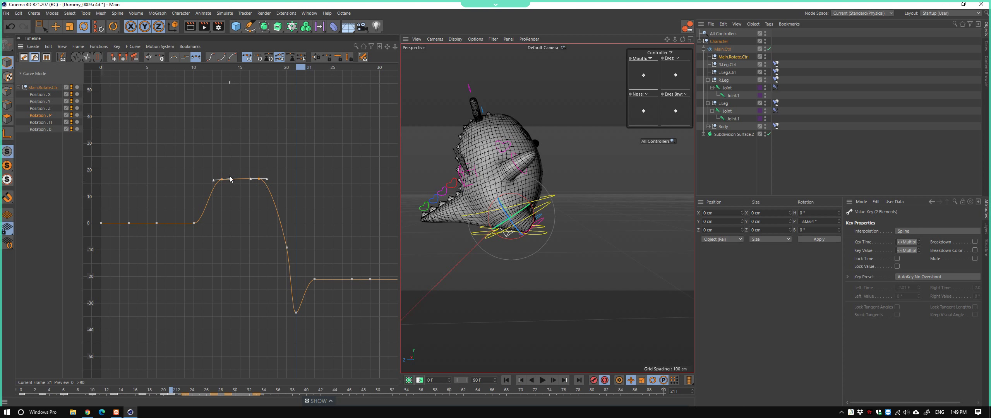
left_click(258, 60)
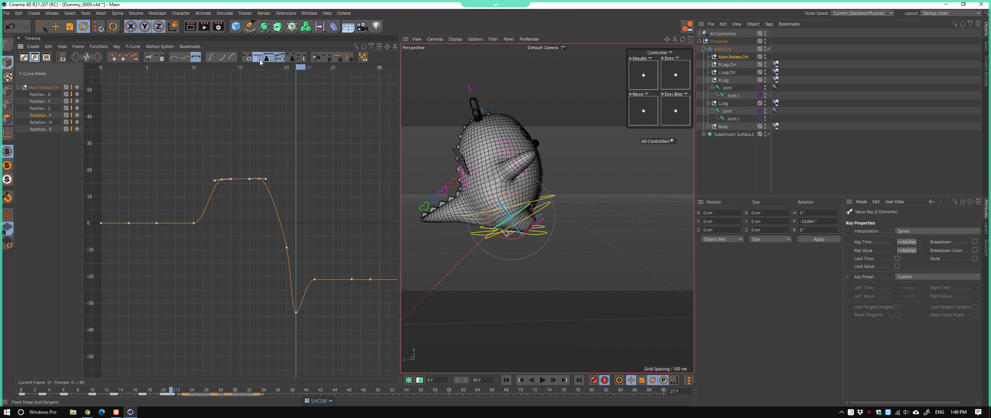
left_click(280, 58)
Select the keys after the dip and try lowering the frame-23 key, then undo
left_click(286, 112)
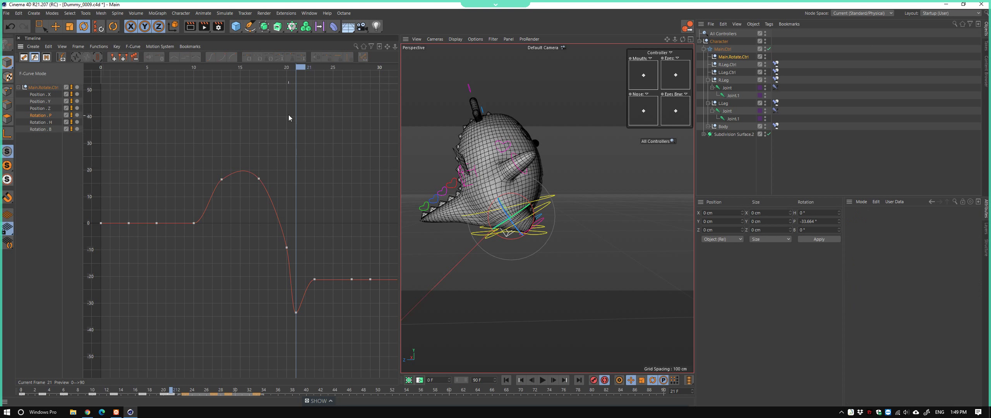
left_click_drag(283, 73, 297, 112)
left_click_drag(308, 298, 363, 259)
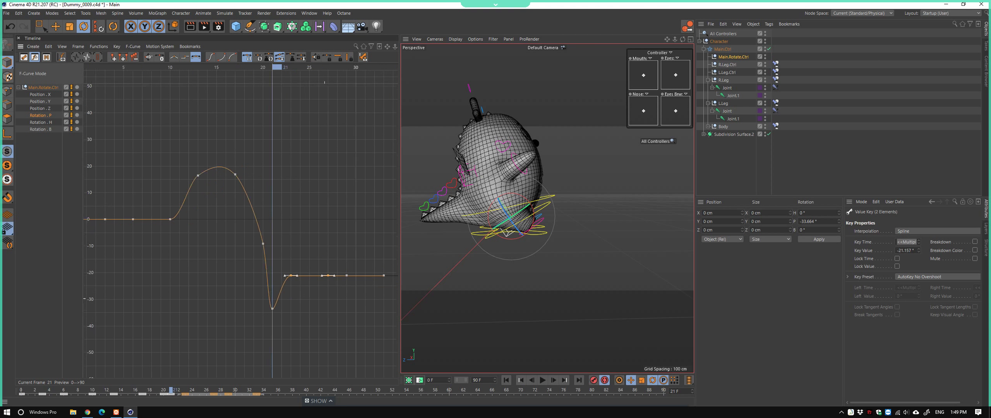
right_click_drag(364, 258, 251, 259, "alt")
left_click_drag(267, 281, 269, 314)
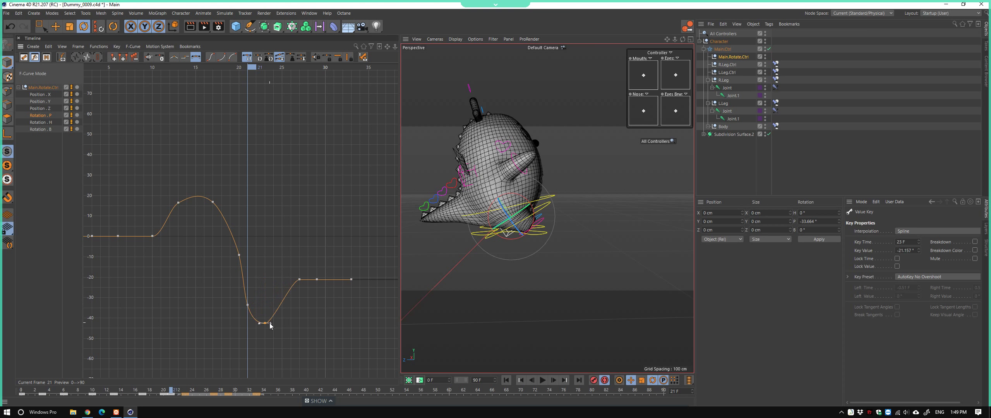
key("ctrl+z")
key("ctrl+z")
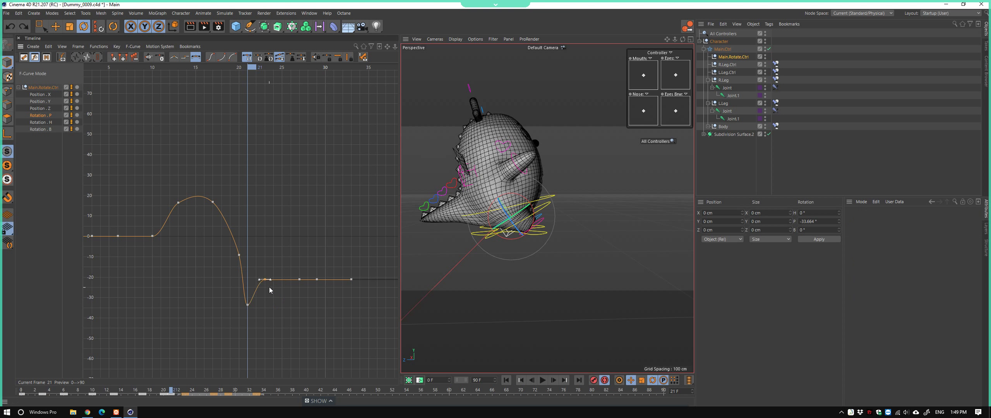
Deepen the dip to about −45° at frame 23 and −31° at frame 27, then play
left_click_drag(265, 279, 263, 328)
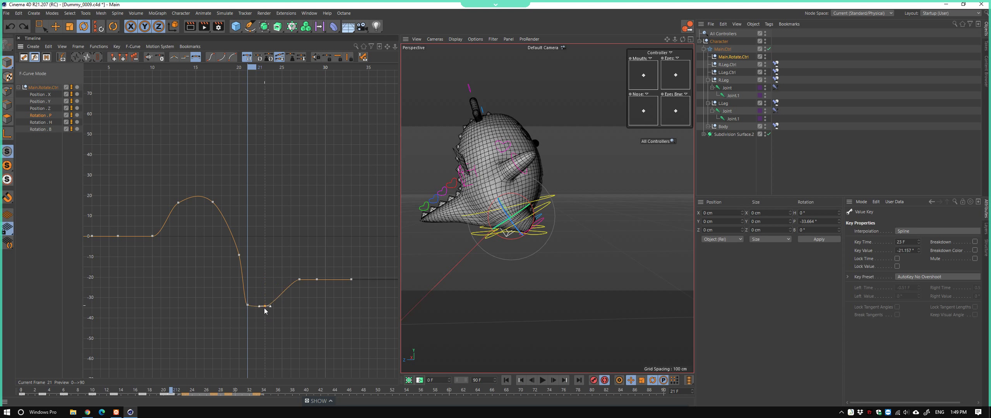
mouse_move(284, 261)
left_mouse_down()
mouse_move(308, 291)
mouse_move(302, 304)
left_mouse_up()
left_click_drag(315, 279, 317, 289)
left_click_drag(243, 68, 159, 73)
key("F8")
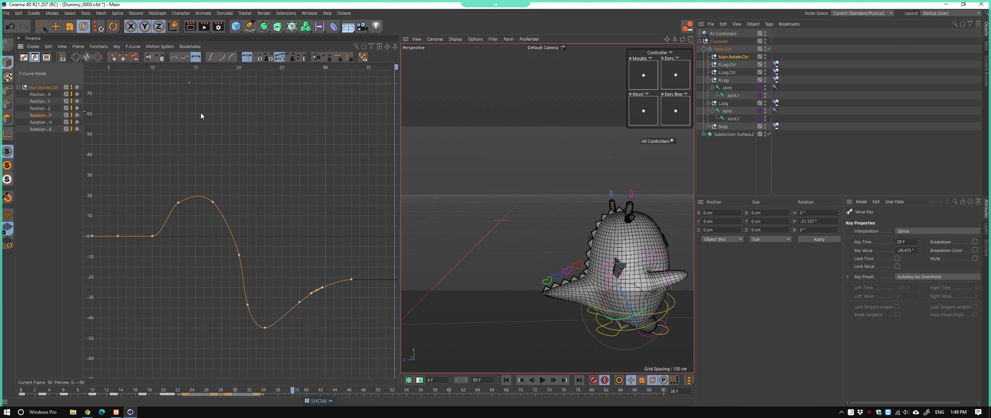
Lower the frame-20 key to about −16°
mouse_move(259, 69)
left_mouse_down()
mouse_move(243, 71)
mouse_move(268, 77)
mouse_move(221, 87)
mouse_move(236, 85)
left_mouse_up()
left_click(240, 255)
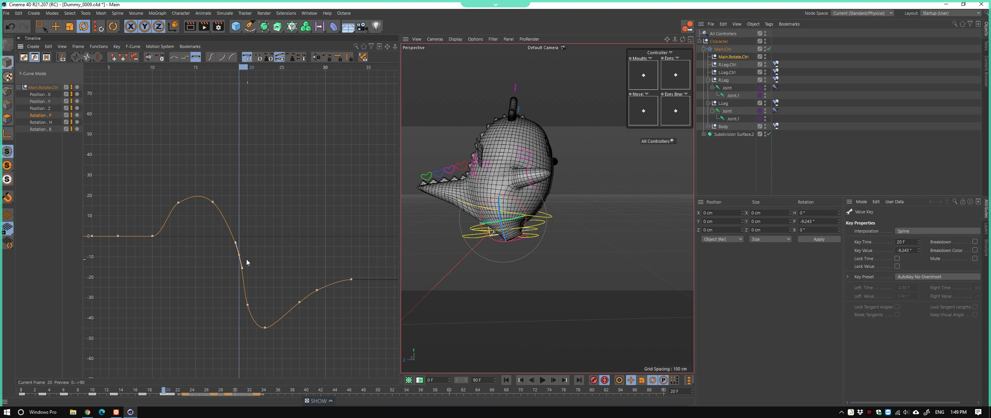
left_click_drag(239, 255, 237, 263)
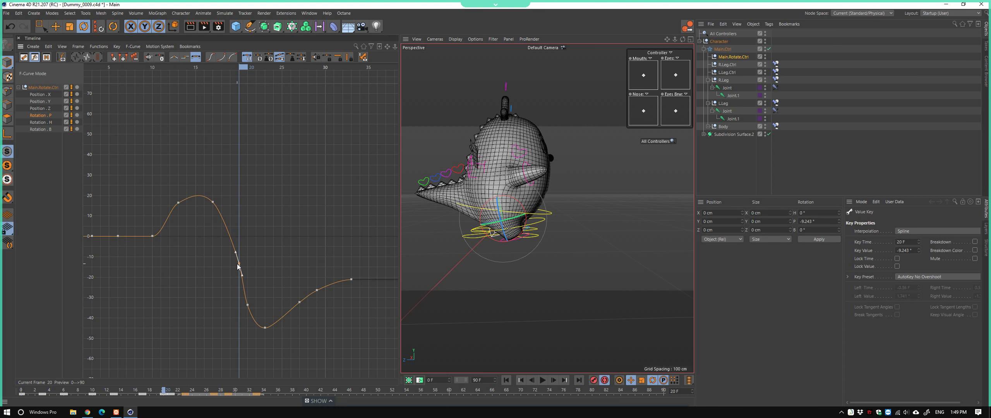
left_click(213, 202)
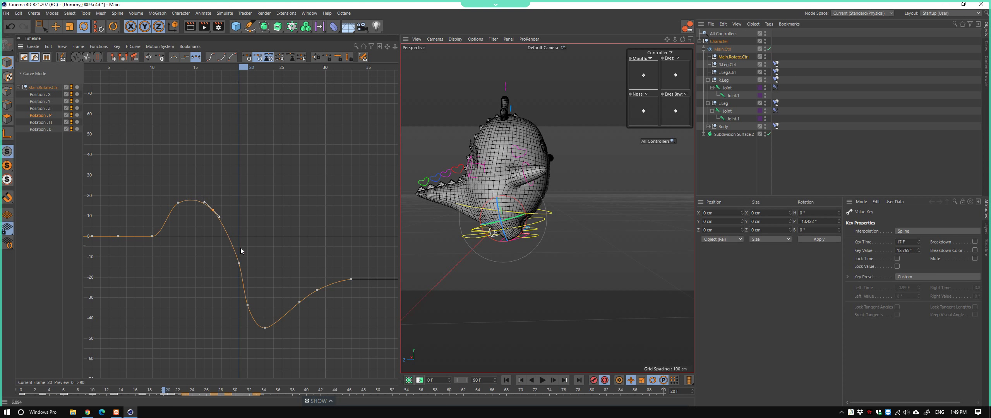
left_click(239, 263)
left_click_drag(239, 264, 238, 268)
Raise the frame-34 key to −40° and preview the motion
left_click(247, 305)
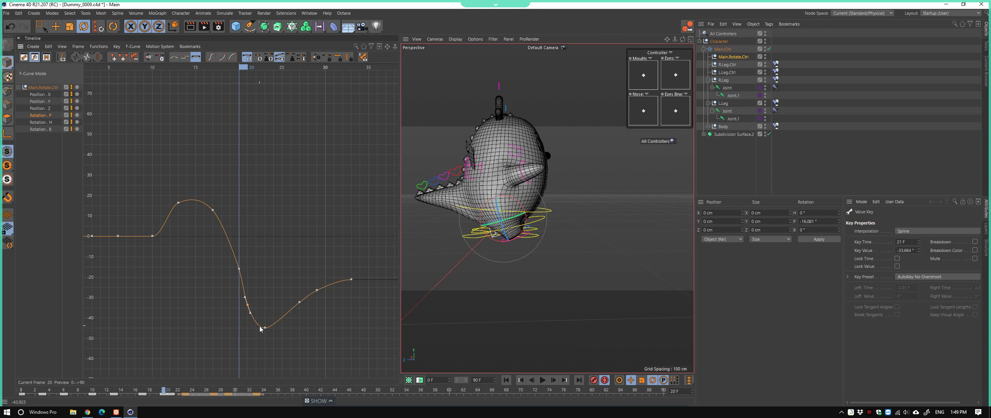
left_click_drag(265, 328, 264, 318)
left_click_drag(229, 282, 259, 310)
left_click_drag(228, 257, 250, 279)
left_click_drag(152, 184, 178, 207)
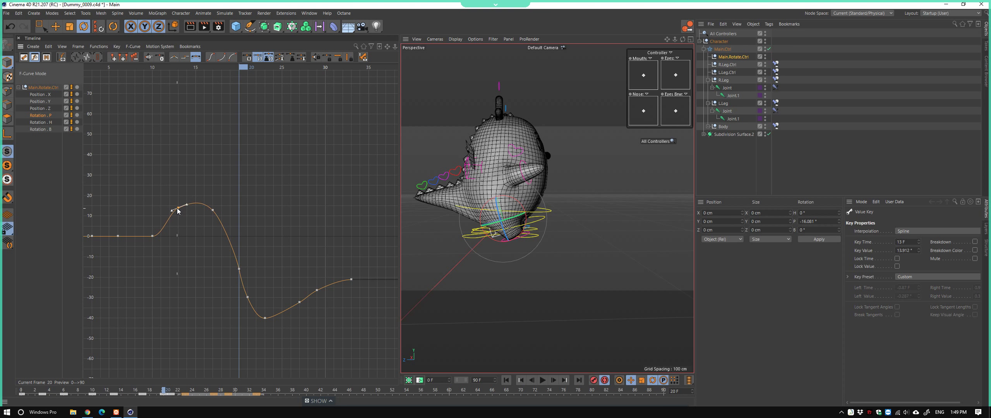
left_click_drag(259, 263, 313, 310)
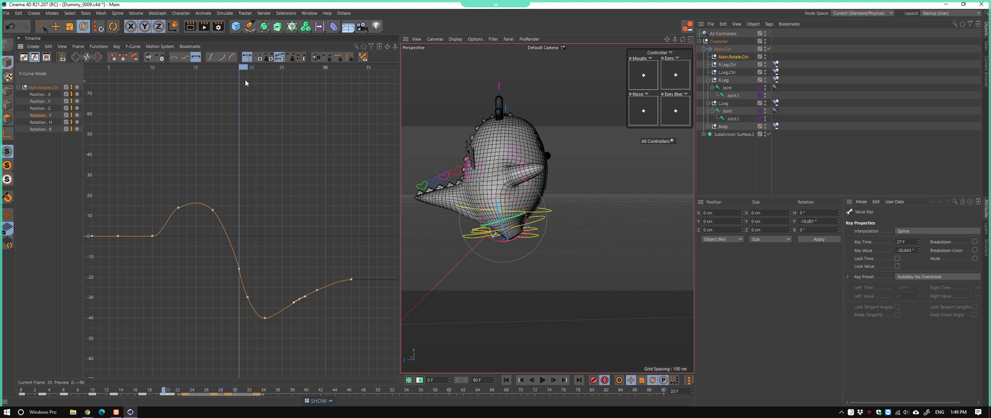
key("F8")
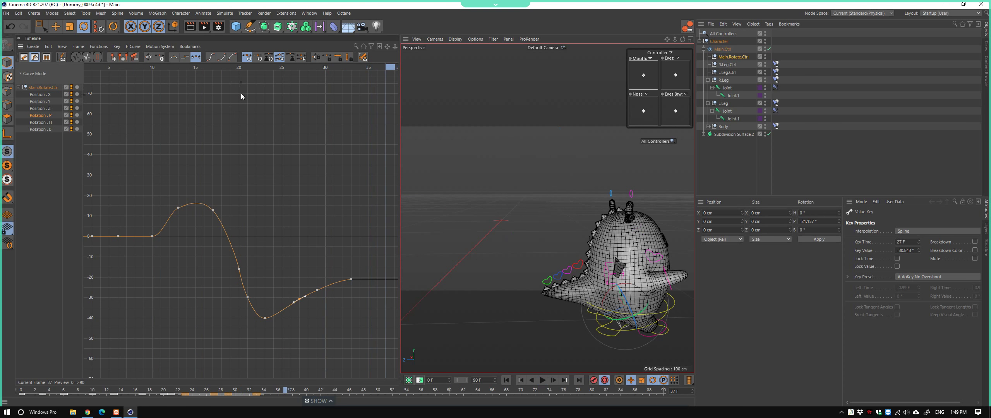
Raise the frame-34 key to about −35° and lower the frame-20 key
mouse_move(241, 95)
left_mouse_down()
mouse_move(249, 101)
mouse_move(196, 96)
mouse_move(248, 95)
mouse_move(175, 115)
mouse_move(190, 118)
mouse_move(248, 71)
mouse_move(208, 74)
mouse_move(249, 76)
mouse_move(240, 81)
left_mouse_up()
left_click_drag(269, 275, 263, 271)
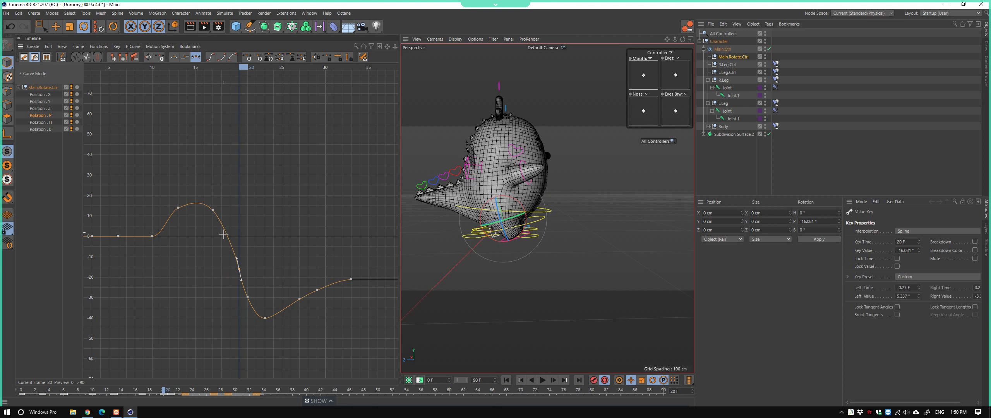
left_click_drag(271, 323, 239, 290)
left_click(247, 297)
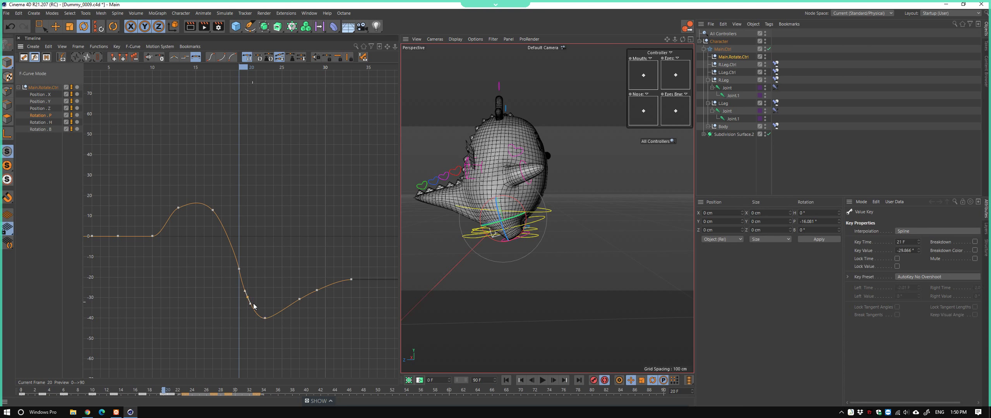
left_click_drag(265, 318, 232, 283)
mouse_move(255, 251)
left_mouse_down()
mouse_move(229, 282)
mouse_move(236, 293)
left_mouse_up()
Reshape the frame-20 key's tangent to smooth the curve
left_click(248, 297)
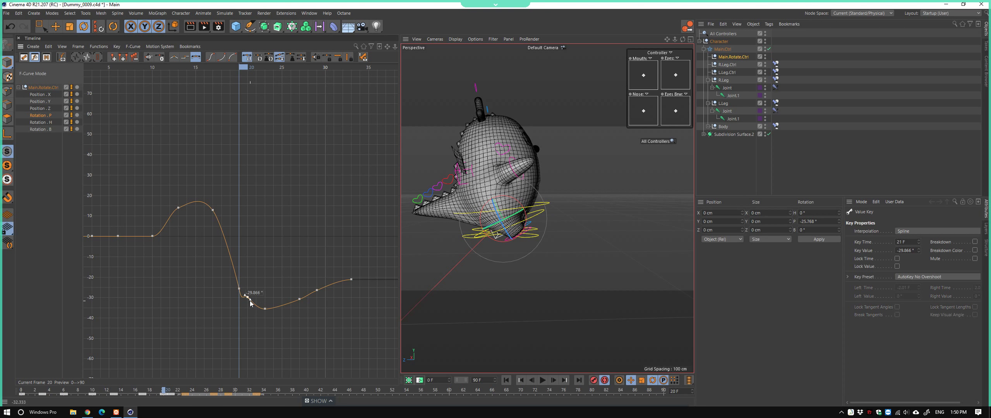
left_click(239, 288, "shift")
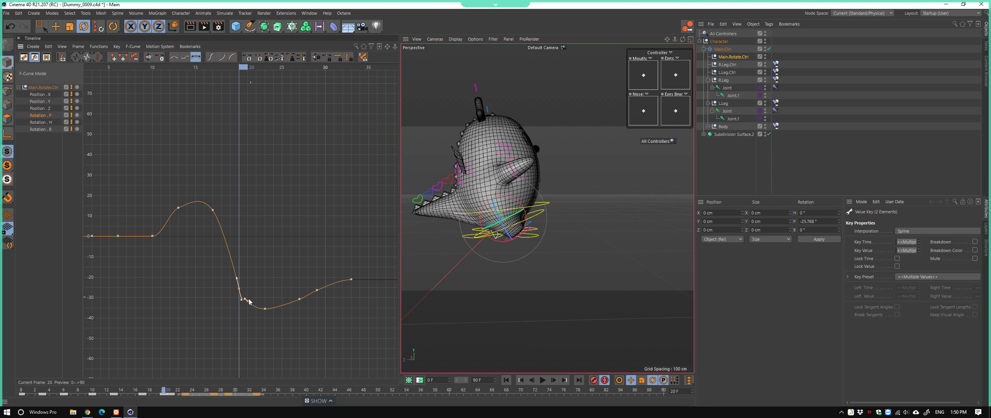
scroll(242, 299, "up", 3, "ctrl")
scroll(246, 268, "up", 3)
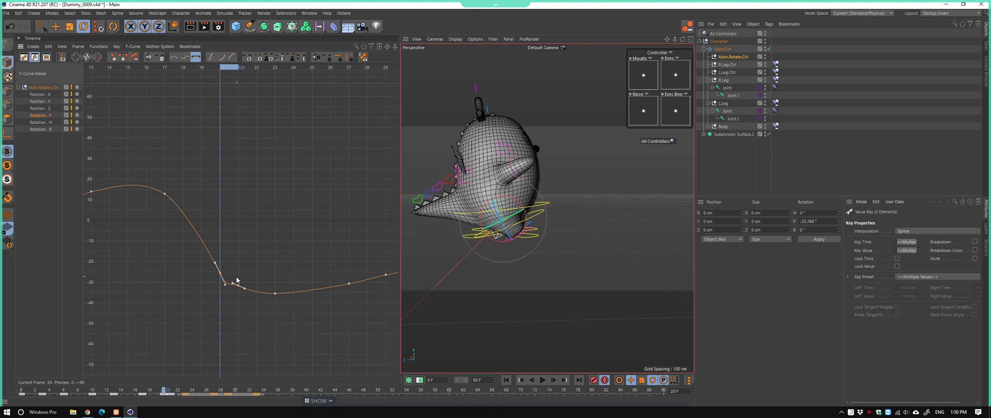
left_click(186, 255)
left_click(223, 277)
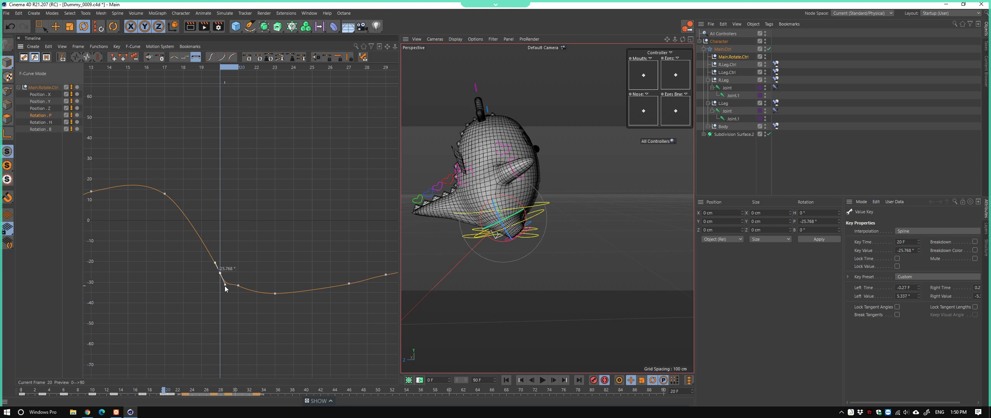
left_click_drag(226, 284, 219, 268)
Reframe the graph and scrub frames 19 to 37 to check the motion
scroll(284, 283, "down", 4)
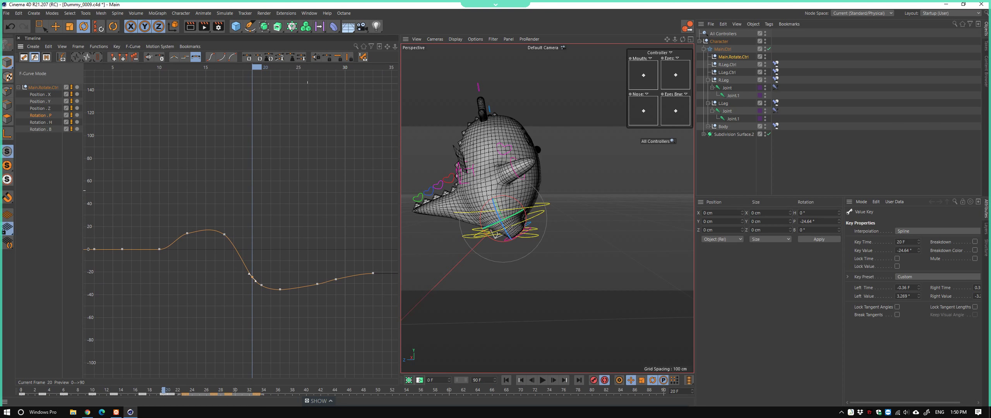
right_click_drag(287, 193, 209, 201, "alt")
mouse_move(218, 230)
left_mouse_down()
mouse_move(240, 248)
mouse_move(224, 237)
left_mouse_up()
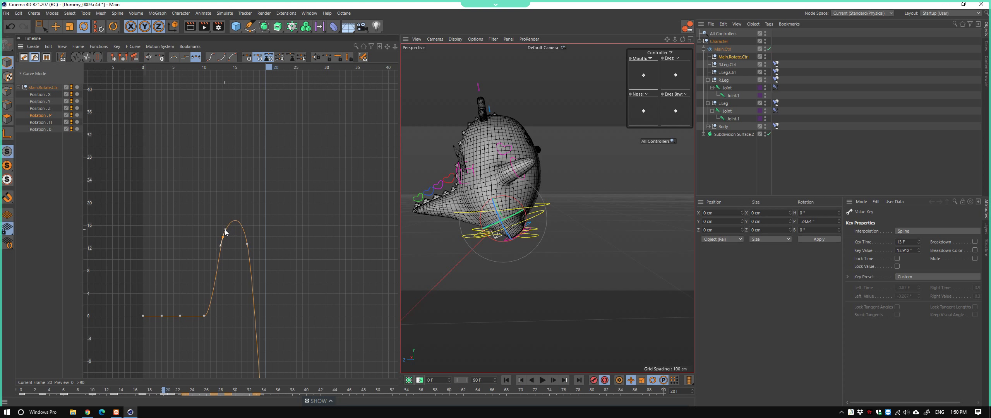
scroll(225, 232, "down", 3)
left_click(259, 69)
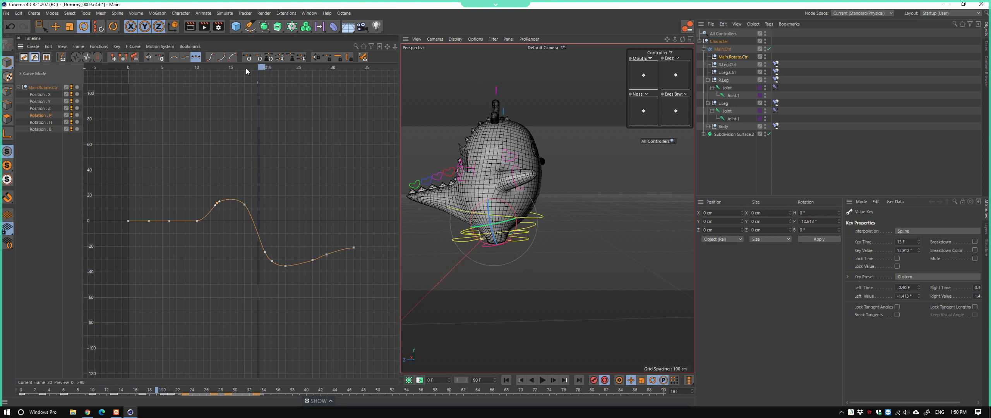
left_click_drag(247, 68, 380, 68)
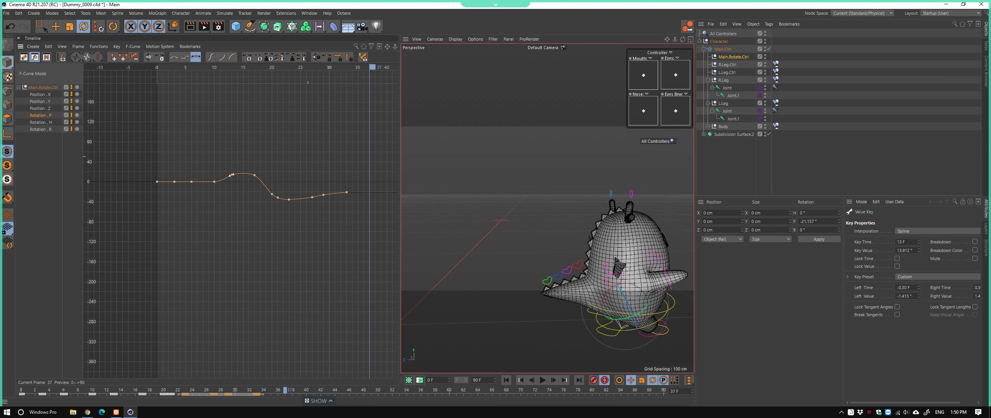
Play and stop the animation, then widen the 3D view and orbit the dragon
key("F8")
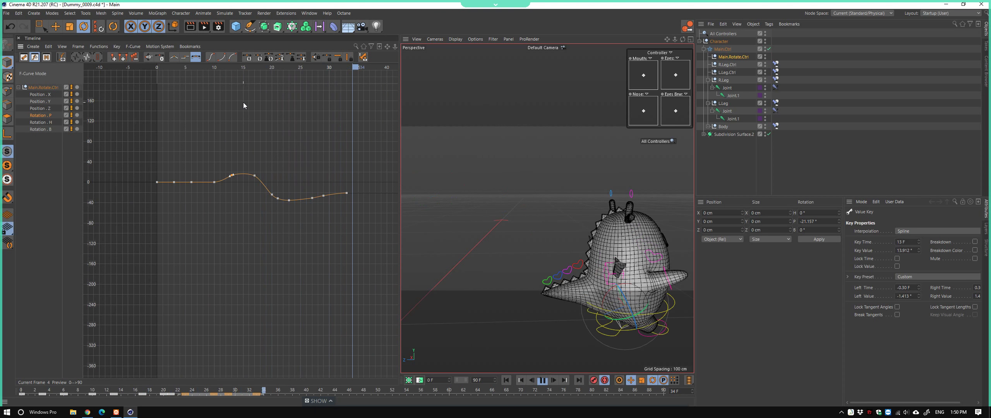
key("F8")
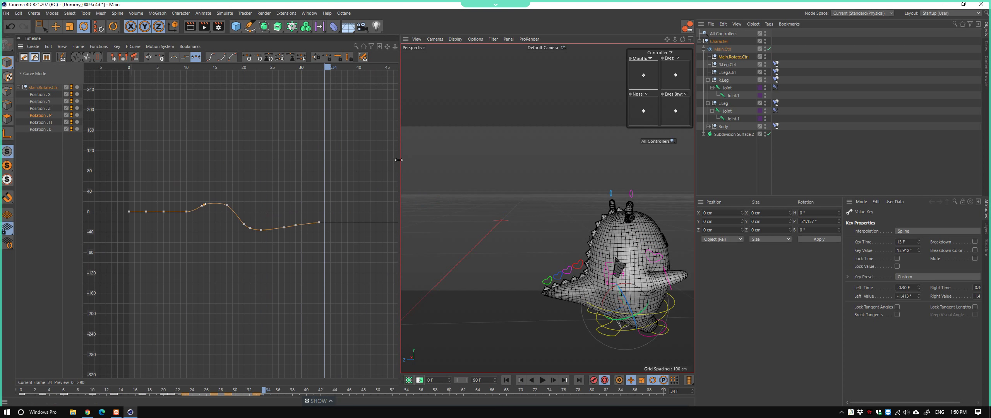
left_click_drag(398, 160, 341, 160)
left_click_drag(483, 187, 465, 190, "alt")
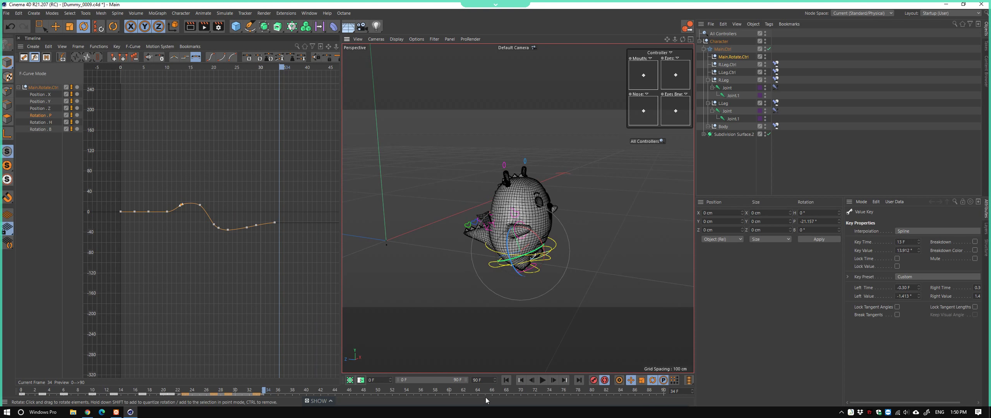
left_click(506, 380)
left_click(542, 380)
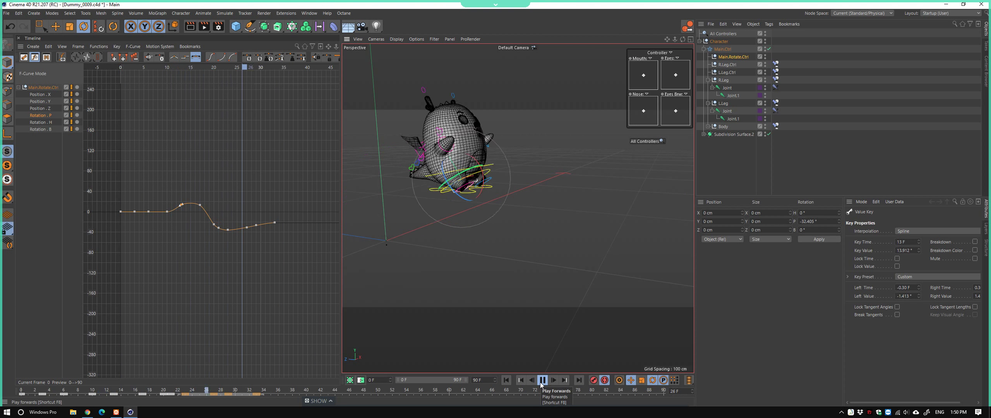
left_click(542, 380)
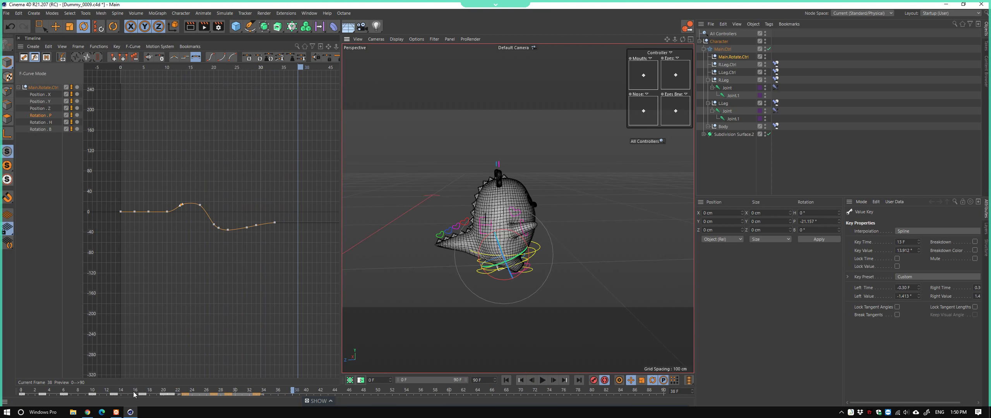
mouse_move(134, 394)
left_mouse_down()
mouse_move(157, 409)
mouse_move(281, 412)
mouse_move(259, 411)
left_mouse_up()
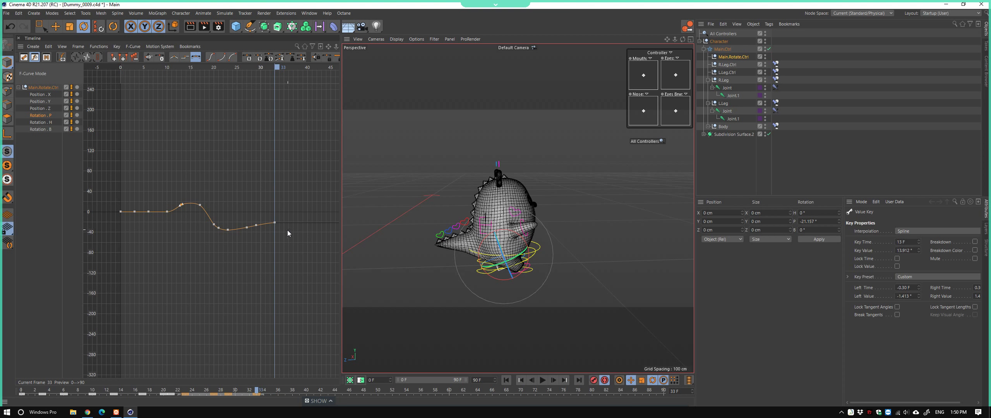
Set the frame-33 key of the body pitch curve to exactly 0°
middle_click_drag(287, 230, 280, 230)
left_click_drag(518, 248, 496, 256, "alt")
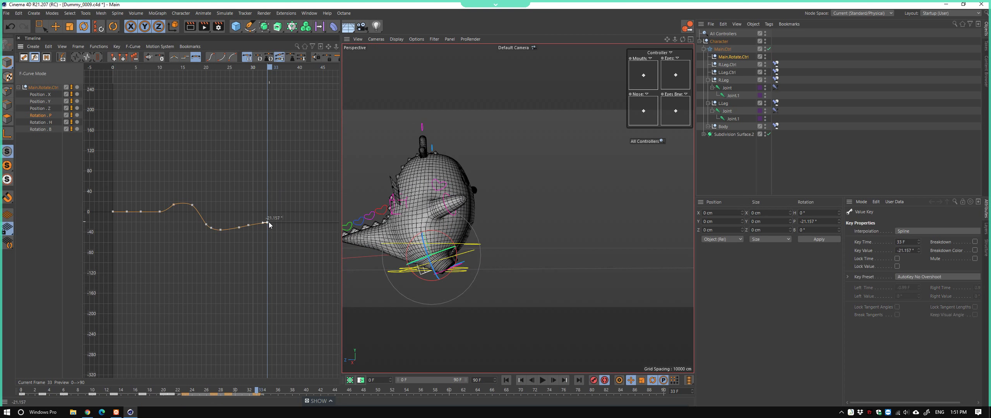
left_click_drag(267, 222, 268, 212)
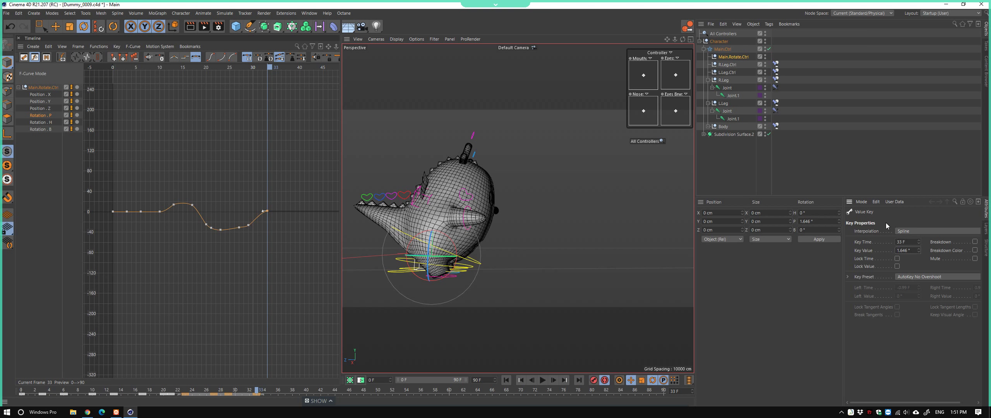
mouse_move(265, 203)
right_mouse_down("alt")
mouse_move(260, 222)
mouse_move(271, 221)
right_mouse_up("alt")
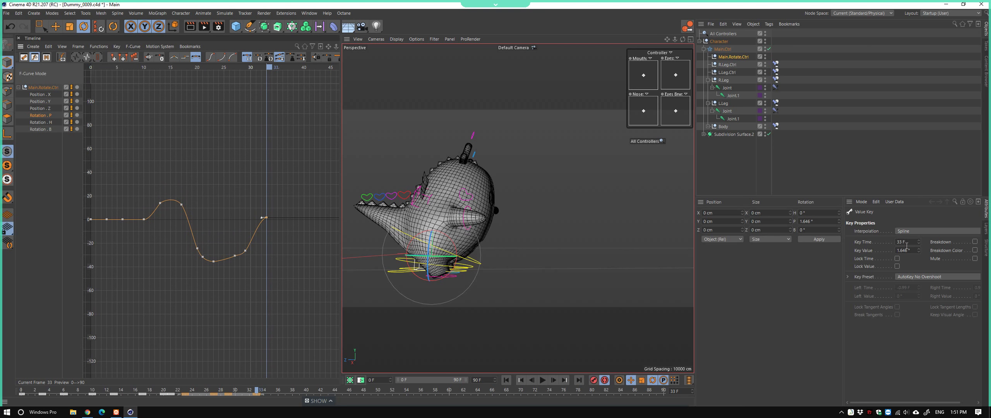
type("0")
key("Return")
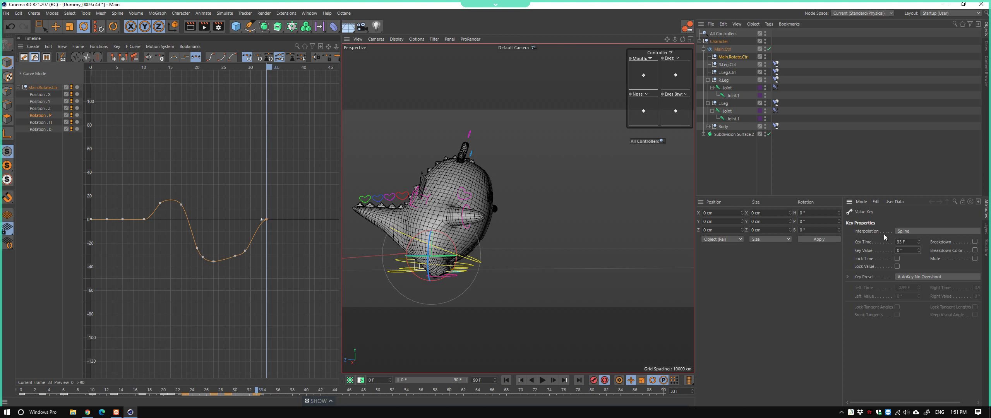
Raise the frame-29 key to about −21.5° to soften the dip, and save the scene
left_click(246, 250)
left_click(245, 245)
scroll(245, 253, "up", 3, "ctrl")
left_click_drag(245, 246, 244, 241)
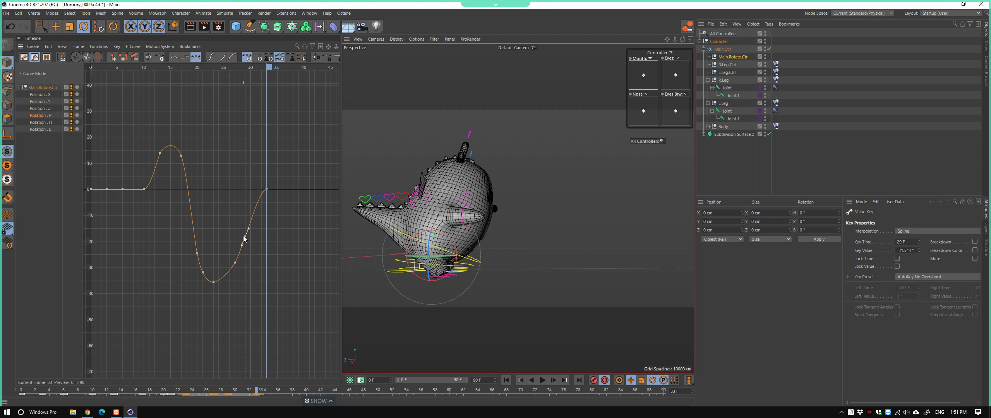
scroll(238, 260, "down", 3)
scroll(271, 251, "down", 3)
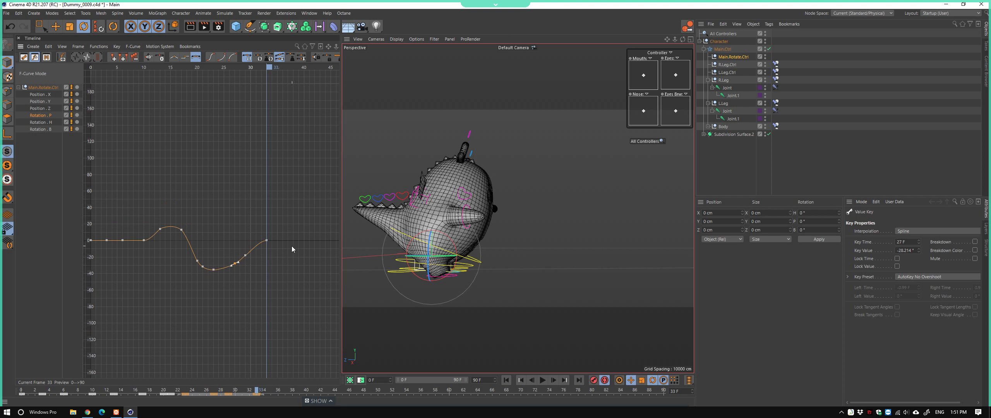
scroll(294, 245, "down", 5)
key("ctrl+s")
left_click_drag(522, 232, 585, 230, "alt")
Replay the walk cycle from the start, stop it, and scrub back to frame 22
left_click(573, 234)
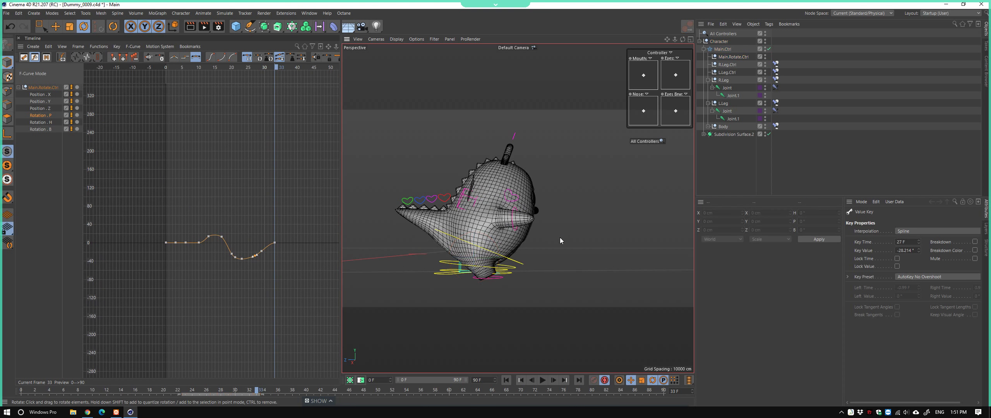
scroll(557, 244, "down", 5)
left_click_drag(552, 253, 531, 250, "alt")
left_click(520, 380)
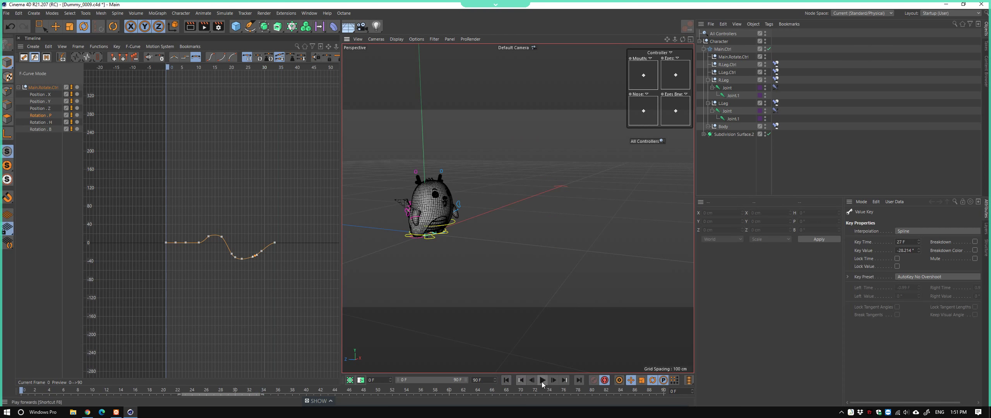
left_click(542, 379)
left_click_drag(542, 271, 469, 275, "alt")
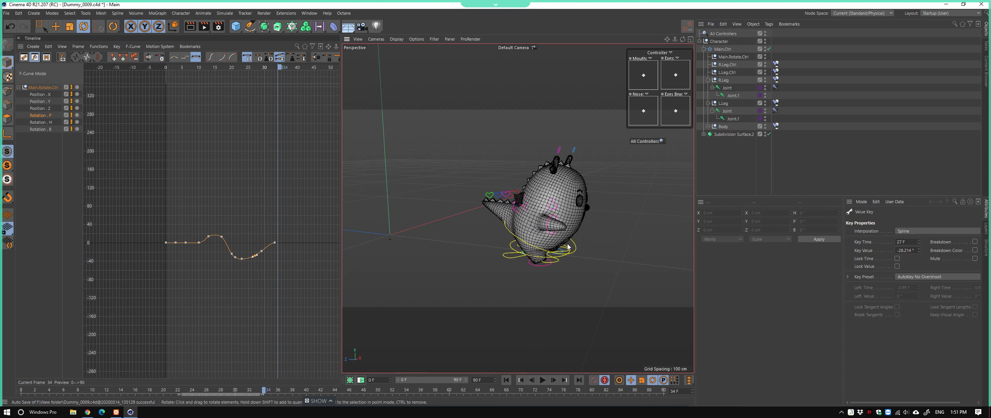
left_click_drag(205, 387, 177, 389)
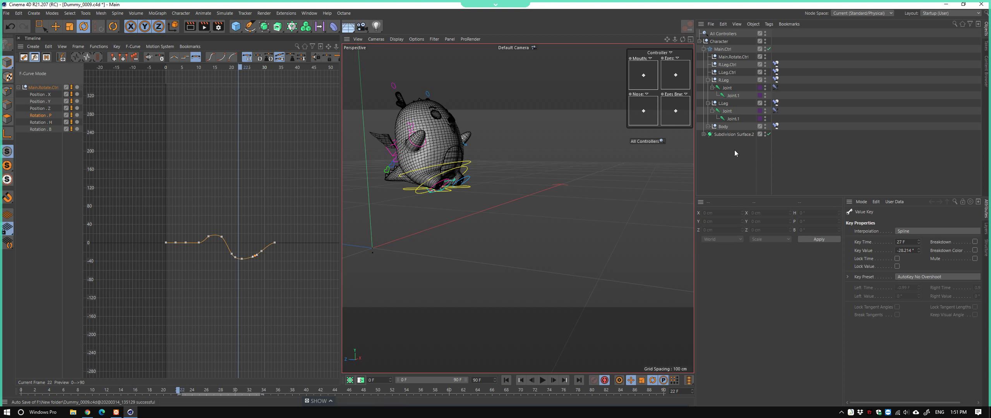
Select all of the dragon's controllers and check the pose at frame 21
left_click(645, 141)
left_click_drag(449, 212, 478, 232, "alt")
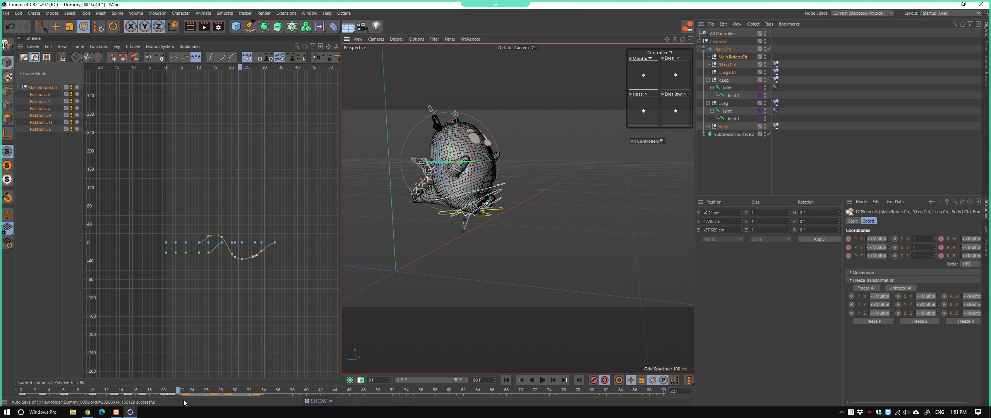
left_click_drag(172, 392, 158, 406)
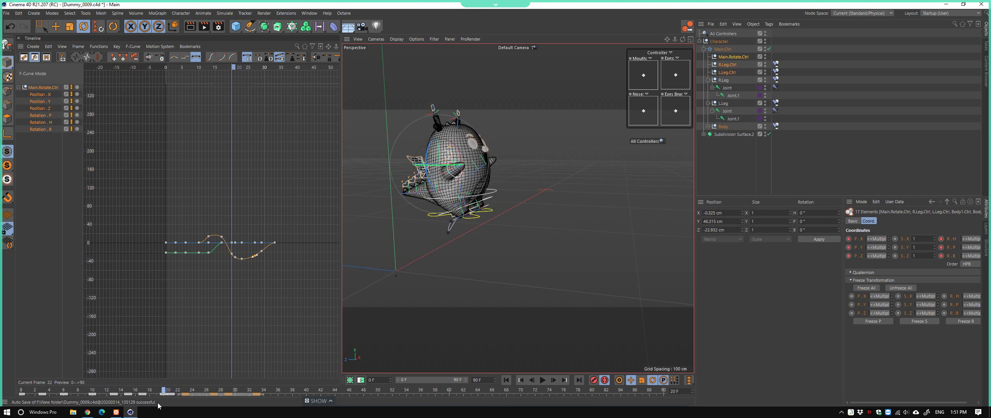
Switch the timeline to the Dope Sheet layout from the Bookmarks menu
left_click(189, 46)
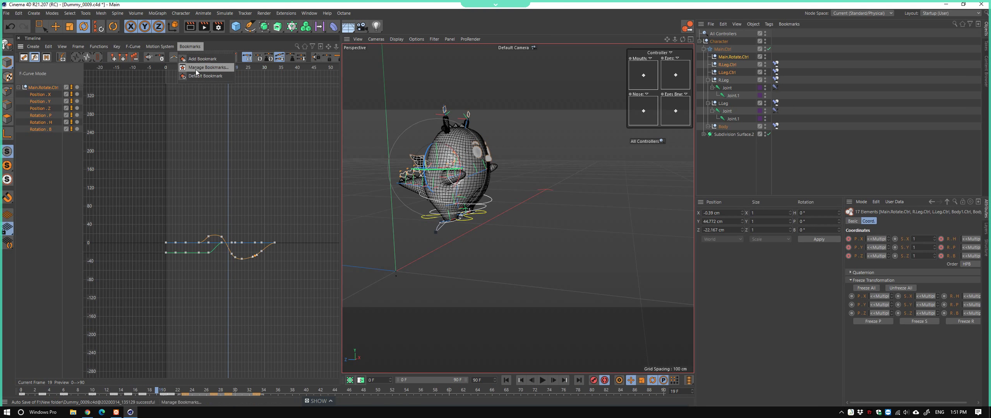
left_click(196, 75)
scroll(447, 217, "up", 5)
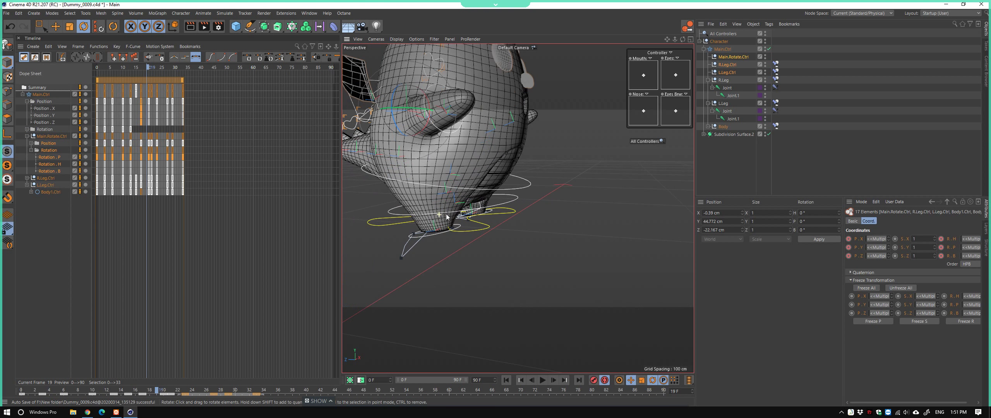
Select R.Leg.Ctrl with the Move tool and inspect the foot at frame 22
left_click(434, 236)
scroll(433, 235, "up", 2)
key("e")
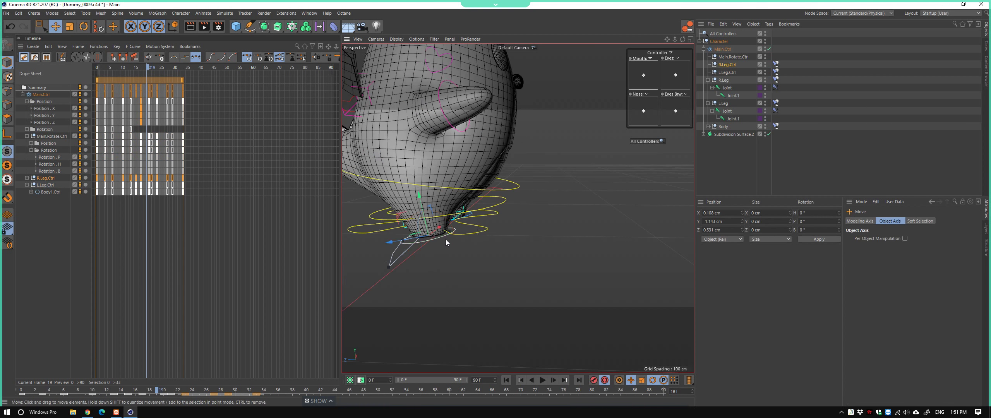
scroll(431, 243, "up", 3)
left_click_drag(166, 393, 173, 397)
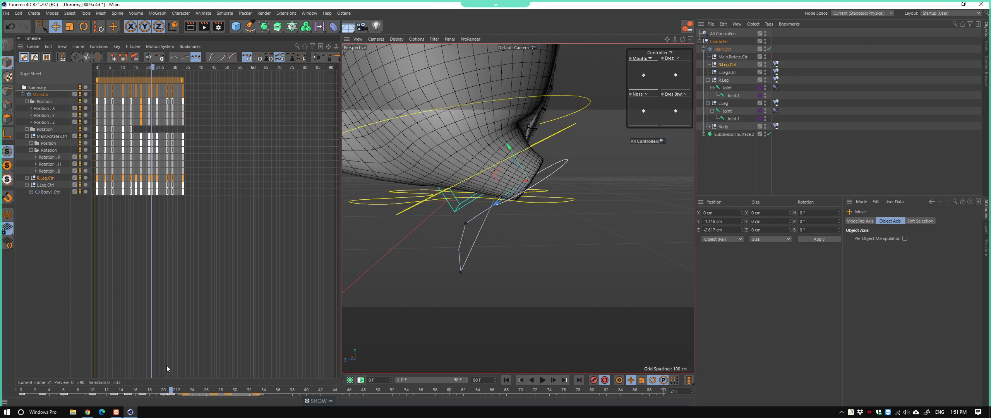
scroll(153, 211, "up", 2)
scroll(154, 205, "up", 2)
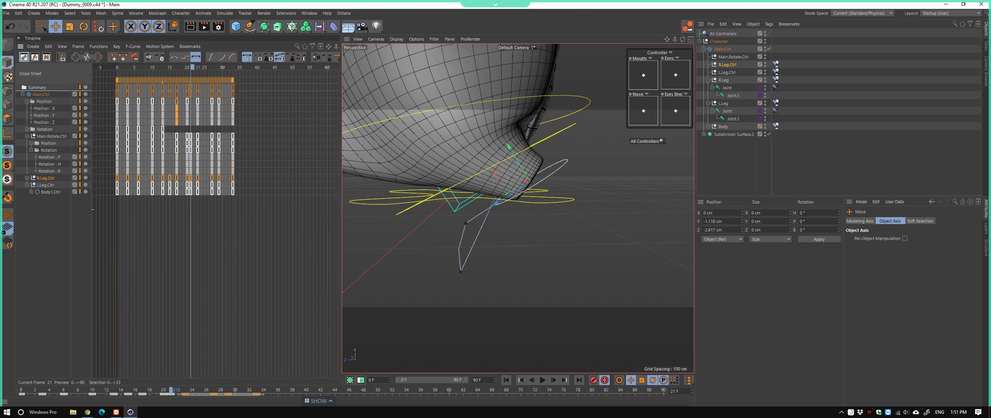
scroll(155, 198, "up", 1)
scroll(154, 195, "up", 2)
scroll(203, 204, "right", 5)
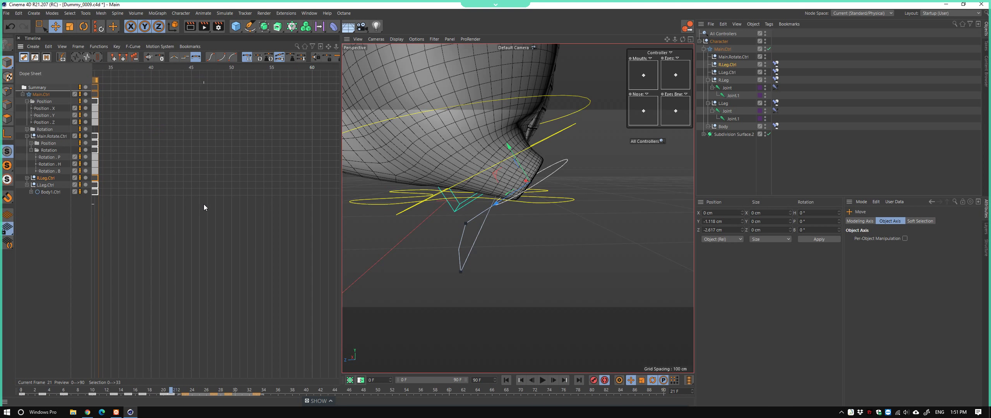
scroll(156, 203, "left", 5)
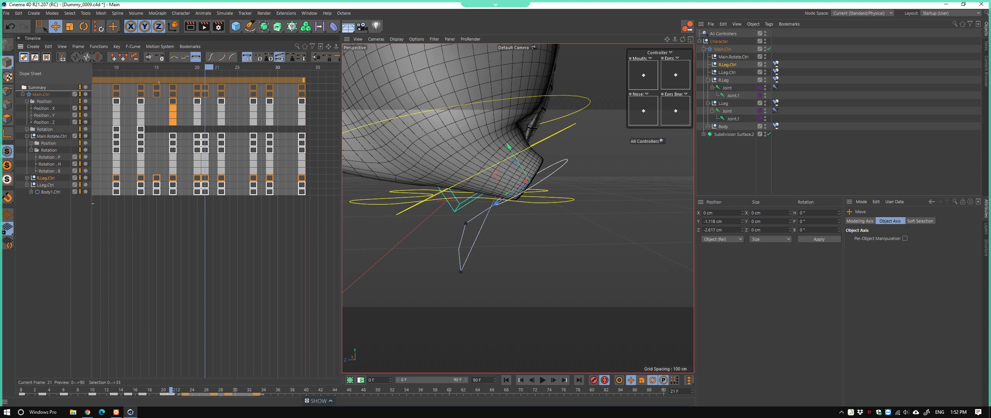
Delete the L.Leg.Ctrl keys at frames 20–21, then go to frame 20
left_click(48, 185)
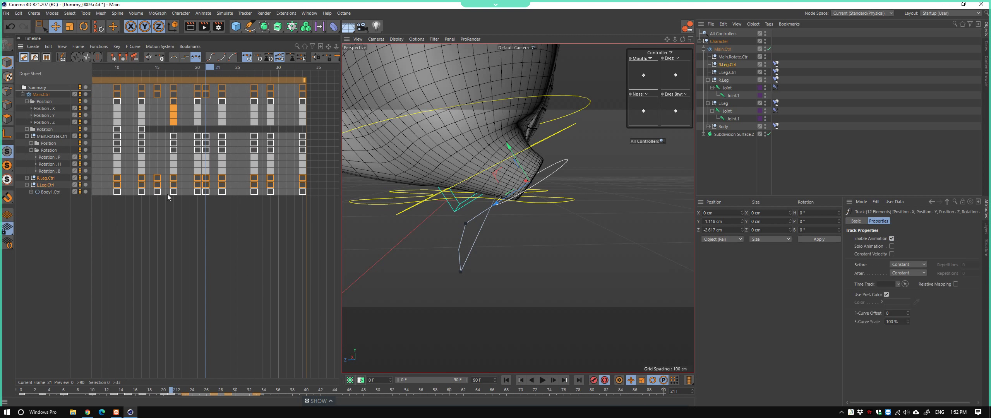
left_click_drag(207, 185, 208, 185)
key("Delete")
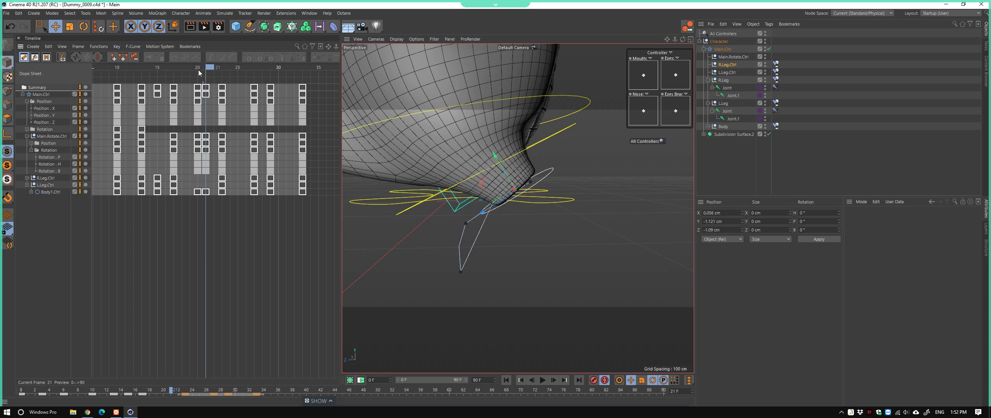
mouse_move(198, 70)
left_mouse_down()
mouse_move(175, 74)
mouse_move(223, 84)
left_mouse_up()
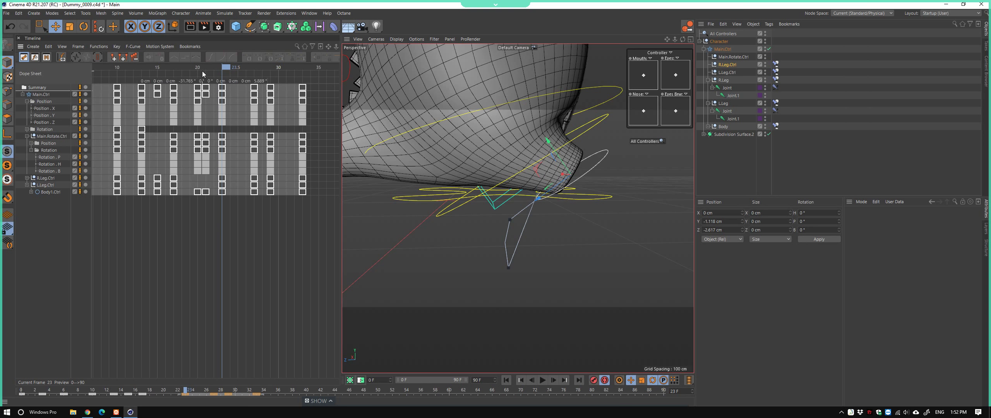
left_click(200, 75)
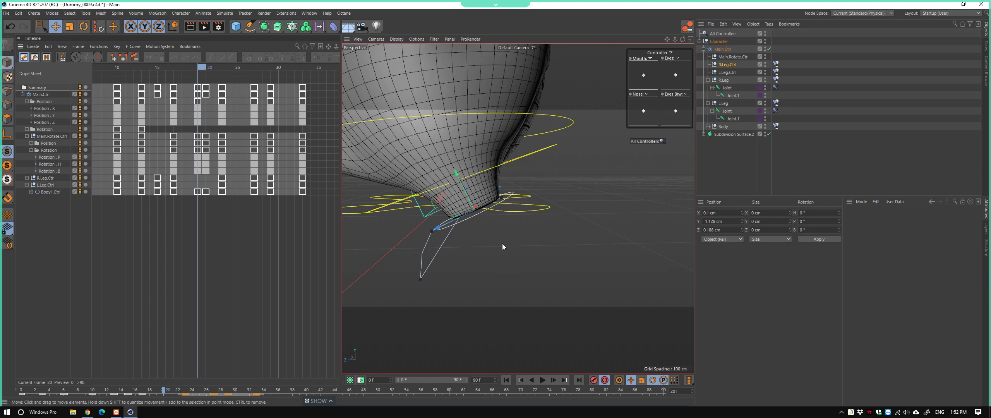
Select R.Leg.Ctrl and scrub to frame 21 to compare the leg pose
scroll(546, 233, "down", 5)
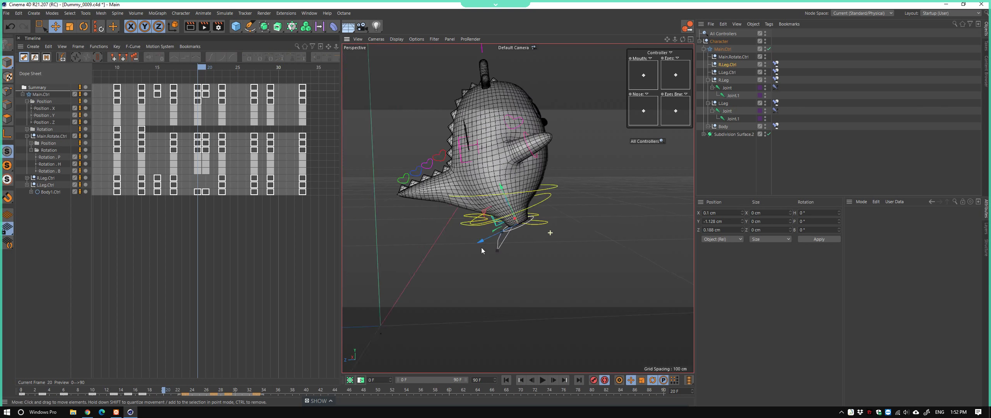
scroll(503, 244, "down", 3)
left_click_drag(550, 243, 591, 235, "alt")
left_click(549, 219)
scroll(430, 226, "up", 4)
left_click_drag(488, 266, 470, 263, "alt")
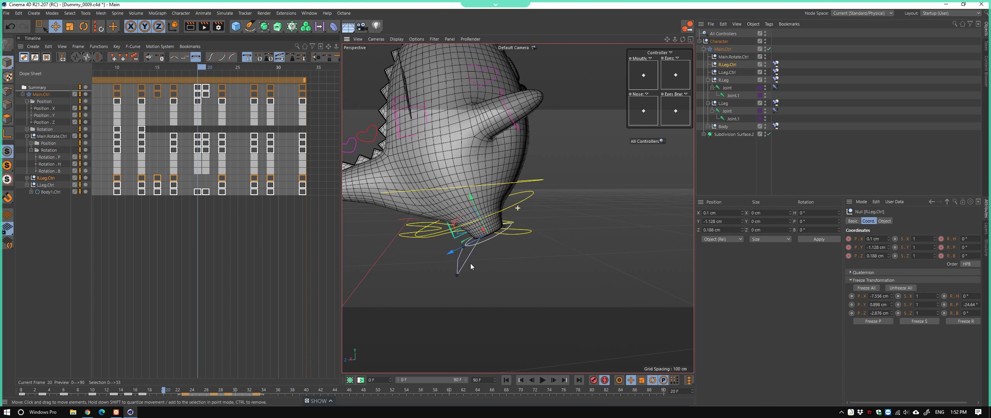
mouse_move(162, 391)
left_mouse_down()
mouse_move(150, 391)
mouse_move(162, 391)
mouse_move(155, 401)
left_mouse_up()
left_click_drag(178, 403, 164, 411)
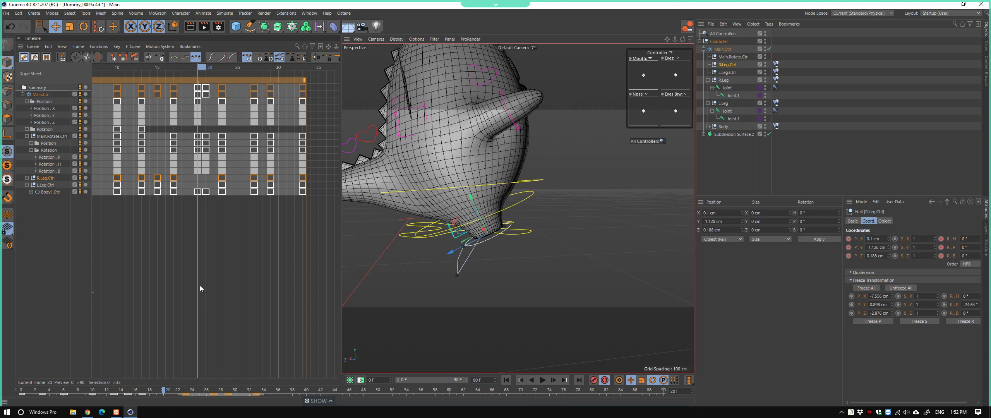
Lower both leg controllers along Y to about −2.25 cm, then nudge slightly back up
left_click(46, 184, "ctrl")
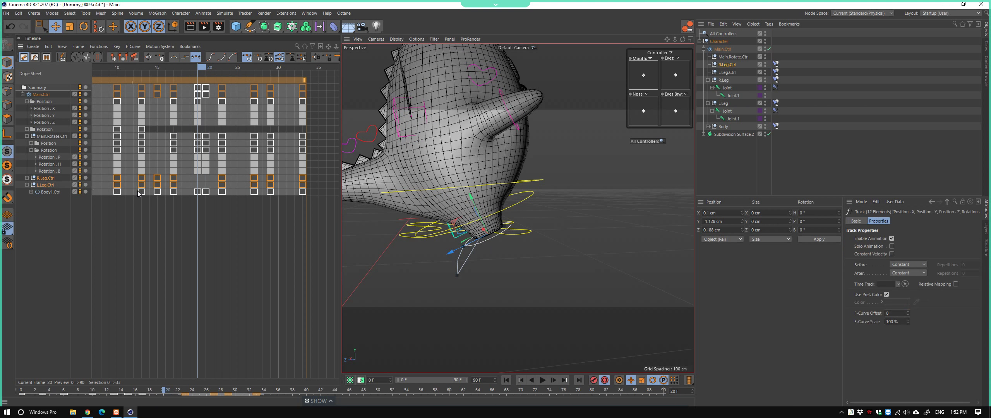
mouse_move(471, 198)
left_mouse_down()
mouse_move(511, 266)
mouse_move(487, 233)
mouse_move(392, 223)
mouse_move(483, 239)
left_mouse_up()
key("b")
key("e")
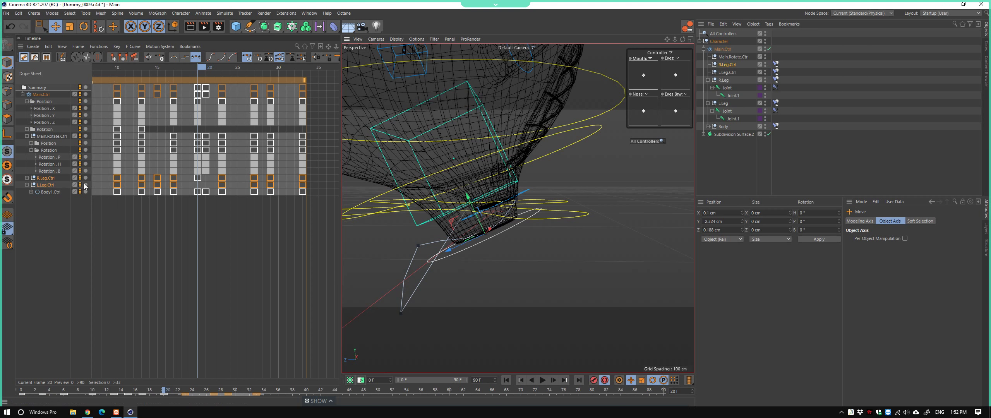
left_click(174, 94)
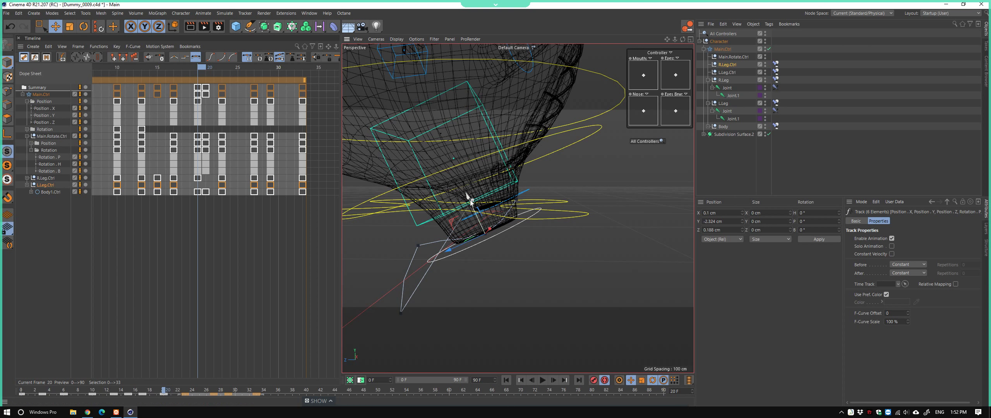
left_click_drag(471, 203, 469, 196)
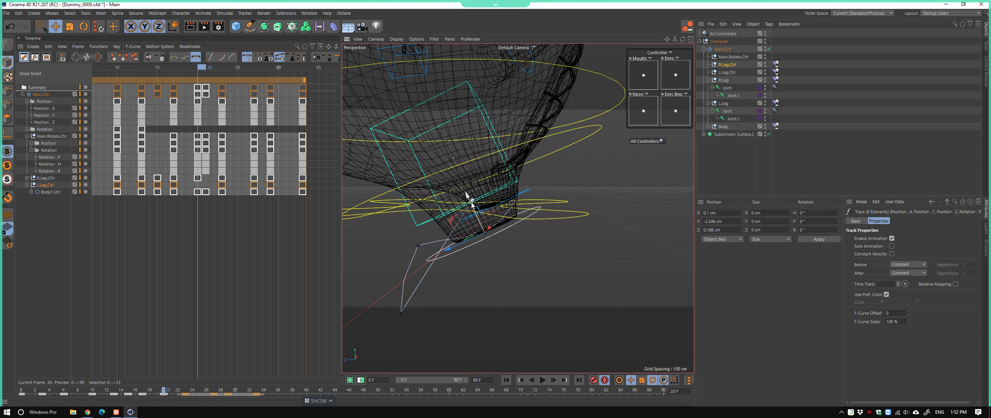
Select L.Leg.Ctrl, now near Y −1.81 cm, and return to frame 0
scroll(410, 257, "up", 5)
mouse_move(410, 257)
left_mouse_down("alt")
mouse_move(452, 240)
mouse_move(580, 254)
mouse_move(668, 224)
mouse_move(435, 199)
mouse_move(449, 205)
left_mouse_up("alt")
left_click(574, 235)
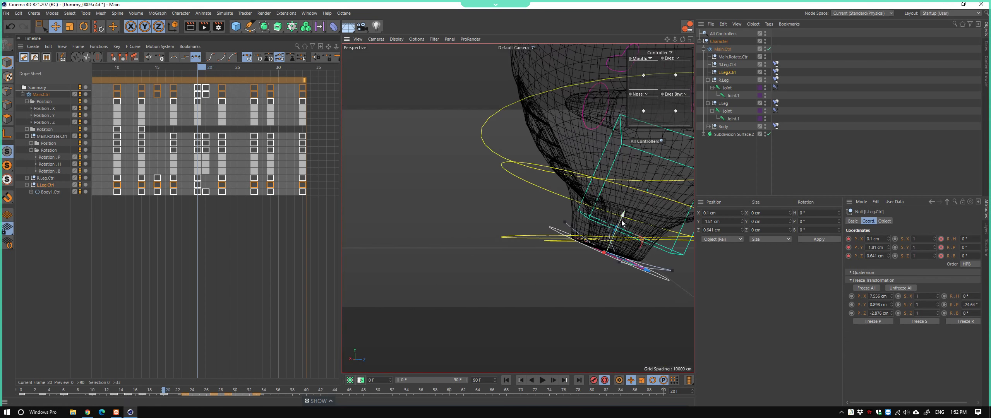
left_click(506, 380)
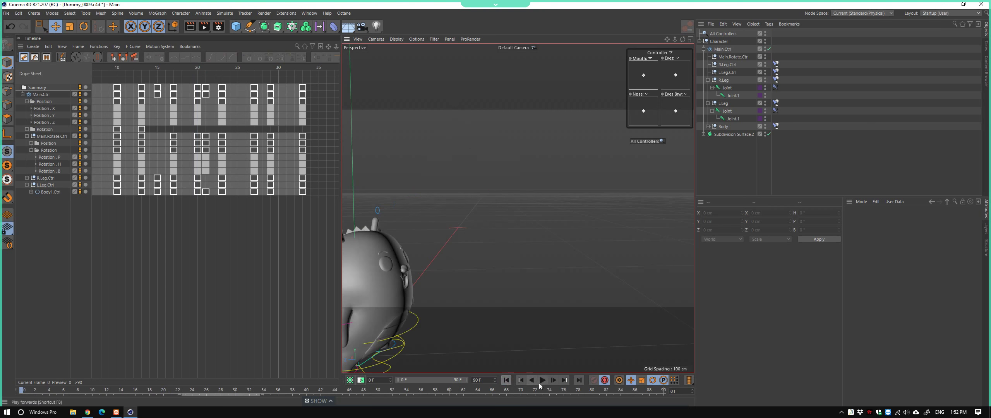
Play and stop the walk cycle, scrub back, and select the frame-20 leg keys
left_click(542, 380)
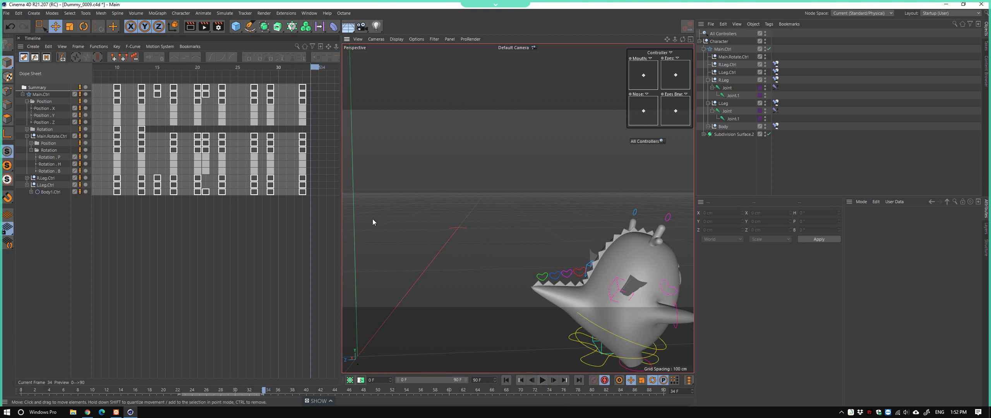
left_click(542, 381)
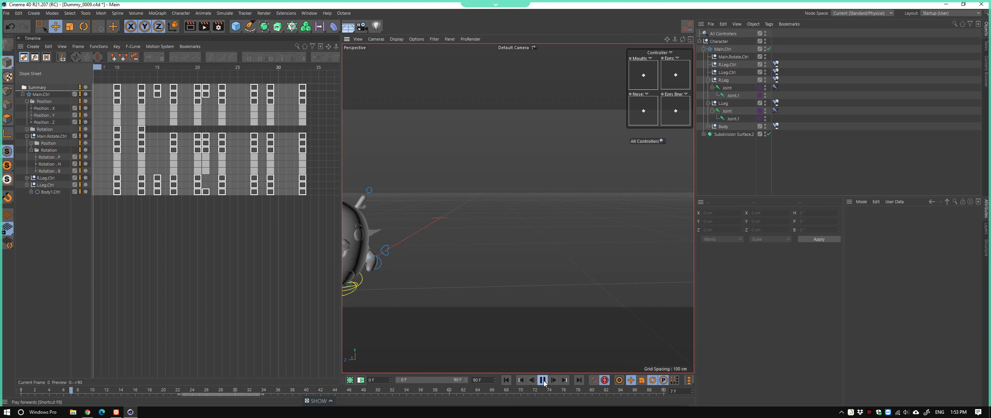
left_click(543, 380)
mouse_move(208, 391)
left_mouse_down()
mouse_move(128, 393)
mouse_move(206, 397)
mouse_move(152, 398)
mouse_move(164, 399)
left_mouse_up()
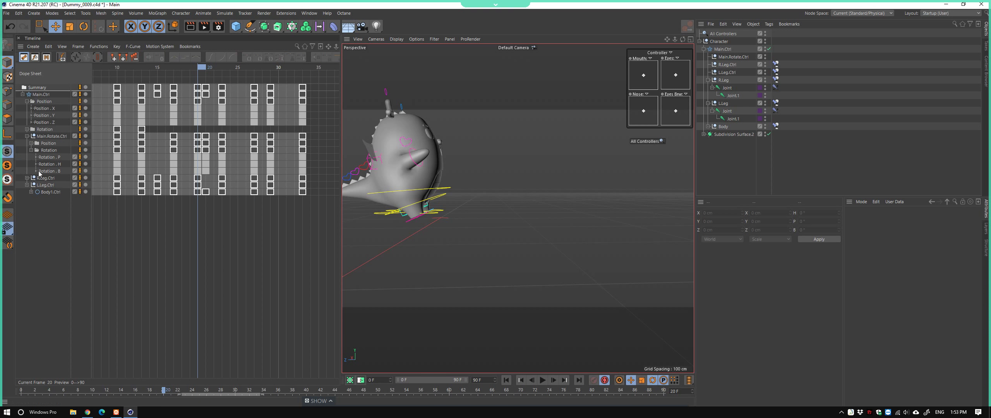
left_click_drag(93, 181, 209, 193)
Move the selected leg keys from frame 20 to frame 21 in the Dope Sheet
left_click(207, 185)
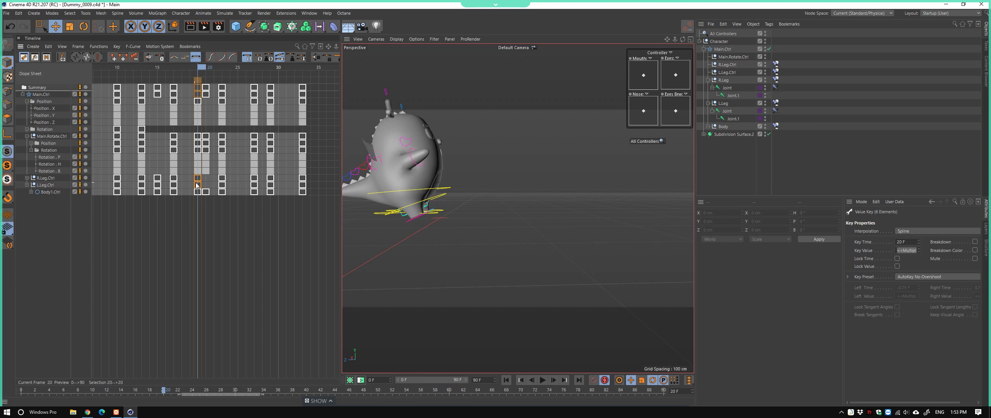
left_click_drag(197, 185, 206, 185)
mouse_move(192, 72)
left_mouse_down()
mouse_move(174, 71)
mouse_move(236, 78)
mouse_move(149, 74)
left_mouse_up()
Play the walk to check the new timing, then scrub from frame 20 to 23
left_click(543, 380)
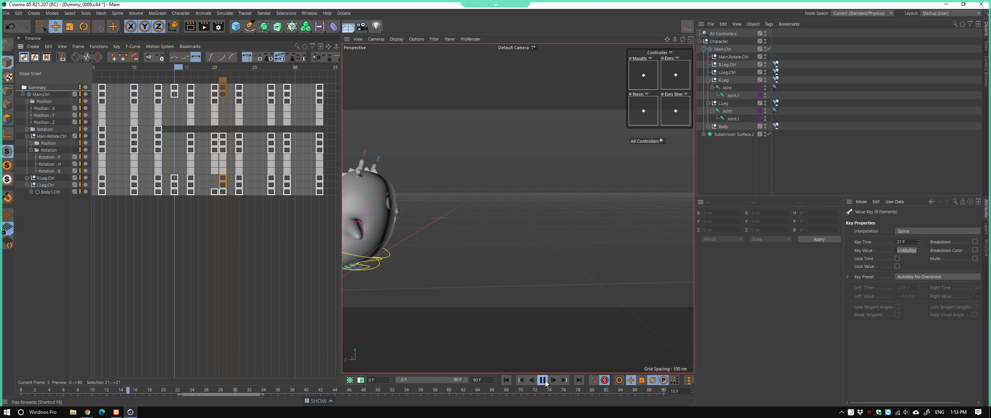
left_click(542, 380)
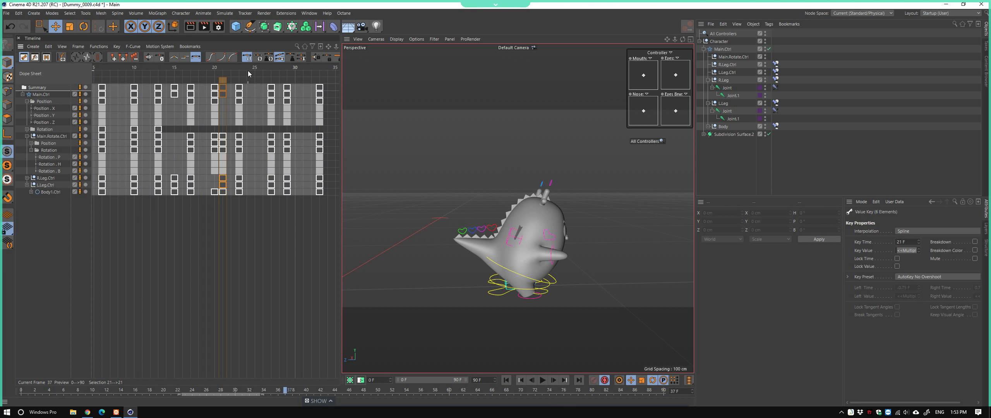
left_click(221, 76)
mouse_move(222, 76)
left_mouse_down()
mouse_move(262, 70)
mouse_move(303, 80)
mouse_move(214, 81)
mouse_move(182, 70)
mouse_move(190, 69)
left_mouse_up()
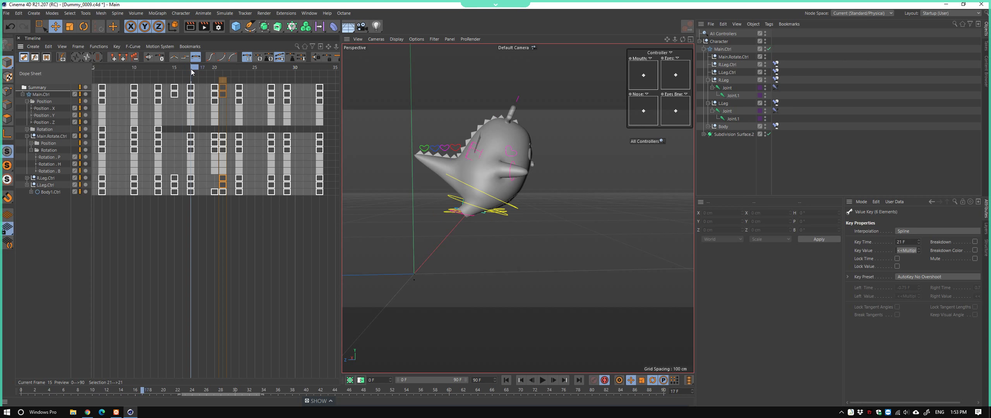
Select both R.Leg.Ctrl and L.Leg.Ctrl and orbit around the legs
scroll(432, 234, "up", 2)
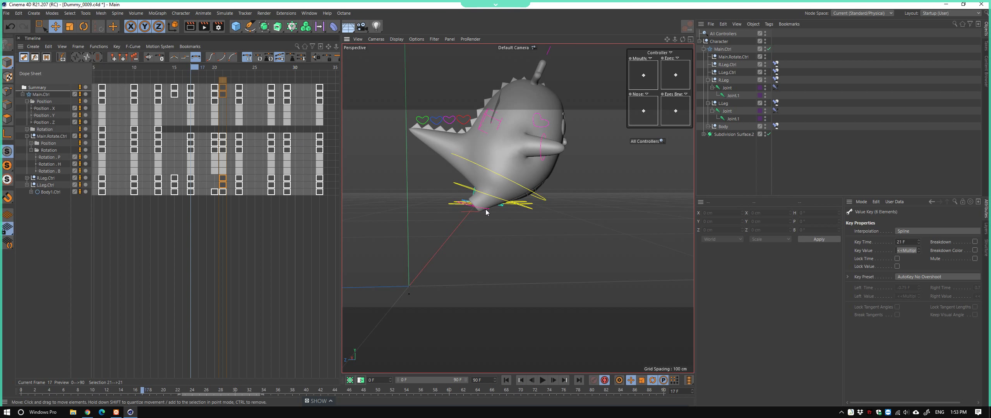
scroll(479, 212, "up", 2)
scroll(494, 242, "up", 2)
left_click(454, 225)
scroll(422, 189, "up", 1)
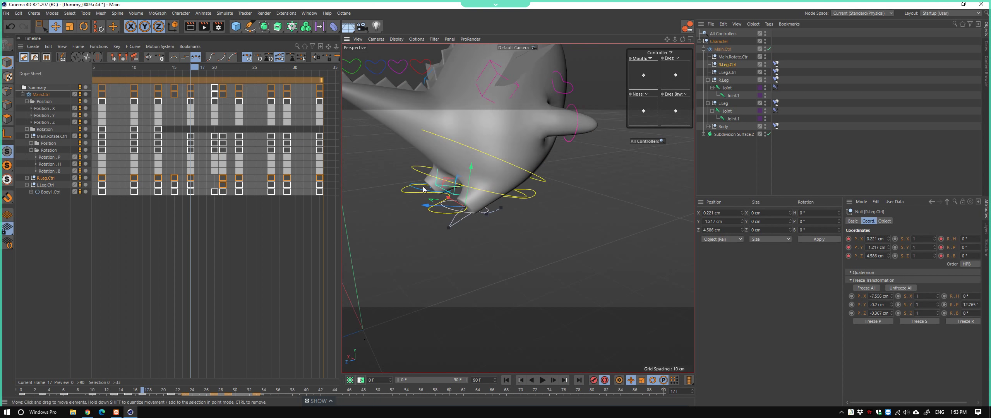
left_click(423, 189, "shift")
scroll(423, 191, "down", 3)
mouse_move(424, 192)
left_mouse_down("alt")
mouse_move(426, 202)
mouse_move(585, 241)
mouse_move(467, 225)
mouse_move(373, 342)
left_mouse_up("alt")
Play from frame 9, then deselect and play the walk cycle from the first frame
left_click_drag(144, 392, 85, 391)
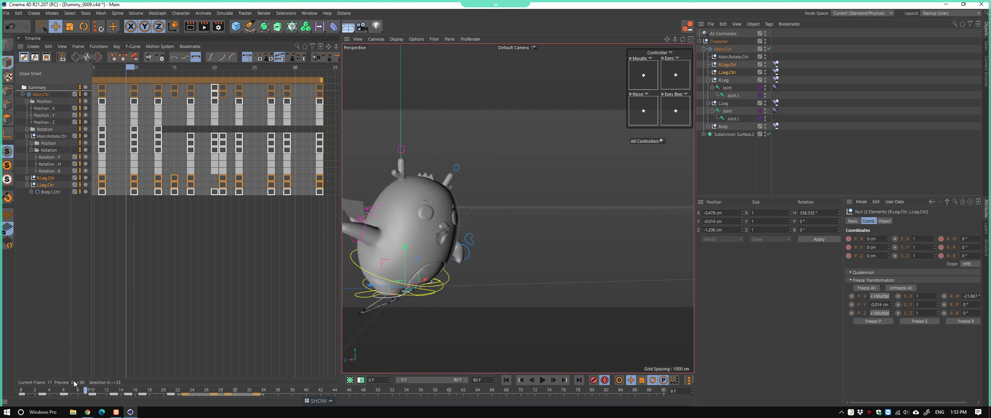
key("F8")
key("F8")
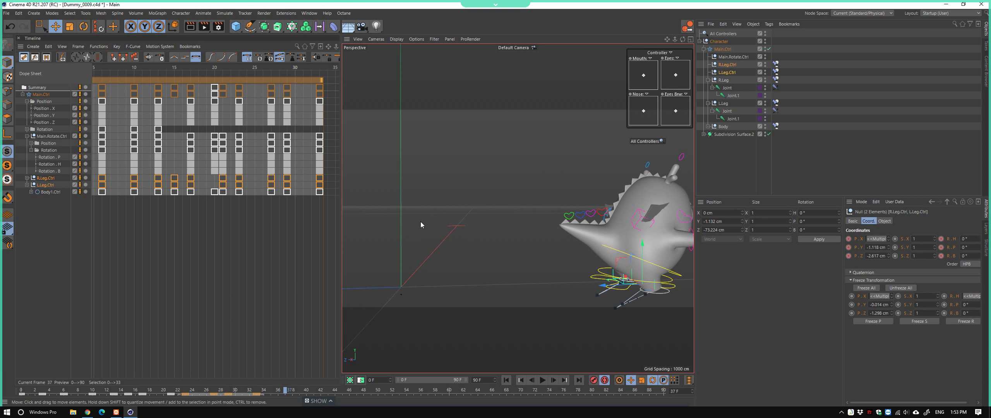
mouse_move(421, 221)
left_mouse_down("alt")
mouse_move(517, 220)
mouse_move(471, 206)
mouse_move(469, 246)
mouse_move(544, 274)
left_mouse_up("alt")
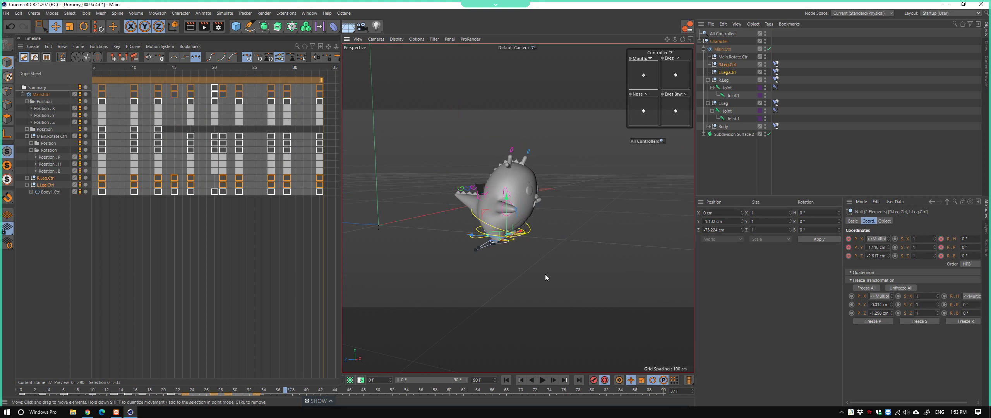
key("shift+f")
left_click(515, 281)
key("F8")
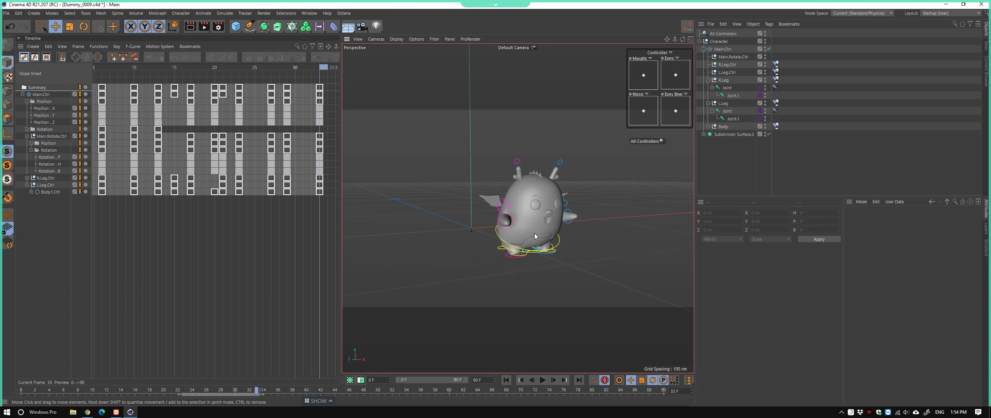
Stop playback, check Main.Ctrl at frame 15, then select Body2.Ctrl and review its pose
key("F8")
left_click_drag(491, 254, 444, 265, "alt")
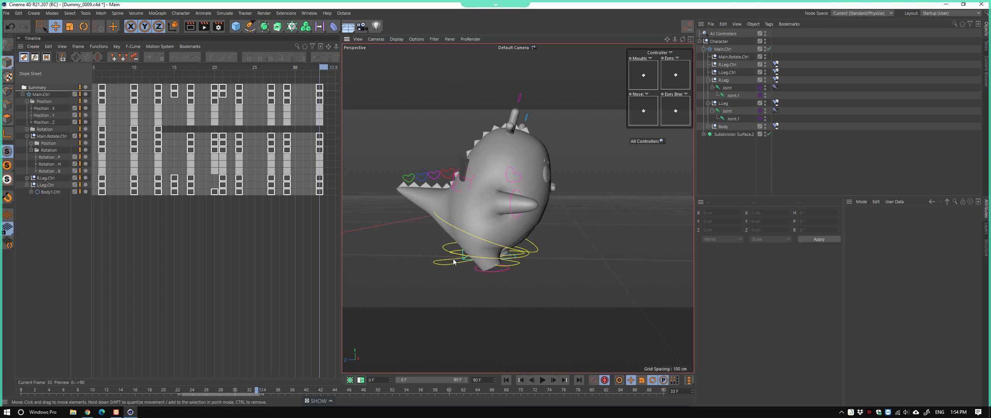
left_click(444, 266)
middle_click_drag(364, 201, 396, 205, "alt")
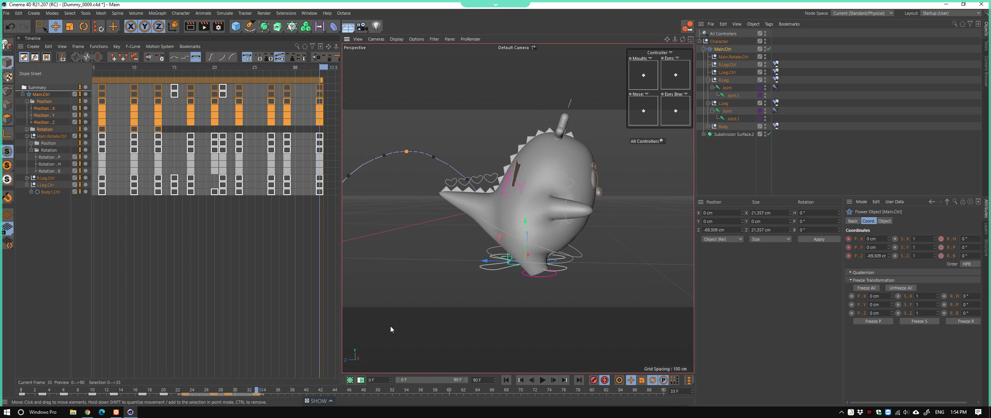
left_click_drag(196, 391, 141, 391)
scroll(503, 194, "down", 3)
left_click(480, 263)
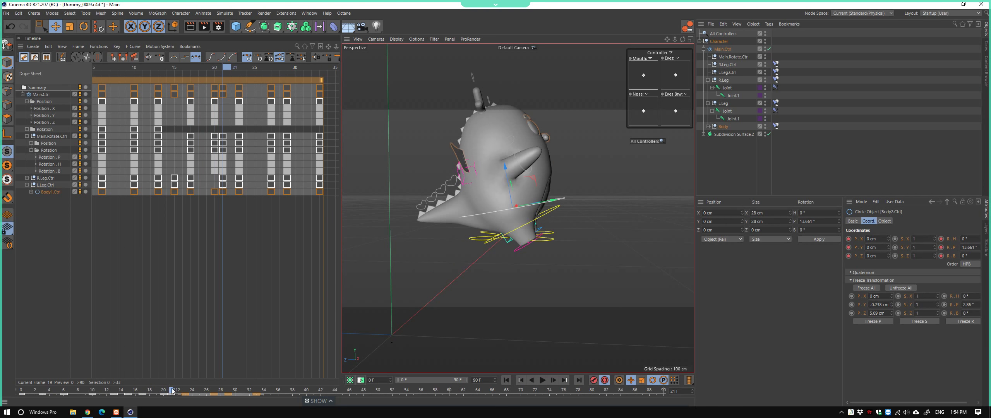
mouse_move(141, 391)
left_mouse_down()
mouse_move(124, 399)
mouse_move(179, 393)
left_mouse_up()
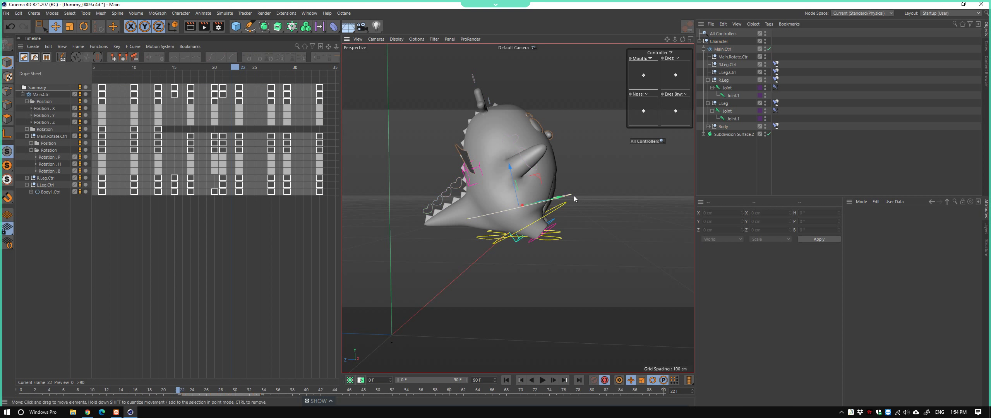
Show only Body2.Ctrl's tracks and tilt the body to about 27.6° pitch at frame 21
left_click_drag(135, 245, 211, 146)
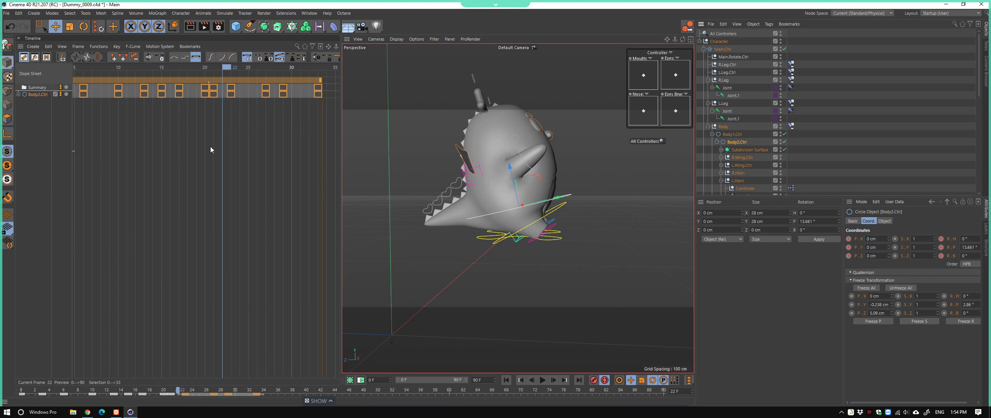
mouse_move(224, 66)
left_mouse_down()
mouse_move(208, 69)
mouse_move(221, 73)
mouse_move(214, 86)
mouse_move(175, 67)
mouse_move(204, 71)
left_mouse_up()
key("r")
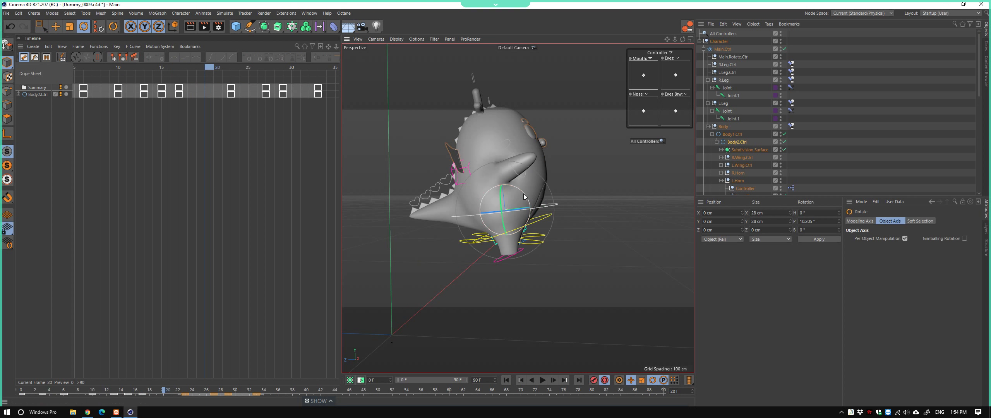
left_click_drag(523, 193, 528, 200)
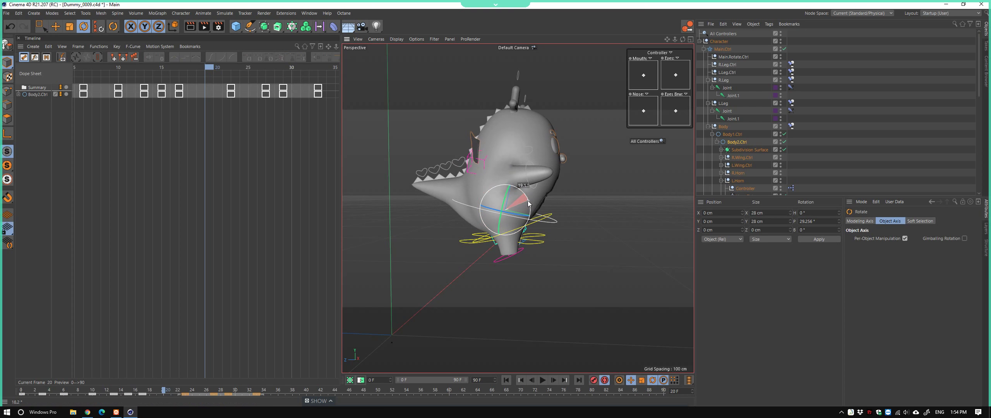
Add Body1.Ctrl's track to the Dope Sheet, tilt it forward about 24°, and play to check
left_click(530, 224)
left_click_drag(262, 207, 207, 115)
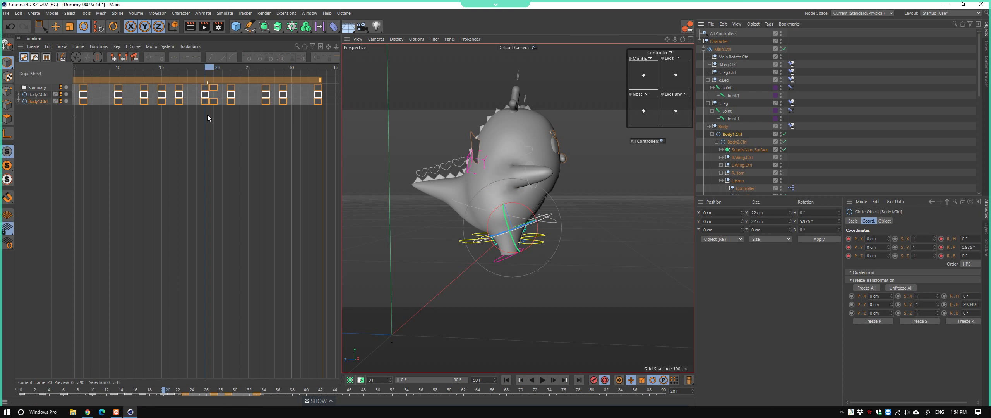
left_click(217, 113)
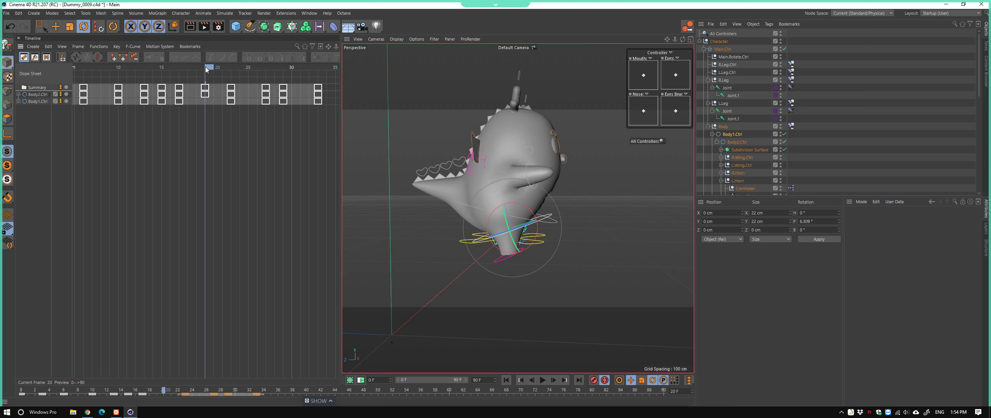
left_click(40, 101)
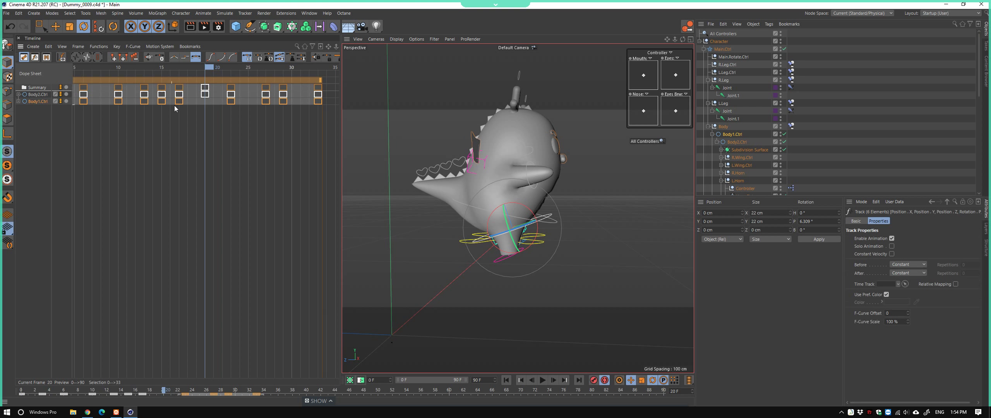
left_click_drag(527, 210, 527, 215)
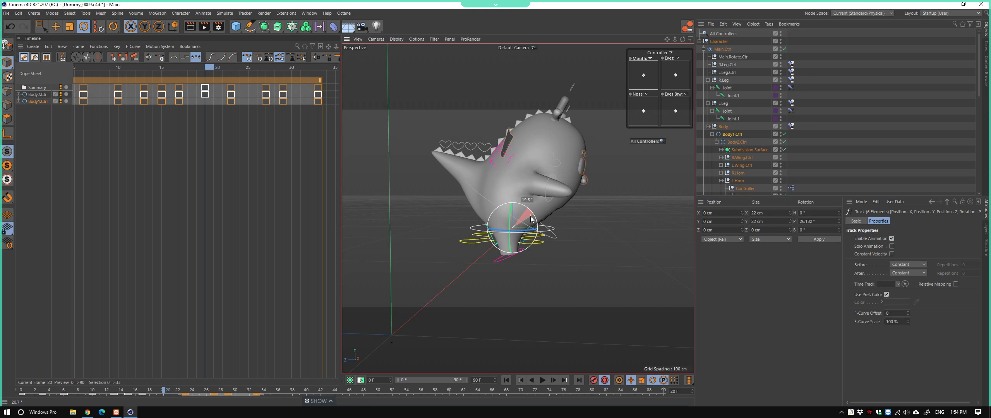
key("F8")
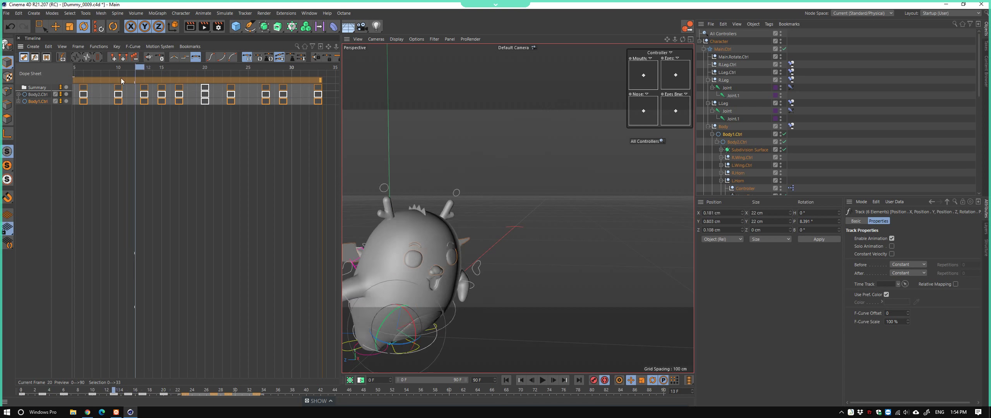
mouse_move(170, 77)
left_mouse_down()
mouse_move(222, 79)
mouse_move(126, 101)
mouse_move(199, 82)
mouse_move(234, 80)
mouse_move(244, 92)
left_mouse_up()
Review the timing, then move the frame-25 key column to frame 23
left_click(231, 87)
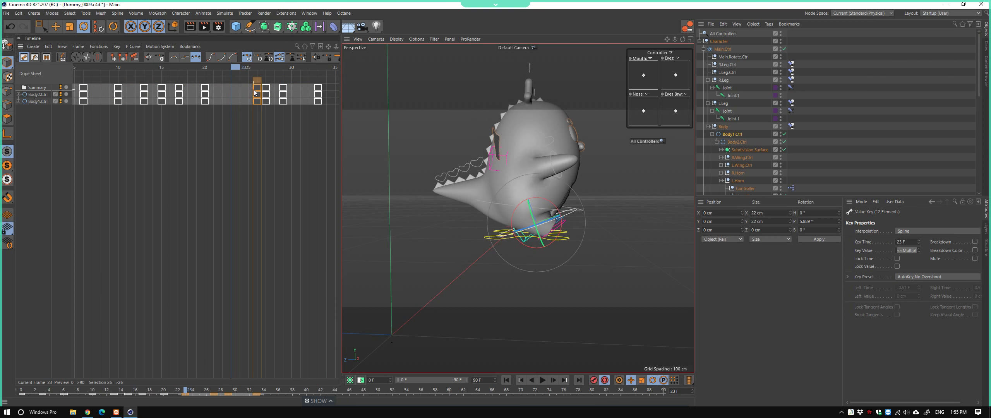
key("F8")
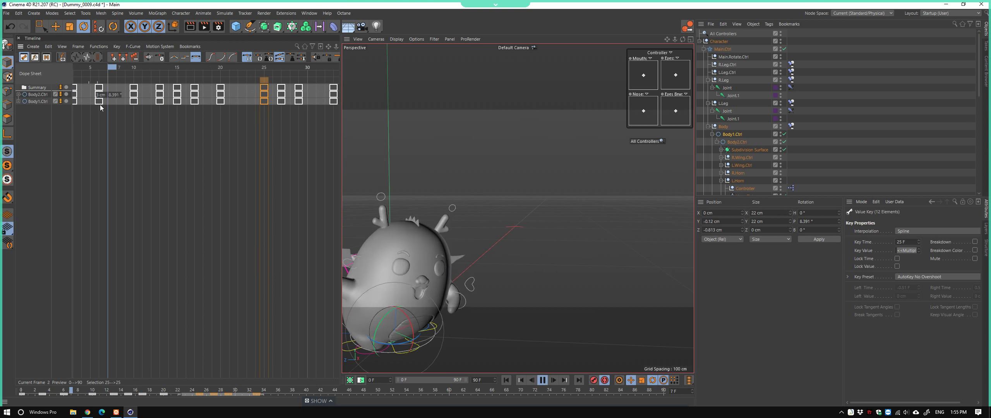
key("F8")
left_click(221, 66)
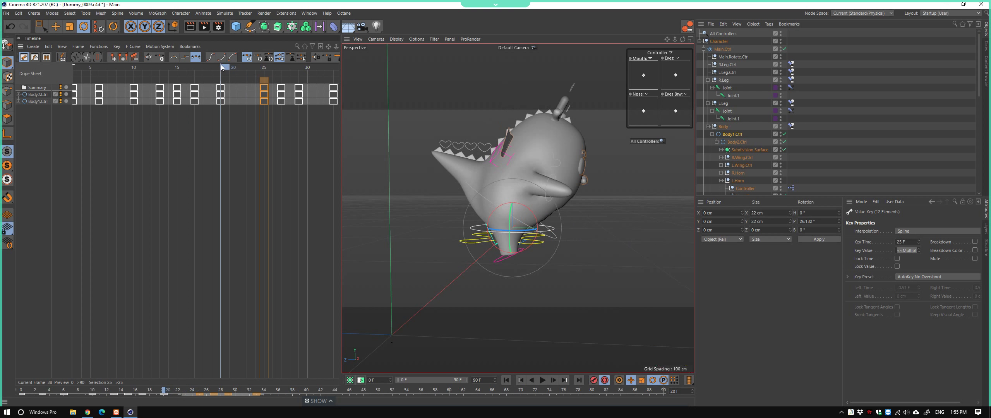
left_click_drag(263, 94, 248, 125)
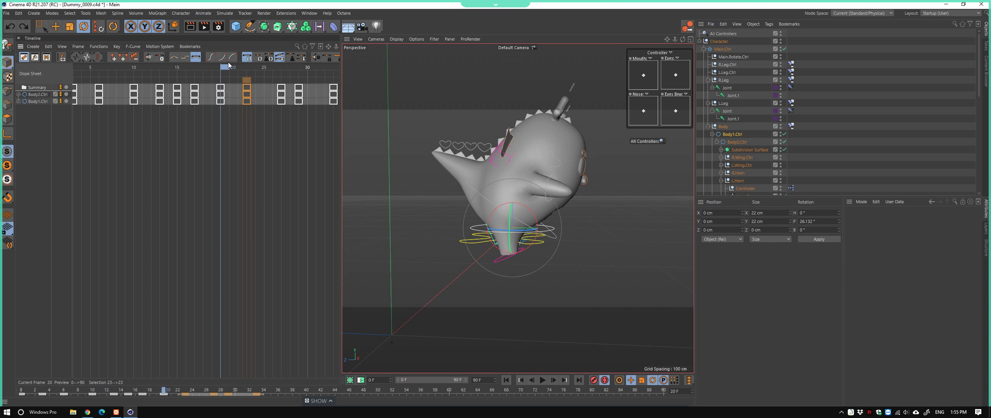
Delete the body keys at frame 20 and replay the walk from the start
key("ctrl+a")
mouse_move(225, 65)
left_mouse_down()
mouse_move(160, 74)
mouse_move(221, 75)
mouse_move(197, 78)
left_mouse_up()
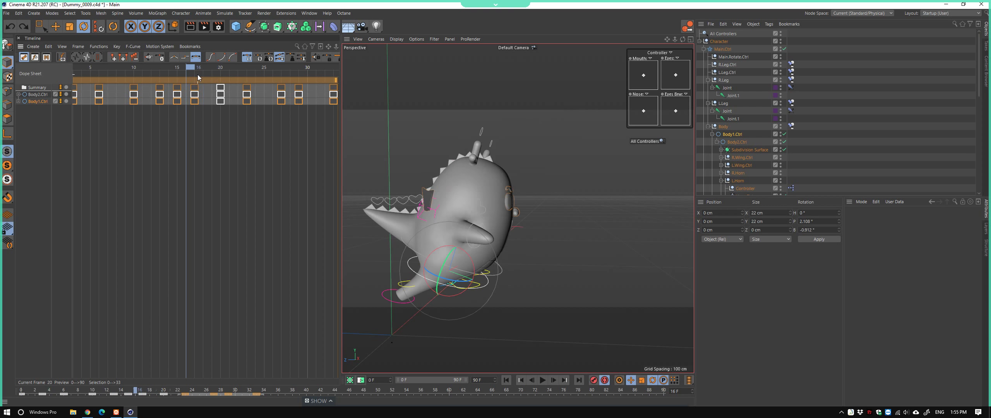
left_click_drag(344, 178, 397, 189, "alt")
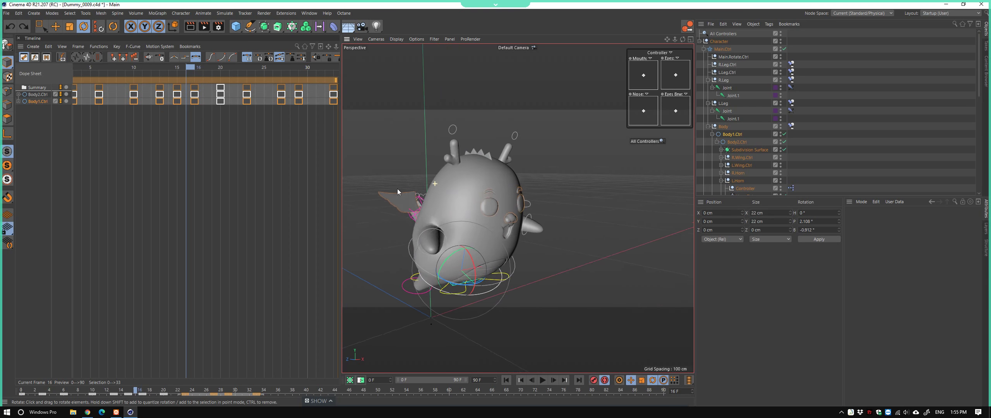
mouse_move(194, 77)
left_mouse_down()
mouse_move(228, 71)
mouse_move(157, 80)
mouse_move(216, 77)
left_mouse_up()
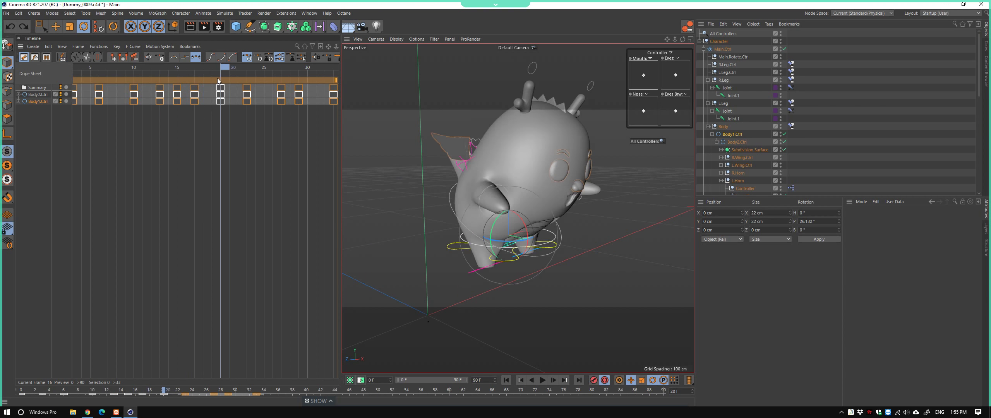
key("Delete")
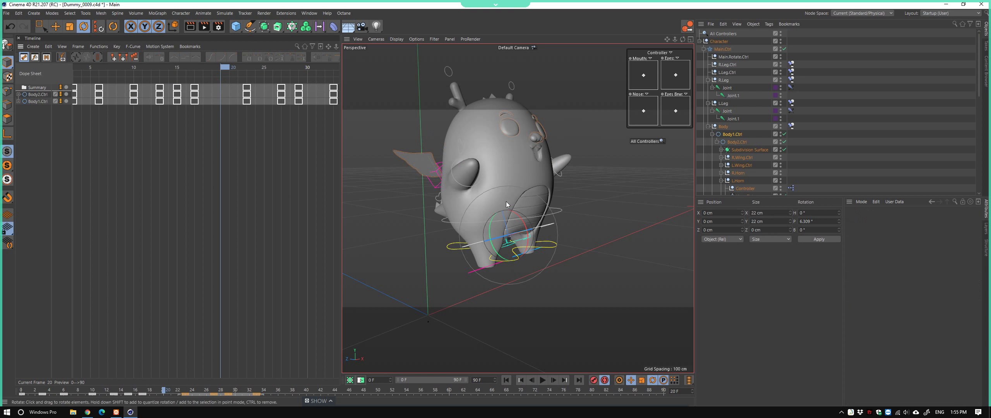
mouse_move(506, 201)
left_mouse_down("alt")
mouse_move(419, 181)
mouse_move(482, 184)
left_mouse_up("alt")
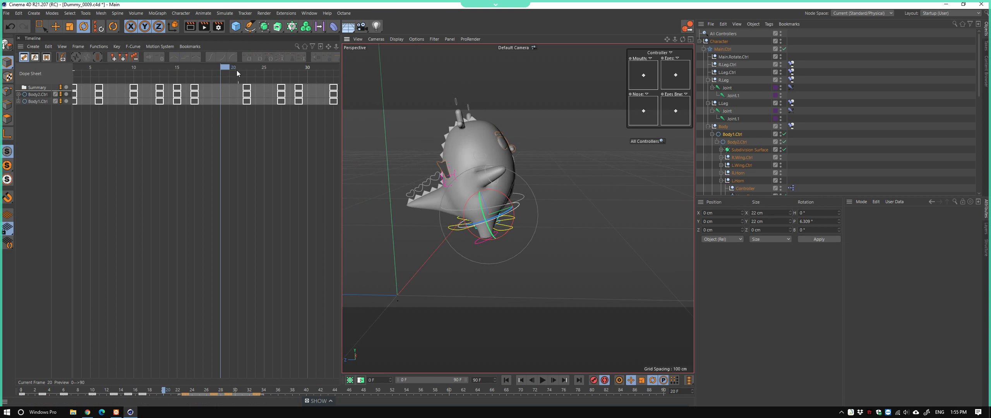
left_click_drag(237, 69, 41, 76)
key("F8")
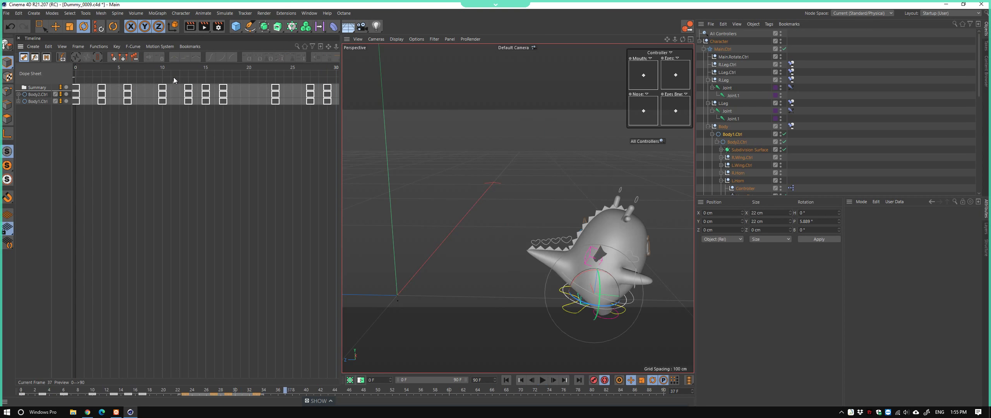
Go to frame 23 and orbit to a front view of the whole dragon
left_click_drag(173, 78, 97, 72)
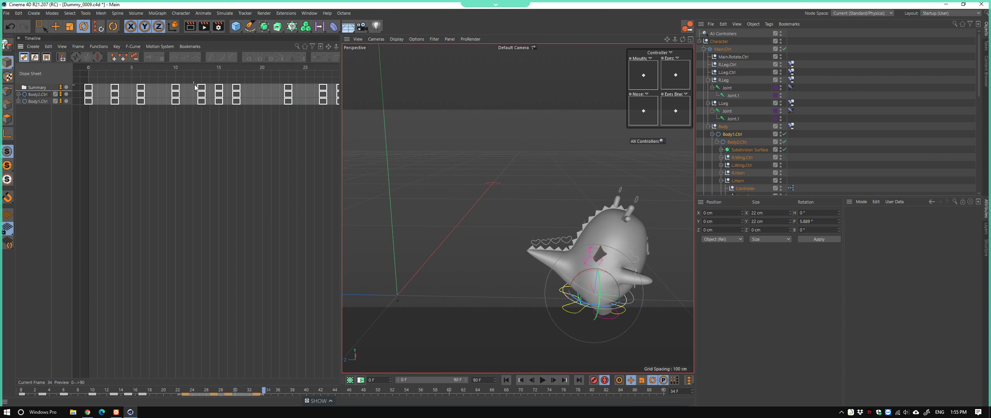
left_click_drag(503, 193, 424, 170, "alt")
left_click(262, 68)
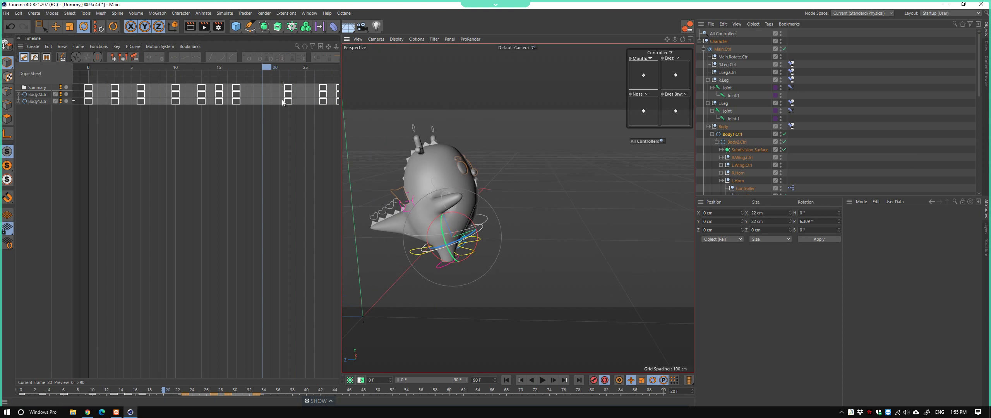
left_click_drag(277, 70, 292, 68)
mouse_move(456, 193)
left_mouse_down("alt")
mouse_move(525, 226)
mouse_move(491, 227)
left_mouse_up("alt")
scroll(524, 226, "up", 3)
scroll(490, 227, "up", 2)
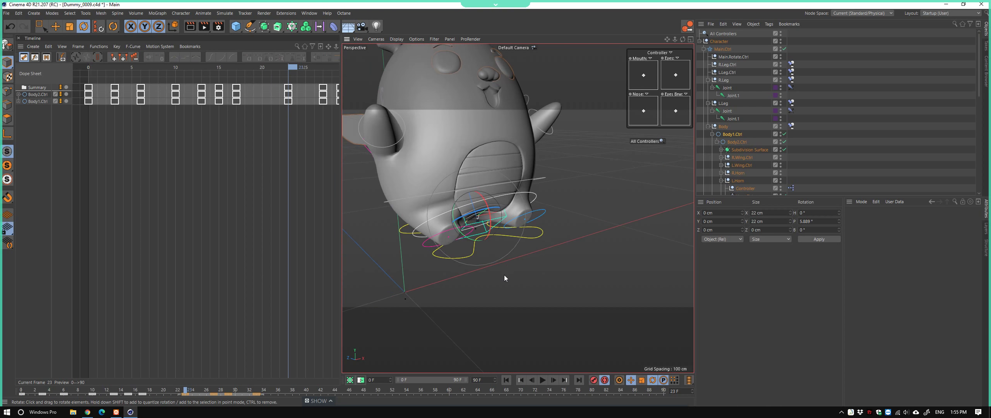
left_click(482, 232)
scroll(480, 231, "up", 3)
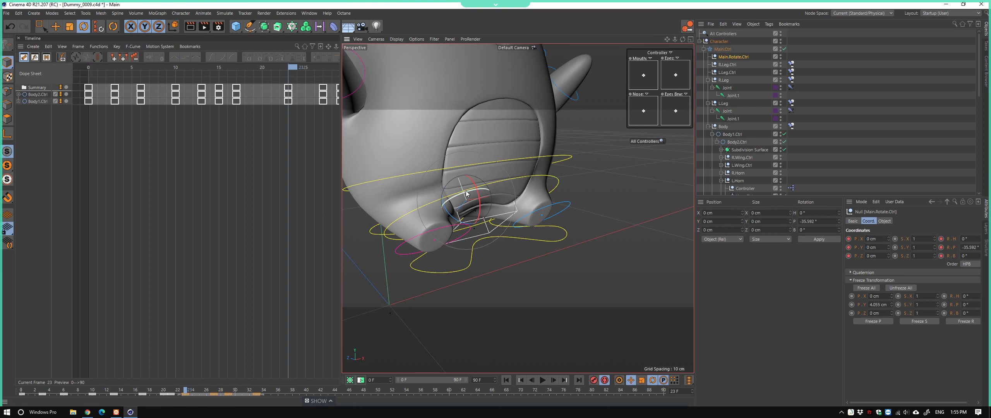
left_click_drag(466, 194, 443, 209, "alt")
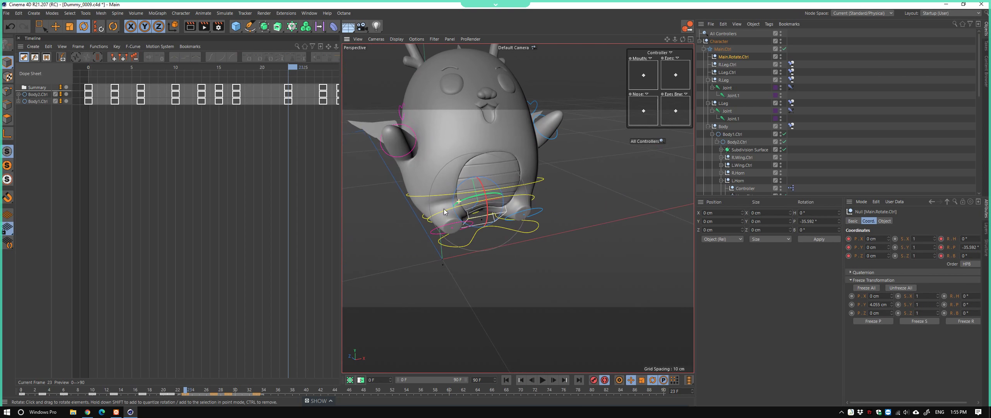
At frame 23, bank Body2.Ctrl about 18 degrees, then select Body1.Ctrl and L.Leg.Ctrl
left_click(529, 184)
mouse_move(469, 188)
left_mouse_down()
mouse_move(486, 189)
mouse_move(474, 206)
mouse_move(542, 193)
mouse_move(421, 212)
mouse_move(397, 185)
mouse_move(549, 201)
mouse_move(519, 209)
mouse_move(470, 191)
left_mouse_up()
left_click(535, 199)
left_click(476, 219)
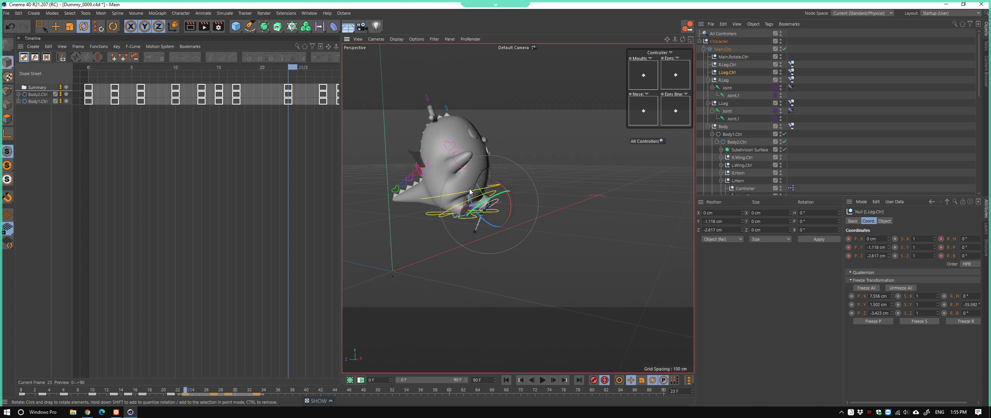
Play the animation from the start to check the lean, then scrub back to frame 28
left_click(524, 381)
left_click(525, 381)
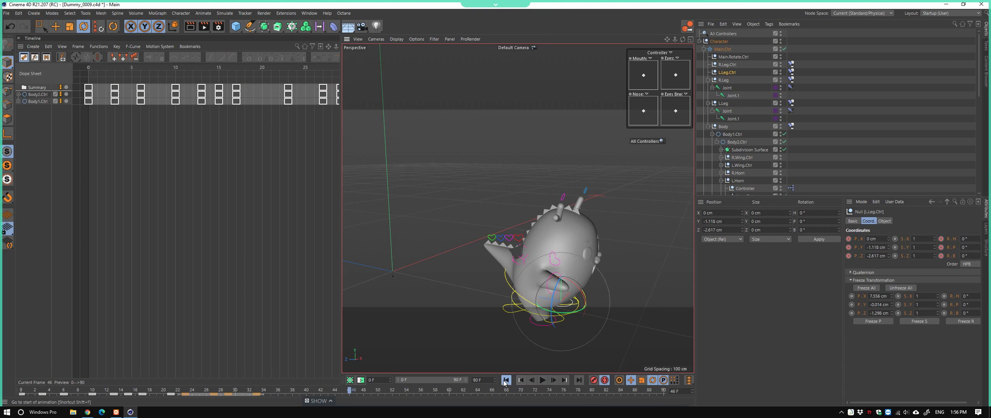
left_click(505, 381)
left_click(543, 381)
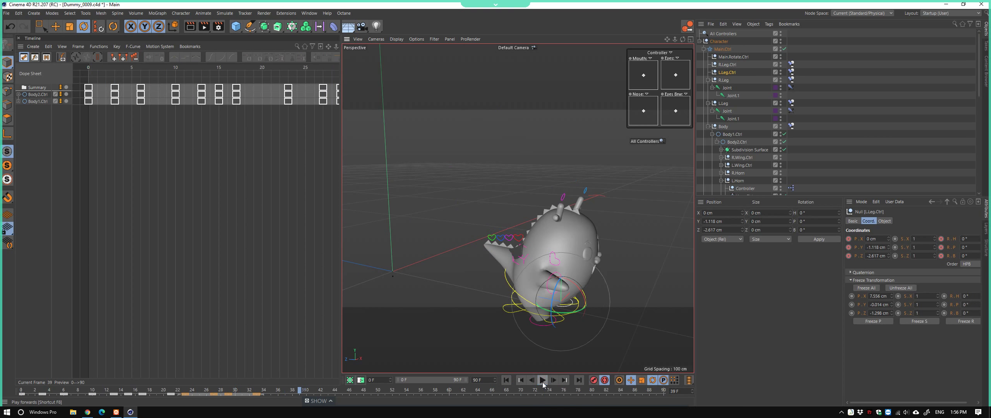
left_click_drag(504, 257, 464, 256, "alt")
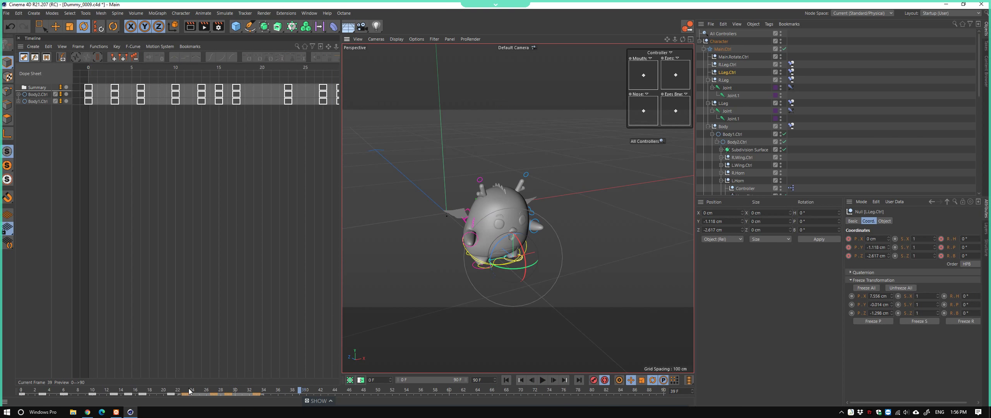
mouse_move(189, 391)
left_mouse_down()
mouse_move(221, 393)
mouse_move(82, 386)
mouse_move(185, 394)
left_mouse_up()
Reselect Body2.Ctrl and Body1.Ctrl from a frontal view of the dragon
scroll(514, 208, "up", 3)
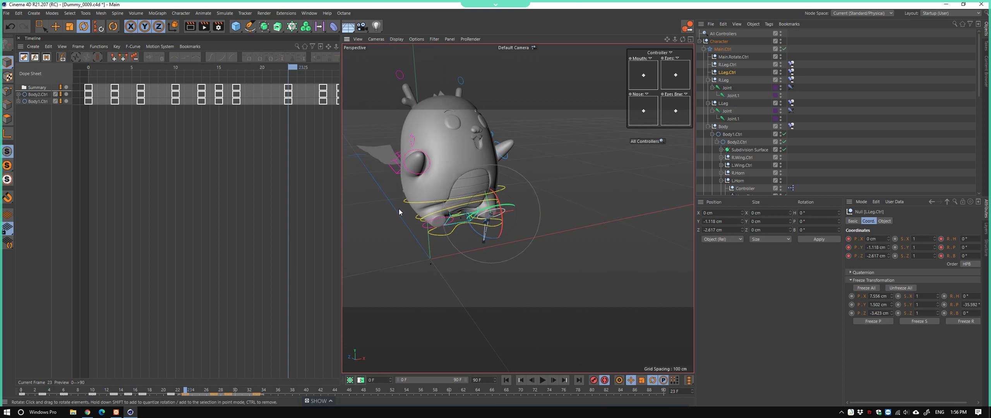
left_click(403, 201)
mouse_move(402, 201)
left_mouse_down("alt")
mouse_move(477, 259)
mouse_move(454, 275)
mouse_move(456, 241)
mouse_move(397, 303)
mouse_move(434, 266)
mouse_move(462, 268)
mouse_move(415, 260)
mouse_move(399, 307)
left_mouse_up("alt")
left_click(402, 303)
Refine the body controller's lean and replay the animation from frame 0
mouse_move(458, 277)
left_mouse_down()
mouse_move(427, 163)
mouse_move(456, 249)
left_mouse_up()
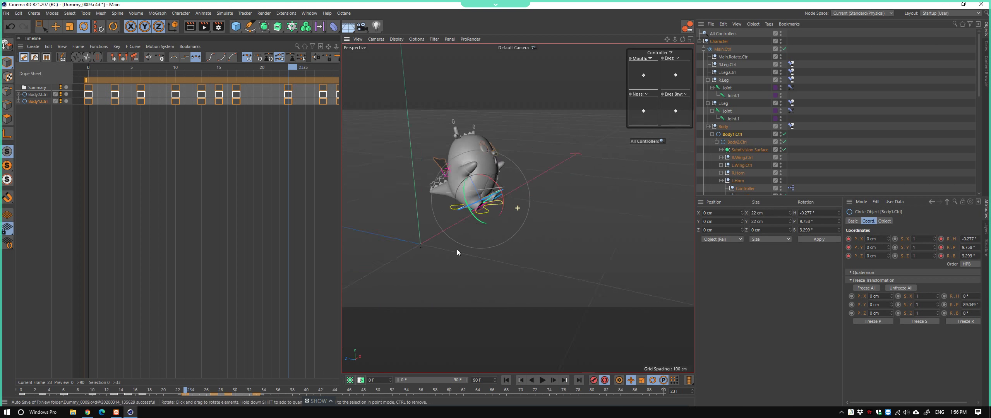
left_click(506, 379)
left_click(543, 380)
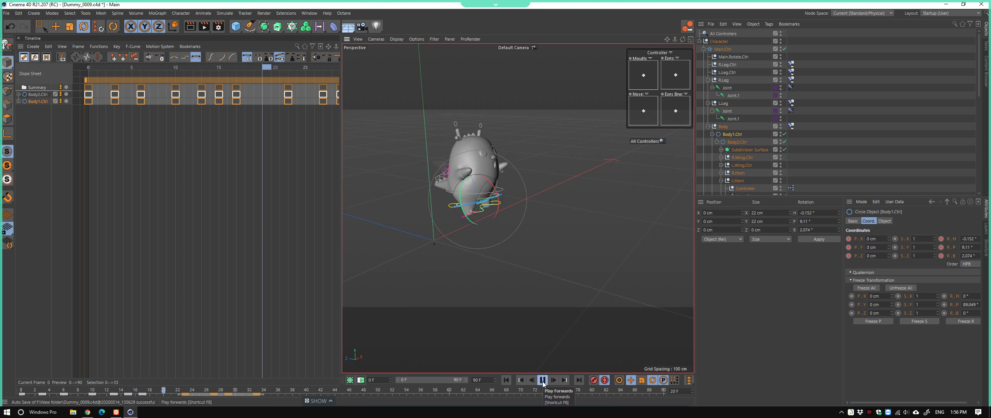
left_click_drag(488, 192, 488, 245, "alt")
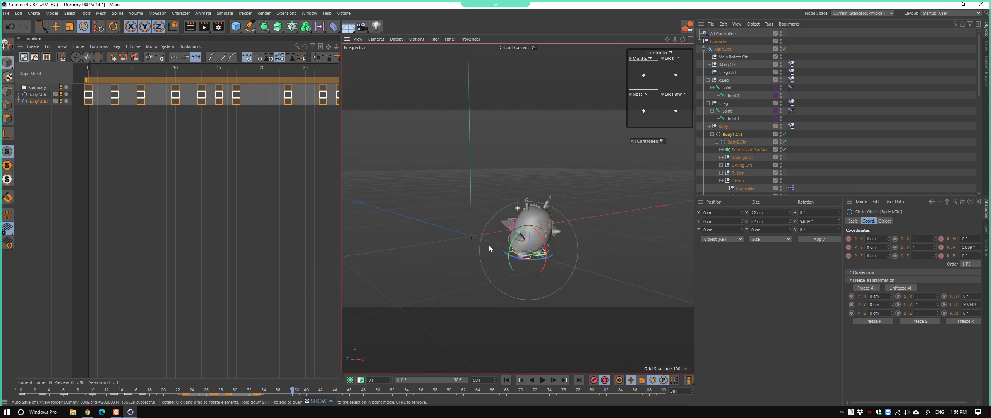
left_click(506, 380)
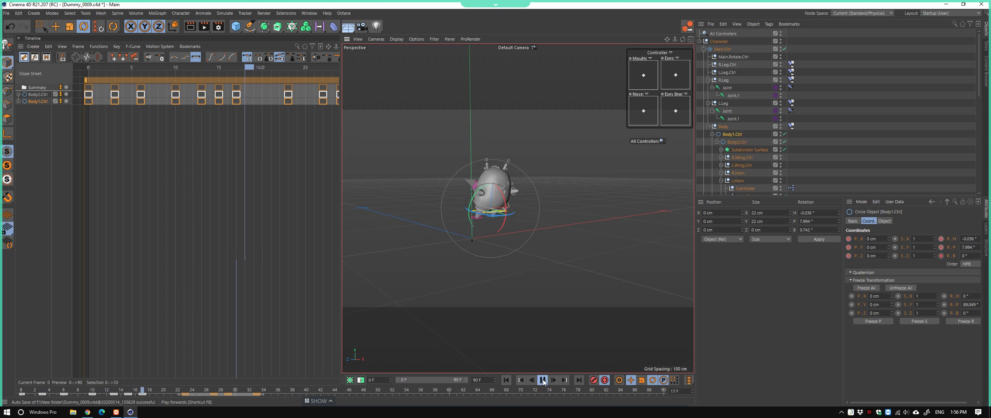
left_click(542, 380)
scroll(523, 223, "up", 3)
scroll(479, 236, "up", 3)
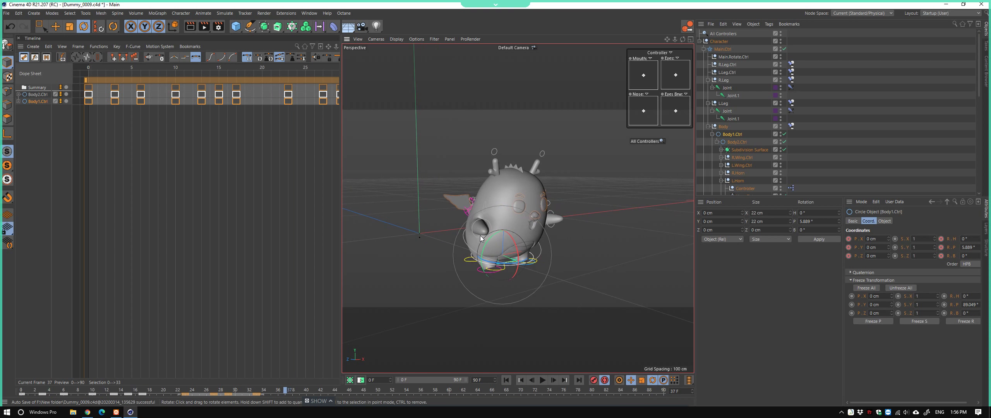
At frame 23, set Body1.Ctrl's bank rotation R.B to 0
left_click_drag(301, 70, 291, 69)
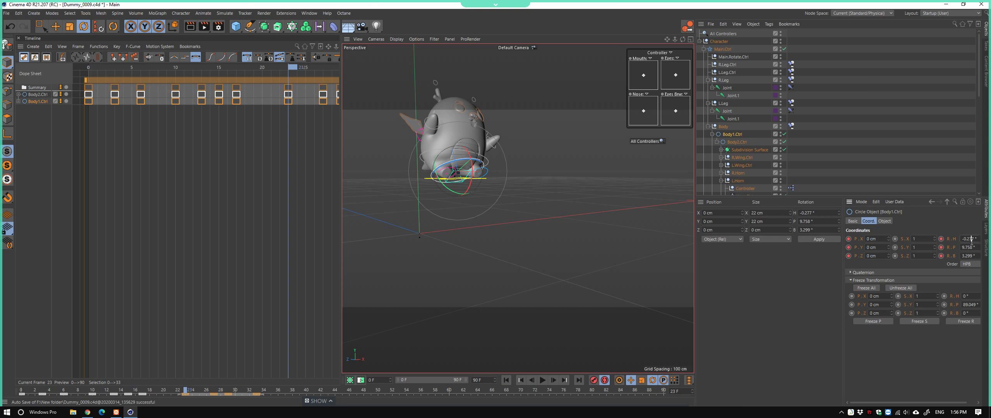
mouse_move(500, 200)
left_mouse_down("alt")
mouse_move(466, 169)
mouse_move(470, 232)
left_mouse_up("alt")
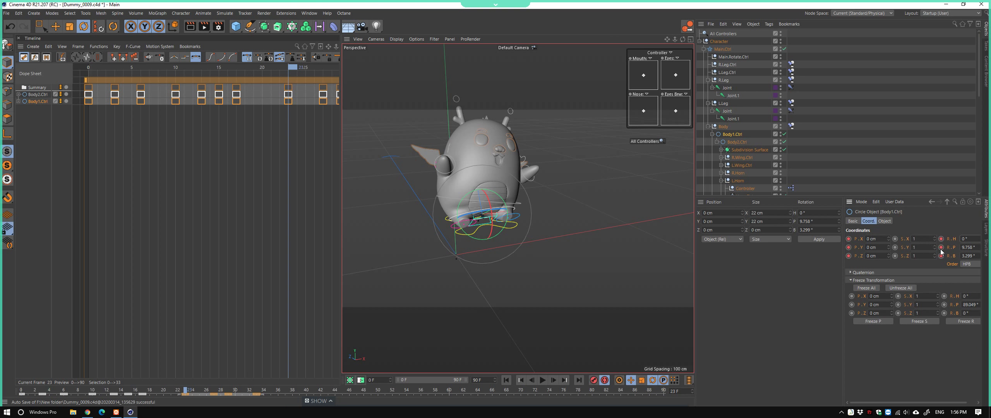
left_click_drag(575, 220, 592, 224, "alt")
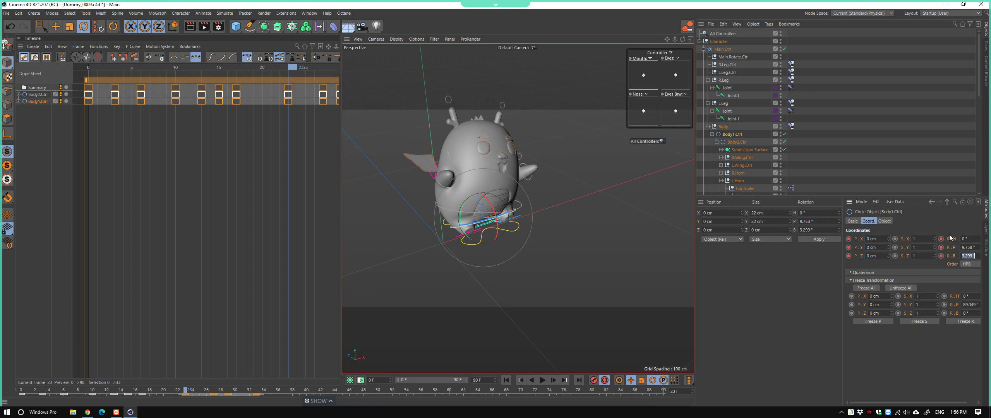
key("Return")
scroll(388, 213, "up", 4)
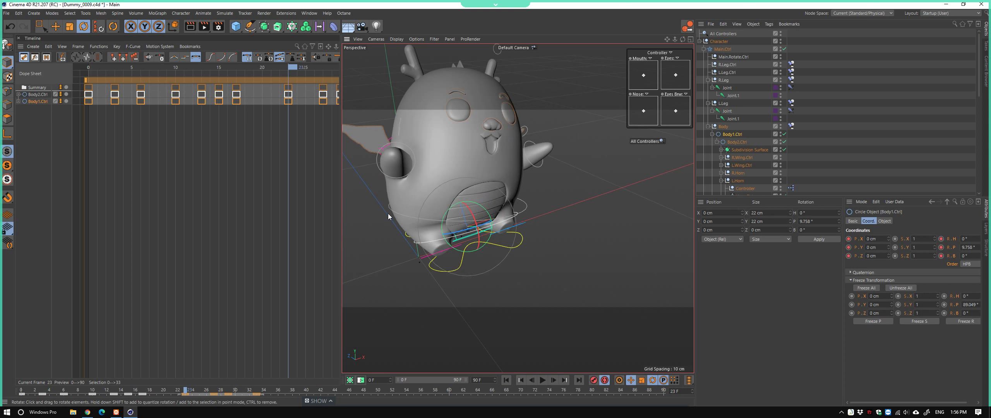
Set Body2.Ctrl's R.H and R.B to 0, then scrub back to frames 13–14
left_click(531, 202)
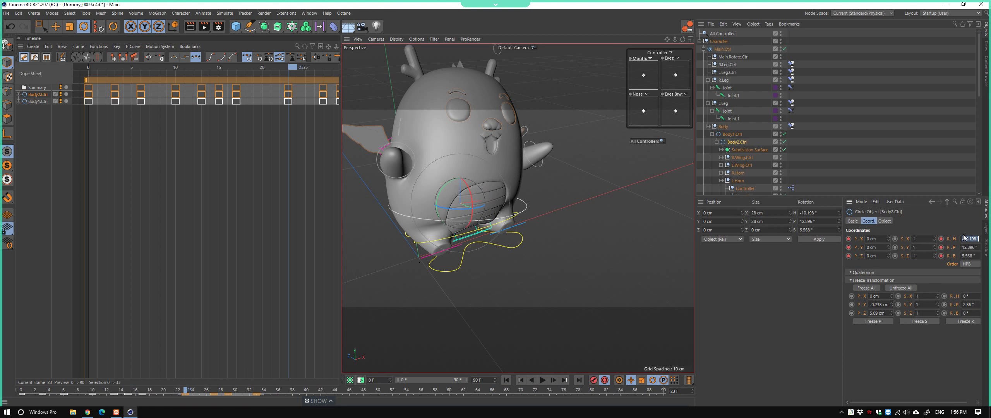
key("Tab")
key("Tab")
type("0")
key("Return")
scroll(539, 186, "down", 5)
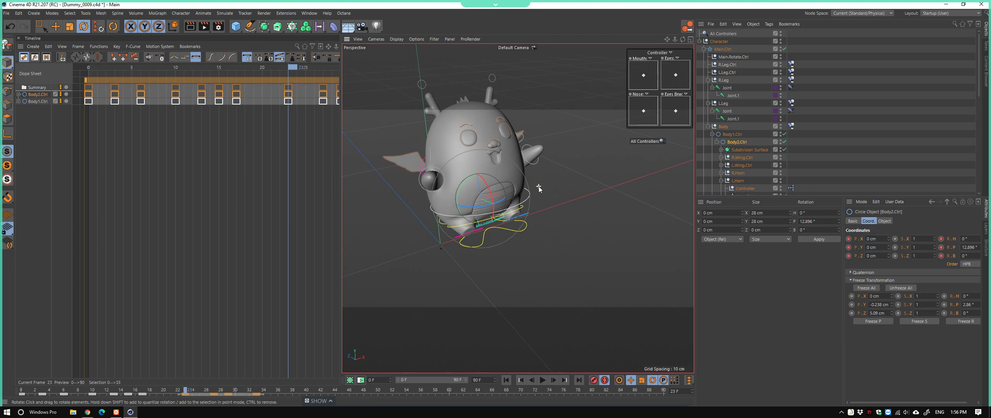
left_click_drag(534, 292, 559, 270, "alt")
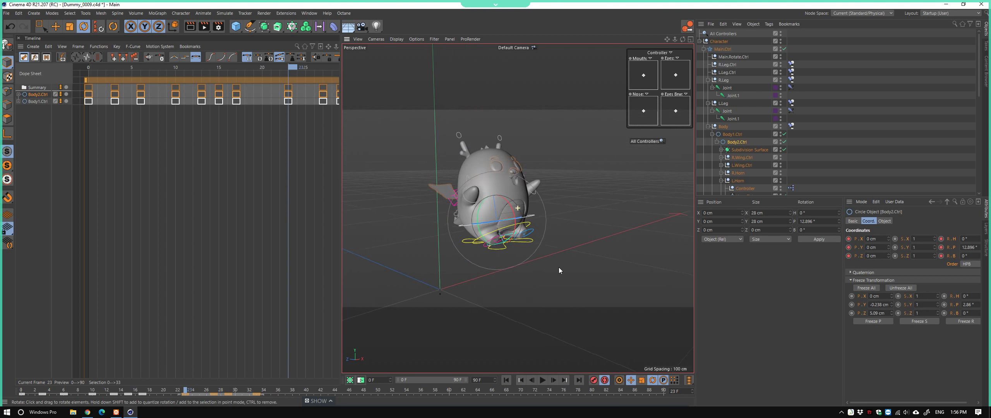
mouse_move(167, 391)
left_mouse_down()
mouse_move(121, 398)
mouse_move(159, 405)
left_mouse_up()
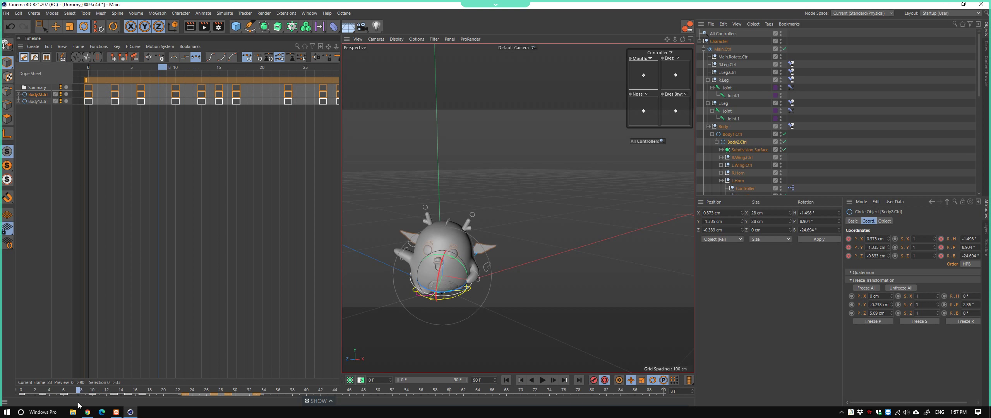
mouse_move(159, 404)
left_mouse_down()
mouse_move(109, 411)
mouse_move(143, 411)
left_mouse_up()
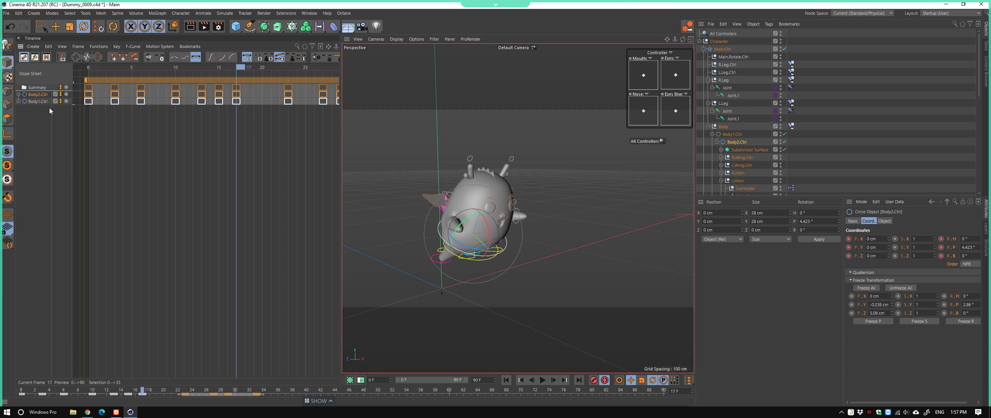
Switch the Timeline to F-Curve Mode, zoom the graph to frames 8–17, and go to frame 16
key("ctrl+a")
key("Tab")
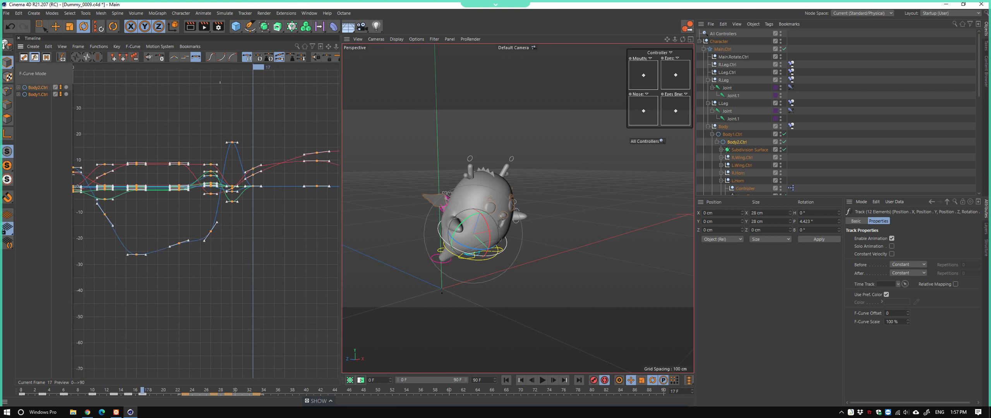
right_click_drag(187, 155, 159, 154, "alt")
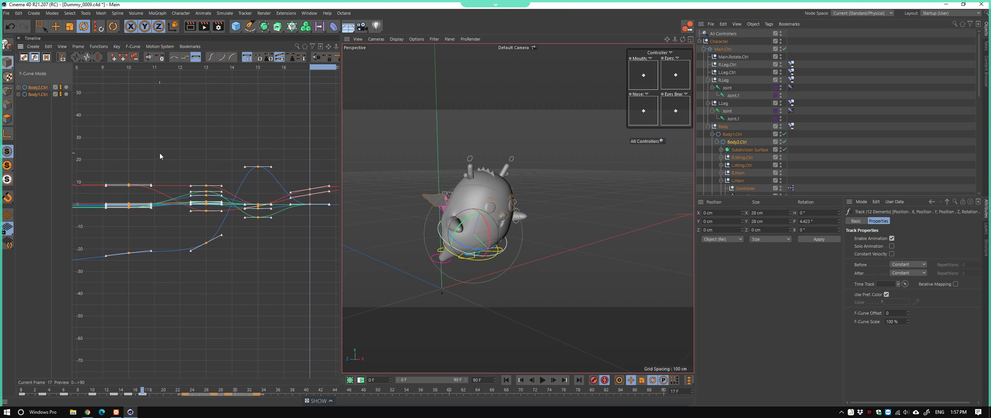
left_click(273, 68)
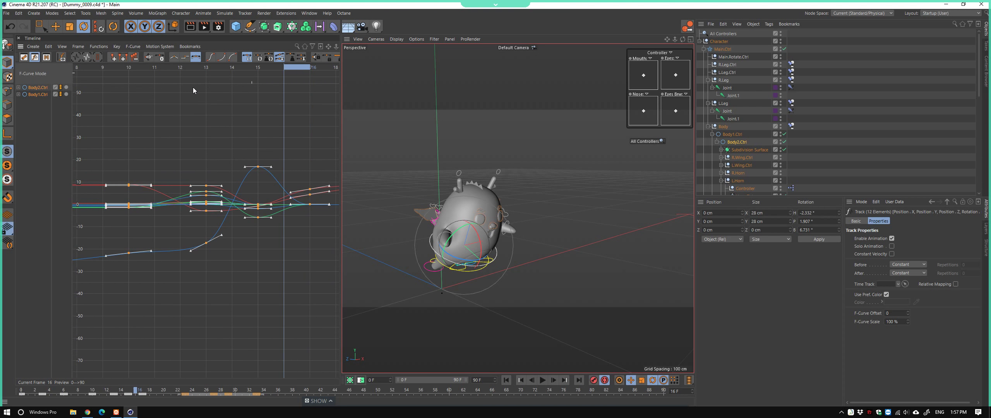
Expand Body2.Ctrl and Body1.Ctrl tracks, select their rotation tracks, and review frames 11–17
left_click(18, 88)
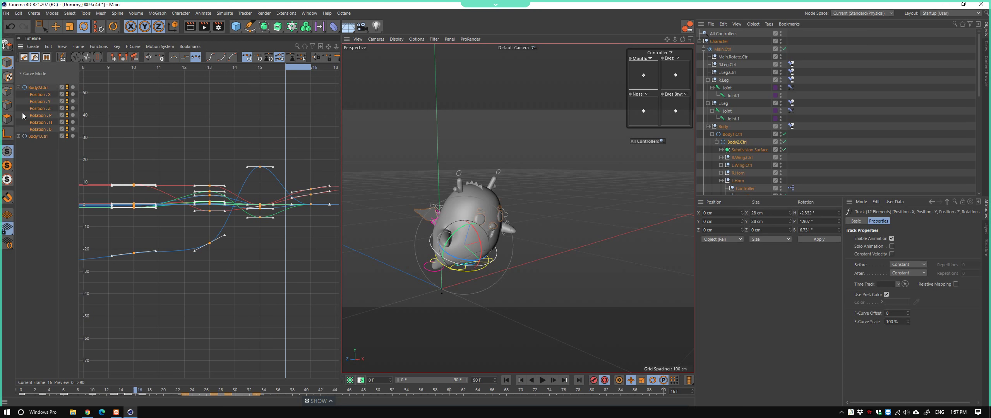
left_click(18, 136)
left_click(48, 128)
left_click(48, 116, "ctrl")
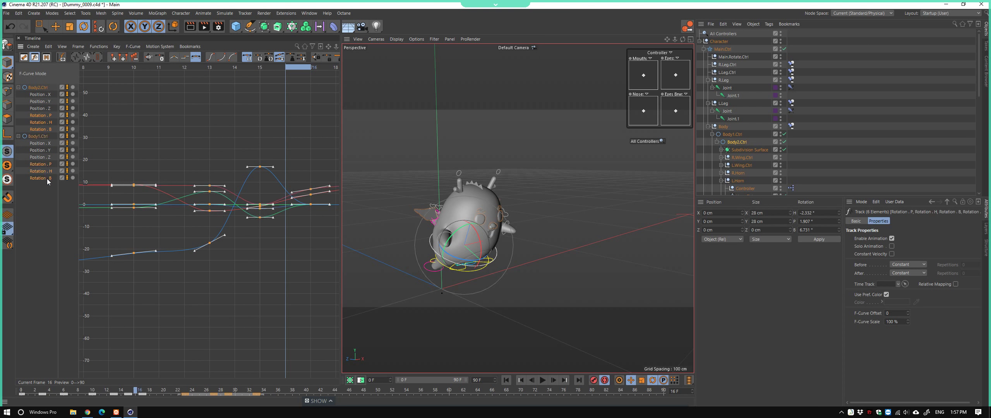
middle_click_drag(217, 162, 240, 108)
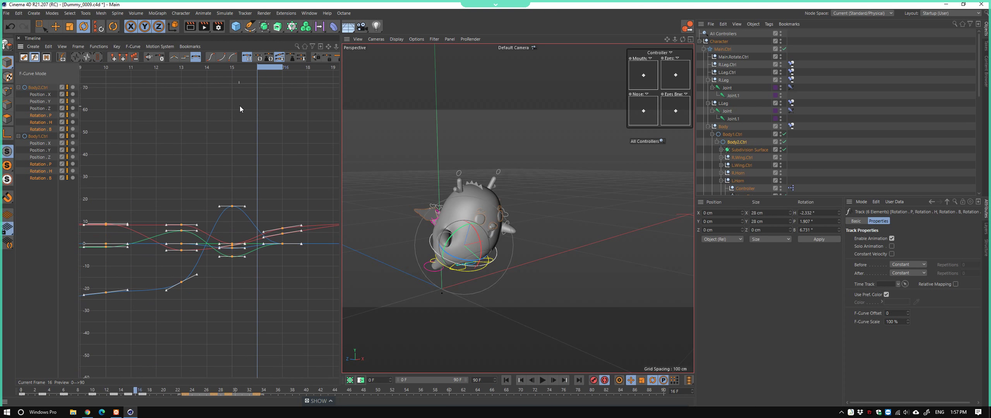
mouse_move(257, 68)
left_mouse_down()
mouse_move(258, 108)
mouse_move(185, 124)
mouse_move(306, 143)
mouse_move(255, 113)
mouse_move(266, 73)
mouse_move(342, 79)
mouse_move(116, 96)
mouse_move(214, 98)
mouse_move(143, 102)
mouse_move(220, 111)
mouse_move(137, 114)
mouse_move(224, 116)
mouse_move(130, 122)
mouse_move(290, 127)
mouse_move(220, 130)
mouse_move(276, 129)
left_mouse_up()
At frame 27, try raising the pitch key in the curve graph, then undo it
mouse_move(504, 157)
left_mouse_down("alt")
mouse_move(601, 199)
mouse_move(548, 181)
left_mouse_up("alt")
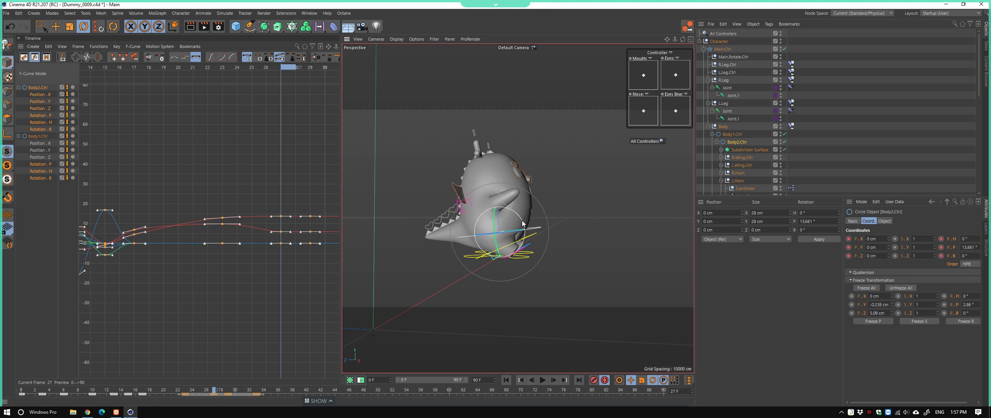
left_click(281, 217)
left_click_drag(281, 217, 281, 210)
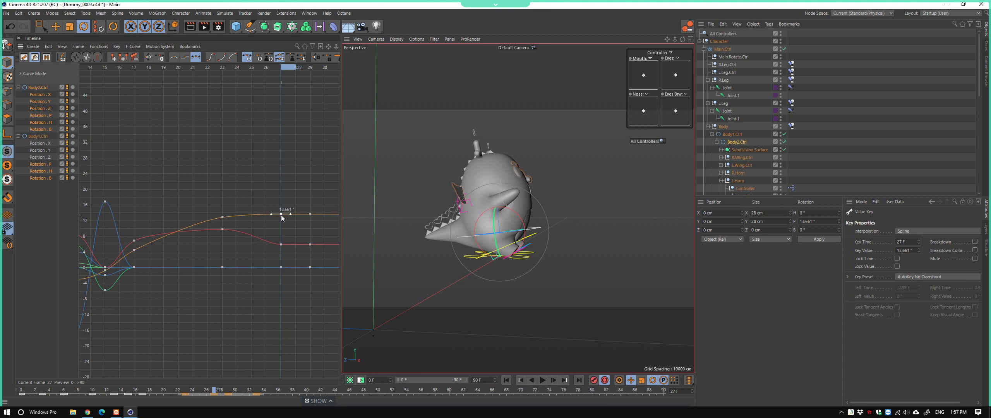
key("ctrl+z")
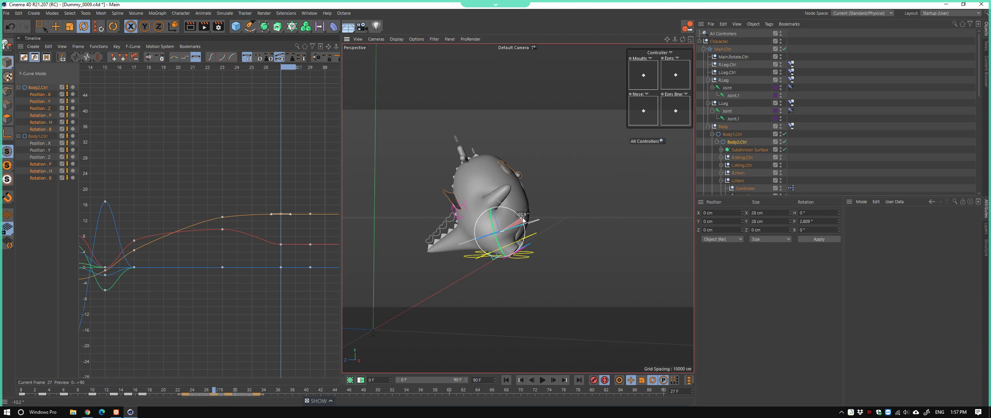
Tilt the dragon's body further so Body2.Ctrl's R.P reads 17.038°
left_click(533, 234)
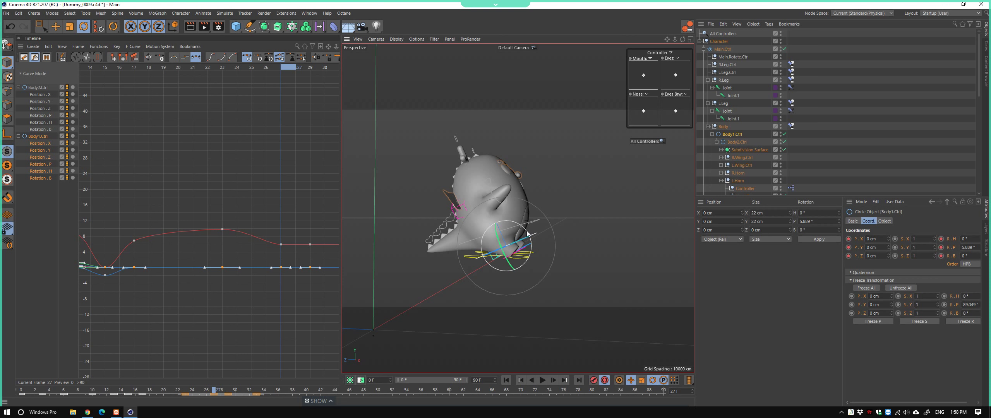
mouse_move(527, 233)
left_mouse_down()
mouse_move(524, 217)
mouse_move(503, 228)
left_mouse_up()
left_click(524, 217)
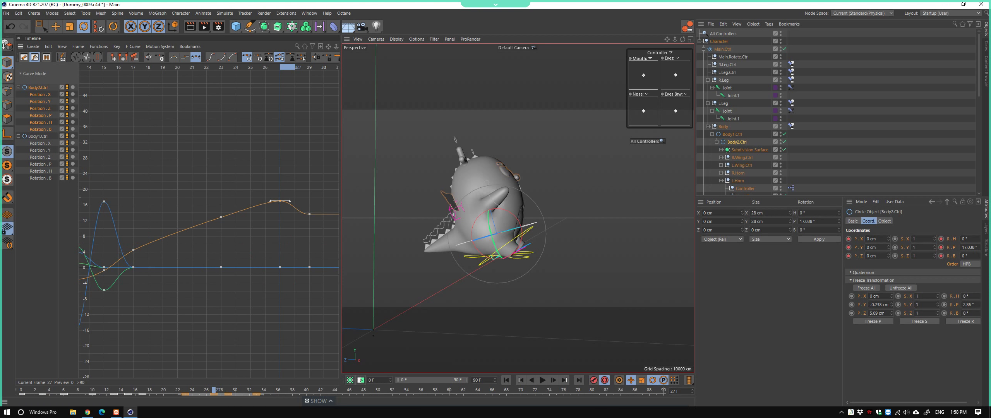
scroll(274, 198, "down", 2)
scroll(273, 198, "down", 2)
scroll(282, 165, "down", 2)
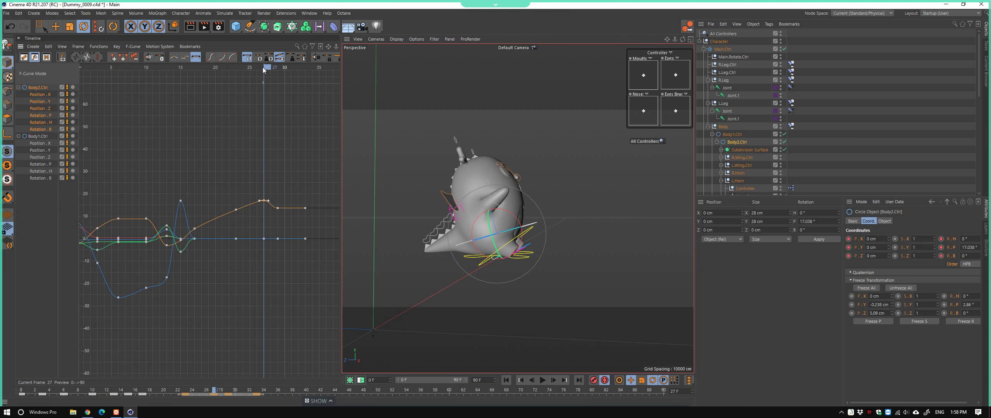
Play the animation with F8 and scrub back to frame 25
key("F8")
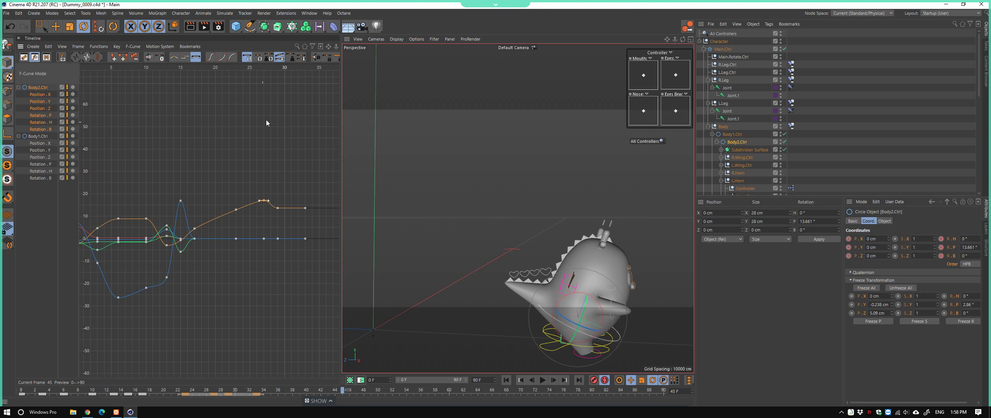
mouse_move(285, 67)
left_mouse_down()
mouse_move(248, 112)
mouse_move(66, 138)
mouse_move(264, 150)
mouse_move(213, 144)
mouse_move(252, 146)
left_mouse_up()
scroll(593, 243, "up", 10)
Select L.Leg.Ctrl and R.Leg.Ctrl with the Move tool and show their curves for frames 19–24
left_click(426, 266)
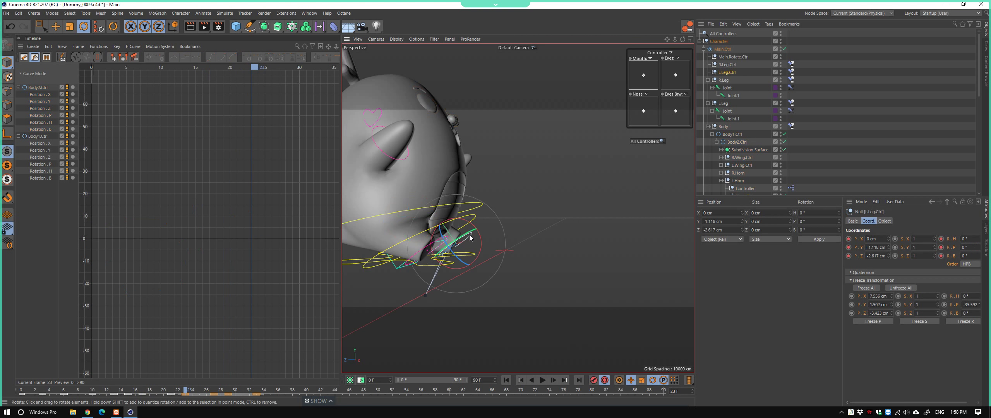
key("e")
left_click(409, 270, "shift")
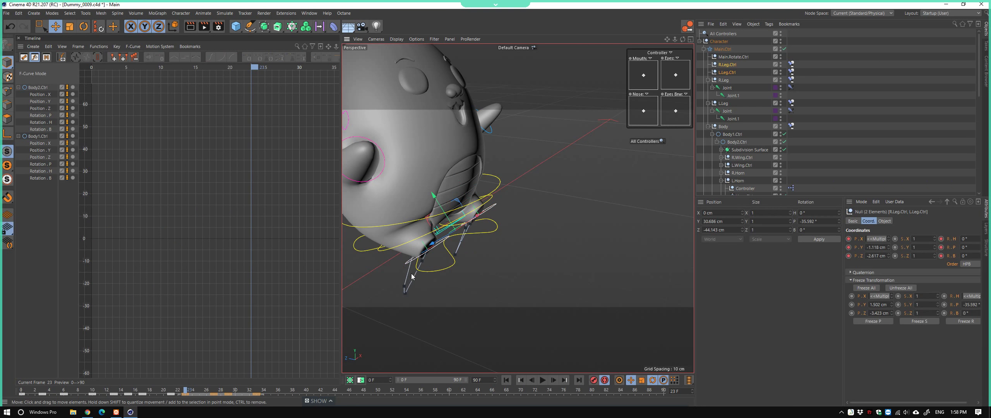
left_click_drag(409, 270, 432, 234, "alt")
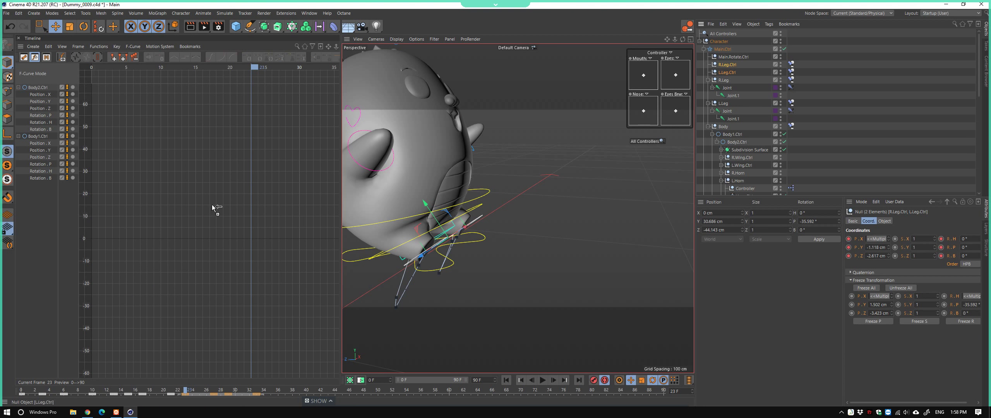
left_click_drag(212, 205, 61, 232)
scroll(225, 246, "up", 2)
scroll(234, 242, "up", 2)
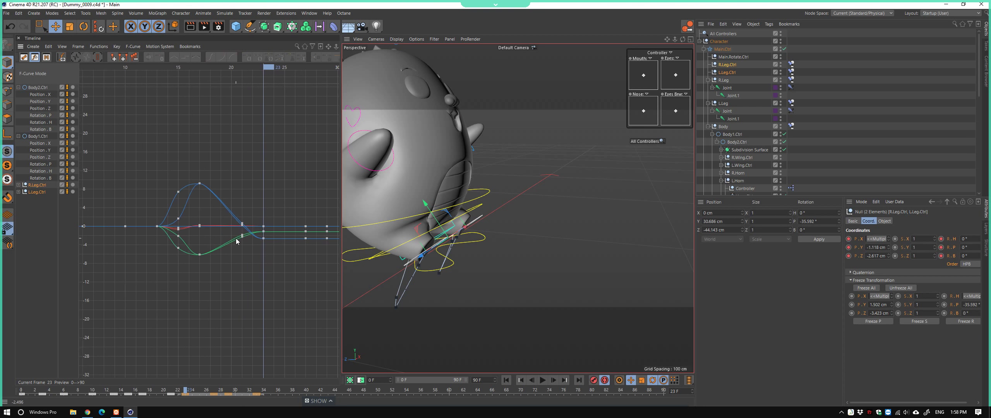
mouse_move(271, 75)
left_mouse_down()
mouse_move(219, 79)
mouse_move(303, 81)
mouse_move(263, 82)
left_mouse_up()
right_click_drag(476, 161, 496, 245, "alt")
Reposition R.Leg.Ctrl and L.Leg.Ctrl in the viewport, then step back to frame 22
left_click(486, 228)
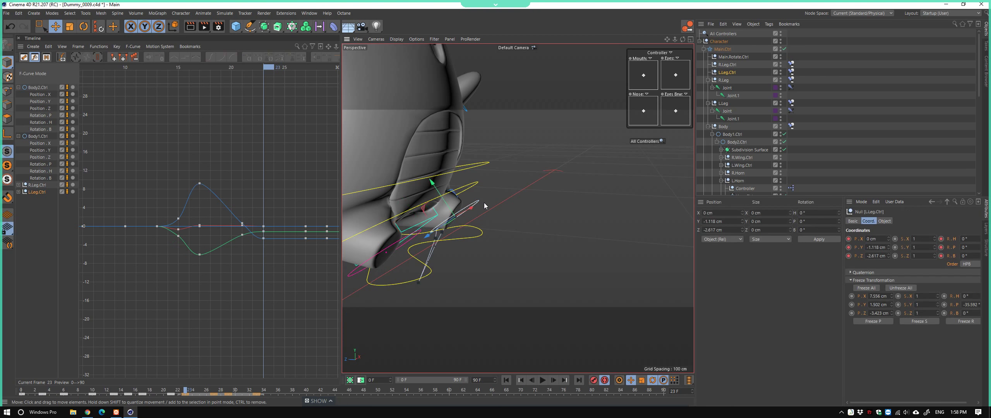
left_click_drag(499, 215, 438, 227, "alt")
right_click_drag(472, 217, 531, 230, "alt")
mouse_move(531, 230)
left_mouse_down("alt")
mouse_move(484, 235)
mouse_move(500, 236)
mouse_move(513, 214)
mouse_move(533, 217)
mouse_move(519, 218)
left_mouse_up("alt")
left_click(496, 212)
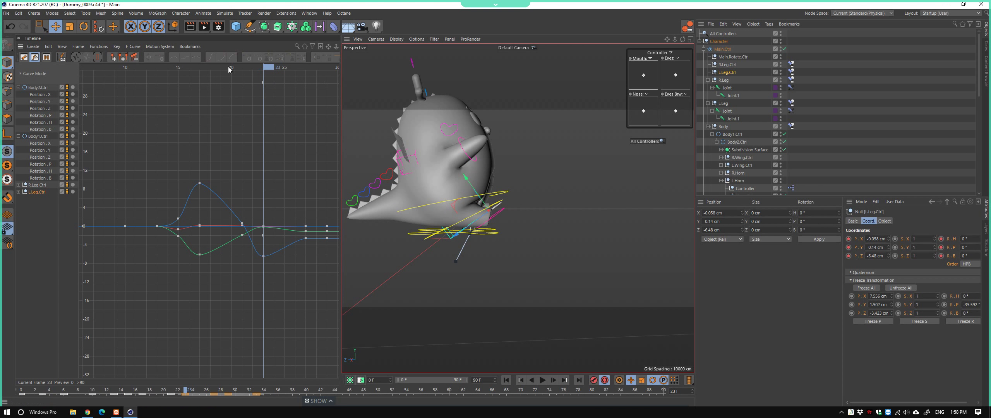
left_click_drag(265, 68, 255, 69)
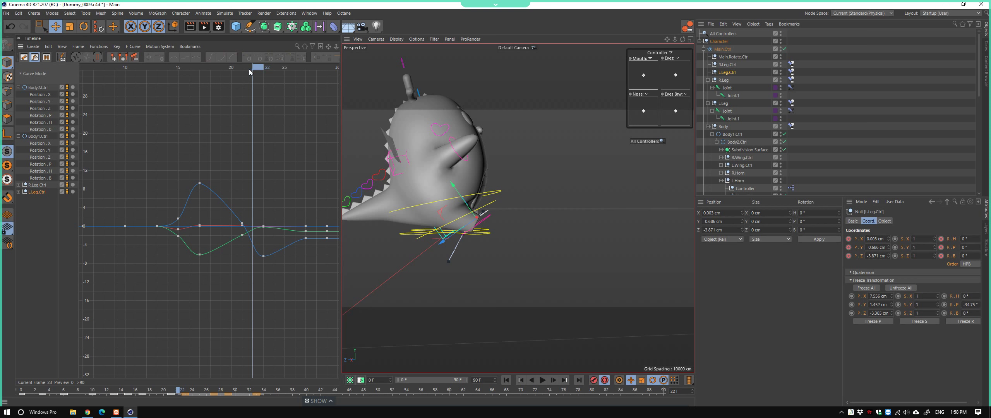
scroll(476, 237, "up", 5)
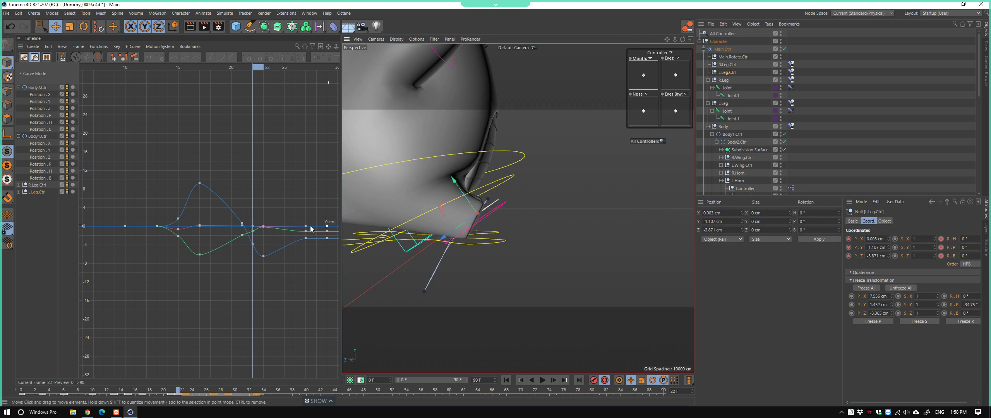
Show the right leg's Position X and Y curves and reshape the frame-21 key's tangent
left_click(495, 215)
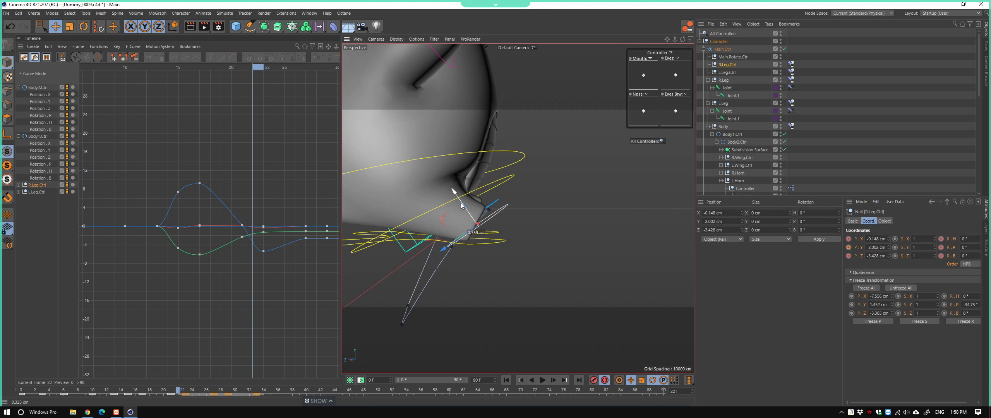
left_click_drag(83, 217, 82, 185)
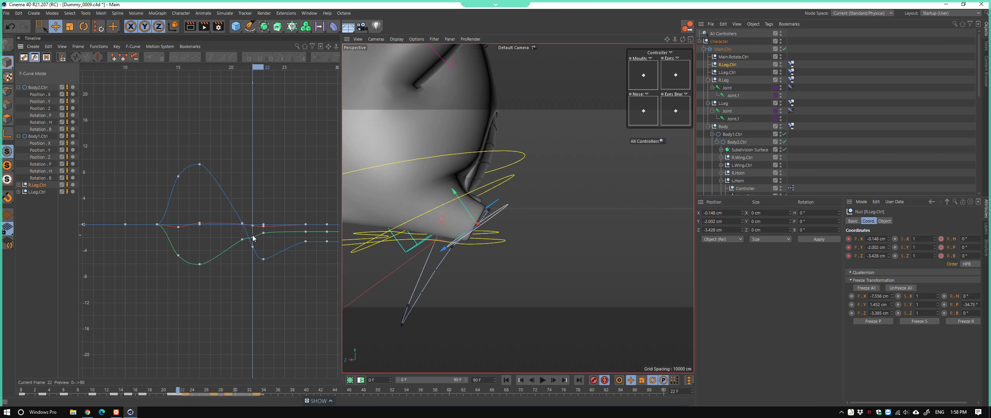
left_click(19, 185)
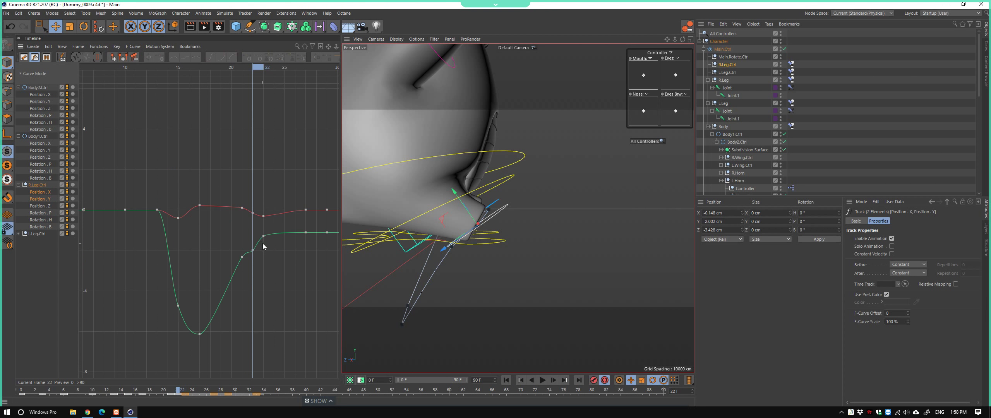
left_click_drag(260, 250, 237, 219)
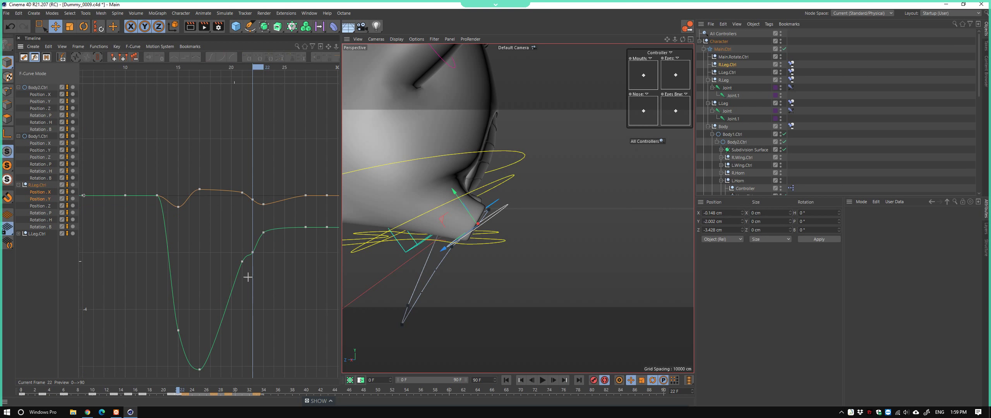
left_click(242, 262)
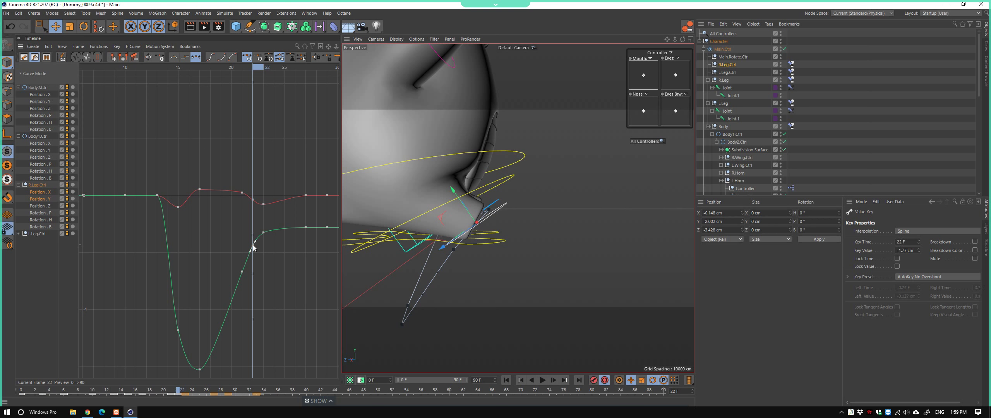
left_click(227, 191)
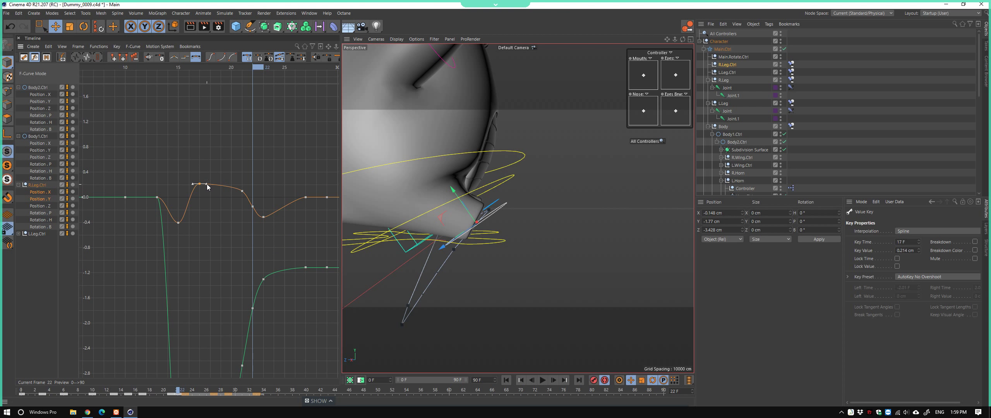
left_click(208, 181)
left_click(242, 191)
left_click_drag(246, 199, 245, 196)
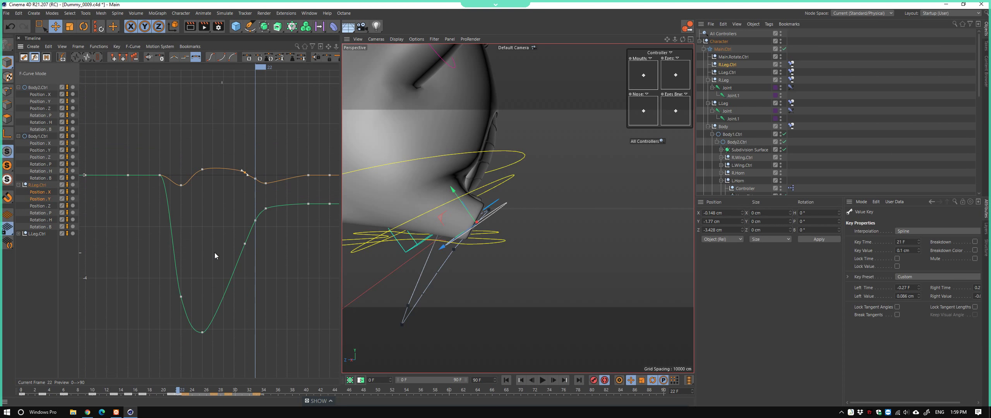
On the left leg's Position X curve, set the frame-21 key to AutoKey No Overshoot
left_click(18, 233)
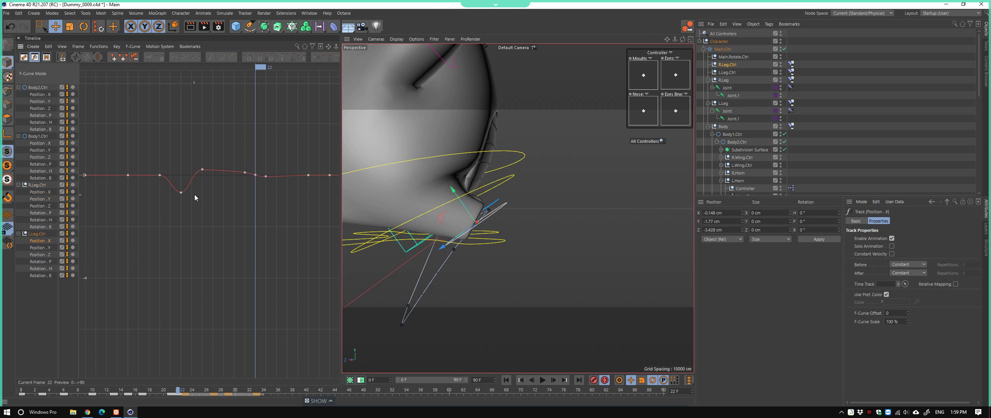
left_click(202, 158)
left_click_drag(180, 110, 260, 234)
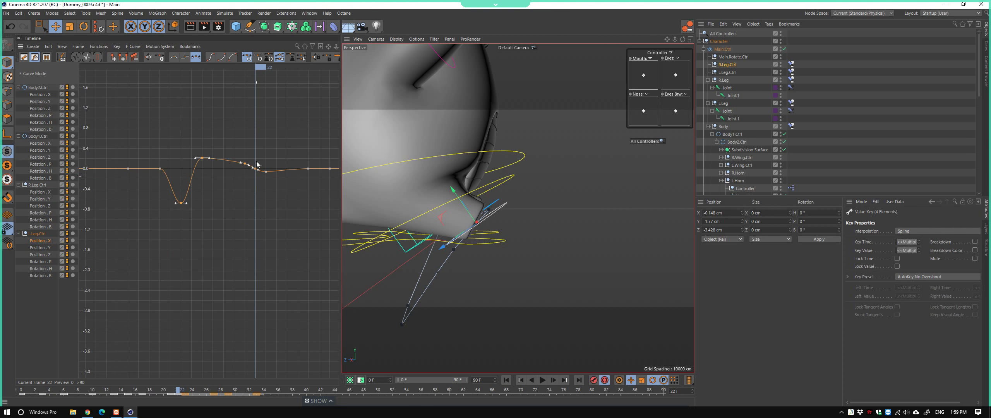
left_click(257, 57)
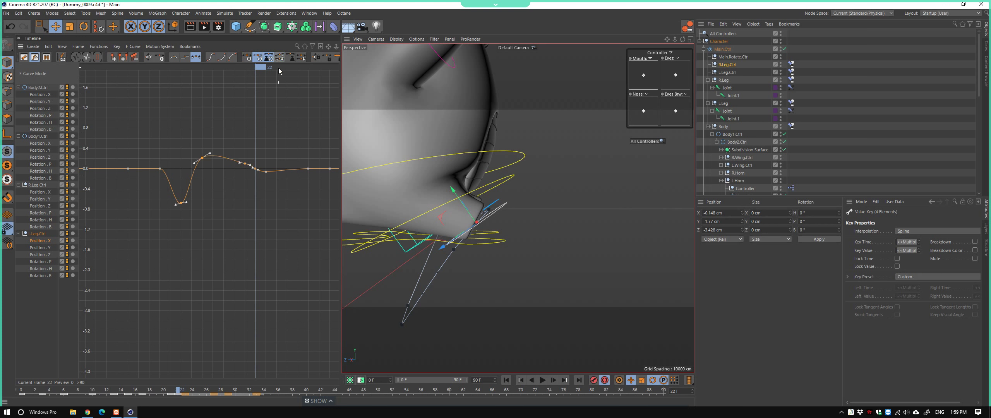
left_click(233, 149)
left_click(245, 163)
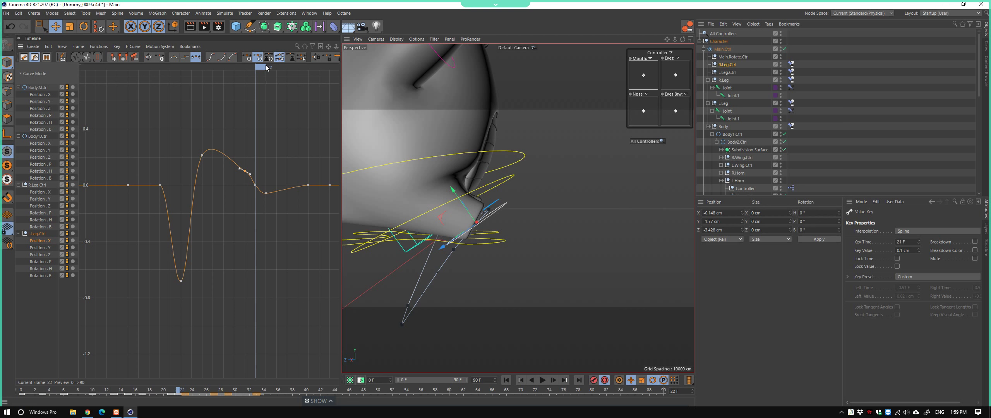
left_click(266, 61)
left_click(268, 159)
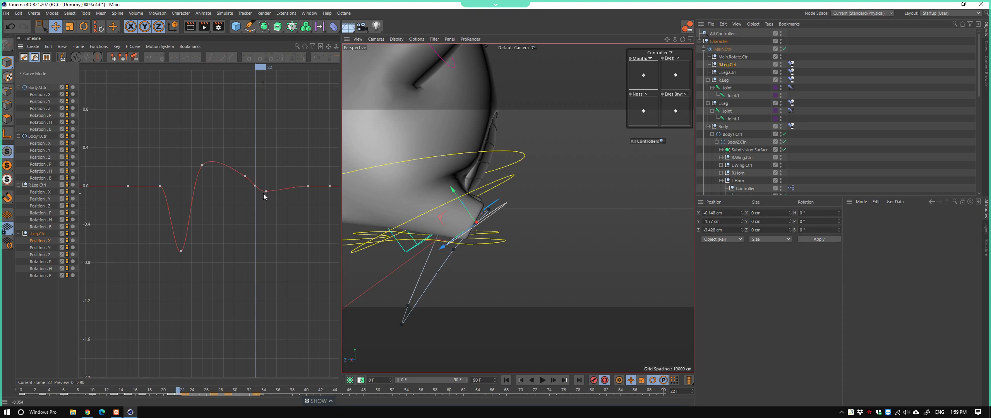
Play the walk cycle from frame 0, replay it, and scrub back to around frame 25
left_click(520, 380)
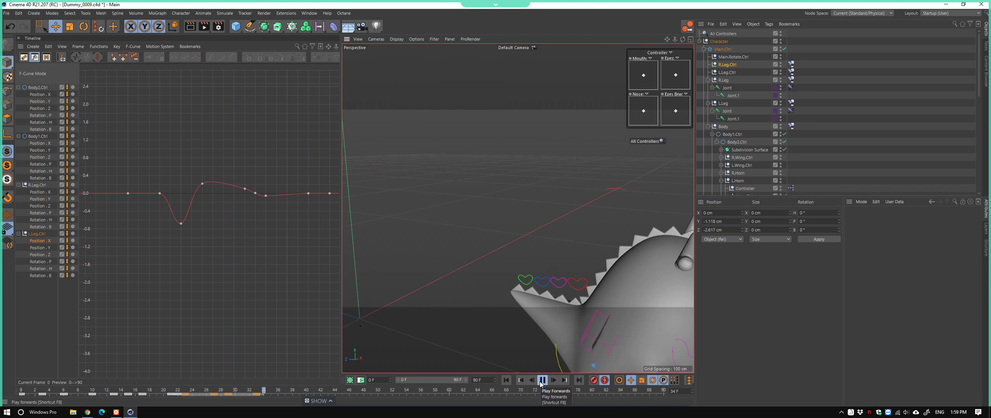
left_click(542, 380)
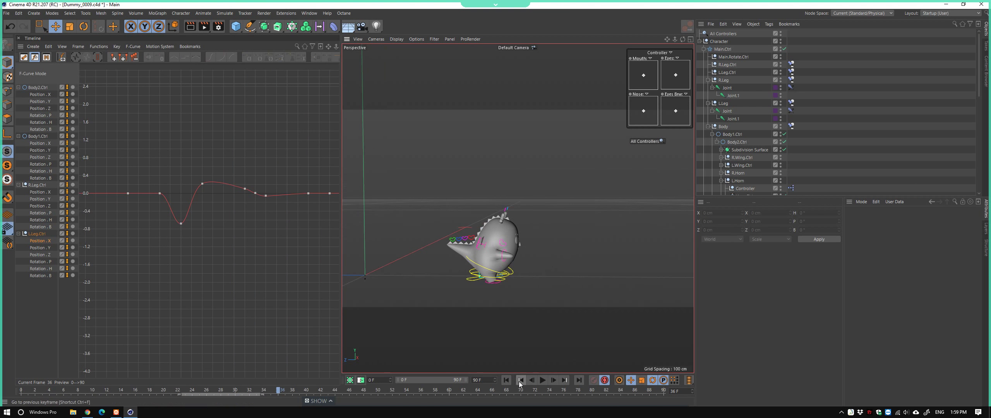
left_click(506, 380)
left_click(543, 380)
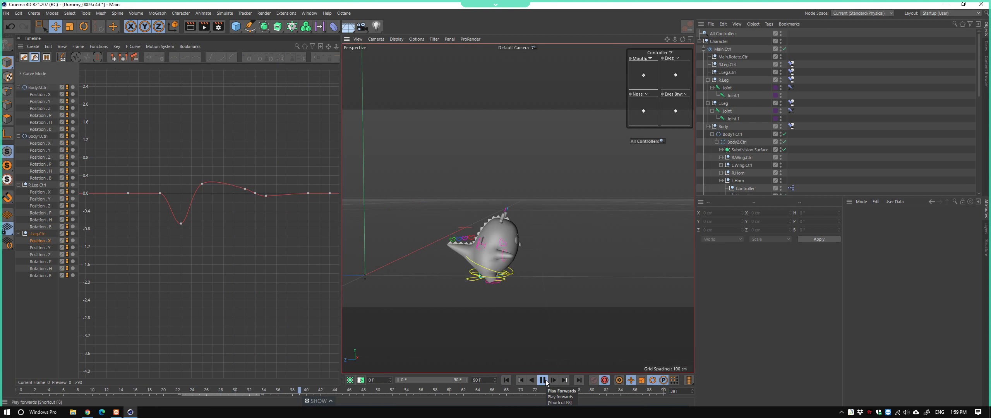
mouse_move(306, 390)
left_mouse_down()
mouse_move(190, 394)
mouse_move(199, 395)
left_mouse_up()
scroll(445, 232, "up", 3)
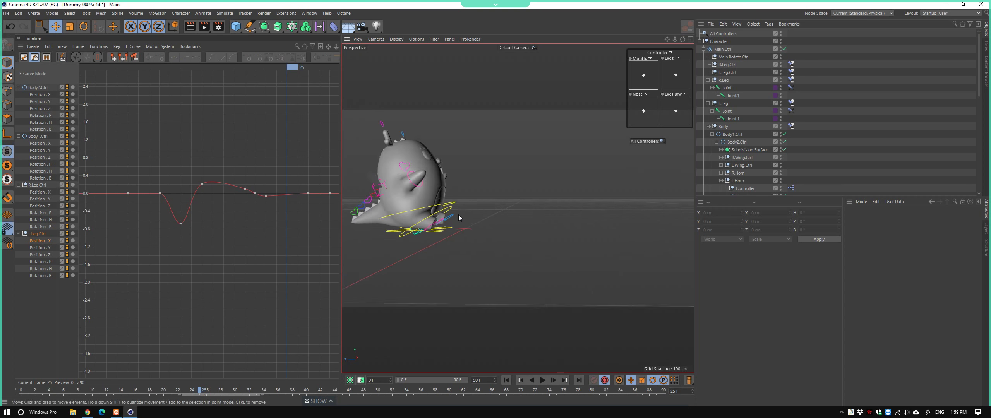
scroll(445, 232, "up", 3)
Select L.Leg.Ctrl, fit its curves with H, and scrub through frames up to 27
left_click(445, 242)
left_click_drag(445, 241, 444, 244, "alt")
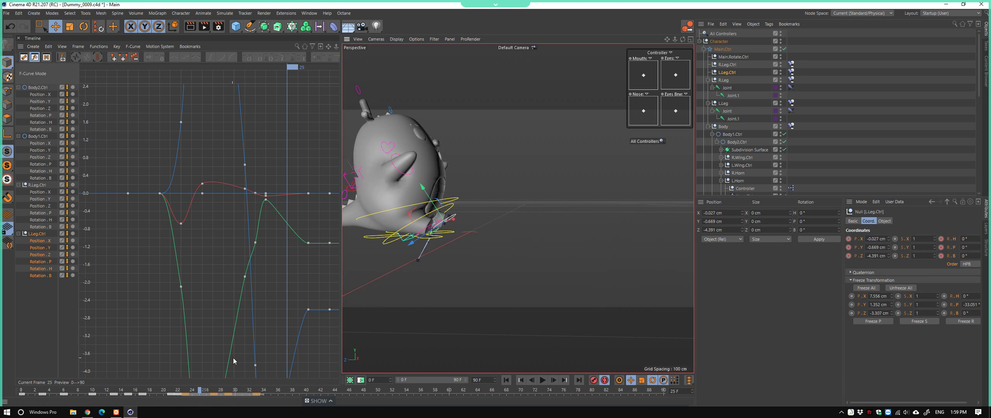
left_click_drag(200, 392, 210, 399)
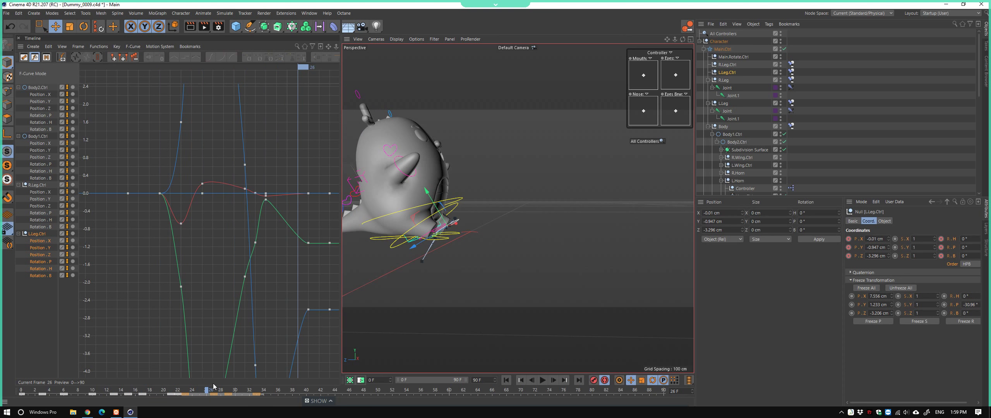
key("h")
left_click(254, 261)
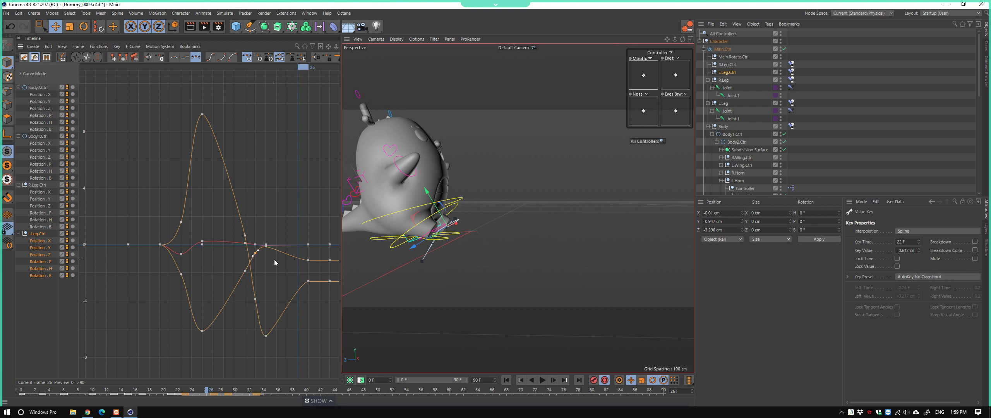
right_click_drag(274, 263, 274, 301, "alt")
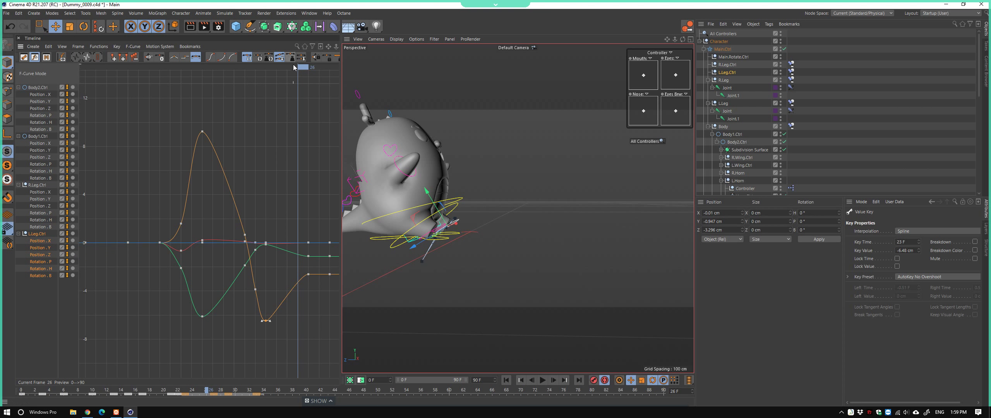
left_click_drag(294, 67, 306, 117)
middle_click_drag(306, 118, 241, 263, "alt")
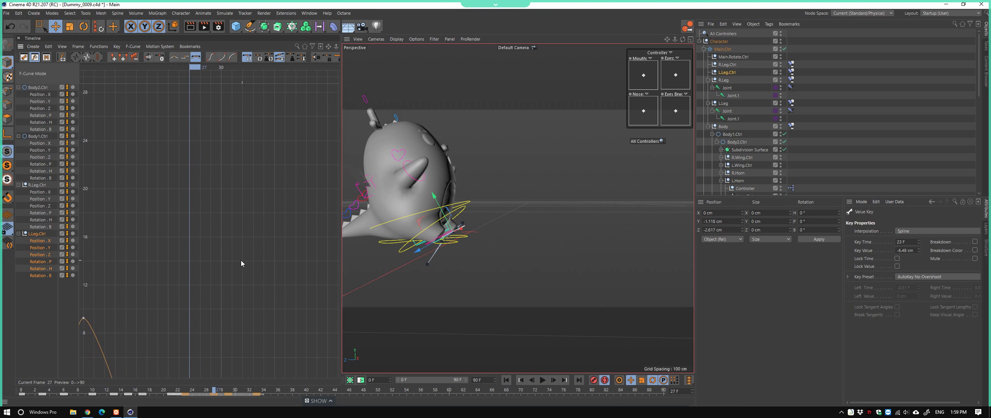
key("h")
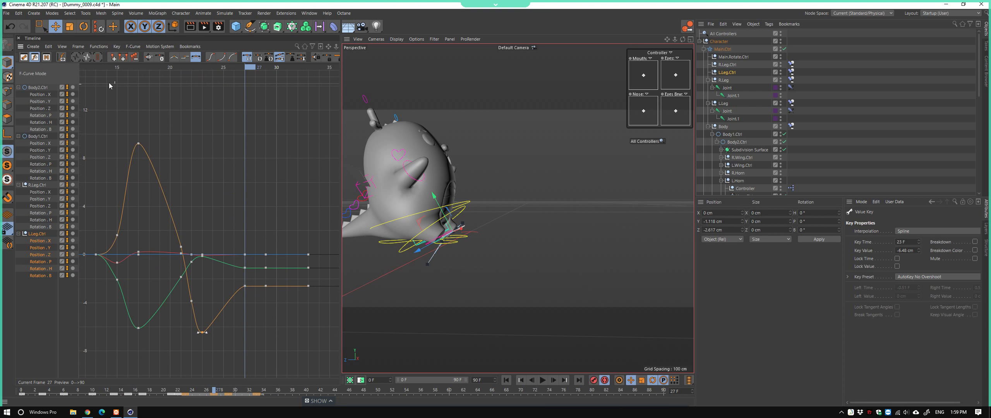
In Dope Sheet mode, spread keys over frames 8–31, select both leg controllers, and show all objects
key("Tab")
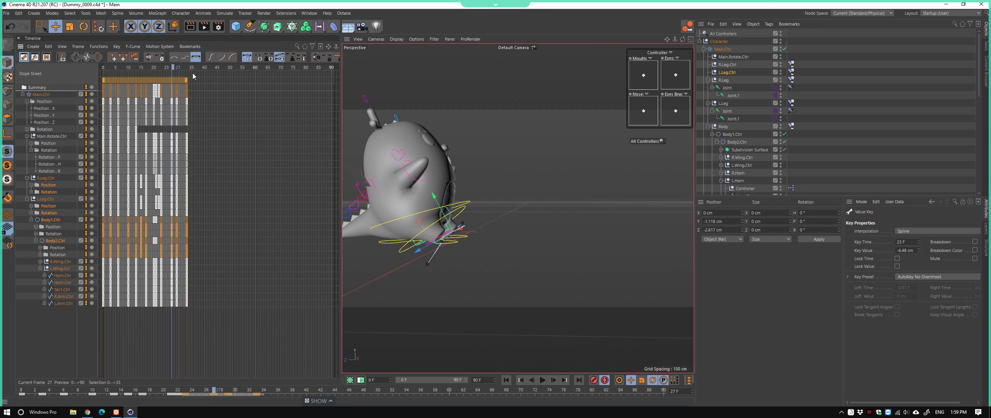
right_click_drag(206, 172, 240, 171, "alt")
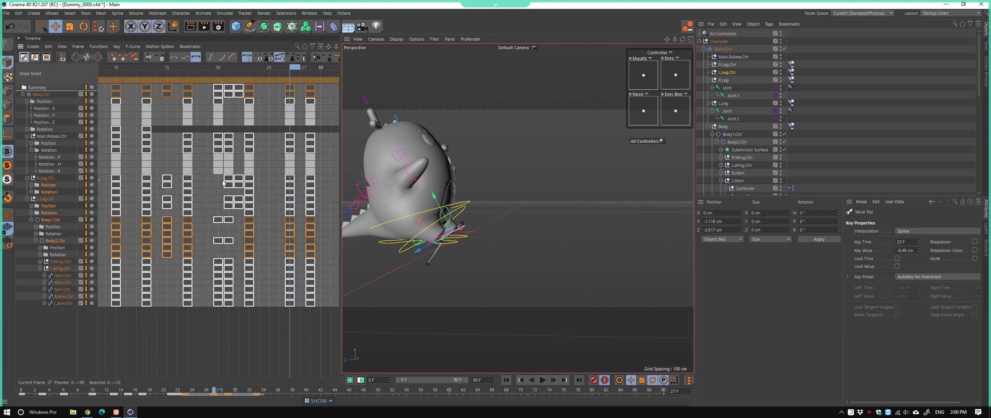
mouse_move(226, 69)
left_mouse_down()
mouse_move(249, 97)
mouse_move(279, 102)
mouse_move(185, 124)
mouse_move(272, 129)
left_mouse_up()
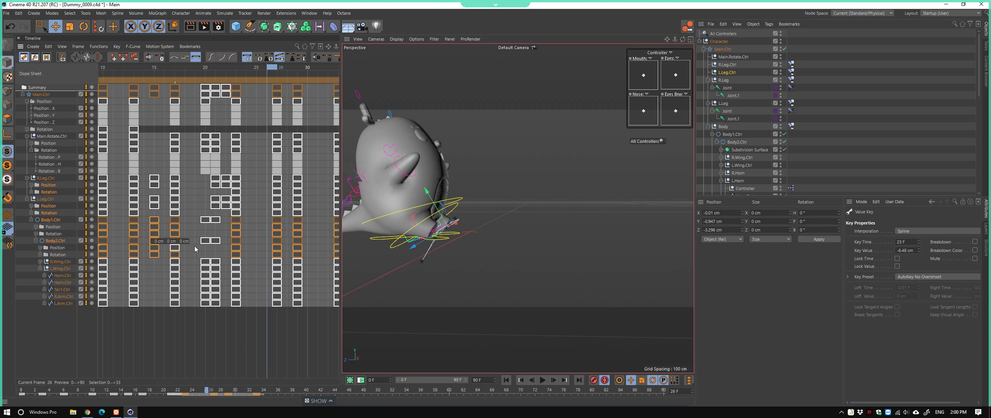
scroll(488, 240, "up", 3)
left_click_drag(488, 240, 411, 252, "alt")
left_click(465, 190)
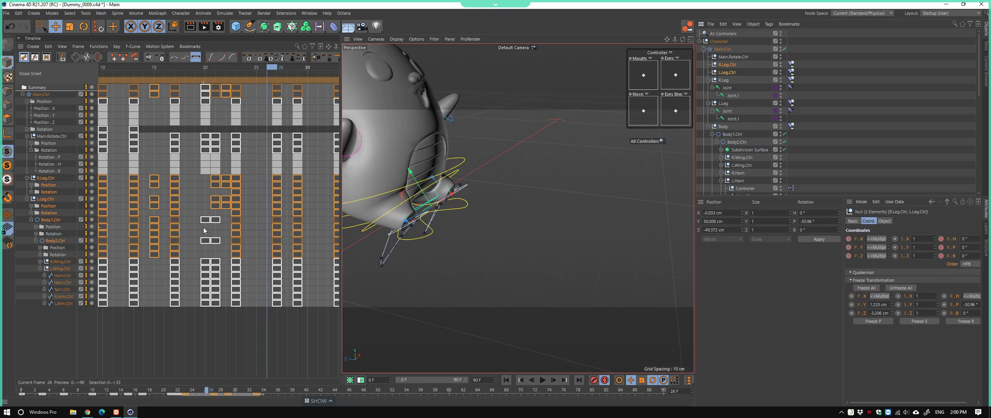
key("alt+a")
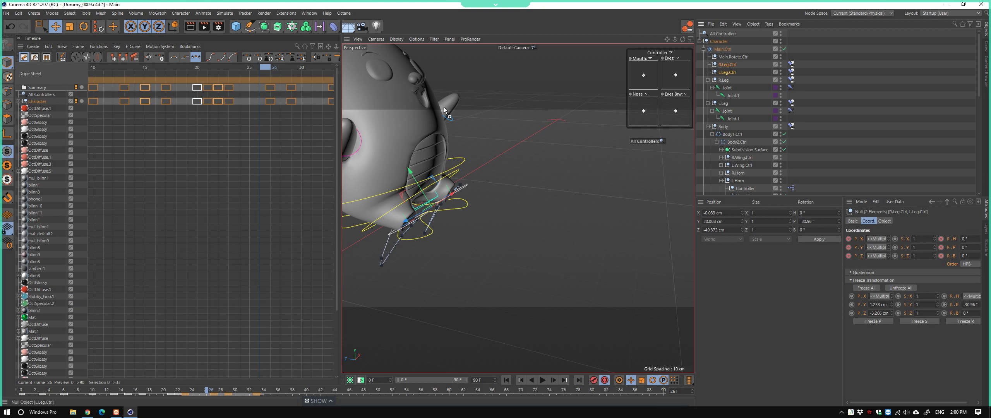
Deselect all keys and limit the Dope Sheet to R.Leg.Ctrl and L.Leg.Ctrl tracks
key("ctrl+a")
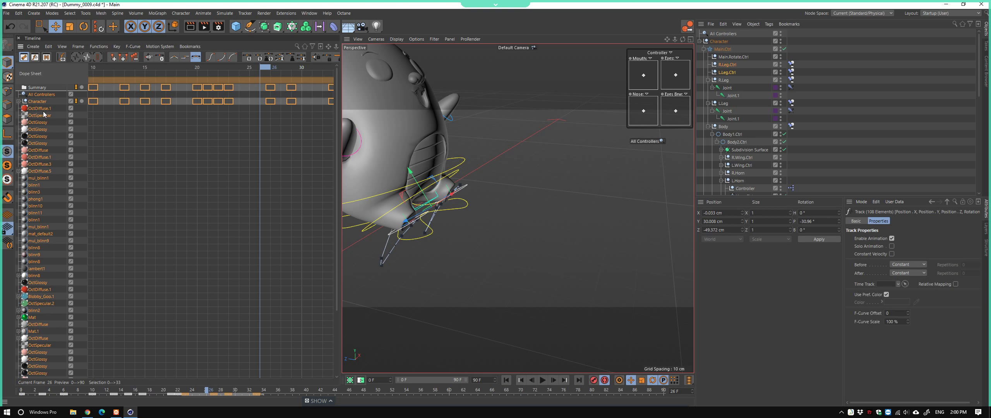
right_click(44, 114)
left_click(190, 47)
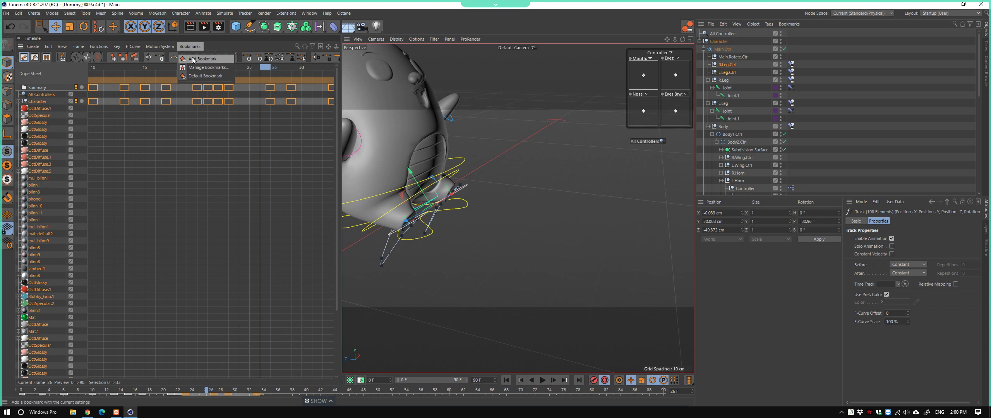
left_click(199, 73)
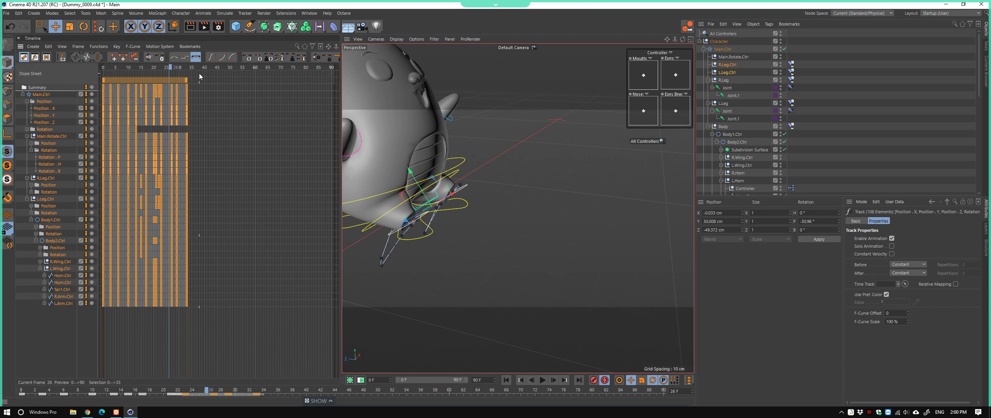
left_click(225, 114)
left_click_drag(77, 314, 41, 320)
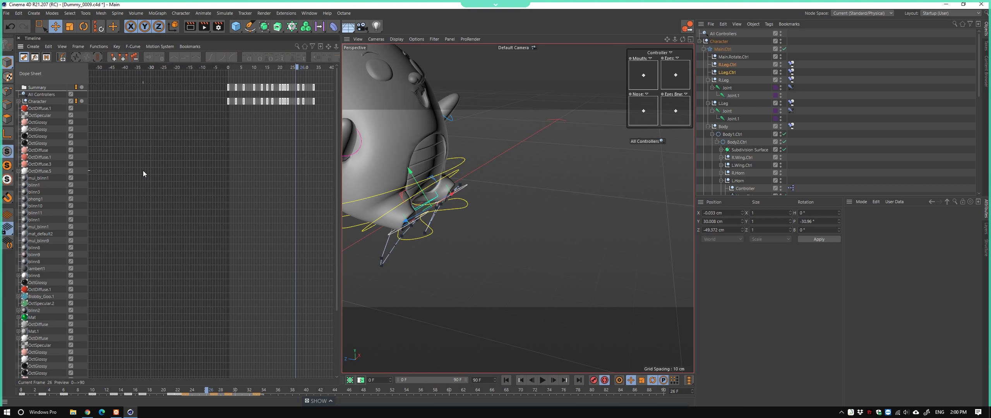
key("alt+a")
scroll(184, 166, "down", 2)
scroll(184, 166, "up", 2)
scroll(266, 141, "up", 2)
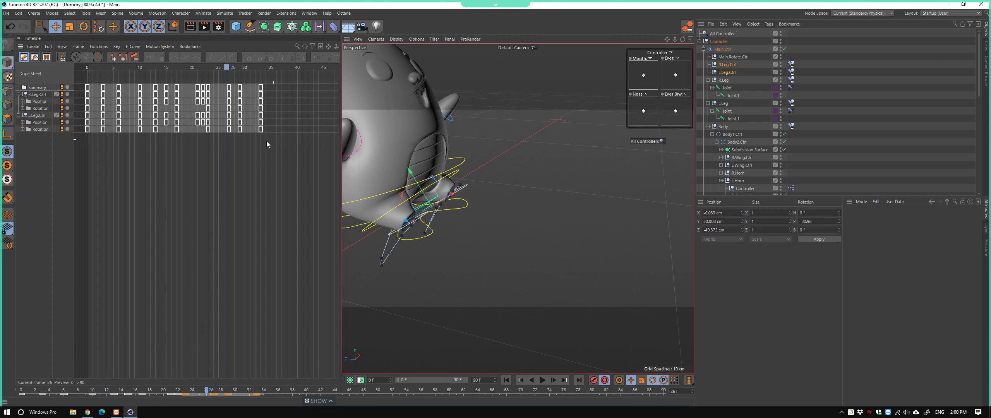
scroll(240, 151, "up", 2)
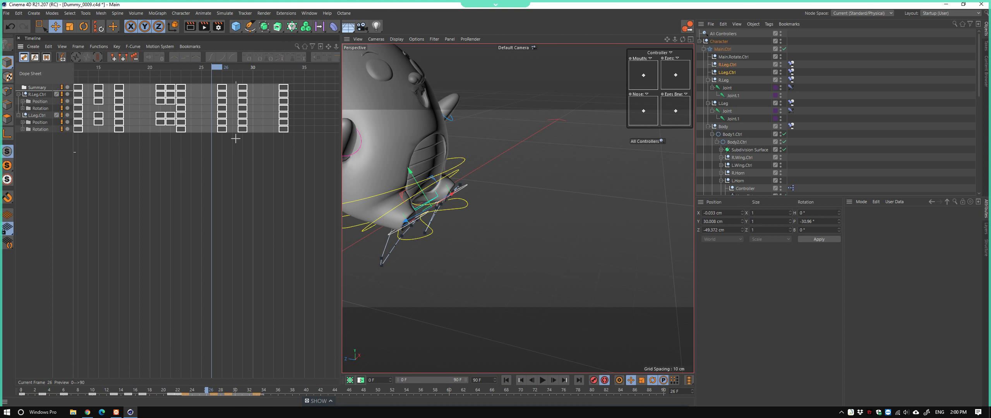
Shift the leg controllers' frame-27 key column later, to frame 29
mouse_move(240, 151)
left_mouse_down()
mouse_move(211, 75)
mouse_move(242, 69)
left_mouse_up()
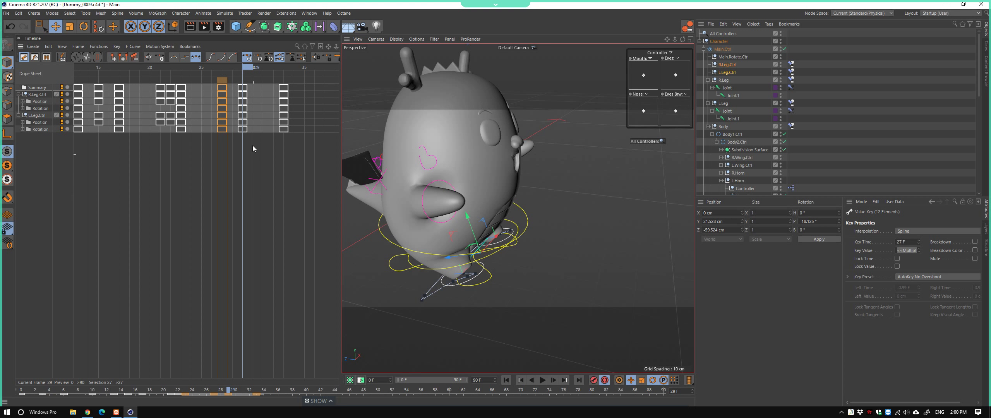
mouse_move(252, 146)
left_mouse_down()
mouse_move(245, 90)
mouse_move(268, 73)
mouse_move(242, 74)
left_mouse_up()
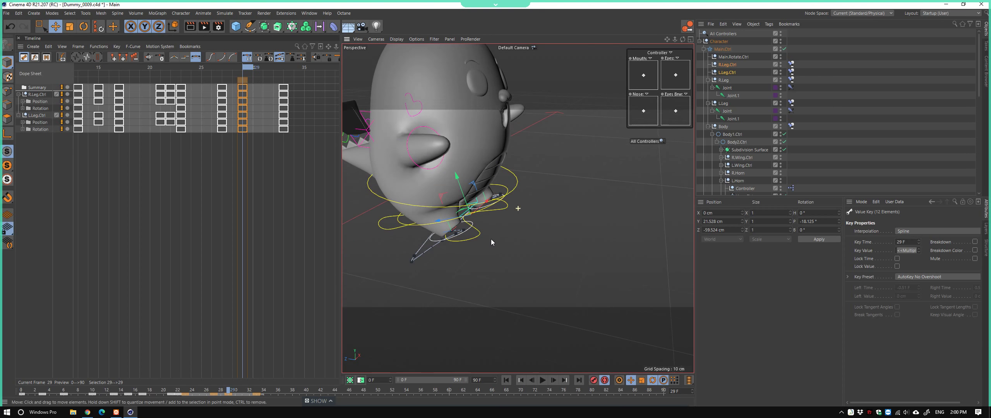
left_click_drag(490, 239, 481, 253, "alt")
Raise the left leg controller slightly
scroll(472, 238, "up", 3)
scroll(472, 238, "up", 3)
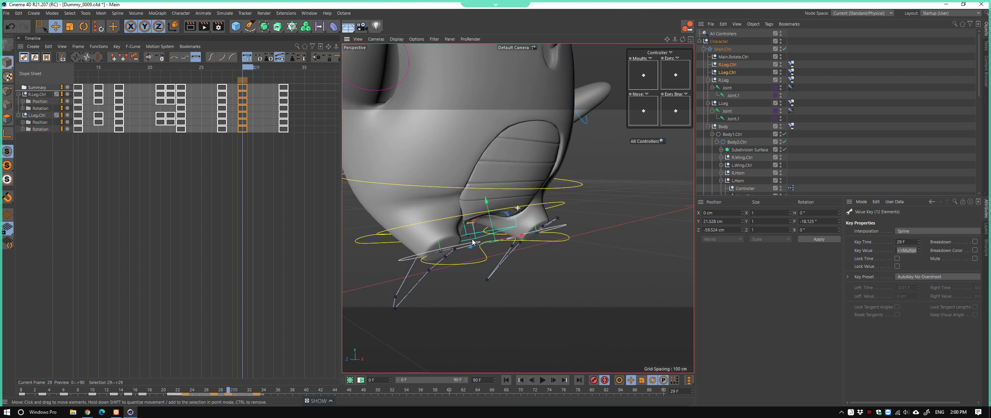
left_click(563, 229)
left_click_drag(563, 229, 561, 211)
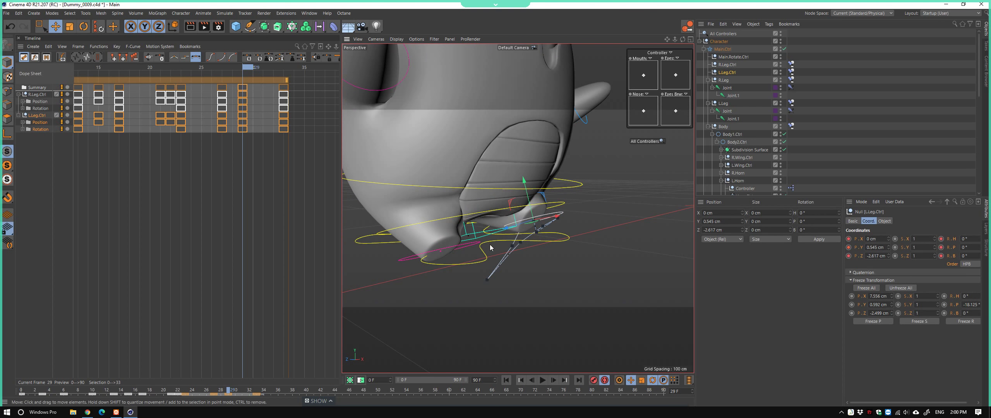
scroll(551, 233, "up", 3)
Select the right leg controller, then reselect the key column at frame 27
left_click(448, 255)
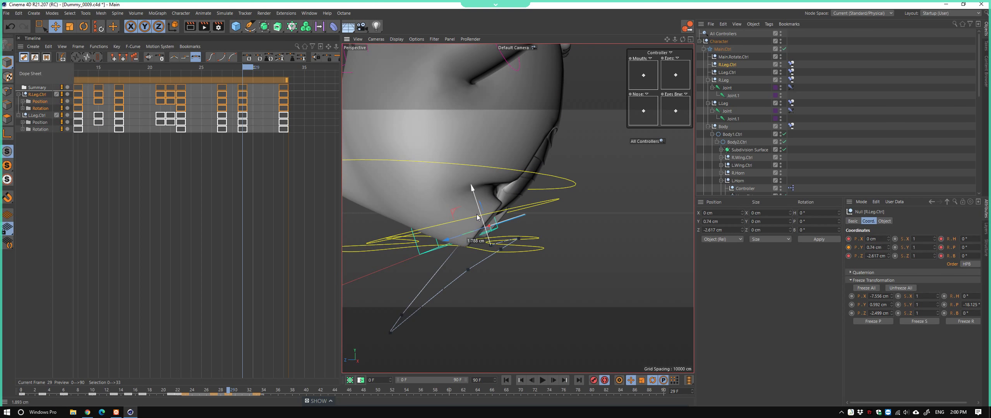
scroll(472, 240, "down", 3)
scroll(498, 231, "down", 2)
left_click_drag(498, 231, 578, 214, "alt")
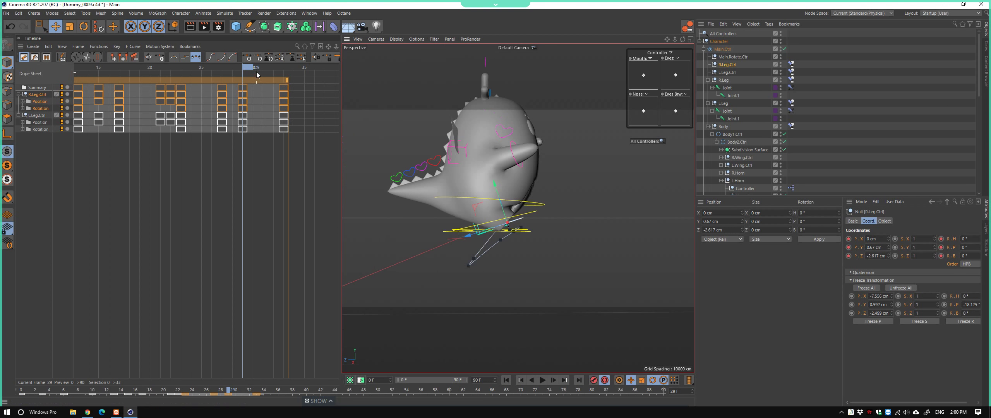
mouse_move(254, 70)
left_mouse_down()
mouse_move(203, 76)
mouse_move(222, 91)
mouse_move(171, 70)
mouse_move(233, 72)
mouse_move(285, 98)
mouse_move(222, 88)
mouse_move(237, 89)
mouse_move(153, 96)
mouse_move(260, 101)
mouse_move(78, 100)
left_mouse_up()
left_click(217, 88)
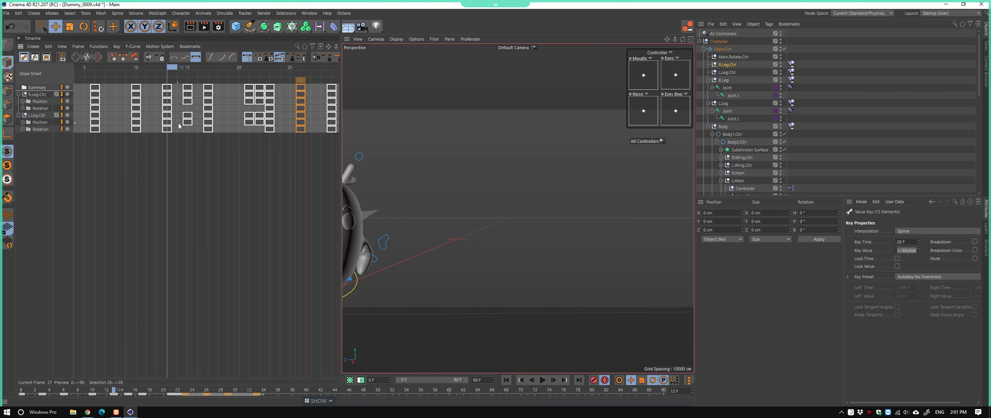
scroll(74, 184, "down", 3)
left_click(184, 67)
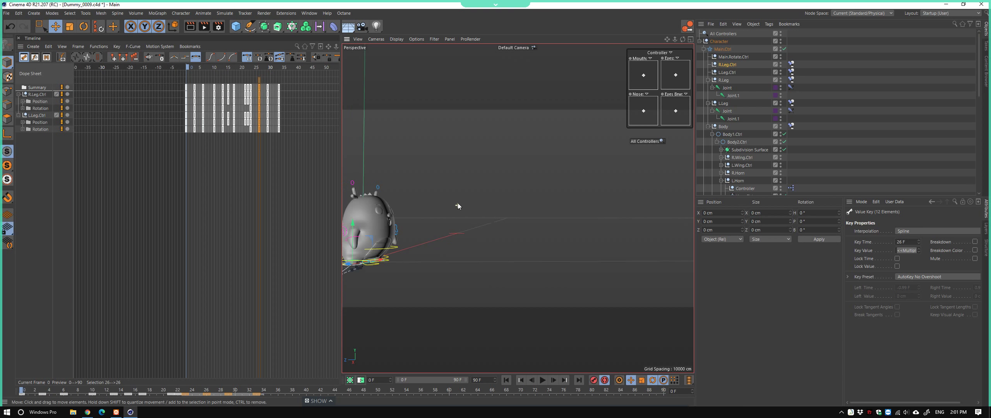
left_click(542, 381)
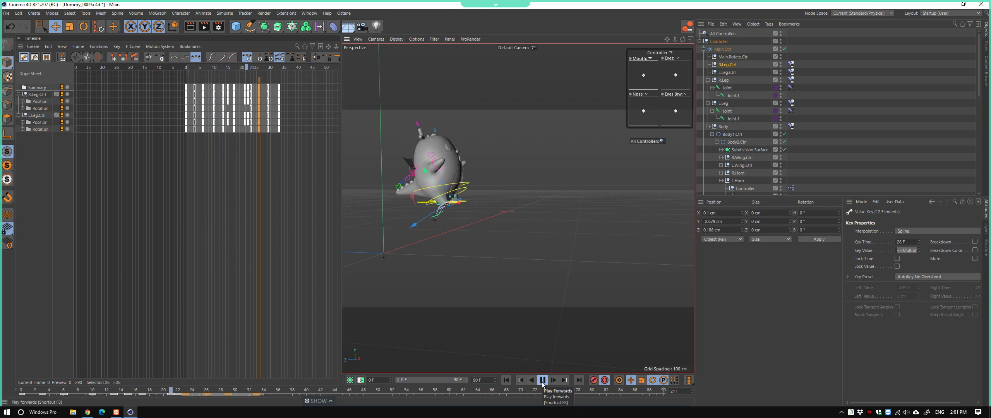
left_click(542, 381)
left_click_drag(273, 68, 260, 72)
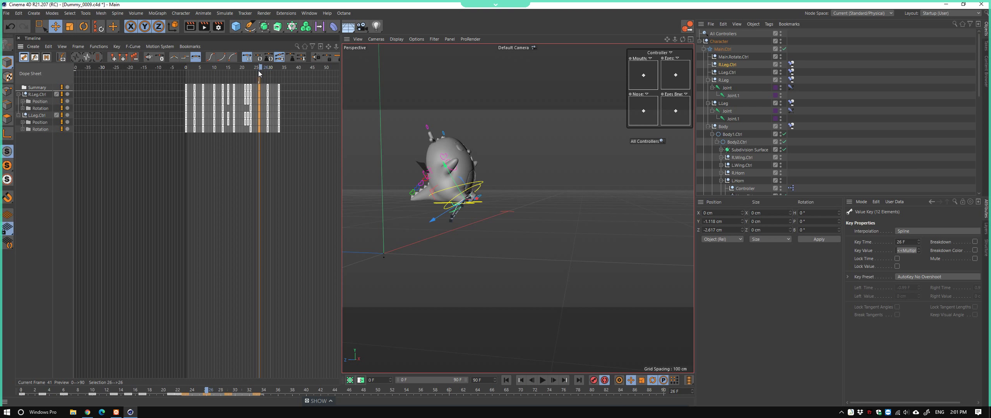
scroll(267, 136, "up", 3)
scroll(278, 124, "up", 2)
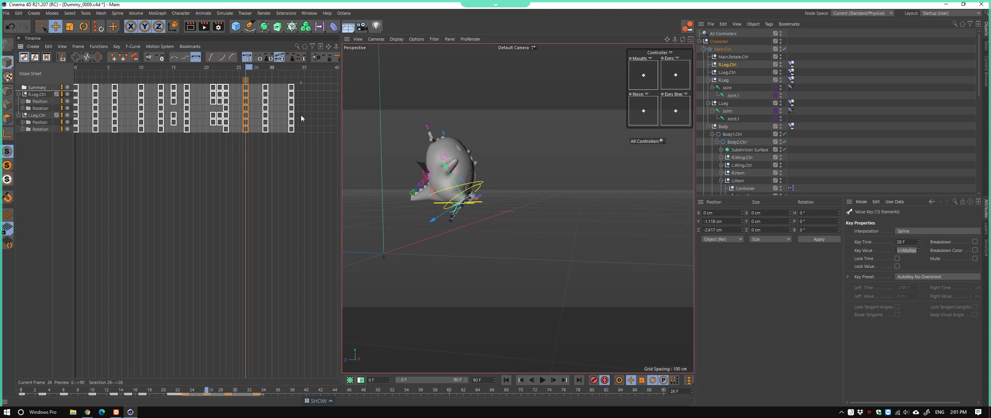
scroll(302, 115, "up", 1)
scroll(309, 109, "up", 2)
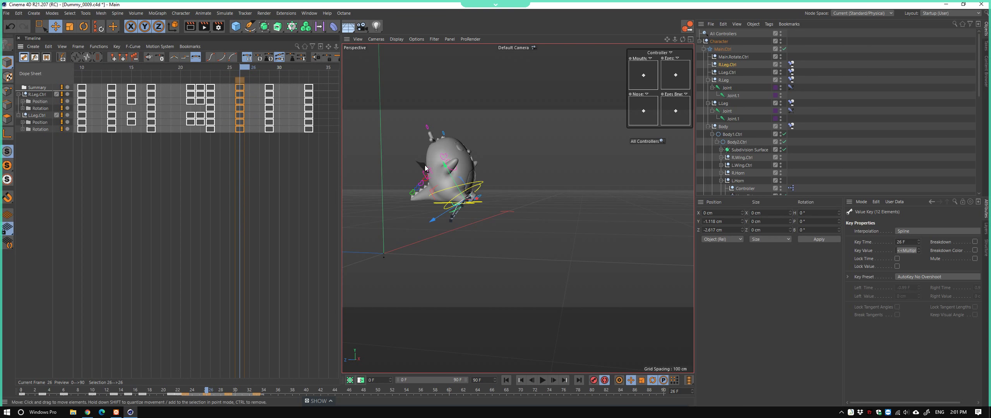
scroll(524, 177, "up", 5)
scroll(517, 181, "down", 2)
scroll(486, 180, "up", 2)
scroll(486, 180, "down", 1)
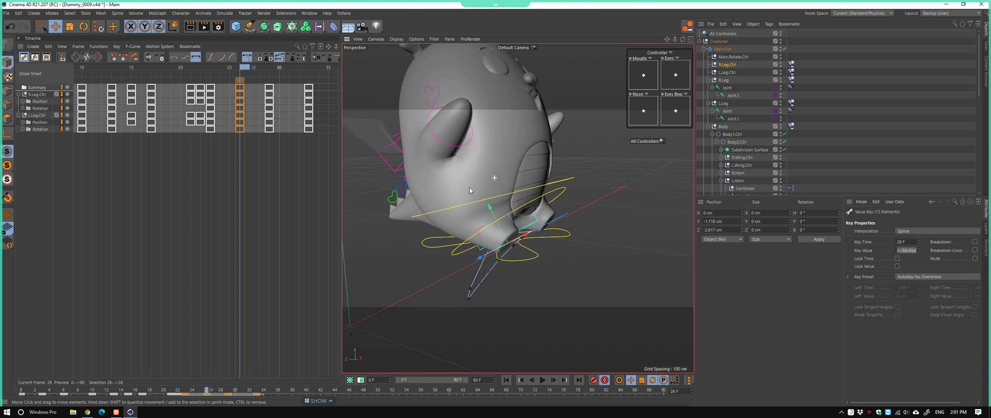
left_click(212, 73)
Shift the selected key column to frame 28
left_click_drag(240, 75, 258, 89)
left_click(269, 88)
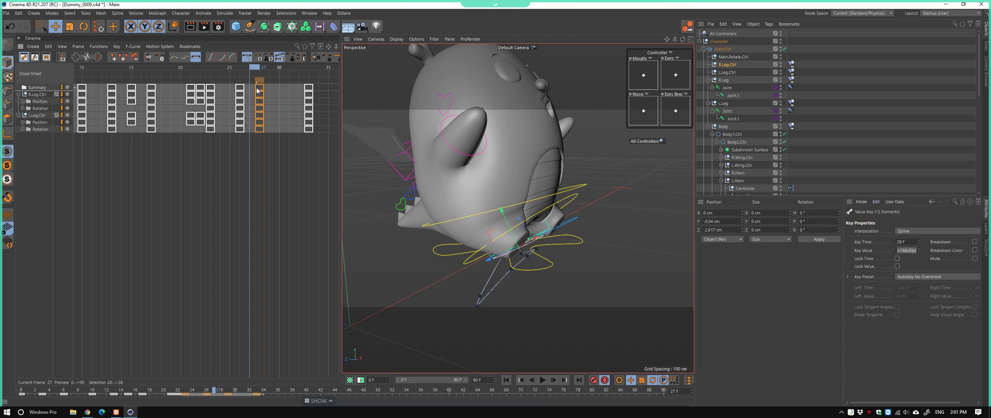
left_click_drag(200, 75, 280, 74)
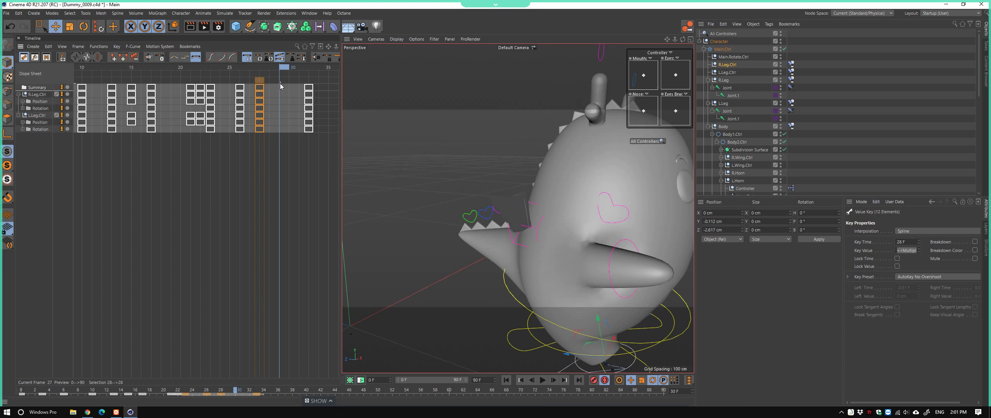
Lower the right and left leg controllers at frame 30
left_click_drag(425, 193, 514, 227, "alt")
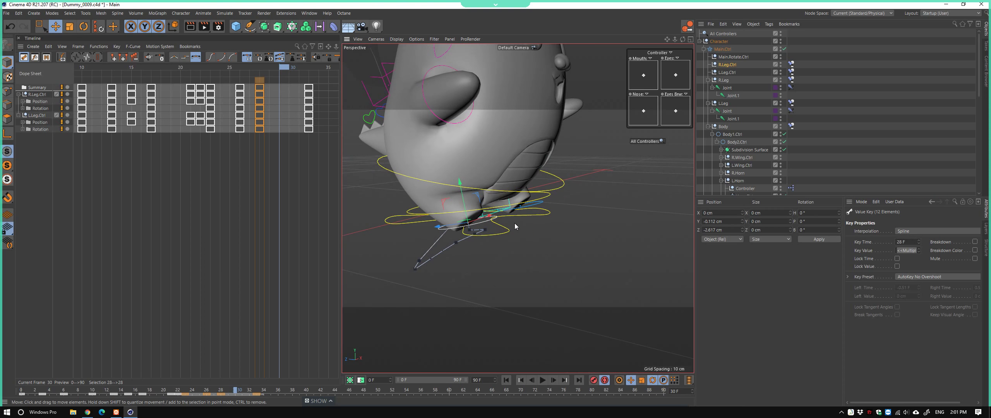
left_click(484, 231)
left_click_drag(476, 232, 479, 278)
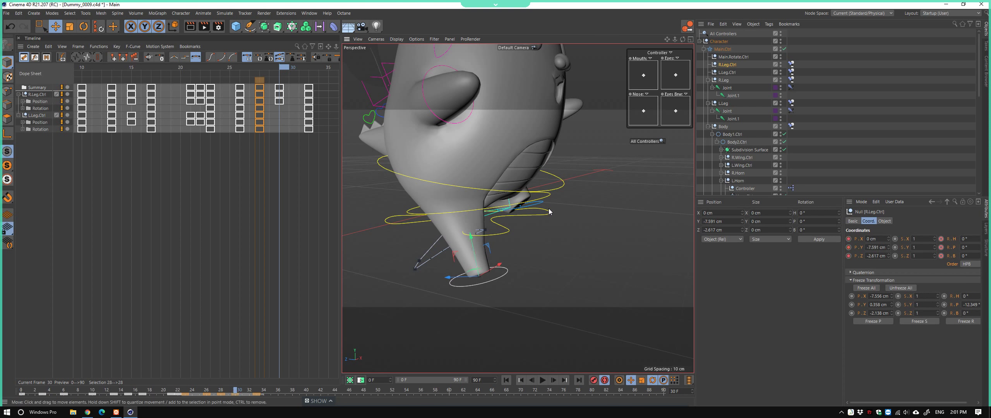
mouse_move(549, 211)
left_mouse_down()
mouse_move(546, 227)
mouse_move(432, 213)
mouse_move(578, 202)
mouse_move(528, 248)
mouse_move(527, 232)
mouse_move(522, 240)
mouse_move(422, 170)
left_mouse_up()
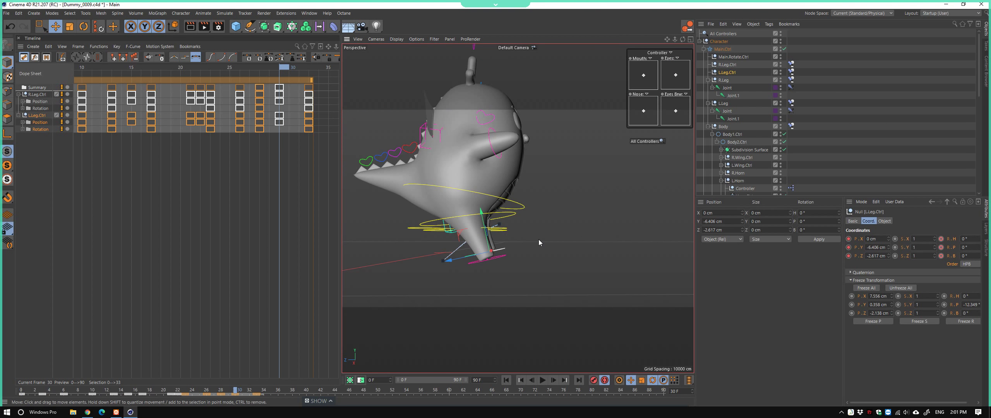
Tilt Body2.Ctrl forward, ease it back, and play the walk cycle
mouse_move(539, 239)
left_mouse_down("alt")
mouse_move(525, 240)
mouse_move(533, 249)
mouse_move(514, 215)
mouse_move(473, 219)
mouse_move(493, 201)
mouse_move(462, 203)
left_mouse_up("alt")
left_click(514, 219)
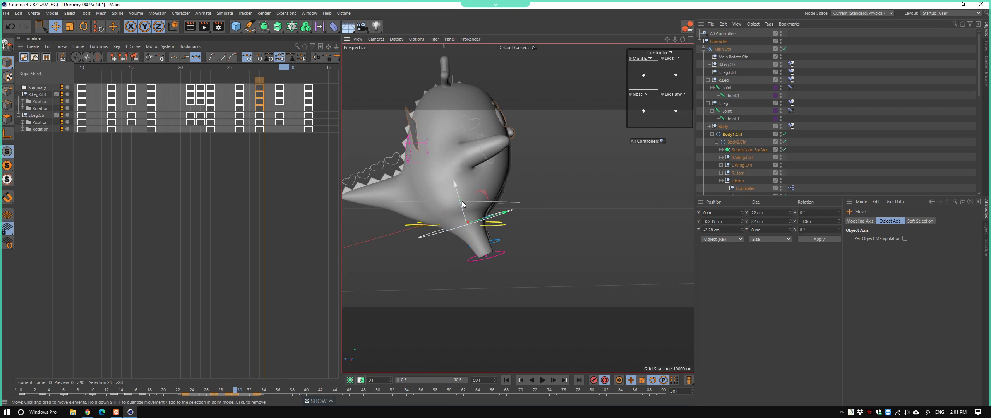
left_click(462, 203)
key("r")
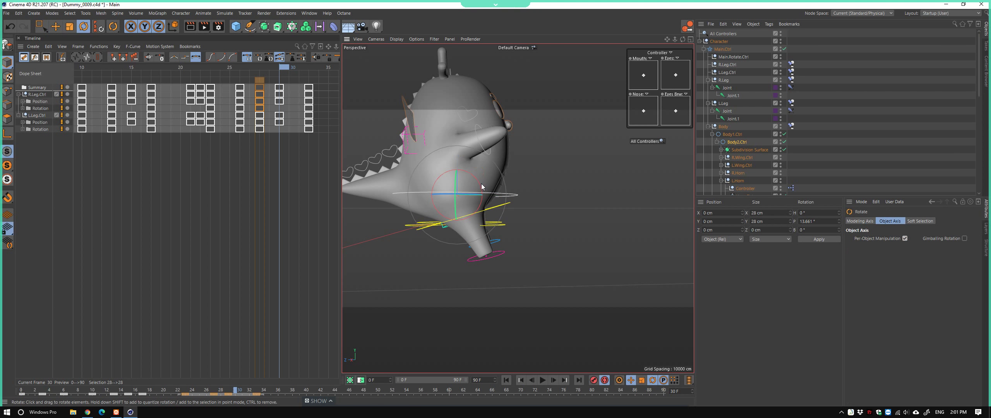
mouse_move(481, 187)
left_mouse_down()
mouse_move(484, 197)
mouse_move(476, 184)
mouse_move(459, 203)
mouse_move(556, 177)
left_mouse_up()
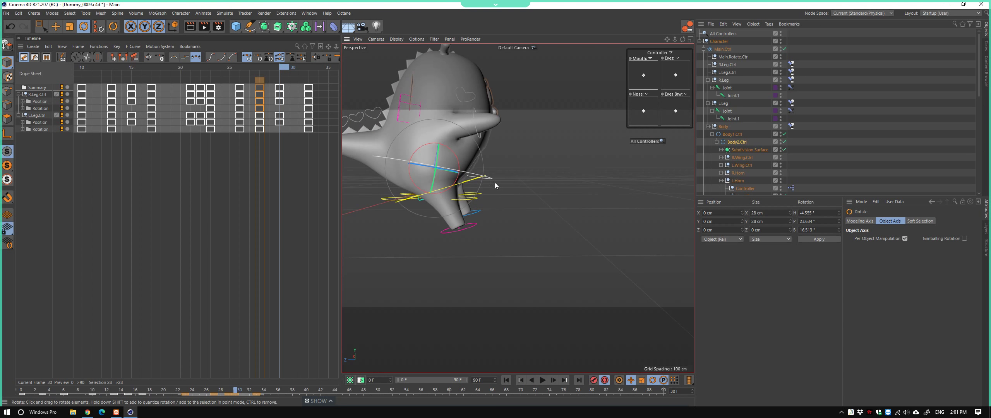
mouse_move(465, 168)
left_mouse_down()
mouse_move(473, 181)
mouse_move(448, 191)
mouse_move(503, 174)
mouse_move(505, 196)
mouse_move(502, 185)
left_mouse_up()
left_click(472, 181)
left_click(542, 380)
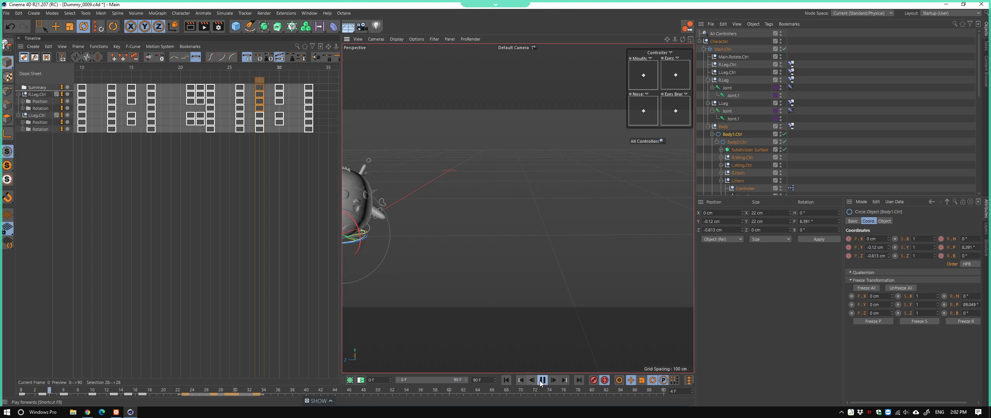
Stop playback and select all of the dragon's controllers
left_click(542, 381)
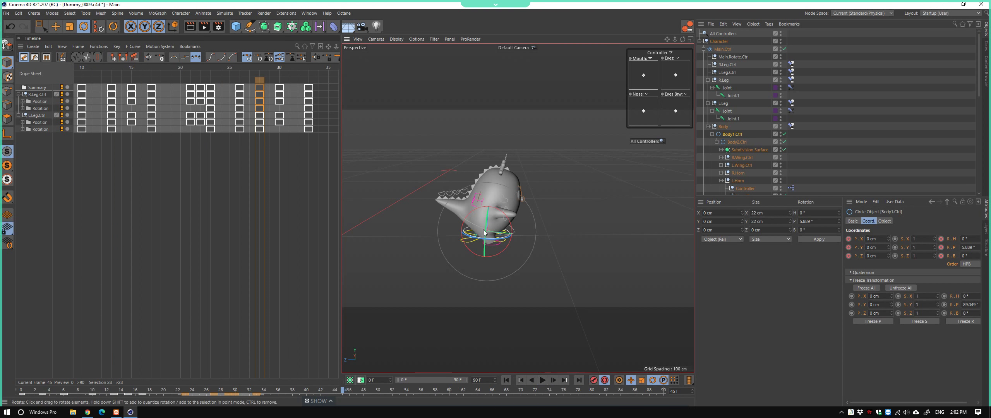
mouse_move(507, 248)
left_mouse_down("alt")
mouse_move(442, 243)
mouse_move(495, 260)
left_mouse_up("alt")
scroll(480, 256, "up", 5)
left_click(510, 262)
scroll(534, 255, "down", 2)
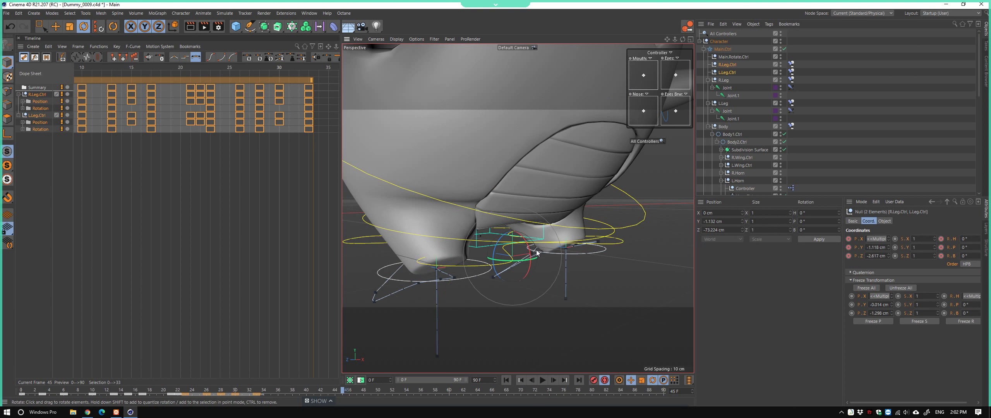
scroll(592, 209, "down", 2)
left_click(643, 141)
key("h")
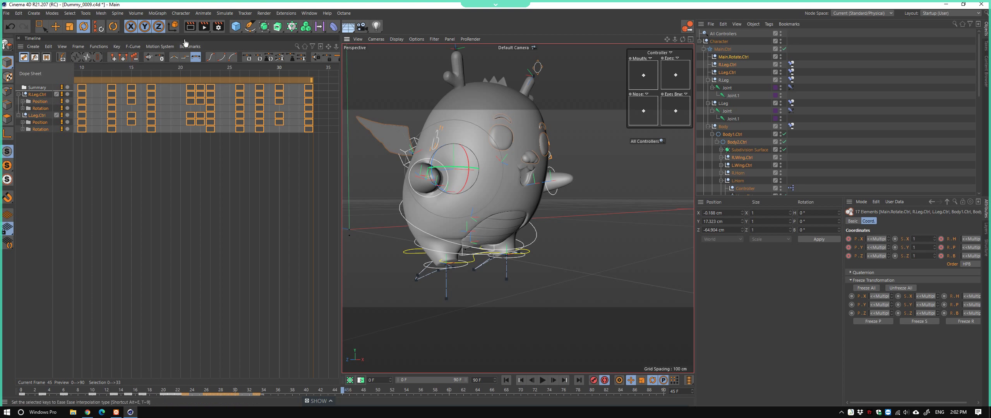
Reset all controllers to their rest pose with Reset PSR and record a key
left_click(101, 28)
left_click_drag(526, 298, 540, 369, "alt")
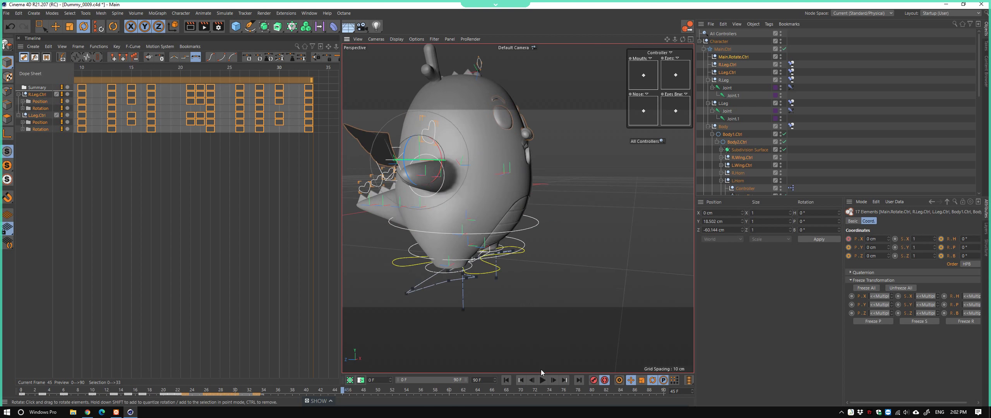
left_click(593, 379)
key("h")
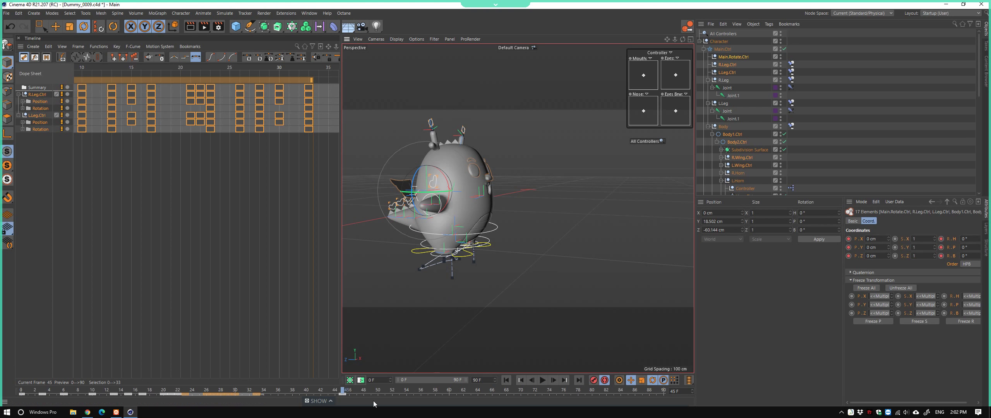
Scrub the timeline back and check the rest-pose key column at frame 33
mouse_move(343, 392)
left_mouse_down()
mouse_move(82, 370)
mouse_move(271, 389)
mouse_move(21, 390)
left_mouse_up()
left_click(319, 394)
scroll(571, 161, "down", 3)
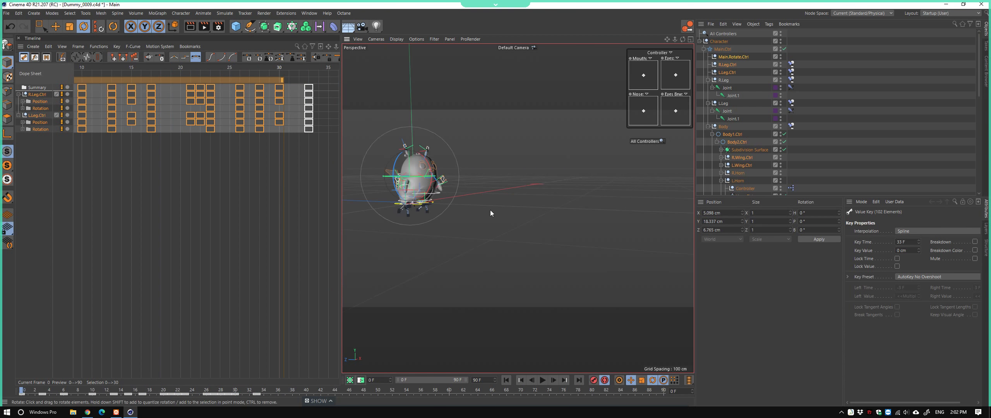
scroll(490, 210, "down", 2)
Return to the start and play back the walk cycle
left_click(522, 231)
mouse_move(546, 215)
left_mouse_down("alt")
mouse_move(591, 230)
mouse_move(511, 240)
left_mouse_up("alt")
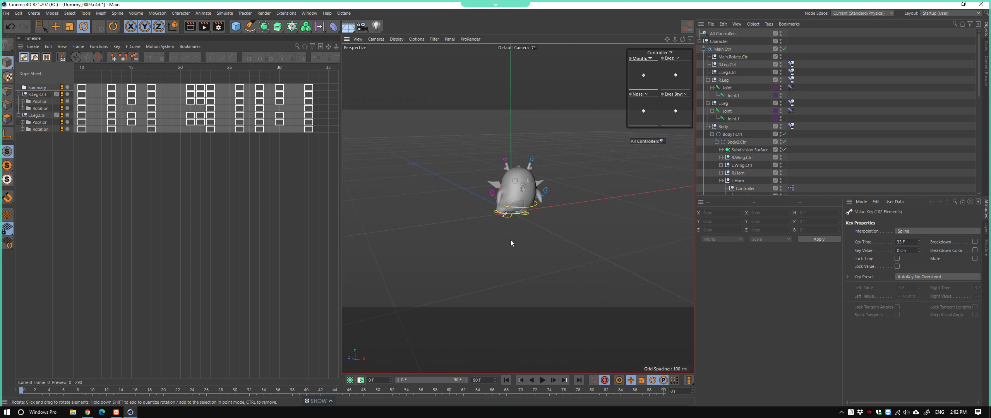
left_click(543, 380)
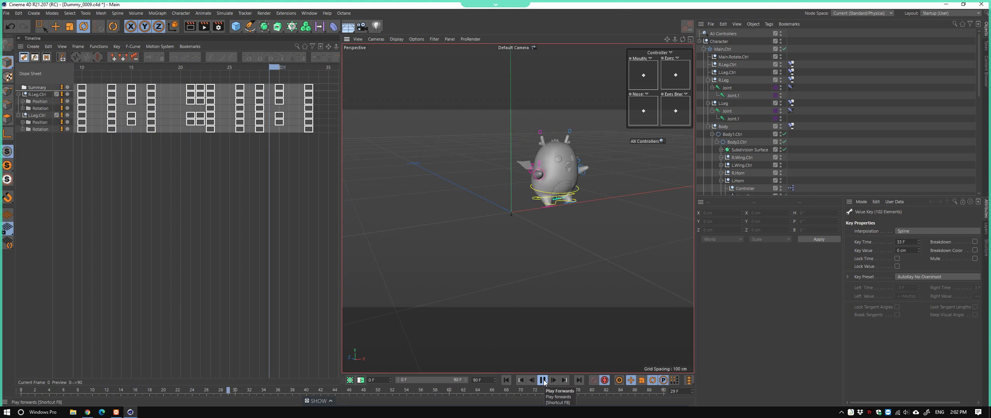
scroll(537, 259, "up", 5)
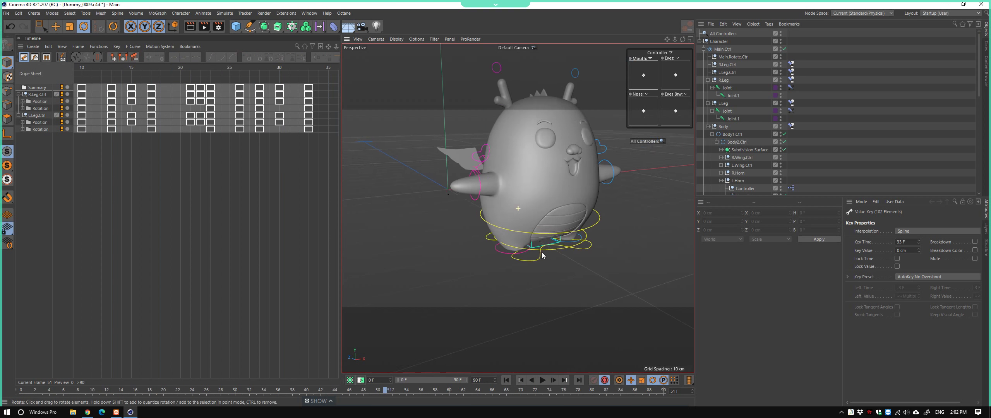
Near frame 30, re-tilt Body2.Ctrl and Body1.Ctrl, leaving Body1 at about 5.8° pitch
left_click(68, 388)
mouse_move(68, 389)
left_mouse_down()
mouse_move(248, 389)
mouse_move(236, 388)
left_mouse_up()
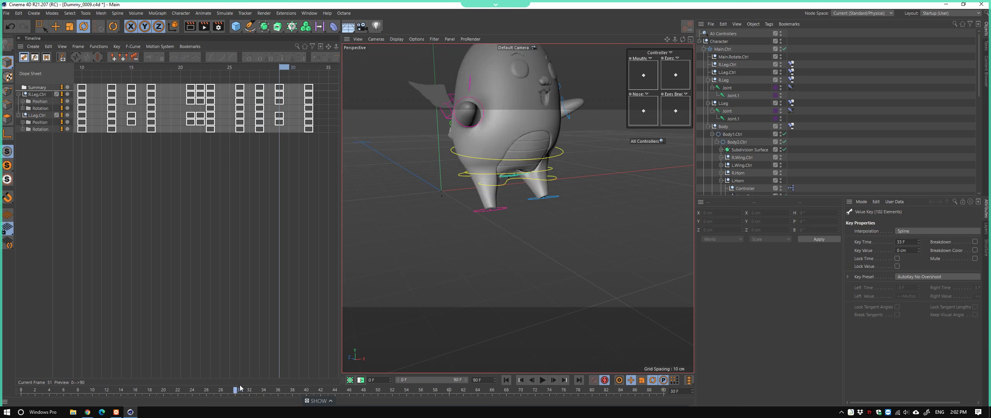
left_click_drag(518, 209, 543, 224, "alt")
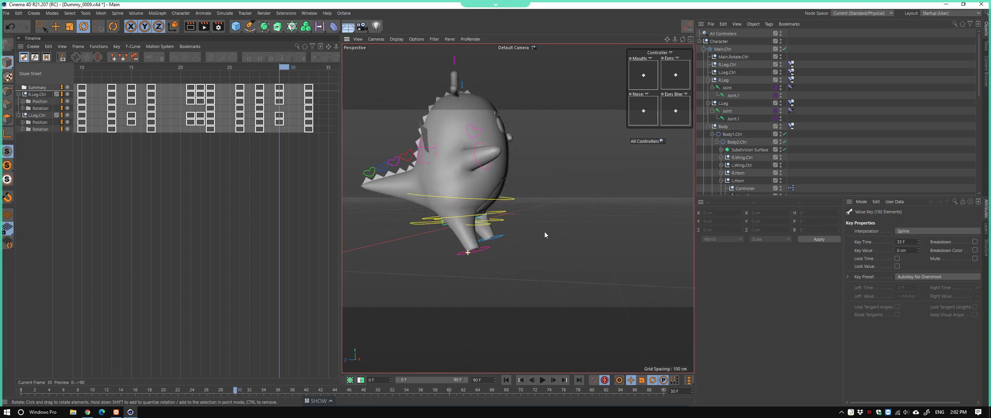
left_click(497, 202)
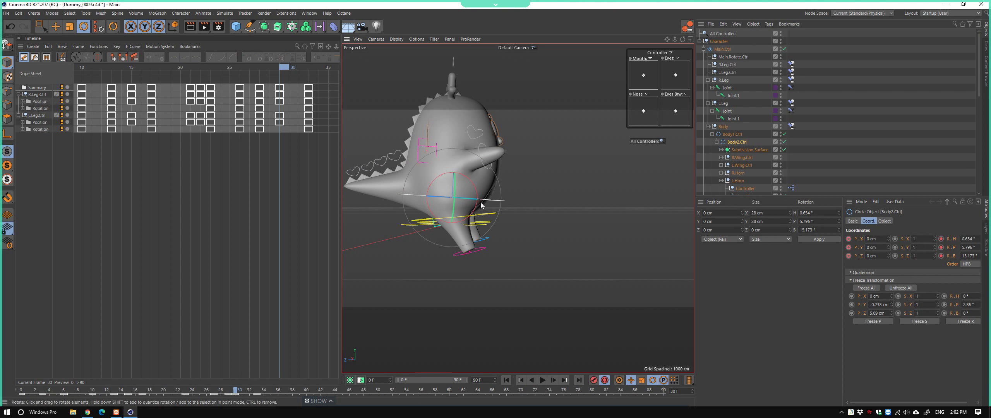
left_click_drag(481, 205, 487, 200, "alt")
left_click(511, 243)
mouse_move(522, 241)
left_mouse_down("alt")
mouse_move(416, 266)
mouse_move(521, 248)
mouse_move(492, 231)
mouse_move(500, 203)
mouse_move(485, 250)
mouse_move(460, 257)
mouse_move(507, 265)
mouse_move(433, 270)
left_mouse_up("alt")
At frame 30, select the dragon's right arm controller from a front view
left_click_drag(234, 390, 237, 392)
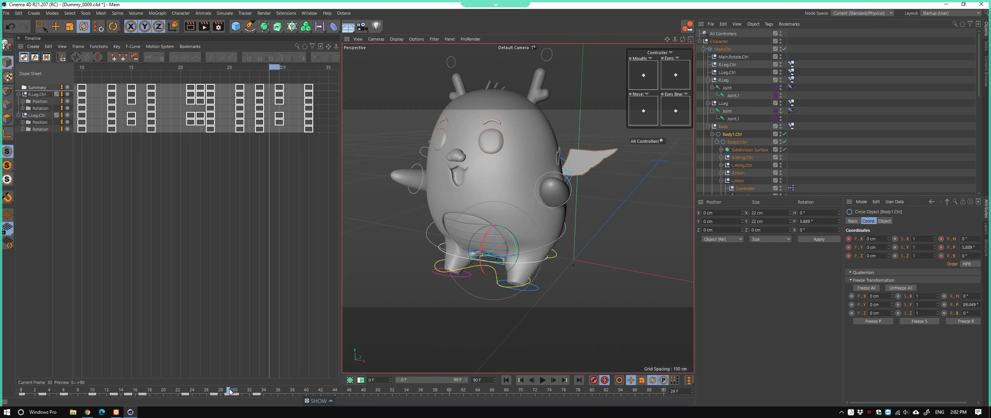
mouse_move(514, 244)
left_mouse_down("alt")
mouse_move(554, 245)
mouse_move(519, 259)
left_mouse_up("alt")
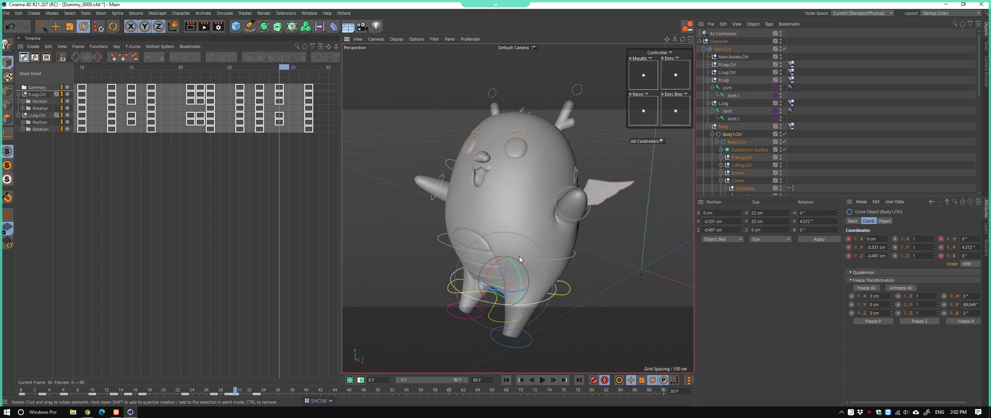
left_click(576, 178)
mouse_move(576, 178)
left_mouse_down("alt")
mouse_move(617, 215)
mouse_move(547, 173)
mouse_move(573, 194)
mouse_move(562, 227)
left_mouse_up("alt")
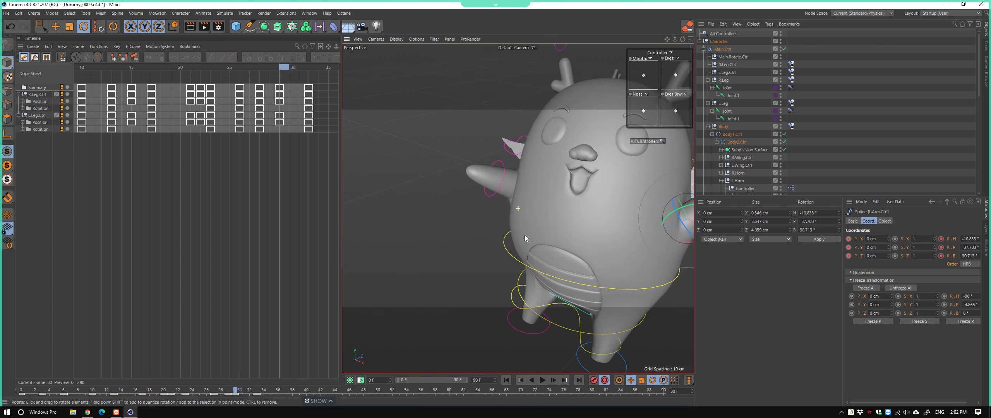
scroll(525, 235, "up", 3)
mouse_move(502, 238)
left_mouse_down("alt")
mouse_move(574, 195)
mouse_move(424, 173)
mouse_move(479, 217)
left_mouse_up("alt")
left_click(424, 173)
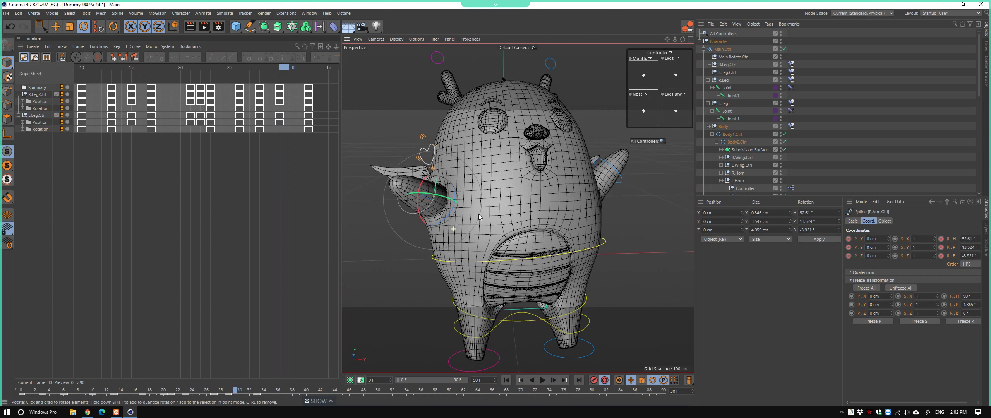
Angle the wing controller from a rear three-quarter view
mouse_move(400, 196)
left_mouse_down("alt")
mouse_move(556, 190)
mouse_move(497, 209)
mouse_move(481, 242)
mouse_move(466, 196)
mouse_move(517, 213)
mouse_move(446, 195)
mouse_move(493, 195)
mouse_move(565, 166)
left_mouse_up("alt")
left_click(560, 164)
key("e")
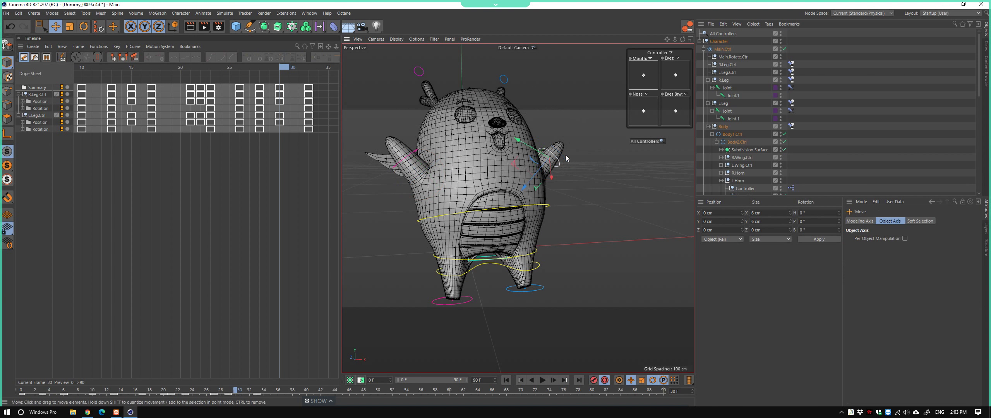
mouse_move(557, 180)
left_mouse_down()
mouse_move(569, 183)
mouse_move(573, 156)
left_mouse_up()
key("e")
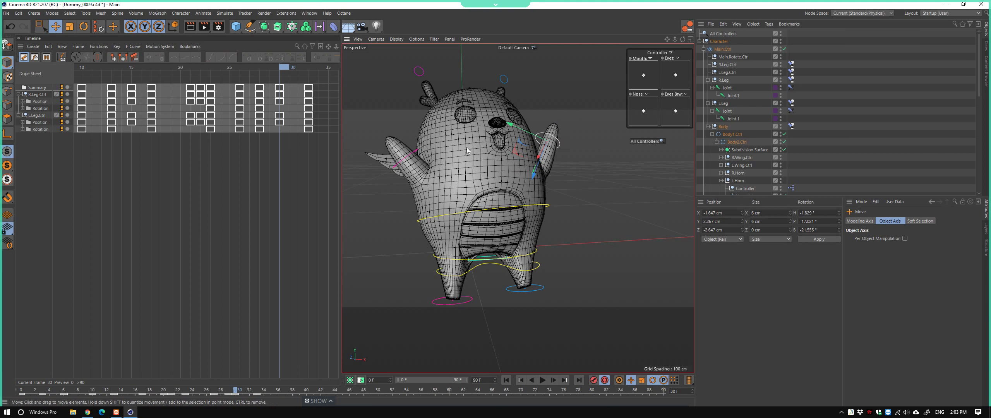
Tilt the left wing controller upward and nudge its position slightly
mouse_move(466, 147)
left_mouse_down("alt")
mouse_move(390, 153)
mouse_move(419, 147)
left_mouse_up("alt")
left_click(421, 152)
key("r")
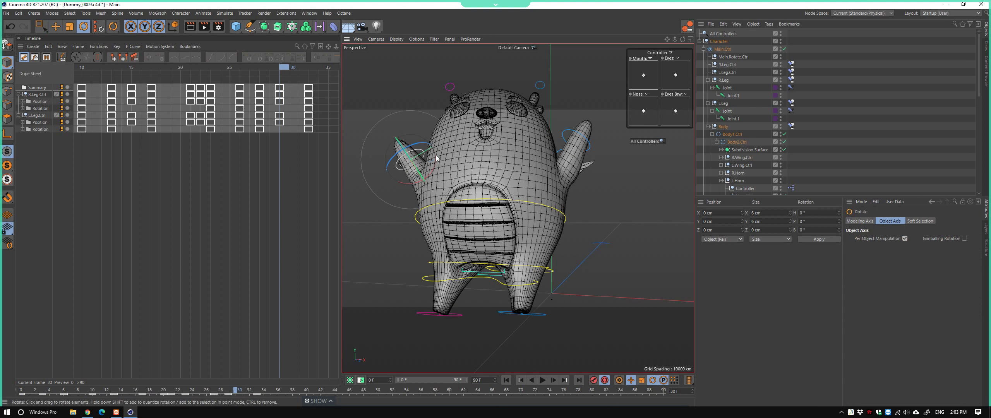
left_click(421, 156)
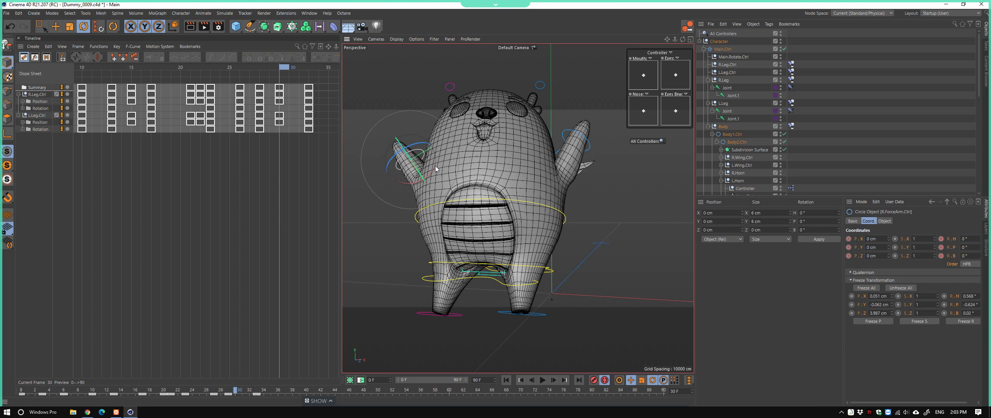
left_click_drag(434, 170, 420, 162)
key("e")
mouse_move(418, 128)
left_mouse_down()
mouse_move(568, 193)
mouse_move(517, 230)
mouse_move(500, 267)
mouse_move(570, 267)
mouse_move(575, 214)
mouse_move(479, 256)
mouse_move(467, 379)
left_mouse_up()
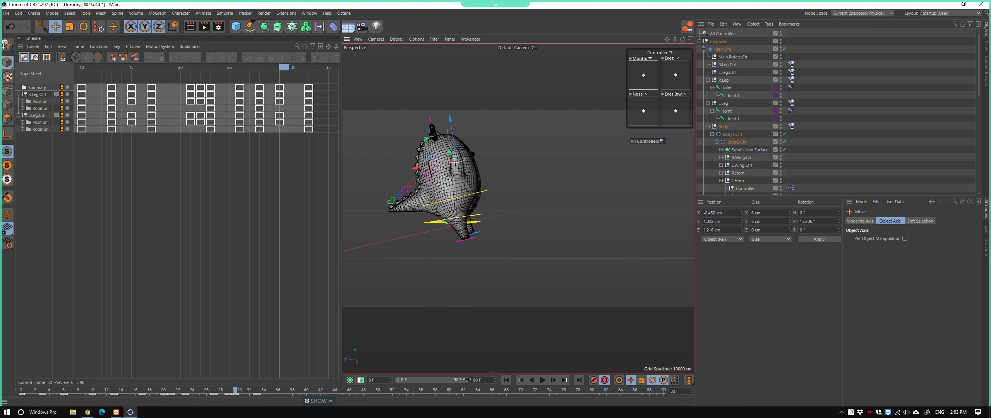
Jump to frame 0 and scrub through the walk to about frame 26
left_click(505, 381)
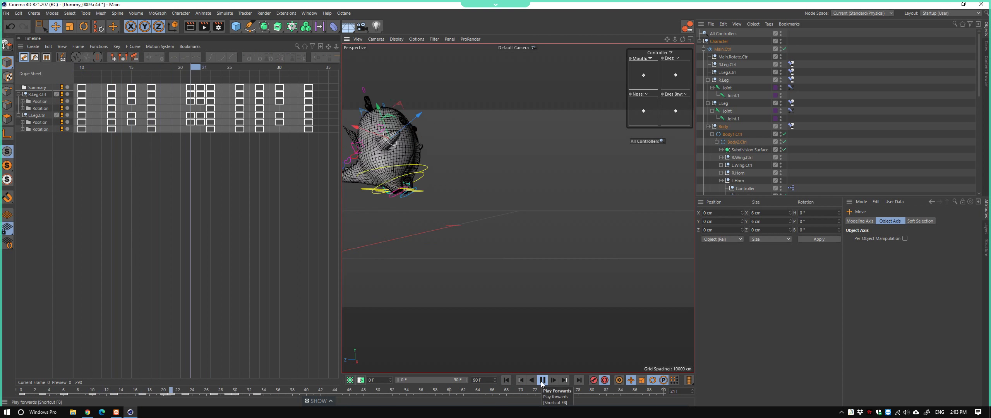
left_click_drag(510, 258, 236, 356, "alt")
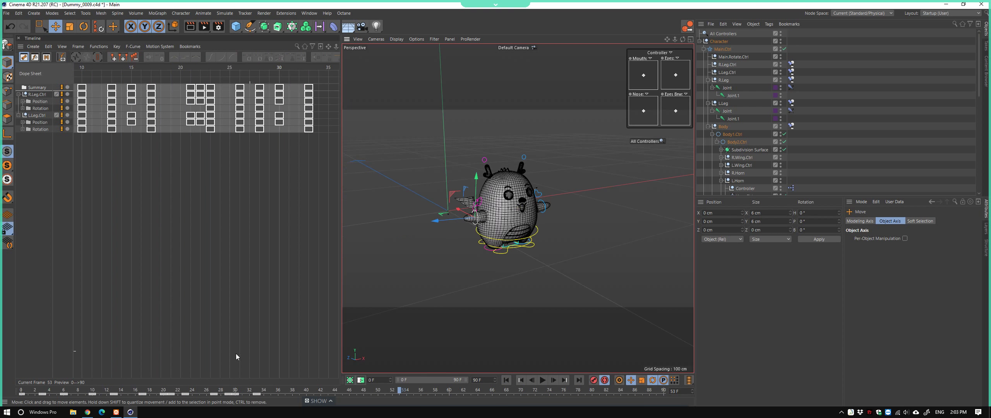
mouse_move(228, 390)
left_mouse_down()
mouse_move(105, 374)
mouse_move(181, 381)
left_mouse_up()
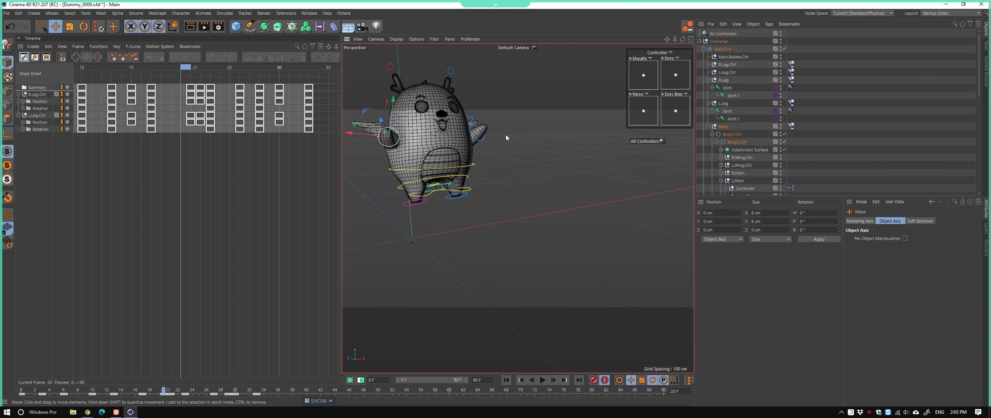
Select the left arm controller and its keys at frame 21, ready to rotate it
scroll(506, 134, "up", 5)
mouse_move(434, 155)
left_mouse_down("alt")
mouse_move(540, 143)
mouse_move(558, 126)
mouse_move(526, 127)
mouse_move(542, 125)
left_mouse_up("alt")
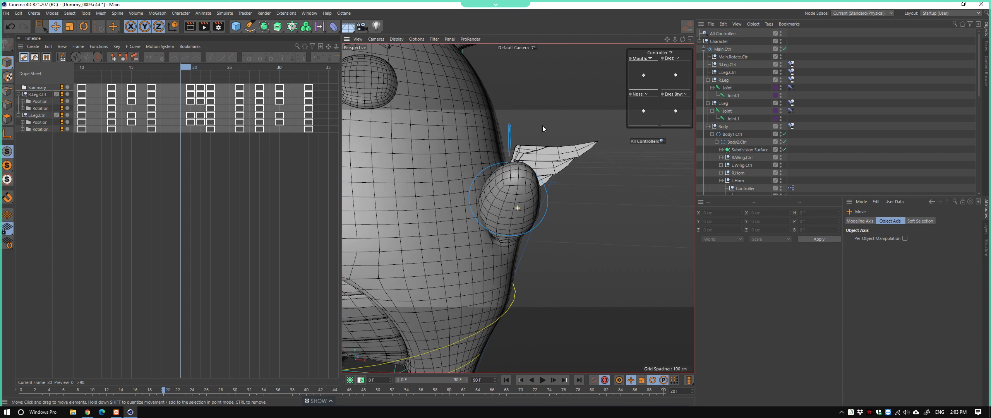
left_click(510, 131)
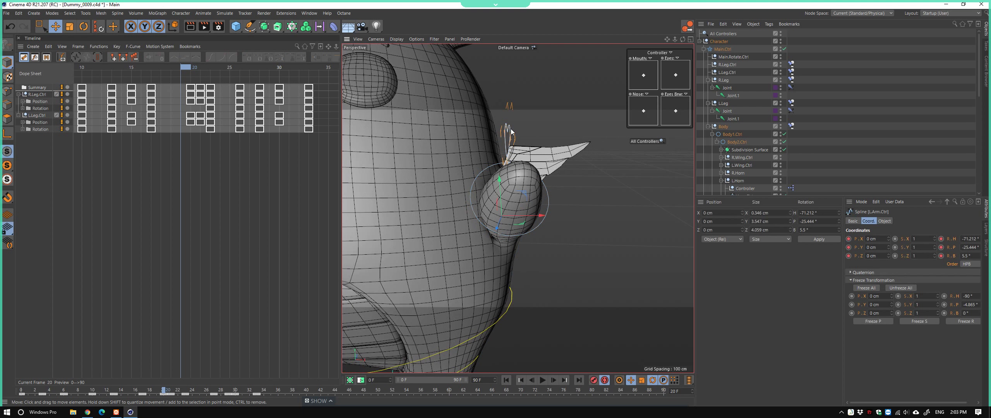
scroll(511, 132, "down", 1)
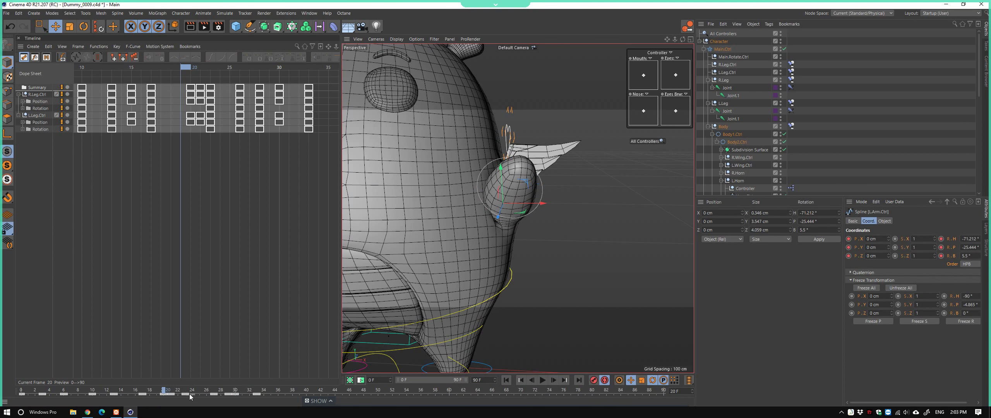
left_click_drag(190, 395, 170, 393)
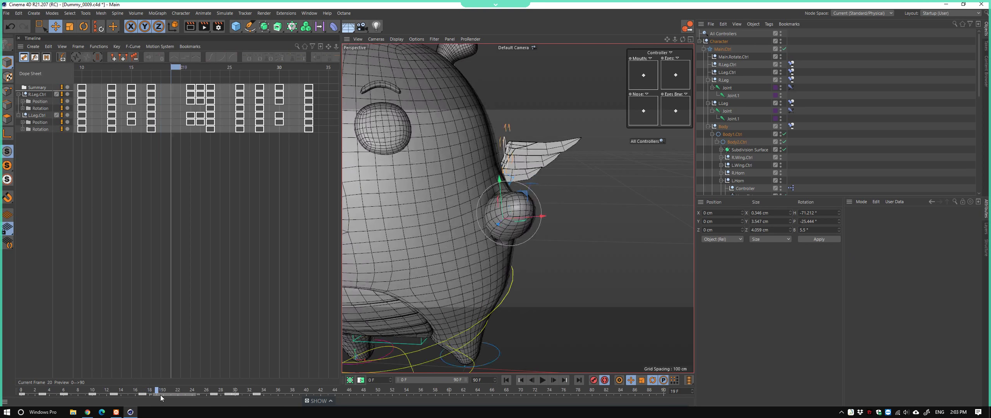
mouse_move(501, 212)
left_mouse_down("alt")
mouse_move(481, 259)
mouse_move(498, 179)
left_mouse_up("alt")
key("r")
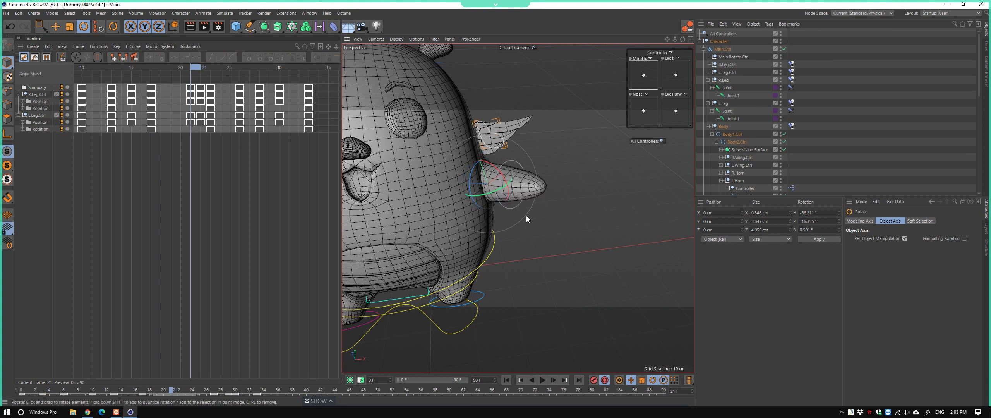
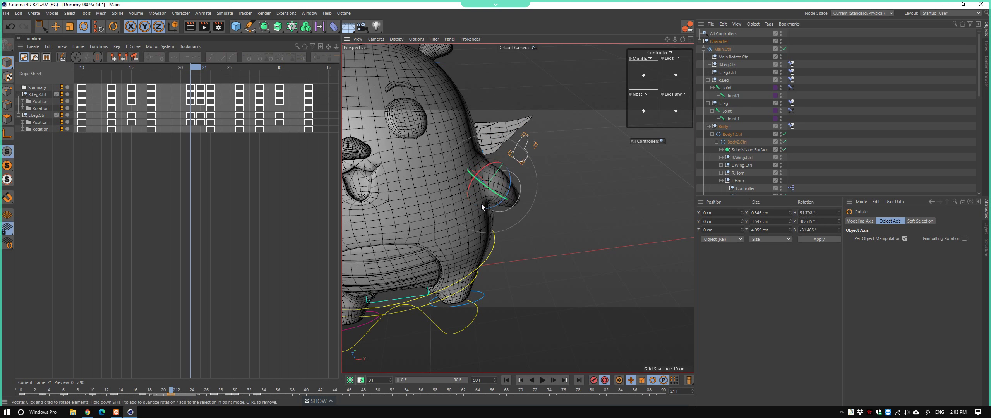
Orbit around the creature, scrub back to frame 10 and play the hop to review it
scroll(512, 210, "down", 5)
left_click_drag(512, 211, 678, 192, "alt")
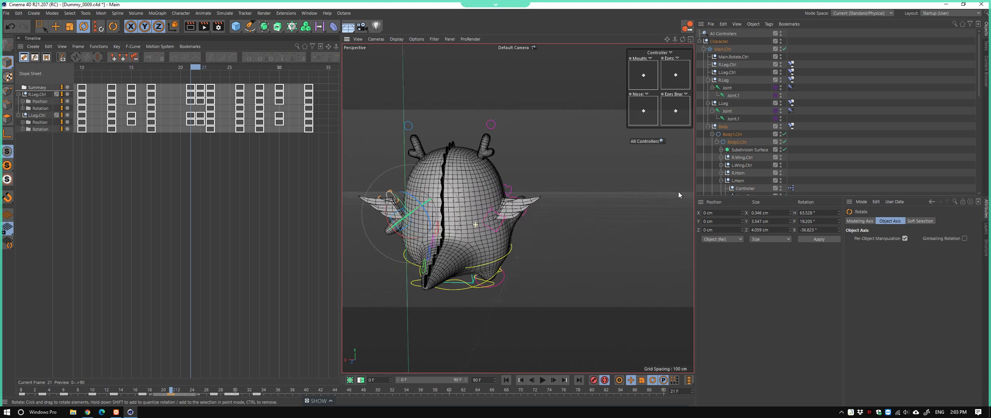
scroll(678, 192, "up", 2)
mouse_move(579, 237)
left_mouse_down("alt")
mouse_move(424, 174)
mouse_move(535, 167)
left_mouse_up("alt")
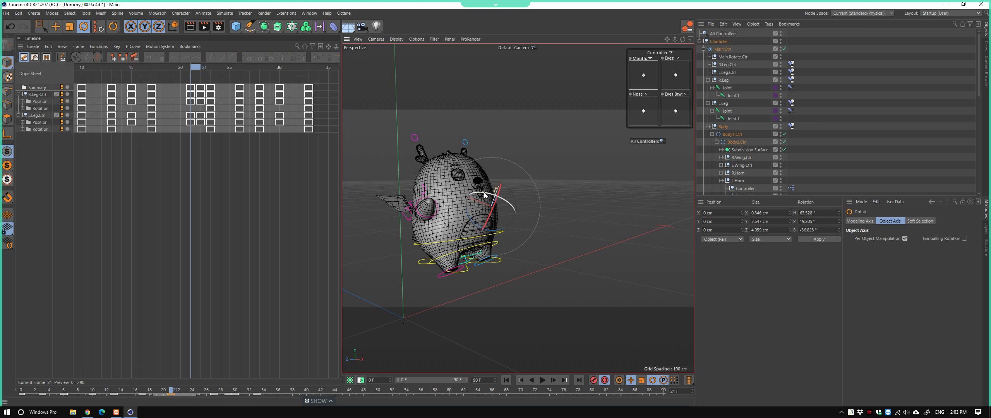
mouse_move(484, 195)
left_mouse_down("alt")
mouse_move(390, 245)
mouse_move(468, 237)
mouse_move(590, 246)
left_mouse_up("alt")
scroll(531, 243, "up", 5)
scroll(532, 243, "up", 3)
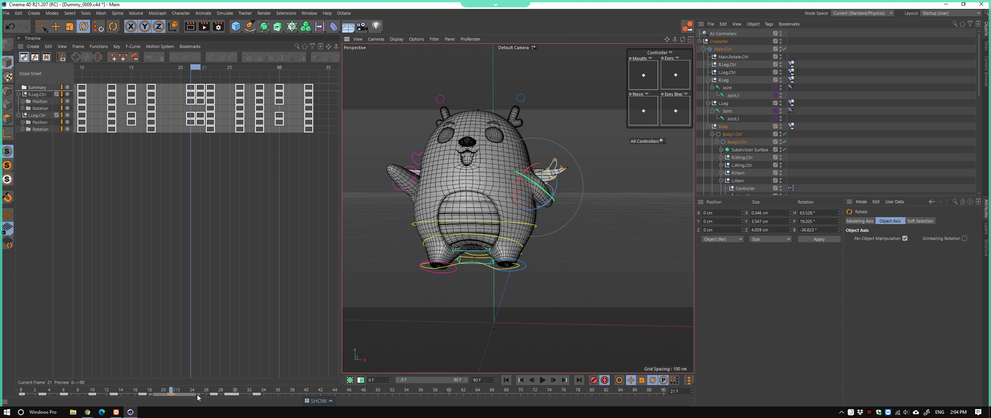
mouse_move(171, 392)
left_mouse_down()
mouse_move(21, 392)
mouse_move(202, 391)
left_mouse_up()
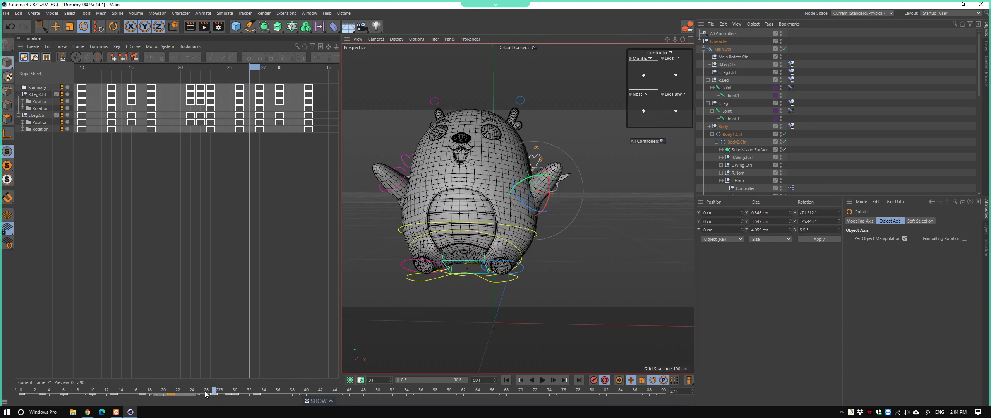
mouse_move(202, 391)
left_mouse_down()
mouse_move(96, 393)
mouse_move(150, 392)
left_mouse_up()
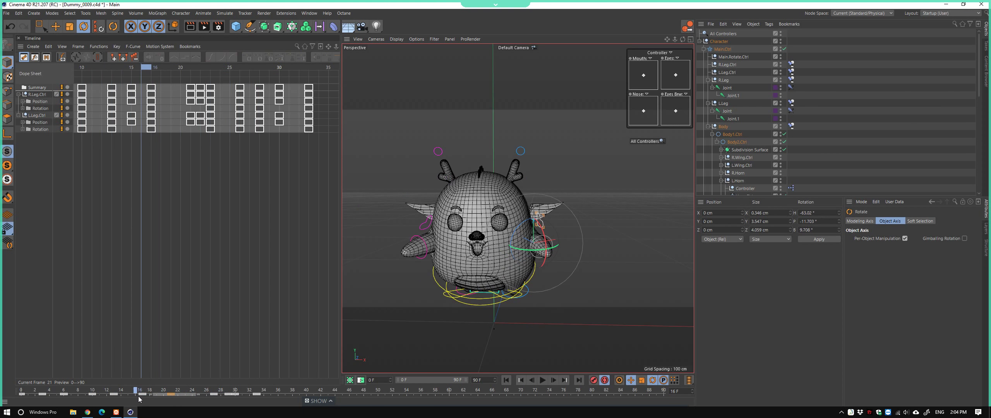
left_click(163, 395)
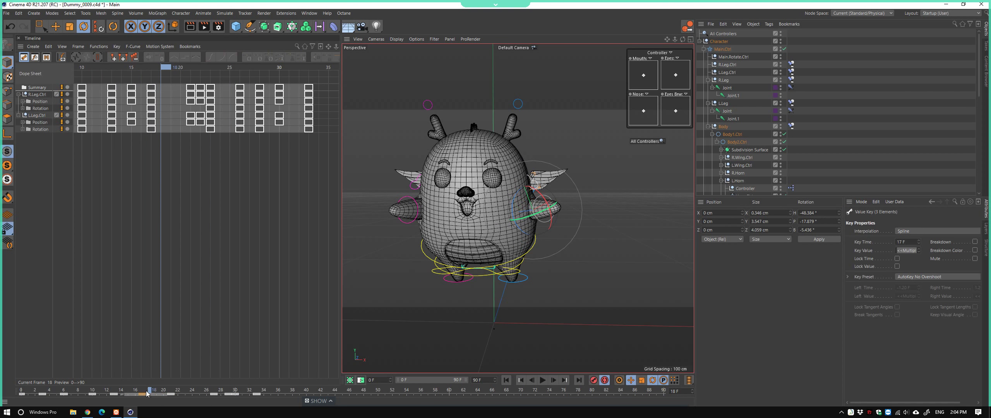
key("F8")
key("F8")
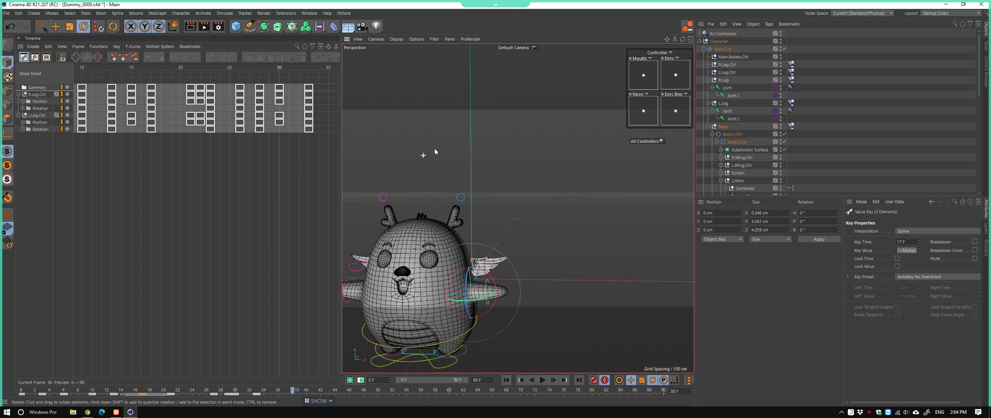
left_click_drag(515, 232, 469, 294, "alt")
Replay the hop from the start and scrub between frames 10 and 28
left_click(505, 380)
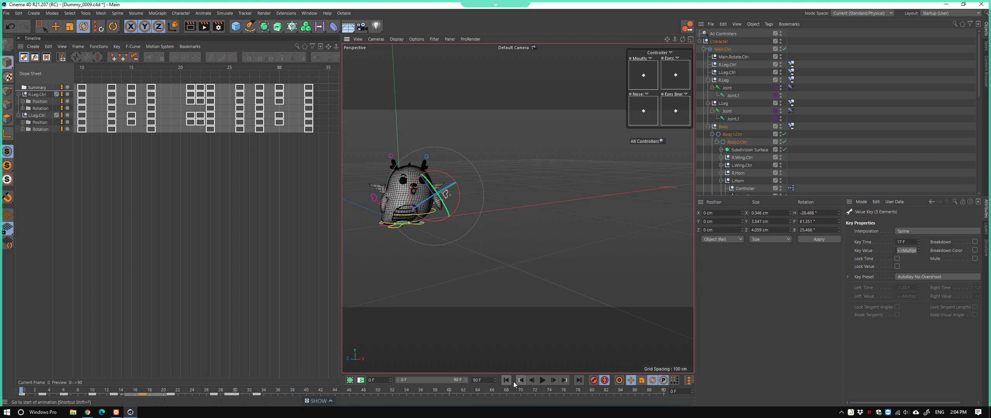
left_click(542, 380)
left_click(543, 380)
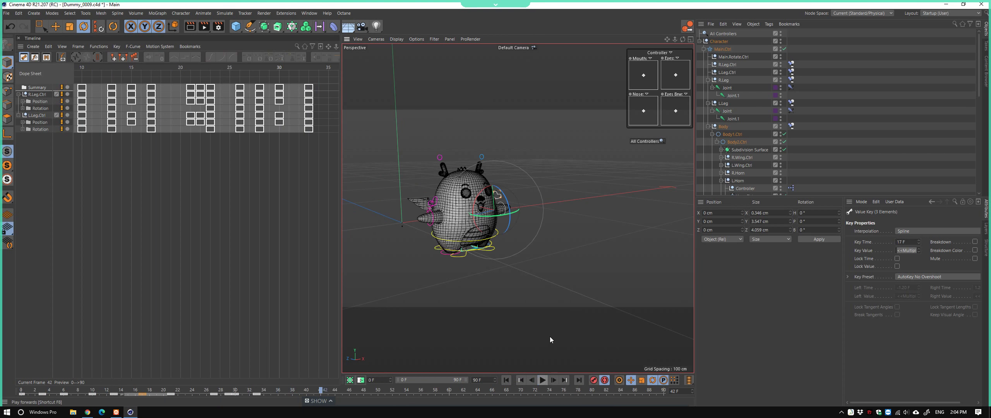
left_click(505, 380)
left_click(542, 379)
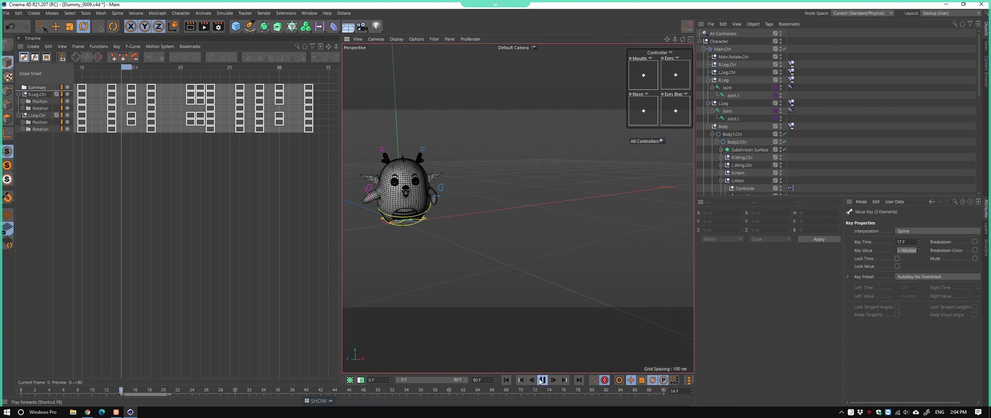
left_click_drag(523, 252, 467, 266, "alt")
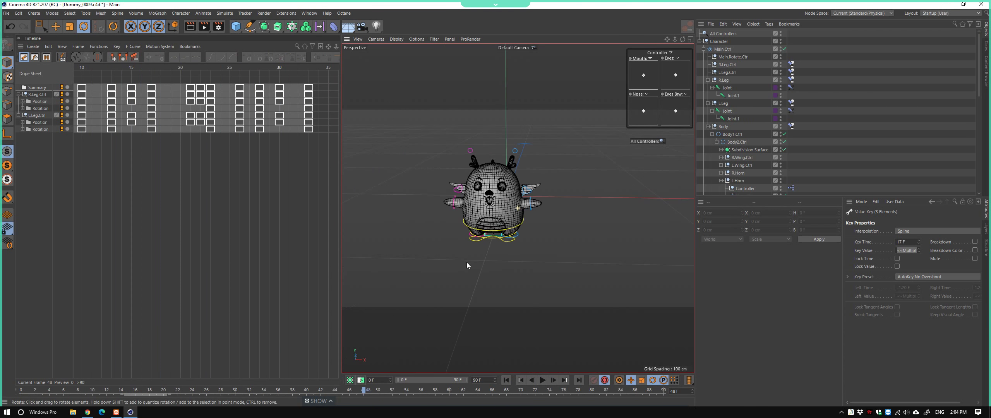
mouse_move(140, 390)
left_mouse_down()
mouse_move(90, 390)
mouse_move(165, 403)
left_mouse_up()
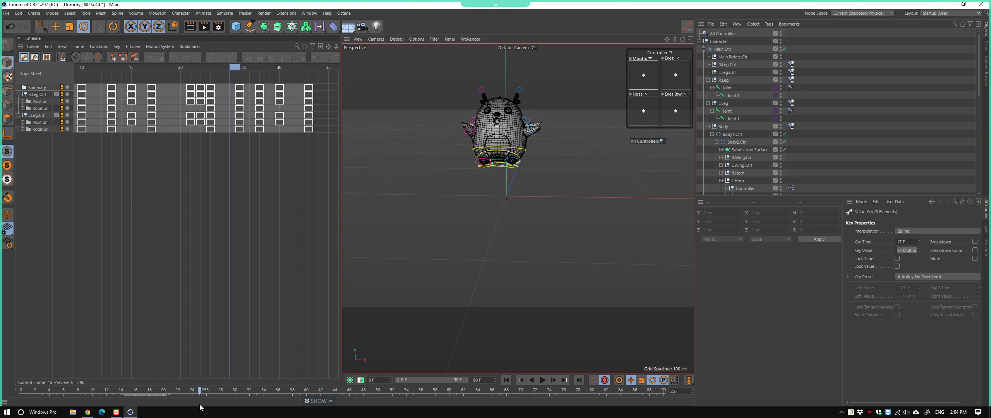
left_click_drag(199, 407, 222, 409)
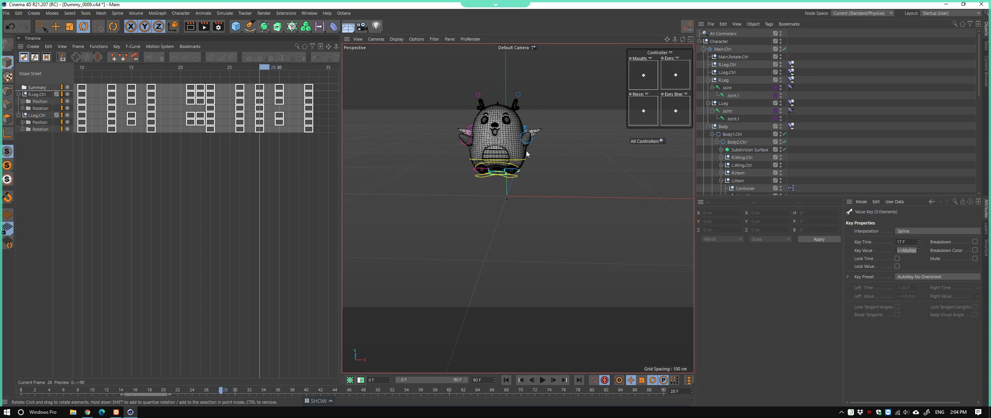
scroll(526, 150, "up", 5)
mouse_move(511, 156)
left_mouse_down("alt")
mouse_move(562, 169)
mouse_move(443, 192)
mouse_move(446, 174)
left_mouse_up("alt")
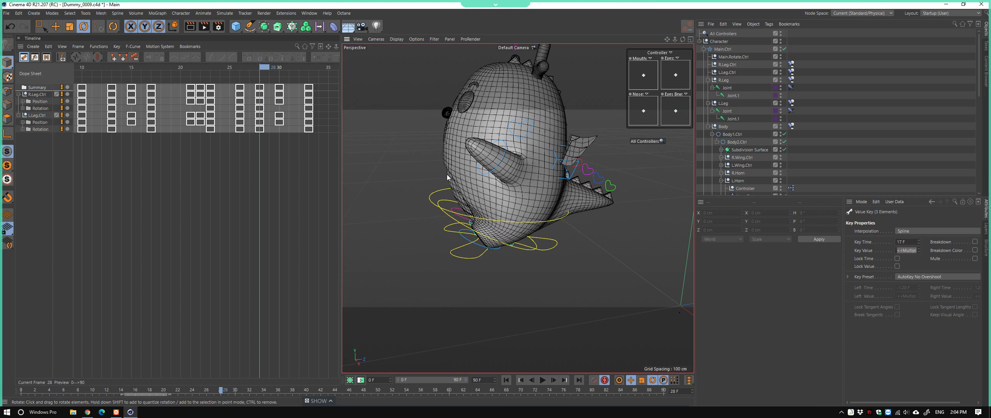
Select L.Arm.Ctrl and inspect it from several angles while scrubbing frames 29 to 31
left_click(530, 130)
left_click_drag(529, 130, 598, 135, "alt")
scroll(530, 129, "up", 3)
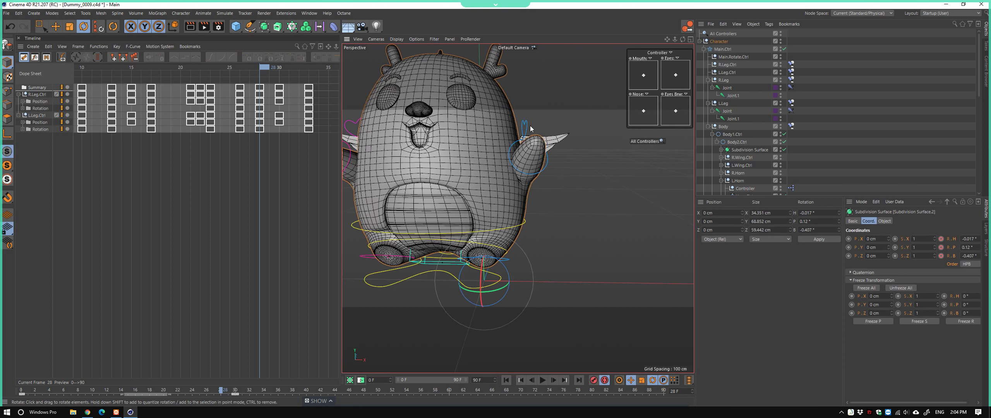
left_click(530, 129)
left_click_drag(530, 129, 422, 156, "alt")
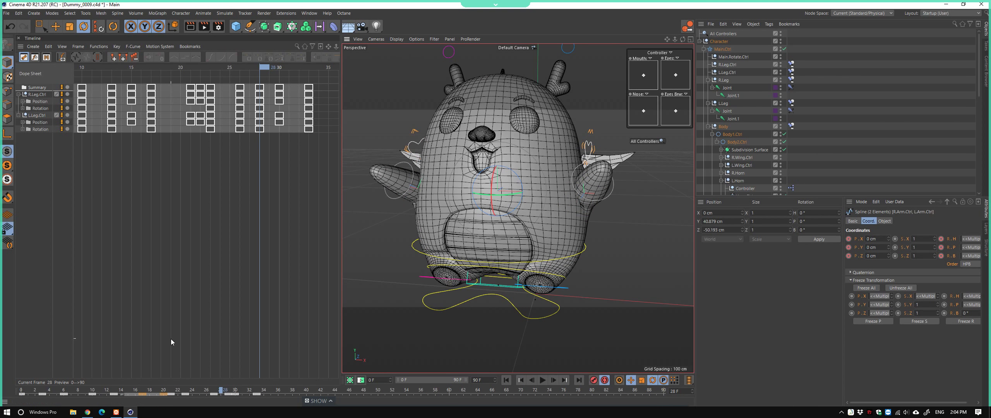
left_click_drag(215, 394, 233, 392)
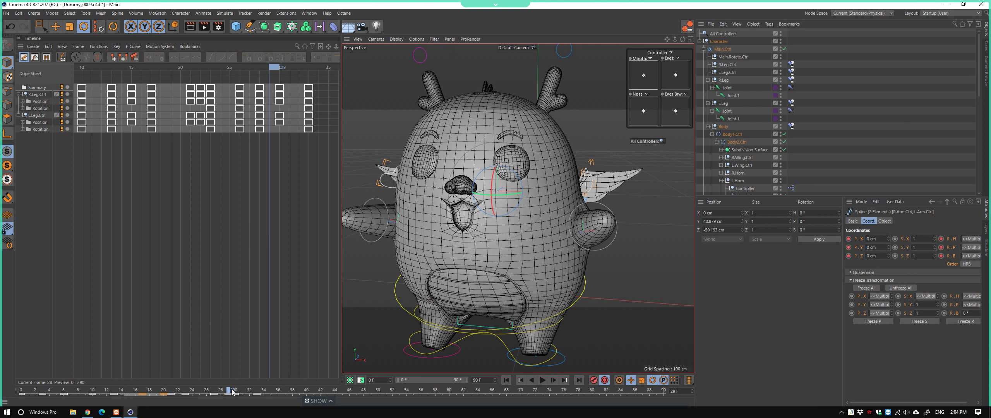
left_click_drag(481, 270, 475, 259, "alt")
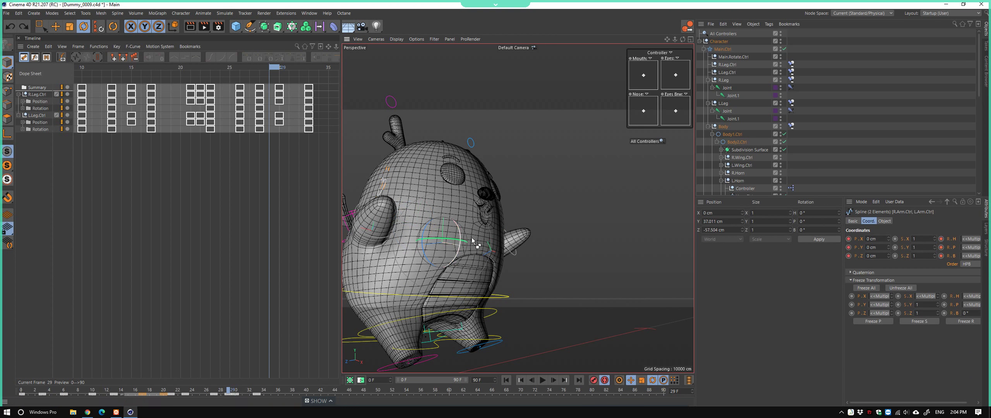
mouse_move(471, 236)
left_mouse_down("alt")
mouse_move(432, 254)
mouse_move(402, 192)
left_mouse_up("alt")
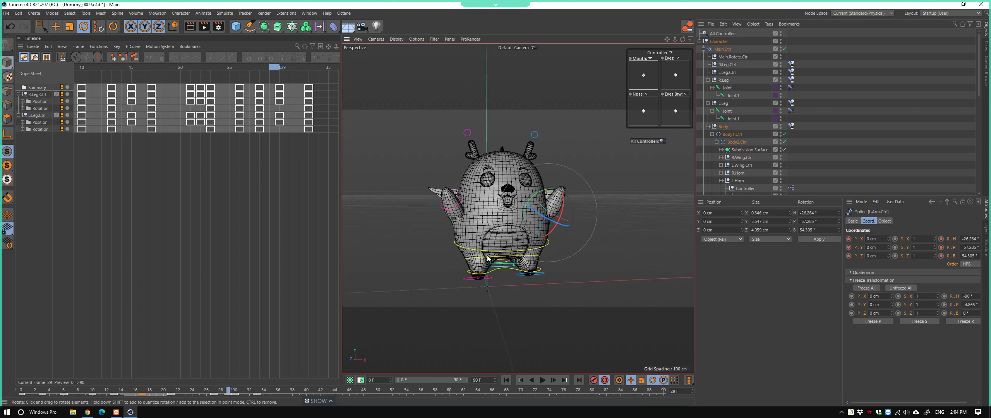
mouse_move(556, 200)
left_mouse_down("alt")
mouse_move(585, 237)
mouse_move(475, 286)
left_mouse_up("alt")
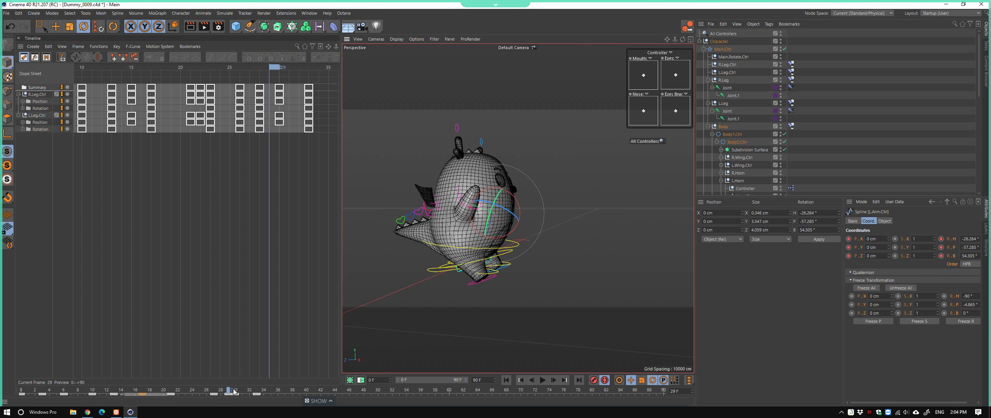
mouse_move(234, 391)
left_mouse_down()
mouse_move(214, 392)
mouse_move(258, 397)
mouse_move(82, 386)
mouse_move(279, 397)
mouse_move(192, 390)
mouse_move(230, 389)
left_mouse_up()
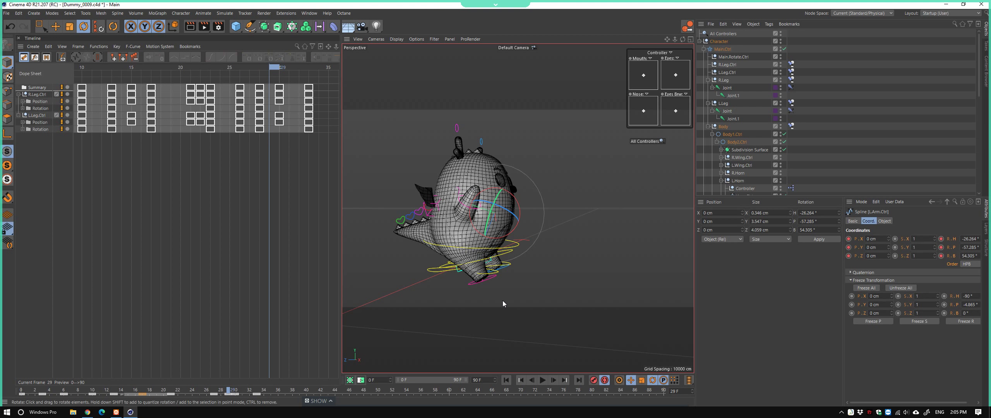
Select both leg controllers and shift their frame-28 keys to frame 27
left_click(508, 266)
scroll(509, 265, "up", 4)
scroll(514, 264, "up", 2)
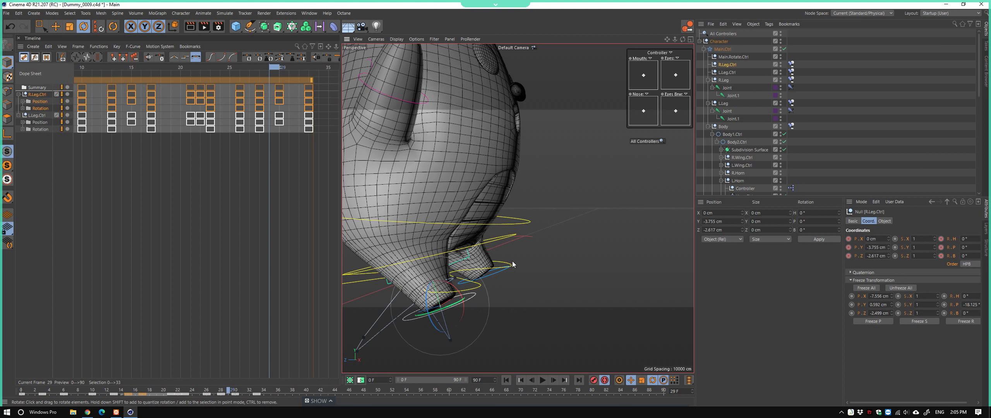
scroll(511, 265, "up", 2)
left_click(483, 278, "shift")
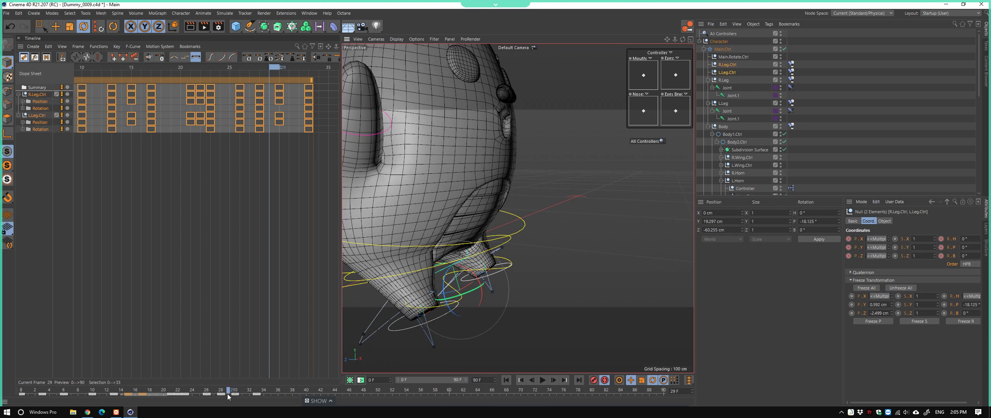
left_click_drag(228, 395, 219, 394)
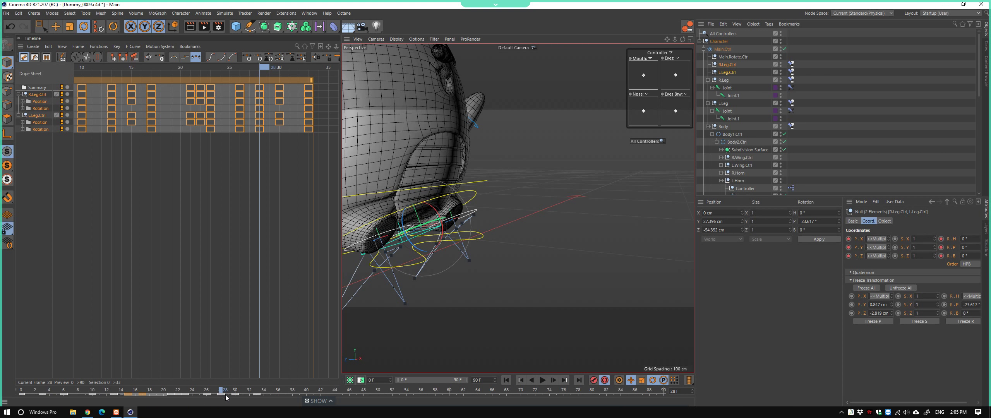
left_click(224, 395)
left_click_drag(222, 395, 199, 394)
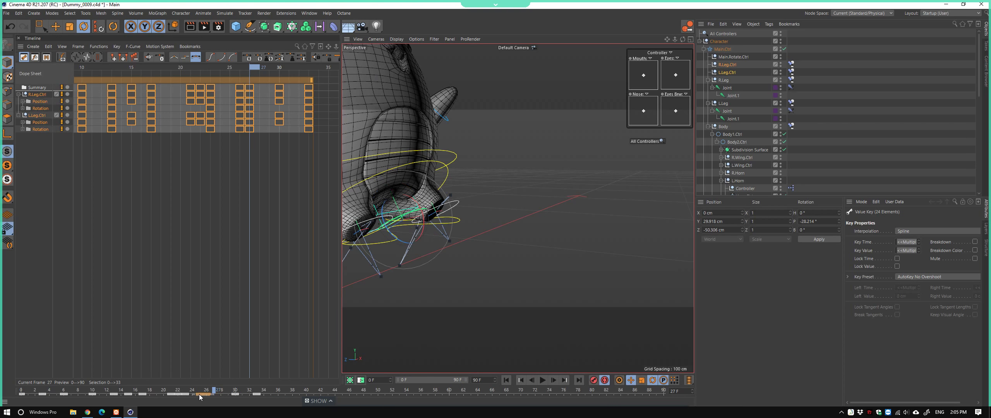
scroll(479, 264, "down", 5)
scroll(476, 267, "down", 2)
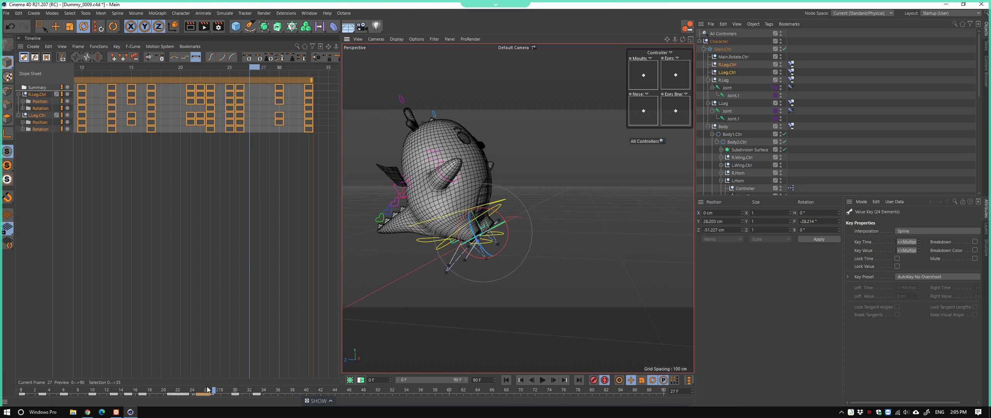
Replay to check the timing, rewind to frame 0, then select all the creature's controllers
key("F8")
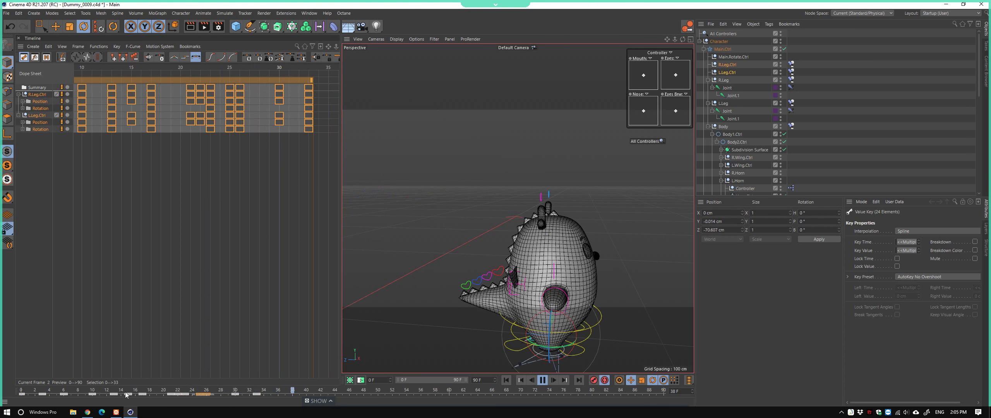
left_click(439, 241)
scroll(445, 241, "down", 3)
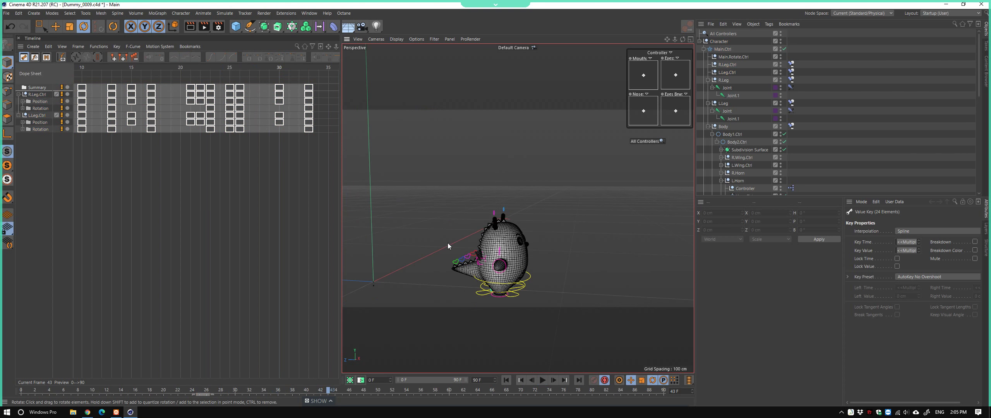
left_click(506, 381)
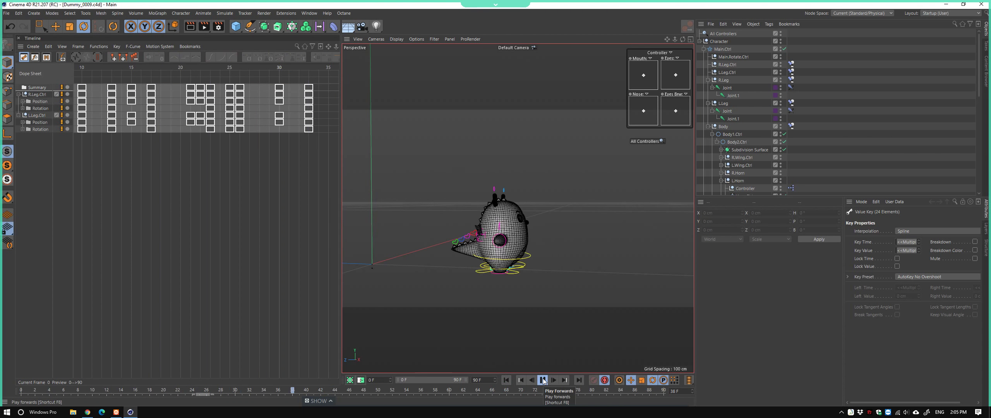
scroll(525, 256, "up", 4)
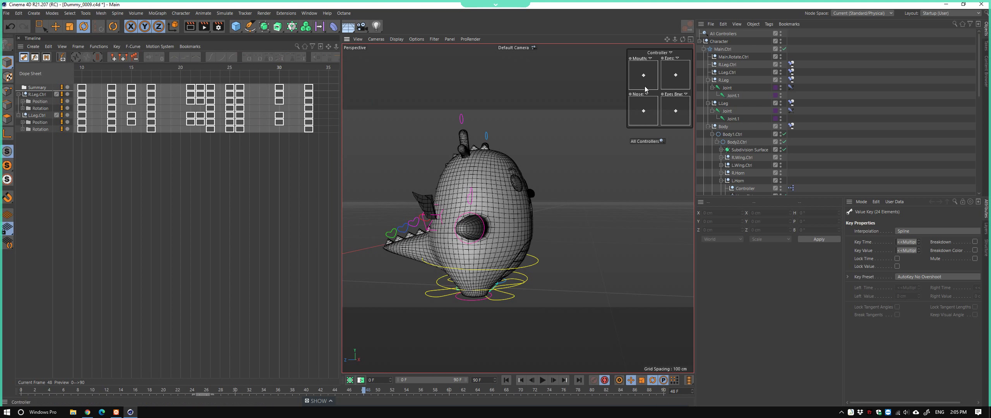
left_click(649, 142)
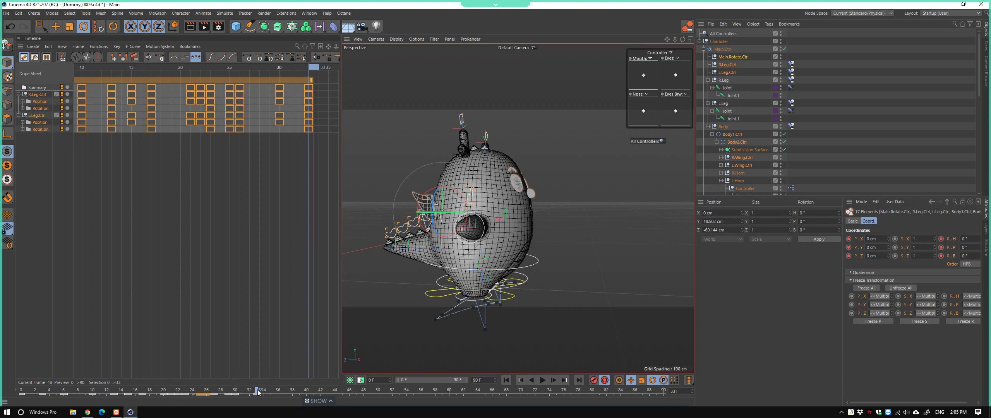
Check the pose at frames 31 and 29, then move Body1.Ctrl up slightly
mouse_move(258, 391)
left_mouse_down()
mouse_move(243, 394)
mouse_move(251, 394)
left_mouse_up()
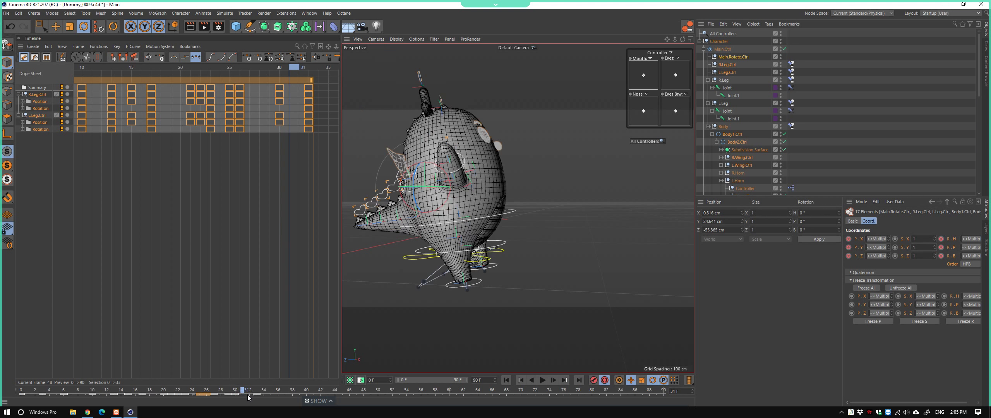
mouse_move(252, 394)
left_mouse_down()
mouse_move(207, 401)
mouse_move(270, 401)
mouse_move(185, 401)
mouse_move(267, 405)
mouse_move(259, 403)
left_mouse_up()
mouse_move(532, 255)
left_mouse_down("alt")
mouse_move(539, 290)
mouse_move(553, 282)
left_mouse_up("alt")
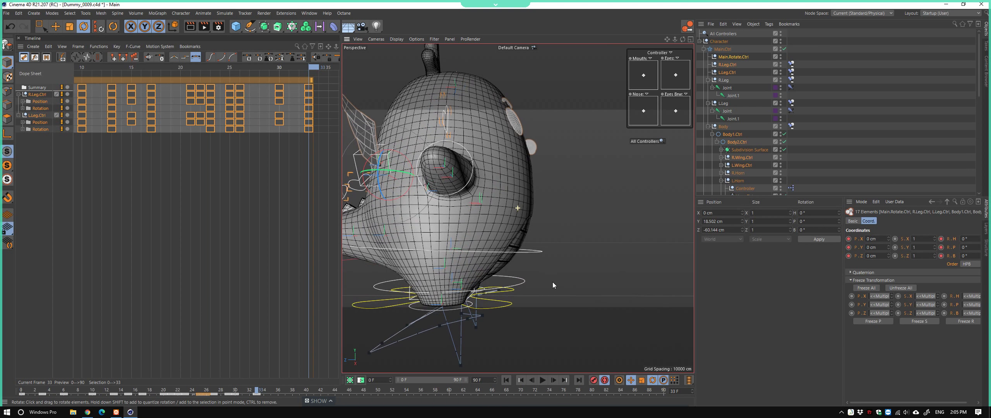
left_click(483, 299)
key("e")
left_click_drag(483, 299, 488, 252)
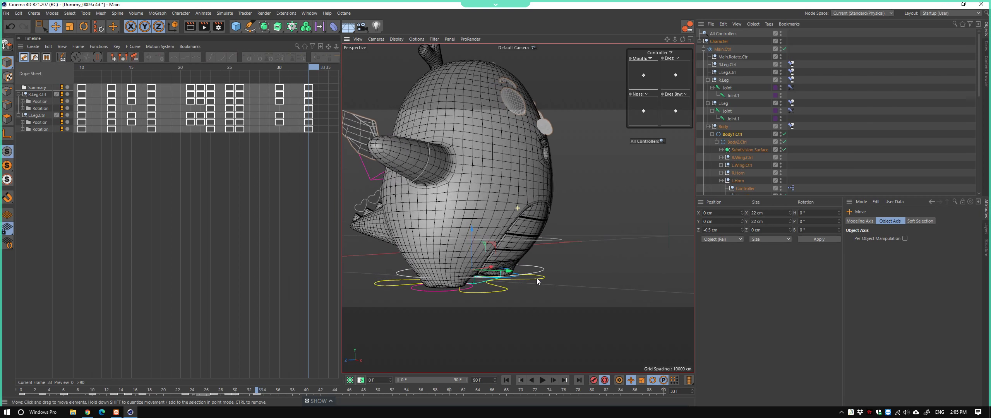
Shift Body2.Ctrl and rotate Body1.Ctrl by about 7.6 degrees
mouse_move(503, 258)
left_mouse_down()
mouse_move(474, 232)
mouse_move(546, 249)
mouse_move(488, 220)
mouse_move(491, 228)
left_mouse_up()
scroll(480, 240, "down", 3)
key("r")
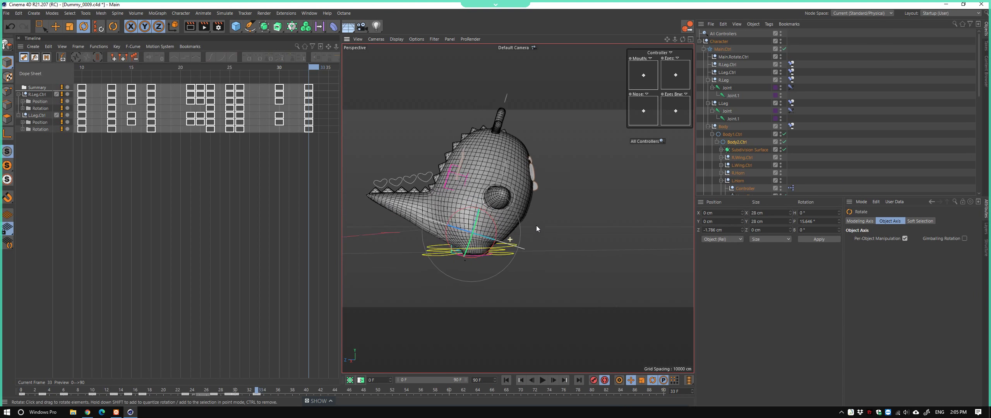
key("ctrl+z")
left_click(480, 228)
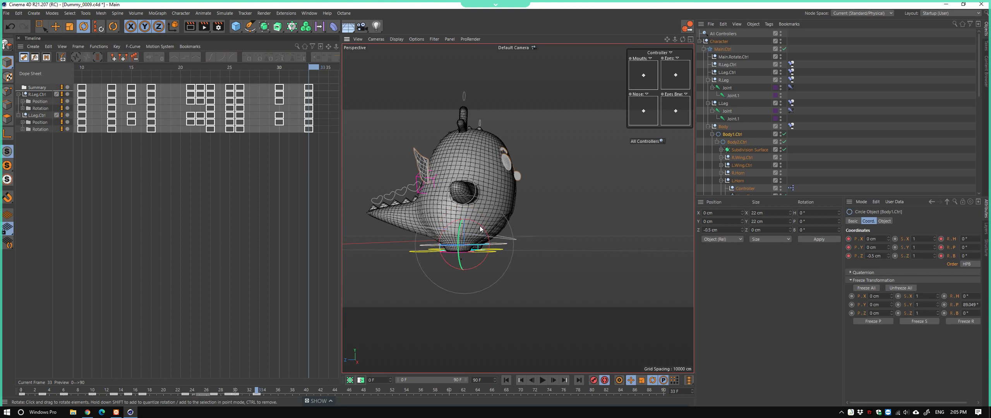
left_click_drag(479, 227, 523, 255)
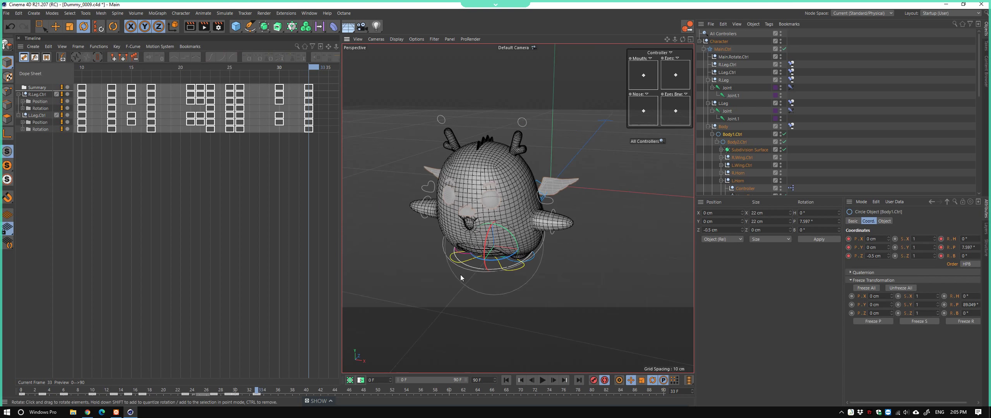
Select L.Arm.Ctrl, view it from front and side angles, then select R.Leg.Ctrl
left_click(544, 204)
scroll(544, 204, "up", 3)
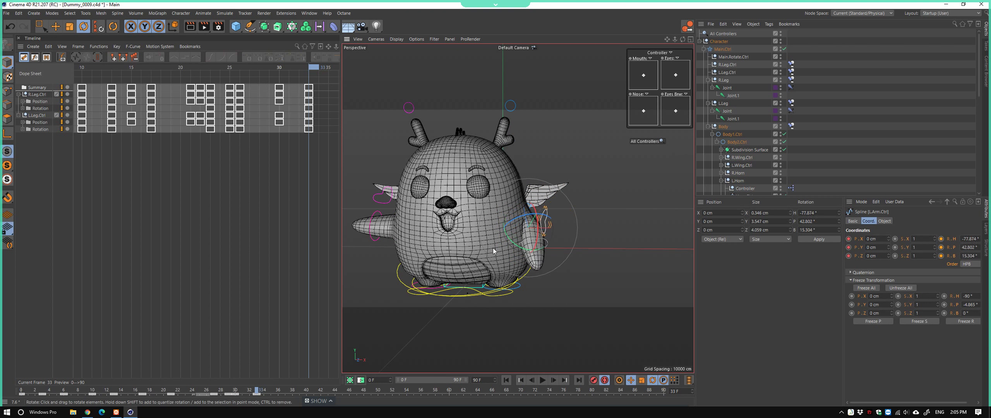
left_click_drag(453, 252, 486, 247, "alt")
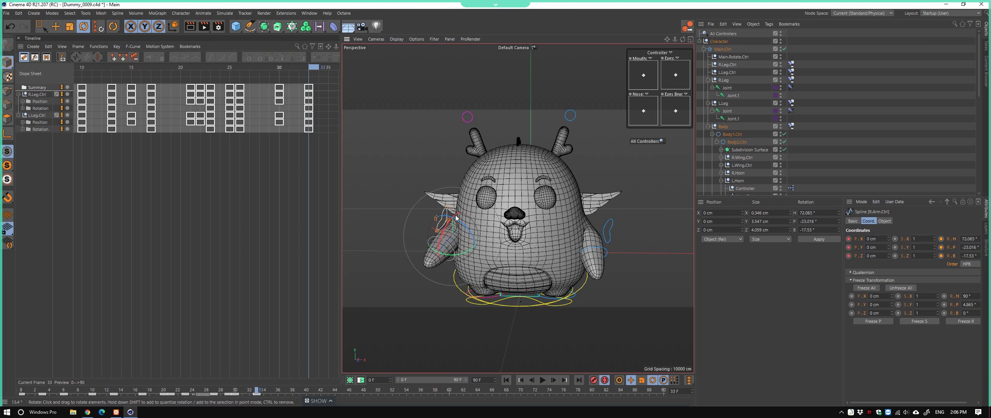
mouse_move(483, 270)
left_mouse_down("alt")
mouse_move(561, 268)
mouse_move(584, 250)
mouse_move(536, 269)
mouse_move(512, 267)
mouse_move(506, 288)
mouse_move(499, 275)
mouse_move(400, 279)
mouse_move(514, 273)
mouse_move(453, 295)
mouse_move(413, 289)
mouse_move(450, 294)
mouse_move(435, 295)
mouse_move(539, 283)
left_mouse_up("alt")
left_click(441, 288)
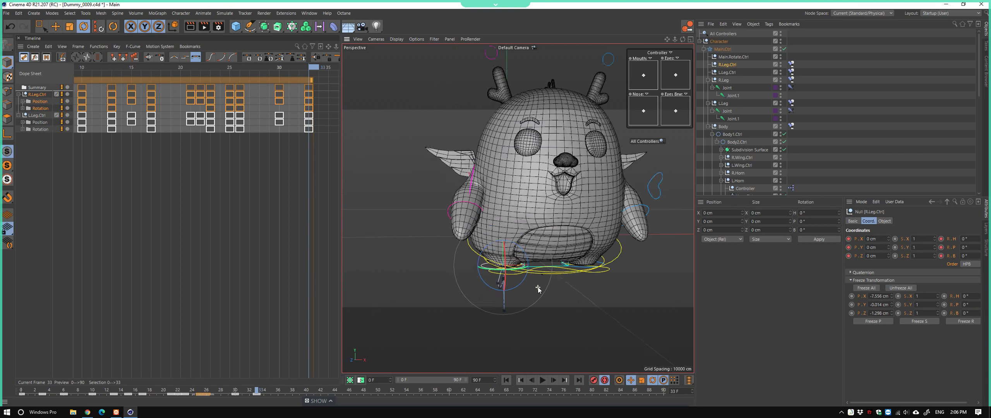
Turn Main.Rotate.Ctrl 5.2° in heading and nudge R.Leg.Ctrl into place
scroll(540, 283, "up", 5)
scroll(534, 254, "up", 3)
left_click(551, 220)
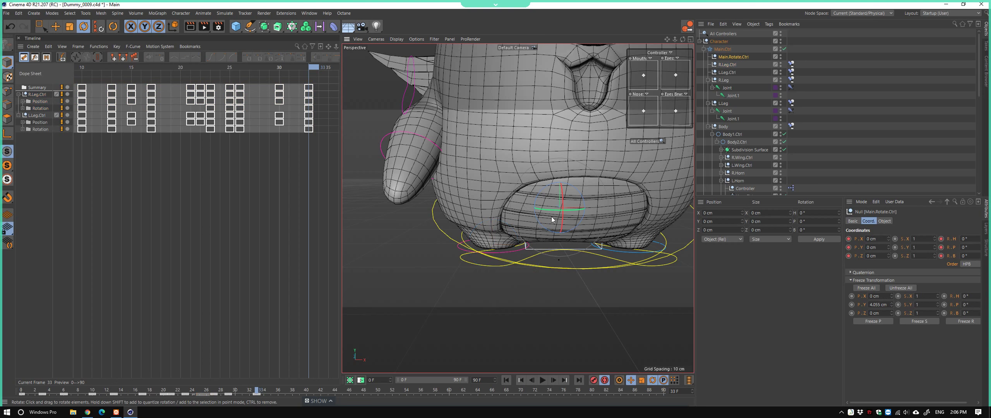
left_click_drag(553, 211, 558, 212)
left_click(486, 256)
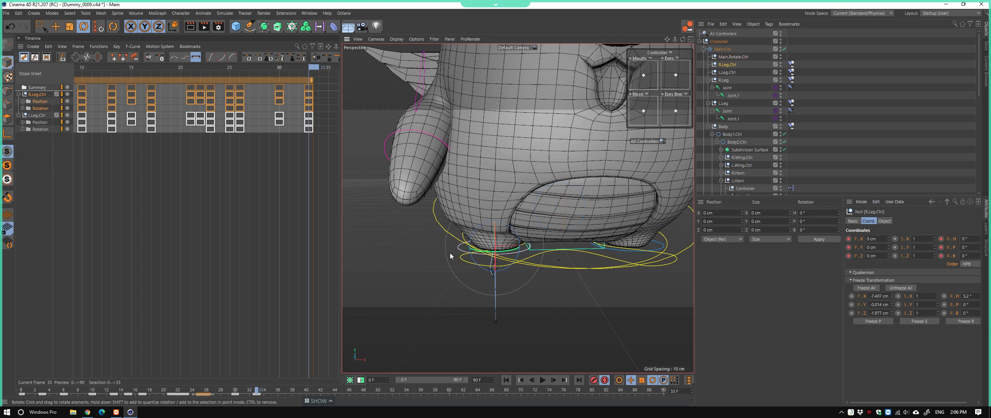
key("e")
mouse_move(486, 255)
left_mouse_down("alt")
mouse_move(438, 267)
mouse_move(518, 259)
mouse_move(525, 232)
mouse_move(558, 238)
mouse_move(440, 275)
mouse_move(456, 262)
left_mouse_up("alt")
Reset Body2.Ctrl's bank rotation back to 0°
left_click_drag(587, 263, 632, 266, "alt")
scroll(631, 266, "down", 5)
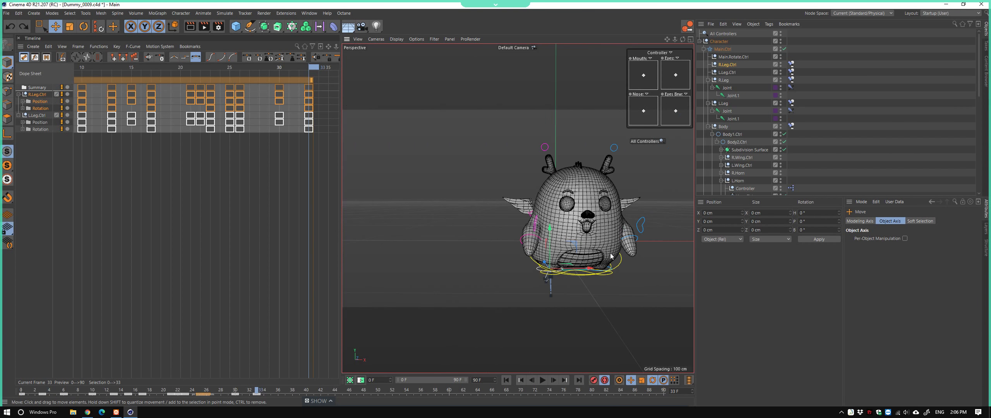
mouse_move(545, 264)
left_mouse_down("alt")
mouse_move(638, 267)
mouse_move(550, 287)
mouse_move(499, 273)
mouse_move(429, 285)
mouse_move(459, 273)
mouse_move(470, 288)
mouse_move(454, 308)
mouse_move(561, 279)
left_mouse_up("alt")
left_click(443, 276)
key("r")
key("ctrl+z")
Select the arm controller and view it from left and left-front angles
scroll(452, 281, "up", 3)
scroll(573, 267, "up", 3)
scroll(601, 259, "up", 2)
left_click_drag(601, 259, 599, 239, "alt")
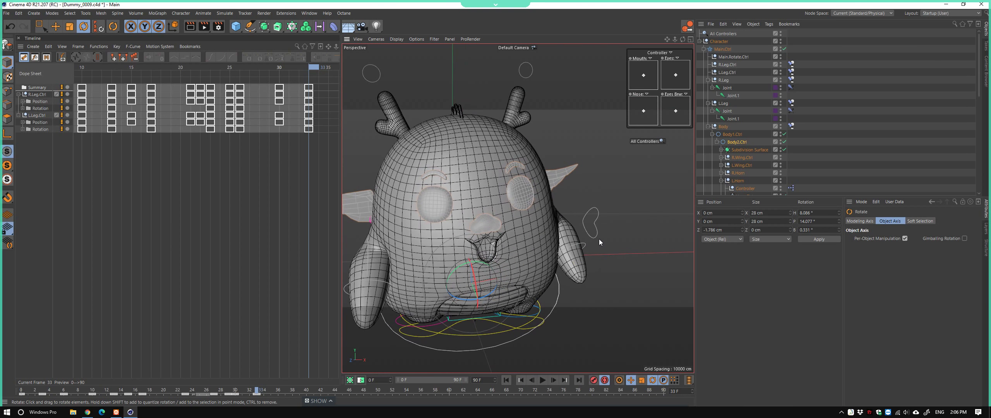
left_click(595, 235)
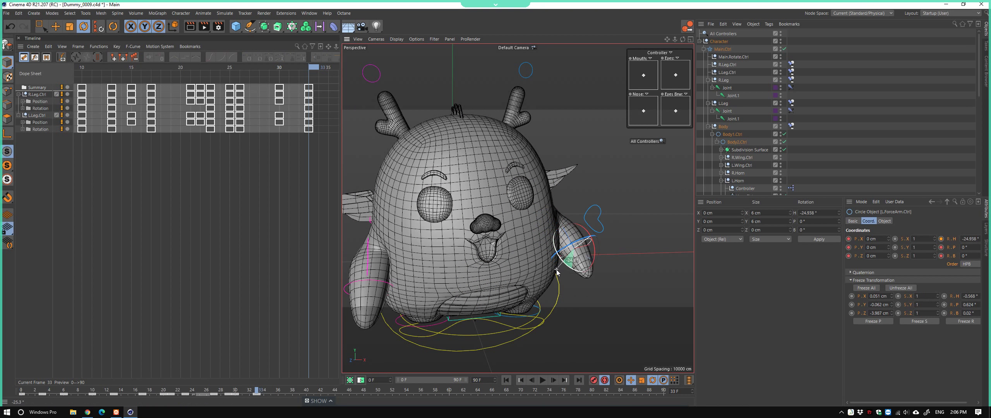
left_click_drag(512, 293, 422, 284, "alt")
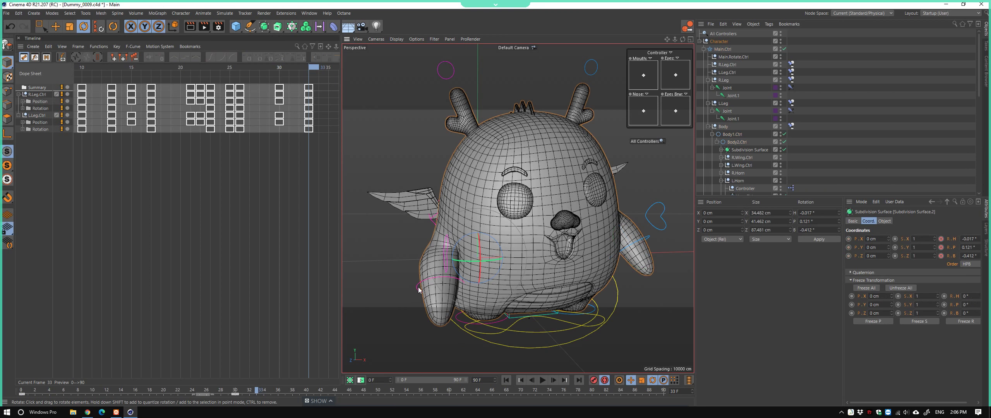
scroll(443, 318, "down", 3)
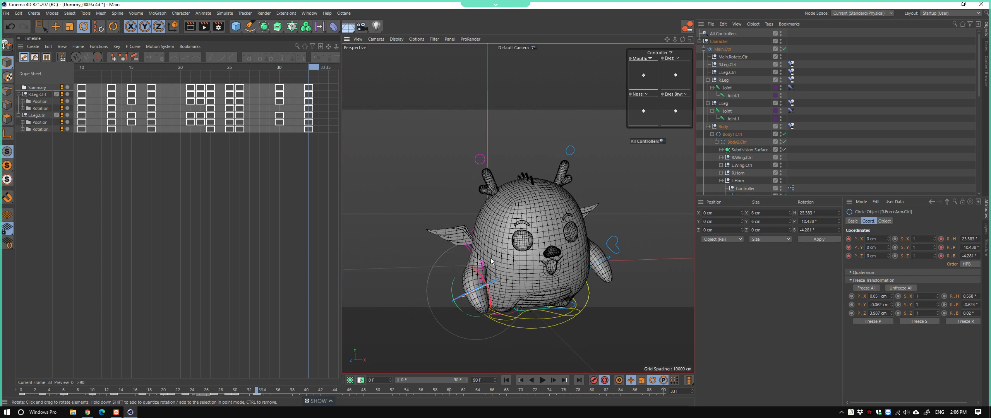
mouse_move(443, 318)
left_mouse_down("alt")
mouse_move(566, 278)
mouse_move(519, 255)
mouse_move(438, 298)
left_mouse_up("alt")
Play the hop from frame 0, then scrub frames 14–29 to inspect it
left_click_drag(254, 394, 22, 391)
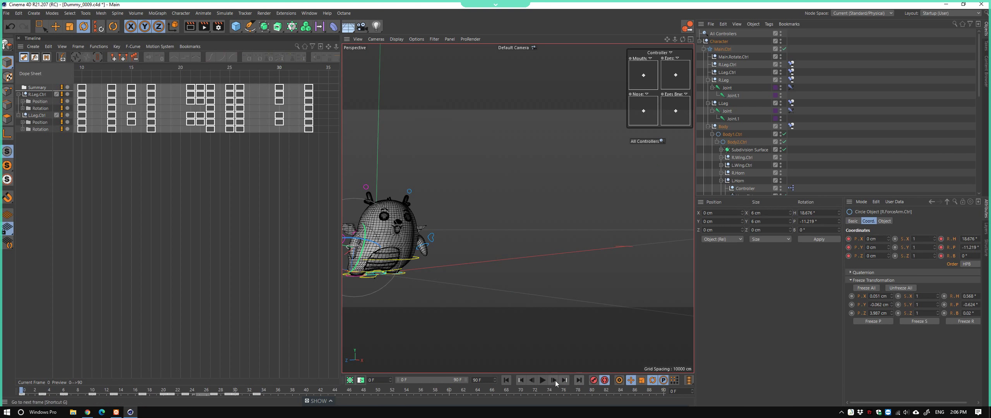
left_click(542, 380)
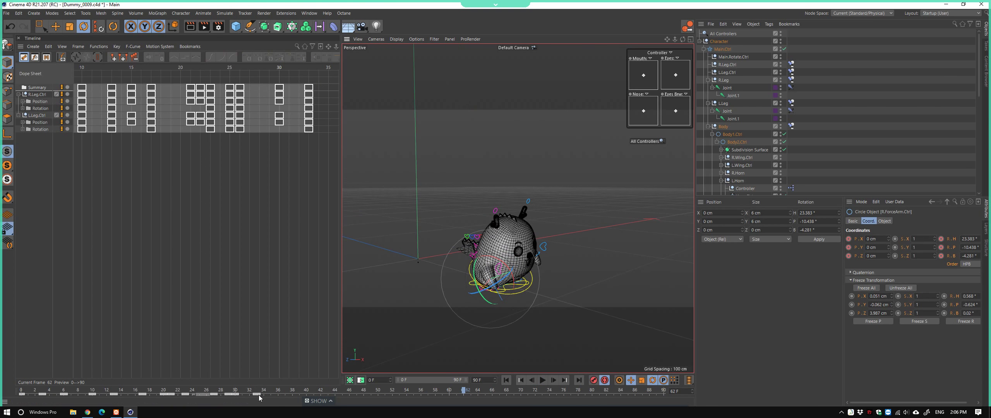
left_click(175, 390)
mouse_move(175, 390)
left_mouse_down()
mouse_move(193, 391)
mouse_move(172, 399)
mouse_move(220, 402)
left_mouse_up()
scroll(471, 220, "up", 3)
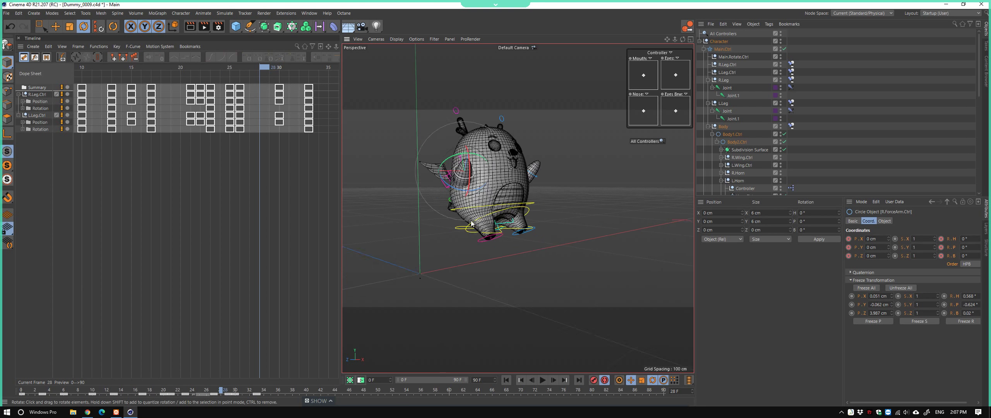
scroll(480, 232, "up", 3)
Select R.Leg.Ctrl, scrub to frame 24, clear the key selection and start playback
left_click(505, 239)
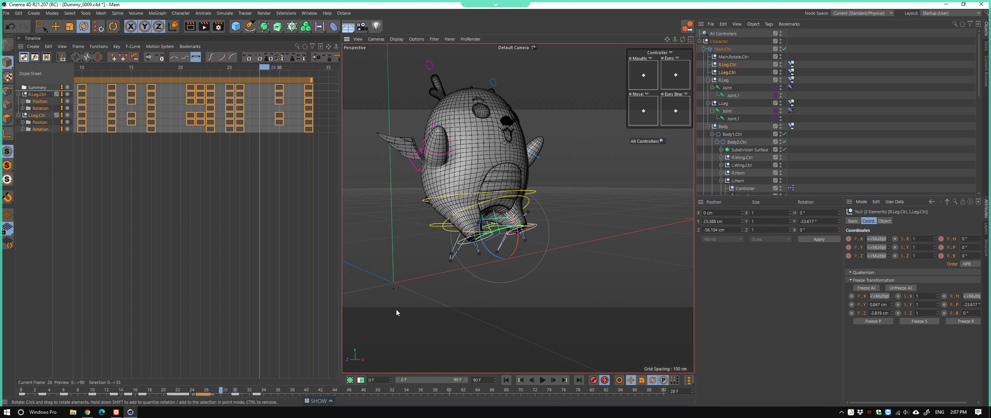
mouse_move(205, 394)
left_mouse_down()
mouse_move(135, 393)
mouse_move(213, 394)
mouse_move(199, 393)
left_mouse_up()
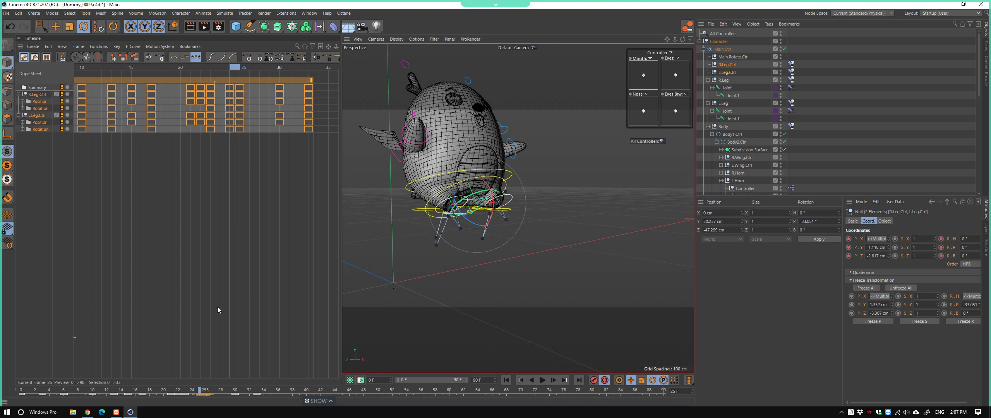
left_click_drag(223, 80, 224, 83)
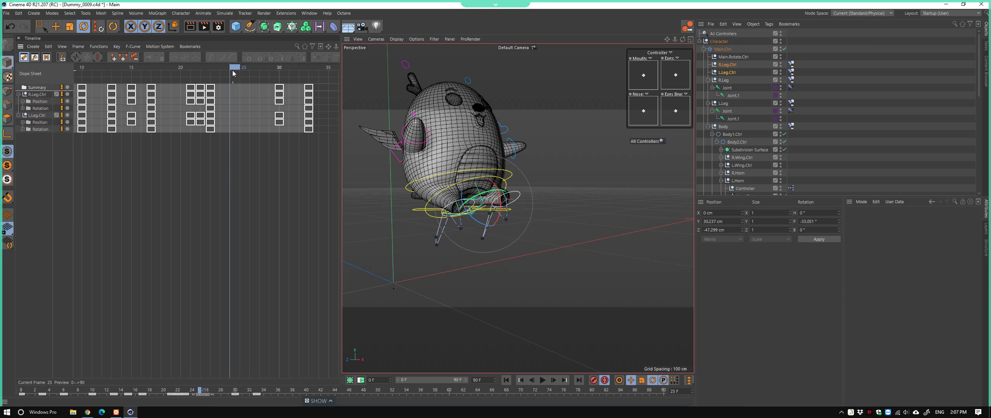
key("F8")
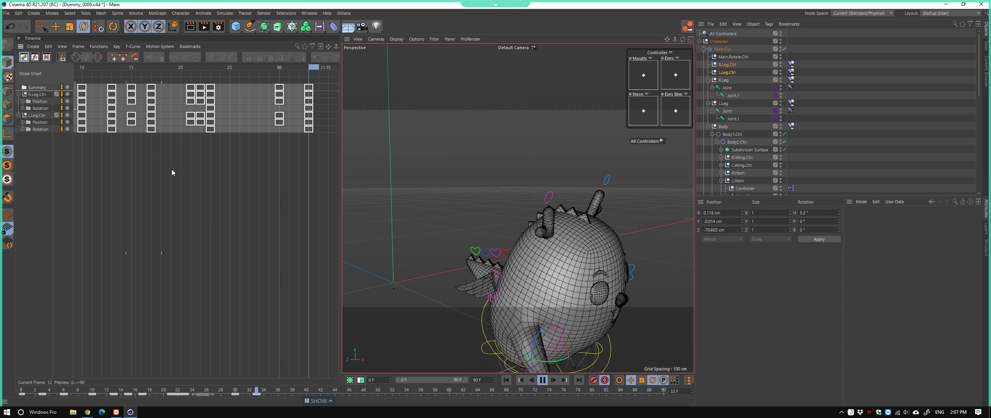
key("0")
scroll(460, 175, "down", 3)
scroll(441, 257, "down", 3)
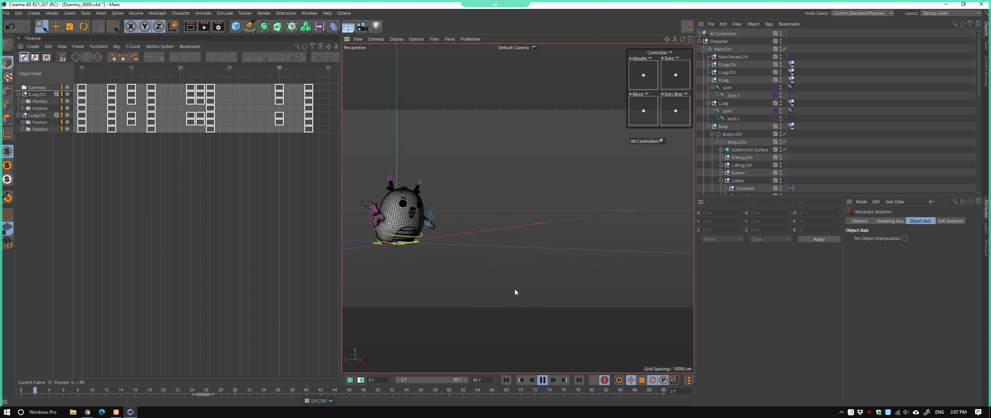
Replay the hop from the start and scrub back to frame 22
left_click(542, 380)
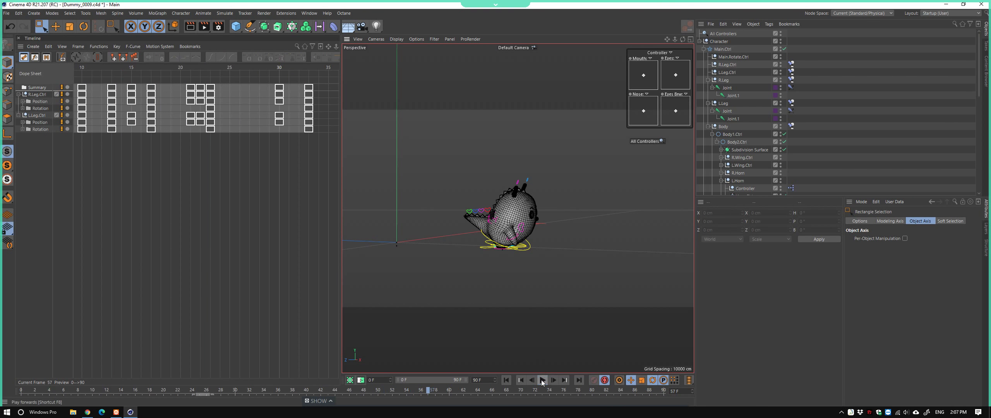
scroll(479, 286, "up", 5)
left_click(505, 380)
left_click(542, 380)
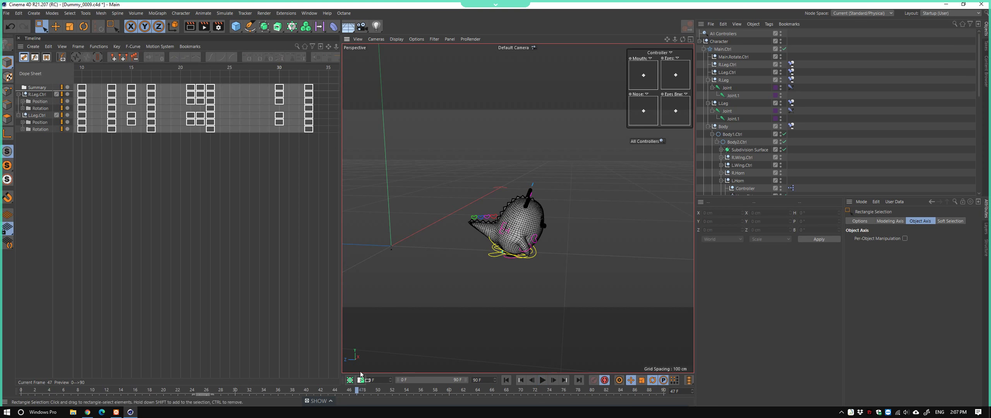
left_click_drag(184, 392, 208, 393)
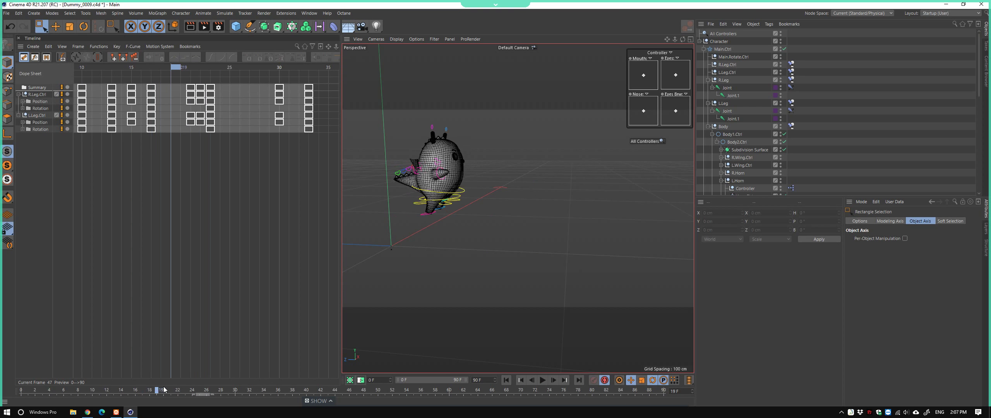
scroll(490, 178, "up", 3)
left_click_drag(491, 178, 376, 221, "alt")
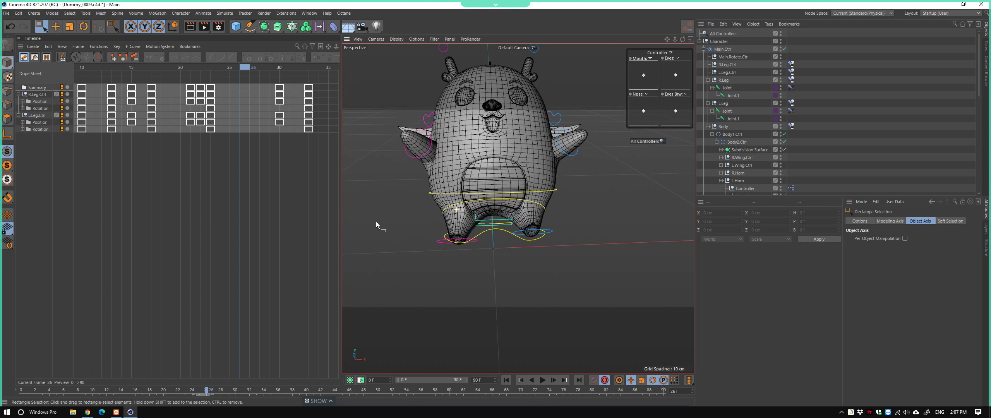
scroll(496, 222, "up", 5)
Select Main.Rotate.Ctrl, add its tracks to the timeline and show them as F-curves
left_click(515, 218)
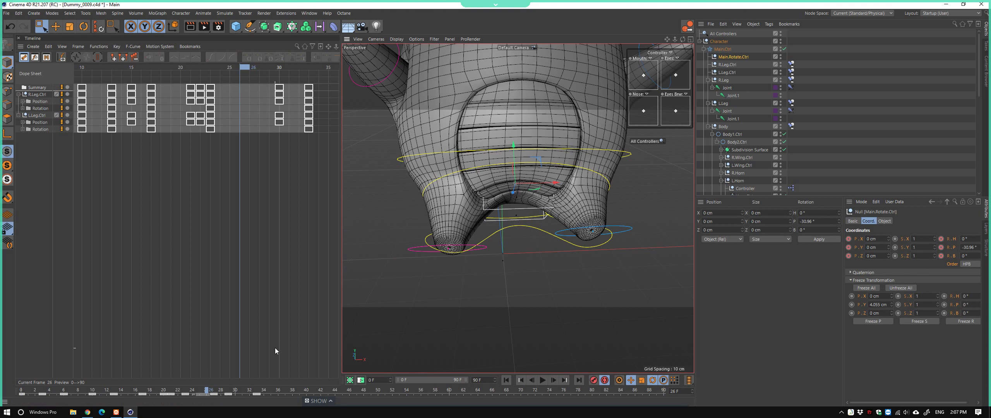
scroll(470, 261, "down", 5)
left_click_drag(470, 261, 530, 264, "alt")
left_click(193, 392)
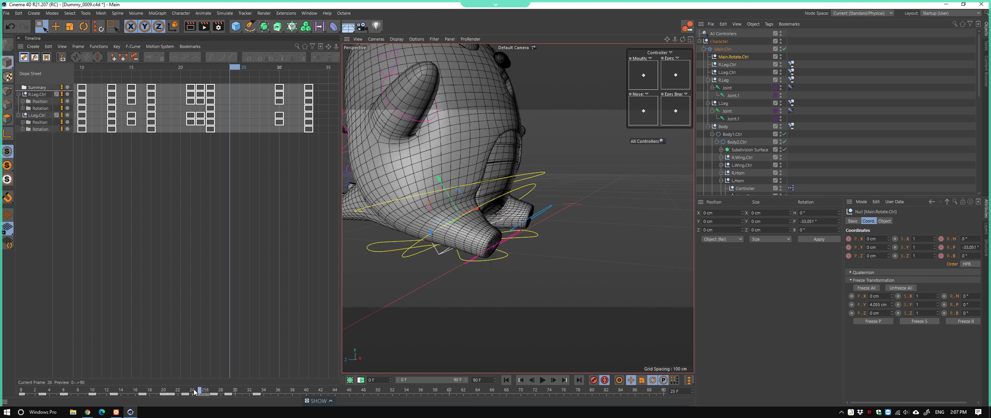
mouse_move(193, 392)
left_mouse_down()
mouse_move(227, 393)
mouse_move(120, 393)
mouse_move(200, 393)
mouse_move(192, 392)
left_mouse_up()
left_click_drag(744, 59, 206, 236)
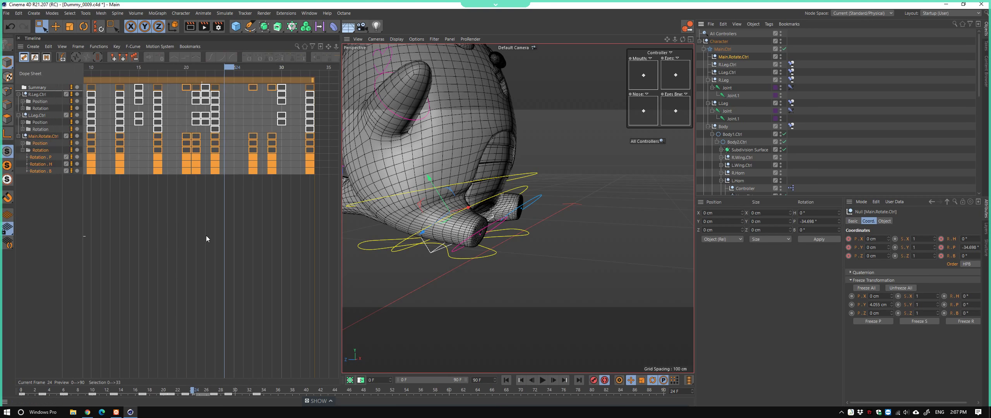
left_click(34, 57)
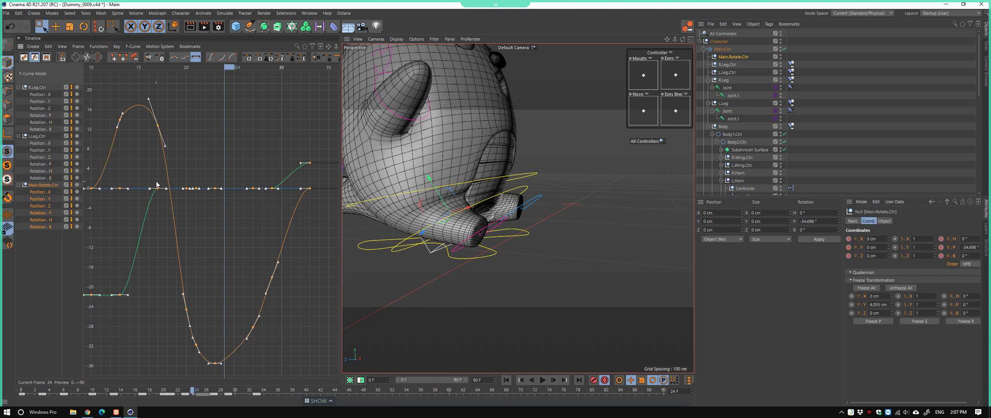
Isolate the Main.Rotate.Ctrl Rotation.P curve, frame it, and delete its redundant keys
middle_click_drag(157, 185, 199, 197)
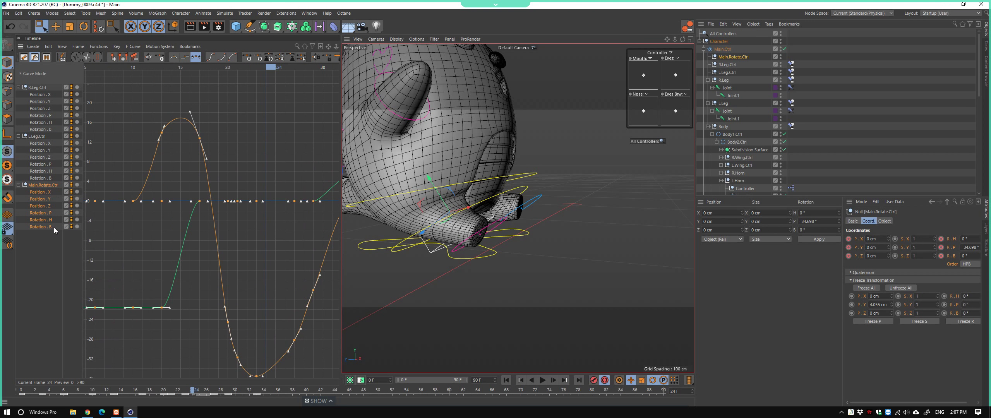
left_click(49, 214)
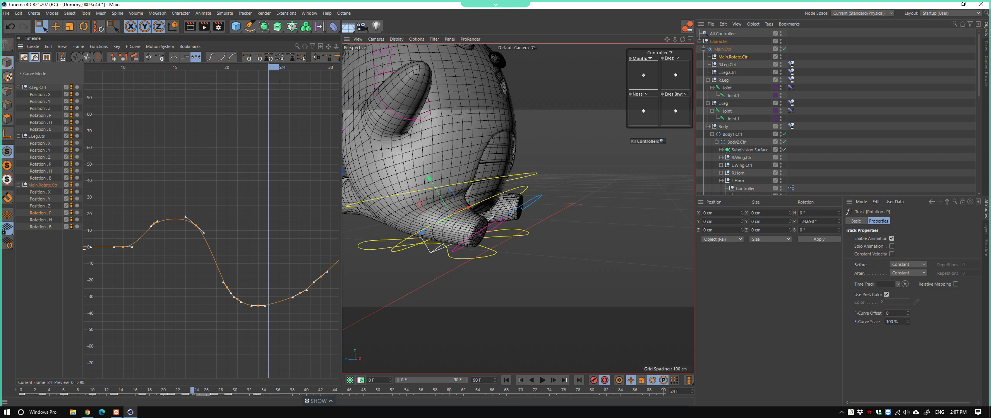
key("h")
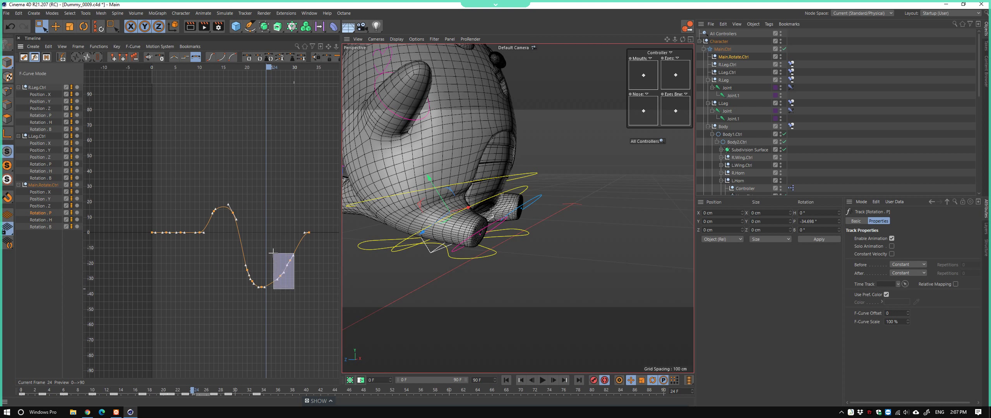
key("Delete")
left_click_drag(257, 257, 235, 288)
key("Delete")
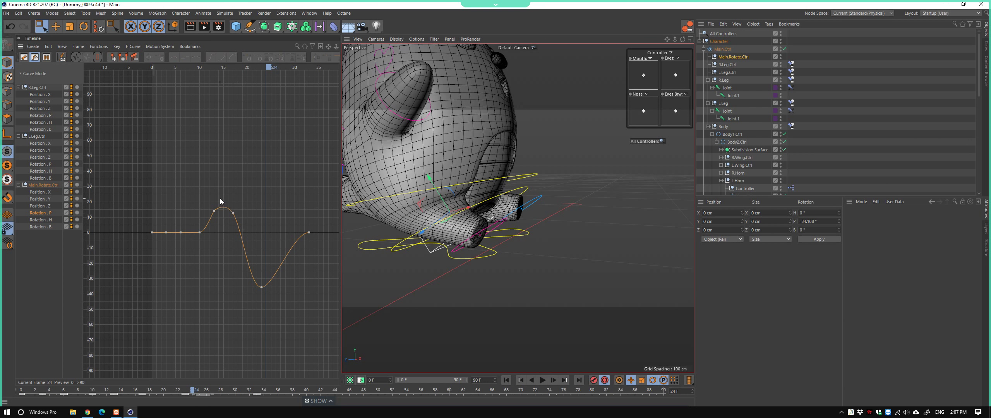
Lengthen the frame-23 low key's tangents to flatten the dip, then play to review
left_click(222, 68)
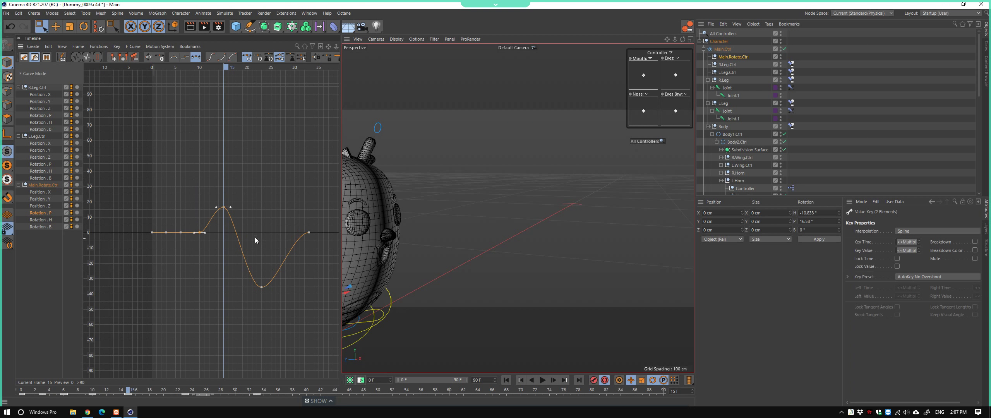
left_click(262, 287)
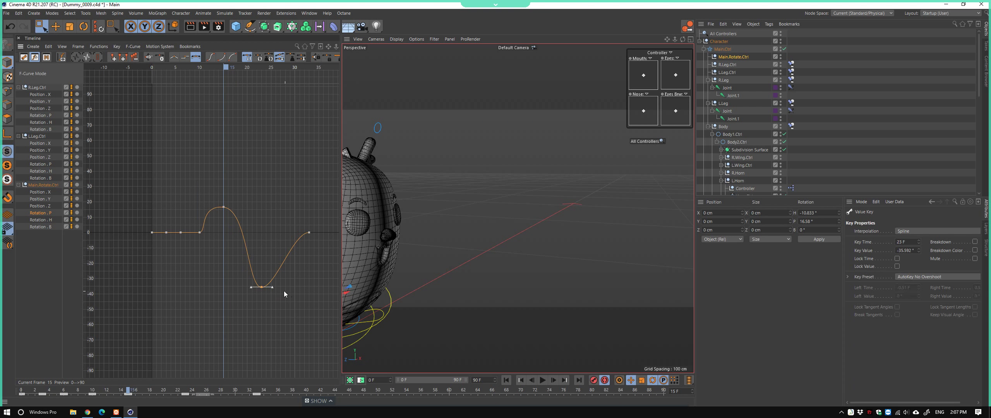
left_click_drag(274, 288, 292, 288)
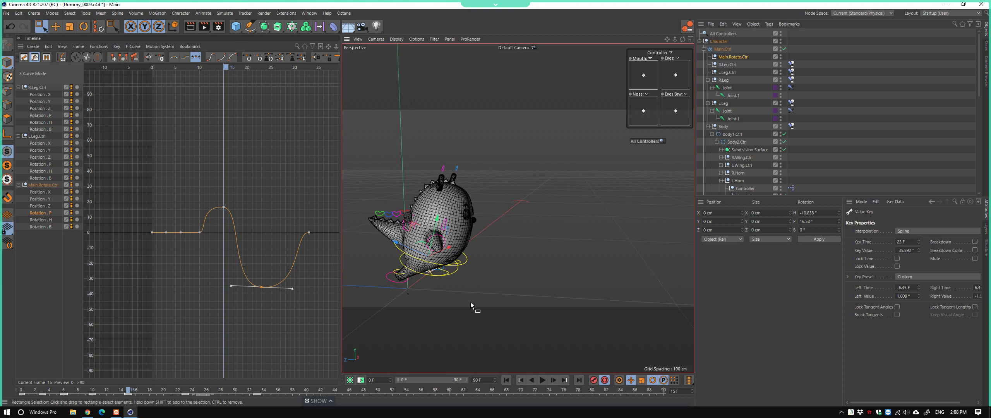
left_click(542, 380)
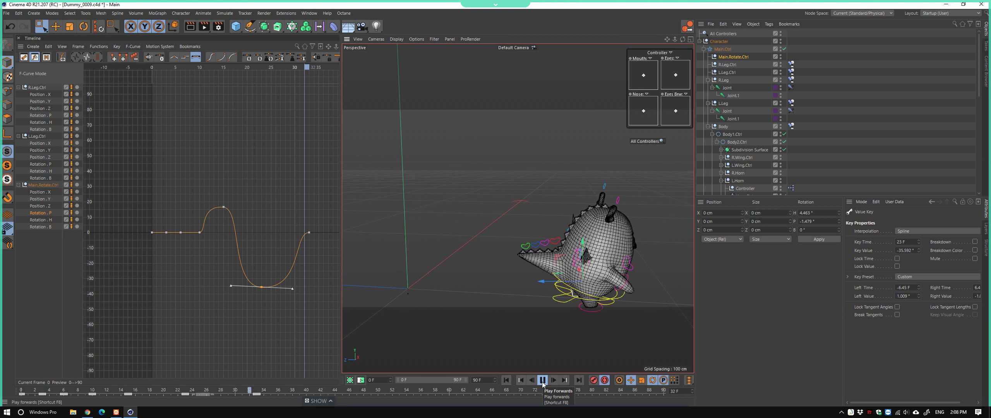
left_click(542, 380)
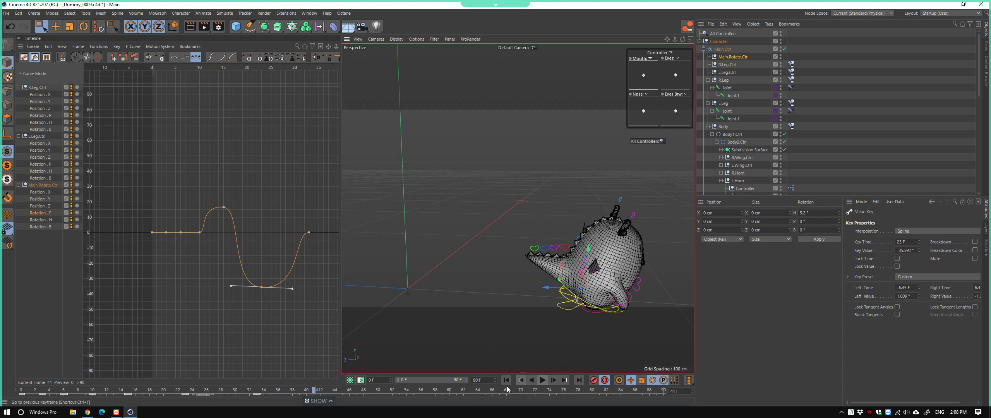
mouse_move(295, 388)
left_mouse_down()
mouse_move(110, 390)
mouse_move(256, 410)
mouse_move(209, 388)
left_mouse_up()
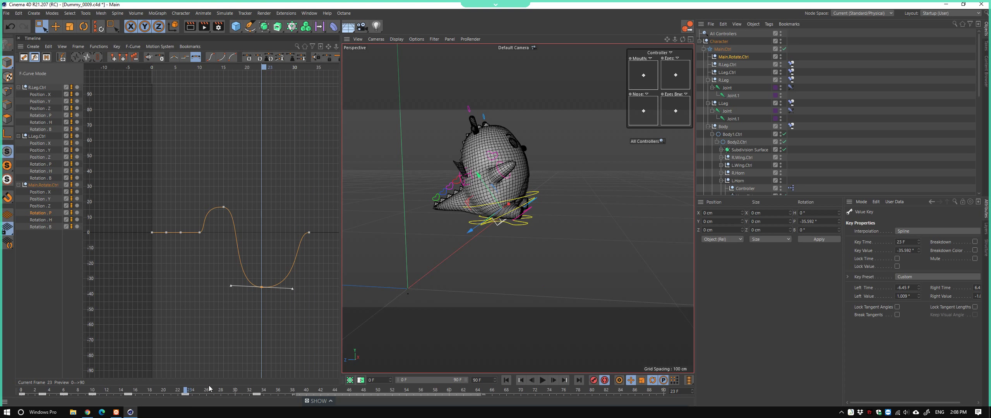
Stretch the Rotation.P low key's left tangent further out and replay to review
left_click_drag(252, 287, 247, 286)
key("F8")
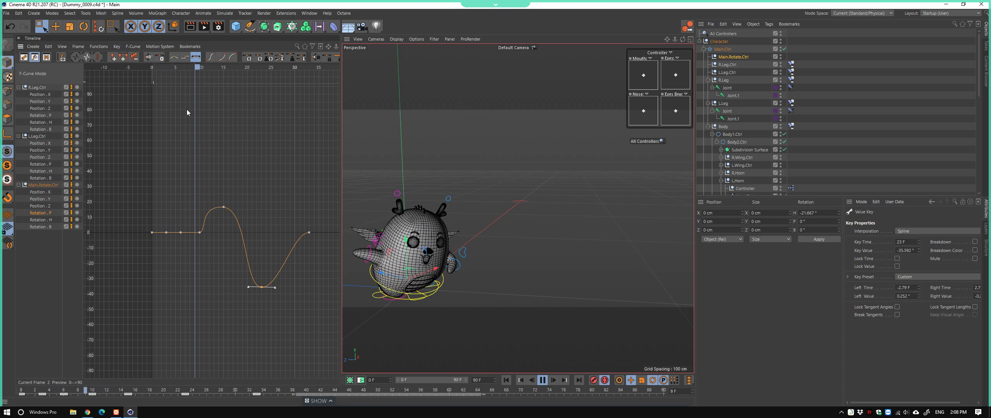
key("F8")
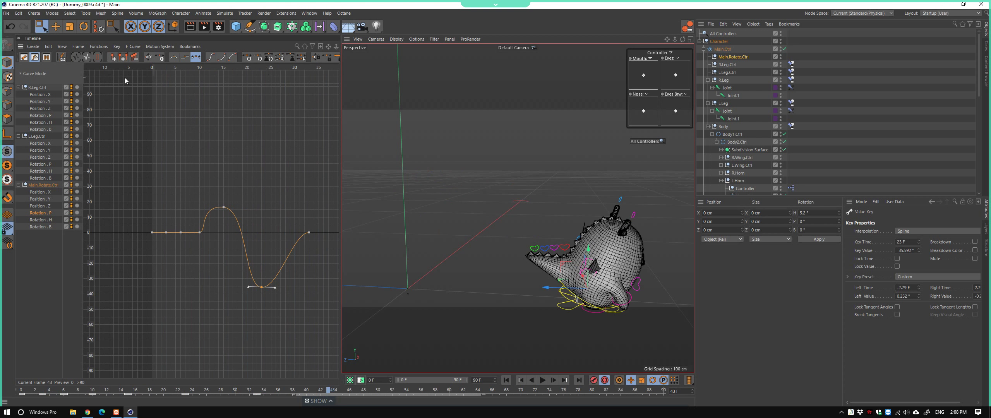
key("F8")
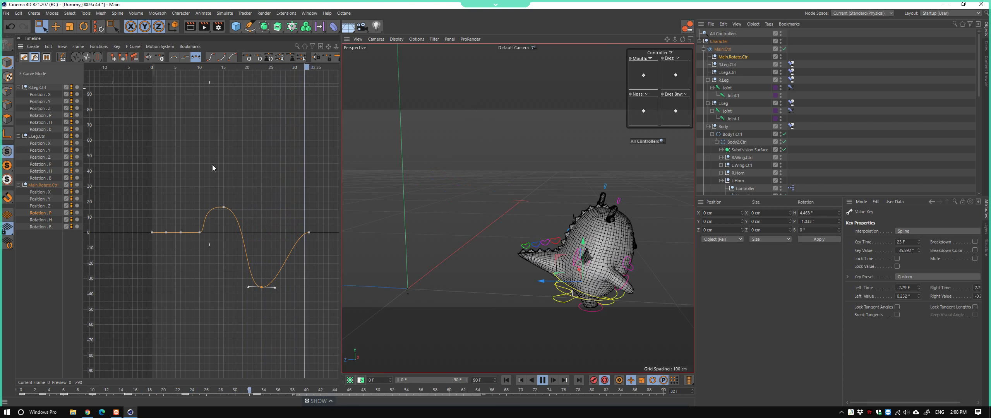
key("F8")
key("F8")
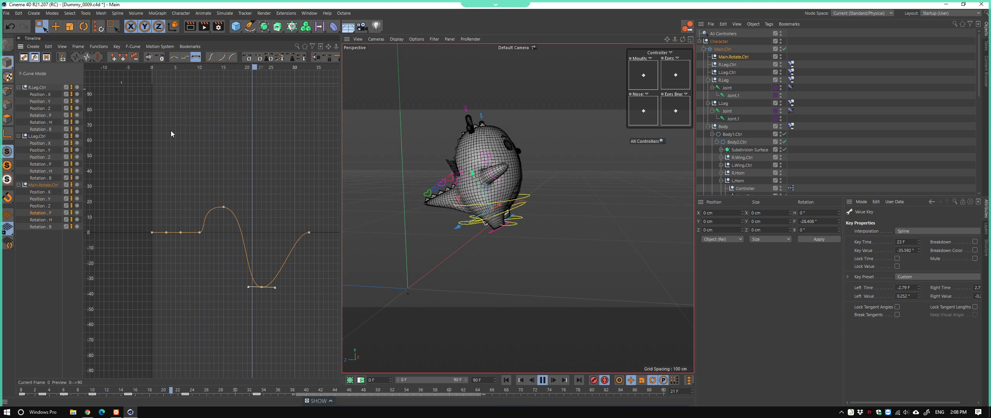
mouse_move(169, 71)
left_mouse_down()
mouse_move(253, 88)
mouse_move(230, 89)
mouse_move(250, 89)
mouse_move(238, 90)
mouse_move(248, 207)
left_mouse_up()
Raise the low key to about -29°, select the peak key, and replay the hop
left_click_drag(263, 289, 253, 280)
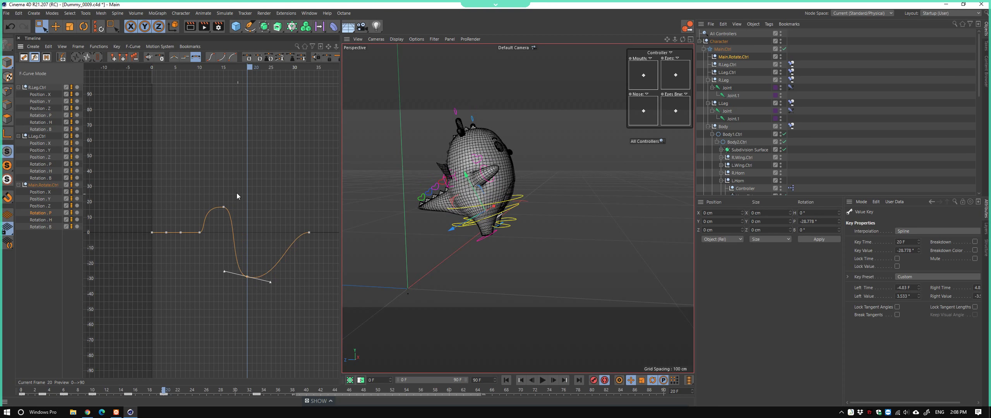
left_click(224, 207)
key("F8")
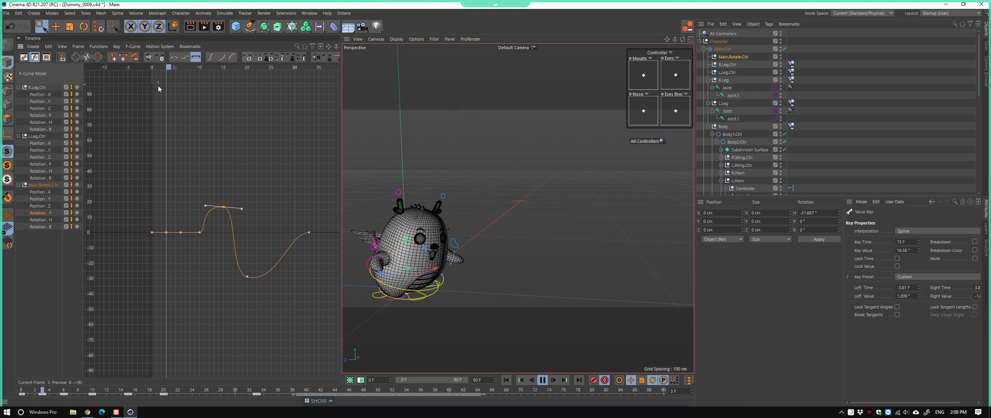
mouse_move(252, 71)
left_mouse_down()
mouse_move(199, 81)
mouse_move(258, 83)
mouse_move(189, 83)
mouse_move(262, 93)
mouse_move(172, 113)
left_mouse_up()
key("F8")
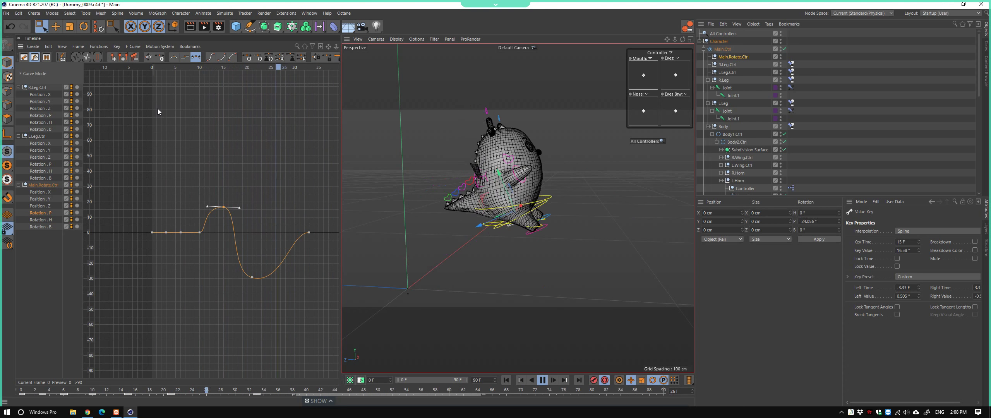
key("F8")
Replay the full hop from frame 0 and orbit so the creature faces the camera
key("shift+f")
key("F8")
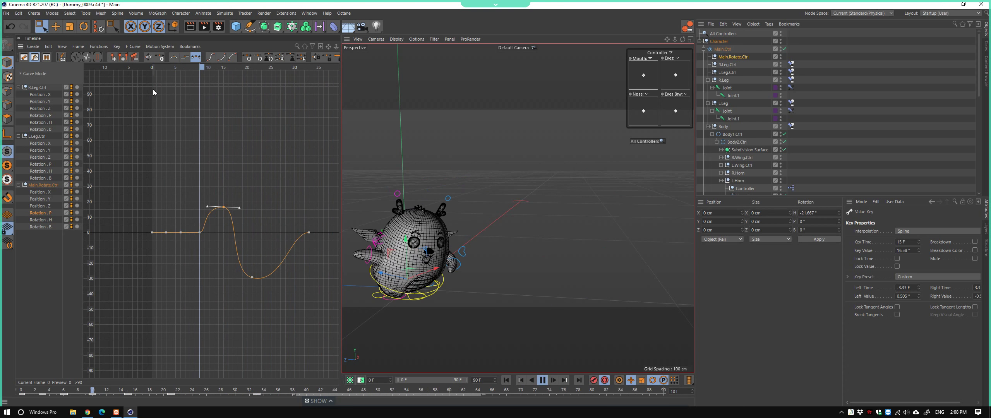
key("F8")
key("shift+f")
key("F8")
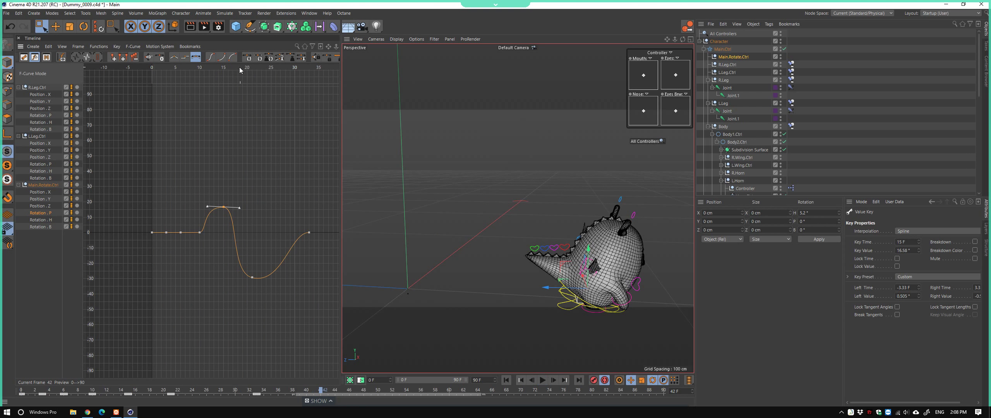
mouse_move(239, 68)
left_mouse_down()
mouse_move(255, 80)
mouse_move(212, 96)
mouse_move(248, 100)
left_mouse_up()
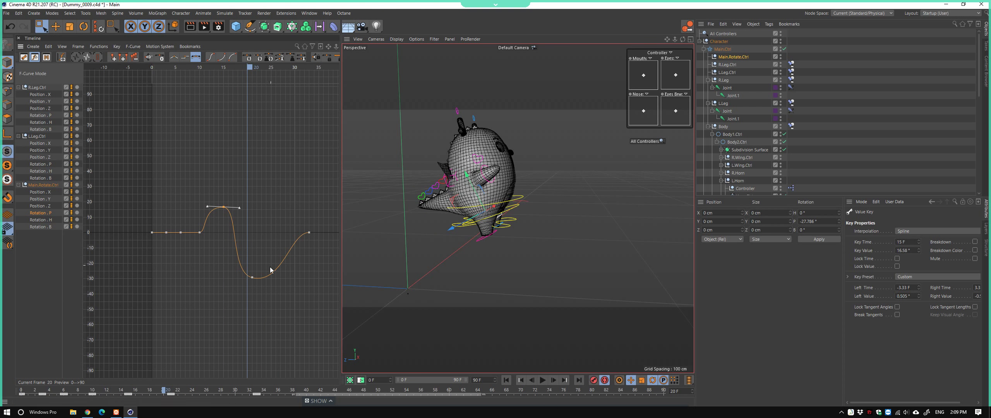
mouse_move(574, 232)
left_mouse_down("alt")
mouse_move(464, 261)
mouse_move(424, 259)
mouse_move(465, 259)
left_mouse_up("alt")
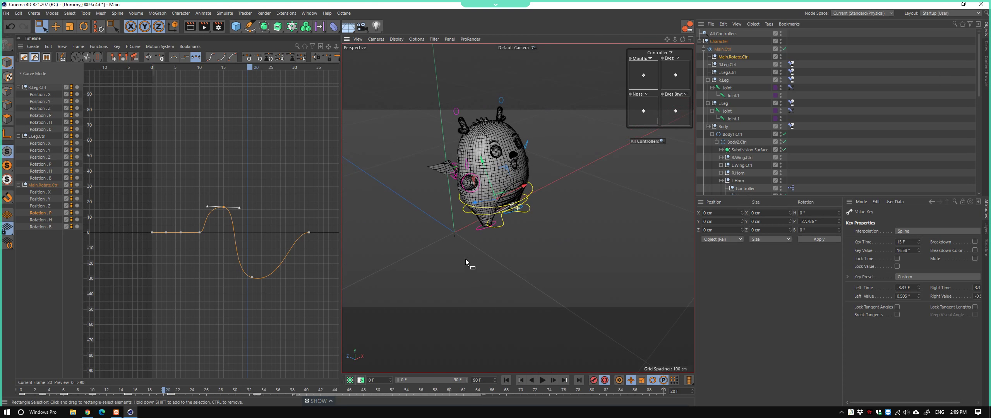
Scrub and play through the hop to review the Main.Rotate.Ctrl rotation, recentring the graph
mouse_move(229, 66)
left_mouse_down()
mouse_move(185, 73)
mouse_move(352, 108)
left_mouse_up()
mouse_move(178, 105)
left_mouse_down()
mouse_move(125, 119)
mouse_move(168, 140)
mouse_move(234, 147)
left_mouse_up()
mouse_move(229, 74)
left_mouse_down()
mouse_move(169, 77)
mouse_move(294, 81)
left_mouse_up()
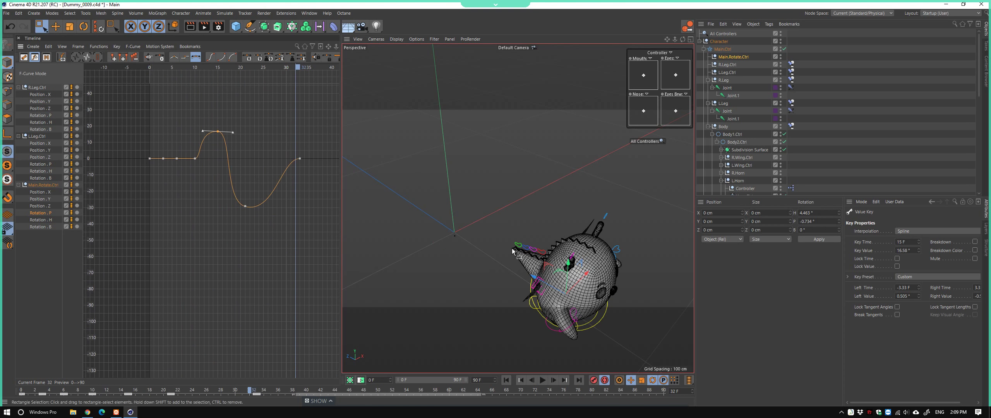
left_click_drag(495, 228, 457, 217, "alt")
mouse_move(226, 71)
left_mouse_down()
mouse_move(113, 73)
mouse_move(156, 87)
mouse_move(233, 79)
mouse_move(164, 76)
mouse_move(249, 81)
mouse_move(144, 95)
mouse_move(231, 110)
mouse_move(204, 132)
left_mouse_up()
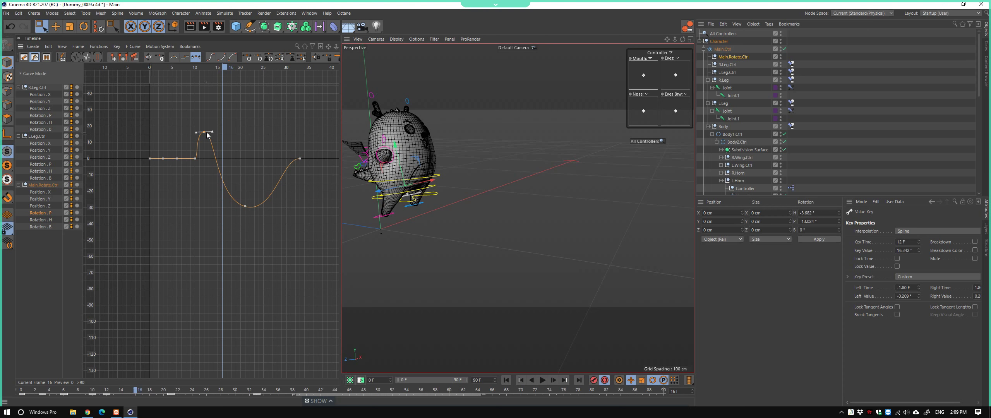
left_click_drag(229, 93, 158, 77)
key("F8")
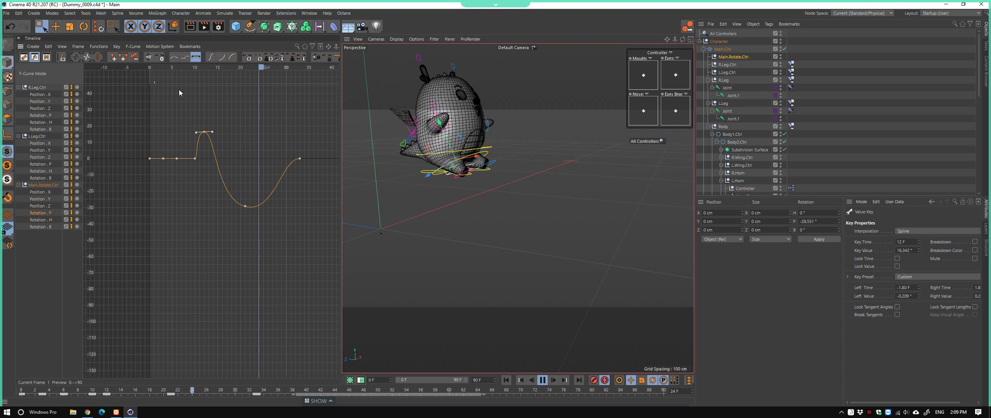
Inspect the creature's rotation pose around frame 19 from closer and wider views
middle_click_drag(206, 105, 212, 124)
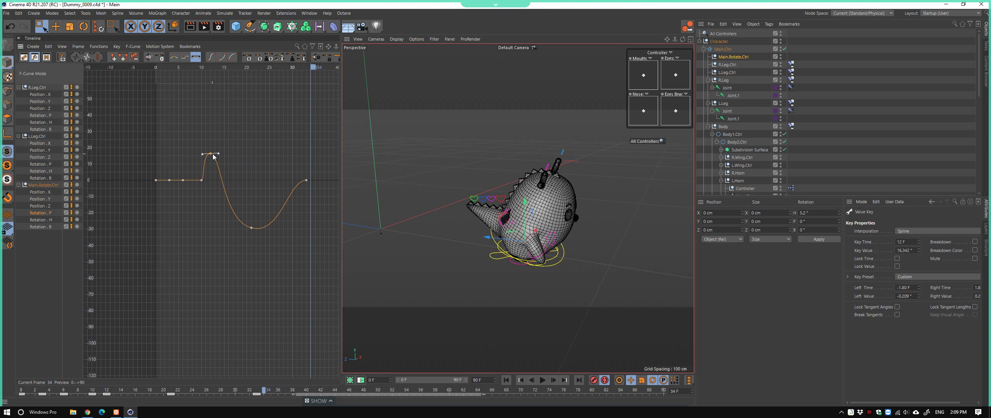
left_click_drag(441, 214, 588, 230, "alt")
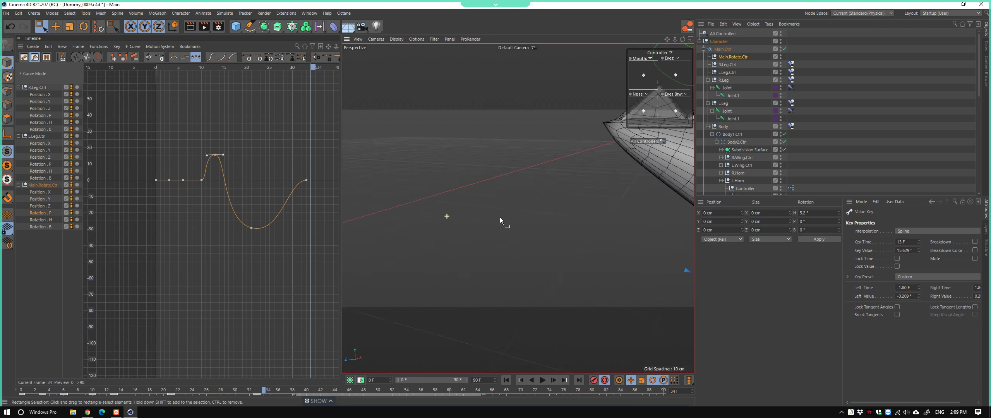
mouse_move(588, 231)
right_mouse_down("alt")
mouse_move(548, 197)
mouse_move(492, 210)
right_mouse_up("alt")
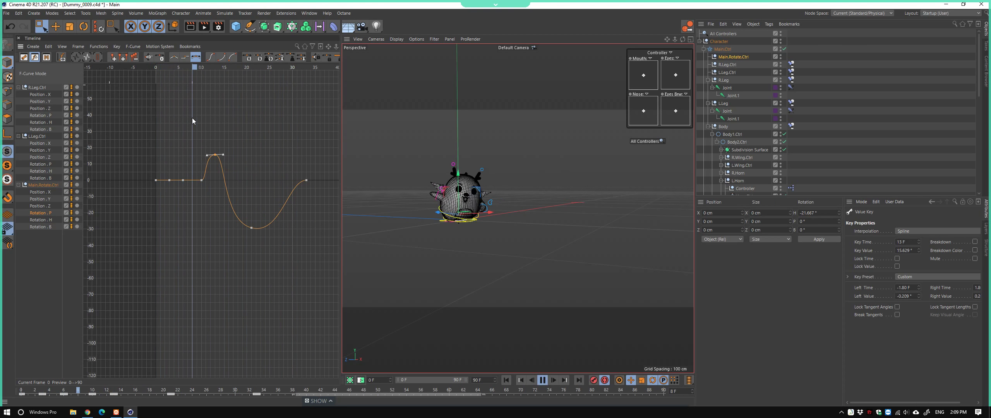
mouse_move(237, 86)
left_mouse_down()
mouse_move(196, 88)
mouse_move(265, 100)
mouse_move(157, 117)
left_mouse_up()
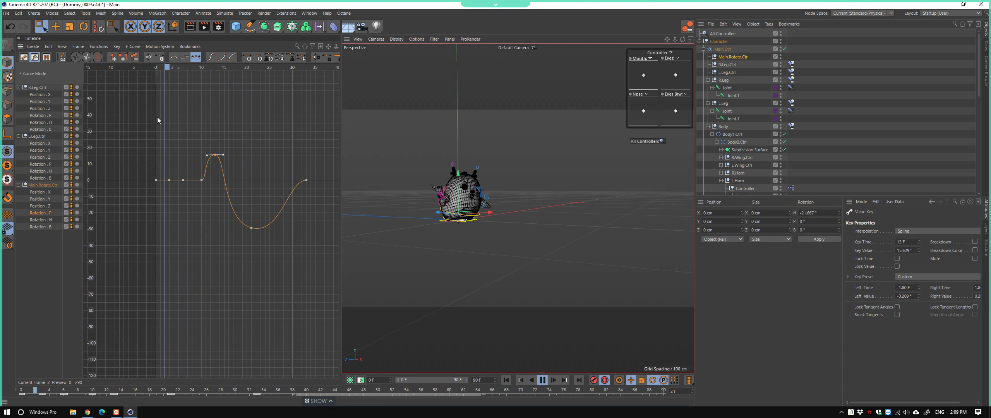
key("F8")
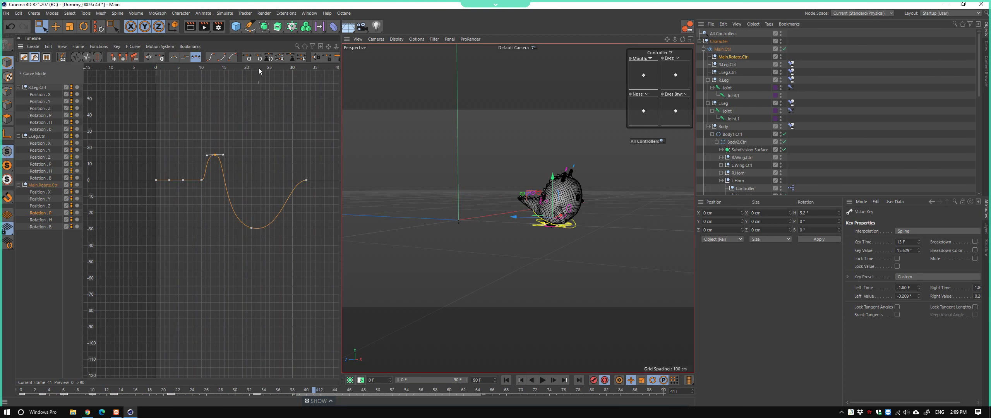
left_click_drag(258, 69, 243, 68)
Flatten the frame-13 peak key's outgoing tangent and preview the hop
left_click_drag(274, 233, 290, 228)
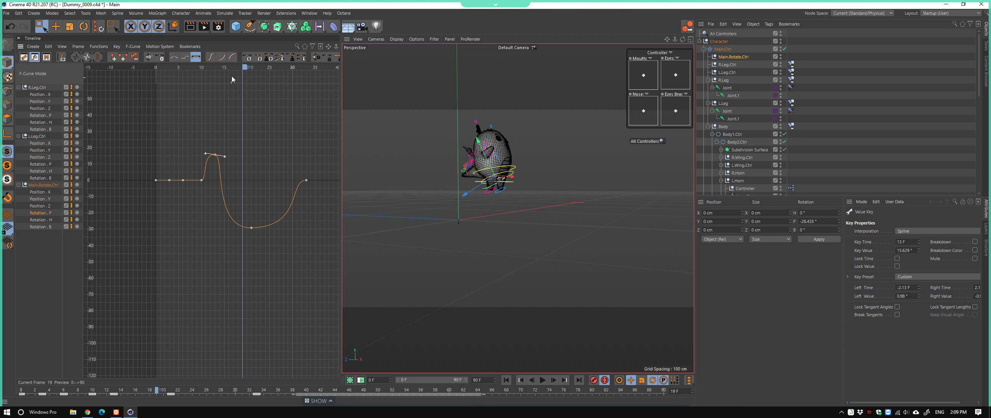
key("F8")
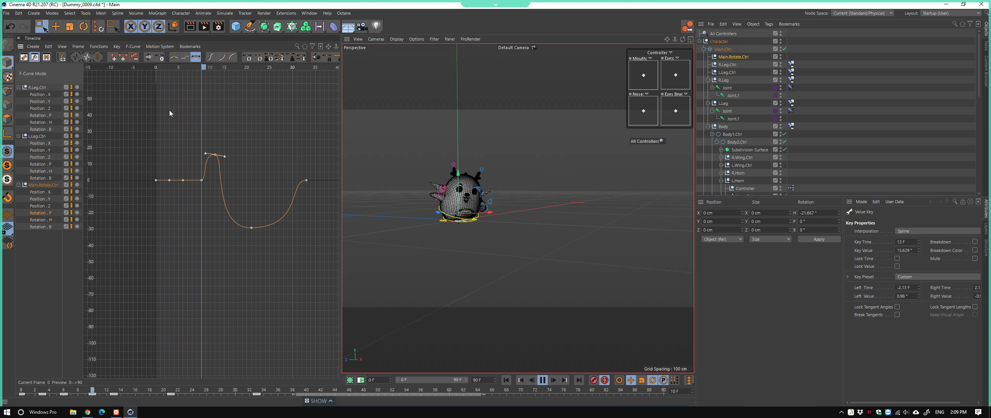
key("F8")
mouse_move(262, 68)
left_mouse_down()
mouse_move(277, 78)
mouse_move(252, 107)
left_mouse_up()
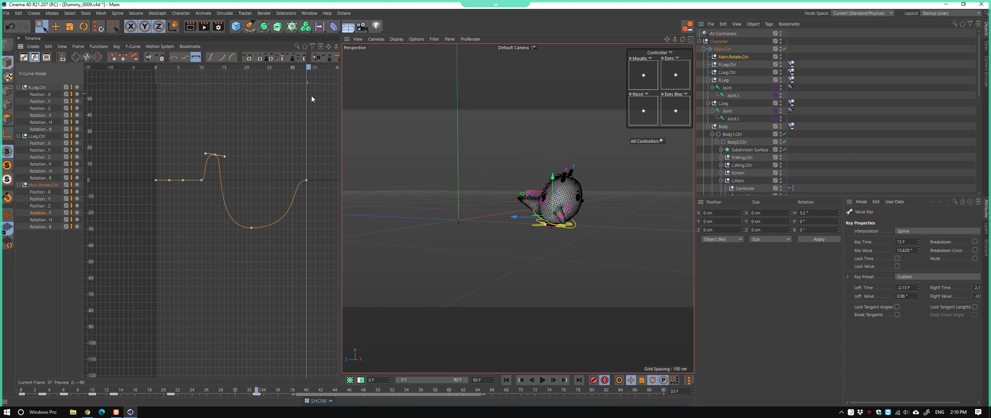
Tilt the frame-21 low key's tangents to reshape the dip and preview the result
left_click(251, 227)
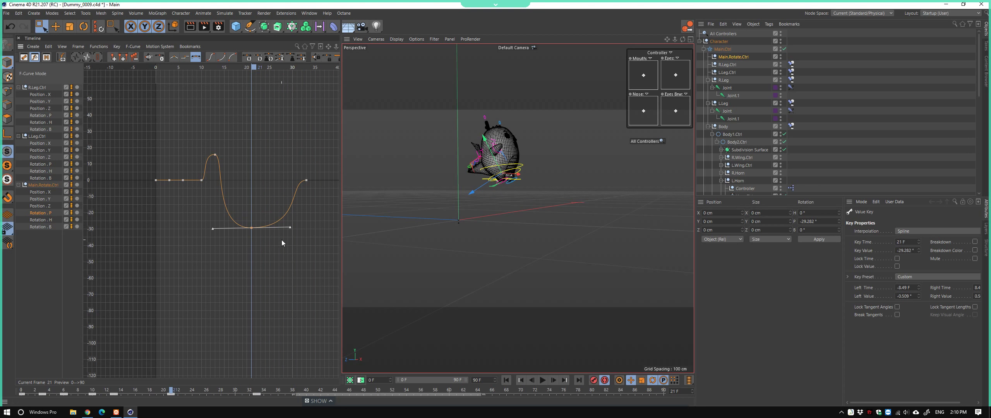
left_click_drag(290, 227, 282, 230)
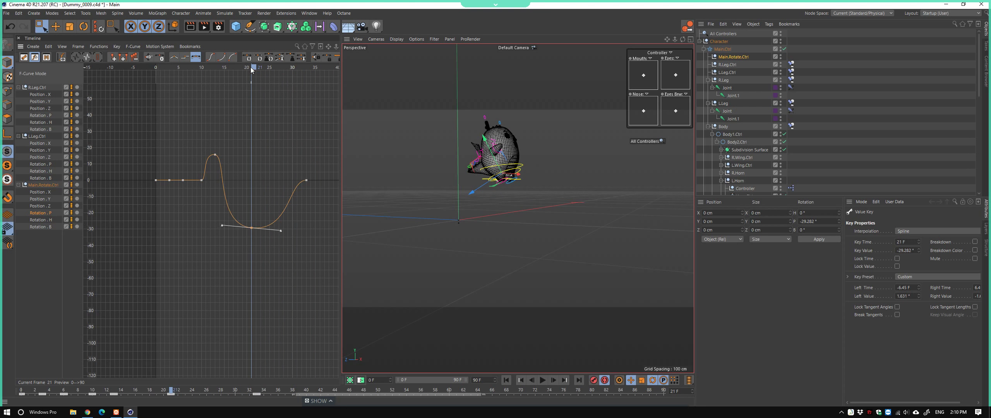
key("F8")
key("r")
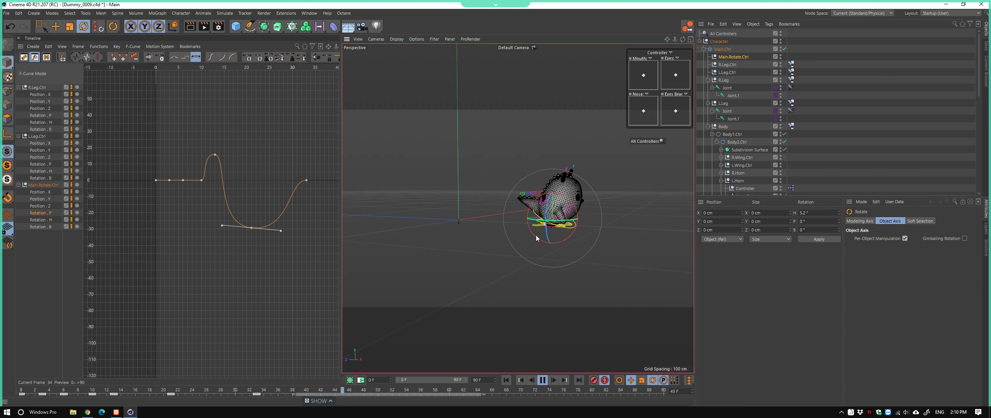
left_click_drag(536, 235, 399, 255, "alt")
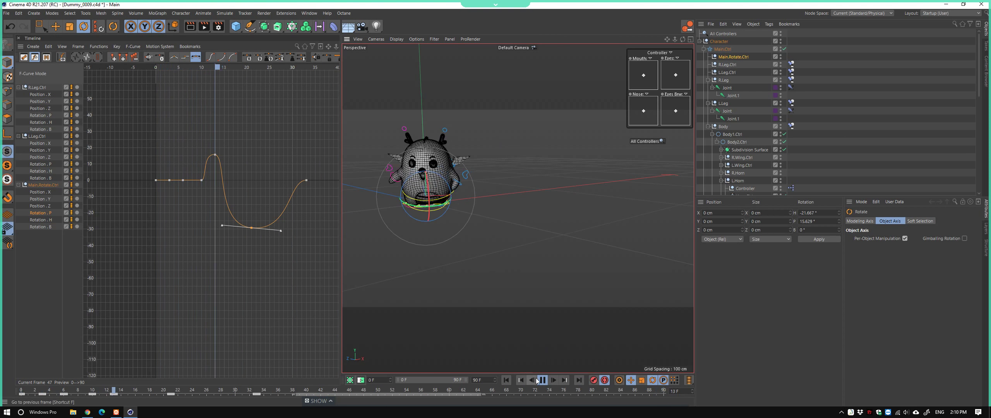
key("F8")
scroll(531, 241, "up", 2)
left_click_drag(530, 240, 519, 232, "alt")
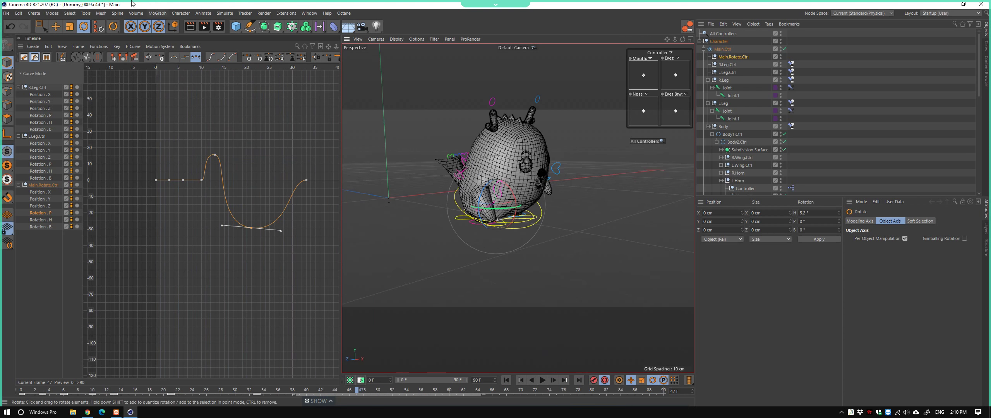
left_click(56, 27)
Select both R.Leg.Ctrl and L.Leg.Ctrl and go back to frame 15
scroll(537, 246, "up", 2)
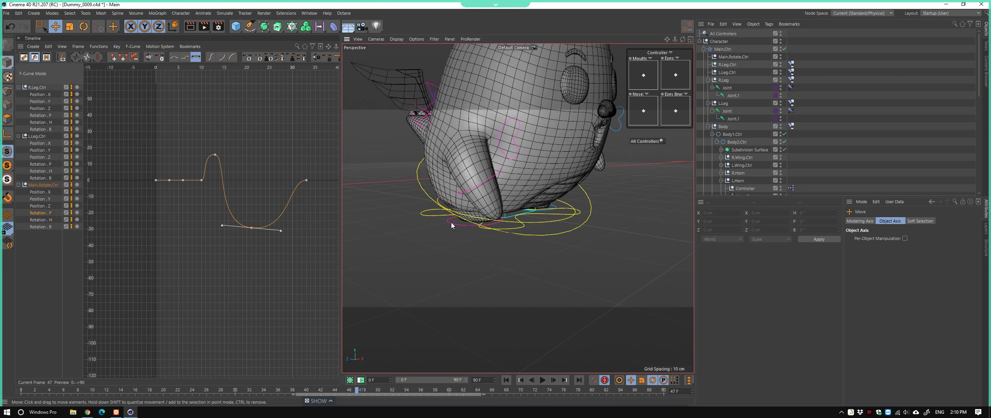
left_click(452, 223)
scroll(481, 247, "up", 2)
scroll(579, 213, "up", 2)
left_click(595, 197, "shift")
scroll(595, 197, "down", 5)
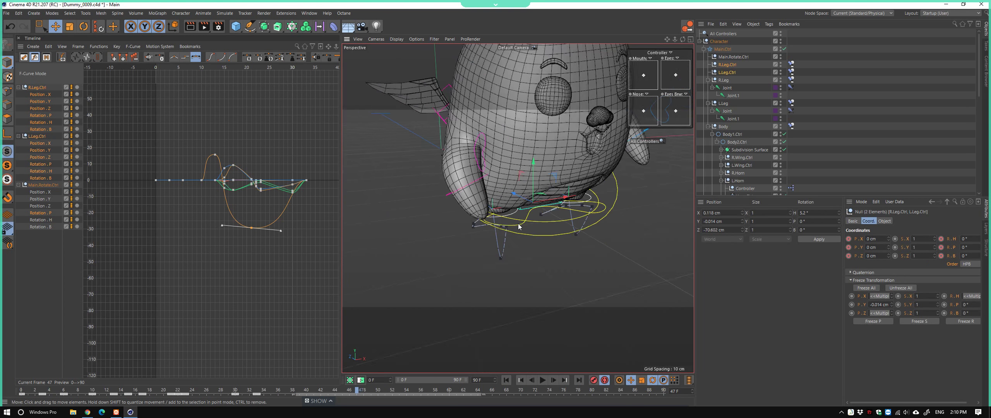
left_click_drag(595, 197, 584, 212, "alt")
left_click_drag(311, 387, 128, 390)
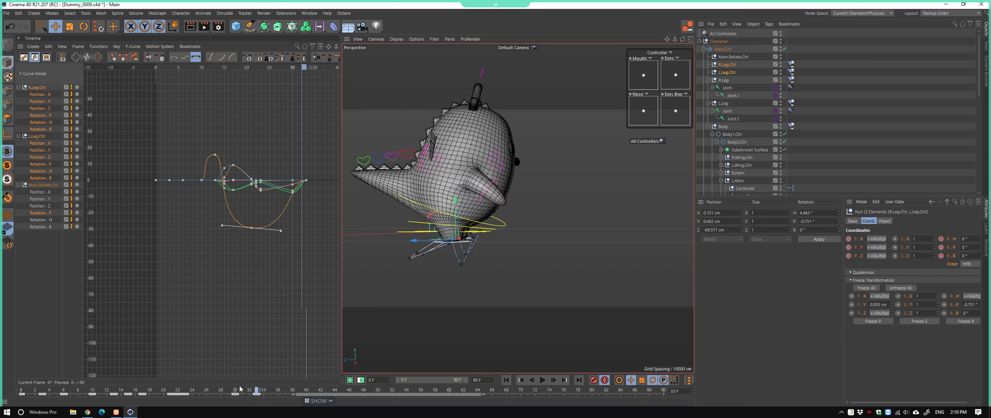
Select only L.Leg.Ctrl and inspect its foot around frame 22 from several angles
left_click_drag(522, 275, 503, 256, "alt")
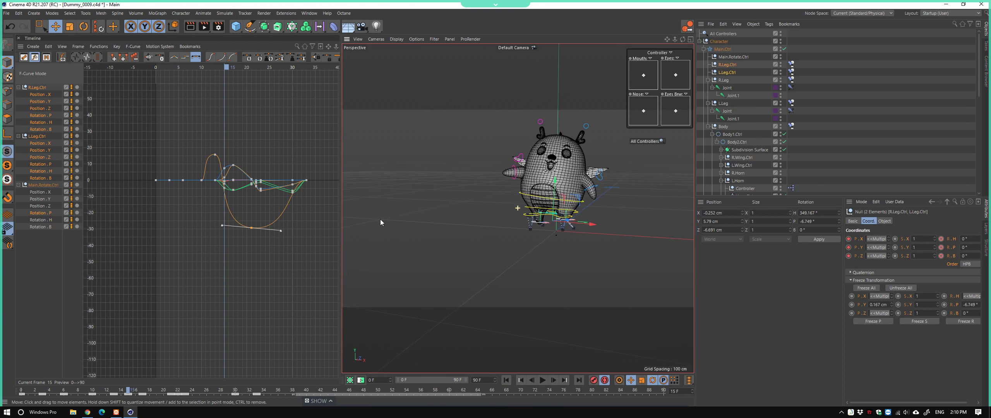
mouse_move(380, 219)
left_mouse_down("alt")
mouse_move(494, 219)
mouse_move(459, 276)
left_mouse_up("alt")
scroll(477, 214, "up", 5)
left_click(503, 205)
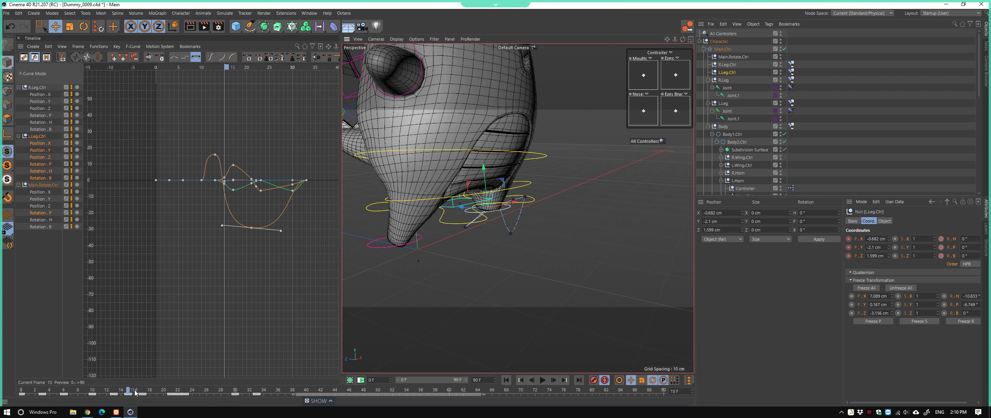
mouse_move(479, 209)
left_mouse_down("alt")
mouse_move(557, 167)
mouse_move(423, 184)
mouse_move(570, 184)
mouse_move(460, 171)
mouse_move(462, 184)
mouse_move(508, 192)
mouse_move(497, 224)
left_mouse_up("alt")
mouse_move(108, 393)
left_mouse_down()
mouse_move(58, 393)
mouse_move(175, 394)
mouse_move(144, 392)
left_mouse_up()
mouse_move(513, 223)
left_mouse_down("alt")
mouse_move(608, 210)
mouse_move(476, 194)
mouse_move(463, 243)
left_mouse_up("alt")
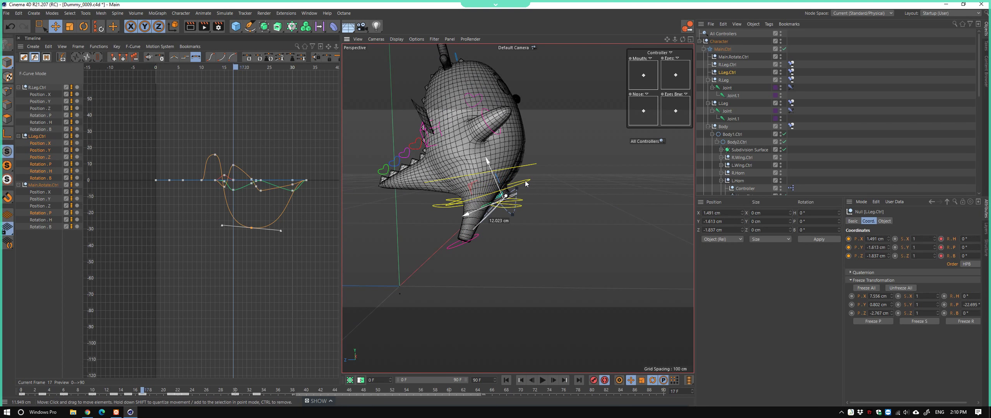
mouse_move(521, 185)
left_mouse_down("alt")
mouse_move(399, 206)
mouse_move(409, 212)
left_mouse_up("alt")
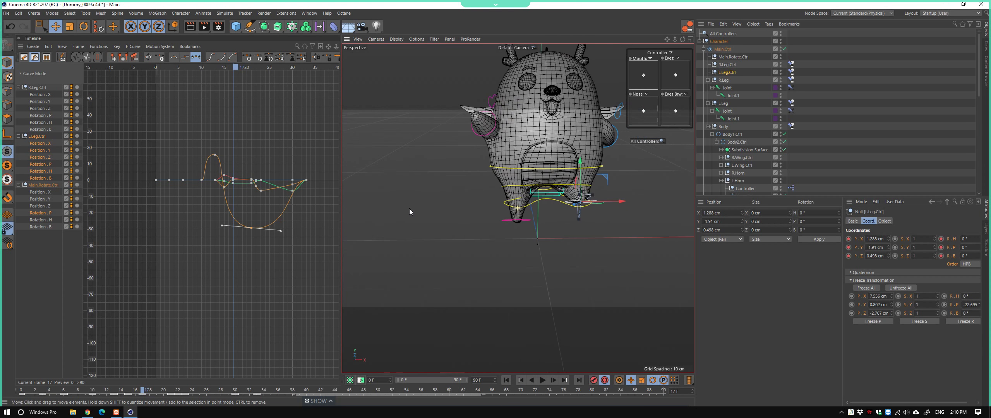
Show only the legs' Position . Y curves in the F-Curve graph
left_click_drag(399, 287, 598, 224, "alt")
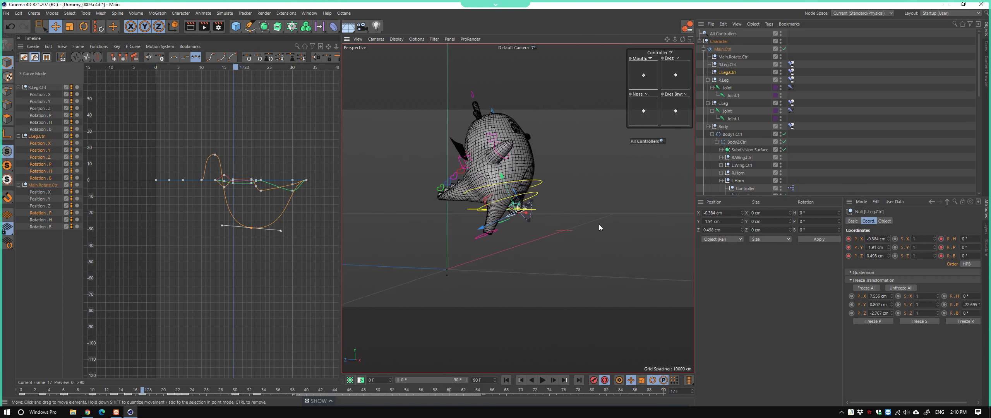
mouse_move(143, 392)
left_mouse_down()
mouse_move(114, 395)
mouse_move(221, 400)
mouse_move(164, 404)
left_mouse_up()
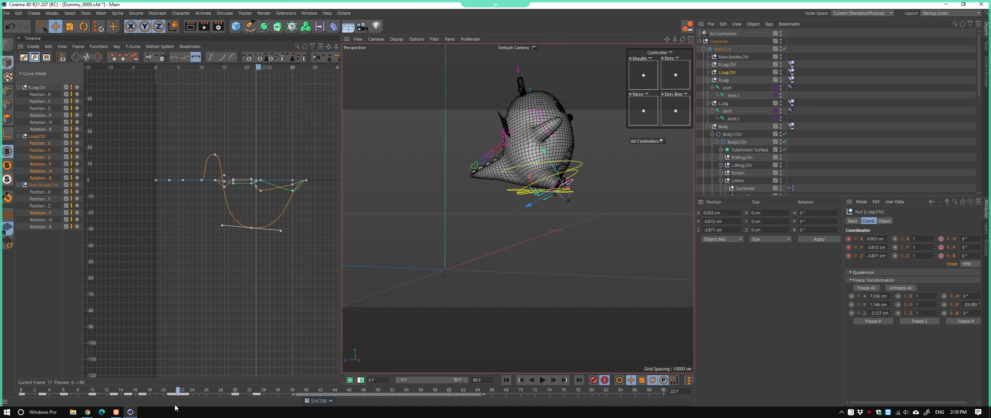
scroll(484, 194, "up", 2)
scroll(484, 195, "up", 1)
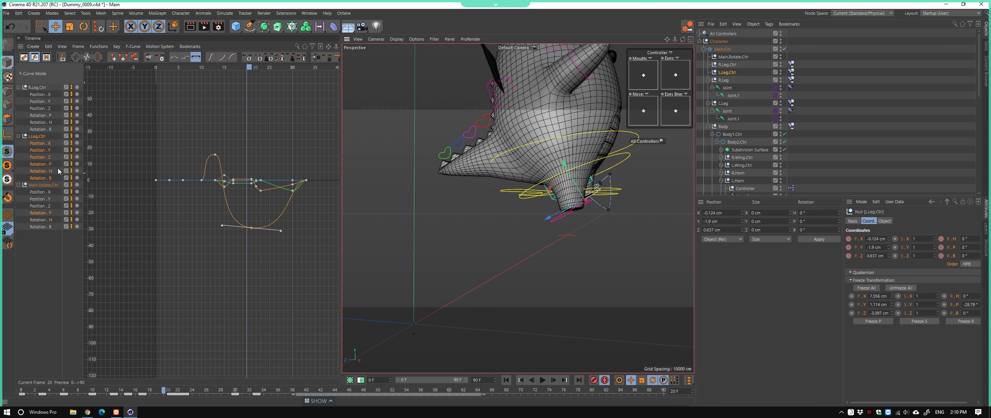
mouse_move(528, 204)
left_mouse_down("alt")
mouse_move(583, 220)
mouse_move(568, 221)
left_mouse_up("alt")
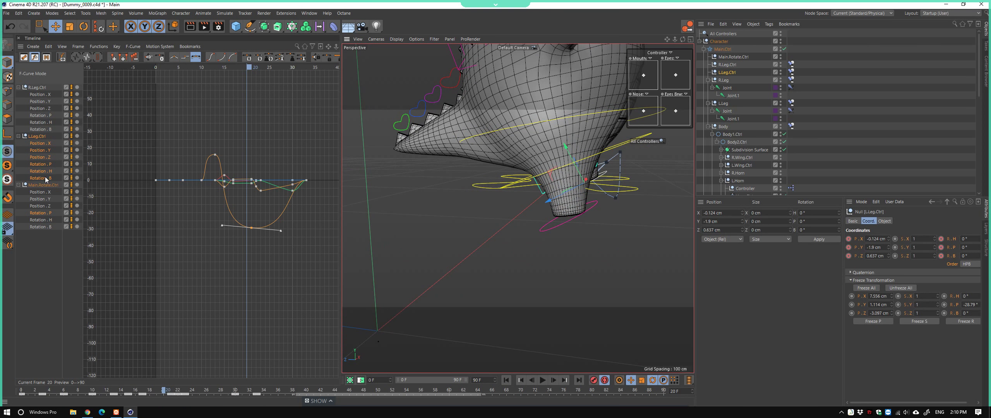
left_click(44, 108)
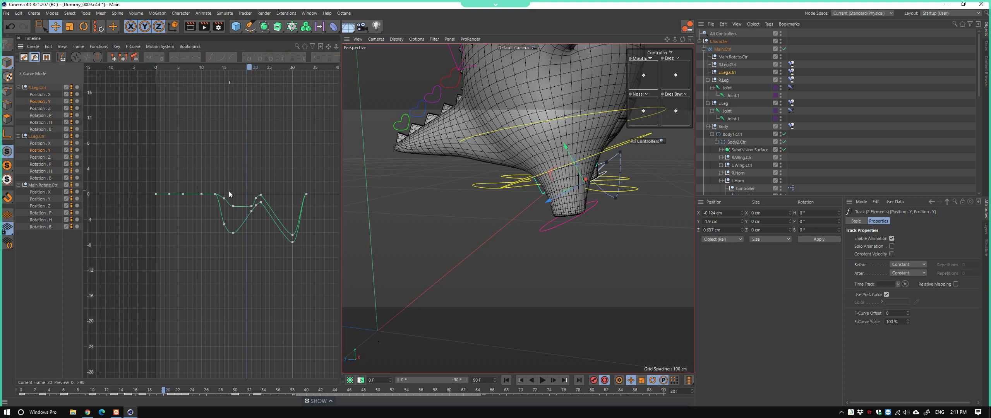
Raise the right leg curve's frame-17 key to about -1.9 and check around frame 20
scroll(229, 194, "up", 1)
scroll(236, 209, "up", 2)
scroll(243, 225, "up", 1)
scroll(251, 236, "up", 1)
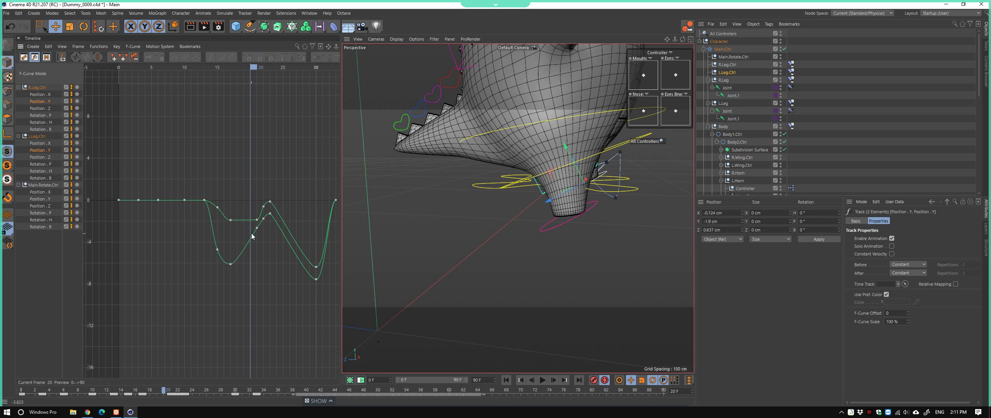
left_click(233, 219)
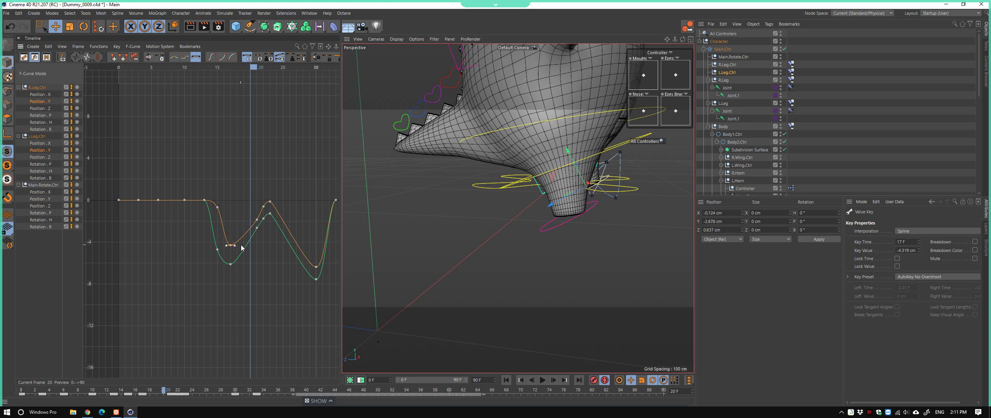
left_click_drag(241, 247, 241, 222)
left_click_drag(252, 69, 251, 83)
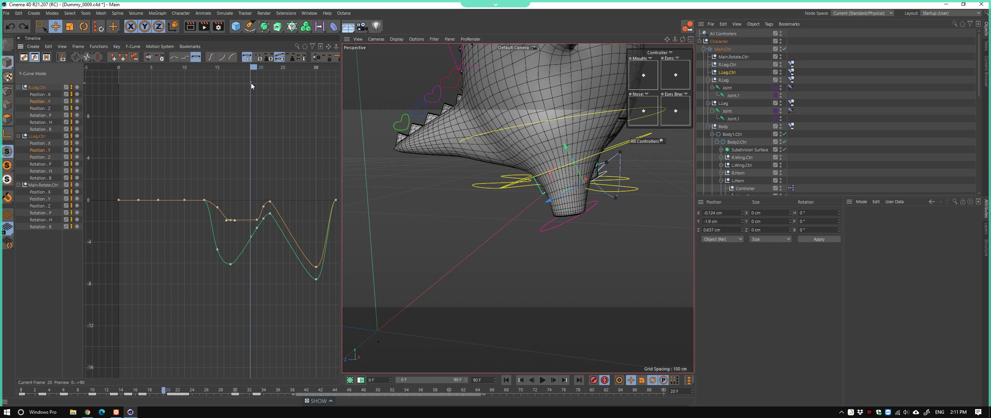
View R.Leg.Ctrl in see-through lines from the zoomed Right view near frame 24
left_click(561, 225)
scroll(568, 224, "up", 4)
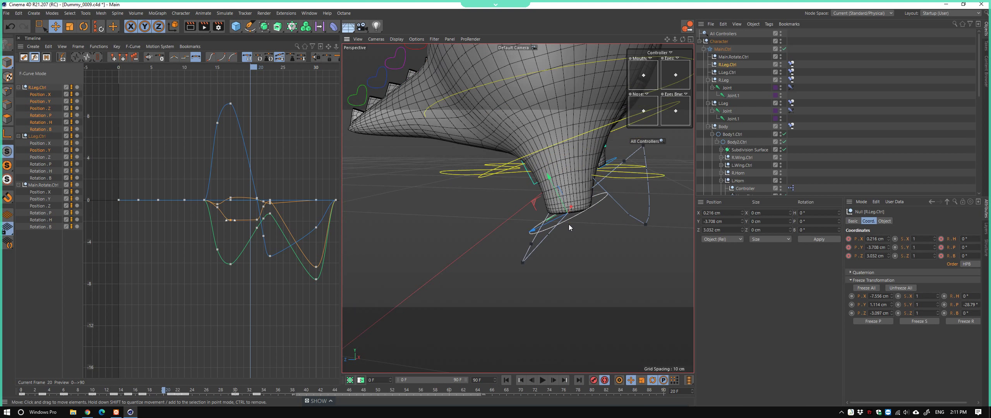
key("n")
key("g")
mouse_move(570, 221)
left_mouse_down("alt")
mouse_move(630, 216)
mouse_move(528, 229)
mouse_move(481, 252)
left_mouse_up("alt")
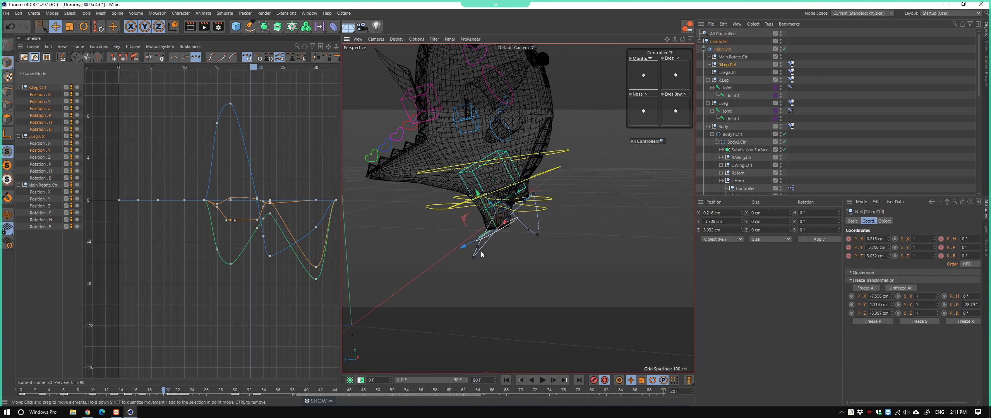
mouse_move(164, 390)
left_mouse_down()
mouse_move(182, 399)
mouse_move(151, 395)
mouse_move(191, 415)
left_mouse_up()
mouse_move(569, 238)
left_mouse_down("alt")
mouse_move(580, 227)
mouse_move(559, 252)
mouse_move(572, 237)
left_mouse_up("alt")
key("F3")
scroll(572, 235, "up", 3)
Frame the leg in the side view and show the left leg controller's tracks
scroll(489, 245, "up", 3)
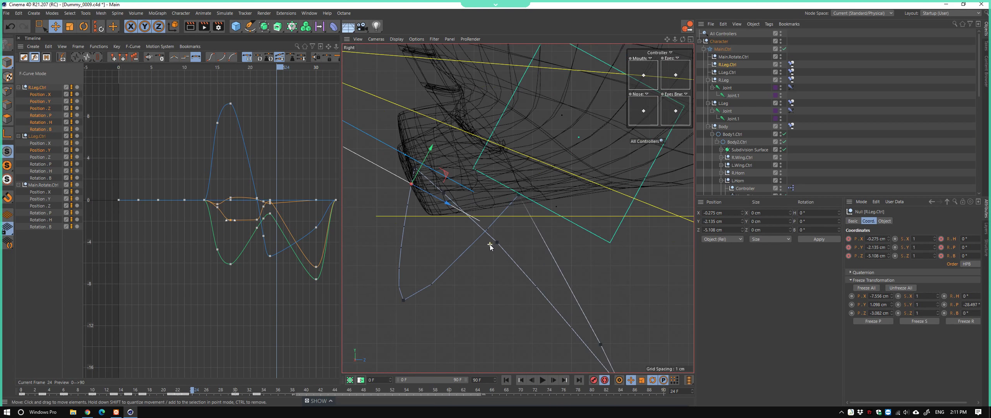
left_click(464, 274)
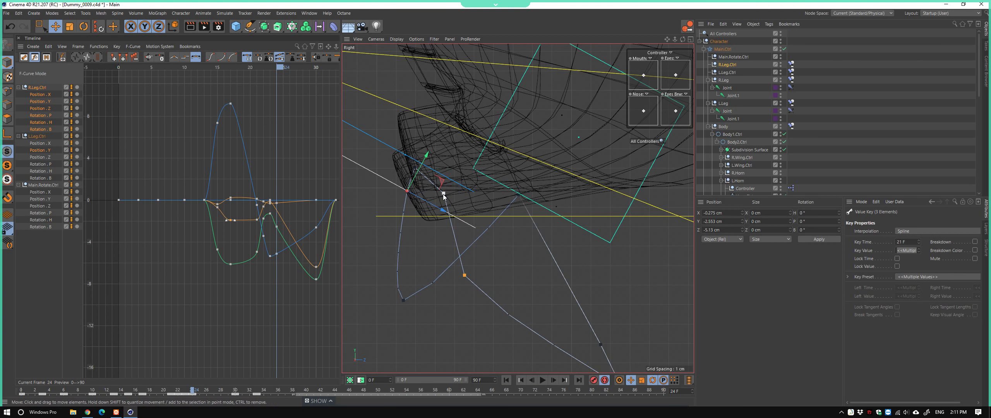
left_click(423, 222)
scroll(429, 240, "down", 2)
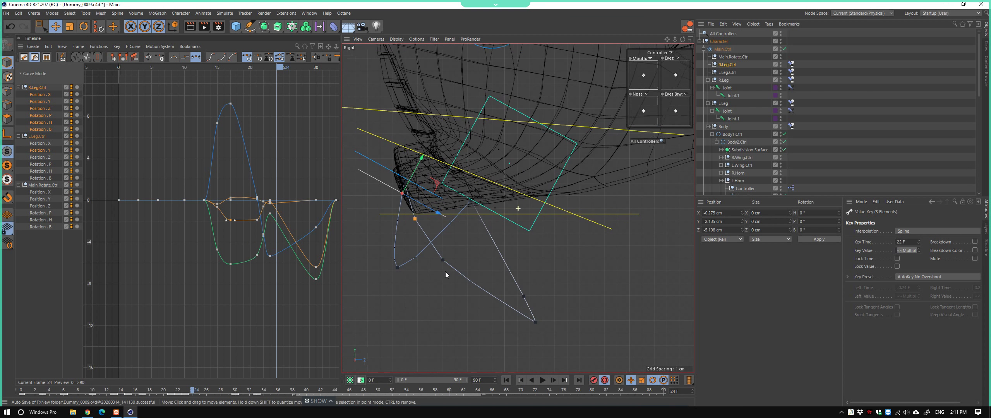
middle_click_drag(483, 269, 489, 279, "alt")
scroll(447, 251, "down", 1)
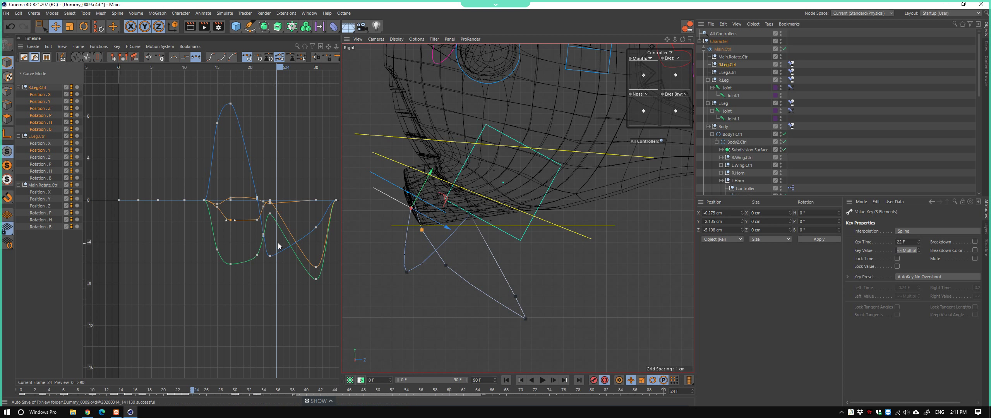
left_click(41, 138)
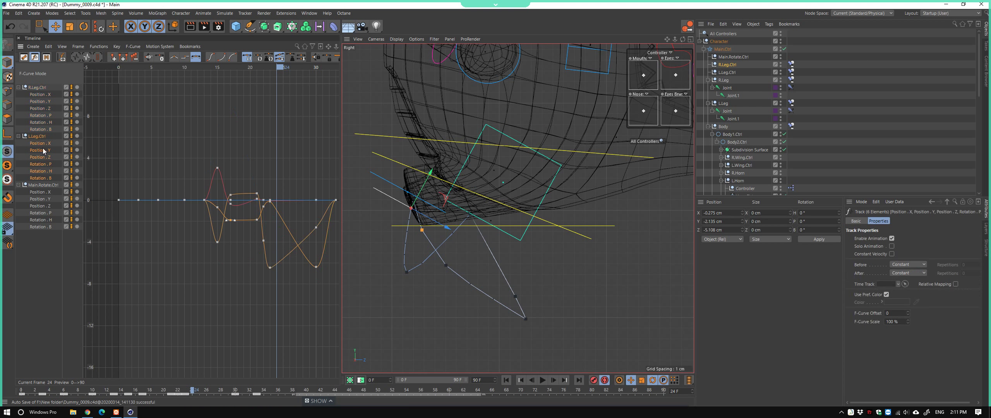
scroll(480, 248, "up", 1)
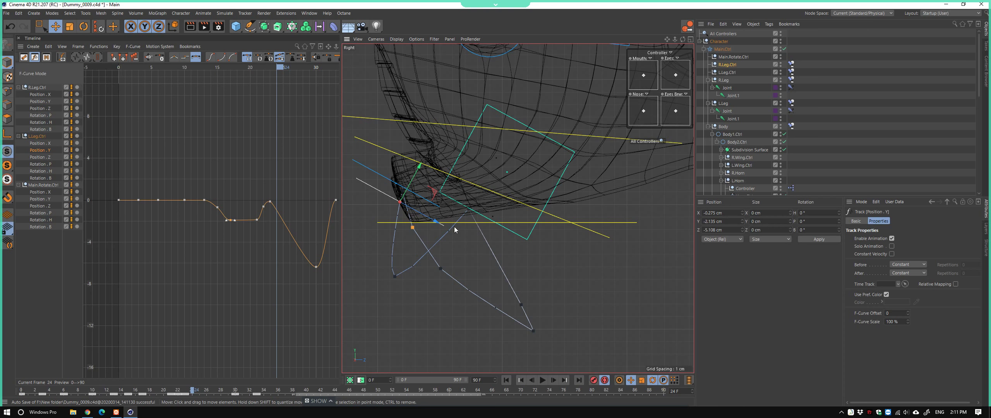
Select L.Leg.Ctrl in the perspective view, then return to the Right view
key("F1")
mouse_move(471, 250)
left_mouse_down("alt")
mouse_move(471, 268)
mouse_move(644, 190)
left_mouse_up("alt")
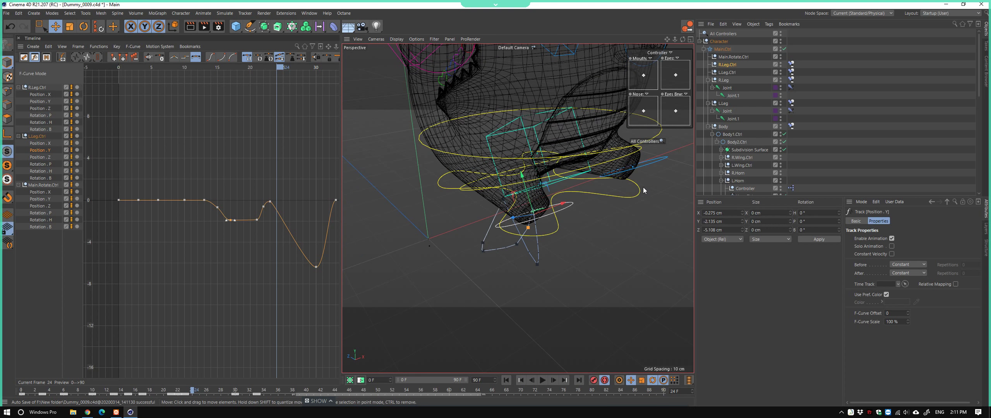
left_click(649, 165)
key("F3")
scroll(410, 223, "up", 2)
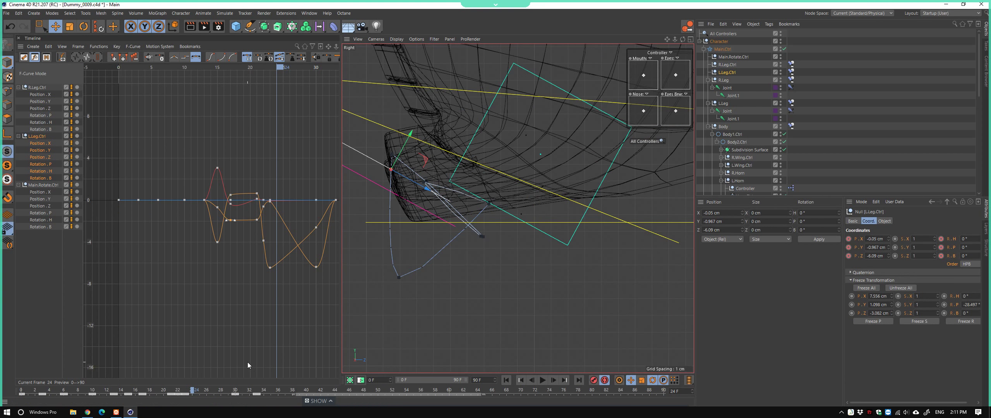
At frame 22, lower L.Leg.Ctrl 2 cm on Y (-0.612 to -2.612 cm), then return to Perspective
left_click_drag(190, 391, 181, 393)
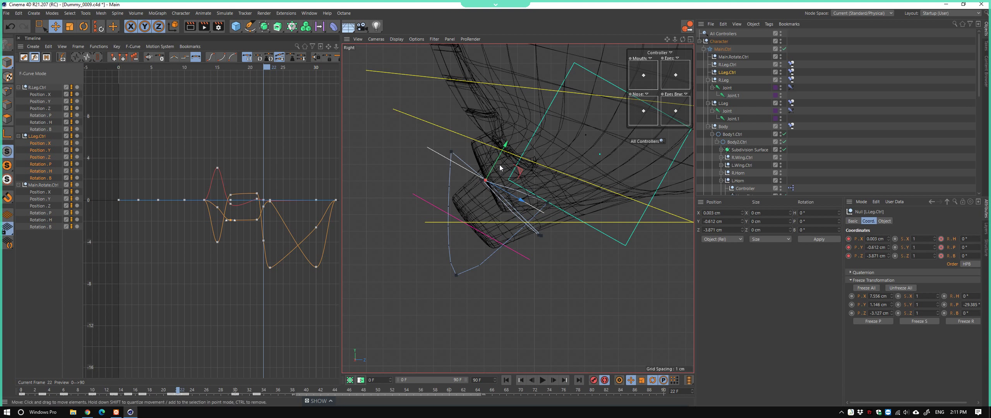
left_click_drag(500, 167, 510, 223)
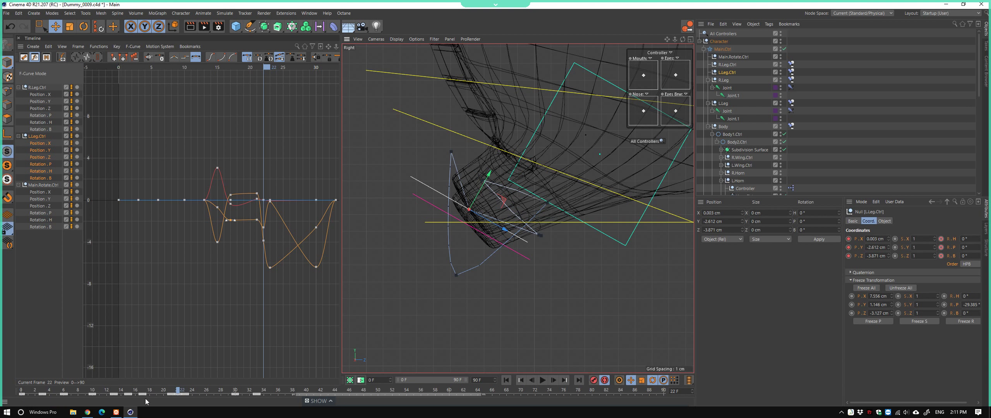
left_click_drag(173, 395, 228, 395)
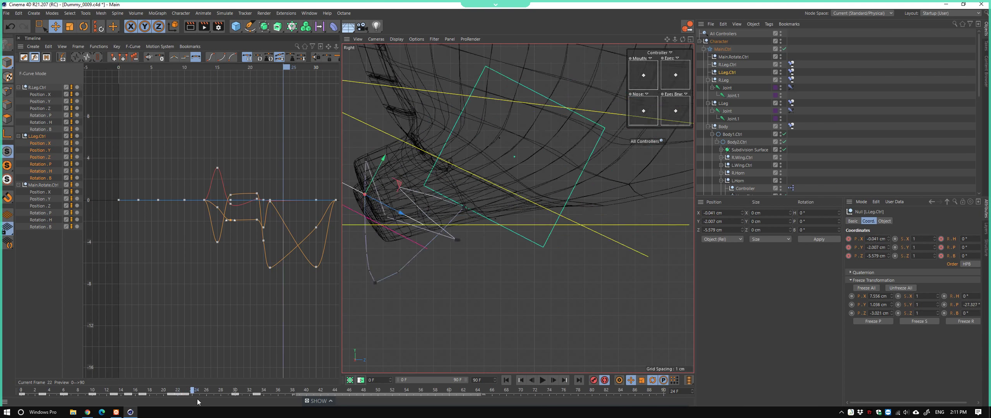
key("F1")
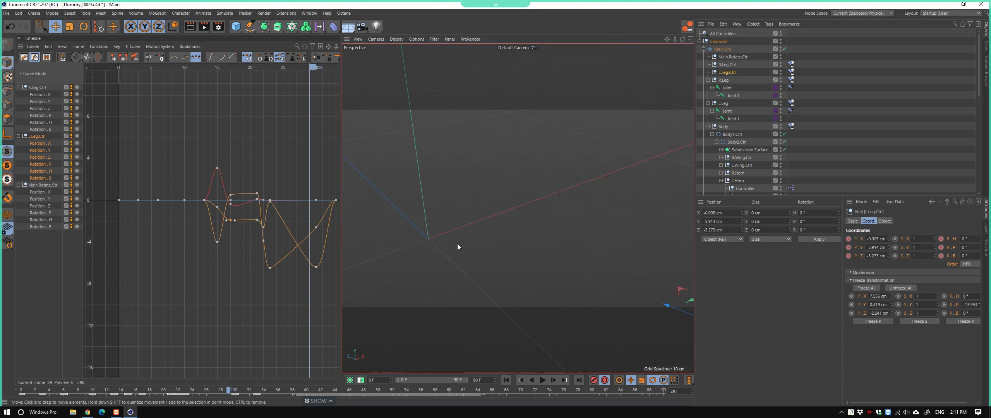
scroll(449, 258, "down", 3)
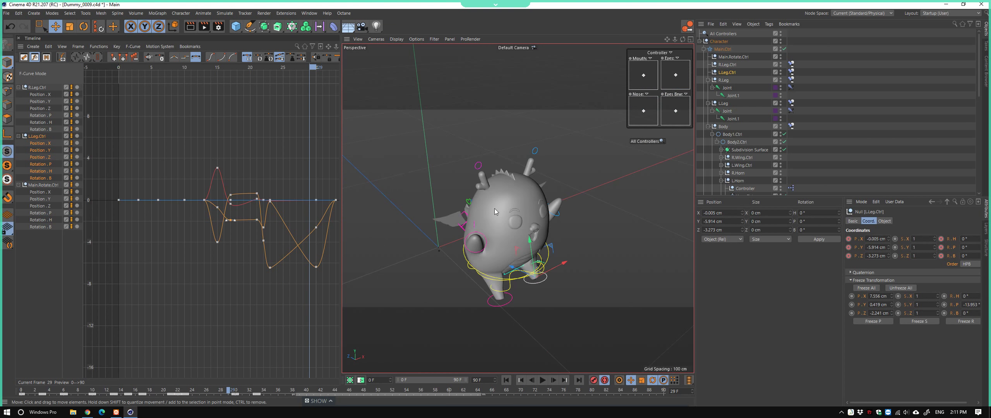
Deselect the leg controller and play the hop from the first frame
left_click(455, 233)
left_click_drag(455, 233, 476, 267, "alt")
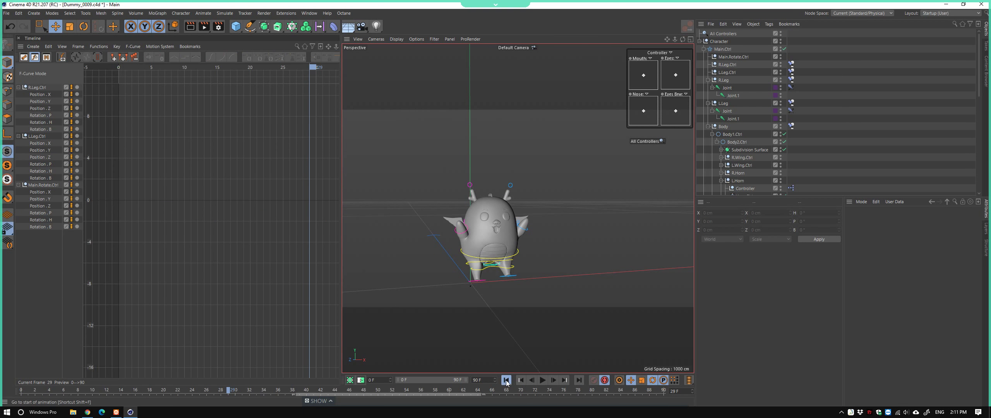
left_click(506, 381)
left_click(542, 381)
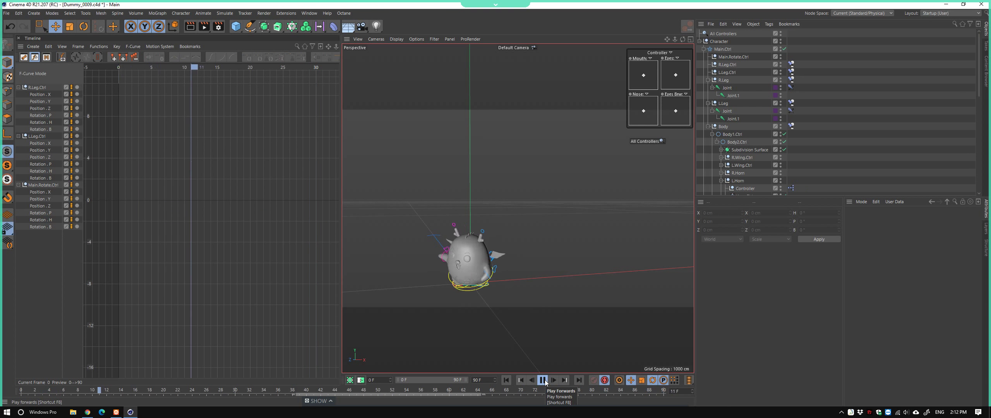
left_click(542, 380)
Orbit to a side view and replay the hop from the start
scroll(470, 234, "down", 2)
mouse_move(471, 231)
left_mouse_down("alt")
mouse_move(530, 273)
mouse_move(490, 253)
left_mouse_up("alt")
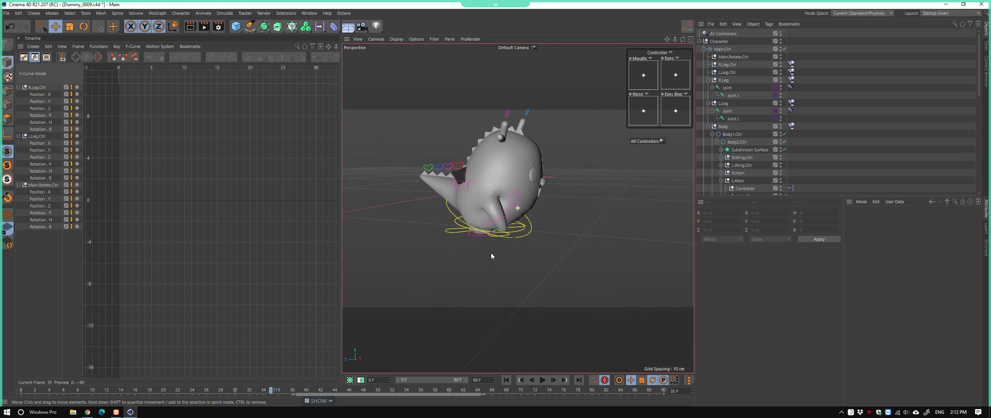
left_click(506, 381)
left_click(543, 381)
left_click(543, 381)
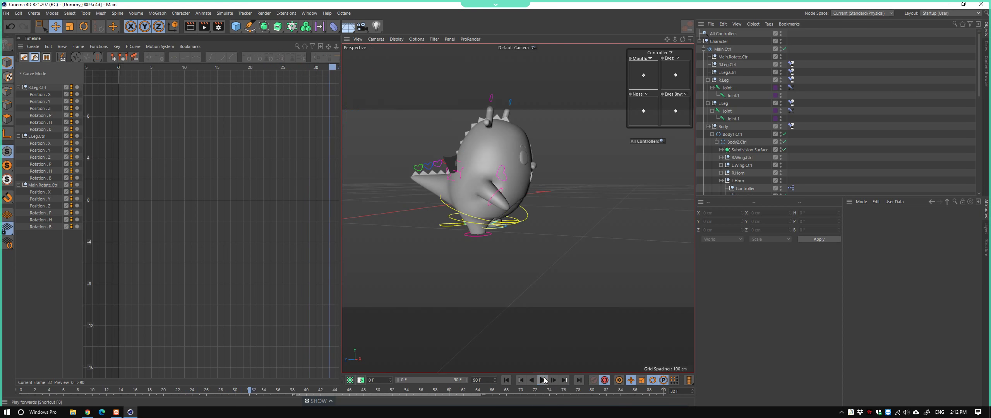
Replay the hop from a new angle, then stop and scrub around frame 28
left_click_drag(479, 257, 518, 304, "alt")
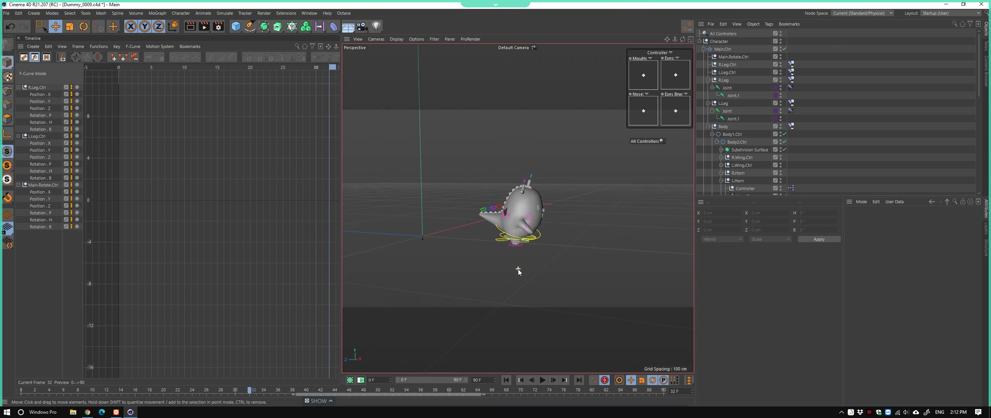
left_click(505, 379)
left_click(542, 381)
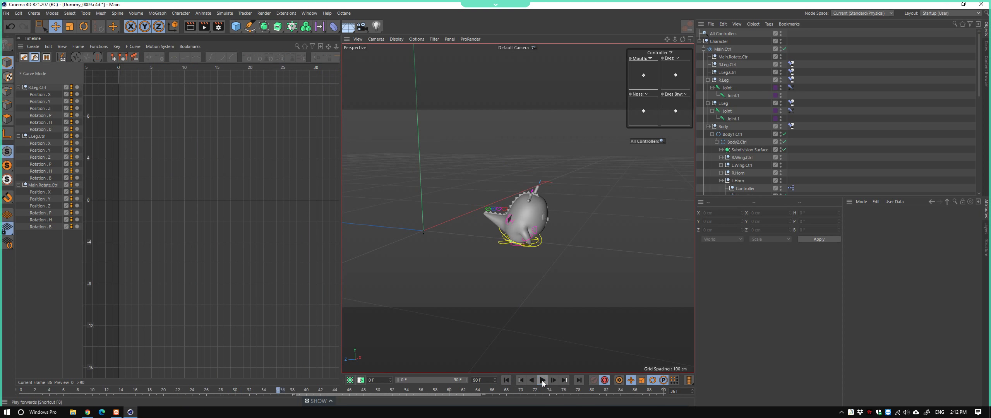
mouse_move(235, 389)
left_mouse_down()
mouse_move(111, 382)
mouse_move(266, 398)
mouse_move(22, 390)
left_mouse_up()
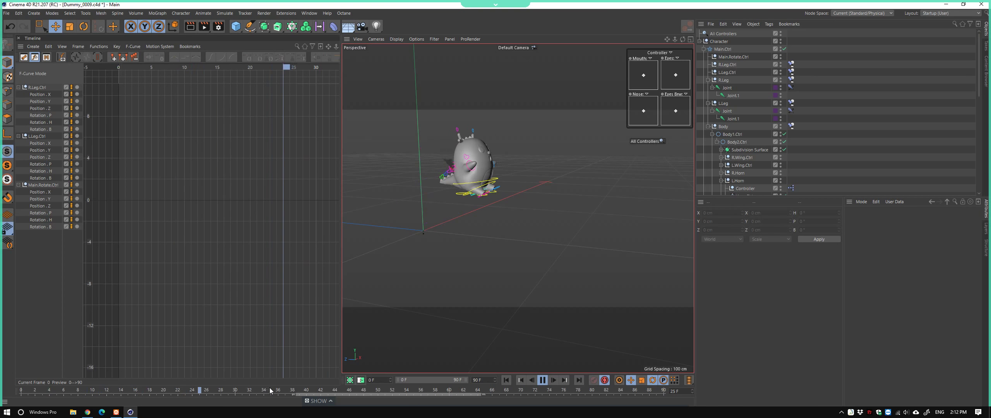
key("space")
left_click(228, 390)
left_click_drag(219, 388, 221, 390)
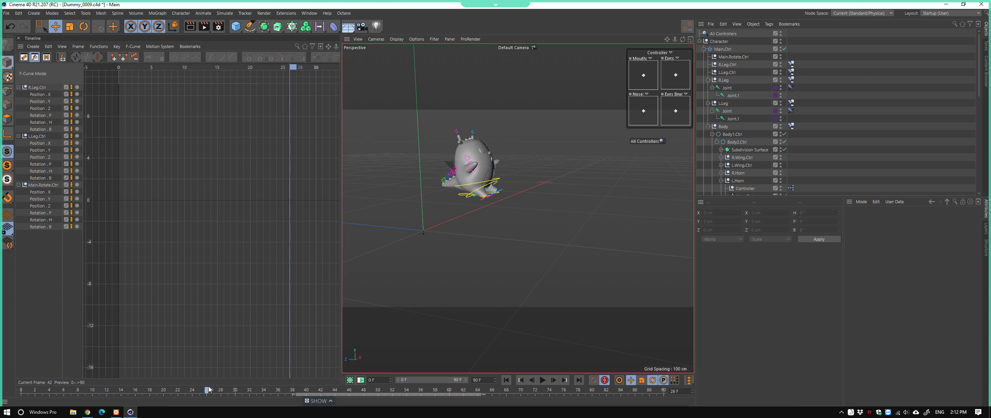
Select both leg controllers and box-select their F-curve keys around frame 23
scroll(469, 243, "up", 5)
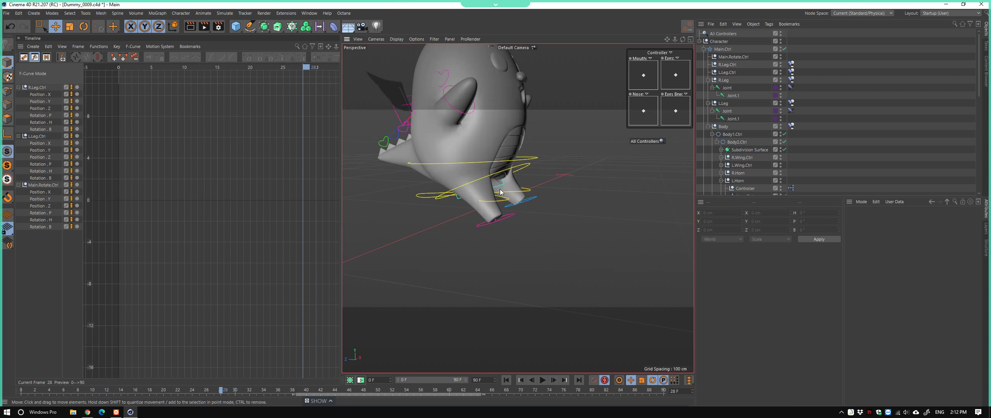
left_click(508, 219)
scroll(292, 265, "up", 3)
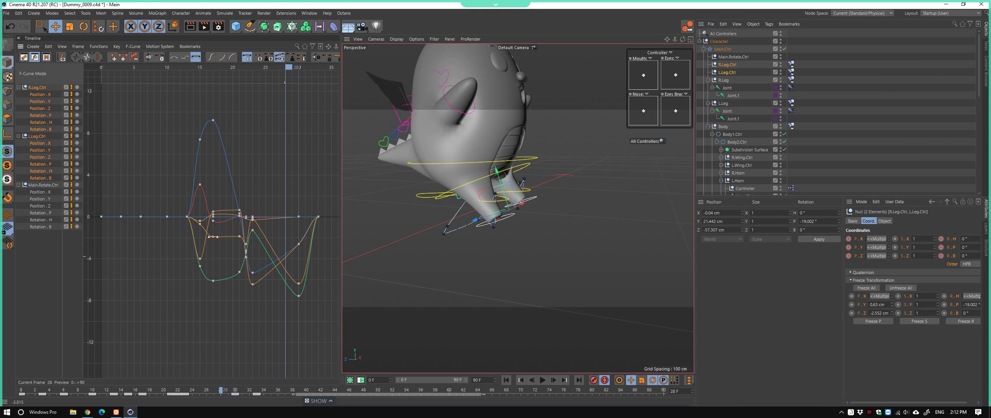
left_click_drag(310, 325, 213, 156)
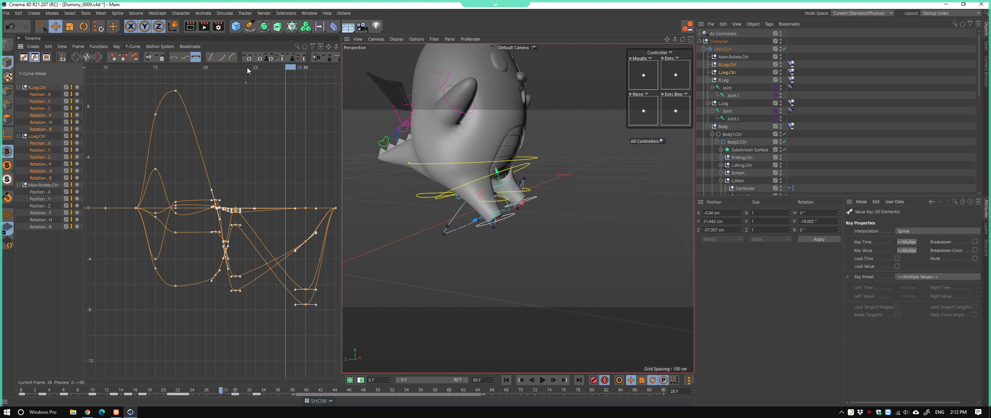
left_click(258, 133)
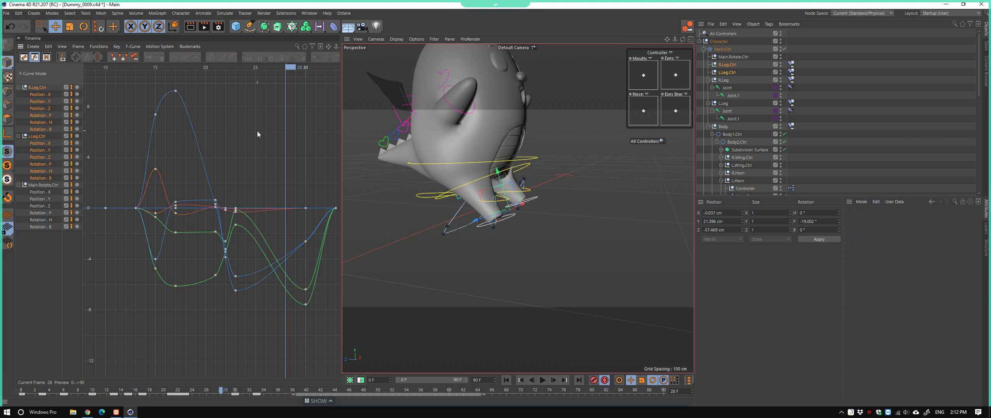
mouse_move(286, 65)
left_mouse_down()
mouse_move(238, 73)
mouse_move(237, 85)
left_mouse_up()
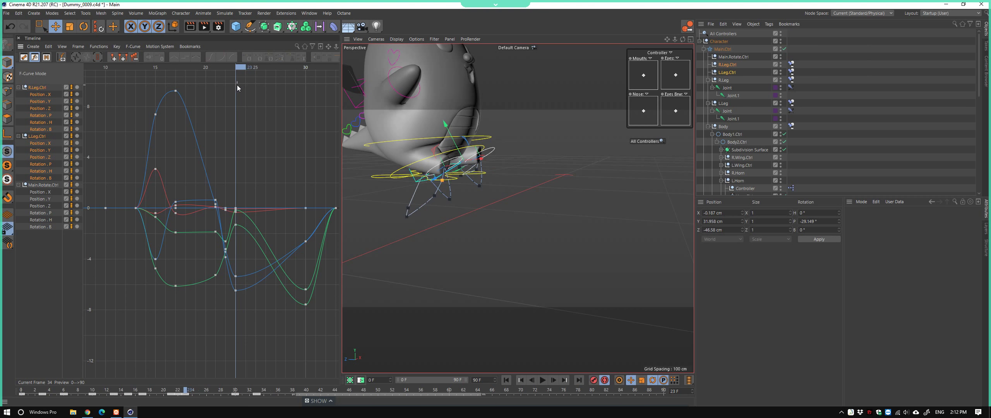
mouse_move(235, 190)
left_mouse_down()
mouse_move(246, 309)
mouse_move(235, 290)
mouse_move(258, 291)
left_mouse_up()
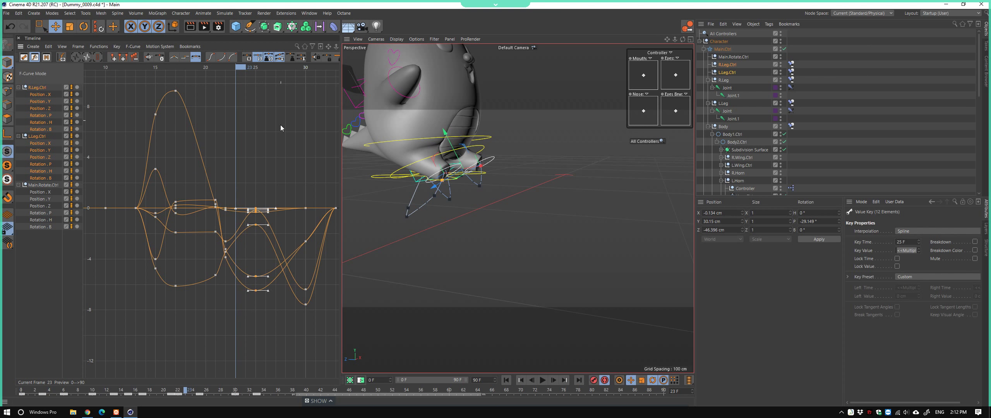
mouse_move(237, 69)
left_mouse_down()
mouse_move(187, 76)
mouse_move(318, 98)
mouse_move(84, 129)
mouse_move(172, 158)
mouse_move(184, 130)
mouse_move(443, 182)
left_mouse_up()
Clear the controller selection, orbit to a low angle and save the scene
scroll(444, 187, "down", 3)
left_click(440, 170)
left_click_drag(422, 221, 394, 182, "alt")
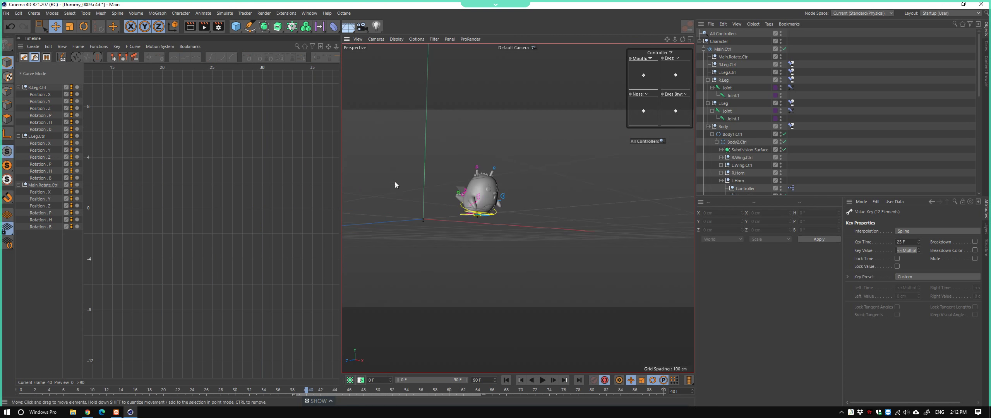
key("ctrl+s")
Replay the hop from the first frame twice, including a view from above
left_click(506, 380)
left_click(542, 379)
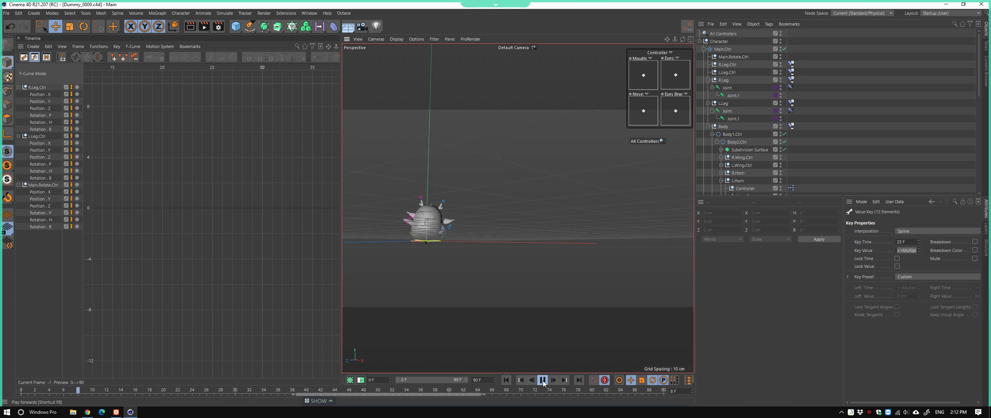
left_click(542, 380)
mouse_move(538, 360)
left_mouse_down("alt")
mouse_move(513, 272)
mouse_move(542, 367)
left_mouse_up("alt")
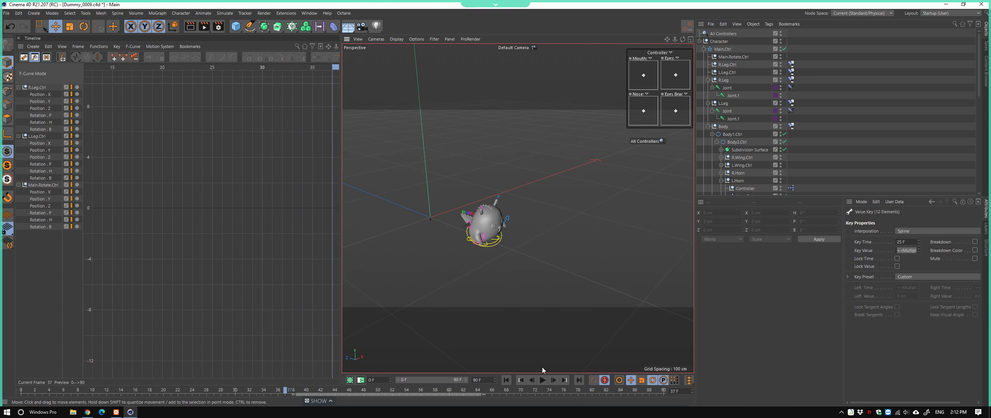
left_click(506, 379)
left_click(542, 380)
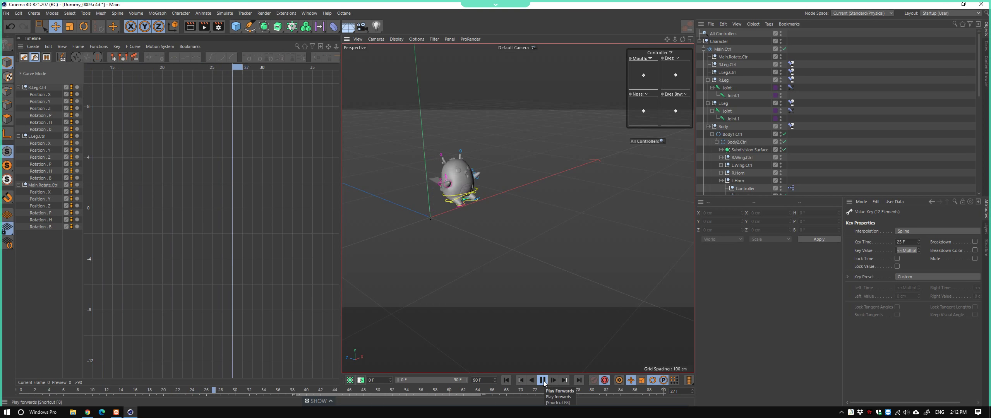
left_click(542, 380)
Replay the hop from a lower angle, stopping at frame 43
left_click_drag(500, 277, 481, 264, "alt")
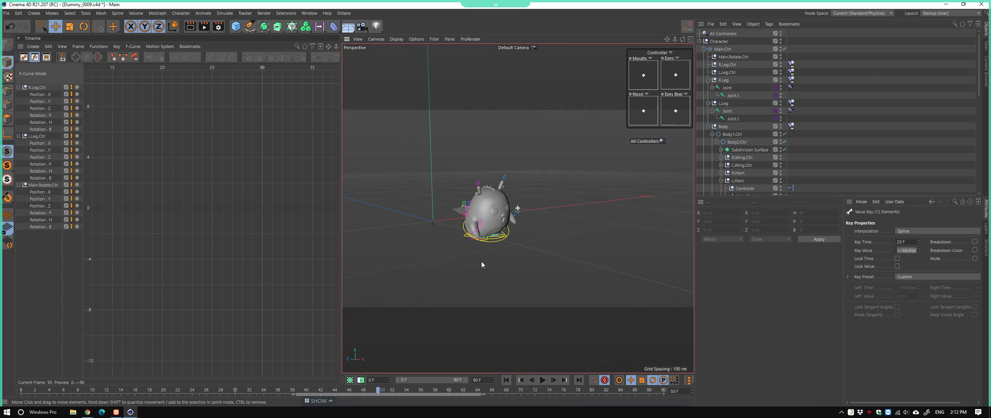
left_click(505, 379)
left_click(542, 379)
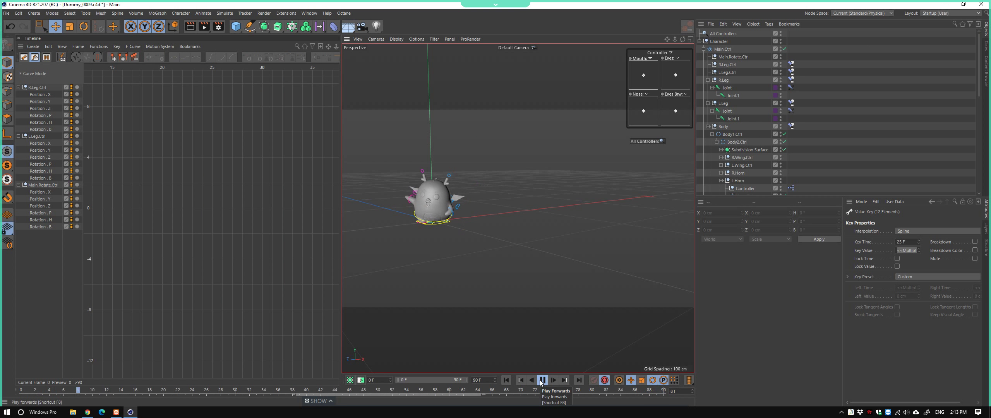
left_click(542, 380)
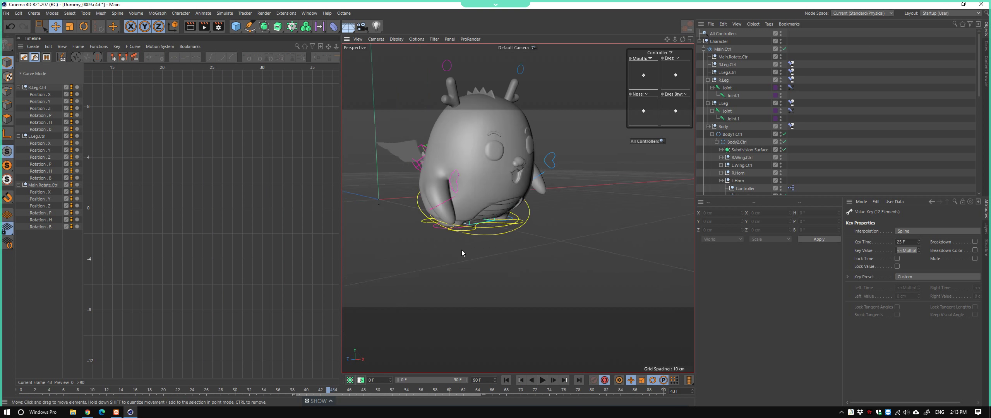
Jump to frame 3, then scrub the timeline to frame 20
scroll(461, 250, "up", 10)
left_click(43, 389)
scroll(578, 140, "down", 3)
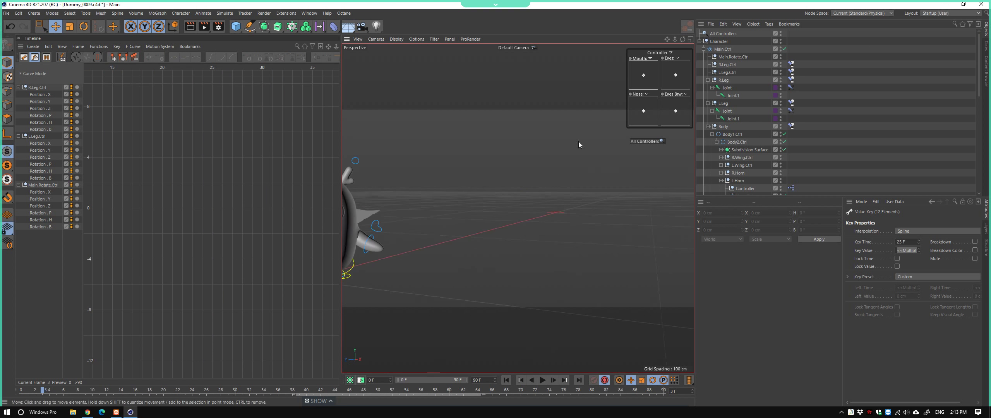
scroll(509, 178, "down", 4)
scroll(530, 216, "down", 3)
left_click_drag(99, 391, 165, 393)
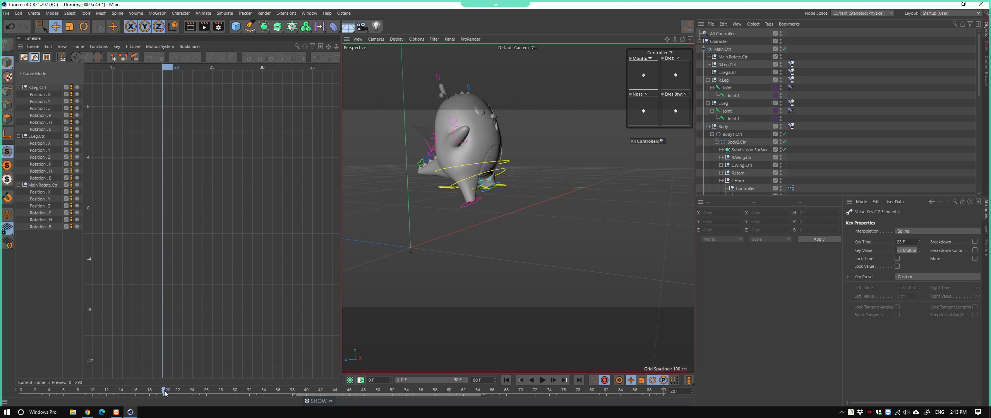
Select the right leg controller and isolate its Position.Y curve in the graph
scroll(438, 185, "up", 4)
scroll(464, 182, "up", 3)
left_click(524, 178)
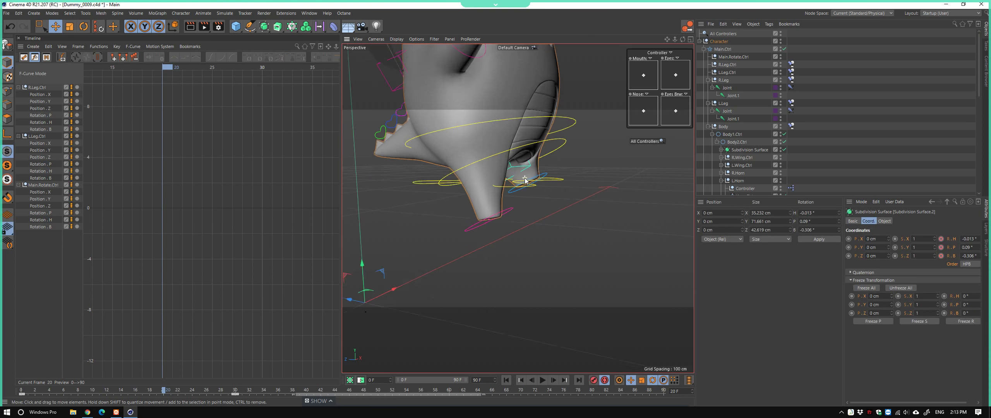
scroll(518, 201, "up", 2)
left_click(504, 227)
left_click_drag(550, 187, 545, 193, "alt")
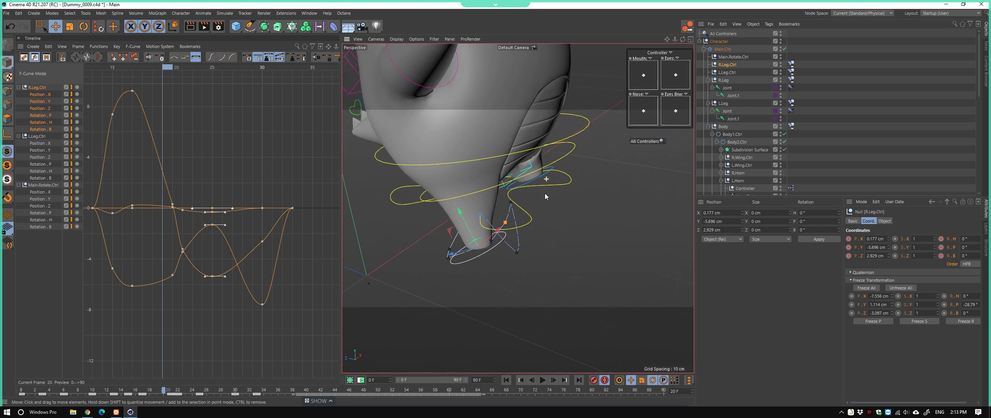
middle_click_drag(199, 276, 267, 319)
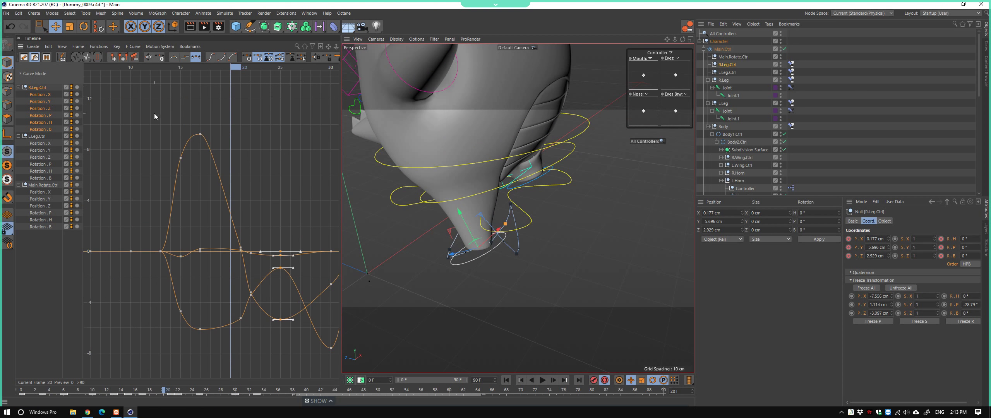
left_click(47, 102)
Raise the dip keys, lifting the frame-17 key to about −3.175 cm
mouse_move(152, 287)
left_mouse_down()
mouse_move(254, 338)
mouse_move(261, 351)
left_mouse_up()
left_click_drag(242, 320, 239, 289)
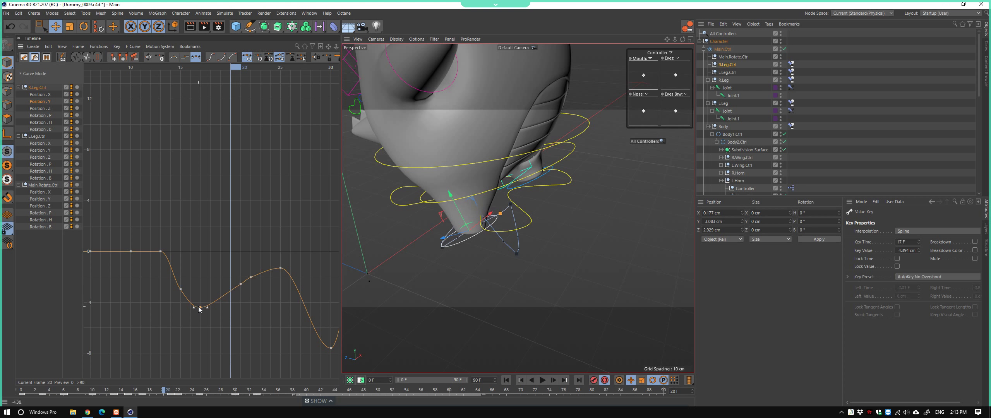
left_click_drag(201, 306, 201, 296)
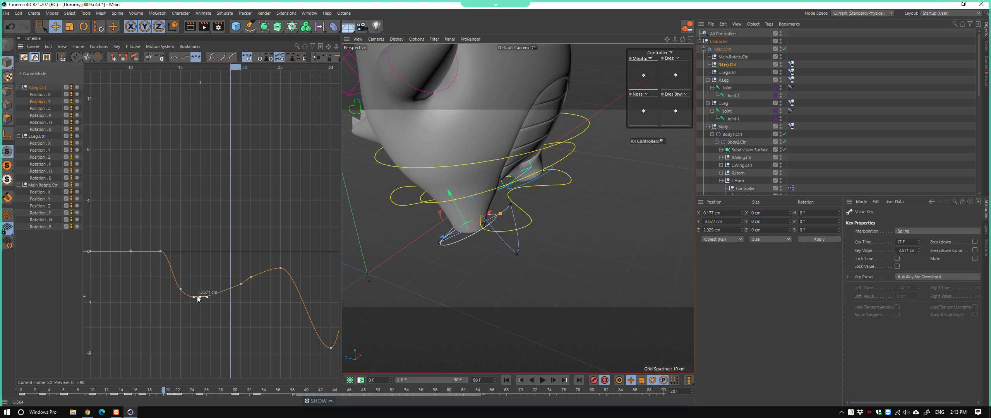
left_click(179, 290)
mouse_move(234, 266)
left_mouse_down()
mouse_move(252, 284)
mouse_move(236, 300)
left_mouse_up()
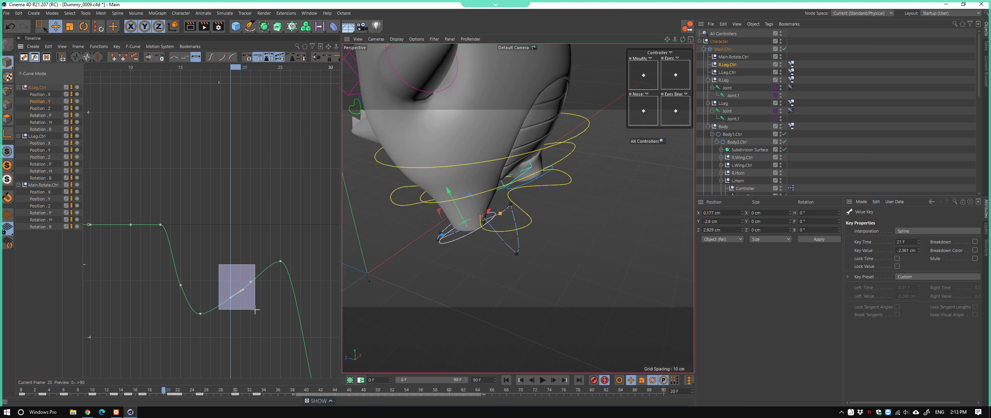
left_click(250, 284)
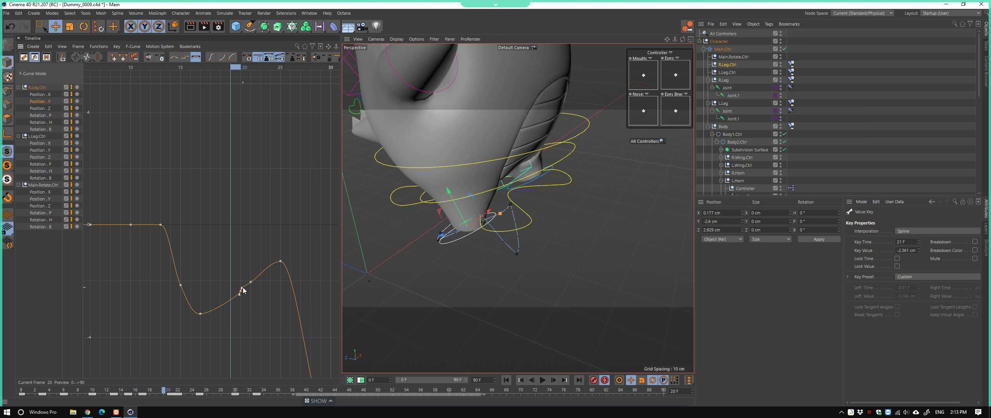
left_click(200, 313)
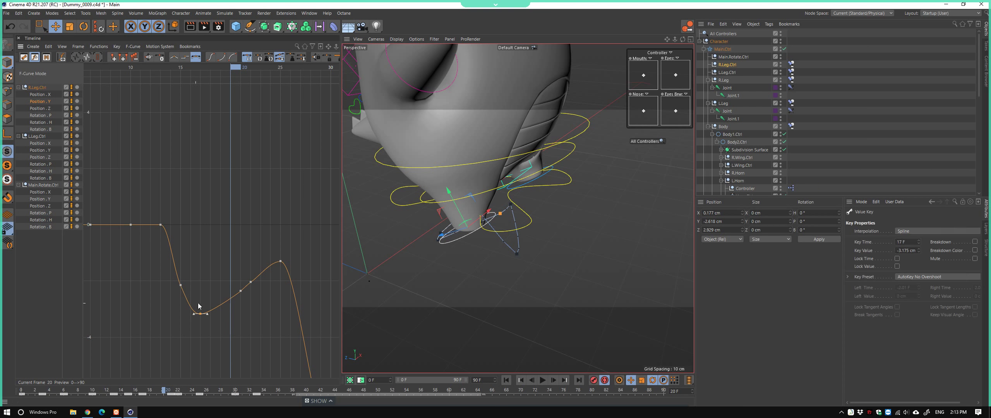
scroll(511, 311, "down", 5)
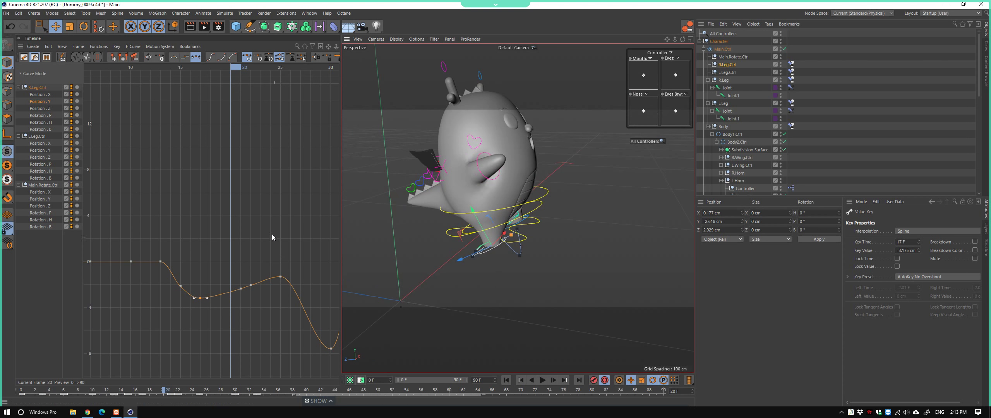
Check frames 20–22, then raise the frame-25 key and the frame-22 key to −1.741 cm
mouse_move(240, 72)
left_mouse_down()
mouse_move(161, 93)
mouse_move(279, 121)
left_mouse_up()
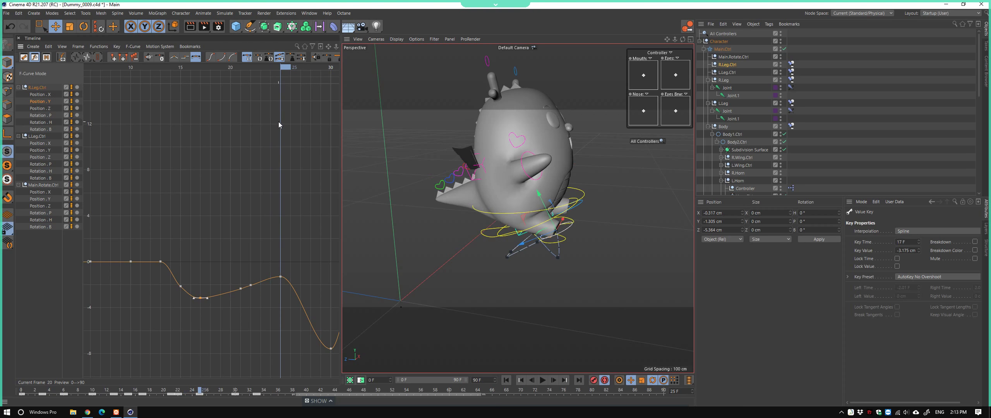
left_click_drag(651, 255, 599, 232, "alt")
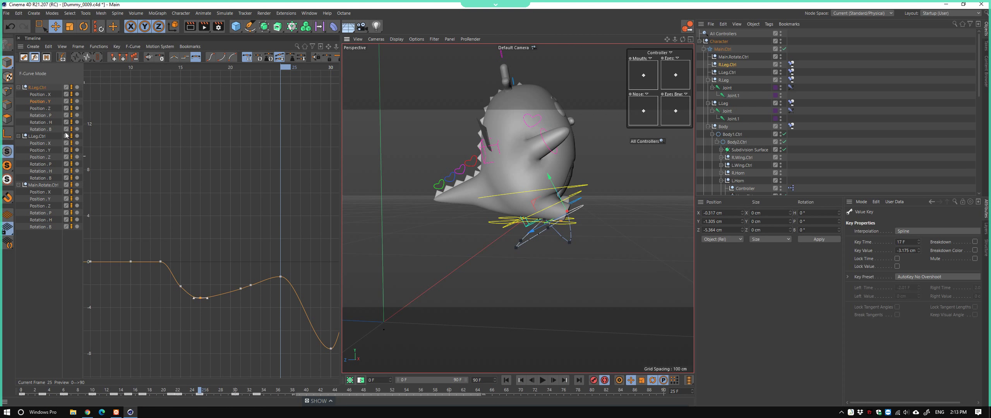
left_click_drag(481, 272, 449, 251, "alt")
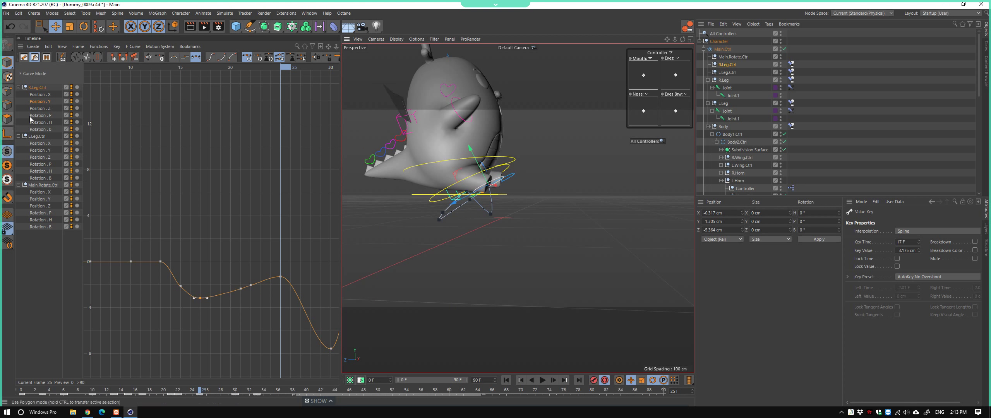
left_click(281, 276)
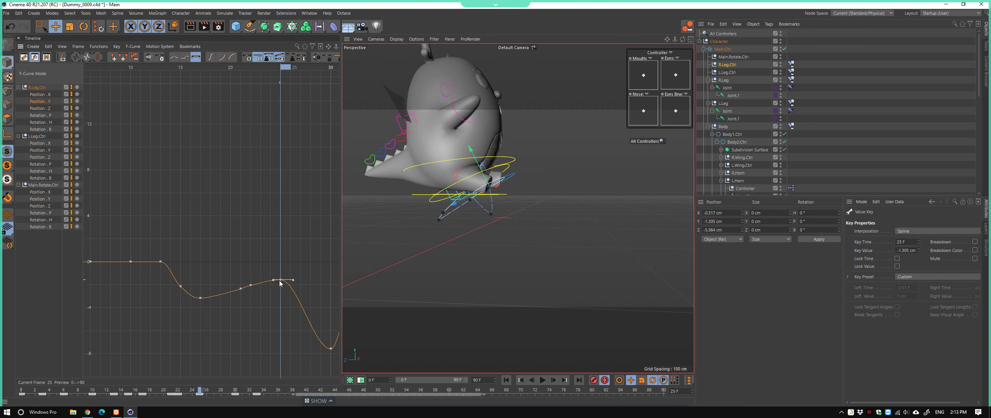
left_click_drag(280, 283, 279, 275)
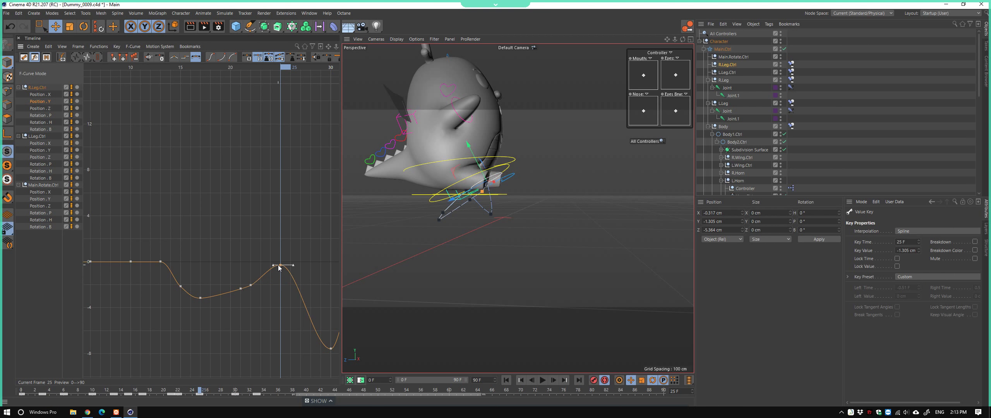
left_click(251, 285)
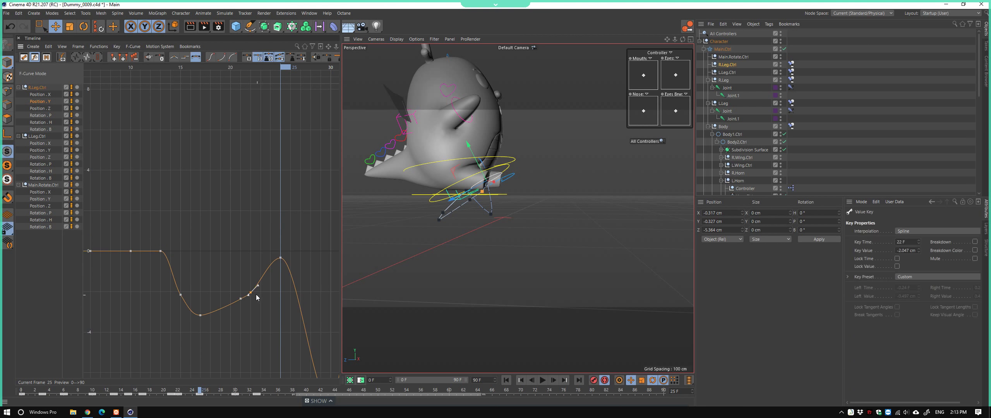
left_click(240, 300)
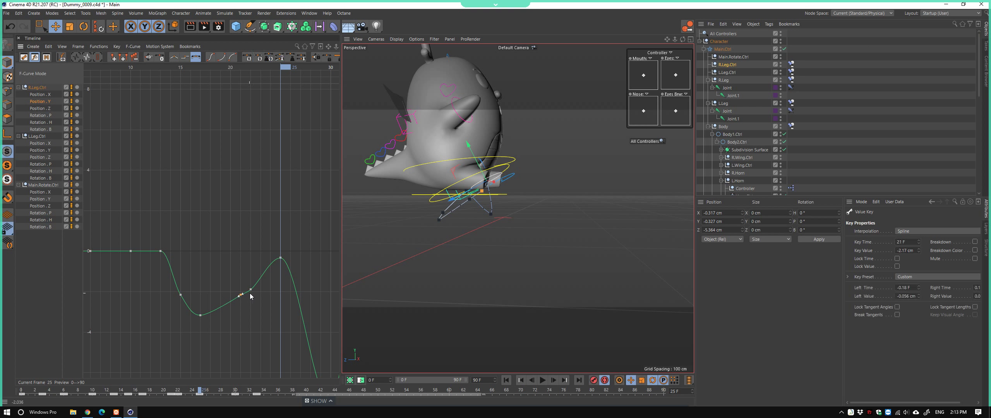
left_click_drag(251, 285, 251, 279)
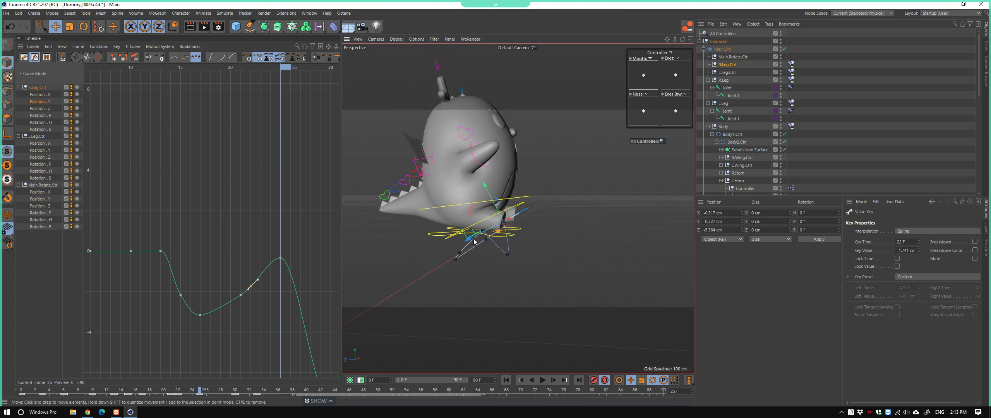
Frame the whole curve, then play and scrub to check poses around frames 29–31
right_click_drag(243, 82, 285, 82, "alt")
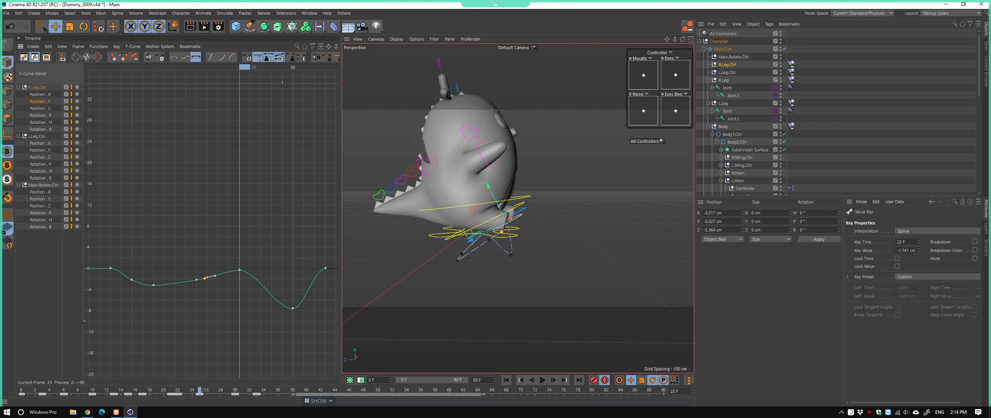
middle_click_drag(285, 82, 269, 82, "alt")
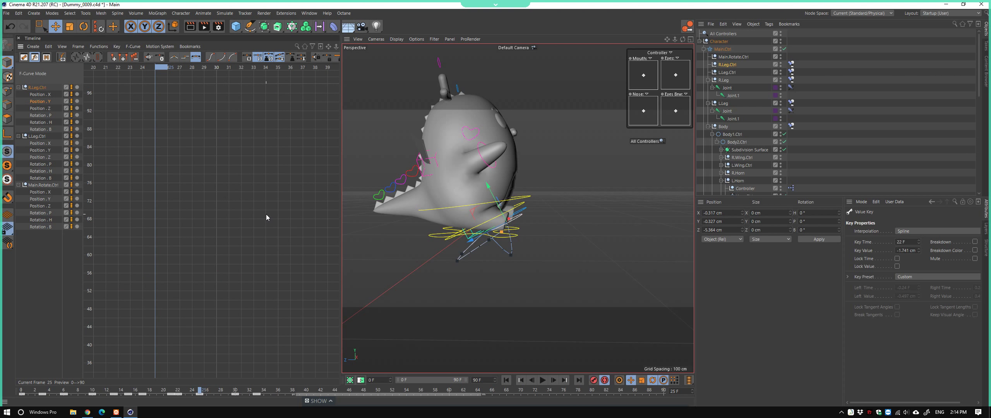
key("h")
right_click_drag(278, 226, 267, 226, "alt")
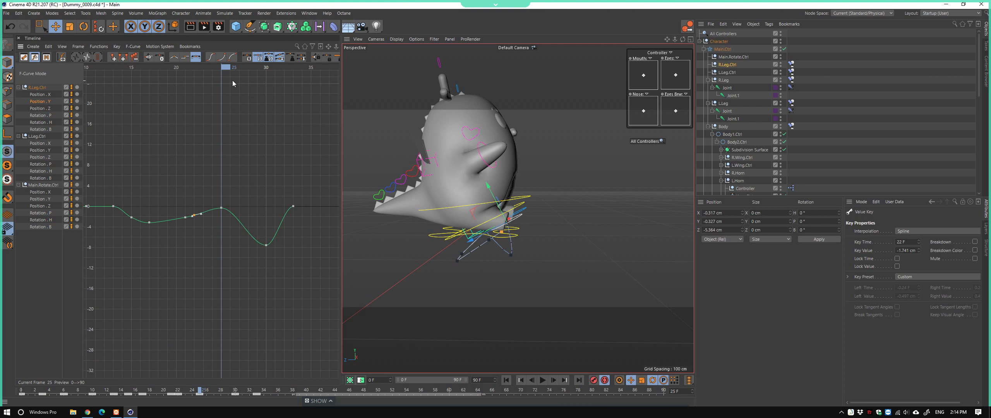
left_click_drag(237, 75, 257, 81)
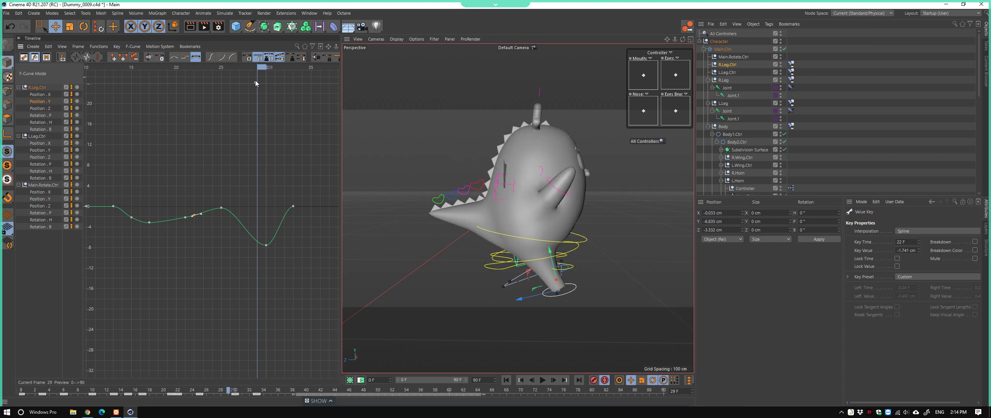
mouse_move(238, 216)
left_mouse_down()
mouse_move(272, 251)
mouse_move(268, 224)
left_mouse_up()
key("F8")
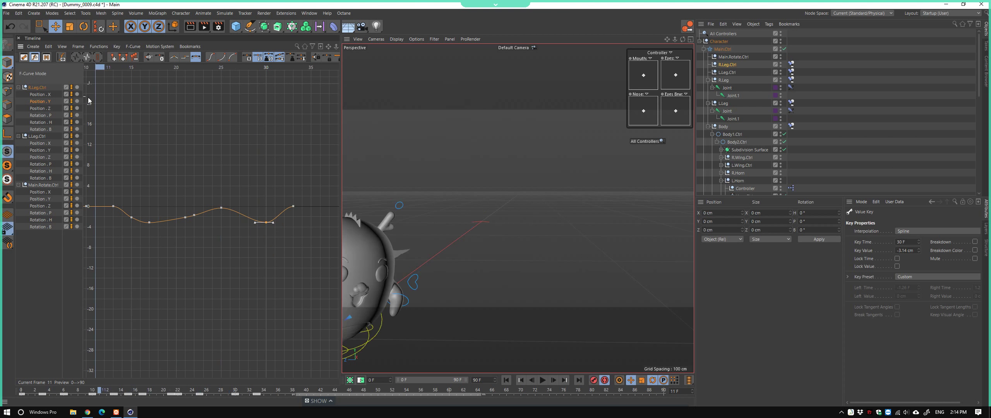
middle_click_drag(258, 197, 225, 169)
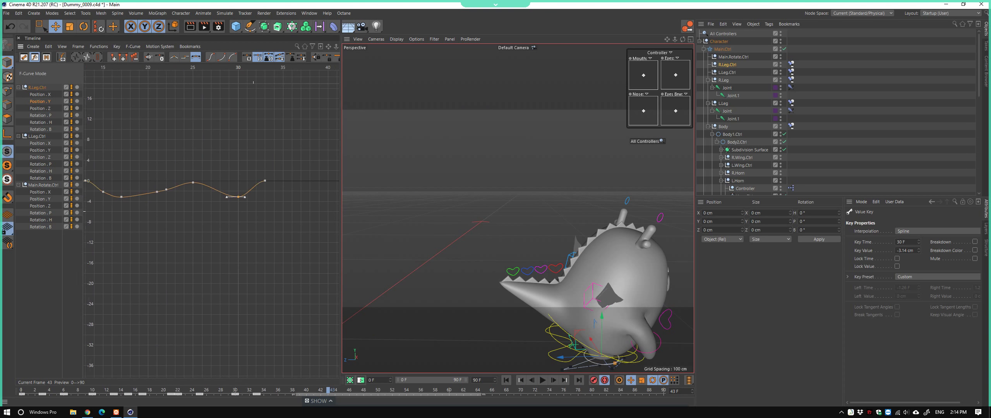
mouse_move(248, 72)
left_mouse_down()
mouse_move(210, 108)
mouse_move(272, 116)
mouse_move(127, 130)
mouse_move(210, 131)
mouse_move(106, 130)
mouse_move(219, 134)
mouse_move(187, 133)
left_mouse_up()
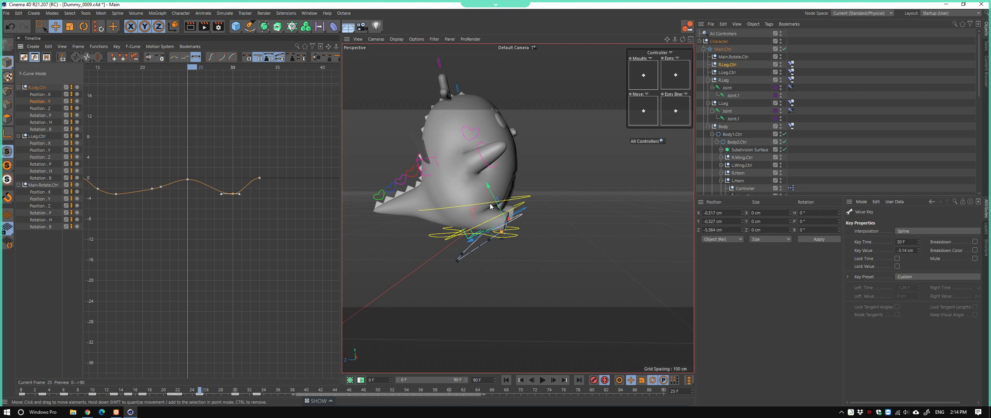
Load Body1.Ctrl and Body2.Ctrl into the timeline and isolate Body1's Rotation.P curve
left_click(527, 200)
left_click(524, 206, "shift")
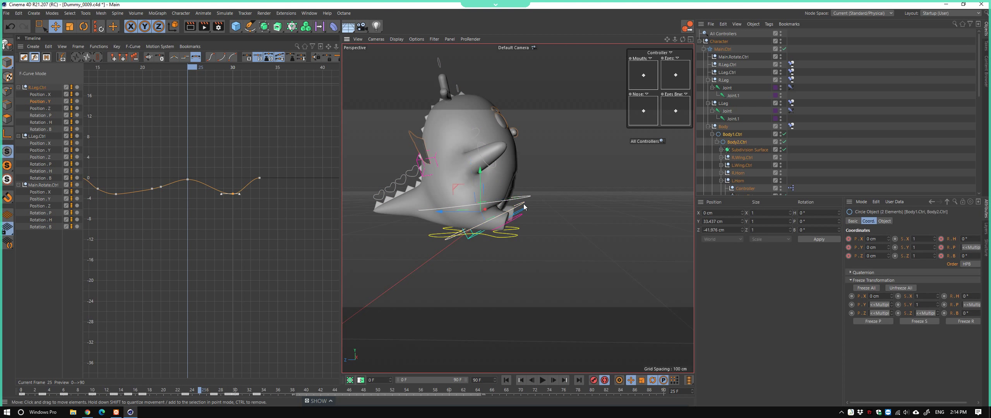
left_click_drag(144, 235, 144, 235)
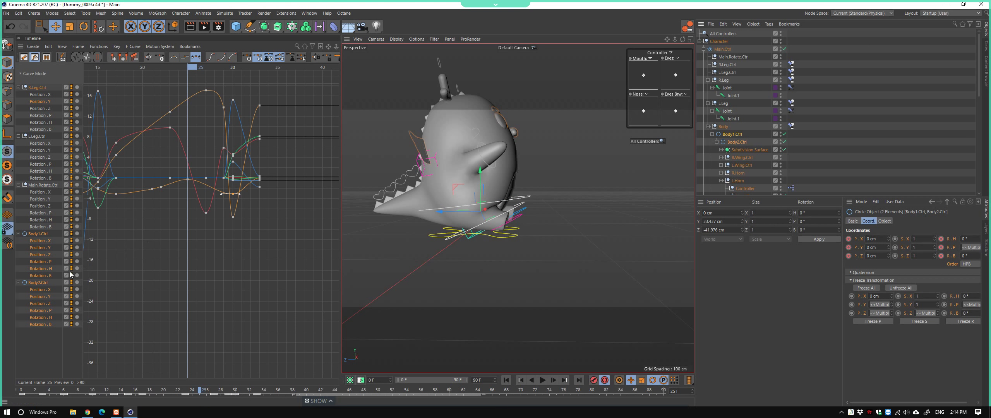
left_click(46, 261)
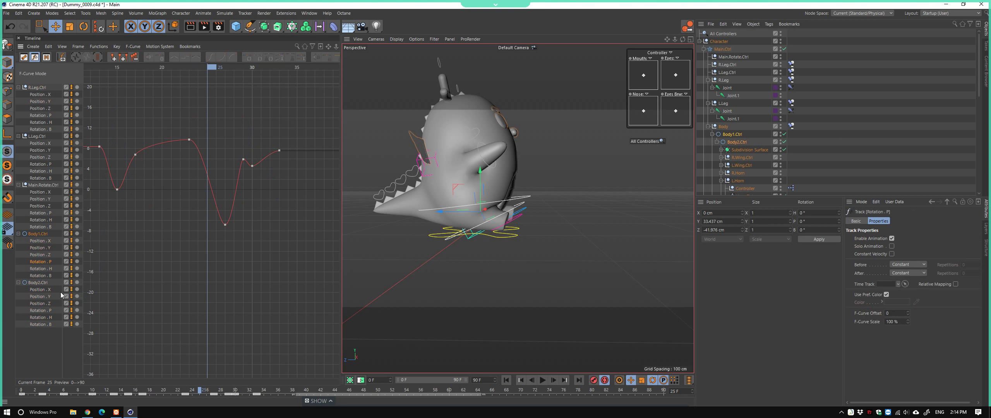
Steepen Body1's frame-23 tangent, lower the peak near frame 21 and delete the frame-28 key
left_click(204, 159)
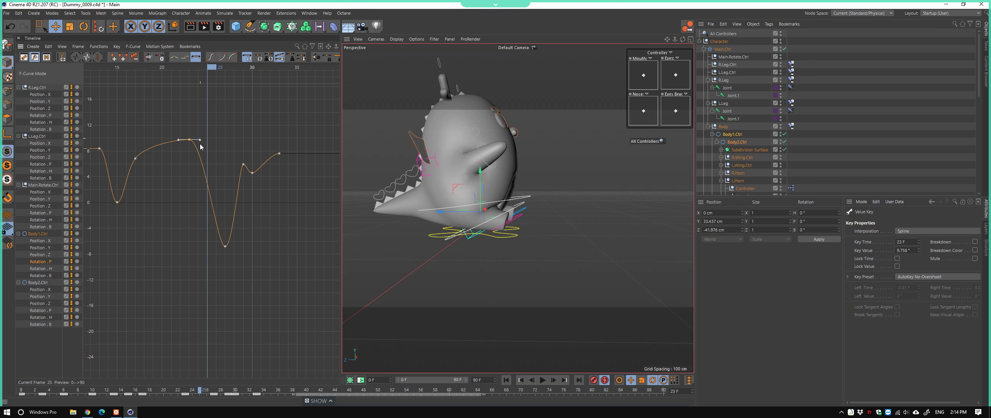
left_click_drag(200, 140, 212, 156)
left_click_drag(169, 125, 167, 132)
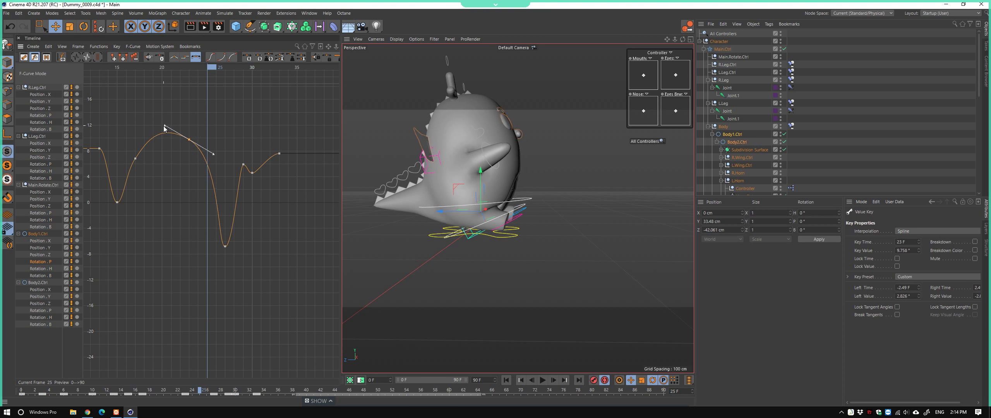
left_click(225, 246)
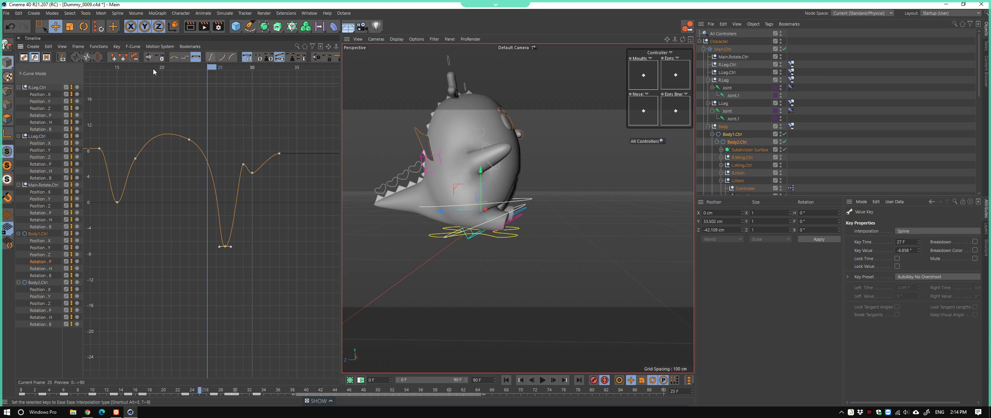
mouse_move(209, 69)
left_mouse_down()
mouse_move(150, 71)
mouse_move(155, 88)
mouse_move(203, 93)
mouse_move(260, 133)
mouse_move(226, 139)
mouse_move(254, 143)
mouse_move(236, 176)
left_mouse_up()
key("Delete")
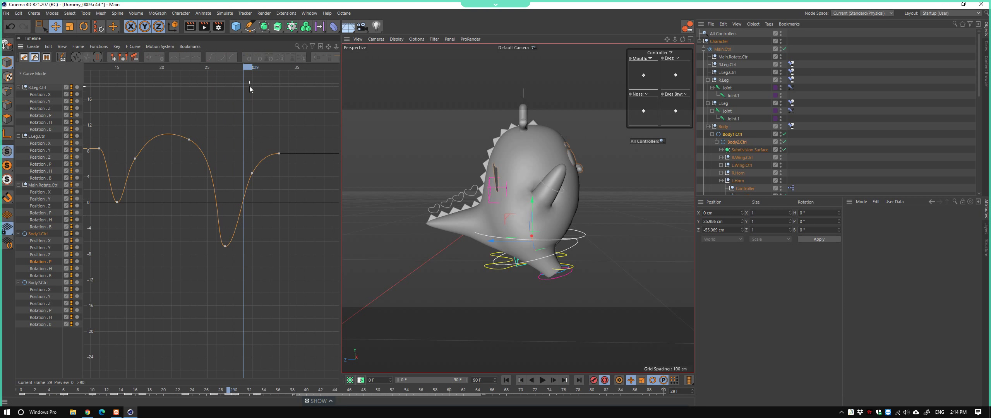
mouse_move(249, 86)
left_mouse_down()
mouse_move(197, 74)
mouse_move(305, 95)
mouse_move(239, 97)
mouse_move(259, 100)
mouse_move(225, 137)
left_mouse_up()
left_click(225, 246)
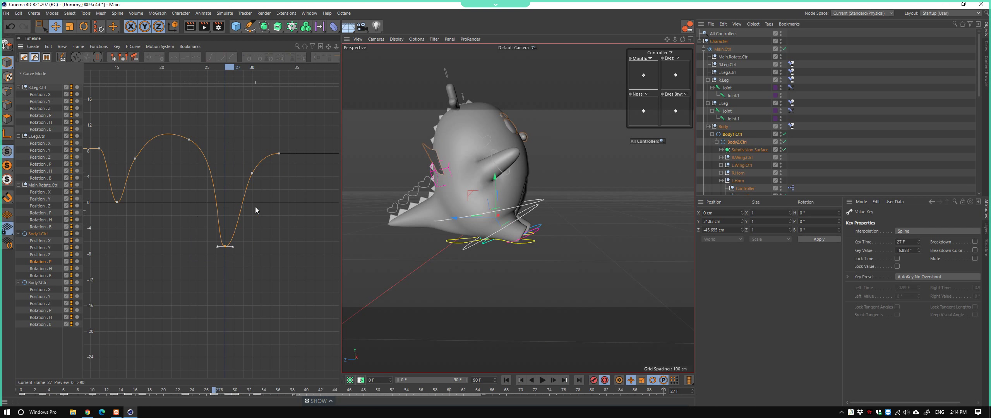
Flatten the frame-23 key's left tangent and preview the change
left_click(176, 132)
left_click_drag(164, 134, 164, 136)
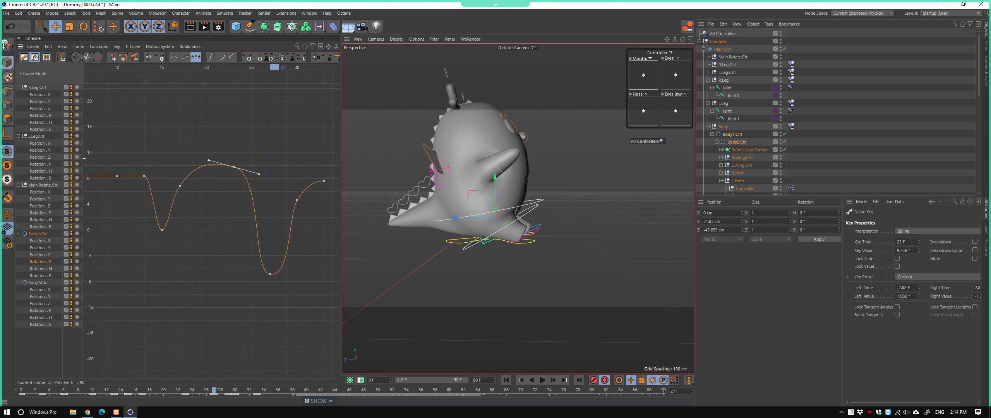
mouse_move(276, 187)
right_mouse_down("alt")
mouse_move(248, 195)
mouse_move(251, 93)
right_mouse_up("alt")
key("F8")
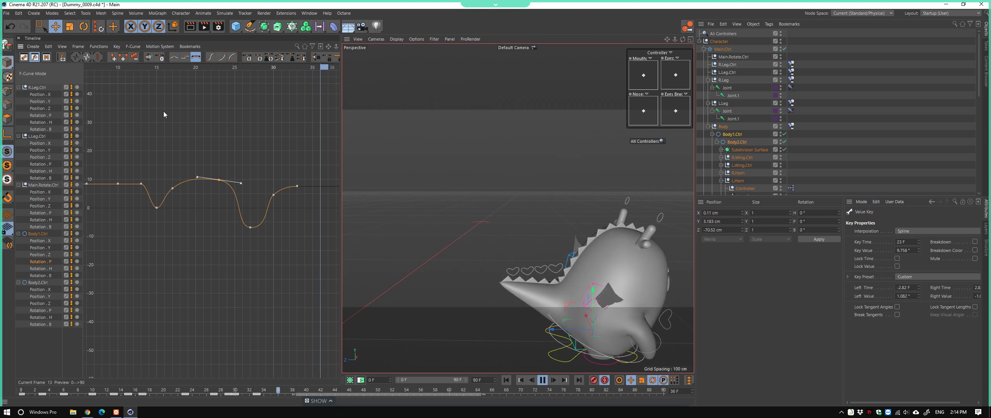
key("F8")
Lower Body2.Ctrl's frame-17 Rotation.P key and reframe the graph around its curve
left_click(52, 313)
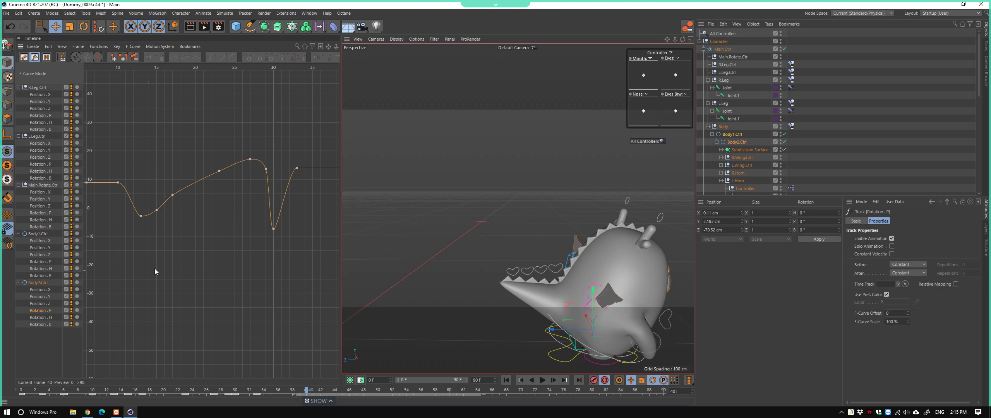
right_click_drag(155, 267, 198, 184, "alt")
left_click(176, 255)
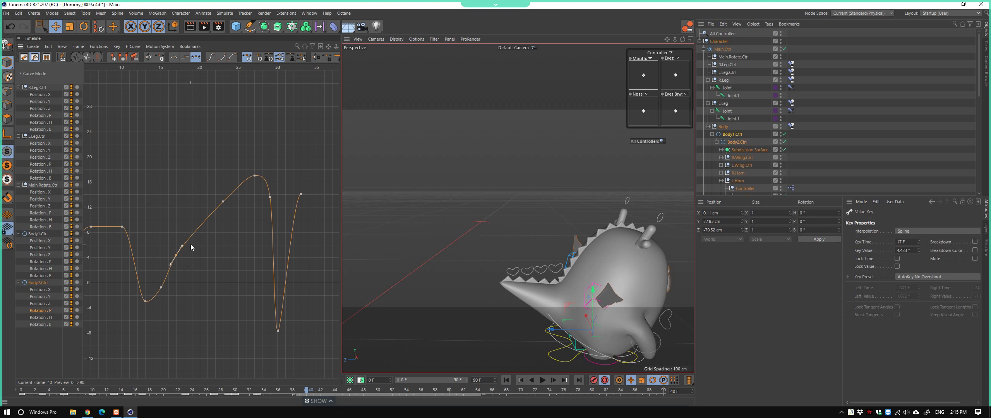
mouse_move(191, 69)
left_mouse_down()
mouse_move(166, 81)
mouse_move(174, 84)
left_mouse_up()
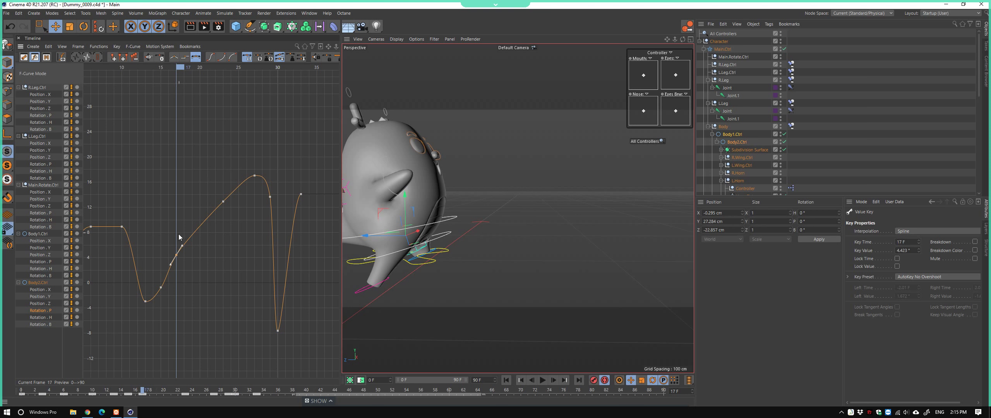
left_click_drag(176, 256, 176, 271)
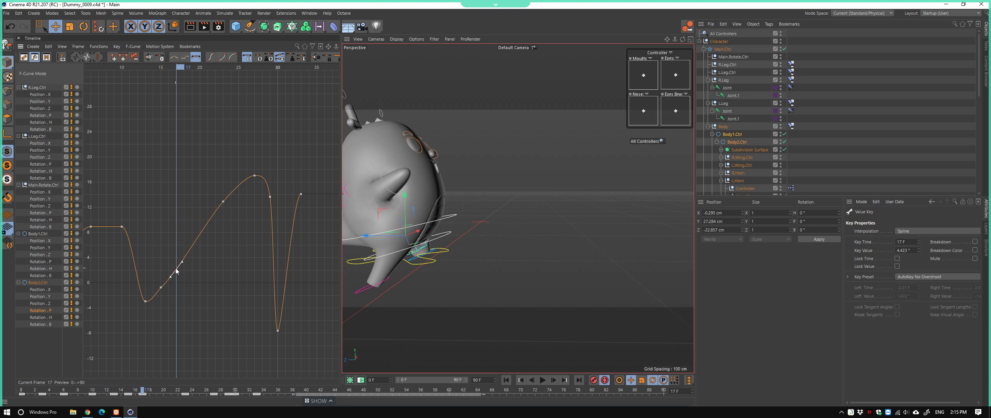
middle_click_drag(171, 278, 163, 220)
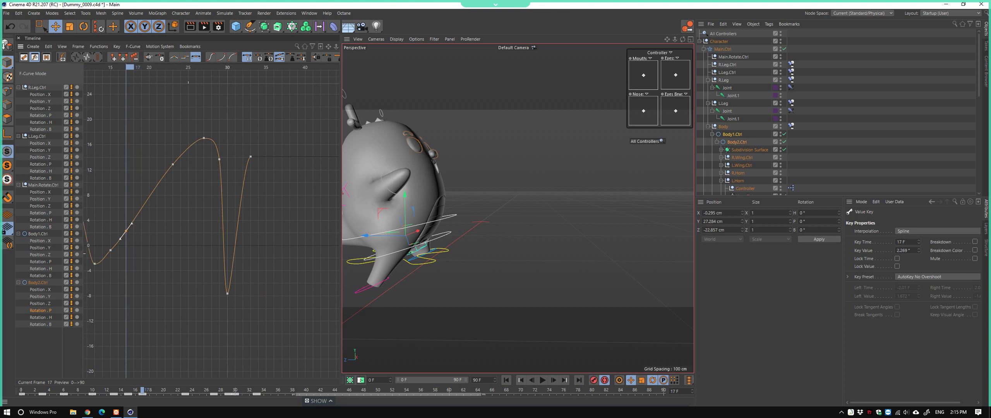
right_click_drag(163, 220, 276, 261, "alt")
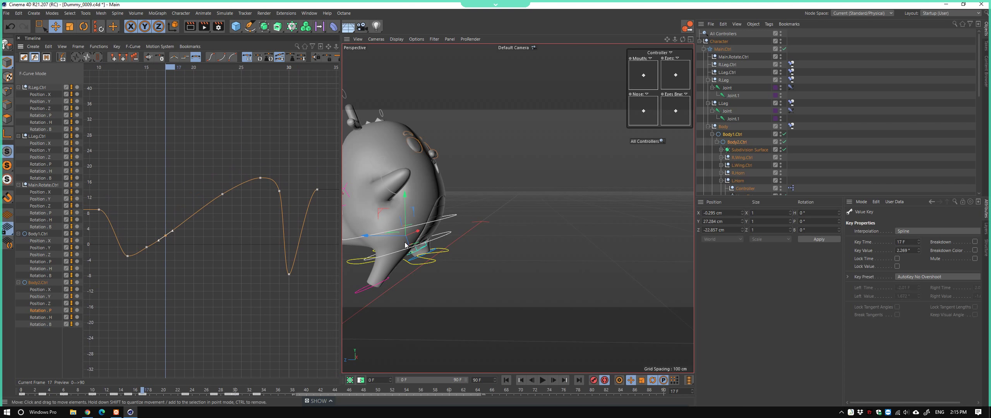
middle_click_drag(275, 262, 237, 264)
mouse_move(148, 69)
left_mouse_down()
mouse_move(94, 76)
mouse_move(269, 103)
mouse_move(221, 105)
mouse_move(246, 103)
left_mouse_up()
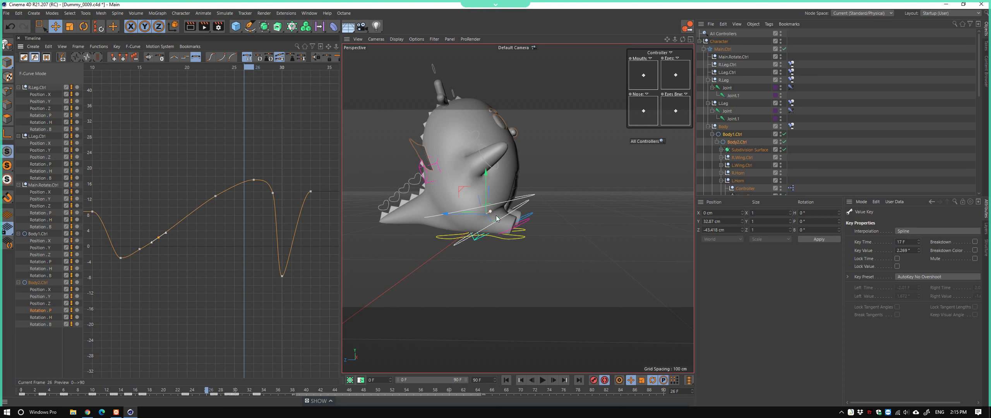
left_click_drag(498, 218, 489, 246)
mouse_move(153, 244)
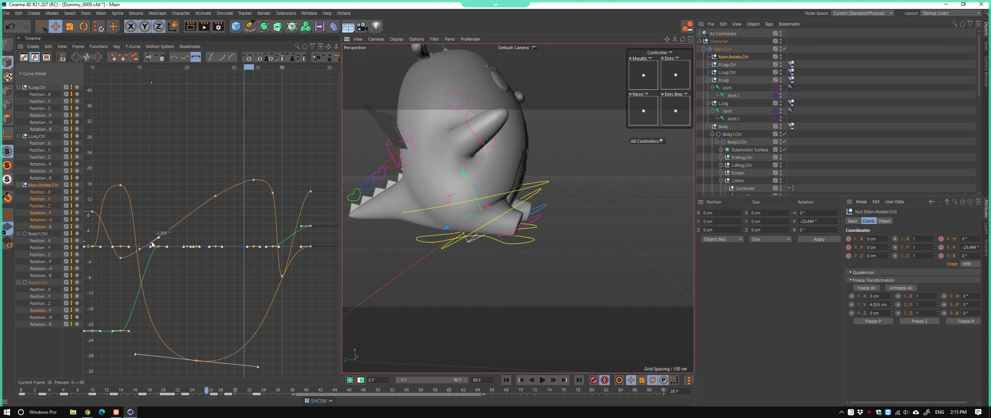
Show Rotation.P from Main.Rotate.Ctrl to Body2.Ctrl and steepen the orange frame-23 key's right tangent
left_click(45, 213)
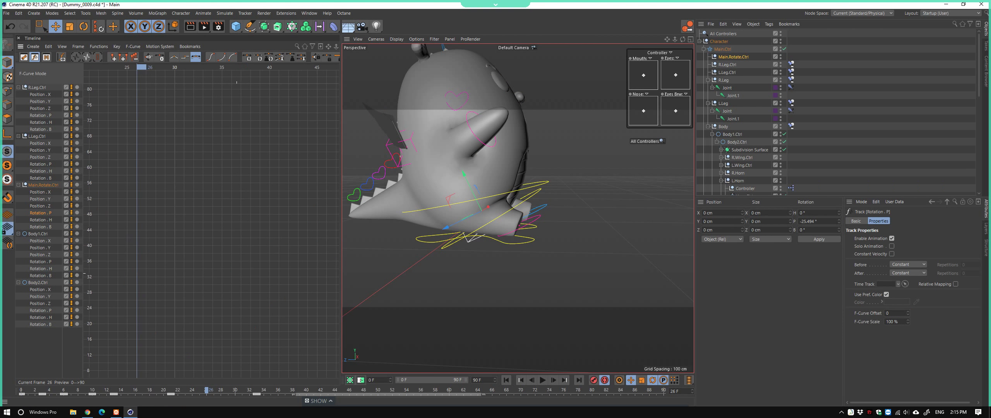
left_click_drag(43, 325, 43, 191)
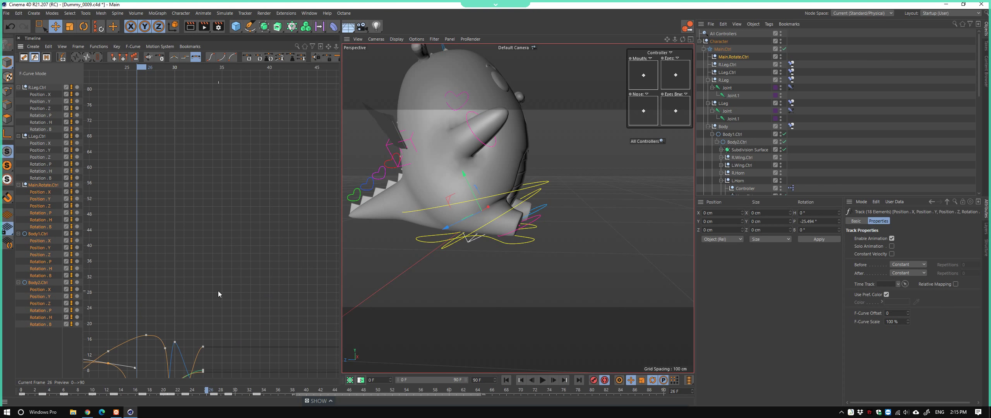
right_click_drag(175, 277, 331, 216, "alt")
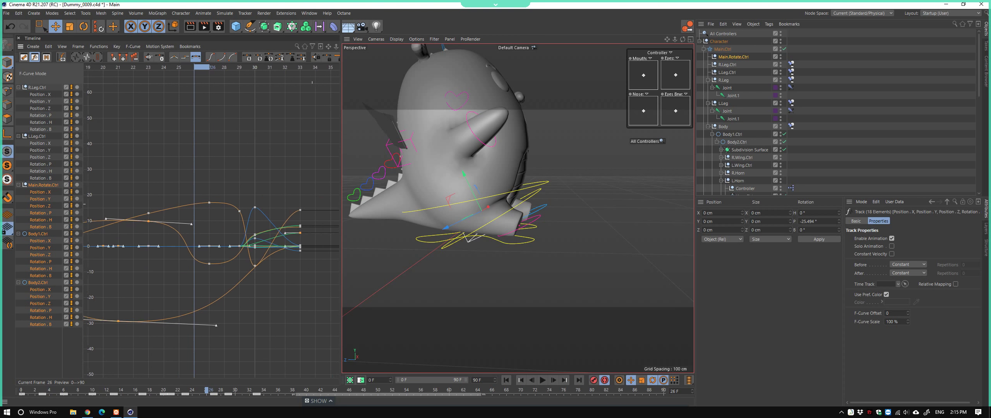
middle_click_drag(197, 186, 231, 214)
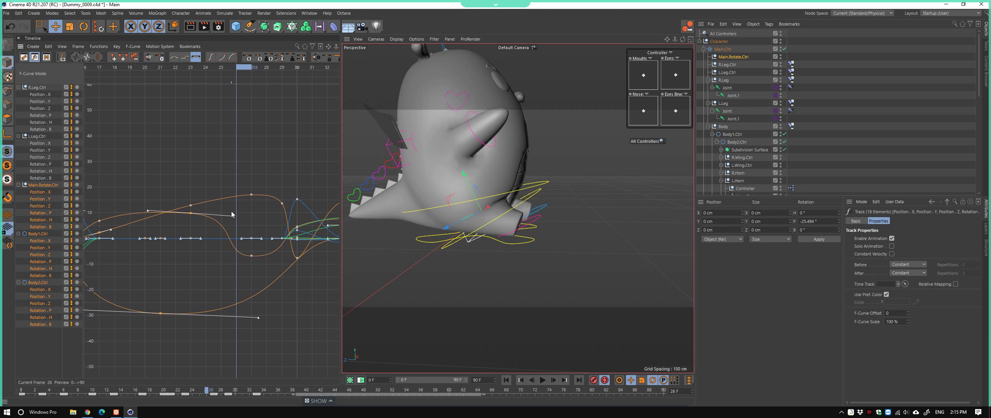
left_click_drag(199, 200, 179, 216)
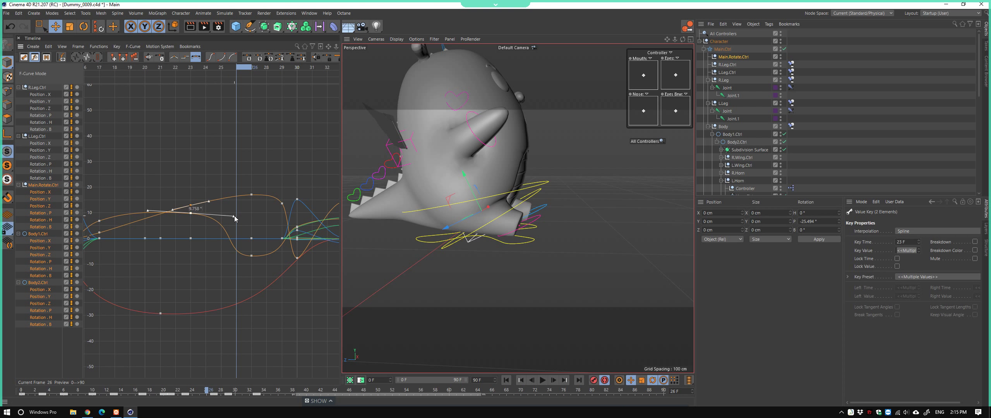
left_click(191, 213)
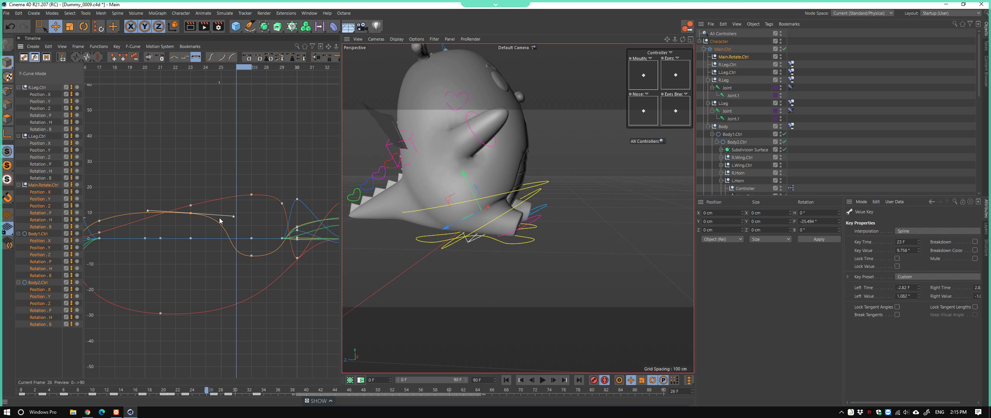
left_click_drag(234, 218, 217, 227)
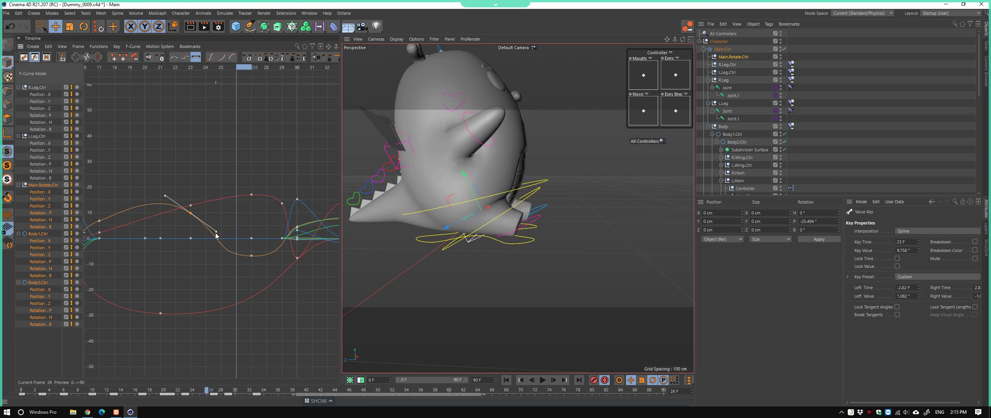
Give the frame-17 key custom tangents
middle_click_drag(112, 228, 160, 224)
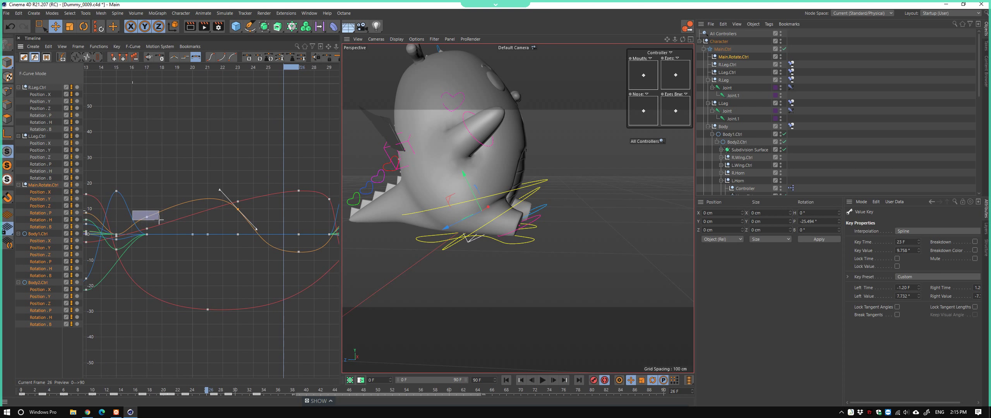
left_click_drag(159, 221, 161, 218)
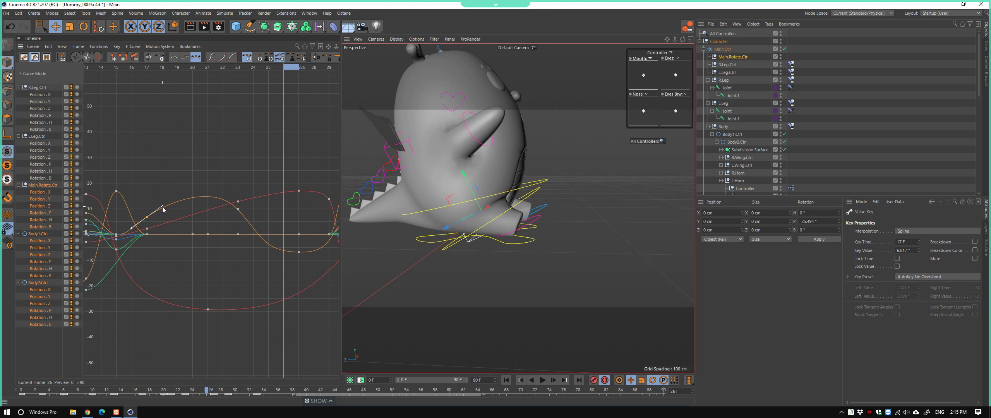
left_click(162, 207)
scroll(228, 202, "down", 2)
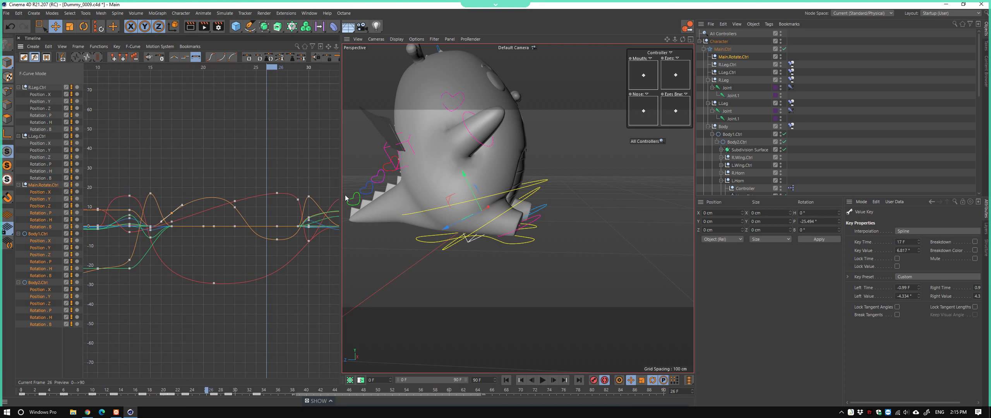
key("f")
key("f")
key("f")
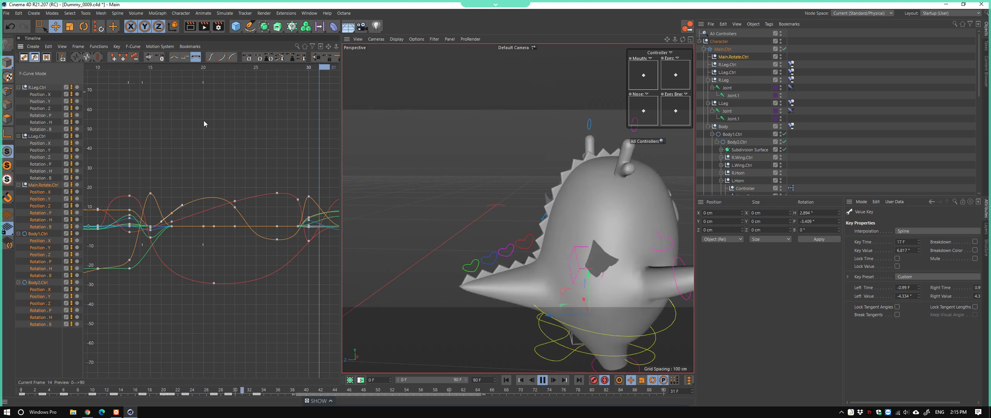
key("F8")
Select the twelve frame-30 keys, replay the hop and park the playhead at frame 31
left_click_drag(209, 68, 257, 79)
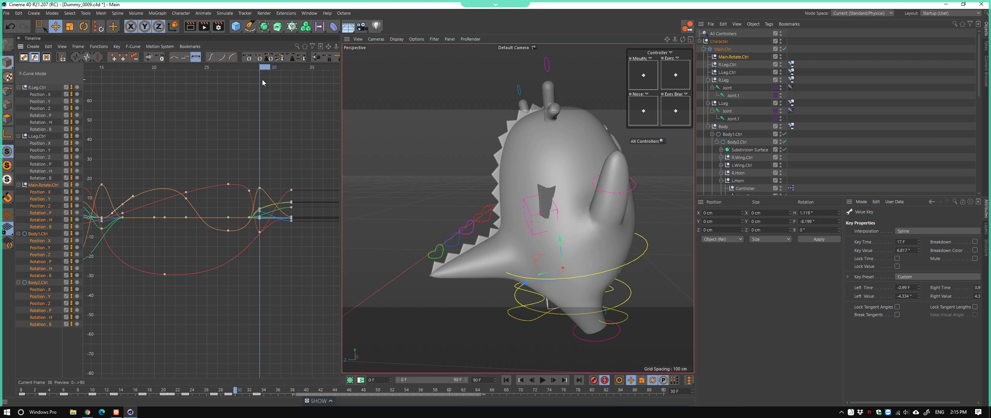
mouse_move(255, 172)
left_mouse_down()
mouse_move(259, 234)
mouse_move(269, 236)
left_mouse_up()
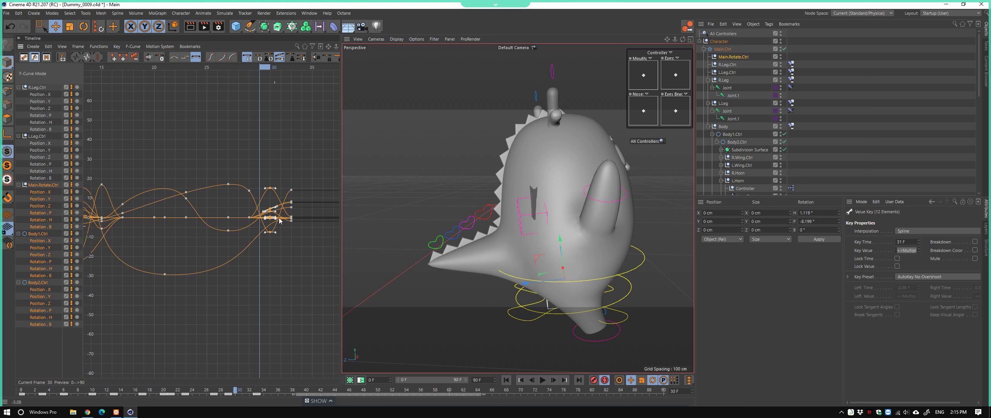
mouse_move(262, 75)
left_mouse_down()
mouse_move(209, 80)
mouse_move(294, 90)
mouse_move(91, 107)
left_mouse_up()
key("F8")
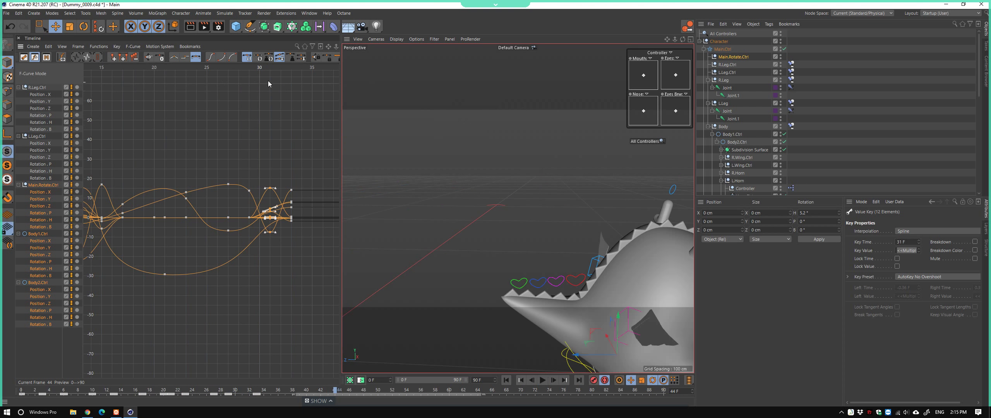
left_click(273, 71)
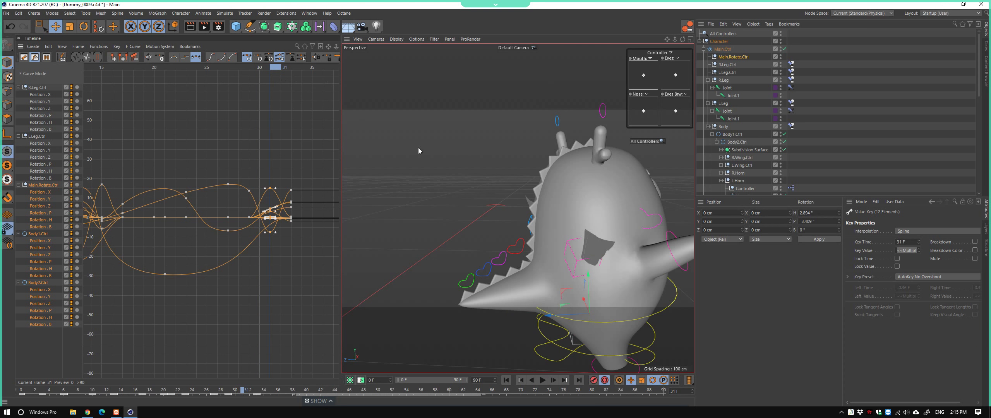
left_click_drag(418, 147, 559, 240, "alt")
Rotate the Body2.Ctrl waist ring into a new pose at frame 31
left_click(558, 240)
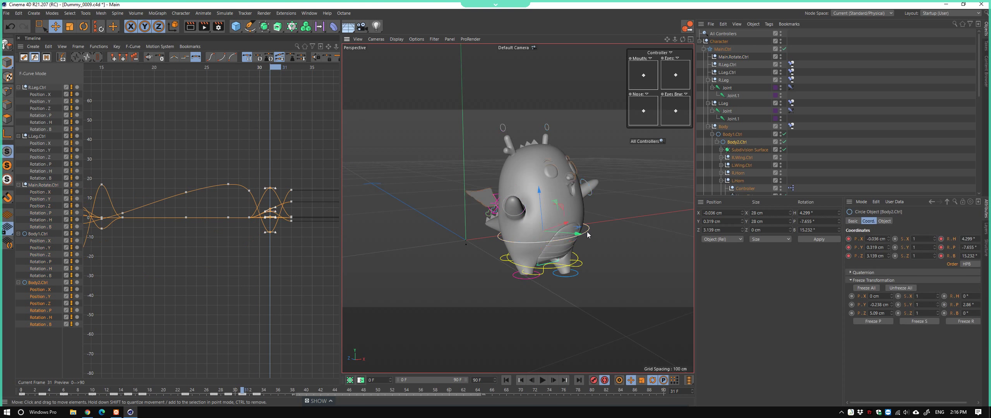
scroll(556, 238, "up", 3)
scroll(556, 238, "up", 2)
left_click_drag(556, 237, 607, 241, "alt")
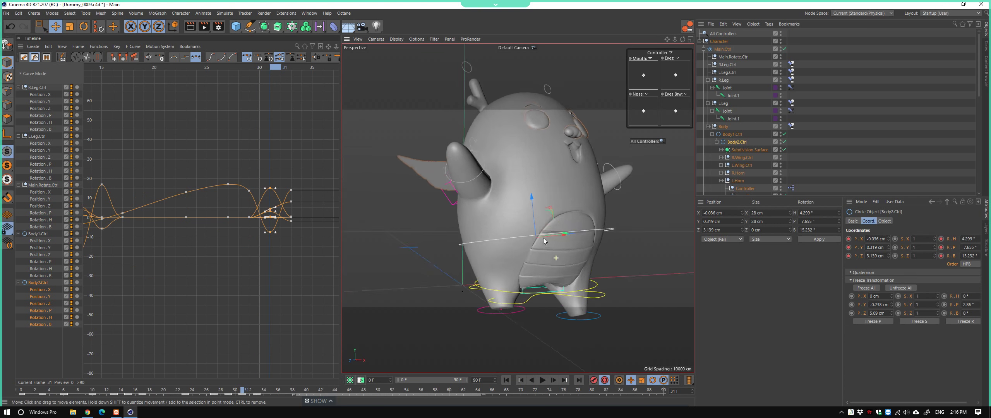
key("r")
mouse_move(504, 204)
left_mouse_down()
mouse_move(461, 273)
mouse_move(487, 252)
mouse_move(522, 267)
mouse_move(517, 292)
mouse_move(591, 280)
mouse_move(526, 320)
mouse_move(481, 206)
mouse_move(436, 236)
left_mouse_up()
Rotate R.Arm.Ctrl into a new pose
scroll(470, 182, "up", 5)
scroll(441, 218, "up", 2)
left_click(441, 218)
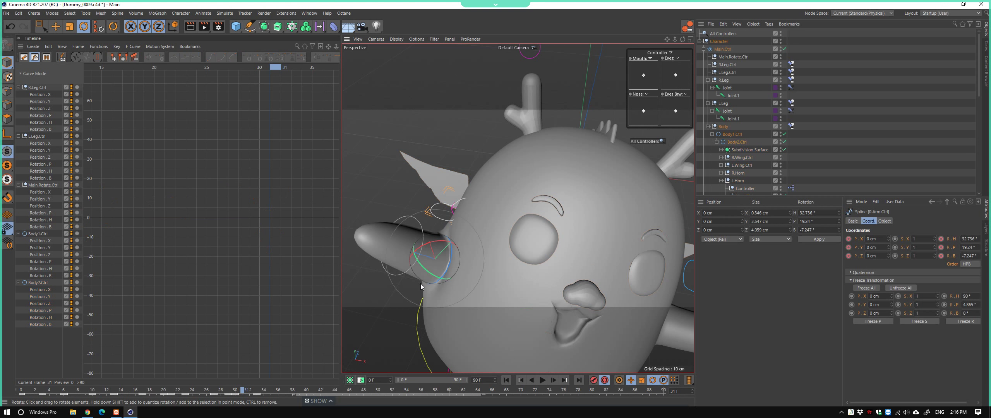
scroll(420, 283, "down", 3)
left_click_drag(420, 284, 480, 225, "alt")
left_click(234, 391)
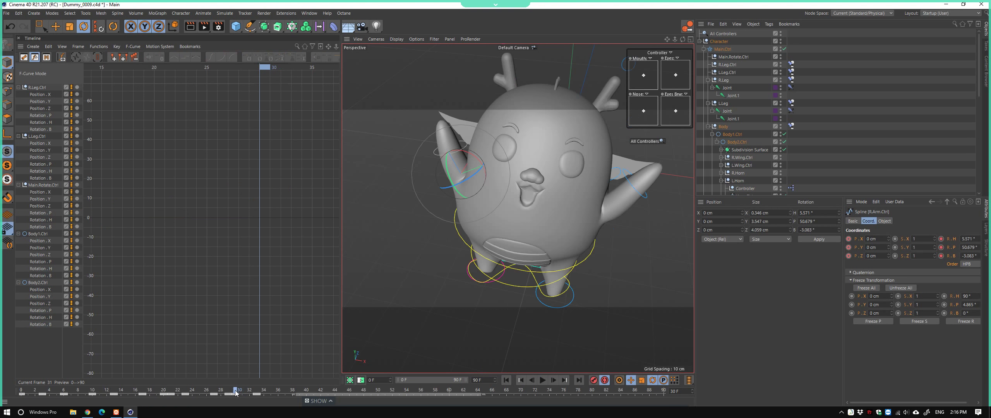
mouse_move(450, 236)
left_mouse_down()
mouse_move(459, 216)
mouse_move(582, 185)
mouse_move(550, 248)
mouse_move(499, 259)
left_mouse_up()
scroll(458, 216, "down", 3)
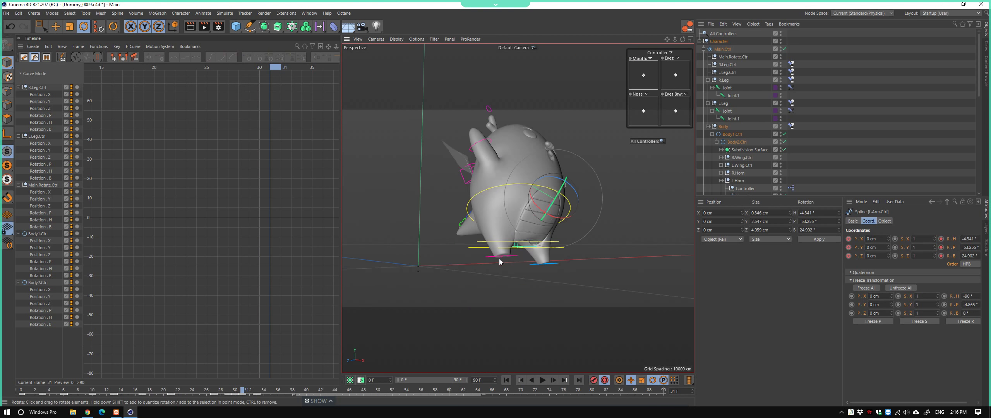
Reset R.Leg.Ctrl, raise it slightly, and play the hop to check the leg
left_click(488, 256)
scroll(489, 256, "up", 3)
key("e")
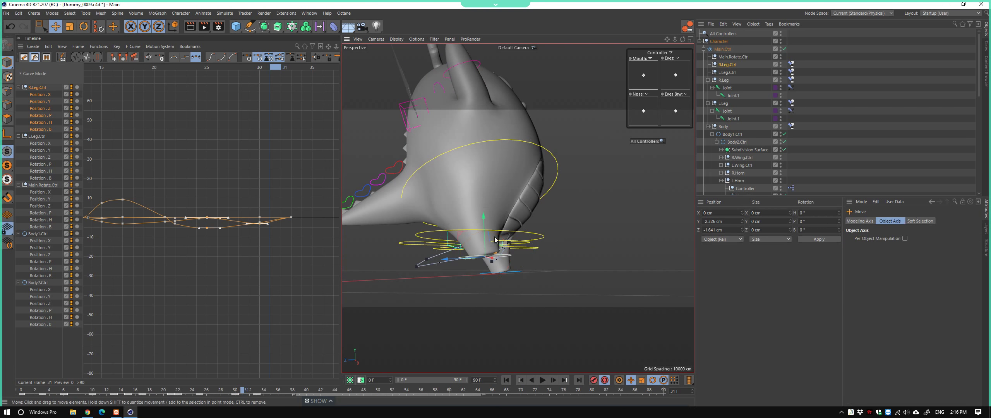
mouse_move(495, 239)
left_mouse_down("alt")
mouse_move(529, 257)
mouse_move(514, 277)
mouse_move(506, 271)
left_mouse_up("alt")
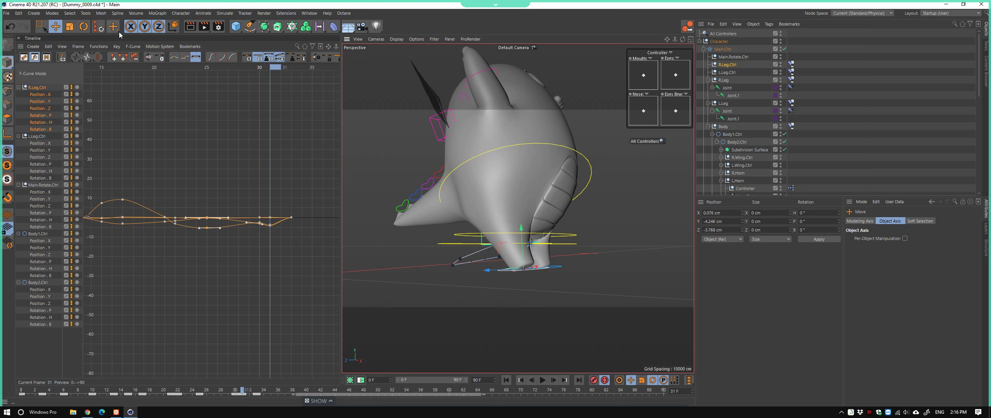
left_click(99, 27)
left_click_drag(565, 253, 531, 279, "alt")
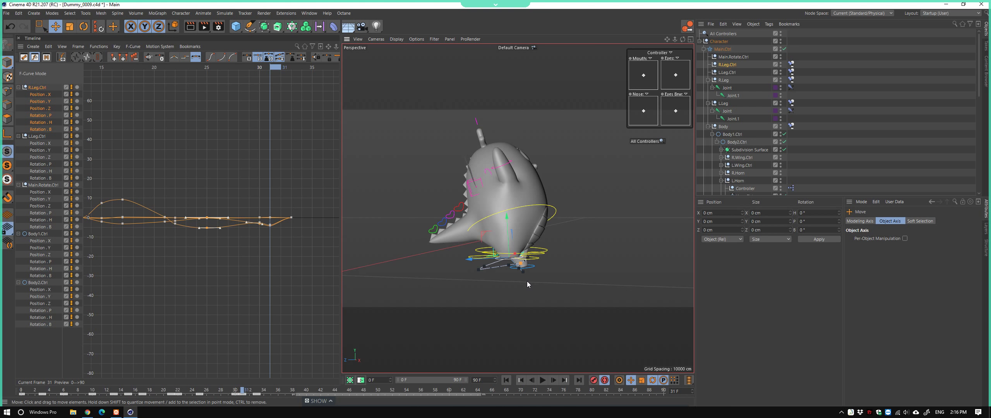
left_click_drag(526, 281, 526, 249, "alt")
left_click_drag(541, 275, 534, 280, "alt")
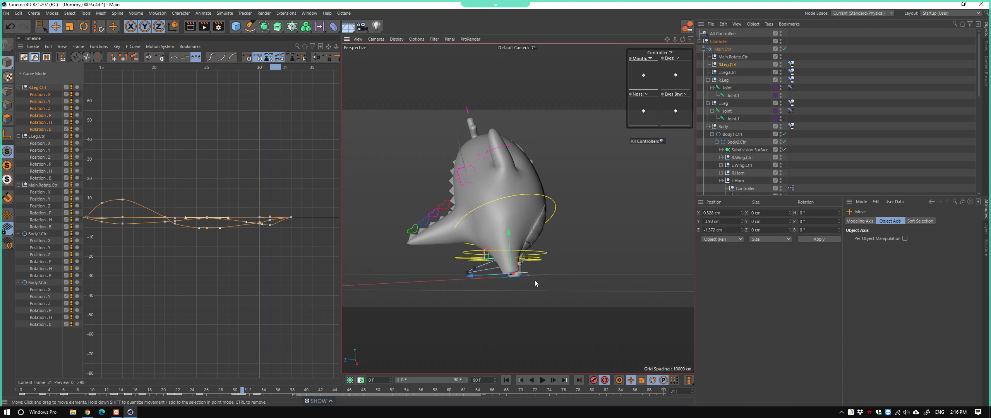
key("F8")
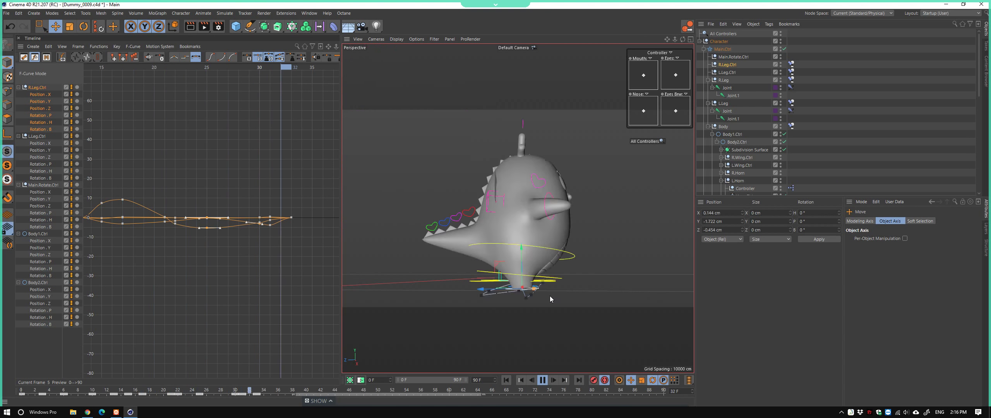
left_click(451, 191)
mouse_move(453, 194)
left_mouse_down("alt")
mouse_move(529, 216)
mouse_move(521, 243)
left_mouse_up("alt")
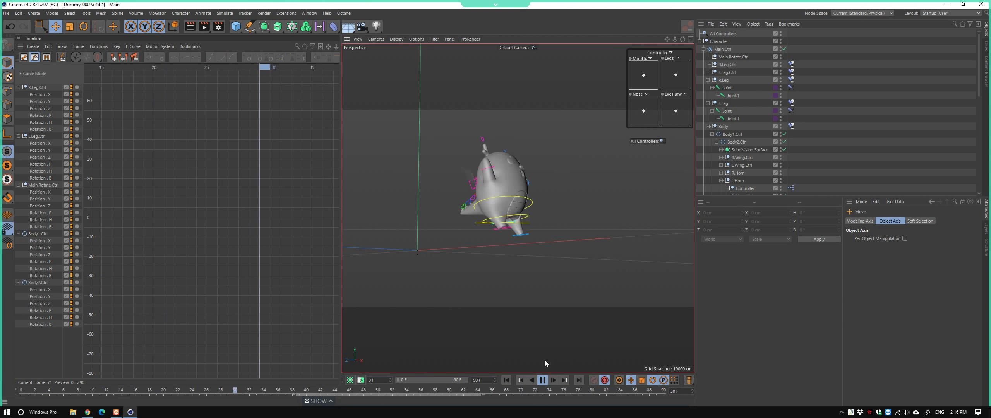
Stop at frame 59, return to frame 18 and isolate Main.Rotate.Ctrl's Rotation.P curve
left_click(541, 381)
mouse_move(308, 390)
left_mouse_down()
mouse_move(157, 375)
mouse_move(235, 389)
mouse_move(149, 391)
mouse_move(222, 397)
left_mouse_up()
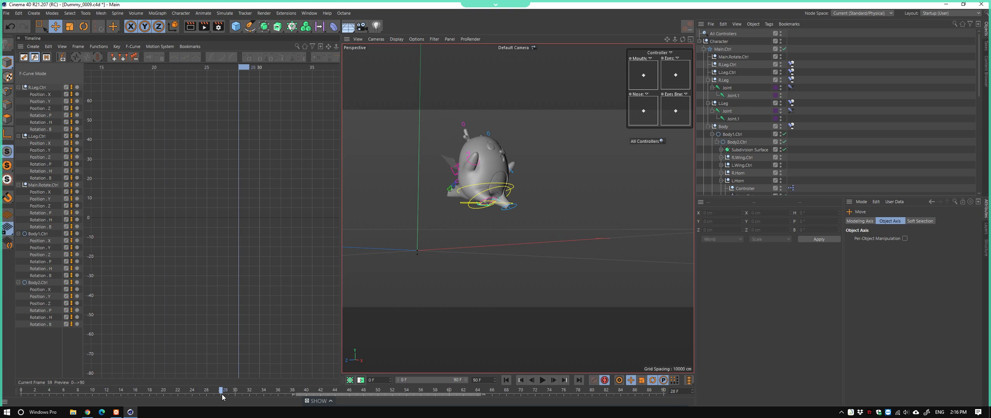
key("h")
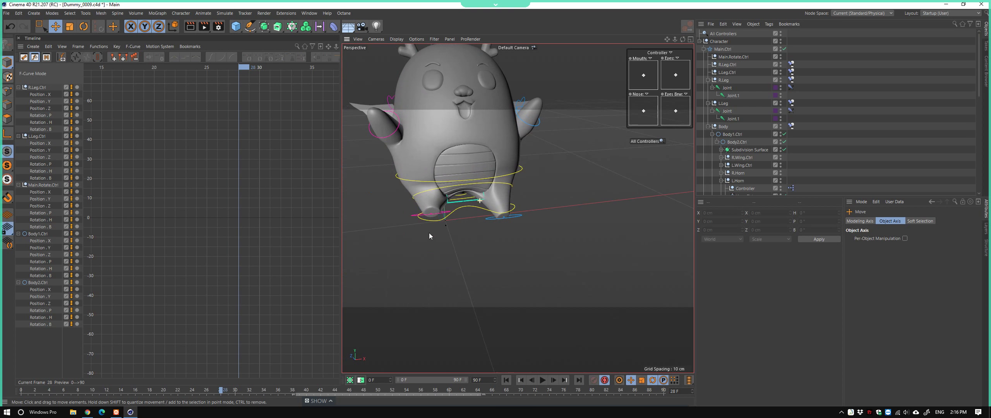
left_click(454, 205)
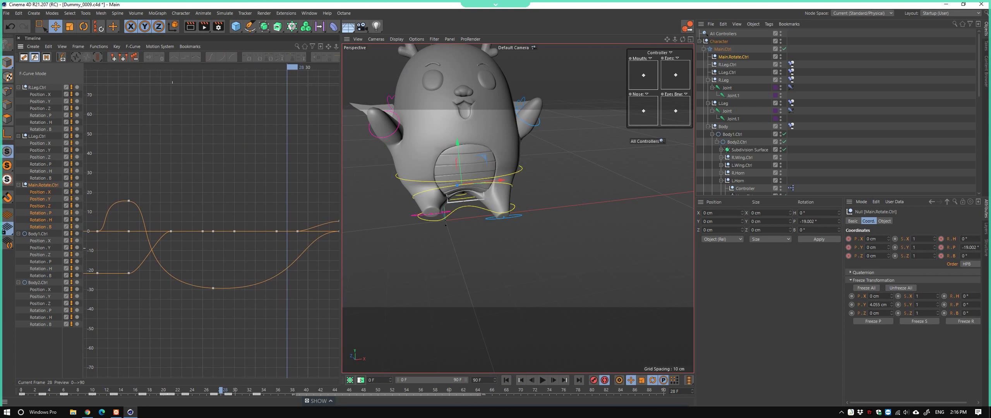
left_click(41, 213)
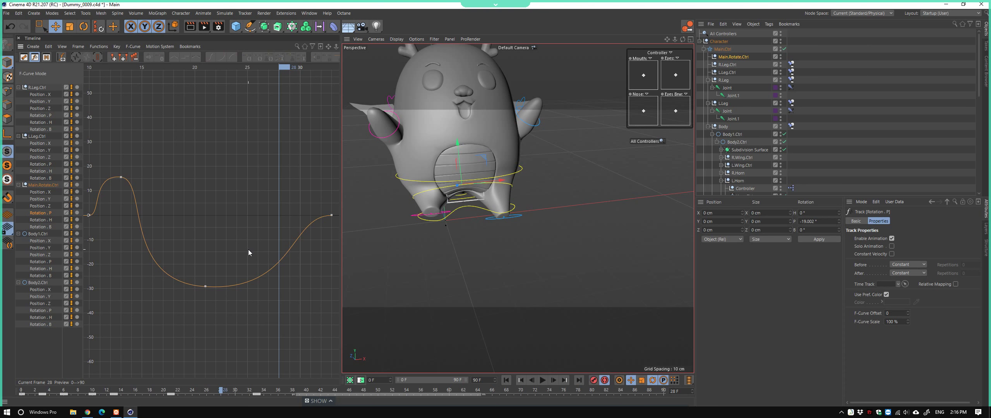
scroll(248, 249, "down", 2, "ctrl")
Stretch the frame-33 end key's left tangent, tilt the −29.282° low key's tangents, then play
left_click(332, 226)
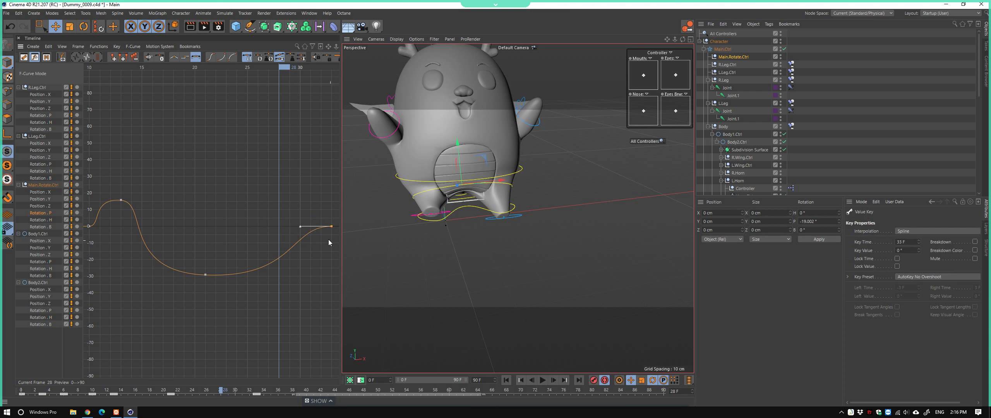
left_click_drag(300, 226, 211, 226, "shift")
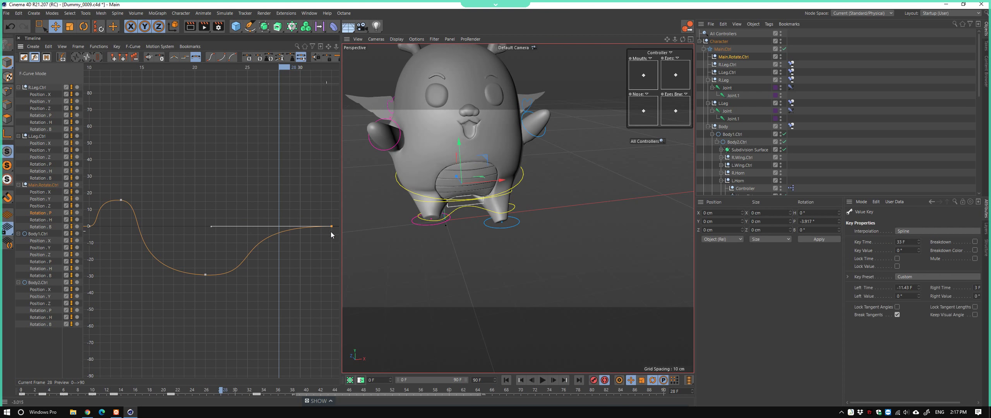
mouse_move(185, 250)
left_mouse_down()
mouse_move(226, 279)
mouse_move(249, 266)
left_mouse_up()
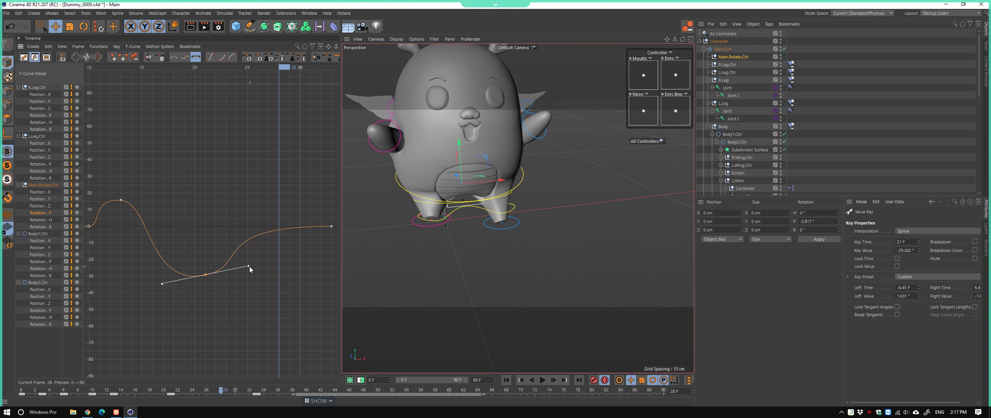
left_click_drag(430, 256, 464, 262, "alt")
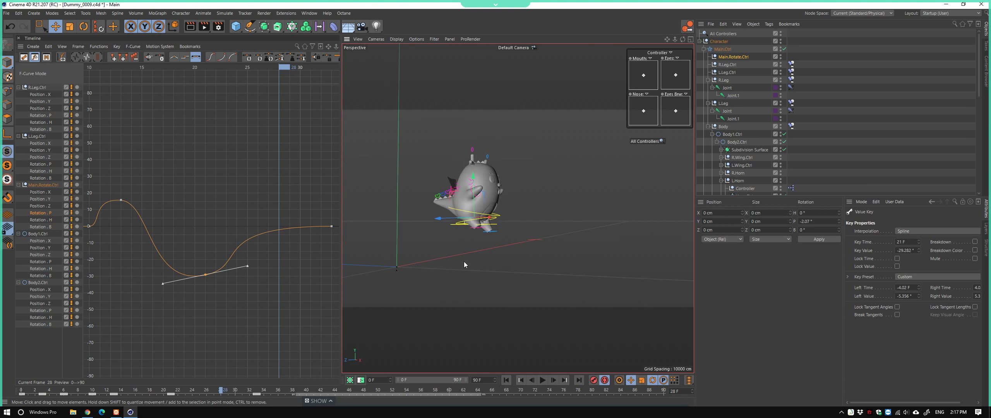
key("F8")
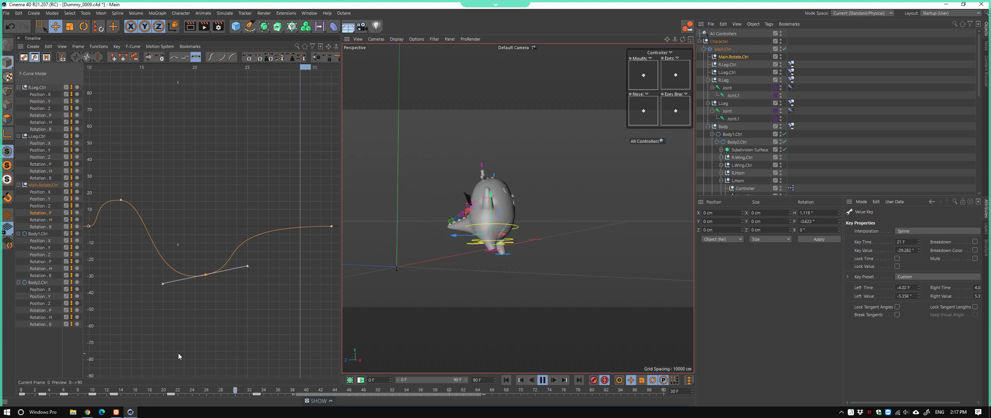
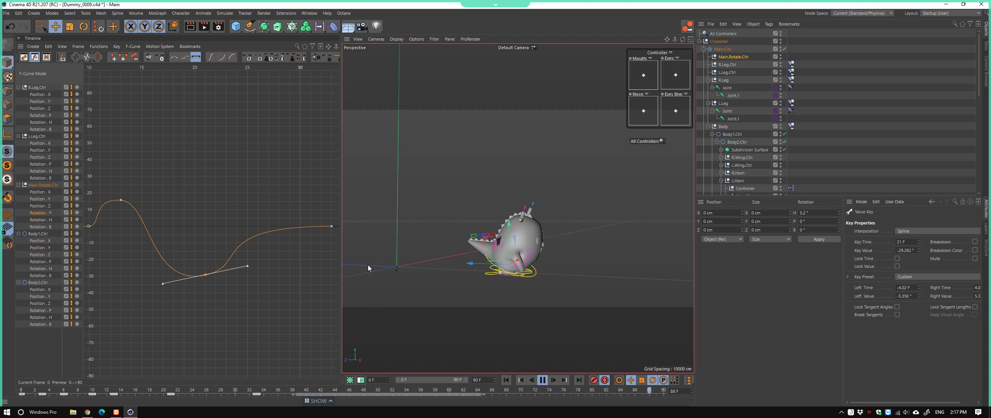
Stop playback and move the timeline to frame 33
left_click(542, 380)
scroll(450, 286, "up", 10)
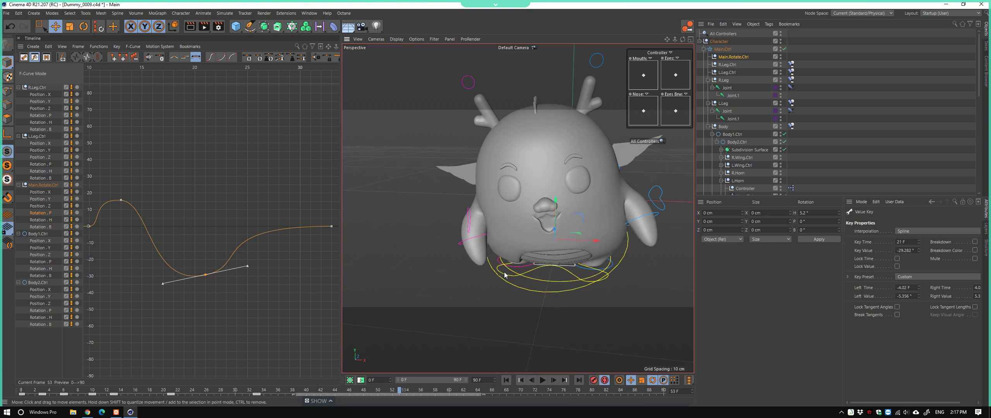
mouse_move(505, 274)
left_mouse_down("alt")
mouse_move(571, 263)
mouse_move(382, 349)
left_mouse_up("alt")
mouse_move(266, 393)
left_mouse_down()
mouse_move(256, 393)
mouse_move(285, 382)
left_mouse_up()
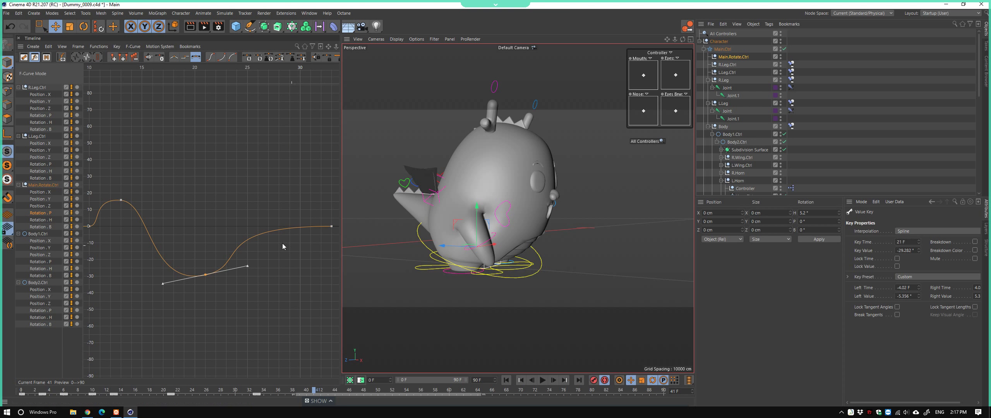
Select all dragon controllers and reset them to their default pose with Reset PSR
left_click(645, 140)
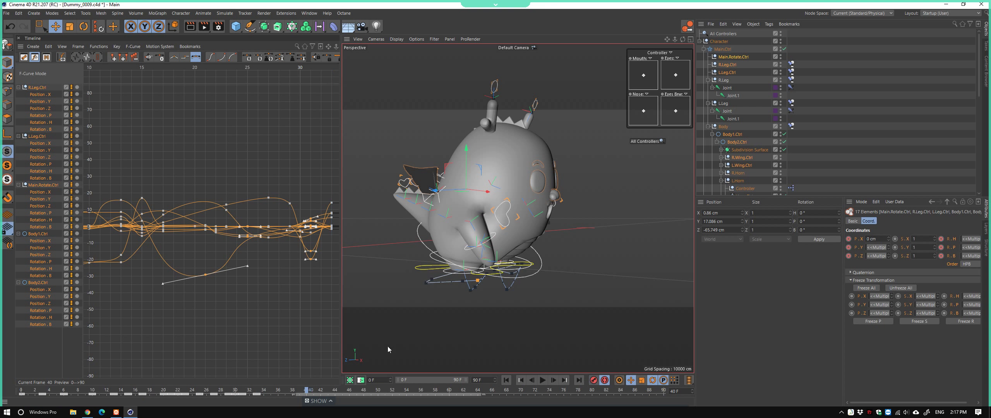
left_click_drag(388, 349, 317, 251, "alt")
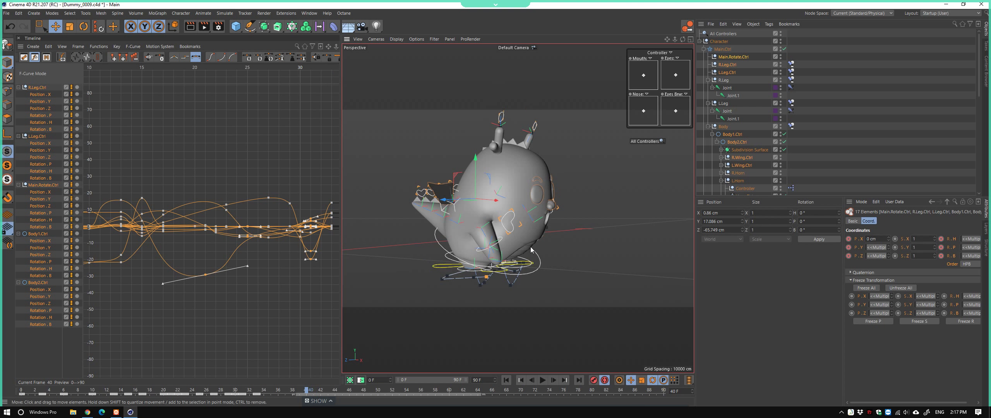
left_click(106, 33)
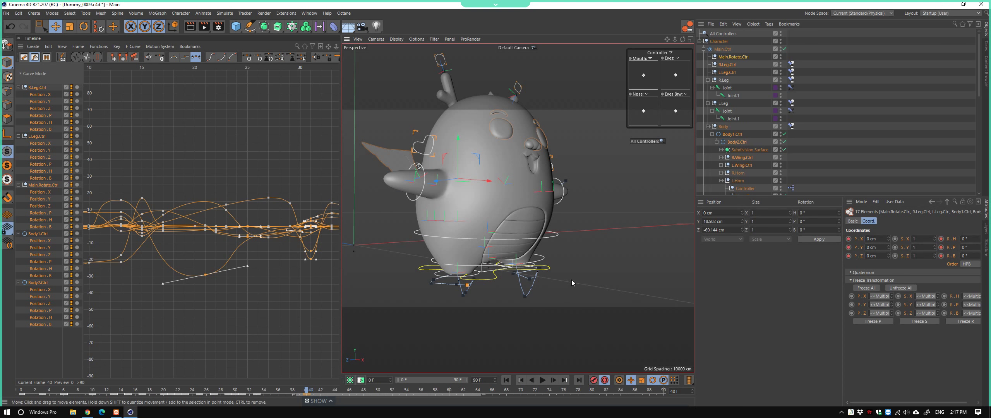
mouse_move(572, 283)
left_mouse_down("alt")
mouse_move(578, 270)
mouse_move(538, 291)
mouse_move(537, 273)
mouse_move(525, 279)
mouse_move(522, 267)
mouse_move(557, 281)
left_mouse_up("alt")
left_click(578, 269)
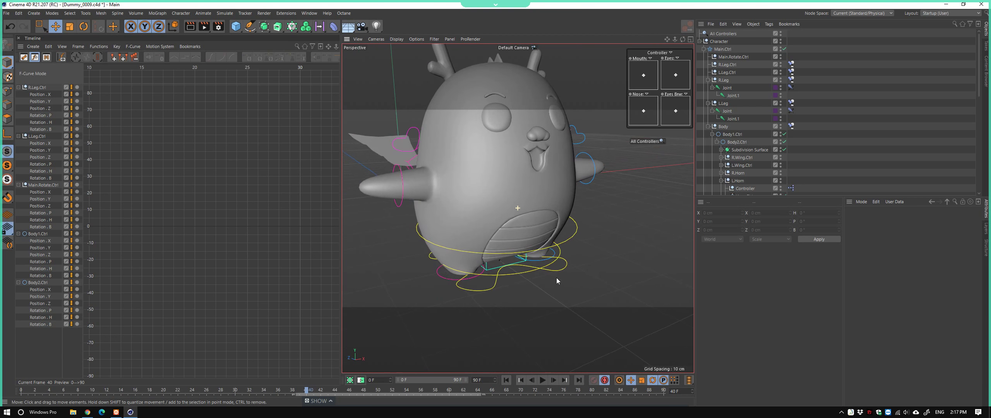
Rotate Main.Rotate.Ctrl about 17° and turn Body2.Ctrl slightly
left_click(509, 273)
key("r")
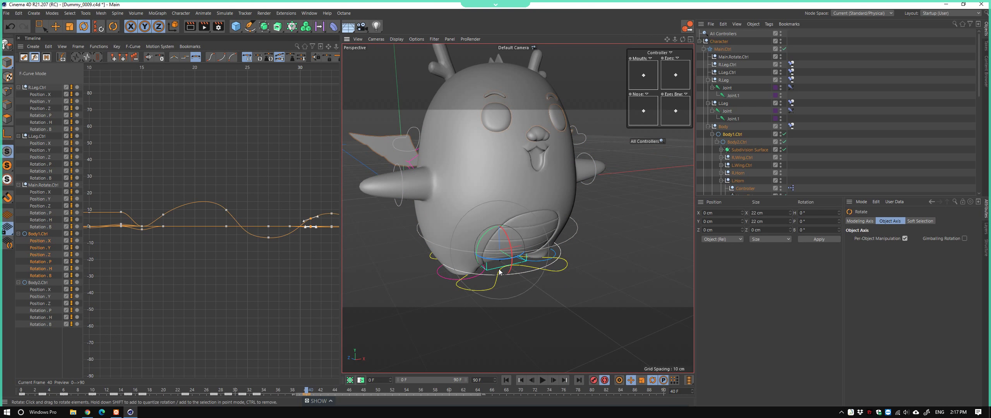
left_click(492, 274)
mouse_move(493, 249)
left_mouse_down()
mouse_move(502, 250)
mouse_move(501, 232)
mouse_move(518, 256)
left_mouse_up()
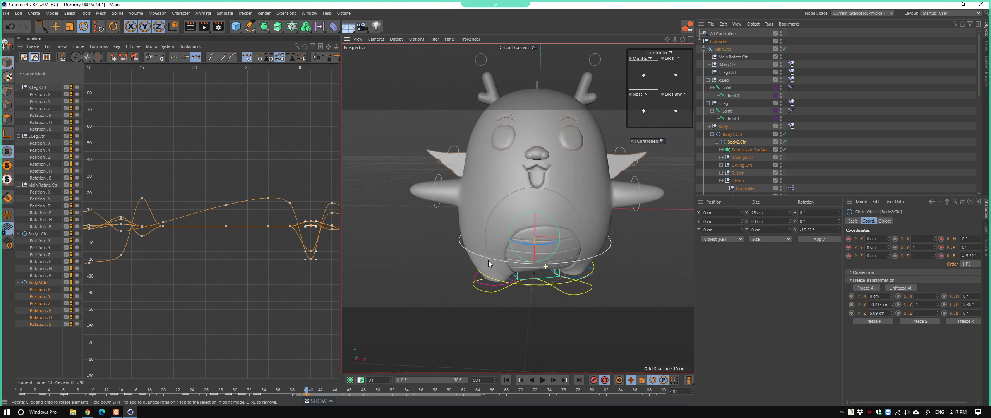
left_click_drag(506, 225, 536, 229)
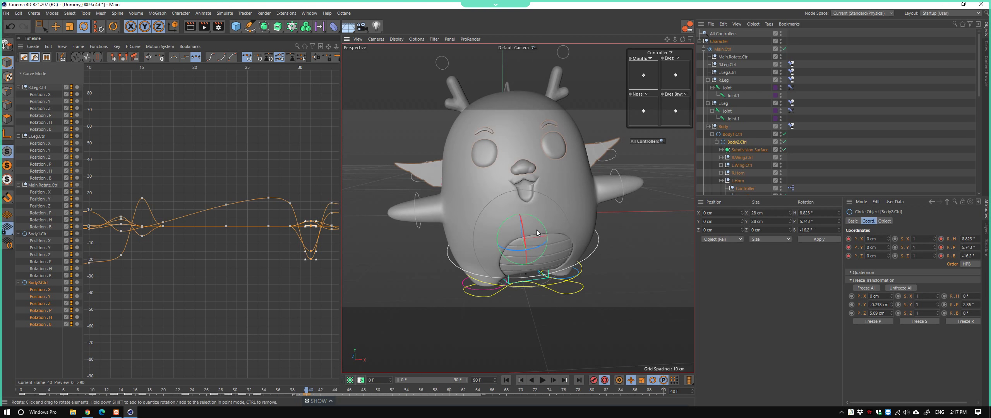
Swing the dragon's forearm controller downward
left_click(554, 272)
mouse_move(553, 272)
left_mouse_down("alt")
mouse_move(552, 282)
mouse_move(577, 272)
mouse_move(589, 290)
mouse_move(539, 274)
mouse_move(581, 285)
left_mouse_up("alt")
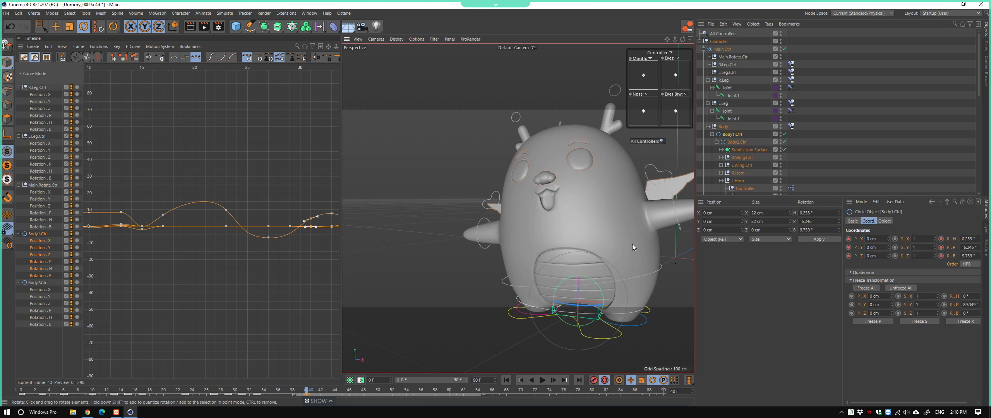
mouse_move(632, 246)
left_mouse_down("alt")
mouse_move(614, 308)
mouse_move(621, 287)
mouse_move(597, 293)
mouse_move(500, 212)
mouse_move(490, 219)
mouse_move(531, 256)
mouse_move(515, 275)
mouse_move(530, 292)
left_mouse_up("alt")
left_click(500, 199)
left_click_drag(553, 228, 563, 268)
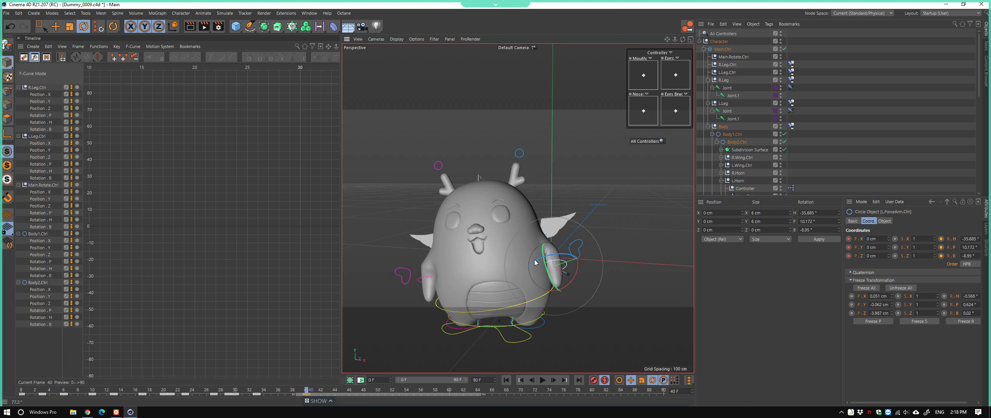
mouse_move(533, 267)
left_mouse_down("alt")
mouse_move(526, 275)
mouse_move(607, 270)
mouse_move(506, 266)
mouse_move(498, 308)
mouse_move(539, 292)
left_mouse_up("alt")
Move Body2.Ctrl slightly, under a centimetre, to nudge the lower body
left_click(498, 308)
key("e")
scroll(539, 294, "up", 2)
left_click_drag(544, 255, 546, 259)
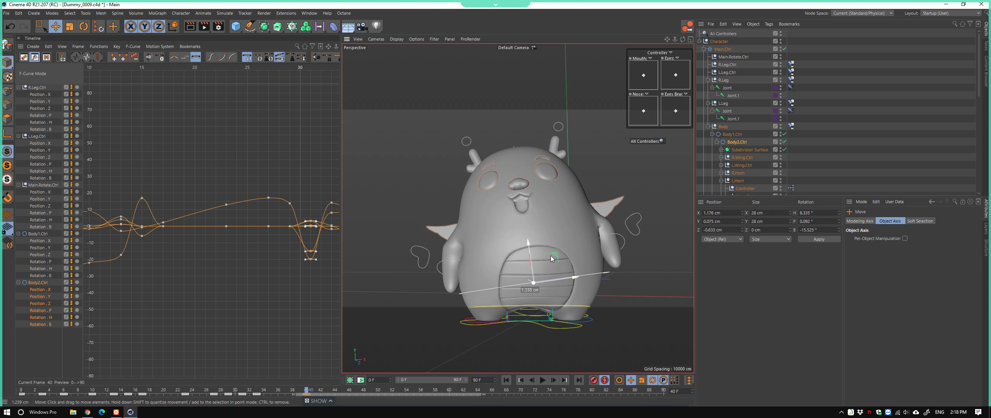
Rotate Body1.Ctrl to tilt the dragon's body and head
left_click(577, 306)
key("r")
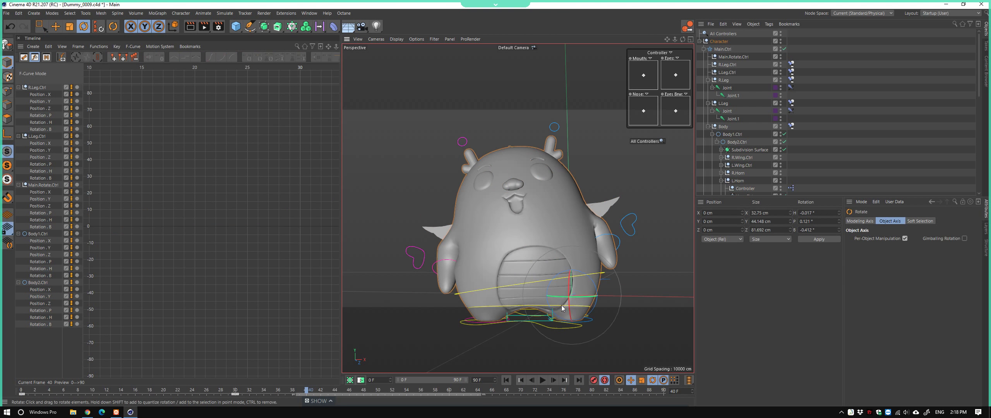
left_click(618, 322)
mouse_move(591, 312)
left_mouse_down()
mouse_move(587, 297)
mouse_move(548, 297)
mouse_move(541, 276)
mouse_move(536, 296)
mouse_move(603, 297)
mouse_move(443, 285)
mouse_move(541, 294)
left_mouse_up()
left_click(503, 290)
left_click(604, 297)
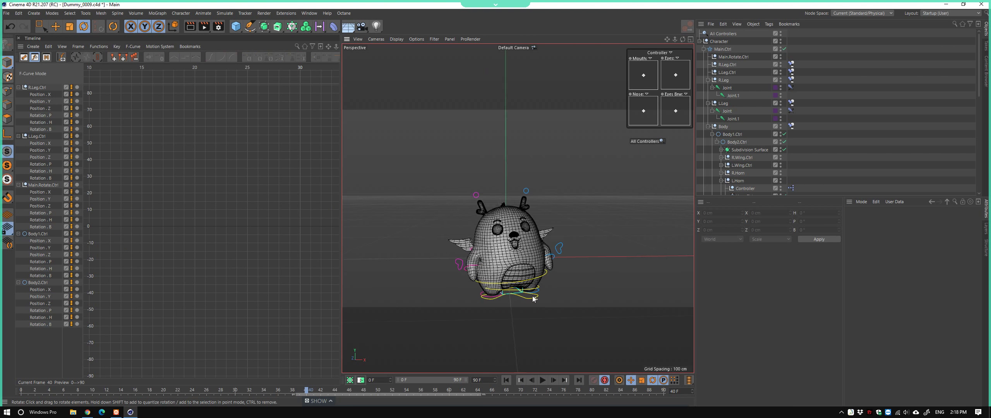
Rotate L.Arm.Ctrl to raise the arm and bend L.ForeArm.Ctrl further
scroll(563, 263, "up", 3)
scroll(564, 263, "up", 2)
left_click(580, 252)
mouse_move(543, 260)
left_mouse_down()
mouse_move(568, 271)
mouse_move(556, 257)
mouse_move(590, 281)
left_mouse_up()
left_click(567, 252)
left_click(577, 238)
left_click(587, 259)
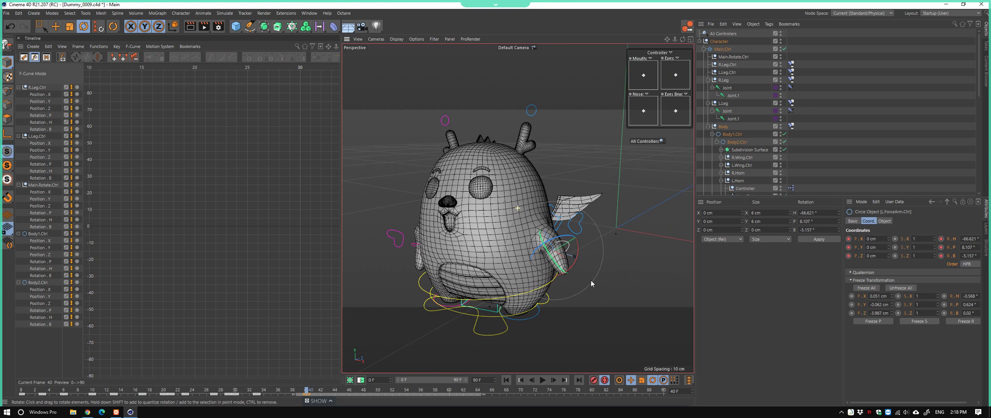
mouse_move(589, 247)
left_mouse_down()
mouse_move(576, 272)
mouse_move(560, 266)
mouse_move(588, 288)
mouse_move(495, 297)
mouse_move(584, 291)
mouse_move(475, 289)
left_mouse_up()
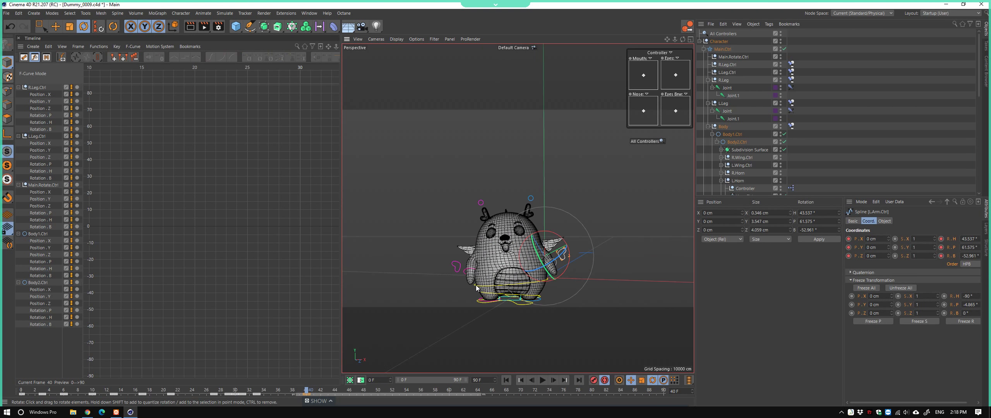
left_click(475, 288)
Rotate Body1.Ctrl slightly to tilt the dragon's body
right_click_drag(480, 298, 608, 301, "alt")
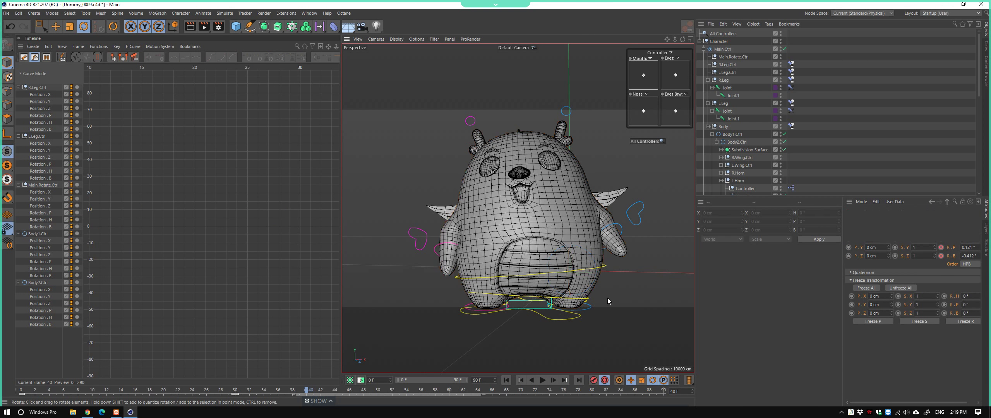
left_click(595, 299)
left_click_drag(537, 281, 538, 282)
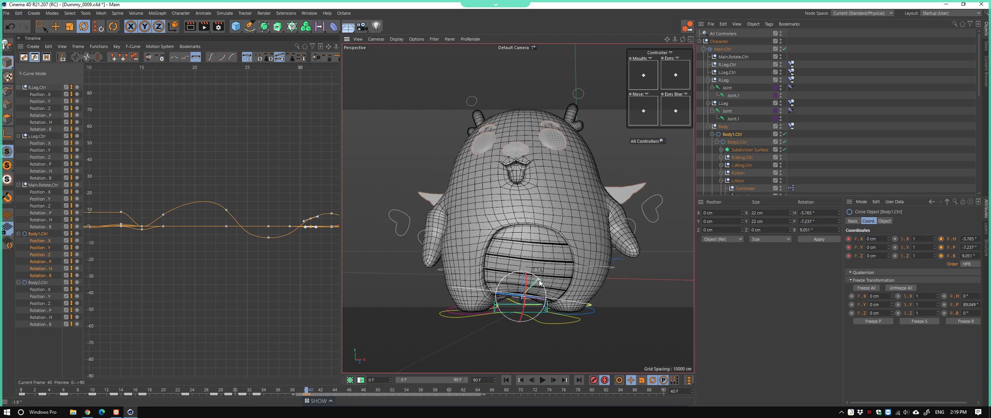
left_click(484, 277)
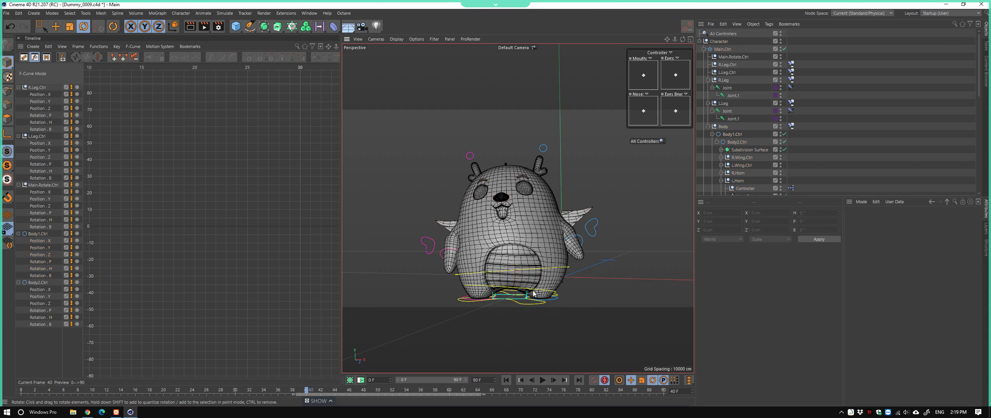
mouse_move(484, 277)
left_mouse_down("alt")
mouse_move(531, 285)
mouse_move(475, 279)
mouse_move(527, 308)
mouse_move(526, 288)
mouse_move(489, 282)
left_mouse_up("alt")
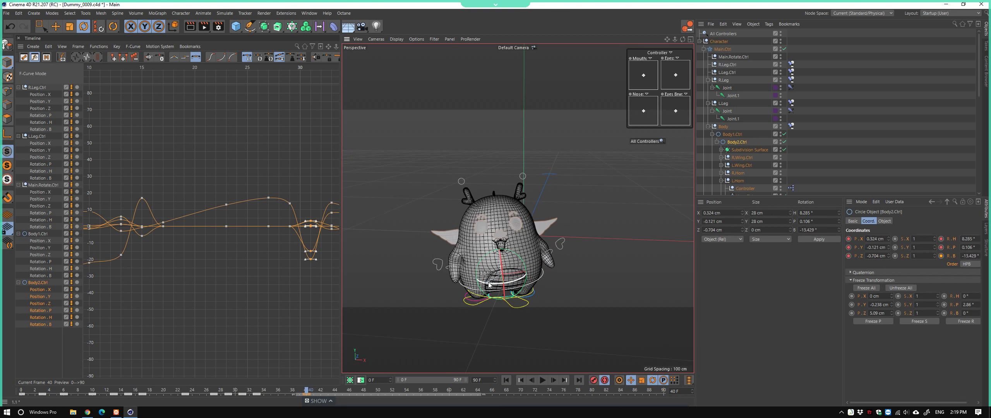
left_click(542, 380)
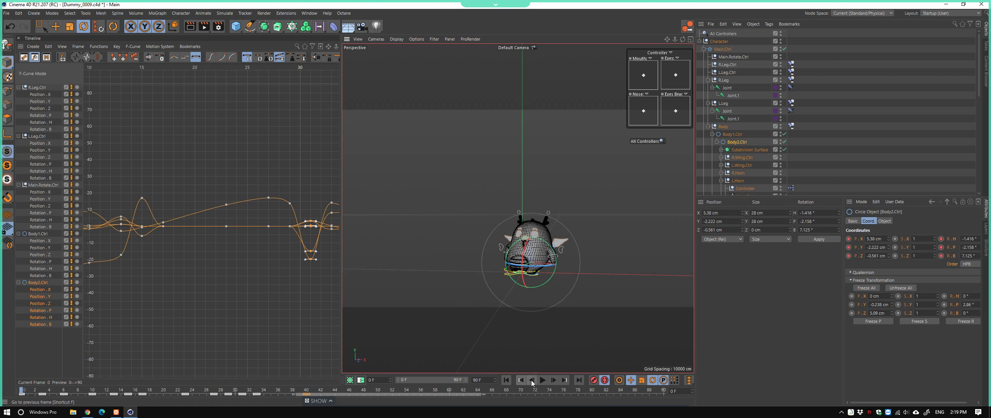
left_click(559, 284)
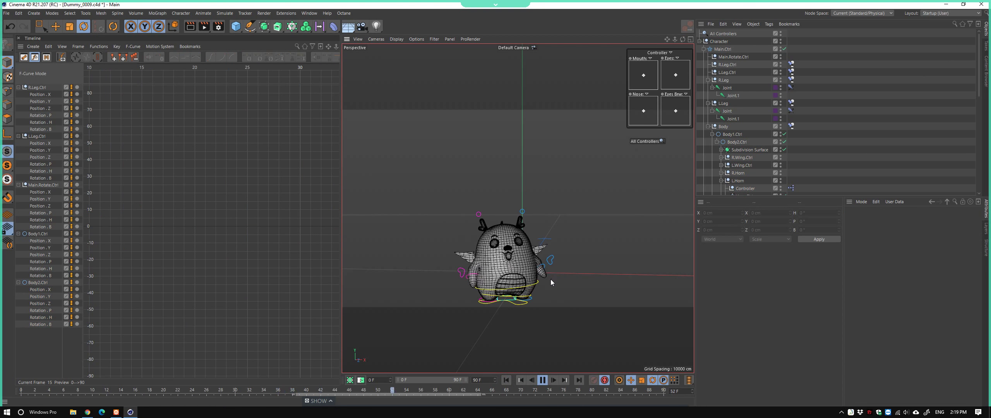
mouse_move(316, 391)
left_mouse_down()
mouse_move(213, 380)
mouse_move(214, 389)
mouse_move(316, 389)
mouse_move(128, 390)
mouse_move(314, 390)
left_mouse_up()
scroll(619, 260, "up", 3)
scroll(493, 277, "up", 4)
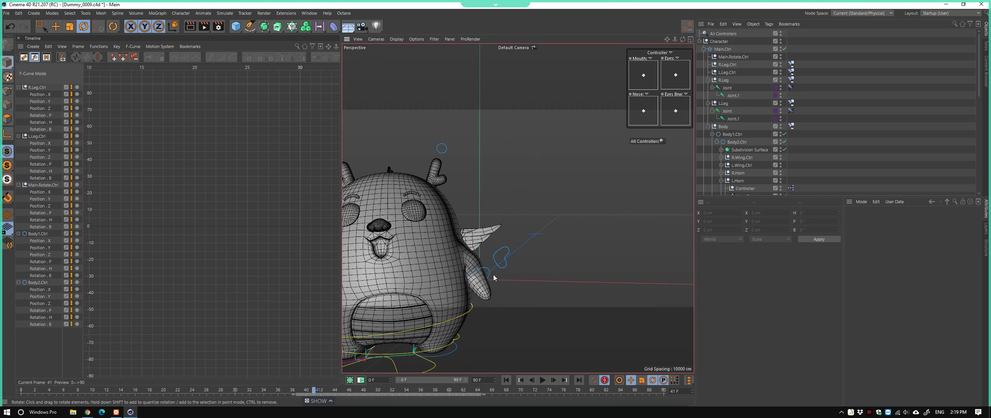
left_click(493, 277)
mouse_move(262, 390)
left_mouse_down()
mouse_move(99, 391)
mouse_move(228, 405)
mouse_move(164, 407)
mouse_move(253, 410)
mouse_move(104, 410)
mouse_move(263, 414)
left_mouse_up()
scroll(535, 228, "down", 10)
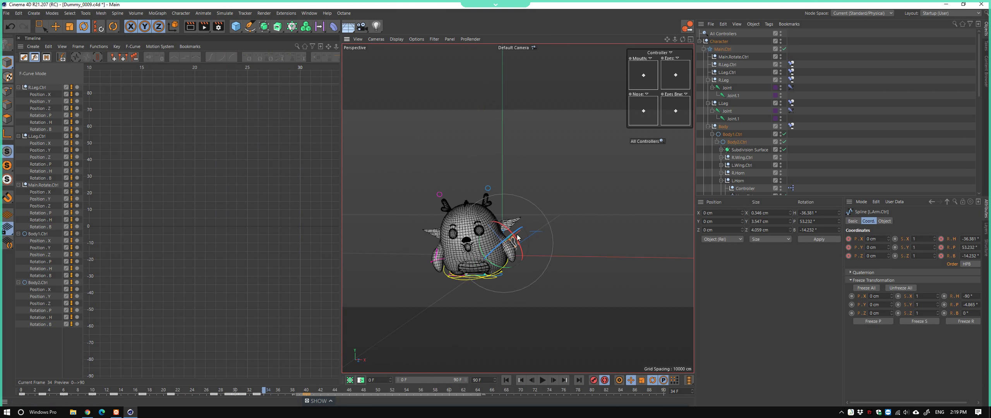
mouse_move(536, 228)
left_mouse_down("alt")
mouse_move(537, 257)
mouse_move(475, 260)
mouse_move(450, 287)
left_mouse_up("alt")
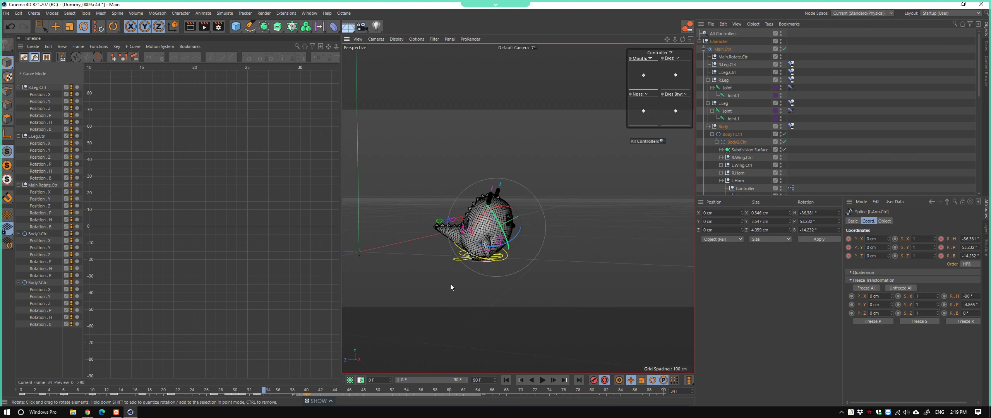
left_click(505, 380)
left_click(542, 380)
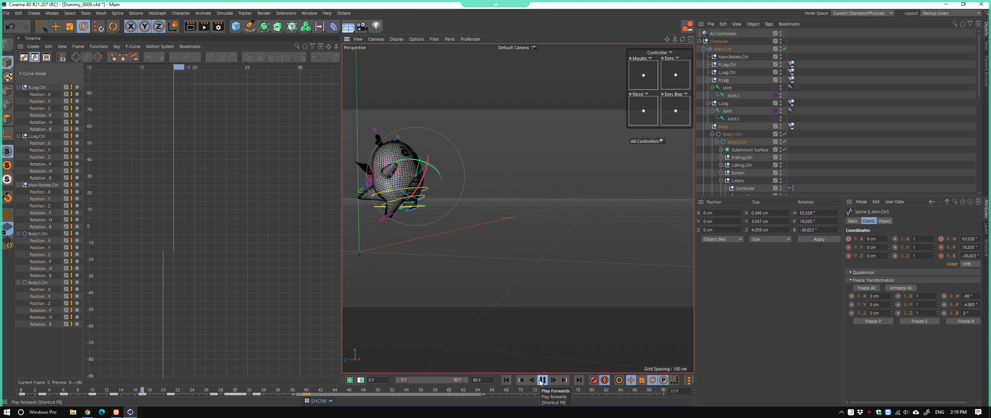
left_click(516, 292)
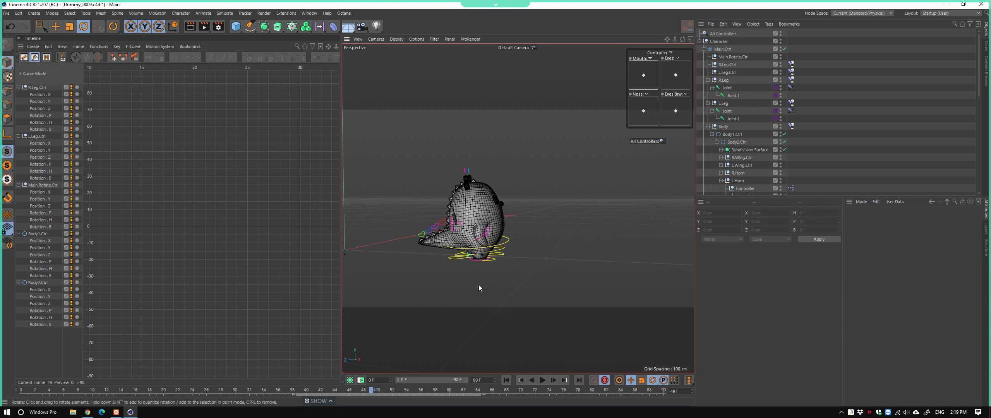
left_click_drag(478, 285, 528, 364, "alt")
left_click(506, 380)
left_click(543, 380)
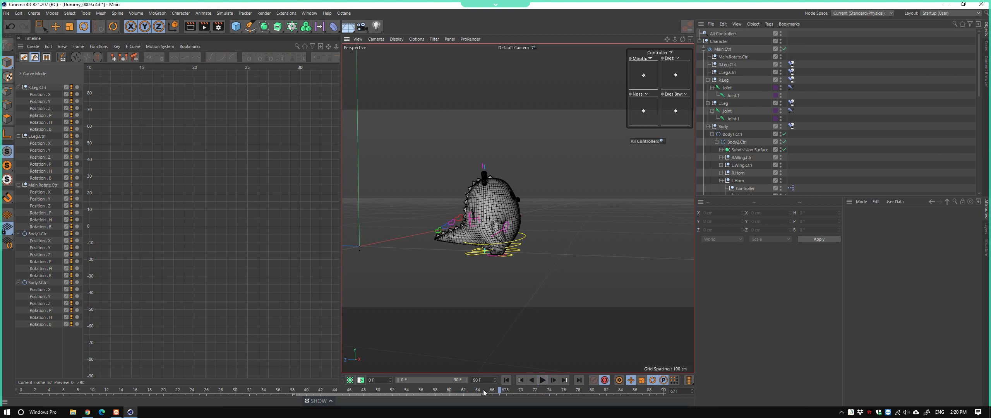
left_click(506, 381)
mouse_move(328, 391)
left_mouse_down()
mouse_move(188, 389)
mouse_move(282, 389)
mouse_move(268, 392)
left_mouse_up()
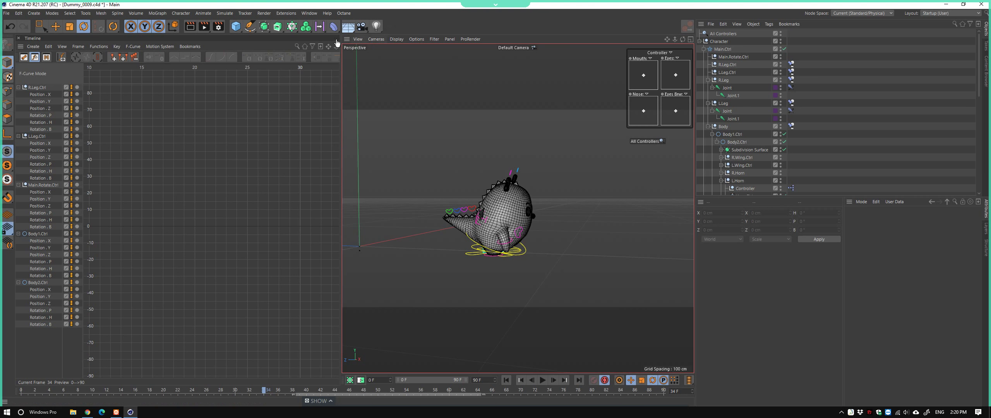
Show the keyframes in the Dope Sheet and move to frame 36
left_click(203, 75)
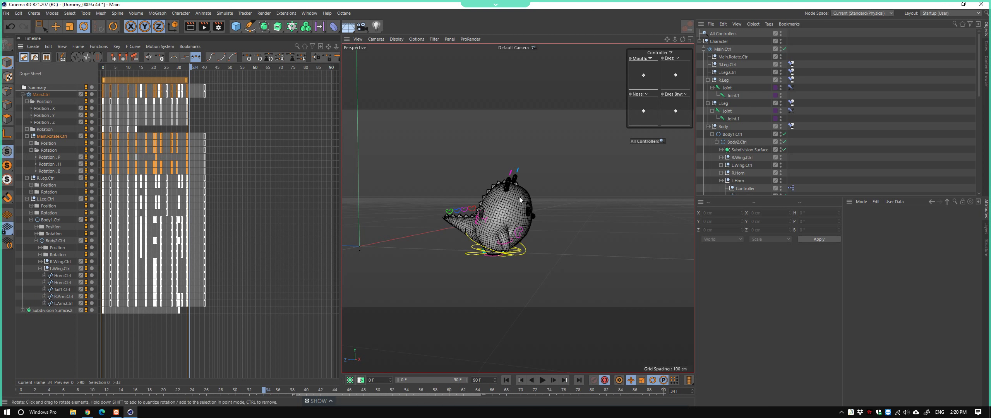
mouse_move(191, 69)
left_mouse_down()
mouse_move(206, 72)
mouse_move(187, 72)
left_mouse_up()
left_click(188, 87)
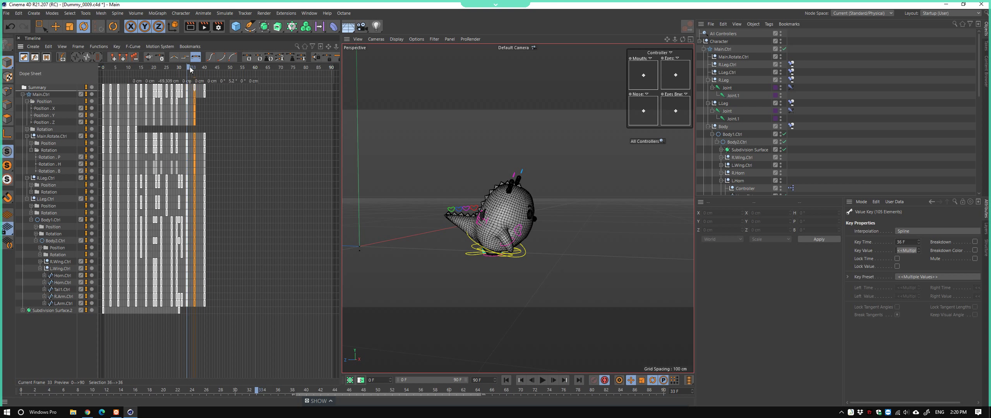
scroll(353, 120, "up", 2)
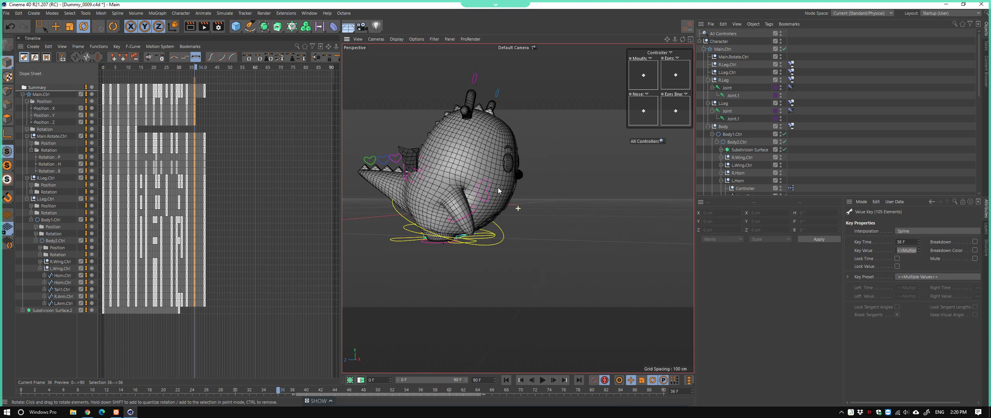
mouse_move(353, 119)
left_mouse_down("alt")
mouse_move(376, 223)
mouse_move(509, 229)
mouse_move(467, 224)
mouse_move(577, 209)
left_mouse_up("alt")
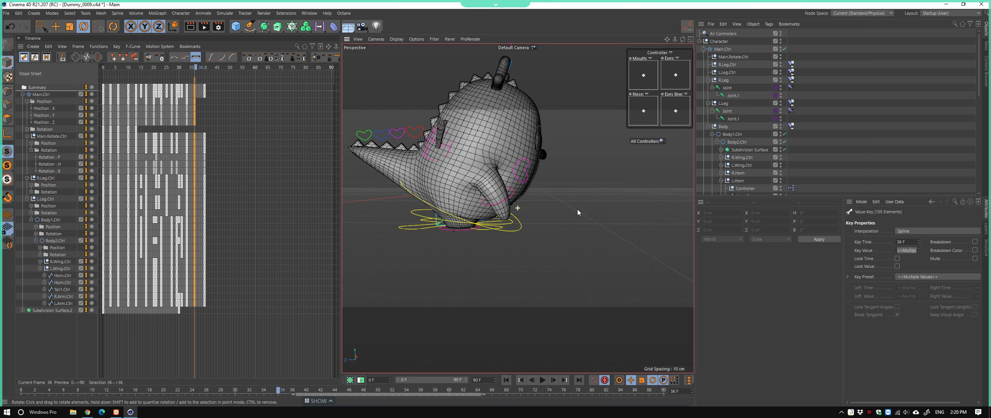
Move Body1.Ctrl to nudge the body, undoing a trial Body2.Ctrl tilt
left_click(433, 201)
left_click(424, 212)
scroll(404, 210, "up", 2)
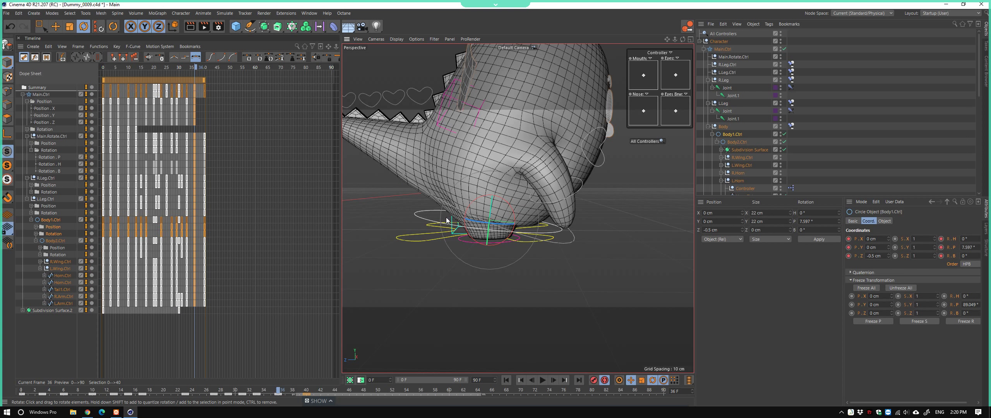
key("e")
mouse_move(489, 211)
left_mouse_down()
mouse_move(492, 201)
mouse_move(523, 208)
mouse_move(568, 242)
mouse_move(545, 237)
left_mouse_up()
left_click(558, 231)
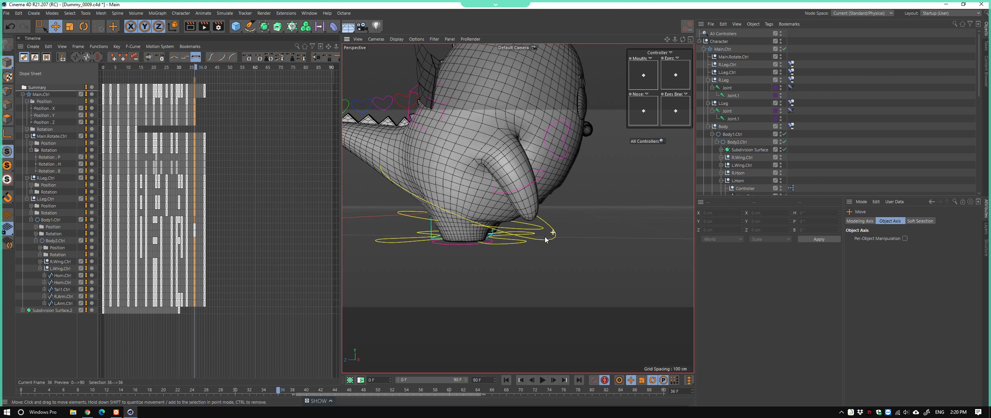
left_click(545, 237)
key("r")
mouse_move(494, 185)
left_mouse_down()
mouse_move(486, 200)
mouse_move(436, 216)
mouse_move(546, 213)
mouse_move(515, 228)
mouse_move(452, 227)
left_mouse_up()
key("ctrl+z")
left_click(404, 215)
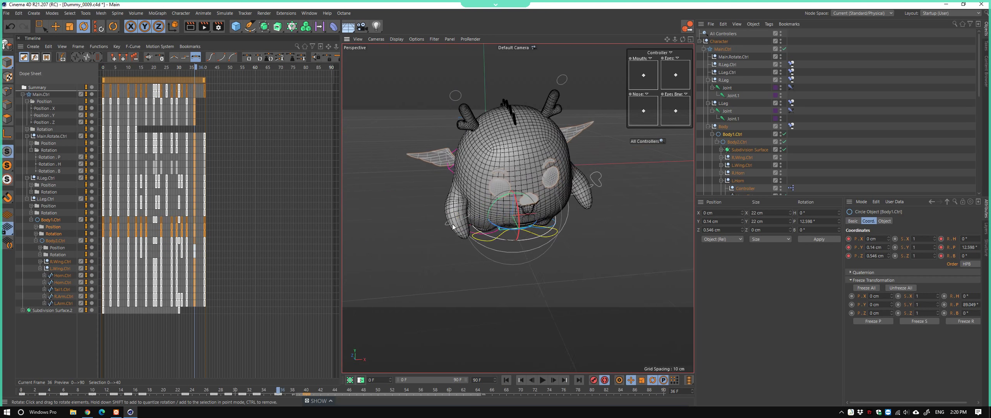
Rotate R.Arm.Ctrl to raise the dragon's right arm
left_click(452, 226)
scroll(472, 212, "up", 2)
scroll(472, 212, "up", 1)
scroll(398, 196, "up", 2)
scroll(461, 191, "up", 2)
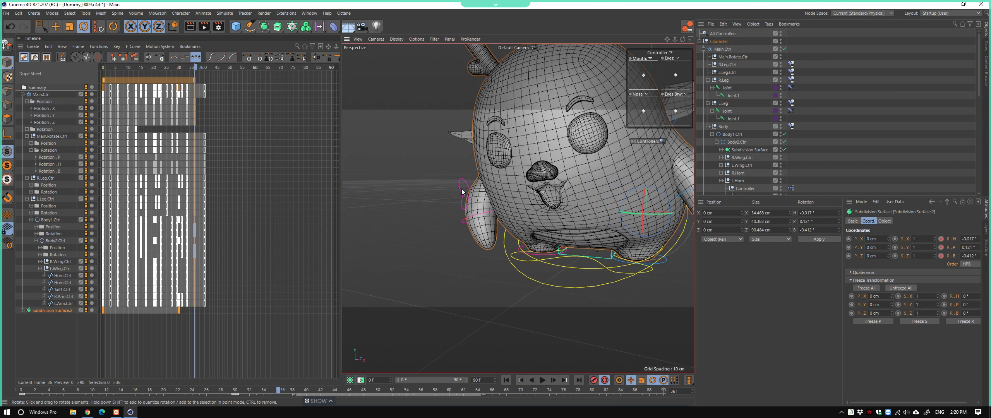
scroll(461, 191, "down", 3)
left_click(499, 214)
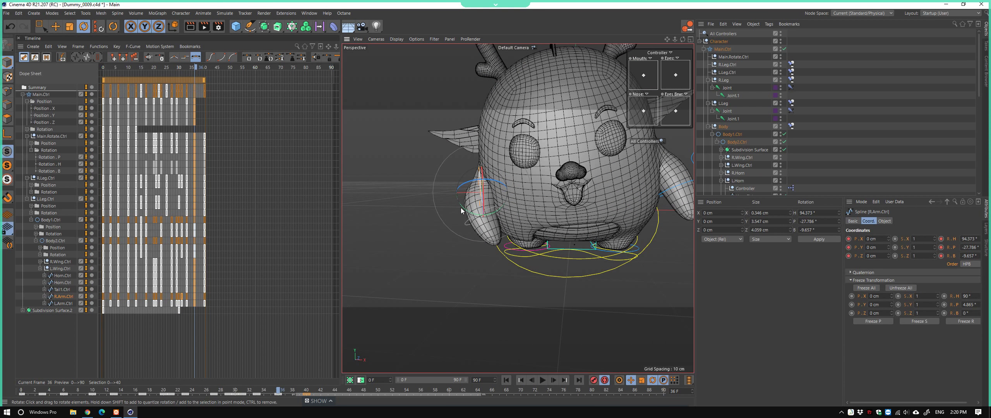
mouse_move(463, 223)
left_mouse_down()
mouse_move(465, 200)
mouse_move(509, 202)
mouse_move(513, 248)
mouse_move(557, 240)
left_mouse_up()
Select L.Arm.Ctrl, view the dragon from above and scrub ahead to frame 62
left_click(551, 209)
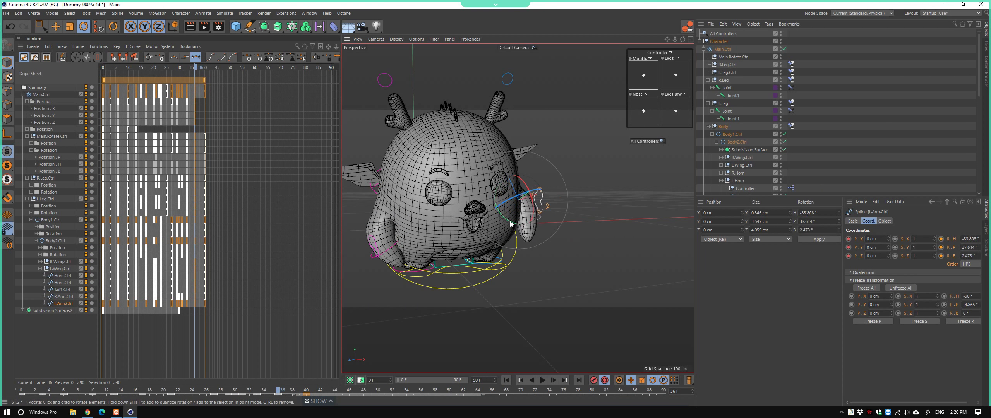
scroll(510, 224, "down", 5)
left_click_drag(510, 224, 373, 338, "alt")
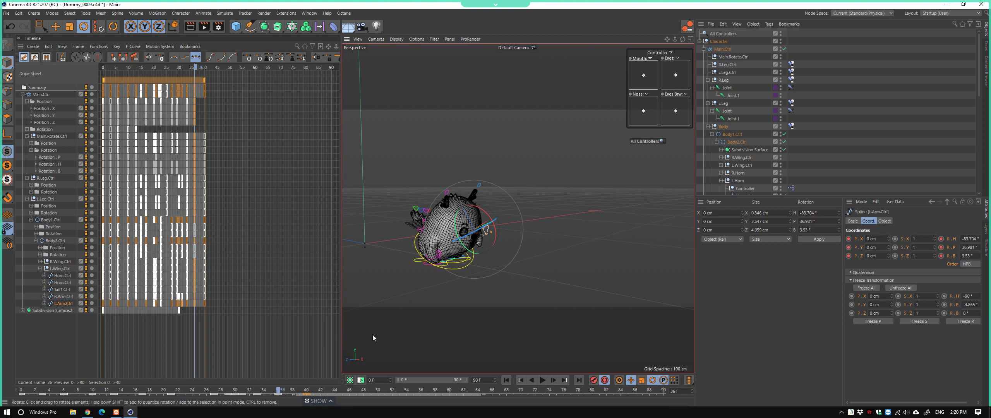
left_click_drag(276, 392, 463, 392)
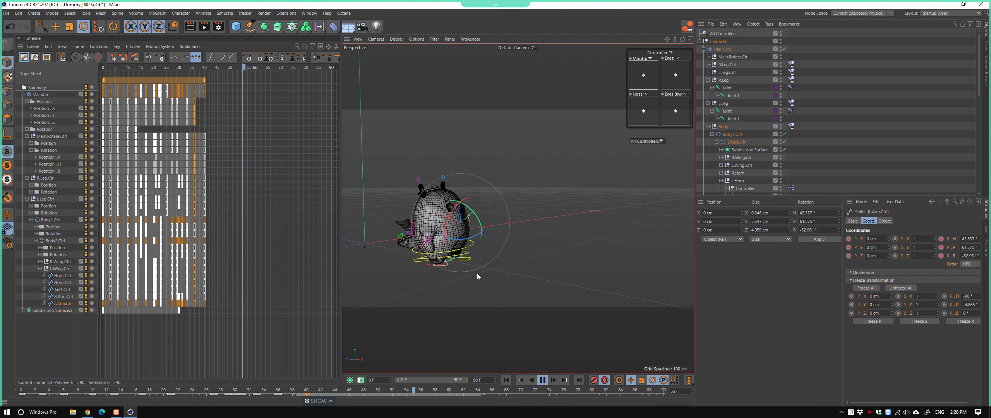
Scrub through and play back the animation to preview the poses
mouse_move(271, 391)
left_mouse_down()
mouse_move(301, 404)
mouse_move(78, 391)
left_mouse_up()
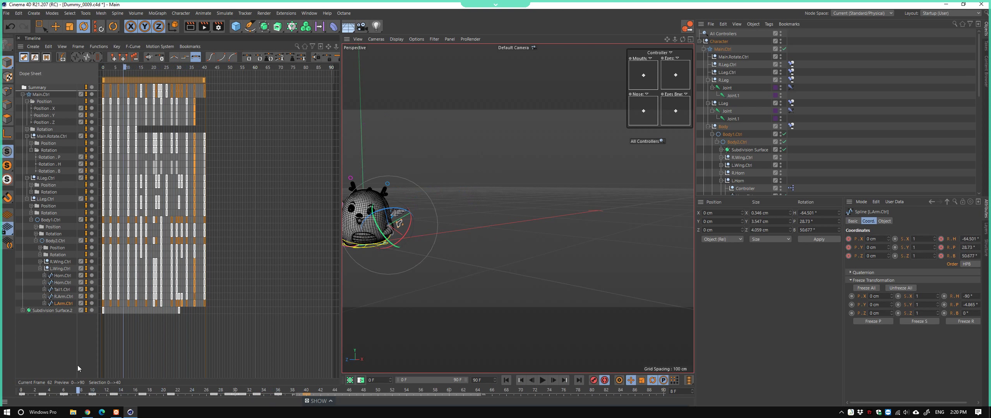
left_click(490, 259)
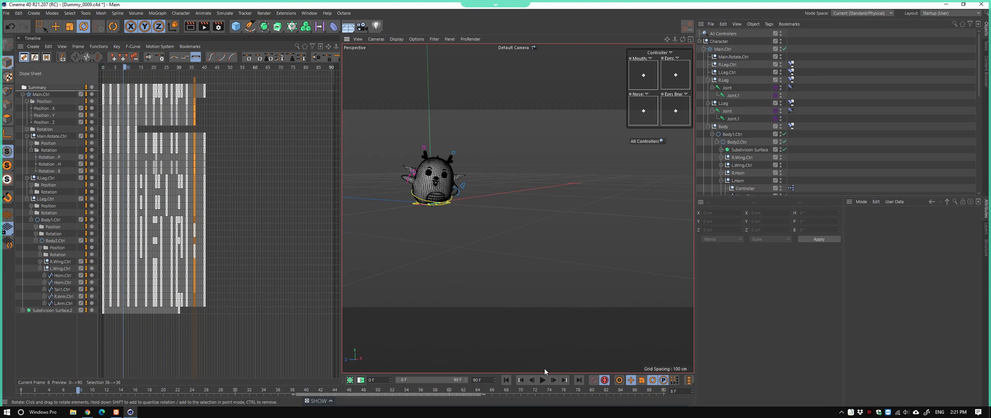
left_click(543, 379)
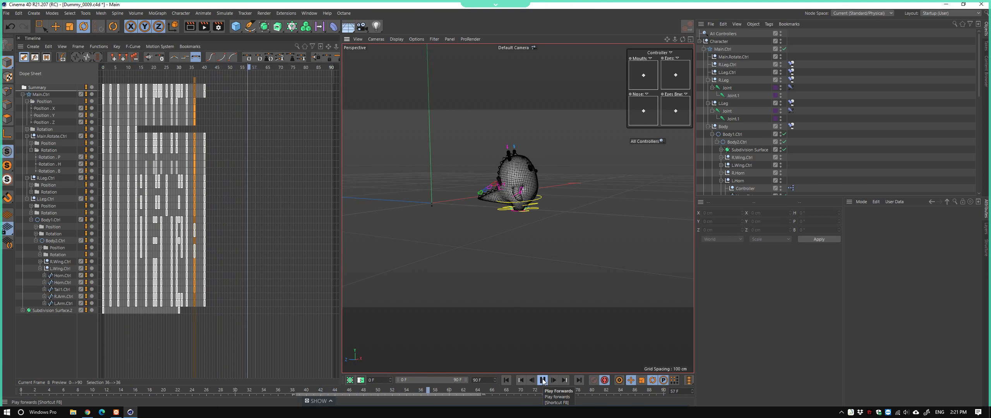
mouse_move(277, 391)
left_mouse_down()
mouse_move(225, 384)
mouse_move(320, 399)
mouse_move(5, 376)
left_mouse_up()
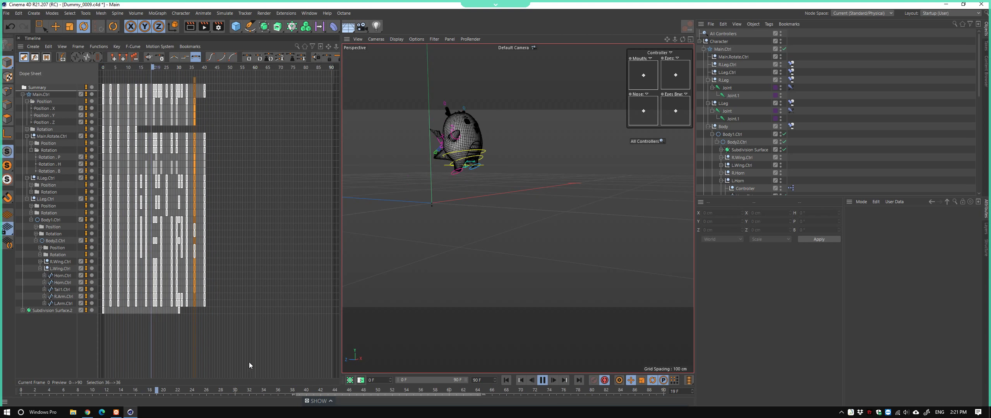
key("space")
Set the current frame to 38 and inspect Body2.Ctrl from the front
mouse_move(229, 67)
left_mouse_down()
mouse_move(200, 68)
mouse_move(203, 88)
left_mouse_up()
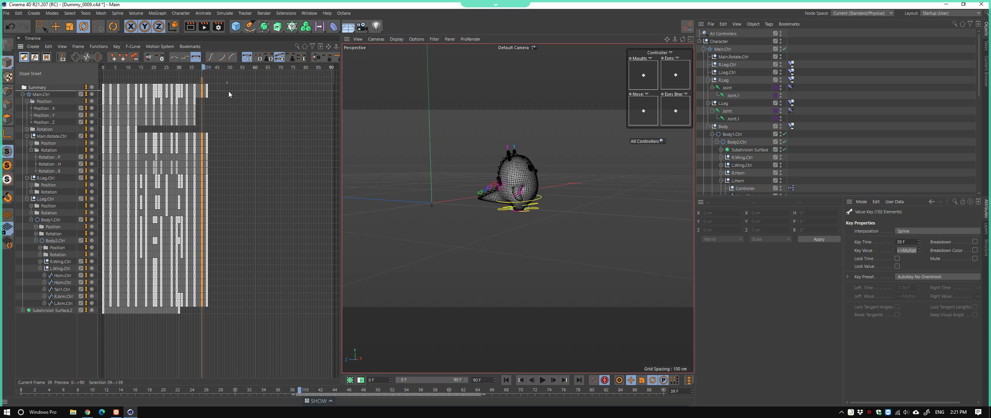
scroll(526, 198, "up", 3)
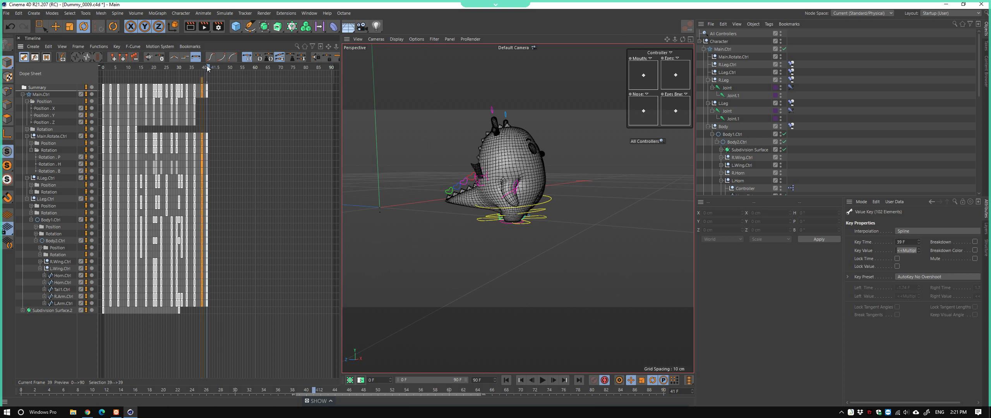
left_click_drag(430, 201, 431, 217, "alt")
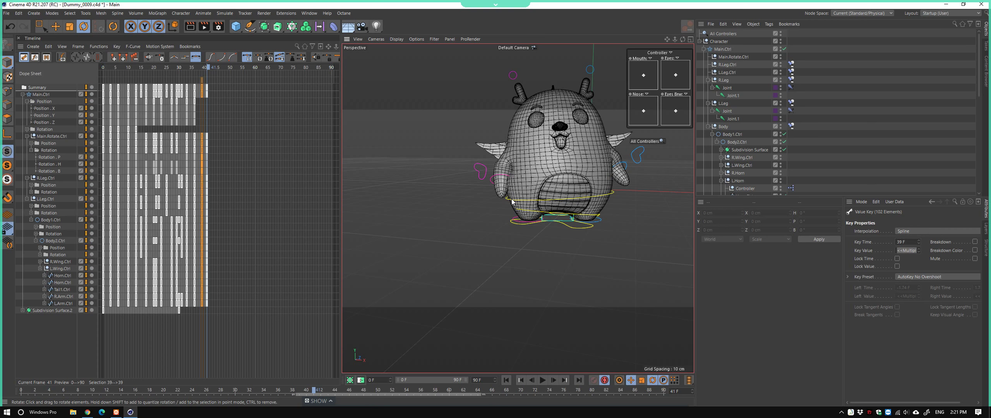
left_click(512, 202)
mouse_move(512, 202)
left_mouse_down("alt")
mouse_move(545, 257)
mouse_move(571, 245)
mouse_move(530, 228)
mouse_move(570, 245)
mouse_move(492, 286)
left_mouse_up("alt")
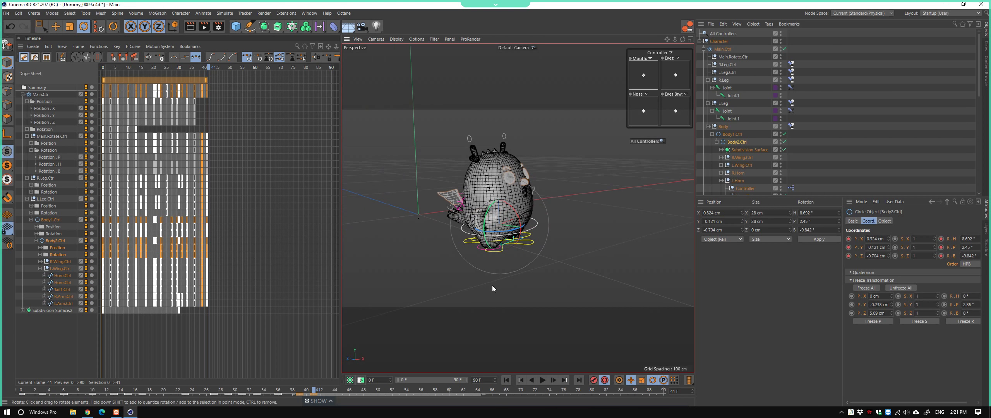
Replay from frame 0, then drag the final key column to frame 42 and replay
left_click(507, 380)
left_click(543, 380)
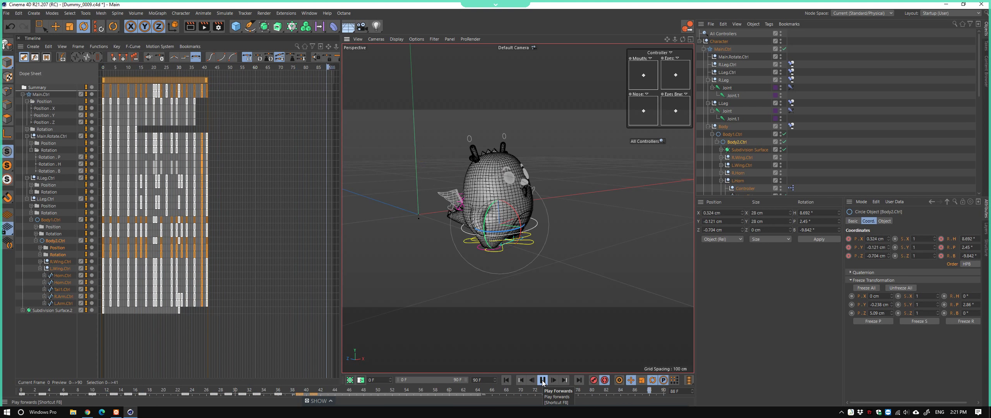
left_click(542, 380)
left_click_drag(205, 86, 212, 91)
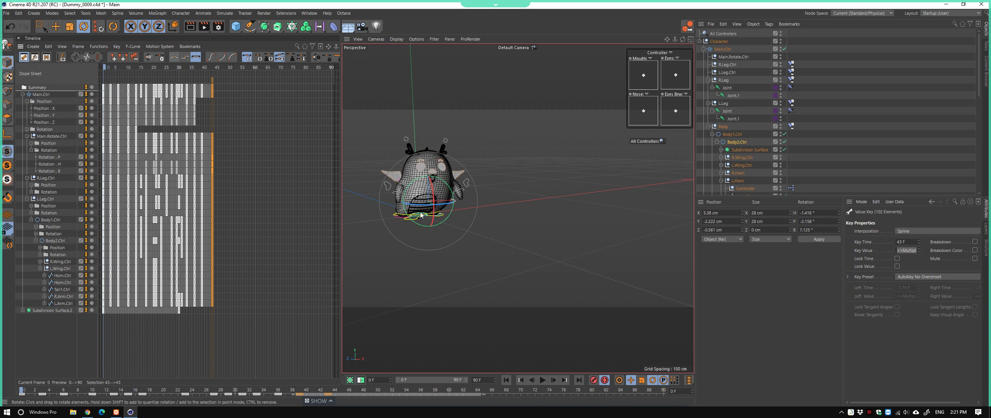
left_click(542, 380)
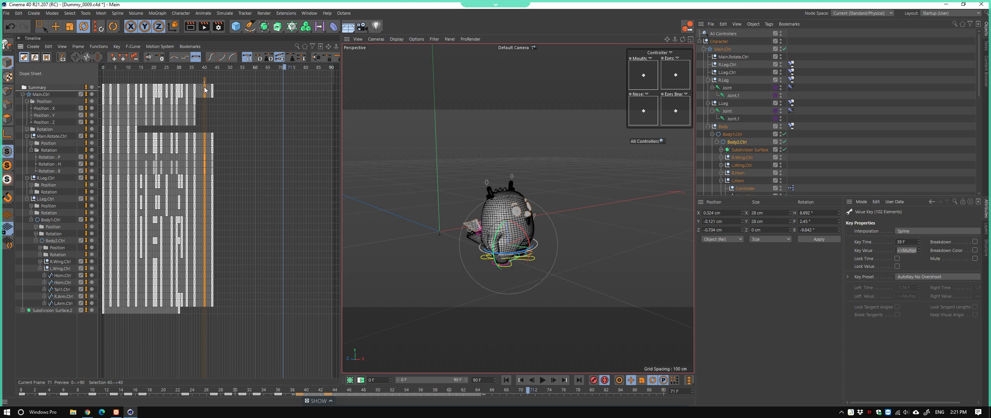
Replay the animation from the start, watching the dragon from the front, then scrub early frames
left_click(493, 162)
left_click_drag(493, 162, 497, 264, "alt")
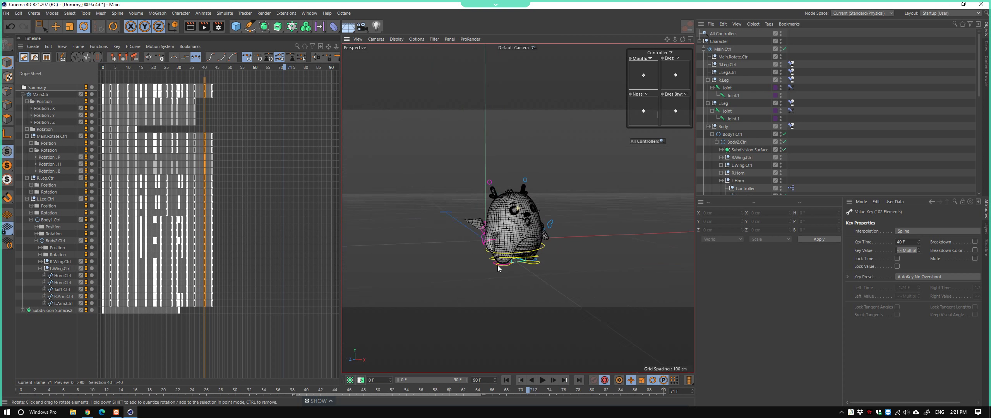
left_click(507, 380)
left_click(541, 380)
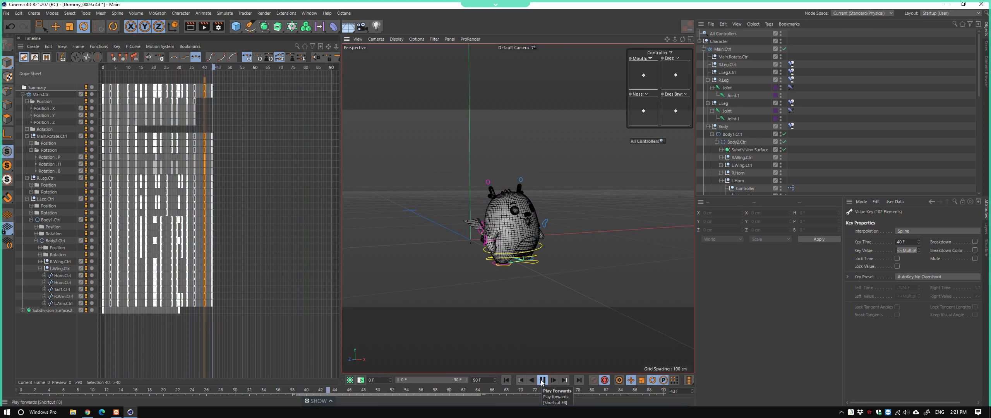
mouse_move(512, 270)
left_mouse_down("alt")
mouse_move(502, 275)
mouse_move(491, 260)
left_mouse_up("alt")
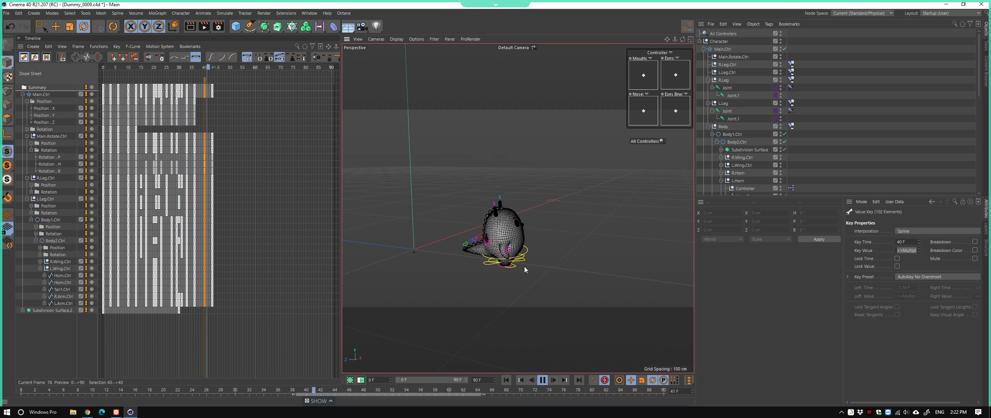
left_click_drag(525, 266, 458, 264, "alt")
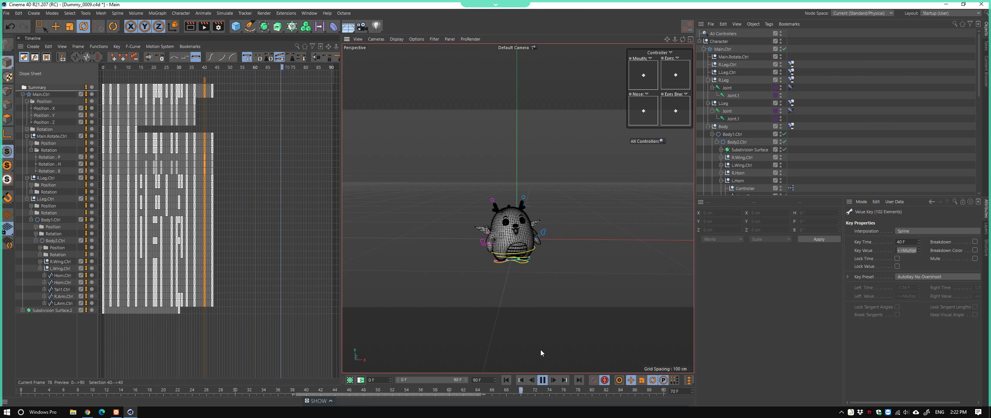
left_click(542, 381)
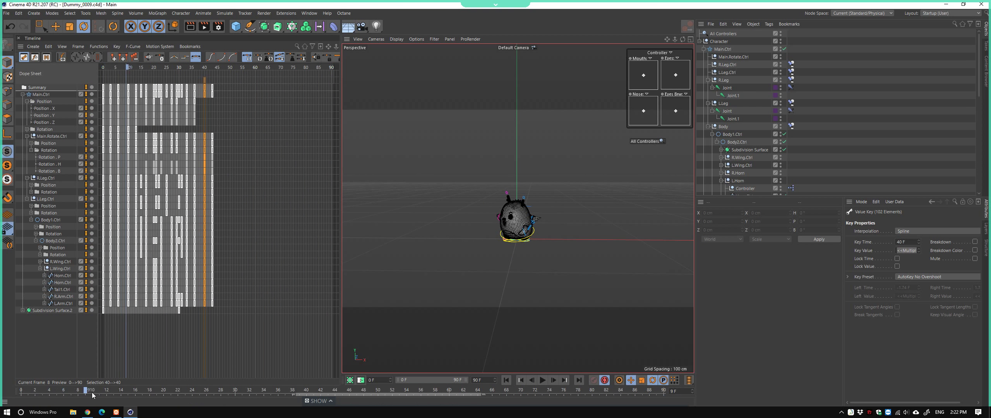
mouse_move(92, 394)
left_mouse_down()
mouse_move(70, 392)
mouse_move(181, 405)
mouse_move(83, 405)
mouse_move(175, 412)
left_mouse_up()
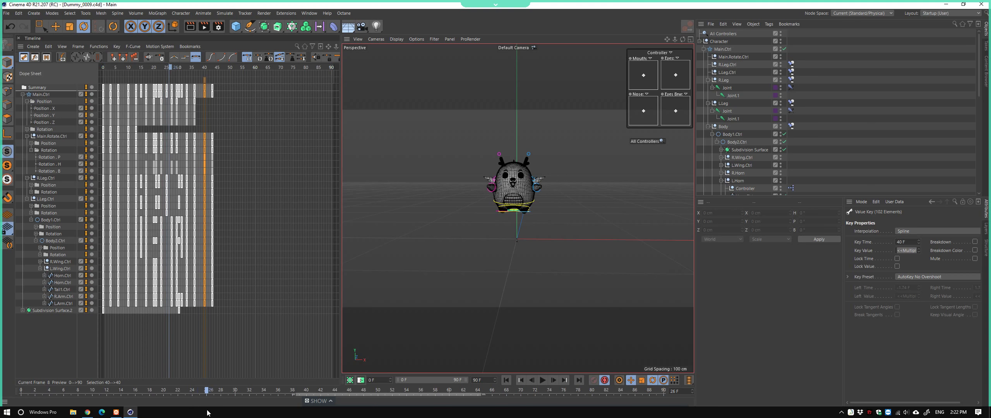
right_click_drag(497, 190, 582, 180, "alt")
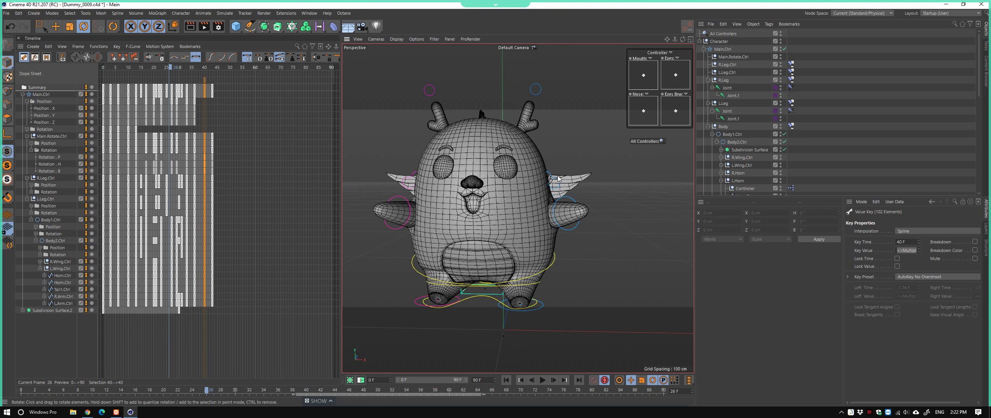
left_click(557, 211)
mouse_move(176, 386)
left_mouse_down()
mouse_move(117, 392)
mouse_move(162, 402)
left_mouse_up()
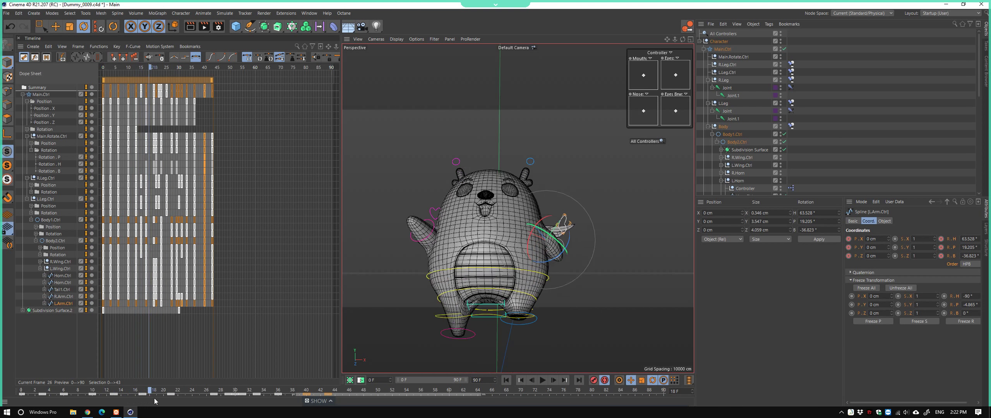
left_click_drag(143, 399, 173, 401)
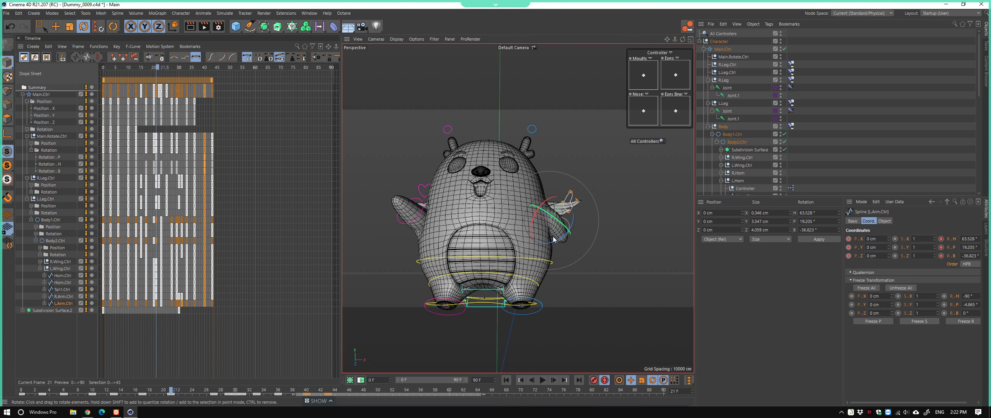
mouse_move(553, 239)
left_mouse_down()
mouse_move(511, 204)
mouse_move(509, 186)
mouse_move(518, 192)
mouse_move(449, 287)
mouse_move(538, 257)
mouse_move(526, 232)
mouse_move(454, 165)
left_mouse_up()
key("ctrl+z")
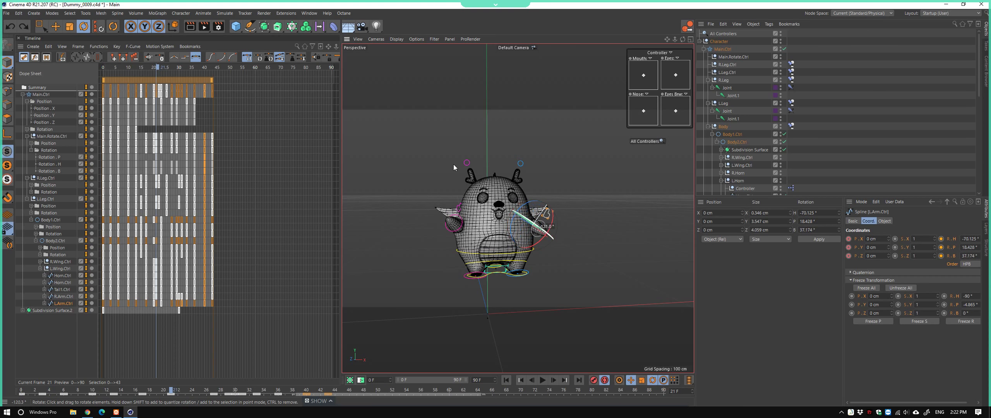
left_click_drag(538, 235, 503, 248, "alt")
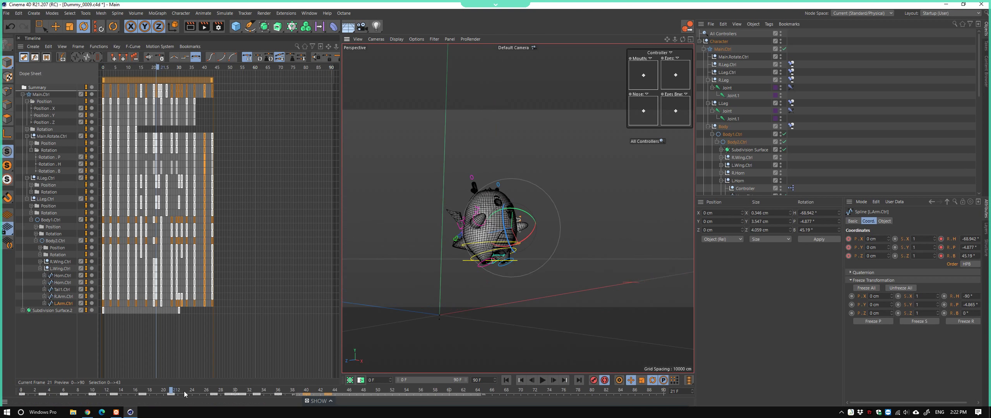
left_click_drag(171, 392, 93, 395)
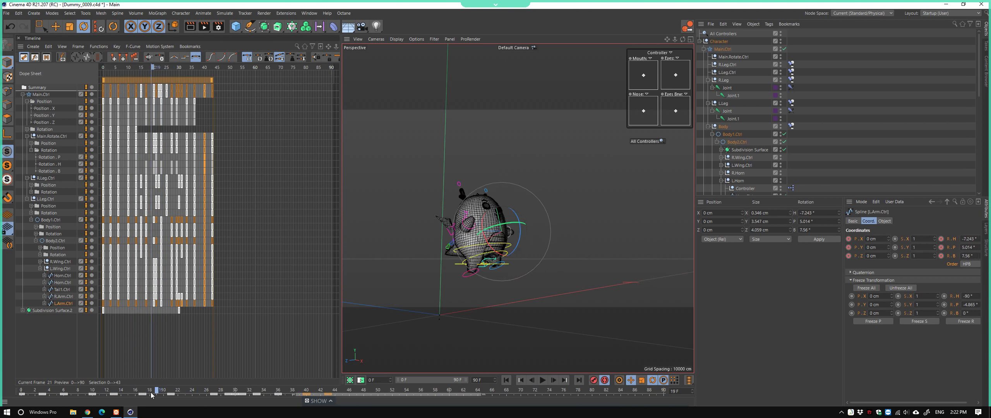
left_click_drag(429, 332, 484, 317, "alt")
left_click_drag(174, 392, 136, 393)
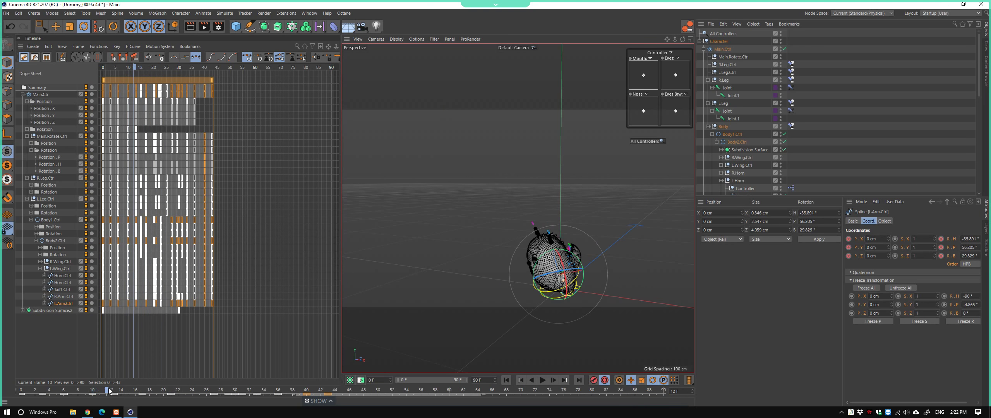
key("F8")
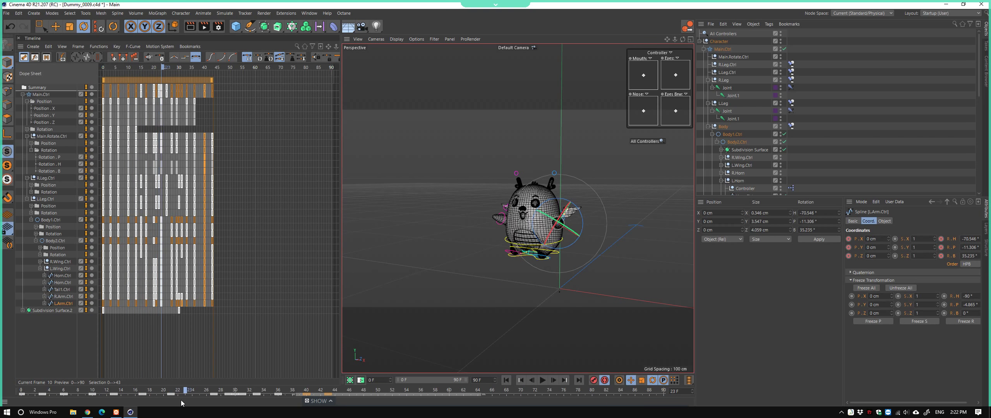
key("F8")
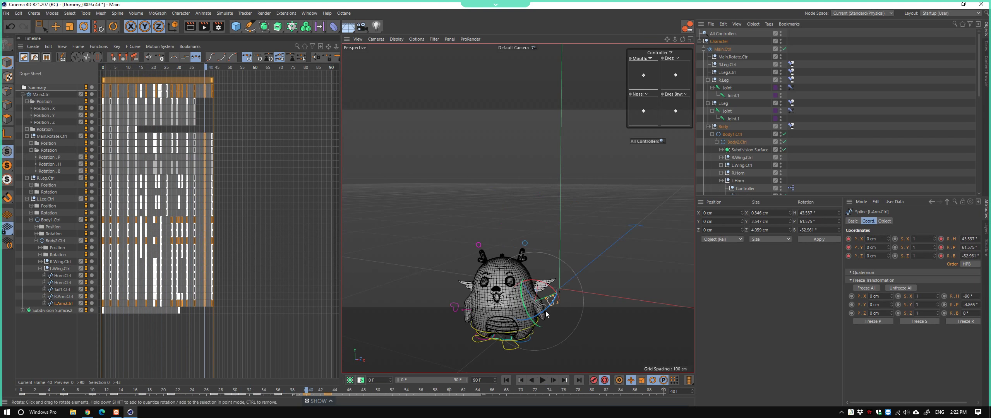
left_click(608, 219)
left_click_drag(608, 219, 551, 365, "alt")
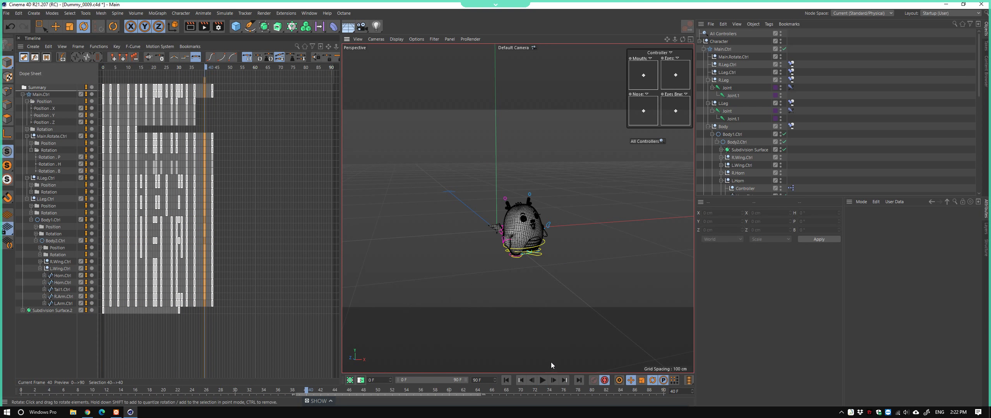
left_click(510, 383)
left_click(543, 380)
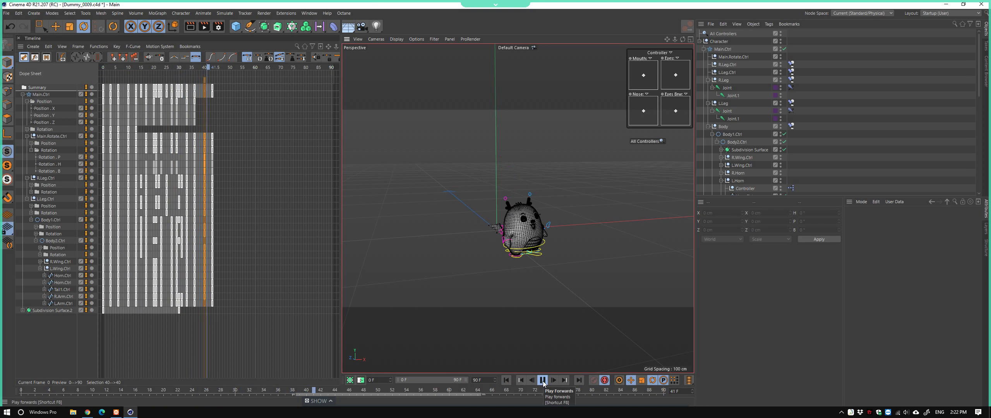
key("F8")
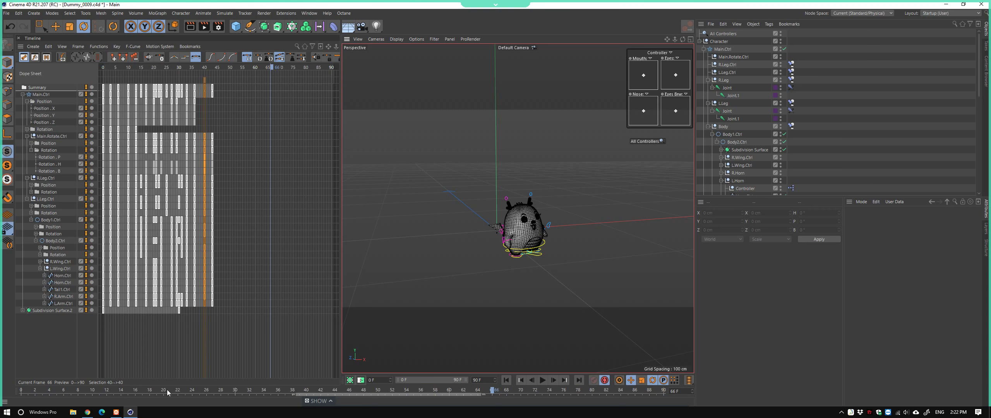
mouse_move(167, 389)
left_mouse_down()
mouse_move(209, 389)
mouse_move(64, 391)
mouse_move(277, 406)
mouse_move(214, 406)
mouse_move(234, 405)
left_mouse_up()
left_click_drag(500, 246, 577, 239, "alt")
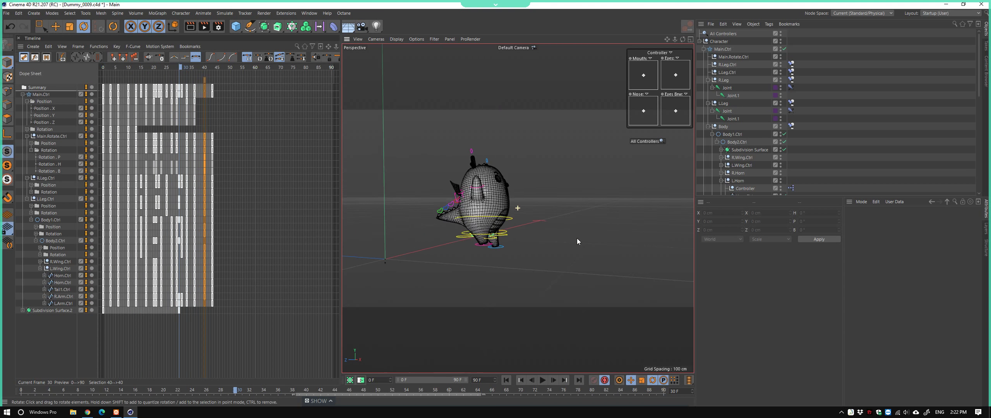
scroll(503, 217, "up", 3)
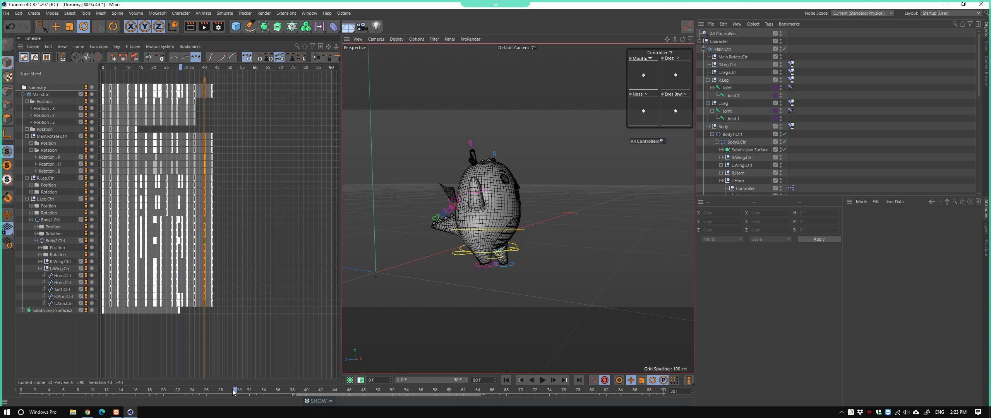
left_click_drag(234, 391, 220, 392)
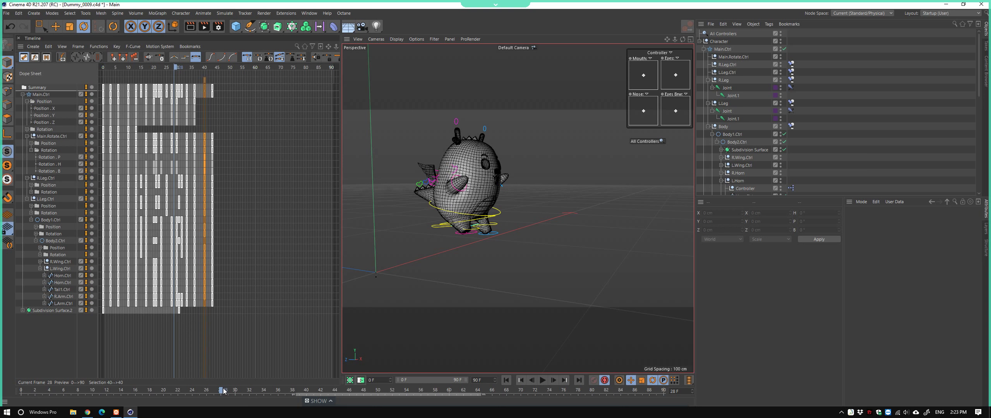
At frame 27, turn the right forearm controller's heading
left_click_drag(464, 188, 413, 257, "alt")
scroll(413, 258, "up", 3)
left_click(456, 213)
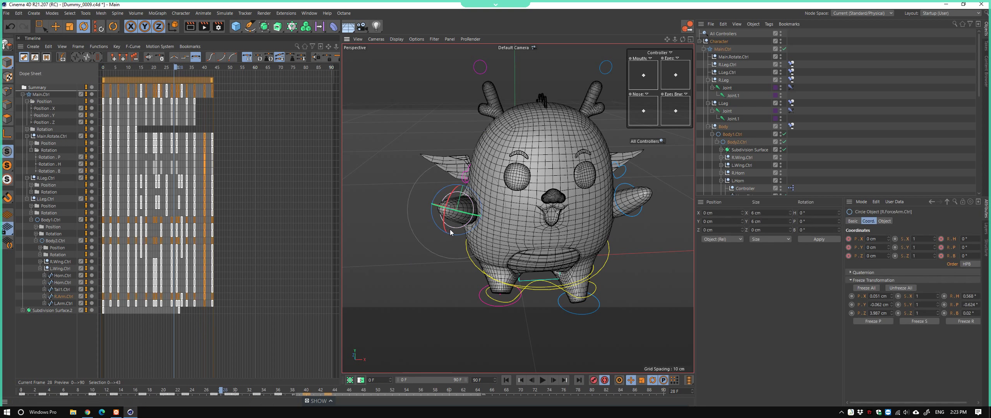
left_click(215, 391)
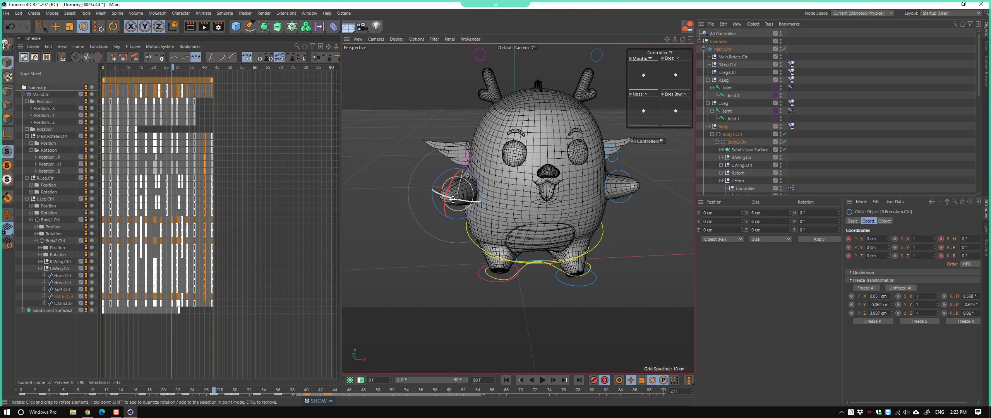
left_click_drag(452, 199, 597, 206)
Select the left forearm controller and scrub to frame 33 to review it
left_click(615, 170)
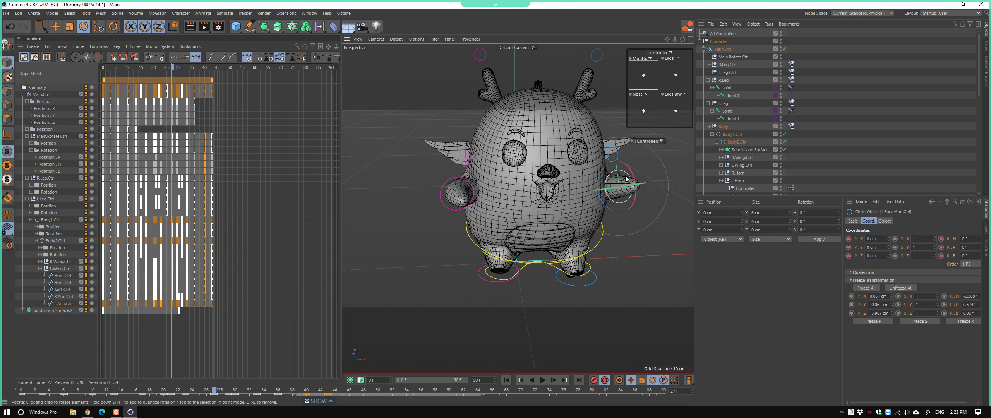
mouse_move(619, 178)
left_mouse_down("alt")
mouse_move(591, 208)
mouse_move(610, 197)
left_mouse_up("alt")
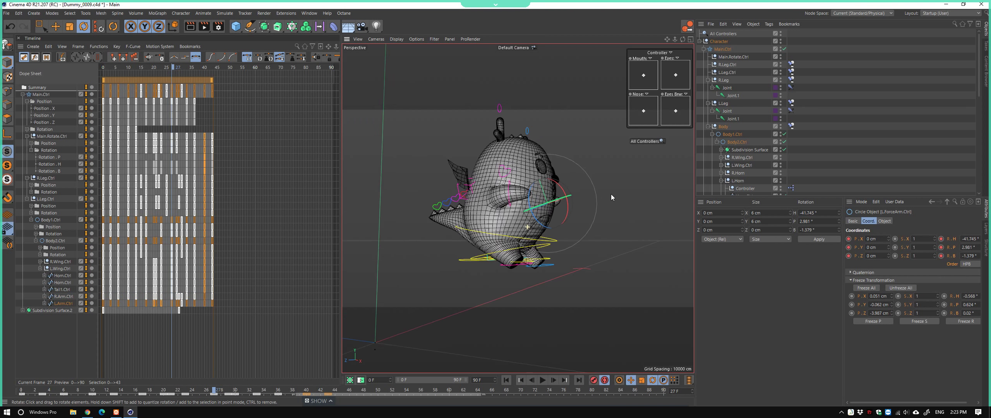
mouse_move(206, 393)
left_mouse_down()
mouse_move(83, 394)
mouse_move(292, 395)
mouse_move(99, 400)
mouse_move(176, 406)
mouse_move(163, 405)
left_mouse_up()
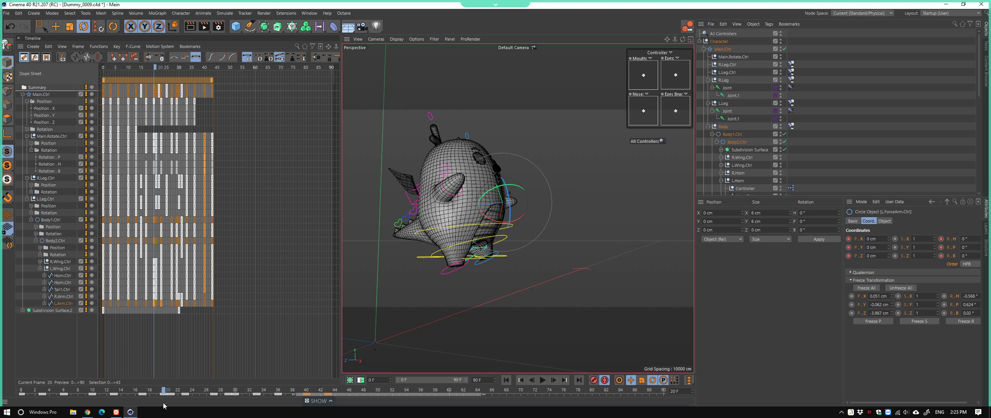
left_click_drag(413, 238, 384, 237, "alt")
Select both R.ForceArm.Ctrl and L.ForceArm.Ctrl while scrubbing frames 14 to 20
left_click(387, 232)
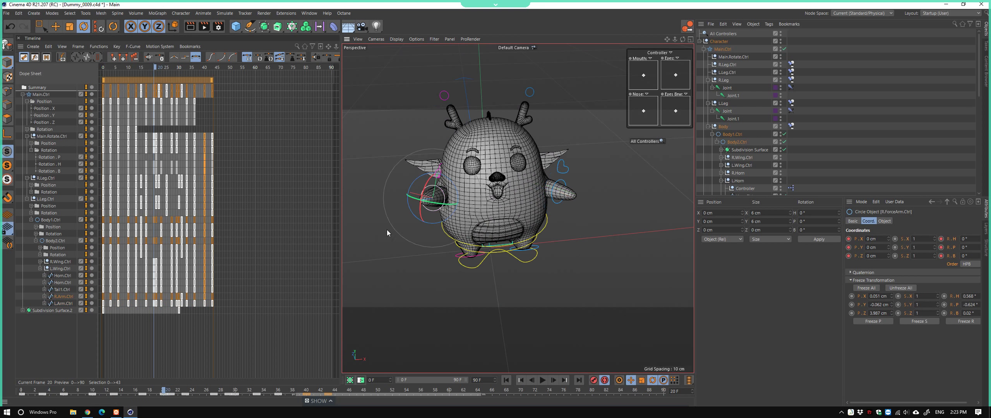
left_click(164, 394)
left_click(164, 395)
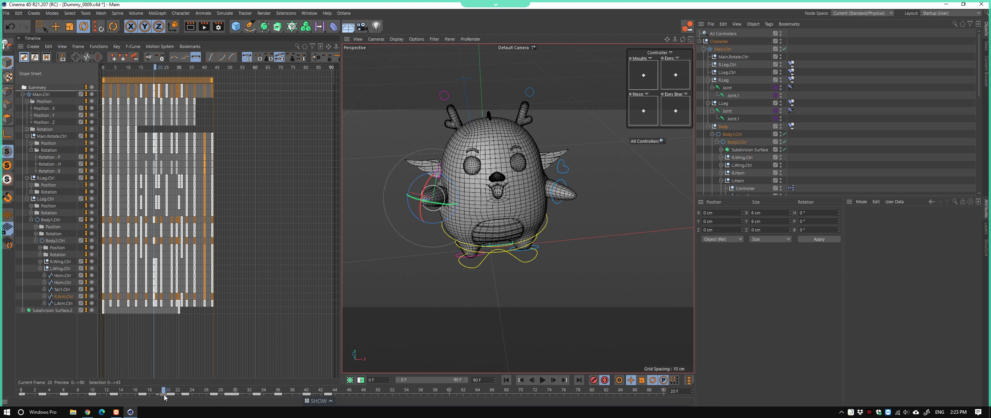
left_click(556, 204)
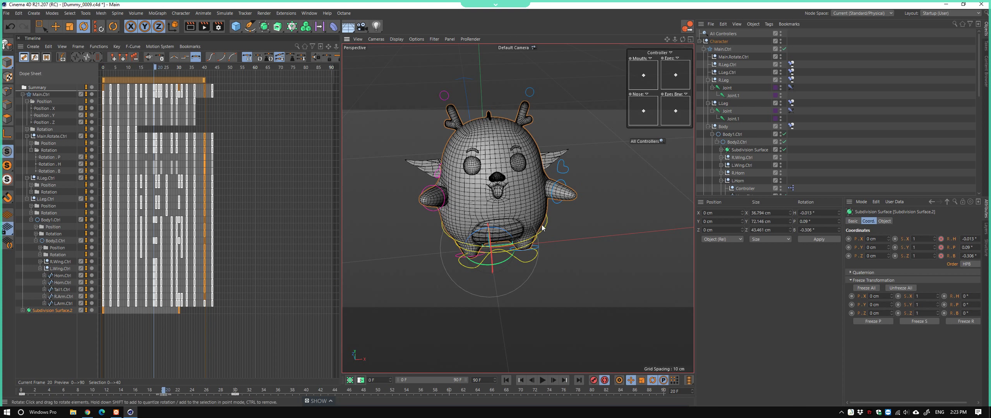
left_click(558, 205)
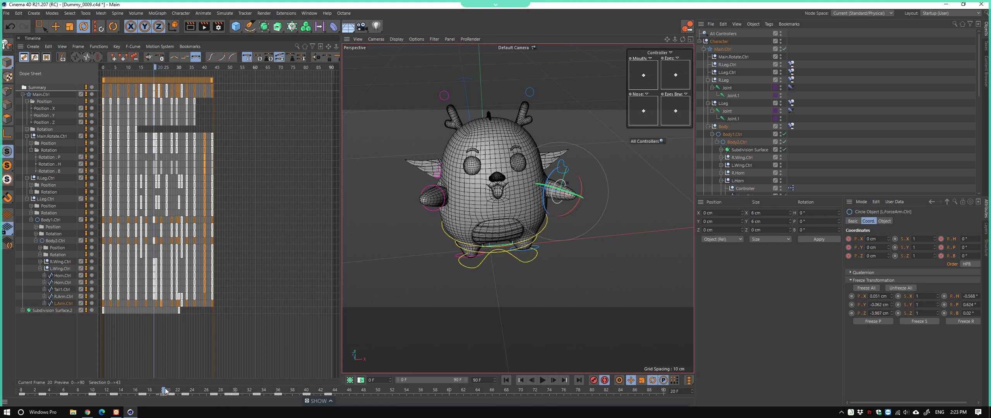
mouse_move(165, 391)
left_mouse_down()
mouse_move(120, 390)
mouse_move(164, 390)
mouse_move(194, 409)
mouse_move(186, 409)
left_mouse_up()
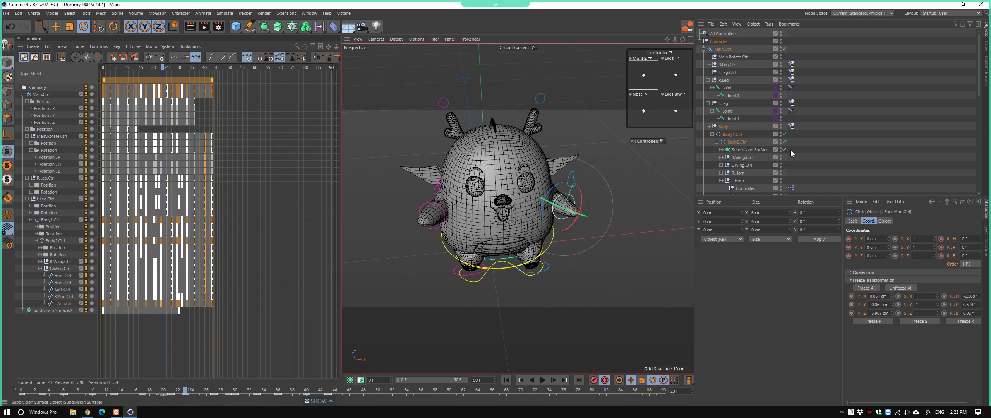
left_click_drag(570, 266, 503, 248, "alt")
left_click(401, 211, "shift")
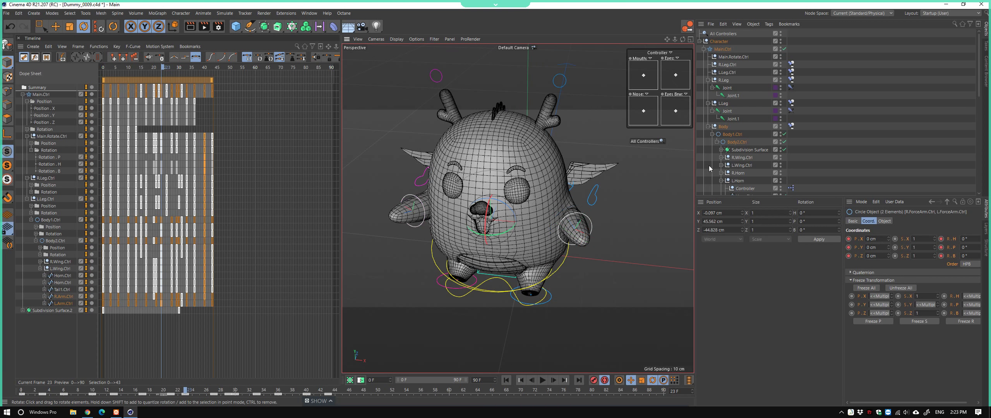
scroll(775, 145, "down", 5)
scroll(770, 155, "down", 4)
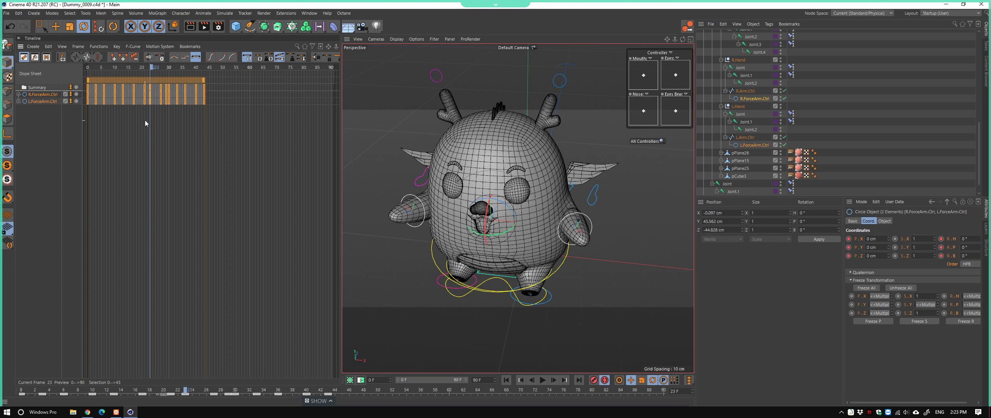
Show only the selected controllers and expand both forearms' Rotation tracks
key("h")
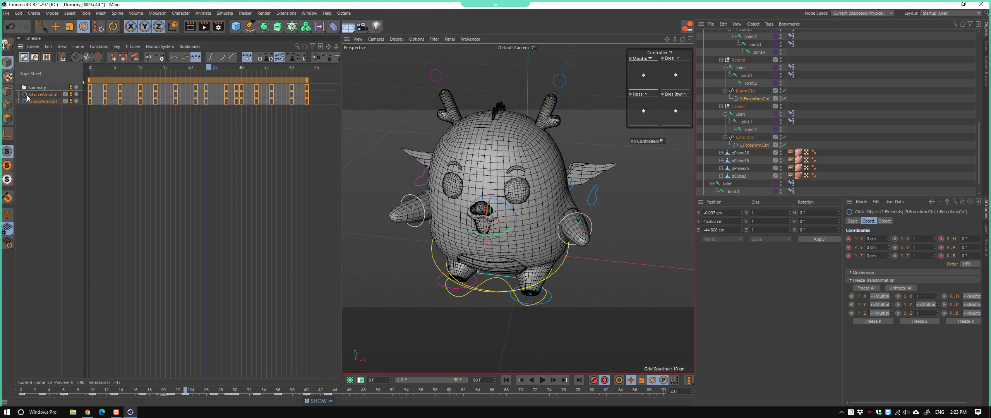
left_click(19, 94)
left_click(23, 108)
left_click(18, 136)
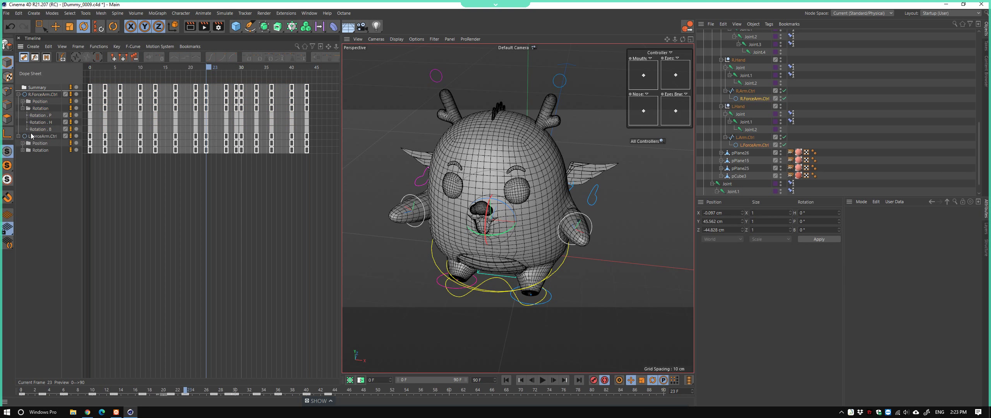
left_click(23, 149)
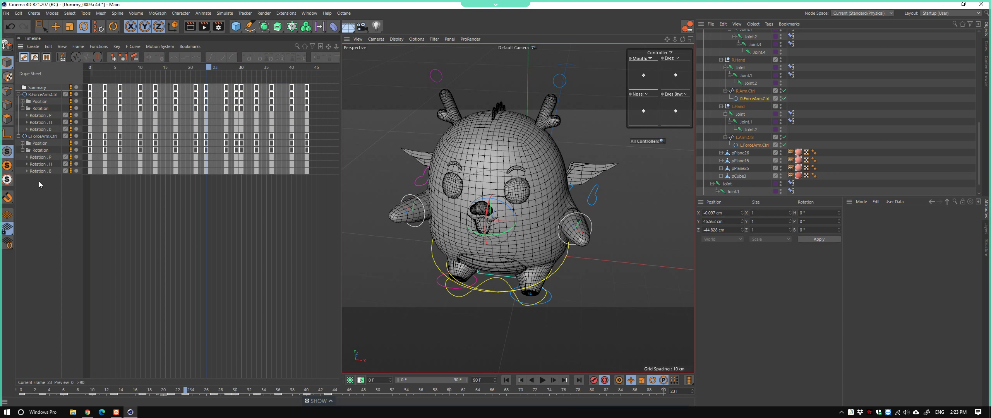
Select both forearms' Rotation.H tracks and view them as F-curves
left_click_drag(372, 222, 402, 209, "alt")
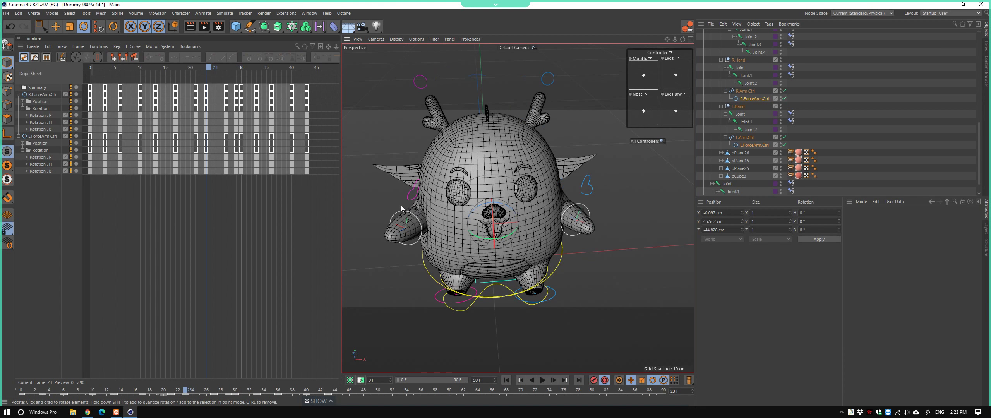
left_click(402, 211)
left_click(569, 206, "shift")
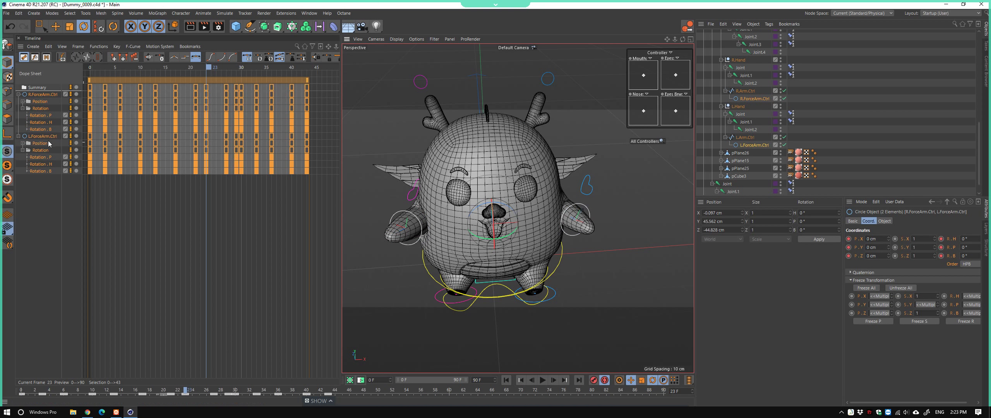
left_click(50, 164)
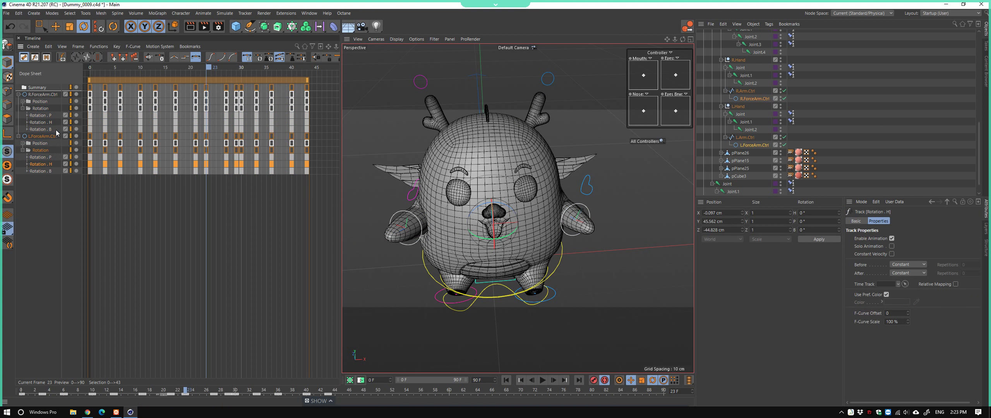
left_click(46, 122, "ctrl")
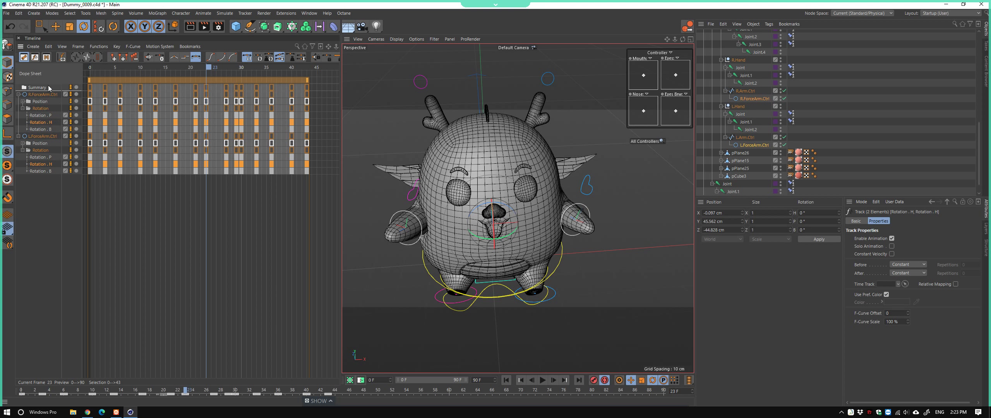
key("Tab")
Delete the forearm keys at frames 20–22 and shift the frame-27 keys to frame 10
right_click_drag(138, 166, 131, 163, "alt")
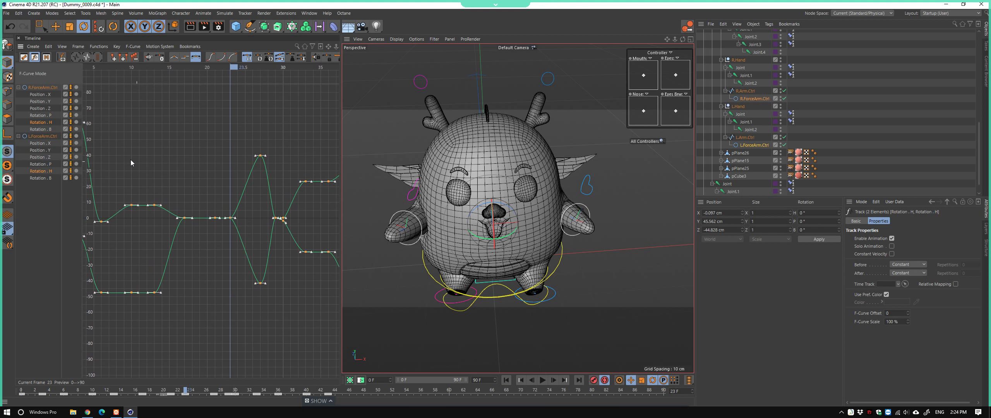
left_click_drag(232, 76, 211, 184)
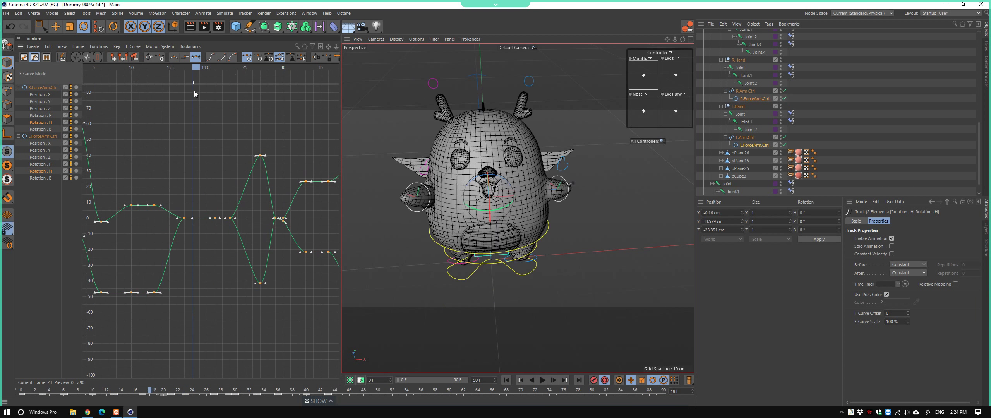
left_click_drag(222, 223, 237, 224)
key("Delete")
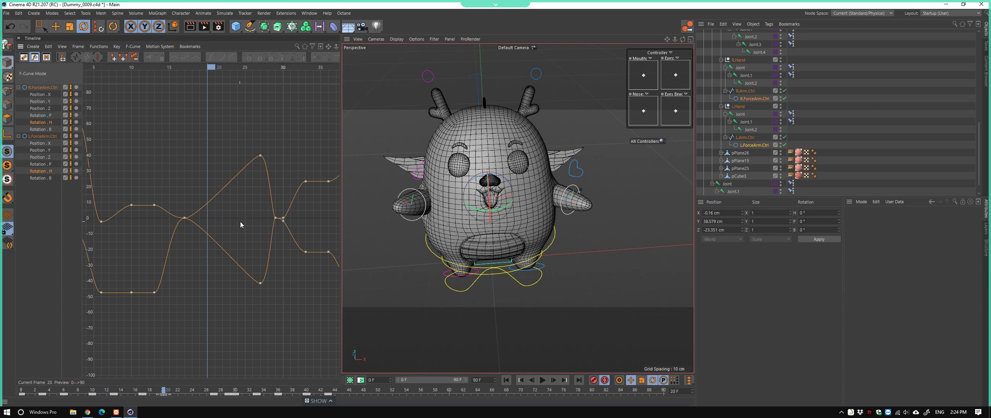
mouse_move(217, 133)
left_mouse_down()
mouse_move(266, 292)
mouse_move(227, 283)
mouse_move(237, 284)
left_mouse_up()
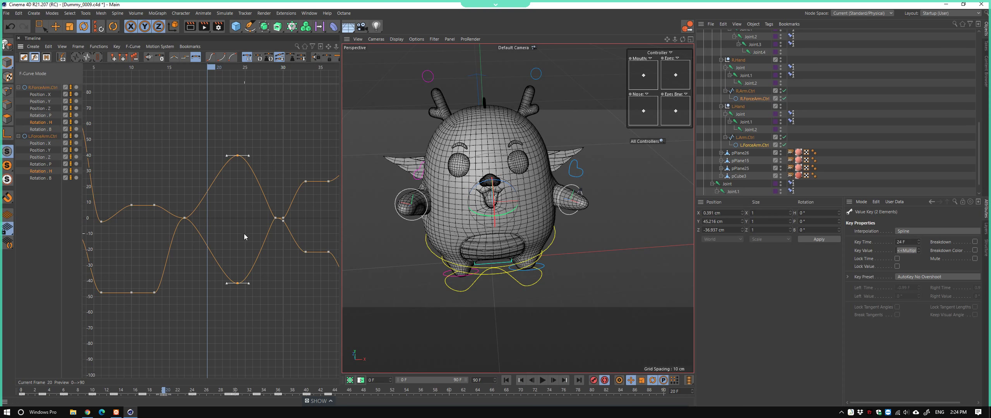
scroll(244, 237, "down", 2)
mouse_move(163, 200)
left_mouse_down()
mouse_move(178, 298)
mouse_move(118, 281)
mouse_move(176, 304)
left_mouse_up()
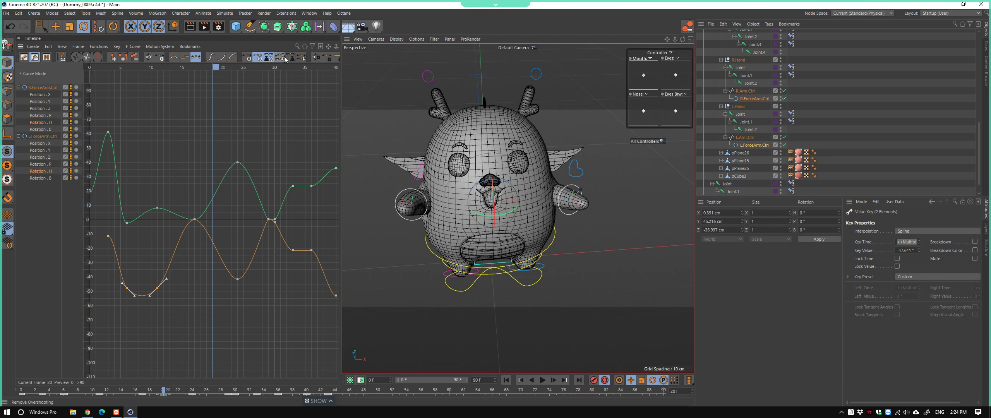
scroll(259, 174, "down", 2)
Preview the arm animation from the first frame, stopping back at frame 16
left_click(606, 265)
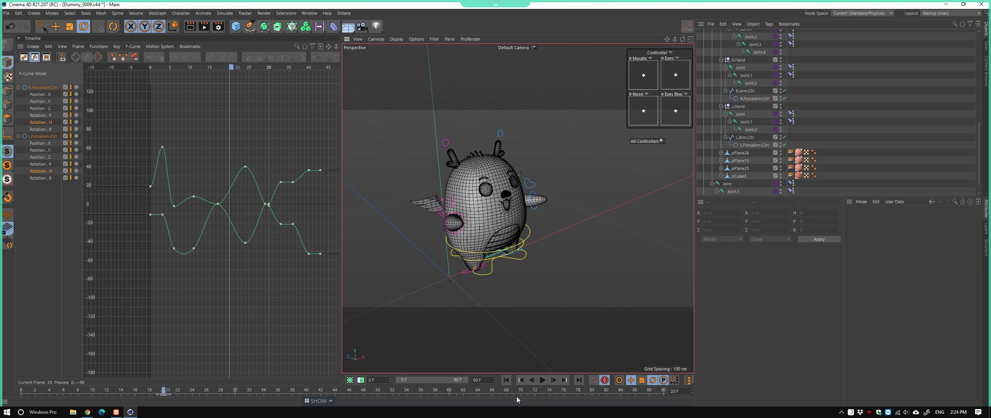
left_click(506, 380)
left_click(542, 380)
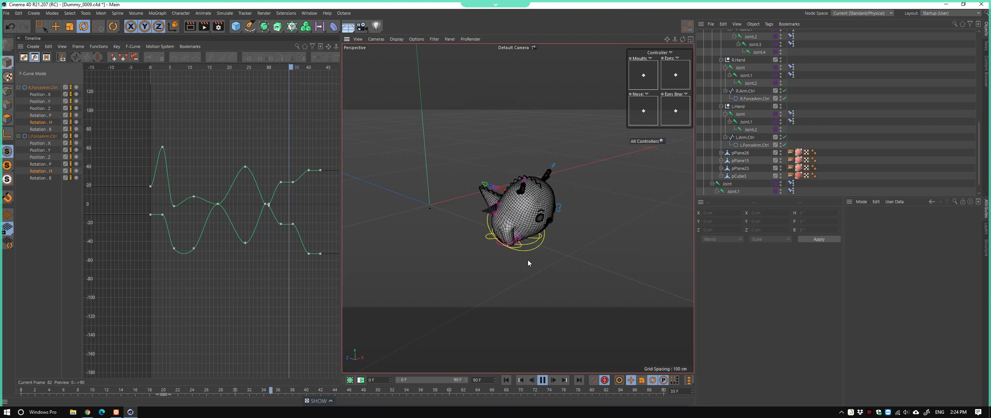
left_click(542, 379)
left_click_drag(384, 394, 135, 369)
Select R.ForeArm.Ctrl's two dip keys and its eight keys near zero
mouse_move(456, 98)
left_mouse_down("alt")
mouse_move(458, 202)
mouse_move(436, 183)
left_mouse_up("alt")
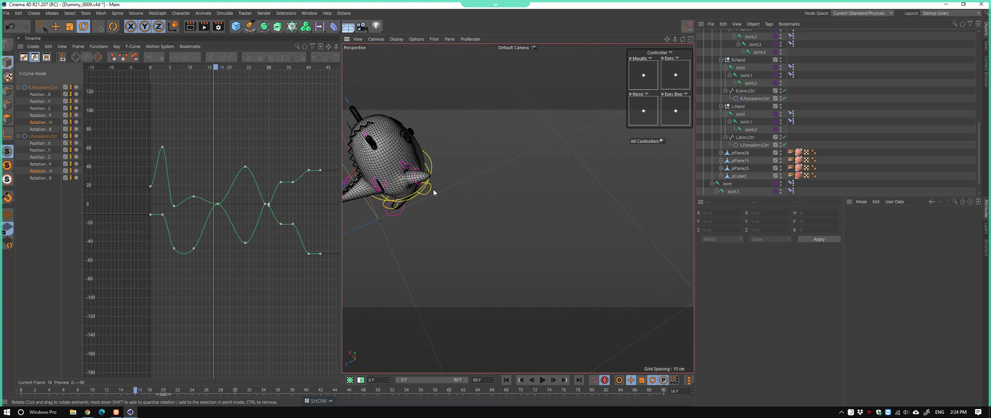
left_click(420, 188)
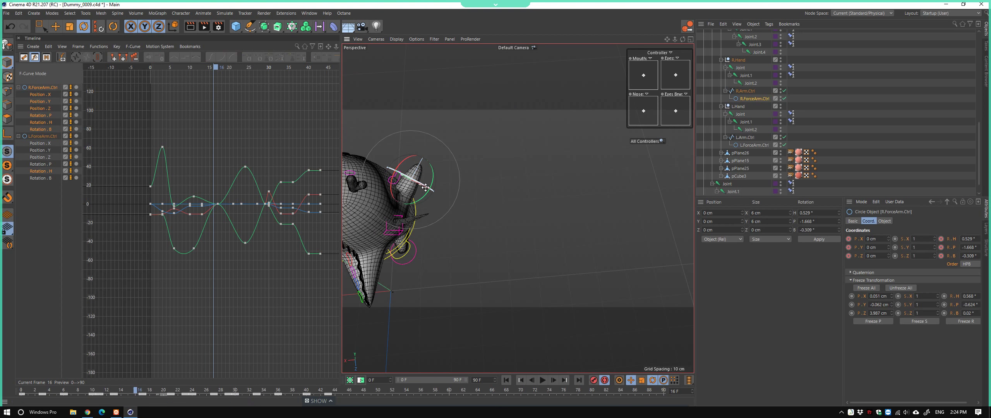
scroll(220, 209, "up", 5, "ctrl")
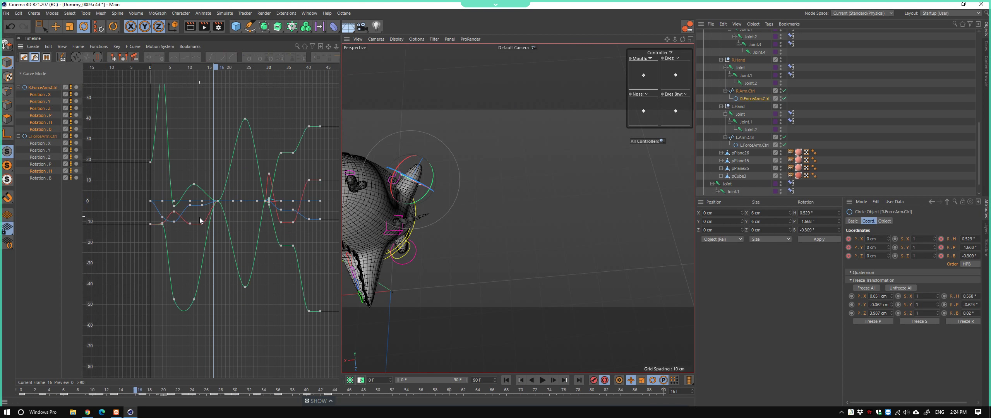
left_click_drag(181, 216, 211, 234)
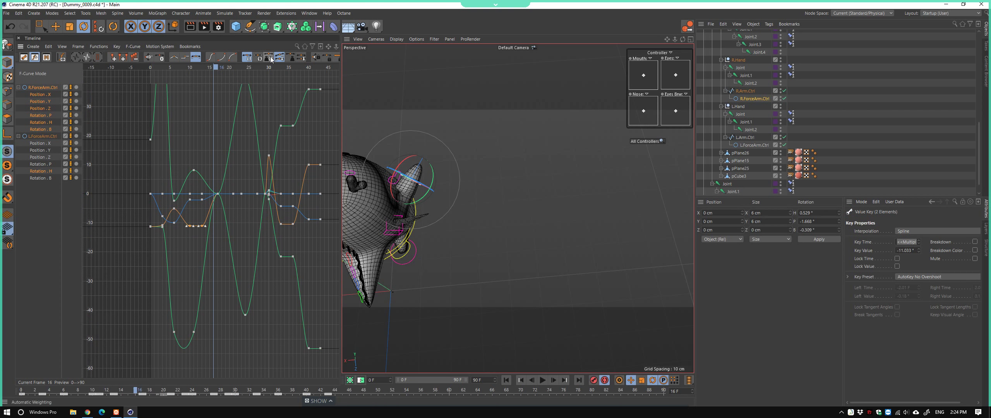
left_click_drag(206, 206, 184, 183)
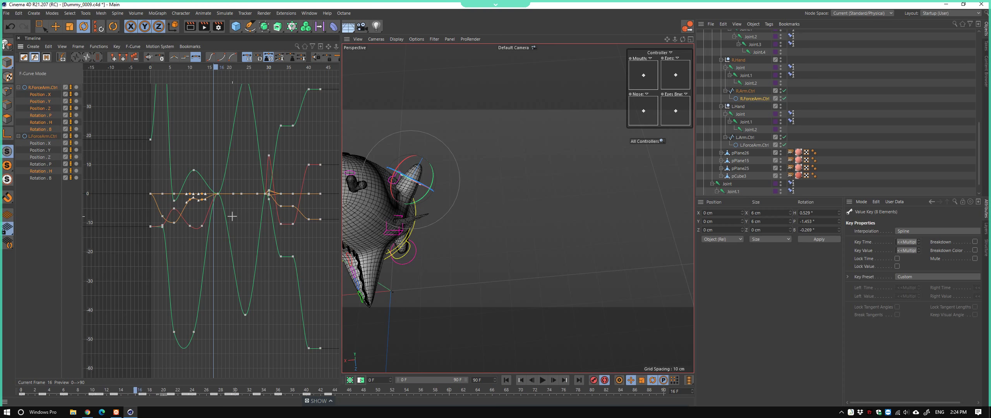
left_click(451, 232)
mouse_move(450, 232)
left_mouse_down("alt")
mouse_move(376, 244)
mouse_move(519, 251)
left_mouse_up("alt")
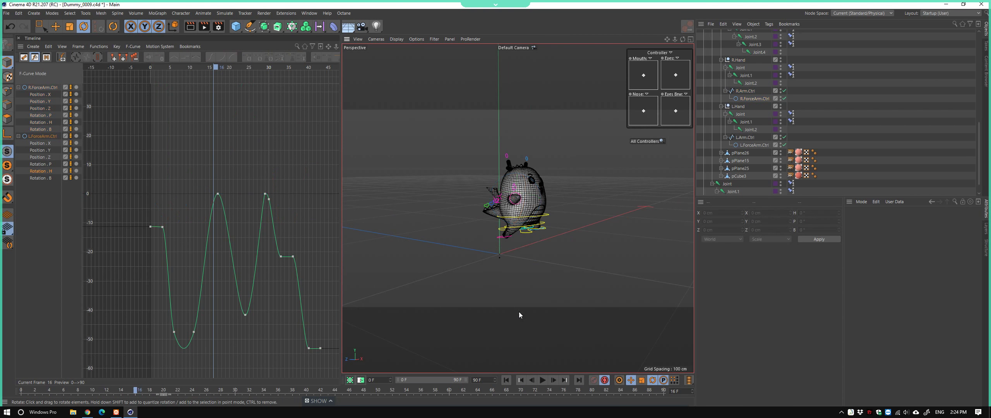
Play back the animation and scrub through frames 11–22 to review the arm pose
mouse_move(135, 390)
left_mouse_down()
mouse_move(85, 390)
mouse_move(121, 391)
mouse_move(142, 405)
left_mouse_up()
key("F8")
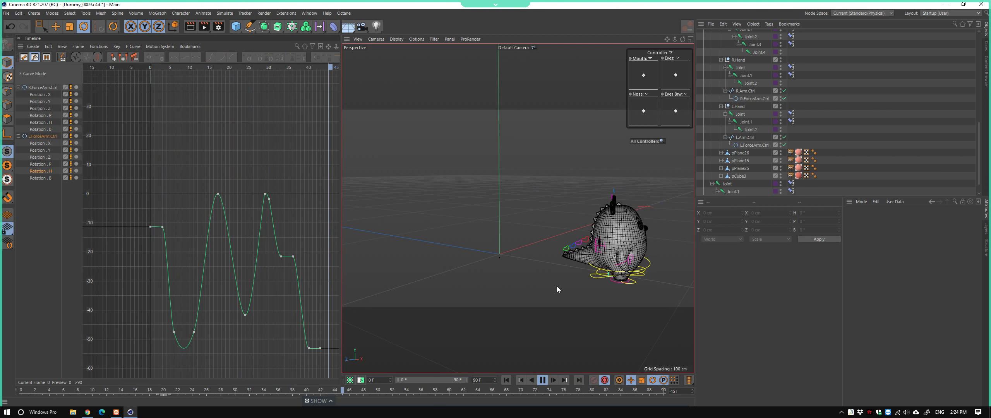
key("F8")
left_click(104, 390)
left_click_drag(108, 390, 177, 391)
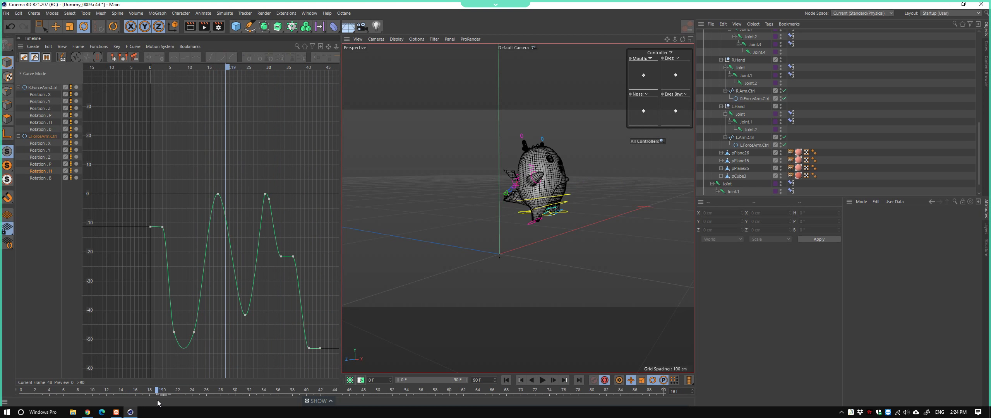
mouse_move(572, 155)
left_mouse_down("alt")
mouse_move(613, 151)
mouse_move(435, 215)
left_mouse_up("alt")
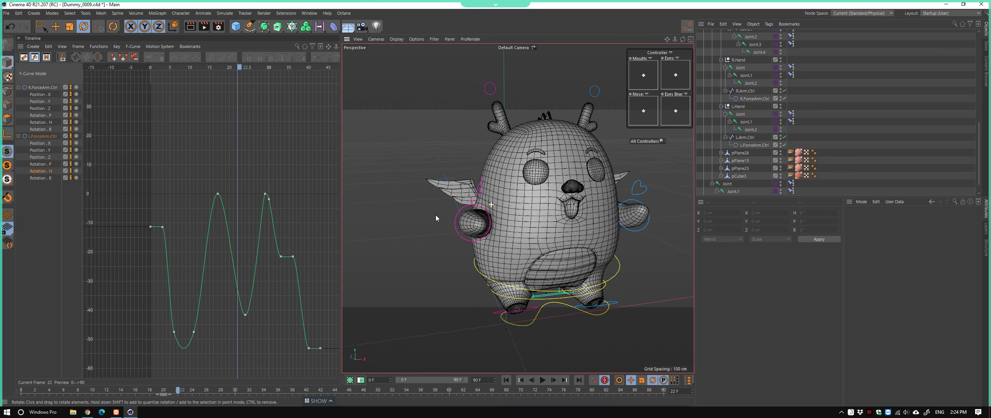
Rotate the R.Arm.Ctrl right arm controller to a new angle at frame 23
scroll(435, 215, "up", 3)
left_click(479, 190)
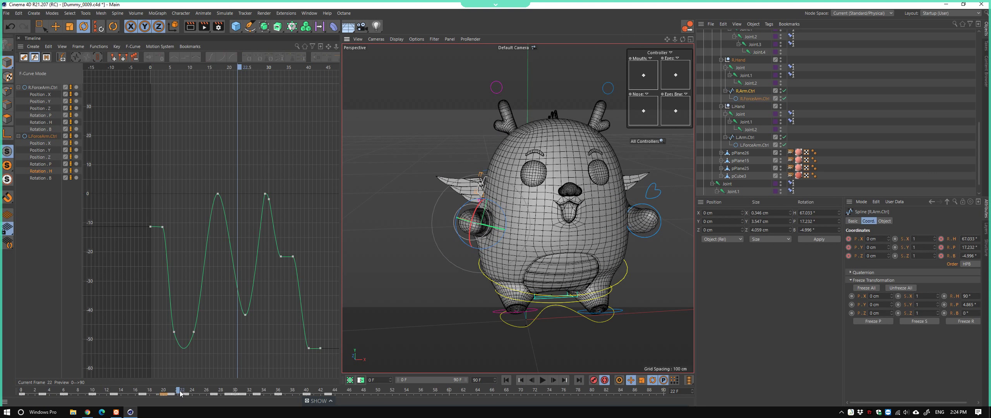
left_click_drag(180, 394, 185, 393)
scroll(506, 215, "up", 2)
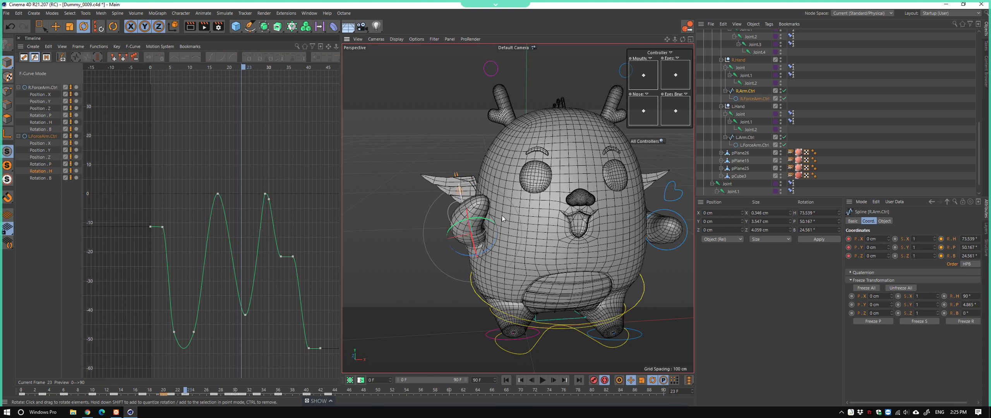
mouse_move(502, 218)
left_mouse_down("alt")
mouse_move(532, 246)
mouse_move(493, 265)
left_mouse_up("alt")
left_click_drag(460, 227, 461, 247)
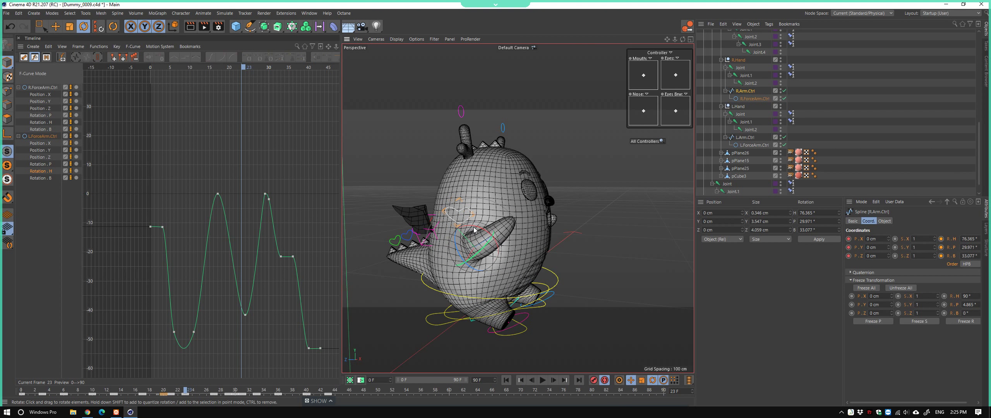
left_click_drag(203, 394, 171, 395)
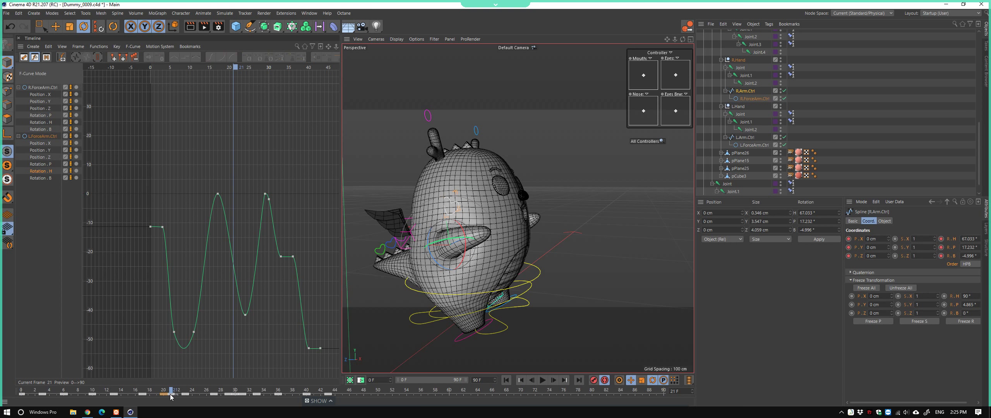
mouse_move(175, 396)
left_mouse_down()
mouse_move(140, 394)
mouse_move(255, 394)
mouse_move(21, 393)
left_mouse_up()
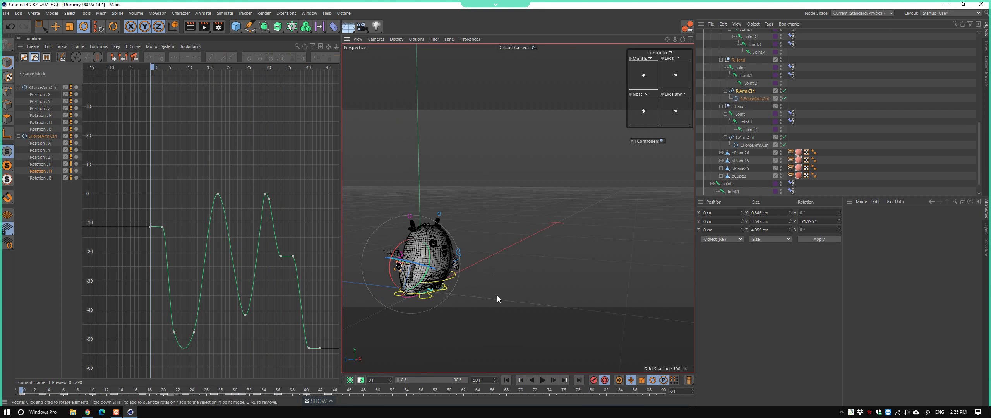
mouse_move(480, 322)
left_mouse_down("alt")
mouse_move(446, 266)
mouse_move(503, 282)
mouse_move(542, 183)
mouse_move(554, 229)
mouse_move(548, 205)
mouse_move(565, 179)
mouse_move(550, 193)
left_mouse_up("alt")
At frame 0, slide the selected object along its X axis with the Move tool
key("e")
scroll(513, 214, "up", 3)
left_click_drag(34, 394, 5, 392)
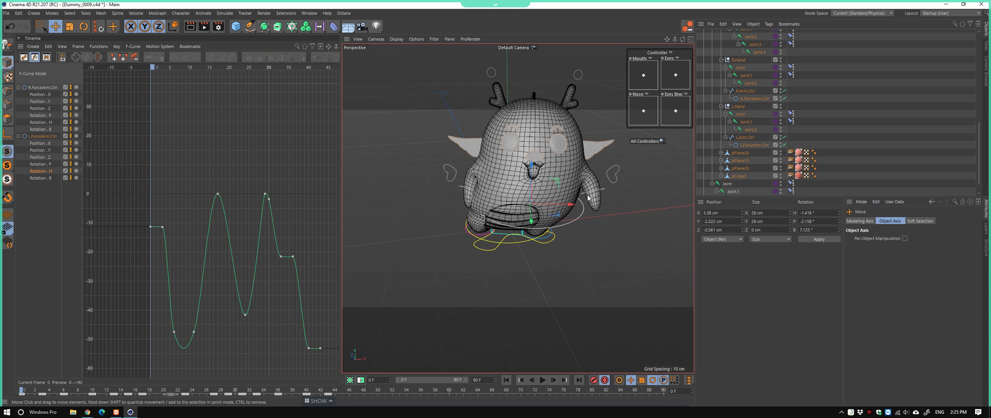
mouse_move(568, 208)
left_mouse_down("alt")
mouse_move(598, 188)
mouse_move(527, 205)
left_mouse_up("alt")
mouse_move(515, 296)
left_mouse_down("alt")
mouse_move(444, 250)
mouse_move(552, 234)
mouse_move(532, 219)
mouse_move(617, 228)
mouse_move(506, 255)
left_mouse_up("alt")
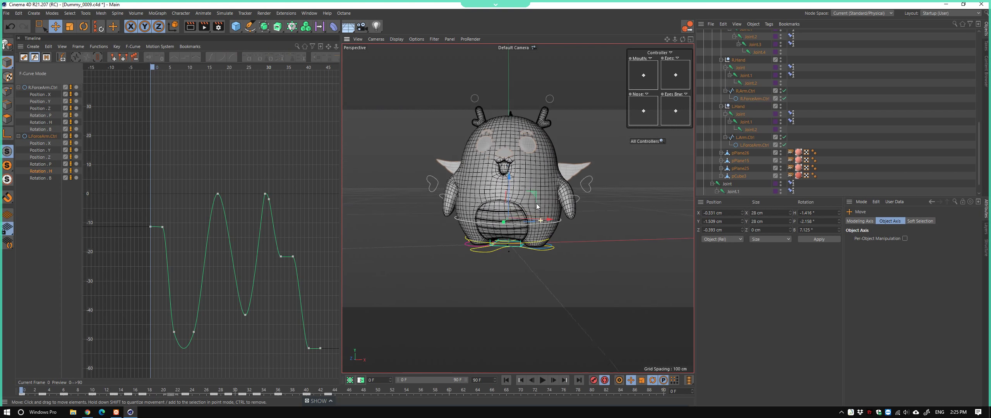
Turn Body1.Ctrl to about 7.463° heading with the Rotate tool
key("r")
mouse_move(537, 344)
left_mouse_down("alt")
mouse_move(538, 214)
mouse_move(547, 246)
left_mouse_up("alt")
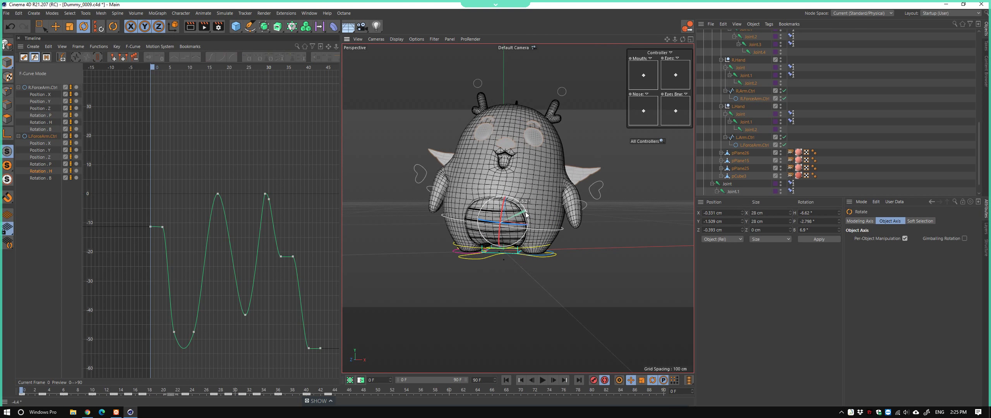
scroll(449, 250, "up", 3)
left_click(452, 247)
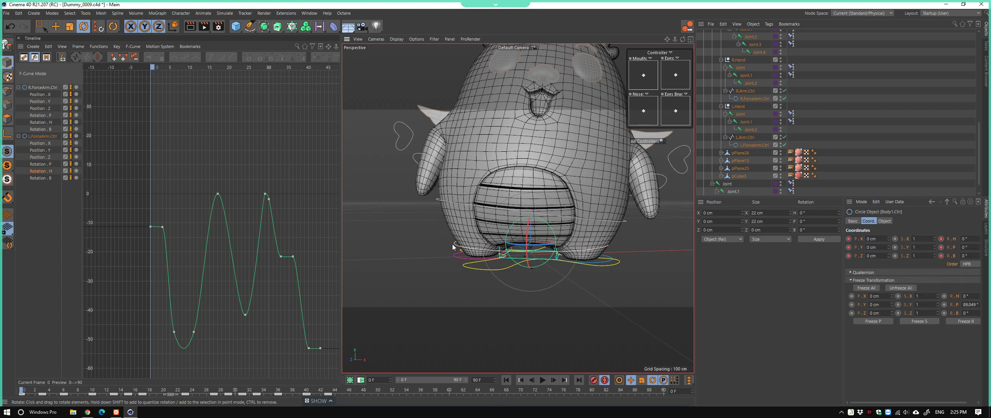
mouse_move(551, 233)
left_mouse_down()
mouse_move(522, 271)
mouse_move(562, 262)
mouse_move(539, 260)
mouse_move(564, 237)
mouse_move(552, 257)
left_mouse_up()
scroll(547, 233, "down", 3)
scroll(547, 233, "down", 2)
scroll(547, 234, "down", 2)
left_click(511, 287)
scroll(538, 262, "up", 3)
scroll(551, 257, "down", 3)
mouse_move(542, 257)
left_mouse_down("alt")
mouse_move(517, 270)
mouse_move(536, 258)
left_mouse_up("alt")
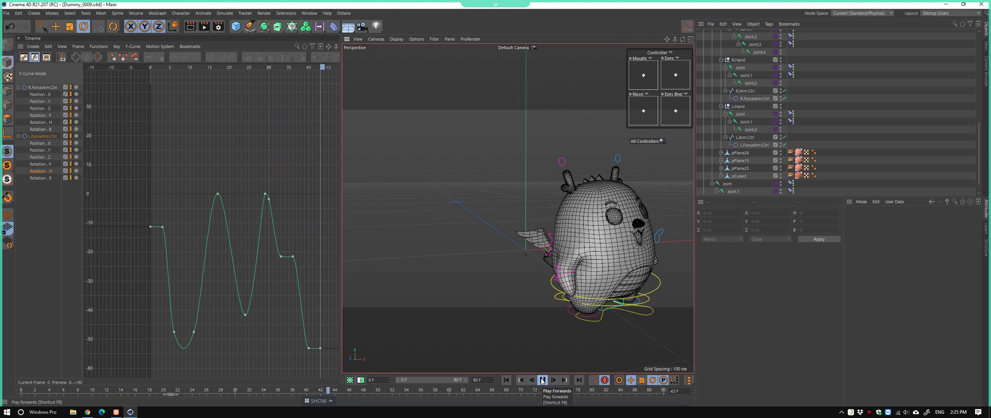
Stop playback and select the Body2.Ctrl body controller
scroll(438, 235, "down", 3)
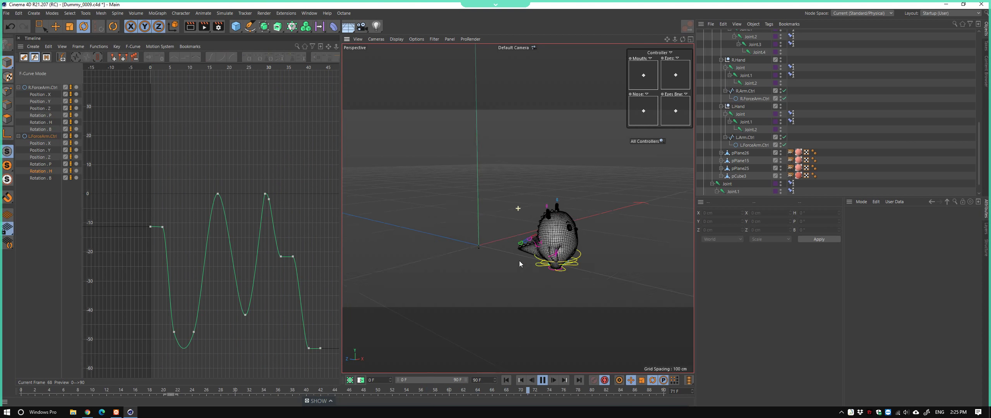
scroll(518, 260, "up", 3)
left_click_drag(522, 272, 522, 264, "alt")
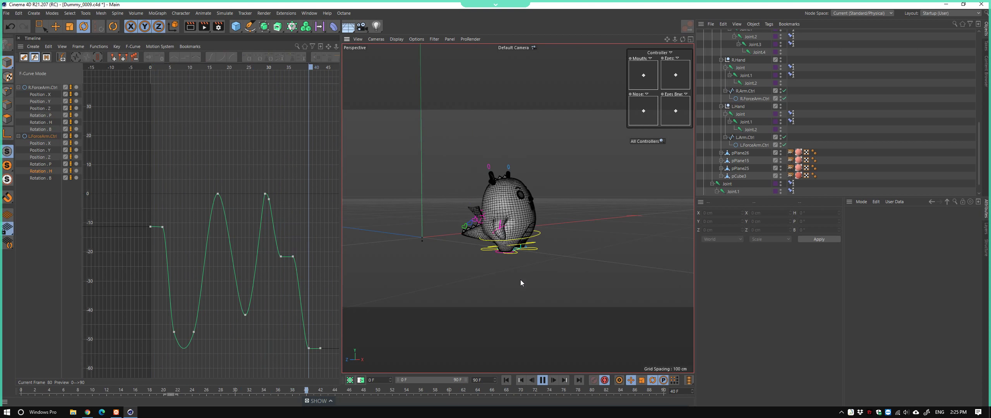
left_click(541, 380)
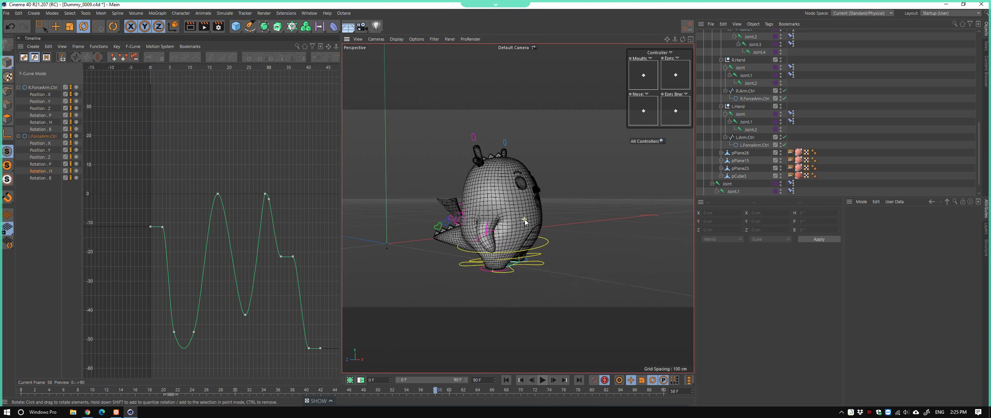
scroll(441, 262, "up", 5)
left_click(442, 261)
Raise the curve key near frame 36 so the curve wiggles toward -18, then play back
key("h")
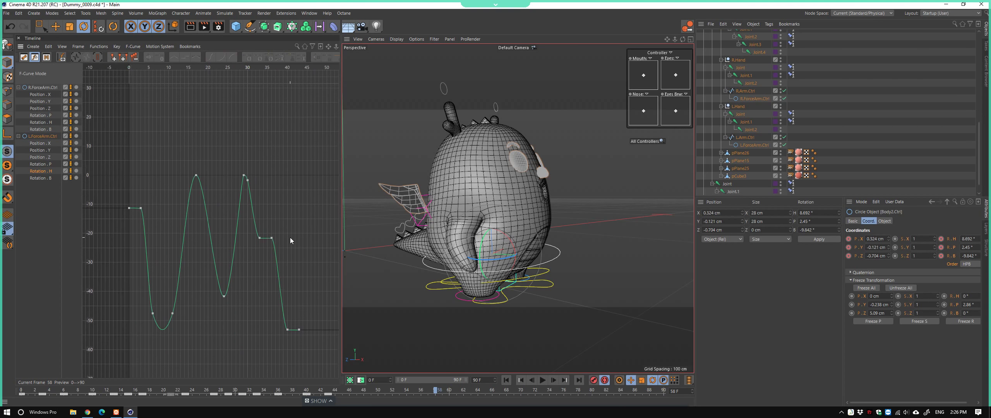
left_click_drag(241, 227, 278, 248)
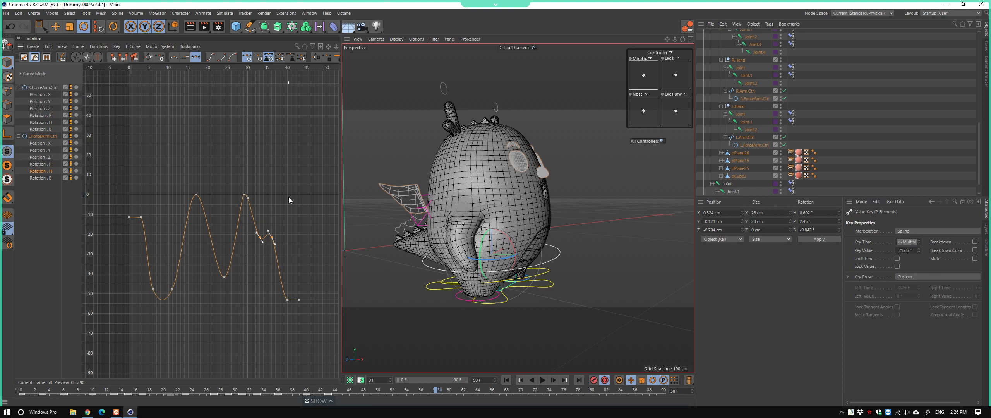
left_click(277, 242)
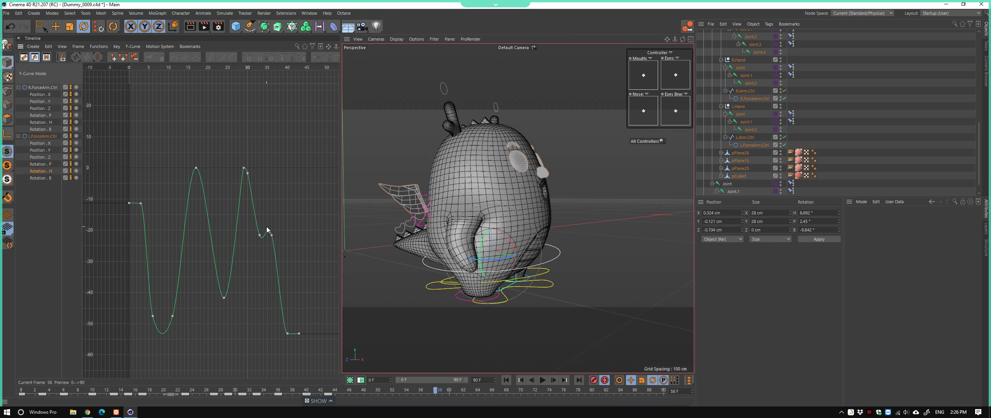
left_click(271, 235)
left_click_drag(258, 70, 208, 91)
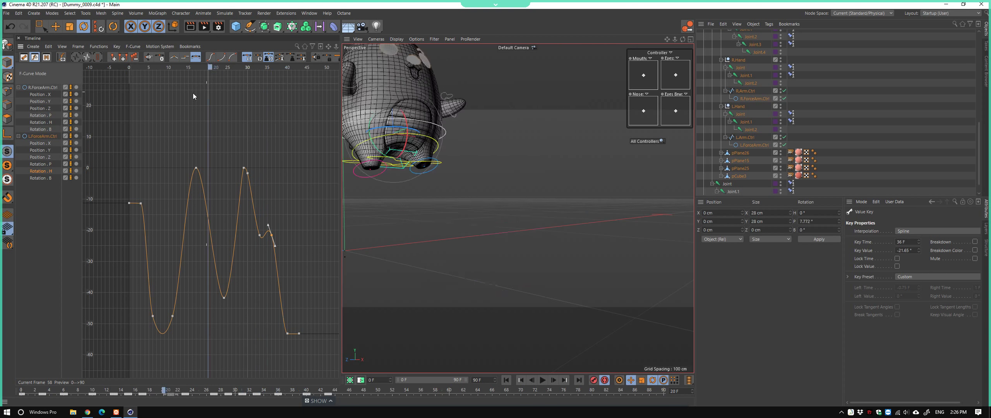
key("F8")
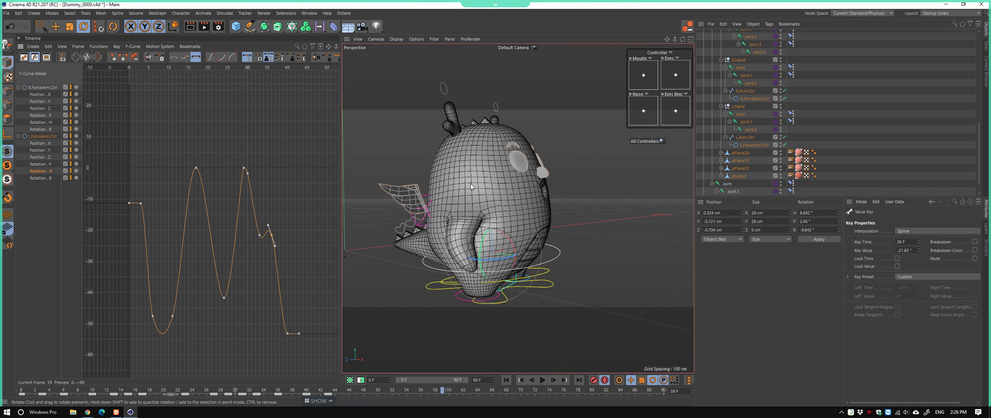
mouse_move(471, 183)
left_mouse_down("alt")
mouse_move(503, 207)
mouse_move(439, 233)
mouse_move(539, 250)
left_mouse_up("alt")
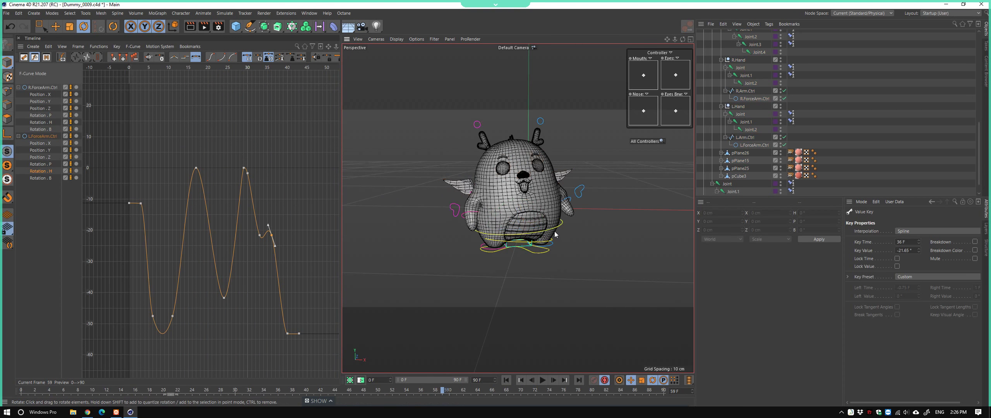
scroll(557, 228, "up", 3)
left_click(522, 237)
Nudge the belly controller about 1.2 cm near frame 42 and play back
key("e")
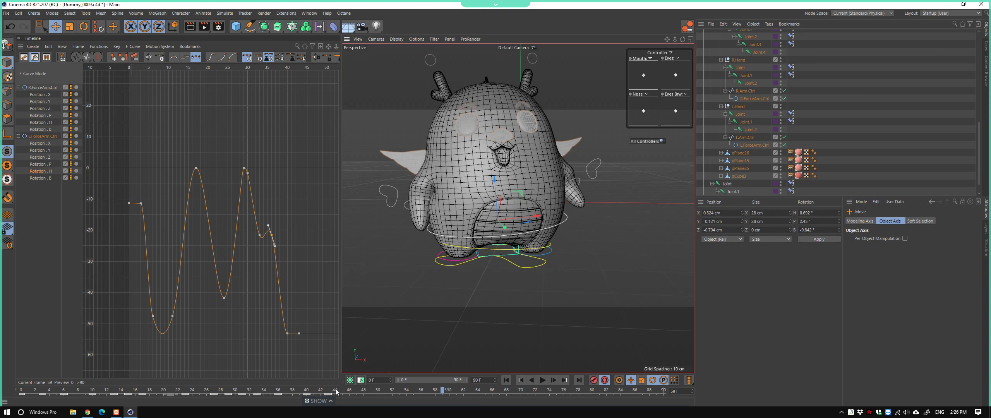
mouse_move(336, 391)
left_mouse_down()
mouse_move(285, 391)
mouse_move(318, 395)
mouse_move(309, 395)
left_mouse_up()
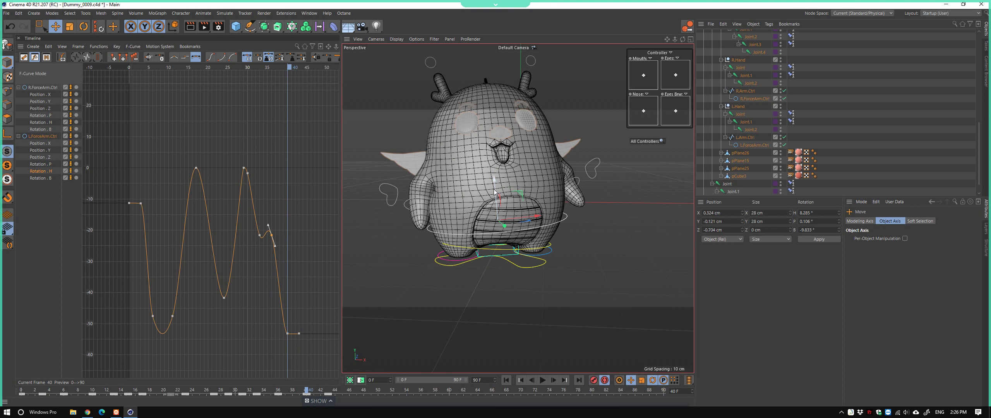
left_click_drag(494, 191, 493, 188)
key("F8")
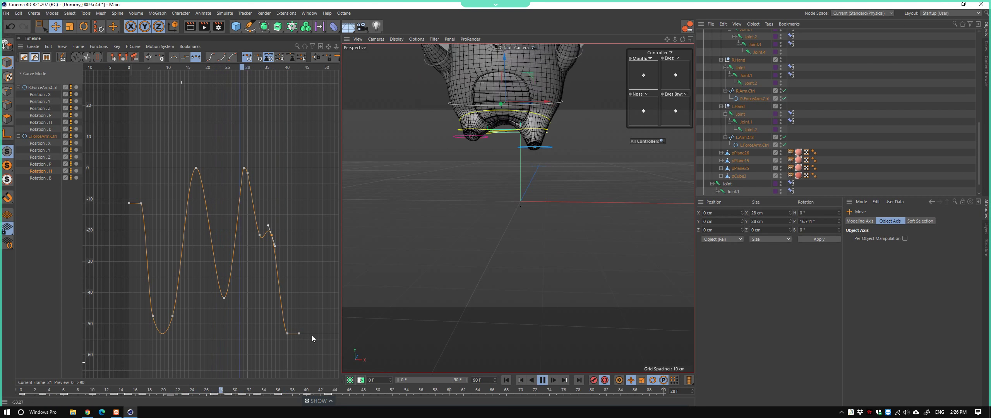
mouse_move(343, 339)
left_mouse_down("alt")
mouse_move(568, 272)
mouse_move(516, 280)
left_mouse_up("alt")
left_click(555, 376)
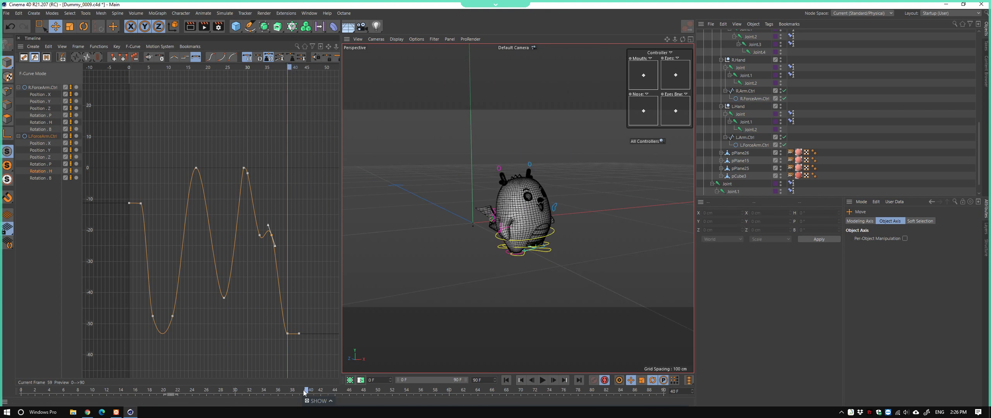
key("F8")
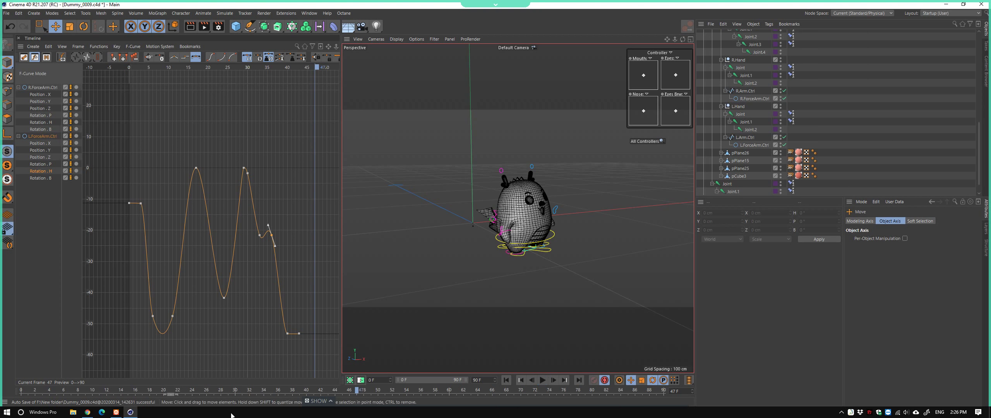
At frame 31, rotate Body1.Ctrl about -6.7° and Body2.Ctrl about 10°, then play
left_click_drag(271, 390, 243, 393)
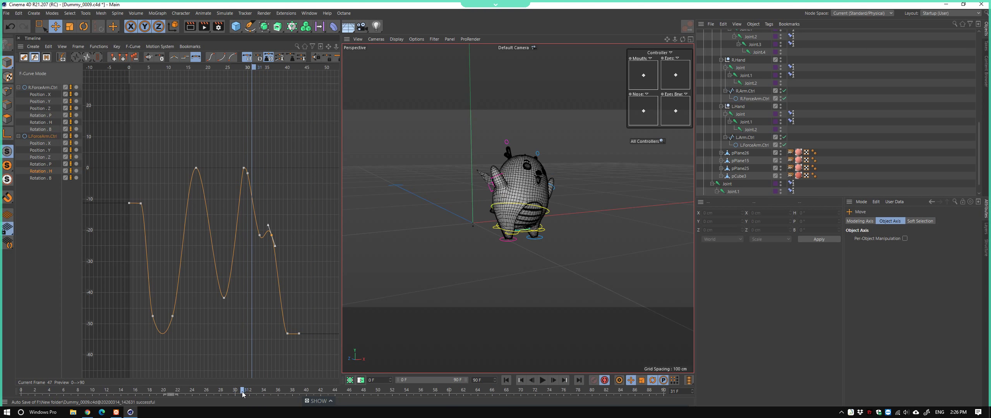
mouse_move(560, 246)
left_mouse_down("alt")
mouse_move(539, 223)
mouse_move(494, 215)
mouse_move(586, 206)
left_mouse_up("alt")
left_click(538, 223)
key("r")
mouse_move(486, 199)
left_mouse_down()
mouse_move(493, 222)
mouse_move(518, 200)
left_mouse_up()
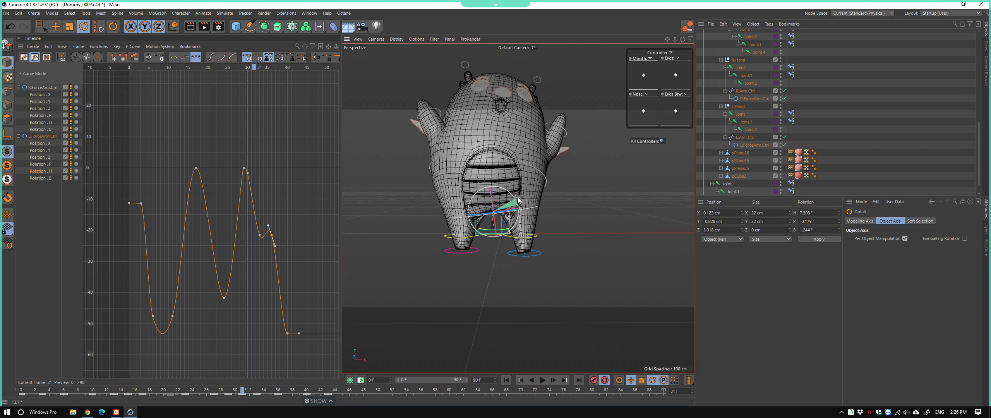
mouse_move(493, 229)
left_mouse_down("alt")
mouse_move(553, 201)
mouse_move(582, 212)
left_mouse_up("alt")
left_click(553, 201)
left_click_drag(480, 179, 225, 404)
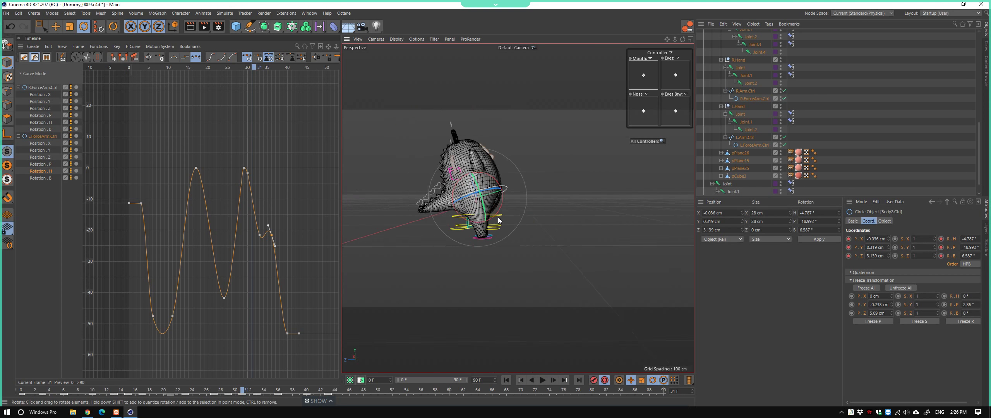
key("F8")
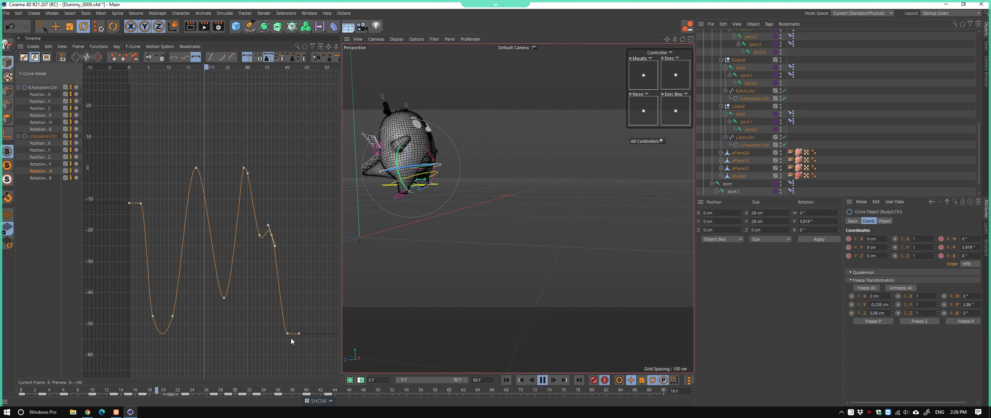
left_click(475, 283)
mouse_move(476, 283)
left_mouse_down("alt")
mouse_move(444, 297)
mouse_move(478, 271)
mouse_move(469, 267)
mouse_move(504, 283)
mouse_move(484, 294)
mouse_move(504, 276)
mouse_move(490, 279)
left_mouse_up("alt")
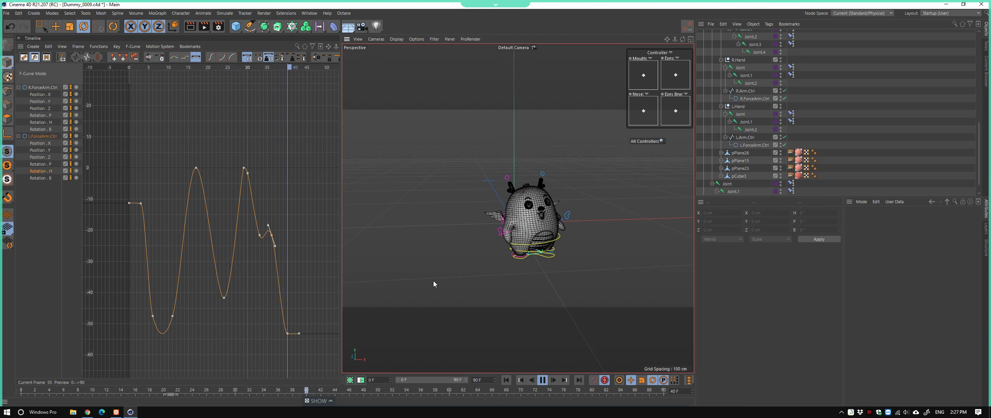
mouse_move(433, 280)
left_mouse_down("alt")
mouse_move(605, 260)
mouse_move(543, 267)
left_mouse_up("alt")
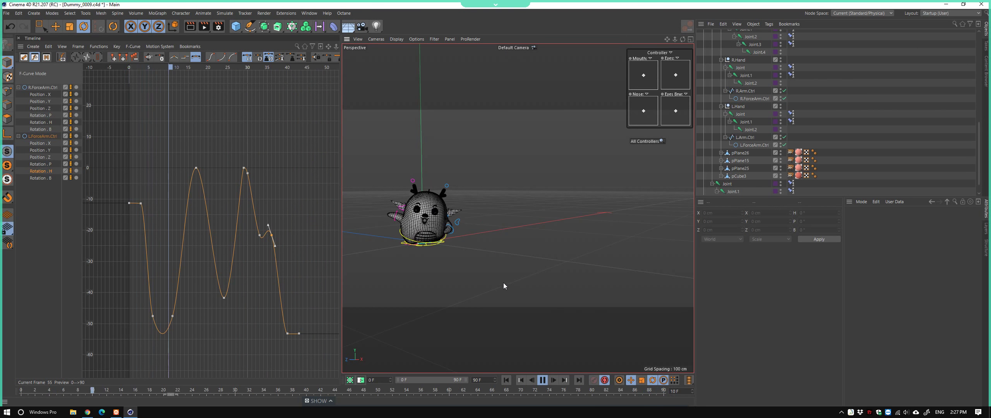
left_click_drag(531, 303, 477, 280, "alt")
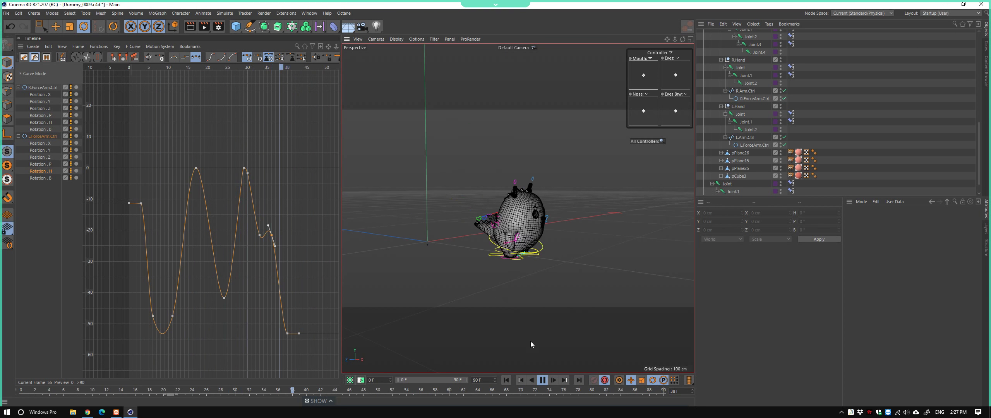
mouse_move(347, 389)
left_mouse_down()
mouse_move(174, 375)
mouse_move(216, 382)
left_mouse_up()
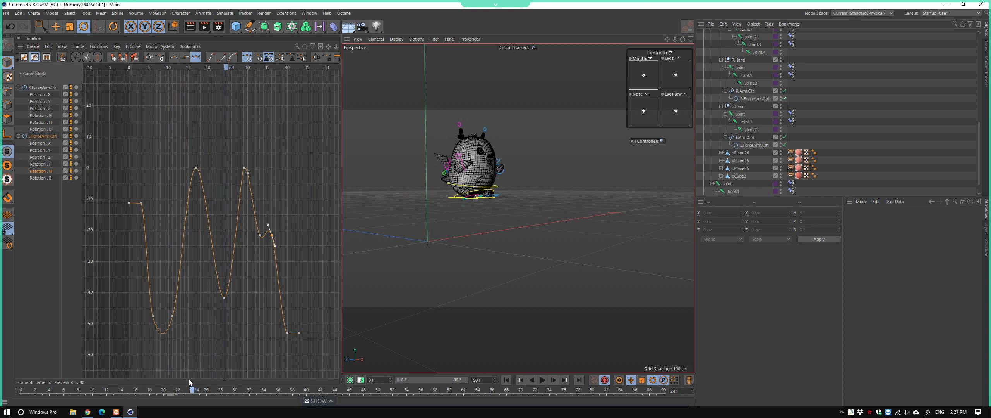
scroll(480, 171, "up", 5)
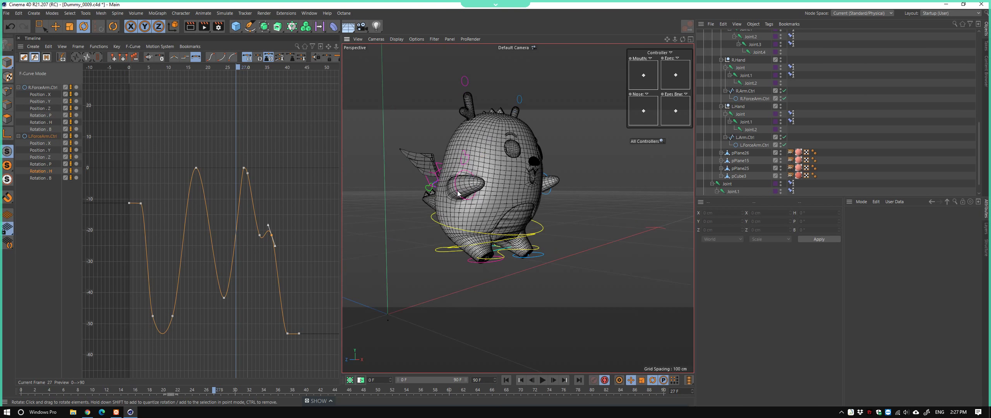
left_click_drag(371, 232, 394, 221, "alt")
Load the ForceArm and Arm.Ctrl rotation tracks together into the curve graph
left_click(467, 161)
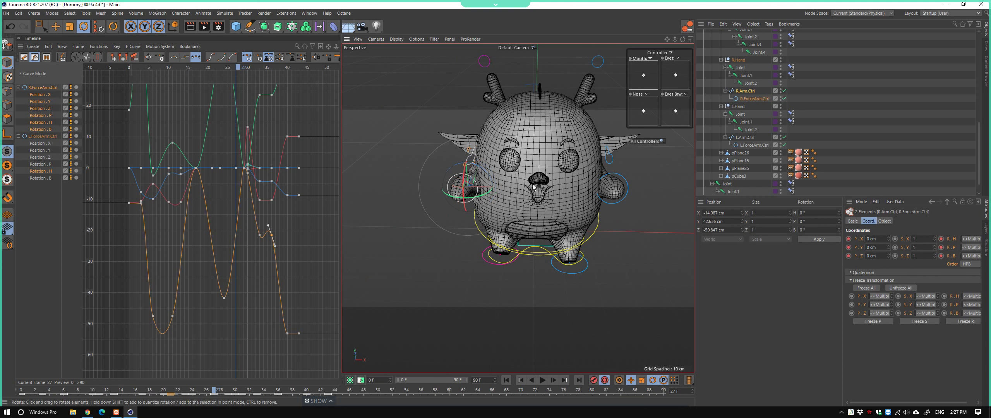
left_click(622, 180, "shift")
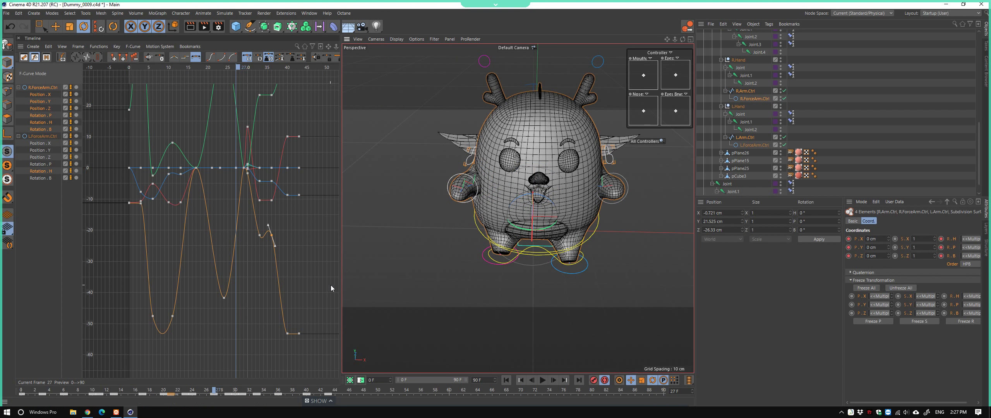
left_click(620, 186, "ctrl")
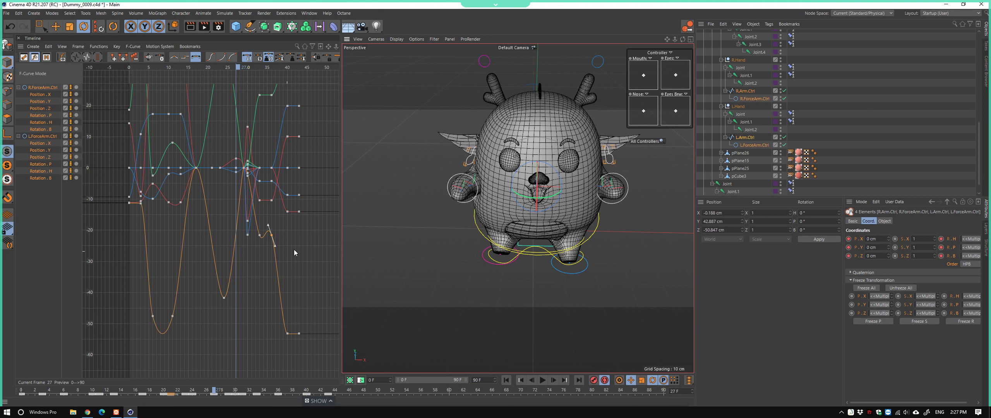
left_click_drag(54, 260, 43, 259)
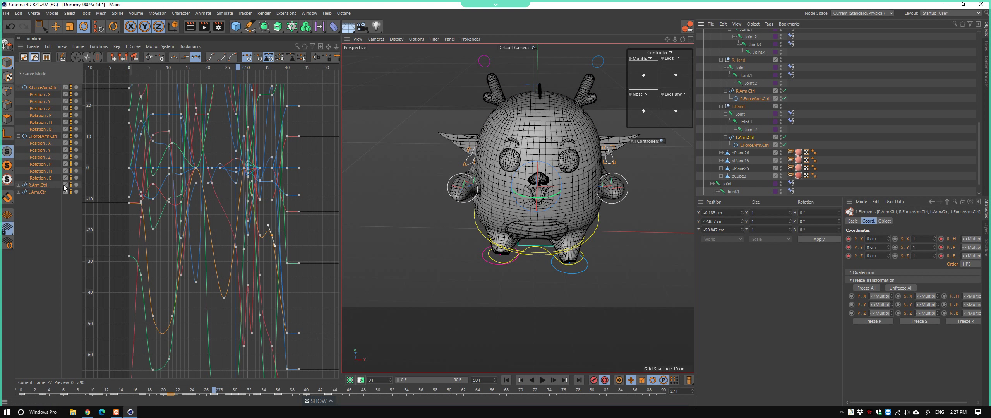
left_click(48, 136)
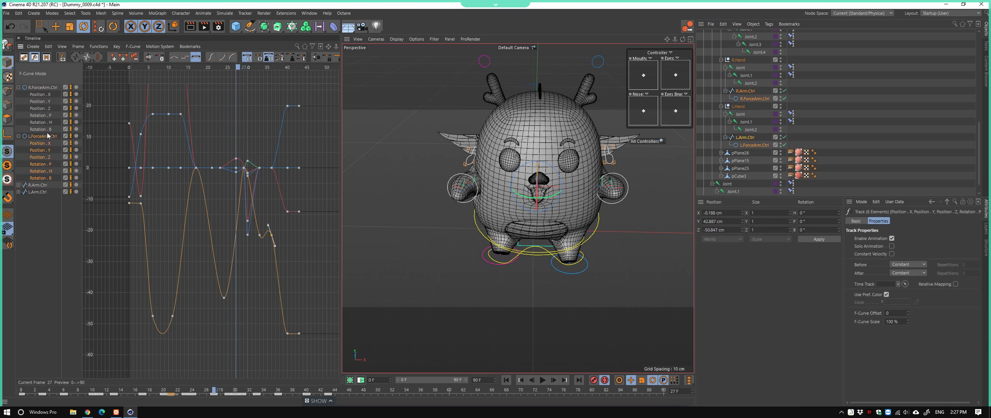
key("ctrl+a")
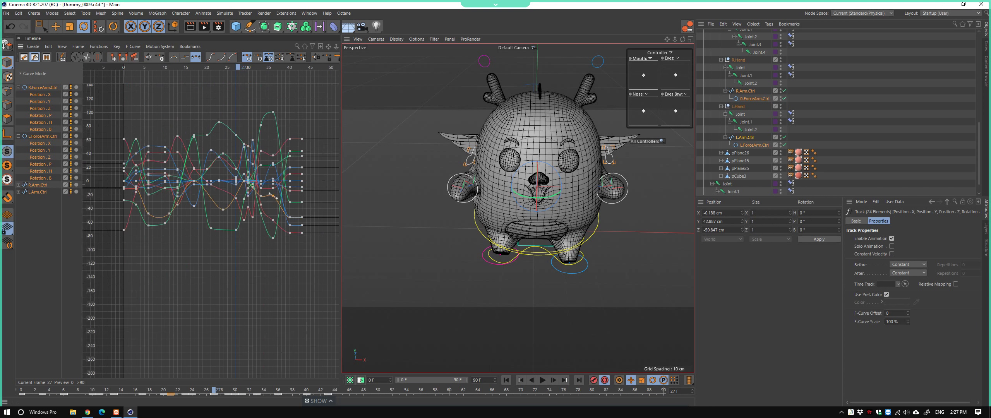
key("h")
Zoom the graph, scrub to frame 29 and select the green curve's frame-21 key
scroll(220, 177, "up", 2)
scroll(220, 178, "up", 2)
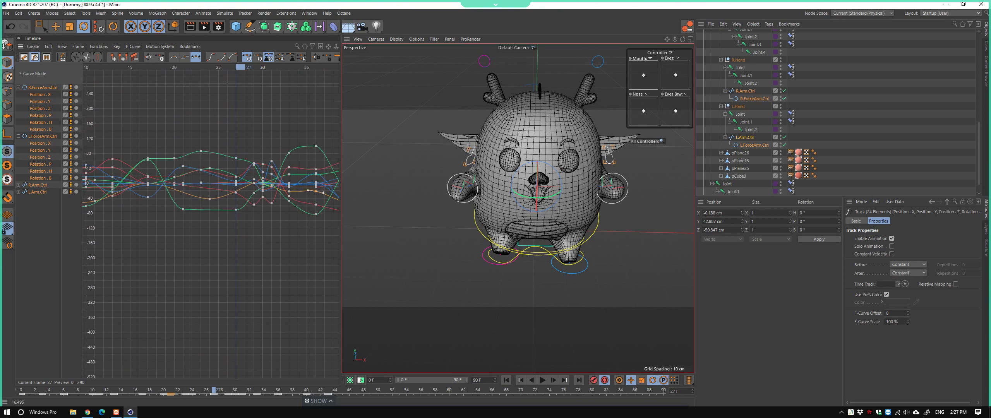
scroll(220, 177, "up", 2)
scroll(230, 170, "up", 1)
scroll(217, 121, "up", 2, "ctrl")
scroll(248, 273, "up", 2, "ctrl")
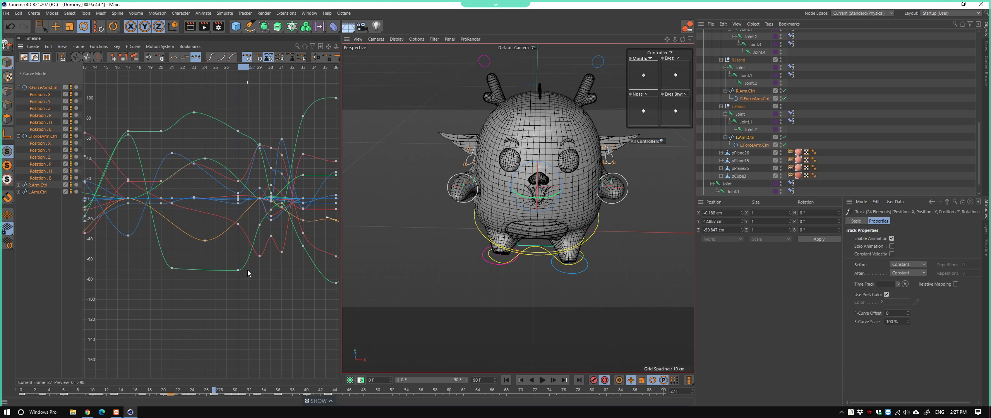
mouse_move(243, 69)
left_mouse_down()
mouse_move(264, 74)
mouse_move(194, 74)
left_mouse_up()
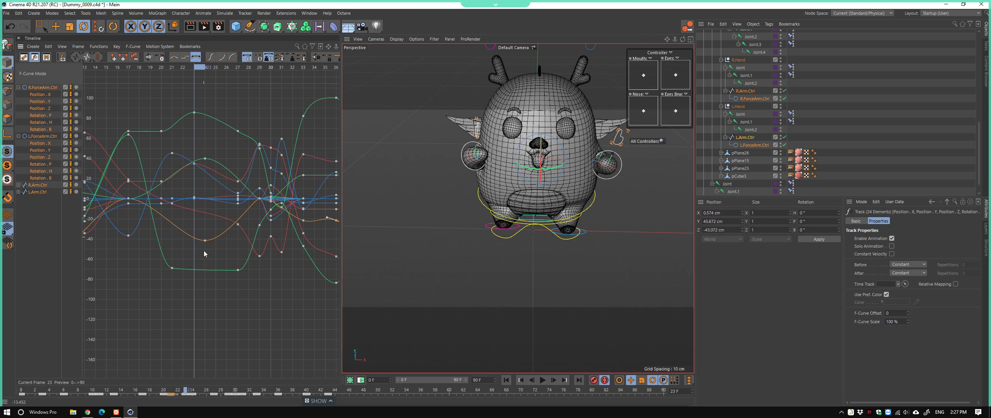
left_click(172, 268)
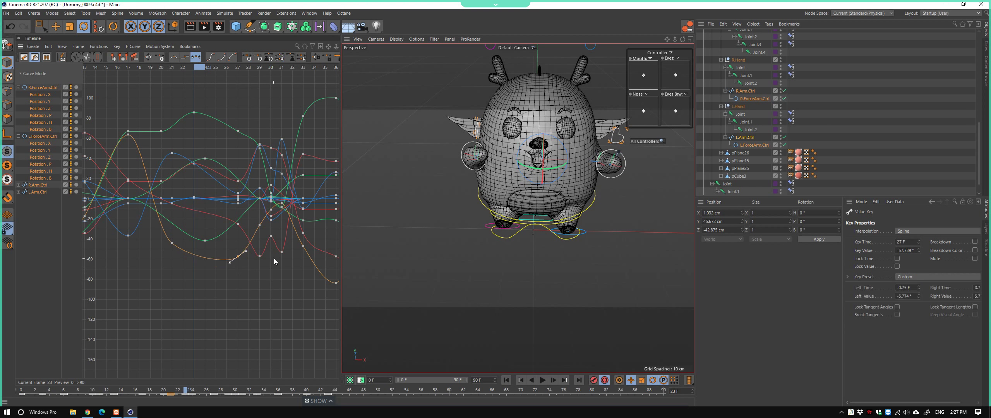
Zoom onto frames 17–36 and adjust the keys near frames 27–29, raising one to 59.456°
right_click_drag(274, 261, 265, 269, "alt")
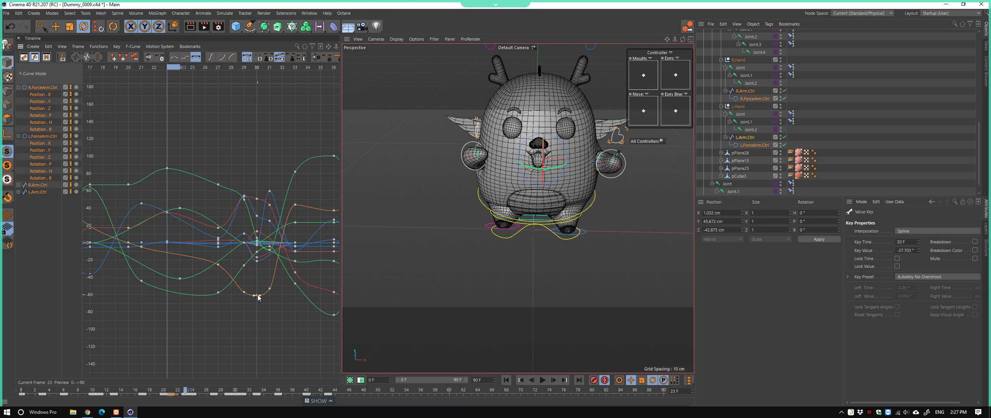
right_click_drag(258, 253, 258, 255, "alt")
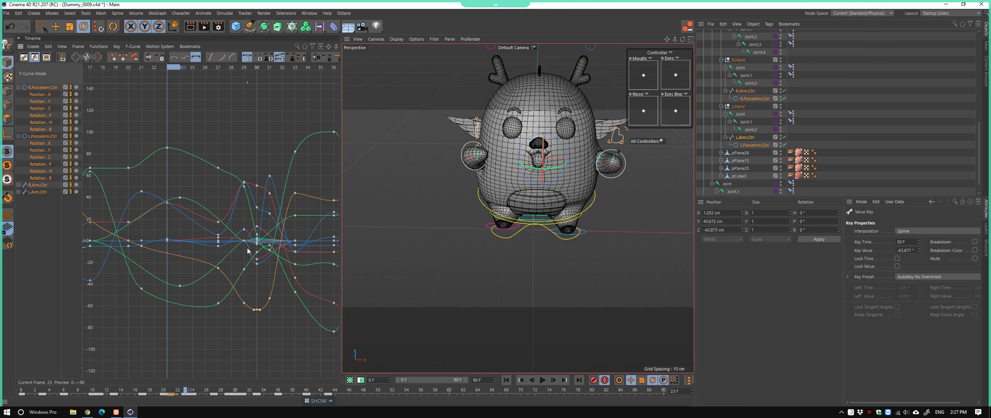
right_click_drag(244, 229, 240, 197, "alt")
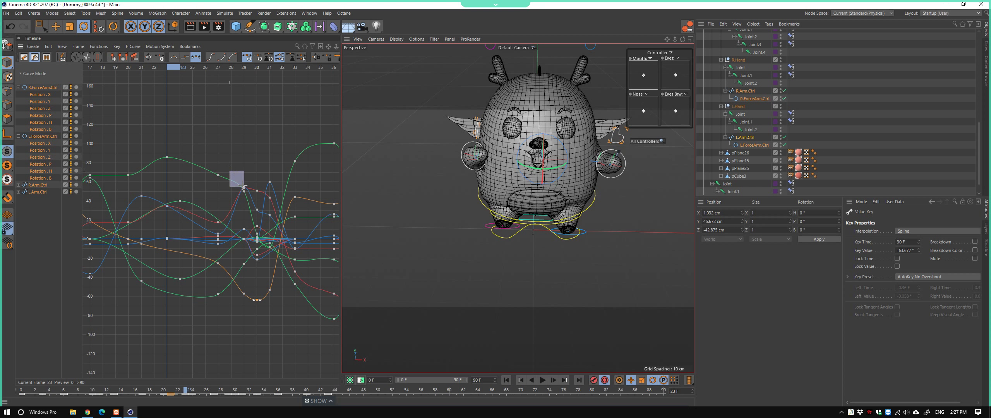
left_click_drag(244, 186, 245, 197)
left_click(244, 201)
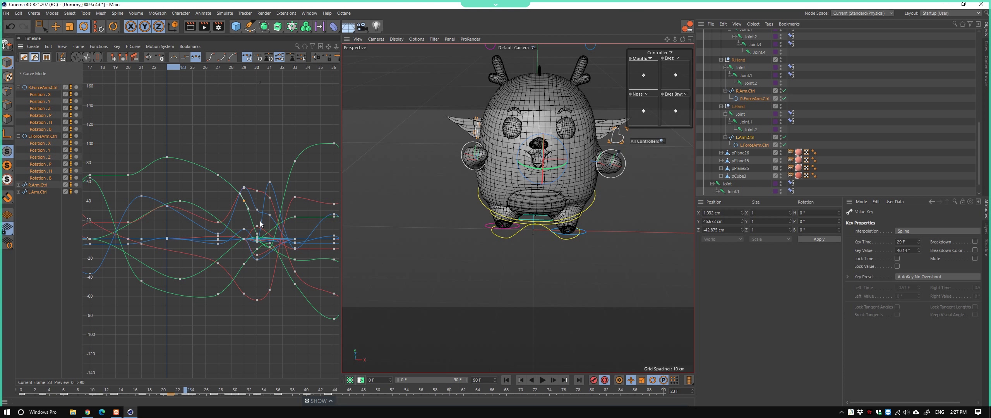
right_click_drag(244, 200, 250, 209, "alt")
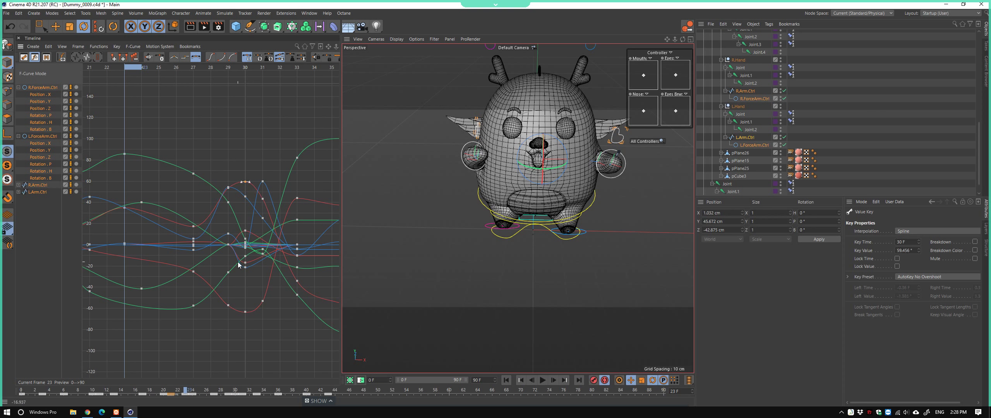
mouse_move(238, 265)
right_mouse_down("alt")
mouse_move(254, 281)
mouse_move(292, 121)
right_mouse_up("alt")
mouse_move(240, 73)
left_mouse_down()
mouse_move(185, 107)
mouse_move(152, 104)
mouse_move(285, 119)
mouse_move(89, 123)
left_mouse_up()
mouse_move(89, 123)
middle_mouse_down("alt")
mouse_move(139, 126)
mouse_move(294, 250)
mouse_move(201, 234)
middle_mouse_up("alt")
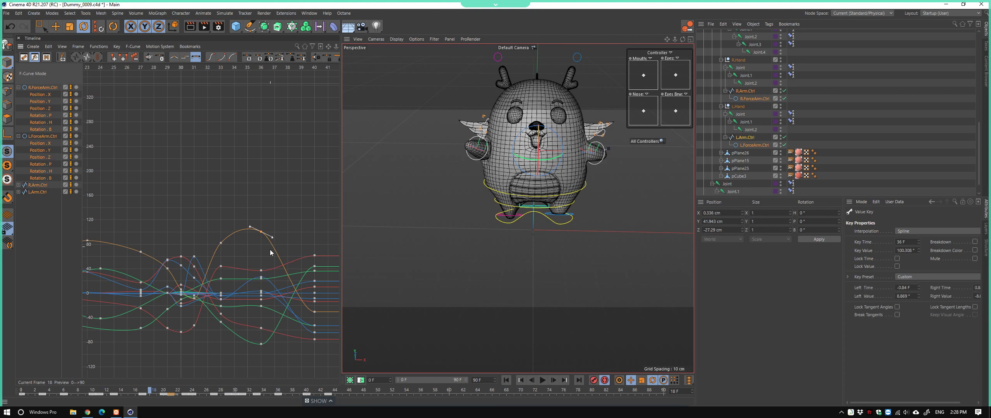
mouse_move(270, 252)
middle_mouse_down("alt")
mouse_move(261, 316)
mouse_move(232, 253)
middle_mouse_up("alt")
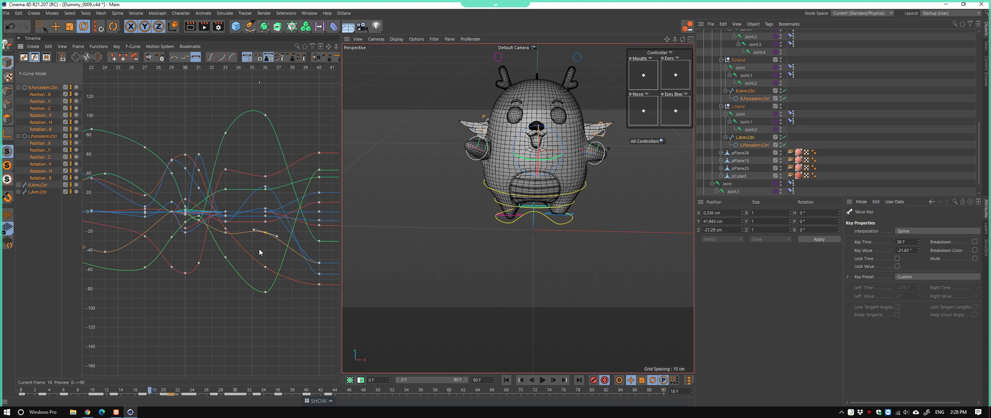
mouse_move(204, 240)
right_mouse_down("alt")
mouse_move(224, 255)
mouse_move(232, 242)
mouse_move(161, 233)
right_mouse_up("alt")
middle_click_drag(162, 233, 255, 236, "alt")
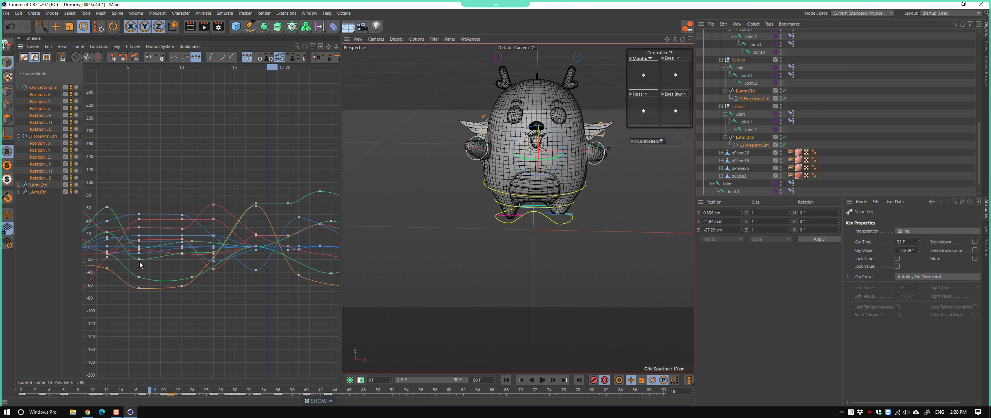
right_click_drag(143, 255, 142, 200, "alt")
mouse_move(182, 68)
left_mouse_down()
mouse_move(194, 111)
mouse_move(294, 135)
mouse_move(288, 157)
left_mouse_up()
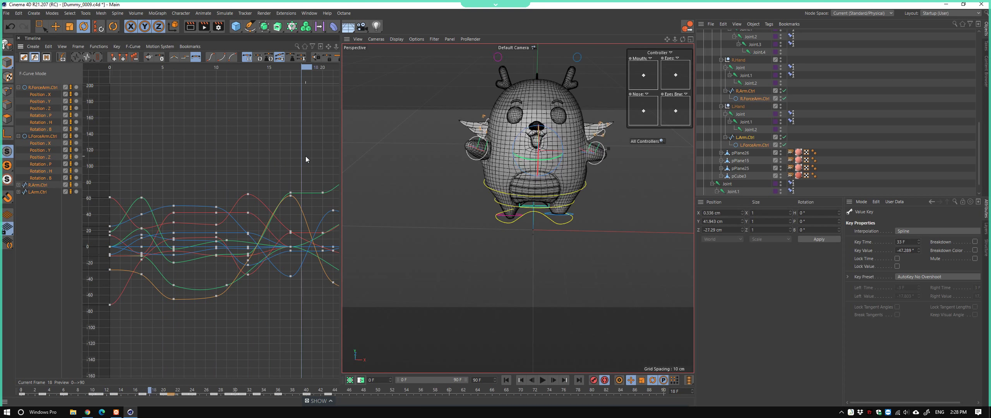
mouse_move(288, 156)
left_mouse_down()
mouse_move(240, 161)
mouse_move(271, 187)
mouse_move(199, 217)
left_mouse_up()
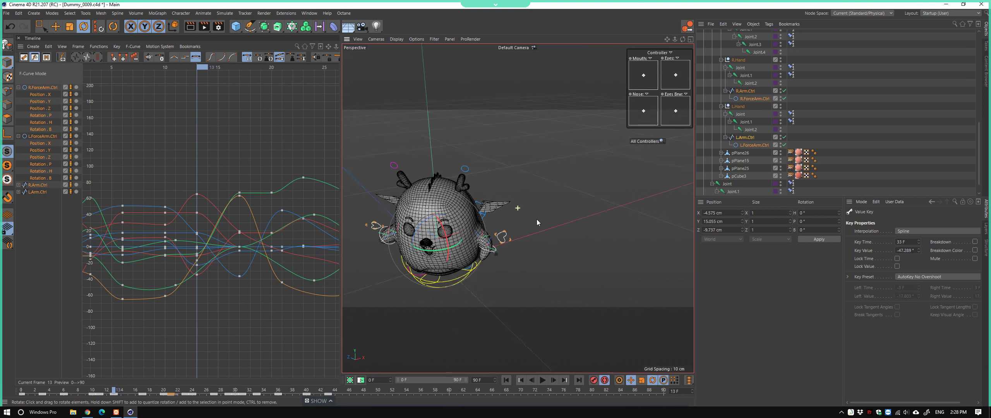
Rotate R.Arm.Ctrl at frame 15 to about 361° heading
left_click_drag(536, 219, 611, 168, "alt")
scroll(427, 219, "up", 5)
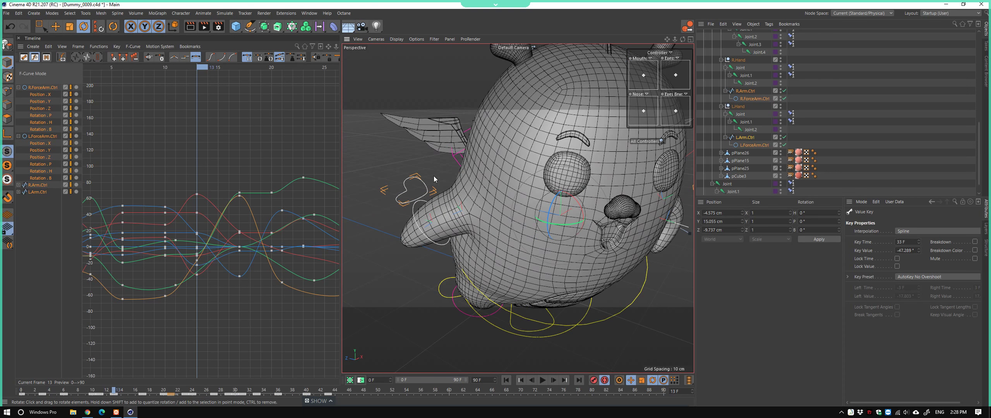
left_click(434, 179)
scroll(474, 305, "down", 5)
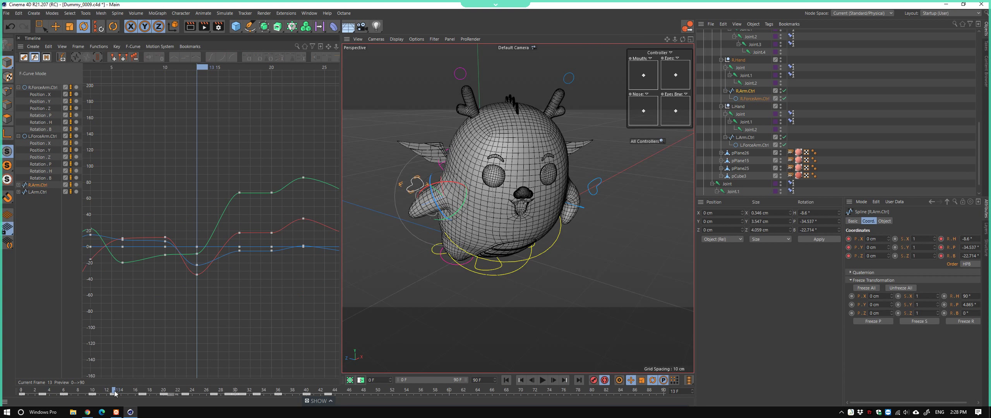
left_click_drag(115, 393, 128, 400)
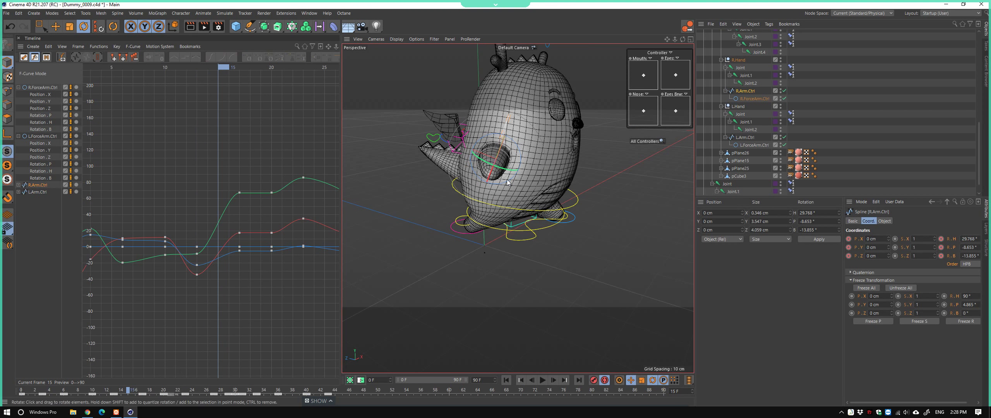
left_click_drag(507, 183, 382, 279)
Check frame 33, then rewind to frame 0 and clear the selection
scroll(451, 227, "down", 2)
left_click_drag(126, 386, 256, 390)
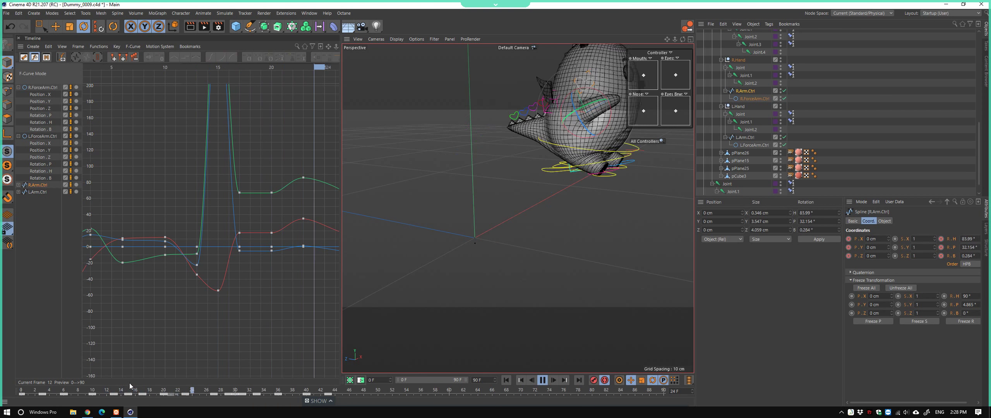
scroll(457, 206, "down", 2)
left_click_drag(457, 205, 363, 296, "alt")
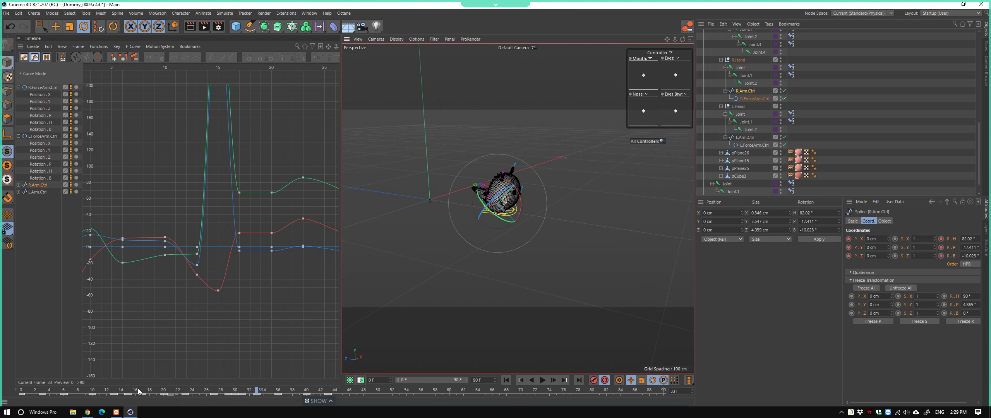
key("shift+f")
left_click(422, 230)
Stop playback, select Body2.Ctrl with the Move tool, and scrub to frame 5
scroll(480, 229, "up", 3)
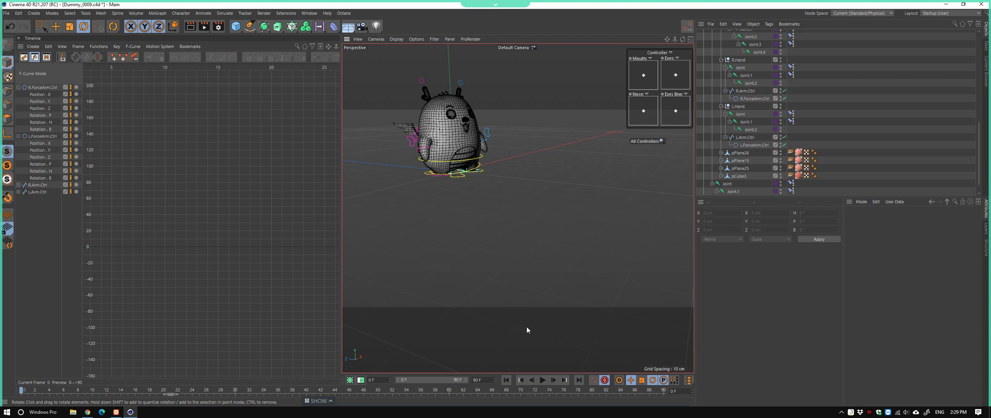
left_click(541, 380)
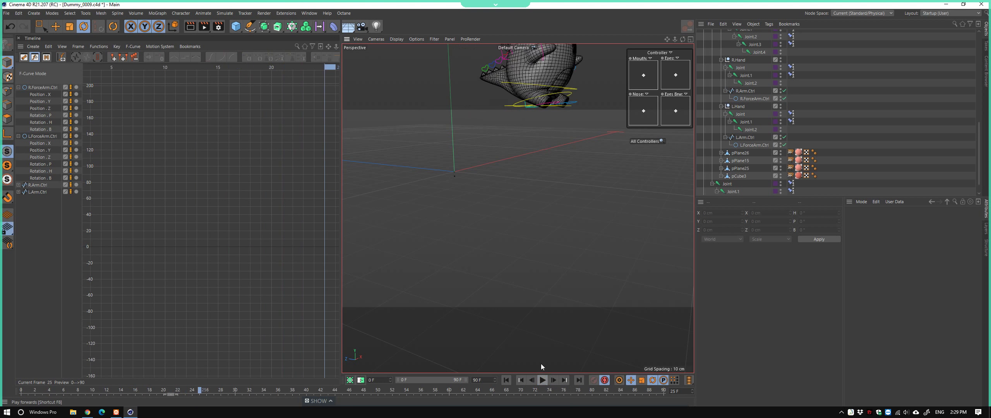
left_click(23, 391)
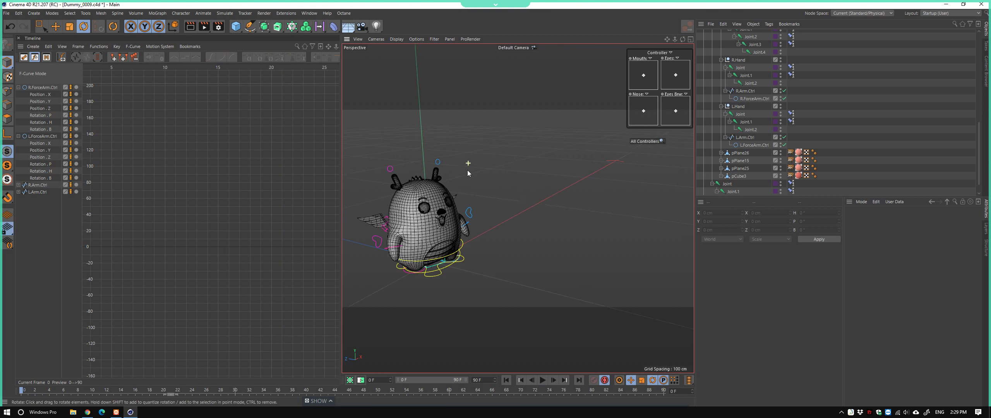
mouse_move(467, 170)
left_mouse_down("alt")
mouse_move(481, 239)
mouse_move(487, 206)
left_mouse_up("alt")
left_click(487, 207)
key("e")
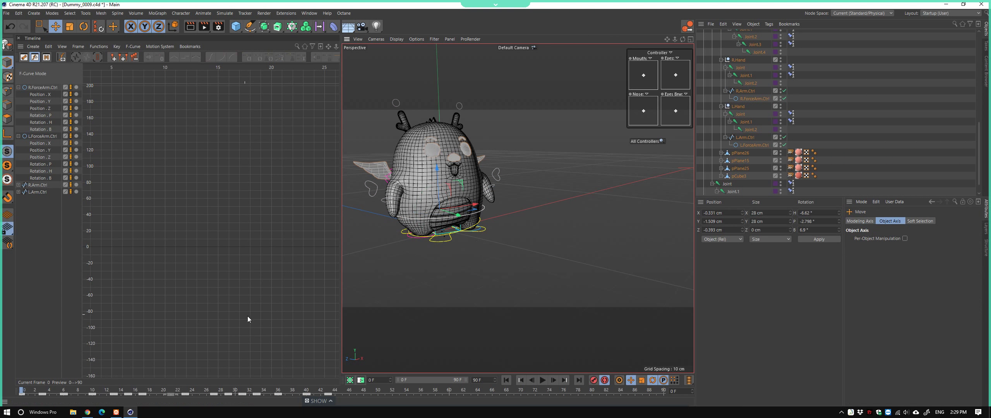
mouse_move(37, 393)
left_mouse_down()
mouse_move(72, 398)
mouse_move(35, 393)
mouse_move(65, 393)
left_mouse_up()
Play the animation to review the bounce, then return to frame 0
scroll(363, 233, "up", 2)
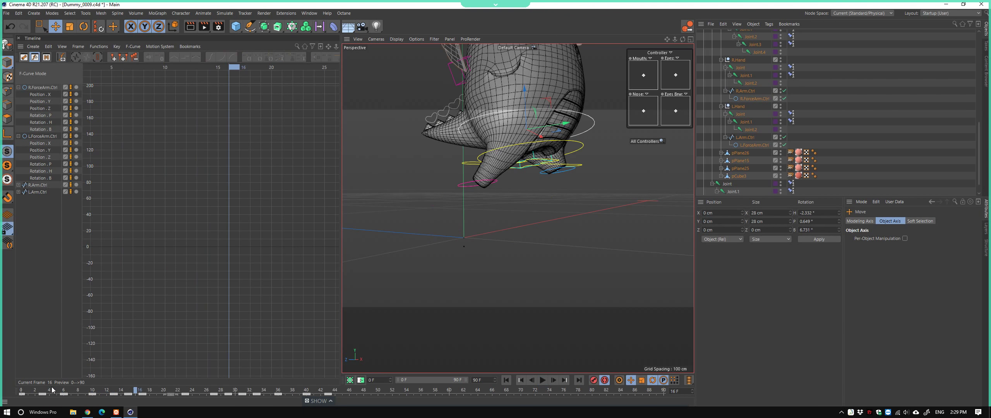
key("F8")
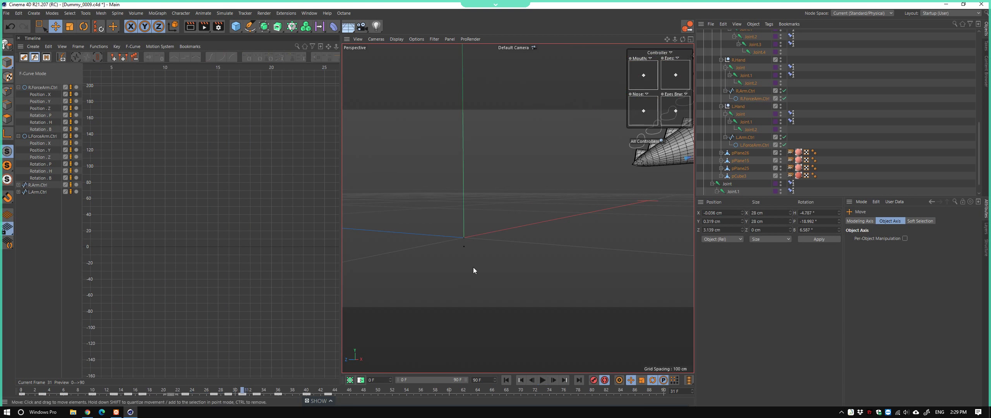
left_click(538, 341)
left_click(545, 381)
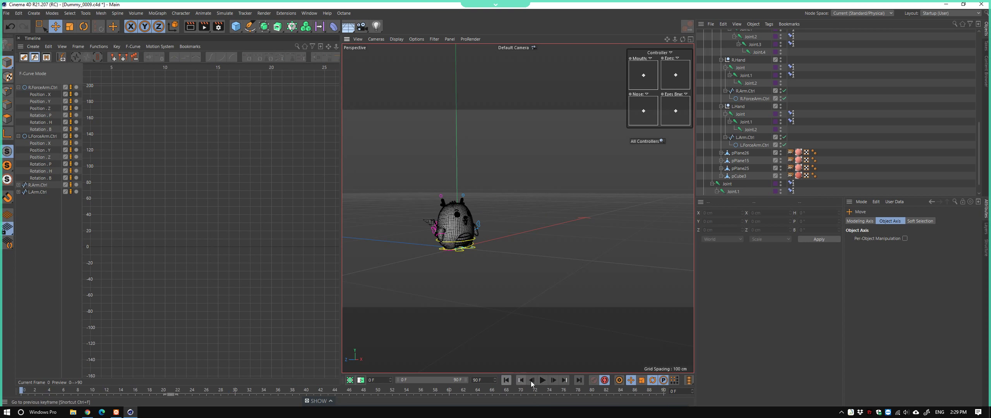
left_click(544, 383)
mouse_move(56, 392)
left_mouse_down()
mouse_move(47, 394)
mouse_move(126, 401)
mouse_move(27, 405)
left_mouse_up()
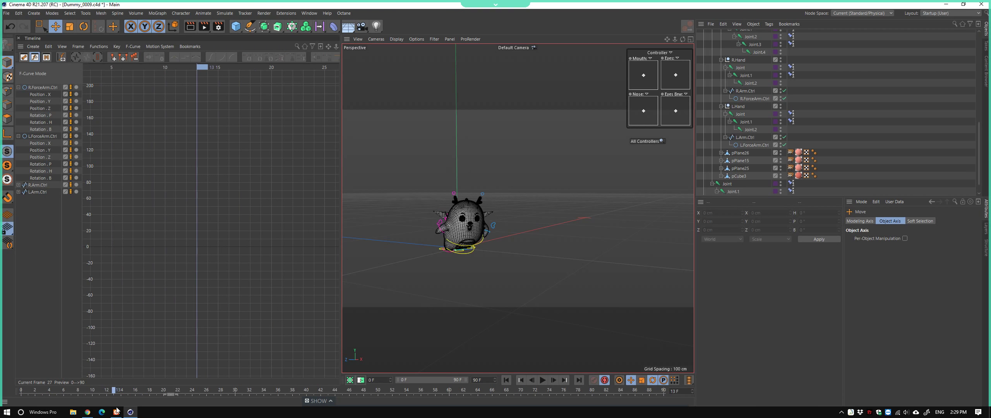
left_click_drag(27, 405, 22, 403)
List only Body1.Ctrl and Body2.Ctrl keys in the Dope Sheet, framed to fit
scroll(486, 232, "up", 2)
left_click(480, 228)
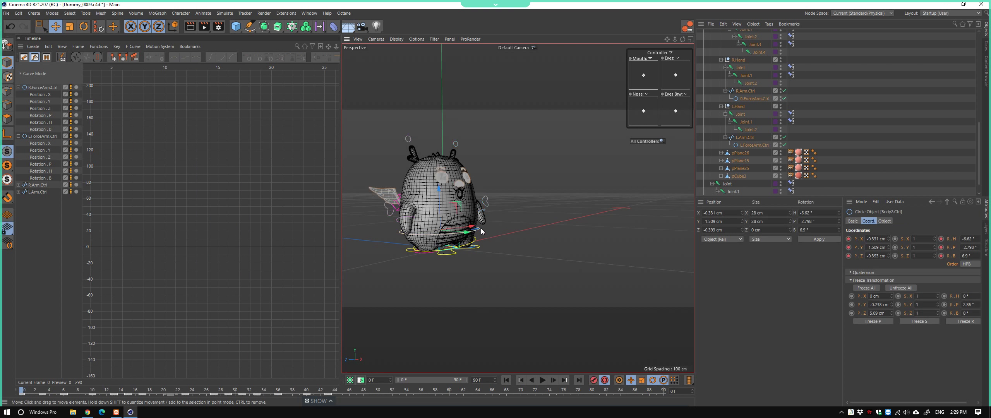
scroll(480, 228, "up", 3)
left_click(477, 247, "shift")
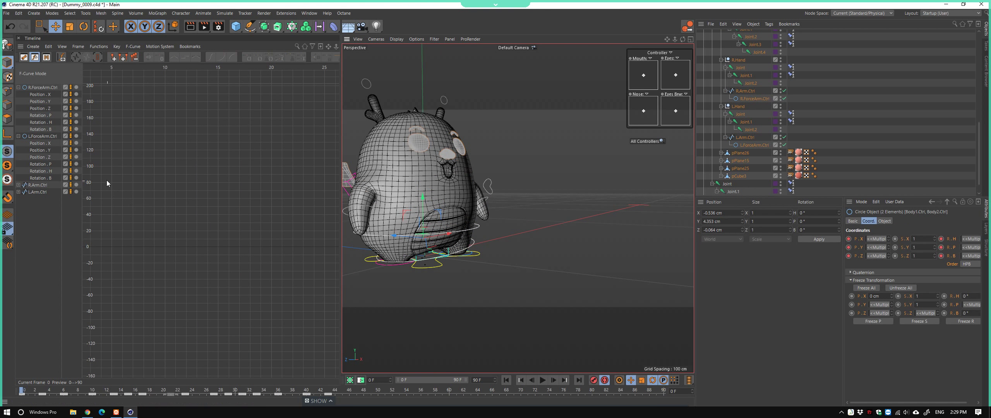
left_click(189, 46)
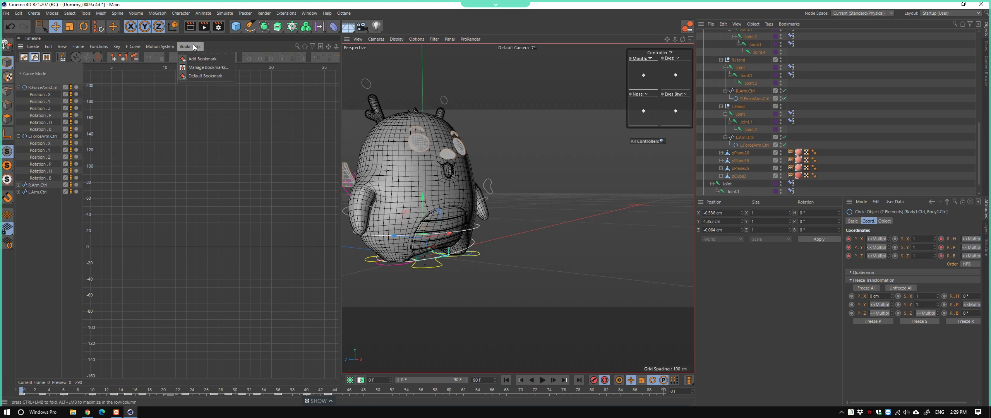
left_click(198, 76)
scroll(791, 148, "up", 5)
scroll(755, 128, "up", 3)
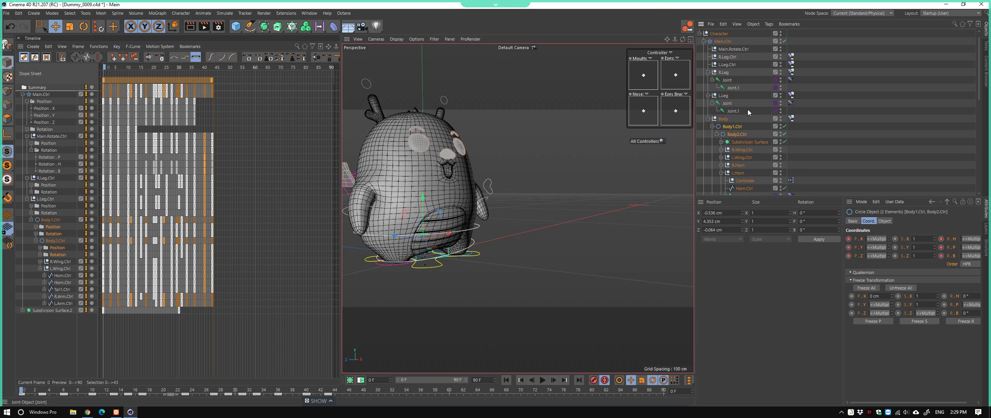
key("alt+a")
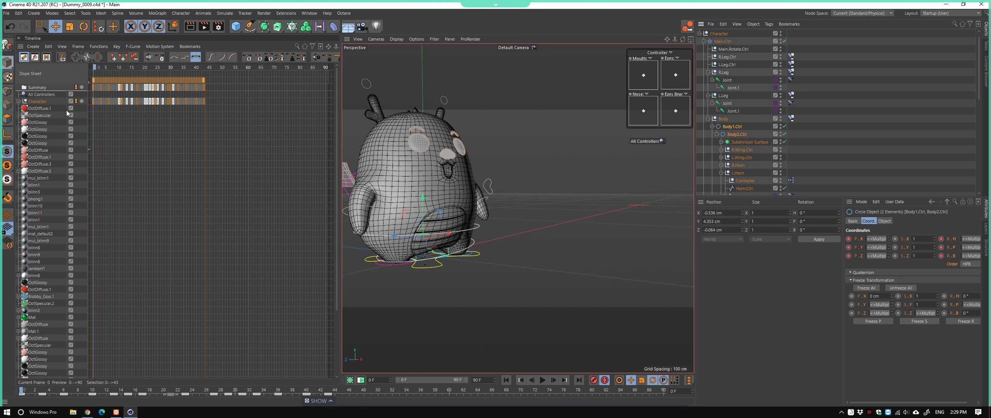
key("h")
key("alt+a")
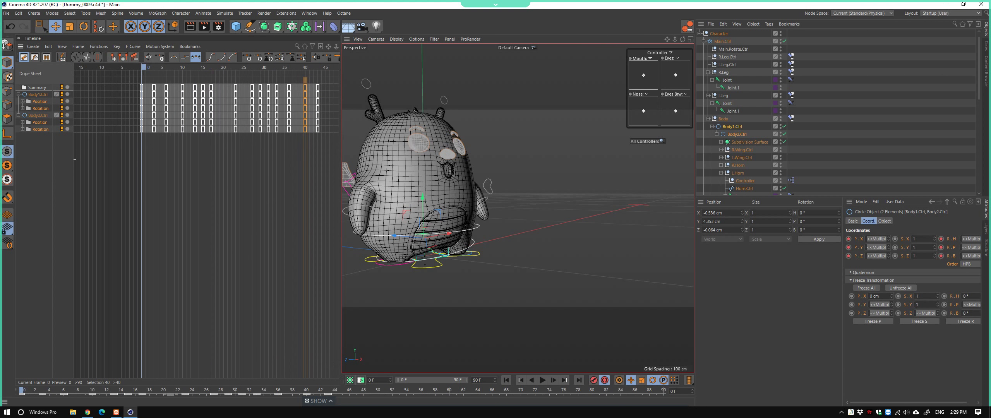
Show both body controllers' Position . Y tracks together as F-curves
left_click(23, 101)
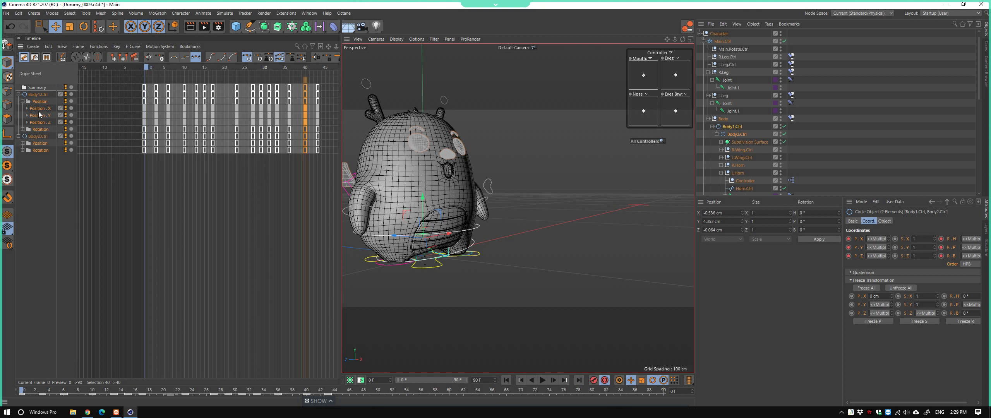
left_click(39, 115)
left_click(23, 143)
left_click(39, 157, "ctrl")
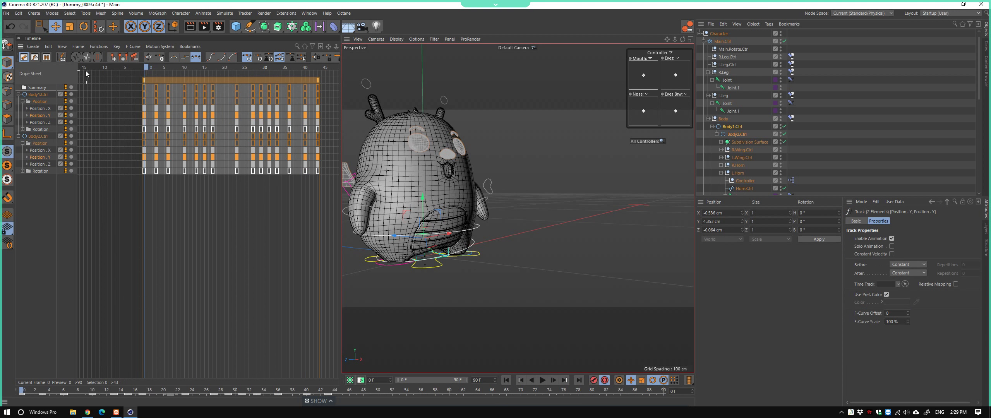
left_click(35, 57)
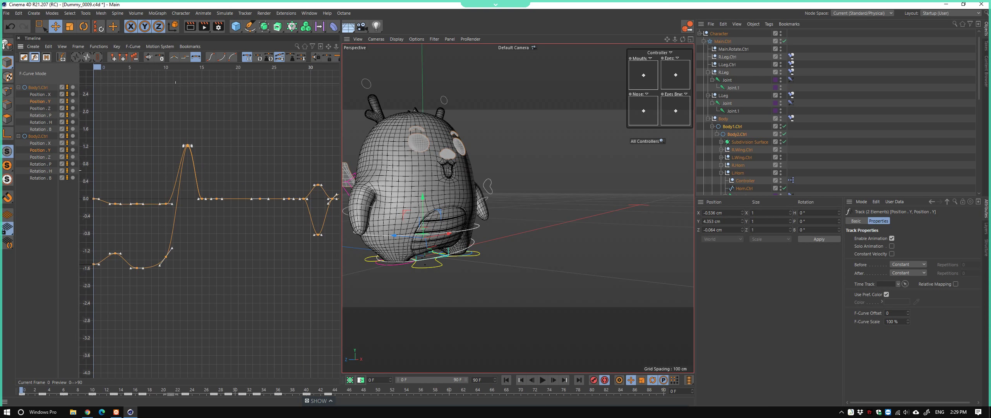
Reshape both Y curves around the frame-8 keys, select the frame-13 peak, and play back
right_click_drag(196, 163, 182, 164, "alt")
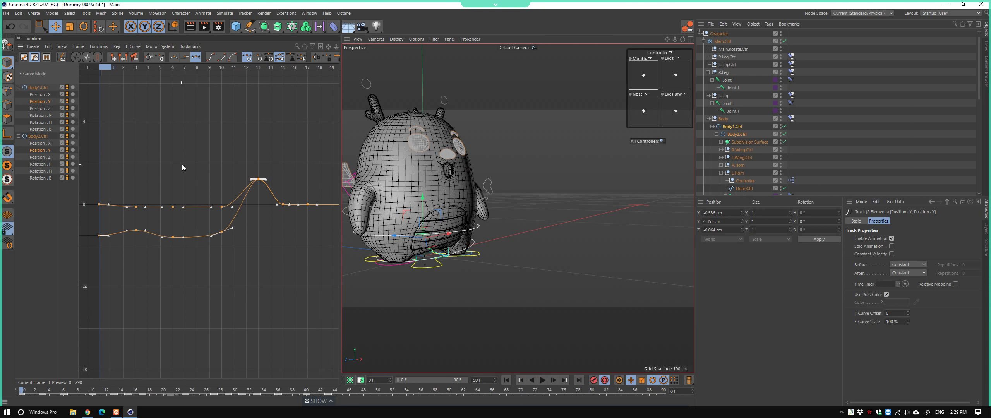
left_click(195, 159)
middle_click_drag(196, 162, 207, 166, "alt")
mouse_move(128, 68)
left_mouse_down()
mouse_move(245, 102)
mouse_move(243, 119)
mouse_move(123, 129)
mouse_move(242, 149)
mouse_move(198, 177)
mouse_move(224, 267)
left_mouse_up()
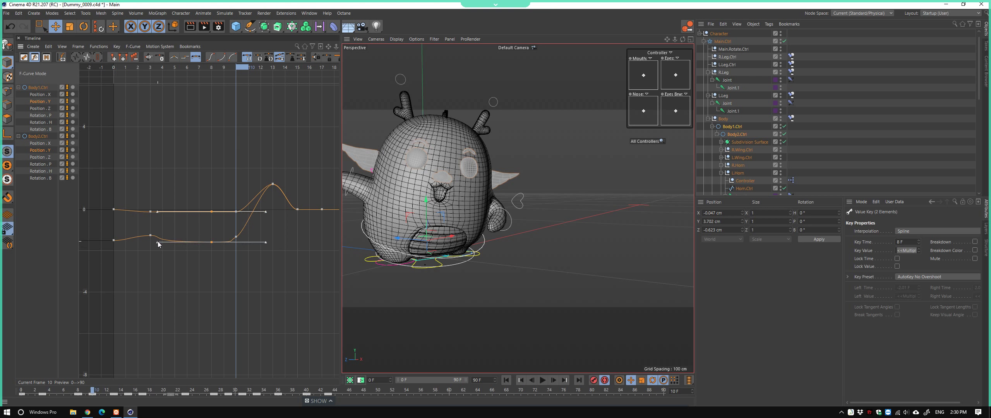
left_click_drag(231, 267, 190, 207)
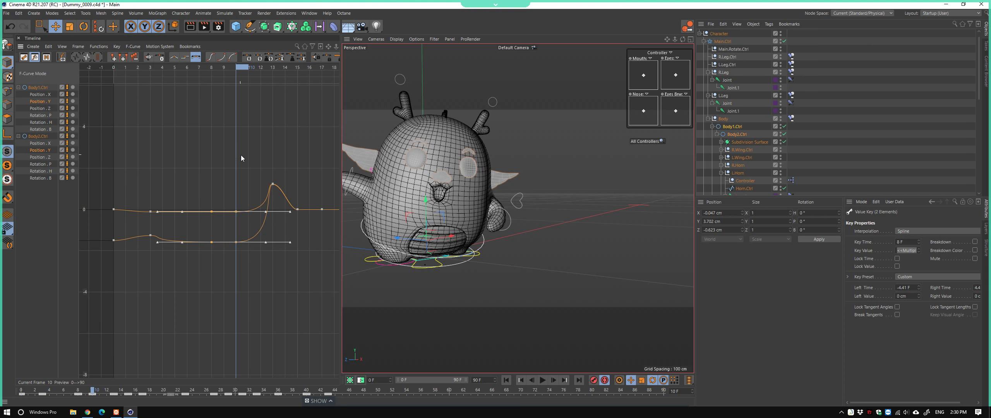
left_click(273, 183)
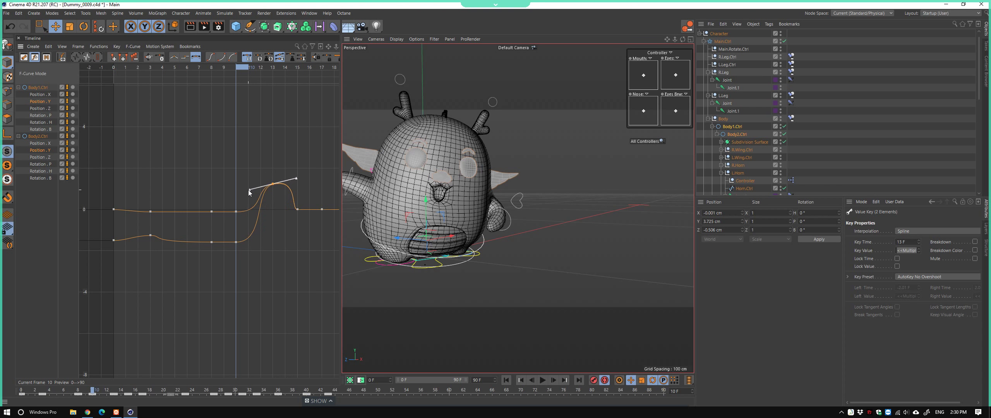
key("F8")
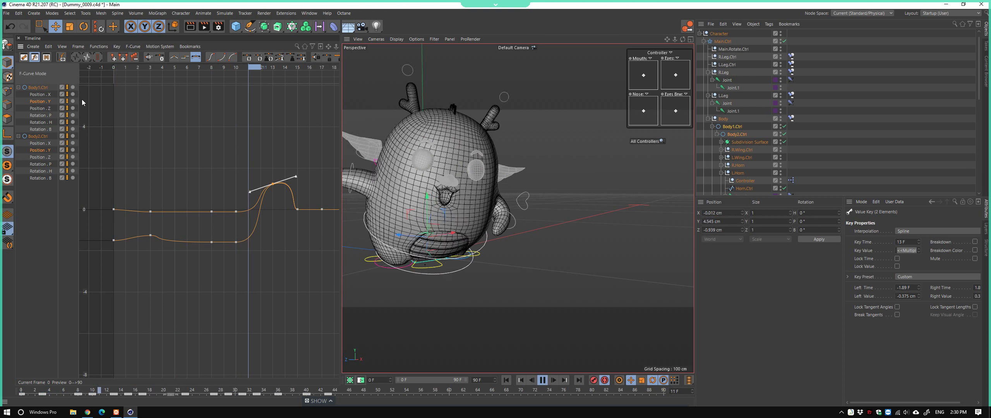
Select the frame-8 and frame-3 keys on both curves, then reframe the curve view
mouse_move(112, 69)
left_mouse_down()
mouse_move(189, 104)
mouse_move(223, 105)
mouse_move(207, 108)
left_mouse_up()
left_click_drag(190, 209, 228, 251)
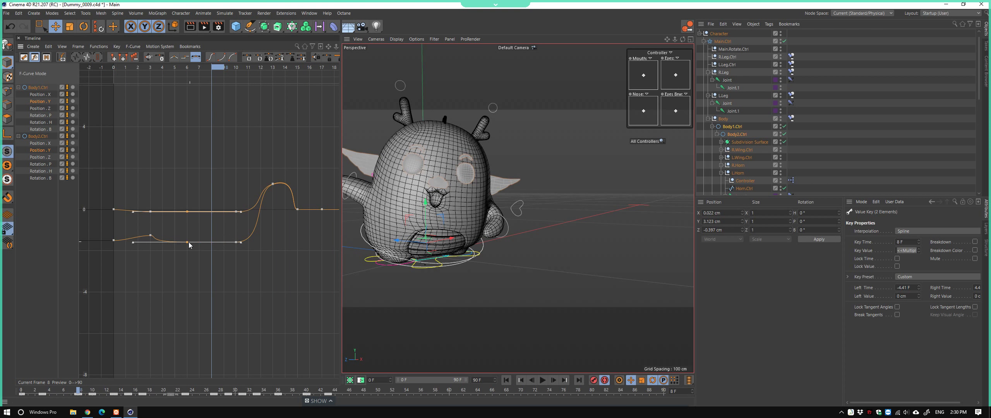
left_click_drag(139, 203, 161, 246)
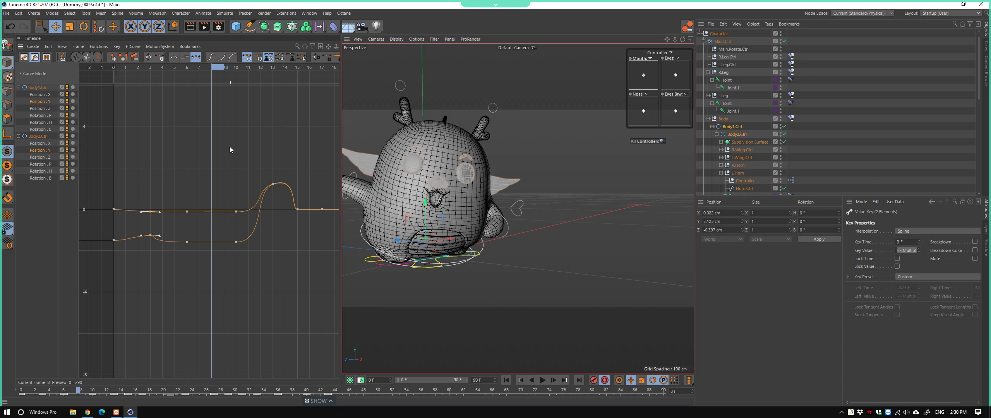
left_click(180, 155)
right_click_drag(180, 155, 199, 215, "alt")
Break tangents on the keys near frame 0, play back, and frame the character
mouse_move(141, 241)
left_mouse_down()
mouse_move(163, 314)
mouse_move(172, 315)
left_mouse_up()
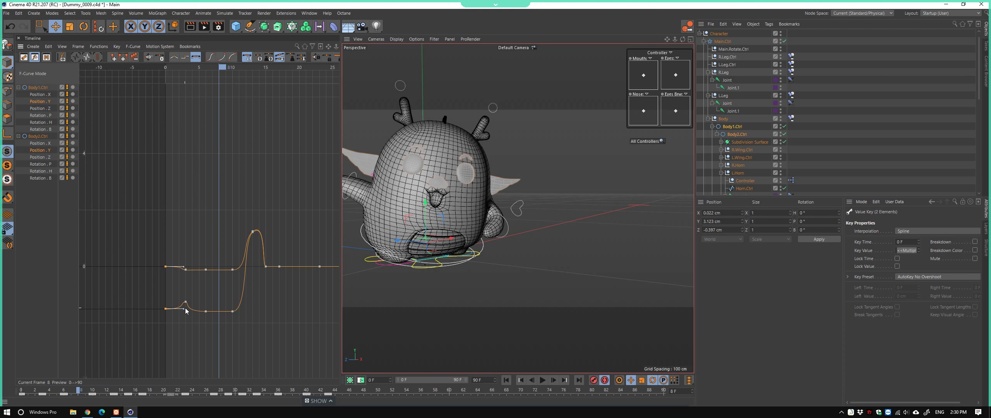
left_click(183, 308, "shift")
key("F8")
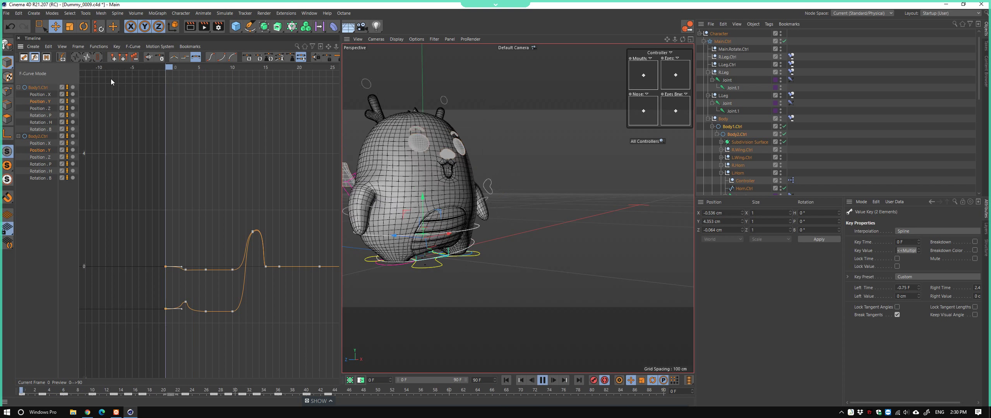
key("0")
left_click(482, 200)
key("h")
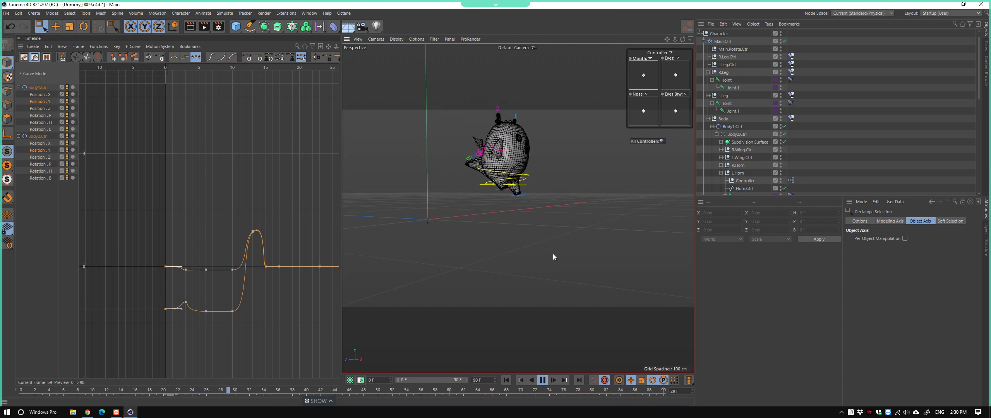
left_click_drag(554, 257, 533, 274, "alt")
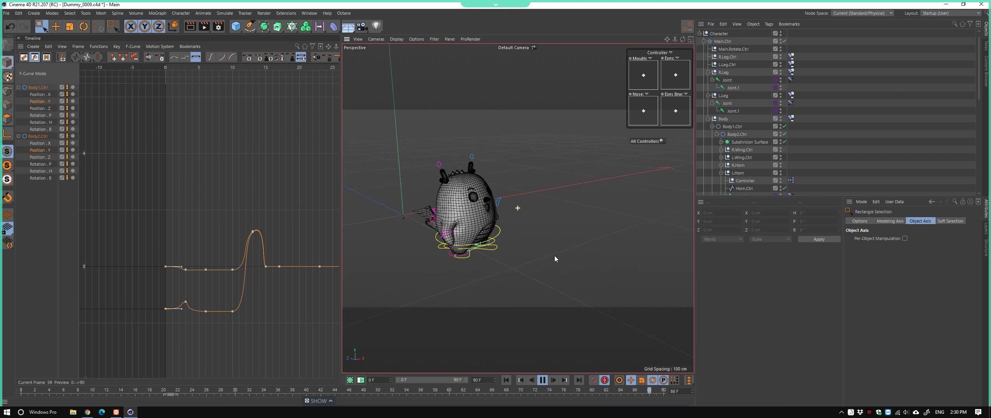
right_click_drag(533, 271, 524, 240, "alt")
mouse_move(524, 241)
left_mouse_down("alt")
mouse_move(492, 257)
mouse_move(514, 254)
left_mouse_up("alt")
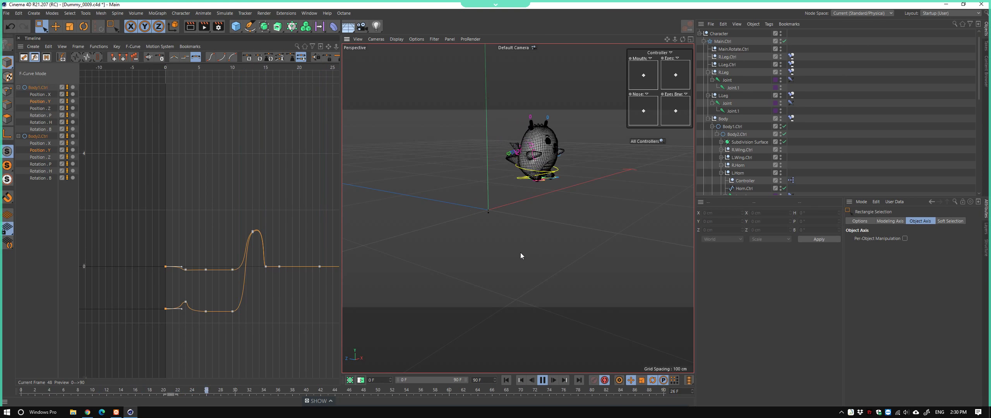
left_click(542, 380)
left_click(120, 391)
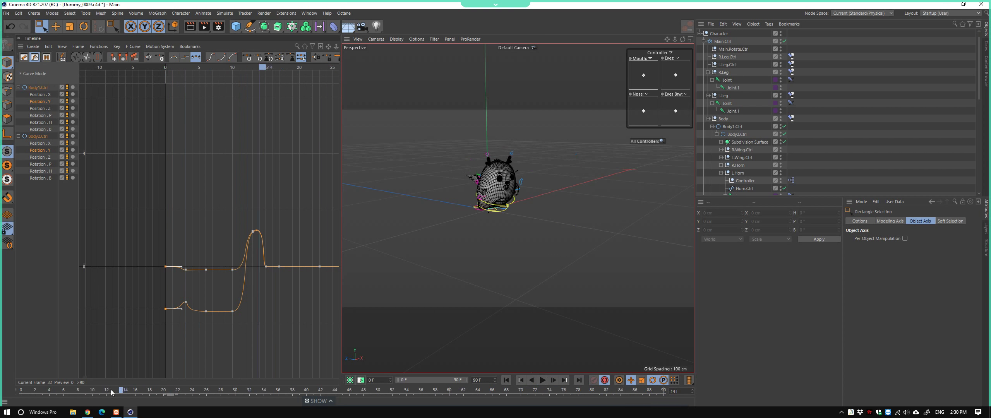
mouse_move(111, 392)
left_mouse_down()
mouse_move(56, 392)
mouse_move(121, 392)
mouse_move(82, 403)
mouse_move(106, 408)
mouse_move(34, 401)
mouse_move(56, 402)
left_mouse_up()
Select the frame-3 keys on both Position.Y curves and save the scene
scroll(192, 263, "up", 1)
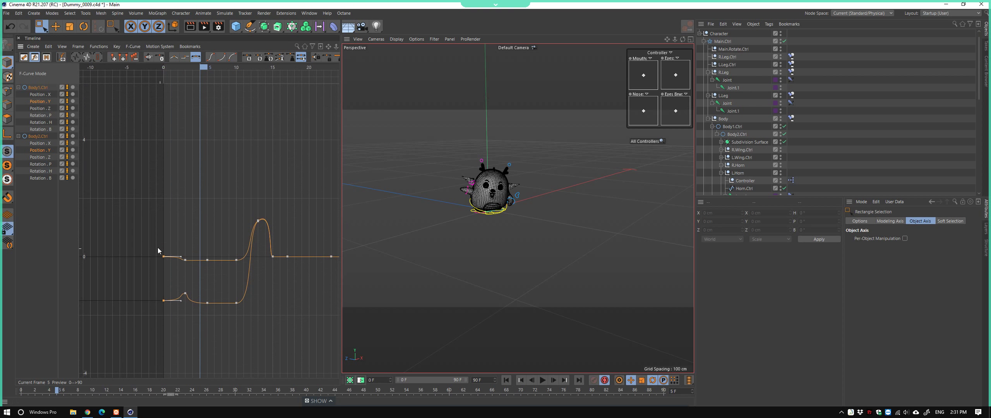
left_click_drag(151, 242, 193, 324)
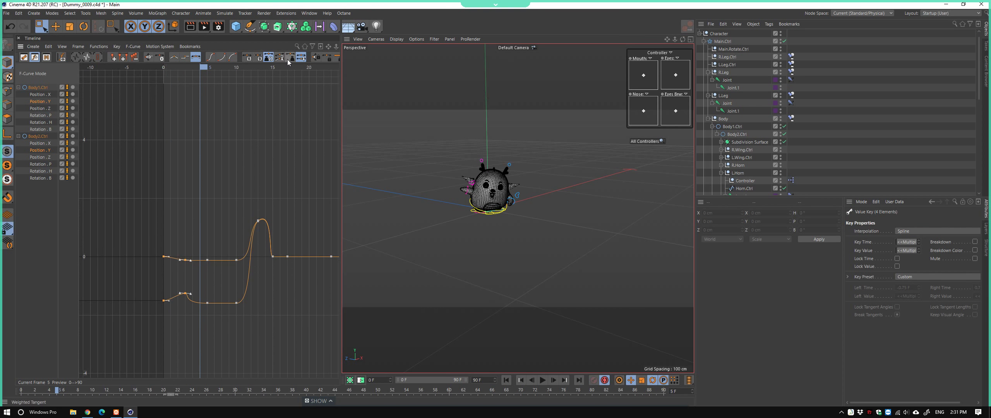
left_click(242, 175)
scroll(181, 279, "up", 3)
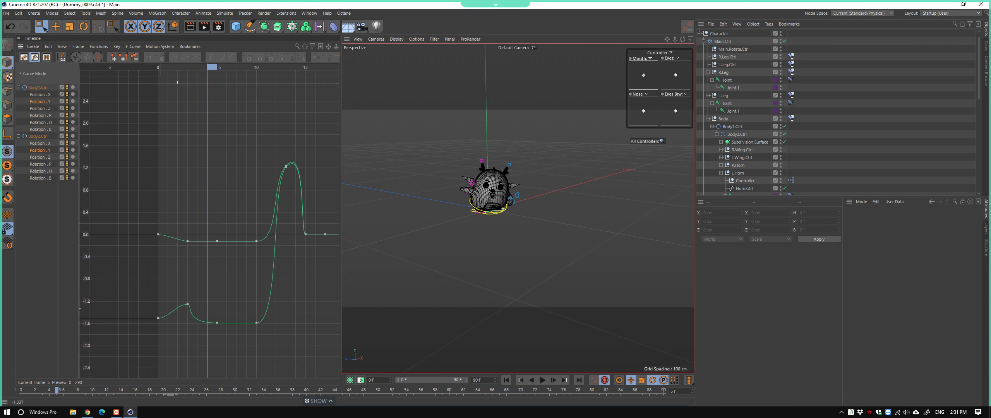
scroll(206, 325, "up", 2)
left_click_drag(167, 274, 229, 310)
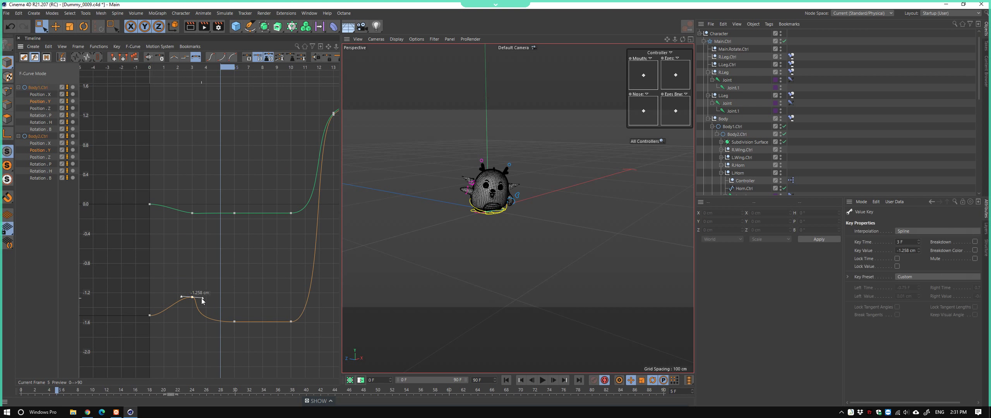
left_click_drag(174, 188, 218, 229)
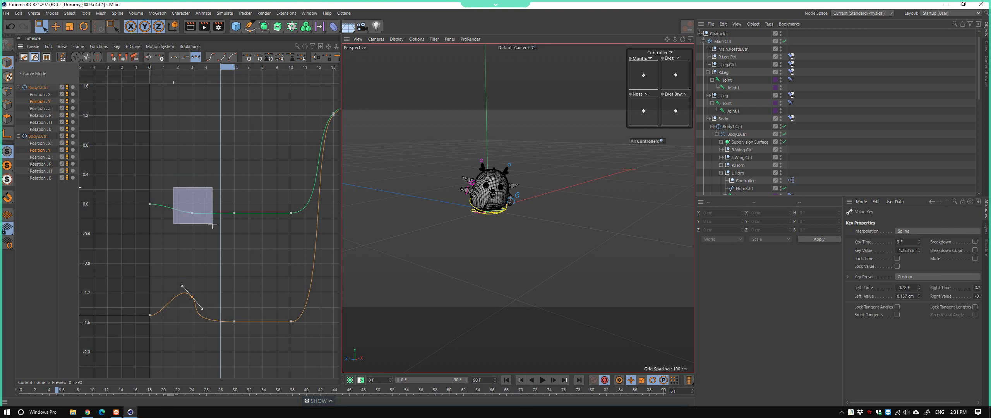
scroll(244, 264, "down", 2)
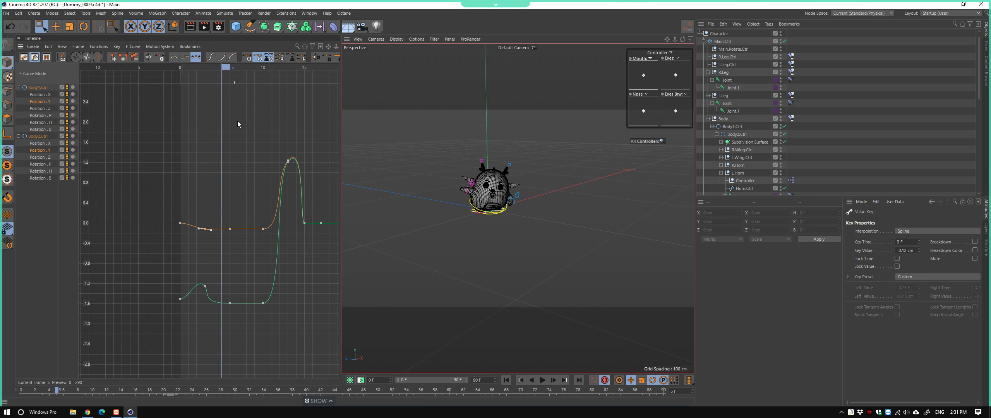
key("ctrl+s")
Preview the bounce around frame 7, then set the current time to frame 4
key("F8")
mouse_move(160, 82)
left_mouse_down()
mouse_move(228, 98)
mouse_move(261, 118)
mouse_move(249, 131)
mouse_move(275, 127)
mouse_move(206, 144)
mouse_move(230, 144)
left_mouse_up()
mouse_move(238, 196)
left_mouse_down()
mouse_move(252, 223)
mouse_move(253, 304)
mouse_move(219, 301)
left_mouse_up()
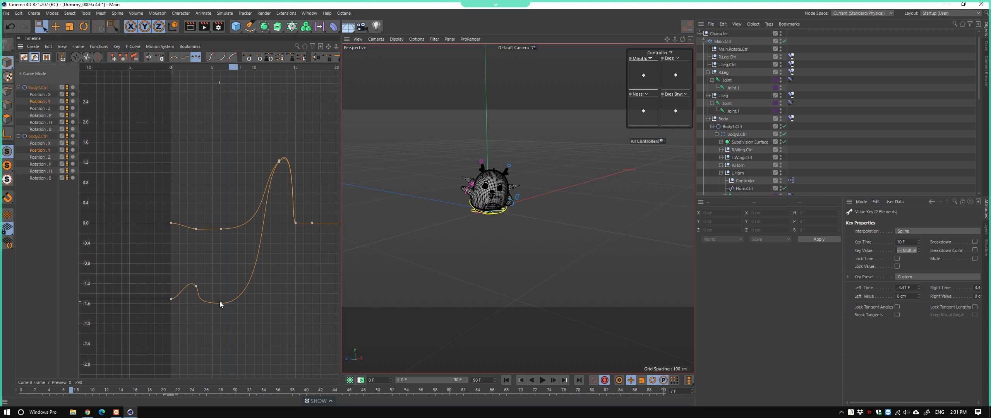
key("F8")
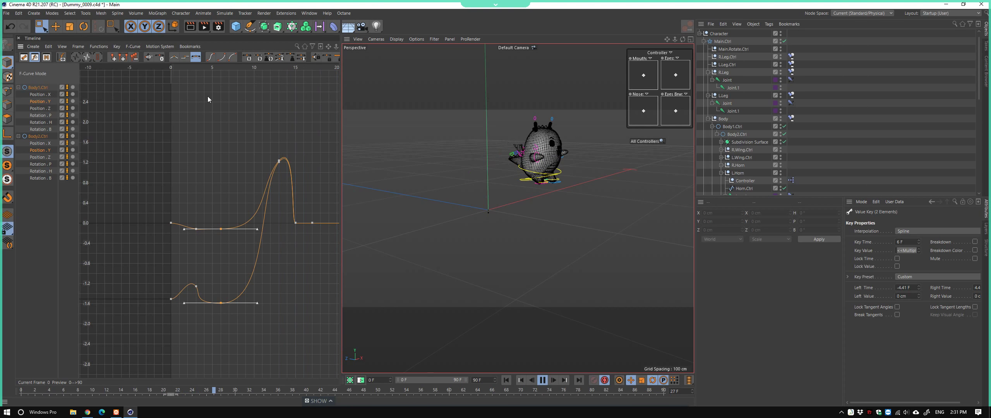
key("F8")
mouse_move(228, 67)
left_mouse_down()
mouse_move(188, 68)
mouse_move(237, 99)
mouse_move(291, 106)
mouse_move(277, 107)
left_mouse_up()
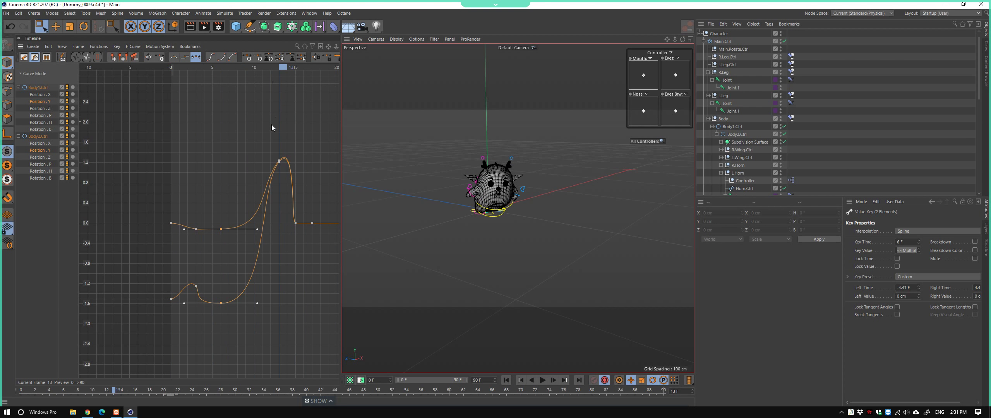
Select the frame-13 bounce peak key, then select Main.Rotate.Ctrl in the viewport
left_click(278, 161)
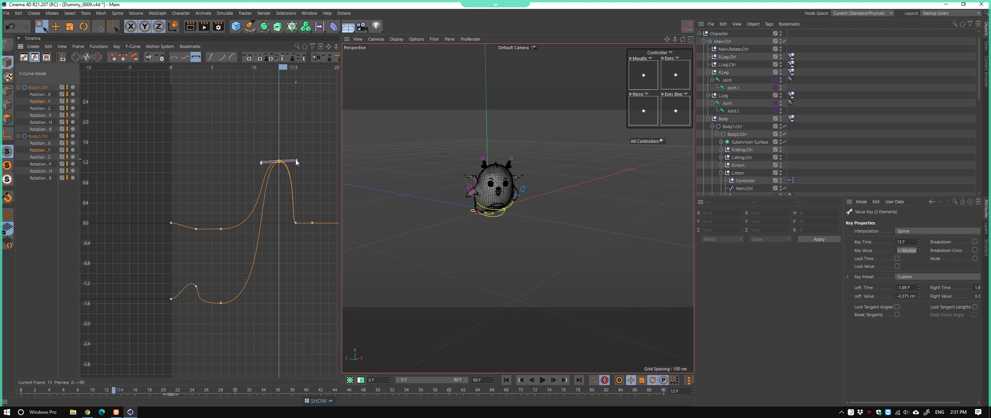
scroll(503, 220, "up", 3)
scroll(488, 209, "up", 4)
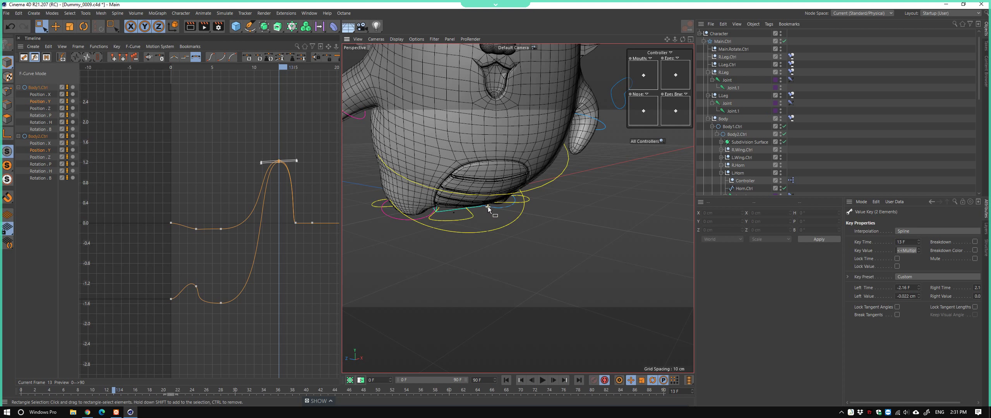
left_click(456, 211)
left_click(456, 215)
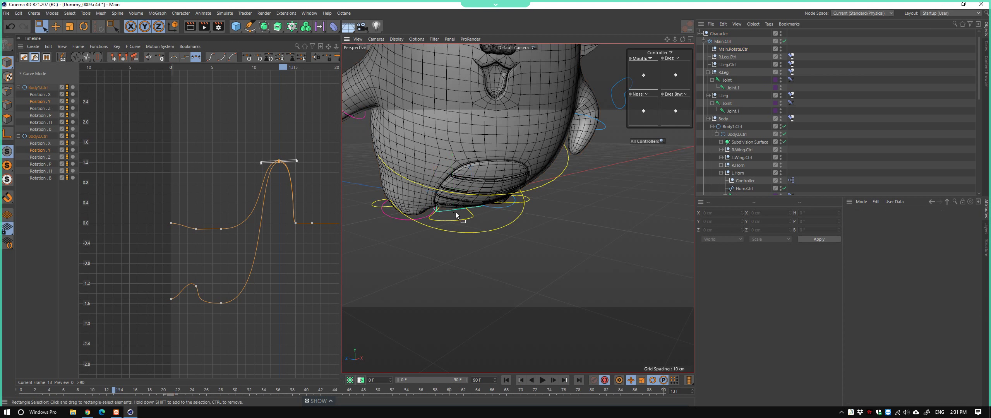
left_click(447, 213)
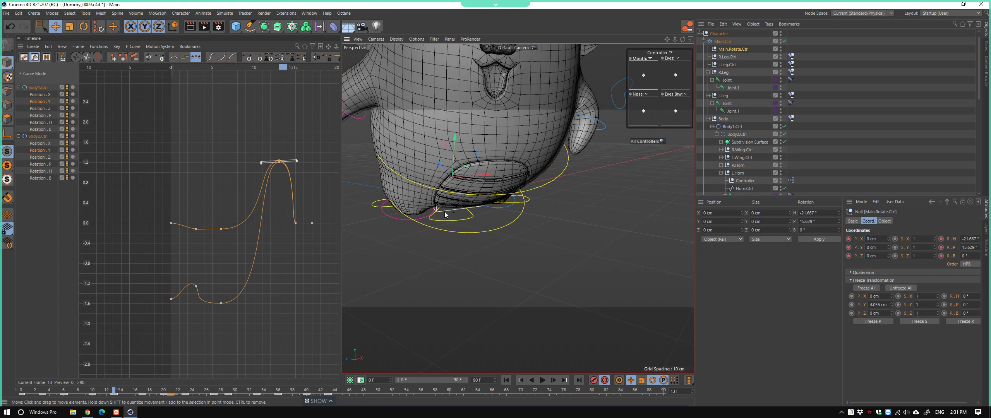
Load Main.Rotate.Ctrl's tracks into the graph and fit its Rotation.P curve
key("o")
left_click_drag(97, 279, 192, 259)
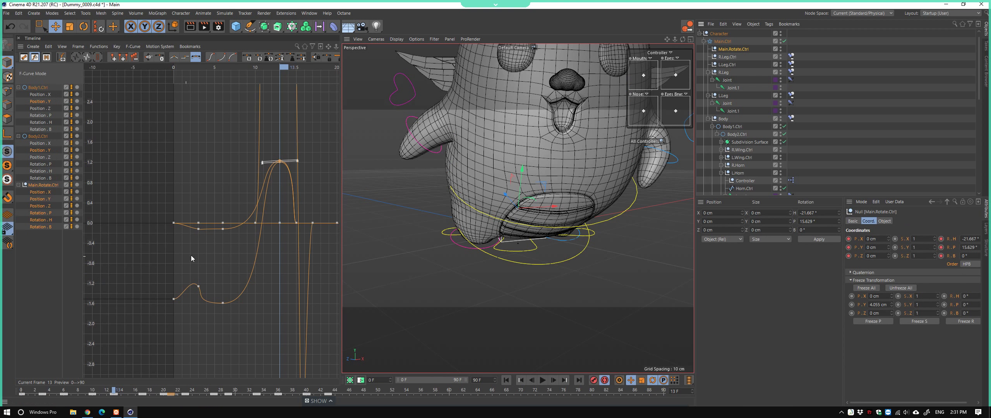
left_click(41, 212)
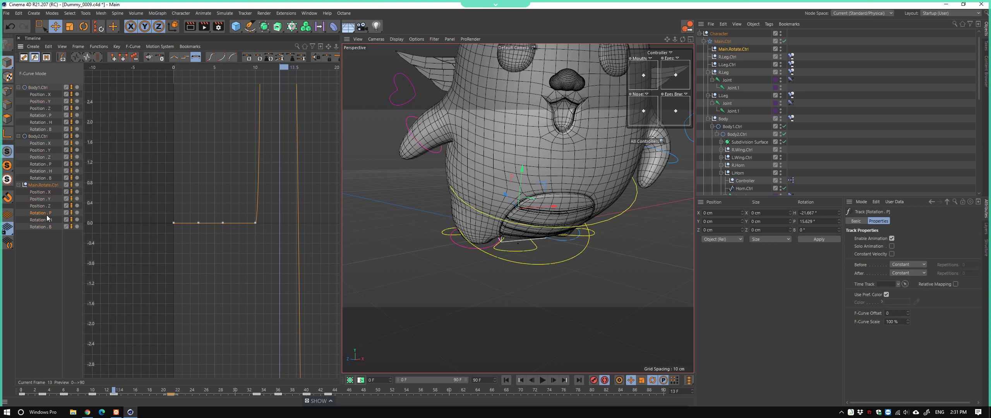
key("h")
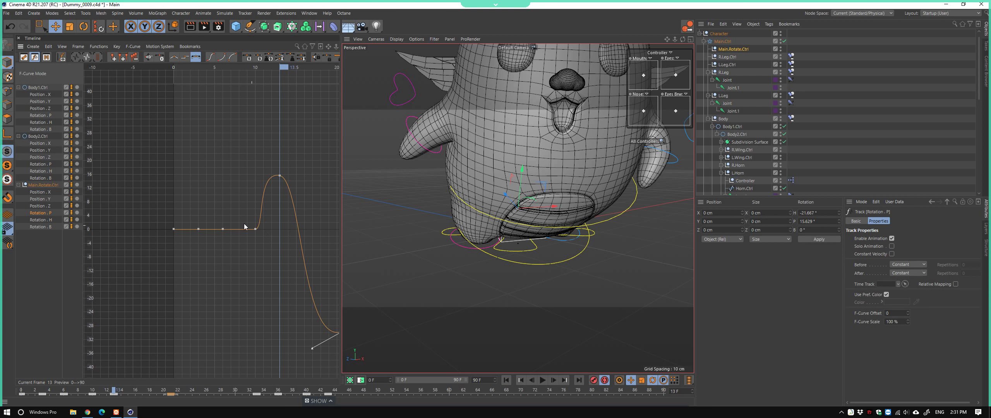
middle_click_drag(113, 190, 210, 204)
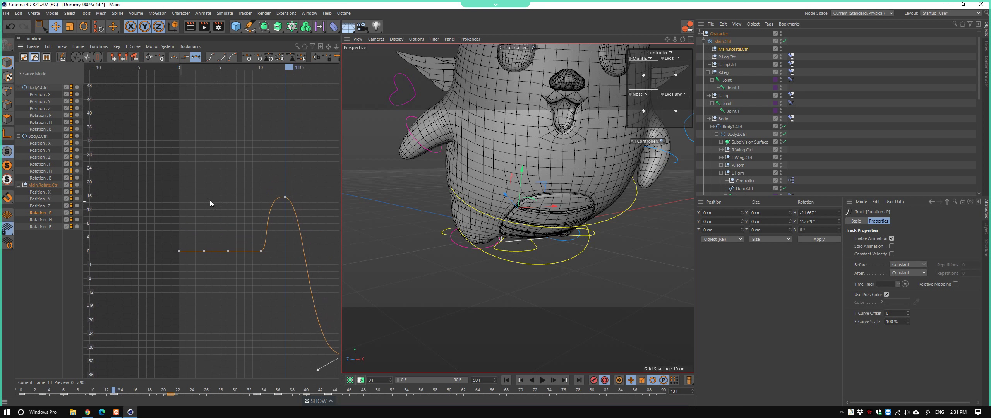
Compare the body controllers' Rotation.P and Rotation.H curves, then fit all curves together
left_click(40, 164, "ctrl")
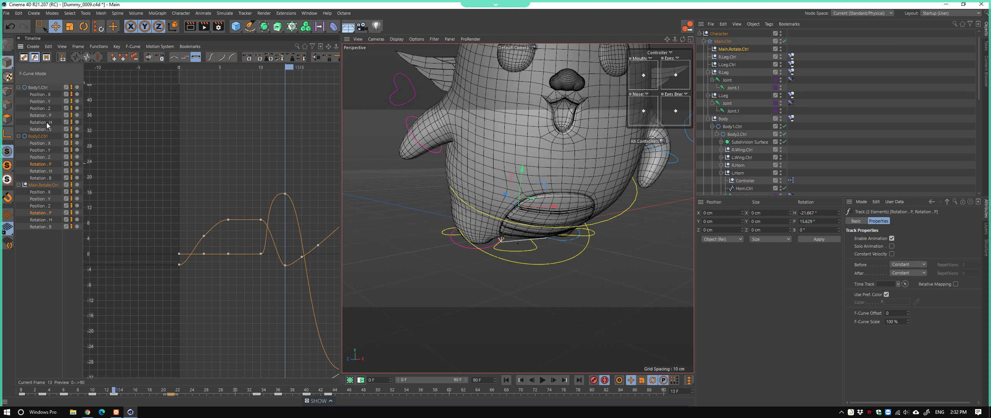
left_click(48, 118)
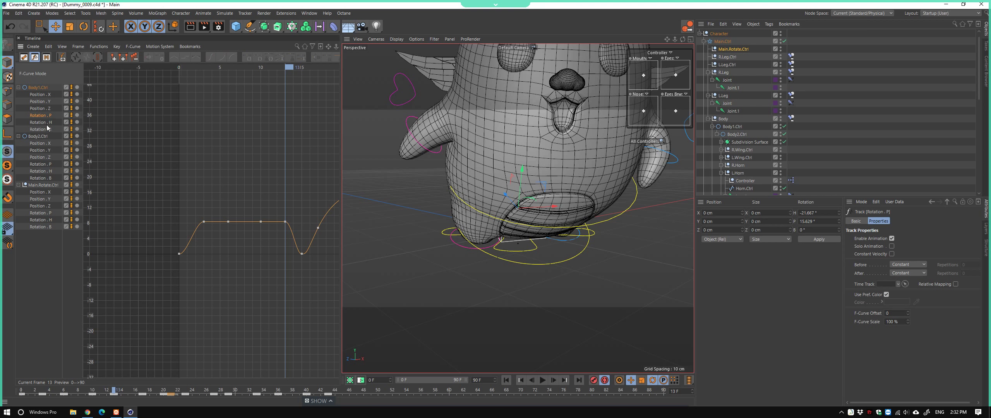
left_click(46, 123)
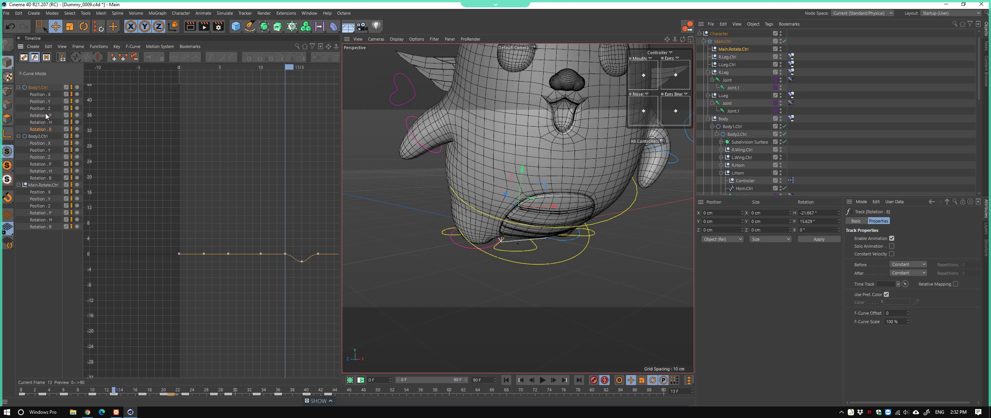
left_click(46, 115)
key("ctrl+a")
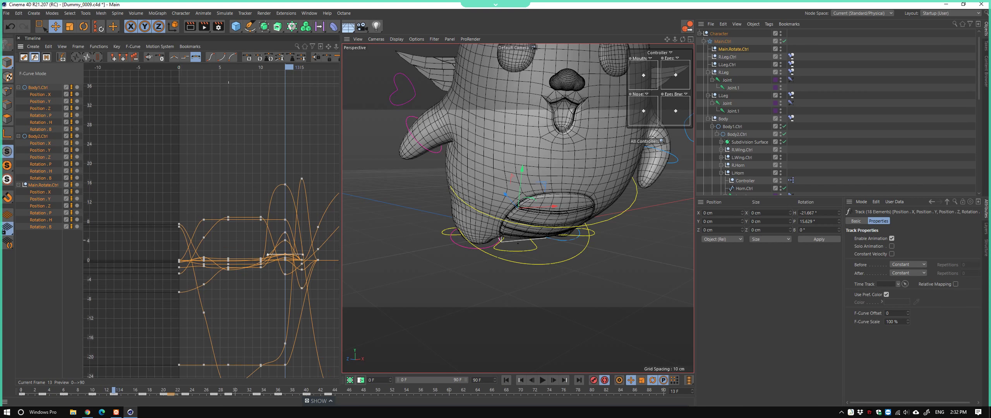
key("h")
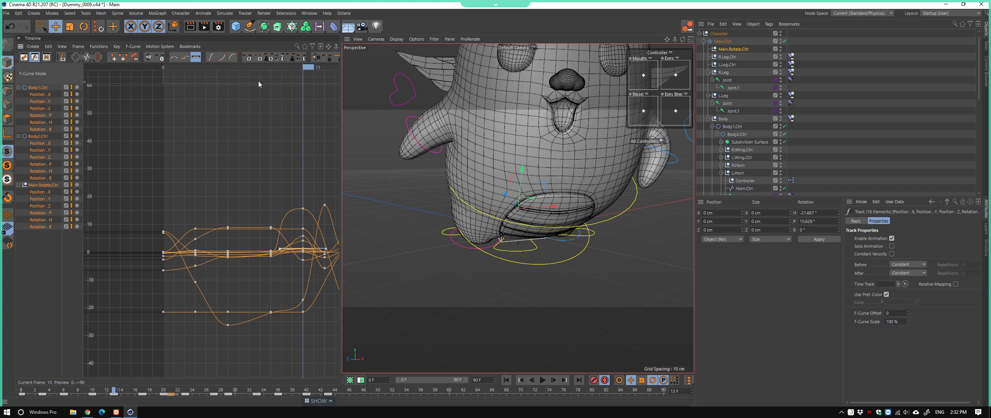
Isolate the main Rotation.P curve, select its frame-10 key, and preview playback
left_click_drag(249, 67, 274, 92)
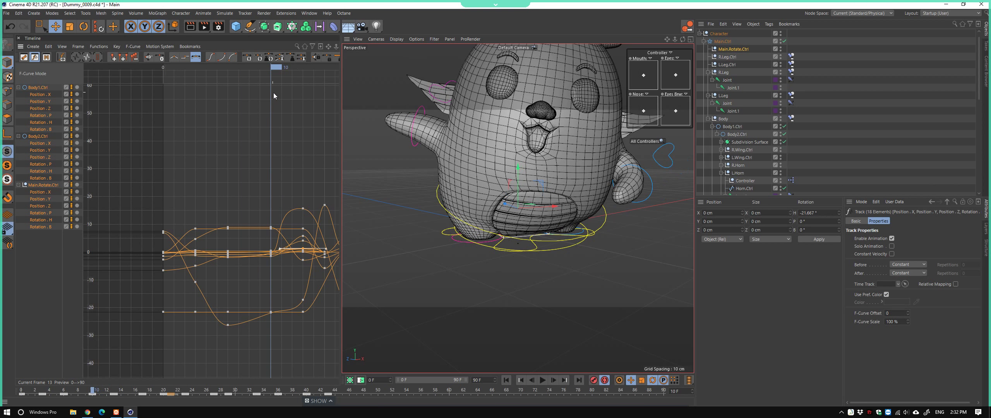
left_click(44, 213)
left_click(275, 246)
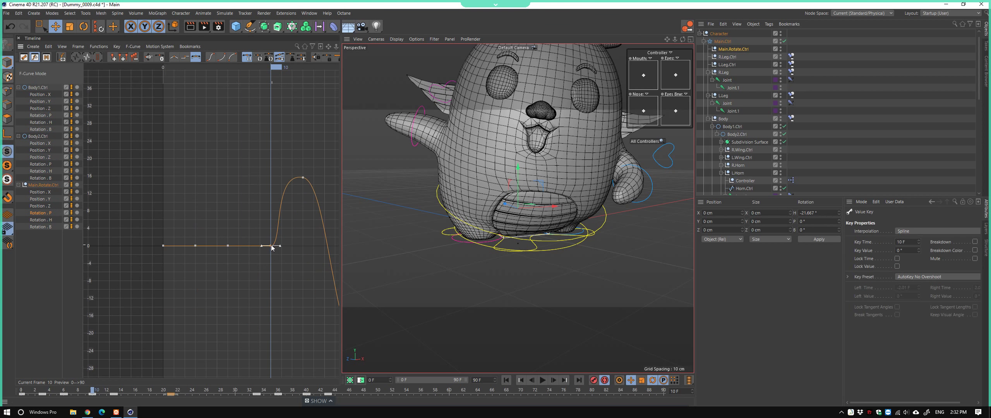
middle_click_drag(471, 227, 507, 267, "alt")
left_click(542, 380)
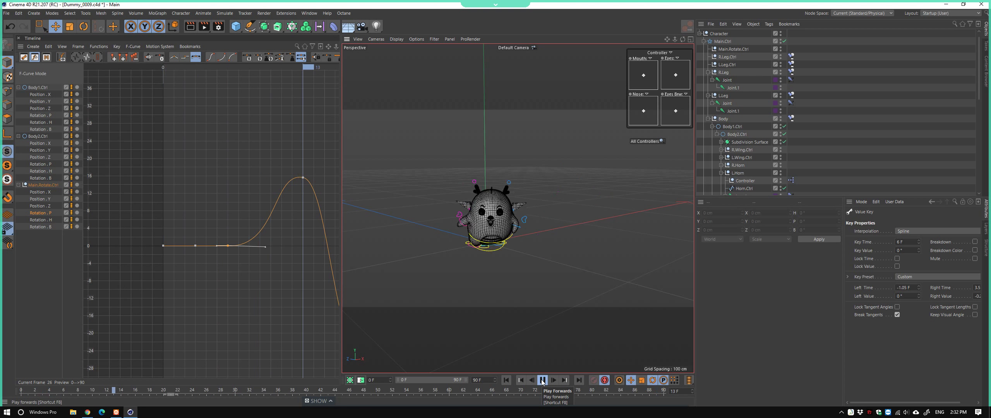
left_click(542, 380)
mouse_move(23, 391)
left_mouse_down()
mouse_move(5, 393)
mouse_move(152, 407)
mouse_move(8, 405)
mouse_move(100, 412)
mouse_move(54, 391)
mouse_move(100, 391)
left_mouse_up()
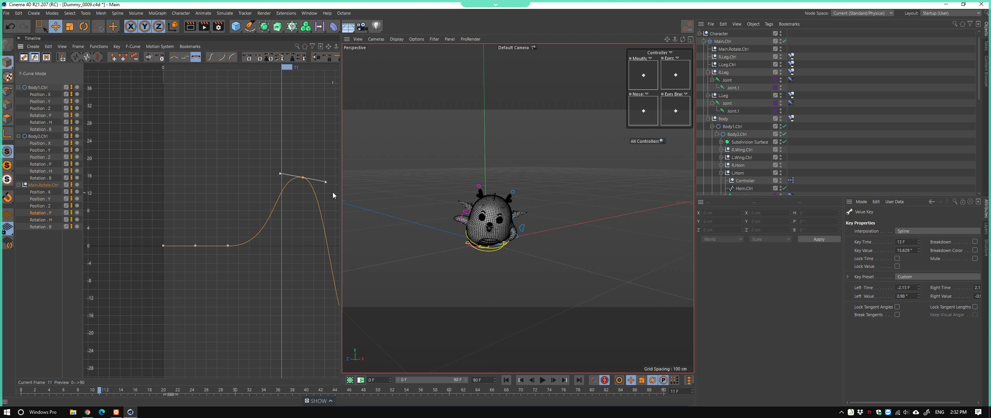
Lower the frame-13 Rotation.P peak to 3.127°, review the tilt, and save
left_click_drag(302, 180, 300, 223)
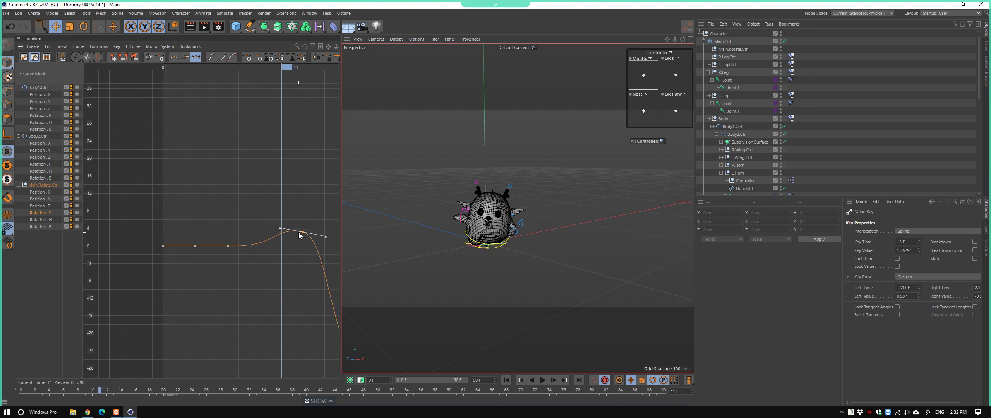
mouse_move(76, 393)
left_mouse_down()
mouse_move(23, 392)
mouse_move(134, 393)
mouse_move(22, 393)
mouse_move(155, 392)
mouse_move(22, 393)
left_mouse_up()
key("F8")
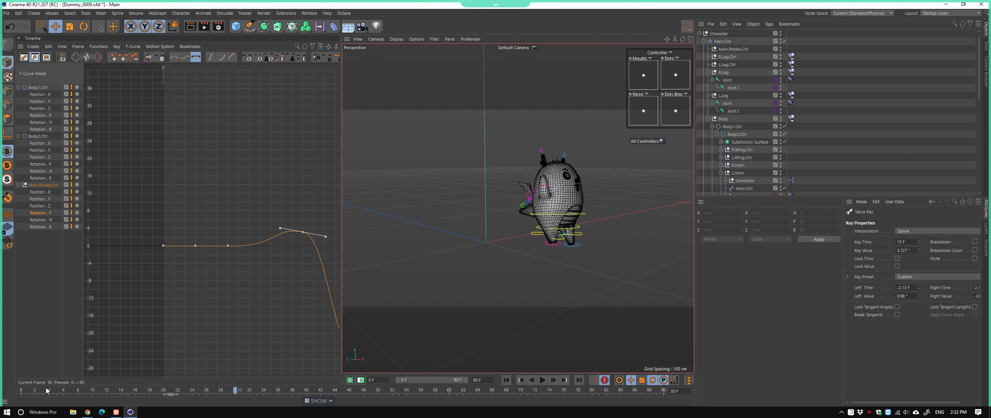
key("F8")
mouse_move(501, 257)
left_mouse_down("alt")
mouse_move(463, 239)
mouse_move(530, 307)
left_mouse_up("alt")
key("ctrl+s")
left_click(520, 381)
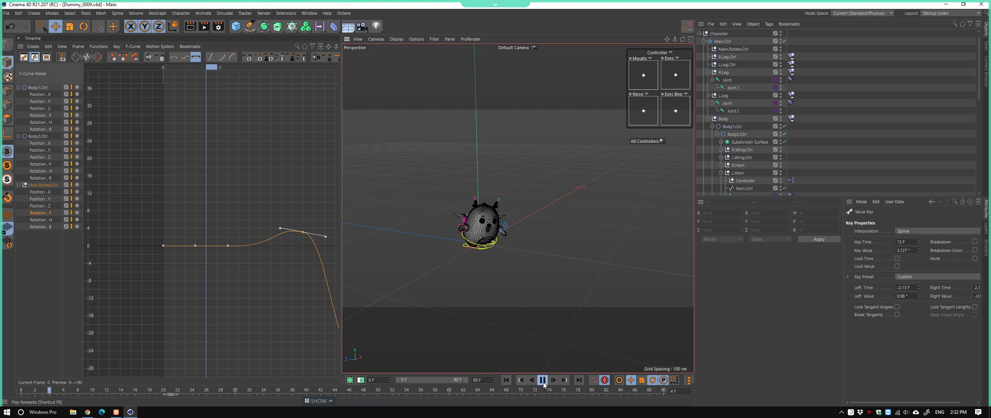
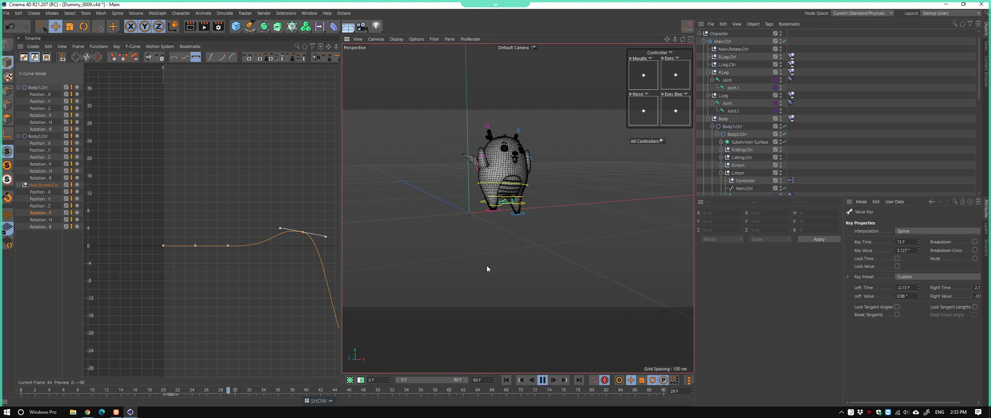
Stop playback and rotate L.Arm.Ctrl into a new pose around frame 19
left_click(542, 380)
scroll(512, 190, "up", 5)
left_click_drag(541, 215, 565, 209, "alt")
left_click(577, 197)
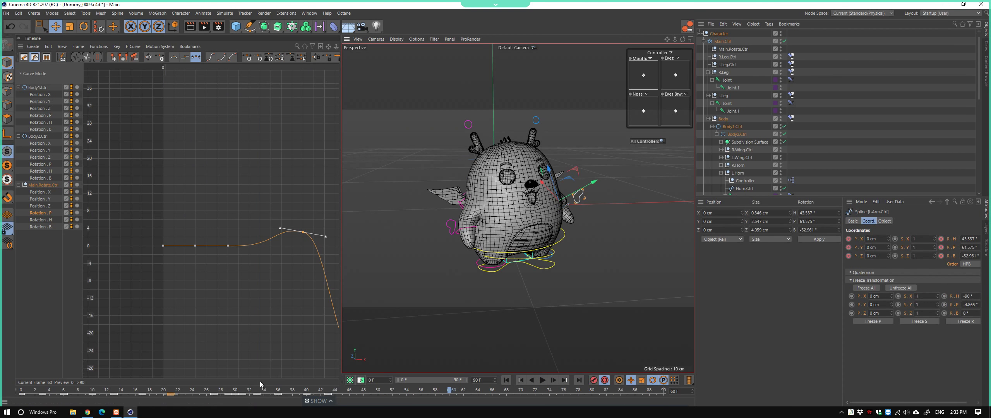
mouse_move(260, 387)
left_mouse_down()
mouse_move(109, 379)
mouse_move(157, 391)
left_mouse_up()
mouse_move(514, 209)
left_mouse_down("alt")
mouse_move(578, 212)
mouse_move(563, 162)
left_mouse_up("alt")
key("r")
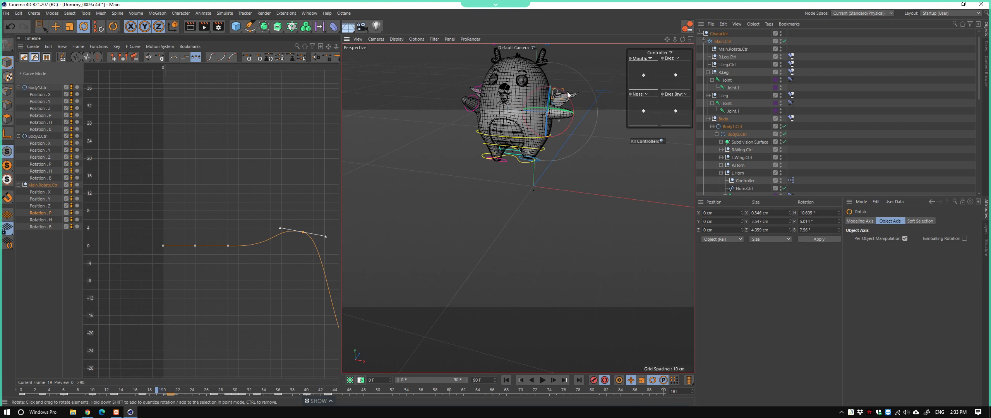
left_click_drag(561, 118, 542, 170)
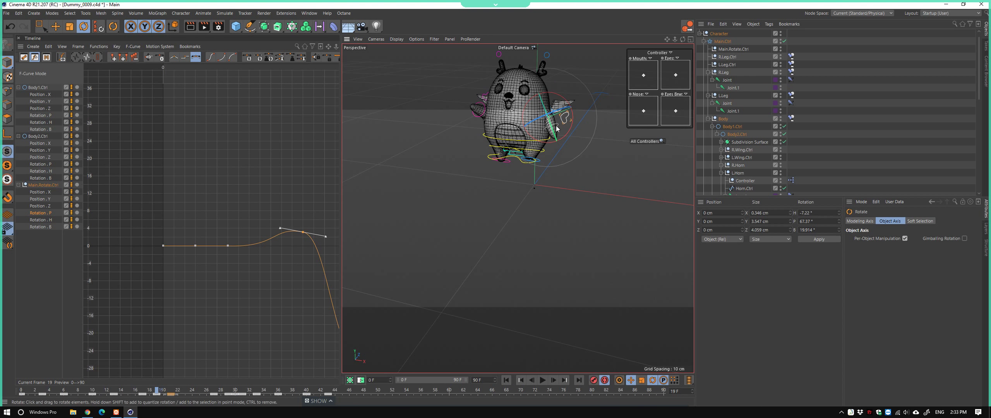
Select the left forearm controller, then deselect and watch playback from a front view
left_click(556, 128)
scroll(538, 130, "up", 2)
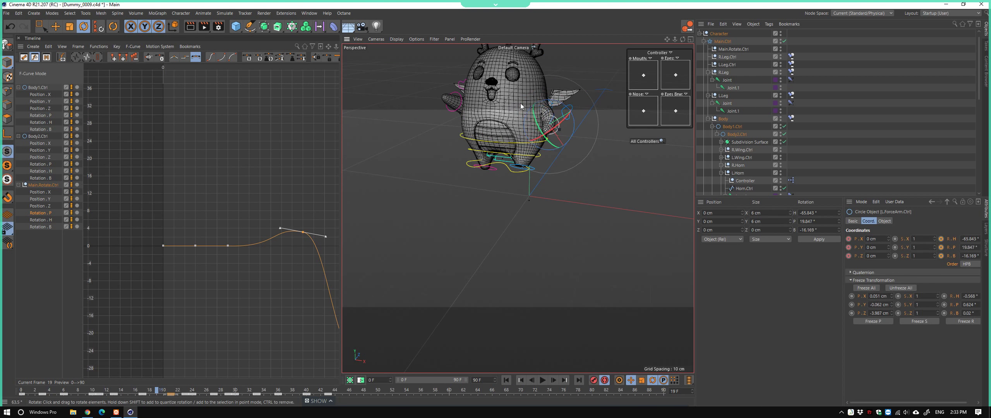
scroll(520, 104, "down", 3)
left_click_drag(520, 104, 531, 184, "alt")
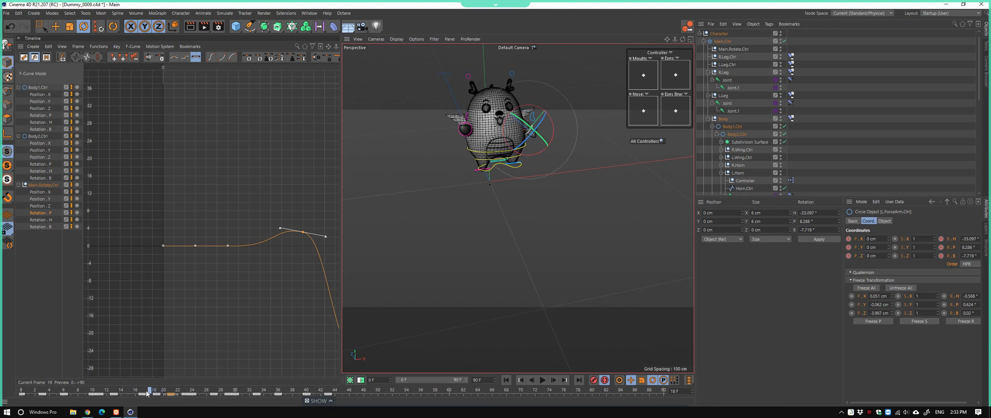
left_click(439, 182)
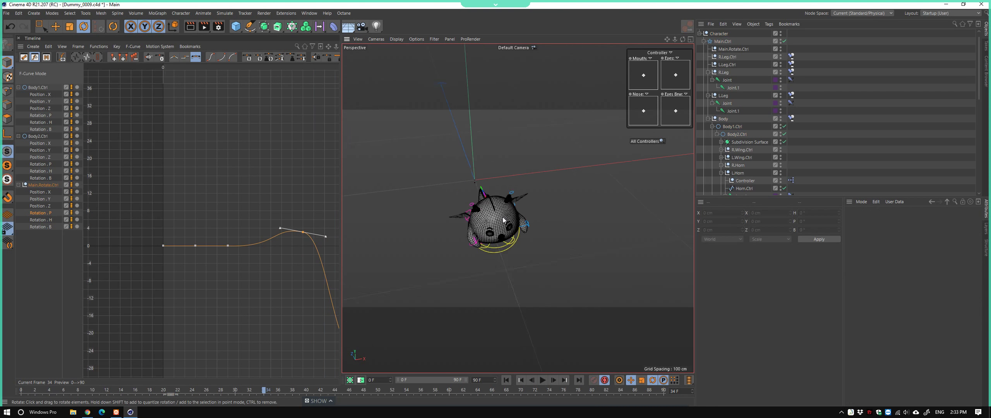
left_click_drag(439, 182, 477, 213, "alt")
left_click(522, 380)
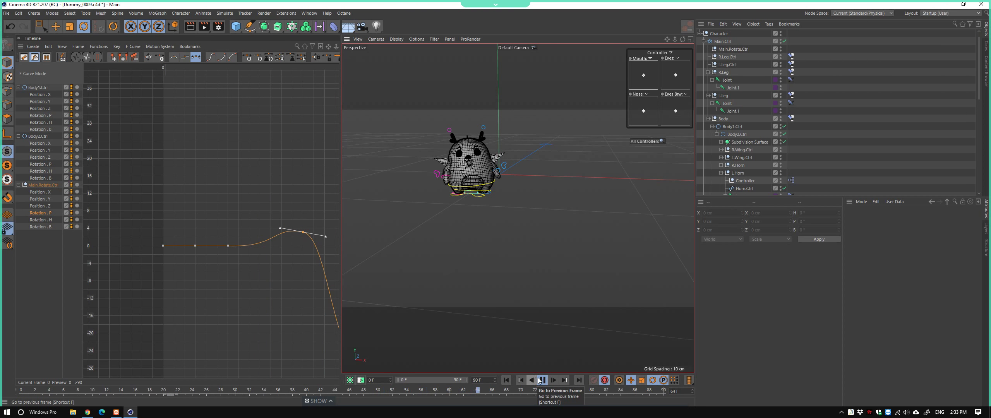
mouse_move(454, 248)
left_mouse_down("alt")
mouse_move(501, 248)
mouse_move(470, 265)
mouse_move(484, 270)
left_mouse_up("alt")
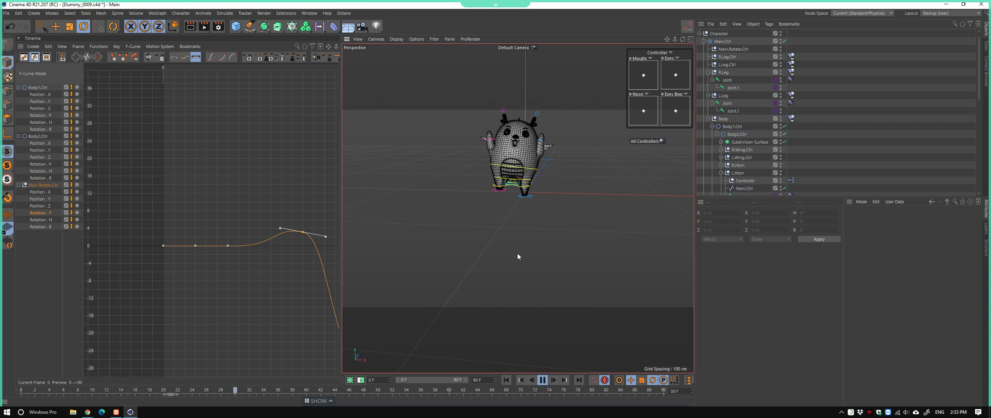
Stop playback and try a left forearm rotation at frame 31, then undo it
key("F8")
scroll(521, 237, "up", 2)
scroll(521, 236, "up", 4)
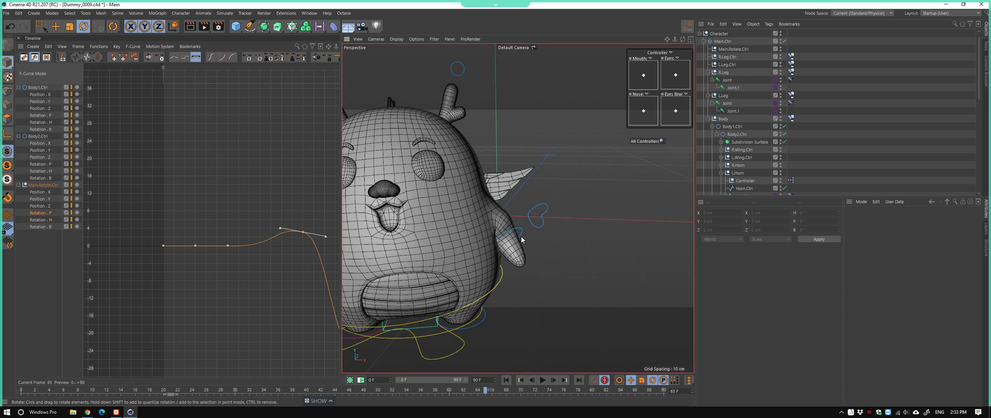
left_click(521, 237)
mouse_move(339, 394)
left_mouse_down()
mouse_move(242, 396)
mouse_move(308, 404)
left_mouse_up()
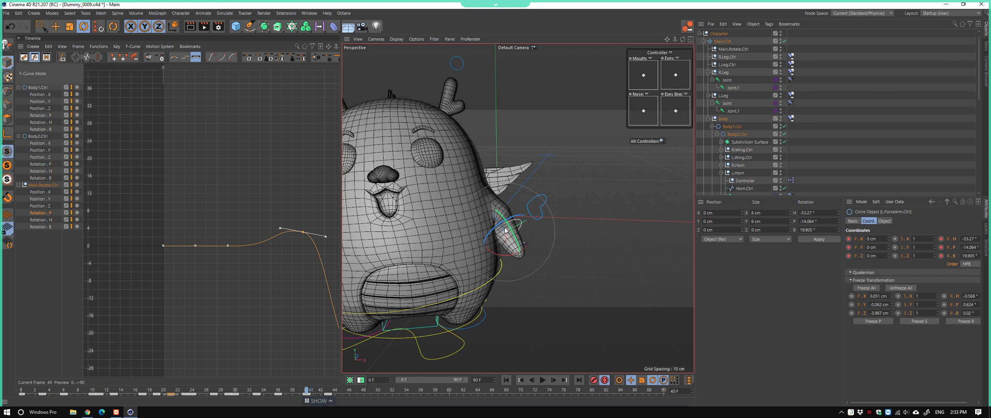
mouse_move(514, 219)
left_mouse_down()
mouse_move(479, 236)
mouse_move(553, 251)
left_mouse_up()
key("ctrl+z")
Rotate the left forearm and left arm controllers to new angles at frame 31
scroll(531, 243, "up", 4)
scroll(531, 244, "up", 3)
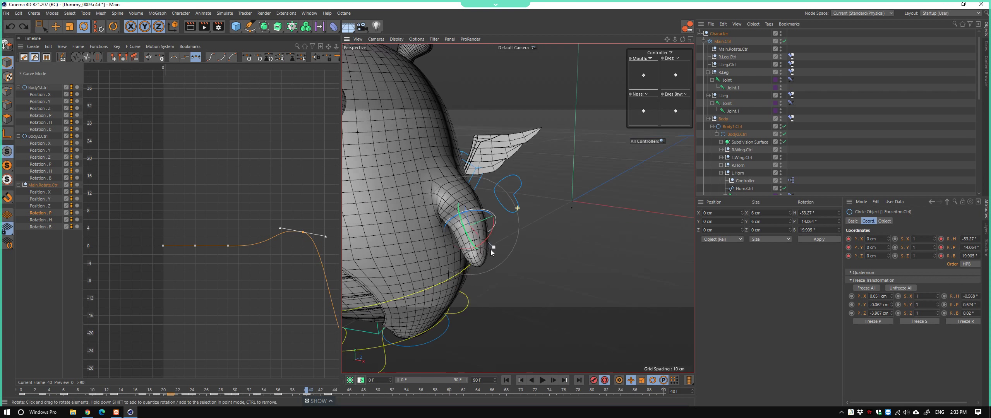
scroll(492, 252, "up", 3)
left_click_drag(465, 226, 457, 252)
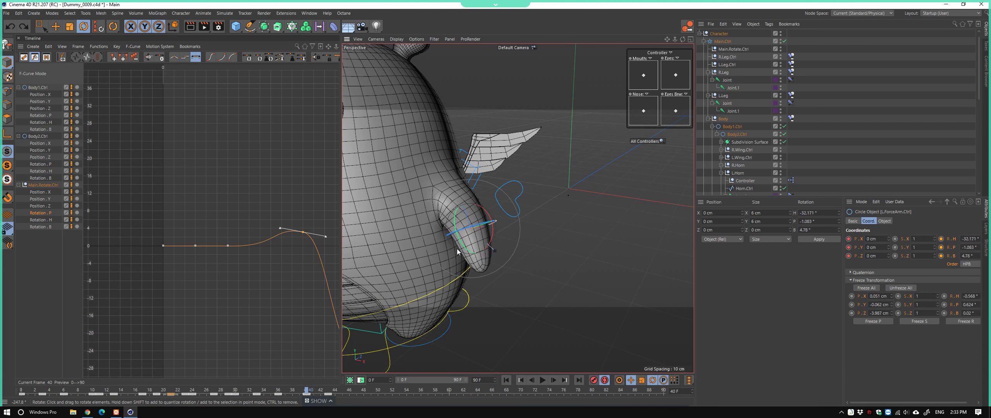
scroll(457, 252, "down", 8)
left_click(502, 242)
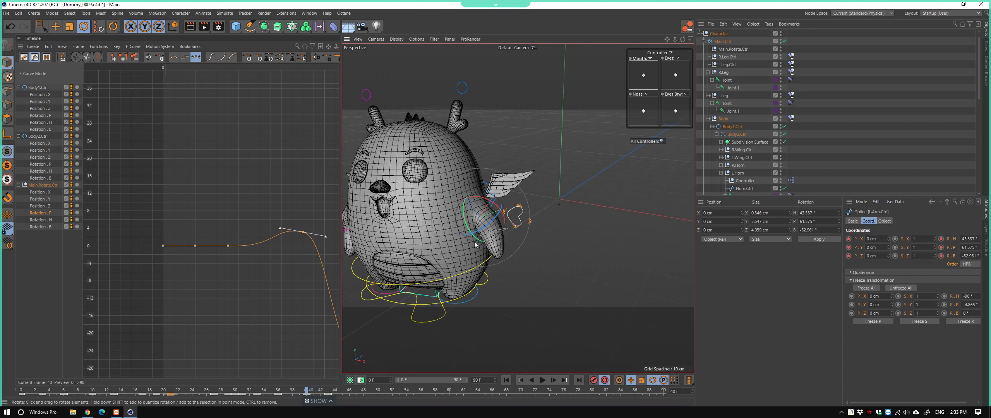
left_click_drag(474, 244, 522, 246)
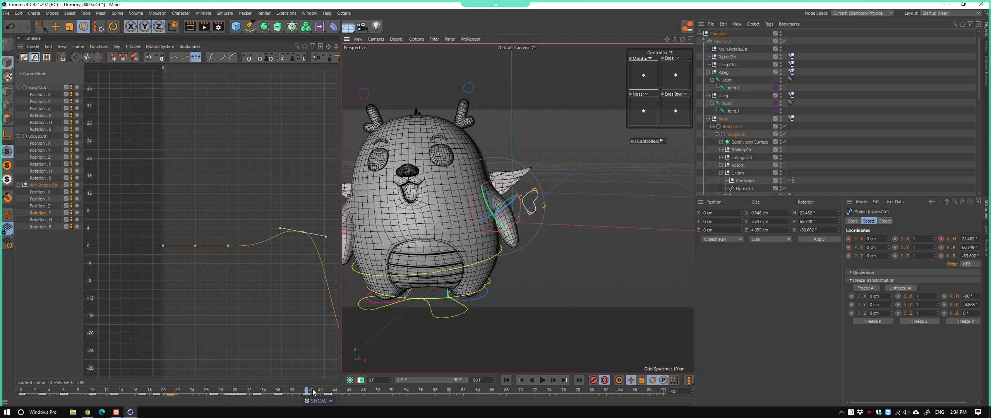
Slightly adjust the forearm controller's rotation at frame 44, then return to frame 30
left_click_drag(314, 391, 334, 391)
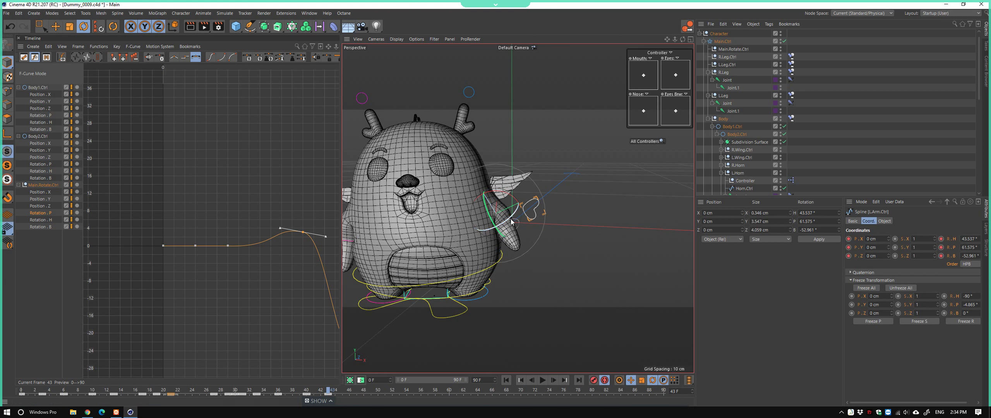
left_click(503, 239)
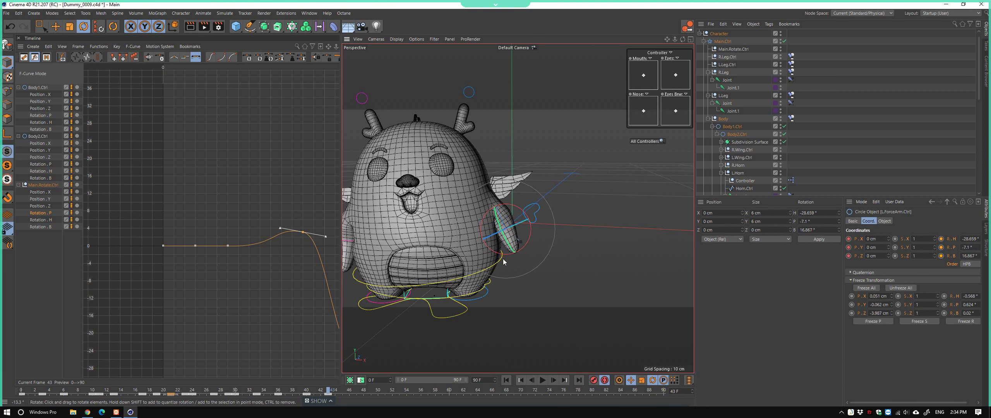
left_click_drag(496, 256, 498, 267)
scroll(498, 274, "down", 3)
mouse_move(309, 390)
left_mouse_down()
mouse_move(235, 392)
mouse_move(250, 392)
left_mouse_up()
Swing L.Arm.Ctrl further inward at frame 33 and frame the whole character
left_click_drag(484, 232, 542, 236, "alt")
scroll(572, 239, "up", 3)
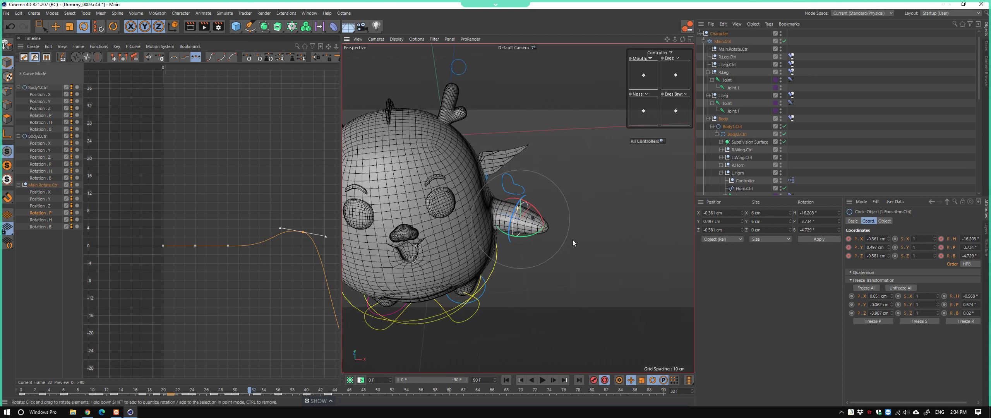
left_click(511, 182)
left_click_drag(250, 391, 249, 392)
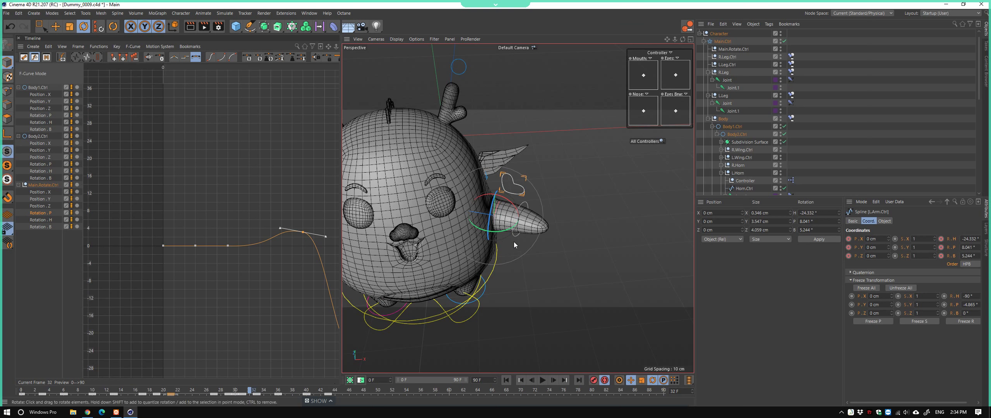
mouse_move(506, 230)
left_mouse_down()
mouse_move(469, 238)
mouse_move(511, 226)
mouse_move(448, 258)
left_mouse_up()
left_click_drag(522, 230, 515, 213)
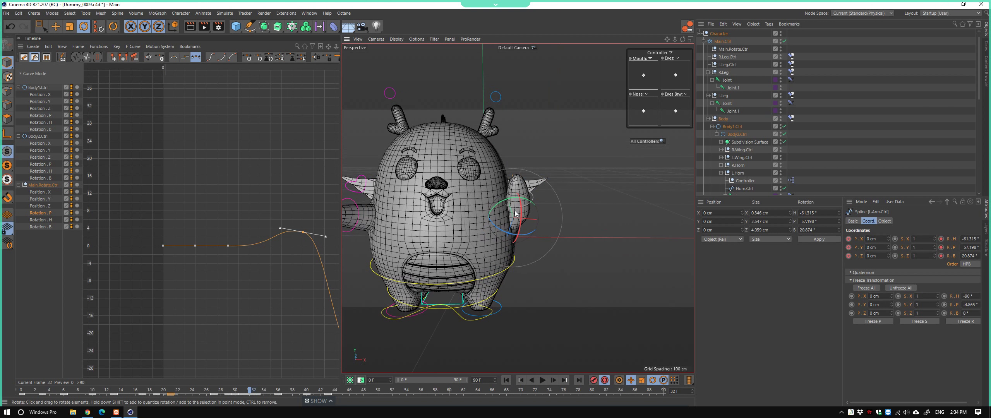
left_click_drag(253, 392, 256, 392)
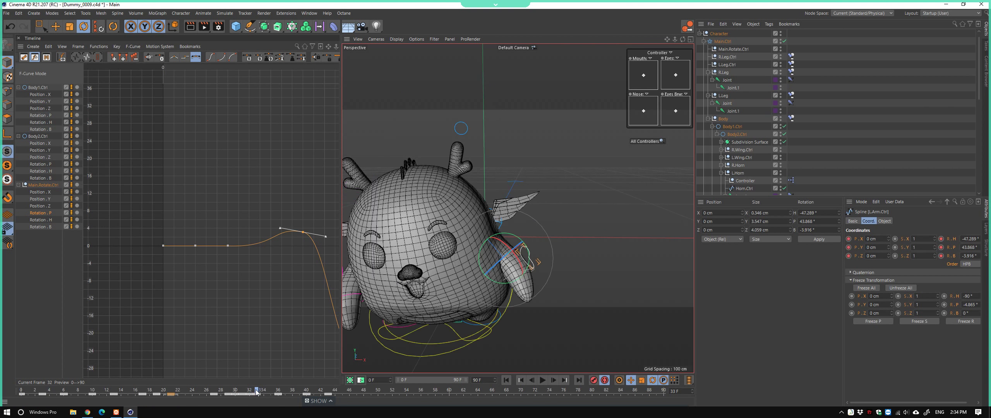
left_click_drag(510, 284, 483, 284)
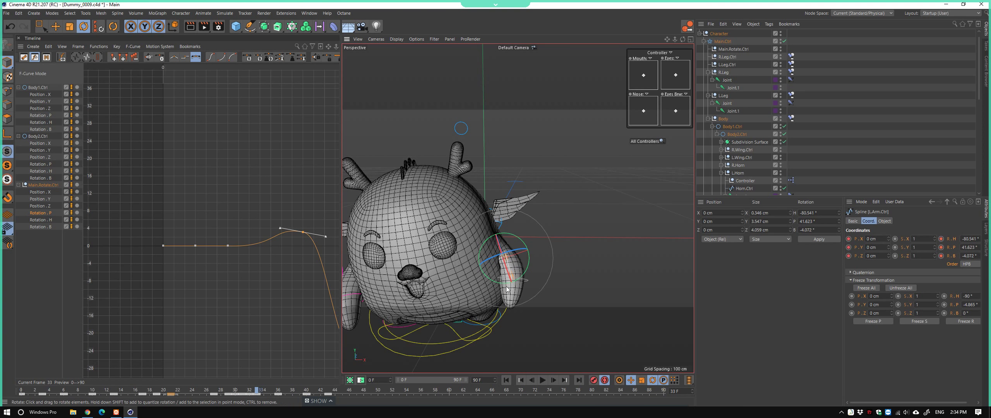
key("h")
Rotate the left arm controller again at frame 32, checking it from several angles
mouse_move(255, 391)
left_mouse_down()
mouse_move(213, 391)
mouse_move(241, 391)
left_mouse_up()
left_click_drag(543, 297, 590, 240, "alt")
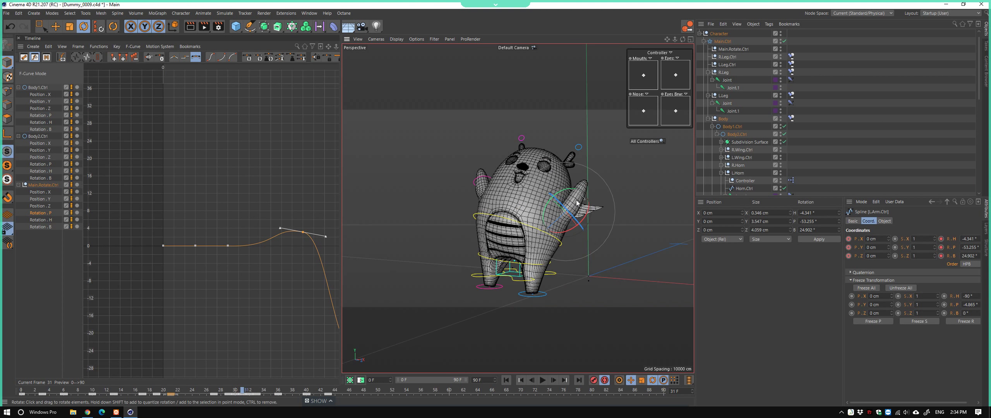
mouse_move(576, 202)
left_mouse_down()
mouse_move(569, 196)
mouse_move(593, 238)
mouse_move(556, 196)
mouse_move(544, 198)
left_mouse_up()
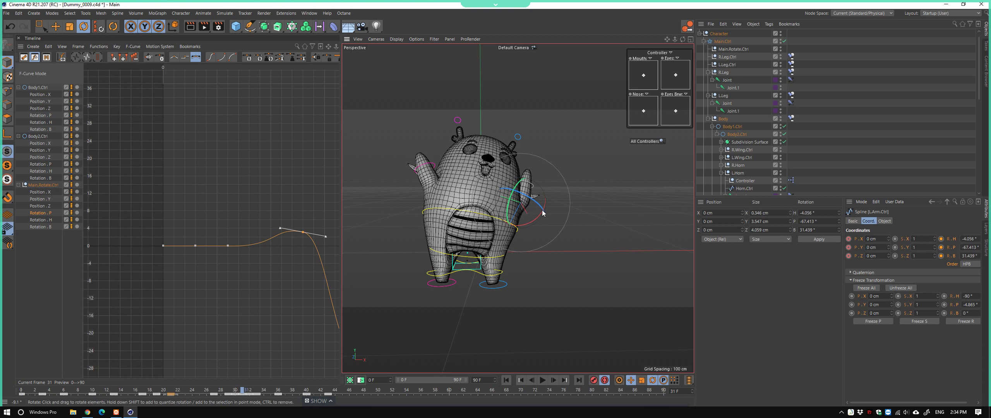
left_click_drag(514, 230, 466, 257, "alt")
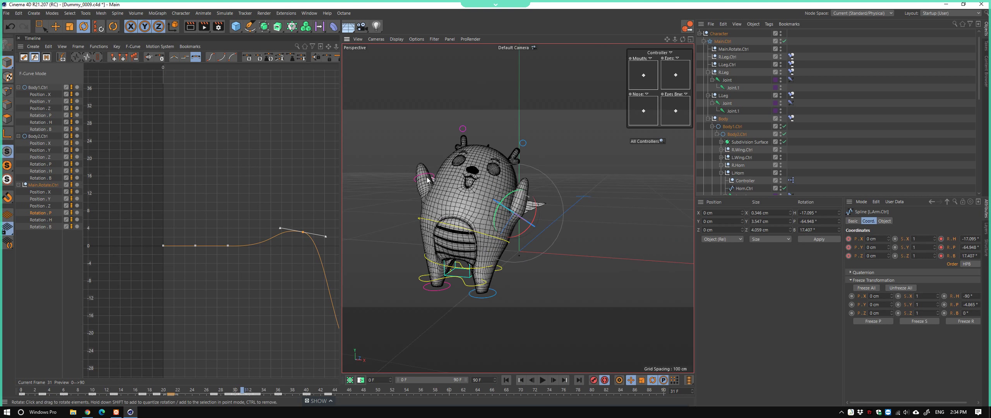
left_click_drag(427, 180, 470, 214, "alt")
Pose the left forearm controller at frame 39 and play back the result
left_click_drag(240, 391, 304, 391)
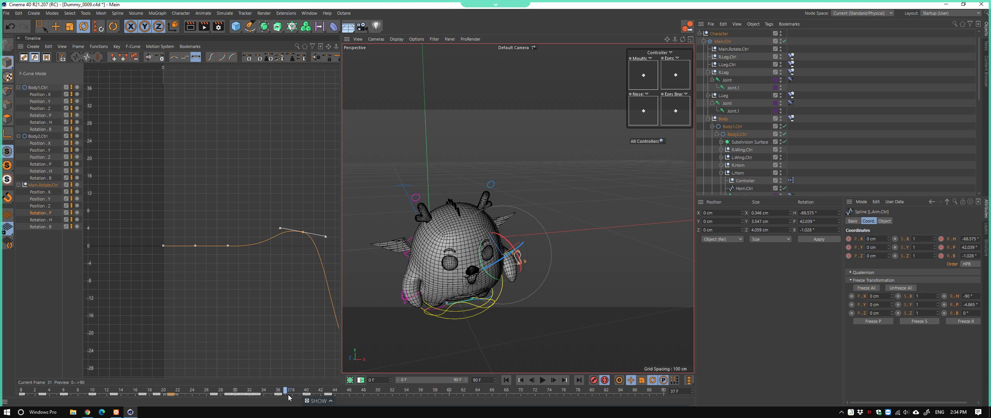
scroll(534, 268, "up", 5)
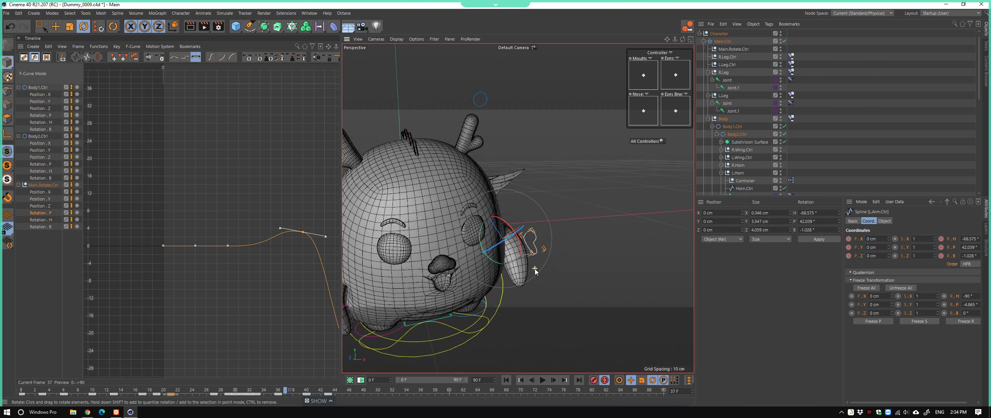
scroll(536, 273, "up", 5)
left_click(545, 254)
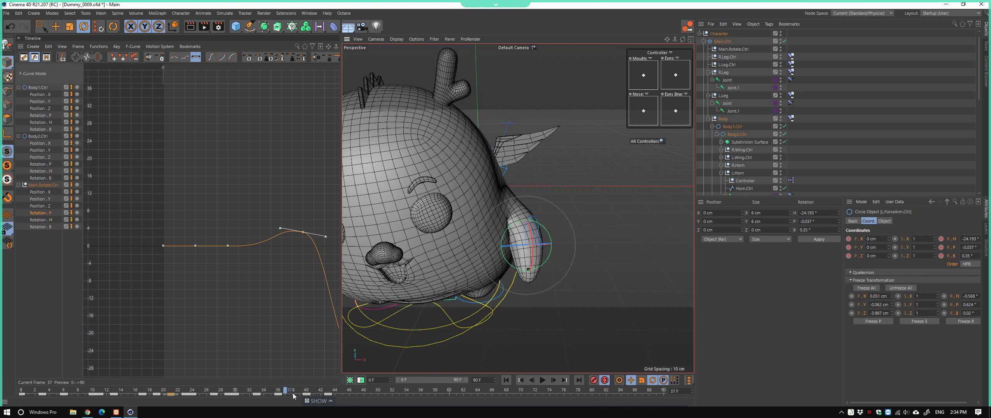
left_click_drag(293, 395, 298, 394)
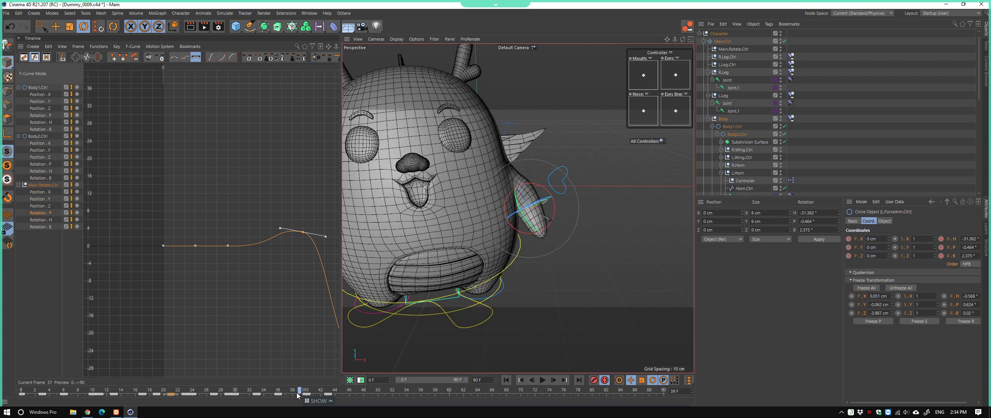
mouse_move(523, 233)
left_mouse_down()
mouse_move(536, 225)
mouse_move(538, 233)
left_mouse_up()
key("e")
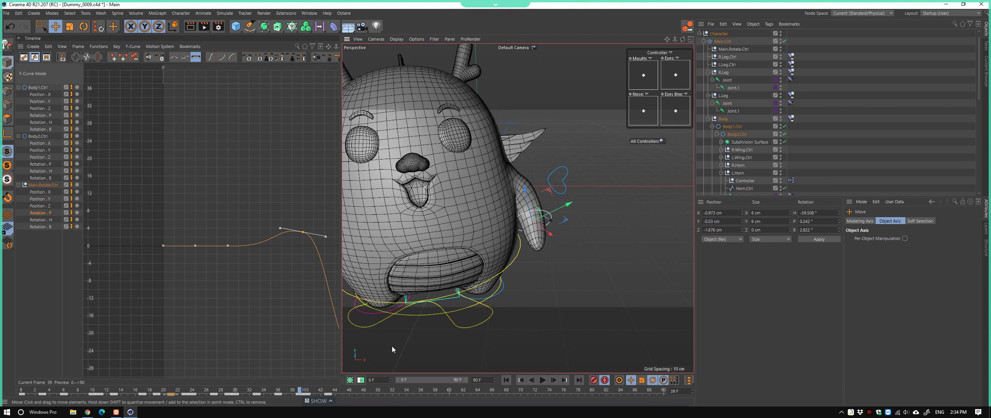
left_click(293, 394)
key("F8")
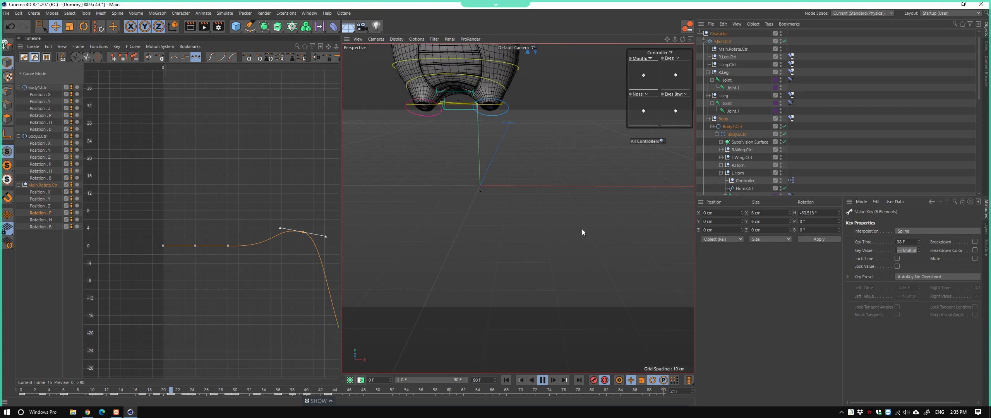
Zoom out to an angled side view and restart playback from the beginning
scroll(577, 239, "down", 5)
scroll(514, 282, "down", 3)
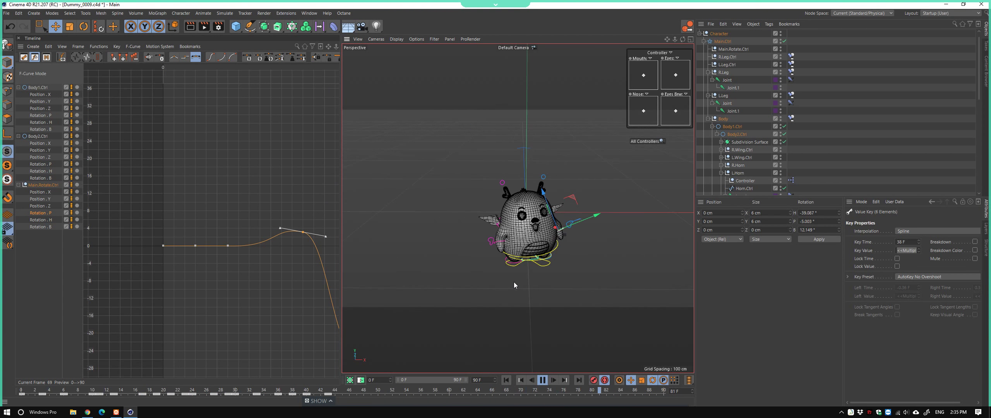
scroll(502, 261, "down", 3)
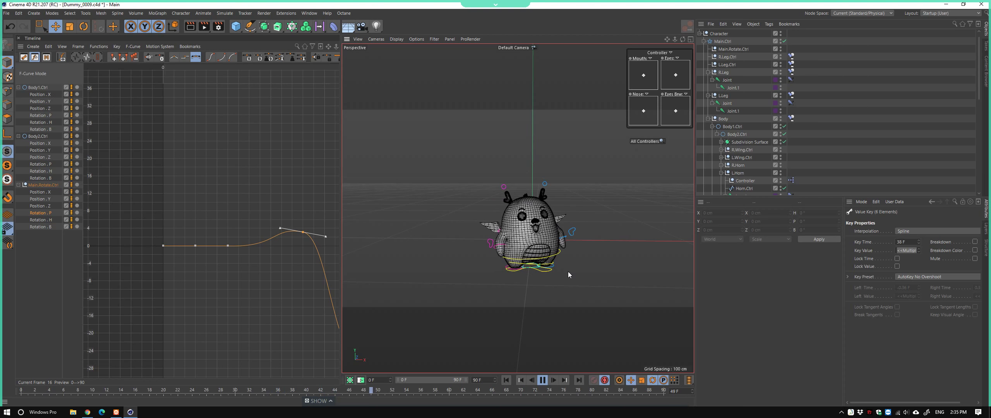
mouse_move(568, 271)
left_mouse_down("alt")
mouse_move(491, 276)
mouse_move(527, 289)
mouse_move(517, 288)
left_mouse_up("alt")
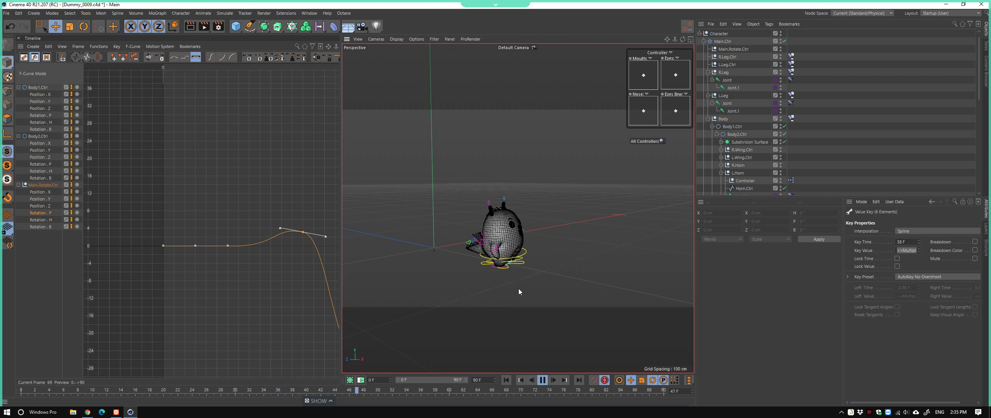
left_click(506, 380)
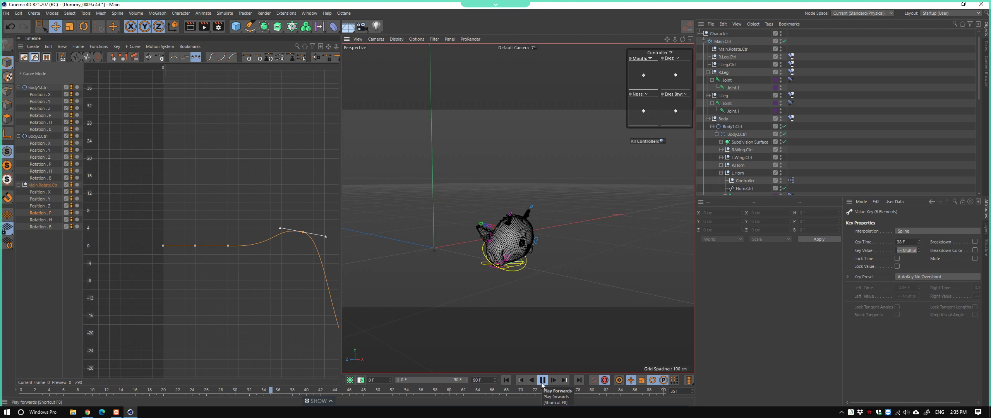
Stop playback, select R.Arm.Ctrl, and scrub back to frame 20
left_click(542, 380)
scroll(514, 255, "up", 5)
left_click_drag(514, 256, 464, 267, "alt")
left_click(484, 257)
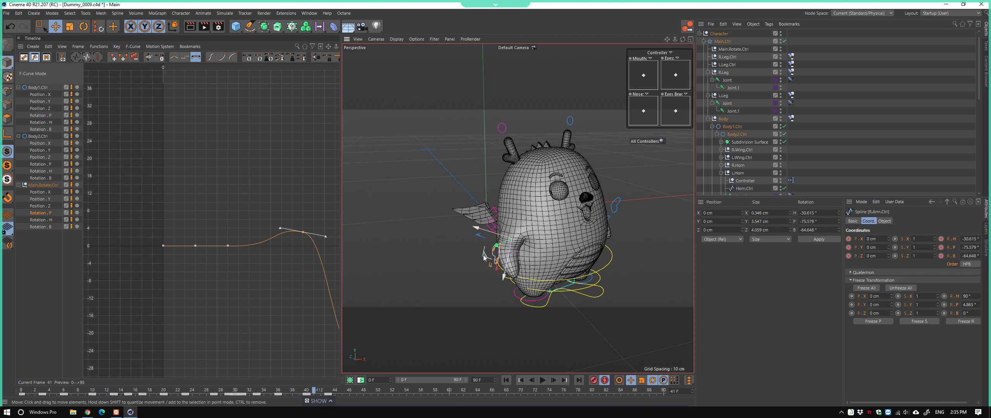
mouse_move(184, 392)
left_mouse_down()
mouse_move(153, 391)
mouse_move(163, 391)
left_mouse_up()
Rotate the selected controller at frame 20, then scrub frames 15–22 to check it
mouse_move(523, 225)
left_mouse_down("alt")
mouse_move(562, 223)
mouse_move(531, 184)
left_mouse_up("alt")
key("r")
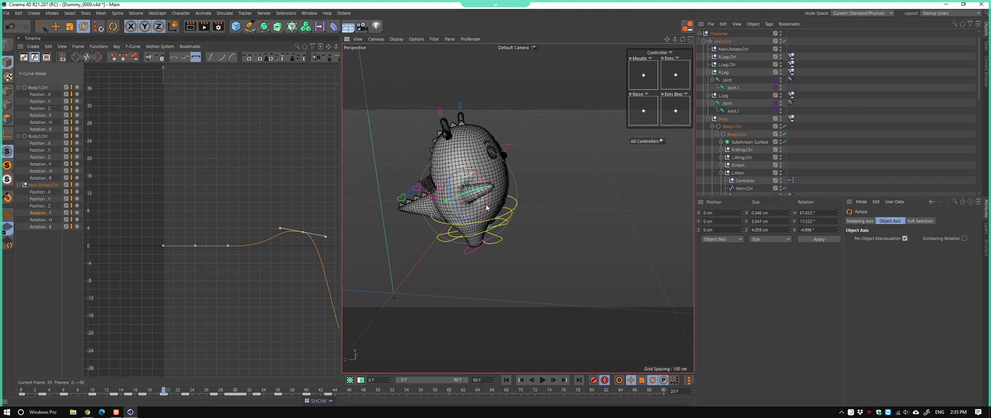
left_click_drag(487, 208, 506, 179)
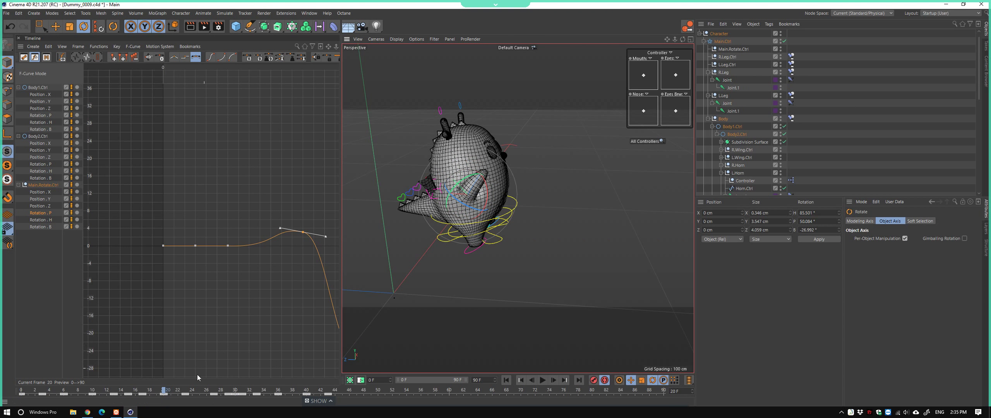
left_click_drag(163, 391, 127, 407)
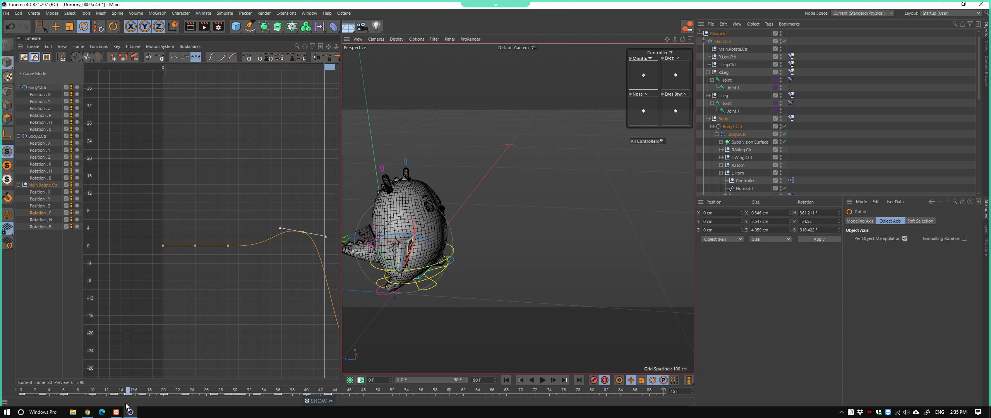
middle_click_drag(283, 355, 289, 331)
left_click_drag(131, 393, 135, 393)
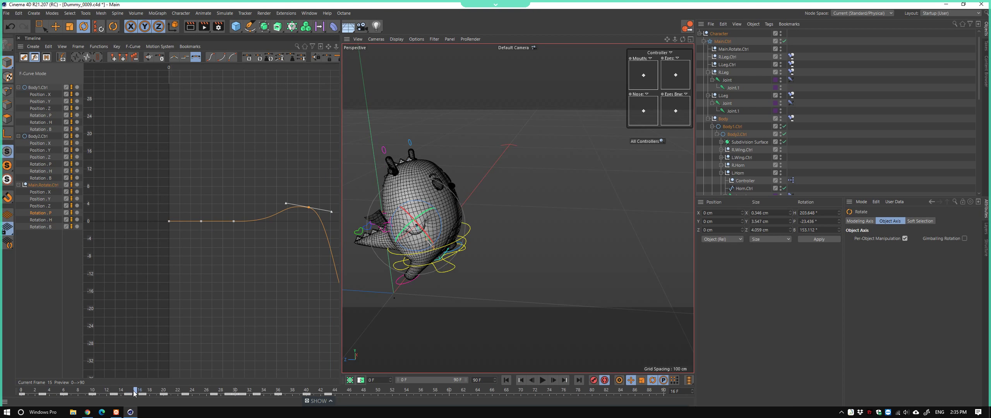
mouse_move(410, 233)
left_mouse_down("alt")
mouse_move(441, 240)
mouse_move(428, 232)
left_mouse_up("alt")
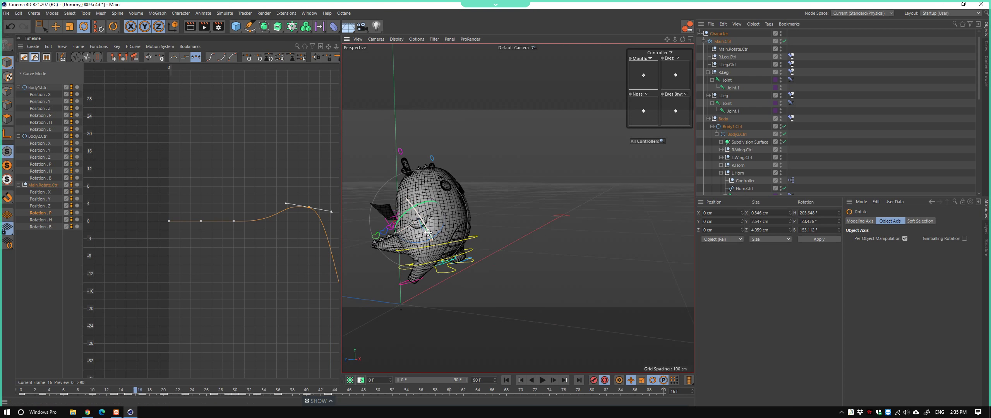
left_click(130, 394)
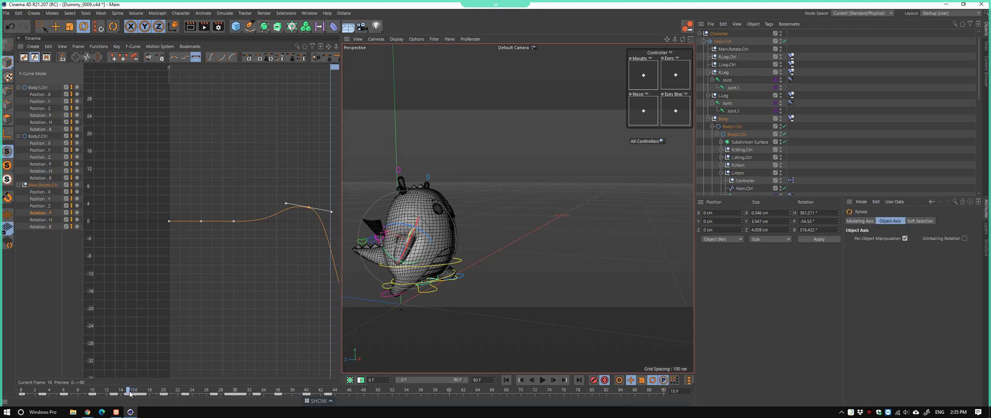
left_click_drag(133, 394, 166, 403)
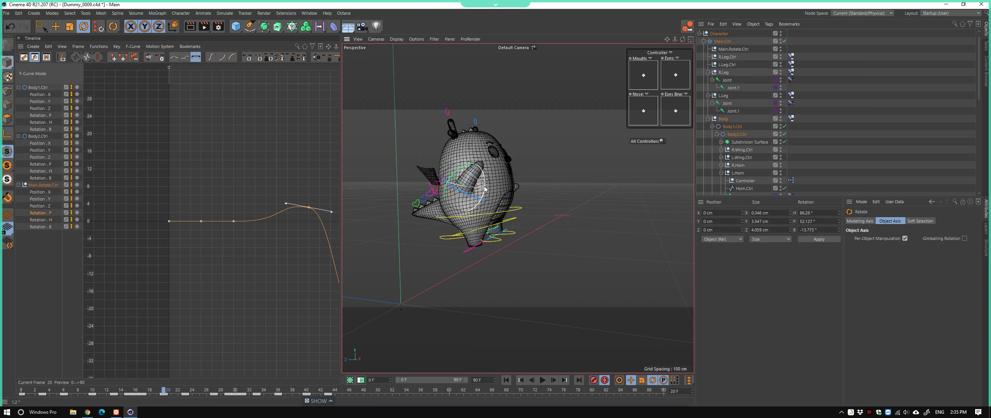
left_click_drag(139, 391, 209, 413)
Play the animation with F8, stopping around frames 39–44 to review the motion
key("F8")
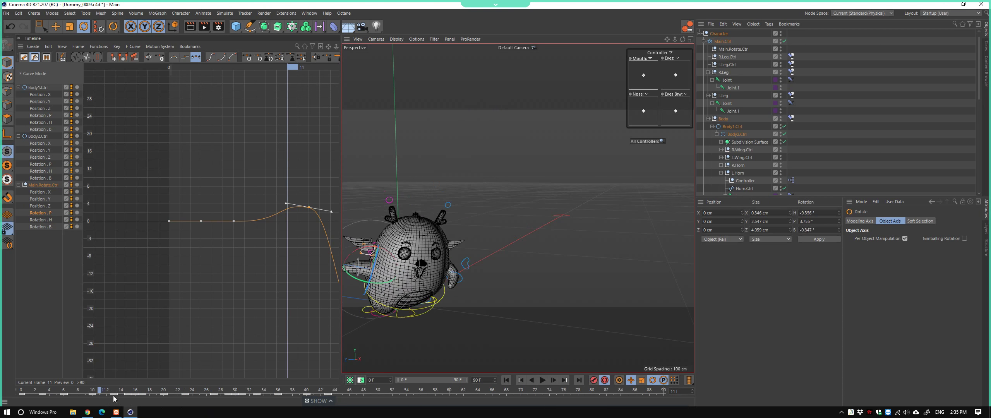
key("F8")
key("F8")
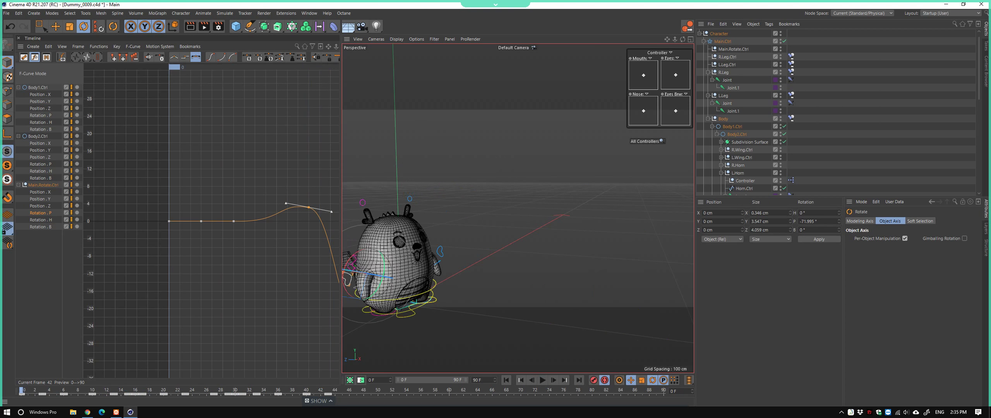
key("F8")
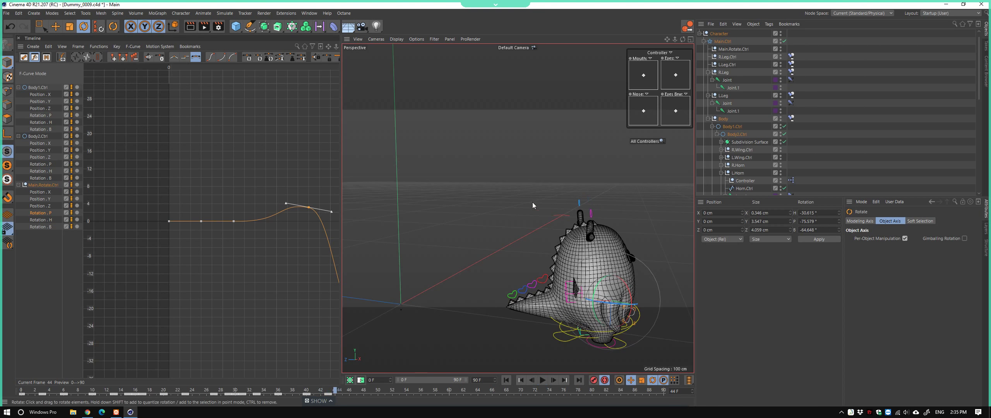
left_click_drag(533, 202, 189, 386, "alt")
key("F8")
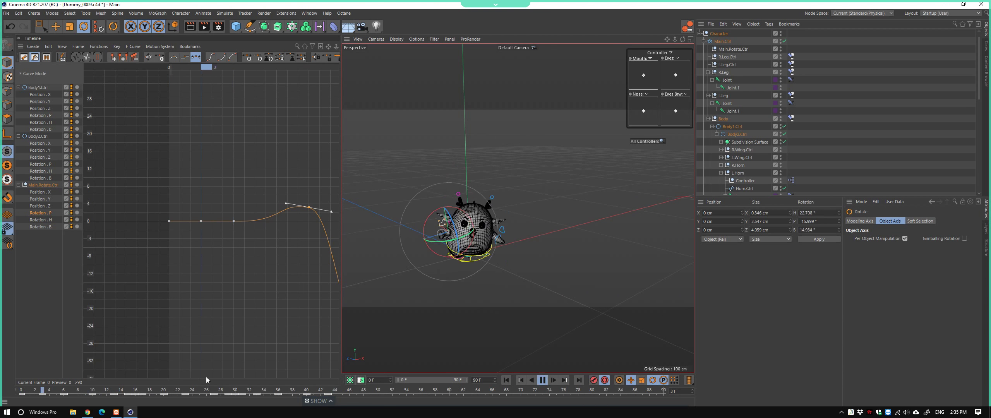
key("F8")
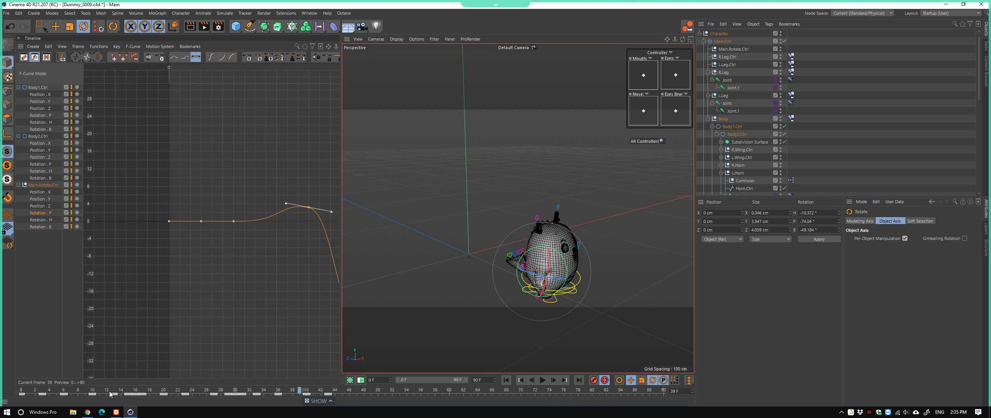
key("F8")
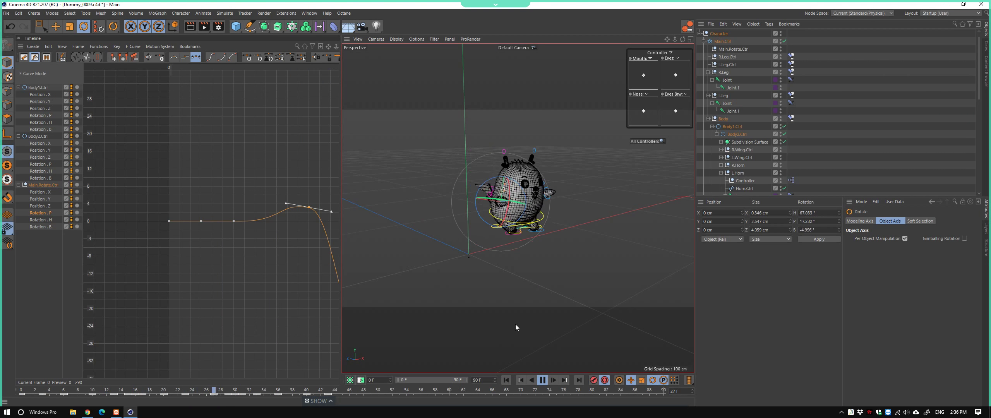
left_click(157, 392)
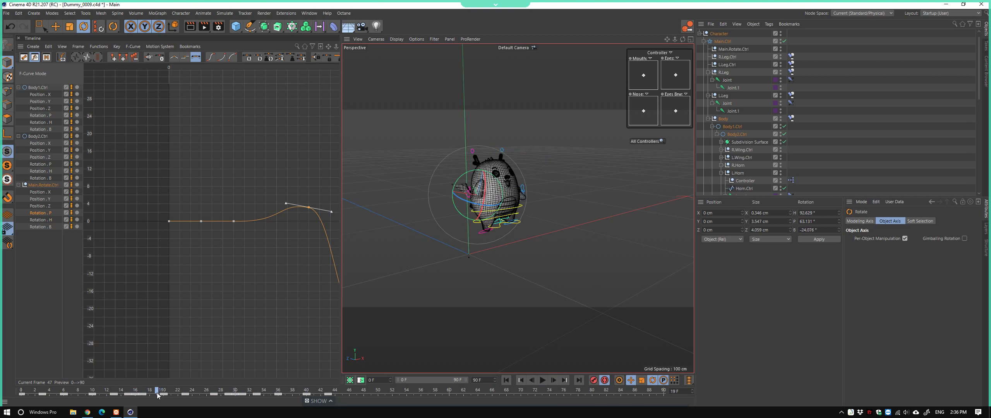
Scrub frames 20–24, then replay the animation while orbiting the view
mouse_move(158, 394)
left_mouse_down()
mouse_move(193, 394)
mouse_move(163, 394)
left_mouse_up()
mouse_move(587, 171)
left_mouse_down("alt")
mouse_move(457, 199)
mouse_move(264, 340)
left_mouse_up("alt")
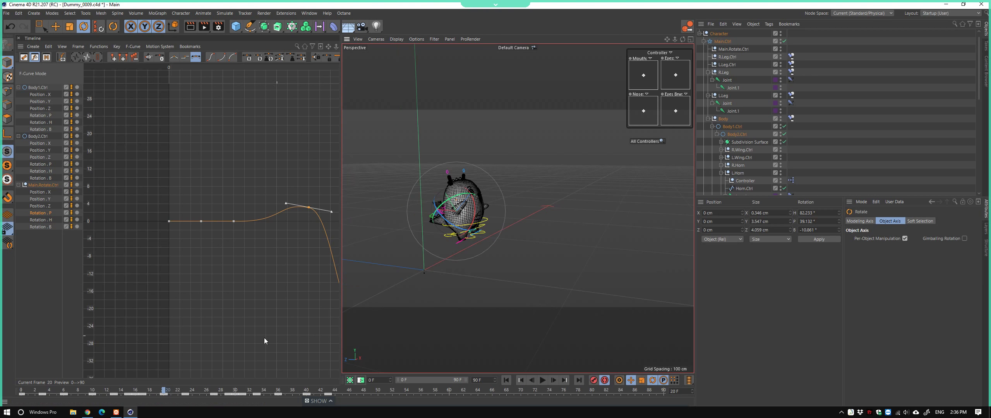
key("F8")
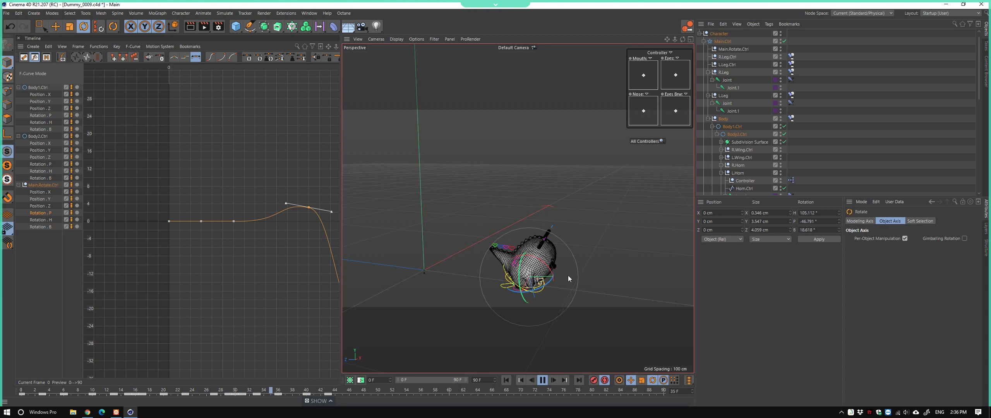
left_click_drag(453, 222, 512, 258, "alt")
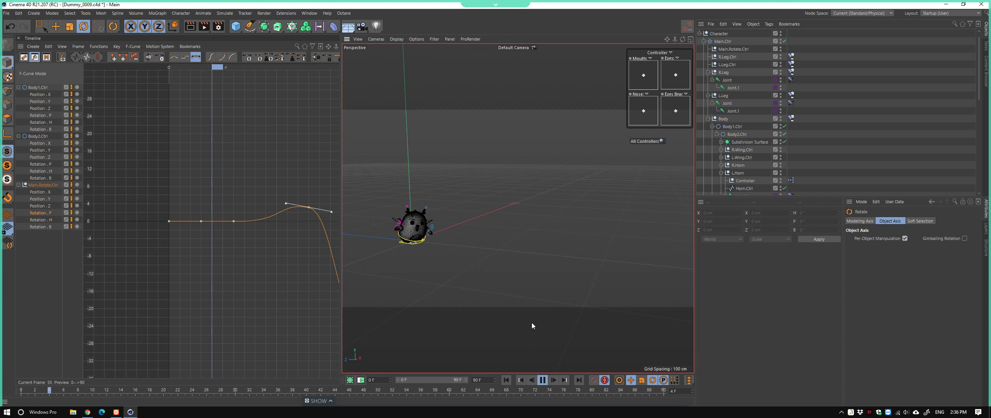
mouse_move(495, 250)
left_mouse_down("alt")
mouse_move(496, 266)
mouse_move(610, 257)
left_mouse_up("alt")
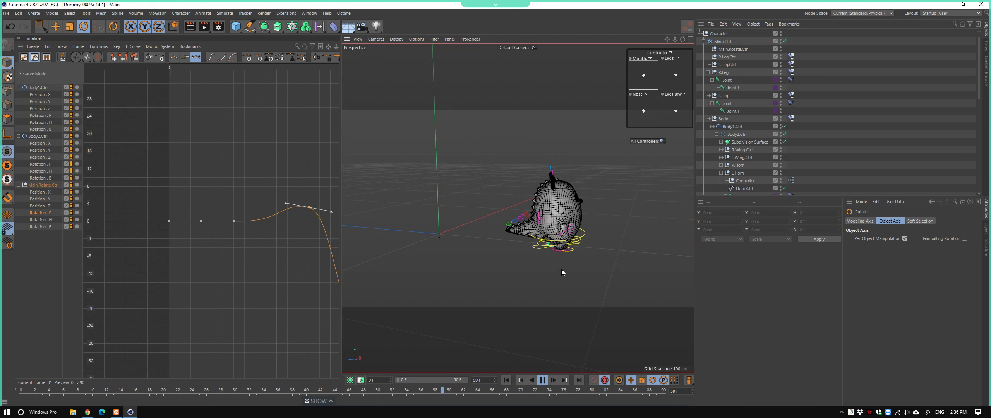
Stop playback at frame 41, save the scene, and return to frame 0
left_click(543, 380)
left_click_drag(528, 248, 488, 257, "alt")
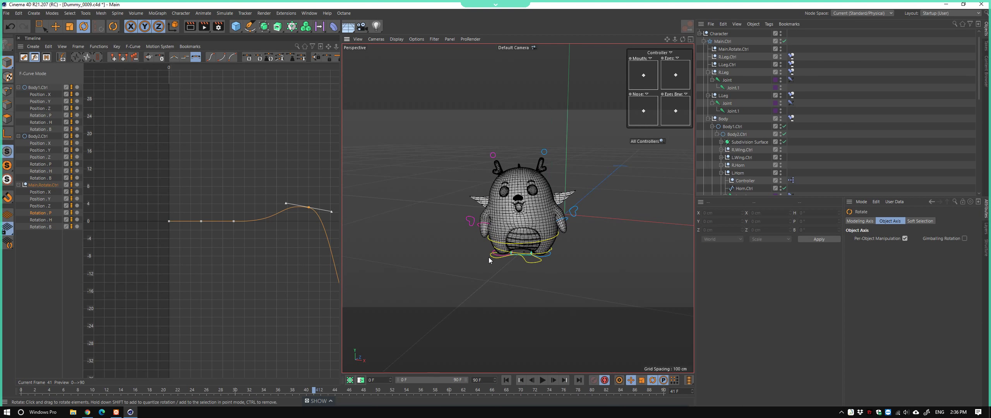
key("ctrl+s")
left_click(74, 392)
left_click_drag(74, 392, 22, 391)
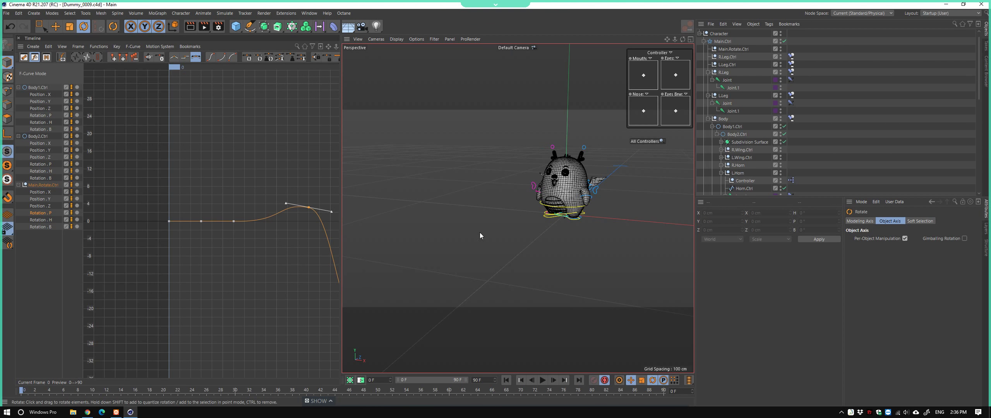
Key the Mouth control at frame 3, then change the mouth shape at frame 5
scroll(480, 232, "up", 5)
middle_click_drag(559, 212, 498, 297, "alt")
left_click_drag(499, 298, 425, 302, "alt")
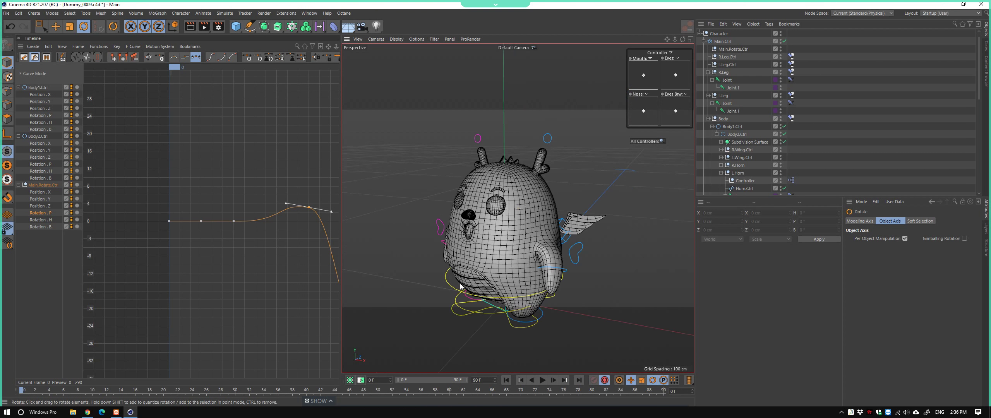
mouse_move(24, 389)
left_mouse_down()
mouse_move(87, 392)
mouse_move(21, 392)
mouse_move(96, 405)
mouse_move(64, 413)
mouse_move(161, 415)
mouse_move(22, 415)
left_mouse_up()
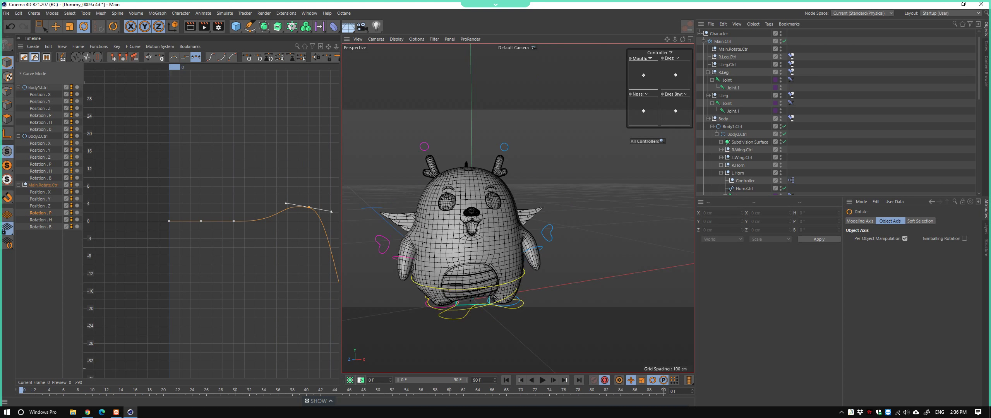
mouse_move(565, 145)
left_mouse_down("alt")
mouse_move(569, 202)
mouse_move(581, 209)
left_mouse_up("alt")
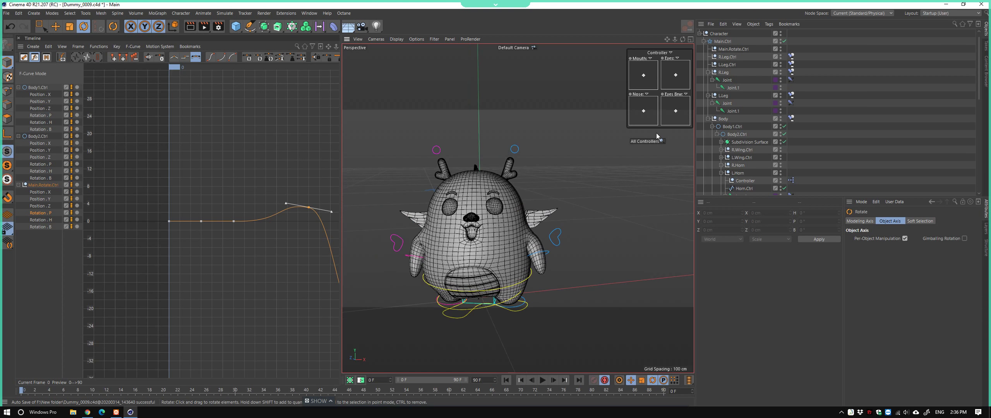
left_click(630, 59, "ctrl")
left_click_drag(25, 391, 57, 391)
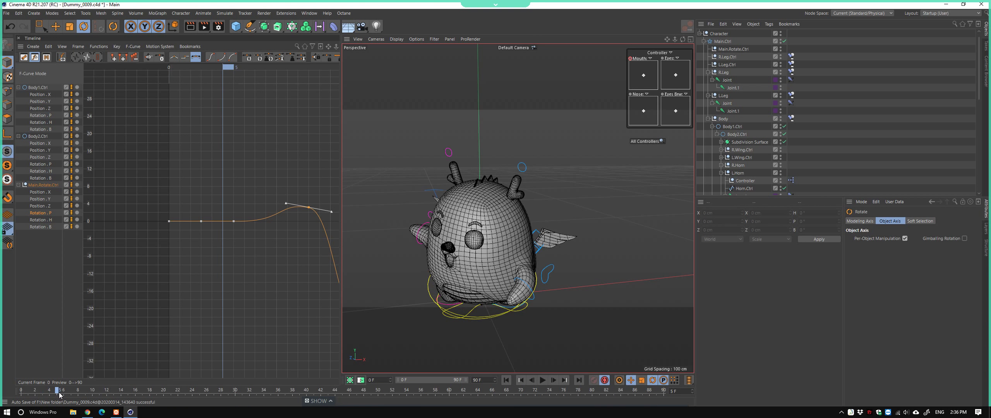
mouse_move(643, 75)
left_mouse_down()
mouse_move(633, 66)
mouse_move(658, 68)
left_mouse_up()
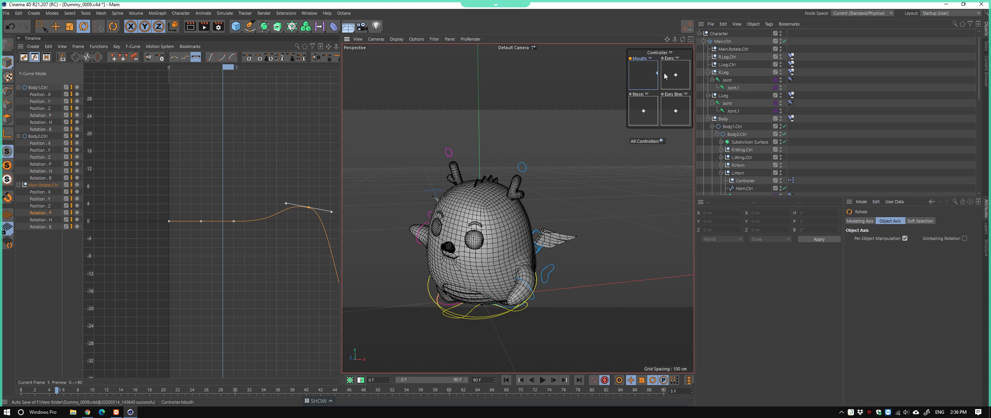
Scrub around frame 5 and play the animation to review the mouth motion
left_click_drag(569, 146, 506, 230, "alt")
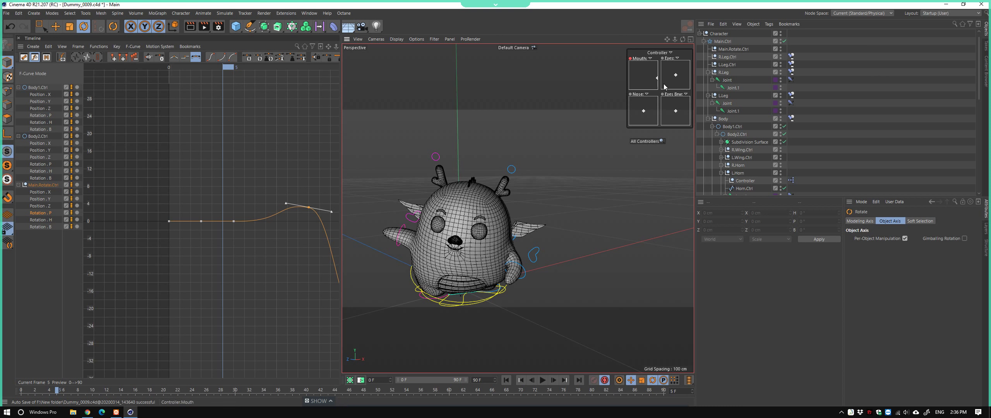
mouse_move(71, 392)
left_mouse_down()
mouse_move(64, 391)
mouse_move(78, 392)
left_mouse_up()
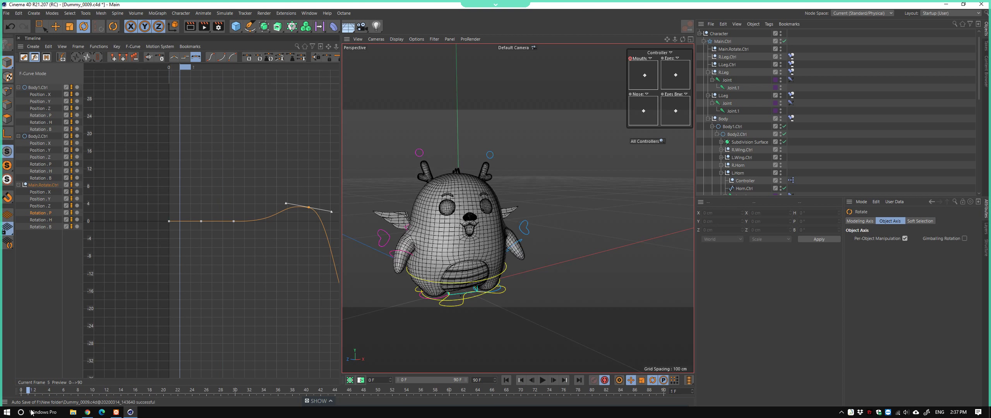
key("F8")
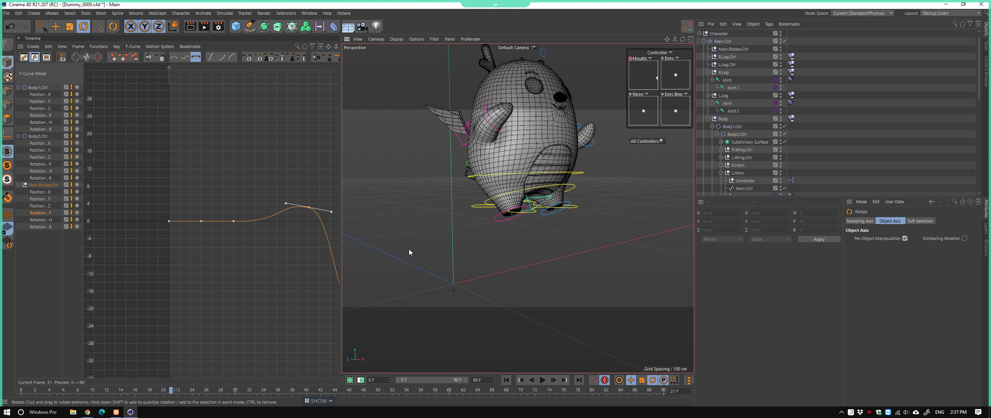
Stop playback at frame 11 and scroll through the rig hierarchy in the Object Manager
left_click(107, 390)
left_click_drag(107, 391, 100, 392)
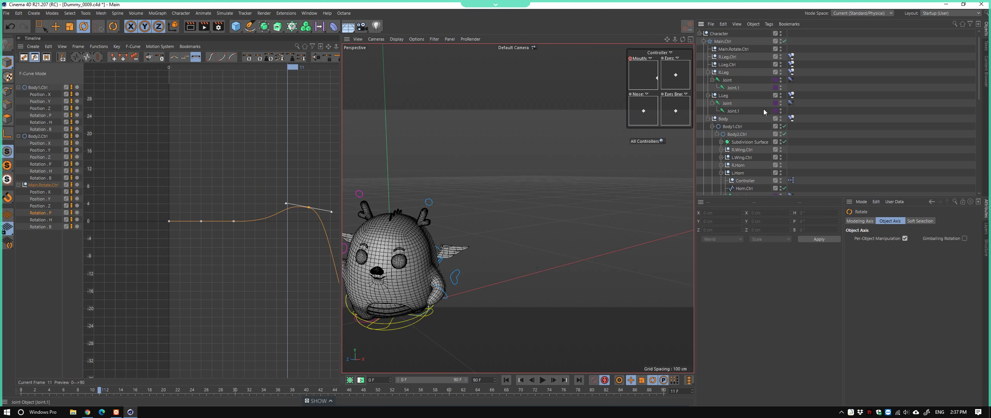
scroll(761, 127, "down", 1)
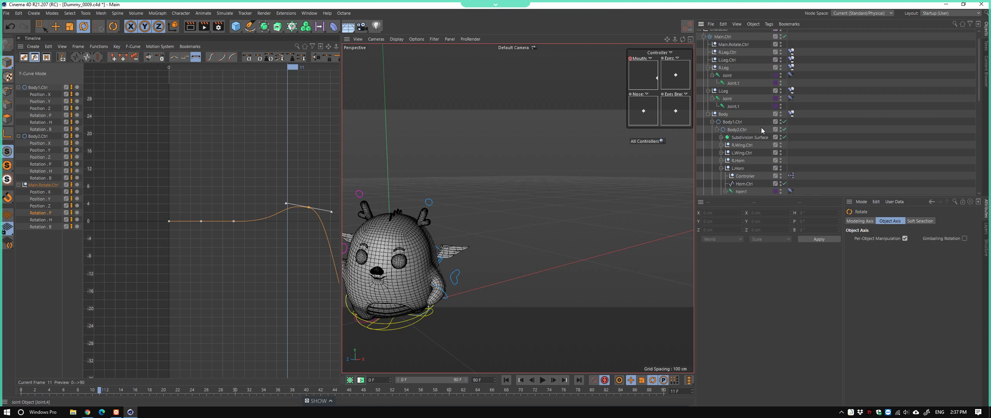
scroll(761, 127, "up", 2)
scroll(756, 147, "down", 2)
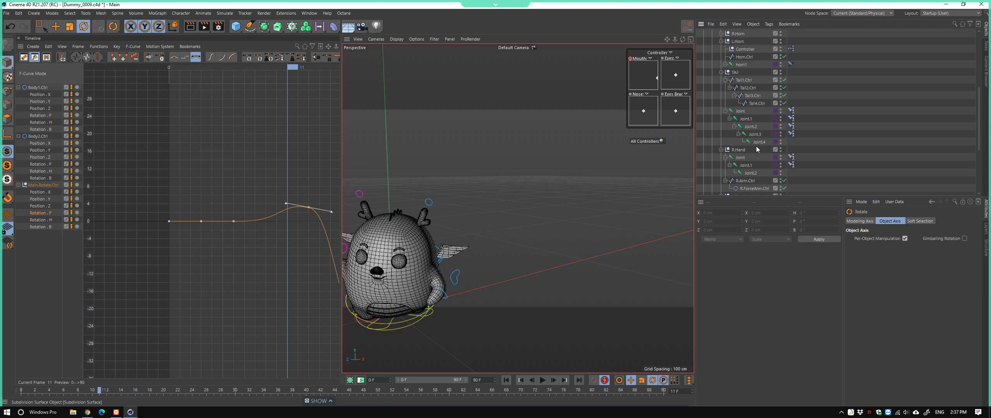
scroll(756, 146, "down", 2)
scroll(757, 147, "up", 4)
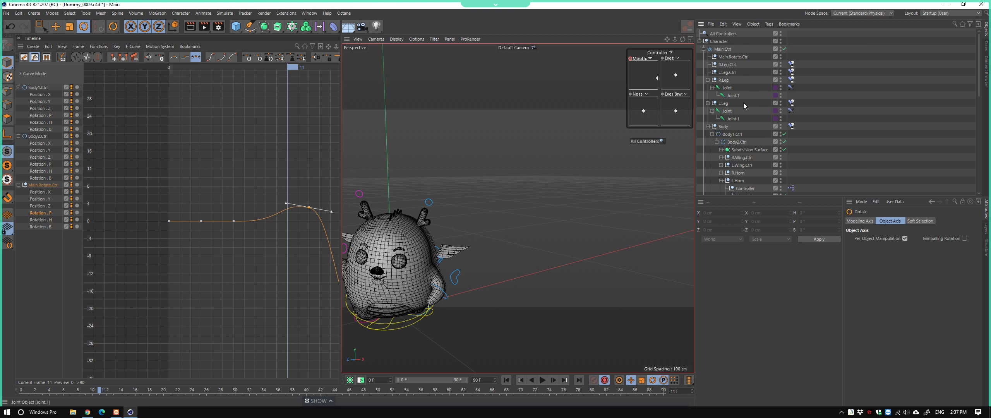
scroll(759, 126, "down", 3)
scroll(770, 128, "down", 8)
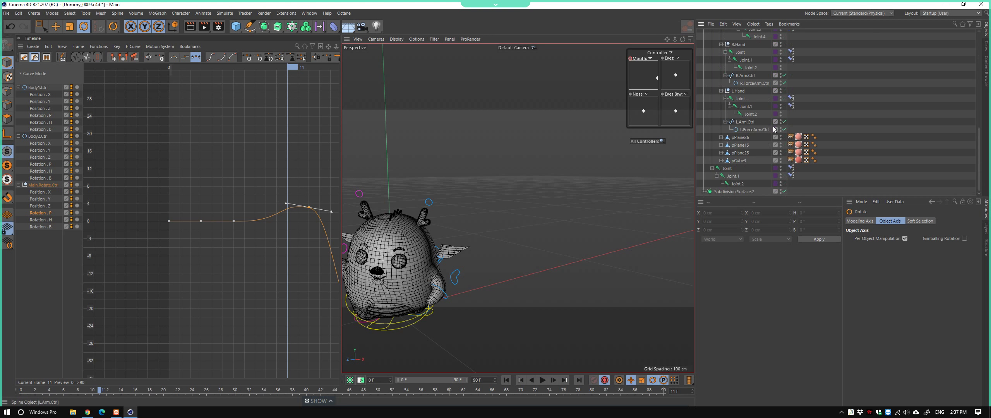
scroll(772, 160, "up", 10)
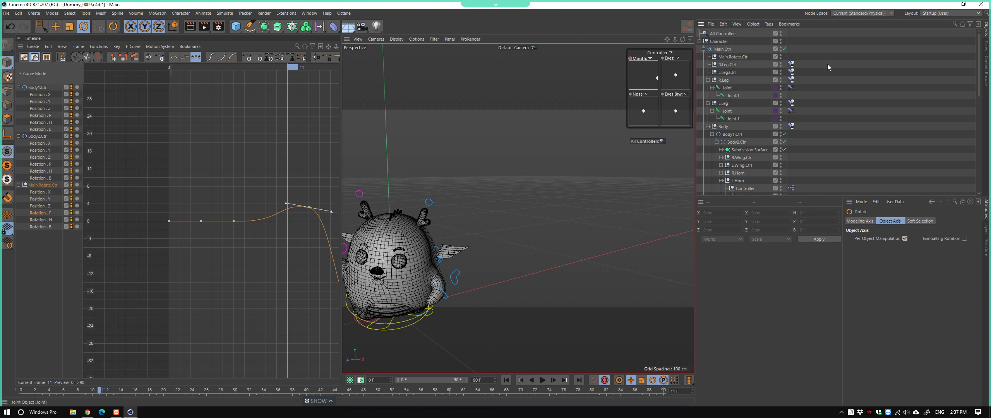
Filter the Object Manager by 'con' and inspect the Controller objects under the horns
left_click(953, 25)
type("con")
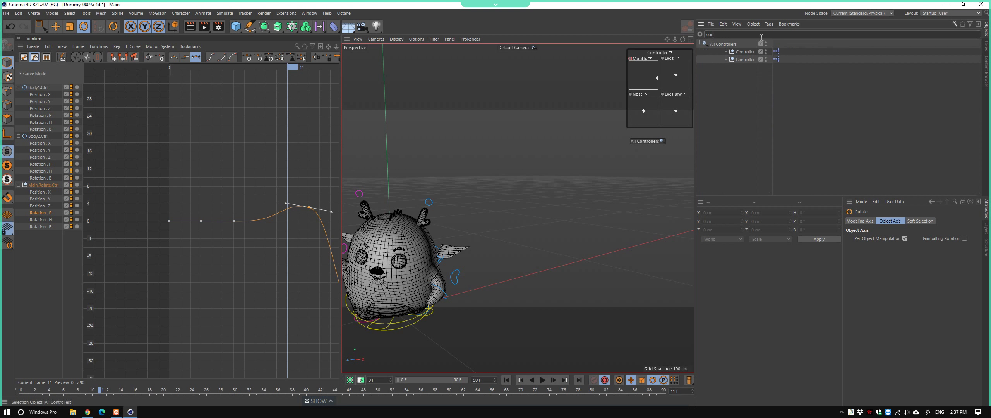
left_click(745, 52)
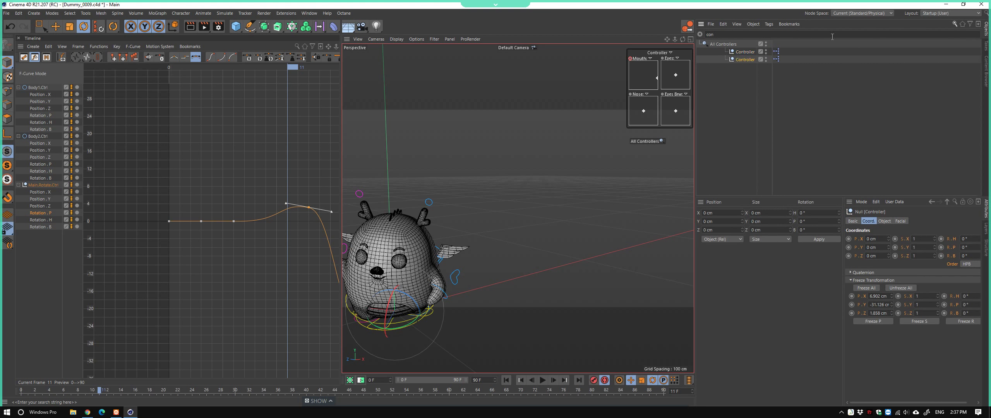
left_click(700, 34)
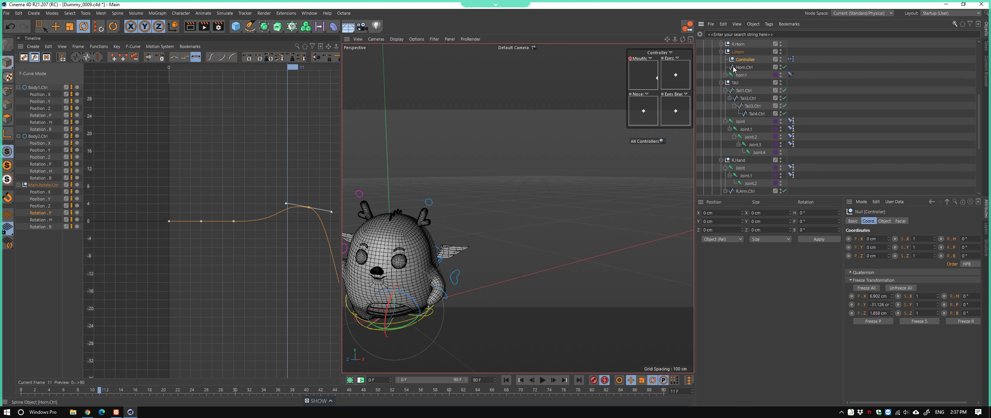
mouse_move(549, 208)
left_mouse_down("alt")
mouse_move(486, 232)
mouse_move(505, 231)
left_mouse_up("alt")
left_click(721, 43)
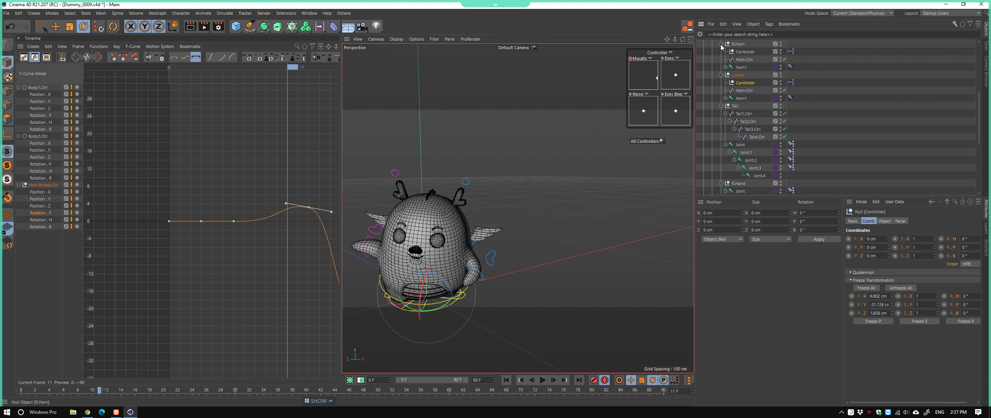
left_click(742, 52)
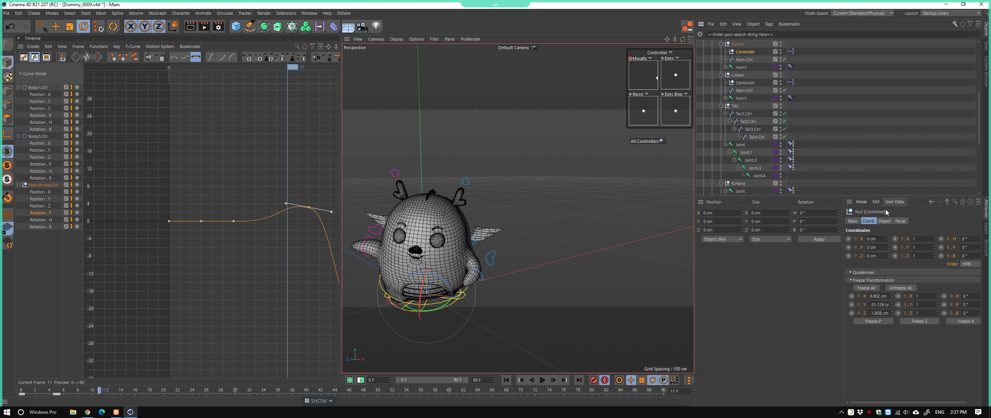
left_click(899, 221)
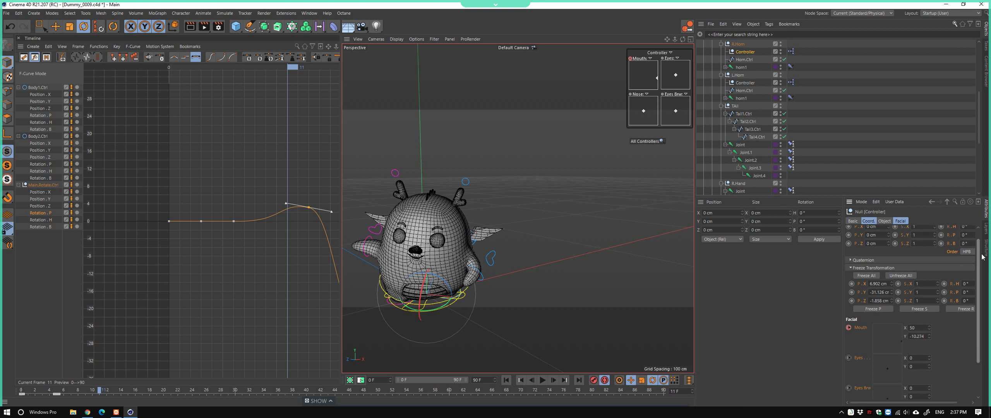
Delete the Controller under L.Horn and save the scene
left_click(752, 86)
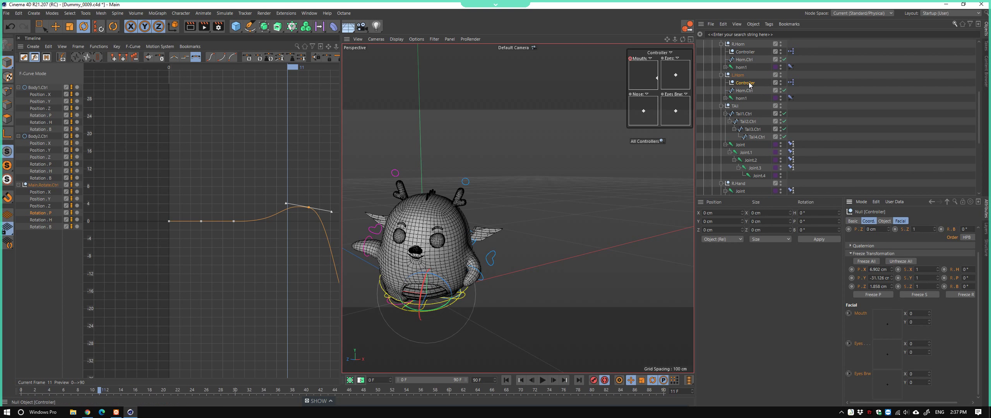
key("Delete")
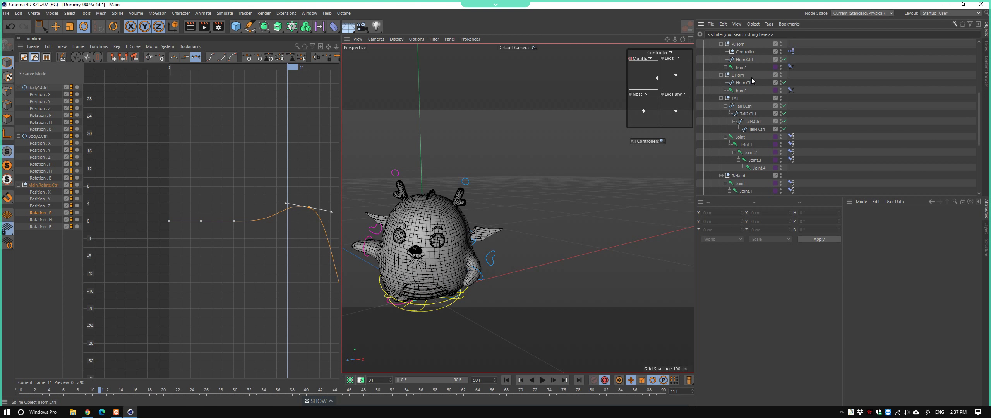
left_click(749, 52)
key("ctrl+s")
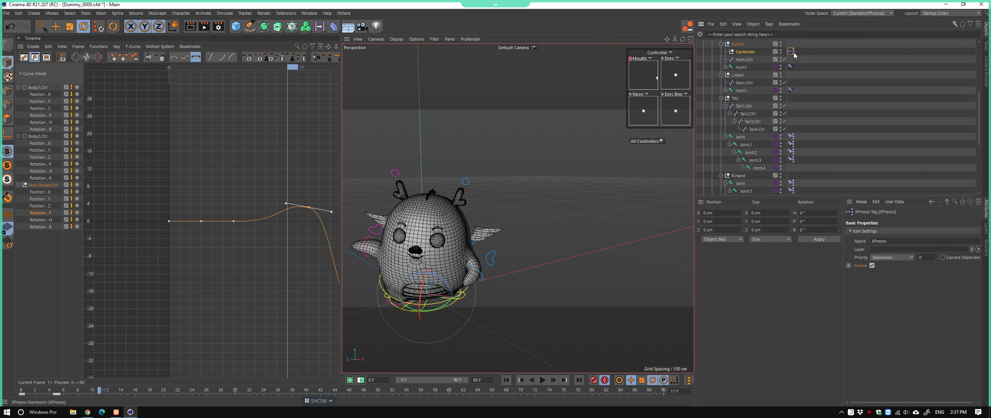
Add the facial Controller's tracks to the timeline and select all tracks for editing
left_click_drag(495, 221, 513, 219, "alt")
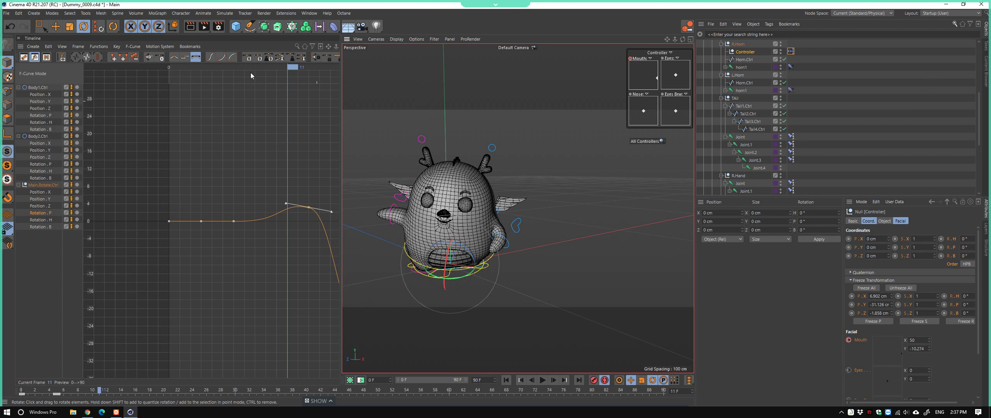
left_click(55, 26)
scroll(457, 245, "up", 3)
scroll(457, 245, "up", 2)
left_click_drag(457, 245, 728, 83, "alt")
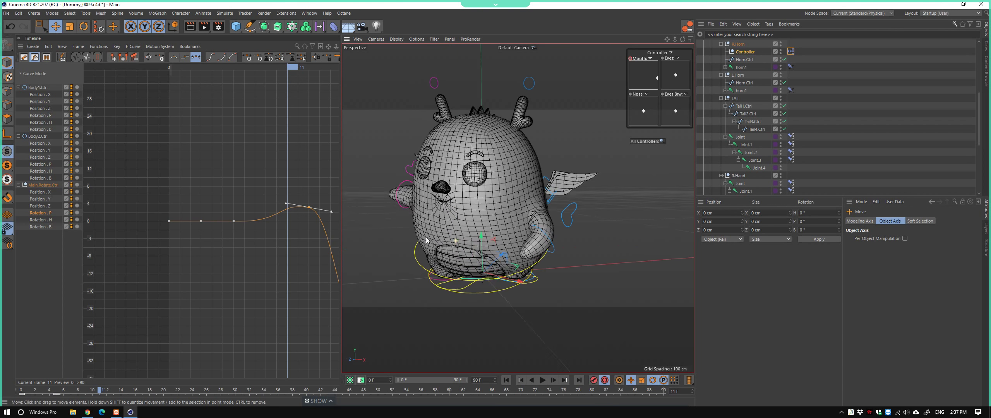
left_click(787, 52)
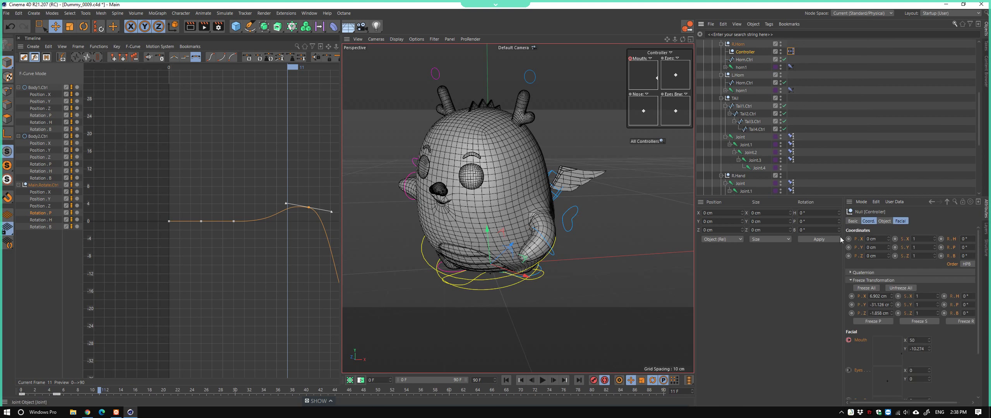
left_click(901, 221)
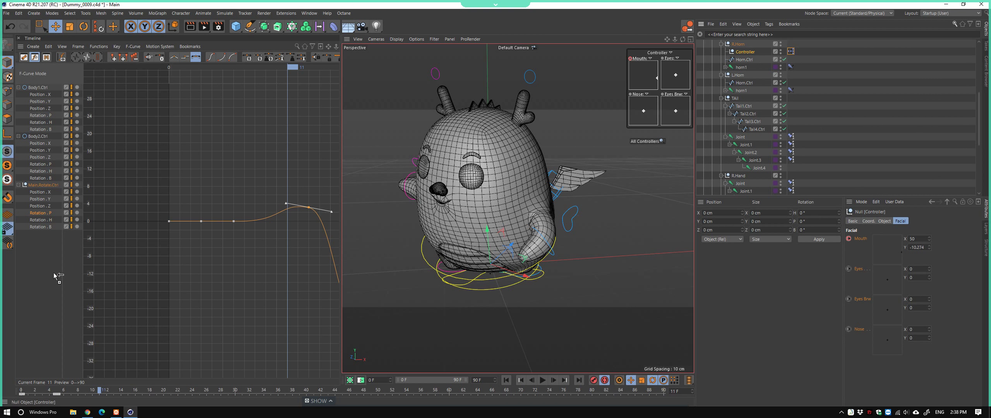
left_click_drag(53, 273, 53, 275)
key("ctrl+a")
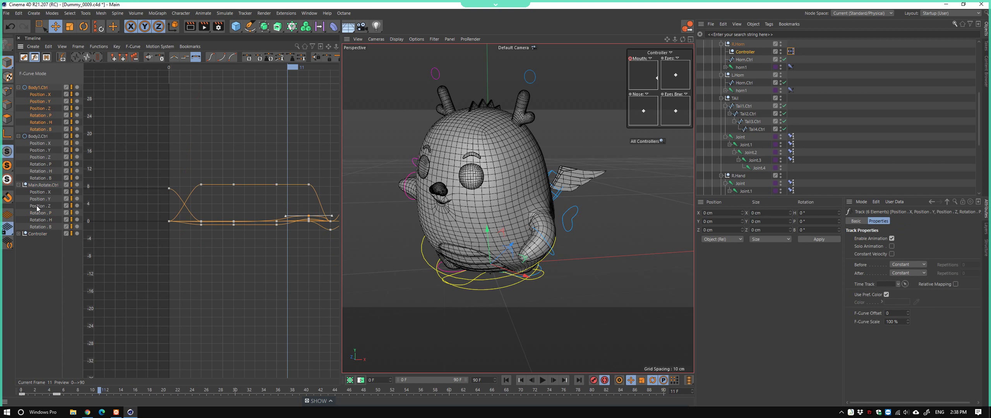
right_click(41, 215)
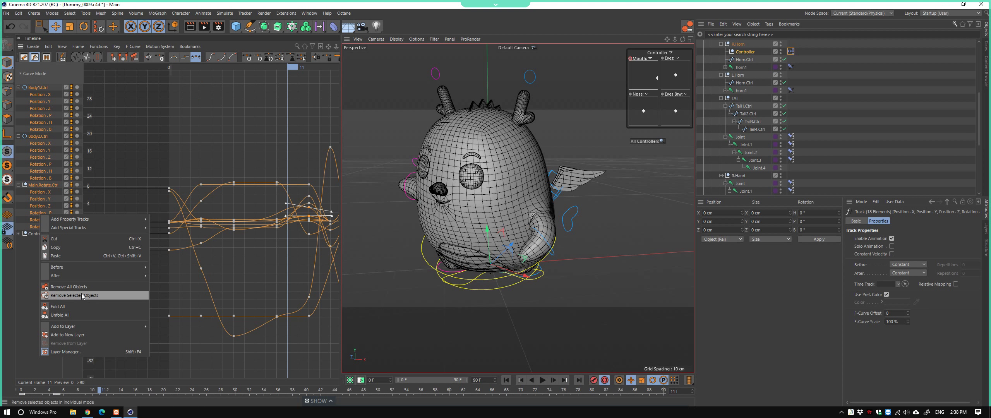
Isolate the Controller's Mouth curves and lengthen the frame-5 keys' left tangents
left_click(73, 295)
left_click(19, 87)
key("h")
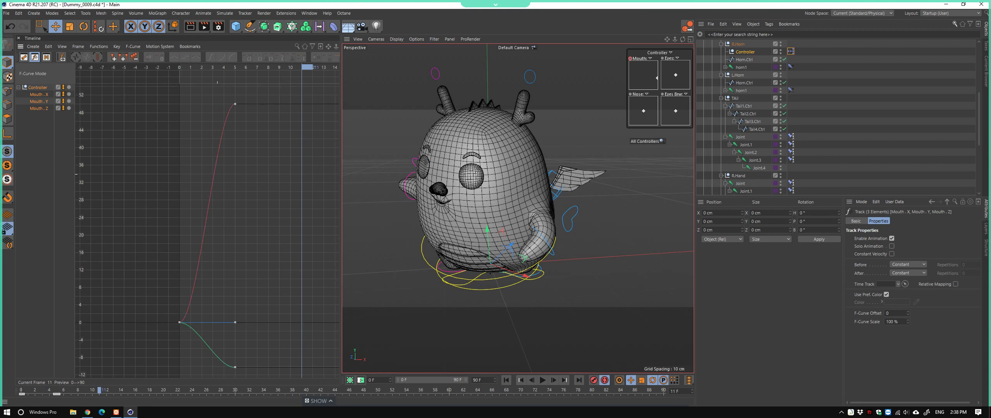
left_click_drag(224, 68, 198, 68)
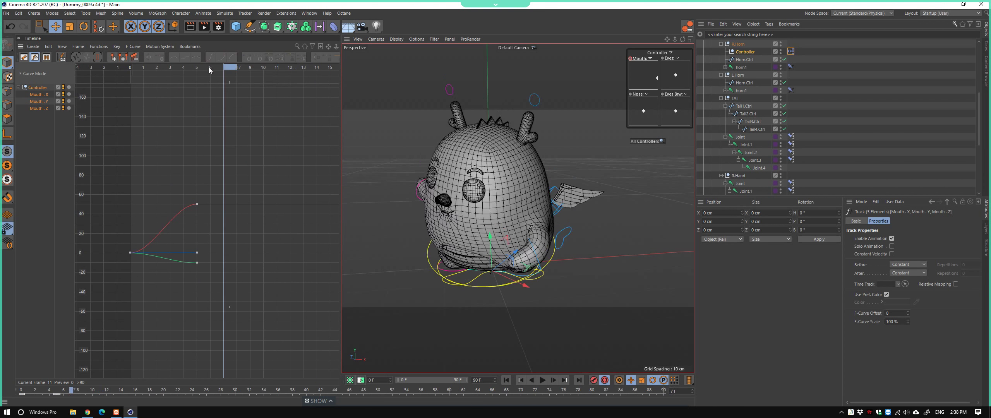
left_click_drag(111, 168, 247, 261)
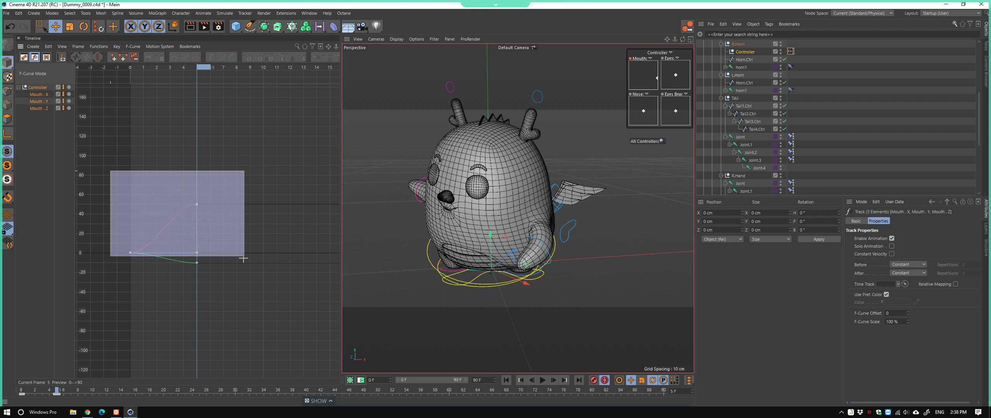
left_click_drag(155, 152, 238, 284)
left_click_drag(180, 204, 147, 204, "shift")
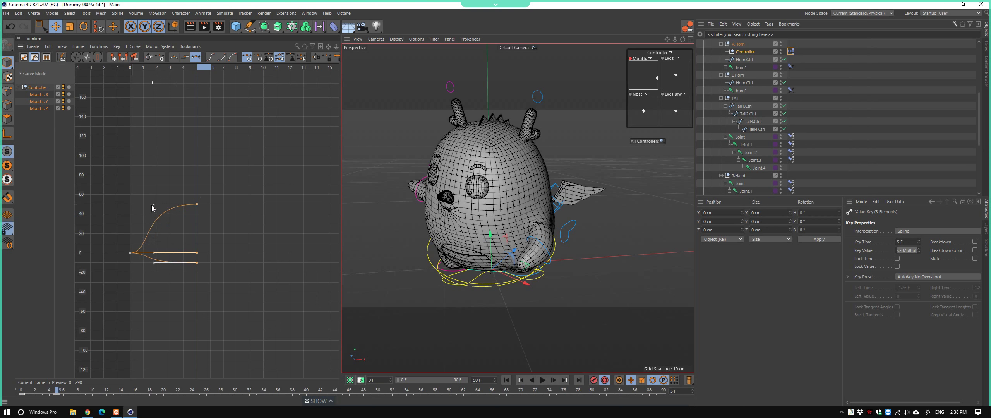
Play back the mouth motion, check frame 9, and reselect the frame-5 mouth keys
key("F8")
key("F8")
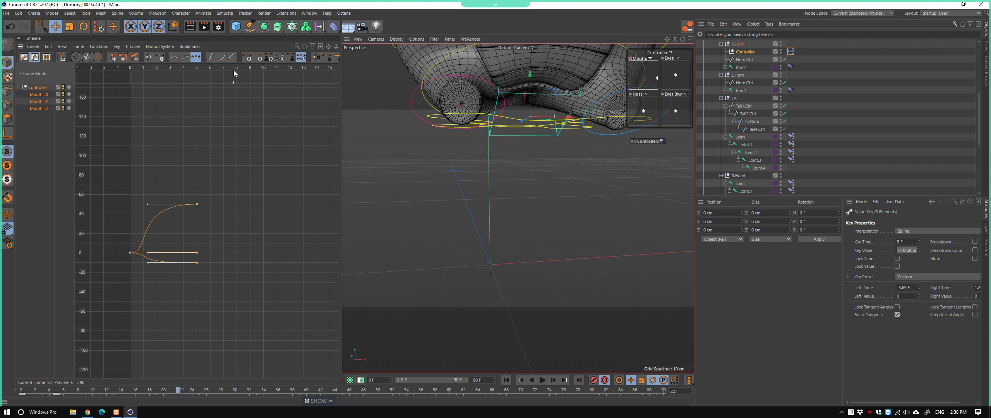
left_click_drag(206, 71, 257, 96)
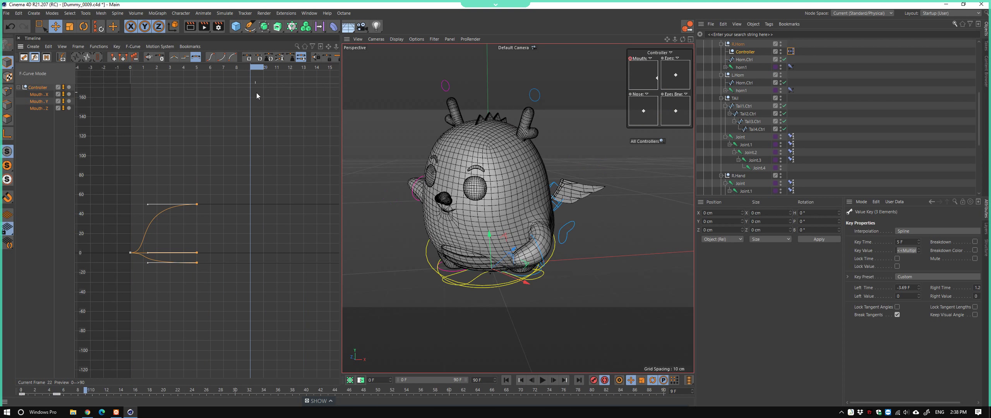
scroll(279, 225, "down", 2)
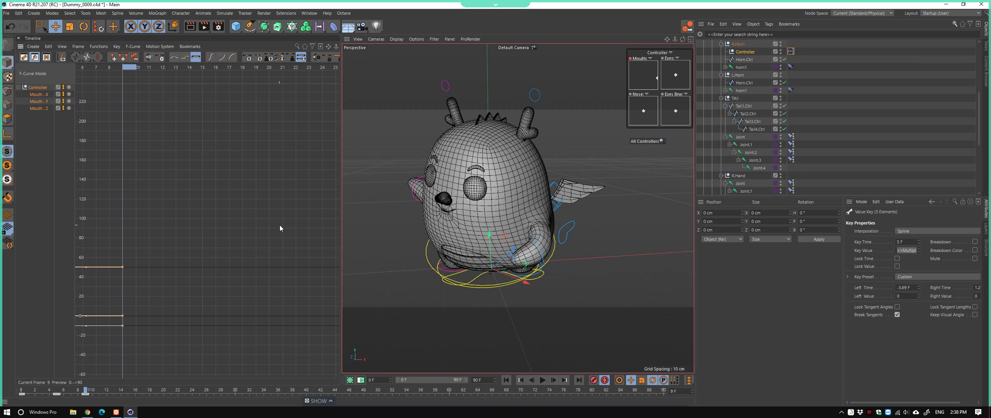
scroll(279, 222, "down", 2)
scroll(279, 220, "down", 1)
scroll(280, 219, "down", 1)
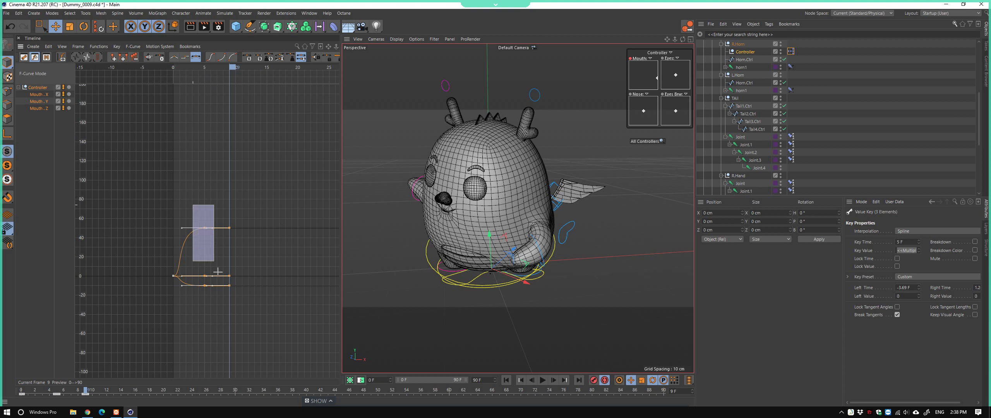
left_click_drag(222, 205, 193, 314)
scroll(200, 252, "up", 1, "ctrl")
scroll(196, 243, "up", 1, "ctrl")
left_click_drag(218, 199, 185, 307)
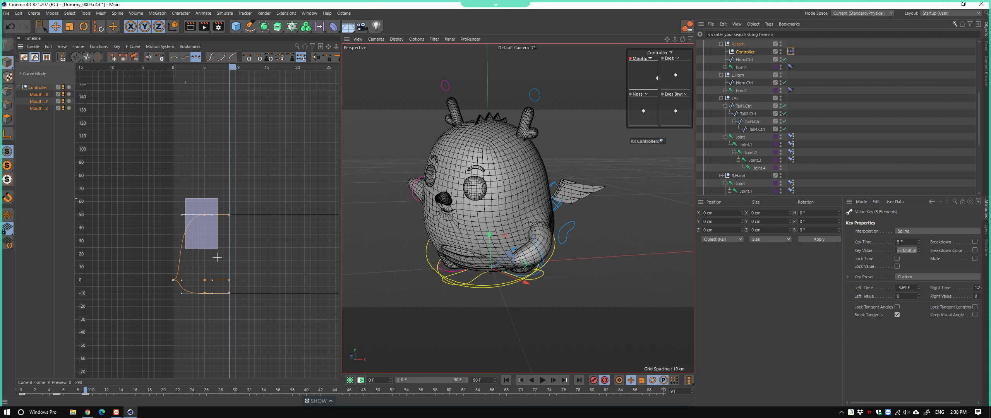
Re-key a smaller mouth opening at frame 5 with fixed-slope auto tangents
left_click(204, 69)
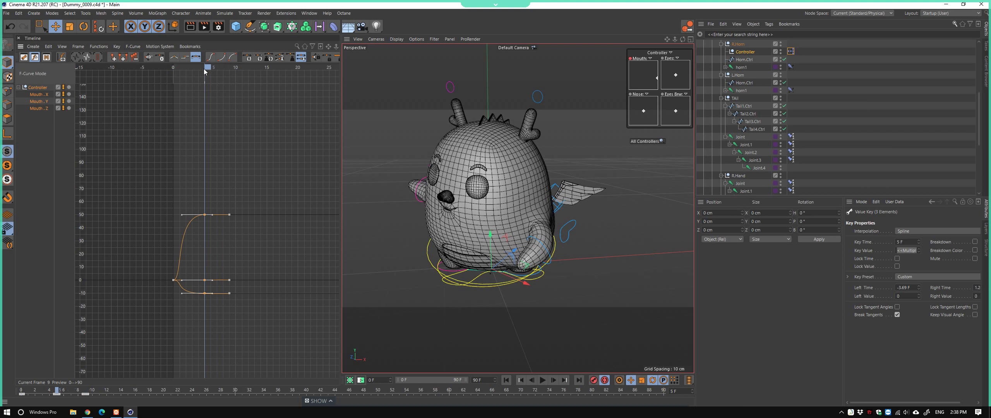
left_click(655, 78)
left_click_drag(224, 210, 179, 300)
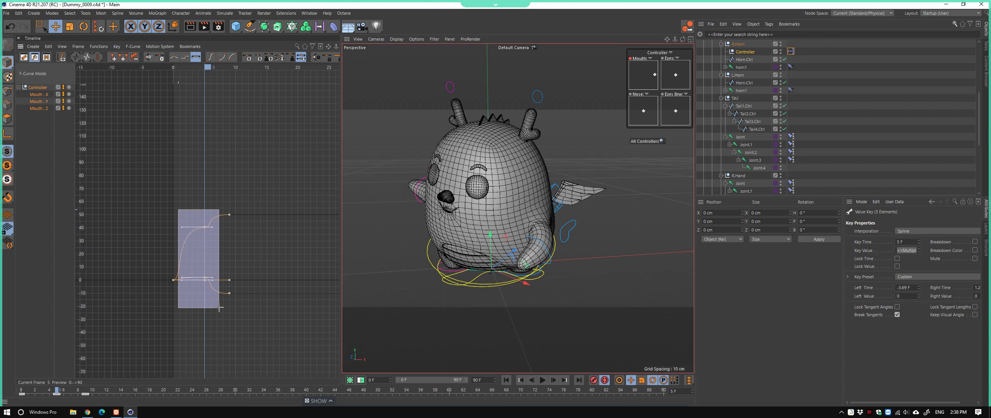
left_click(291, 61)
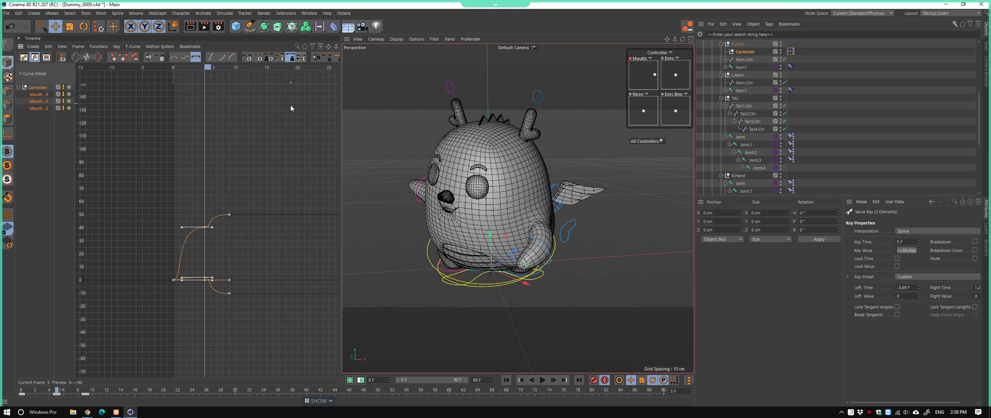
left_click(266, 60)
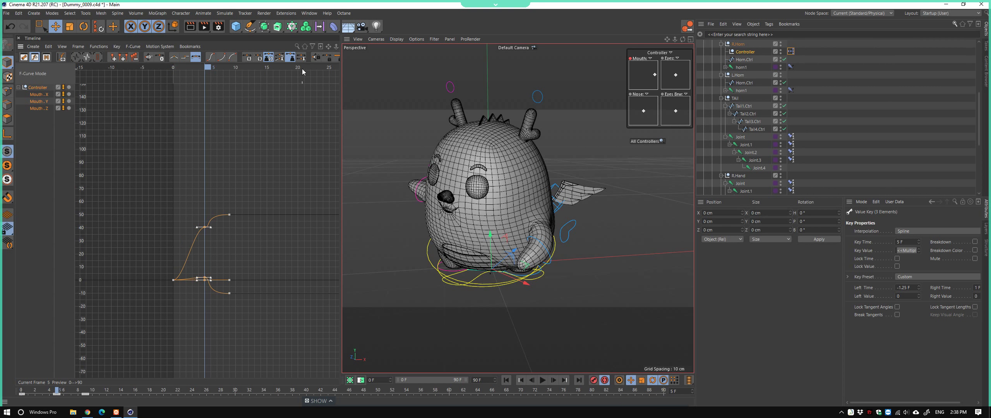
left_click(257, 58)
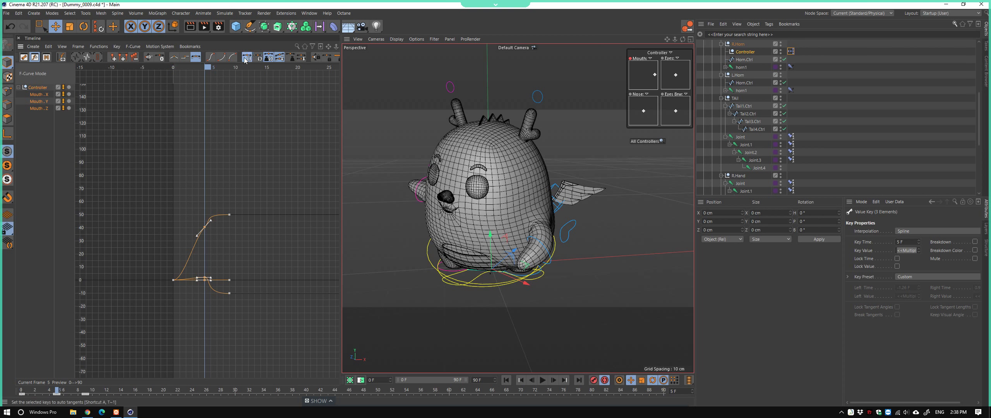
left_click(258, 58)
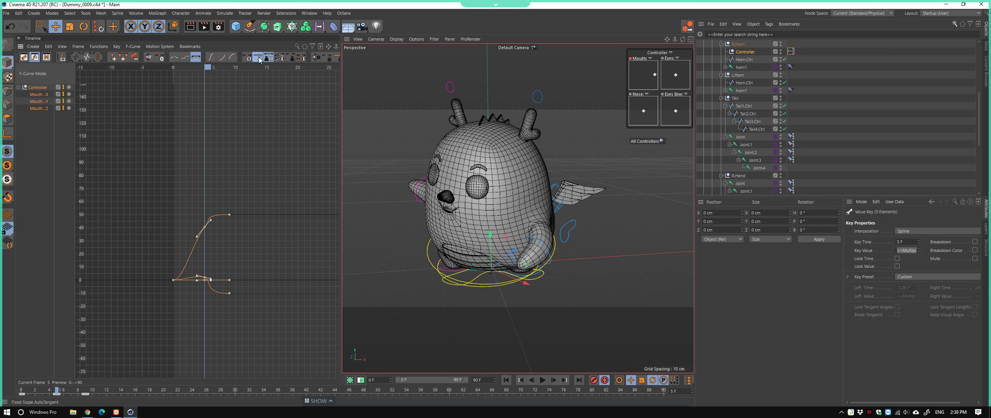
Apply fixed-slope auto tangents to the frame-9 mouth keys as well
scroll(219, 247, "up", 2)
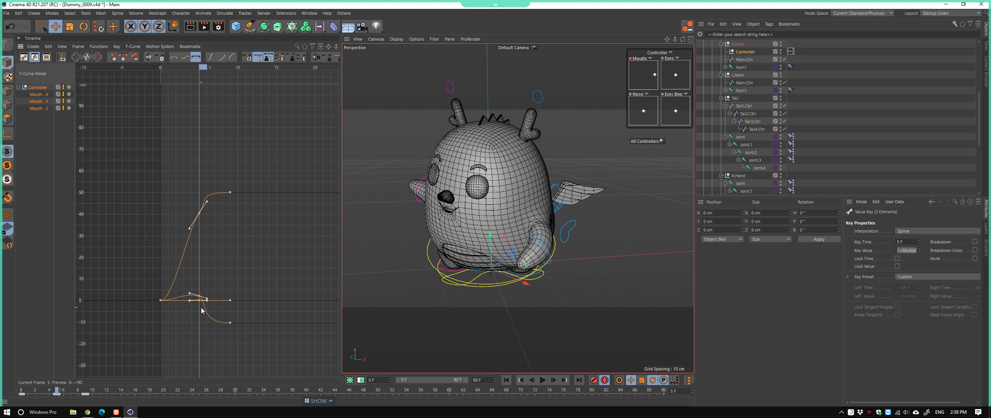
scroll(214, 264, "up", 2)
mouse_move(230, 192)
left_mouse_down()
mouse_move(178, 162)
mouse_move(286, 333)
left_mouse_up()
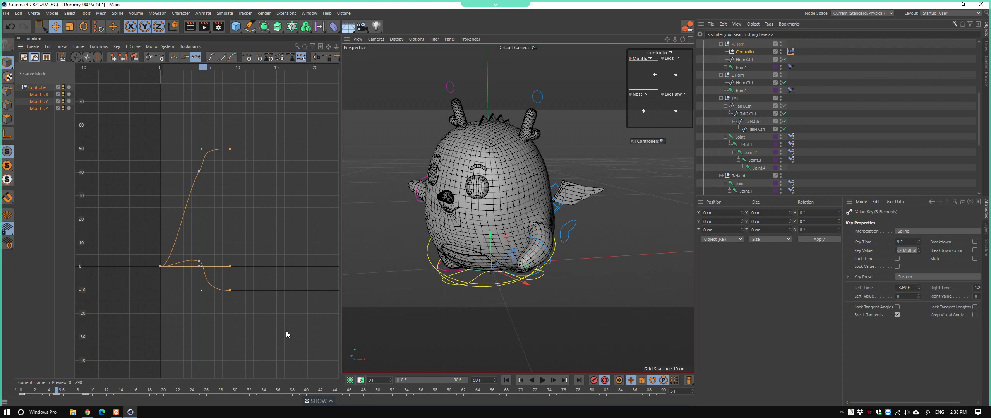
left_click(258, 60)
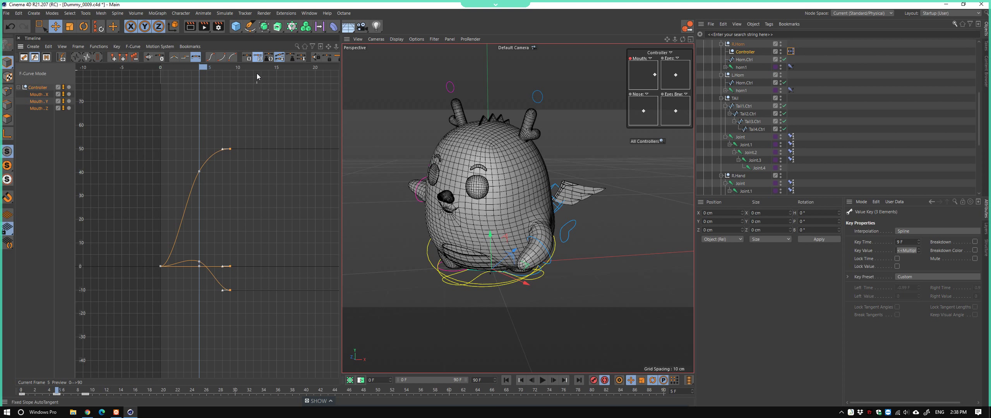
mouse_move(188, 145)
left_mouse_down()
mouse_move(221, 226)
mouse_move(211, 282)
left_mouse_up()
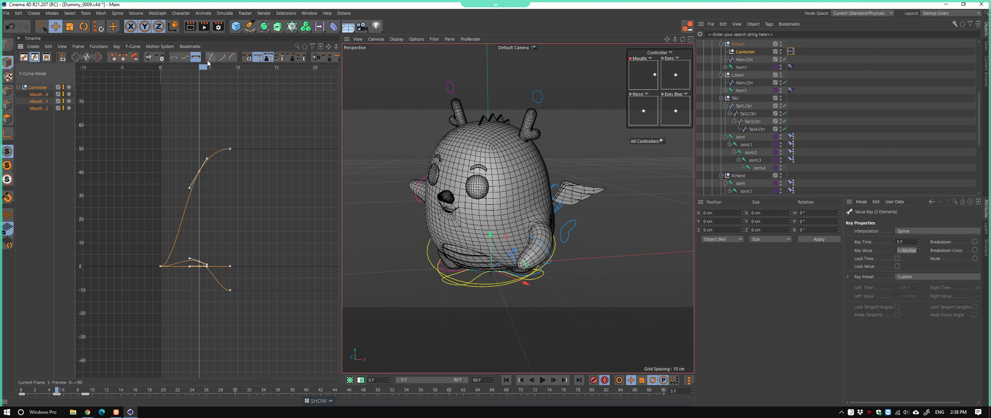
mouse_move(163, 72)
left_mouse_down()
mouse_move(231, 98)
mouse_move(241, 182)
left_mouse_up()
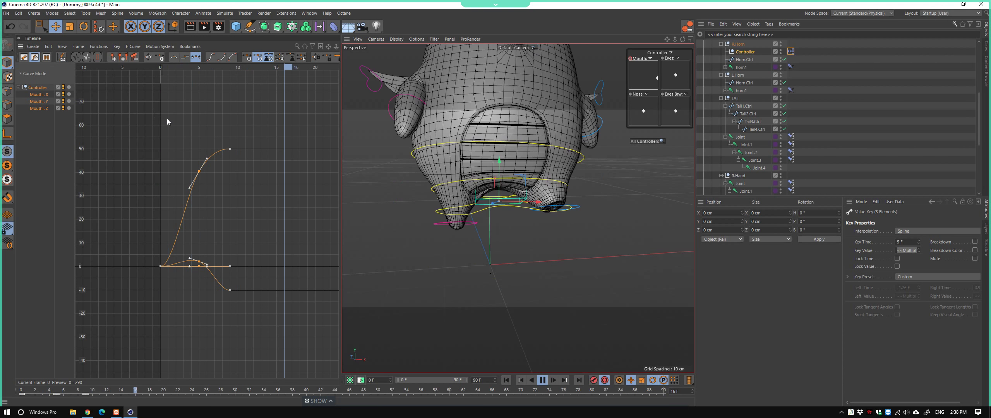
Frame the whole creature and key a closed mouth pose at frame 18
scroll(284, 184, "down", 3)
scroll(523, 168, "down", 3)
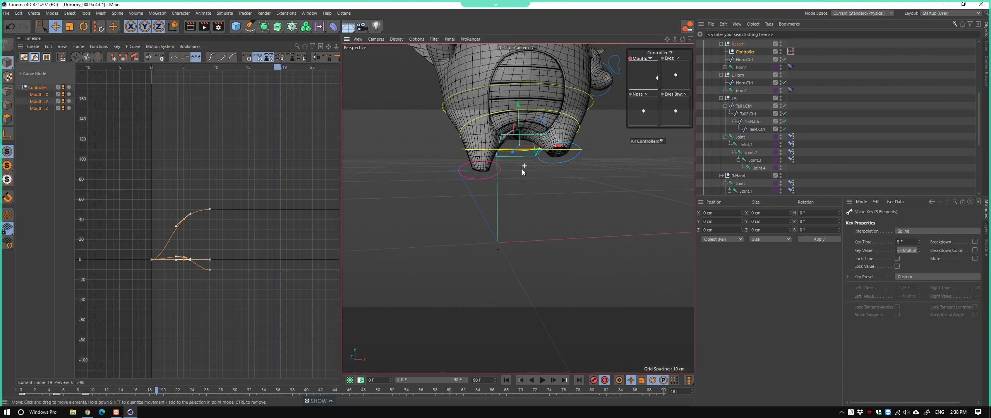
scroll(532, 163, "down", 3)
middle_click_drag(533, 163, 498, 214, "alt")
mouse_move(273, 80)
left_mouse_down()
mouse_move(231, 96)
mouse_move(259, 98)
left_mouse_up()
mouse_move(263, 101)
left_mouse_down()
mouse_move(238, 100)
mouse_move(266, 109)
left_mouse_up()
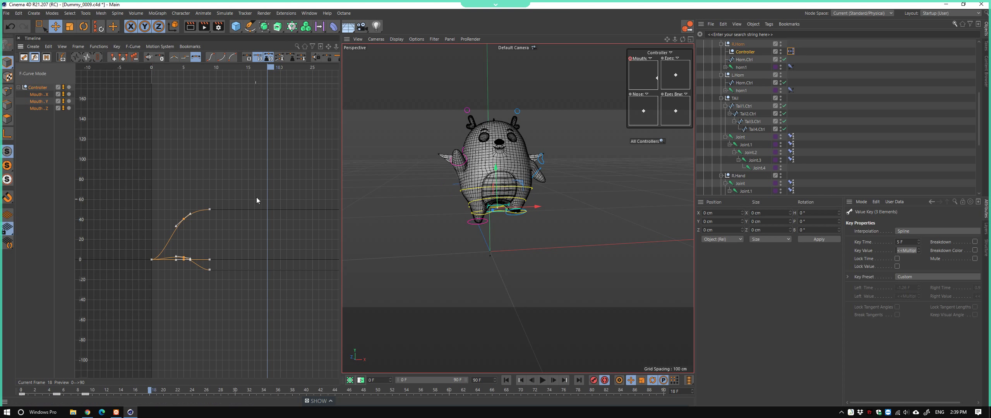
left_click_drag(655, 80, 637, 88)
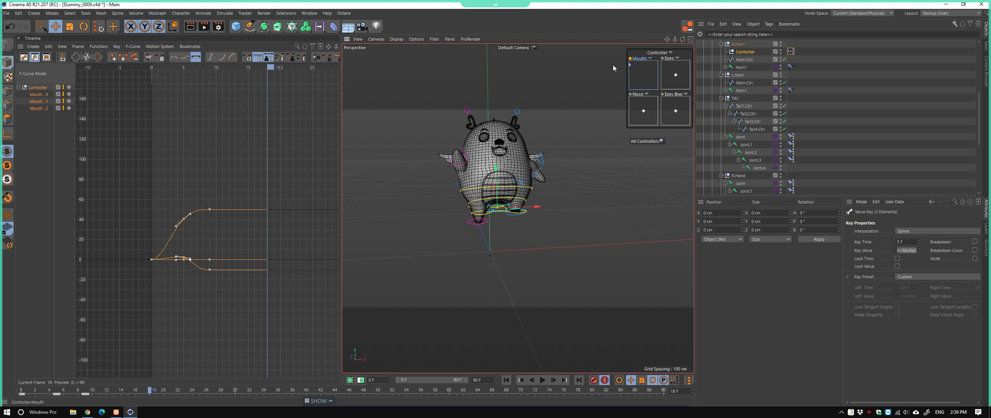
left_click_drag(613, 65, 638, 80)
left_click_drag(639, 72, 641, 73)
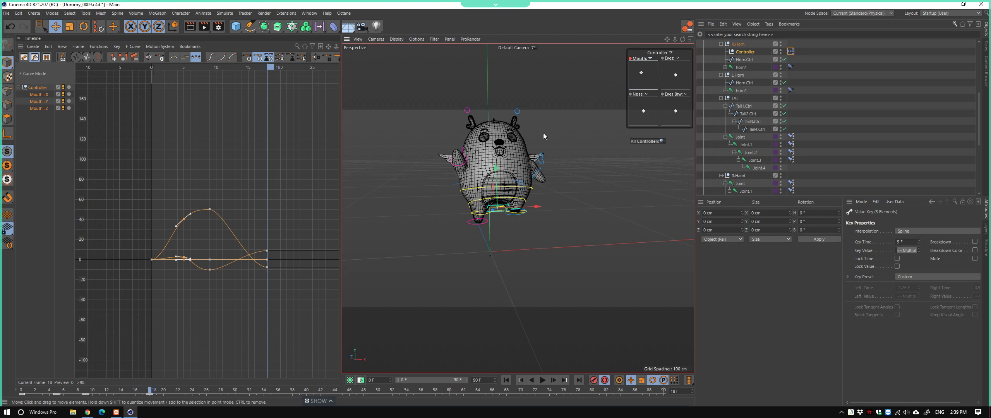
Lengthen the three frame-9 mouth keys' outgoing tangents so the mouth lingers open
key("F8")
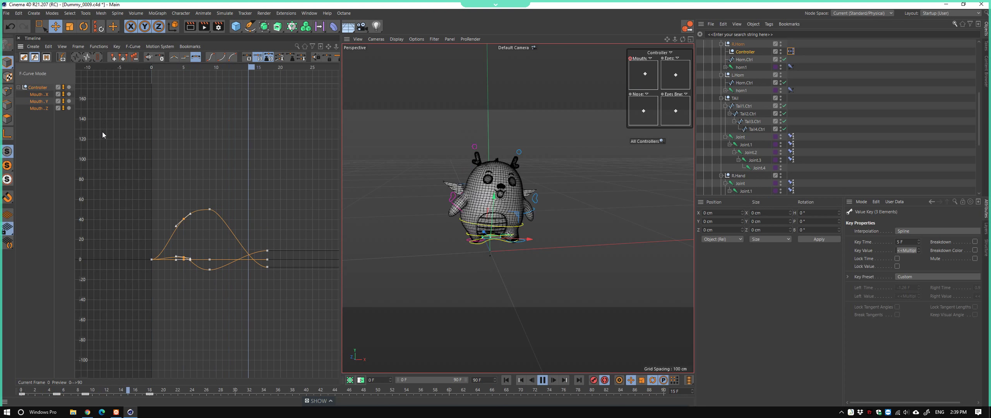
left_click_drag(205, 200, 243, 301)
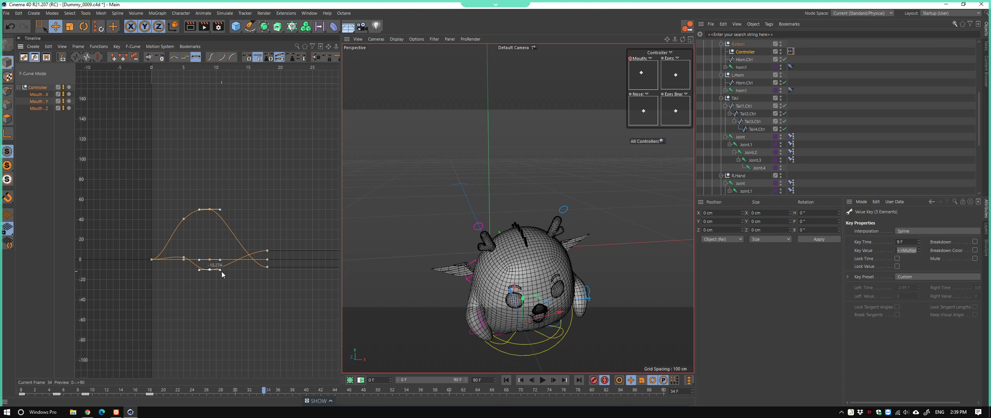
left_click_drag(220, 270, 245, 270, "shift")
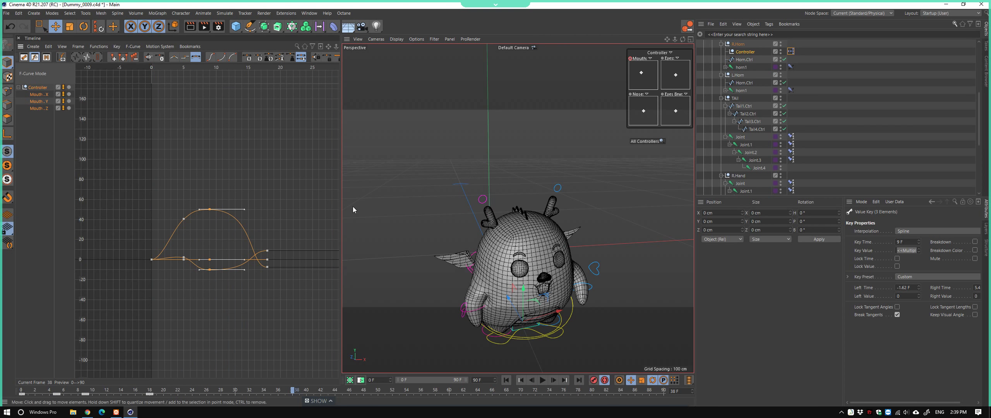
mouse_move(273, 70)
left_mouse_down()
mouse_move(322, 89)
mouse_move(232, 74)
mouse_move(311, 76)
mouse_move(257, 93)
left_mouse_up()
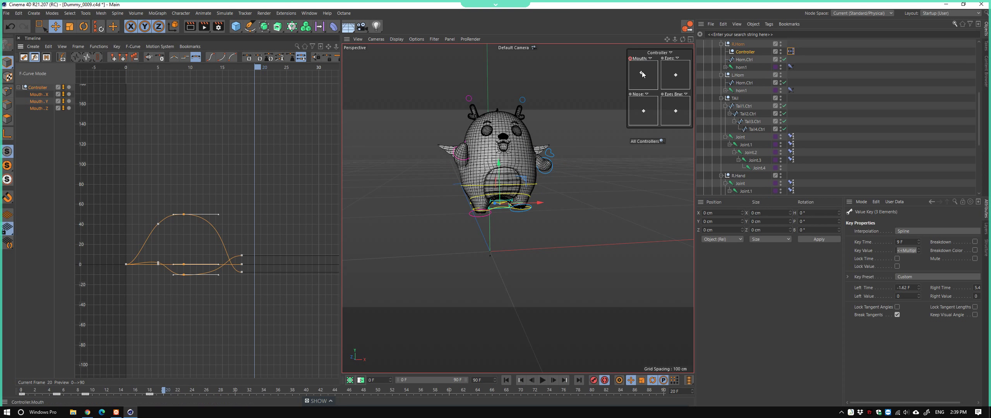
Key the mouth at frame 20 and duplicate the frame 18–20 keys later for chatter
left_click_drag(657, 78, 656, 77)
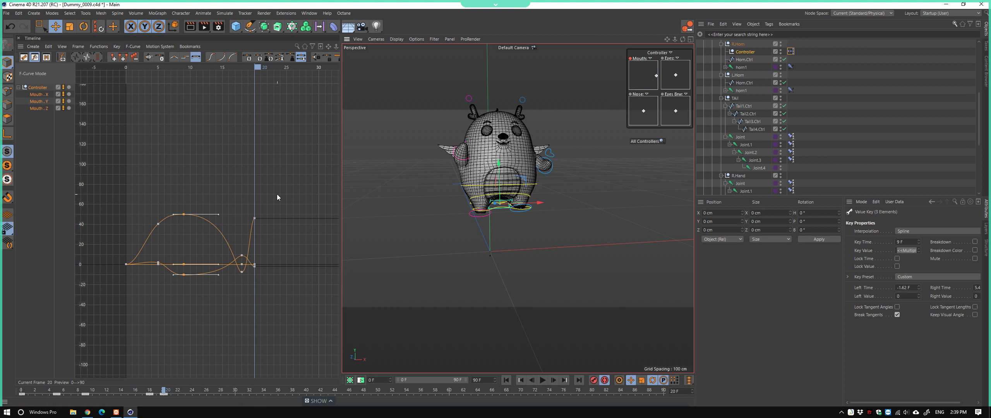
left_click_drag(268, 293, 236, 199)
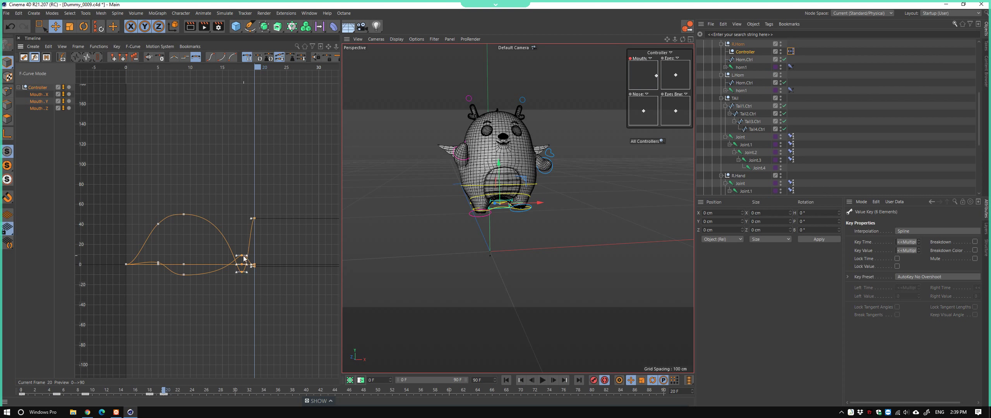
left_click_drag(243, 255, 264, 256, "ctrl")
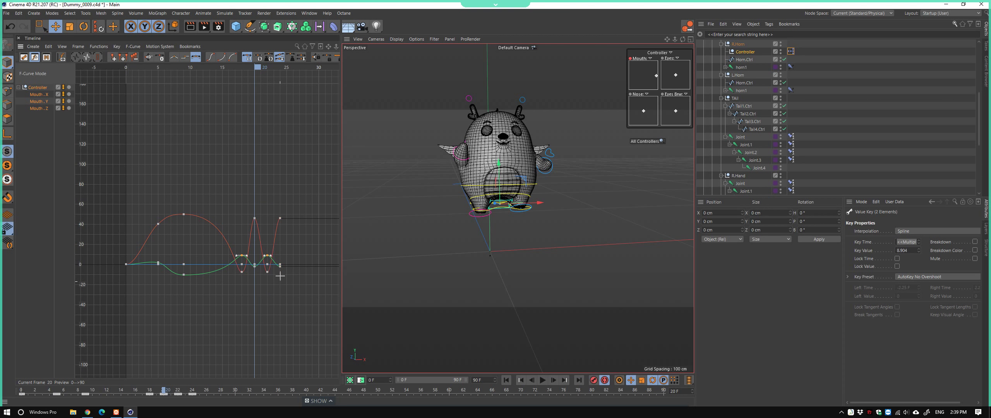
left_click_drag(283, 281, 235, 192)
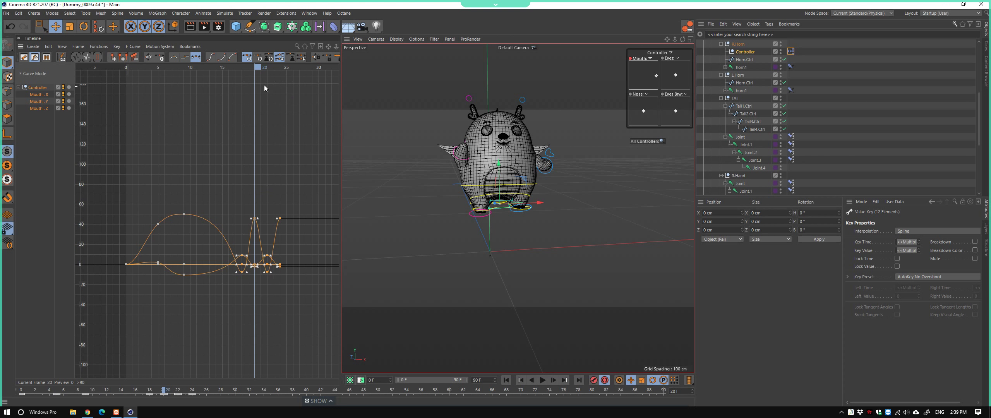
left_click_drag(261, 70, 299, 80)
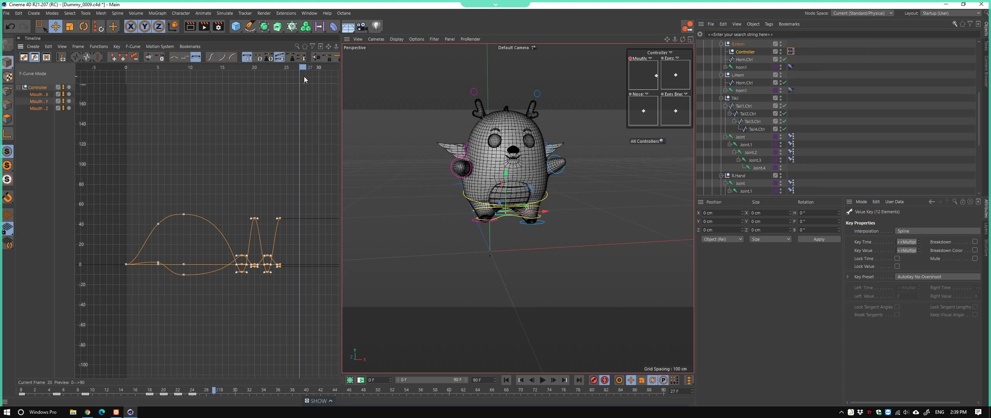
mouse_move(294, 285)
left_mouse_down()
mouse_move(261, 202)
mouse_move(250, 197)
mouse_move(279, 219)
left_mouse_up()
Flatten the frame 18–28 chatter curves by lengthening their key tangents
left_click_drag(295, 69, 209, 105)
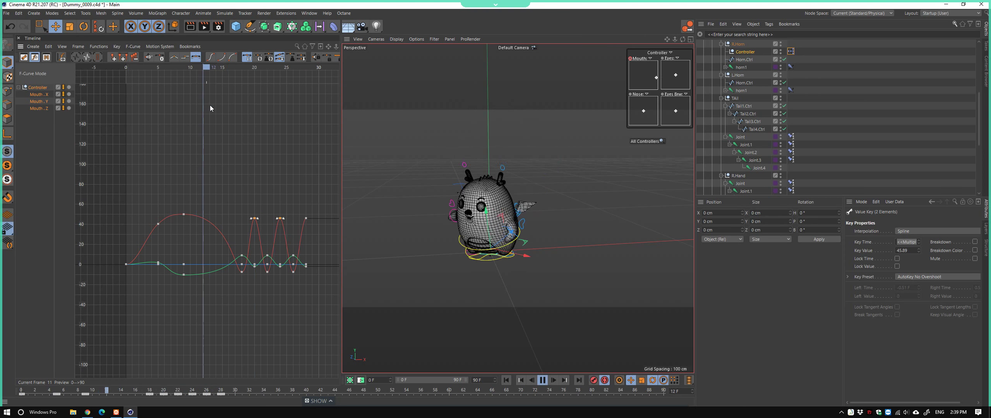
key("F8")
left_click_drag(291, 67, 291, 86)
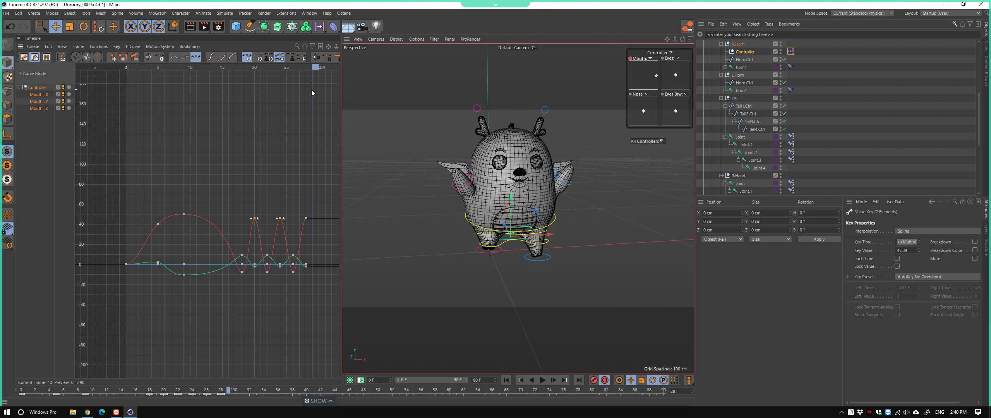
left_click_drag(291, 87, 299, 116)
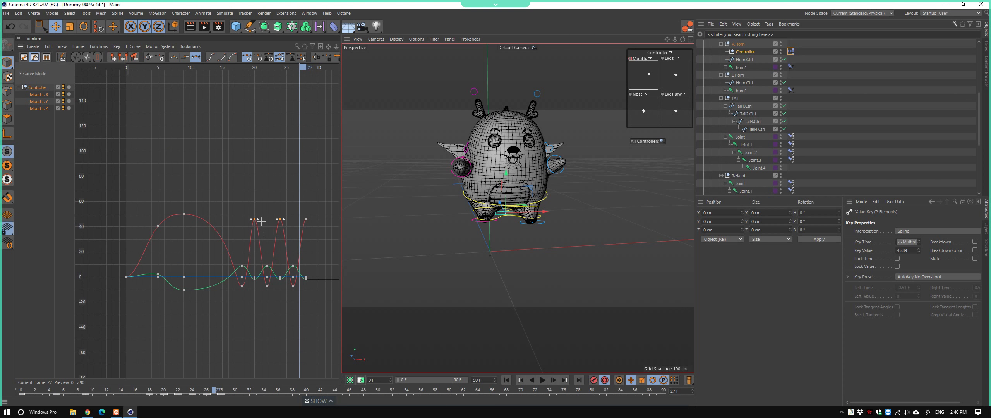
left_click_drag(311, 295, 228, 200)
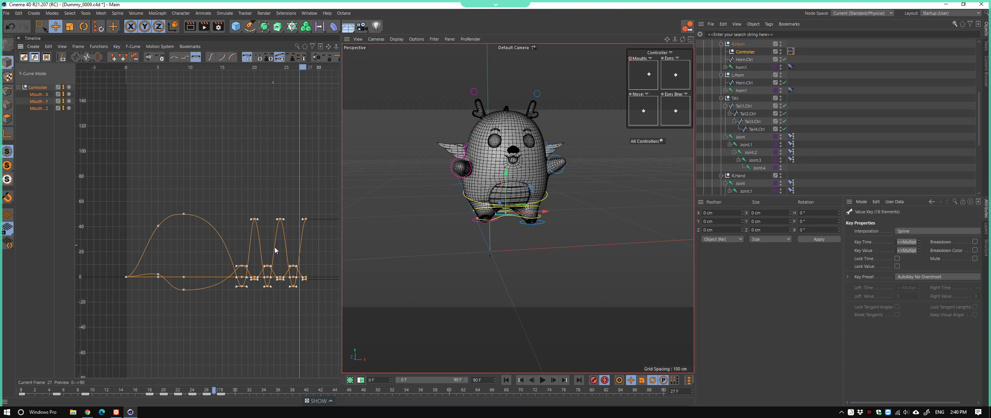
right_click_drag(274, 221, 294, 211, "alt")
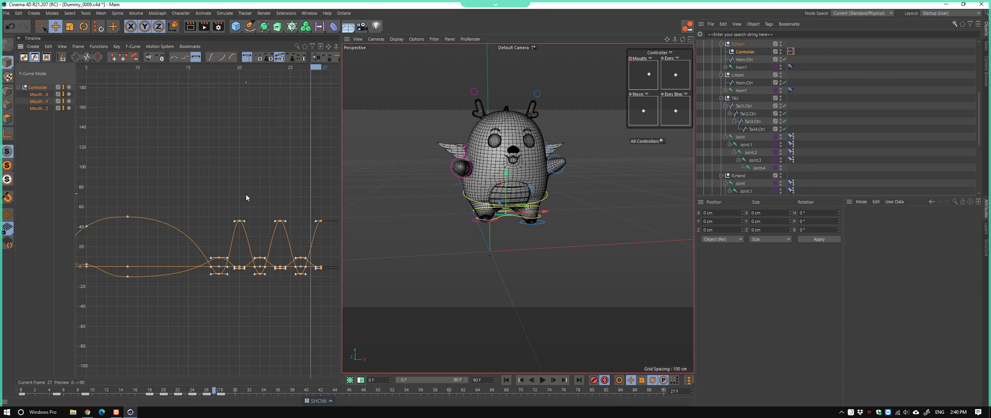
left_click_drag(216, 196, 326, 282)
left_click_drag(266, 276, 287, 276)
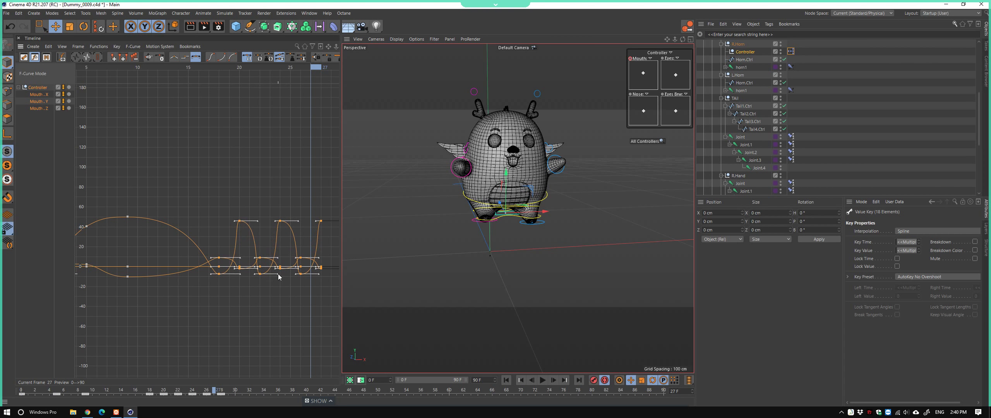
Replay the chatter and select the Controller's Mouth X, Y, Z tracks
key("F8")
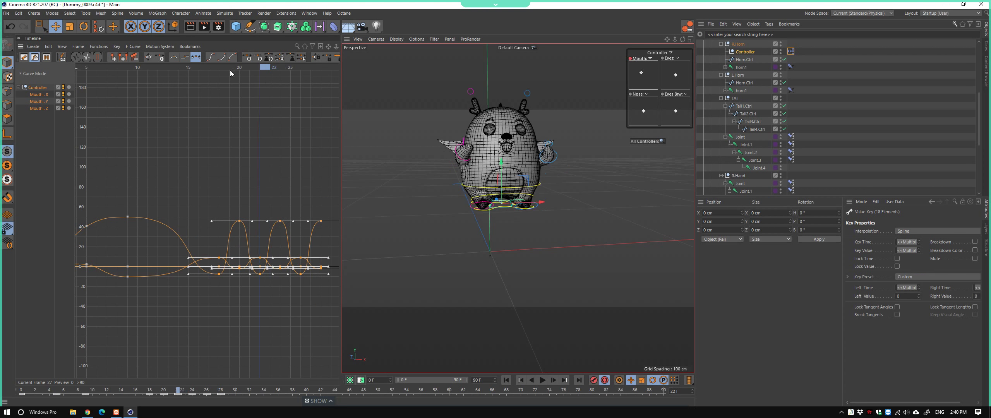
left_click(425, 166)
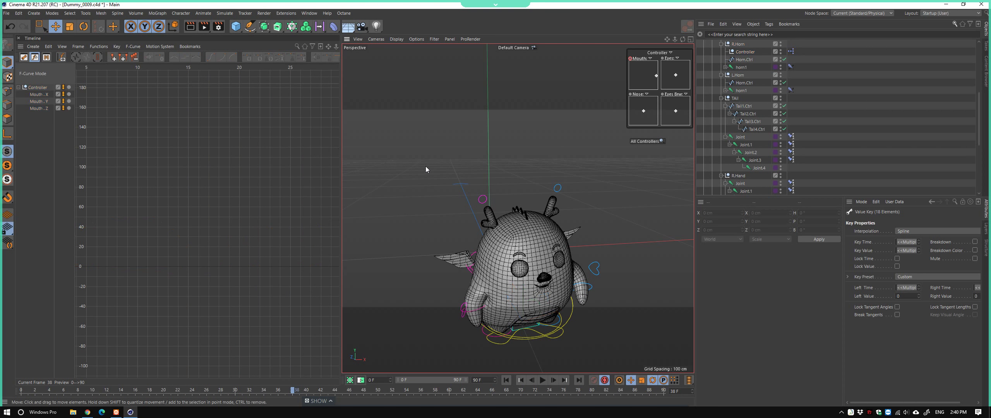
scroll(426, 165, "down", 5)
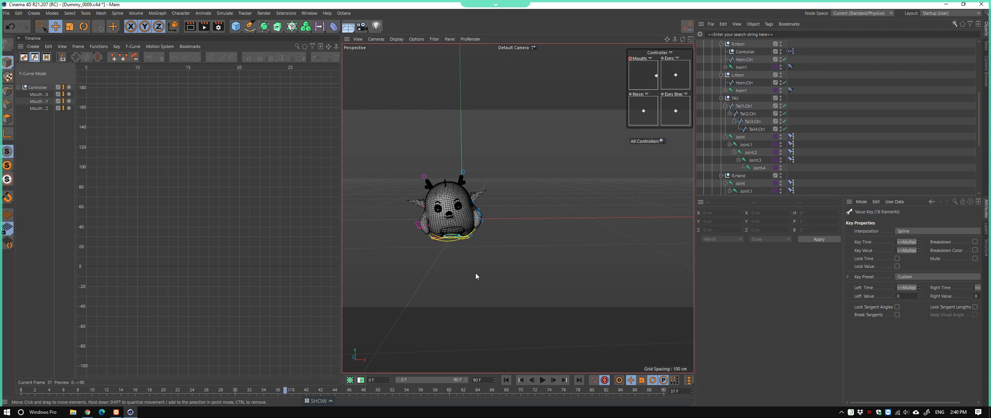
scroll(475, 274, "up", 2)
scroll(473, 268, "up", 3)
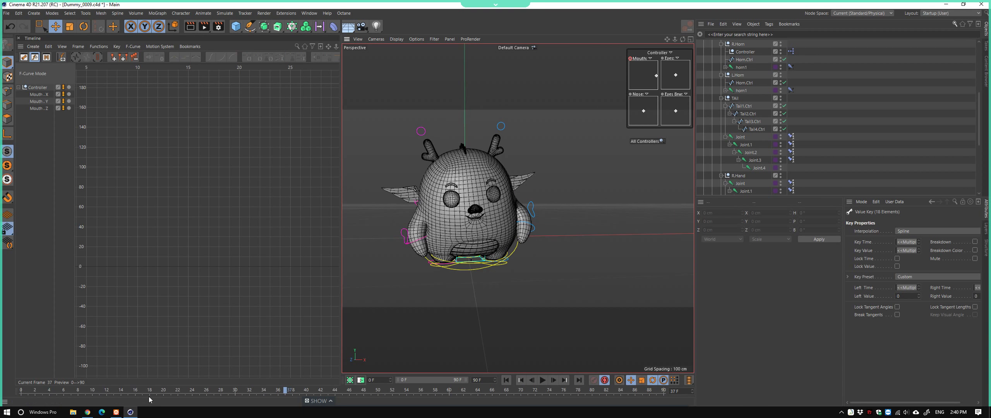
left_click_drag(52, 391, 241, 404)
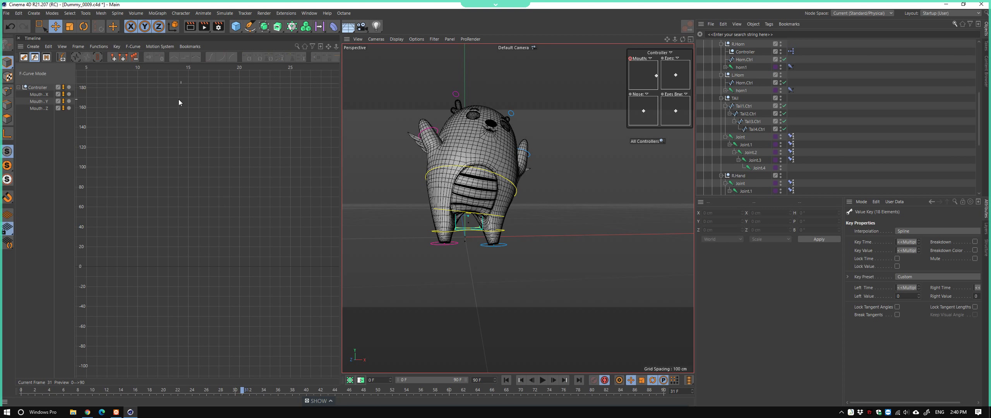
left_click(43, 90)
Key a wide-open mouth pose at frame 30
key("h")
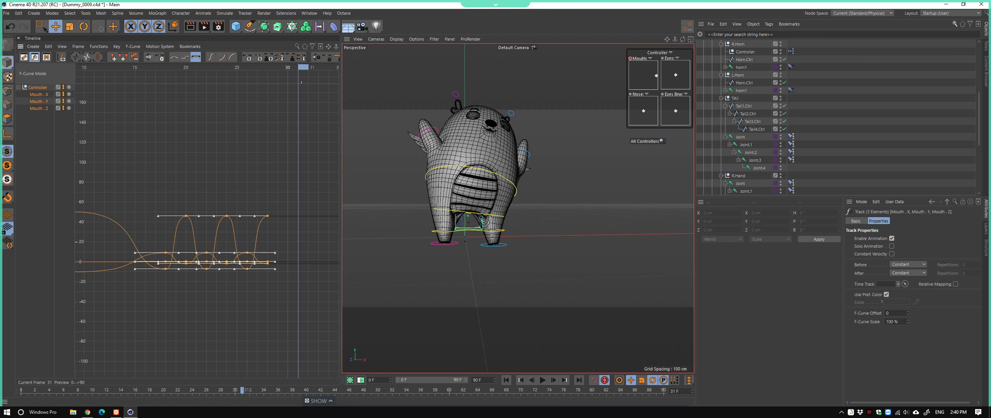
left_click_drag(272, 70, 261, 75)
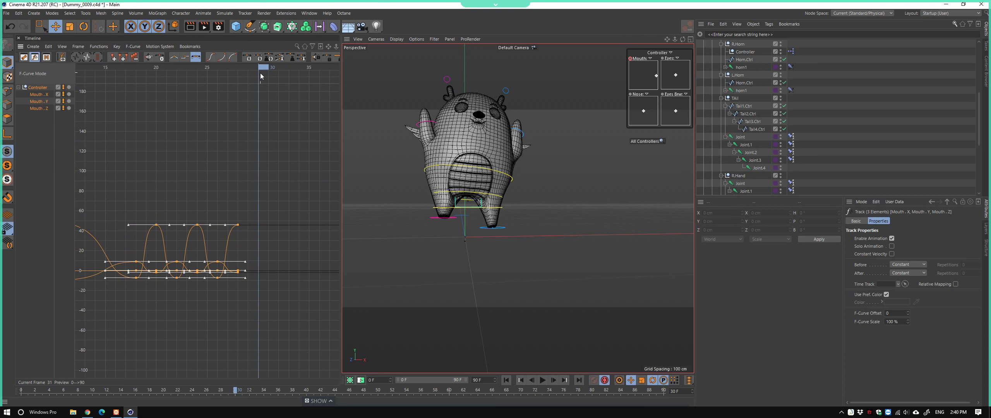
left_click_drag(656, 75, 631, 62)
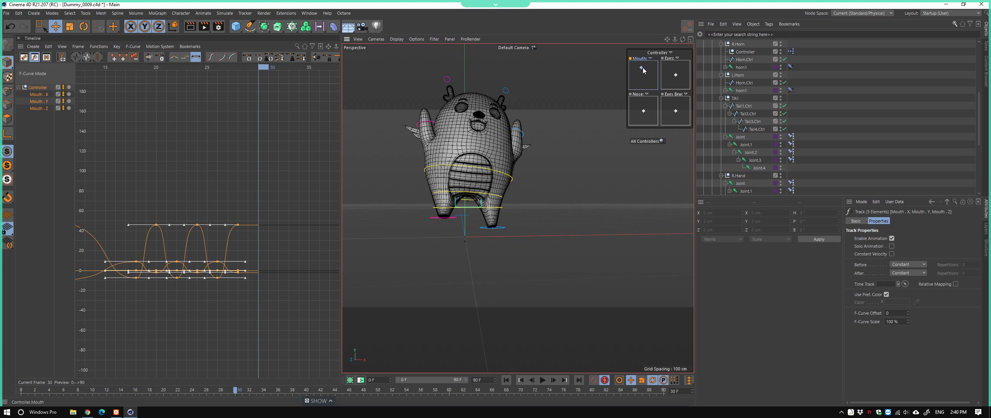
left_click_drag(644, 69, 643, 69)
key("F9")
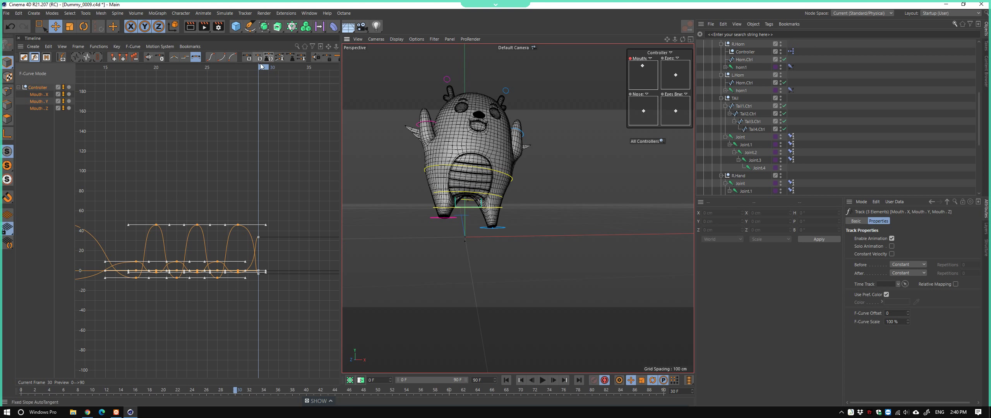
mouse_move(261, 67)
left_mouse_down()
mouse_move(206, 79)
mouse_move(304, 90)
mouse_move(277, 94)
left_mouse_up()
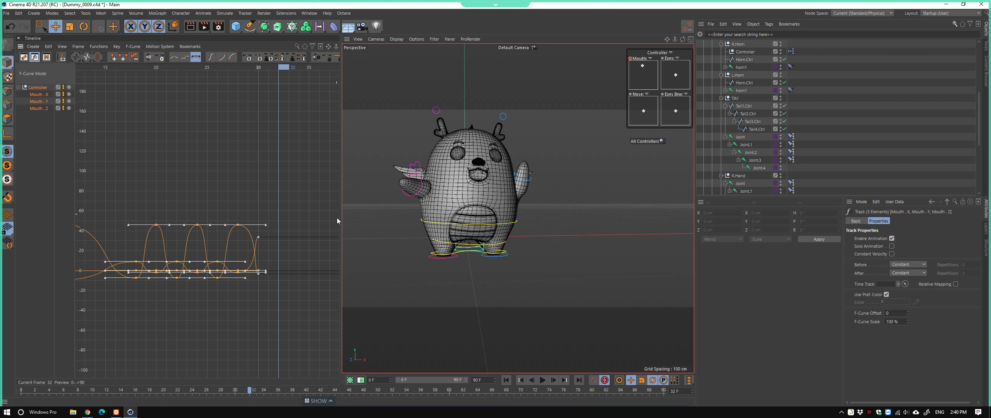
Ease the frame-32 keys' left tangents and replace the trailing keys with new ones at frame 34
left_click_drag(286, 293, 249, 225)
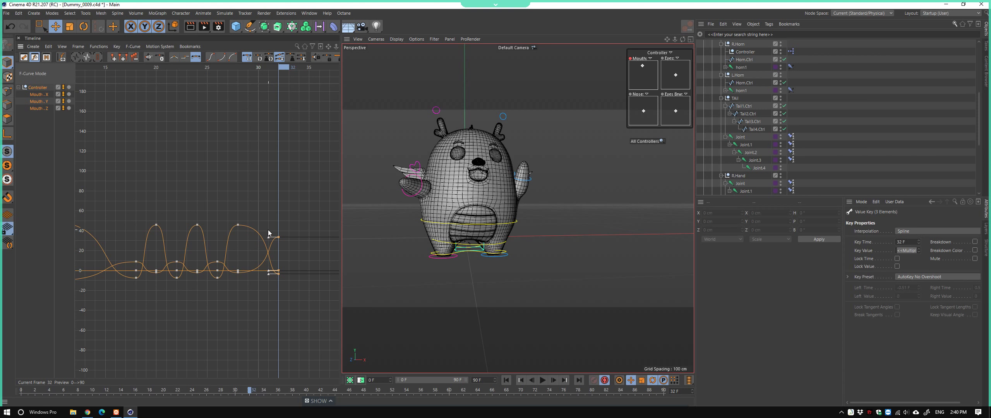
left_click_drag(223, 212, 265, 275)
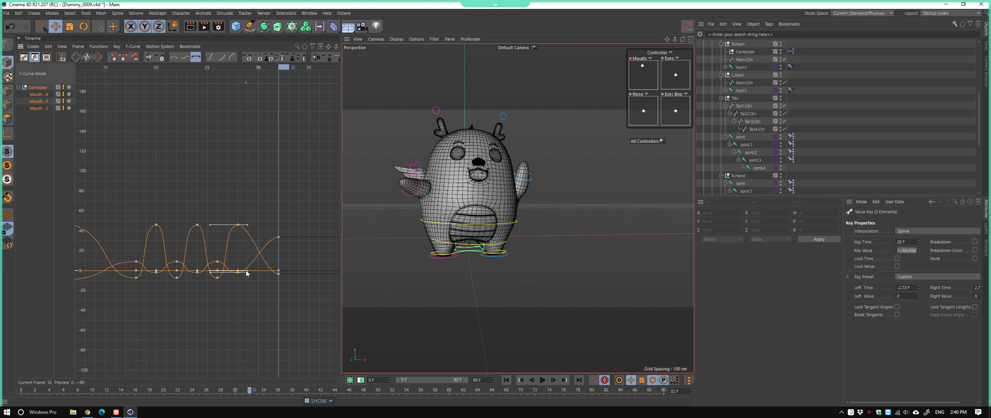
mouse_move(261, 220)
left_mouse_down()
mouse_move(281, 276)
mouse_move(244, 274)
left_mouse_up()
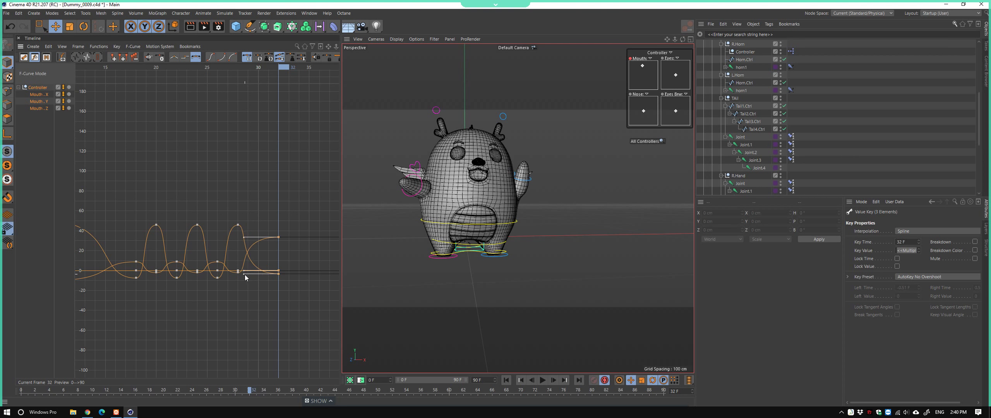
mouse_move(264, 69)
left_mouse_down()
mouse_move(212, 82)
mouse_move(310, 119)
mouse_move(302, 130)
left_mouse_up()
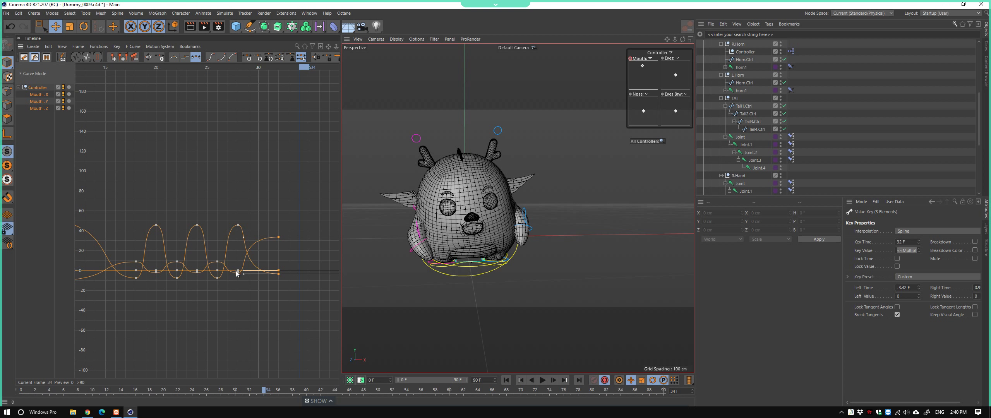
left_click_drag(233, 291, 208, 256)
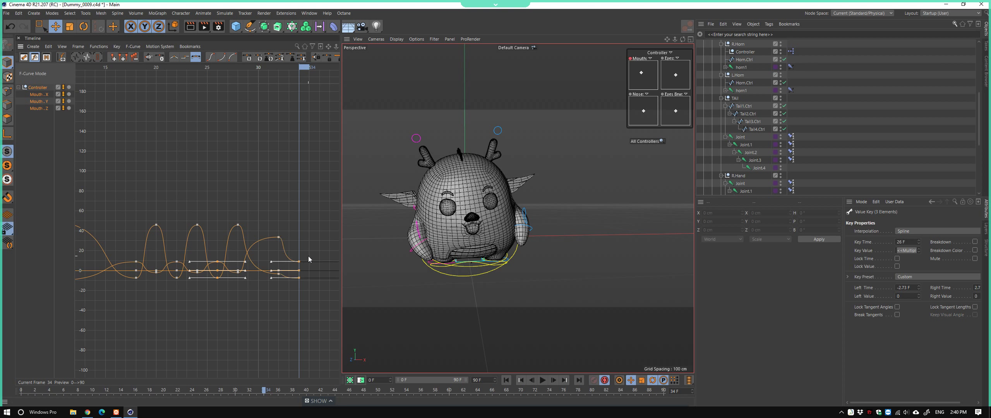
key("Delete")
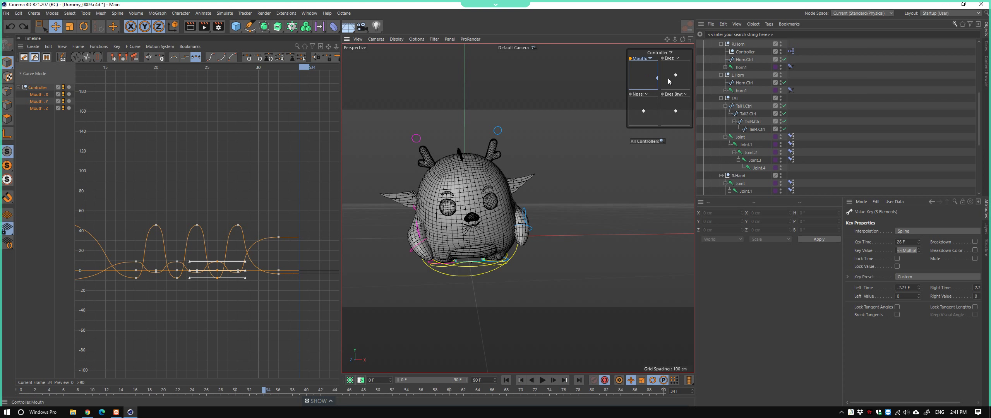
key("F9")
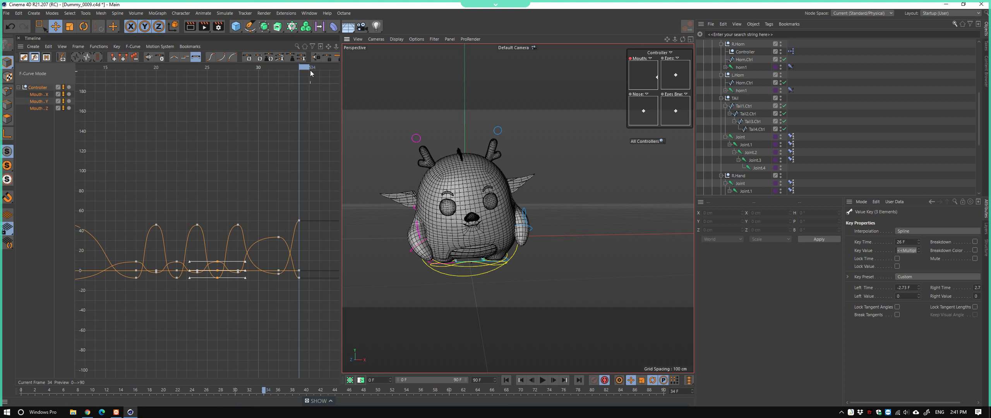
key("F8")
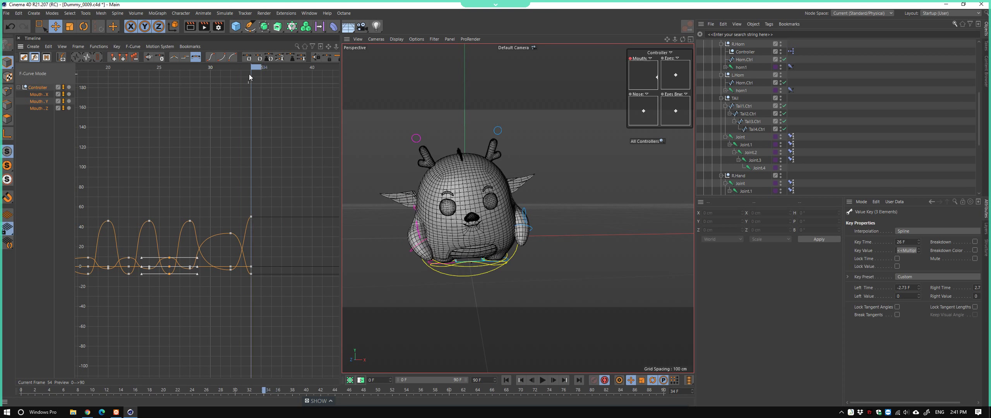
Key a closing mouth pose at frame 40
left_click_drag(276, 83, 309, 92)
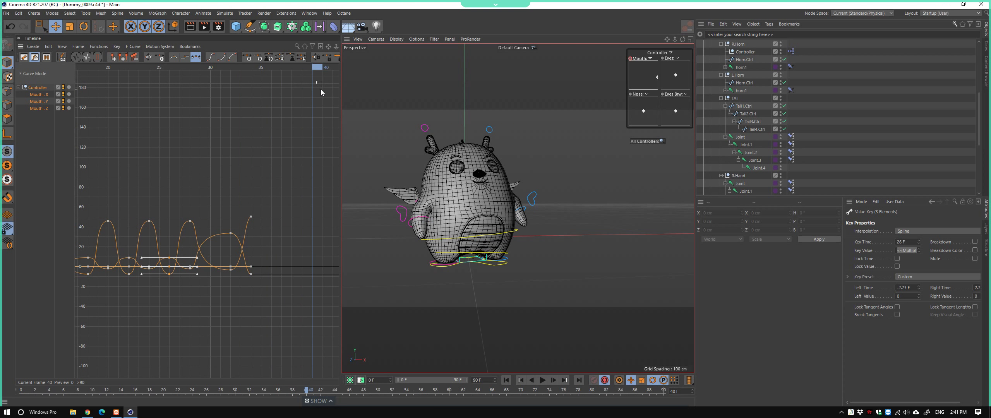
left_click_drag(656, 77, 647, 75)
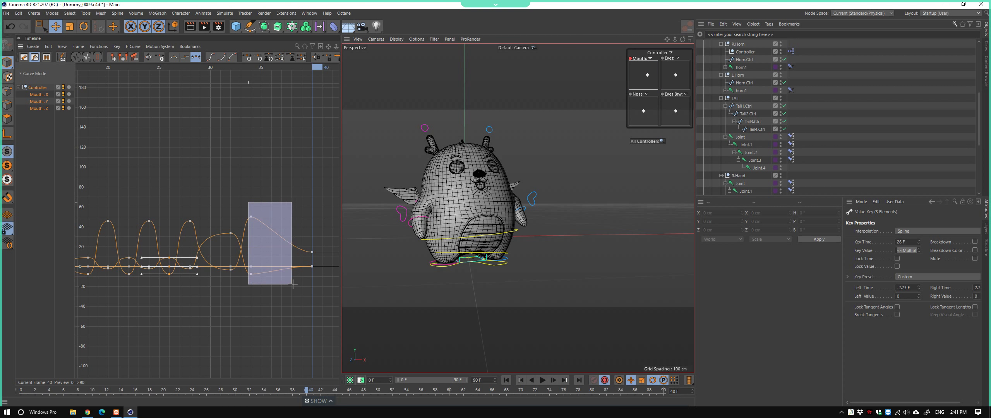
left_click_drag(276, 238, 304, 289)
scroll(547, 264, "down", 3)
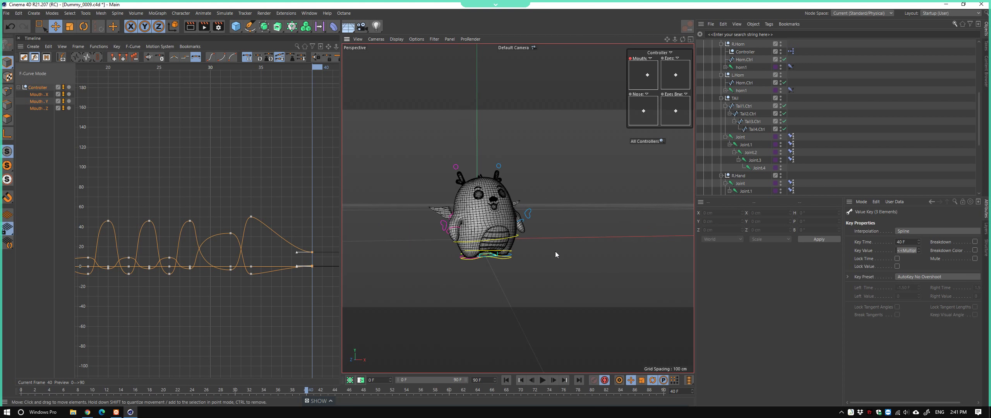
Save the scene and inspect the frame-34 Mouth key values
key("ctrl+s")
left_click(521, 380)
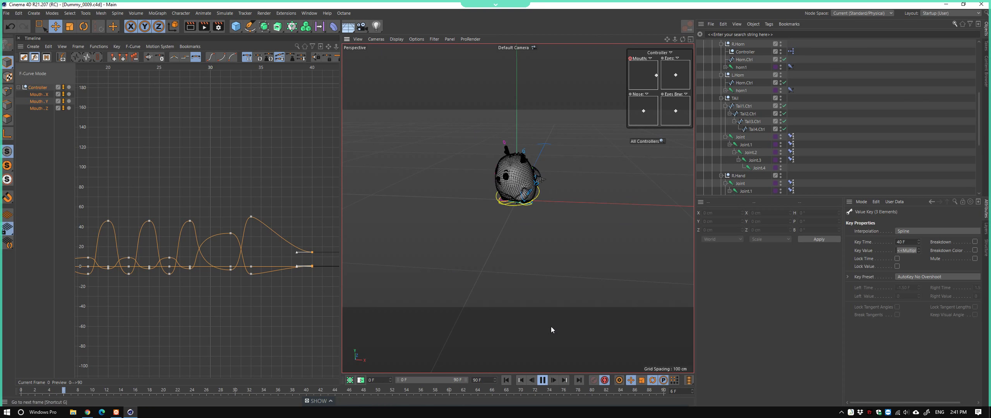
left_click(543, 380)
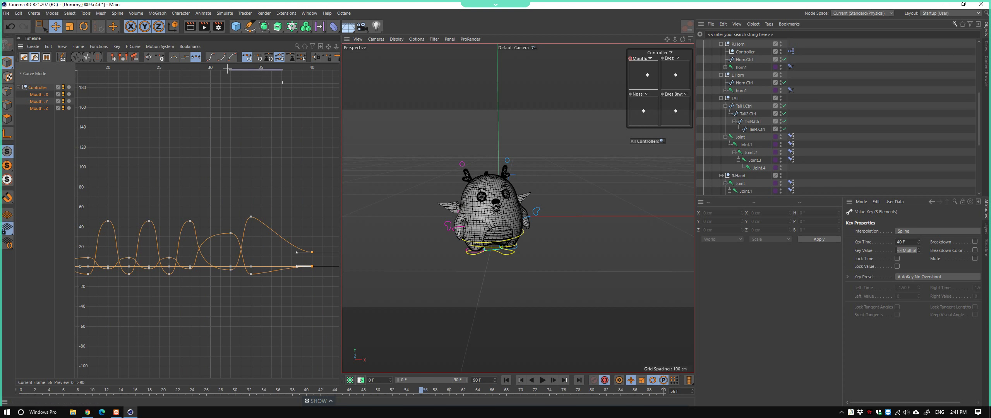
left_click_drag(182, 67, 282, 119)
left_click_drag(236, 199, 276, 295)
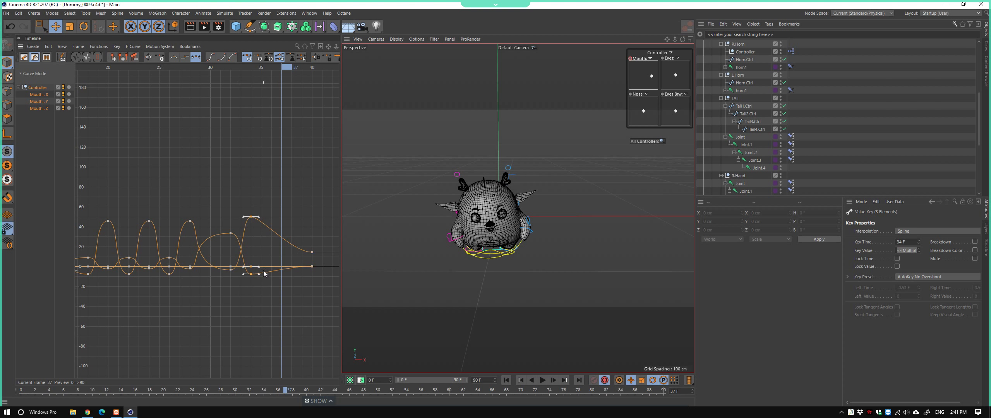
double_click(259, 274)
Select the final frame-40 Mouth keys and replay the animation from the start
mouse_move(293, 219)
left_mouse_down()
mouse_move(325, 278)
mouse_move(332, 267)
left_mouse_up()
scroll(467, 253, "up", 2)
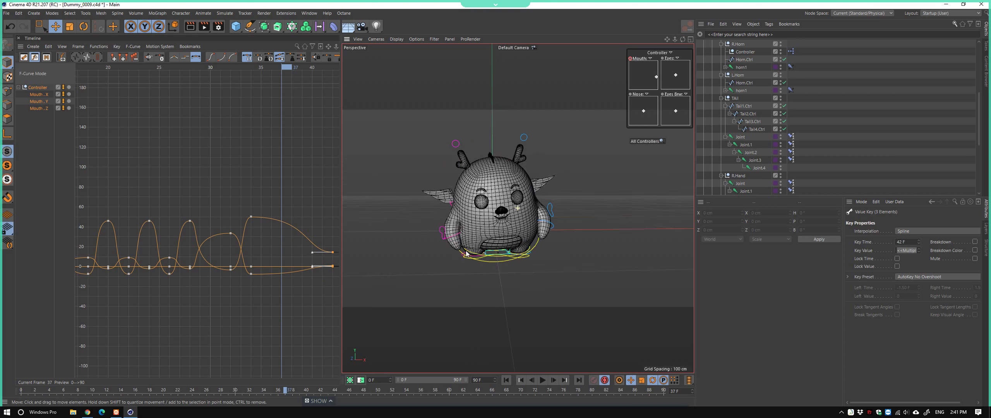
scroll(466, 250, "down", 3)
key("shift+f")
key("F8")
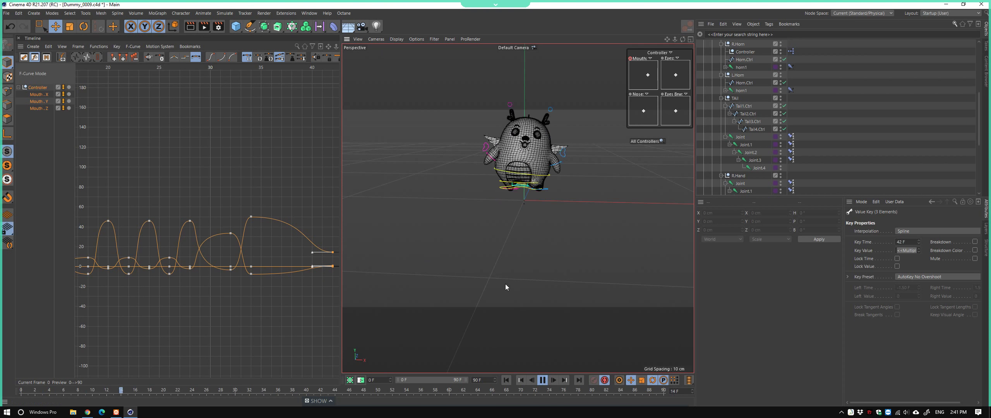
scroll(507, 282, "up", 3)
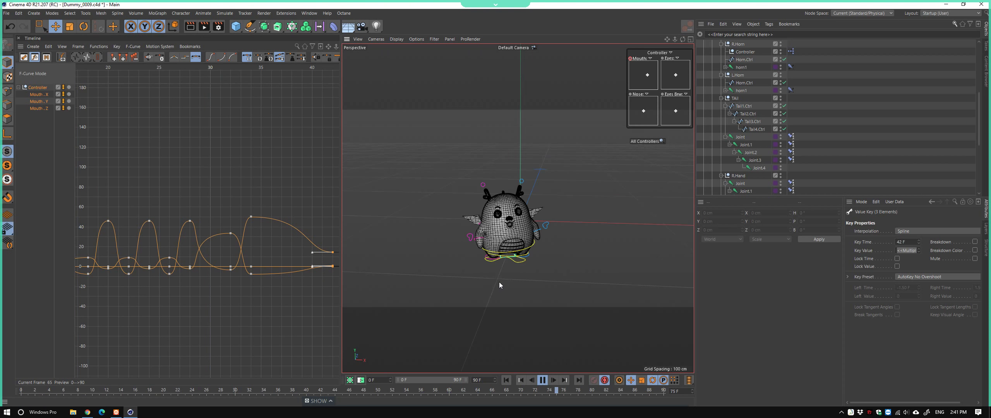
mouse_move(499, 285)
left_mouse_down("alt")
mouse_move(487, 287)
mouse_move(500, 285)
mouse_move(558, 345)
left_mouse_up("alt")
left_click(542, 380)
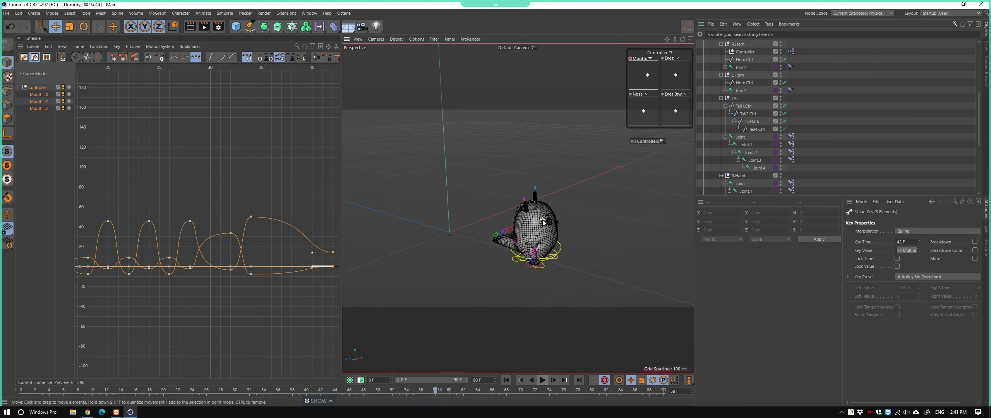
scroll(543, 221, "up", 3)
Select the horn controllers and scrub between frames 0, 6 and 3
scroll(543, 221, "up", 3)
left_click(528, 140)
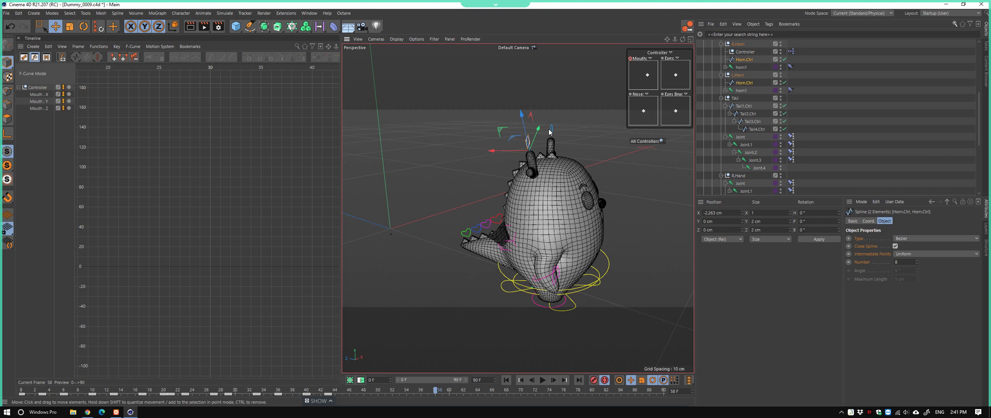
scroll(550, 132, "down", 3)
scroll(550, 131, "down", 2)
left_click_drag(75, 392, 16, 392)
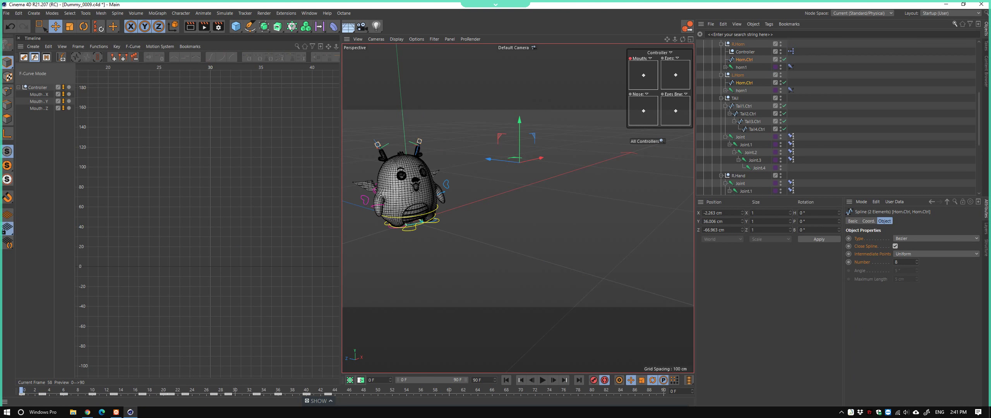
middle_click_drag(480, 201, 540, 201, "alt")
left_click_drag(34, 391, 65, 393)
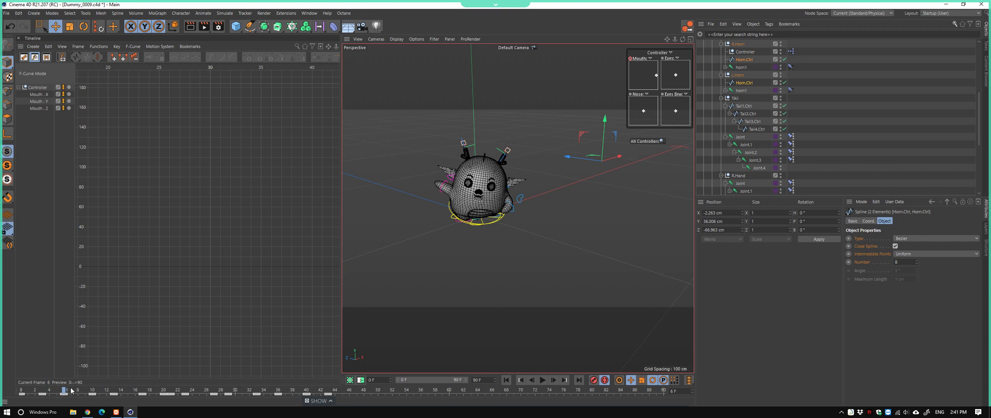
left_click_drag(71, 391, 42, 390)
Select both horn controllers close up, keep only the right one, and play back
left_click_drag(356, 273, 496, 139, "alt")
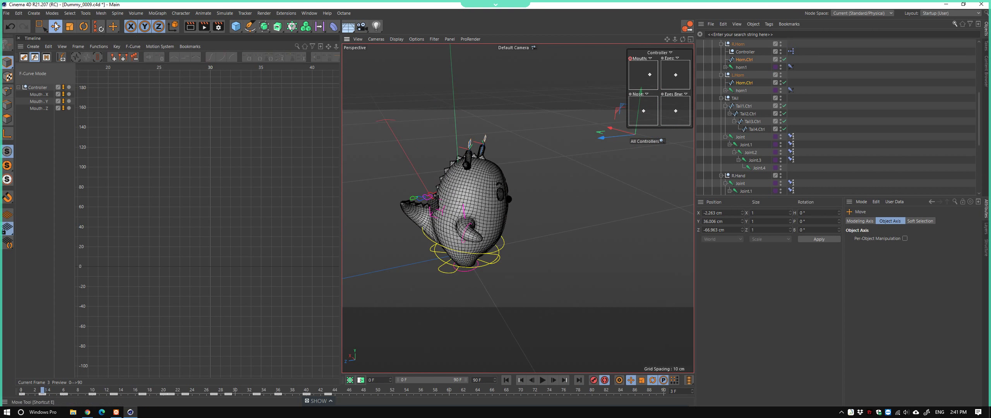
left_click(483, 138)
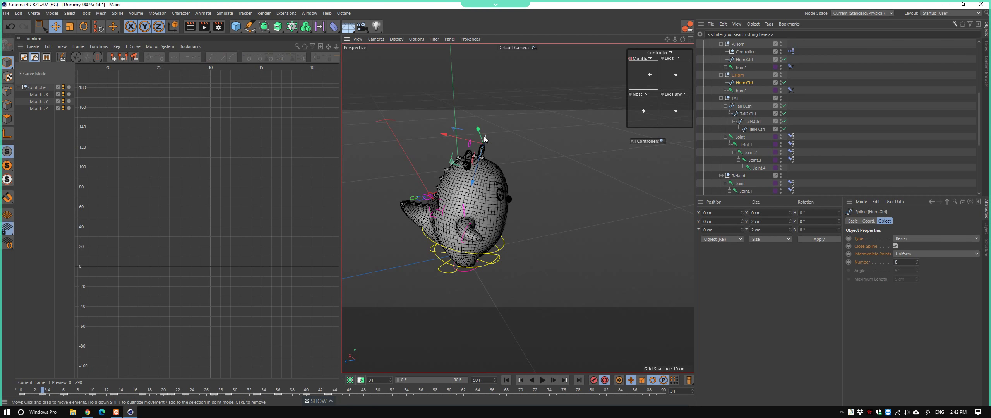
left_click(469, 142, "shift")
left_click_drag(469, 142, 496, 110, "alt")
left_click(496, 109)
mouse_move(523, 137)
left_mouse_down("alt")
mouse_move(449, 120)
mouse_move(564, 107)
mouse_move(542, 116)
mouse_move(511, 188)
left_mouse_up("alt")
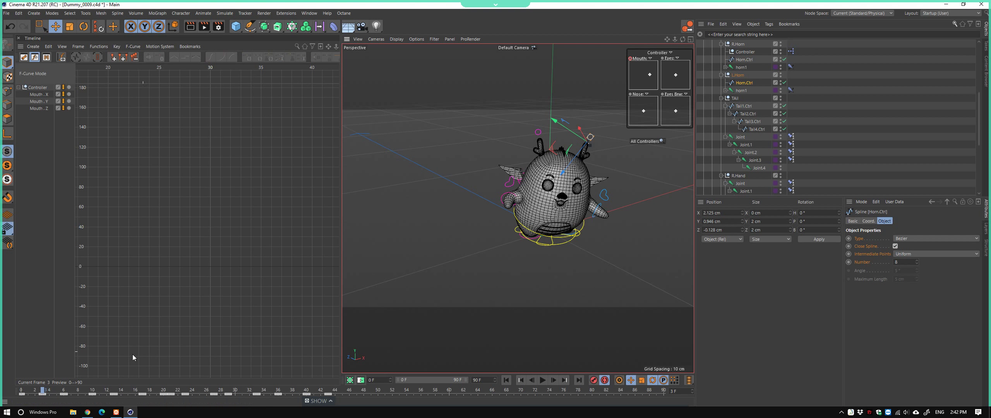
key("F8")
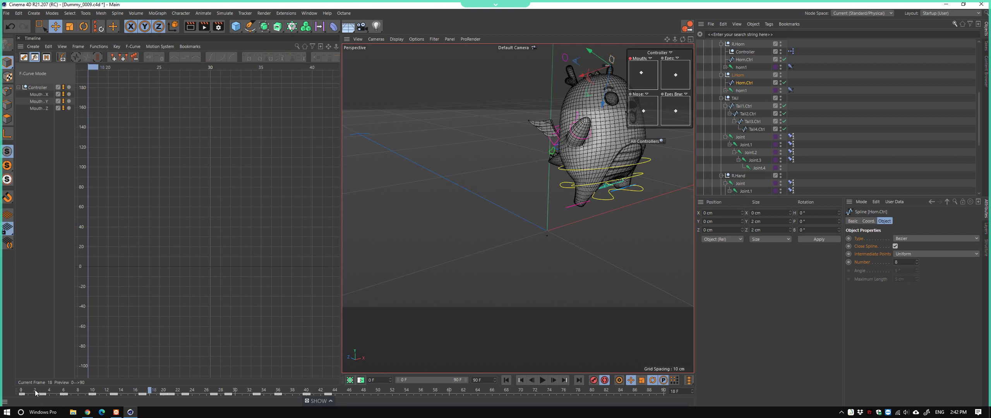
At frame 10, move the right horn controller down and left, then replay
mouse_move(36, 393)
left_mouse_down()
mouse_move(124, 400)
mouse_move(115, 406)
left_mouse_up()
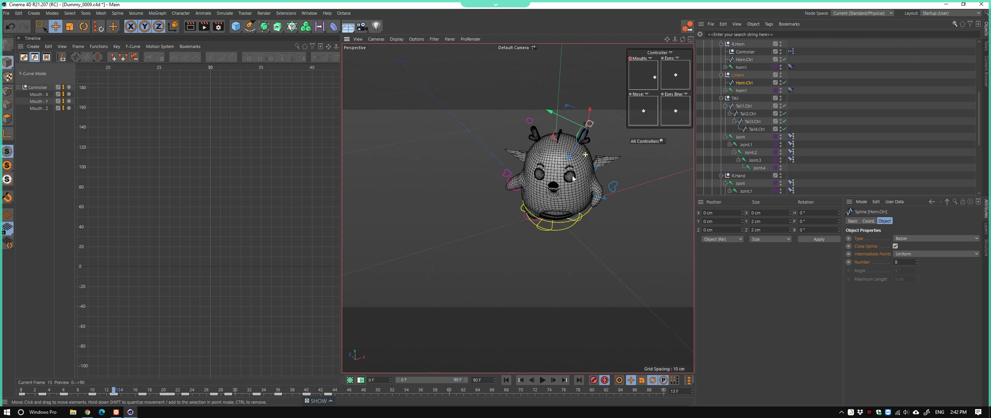
left_click(532, 117)
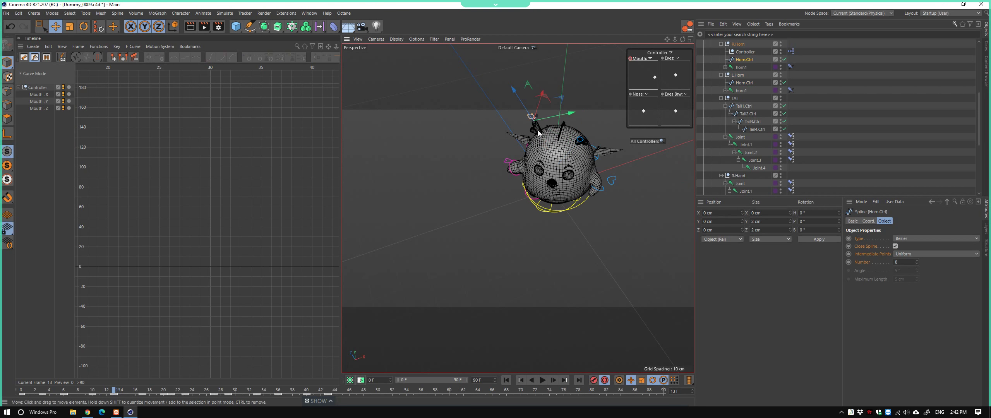
left_click_drag(538, 132, 533, 164)
mouse_move(596, 116)
left_mouse_down("alt")
mouse_move(542, 134)
mouse_move(551, 143)
left_mouse_up("alt")
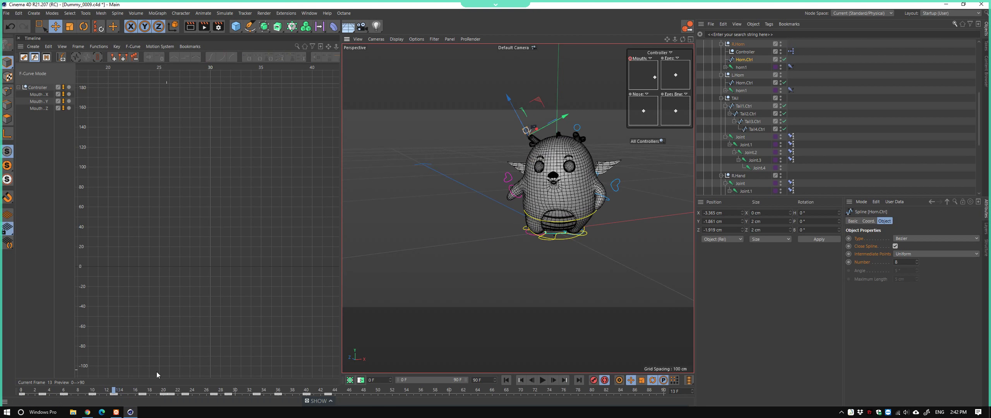
key("F8")
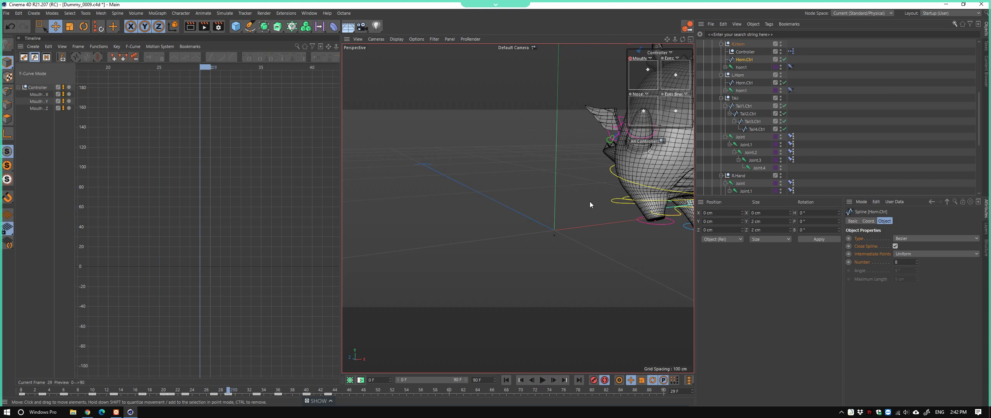
key("h")
Add the left horn controller and step through frames 17, 12, 13 and 20
left_click_drag(118, 394, 150, 394)
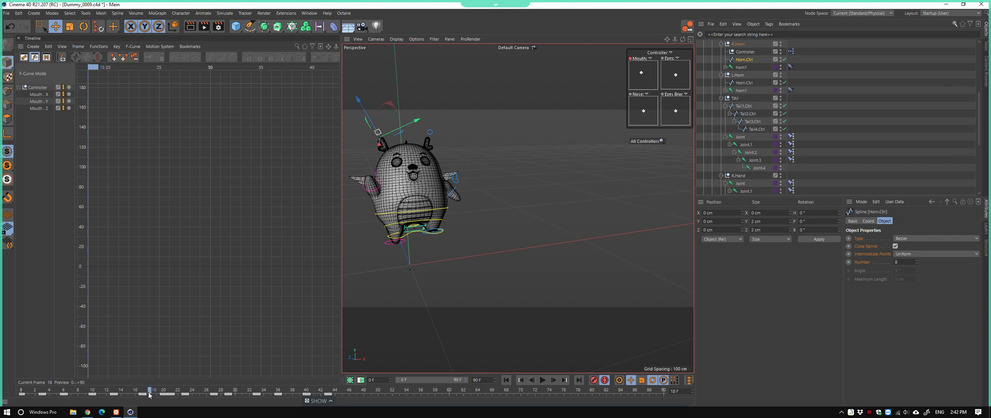
left_click(430, 132, "shift")
left_click_drag(112, 395, 108, 393)
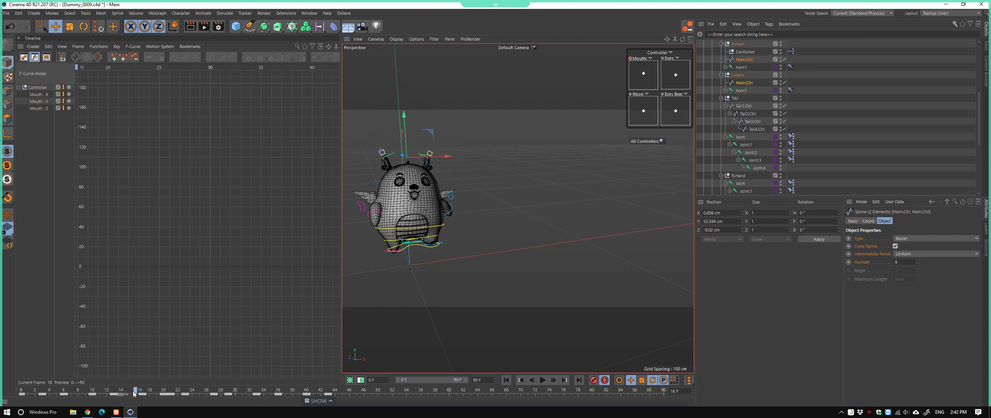
left_click(106, 394)
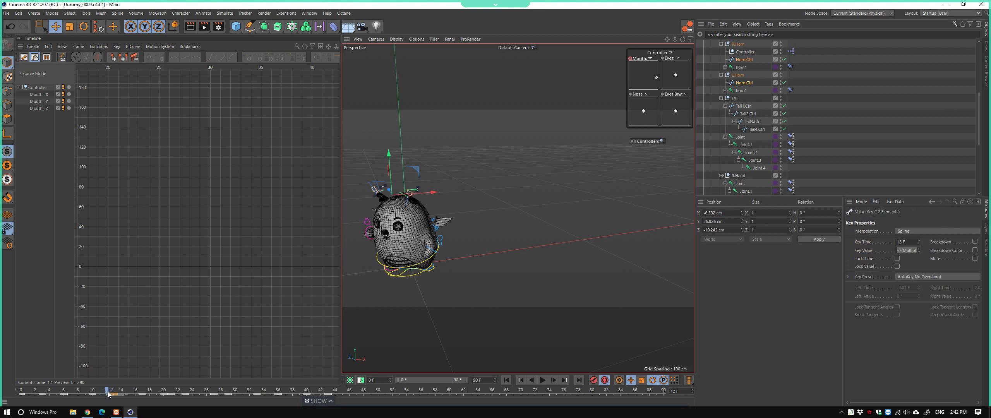
left_click_drag(109, 392, 115, 392)
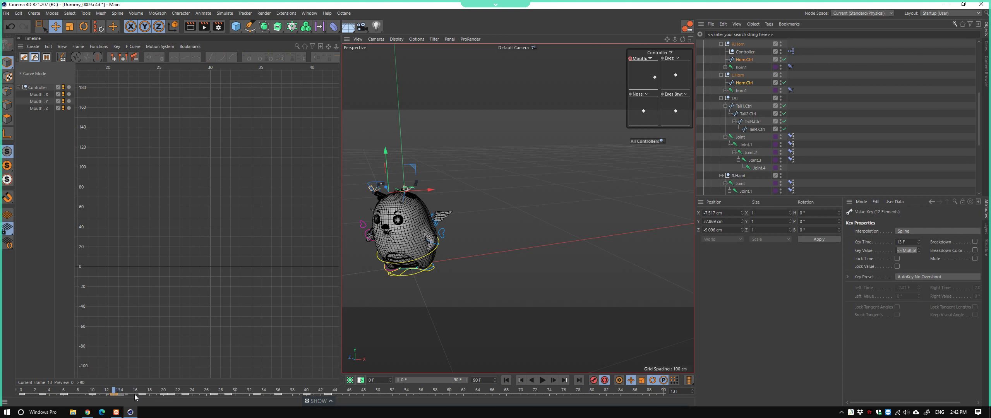
left_click(164, 394)
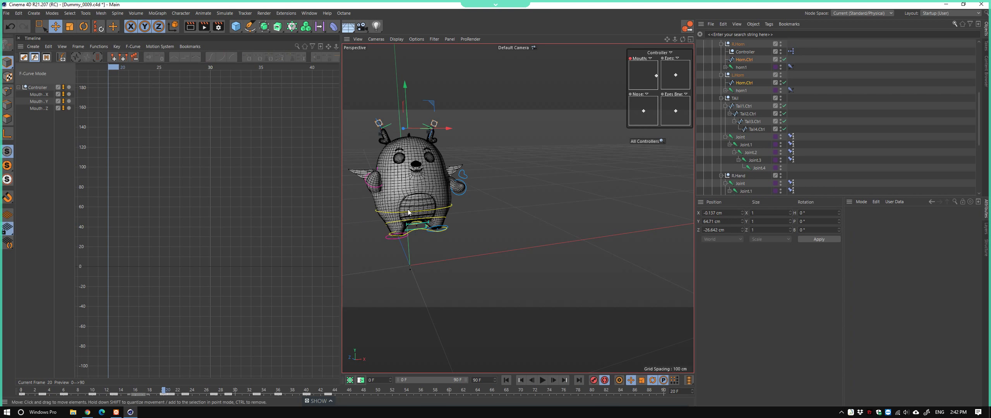
Move the right horn controller to a new pose at frame 20
middle_click_drag(390, 144, 438, 187, "alt")
mouse_move(439, 186)
left_mouse_down("alt")
mouse_move(492, 156)
mouse_move(427, 145)
mouse_move(369, 193)
mouse_move(496, 198)
mouse_move(536, 164)
left_mouse_up("alt")
left_click(441, 121)
left_click(417, 165)
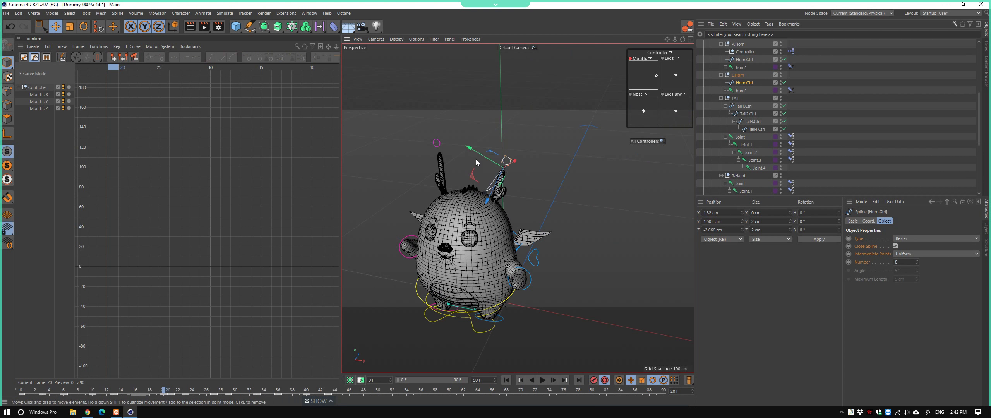
left_click(448, 154)
mouse_move(447, 154)
left_mouse_down()
mouse_move(579, 166)
mouse_move(493, 171)
left_mouse_up()
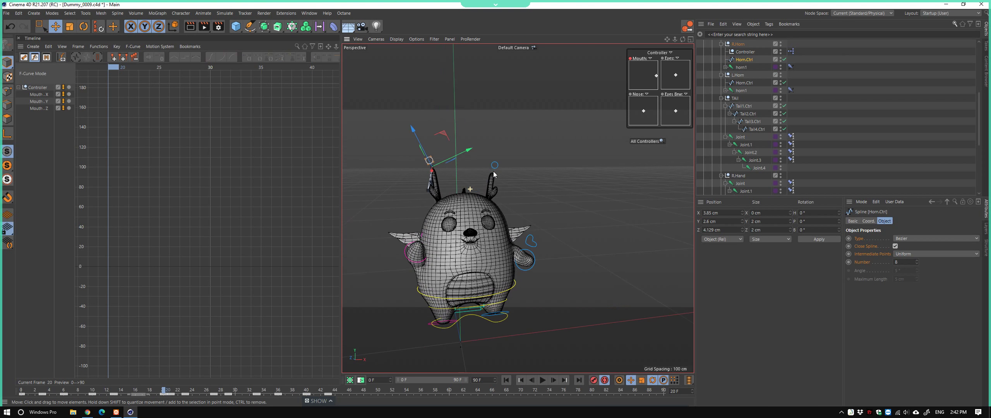
Play from frame 27, stop at frame 23, and select the left horn controller
left_click_drag(177, 393, 217, 394)
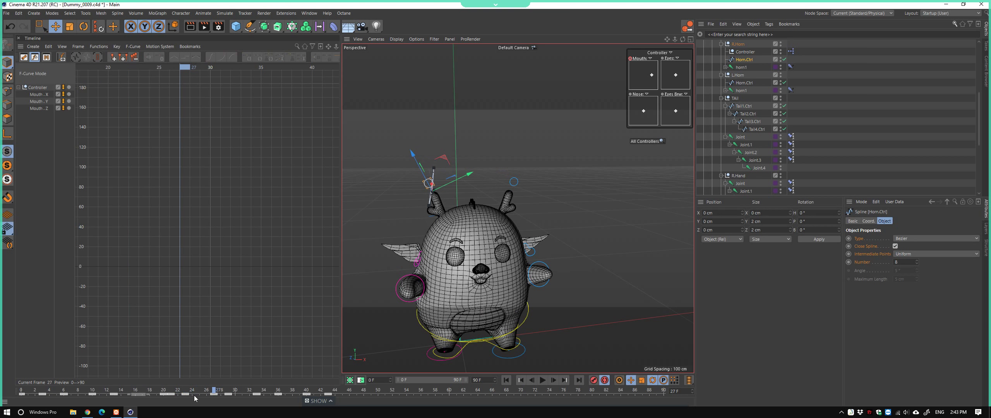
key("F8")
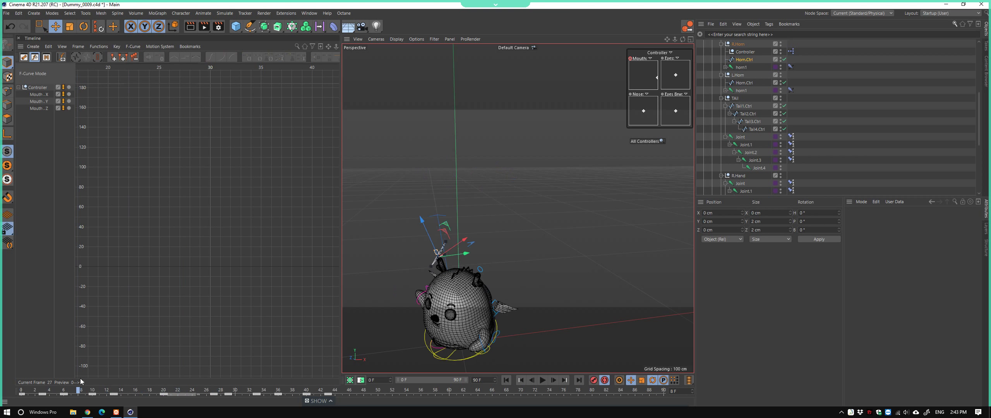
left_click_drag(212, 391, 163, 393)
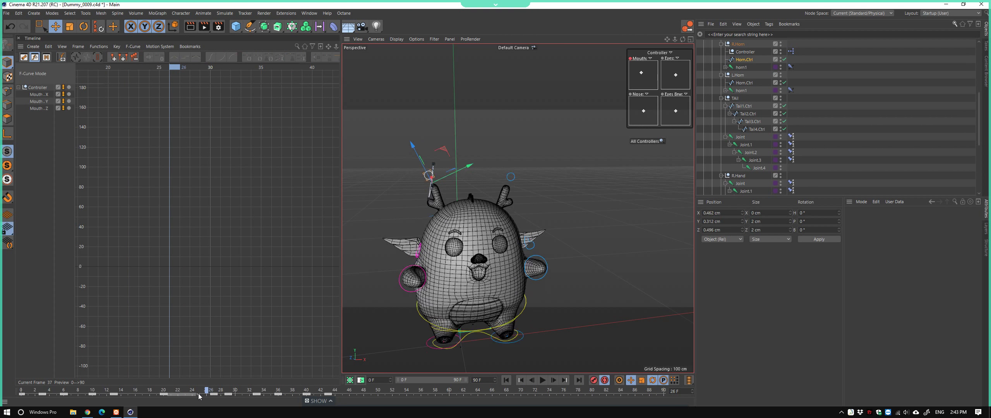
left_click(491, 175)
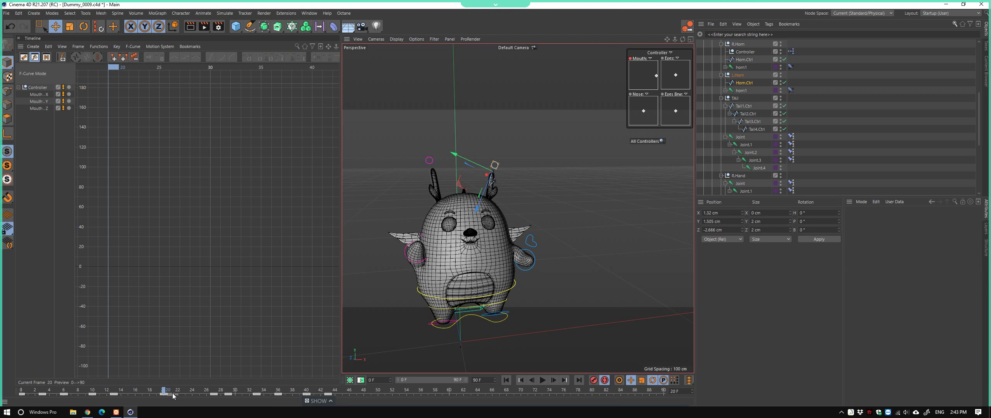
Play the animation from the first frame, stop it, and frame the character
key("shift+f")
key("F8")
key("F7")
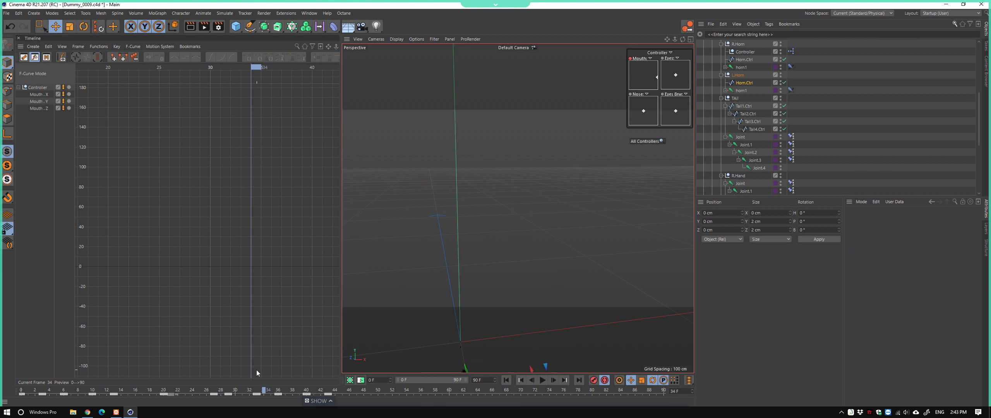
key("h")
At frame 17, raise both horn controllers upward
left_click_drag(118, 392, 146, 396)
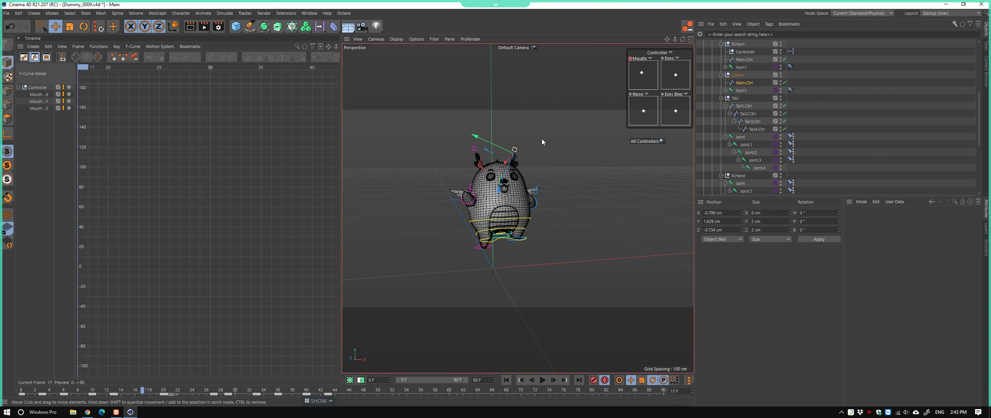
scroll(523, 151, "up", 5)
left_click(494, 165)
left_click(421, 163, "shift")
left_click_drag(456, 165, 457, 154)
left_click(508, 159)
Undo the right horn raise, move the left horn controller instead, and replay from frame 3
scroll(509, 157, "up", 2)
scroll(511, 153, "up", 2)
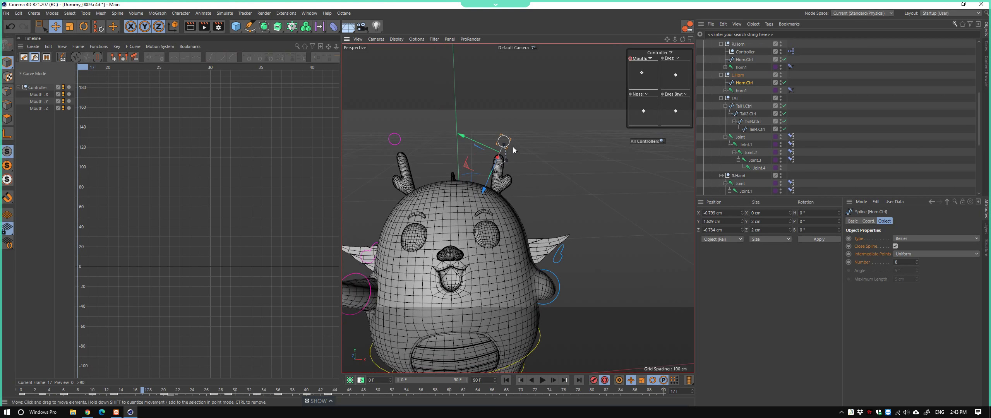
key("ctrl+z")
left_click(395, 139)
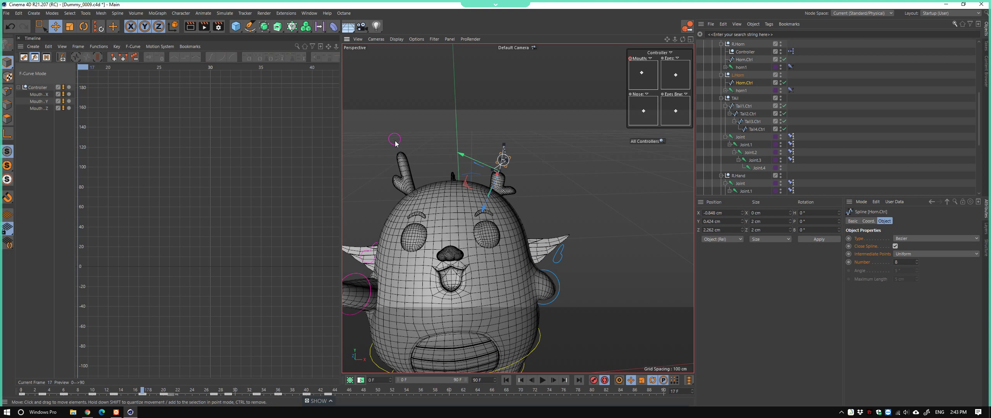
mouse_move(394, 140)
left_mouse_down()
mouse_move(411, 132)
mouse_move(497, 173)
left_mouse_up()
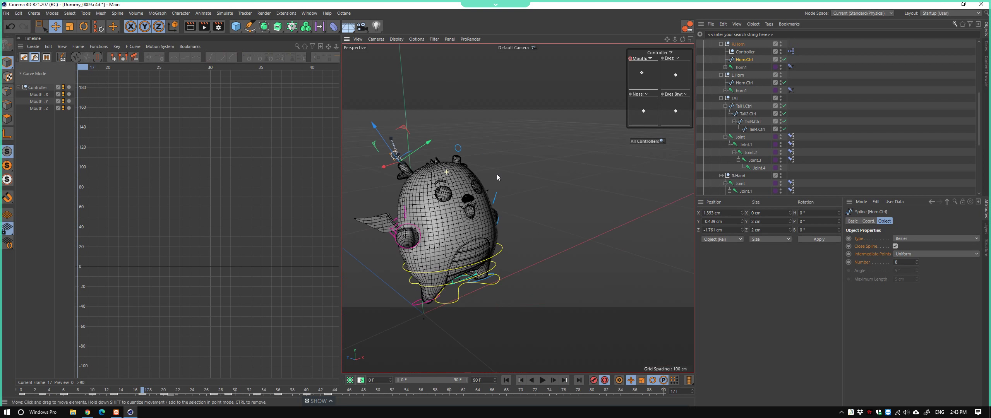
mouse_move(142, 379)
left_mouse_down()
mouse_move(190, 388)
mouse_move(43, 389)
left_mouse_up()
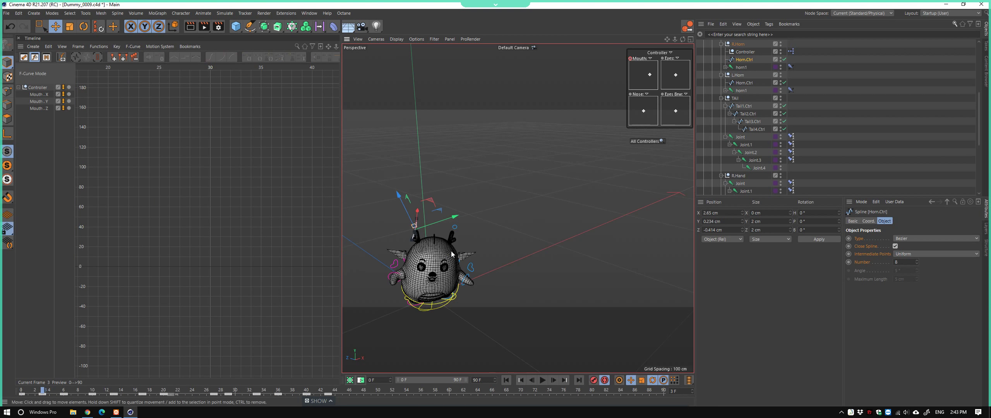
left_click(522, 367)
left_click(542, 380)
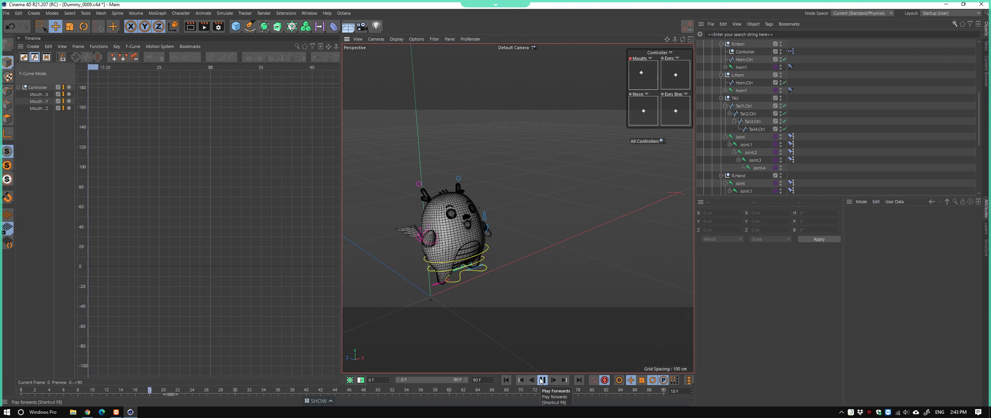
Select both horn controllers and scrub back to frame 19
scroll(521, 276, "up", 3)
scroll(522, 277, "up", 3)
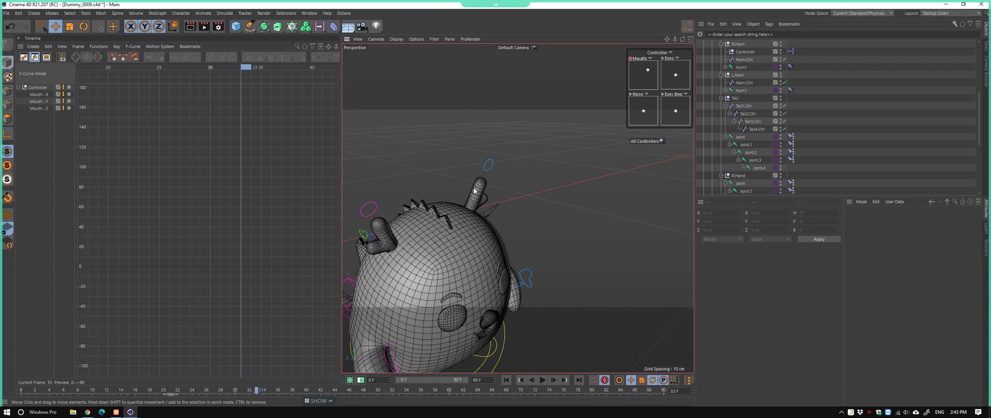
left_click(470, 203)
left_click_drag(392, 212, 419, 202, "alt")
left_click(403, 201, "shift")
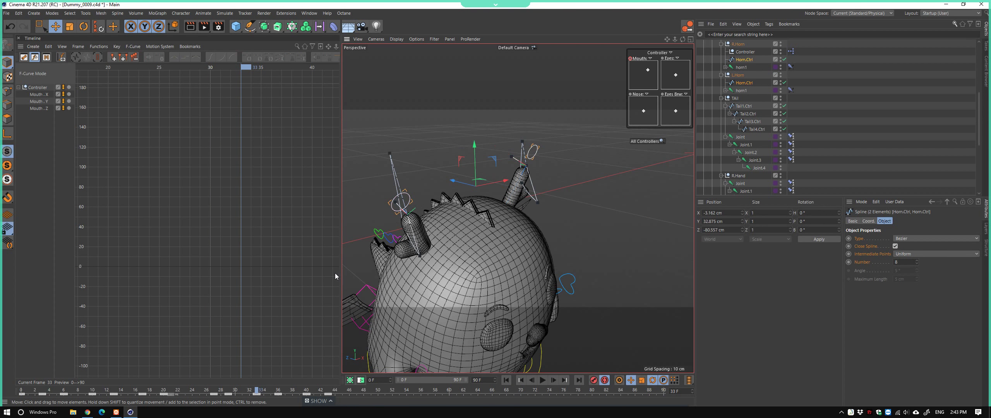
mouse_move(174, 393)
left_mouse_down()
mouse_move(95, 393)
mouse_move(195, 396)
left_mouse_up()
scroll(517, 240, "down", 5)
scroll(585, 300, "down", 3)
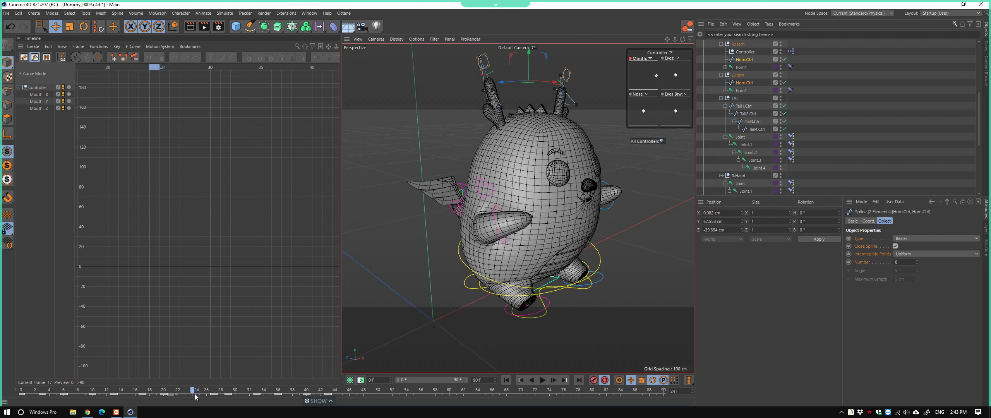
Play the animation, then check the pose at frames 30, 33 and 29 from the front
left_click(192, 394)
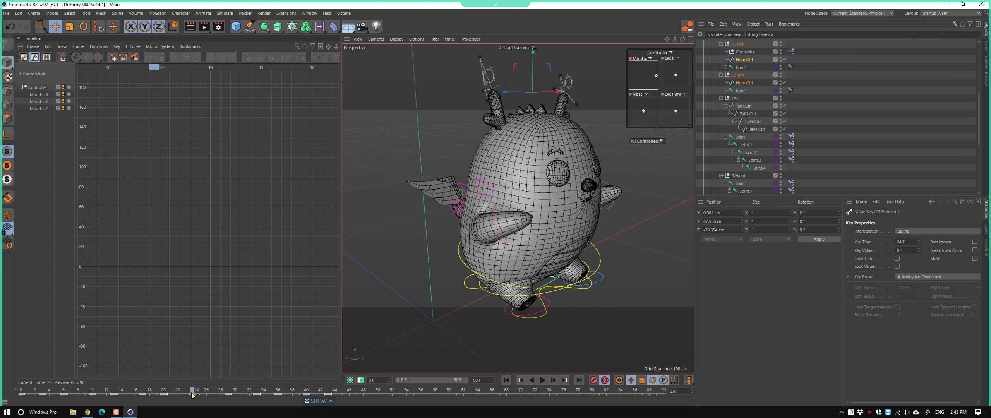
key("F8")
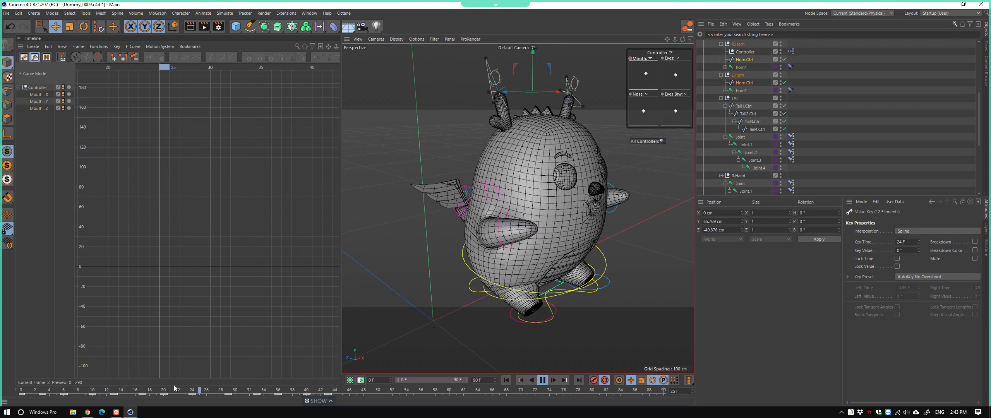
left_click_drag(193, 394, 256, 392)
middle_click_drag(478, 220, 402, 188)
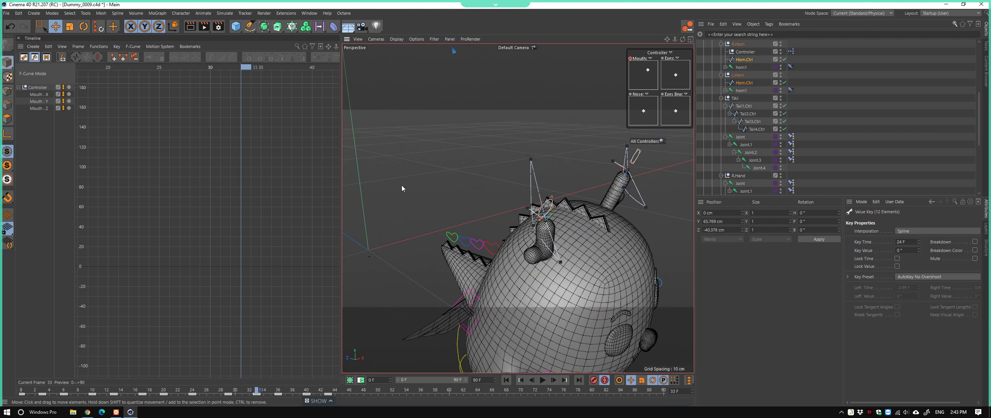
left_click_drag(223, 395, 229, 391)
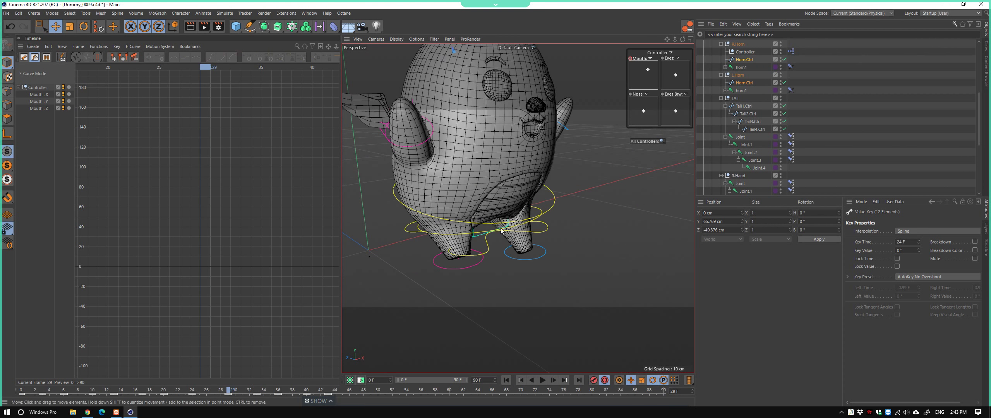
scroll(501, 231, "down", 3)
left_click_drag(482, 158, 445, 147, "alt")
At frame 33, bend the left horn by moving its controller
left_click(440, 130)
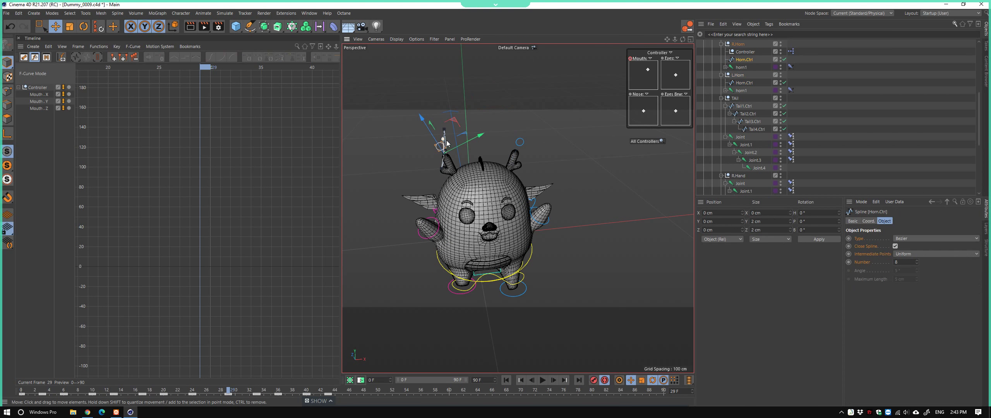
left_click(521, 142)
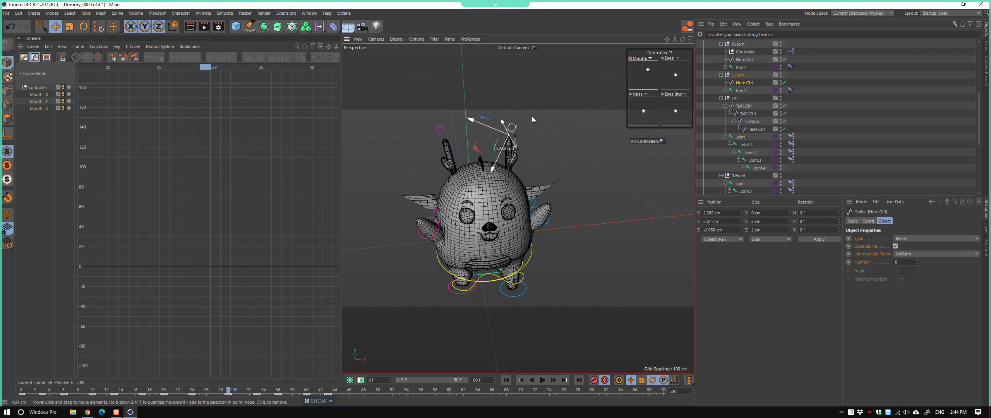
mouse_move(531, 116)
left_mouse_down("alt")
mouse_move(613, 126)
mouse_move(595, 140)
left_mouse_up("alt")
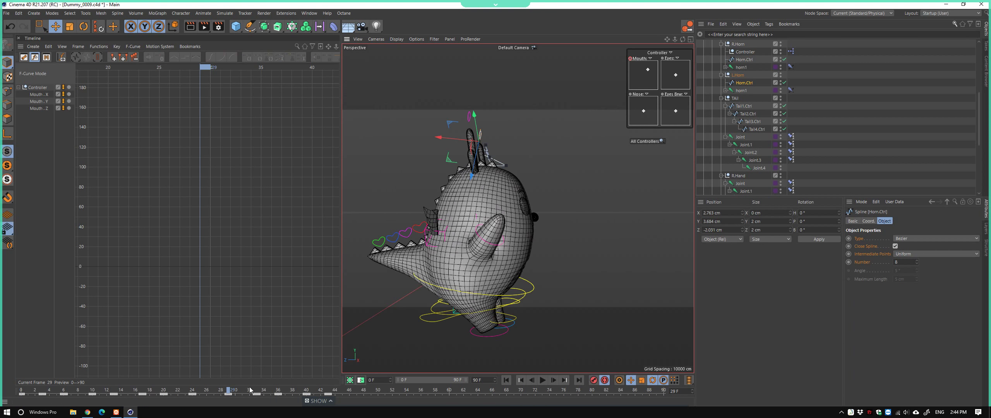
left_click_drag(249, 389, 256, 389)
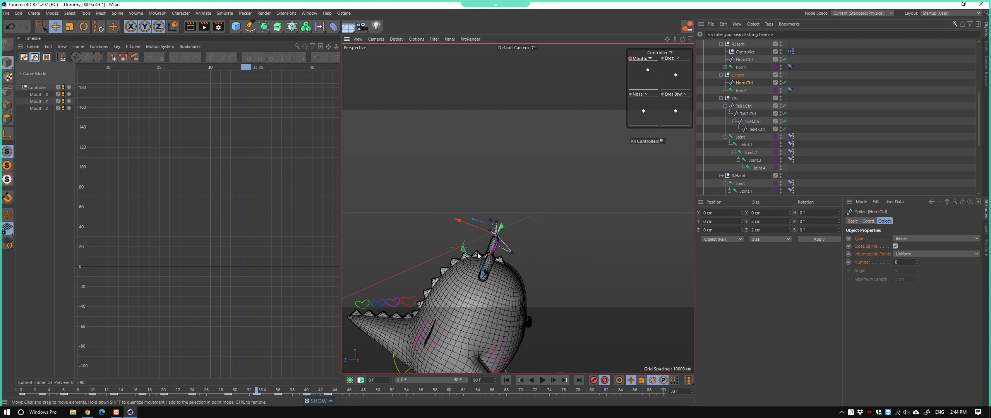
mouse_move(472, 210)
left_mouse_down()
mouse_move(497, 257)
mouse_move(511, 229)
left_mouse_up()
left_click_drag(536, 275, 452, 238, "alt")
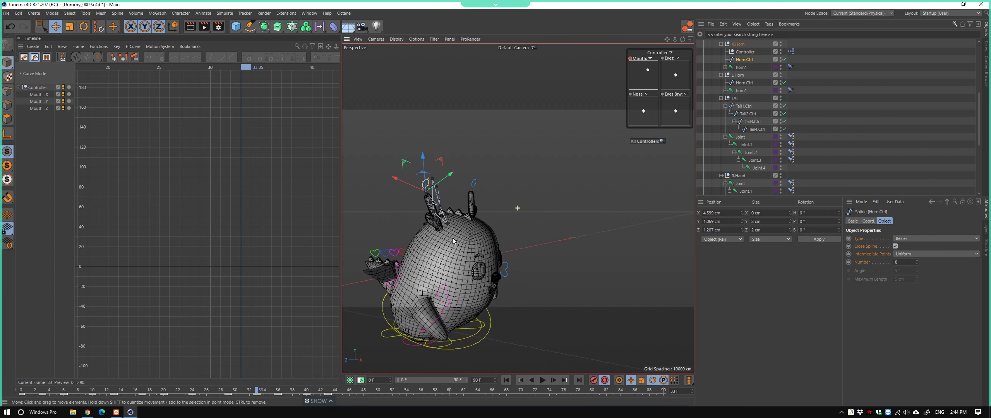
Swing the left horn the other way at frame 36, then scrub frames 29–41
left_click_drag(258, 392, 278, 392)
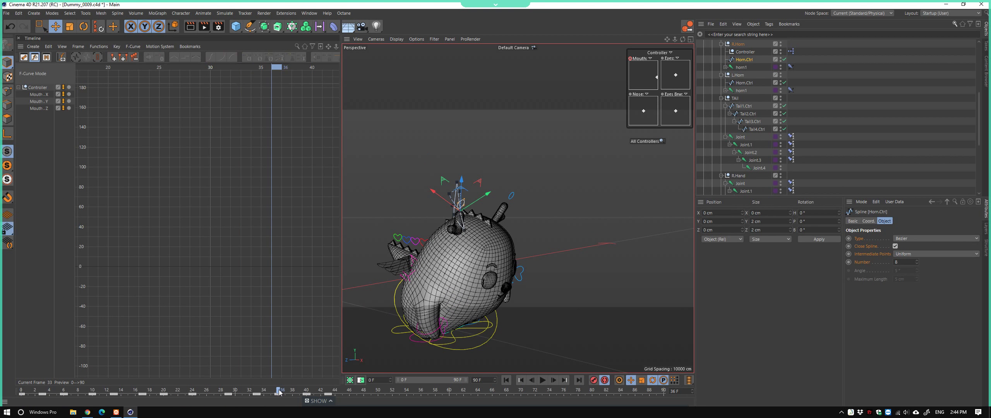
scroll(469, 204, "up", 2)
scroll(469, 204, "up", 2)
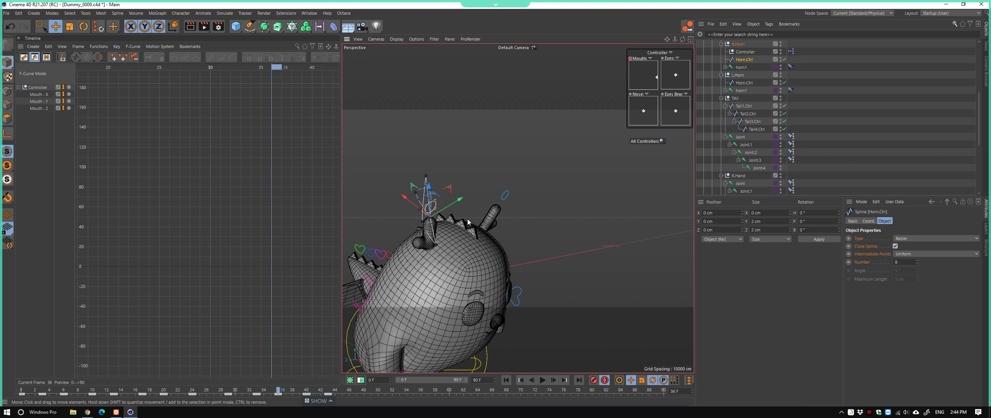
left_click_drag(430, 205, 551, 249)
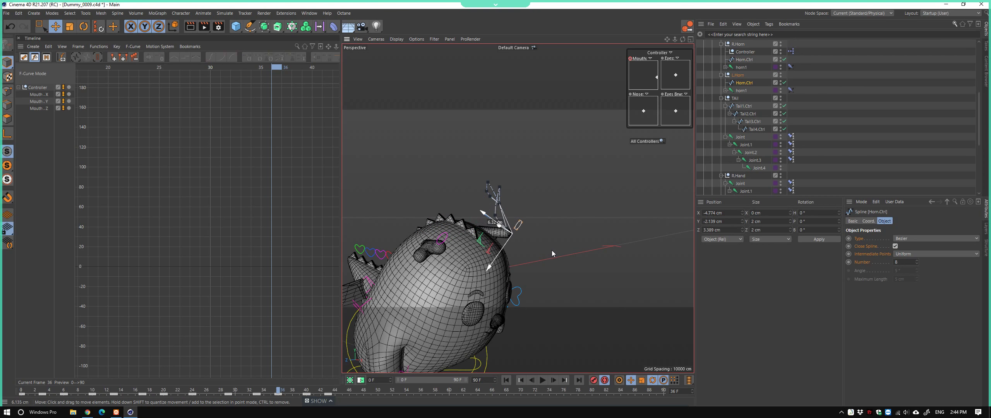
left_click(272, 392)
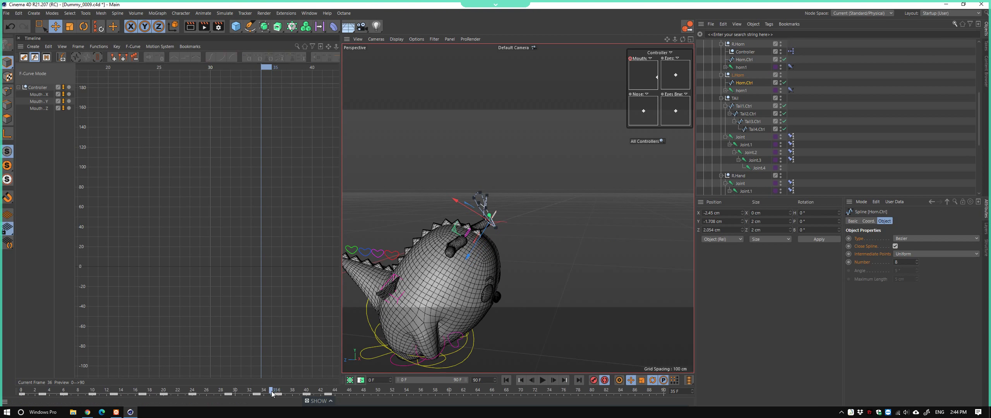
left_click_drag(272, 394, 306, 399)
At frame 41, move a horn controller to bend its horn and select the right one
left_click_drag(465, 241, 416, 208, "alt")
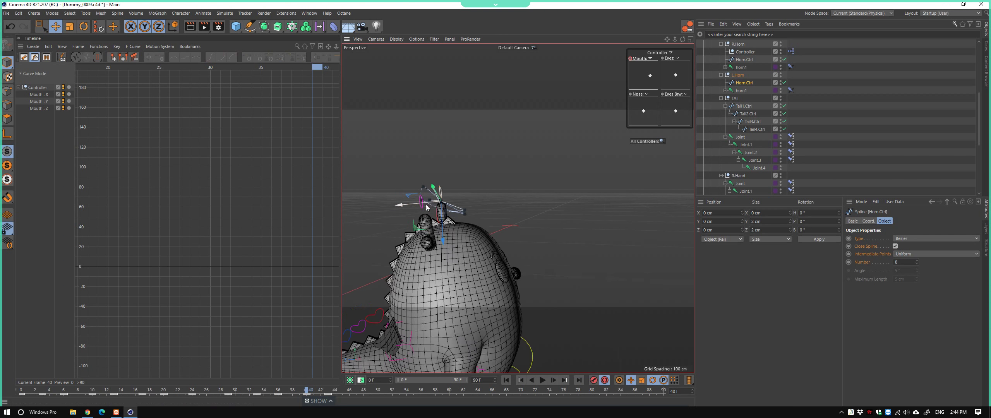
left_click(416, 207, "shift")
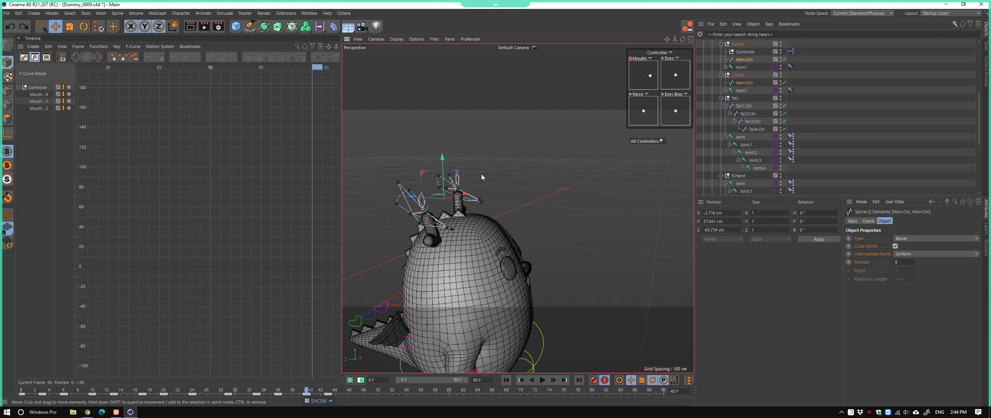
left_click_drag(482, 173, 520, 185)
left_click(415, 207)
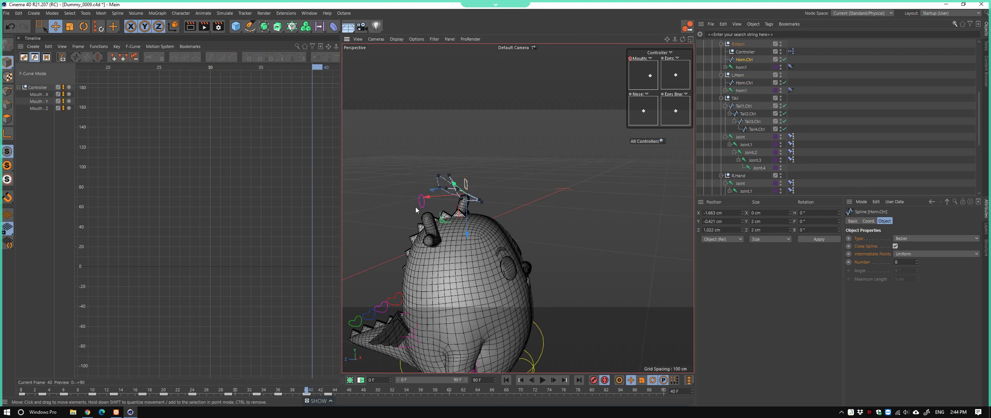
left_click_drag(415, 207, 468, 195, "alt")
left_click_drag(442, 253, 351, 361, "alt")
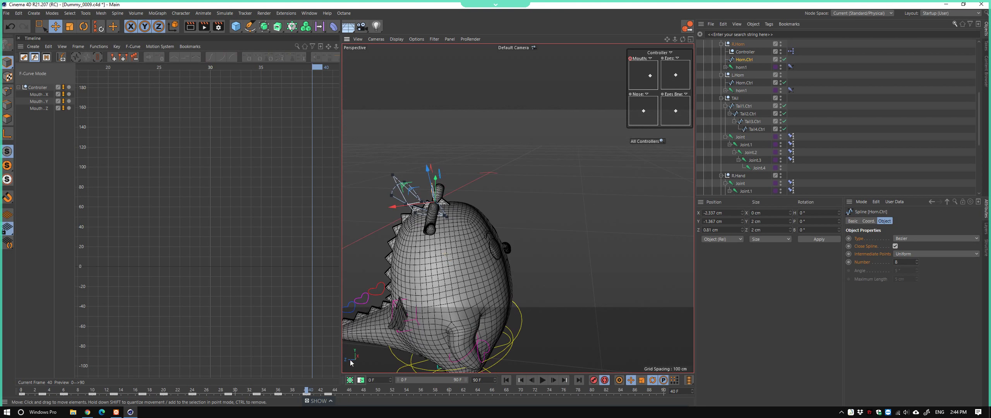
Scrub the timeline, deselect the horn controller, and play the animation
mouse_move(310, 393)
left_mouse_down()
mouse_move(337, 396)
mouse_move(85, 393)
left_mouse_up()
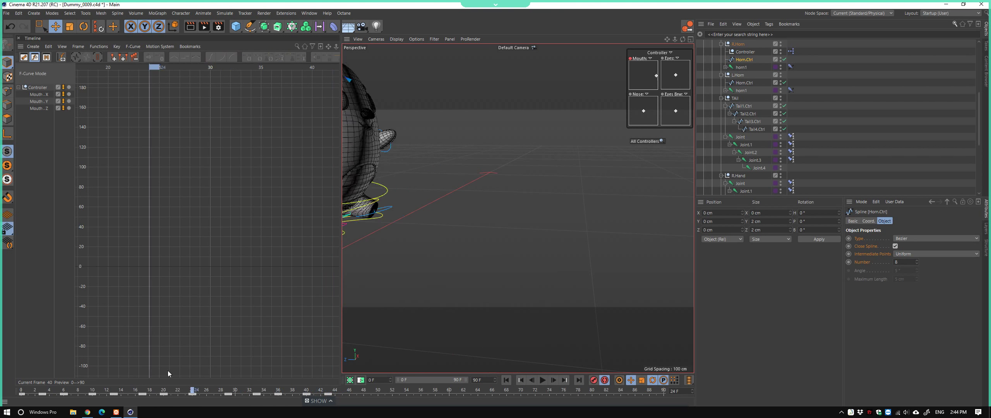
mouse_move(425, 194)
left_mouse_down("alt")
mouse_move(513, 211)
mouse_move(465, 252)
left_mouse_up("alt")
left_click(527, 228)
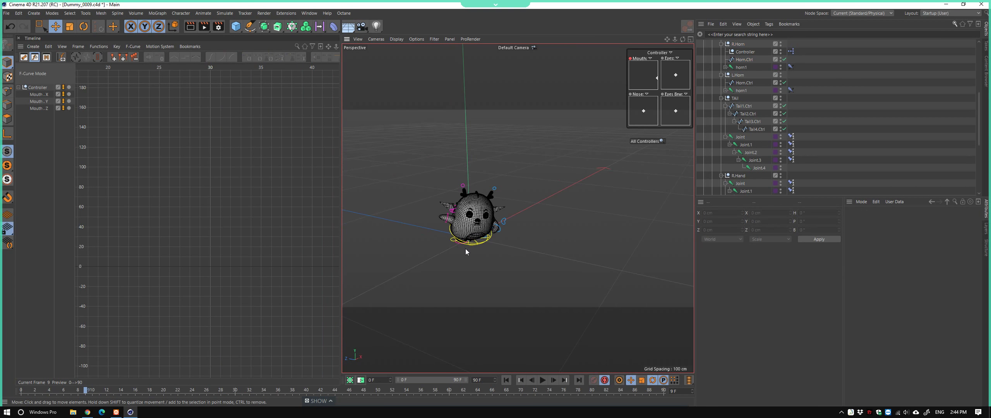
left_click(543, 380)
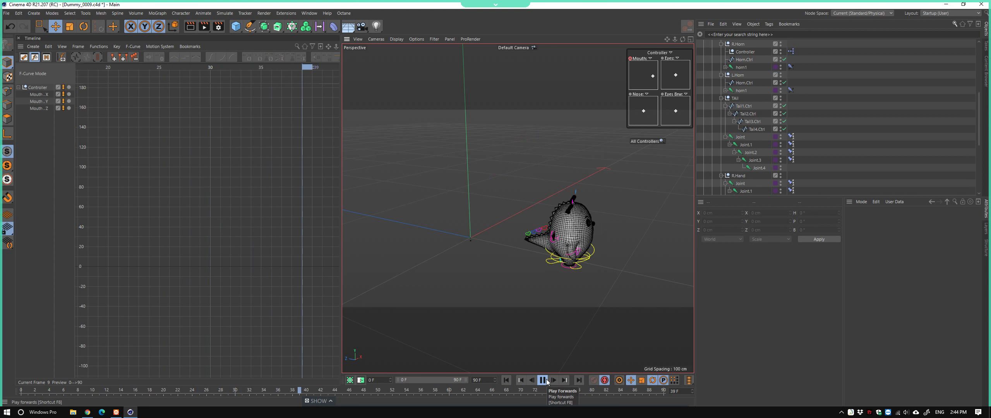
Select both horn controllers and review their frame-20 keys across frames 19–29
mouse_move(184, 391)
left_mouse_down()
mouse_move(156, 389)
mouse_move(220, 384)
mouse_move(139, 367)
mouse_move(170, 367)
left_mouse_up()
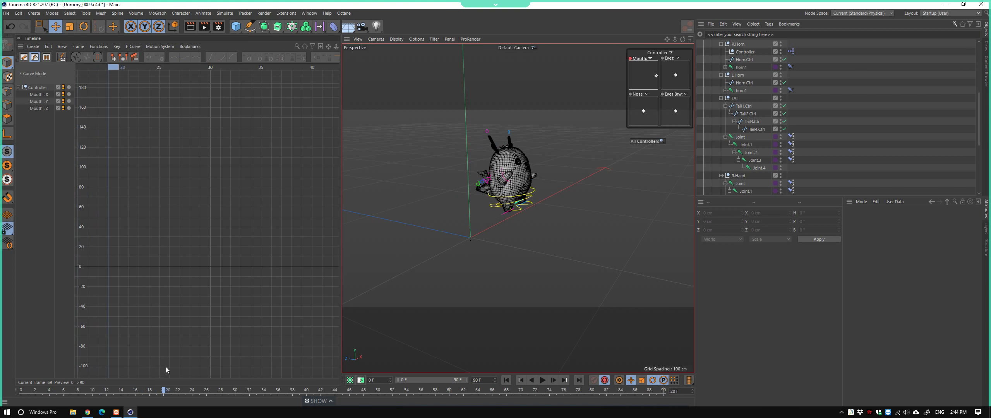
scroll(499, 131, "up", 3)
left_click(474, 150)
left_click(517, 147, "shift")
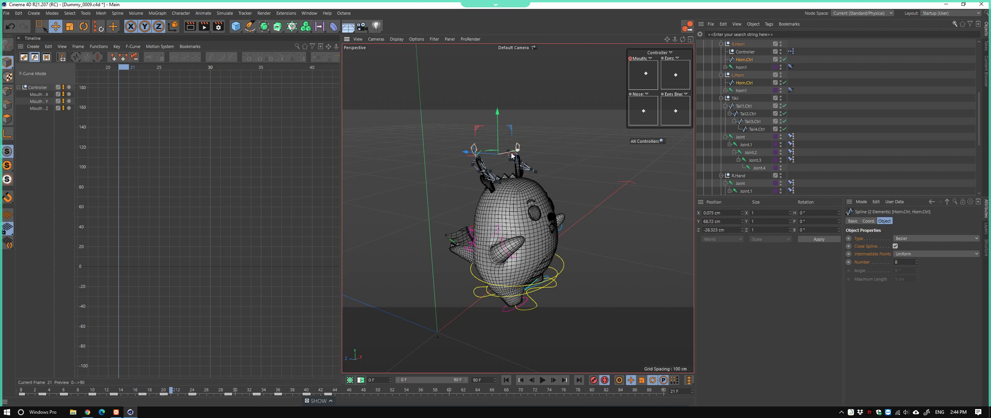
left_click(164, 392)
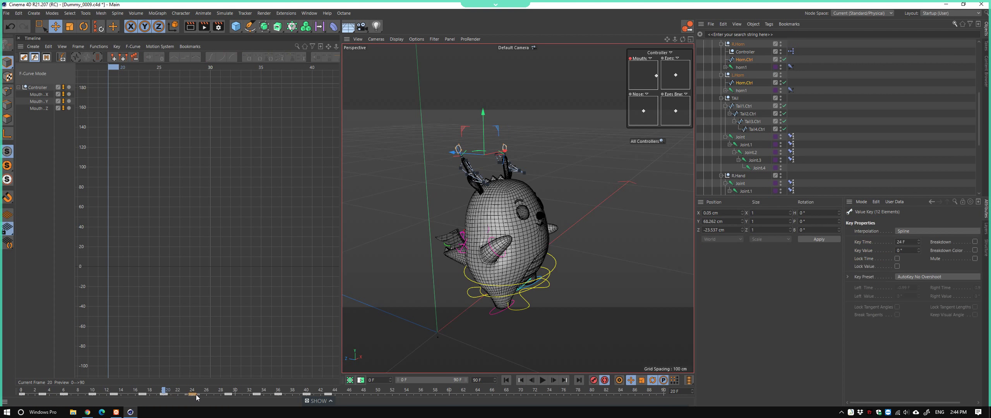
left_click(157, 392)
mouse_move(148, 392)
left_mouse_down()
mouse_move(227, 392)
mouse_move(28, 392)
left_mouse_up()
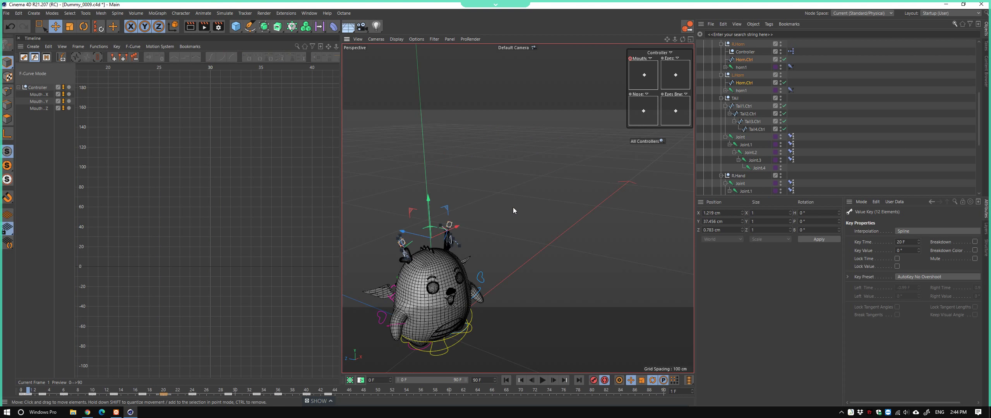
left_click(536, 258)
mouse_move(533, 260)
left_mouse_down("alt")
mouse_move(549, 230)
mouse_move(530, 361)
left_mouse_up("alt")
Save the scene, then play the animation from the start and stop it
key("ctrl+s")
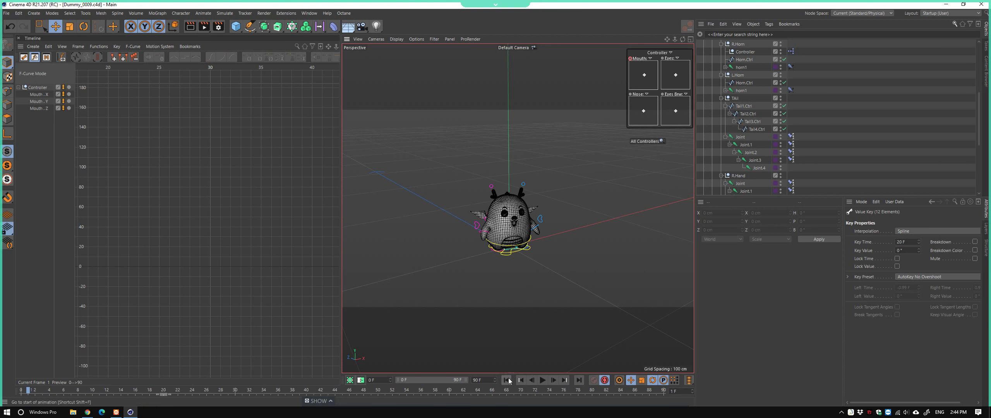
left_click(507, 380)
left_click(542, 380)
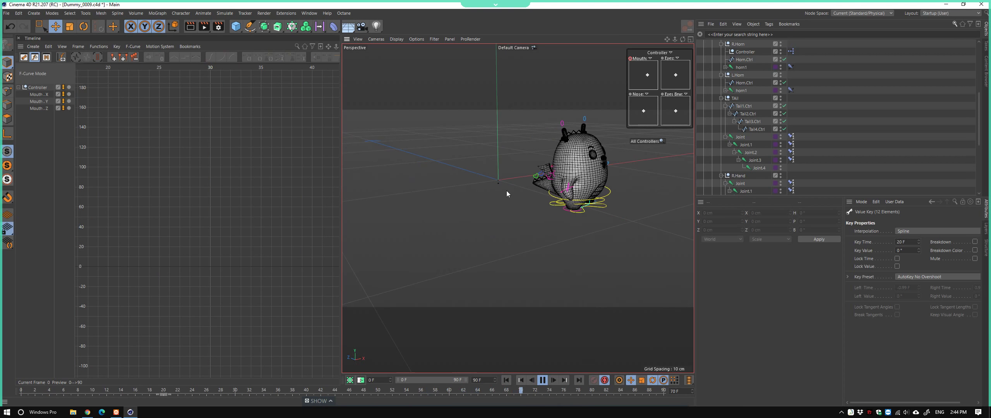
left_click_drag(507, 191, 551, 272, "alt")
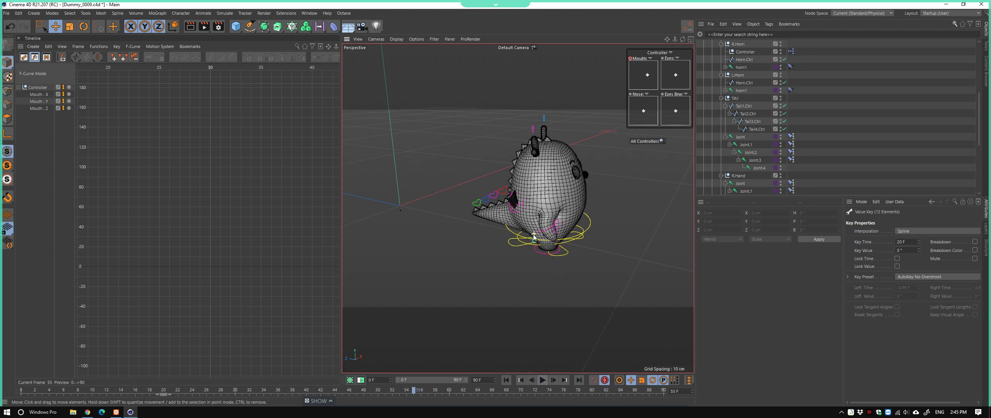
left_click(544, 382)
mouse_move(549, 248)
left_mouse_down("alt")
mouse_move(623, 249)
mouse_move(557, 263)
left_mouse_up("alt")
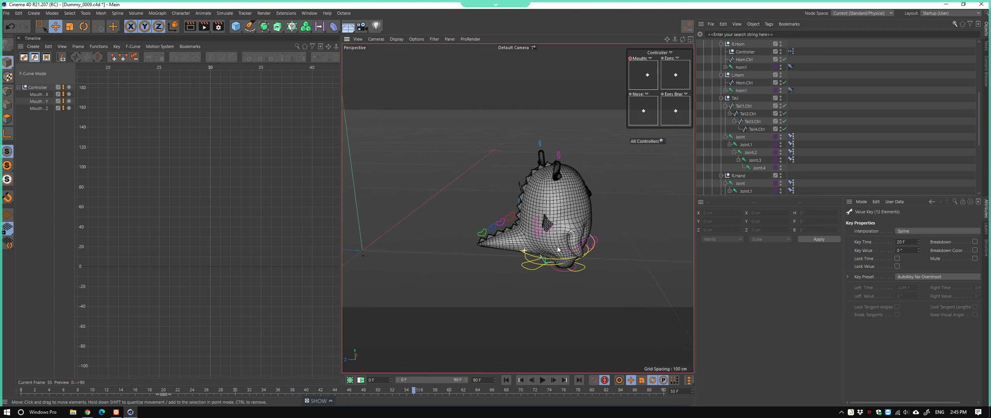
Select L.Wing.Ctrl and R.Wing.Ctrl, scrubbing back to frames 7 and 0
scroll(518, 192, "up", 5)
left_click(511, 178)
scroll(512, 178, "down", 5)
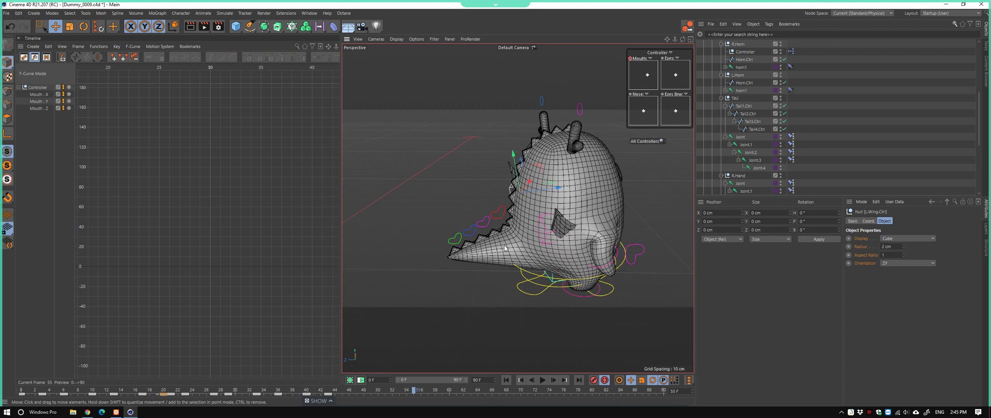
left_click_drag(515, 186, 588, 194, "alt")
left_click_drag(153, 392, 71, 392)
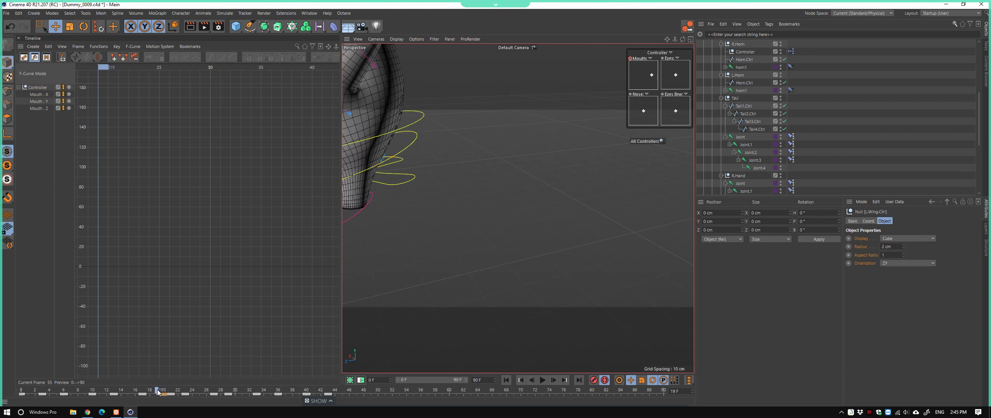
left_click_drag(574, 244, 354, 327, "alt")
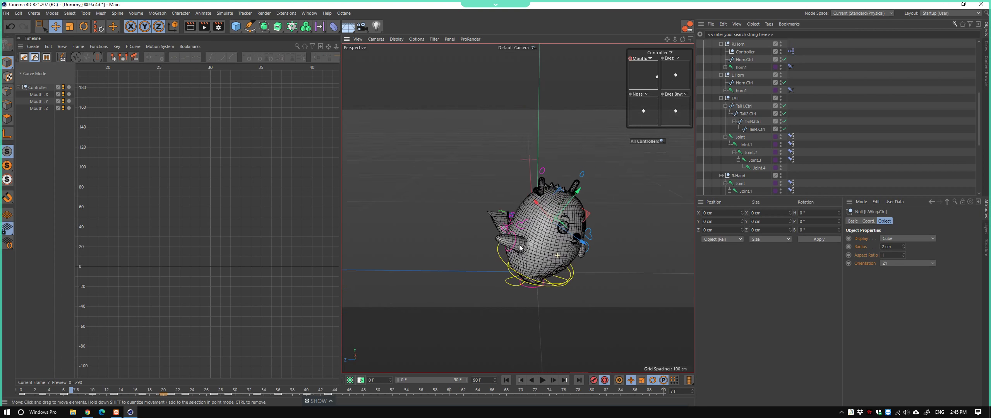
left_click_drag(84, 391, 14, 389)
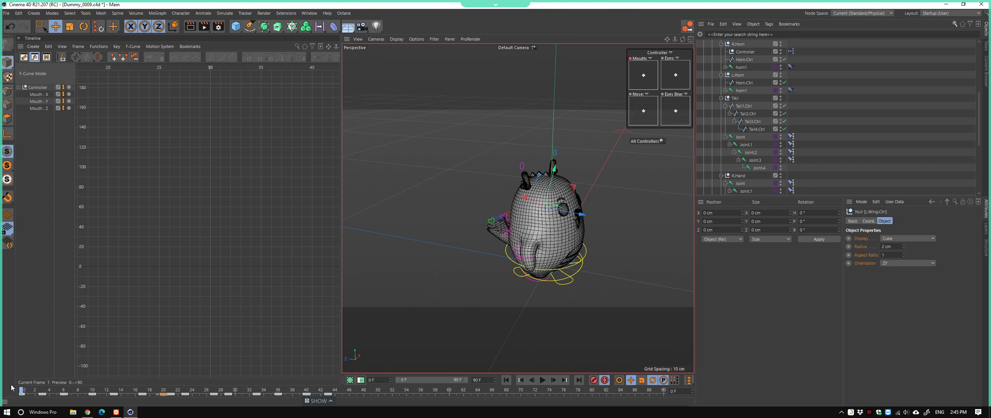
mouse_move(456, 286)
left_mouse_down("alt")
mouse_move(598, 266)
mouse_move(495, 272)
mouse_move(616, 273)
mouse_move(583, 265)
mouse_move(29, 375)
mouse_move(48, 391)
mouse_move(77, 391)
mouse_move(31, 393)
mouse_move(67, 395)
left_mouse_up("alt")
left_click(580, 258, "shift")
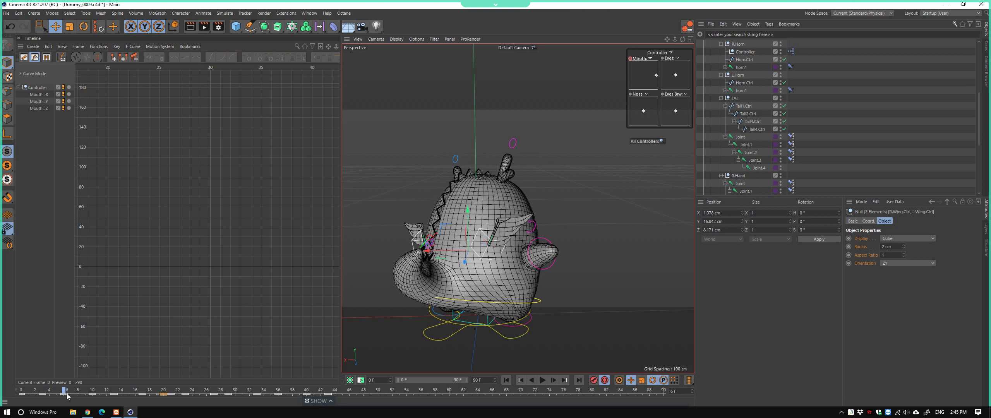
Select both wing controllers with the Rotate tool active
left_click(398, 239)
mouse_move(422, 247)
left_mouse_down("alt")
mouse_move(465, 264)
mouse_move(469, 251)
mouse_move(489, 260)
left_mouse_up("alt")
scroll(466, 264, "up", 3)
key("r")
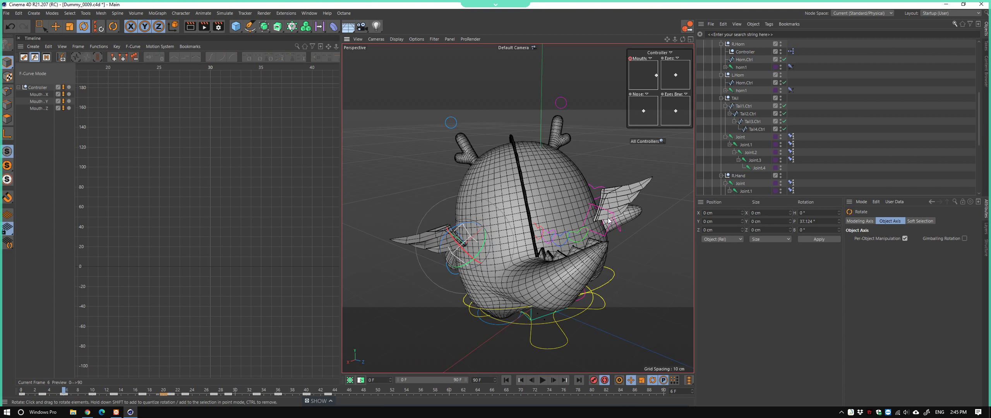
mouse_move(608, 220)
left_mouse_down("alt")
mouse_move(645, 228)
mouse_move(569, 242)
mouse_move(575, 251)
mouse_move(393, 242)
mouse_move(434, 290)
left_mouse_up("alt")
left_click(602, 235)
left_click(441, 284, "shift")
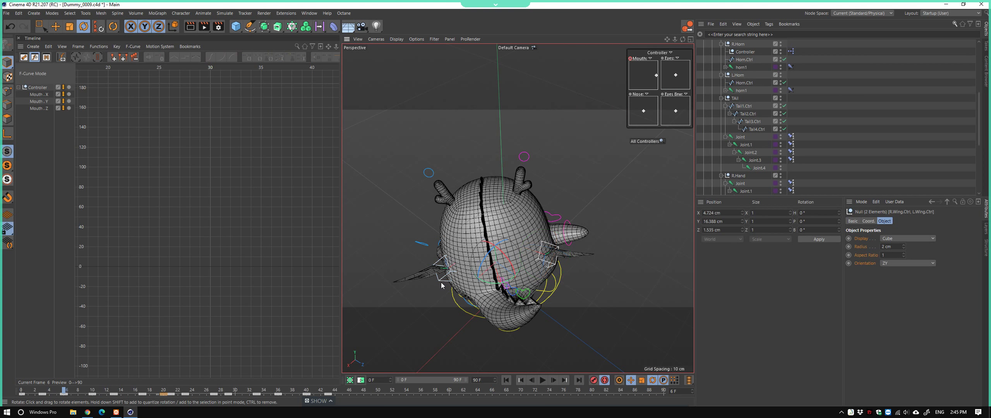
Scrub through the wing flap and play it from frame 2
left_click_drag(27, 396, 81, 398)
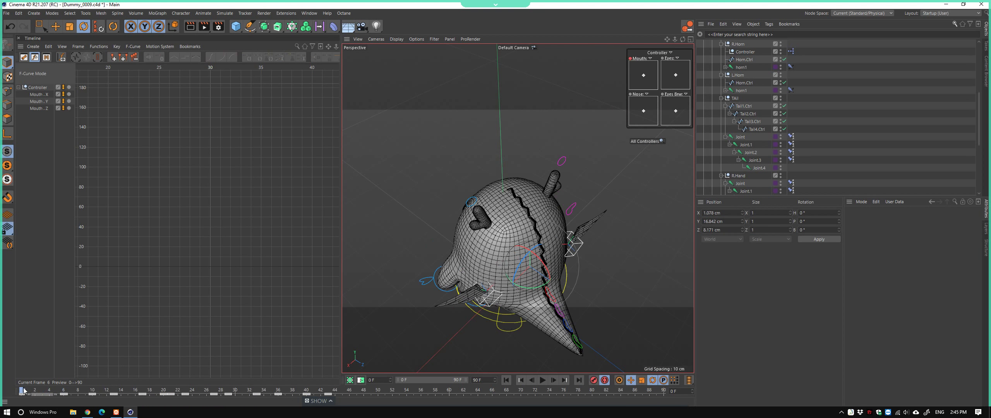
mouse_move(85, 398)
left_mouse_down()
mouse_move(138, 402)
mouse_move(21, 393)
left_mouse_up()
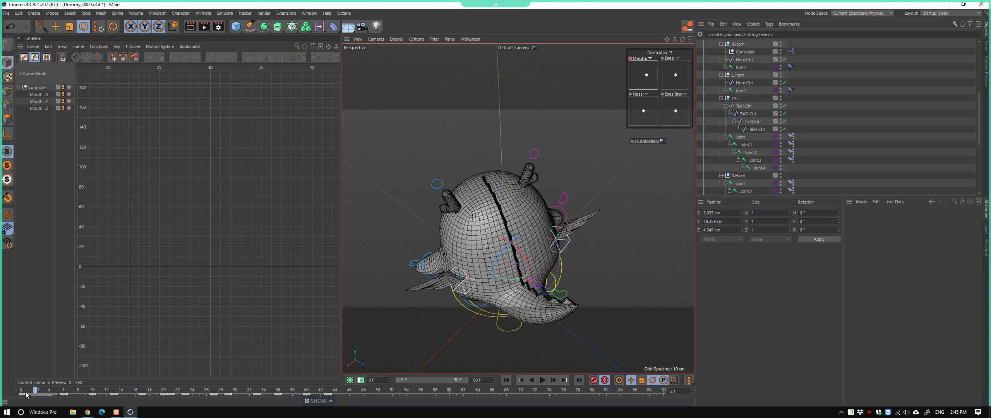
mouse_move(436, 176)
left_mouse_down("alt")
mouse_move(624, 252)
mouse_move(503, 264)
left_mouse_up("alt")
left_click(36, 392)
key("F8")
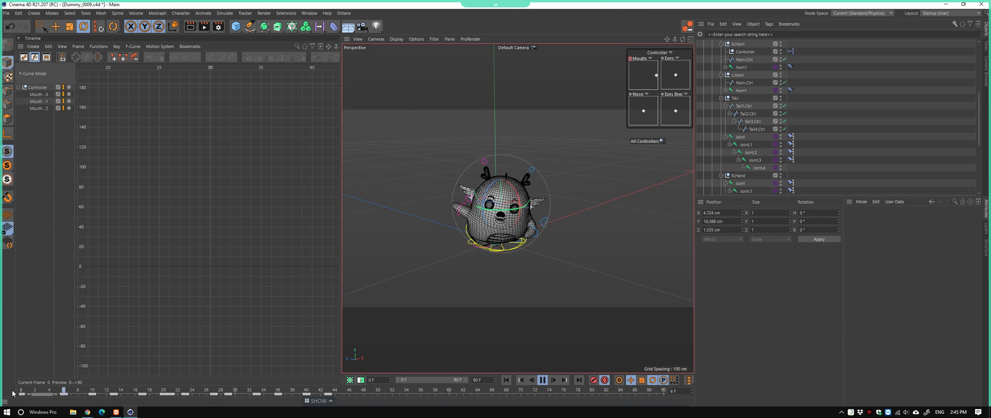
At frame 17, rotate R.Wing.Ctrl into a new flap pose
left_click_drag(82, 392, 142, 394)
mouse_move(463, 172)
left_mouse_down("alt")
mouse_move(446, 259)
mouse_move(563, 265)
mouse_move(614, 256)
mouse_move(476, 229)
mouse_move(534, 250)
left_mouse_up("alt")
left_click(476, 229)
left_click(585, 196)
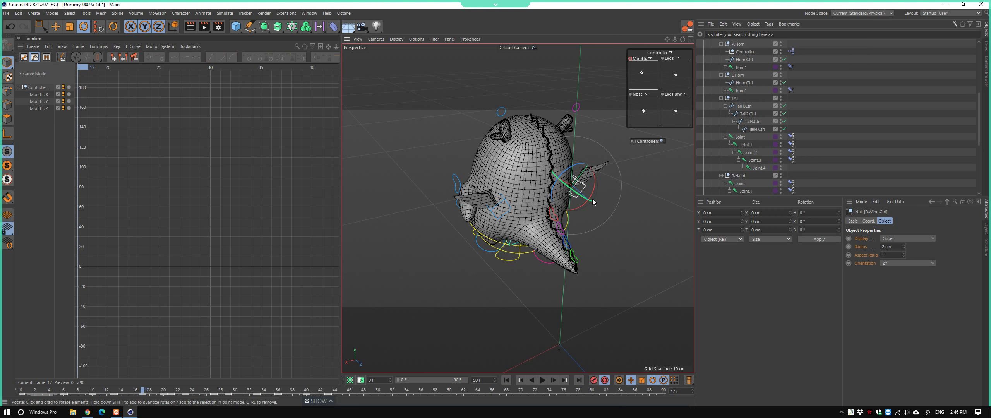
mouse_move(593, 202)
left_mouse_down("alt")
mouse_move(560, 205)
mouse_move(574, 234)
mouse_move(456, 226)
mouse_move(607, 223)
mouse_move(664, 244)
mouse_move(623, 232)
mouse_move(309, 232)
left_mouse_up("alt")
Select both wing controllers from a front view and scrub to frame 13
left_click(486, 202)
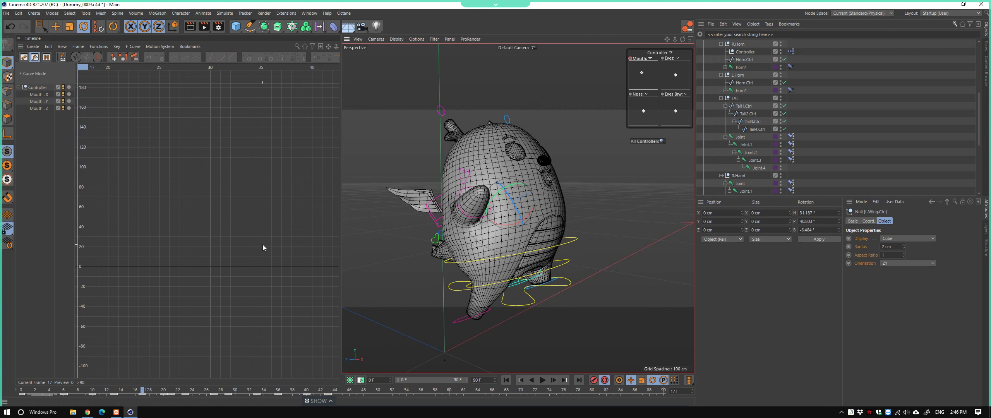
mouse_move(372, 251)
left_mouse_down("alt")
mouse_move(418, 253)
mouse_move(410, 271)
mouse_move(425, 286)
mouse_move(418, 298)
mouse_move(392, 267)
mouse_move(366, 333)
left_mouse_up("alt")
scroll(423, 253, "up", 5)
scroll(423, 253, "down", 5)
left_click(418, 298, "shift")
left_click(128, 394)
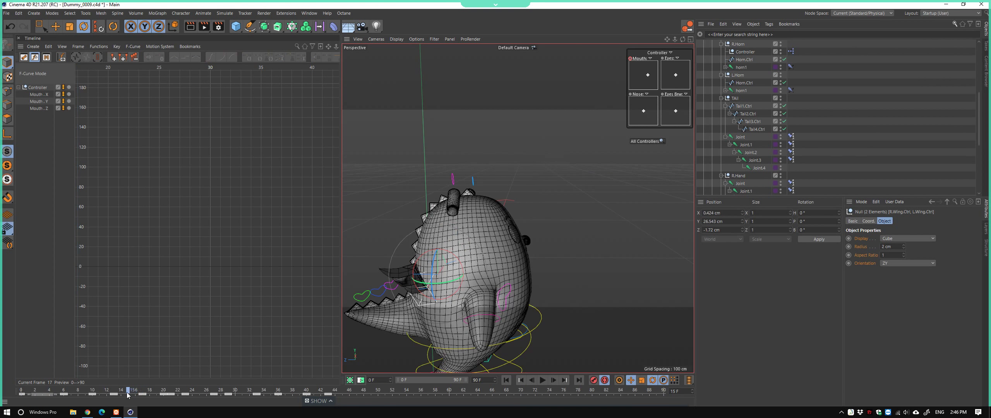
left_click_drag(127, 393, 114, 395)
mouse_move(380, 279)
left_mouse_down("alt")
mouse_move(439, 257)
mouse_move(414, 272)
mouse_move(473, 283)
mouse_move(497, 300)
mouse_move(444, 274)
mouse_move(468, 267)
mouse_move(401, 258)
left_mouse_up("alt")
scroll(472, 289, "up", 3)
scroll(472, 298, "up", 3)
Rotate R.Wing.Ctrl downward at frame 13, then select L.Wing.Ctrl and scrub back to frame 10
left_click(482, 280)
left_click(434, 252)
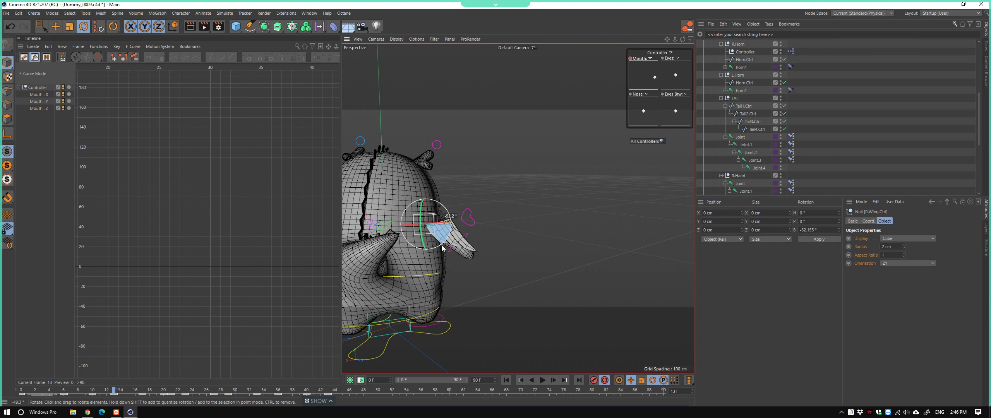
mouse_move(448, 224)
left_mouse_down("alt")
mouse_move(425, 241)
mouse_move(444, 261)
mouse_move(200, 389)
left_mouse_up("alt")
left_click(426, 241)
mouse_move(113, 393)
left_mouse_down()
mouse_move(93, 399)
mouse_move(199, 404)
mouse_move(130, 407)
left_mouse_up()
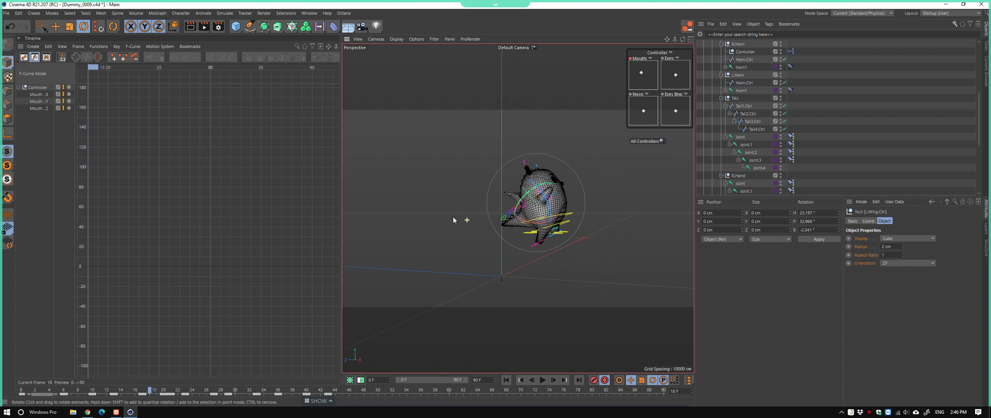
Play the animation from the start, stopping at frame 24, and select both wing controllers
left_click(506, 380)
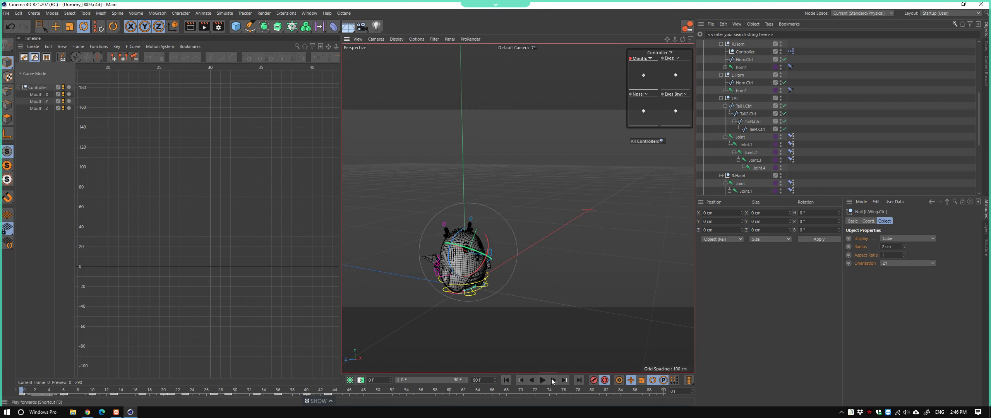
left_click(541, 380)
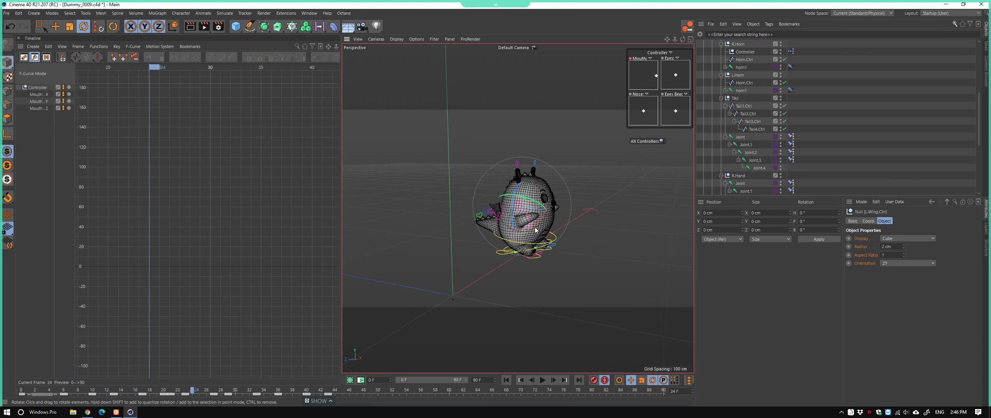
mouse_move(546, 348)
left_mouse_down("alt")
mouse_move(595, 250)
mouse_move(477, 233)
left_mouse_up("alt")
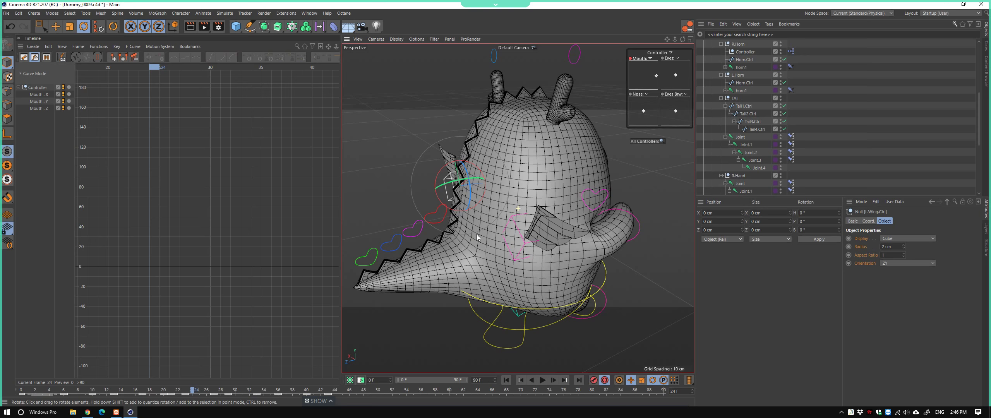
scroll(632, 255, "up", 5)
left_click(546, 265, "shift")
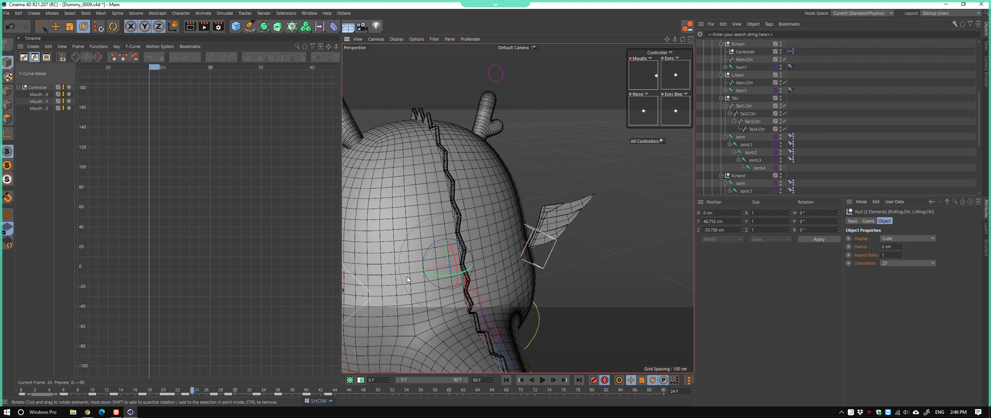
mouse_move(407, 276)
left_mouse_down("alt")
mouse_move(444, 273)
mouse_move(423, 213)
left_mouse_up("alt")
Try L.Wing.Ctrl rotations at frames 19 and 20, including a heading of about 39°, undoing each
left_click(441, 209)
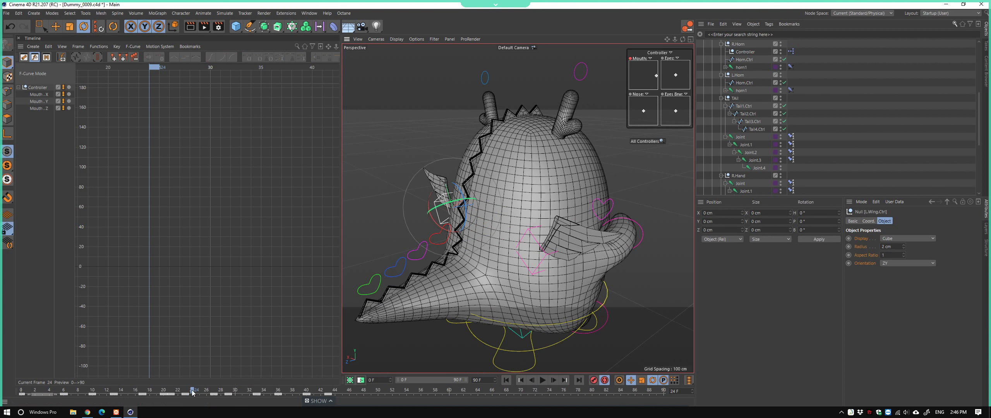
left_click_drag(192, 392, 157, 393)
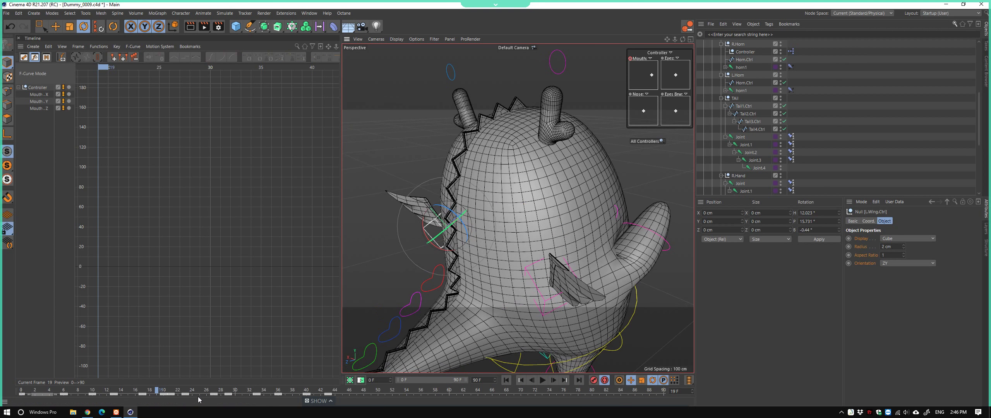
mouse_move(386, 275)
left_mouse_down("alt")
mouse_move(588, 252)
mouse_move(392, 273)
mouse_move(403, 251)
left_mouse_up("alt")
key("ctrl+z")
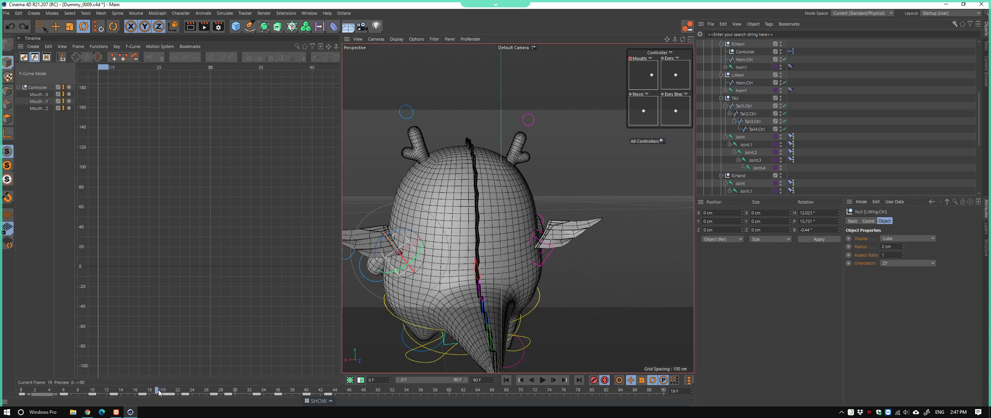
left_click_drag(158, 392, 163, 392)
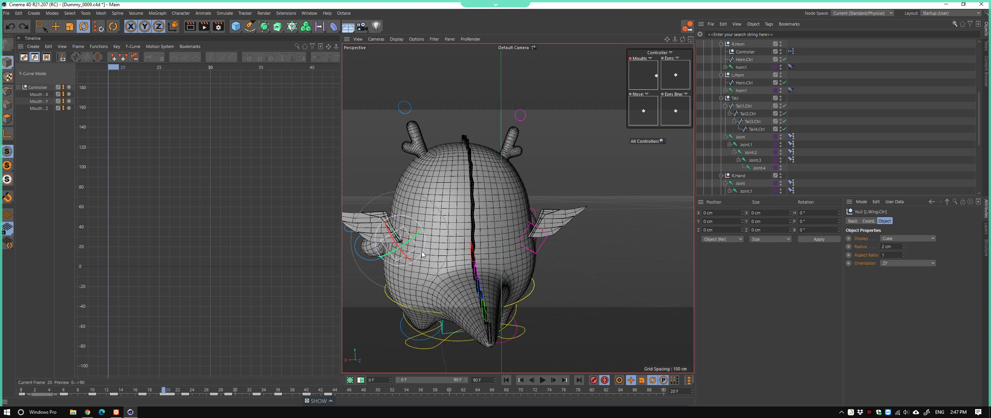
mouse_move(418, 232)
left_mouse_down()
mouse_move(437, 228)
mouse_move(412, 248)
mouse_move(427, 201)
mouse_move(410, 218)
left_mouse_up()
key("ctrl+z")
key("ctrl+z")
Replace the Controller's mouth tracks in the Timeline with both wing controllers
left_click(37, 87)
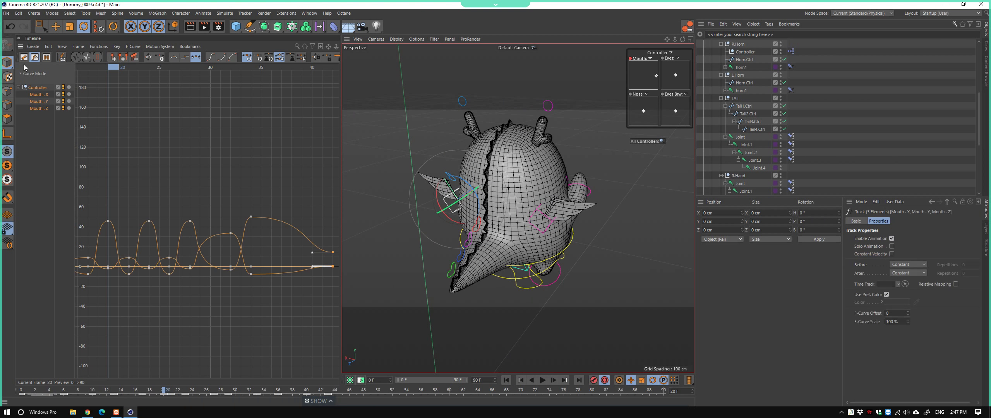
right_click(37, 90)
left_click(112, 166)
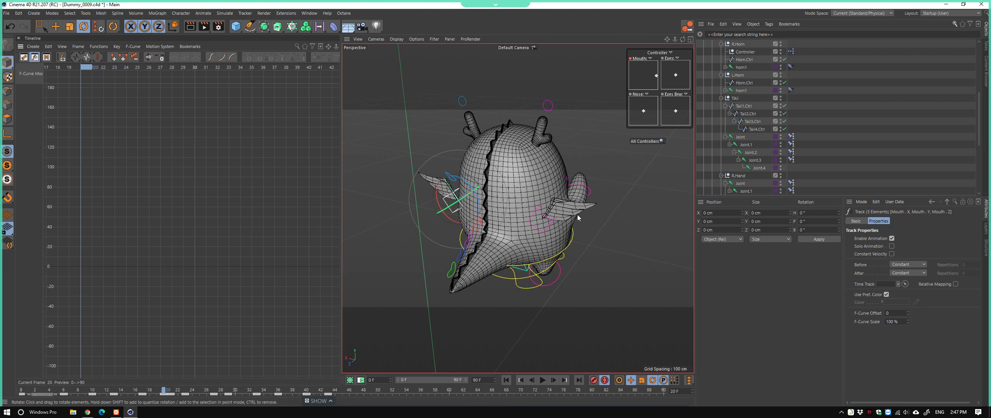
left_click_drag(577, 214, 555, 228, "alt")
left_click(554, 227)
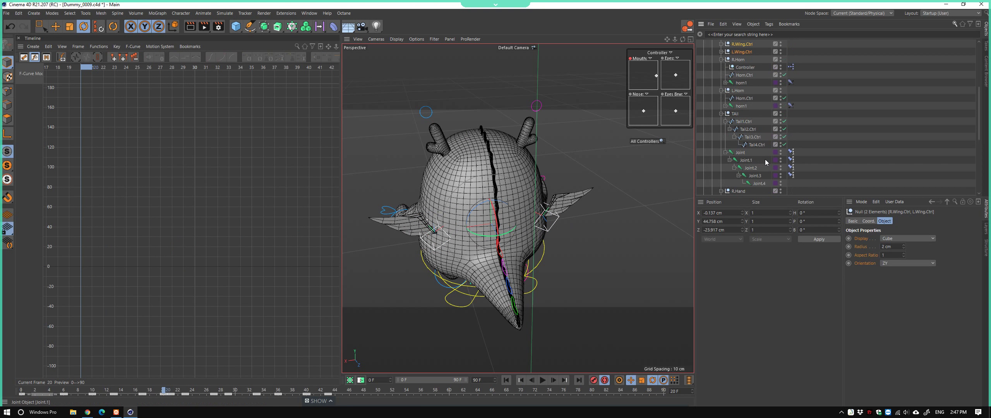
left_click_drag(60, 142, 80, 154)
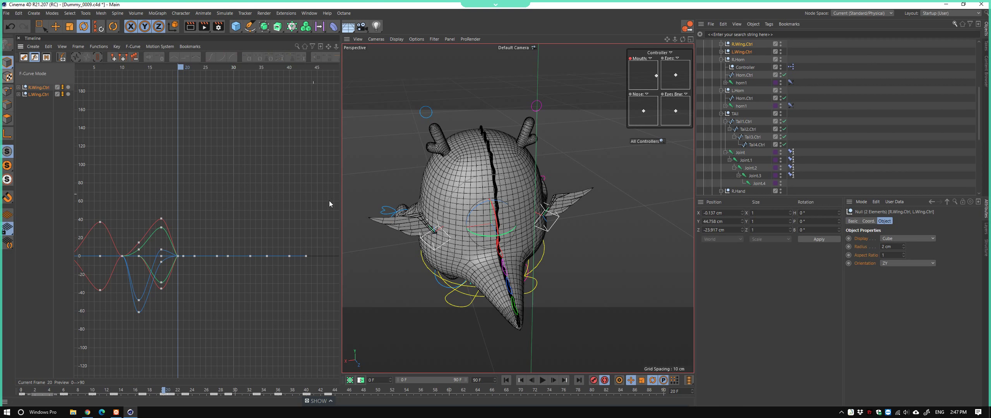
Expand both wing controllers' tracks and isolate their Rotation.P curves in the graph
mouse_move(483, 216)
left_mouse_down("alt")
mouse_move(548, 229)
mouse_move(407, 253)
mouse_move(227, 248)
left_mouse_up("alt")
left_click(572, 232)
left_click(402, 261)
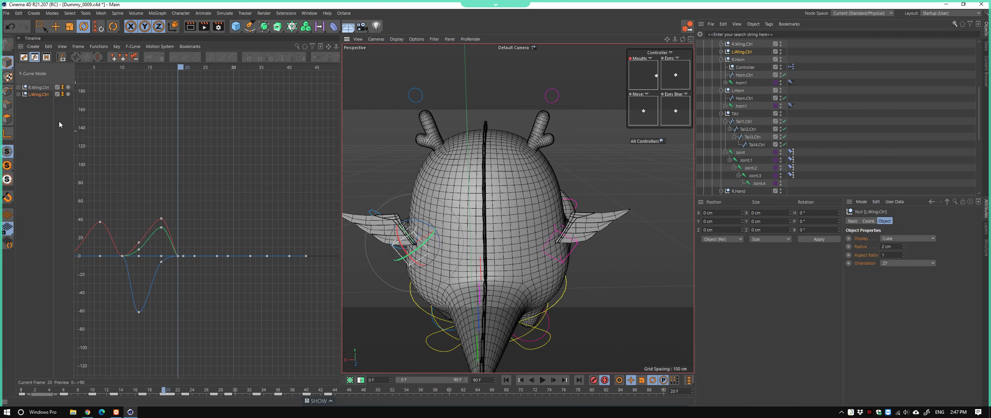
left_click(18, 88)
left_click(18, 136)
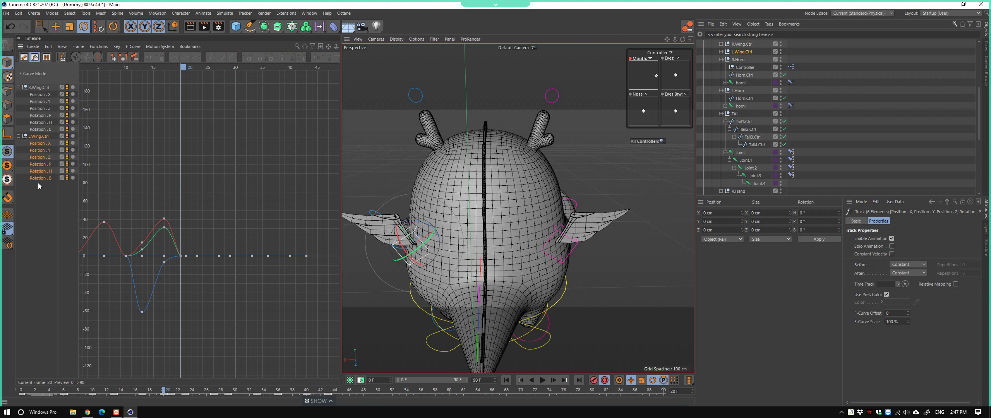
left_click(41, 115)
mouse_move(170, 217)
middle_mouse_down("alt")
mouse_move(155, 211)
mouse_move(129, 232)
mouse_move(131, 274)
mouse_move(183, 219)
middle_mouse_up("alt")
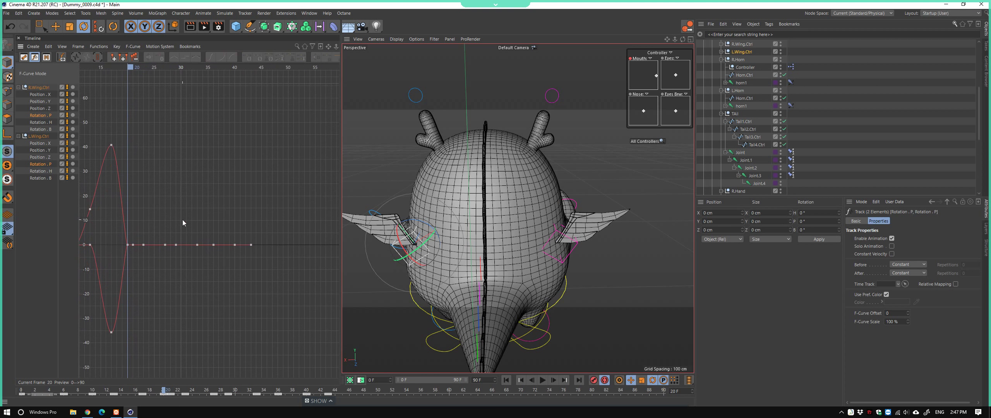
Zoom the F-curve graph to frames 10–35 and isolate L.Wing.Ctrl's Rotation.P curve
left_click_drag(137, 73, 139, 76)
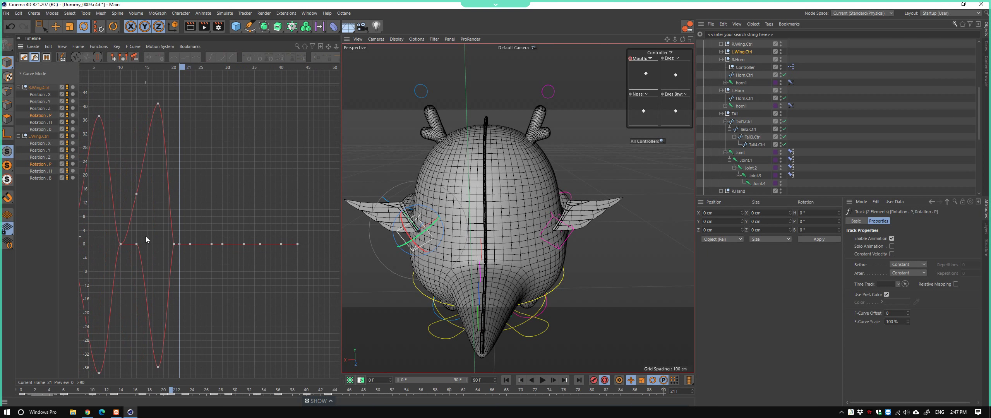
right_click_drag(146, 203, 182, 216, "alt")
left_click(221, 250)
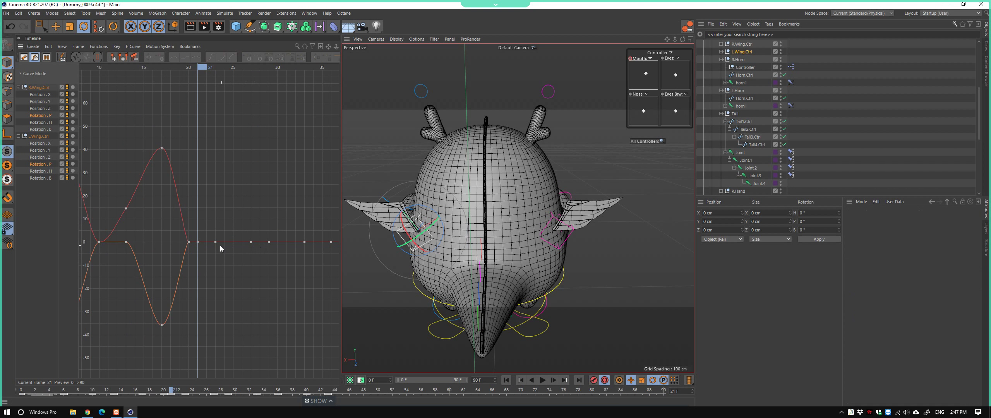
right_click_drag(221, 250, 201, 244, "alt")
left_click(41, 164)
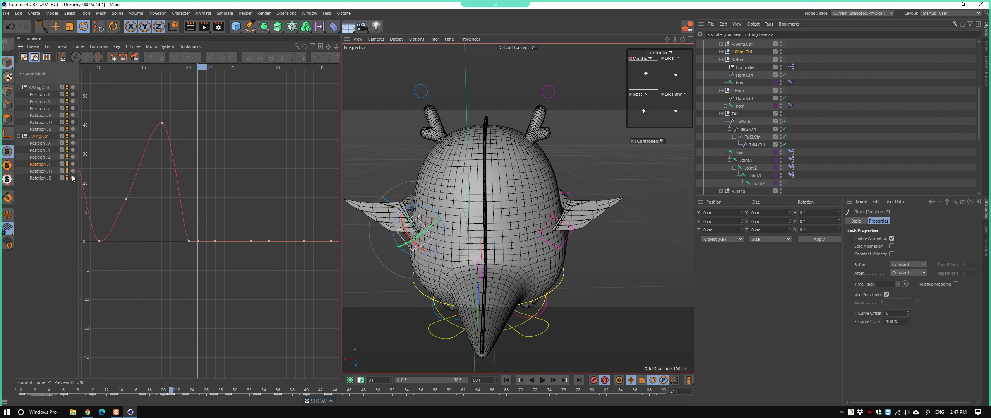
Raise the frame-21 dip key on L.Wing.Ctrl's Rotation.P curve to about -36
mouse_move(197, 241)
left_mouse_down()
mouse_move(197, 203)
mouse_move(200, 360)
left_mouse_up()
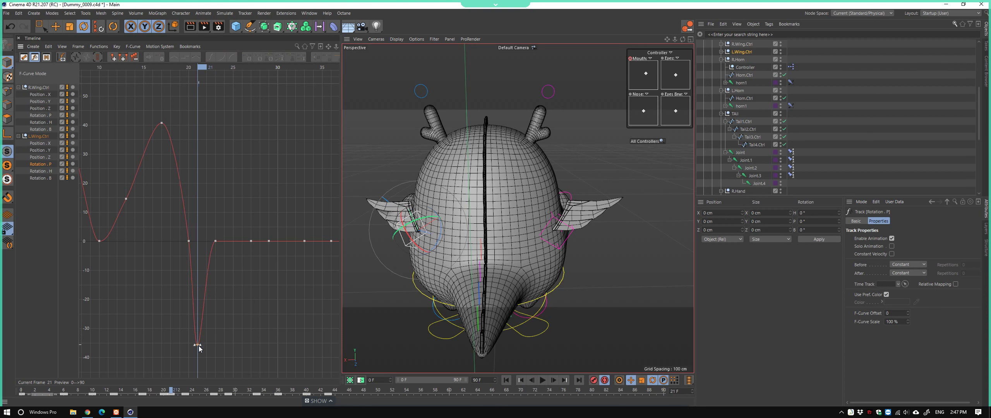
right_click_drag(200, 360, 200, 283, "alt")
middle_click_drag(200, 283, 175, 283, "alt")
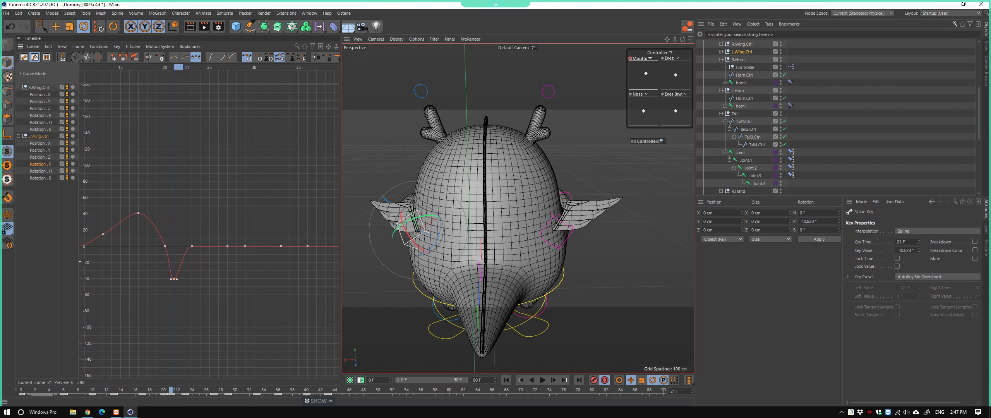
left_click_drag(172, 281, 175, 275)
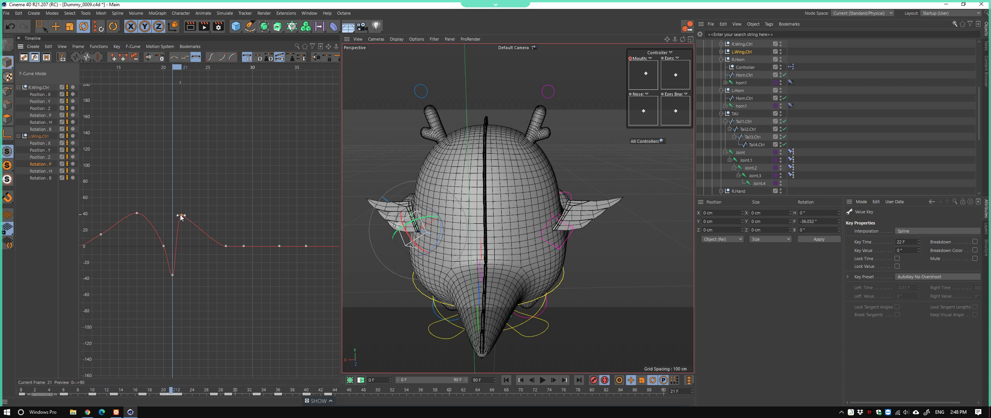
Copy the left wing's frame 21–22 Rotation.P keys and paste them at the playhead
mouse_move(189, 87)
left_mouse_down()
mouse_move(160, 73)
mouse_move(187, 80)
left_mouse_up()
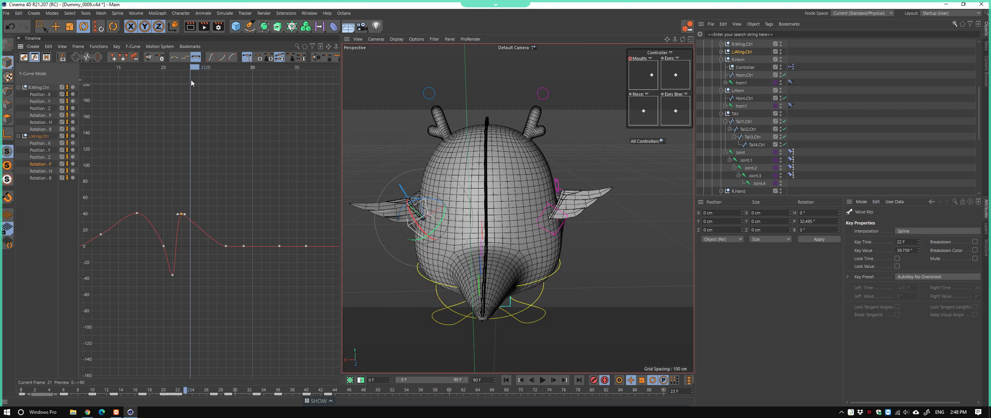
left_click_drag(193, 286, 166, 201)
key("ctrl+c")
key("ctrl+v")
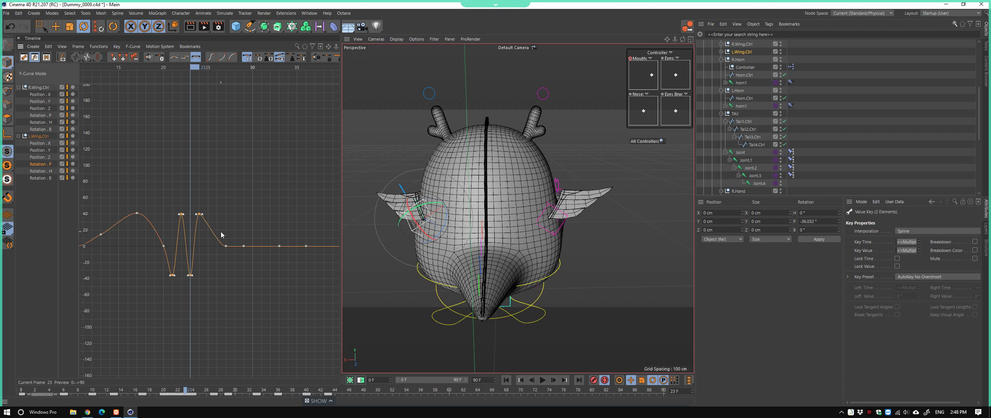
key("h")
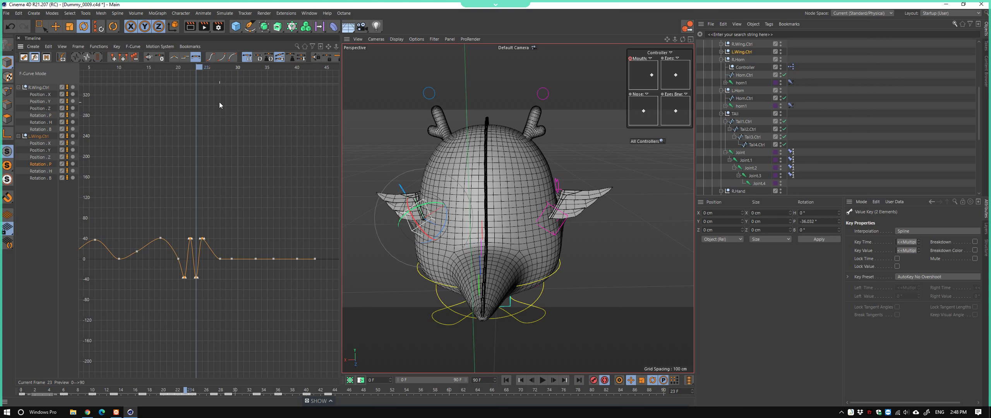
Paste another up-down flap oscillation at frame 24 and delete its extra trailing keys
left_click_drag(196, 70, 203, 72)
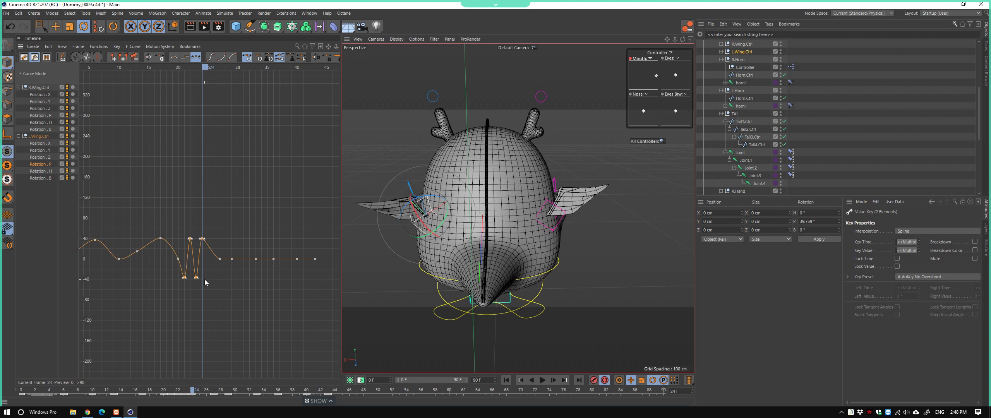
left_click_drag(209, 280, 178, 213)
key("ctrl+c")
key("ctrl+v")
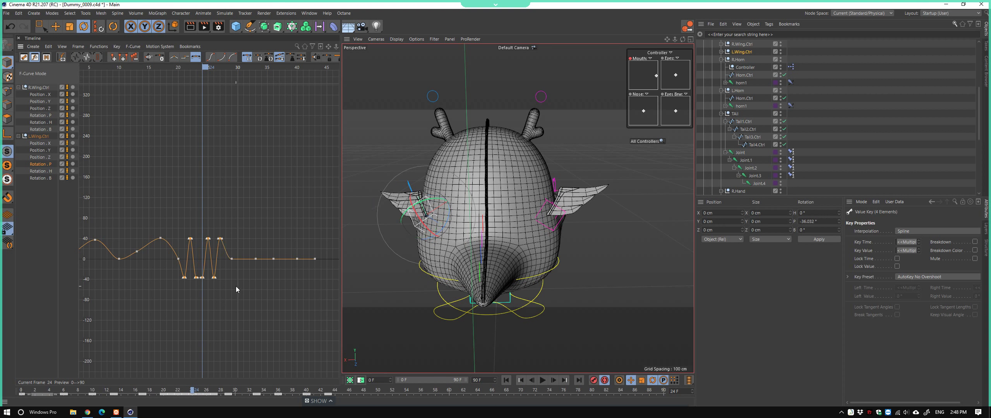
left_click_drag(237, 289, 205, 220)
key("Delete")
Paste more flap keys after frame 27 to extend the zigzag wave
left_click_drag(188, 223, 211, 283)
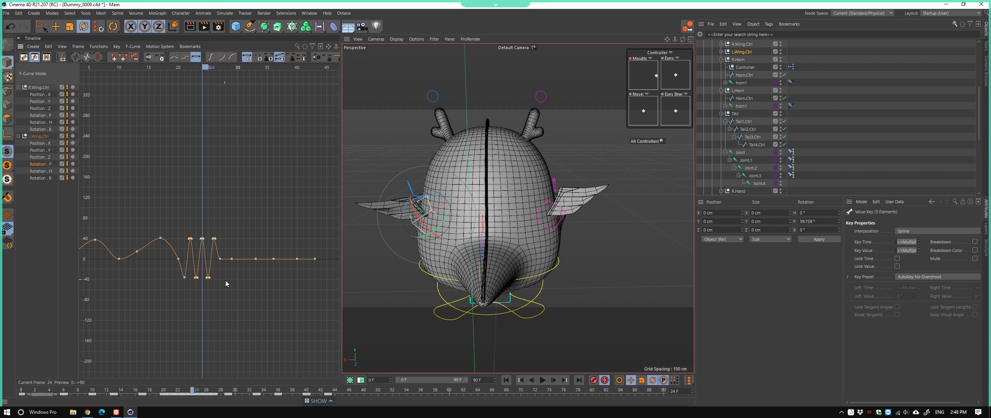
mouse_move(226, 284)
left_mouse_down()
mouse_move(199, 226)
mouse_move(213, 285)
left_mouse_up()
left_click_drag(200, 84, 220, 85)
key("ctrl+v")
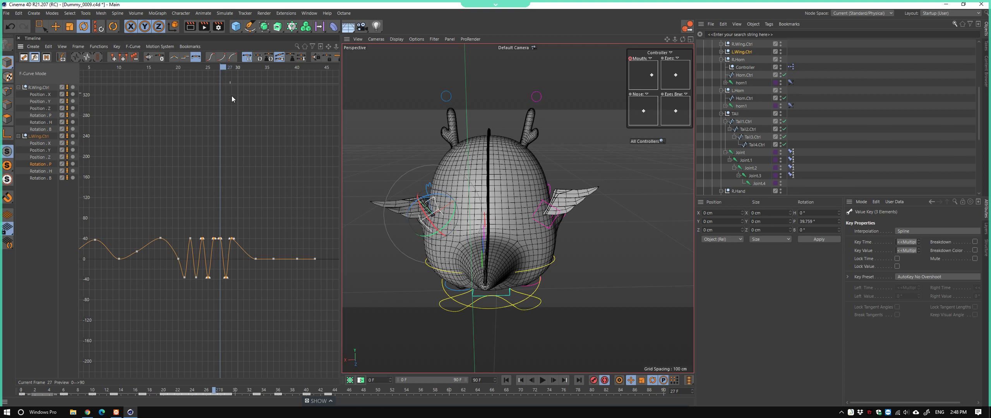
key("ctrl+z")
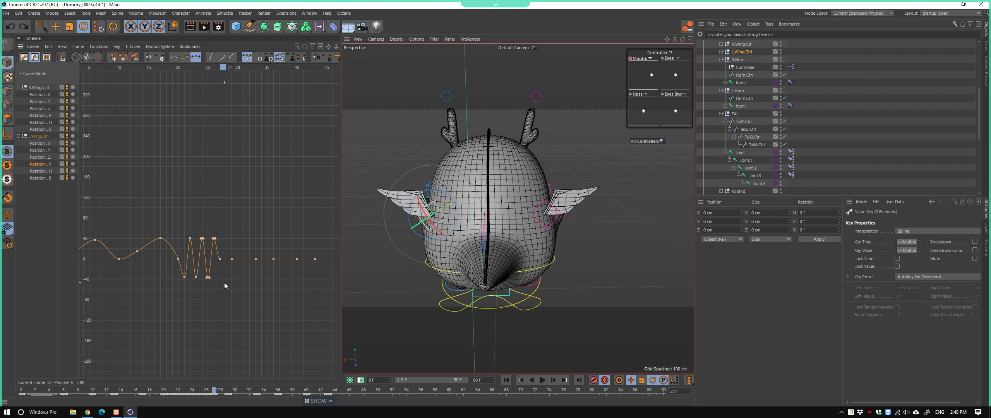
left_click_drag(224, 284, 193, 232)
key("ctrl+v")
Delete the frame 31–35 keys so the curve eases into frame 36, then select the zigzag keys
key("F8")
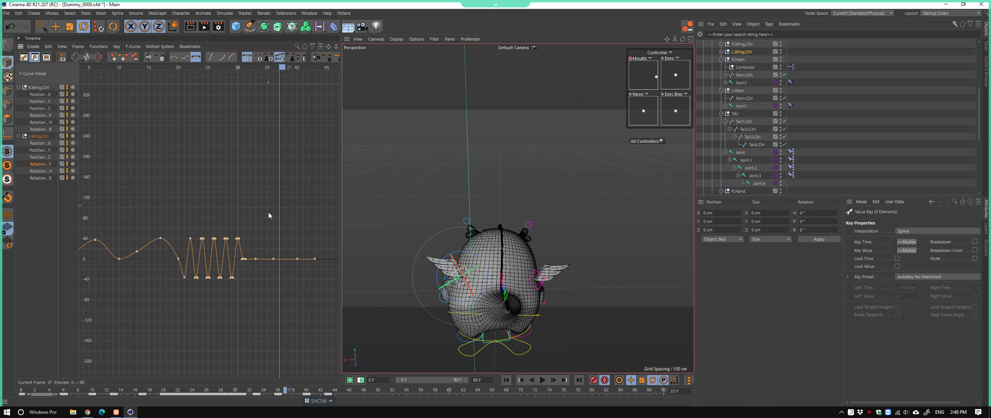
mouse_move(269, 215)
right_mouse_down("alt")
mouse_move(270, 201)
mouse_move(273, 279)
right_mouse_up("alt")
left_click_drag(277, 286, 240, 252)
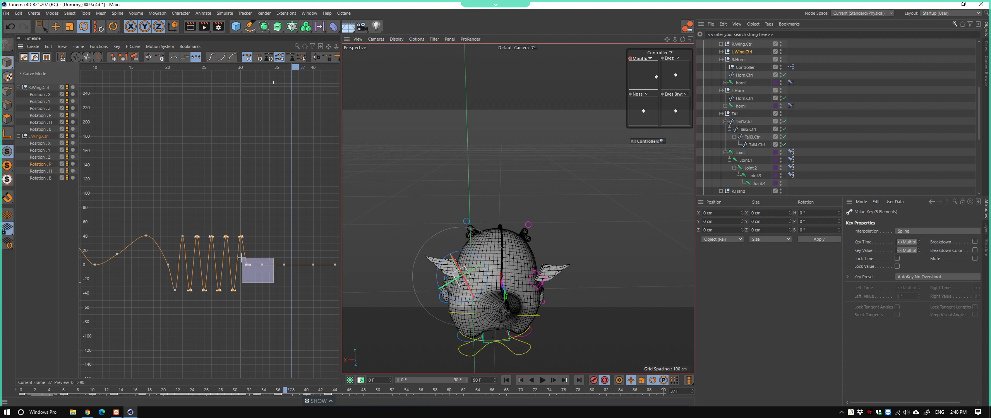
key("Delete")
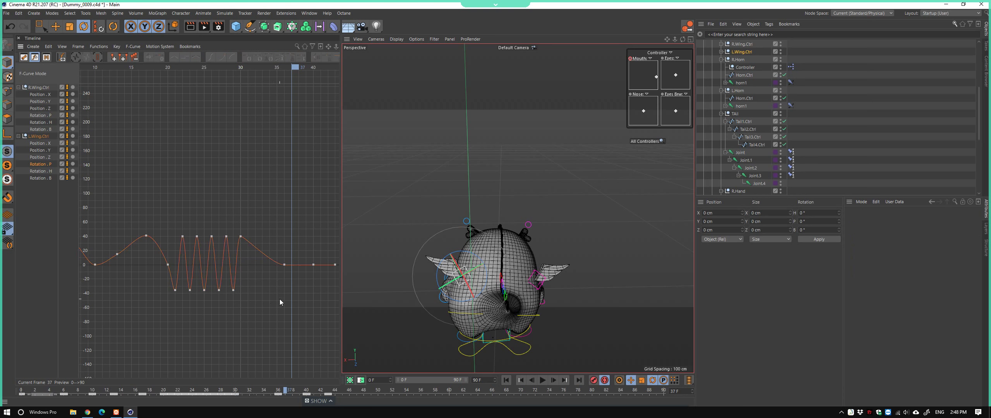
left_click_drag(277, 303, 175, 230)
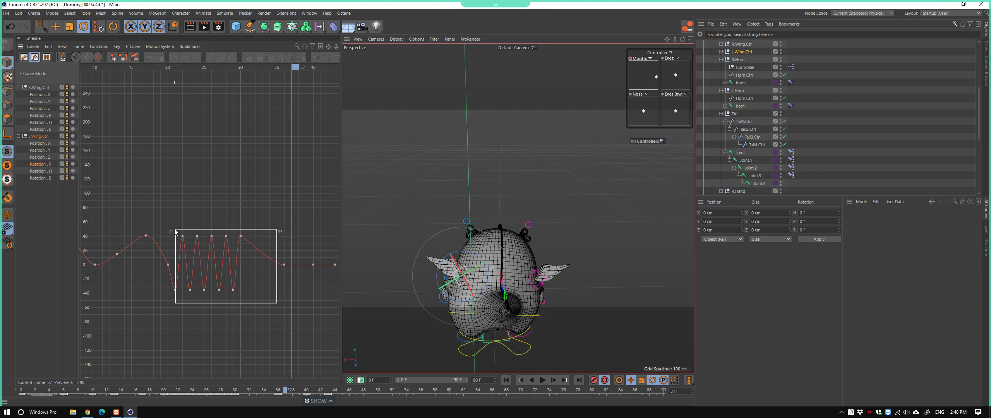
mouse_move(273, 266)
left_mouse_down()
mouse_move(328, 266)
mouse_move(286, 266)
left_mouse_up()
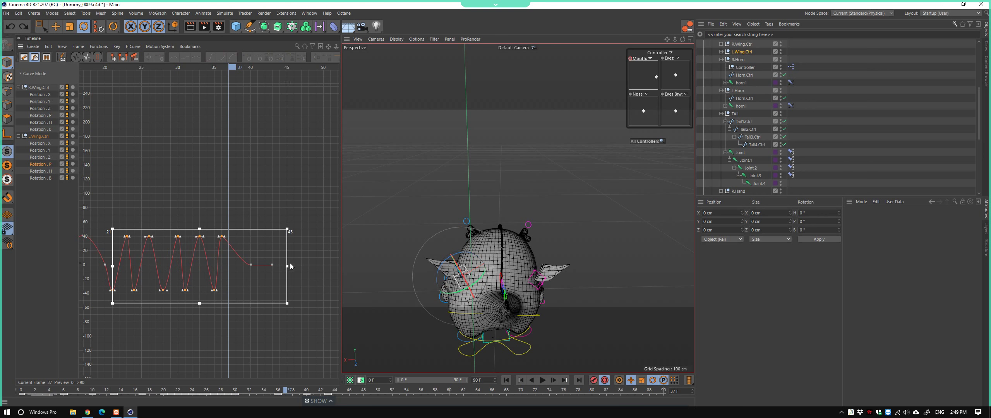
Reframe the graph around the zigzag keys and check the wing pose at frame 39
middle_click_drag(289, 265, 306, 265)
left_click(254, 209)
scroll(264, 232, "down", 2)
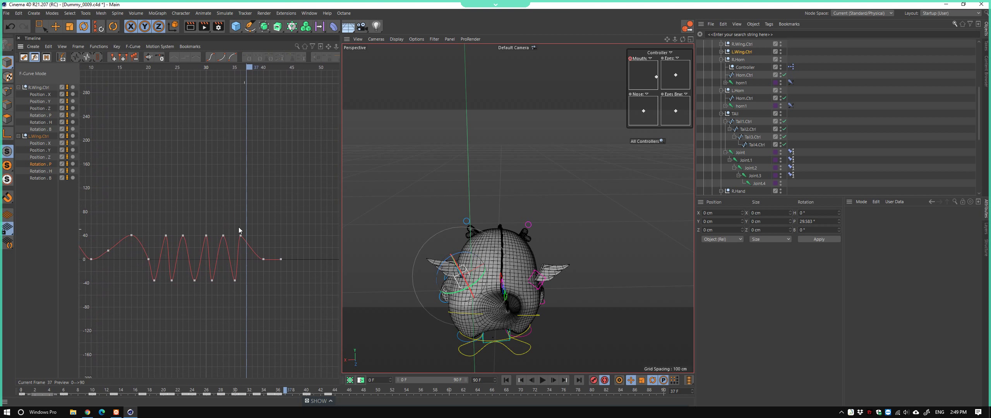
mouse_move(147, 221)
left_mouse_down()
mouse_move(251, 303)
mouse_move(159, 230)
left_mouse_up()
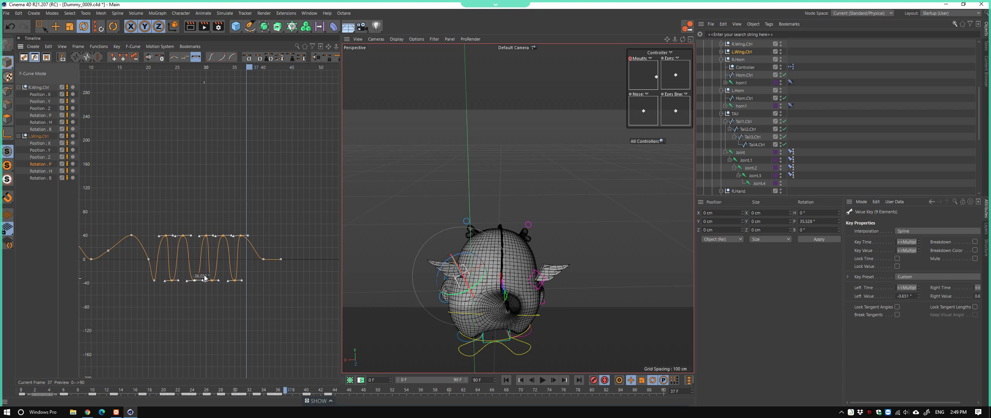
left_click(197, 238)
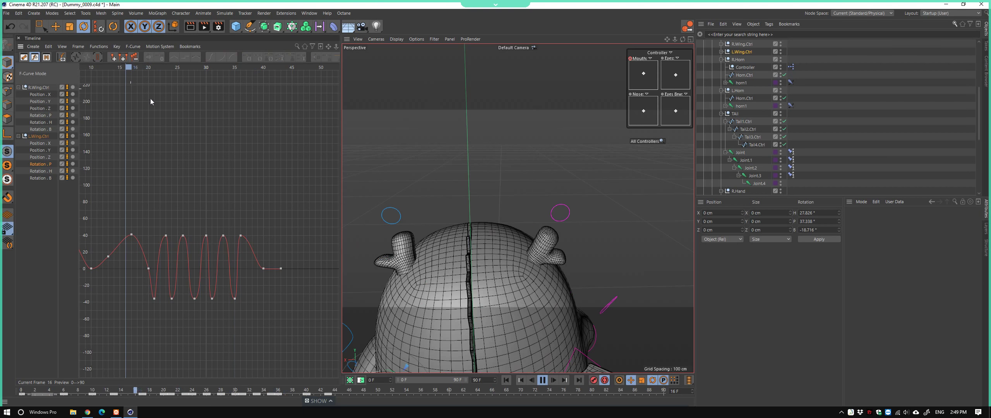
left_click_drag(240, 71, 233, 127)
Preview the left wing flapping from a front three-quarter view
left_click(430, 165)
left_click_drag(431, 166, 503, 294, "alt")
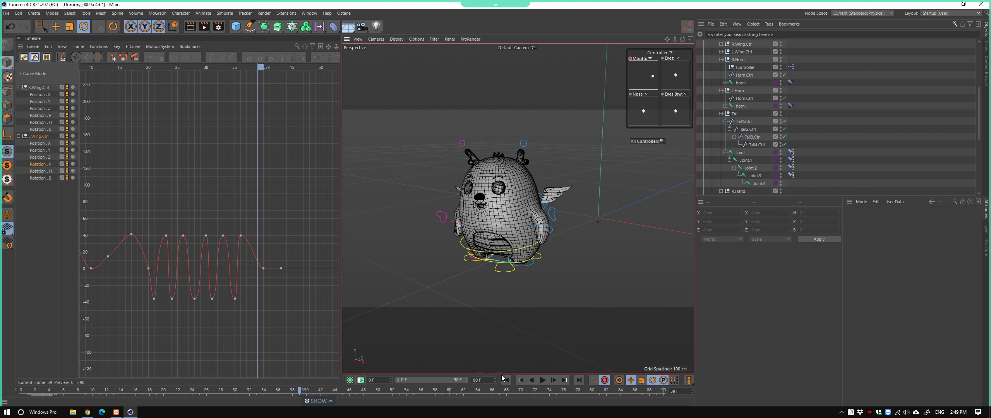
left_click(543, 380)
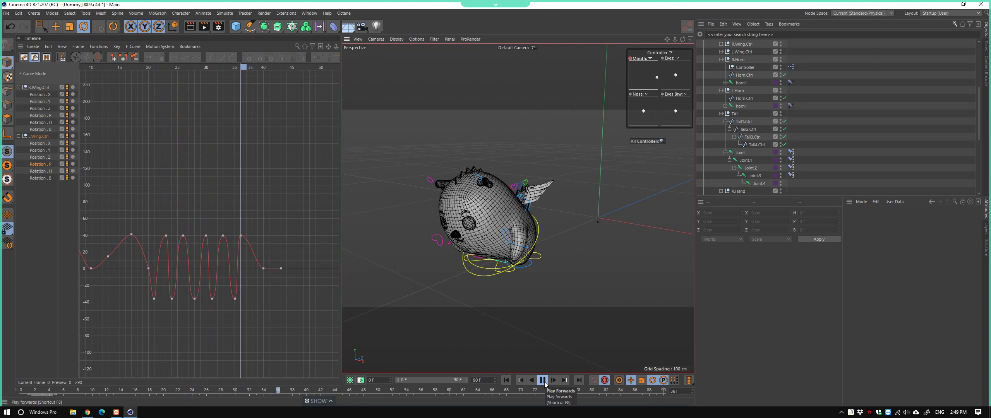
left_click(542, 381)
mouse_move(245, 84)
left_mouse_down()
mouse_move(195, 96)
mouse_move(286, 117)
mouse_move(155, 117)
left_mouse_up()
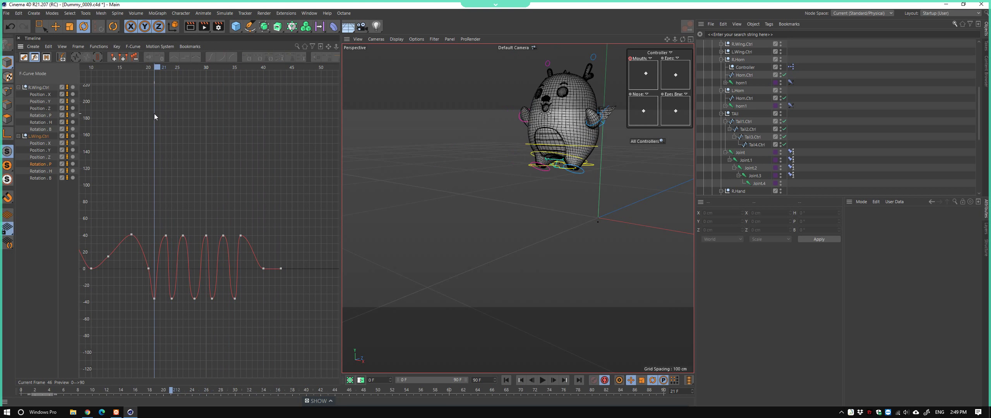
left_click_drag(226, 268, 154, 219)
Show the right wing's Rotation.P curve and shift its ten zigzag keys earlier in time
left_click(40, 115)
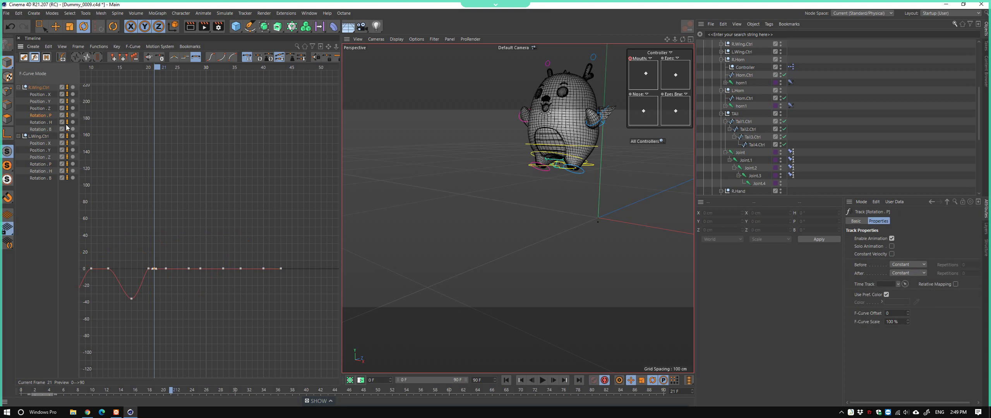
scroll(177, 270, "up", 3, "ctrl")
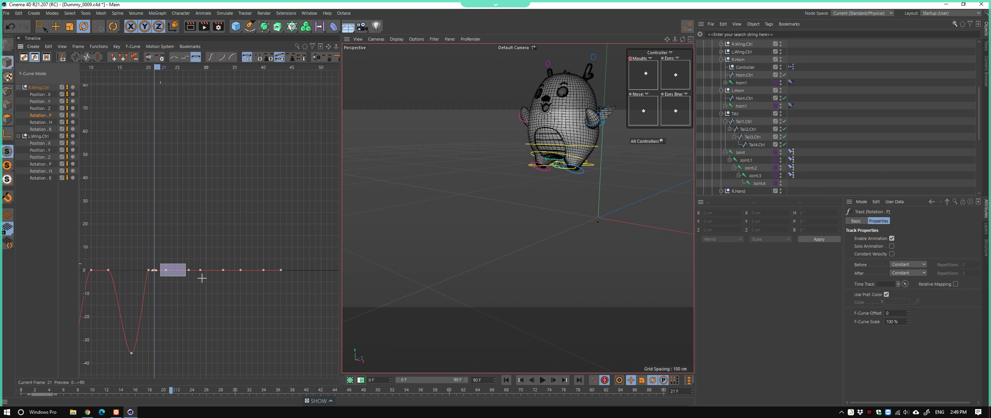
mouse_move(202, 278)
left_mouse_down()
mouse_move(251, 286)
mouse_move(150, 261)
left_mouse_up()
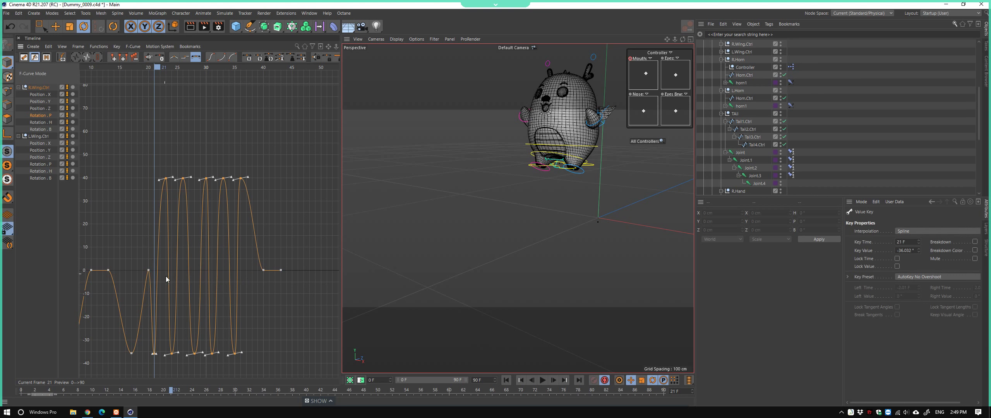
left_click_drag(161, 170, 270, 370)
left_click_drag(166, 181, 157, 182)
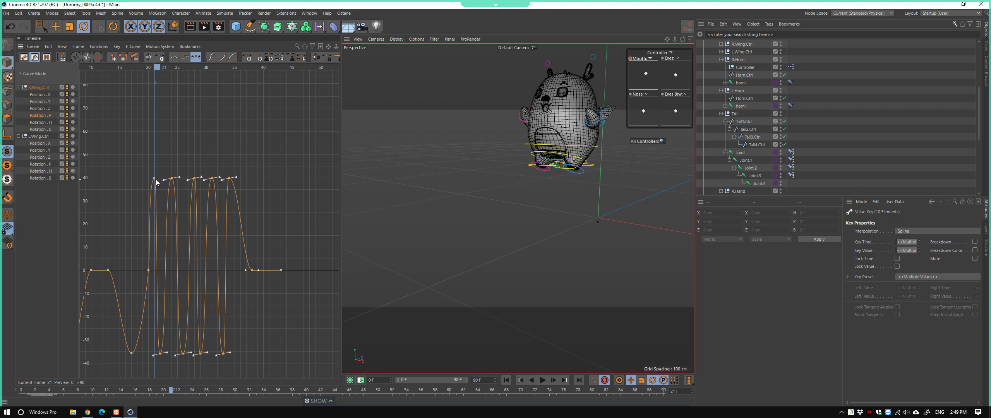
right_click_drag(213, 178, 111, 104, "alt")
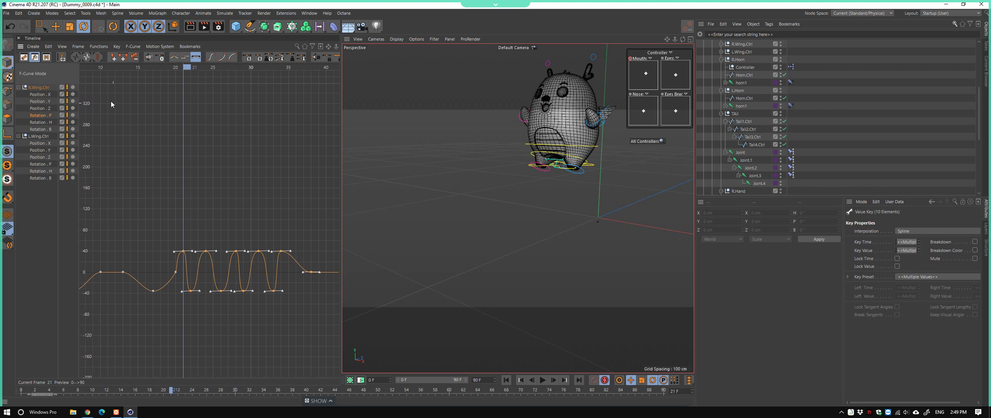
Collapse the wing tracks and watch the flapping from several angles, ending at frame 40
left_click(18, 87)
left_click(18, 94)
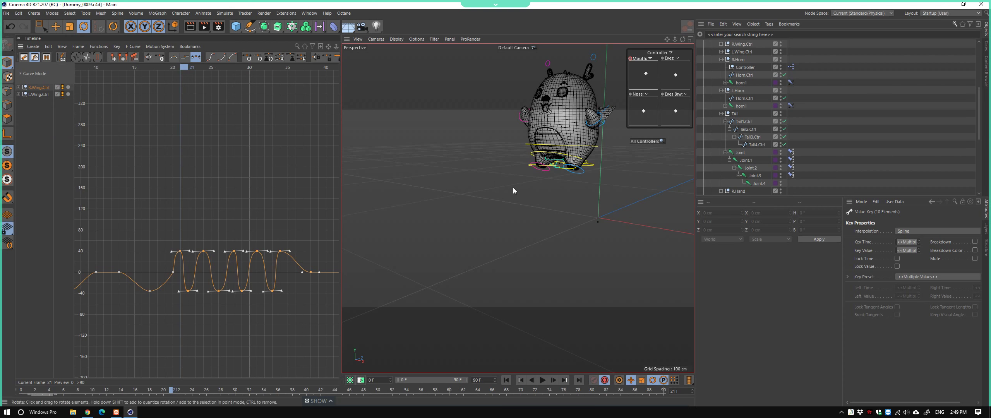
mouse_move(512, 187)
left_mouse_down("alt")
mouse_move(500, 212)
mouse_move(433, 209)
mouse_move(540, 224)
mouse_move(616, 267)
mouse_move(562, 231)
mouse_move(550, 240)
left_mouse_up("alt")
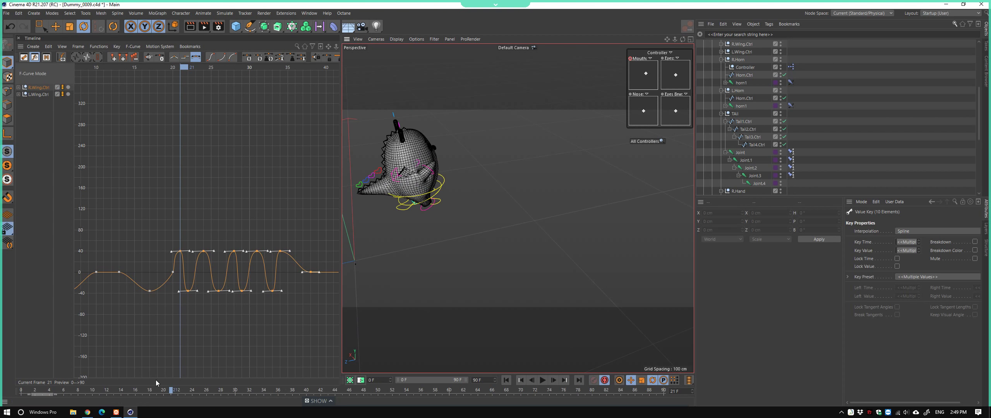
key("F8")
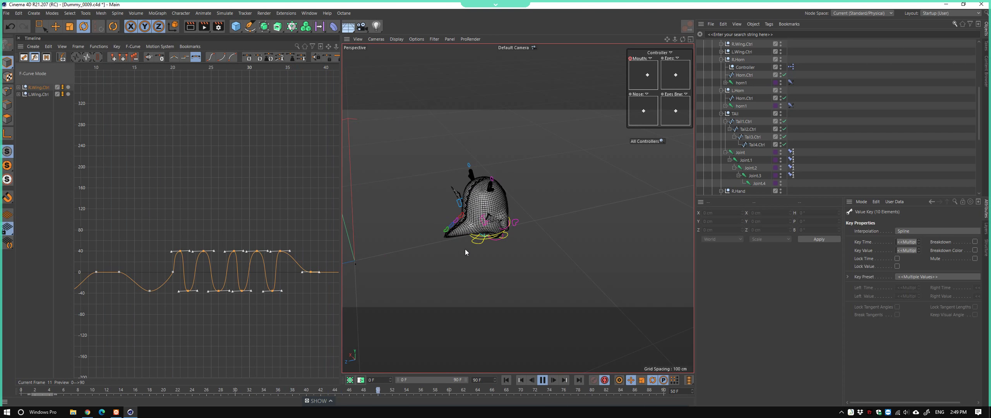
mouse_move(465, 252)
left_mouse_down("alt")
mouse_move(387, 354)
mouse_move(433, 299)
left_mouse_up("alt")
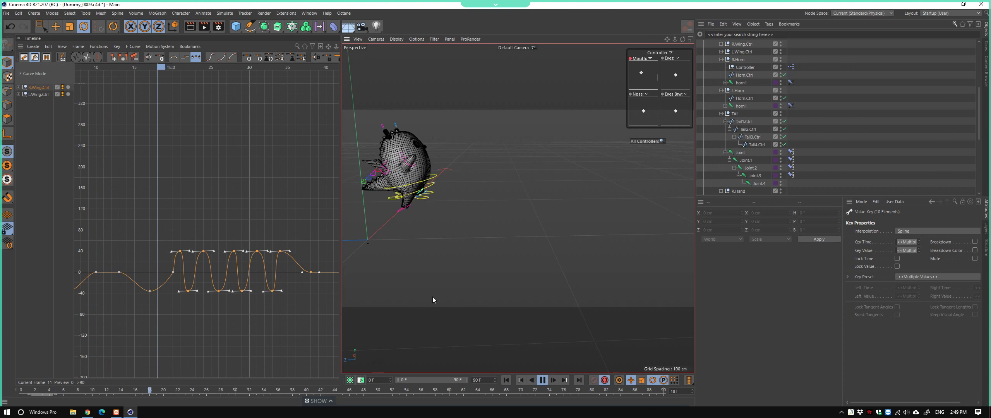
key("h")
key("0")
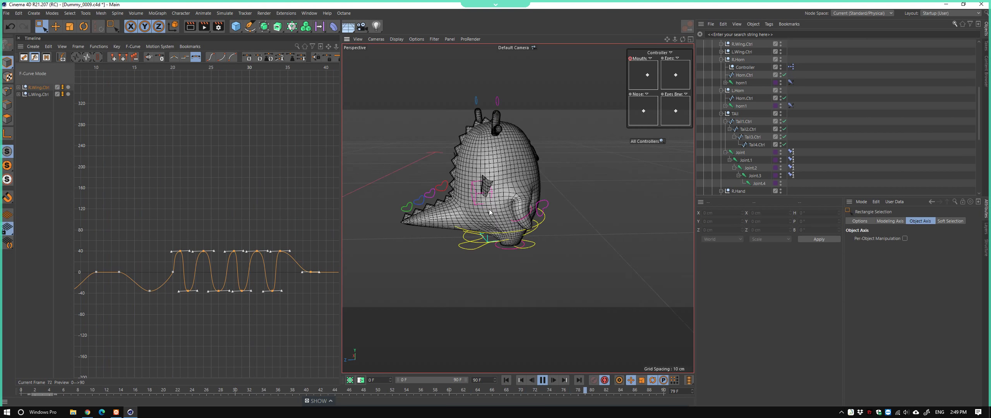
mouse_move(489, 209)
left_mouse_down("alt")
mouse_move(518, 257)
mouse_move(449, 166)
mouse_move(502, 265)
left_mouse_up("alt")
key("F8")
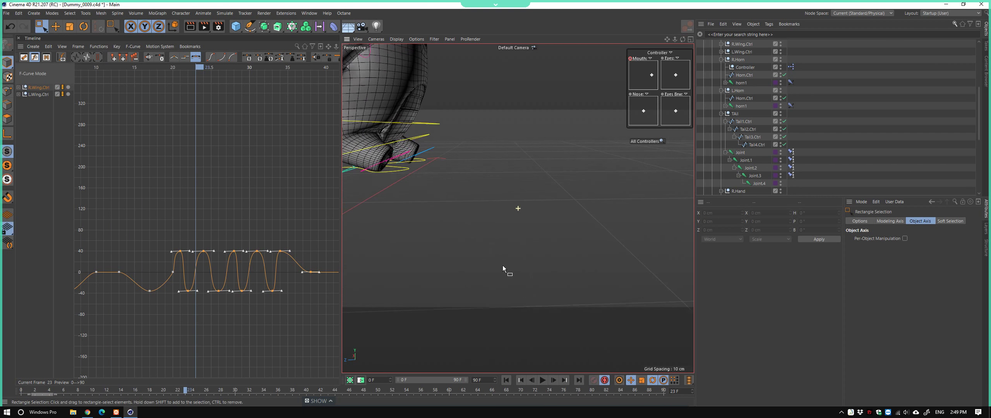
right_click_drag(502, 266, 431, 361, "alt")
mouse_move(342, 392)
left_mouse_down()
mouse_move(234, 379)
mouse_move(253, 384)
mouse_move(245, 384)
left_mouse_up()
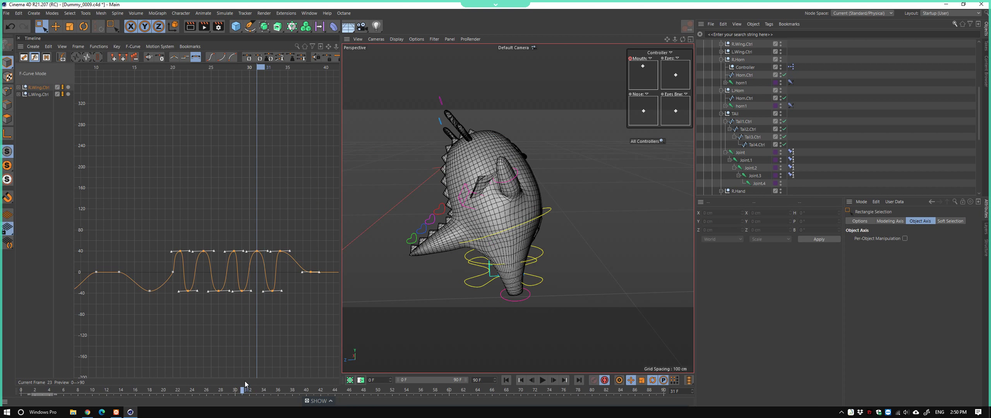
Delete both wing controllers' keys after frame 31
key("ctrl+a")
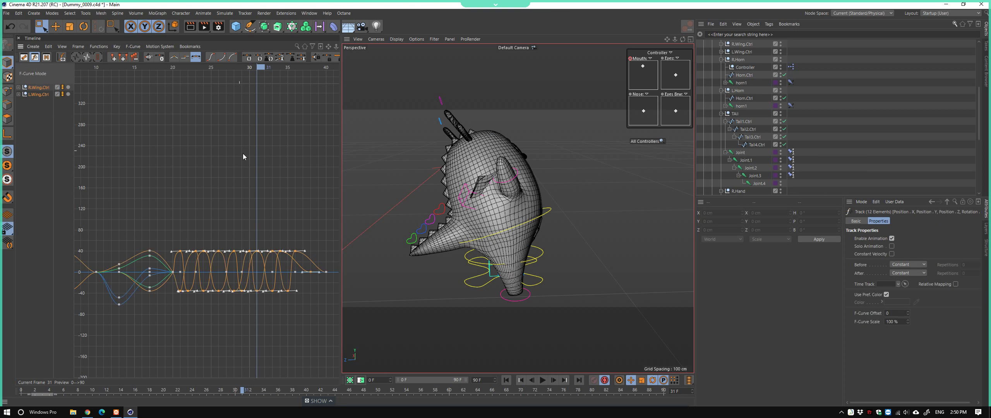
left_click_drag(272, 239, 298, 319)
key("Delete")
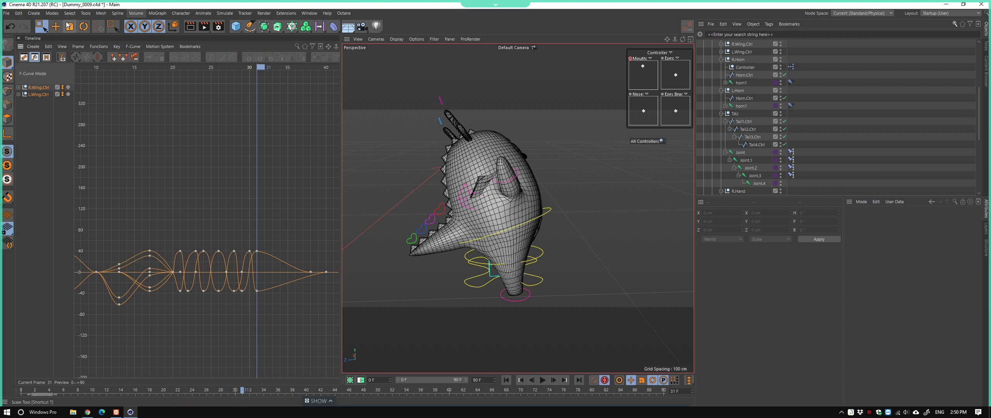
Rotate the left wing controller into a new keyed pose at about frame 33
key("e")
mouse_move(476, 235)
left_mouse_down("alt")
mouse_move(545, 214)
mouse_move(518, 220)
left_mouse_up("alt")
left_click(481, 196)
mouse_move(480, 196)
left_mouse_down("alt")
mouse_move(379, 240)
mouse_move(486, 226)
left_mouse_up("alt")
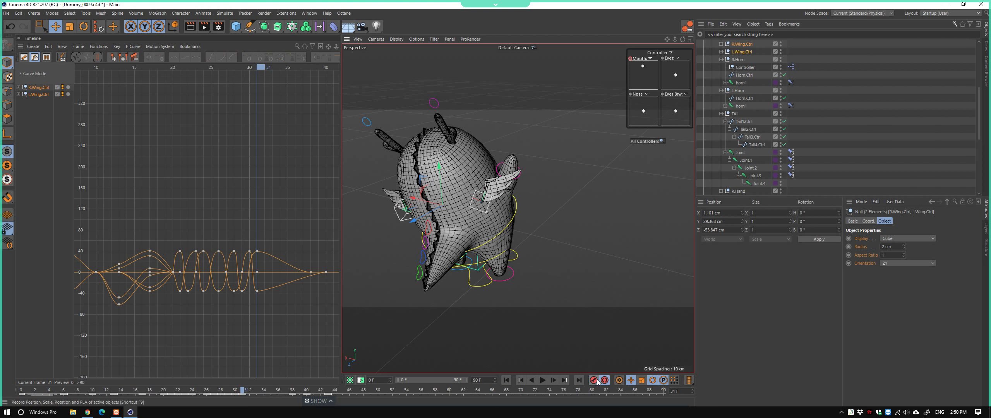
left_click_drag(265, 76, 269, 72)
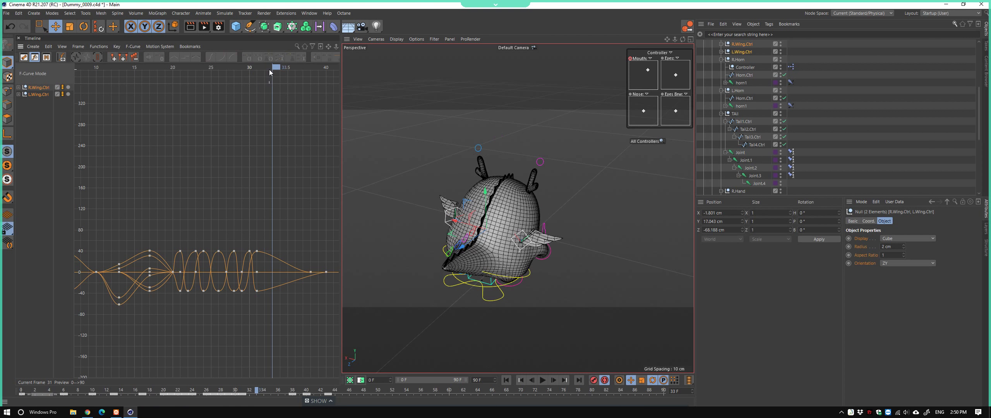
left_click(441, 216)
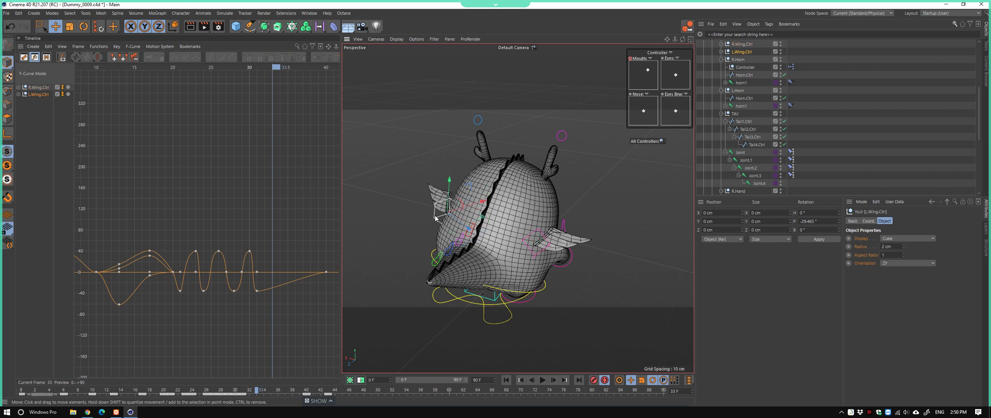
key("r")
mouse_move(437, 219)
left_mouse_down("alt")
mouse_move(458, 232)
mouse_move(435, 238)
mouse_move(480, 229)
mouse_move(424, 186)
mouse_move(433, 162)
mouse_move(463, 275)
mouse_move(547, 232)
mouse_move(530, 234)
mouse_move(543, 231)
mouse_move(504, 185)
mouse_move(544, 189)
mouse_move(507, 205)
mouse_move(517, 236)
mouse_move(650, 237)
mouse_move(579, 206)
mouse_move(590, 216)
mouse_move(635, 215)
mouse_move(550, 228)
mouse_move(625, 236)
mouse_move(566, 283)
mouse_move(478, 224)
left_mouse_up("alt")
left_click(424, 187)
left_click(504, 185)
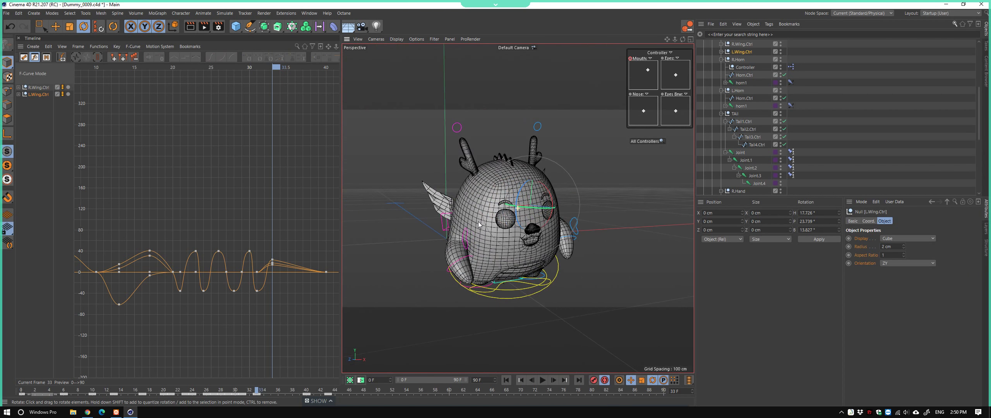
Rotate the right wing controller to key a new rest pose at frame 36
left_click_drag(270, 71, 183, 84)
key("F8")
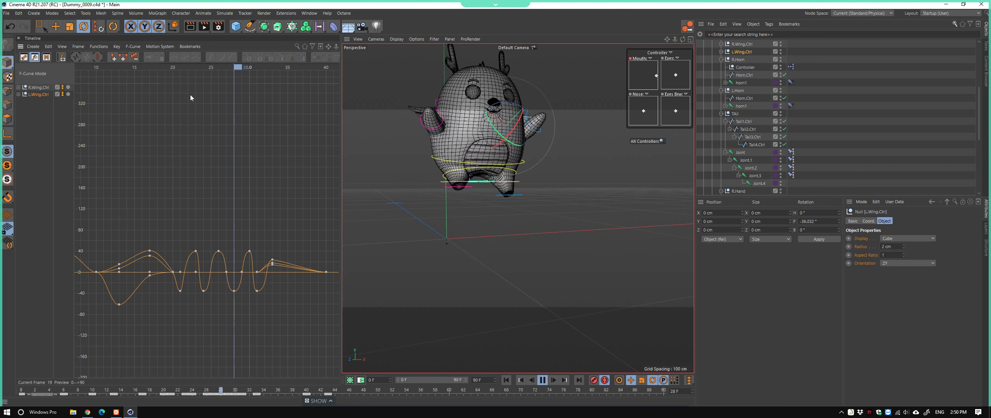
left_click_drag(266, 72, 291, 74)
mouse_move(359, 119)
left_mouse_down("alt")
mouse_move(492, 221)
mouse_move(440, 231)
mouse_move(480, 215)
left_mouse_up("alt")
left_click(445, 221)
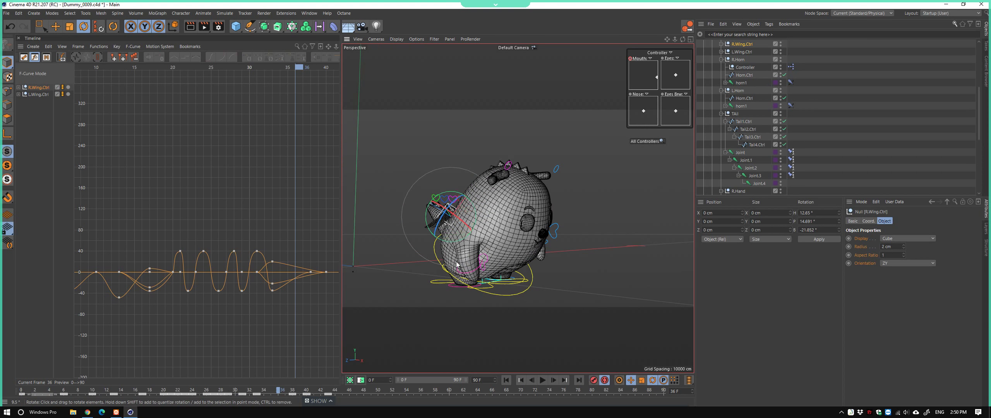
mouse_move(438, 238)
left_mouse_down()
mouse_move(449, 225)
mouse_move(536, 246)
mouse_move(439, 215)
mouse_move(387, 238)
mouse_move(518, 216)
left_mouse_up()
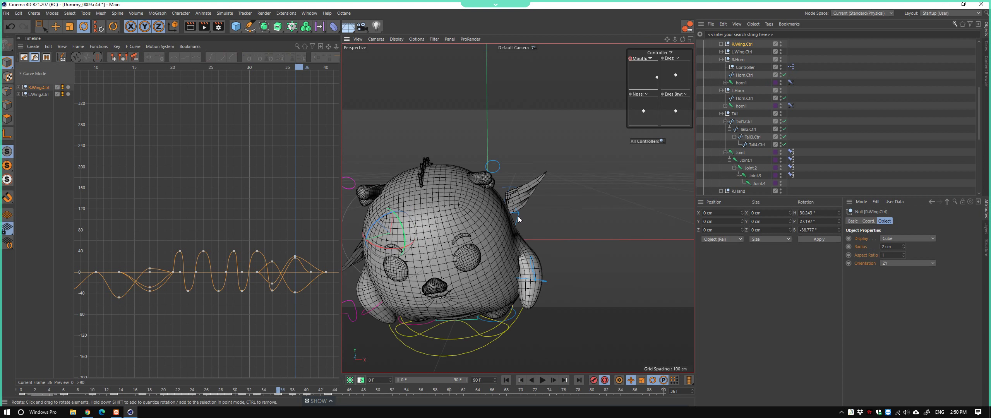
left_click(527, 218)
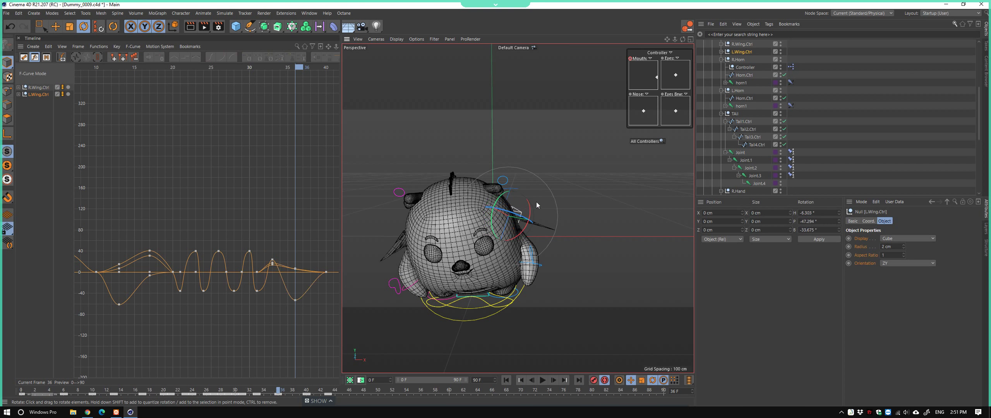
Play back the wing settle and select the wing keys at frame 40 in the graph
mouse_move(541, 196)
left_mouse_down("alt")
mouse_move(524, 297)
mouse_move(574, 230)
mouse_move(561, 216)
mouse_move(577, 257)
mouse_move(648, 192)
mouse_move(638, 250)
mouse_move(580, 227)
mouse_move(428, 214)
left_mouse_up("alt")
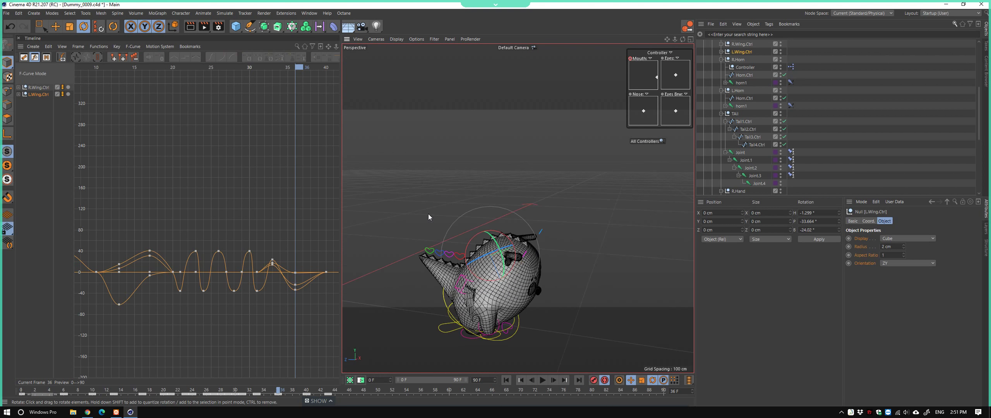
key("F8")
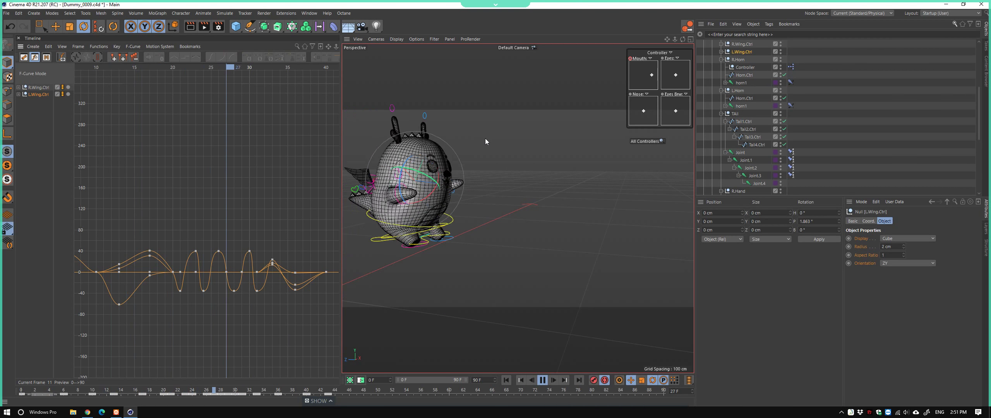
key("0")
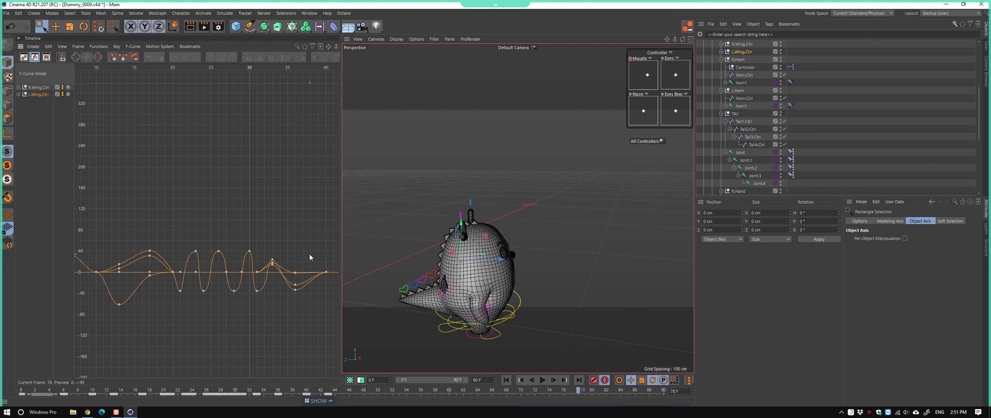
scroll(266, 241, "down", 2, "ctrl")
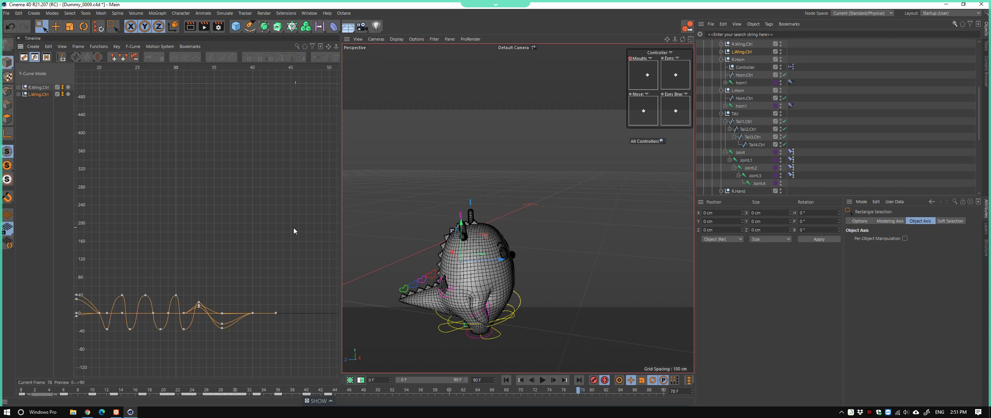
middle_click_drag(318, 205, 239, 81)
mouse_move(240, 77)
left_mouse_down()
mouse_move(212, 99)
mouse_move(245, 110)
left_mouse_up()
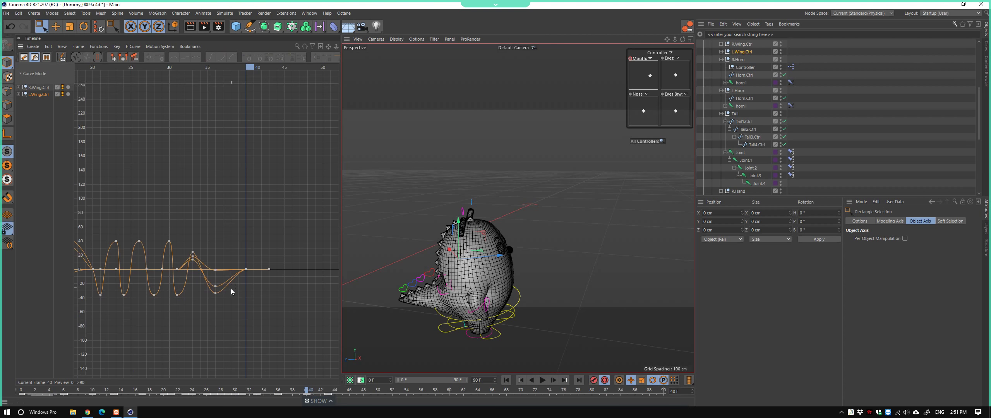
mouse_move(236, 237)
left_mouse_down()
mouse_move(256, 259)
mouse_move(241, 254)
left_mouse_up()
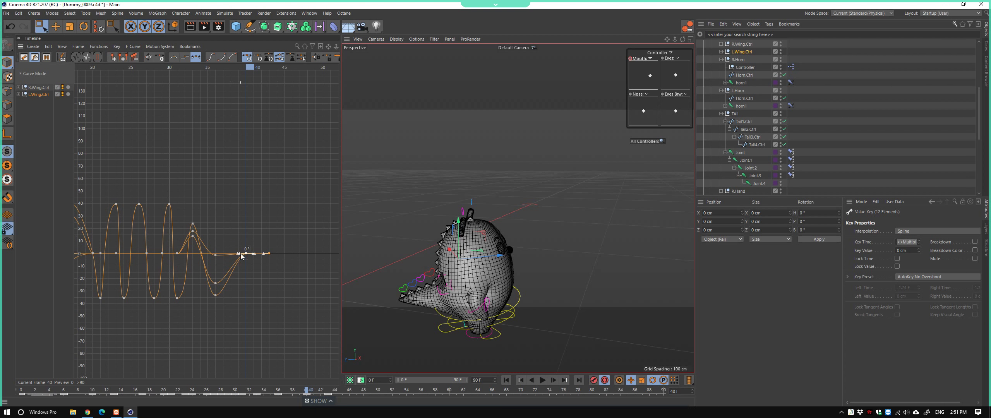
Give the wing keys at frames 24 and 35 auto tangents with longer handles
left_click_drag(256, 327, 188, 226)
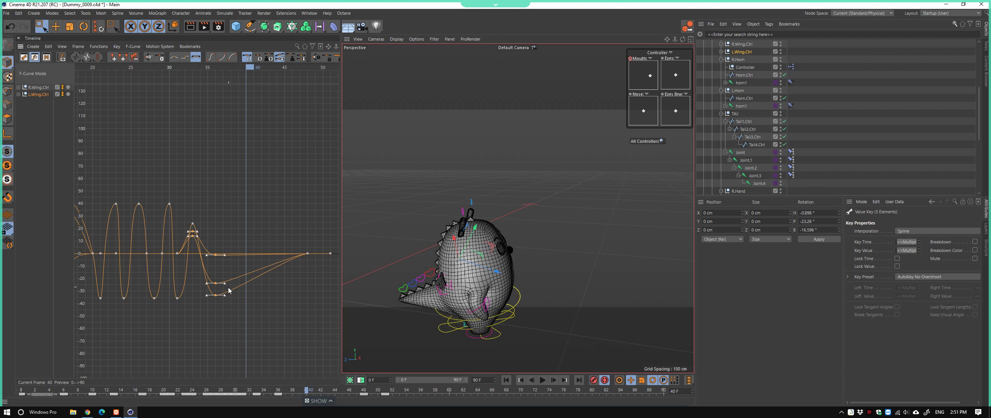
left_click_drag(287, 296, 229, 290)
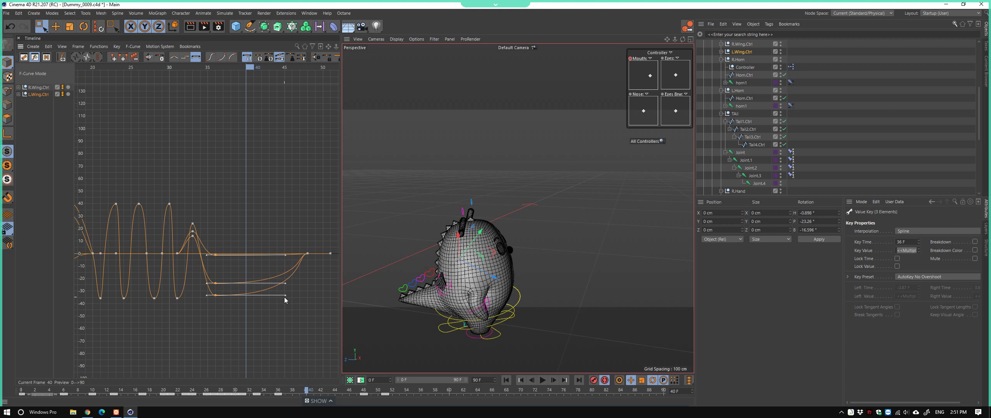
left_click_drag(276, 295, 270, 309, "shift")
key("ctrl+z")
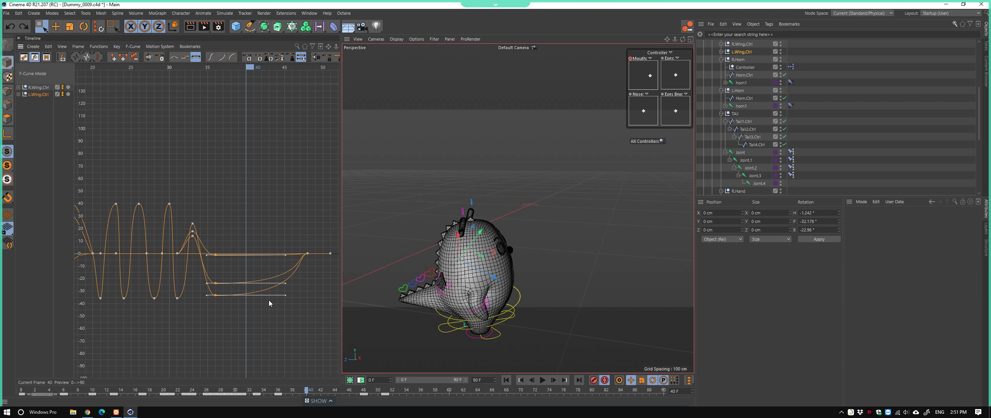
left_click(245, 58)
left_click_drag(225, 308, 233, 309)
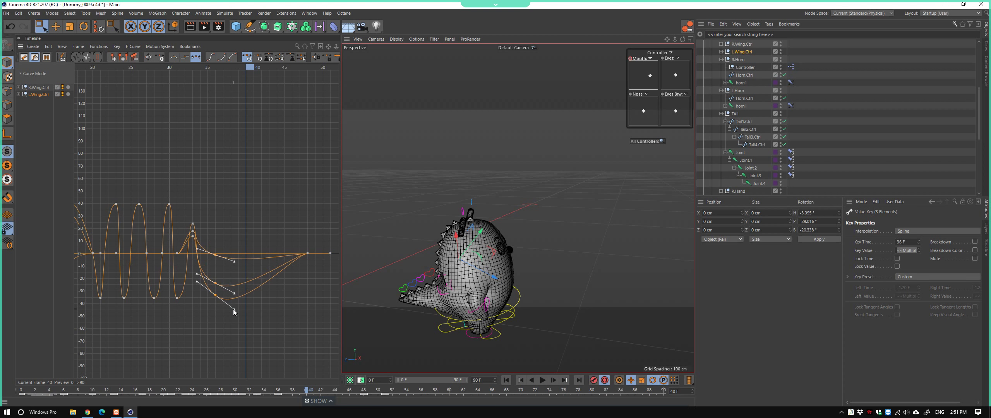
mouse_move(183, 216)
left_mouse_down()
mouse_move(209, 244)
mouse_move(193, 240)
left_mouse_up()
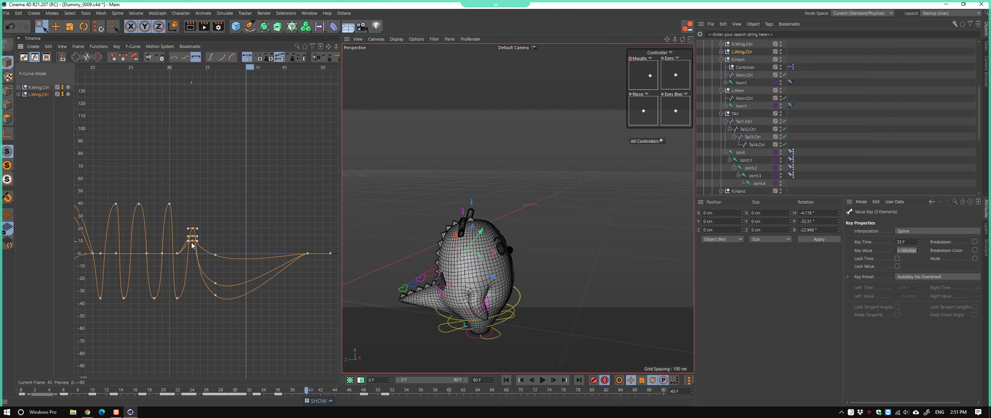
Play back the smoothed wing settle and reselect both wing tracks
right_click_drag(192, 245, 248, 229, "alt")
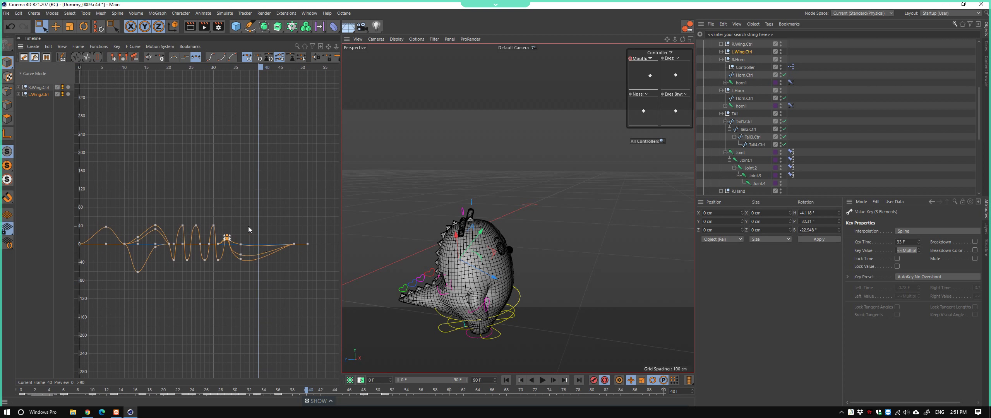
middle_click_drag(248, 229, 265, 237, "alt")
scroll(363, 207, "down", 3)
left_click_drag(367, 208, 435, 233, "alt")
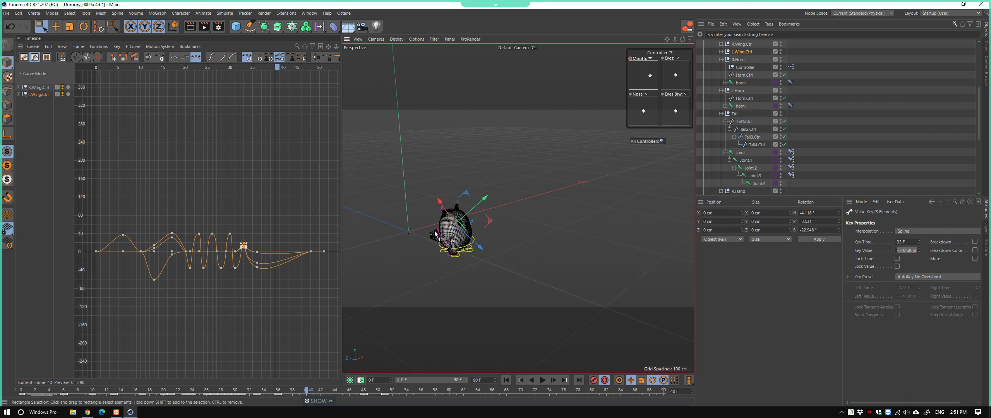
left_click(507, 258)
left_click(542, 380)
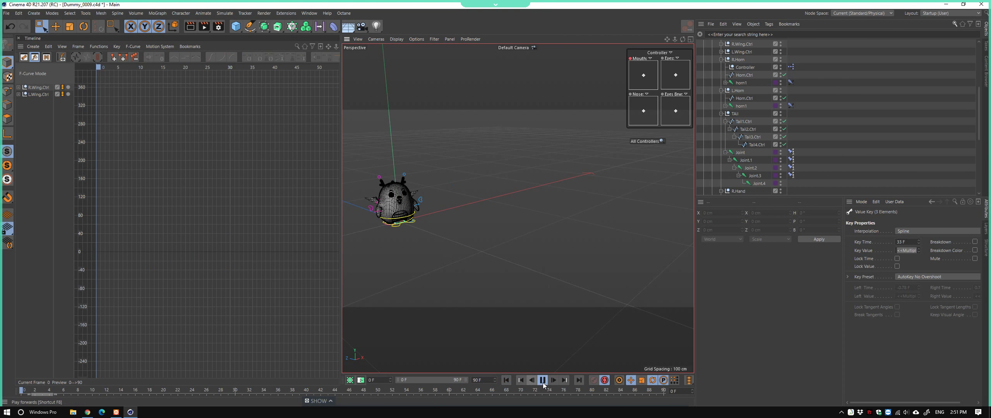
left_click(542, 380)
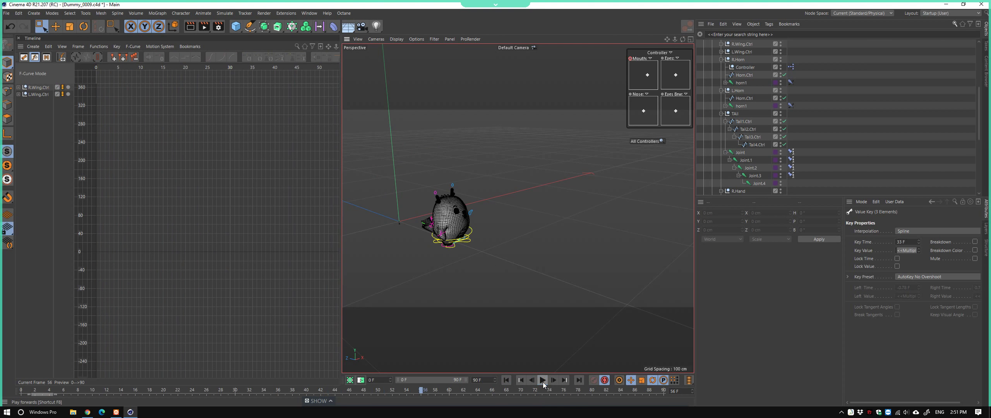
left_click(55, 26)
Zoom in on the character's side and scrub around frame 39 to check the wing motion
key("ctrl+a")
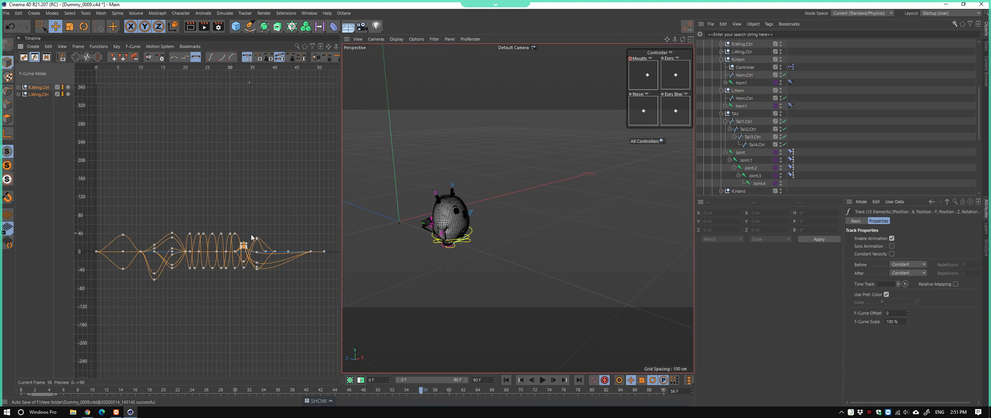
scroll(274, 252, "up", 2)
scroll(274, 253, "up", 2)
scroll(263, 232, "up", 2)
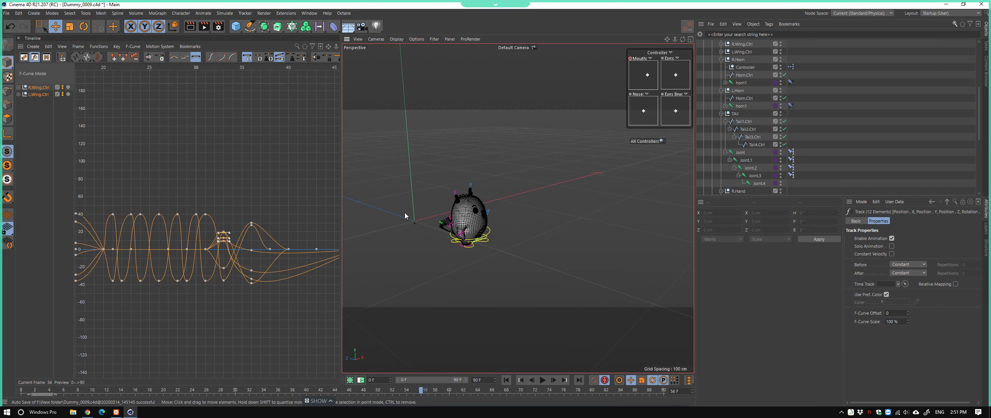
left_click_drag(403, 213, 565, 232, "alt")
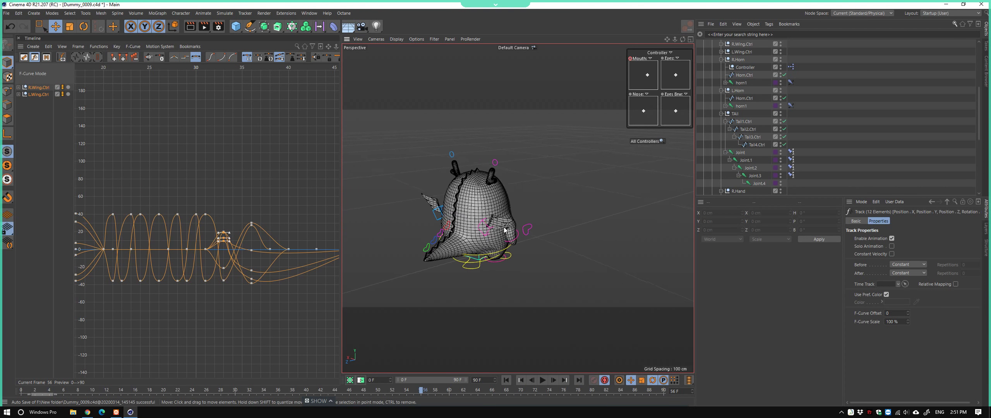
left_click(279, 68)
mouse_move(273, 68)
left_mouse_down()
mouse_move(257, 74)
mouse_move(313, 83)
mouse_move(277, 82)
left_mouse_up()
Move to about frame 48 and expand both wing controllers' position and rotation tracks
middle_click_drag(278, 82, 262, 158)
left_click_drag(189, 67, 212, 74)
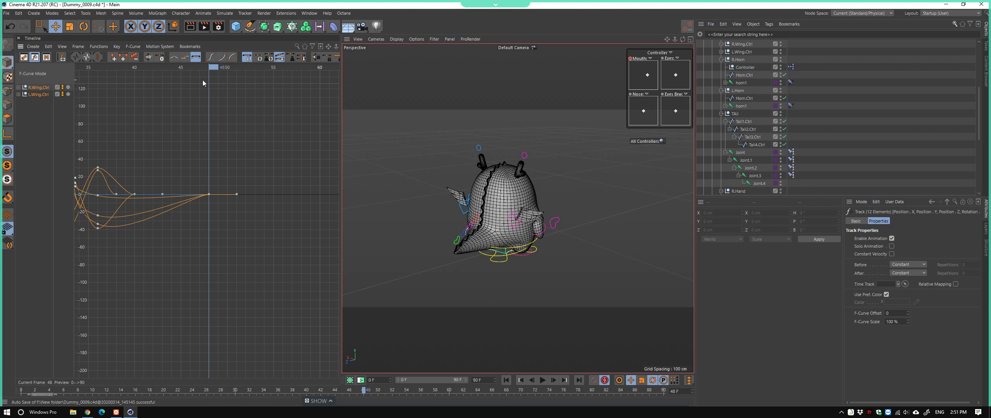
scroll(428, 195, "up", 2)
middle_click_drag(185, 208, 212, 216)
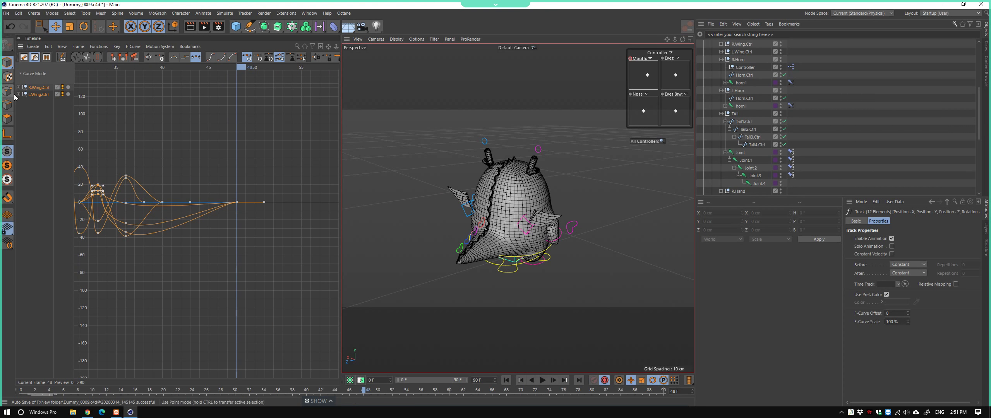
left_click(18, 94)
scroll(475, 211, "up", 2)
left_click(475, 211)
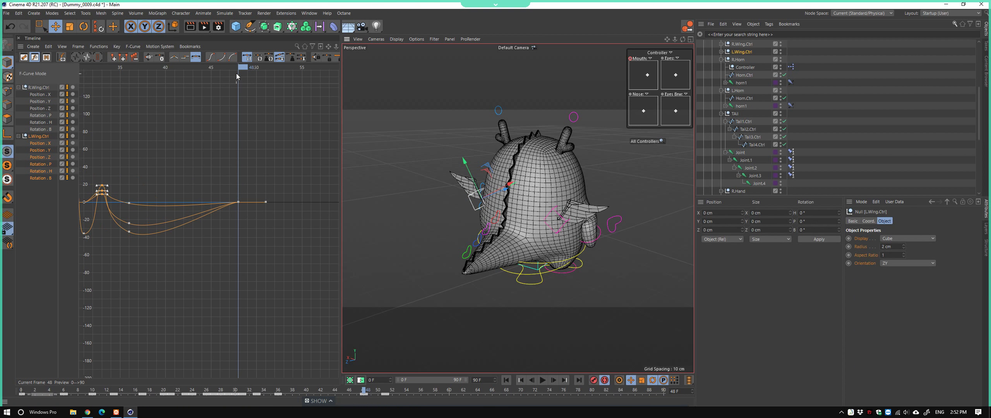
Rotate R.Wing.Ctrl slightly to key a new pose at frame 48
key("r")
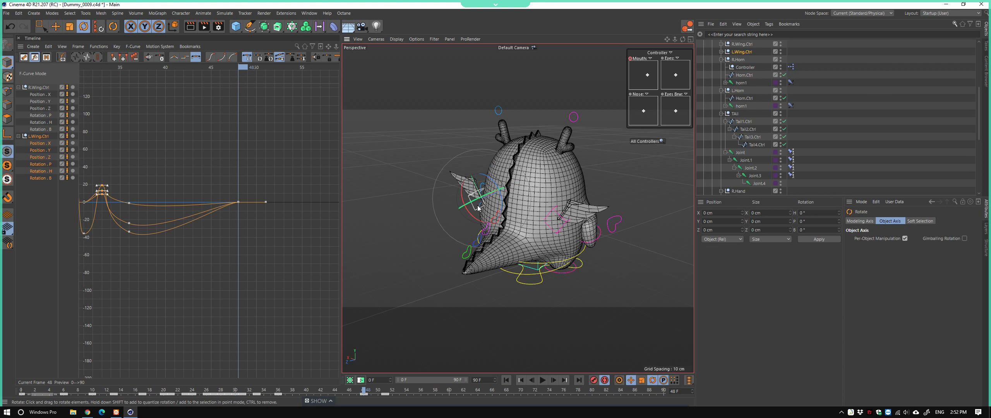
mouse_move(494, 212)
left_mouse_down("alt")
mouse_move(559, 201)
mouse_move(560, 232)
mouse_move(539, 222)
left_mouse_up("alt")
left_click(558, 201)
left_click_drag(539, 222, 452, 196, "alt")
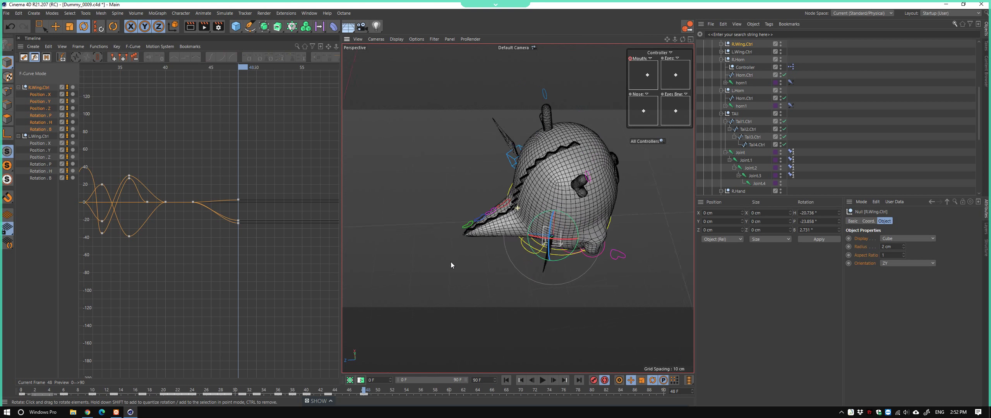
scroll(261, 219, "down", 2)
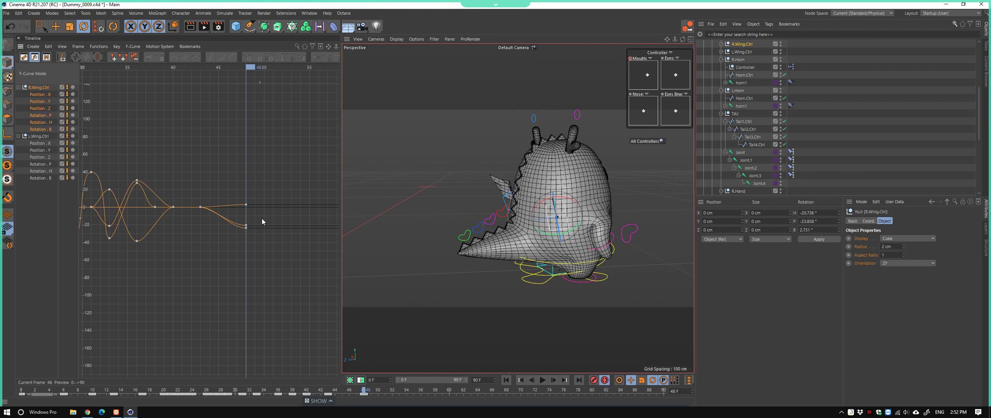
scroll(259, 220, "down", 1)
scroll(257, 221, "down", 1)
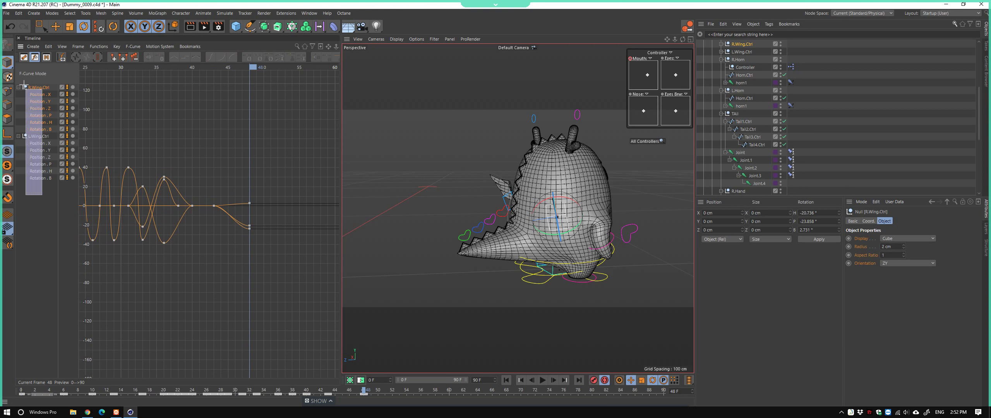
key("ctrl+a")
Preview from frame 31, then rotate the wing controller to key frame 51
mouse_move(253, 83)
left_mouse_down()
mouse_move(161, 82)
mouse_move(126, 93)
left_mouse_up()
key("F8")
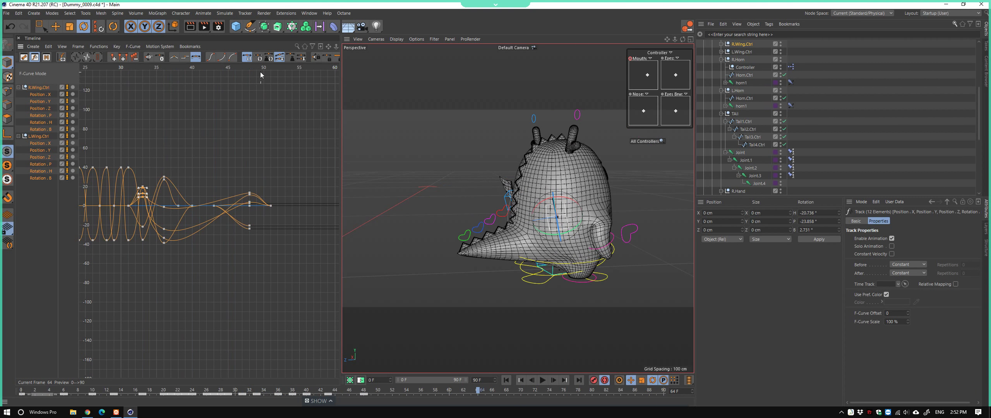
left_click_drag(260, 73, 273, 75)
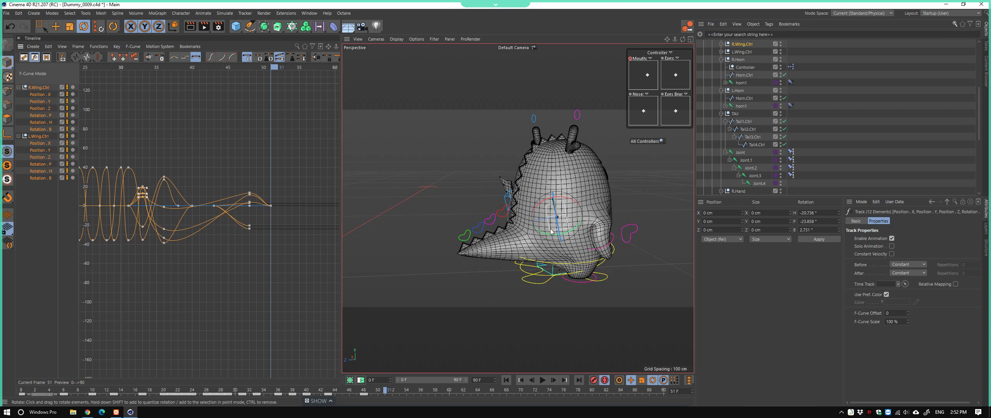
mouse_move(551, 231)
left_mouse_down("alt")
mouse_move(599, 235)
mouse_move(536, 211)
left_mouse_up("alt")
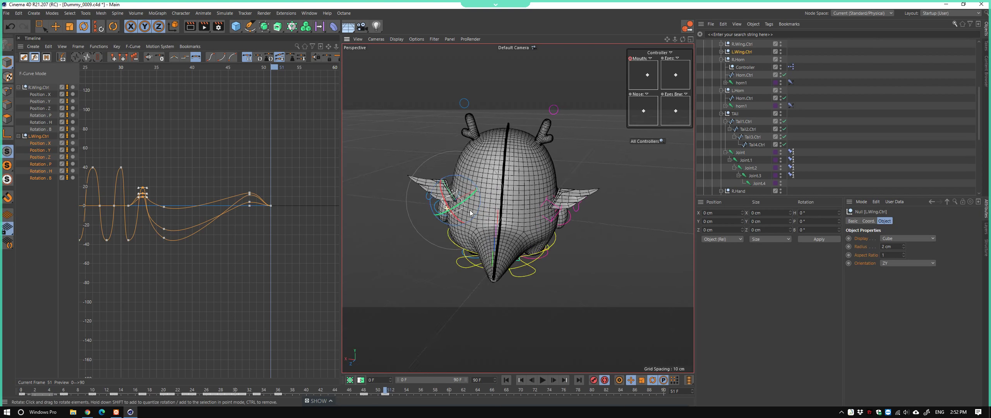
mouse_move(440, 204)
left_mouse_down("alt")
mouse_move(651, 207)
mouse_move(554, 254)
mouse_move(394, 231)
mouse_move(359, 181)
mouse_move(395, 206)
mouse_move(450, 206)
mouse_move(412, 214)
mouse_move(451, 230)
mouse_move(404, 222)
left_mouse_up("alt")
Select the nine wing keys at frame 51, then return to the animation start
left_click_drag(290, 231, 266, 203)
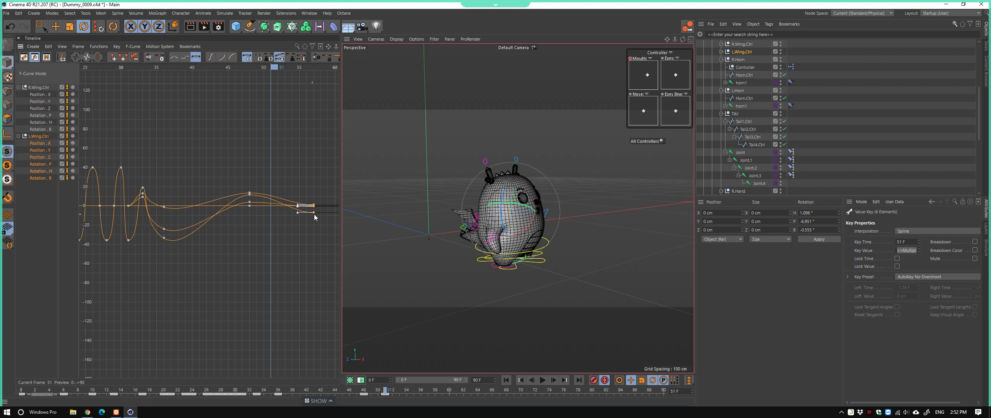
key("ctrl+a")
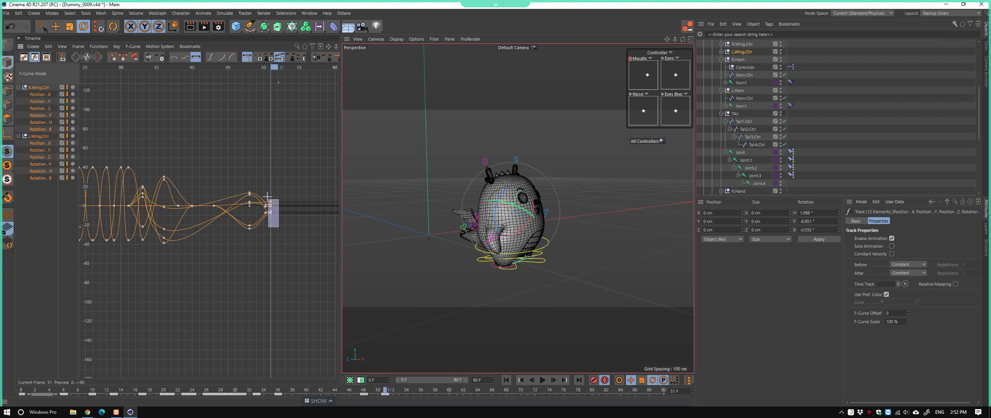
left_click_drag(267, 197, 272, 211)
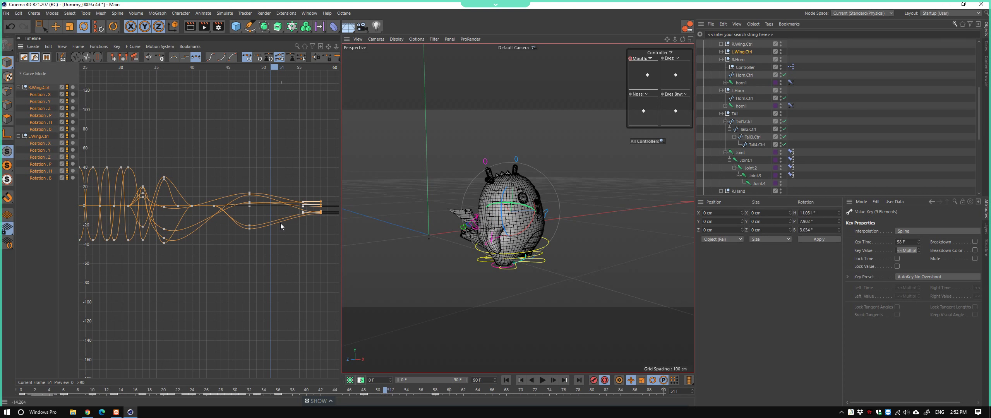
left_click(602, 214)
mouse_move(602, 215)
left_mouse_down("alt")
mouse_move(561, 218)
mouse_move(566, 333)
left_mouse_up("alt")
left_click(505, 380)
Watch the wing playback from side and close angles, with the playhead back at frame 0
left_click(543, 380)
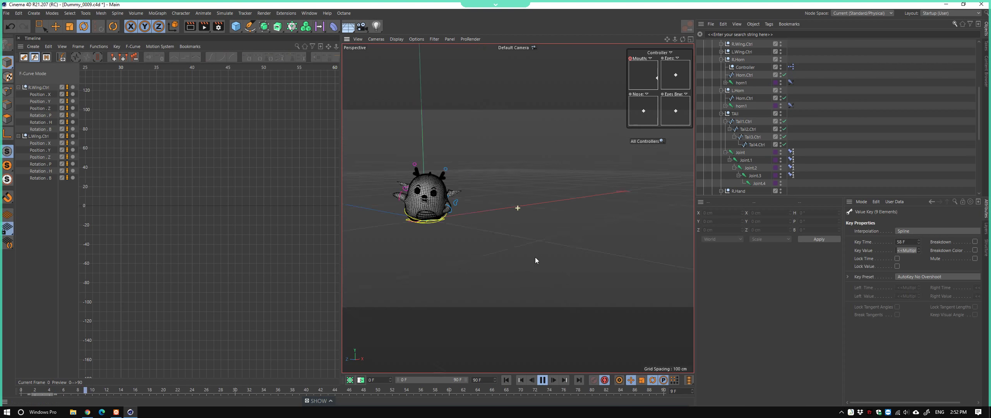
mouse_move(535, 257)
left_mouse_down("alt")
mouse_move(449, 281)
mouse_move(487, 259)
left_mouse_up("alt")
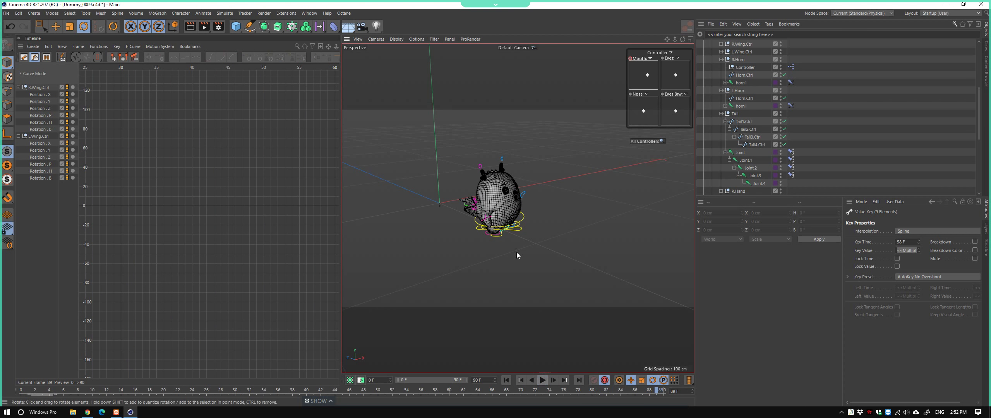
left_click_drag(516, 255, 469, 202, "alt")
scroll(469, 201, "up", 5)
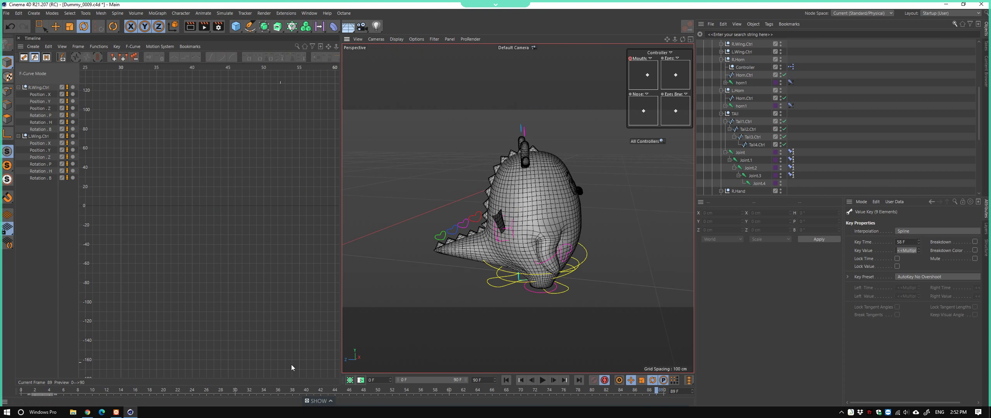
left_click_drag(54, 392, 22, 393)
left_click_drag(503, 201, 645, 202, "alt")
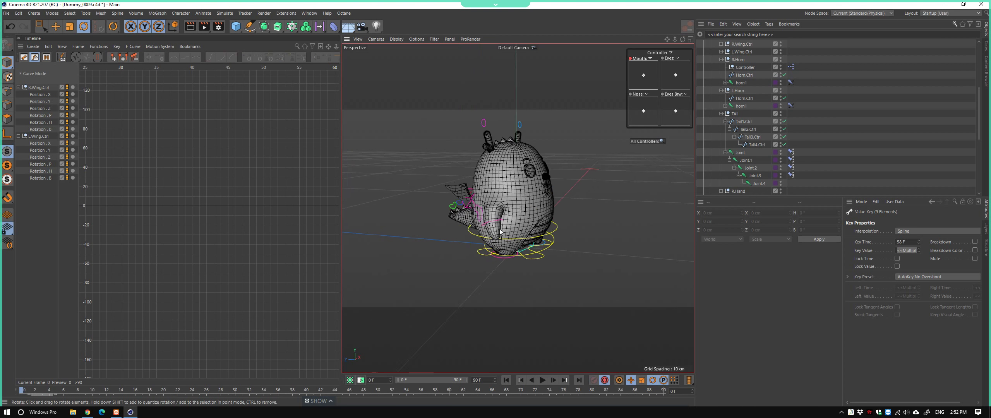
scroll(527, 230, "up", 3)
mouse_move(527, 231)
left_mouse_down("alt")
mouse_move(534, 257)
mouse_move(463, 185)
left_mouse_up("alt")
Select the tail controllers and tilt the tail down to 8.203° pitch at frame 0
left_click(463, 184)
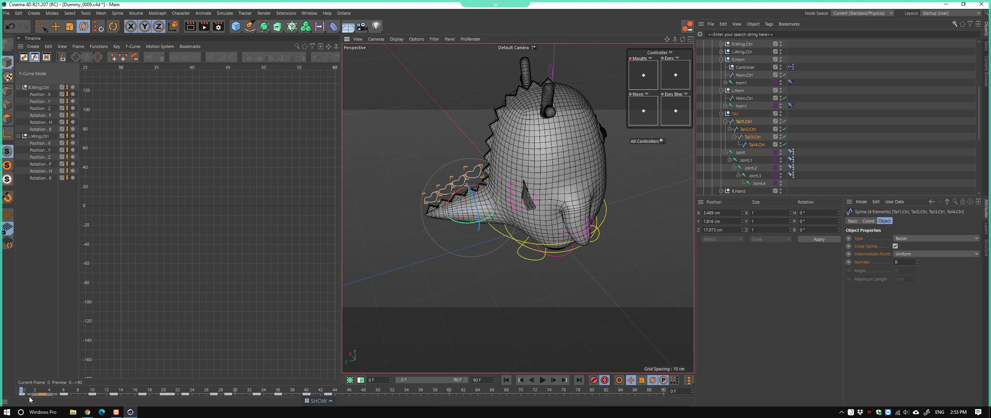
left_click_drag(19, 391, 61, 398)
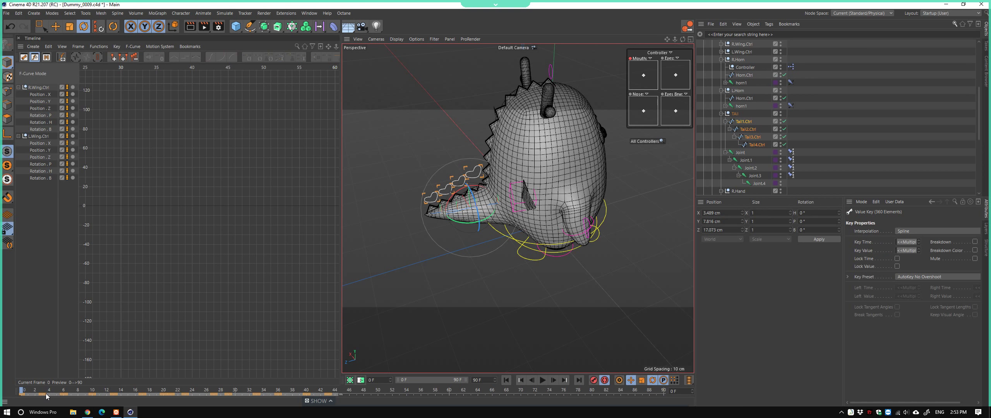
left_click(45, 394)
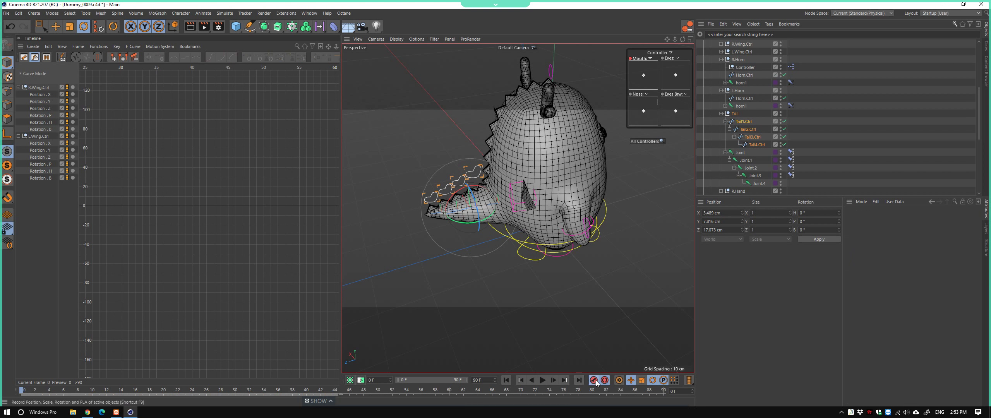
mouse_move(24, 393)
left_mouse_down()
mouse_move(79, 399)
mouse_move(22, 392)
left_mouse_up()
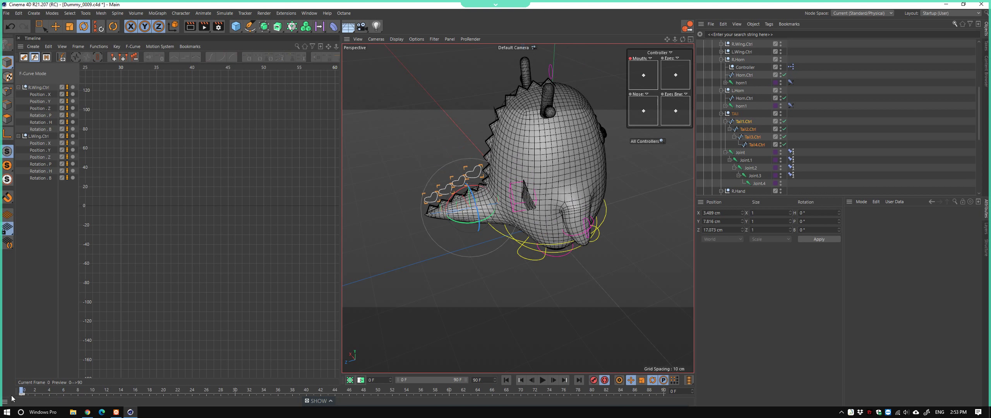
scroll(491, 211, "up", 3)
left_click_drag(445, 201, 506, 218, "alt")
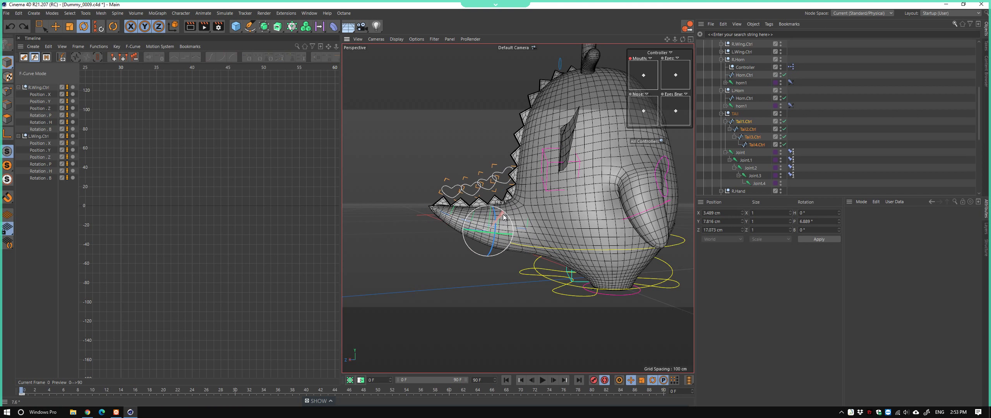
mouse_move(506, 218)
left_mouse_down()
mouse_move(464, 182)
mouse_move(652, 198)
mouse_move(518, 235)
mouse_move(504, 191)
left_mouse_up()
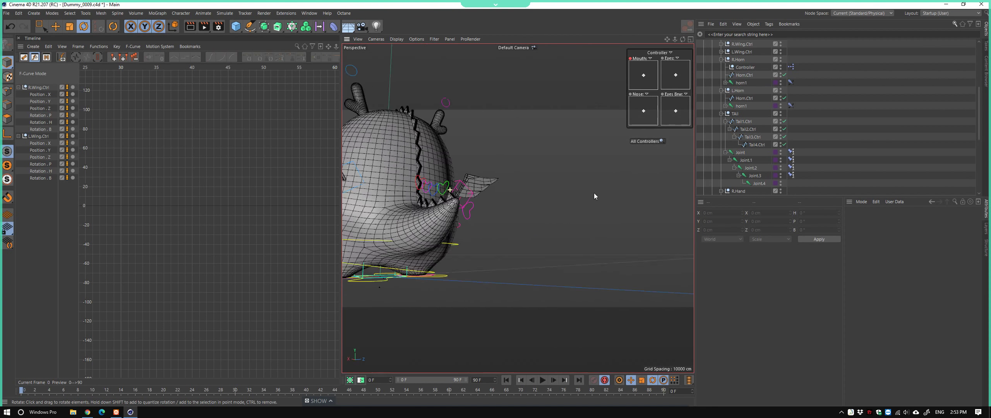
Reselect all four tail controllers and scrub to frame 7 to preview the swing
left_click(503, 191)
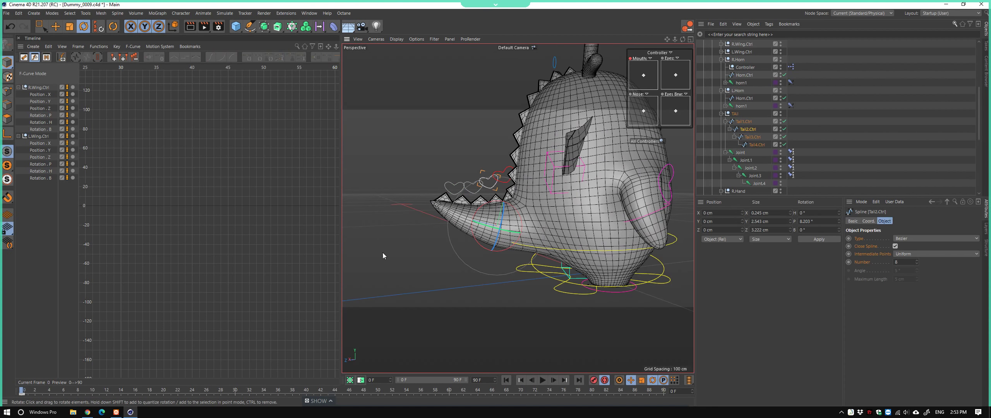
left_click_drag(447, 162, 464, 202, "alt")
left_click(464, 202)
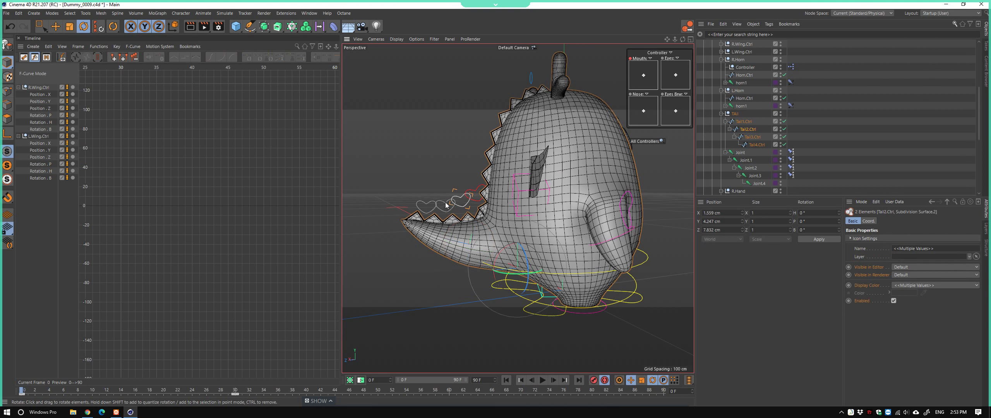
left_click(427, 206)
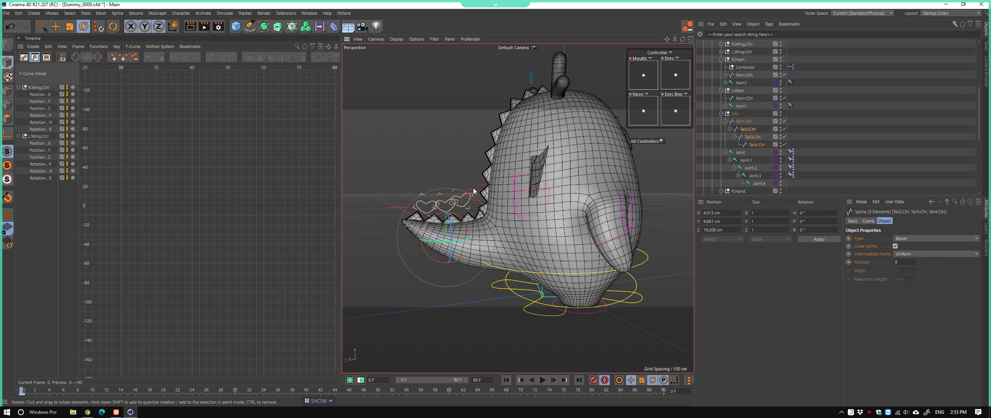
left_click_drag(40, 392, 69, 401)
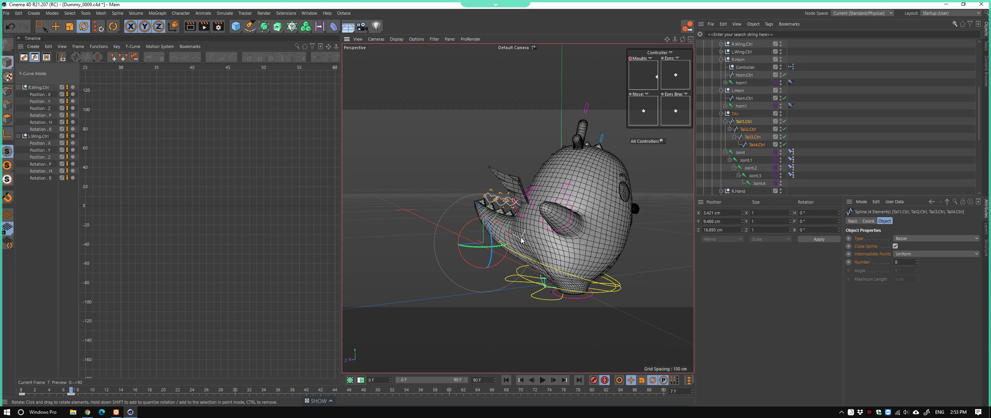
At frame 3, rotate Tail1.Ctrl, swing Tail3.Ctrl about 32° sideways and bend the tip further
left_click_drag(520, 237, 202, 358, "alt")
left_click_drag(66, 390, 44, 403)
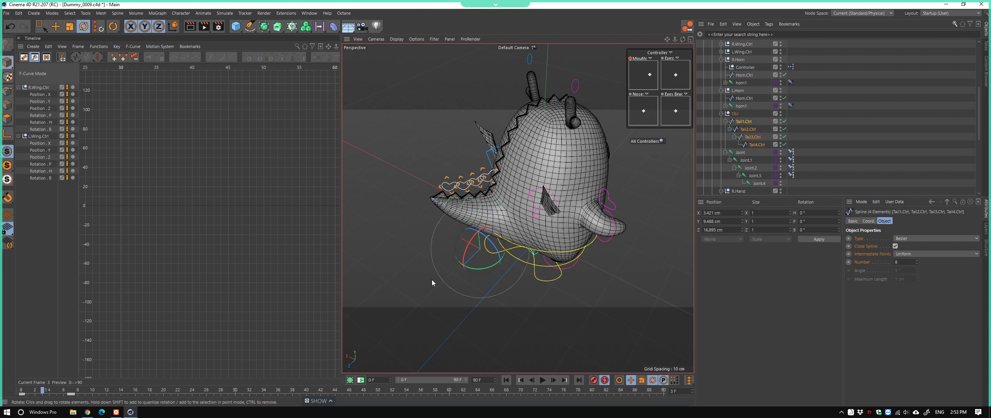
scroll(488, 222, "up", 3)
left_click(494, 154)
mouse_move(495, 154)
left_mouse_down()
mouse_move(501, 175)
mouse_move(484, 232)
mouse_move(493, 191)
left_mouse_up()
mouse_move(477, 229)
left_mouse_down()
mouse_move(489, 231)
mouse_move(444, 202)
mouse_move(482, 192)
left_mouse_up()
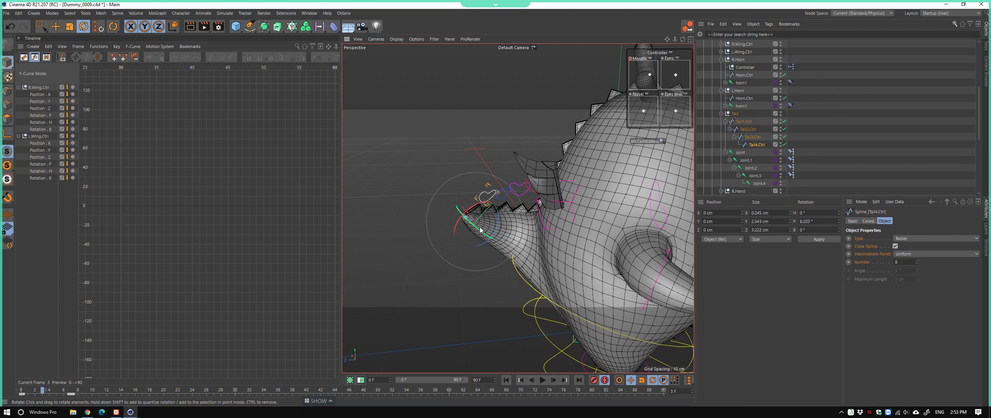
mouse_move(485, 233)
left_mouse_down()
mouse_move(596, 260)
mouse_move(548, 236)
mouse_move(457, 237)
mouse_move(525, 208)
mouse_move(518, 216)
mouse_move(578, 288)
mouse_move(503, 263)
left_mouse_up()
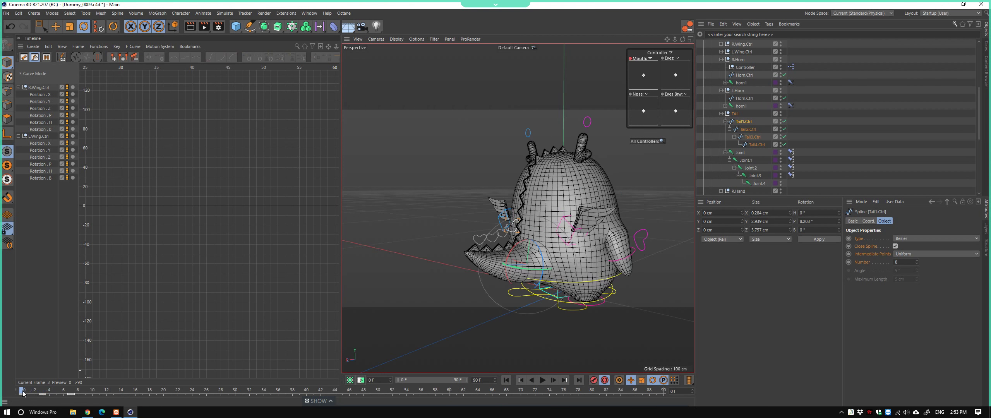
Check the tail pose at frames 6 and 8 and play the animation from the start
mouse_move(42, 392)
left_mouse_down()
mouse_move(66, 394)
mouse_move(32, 409)
left_mouse_up()
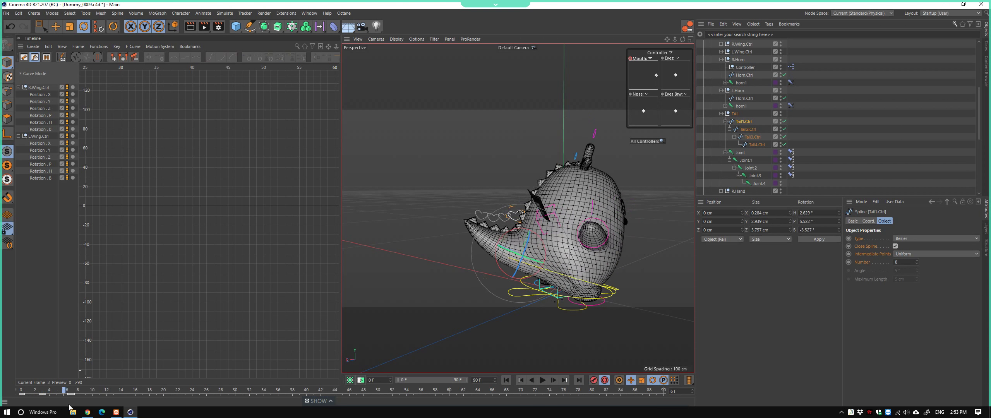
left_click_drag(31, 409, 21, 391)
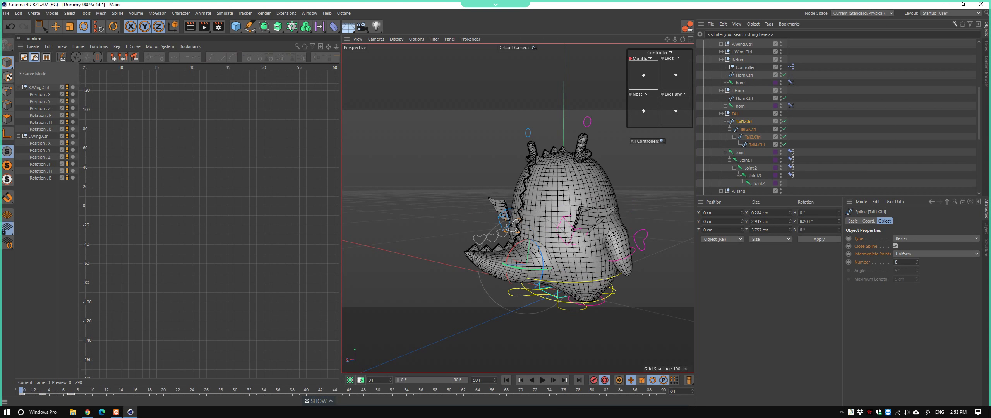
left_click(543, 381)
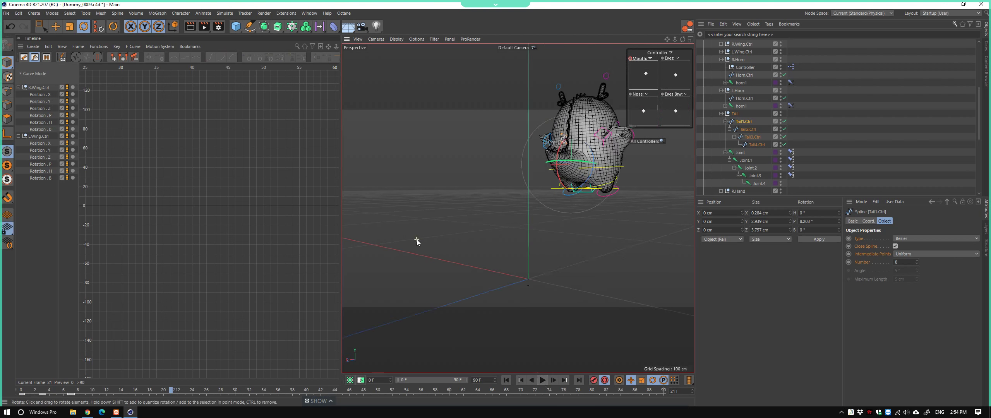
mouse_move(417, 239)
left_mouse_down("alt")
mouse_move(546, 266)
mouse_move(428, 313)
left_mouse_up("alt")
left_click_drag(75, 389, 71, 403)
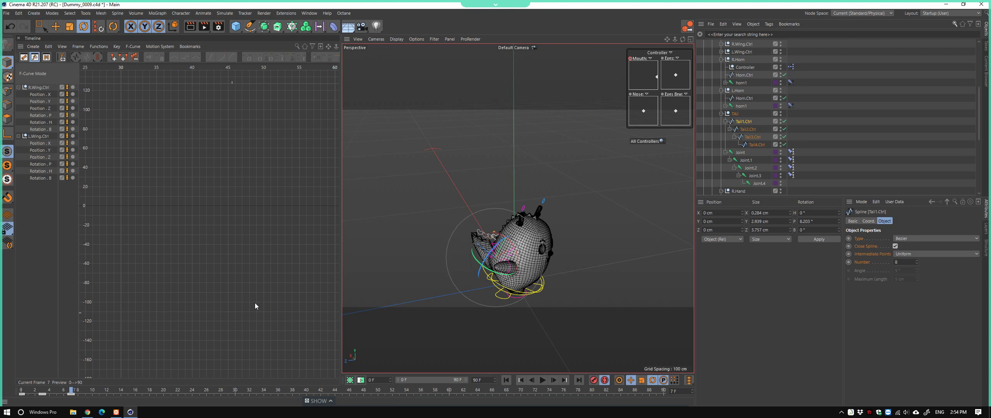
scroll(520, 259, "up", 6)
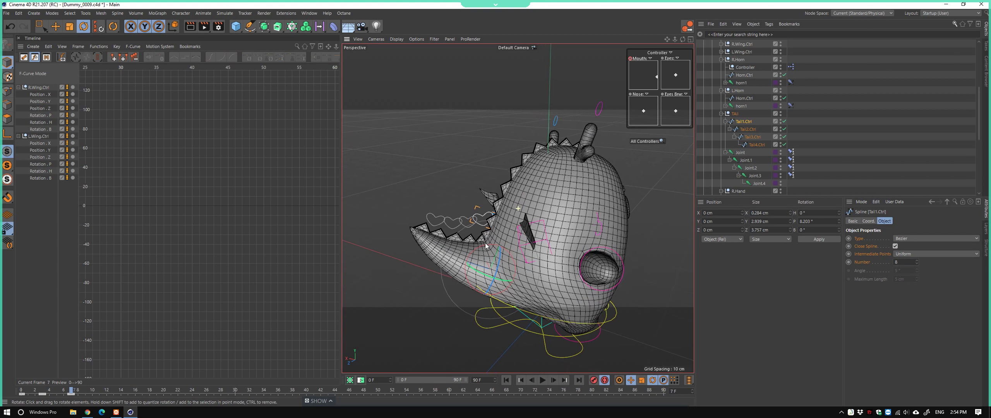
scroll(391, 257, "up", 5)
Add Tail4.Ctrl and rotate the tail further sideways, reaching about -16.6° heading
left_click(451, 216, "shift")
left_click(410, 214, "shift")
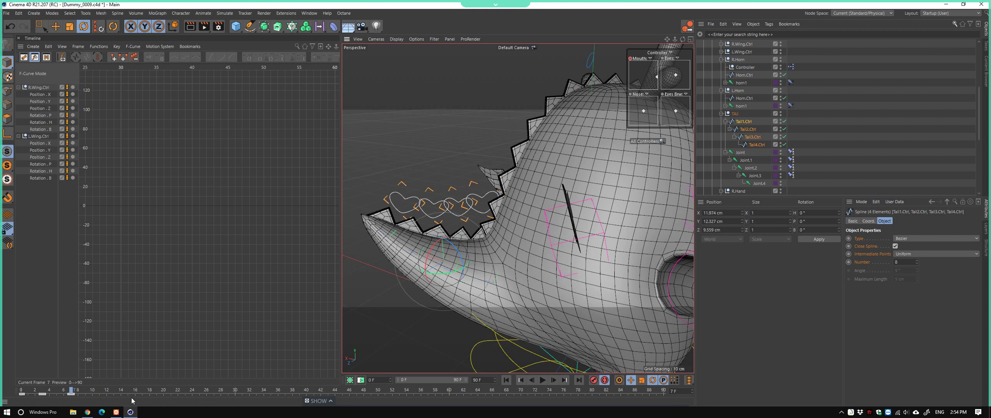
left_click_drag(81, 397, 97, 399)
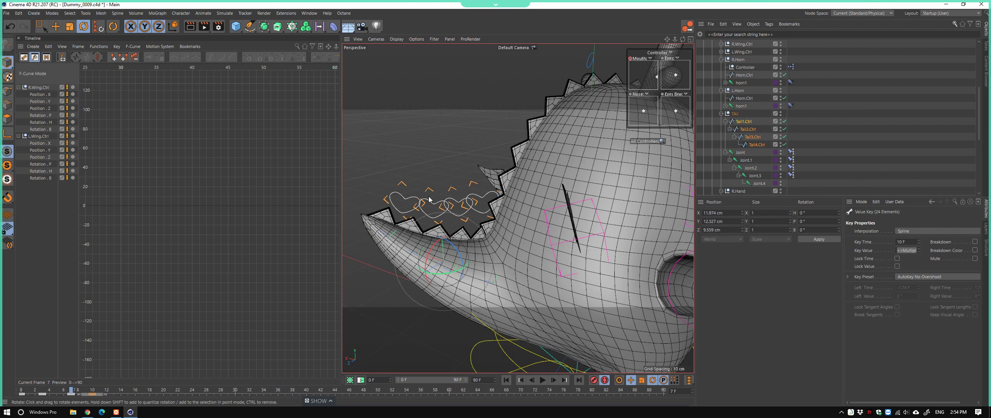
mouse_move(429, 198)
left_mouse_down("alt")
mouse_move(491, 274)
mouse_move(449, 268)
mouse_move(401, 207)
left_mouse_up("alt")
left_click(475, 192)
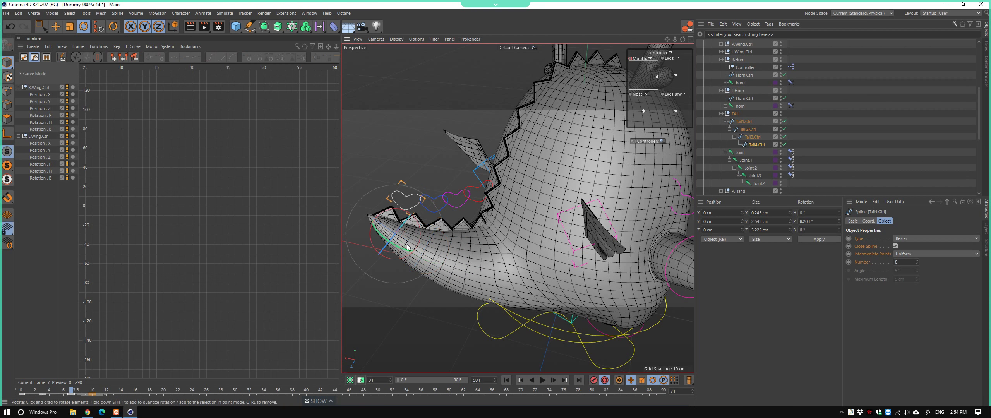
mouse_move(407, 246)
left_mouse_down()
mouse_move(402, 232)
mouse_move(468, 231)
mouse_move(421, 236)
left_mouse_up()
scroll(426, 232, "down", 3)
Play and stop the animation with F8, then replay it from the first frame
key("F8")
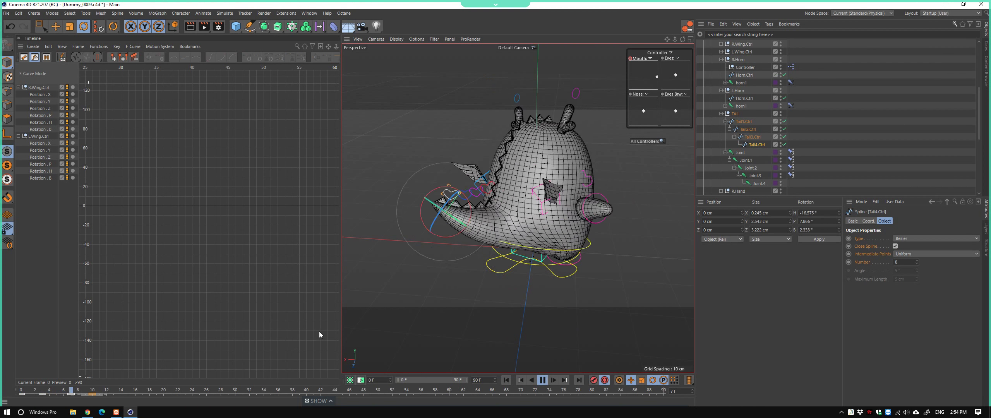
key("F8")
mouse_move(476, 267)
left_mouse_down("alt")
mouse_move(432, 302)
mouse_move(475, 337)
left_mouse_up("alt")
left_click(505, 380)
left_click(542, 380)
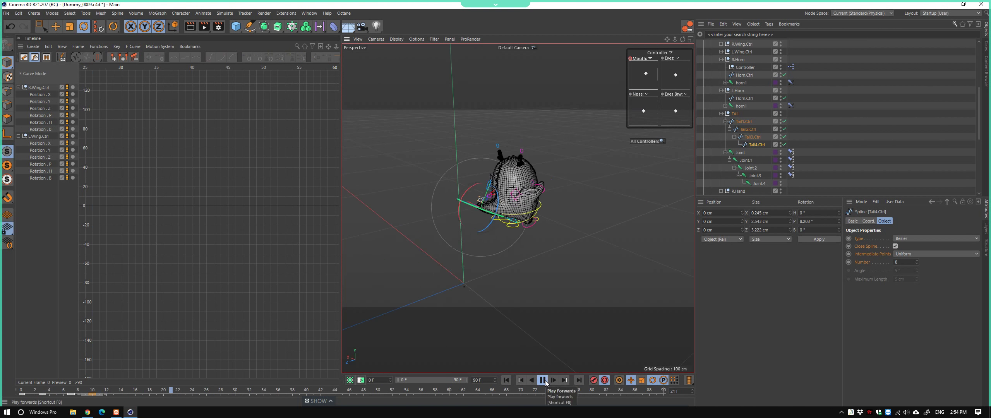
left_click(545, 384)
mouse_move(170, 392)
left_mouse_down()
mouse_move(65, 394)
mouse_move(130, 402)
mouse_move(96, 402)
left_mouse_up()
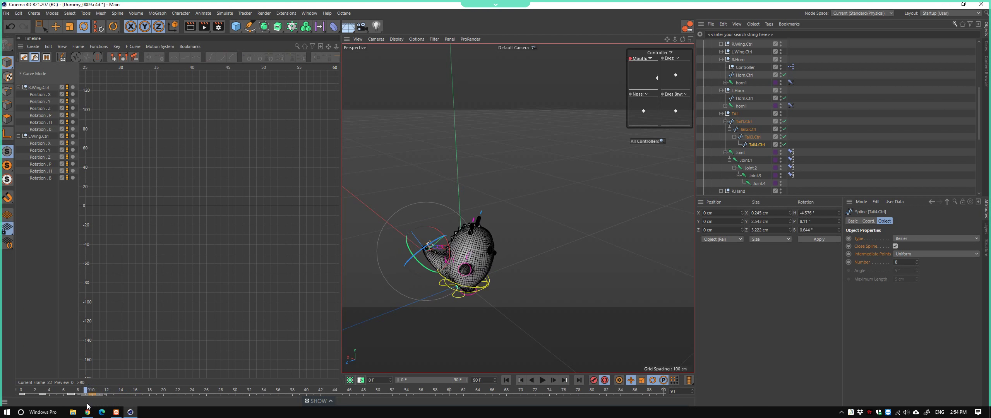
scroll(478, 243, "up", 2)
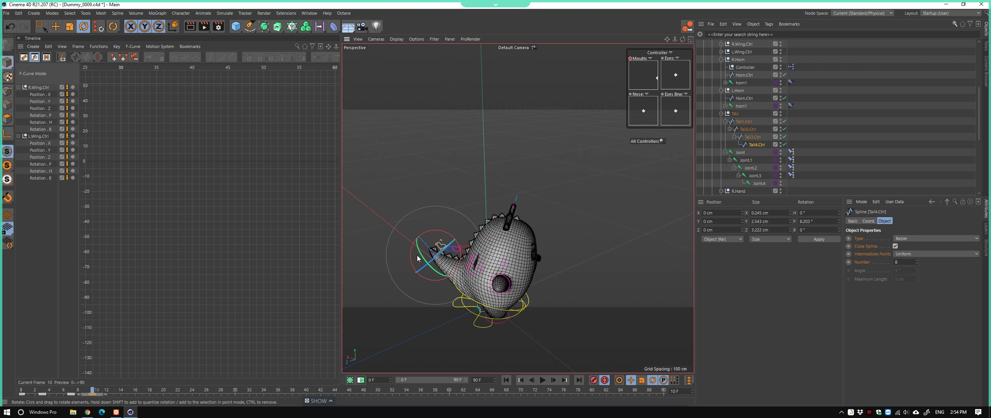
scroll(479, 242, "up", 6)
left_click(478, 243, "shift")
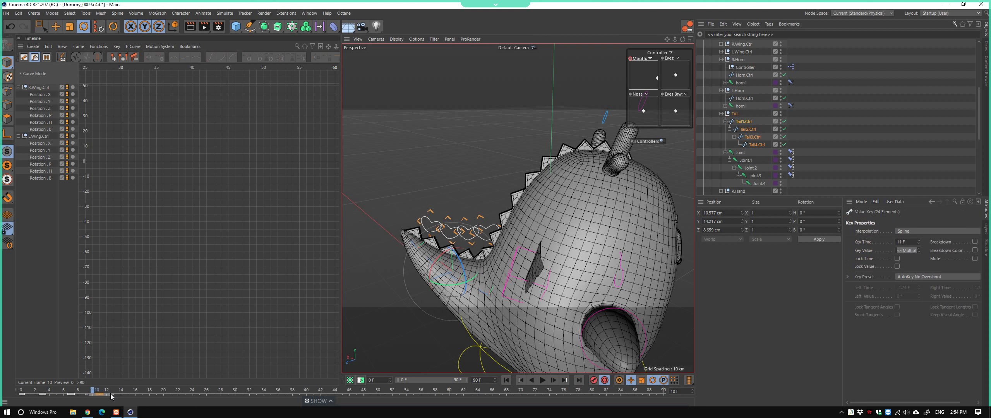
left_click(135, 394)
left_click_drag(503, 217, 435, 212, "alt")
scroll(457, 251, "down", 5)
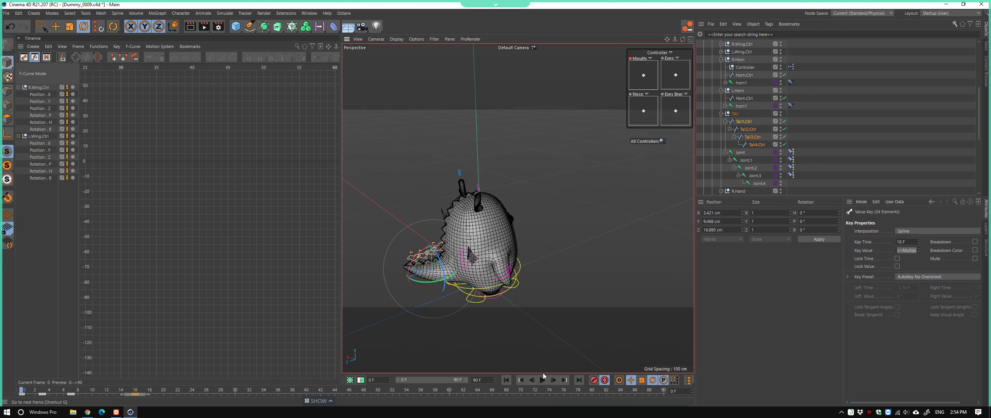
left_click(542, 380)
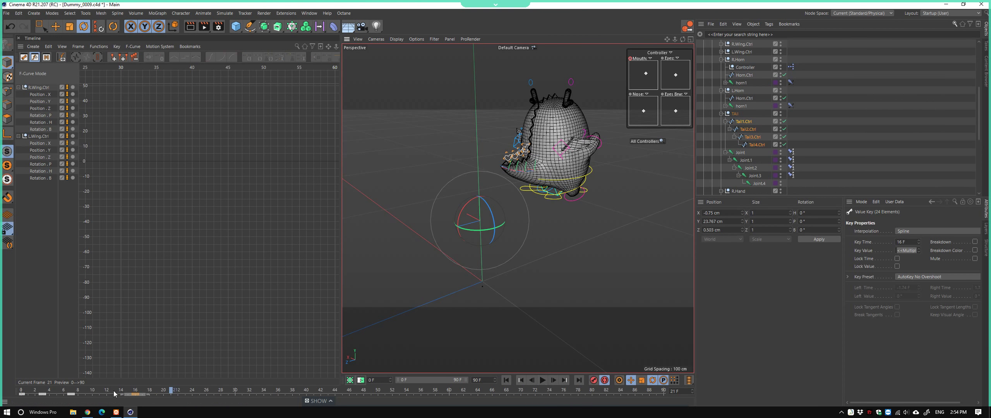
left_click_drag(115, 394, 136, 413)
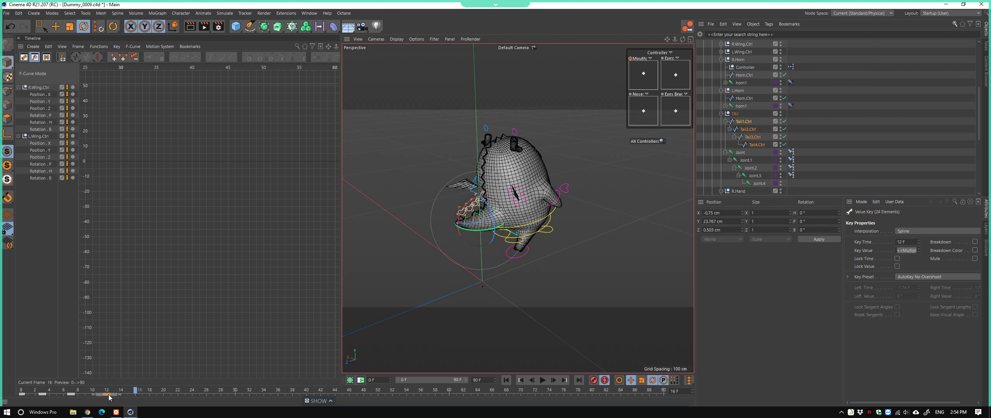
left_click_drag(109, 397, 45, 409)
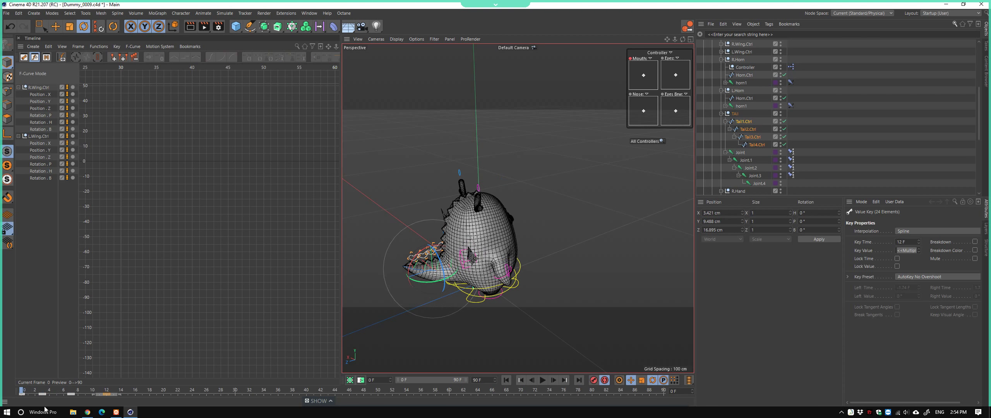
left_click(544, 381)
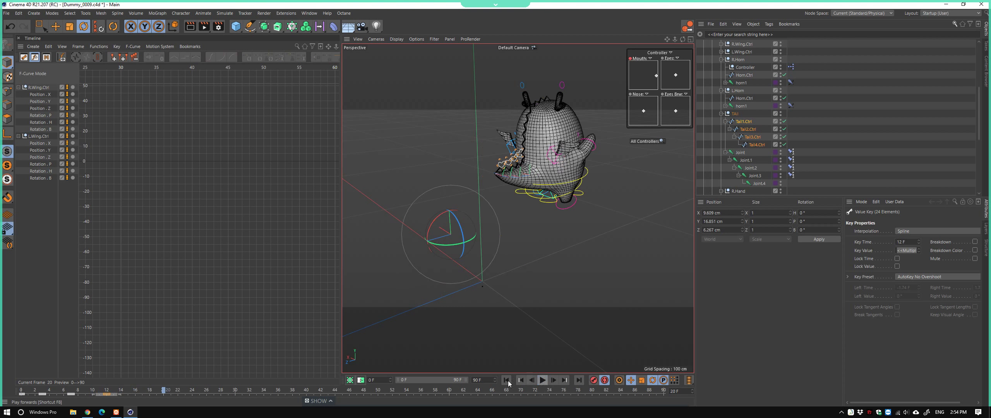
mouse_move(64, 393)
left_mouse_down()
mouse_move(170, 395)
mouse_move(160, 395)
left_mouse_up()
scroll(522, 231, "up", 2)
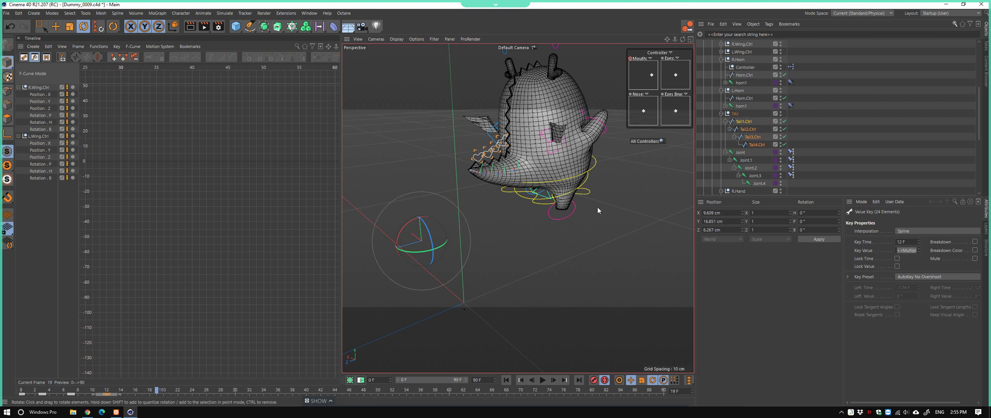
Rotate Tail3.Ctrl and Tail4.Ctrl to bend the tail and its tip
mouse_move(597, 207)
left_mouse_down("alt")
mouse_move(504, 217)
mouse_move(489, 235)
left_mouse_up("alt")
scroll(479, 163, "up", 3)
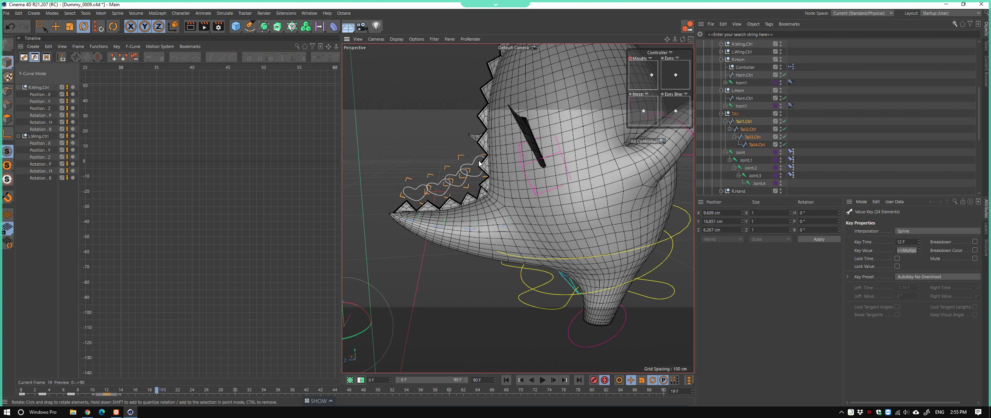
left_click(503, 251)
mouse_move(480, 170)
left_mouse_down("alt")
mouse_move(511, 203)
mouse_move(457, 217)
mouse_move(491, 227)
left_mouse_up("alt")
left_click_drag(433, 260, 464, 219)
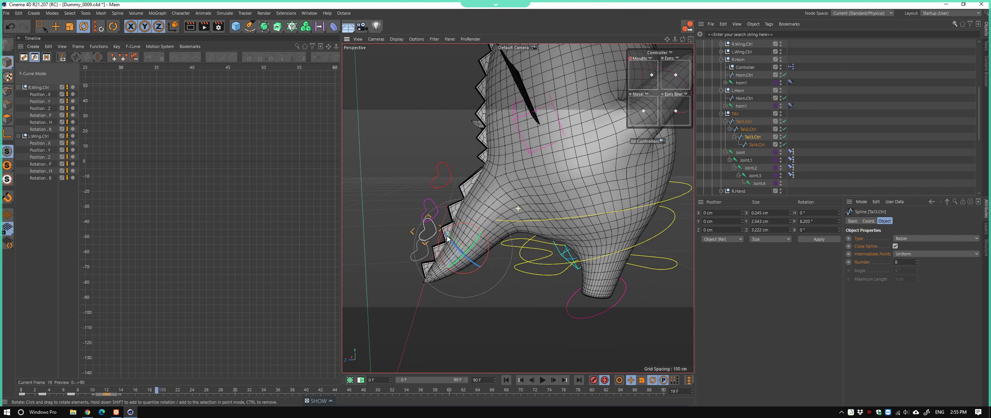
left_click(417, 271)
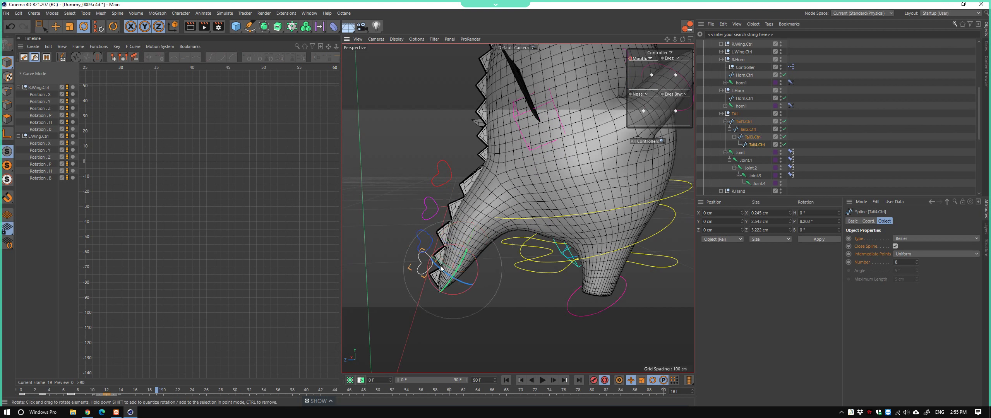
mouse_move(463, 247)
left_mouse_down()
mouse_move(520, 223)
mouse_move(503, 232)
mouse_move(544, 268)
mouse_move(519, 293)
mouse_move(524, 314)
left_mouse_up()
Nudge Tail4.Ctrl's position to adjust the tip, then select Tail2.Ctrl for rotating
key("e")
left_click(519, 232)
left_click_drag(524, 314, 528, 259, "alt")
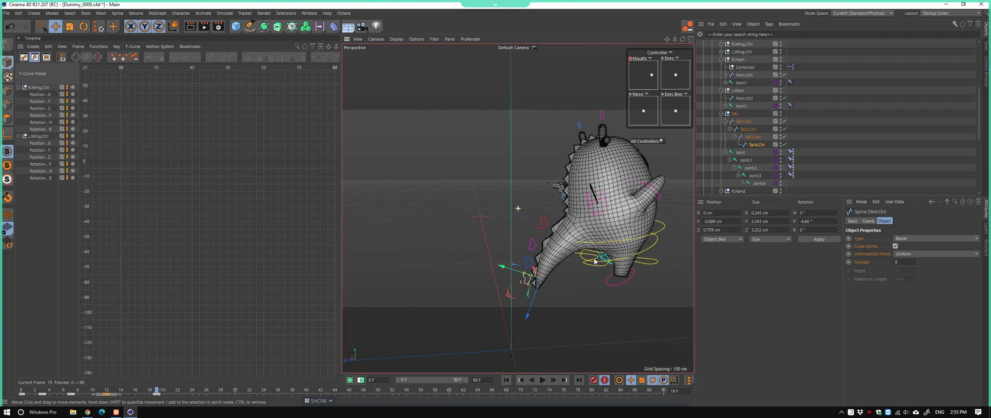
scroll(529, 259, "up", 4)
left_click(529, 215)
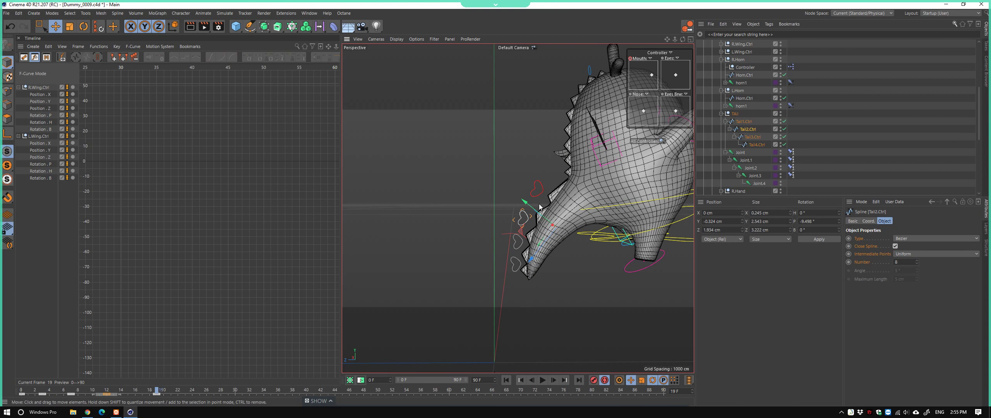
key("r")
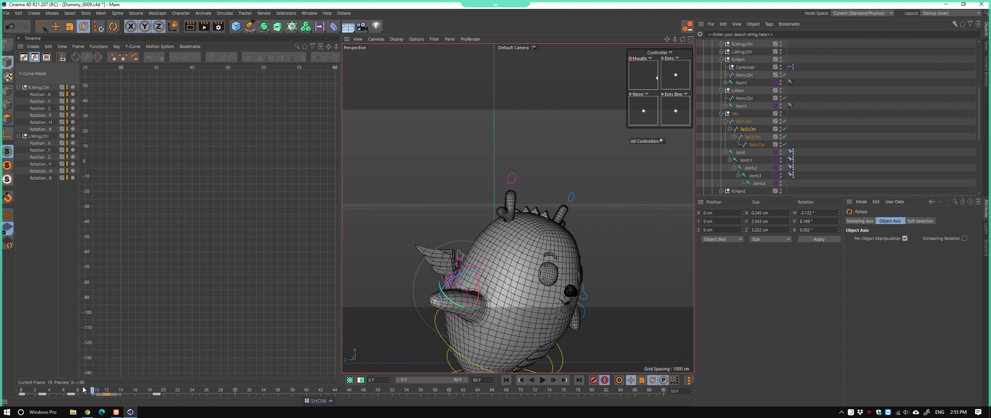
Scrub to frame 33 and play the animation from the beginning
mouse_move(156, 392)
left_mouse_down()
mouse_move(101, 391)
mouse_move(256, 390)
left_mouse_up()
scroll(551, 265, "down", 5)
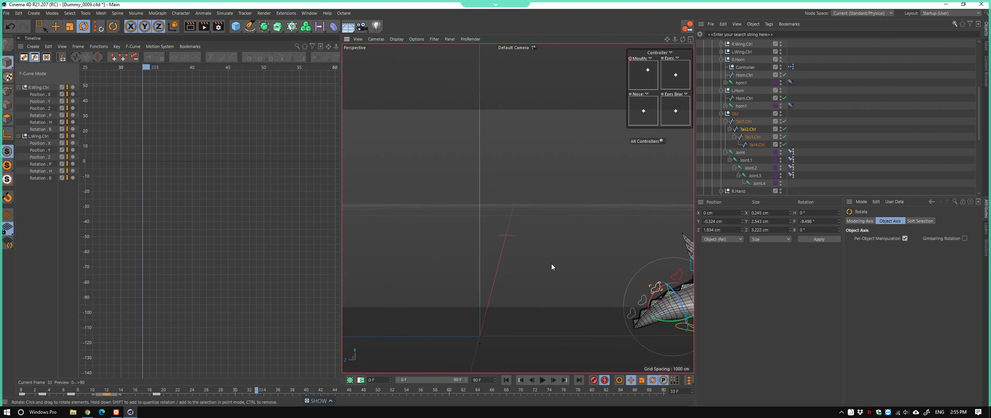
left_click(542, 380)
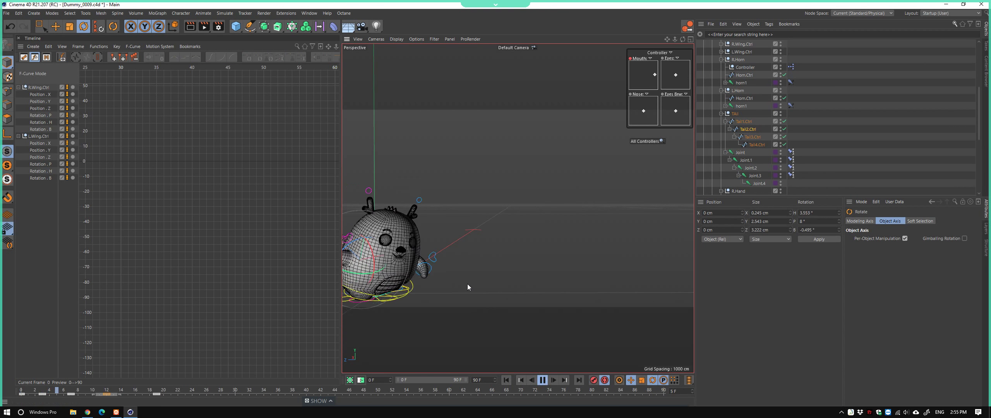
left_click(506, 380)
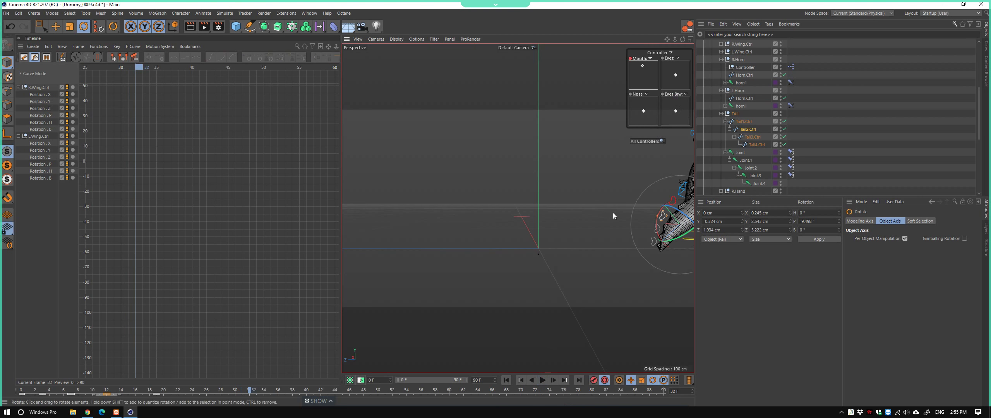
middle_click_drag(613, 216, 455, 235, "alt")
Add Tail1.Ctrl and curl the tail upward with a key at frame 23
left_click_drag(103, 393, 191, 398)
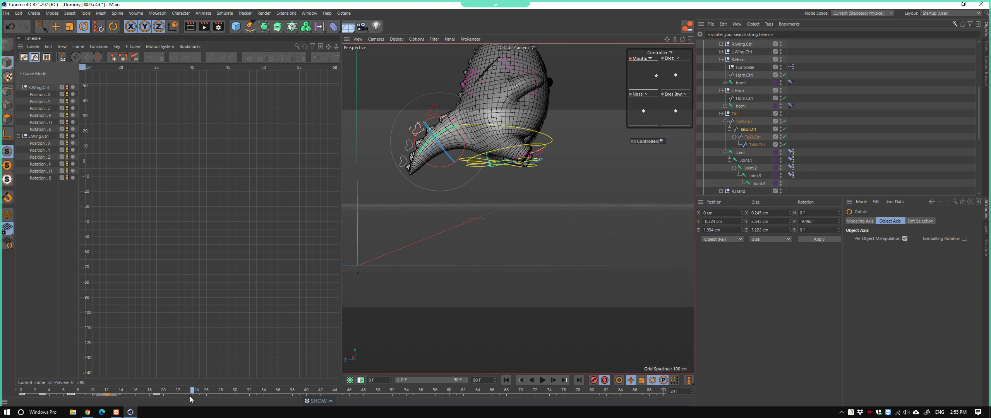
left_click_drag(435, 141, 441, 186, "alt")
left_click(442, 185, "shift")
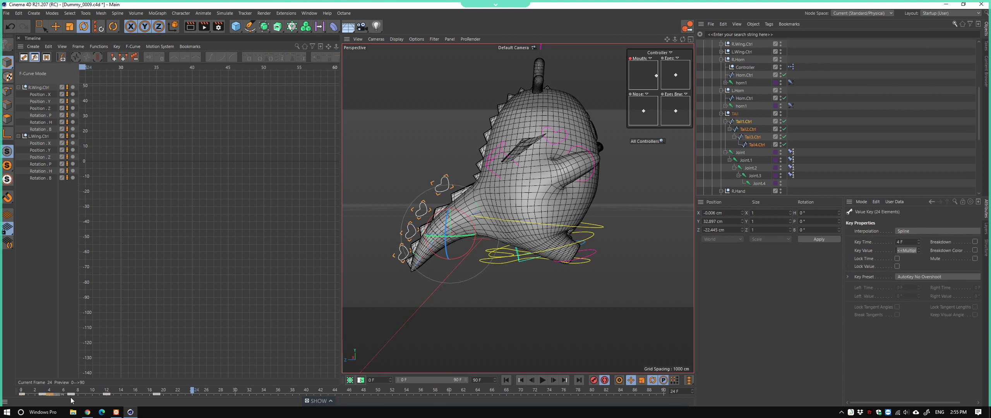
left_click_drag(106, 394, 186, 394, "ctrl")
Replay the animation from frame 0 and scrub back to about frame 21
key("F8")
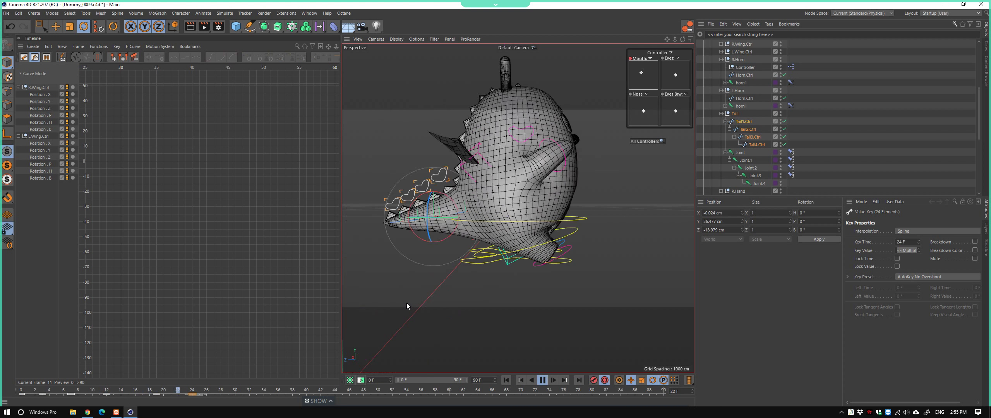
mouse_move(436, 189)
left_mouse_down("alt")
mouse_move(514, 278)
mouse_move(491, 365)
left_mouse_up("alt")
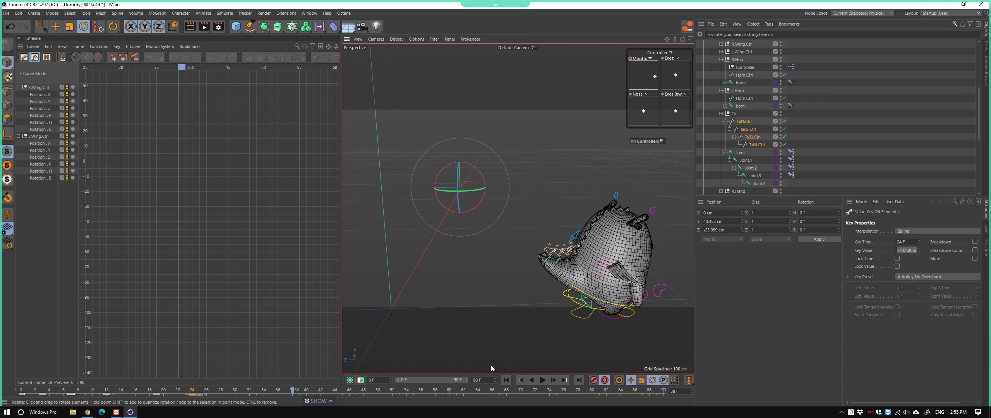
left_click(506, 381)
middle_click_drag(497, 274, 590, 236, "alt")
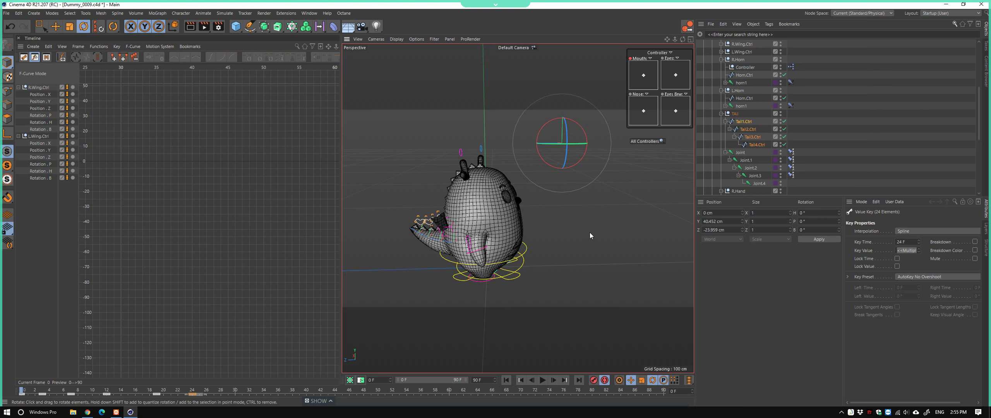
left_click(541, 381)
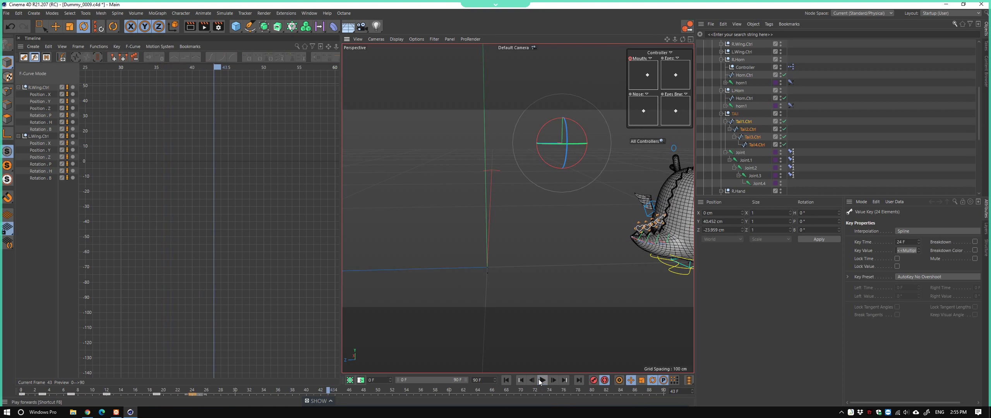
mouse_move(161, 394)
left_mouse_down()
mouse_move(169, 402)
mouse_move(155, 415)
left_mouse_up()
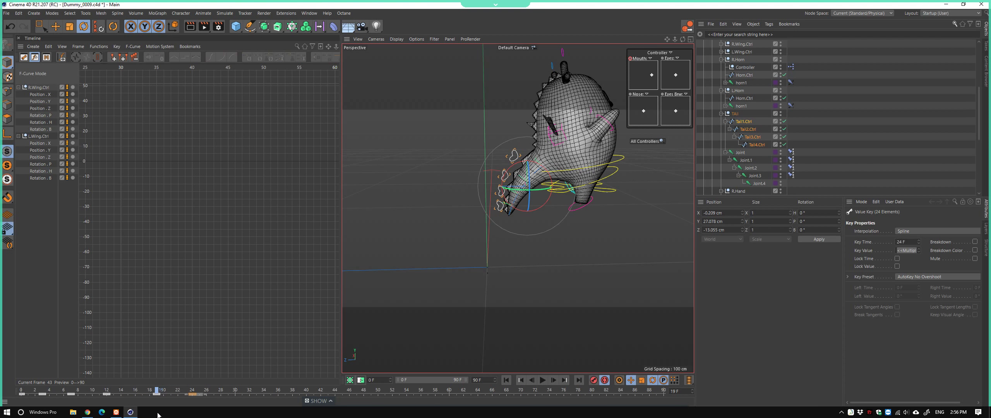
Select the tail-tip heart controller Tail4.Ctrl and tilt it slightly
scroll(498, 227, "up", 5)
scroll(503, 263, "down", 3)
left_click(505, 260)
scroll(501, 161, "up", 3)
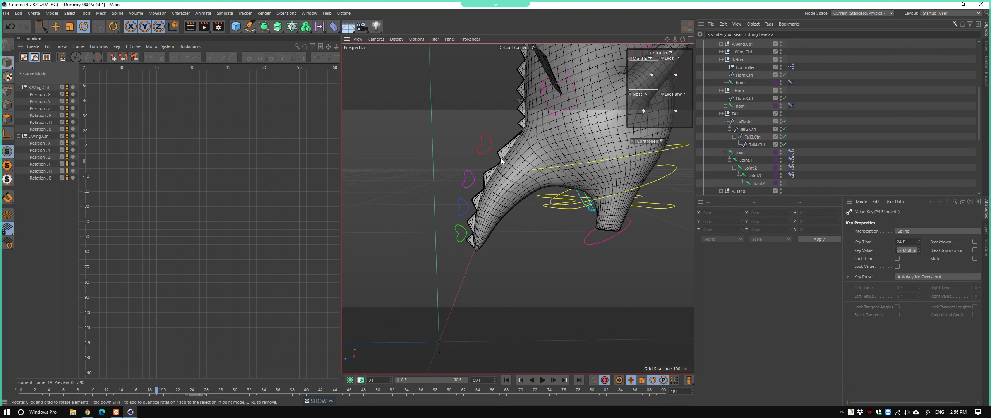
left_click(470, 174)
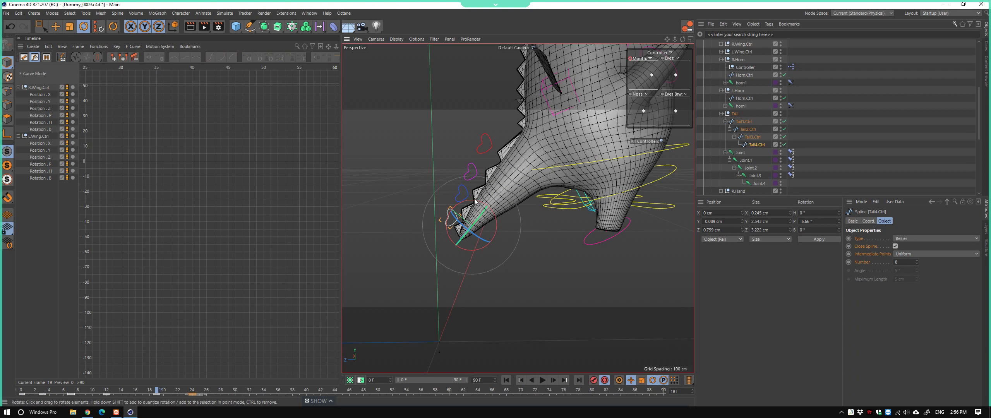
left_click_drag(471, 202, 480, 192)
key("e")
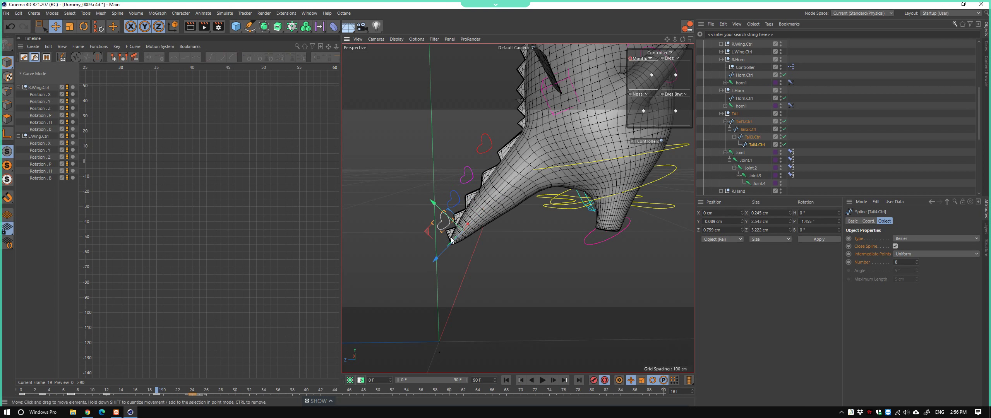
mouse_move(449, 248)
left_mouse_down("alt")
mouse_move(560, 224)
mouse_move(383, 325)
mouse_move(422, 287)
left_mouse_up("alt")
At frame 19, bend Tail4.Ctrl further down to about -9.6° pitch and replay
key("F8")
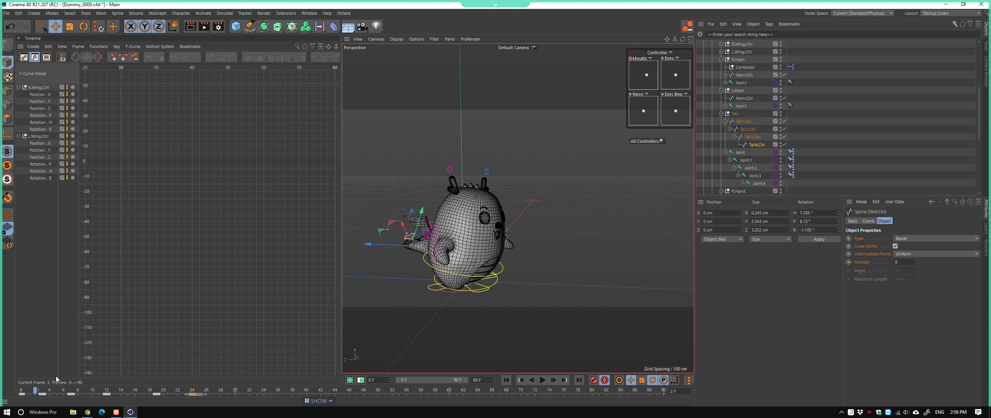
left_click(158, 393)
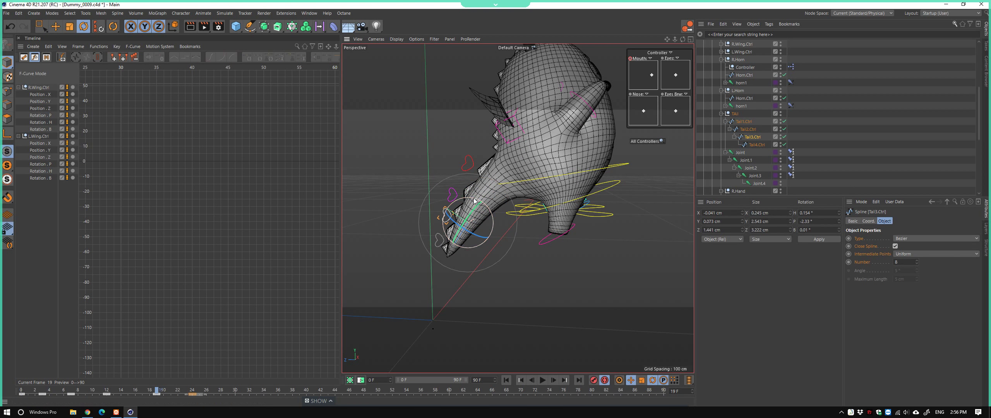
left_click_drag(441, 253, 486, 228, "alt")
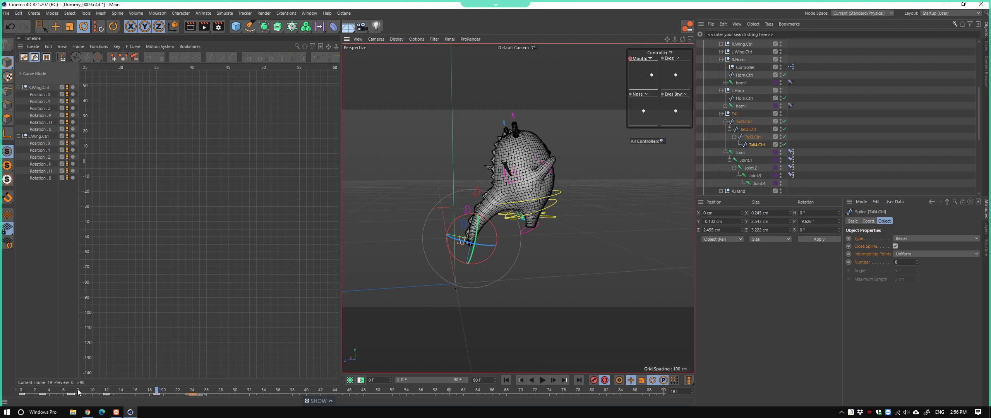
key("F8")
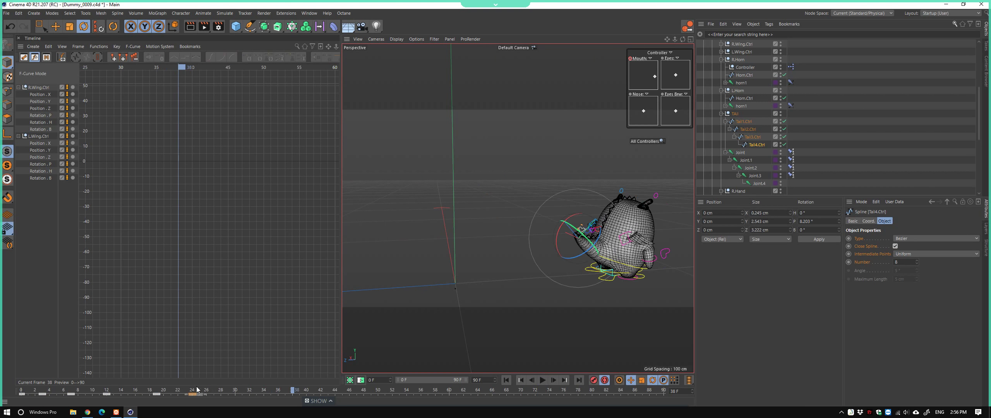
Select Tail1.Ctrl and step back from frame 24 to frame 17 and earlier frames
mouse_move(197, 389)
left_mouse_down()
mouse_move(193, 400)
mouse_move(250, 393)
mouse_move(195, 403)
left_mouse_up()
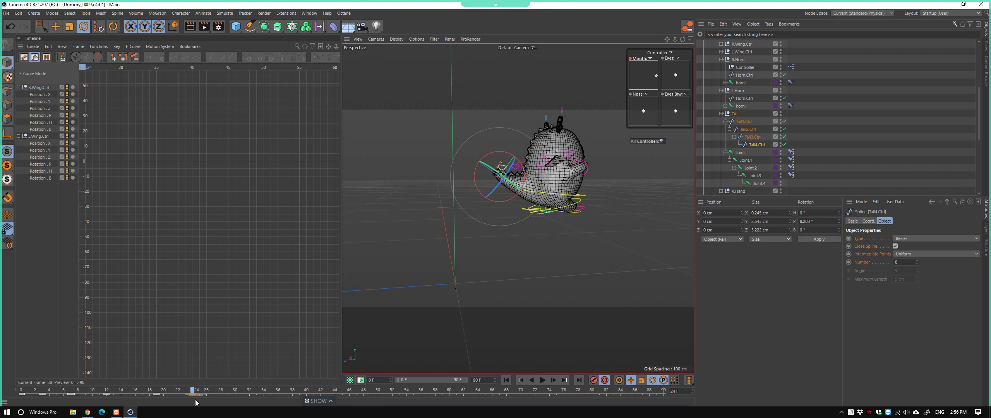
scroll(517, 152, "up", 5)
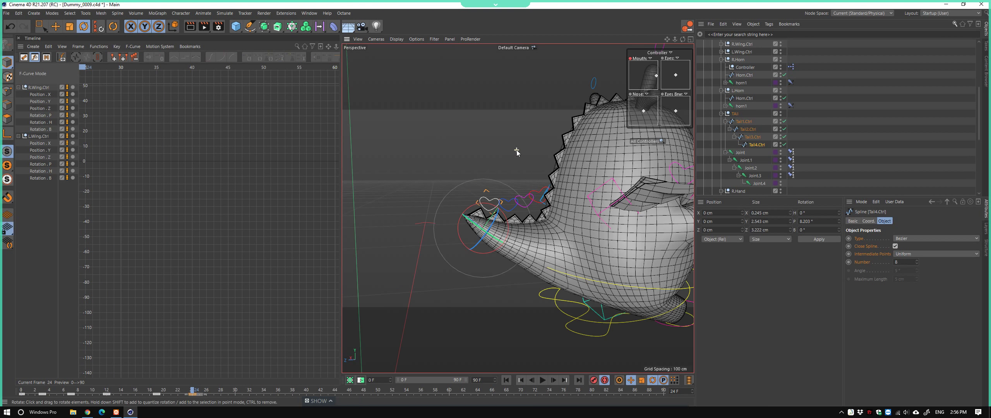
left_click(535, 192)
mouse_move(535, 192)
left_mouse_down("alt")
mouse_move(535, 240)
mouse_move(590, 275)
mouse_move(511, 249)
left_mouse_up("alt")
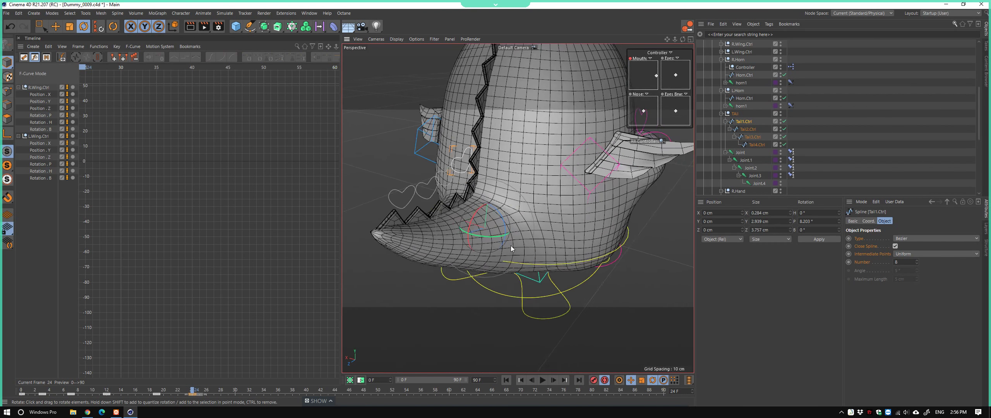
key("ctrl+shift+z")
key("ctrl+shift+z")
key("ctrl+shift+z")
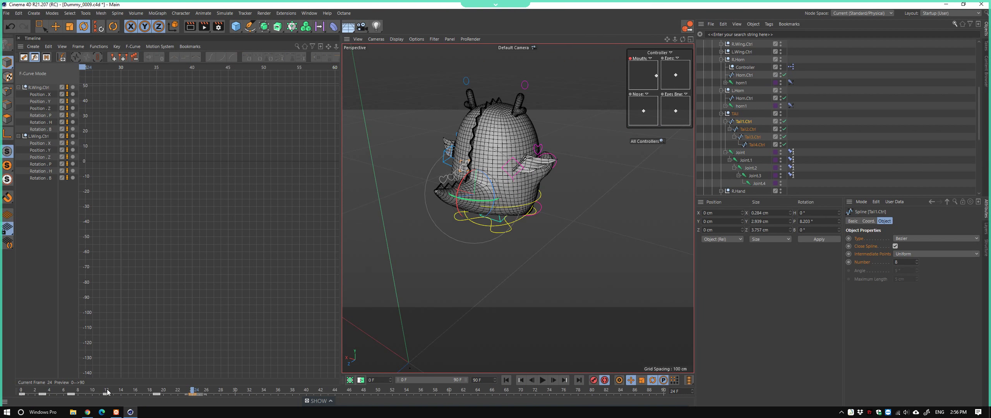
mouse_move(108, 392)
left_mouse_down()
mouse_move(72, 392)
mouse_move(142, 405)
left_mouse_up()
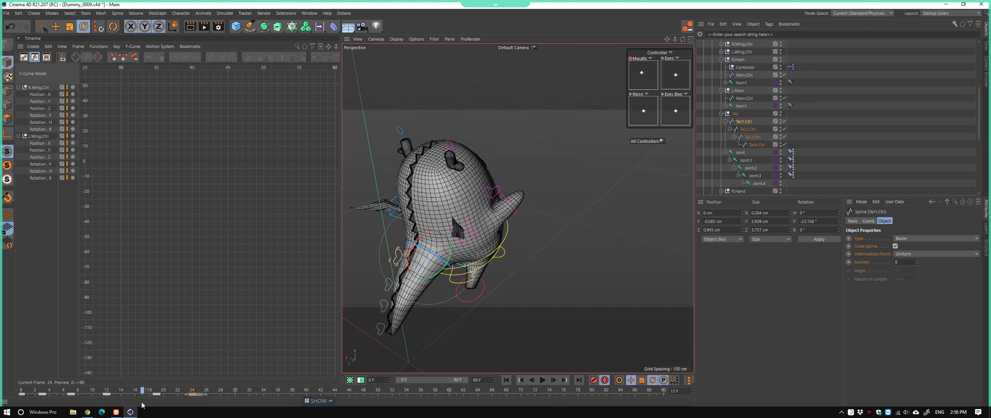
key("ctrl+shift+z")
key("ctrl+shift+z")
key("ctrl+shift+z")
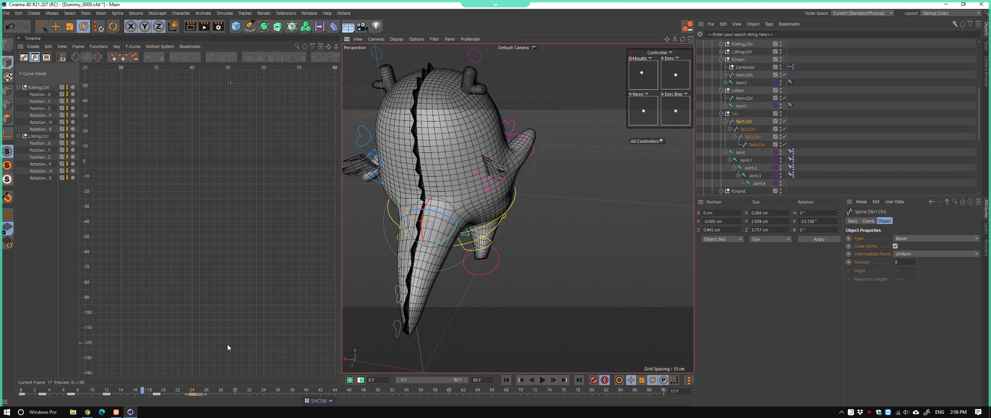
left_click(133, 392)
mouse_move(133, 392)
left_mouse_down()
mouse_move(92, 392)
mouse_move(129, 411)
mouse_move(107, 414)
mouse_move(129, 416)
left_mouse_up()
key("ctrl+shift+z")
key("ctrl+shift+z")
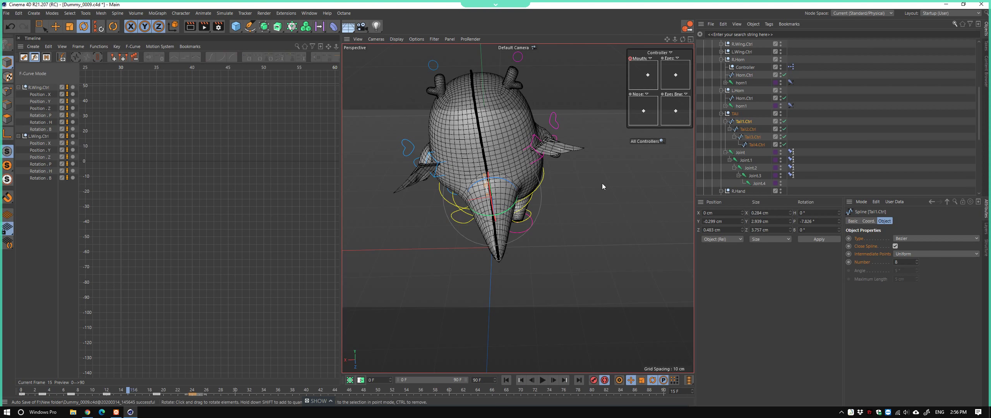
Rotate Tail3.Ctrl to swing the tail tip further sideways
left_click_drag(602, 186, 503, 202, "alt")
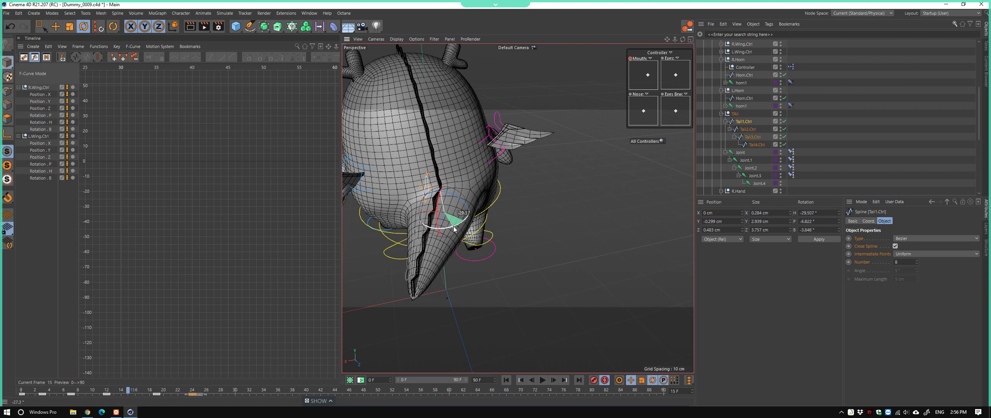
left_click_drag(464, 231, 532, 233, "alt")
left_click(458, 227)
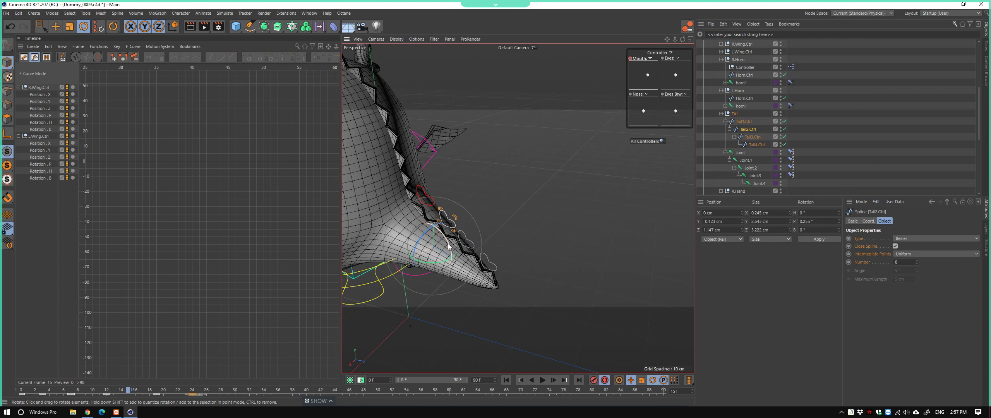
mouse_move(436, 266)
left_mouse_down("alt")
mouse_move(526, 222)
mouse_move(510, 235)
left_mouse_up("alt")
left_click(510, 235)
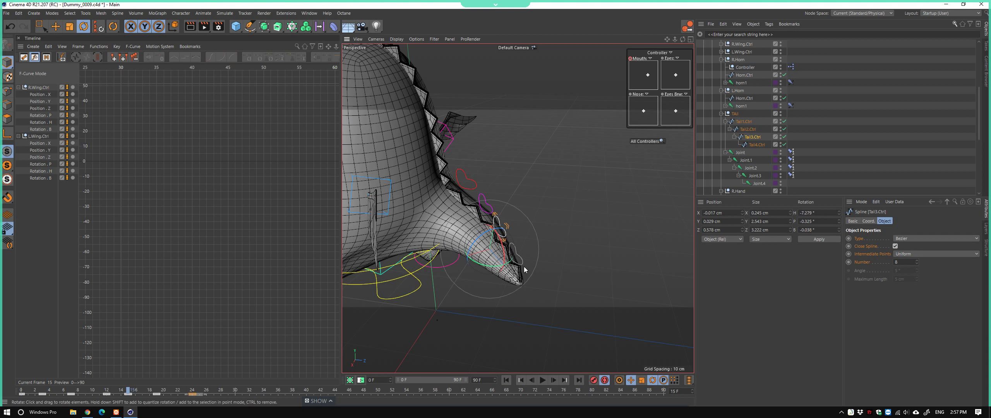
mouse_move(499, 290)
left_mouse_down()
mouse_move(475, 241)
mouse_move(430, 243)
mouse_move(471, 248)
left_mouse_up()
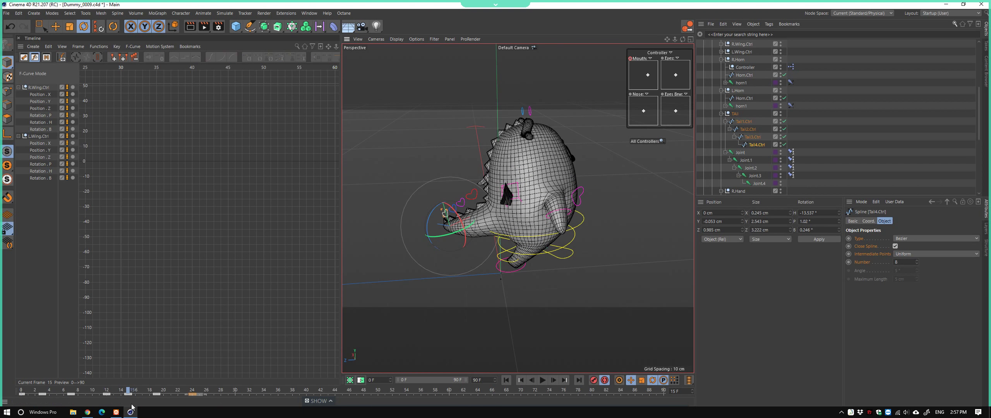
mouse_move(128, 393)
left_mouse_down()
mouse_move(174, 395)
mouse_move(126, 394)
left_mouse_up()
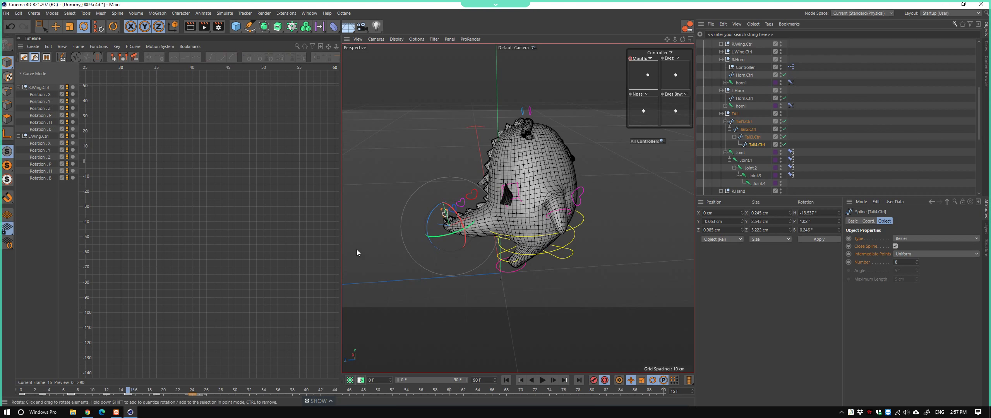
Move the tail controllers' frame-15 keys to frame 20 and return to the first frame
scroll(497, 203, "up", 3)
left_click(485, 197, "shift")
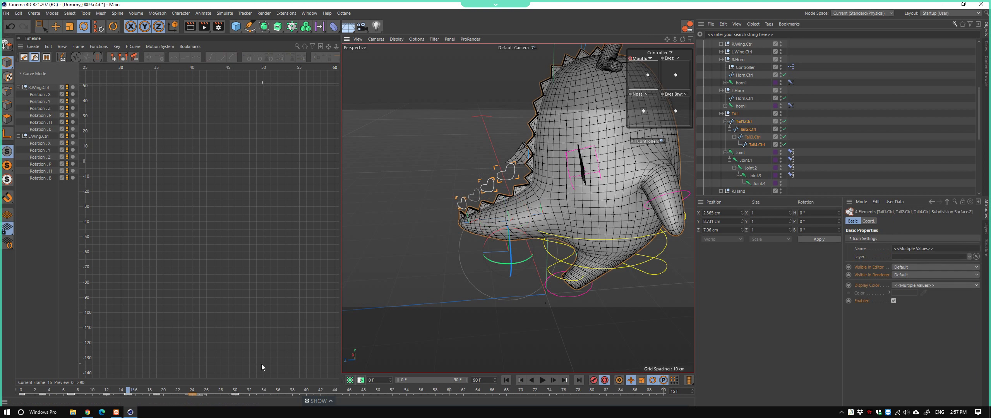
key("ctrl+z")
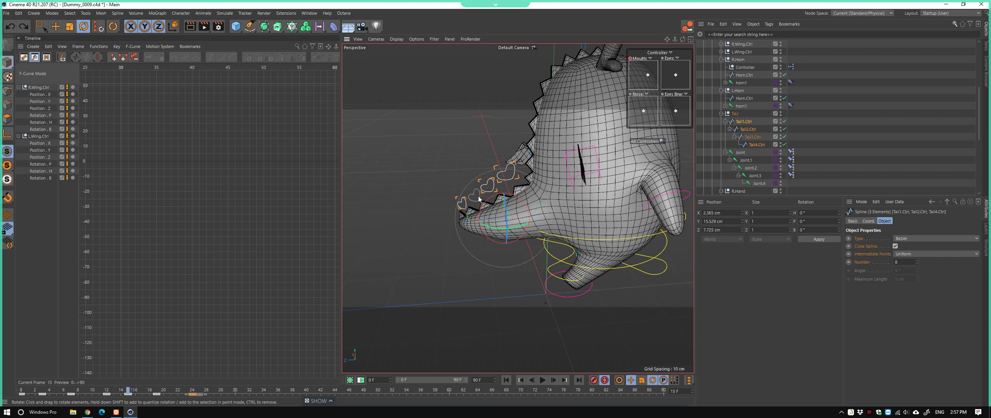
left_click(131, 395)
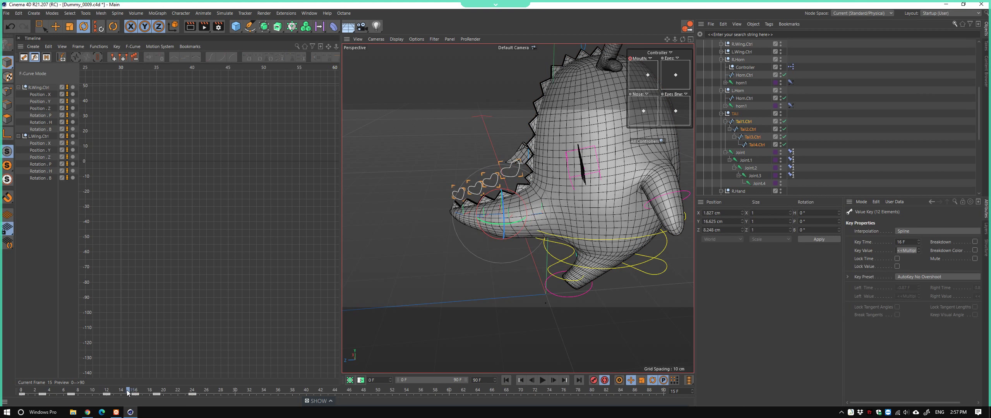
left_click_drag(127, 393, 163, 395)
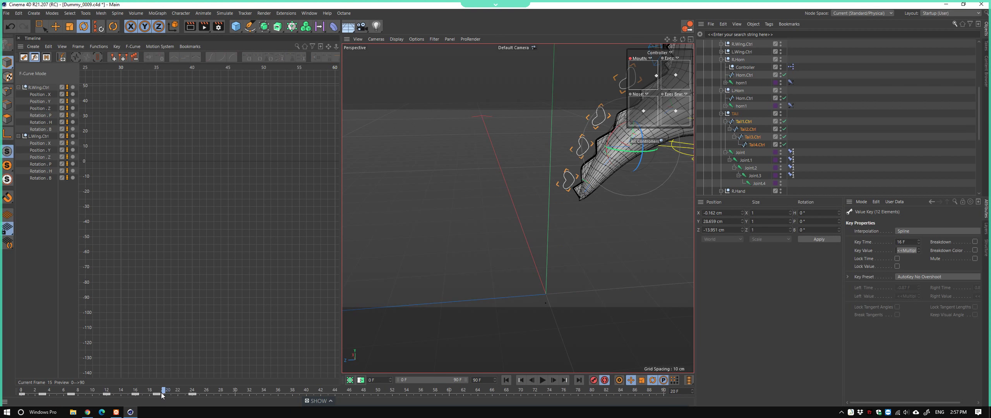
key("shift+f")
scroll(350, 289, "down", 6)
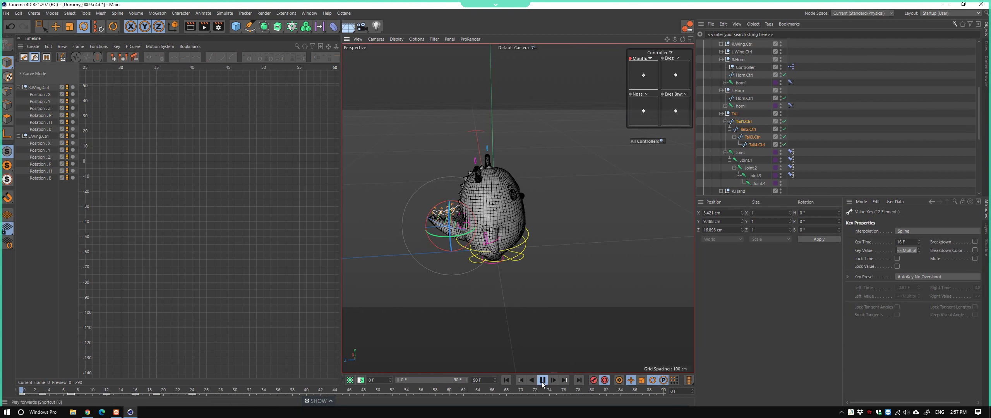
Play the animation and scrub to frame 14 to review the tail swing
left_click(541, 383)
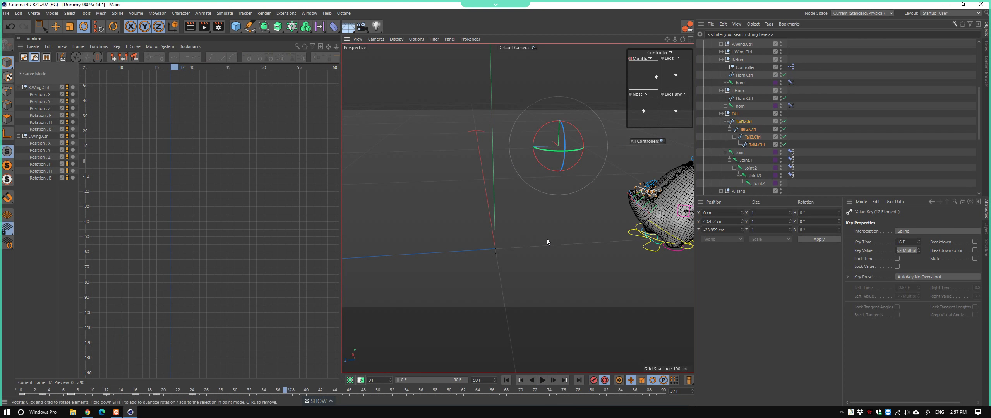
mouse_move(170, 389)
left_mouse_down()
mouse_move(21, 394)
mouse_move(133, 398)
mouse_move(84, 409)
mouse_move(156, 412)
mouse_move(71, 414)
left_mouse_up()
mouse_move(501, 271)
left_mouse_down("alt")
mouse_move(500, 255)
mouse_move(593, 232)
mouse_move(468, 237)
left_mouse_up("alt")
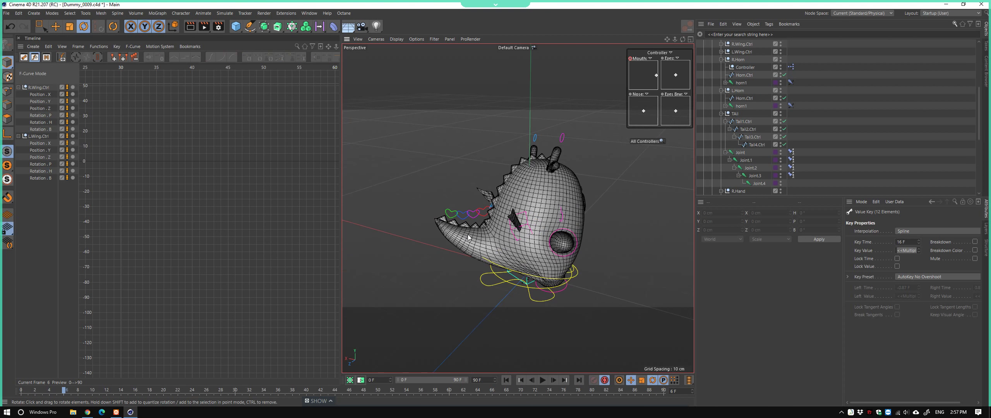
key("F8")
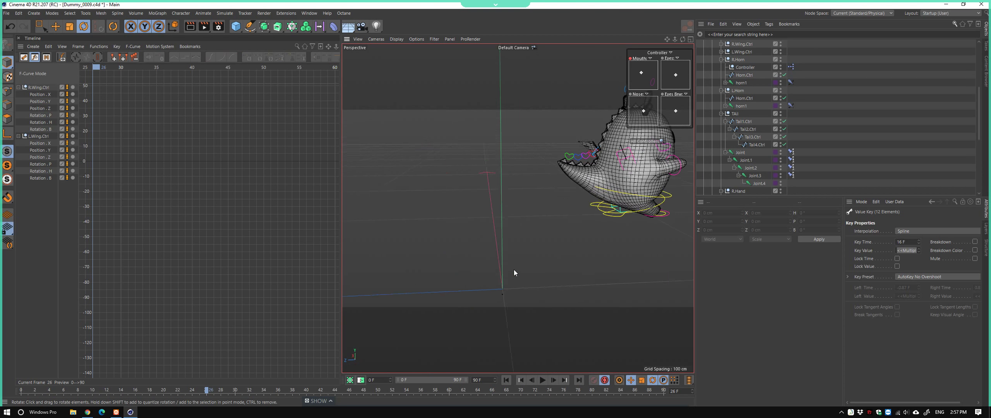
left_click(542, 380)
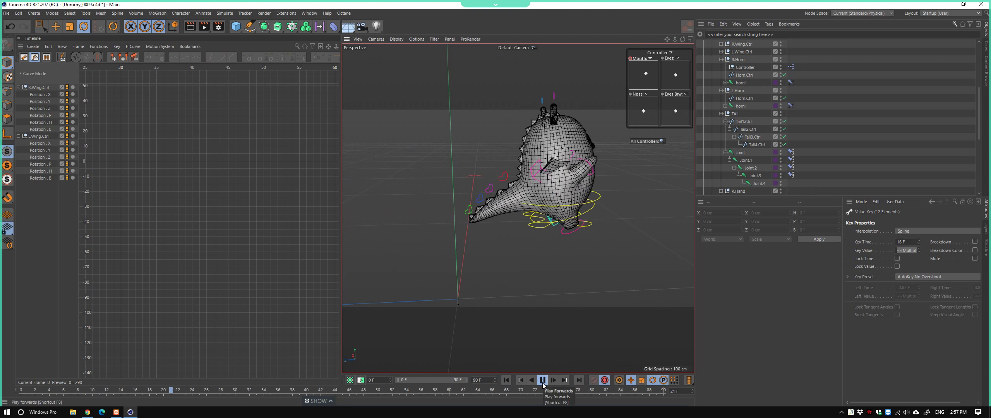
Select Tail1.Ctrl and the other tail controllers, excluding the body mesh
scroll(505, 191, "up", 3)
left_click(512, 177)
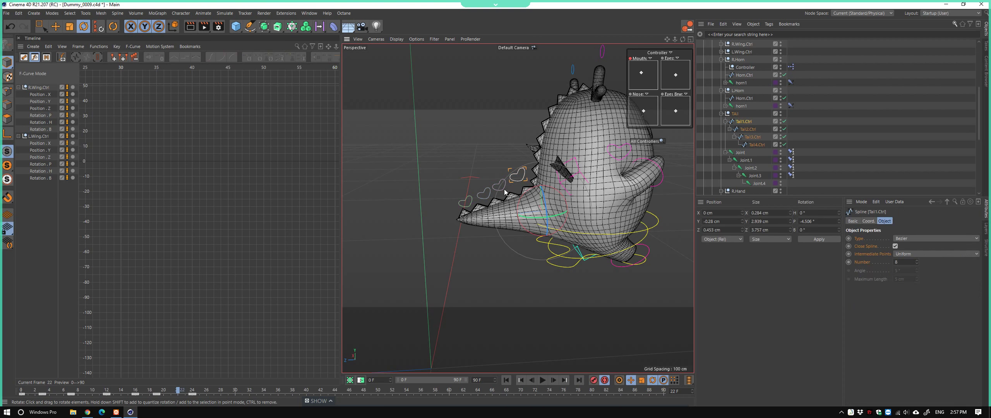
left_click(485, 193, "shift")
left_click(473, 208, "shift")
left_click(473, 213, "ctrl")
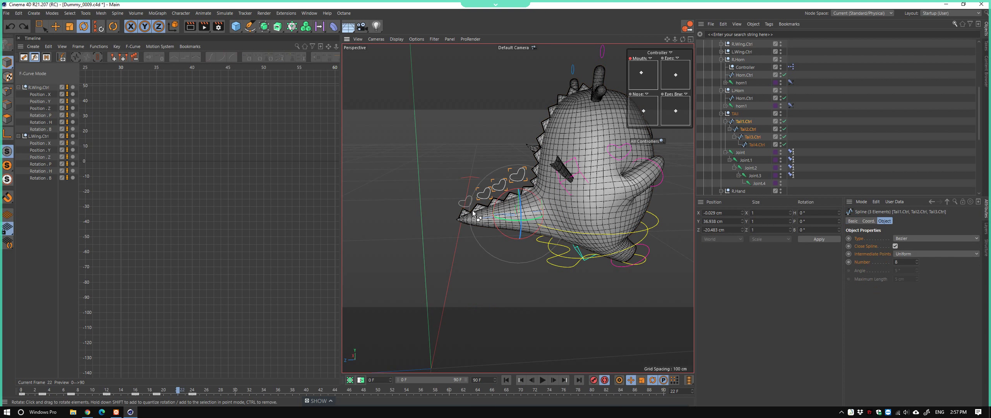
mouse_move(136, 396)
left_mouse_down()
mouse_move(175, 408)
mouse_move(158, 405)
left_mouse_up()
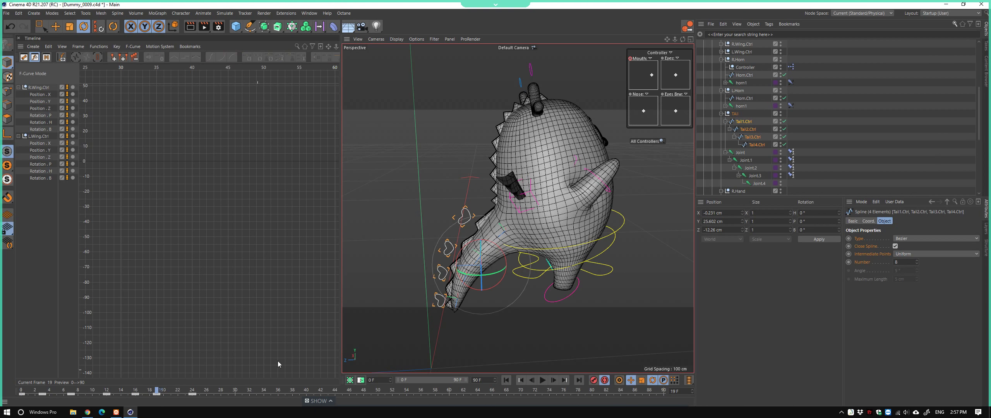
At frame 19, curl the tail down sharply with Tail1.Ctrl at about -51.7° pitch, then play
mouse_move(484, 271)
left_mouse_down("alt")
mouse_move(527, 276)
mouse_move(417, 273)
mouse_move(544, 290)
mouse_move(493, 283)
left_mouse_up("alt")
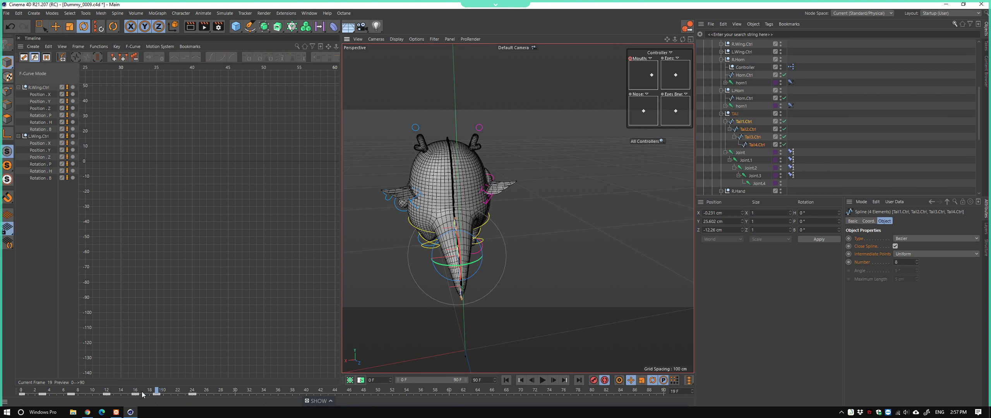
mouse_move(142, 394)
left_mouse_down()
mouse_move(162, 394)
mouse_move(142, 396)
mouse_move(168, 409)
mouse_move(157, 409)
left_mouse_up()
left_click_drag(483, 271, 426, 288, "alt")
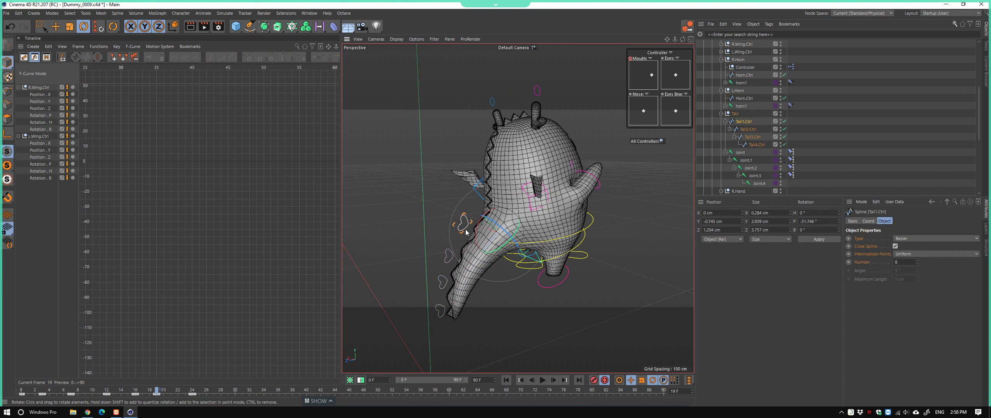
left_click_drag(498, 248, 510, 245)
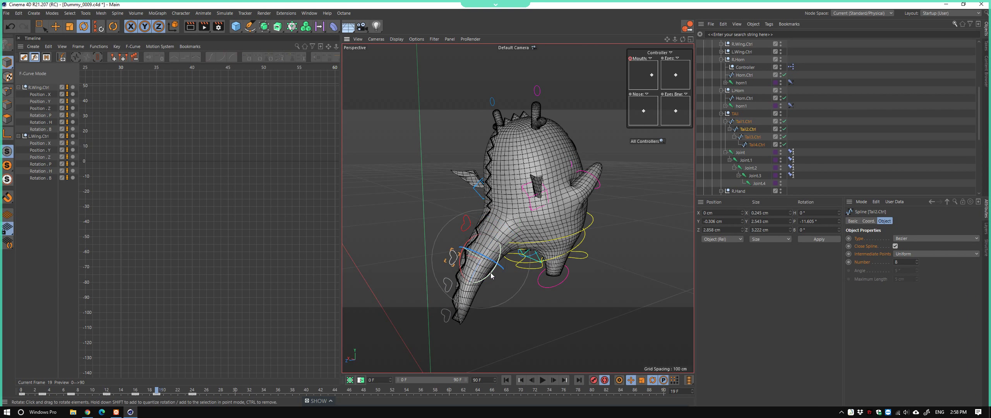
left_click(449, 293)
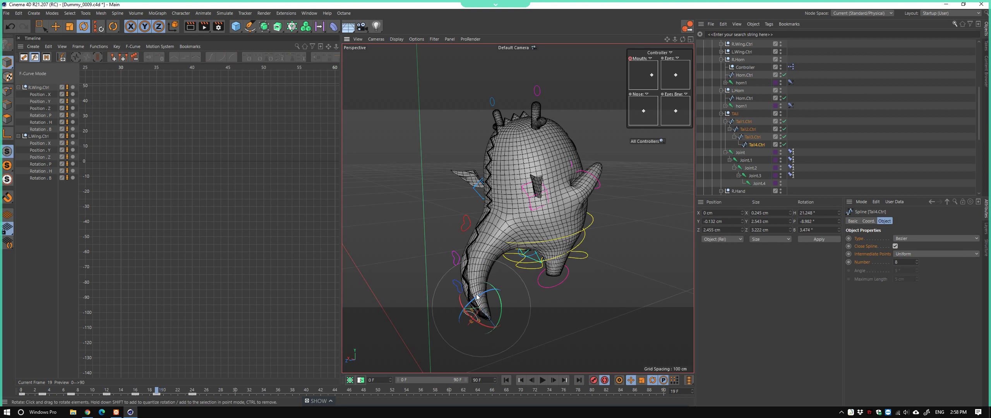
mouse_move(476, 297)
left_mouse_down("alt")
mouse_move(454, 305)
mouse_move(555, 297)
mouse_move(559, 314)
left_mouse_up("alt")
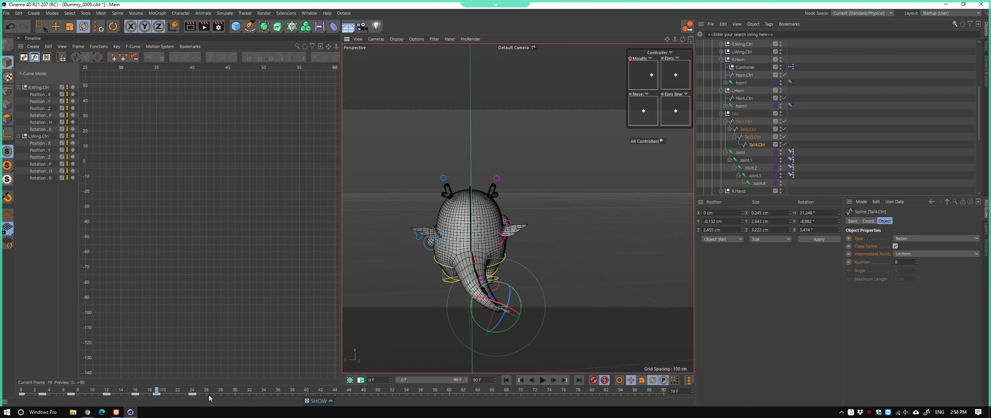
key("F8")
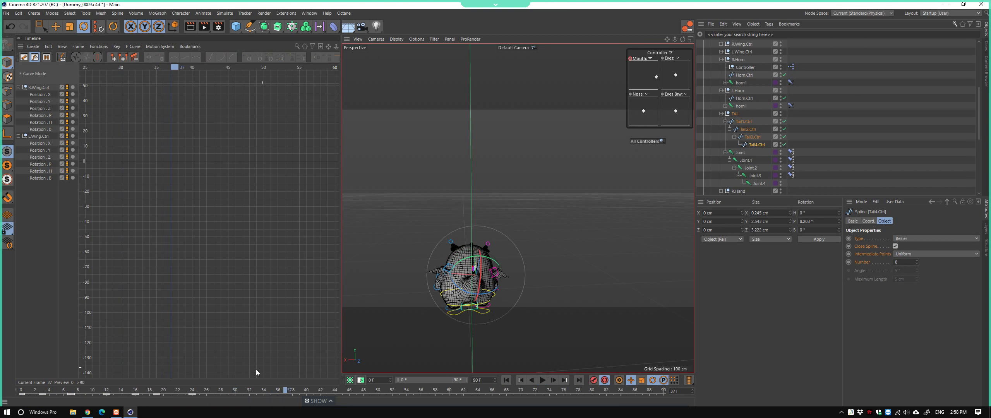
Shift Tail1–Tail4.Ctrl's keys later to about frame 21
left_click_drag(99, 390, 182, 403)
left_click_drag(471, 312, 467, 241, "alt")
left_click(479, 249, "shift")
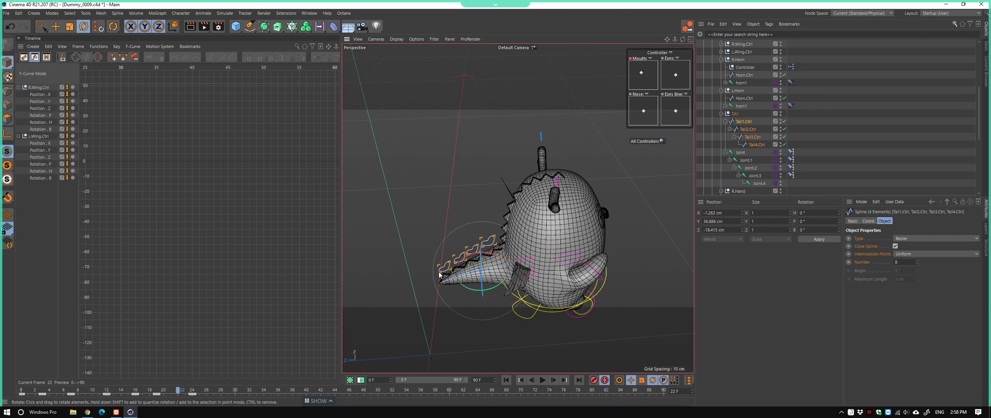
mouse_move(154, 397)
left_mouse_down()
mouse_move(175, 400)
mouse_move(163, 397)
left_mouse_up()
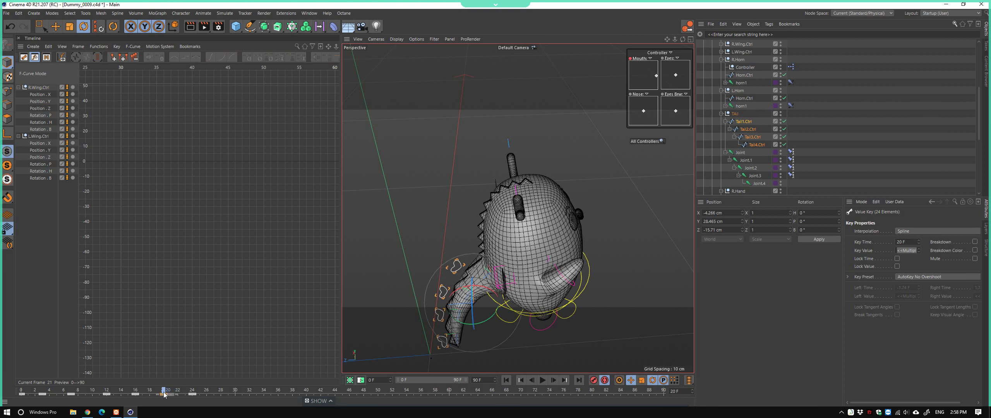
At frame 20, rotate Tail2.Ctrl and increase its bank for a sharper tail bend
mouse_move(420, 301)
left_mouse_down("alt")
mouse_move(462, 243)
mouse_move(440, 260)
left_mouse_up("alt")
left_click(475, 256)
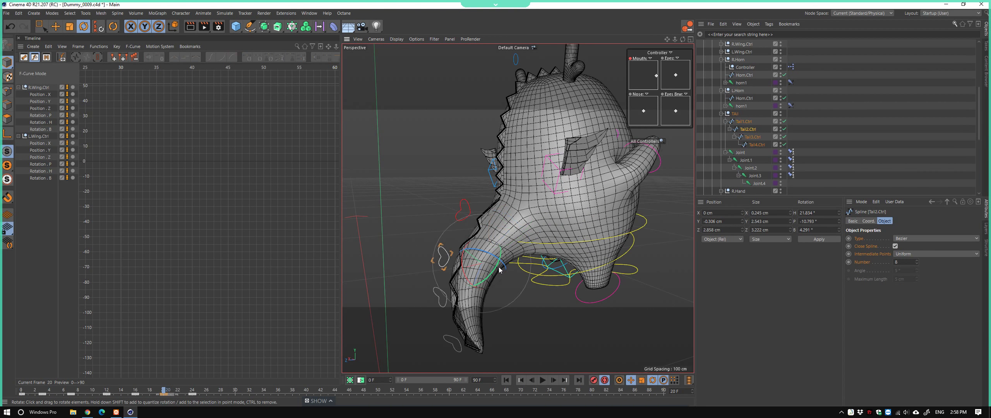
mouse_move(496, 272)
left_mouse_down()
mouse_move(460, 282)
mouse_move(512, 269)
mouse_move(484, 243)
mouse_move(472, 267)
mouse_move(501, 286)
mouse_move(481, 257)
mouse_move(501, 270)
mouse_move(421, 202)
mouse_move(508, 260)
left_mouse_up()
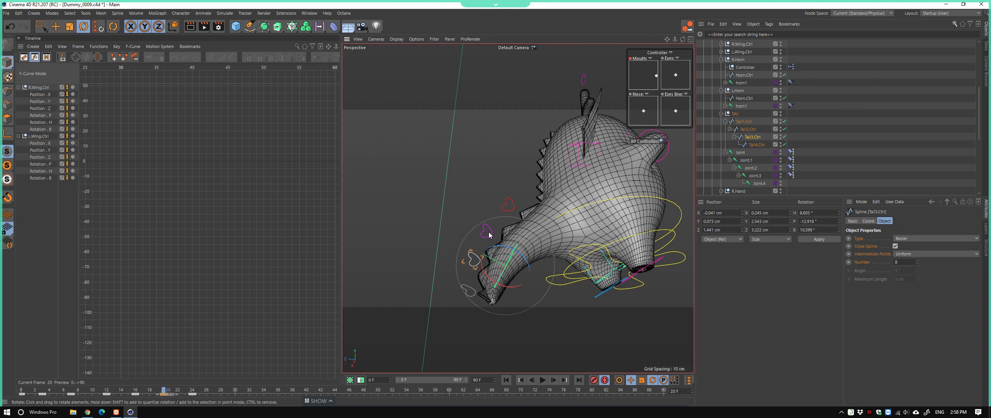
mouse_move(520, 229)
left_mouse_down()
mouse_move(504, 282)
mouse_move(541, 294)
mouse_move(461, 266)
mouse_move(597, 209)
mouse_move(515, 178)
mouse_move(517, 282)
mouse_move(496, 294)
left_mouse_up()
Play the animation with F8 and rewind to frame 0
key("F8")
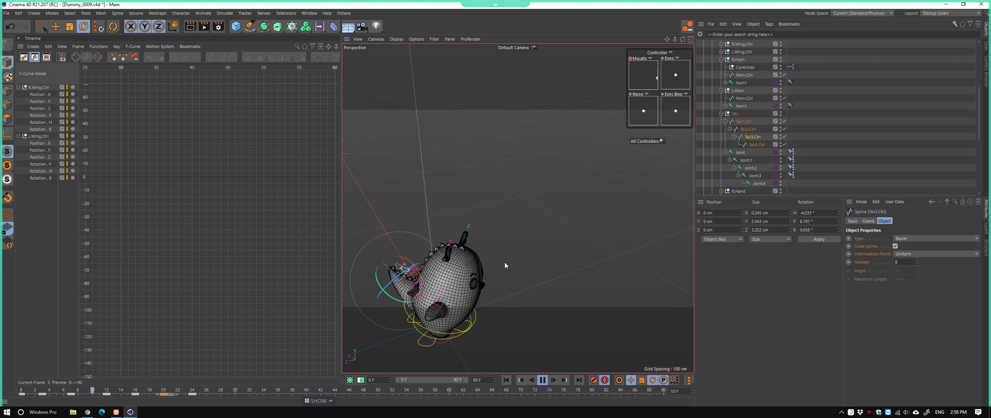
mouse_move(232, 393)
left_mouse_down()
mouse_move(66, 367)
mouse_move(166, 384)
mouse_move(22, 392)
left_mouse_up()
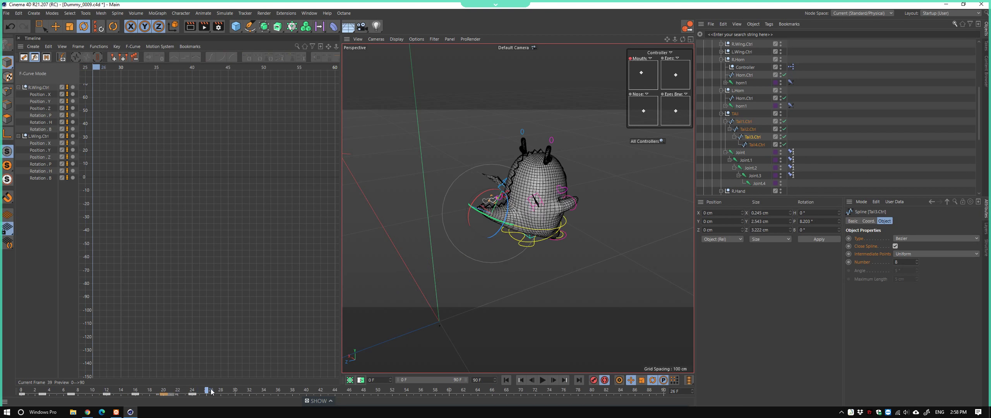
left_click_drag(484, 251, 526, 236, "alt")
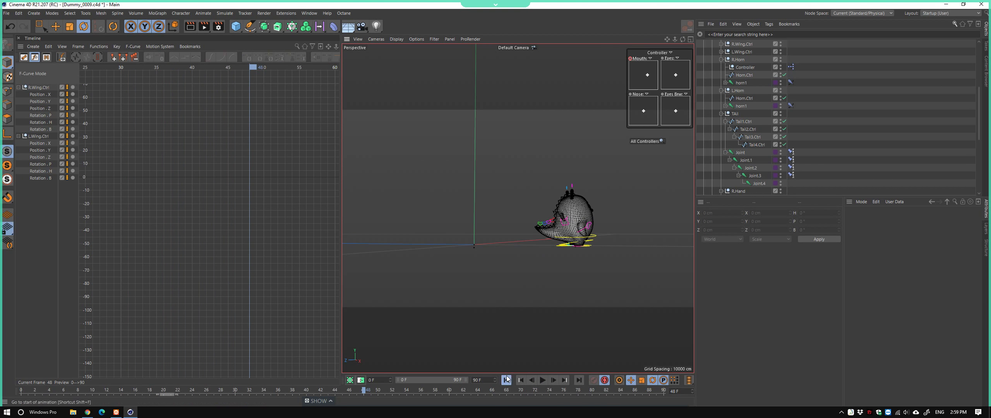
Play back the animation and shift the Tail1.Ctrl tail key from frame 24 to 28
left_click(539, 382)
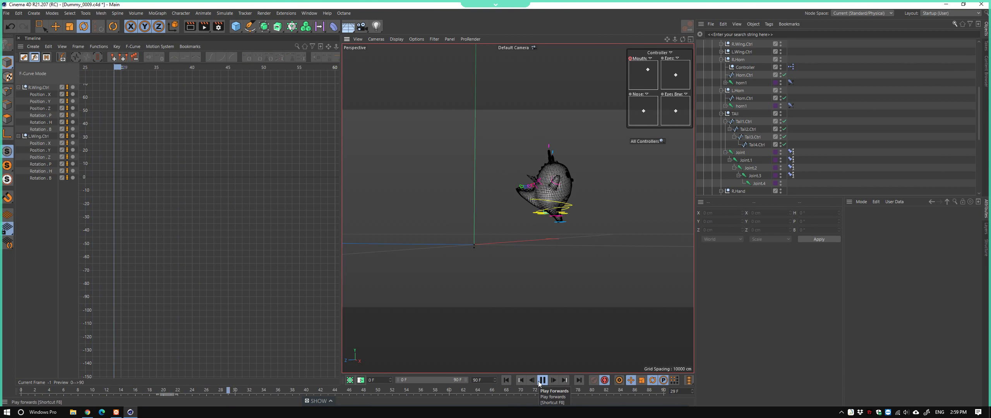
left_click(541, 380)
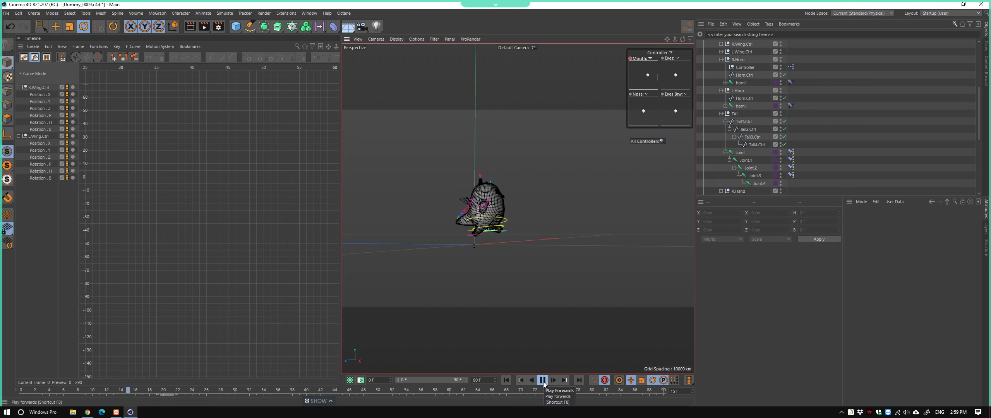
left_click(543, 382)
scroll(545, 244, "up", 5)
scroll(545, 243, "up", 3)
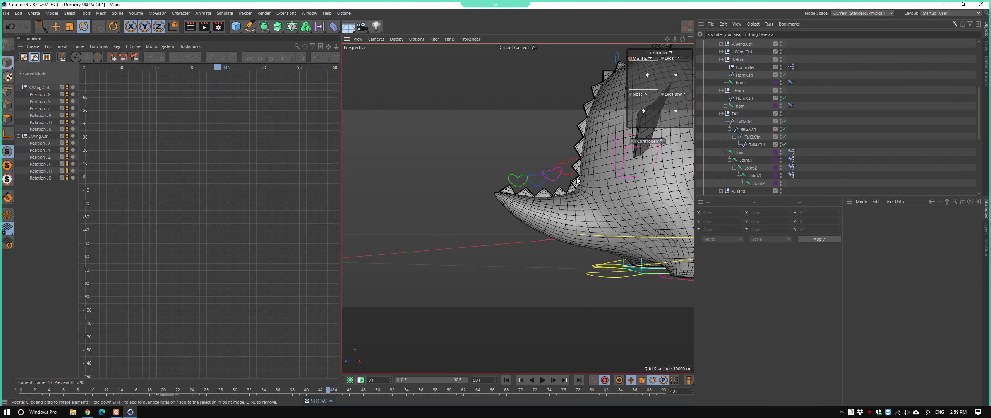
left_click(558, 178)
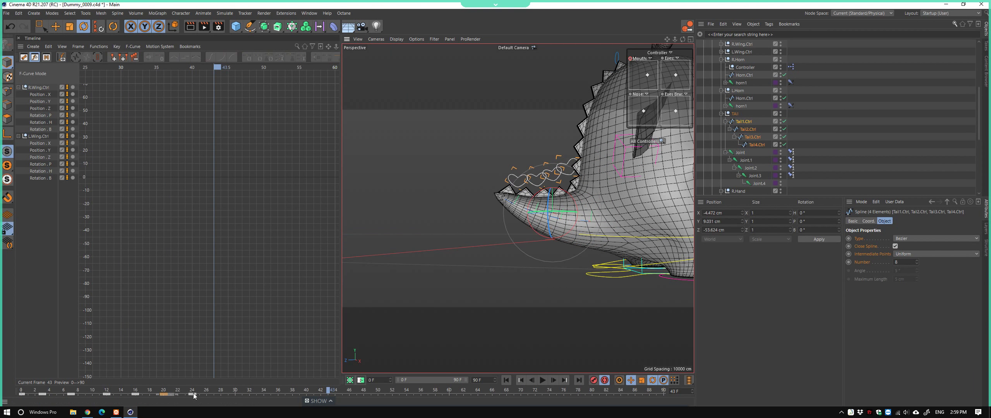
left_click_drag(191, 394, 221, 394)
left_click(542, 380)
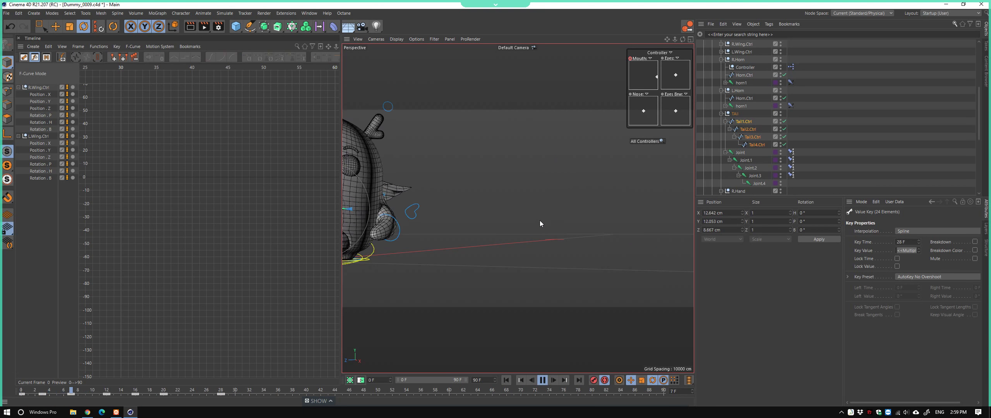
scroll(560, 243, "down", 5)
scroll(559, 243, "down", 3)
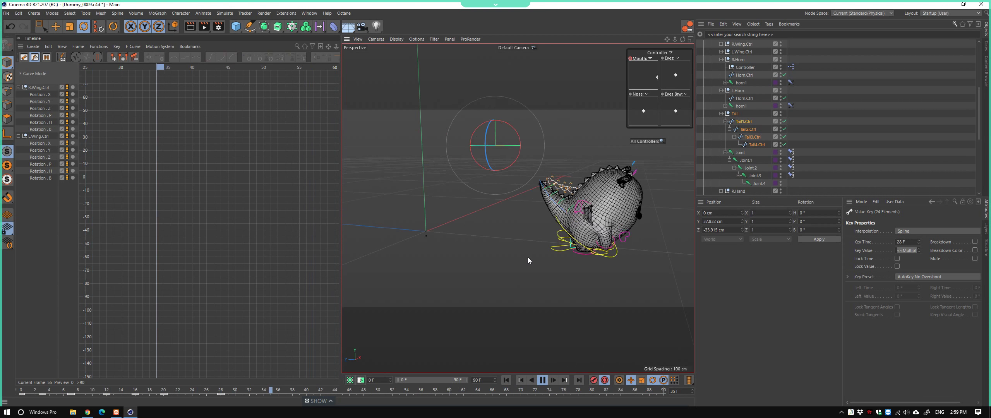
Pause playback, go to frame 20 and orbit to a side view of the tail
left_click(543, 380)
left_click_drag(524, 238, 550, 233, "alt")
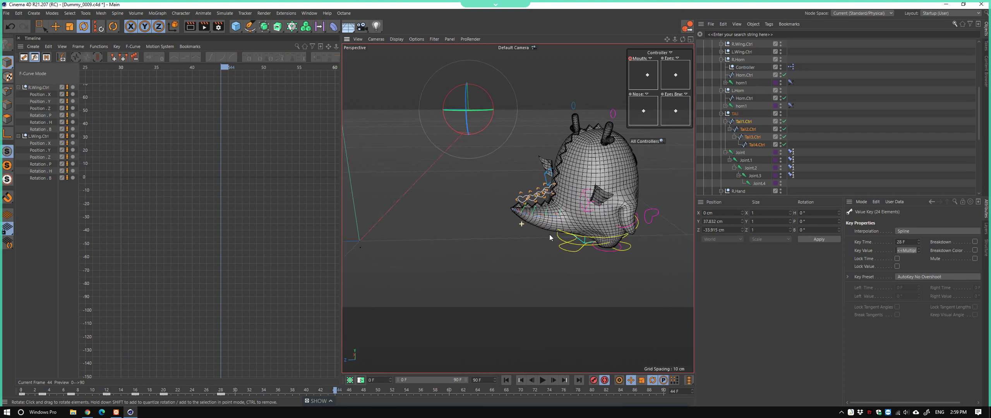
mouse_move(178, 390)
left_mouse_down()
mouse_move(90, 390)
mouse_move(170, 408)
left_mouse_up()
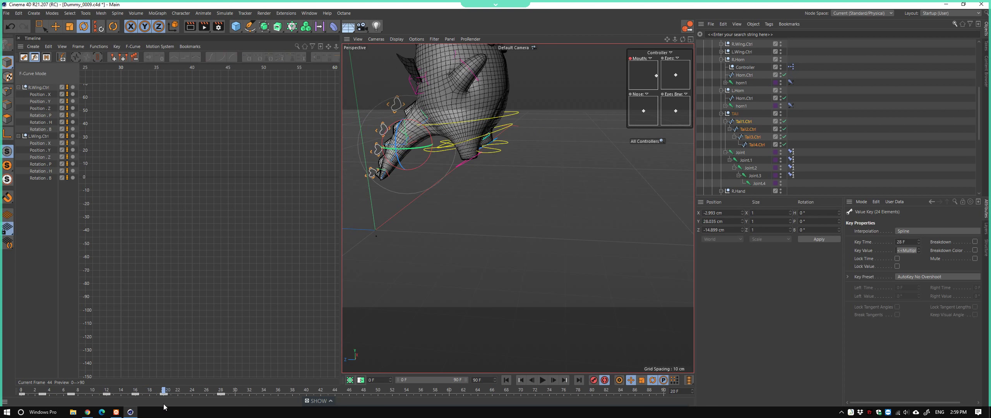
left_click_drag(170, 408, 163, 408)
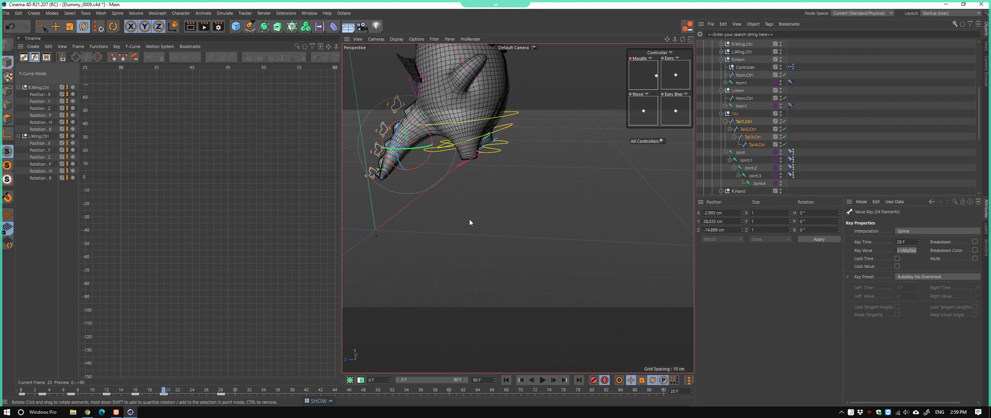
mouse_move(469, 219)
left_mouse_down("alt")
mouse_move(609, 209)
mouse_move(560, 252)
left_mouse_up("alt")
scroll(441, 259, "up", 5)
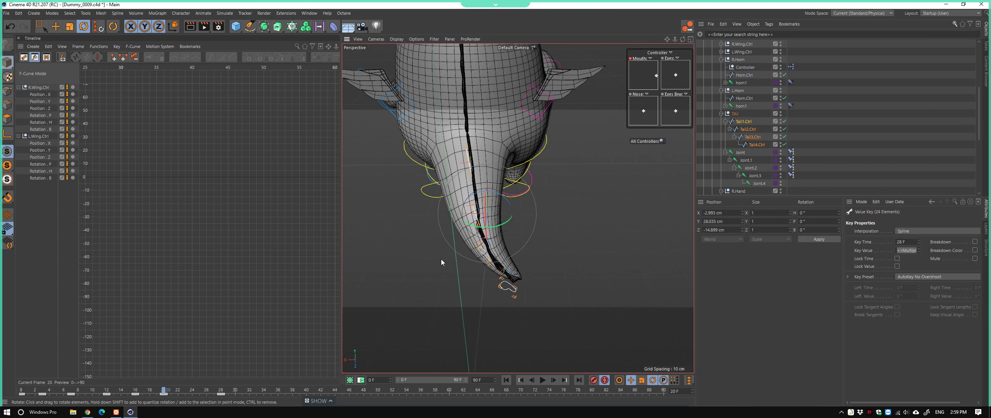
left_click(469, 183)
mouse_move(470, 184)
left_mouse_down("alt")
mouse_move(407, 198)
mouse_move(456, 180)
mouse_move(505, 194)
mouse_move(457, 242)
mouse_move(487, 217)
mouse_move(504, 245)
mouse_move(524, 232)
mouse_move(508, 271)
left_mouse_up("alt")
Curl the tail tip at frame 20 by rotating Tail4.Ctrl
left_click(487, 217)
left_click(500, 248)
left_click(466, 298)
mouse_move(470, 294)
left_mouse_down("alt")
mouse_move(545, 242)
mouse_move(516, 274)
mouse_move(472, 256)
left_mouse_up("alt")
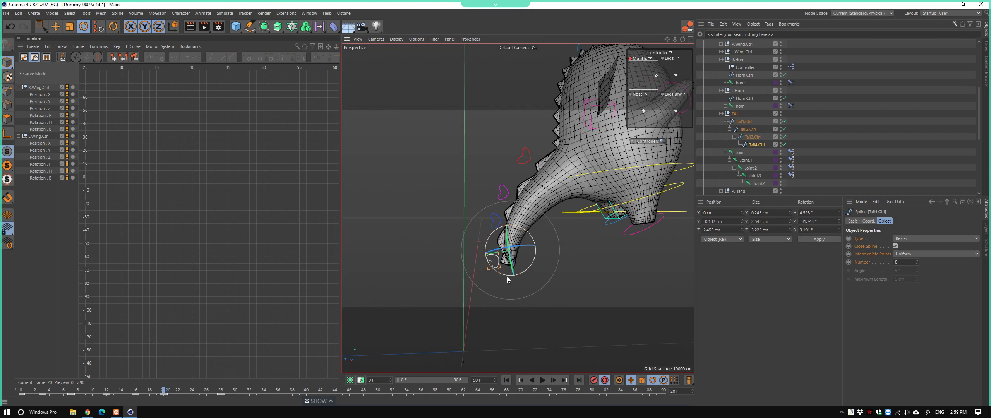
mouse_move(506, 276)
left_mouse_down()
mouse_move(486, 275)
mouse_move(497, 280)
left_mouse_up()
Bend the tail further with Tail3.Ctrl and Tail2.Ctrl, then show the Dope Sheet
left_click(492, 221)
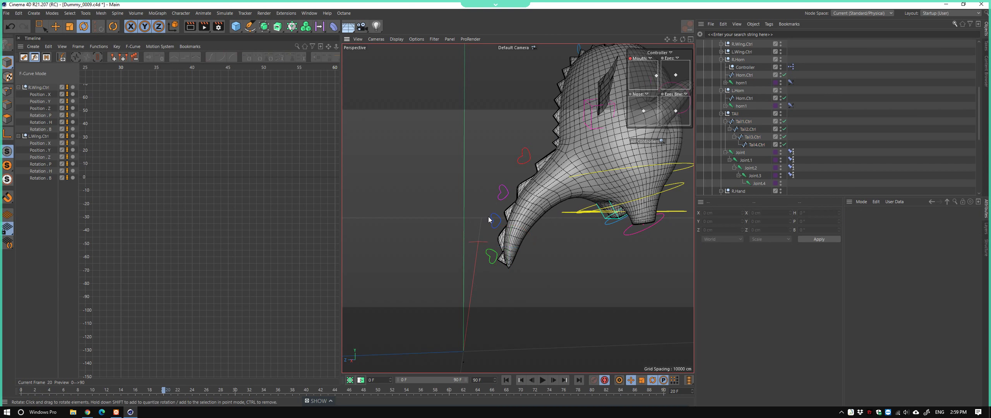
left_click_drag(542, 212, 543, 215)
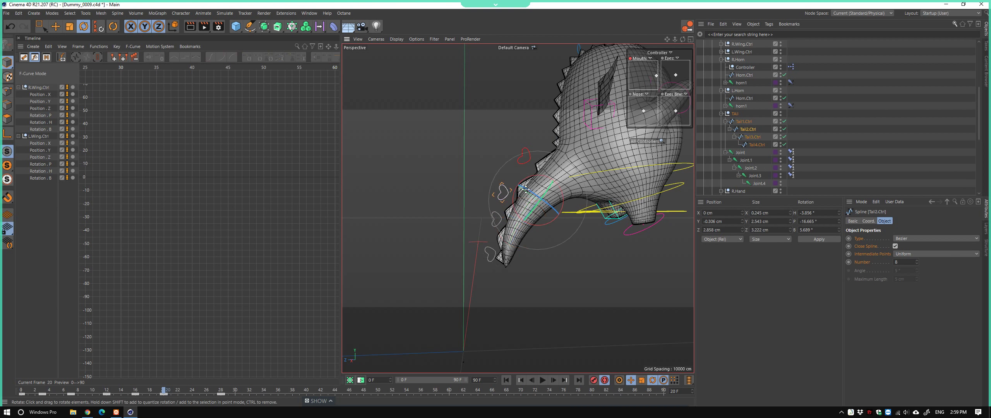
mouse_move(540, 180)
left_mouse_down()
mouse_move(548, 233)
mouse_move(635, 246)
mouse_move(574, 258)
mouse_move(509, 209)
mouse_move(544, 215)
left_mouse_up()
left_click(518, 211)
mouse_move(543, 215)
left_mouse_down("alt")
mouse_move(605, 211)
mouse_move(572, 198)
mouse_move(524, 226)
left_mouse_up("alt")
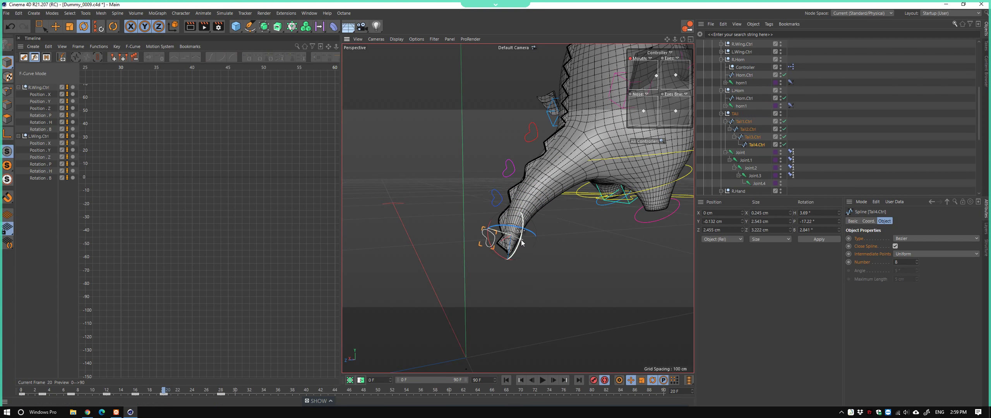
left_click(23, 57)
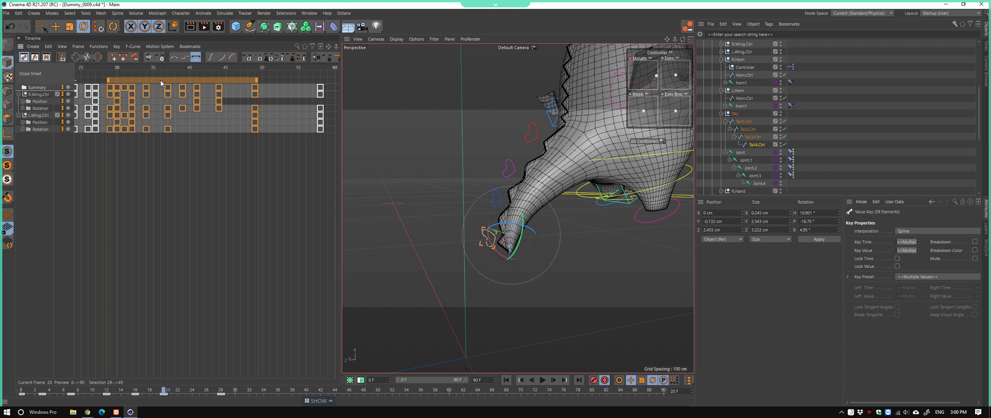
Shift the wing keys on frames 29–49 one frame earlier
left_click_drag(169, 80, 109, 81)
left_click_drag(197, 81, 190, 80)
mouse_move(534, 232)
left_mouse_down("alt")
mouse_move(581, 245)
mouse_move(532, 218)
left_mouse_up("alt")
Rotate the Tail3 controller, check the pose at frame 38, and save the file
left_click(506, 170)
left_click_drag(523, 174, 552, 195, "alt")
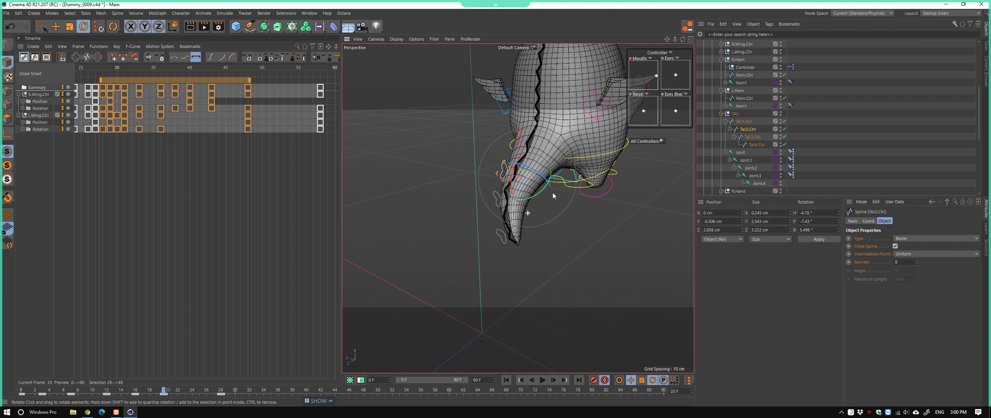
mouse_move(492, 193)
left_mouse_down("alt")
mouse_move(538, 208)
mouse_move(513, 190)
mouse_move(533, 200)
left_mouse_up("alt")
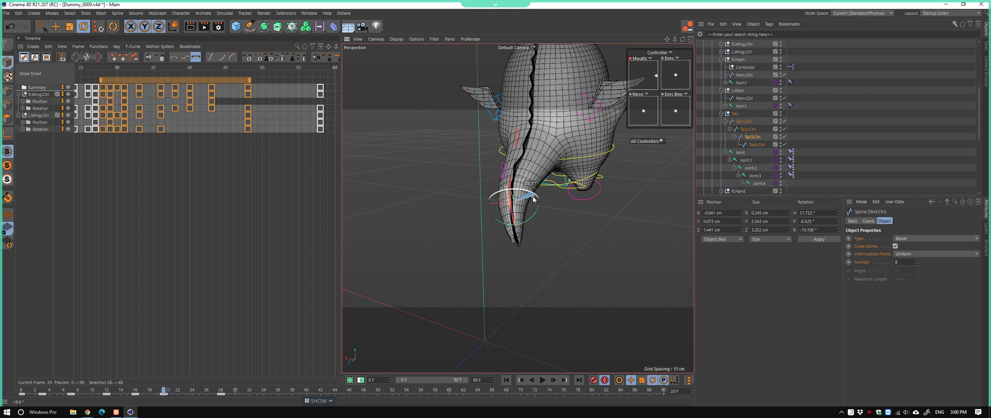
left_click_drag(472, 200, 449, 224, "alt")
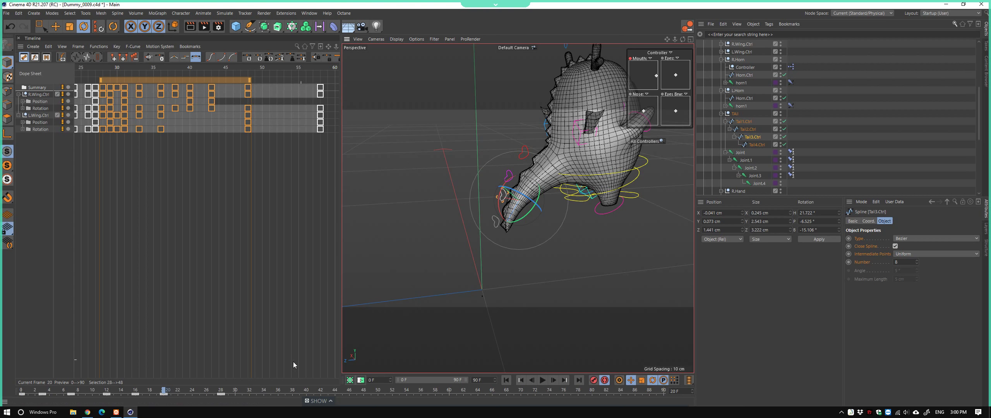
left_click_drag(158, 392, 292, 391)
left_click_drag(551, 264, 565, 257, "alt")
scroll(564, 257, "down", 3)
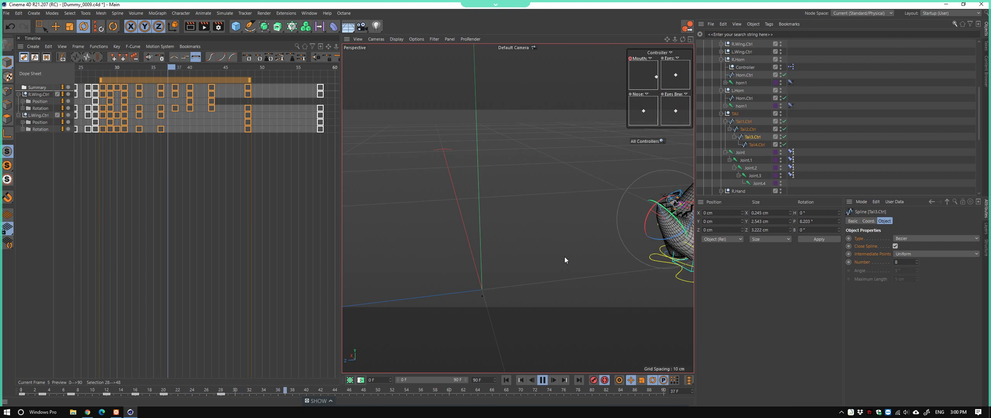
mouse_move(440, 199)
left_mouse_down("alt")
mouse_move(526, 272)
mouse_move(488, 283)
left_mouse_up("alt")
key("ctrl+s")
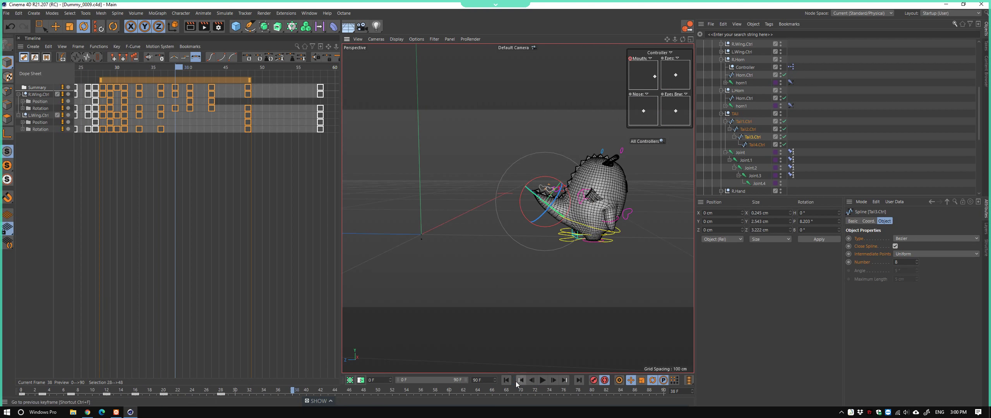
Around frame 26, bend the tail tip up and swing the tail down with Tail1, then replay
left_click(545, 380)
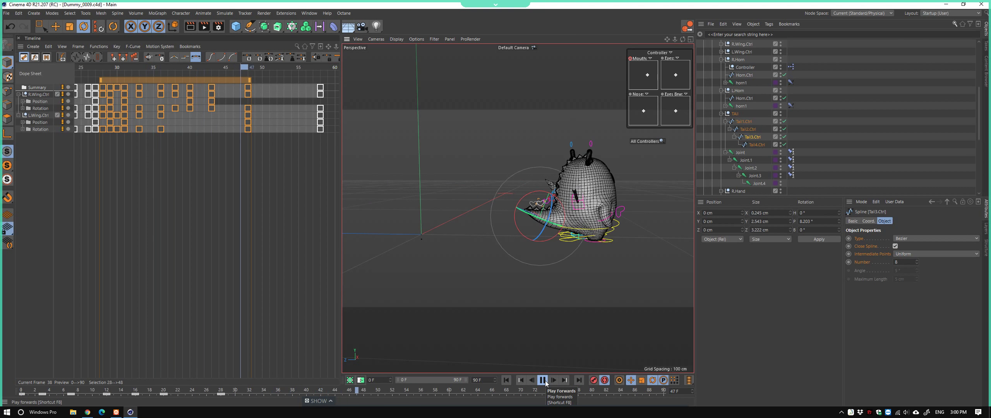
left_click(522, 381)
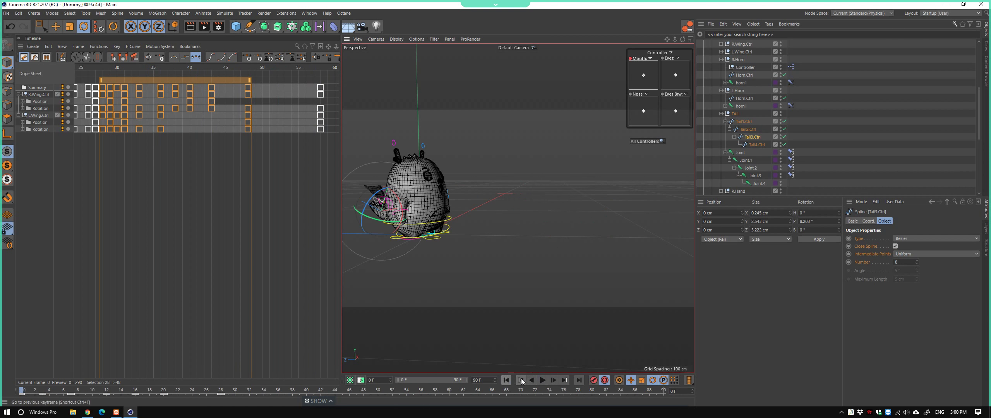
left_click(542, 380)
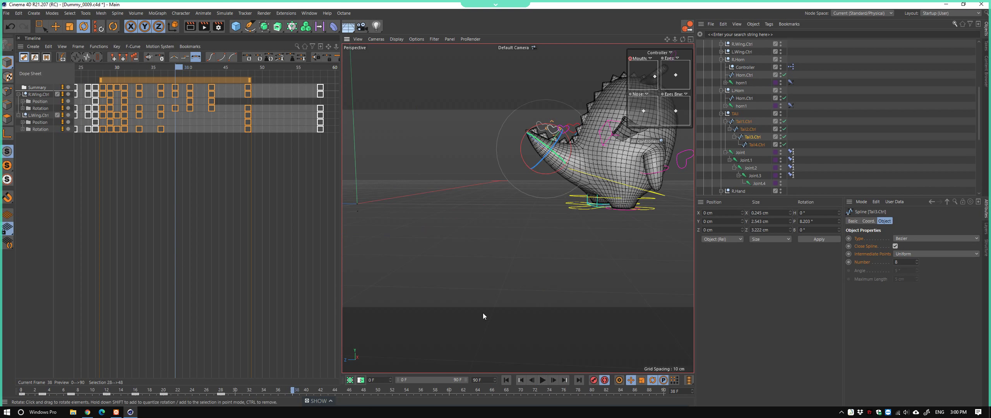
left_click_drag(271, 391, 199, 393)
scroll(386, 203, "up", 5)
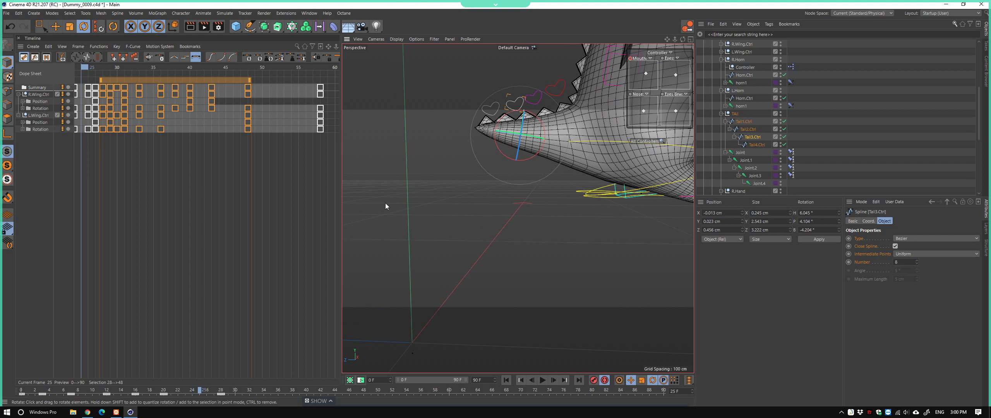
scroll(527, 159, "up", 3)
mouse_move(551, 162)
left_mouse_down()
mouse_move(512, 162)
mouse_move(488, 184)
mouse_move(506, 180)
mouse_move(498, 189)
left_mouse_up()
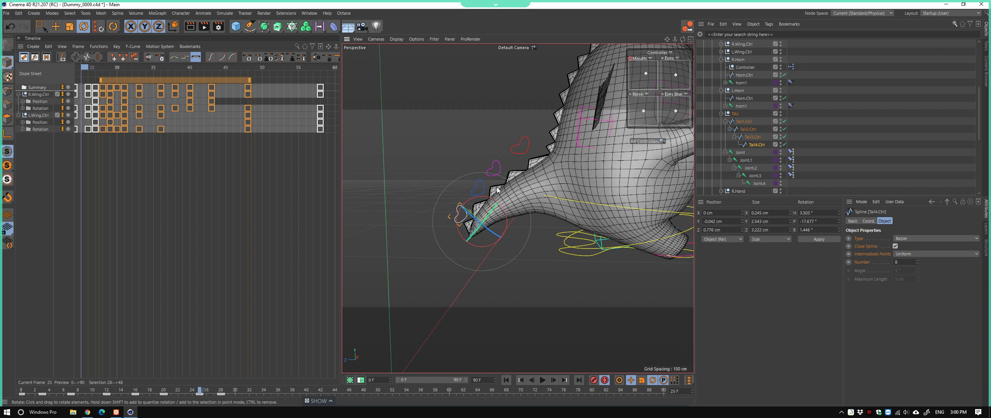
left_click_drag(545, 166, 416, 242)
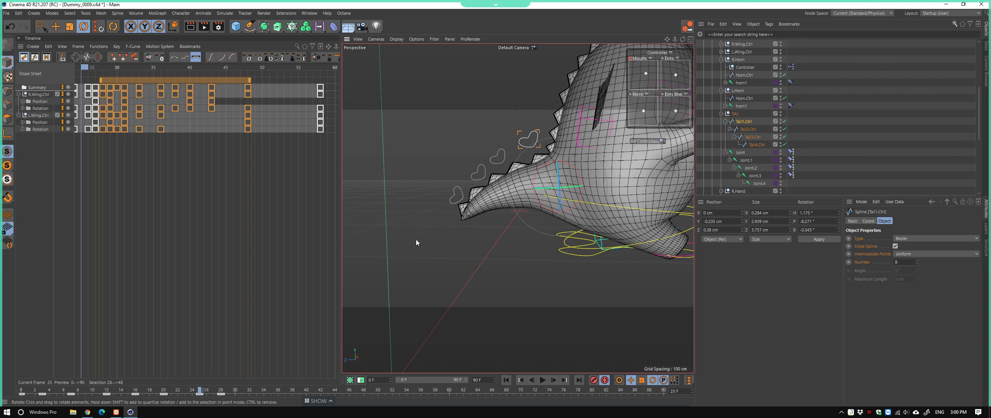
left_click_drag(209, 388, 232, 393)
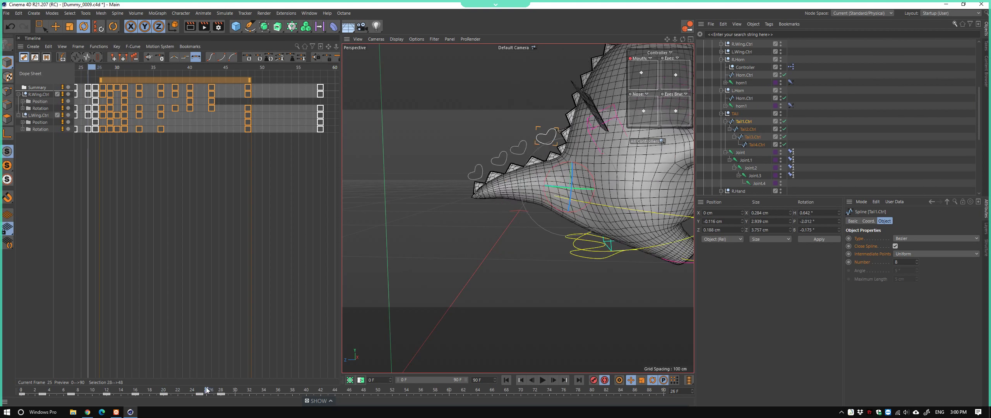
key("F8")
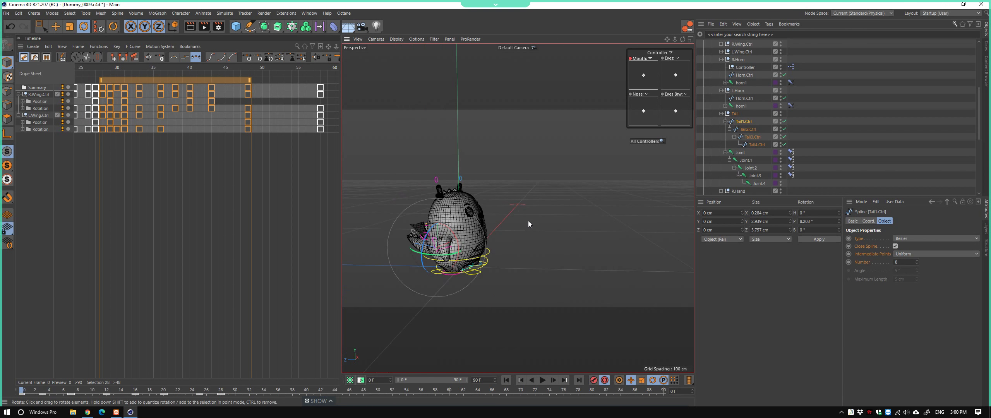
Save the file, play back, and zoom in on the tail at frame 33
key("ctrl+s")
left_click(541, 380)
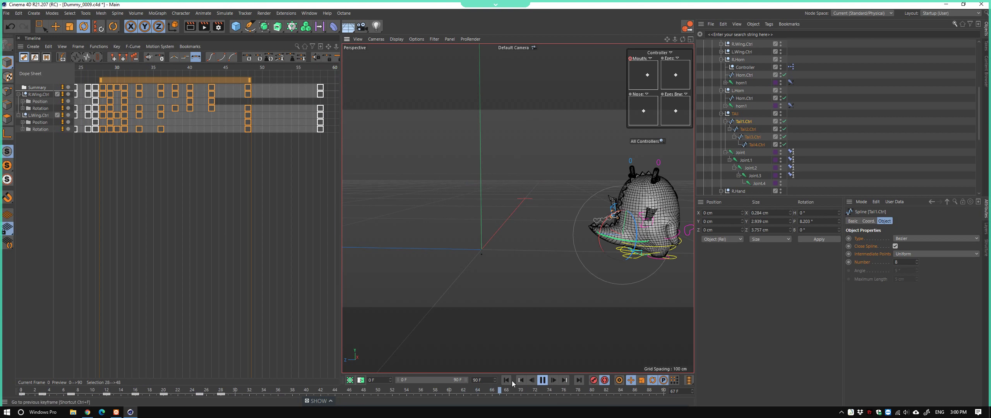
key("F8")
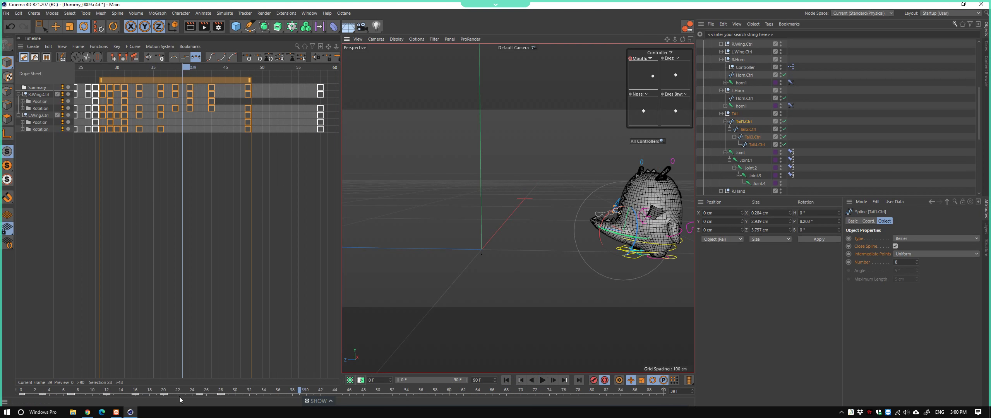
mouse_move(180, 400)
left_mouse_down()
mouse_move(258, 403)
mouse_move(134, 392)
mouse_move(226, 397)
mouse_move(137, 406)
left_mouse_up()
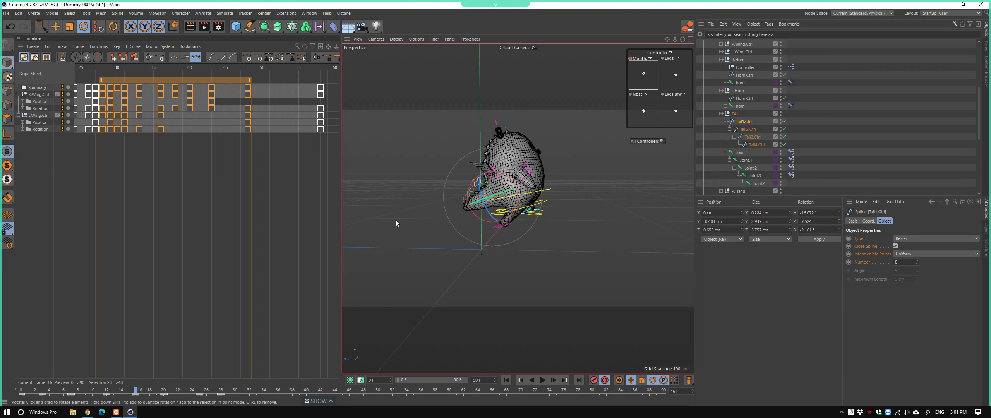
left_click_drag(396, 222, 503, 215, "alt")
scroll(479, 167, "up", 5)
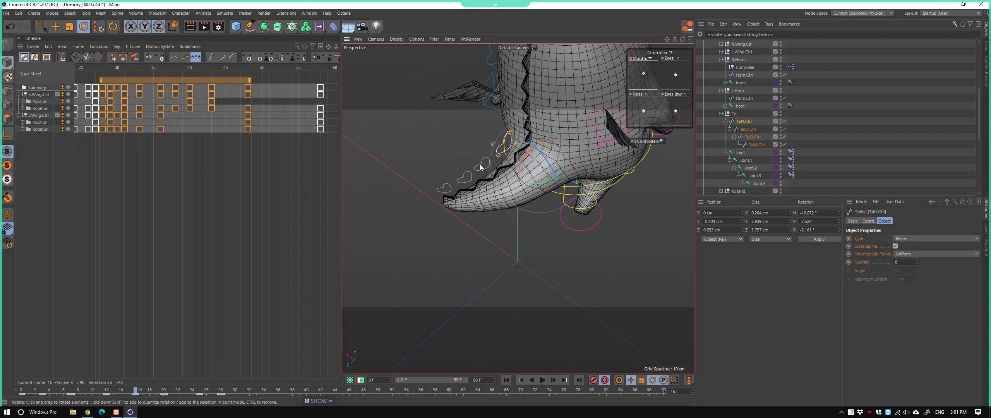
At frame 19, bend the tail with the Tail1 controller and replay from frame 16
left_click(480, 167, "shift")
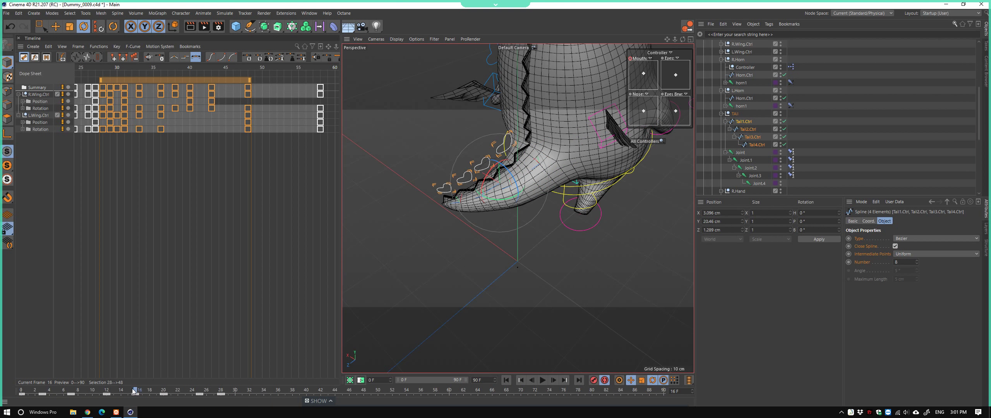
mouse_move(133, 391)
left_mouse_down()
mouse_move(108, 406)
mouse_move(138, 407)
mouse_move(108, 413)
mouse_move(140, 413)
left_mouse_up()
mouse_move(574, 239)
left_mouse_down("alt")
mouse_move(532, 239)
mouse_move(629, 226)
mouse_move(526, 227)
mouse_move(575, 215)
mouse_move(518, 195)
left_mouse_up("alt")
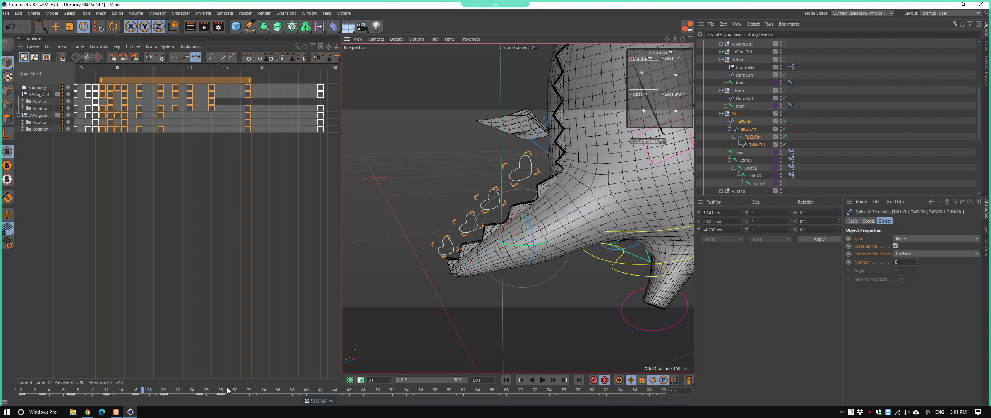
left_click_drag(141, 390, 162, 398)
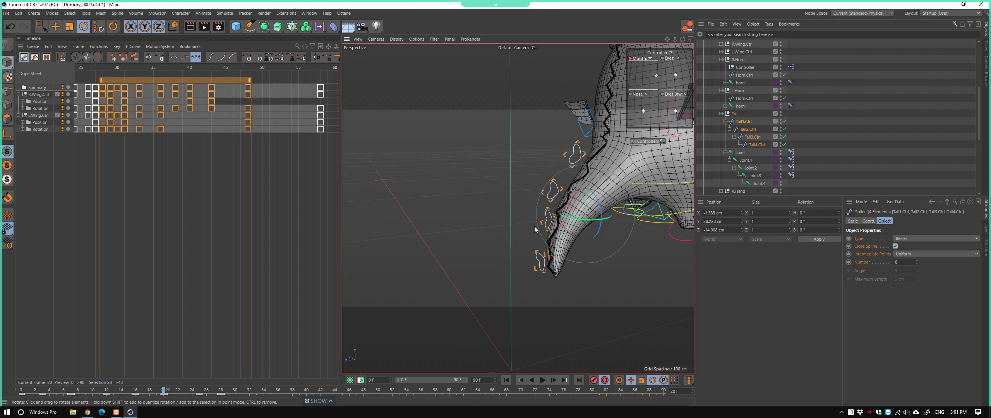
mouse_move(515, 242)
left_mouse_down("alt")
mouse_move(671, 200)
mouse_move(593, 181)
left_mouse_up("alt")
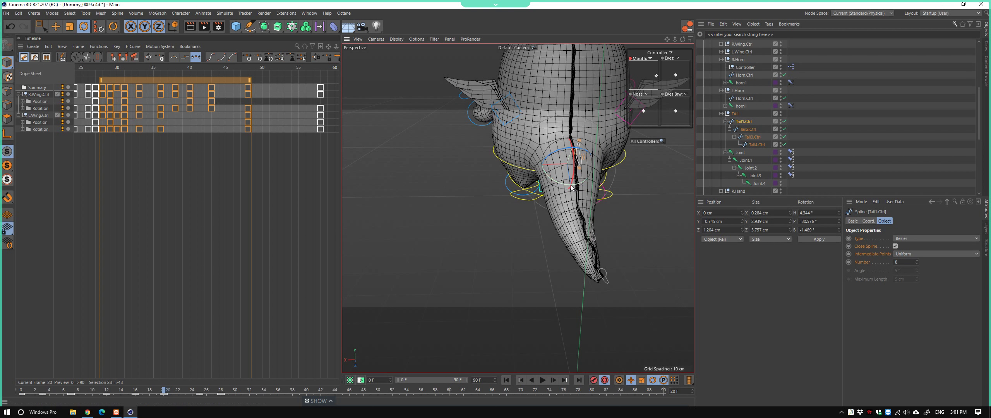
mouse_move(573, 183)
left_mouse_down()
mouse_move(579, 189)
mouse_move(481, 223)
mouse_move(545, 230)
left_mouse_up()
left_click(135, 392)
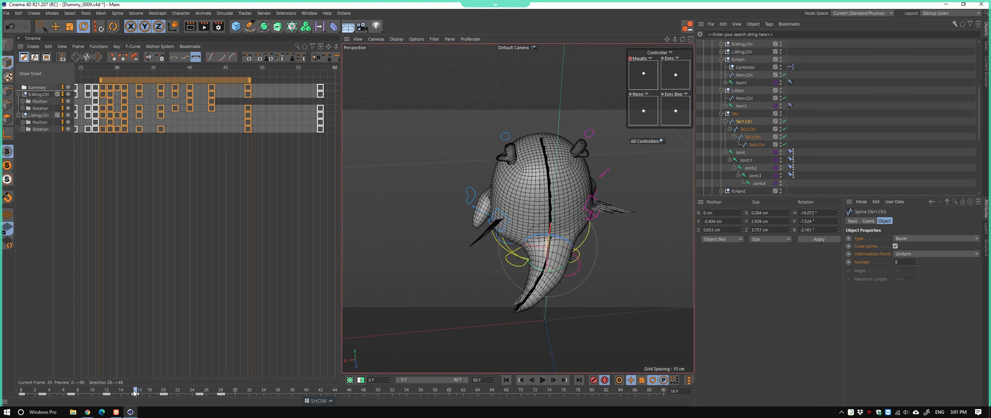
key("F8")
Stop playback at frame 12, zoom in on the tail, and shift the Dope Sheet to earlier frames
left_click_drag(485, 229, 535, 349, "alt")
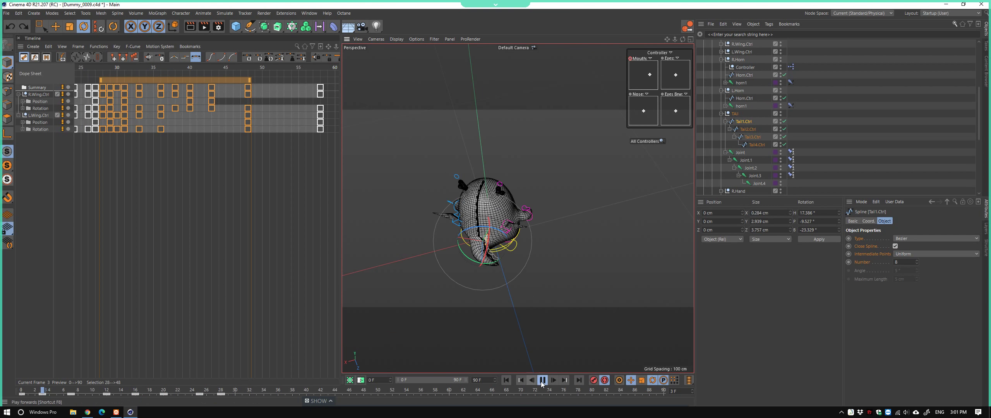
left_click(541, 380)
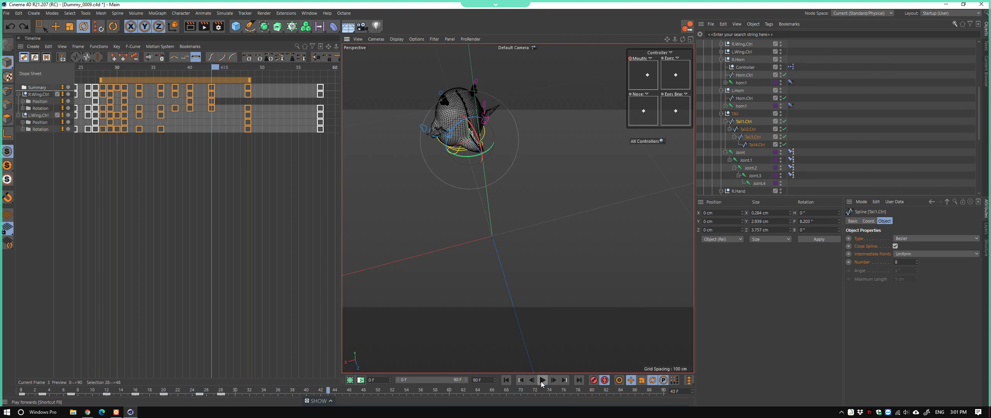
left_click(507, 381)
mouse_move(31, 391)
left_mouse_down()
mouse_move(158, 407)
mouse_move(135, 409)
mouse_move(76, 407)
mouse_move(163, 393)
left_mouse_up()
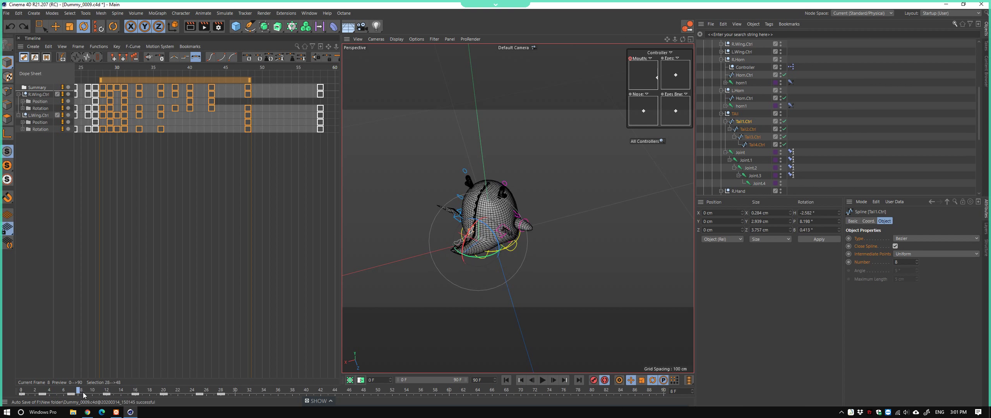
left_click_drag(427, 205, 373, 203, "alt")
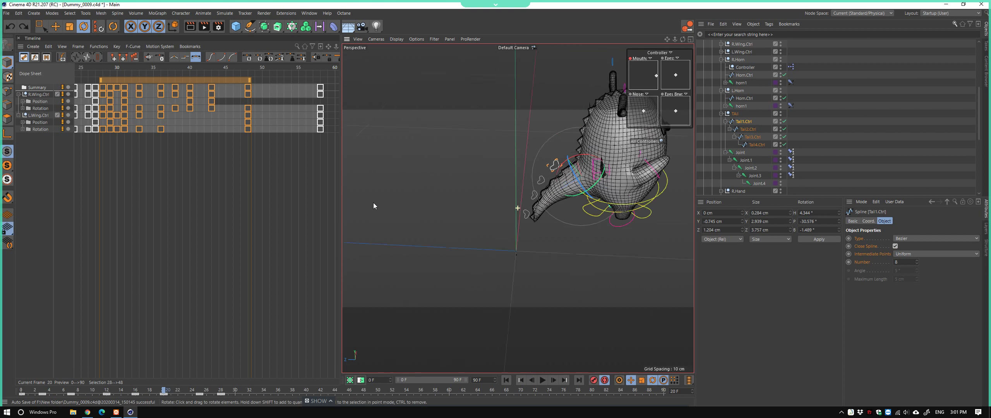
scroll(467, 198, "up", 5)
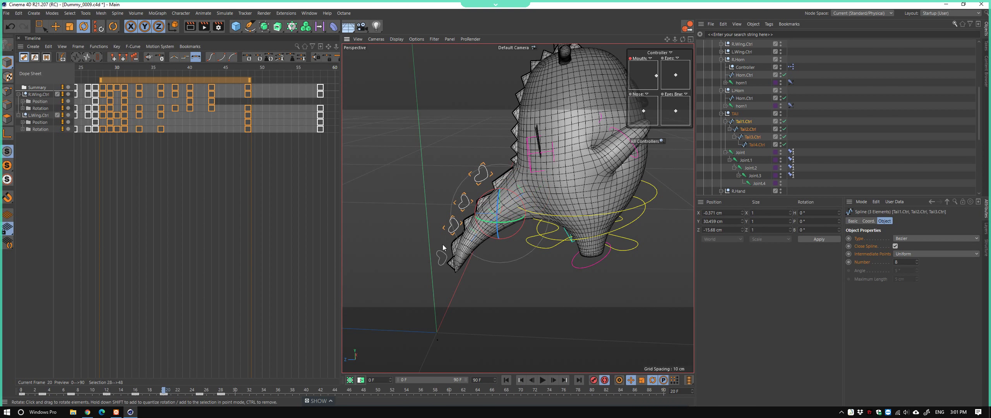
middle_click_drag(208, 87, 275, 87)
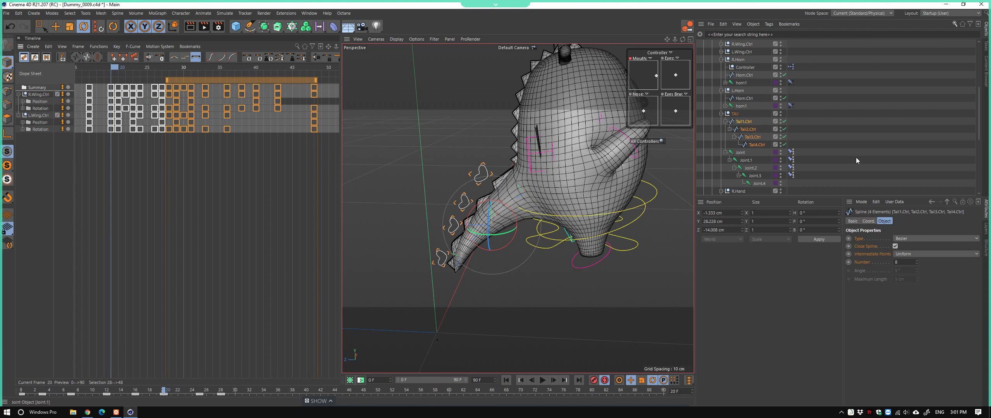
Add the Tail1–Tail4 tracks to the Dope Sheet, remove the wing tracks, and select all tail keys
left_click_drag(752, 143, 95, 151)
left_click(50, 131, "shift")
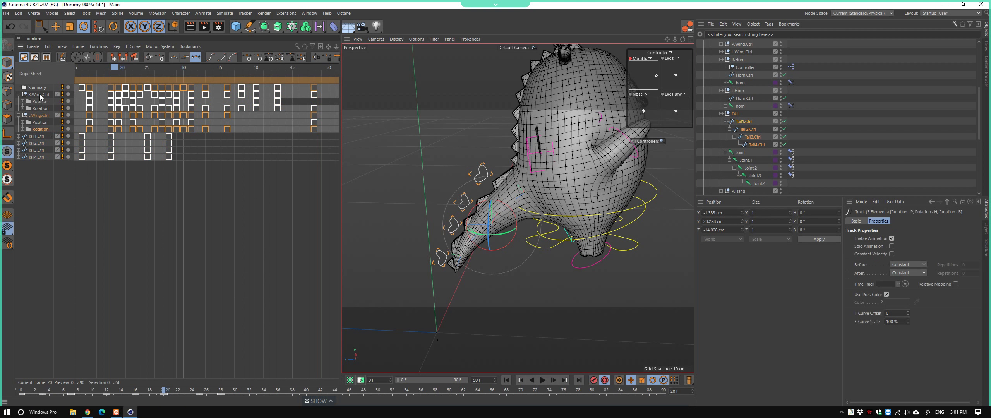
right_click(45, 108)
left_click(76, 188)
key("ctrl+a")
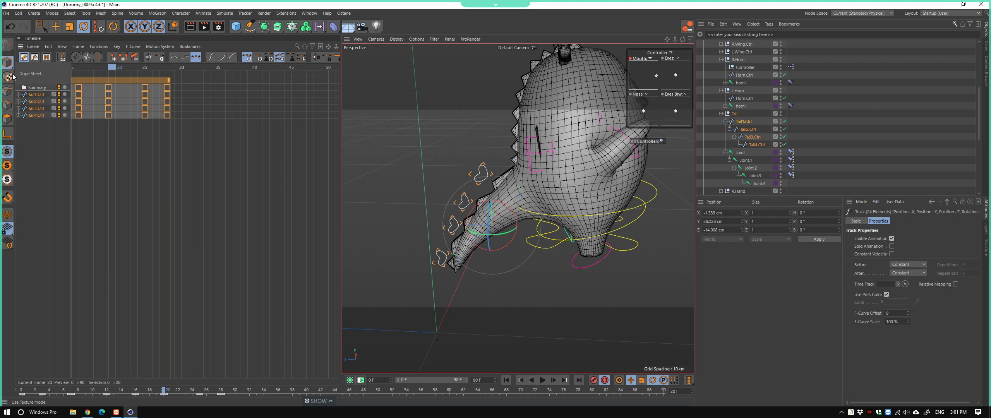
Delete the frame-20 keys on all tail controllers
middle_click_drag(132, 70, 192, 70)
left_click_drag(192, 70, 169, 79)
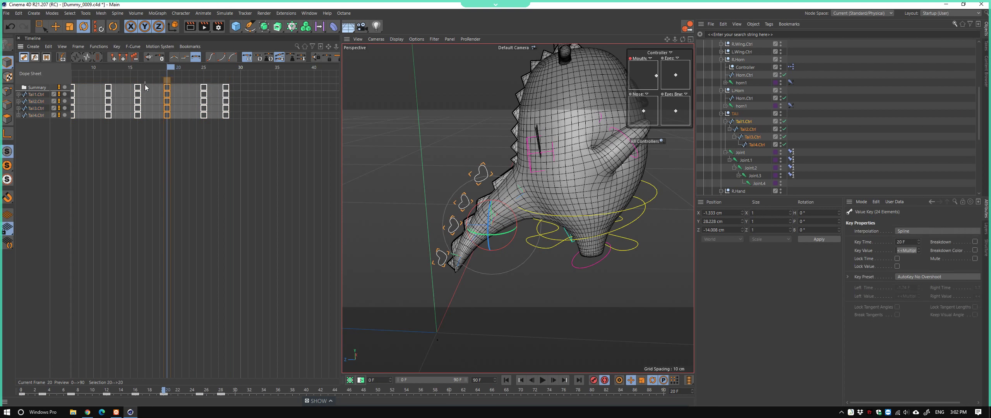
left_click(167, 87)
key("Delete")
mouse_move(170, 72)
left_mouse_down()
mouse_move(190, 83)
mouse_move(172, 84)
mouse_move(189, 86)
left_mouse_up()
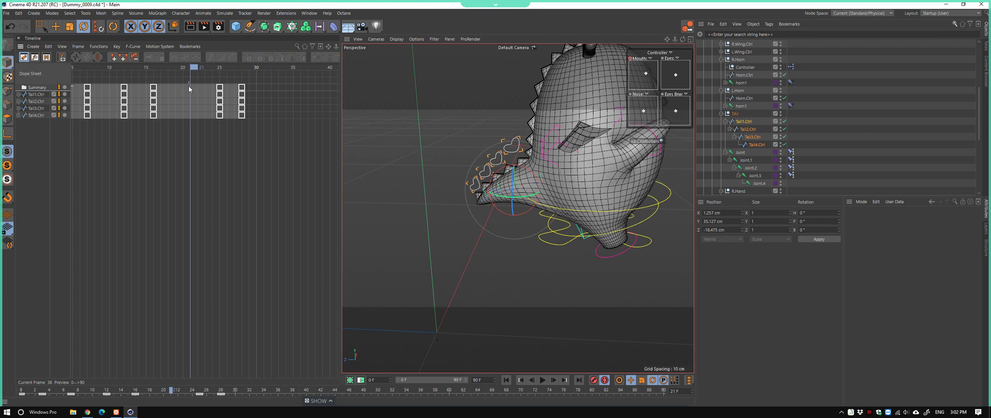
Select Tail1, Tail2 and Tail4.Ctrl to rework the frame-20 tail pose
mouse_move(406, 255)
left_mouse_down("alt")
mouse_move(584, 281)
mouse_move(492, 199)
mouse_move(522, 210)
mouse_move(509, 223)
left_mouse_up("alt")
left_click(488, 175)
left_click(500, 214)
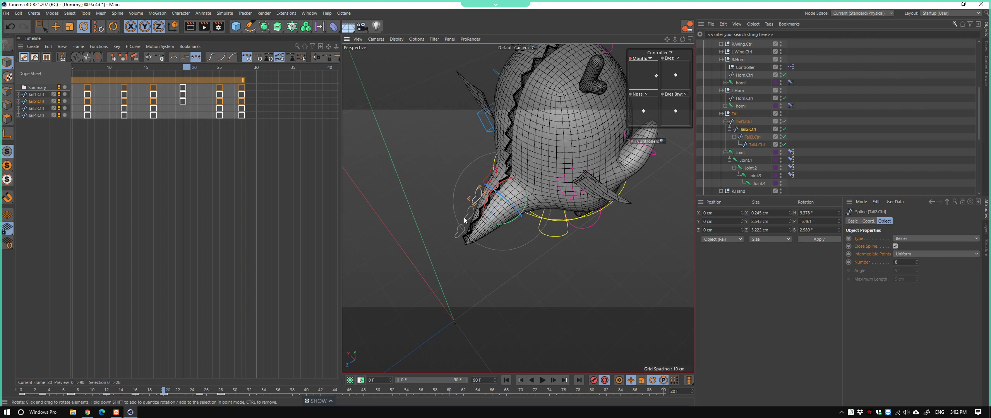
left_click(460, 241)
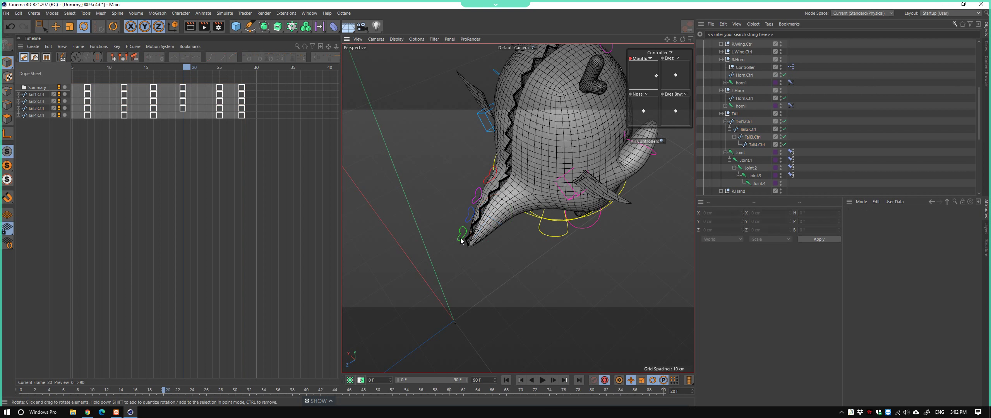
left_click(459, 240)
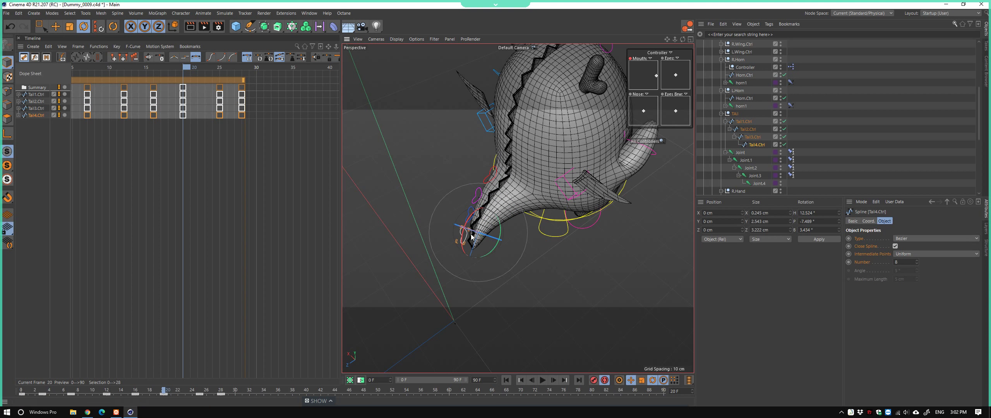
left_click_drag(470, 236, 520, 228, "alt")
Play back the tail swing with F8 and stop it again
key("F8")
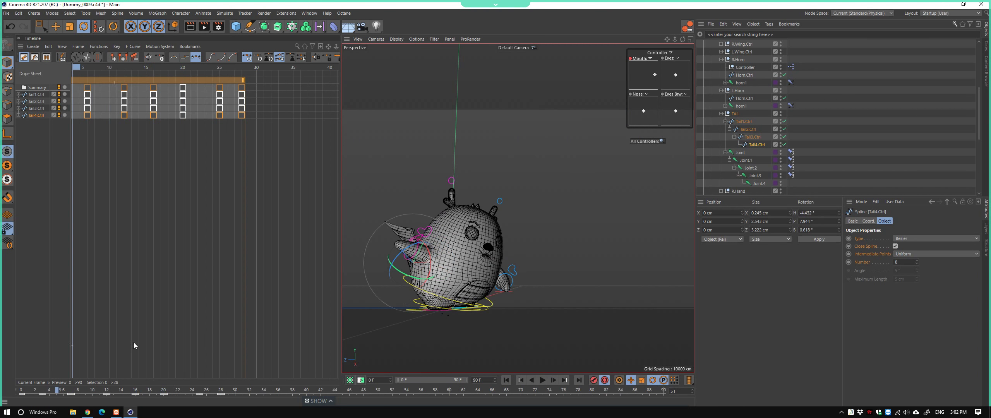
left_click(407, 189)
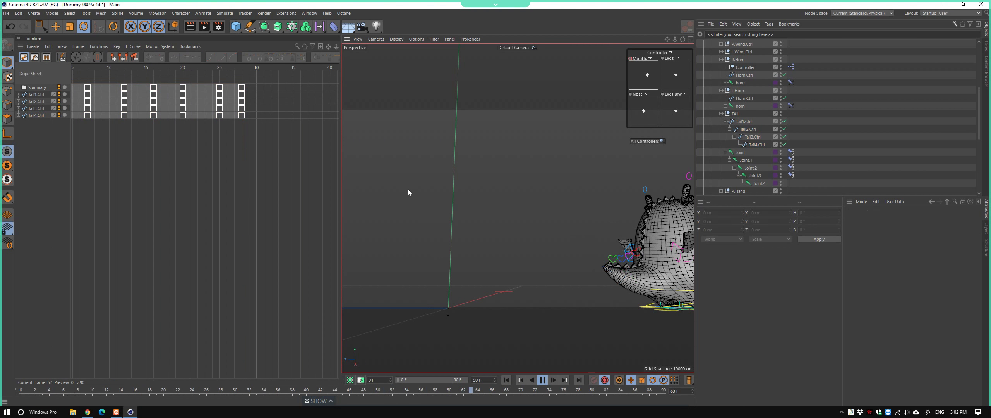
left_click_drag(407, 189, 489, 281, "alt")
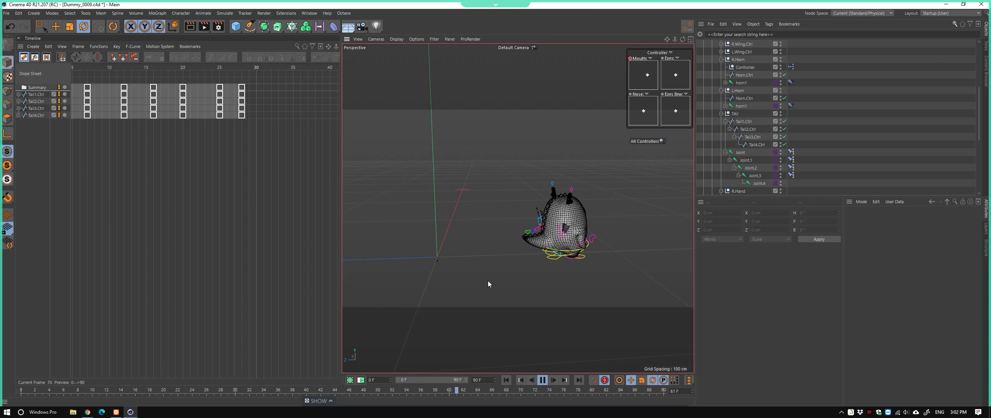
key("F8")
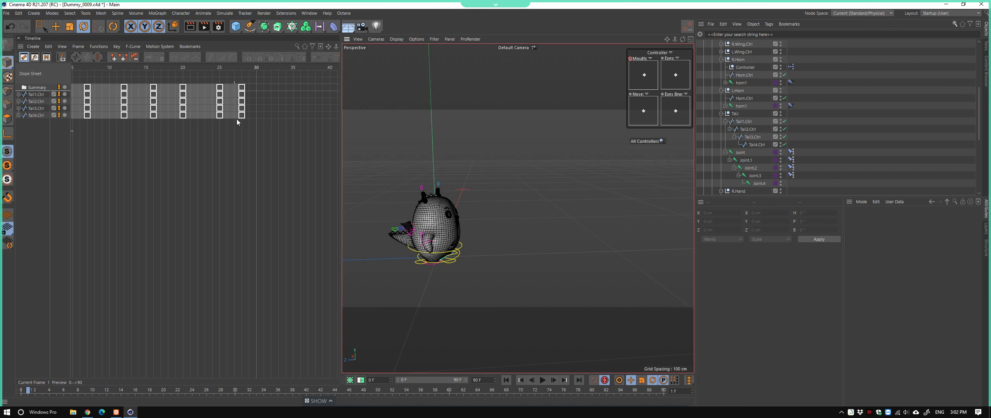
Drag the last column of tail keys later in the Dope Sheet
left_click_drag(240, 80, 244, 80)
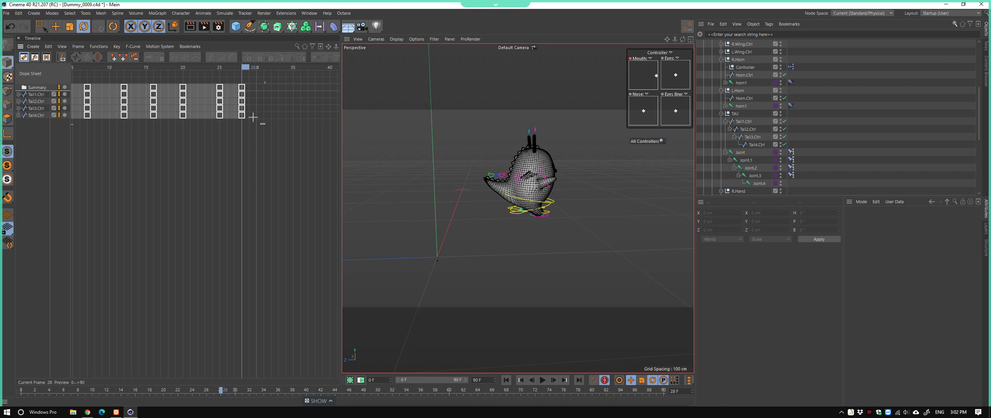
mouse_move(252, 117)
left_mouse_down()
mouse_move(234, 80)
mouse_move(305, 100)
left_mouse_up()
mouse_move(232, 76)
left_mouse_down()
mouse_move(281, 91)
mouse_move(259, 88)
left_mouse_up()
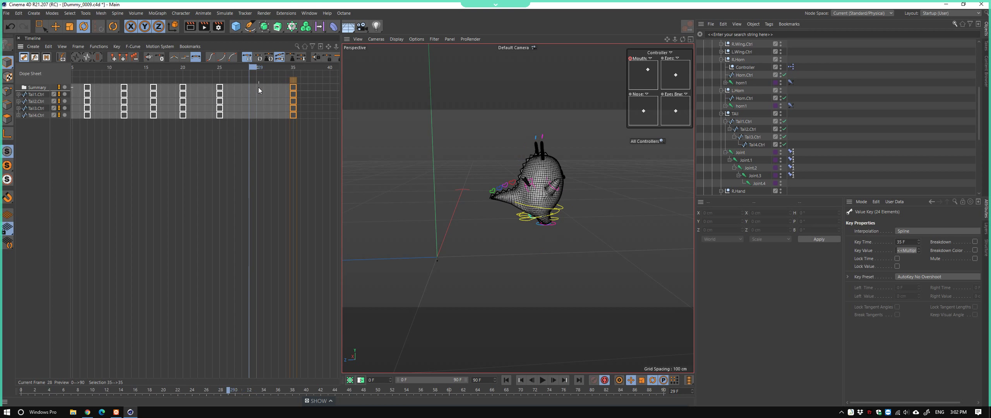
At frame 30, bend the tail with Tail1–Tail4.Ctrl and scrub around frame 29 to check
left_click(255, 71)
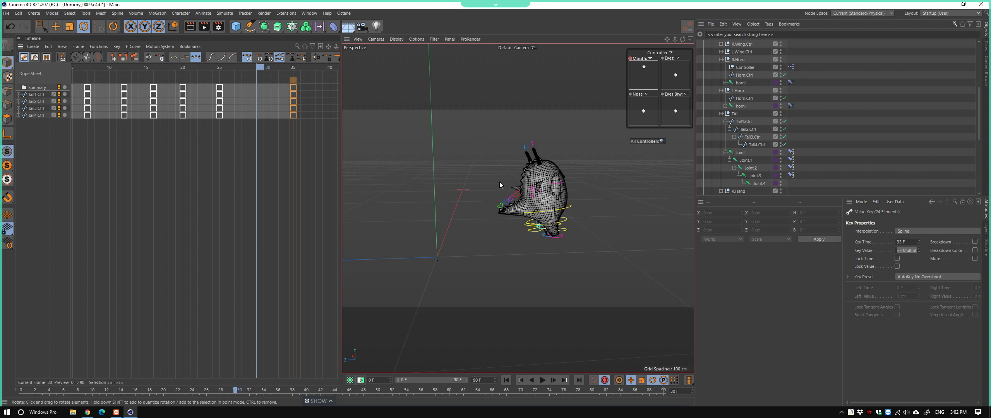
scroll(513, 199, "up", 3)
scroll(517, 188, "up", 1)
left_click(517, 188)
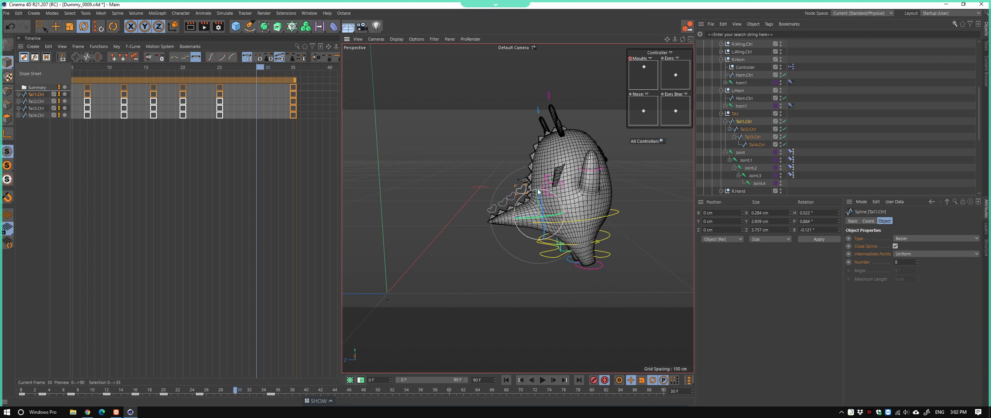
left_click(527, 191)
mouse_move(526, 191)
left_mouse_down()
mouse_move(502, 182)
mouse_move(509, 185)
left_mouse_up()
left_click(512, 192)
left_click(503, 190)
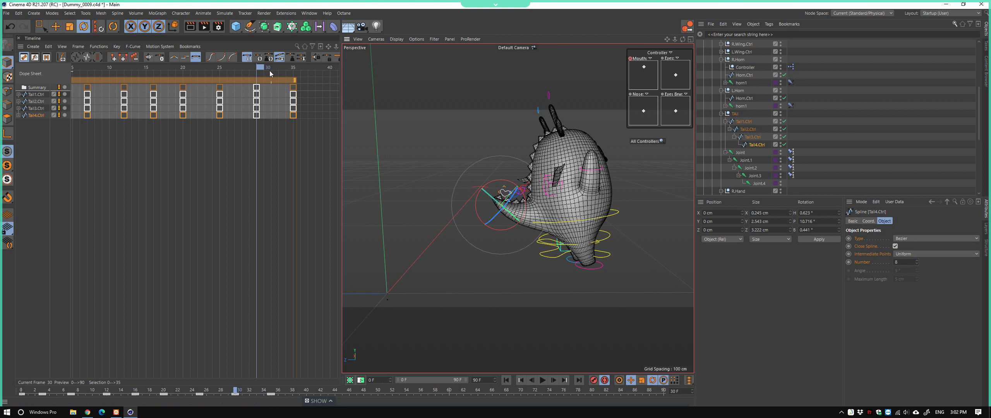
left_click_drag(269, 74, 277, 99)
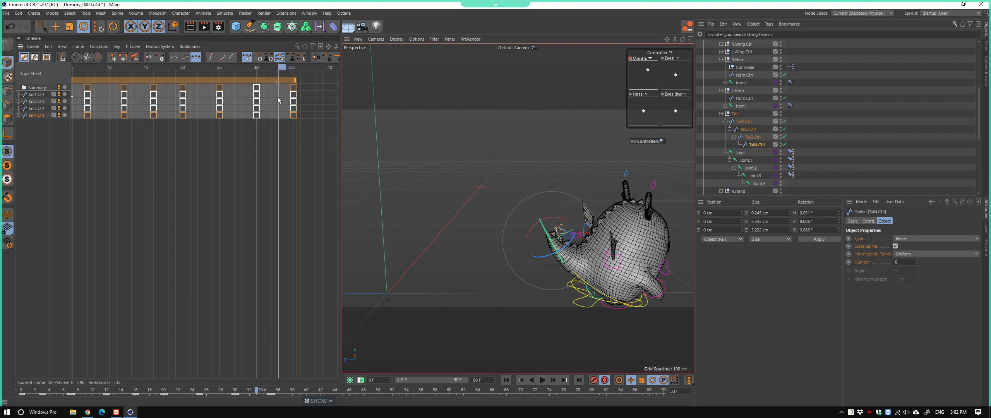
mouse_move(282, 99)
left_mouse_down()
mouse_move(249, 103)
mouse_move(262, 104)
left_mouse_up()
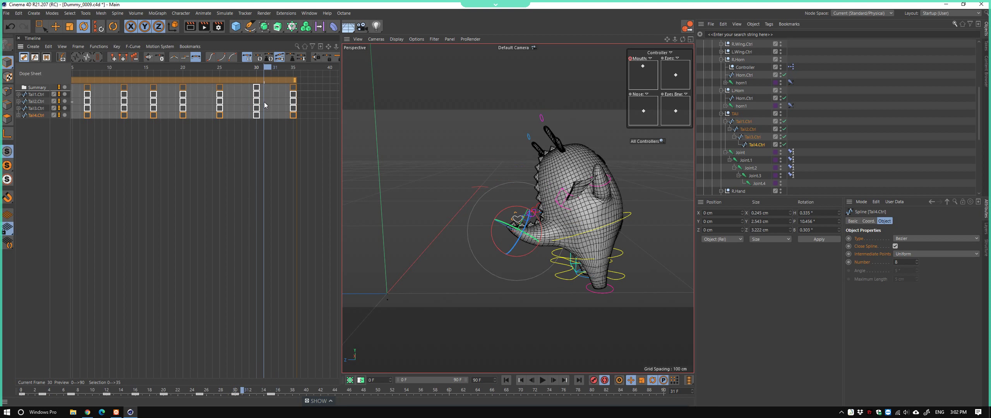
mouse_move(263, 102)
left_mouse_down()
mouse_move(277, 105)
mouse_move(231, 104)
mouse_move(256, 113)
left_mouse_up()
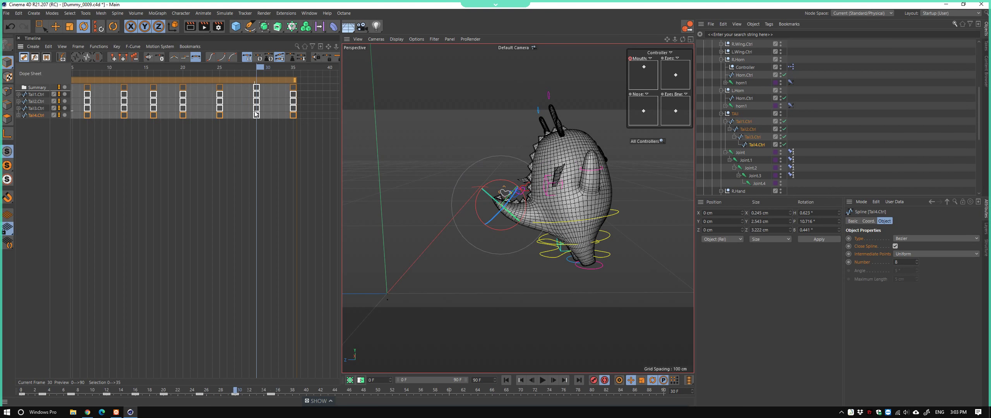
Swing the tail upward from Tail1.Ctrl and rotate Tail2, Tail3 and Tail4 for the new pose
scroll(525, 193, "up", 2)
scroll(534, 205, "up", 2)
left_click(542, 212)
scroll(544, 214, "up", 2)
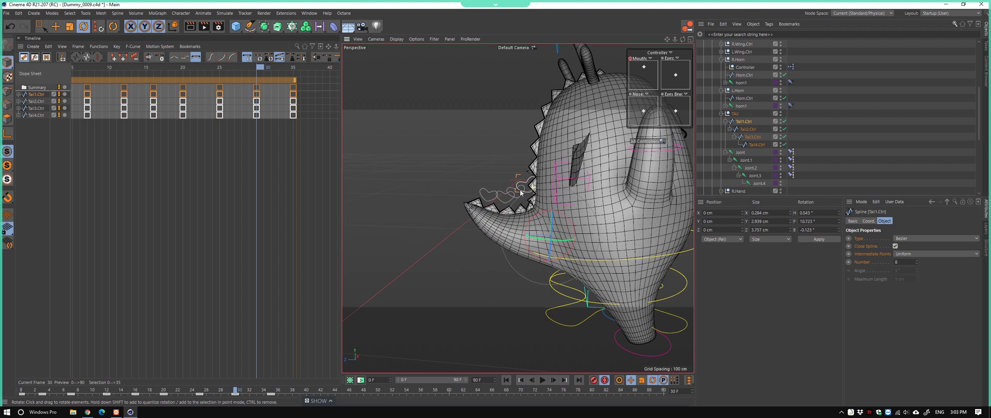
scroll(545, 216, "up", 2)
left_click_drag(545, 213, 526, 196)
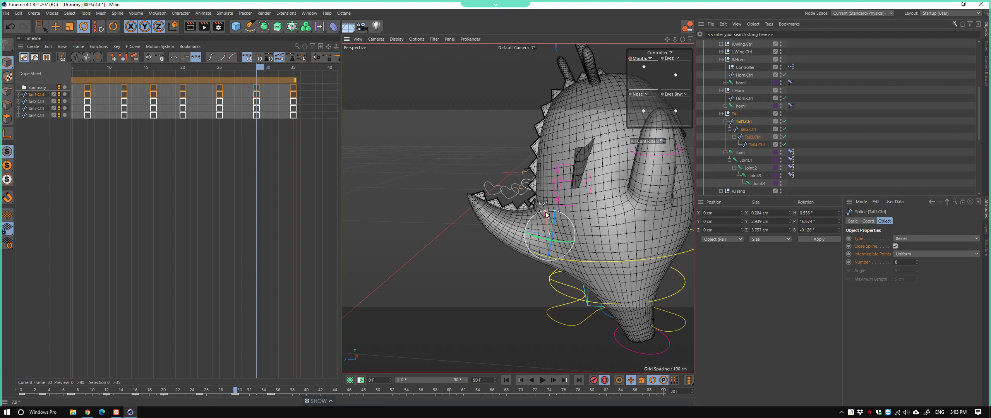
left_click(517, 194)
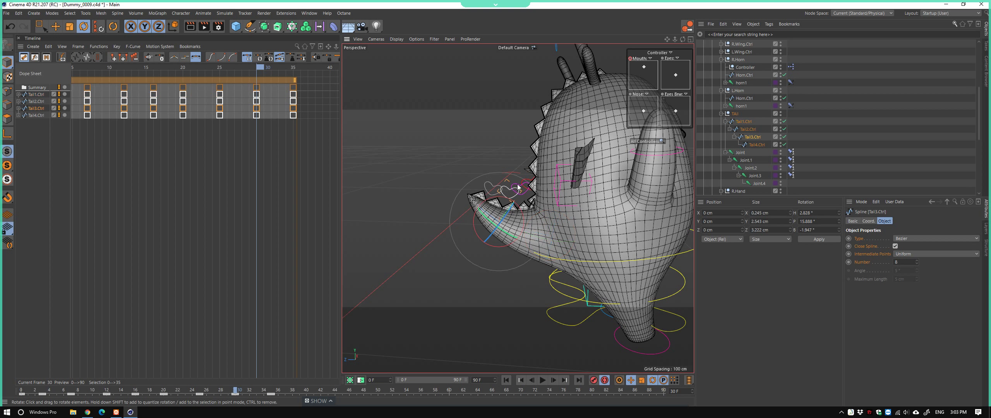
left_click(517, 189)
scroll(518, 193, "up", 2)
mouse_move(520, 225)
left_mouse_down()
mouse_move(522, 209)
mouse_move(480, 182)
left_mouse_up()
left_click(518, 194)
left_click(484, 193)
Zoom out, scrub through the new tail swing, and play it back with F8
key("ctrl+shift+z")
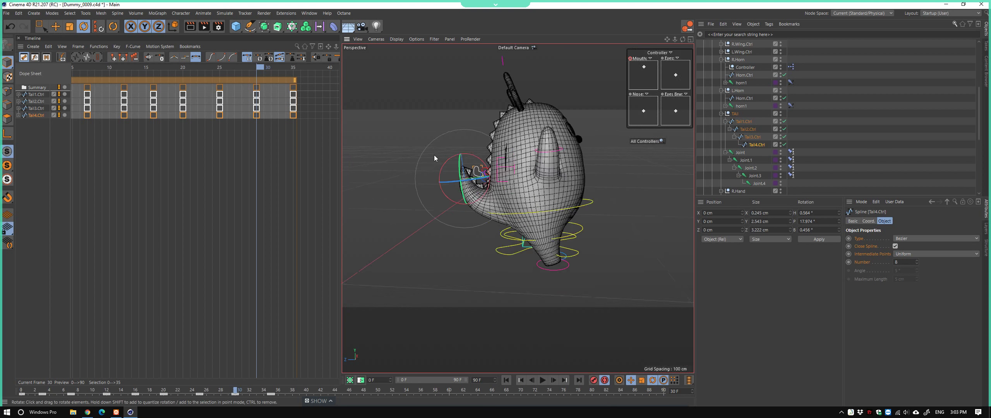
scroll(434, 158, "down", 3)
mouse_move(256, 67)
left_mouse_down()
mouse_move(292, 92)
mouse_move(267, 91)
left_mouse_up()
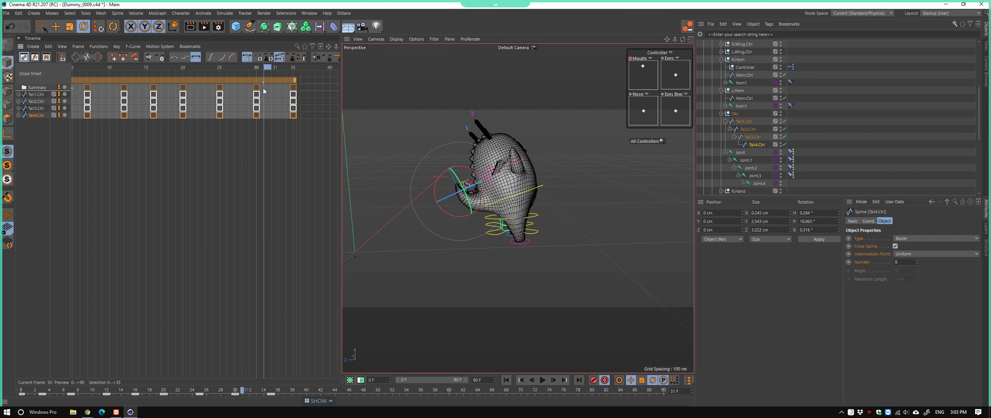
key("F8")
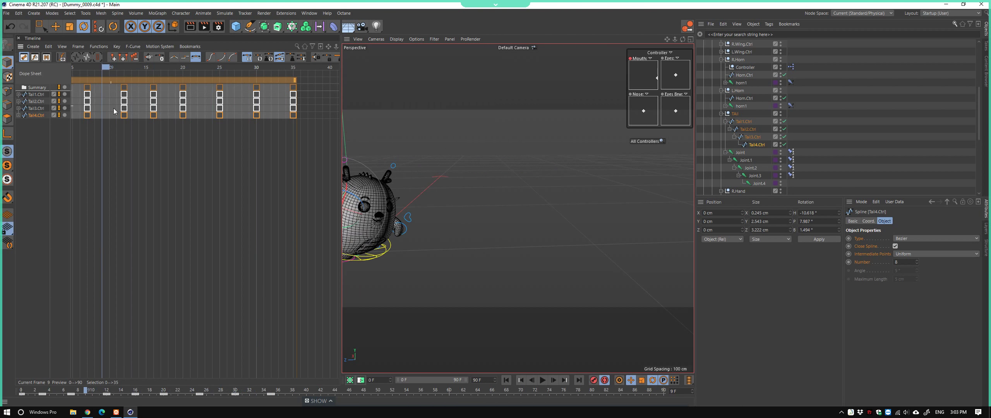
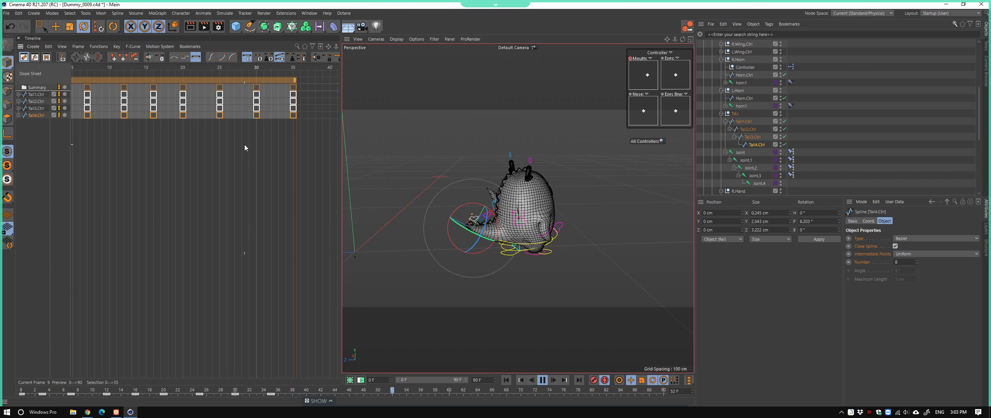
Stop playback and move the tail keys from frame 30 to frame 33 in the Dope Sheet
key("F8")
mouse_move(257, 66)
left_mouse_down()
mouse_move(293, 77)
mouse_move(280, 68)
left_mouse_up()
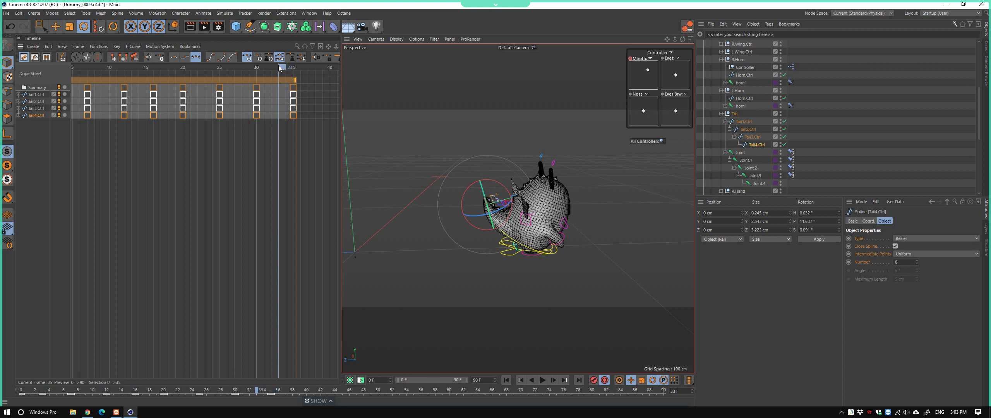
left_click_drag(306, 128, 272, 68)
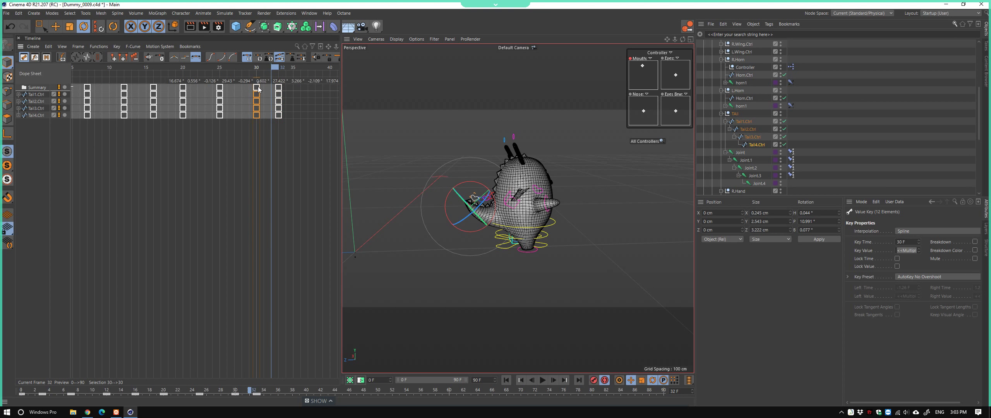
left_click(279, 87)
mouse_move(278, 72)
left_mouse_down()
mouse_move(238, 73)
mouse_move(308, 82)
left_mouse_up()
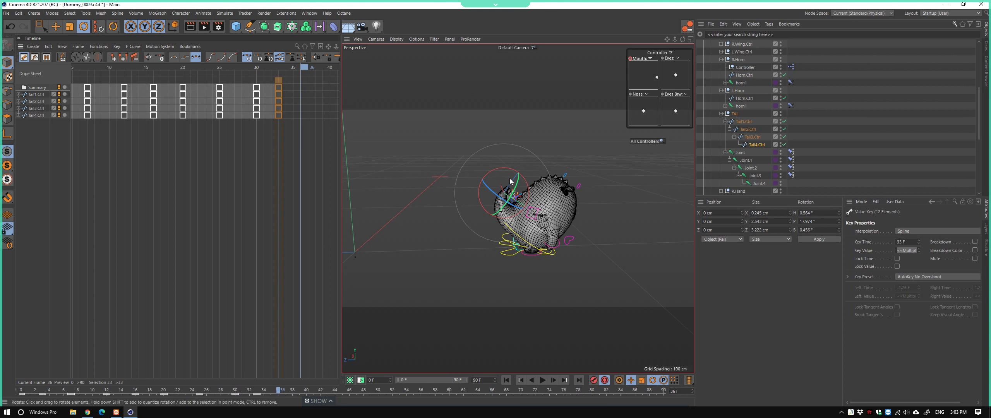
At frame 36, swing the tail base (Tail1.Ctrl) downward with Autokey on
scroll(529, 228, "up", 2)
mouse_move(502, 201)
left_mouse_down("alt")
mouse_move(469, 237)
mouse_move(672, 203)
mouse_move(539, 214)
mouse_move(491, 118)
left_mouse_up("alt")
left_click(508, 204)
scroll(507, 204, "up", 3)
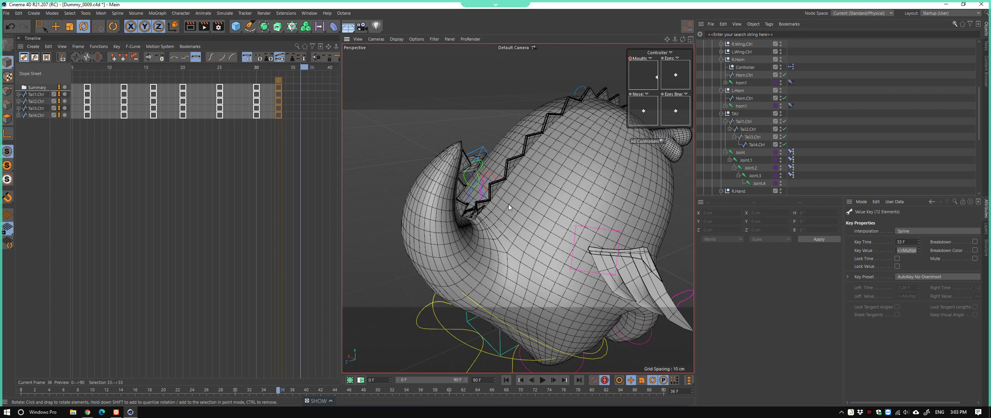
mouse_move(507, 204)
left_mouse_down("alt")
mouse_move(492, 201)
mouse_move(499, 189)
mouse_move(482, 165)
left_mouse_up("alt")
left_click(483, 165)
scroll(483, 162, "down", 5)
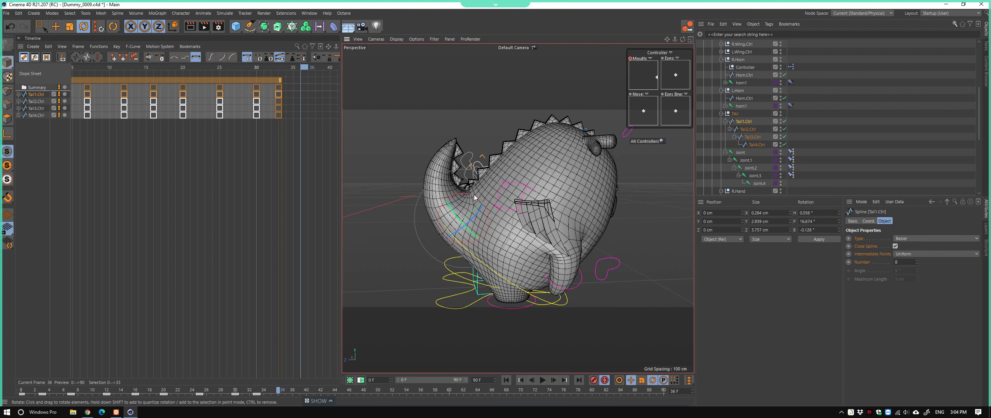
mouse_move(473, 195)
left_mouse_down()
mouse_move(430, 186)
mouse_move(407, 210)
left_mouse_up()
Rotate Tail2–4.Ctrl into the swung pose, then scrub to review the tail motion
left_click(441, 186)
scroll(445, 187, "up", 2)
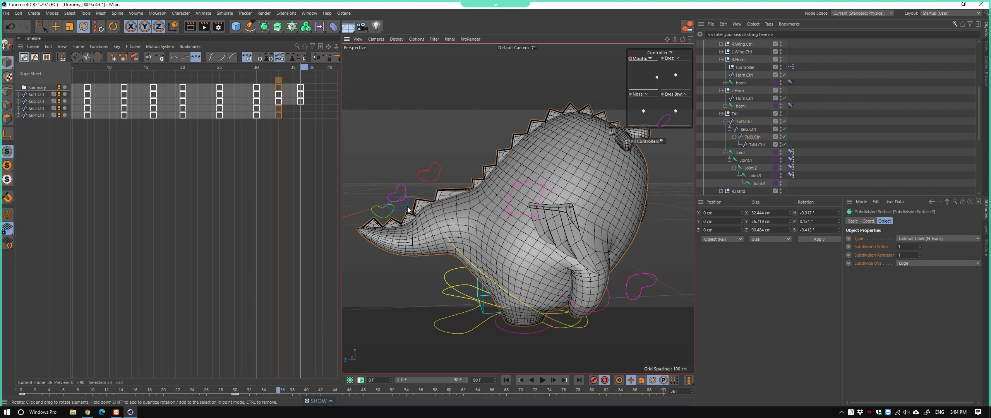
left_click(410, 211)
mouse_move(419, 217)
left_mouse_down()
mouse_move(392, 221)
mouse_move(428, 214)
mouse_move(438, 200)
left_mouse_up()
left_click(392, 223)
left_click(373, 224)
left_click(389, 206)
left_click(405, 193)
mouse_move(311, 72)
left_mouse_down()
mouse_move(339, 86)
mouse_move(205, 86)
left_mouse_up()
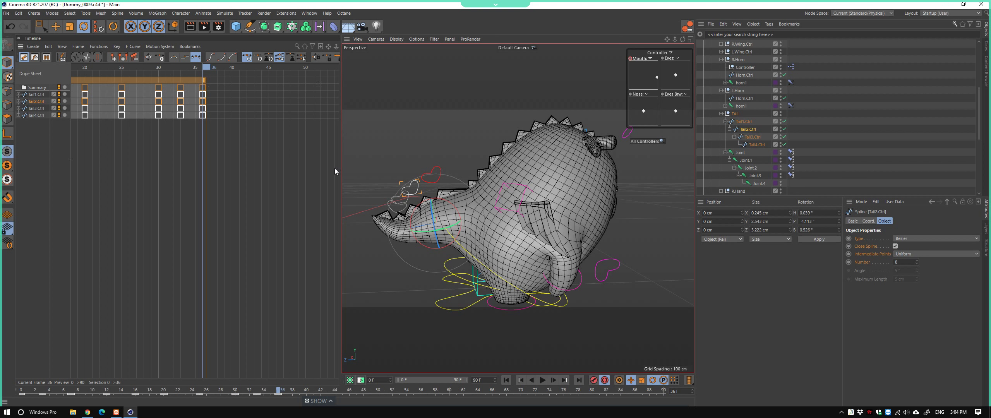
At frame 40, reset all four tail controllers to rest pose and record a key
left_click_drag(206, 70, 232, 72)
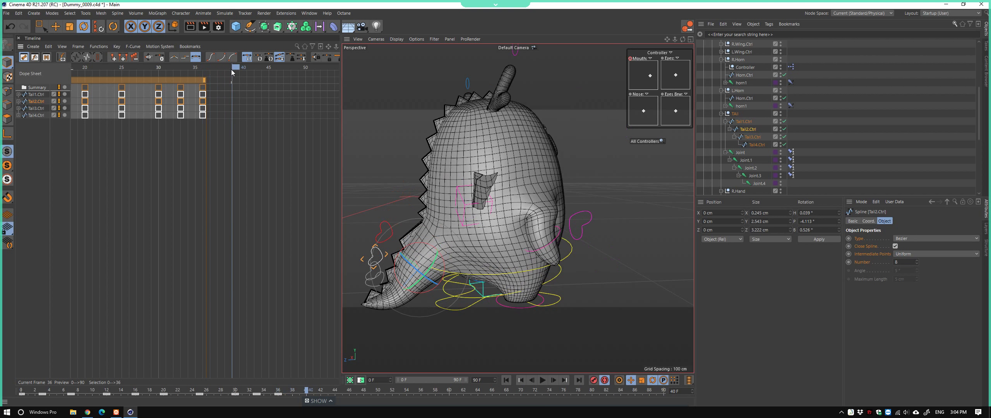
left_click(383, 231, "shift")
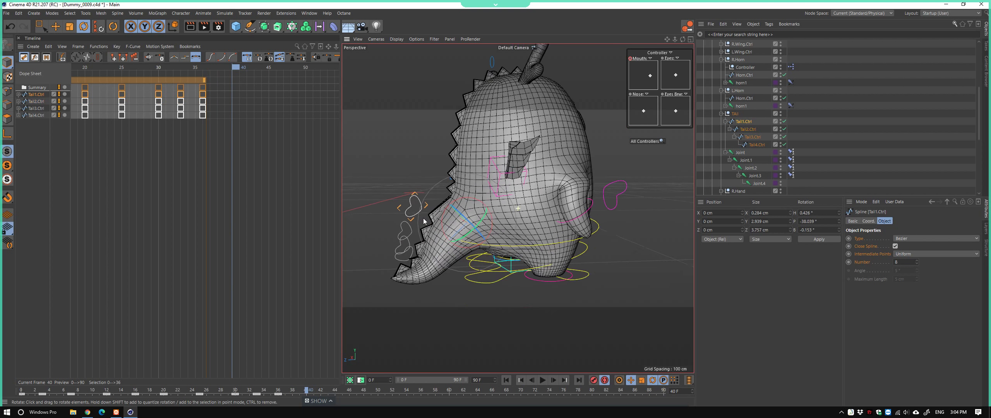
middle_click_drag(380, 263, 409, 237, "alt")
left_click(402, 263, "shift")
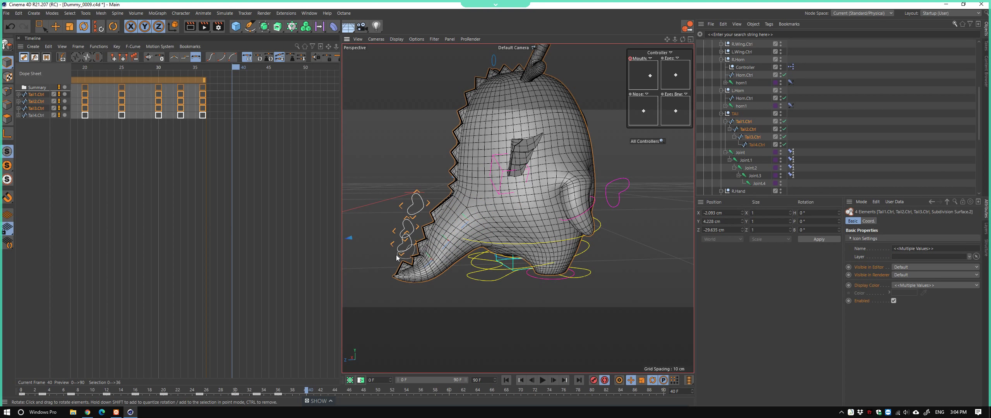
left_click(396, 255, "ctrl")
left_click(398, 256, "shift")
left_click(119, 60)
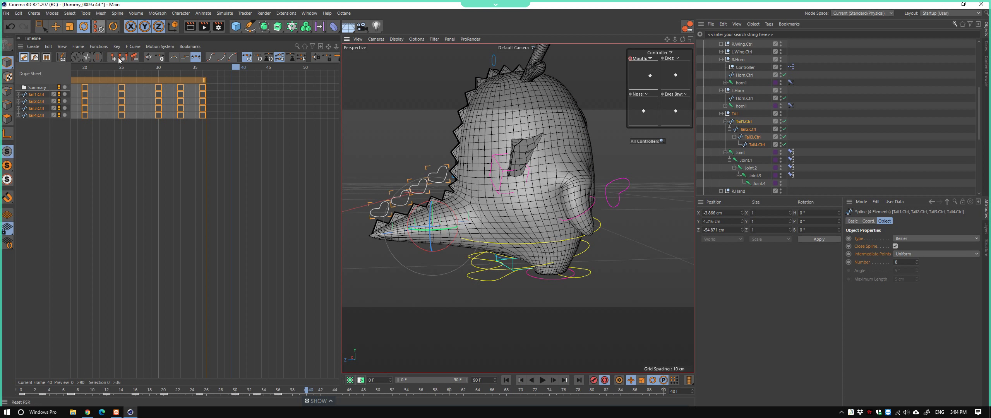
left_click(594, 380)
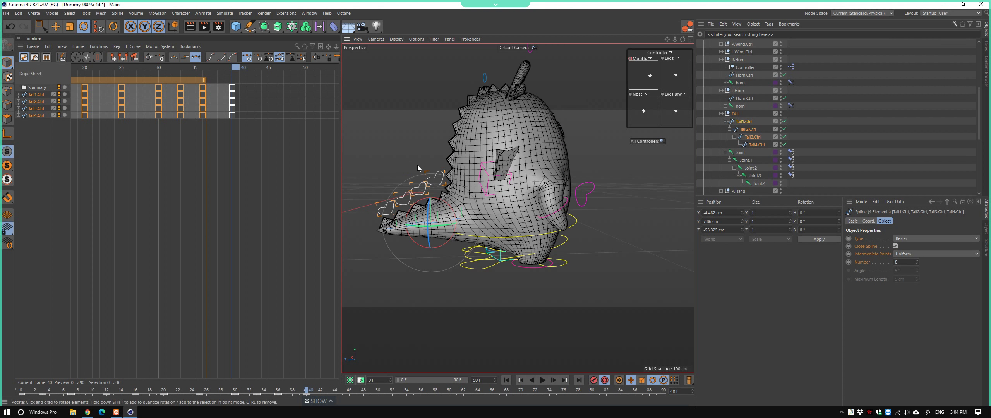
Rotate Tail1–4.Ctrl to bend the tail into a new curve at frame 40
left_click(458, 190)
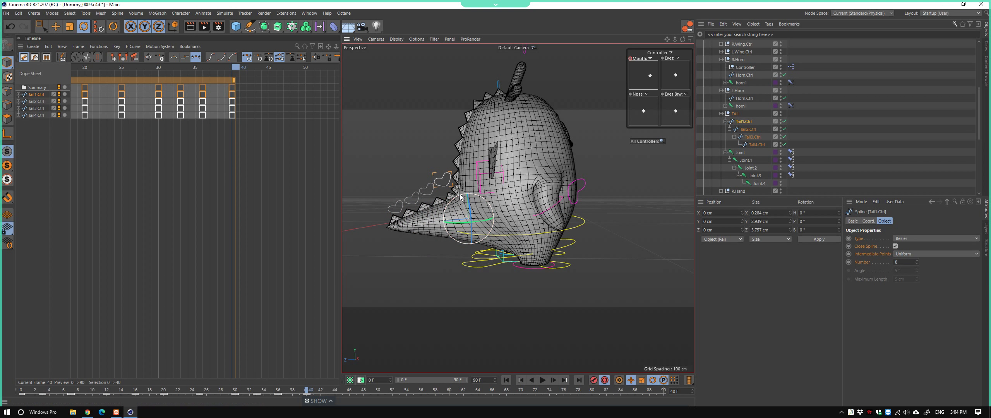
left_click(427, 189)
left_click_drag(441, 197, 438, 196)
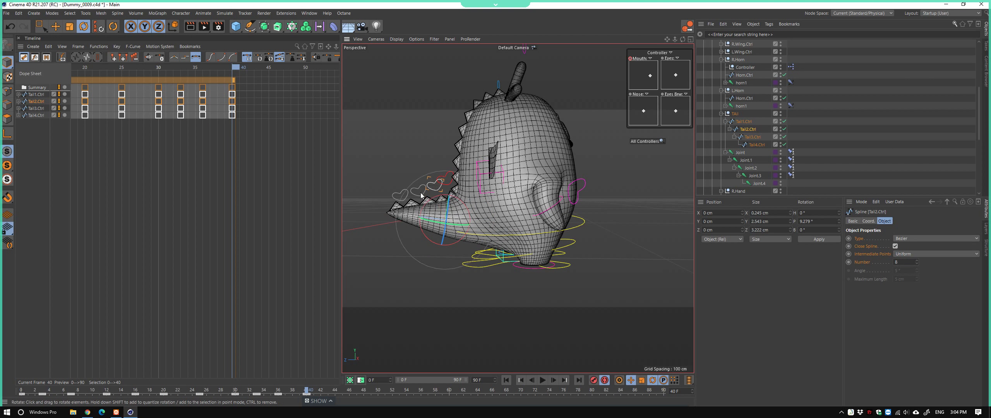
left_click(400, 190)
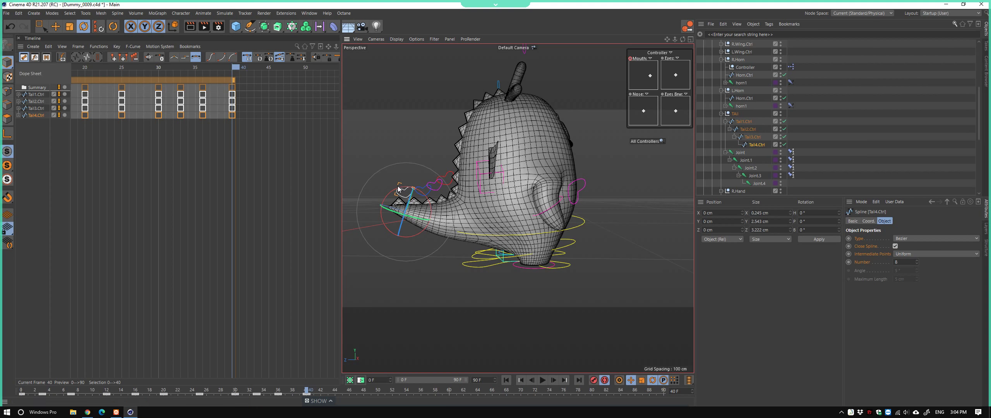
left_click_drag(426, 189, 453, 190, "alt")
left_click(467, 227)
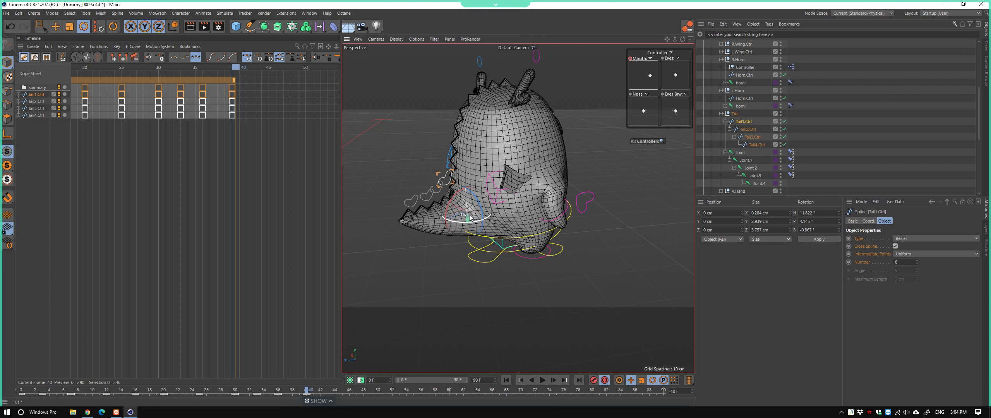
left_click_drag(468, 227, 440, 191)
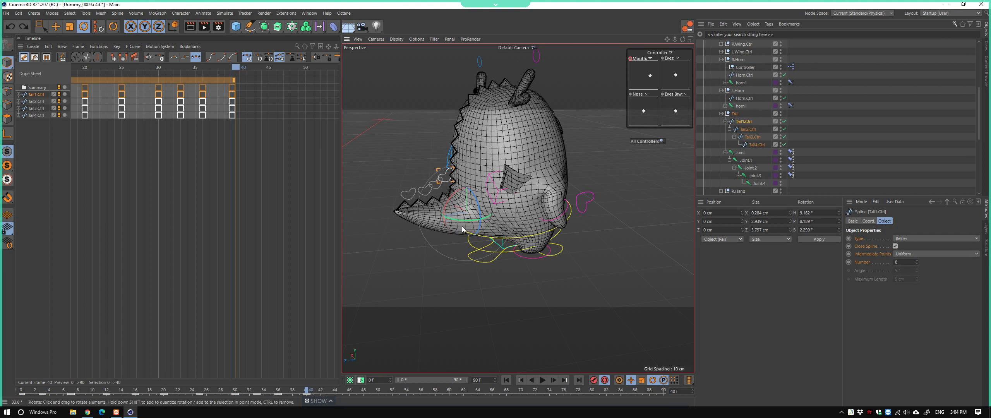
left_click_drag(425, 189, 427, 202)
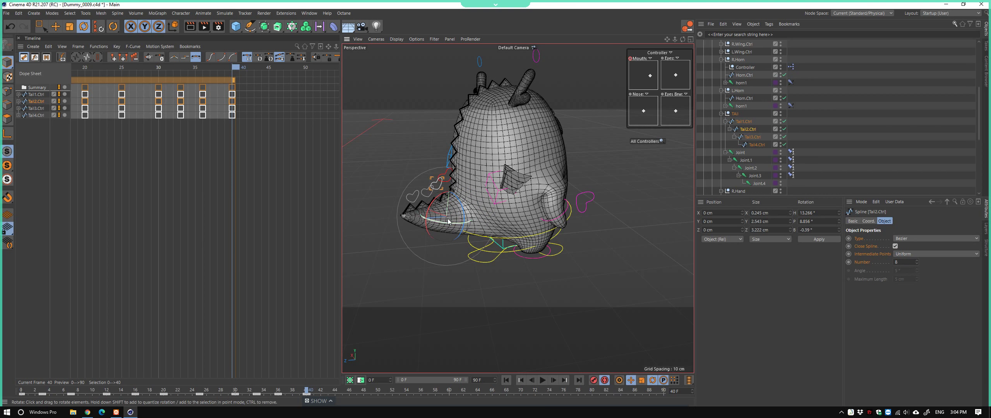
left_click_drag(435, 238, 441, 236)
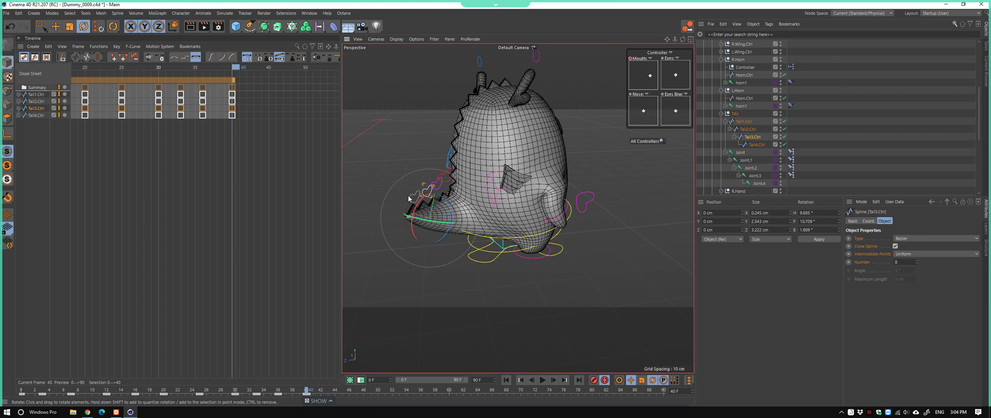
mouse_move(408, 198)
left_mouse_down()
mouse_move(427, 228)
mouse_move(422, 217)
mouse_move(453, 200)
mouse_move(461, 178)
left_mouse_up()
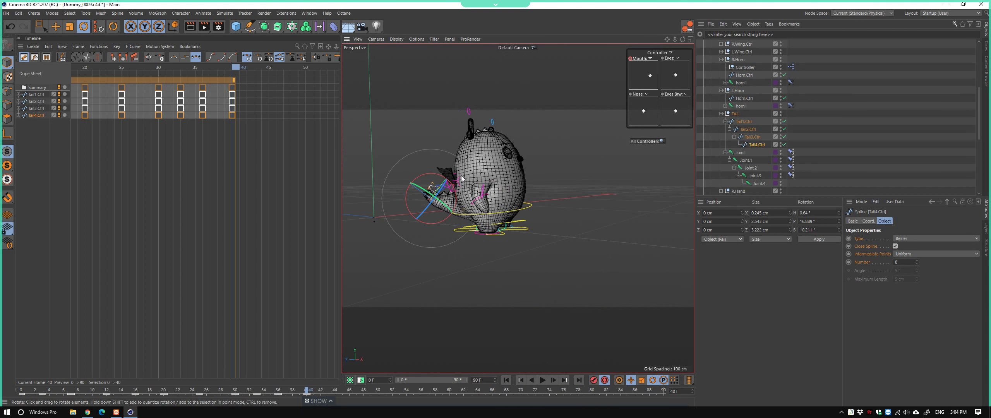
mouse_move(522, 230)
left_mouse_down("alt")
mouse_move(592, 239)
mouse_move(559, 271)
left_mouse_up("alt")
left_click(556, 243)
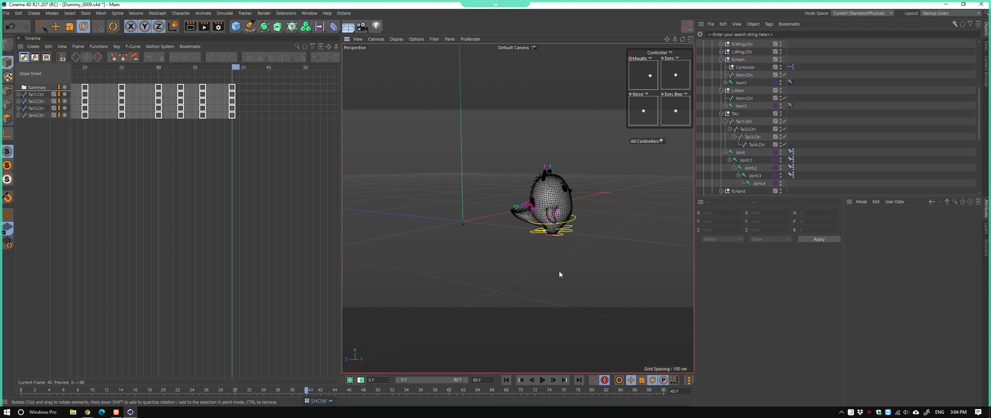
left_click(506, 380)
left_click(542, 380)
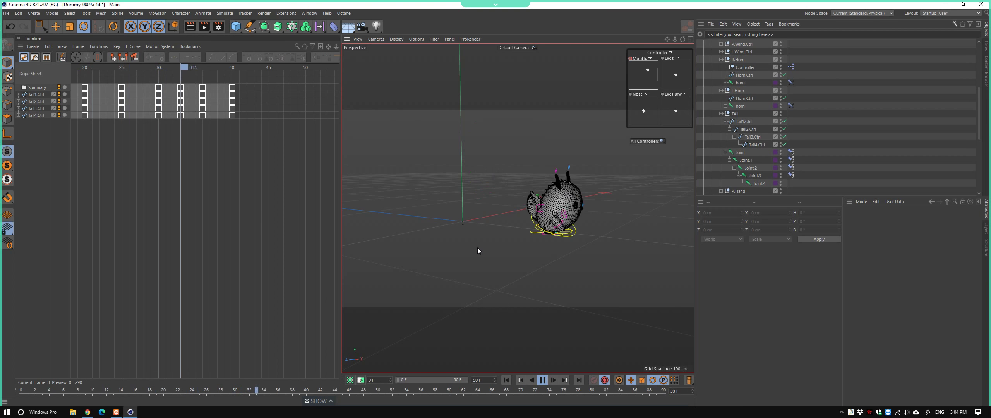
mouse_move(479, 249)
left_mouse_down("alt")
mouse_move(580, 257)
mouse_move(454, 266)
mouse_move(409, 258)
mouse_move(544, 273)
mouse_move(589, 300)
mouse_move(577, 294)
left_mouse_up("alt")
key("F8")
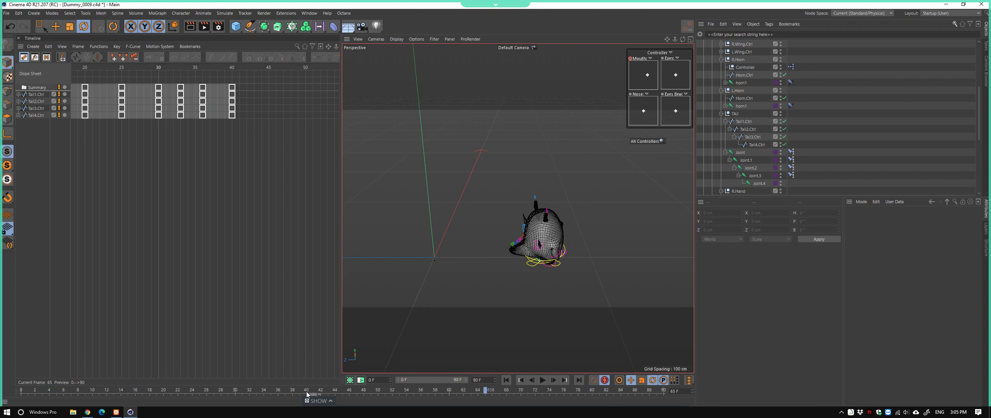
left_click_drag(307, 391, 43, 357)
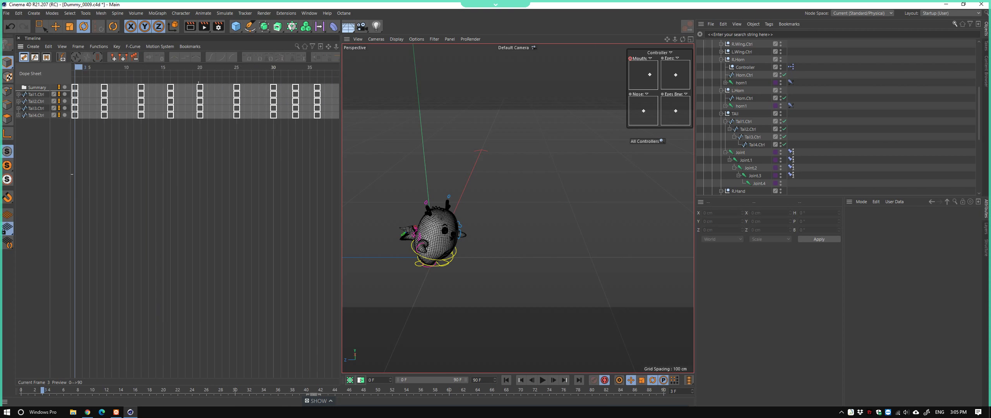
scroll(183, 170, "down", 3)
left_click(108, 68)
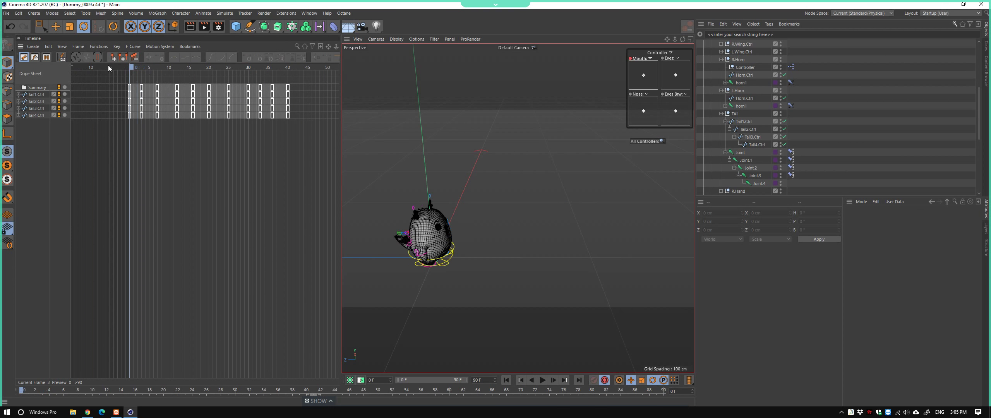
left_click(413, 227)
scroll(402, 268, "up", 3)
mouse_move(403, 268)
left_mouse_down("alt")
mouse_move(389, 229)
mouse_move(376, 228)
left_mouse_up("alt")
scroll(390, 229, "up", 3)
left_click(371, 227)
scroll(371, 227, "up", 3)
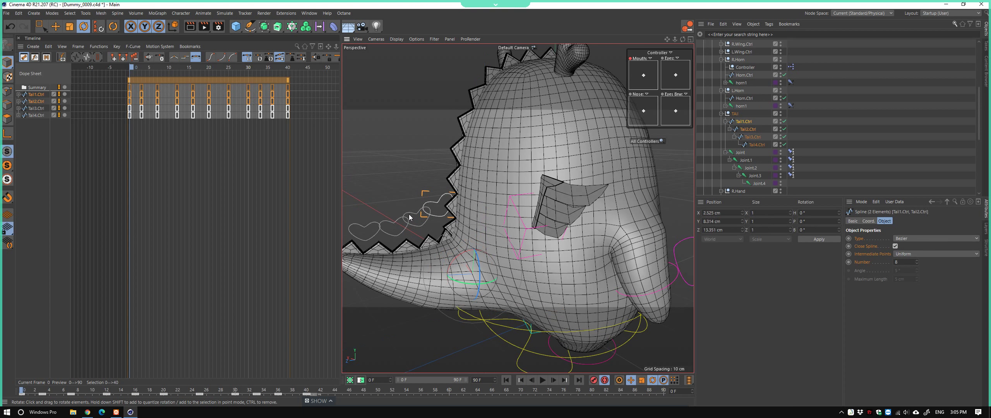
left_click(371, 227, "shift")
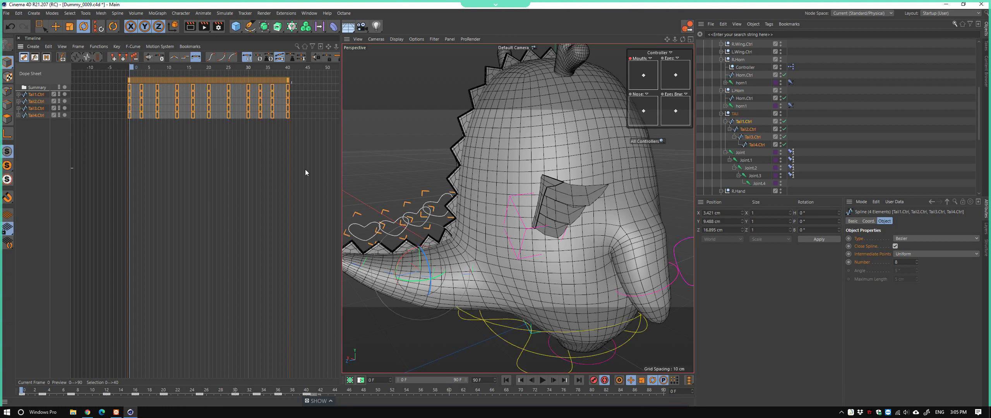
scroll(426, 213, "down", 5)
left_click_drag(426, 213, 368, 212, "alt")
Add an IK tag to Tail1.Ctrl and tick Enable on its Dynamics tab
left_click(744, 121)
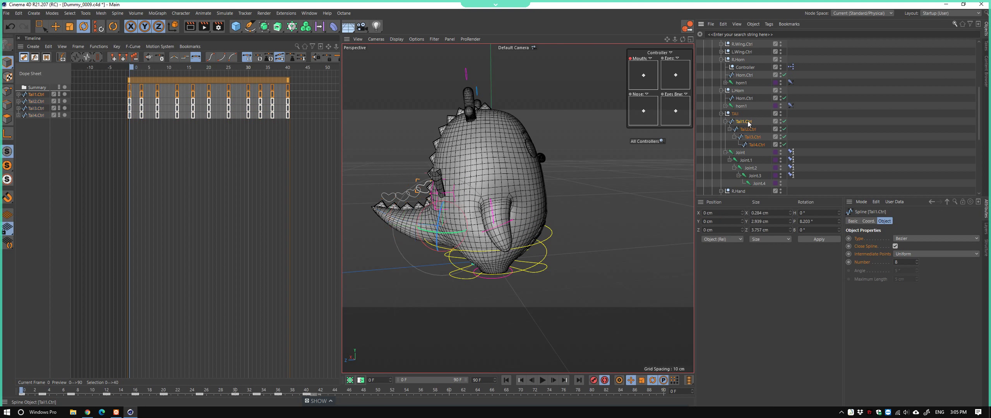
right_click(748, 120)
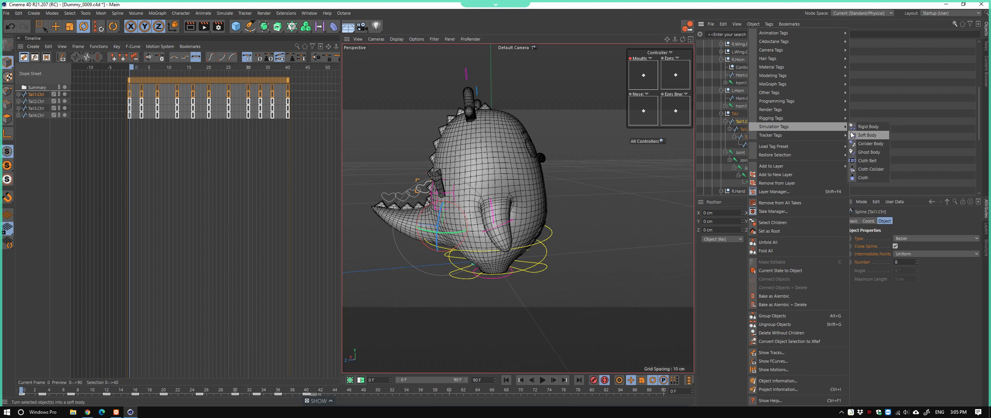
mouse_move(771, 117)
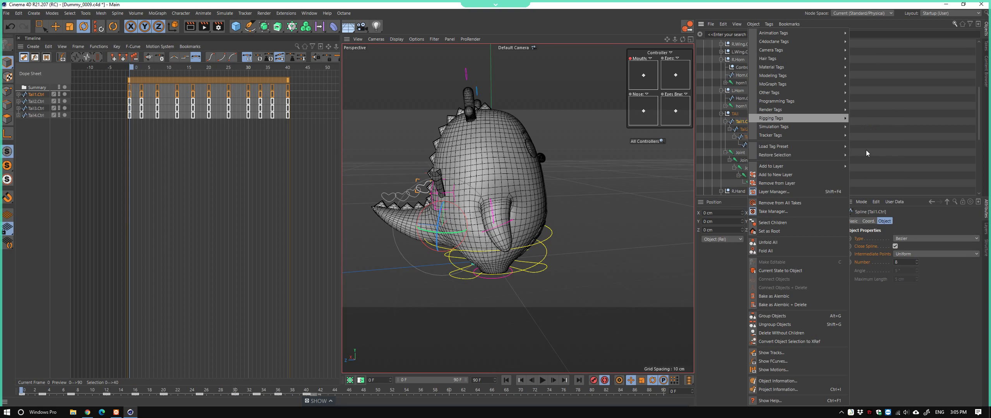
left_click(865, 150)
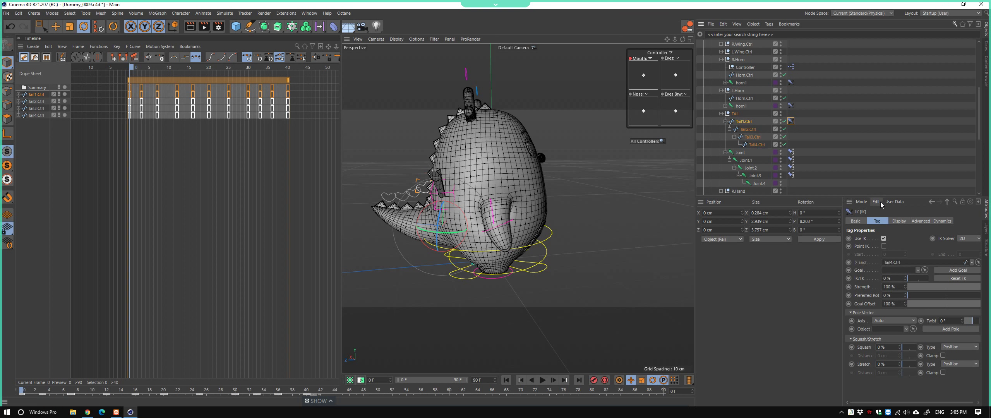
left_click(941, 221)
left_click(876, 238)
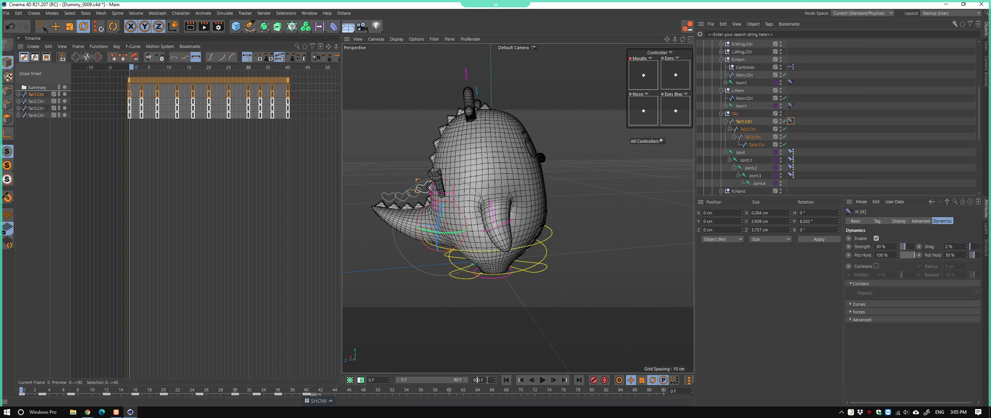
key("Return")
left_click(321, 391)
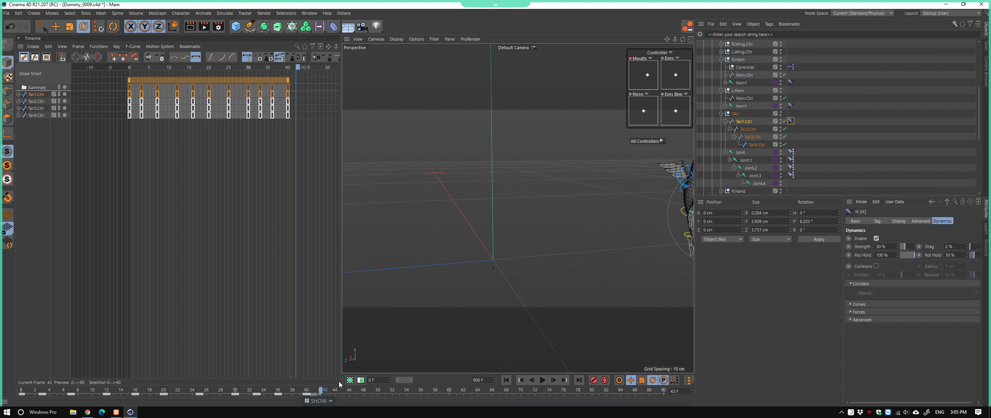
Extend the preview range to 900 frames and play back the tail dynamics, adding Main.Ctrl tracks
left_click_drag(410, 380, 466, 380)
left_click(506, 380)
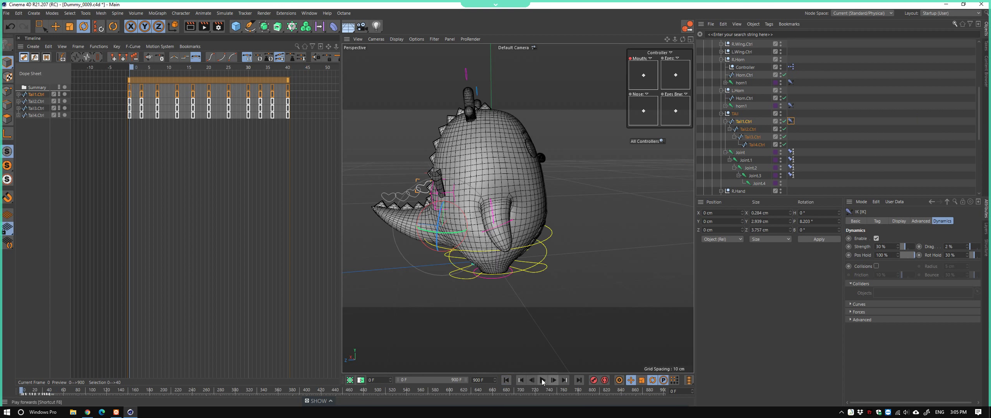
left_click(542, 380)
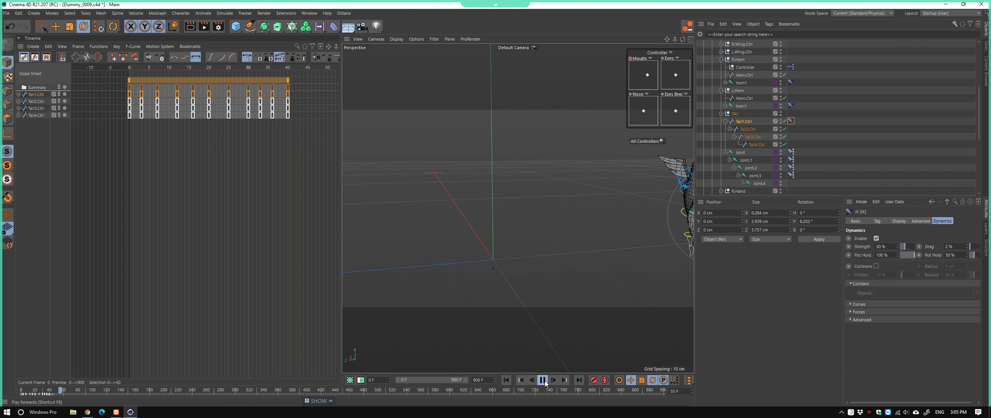
left_click(543, 381)
left_click(508, 381)
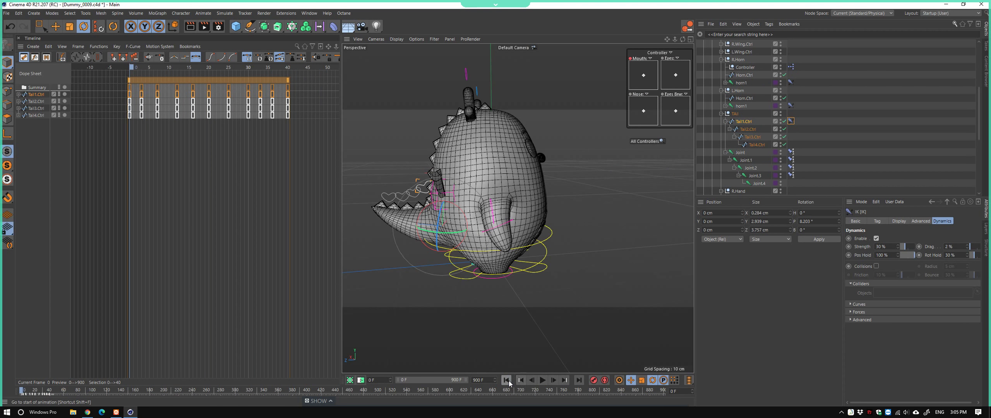
left_click_drag(541, 271, 538, 283, "alt")
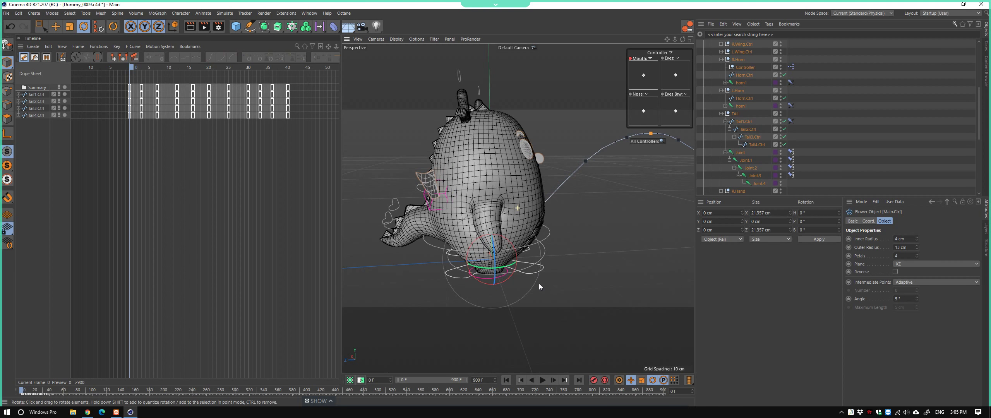
scroll(766, 143, "up", 5)
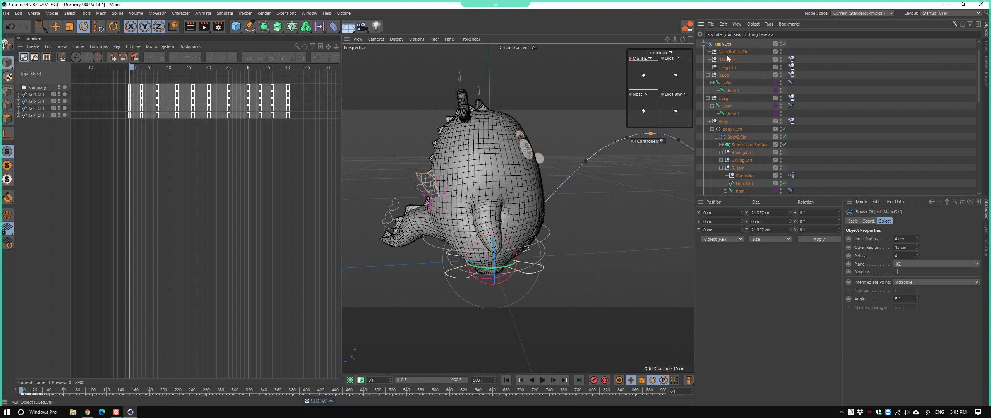
left_click_drag(185, 209, 65, 146)
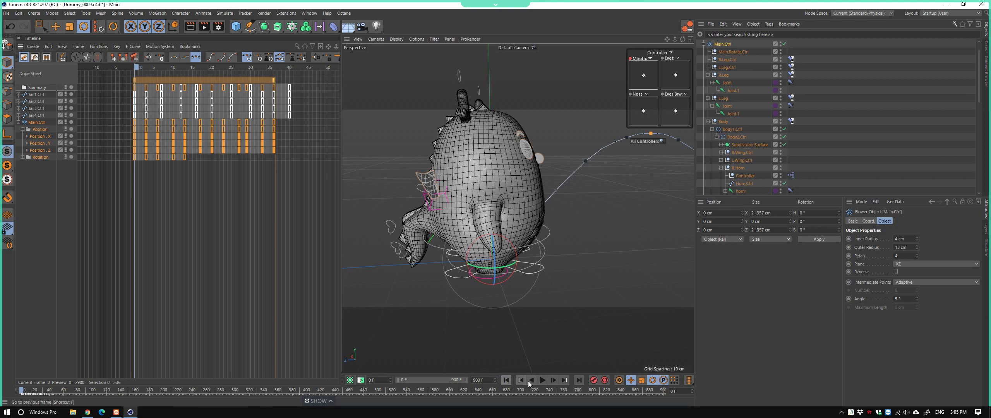
left_click(542, 380)
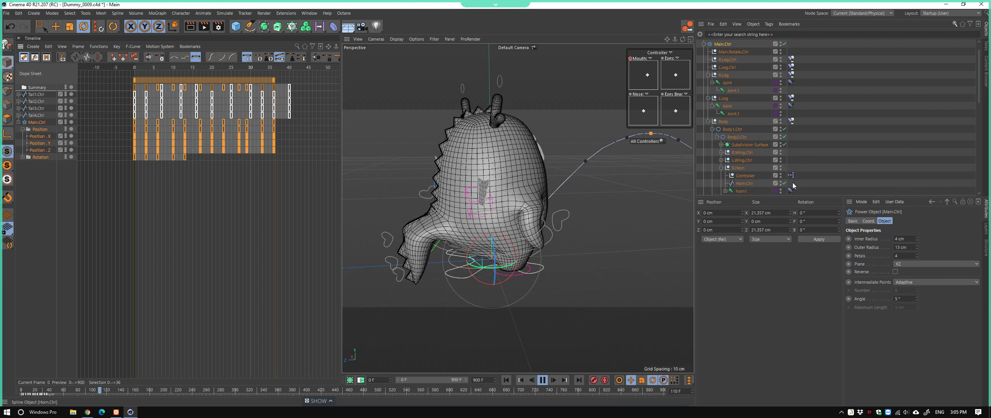
scroll(792, 185, "down", 2)
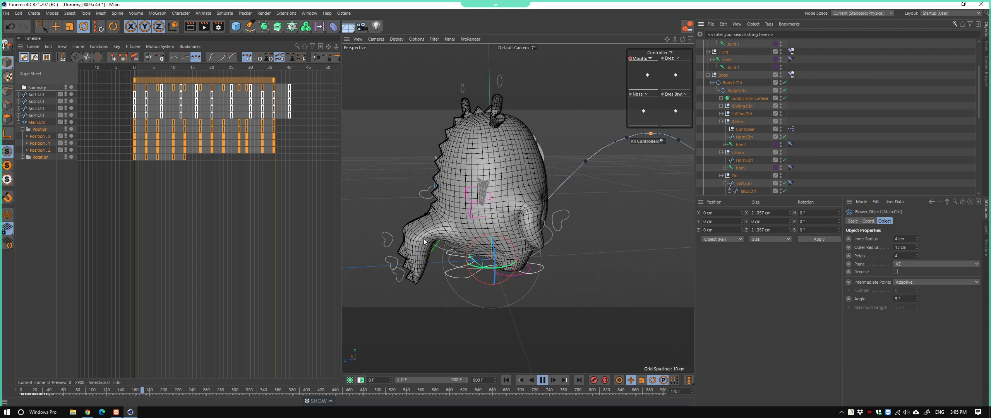
Raise the tail IK Gravity and Strength to 47 % under Dynamics Forces, then replay
left_click(419, 196)
scroll(816, 137, "down", 4)
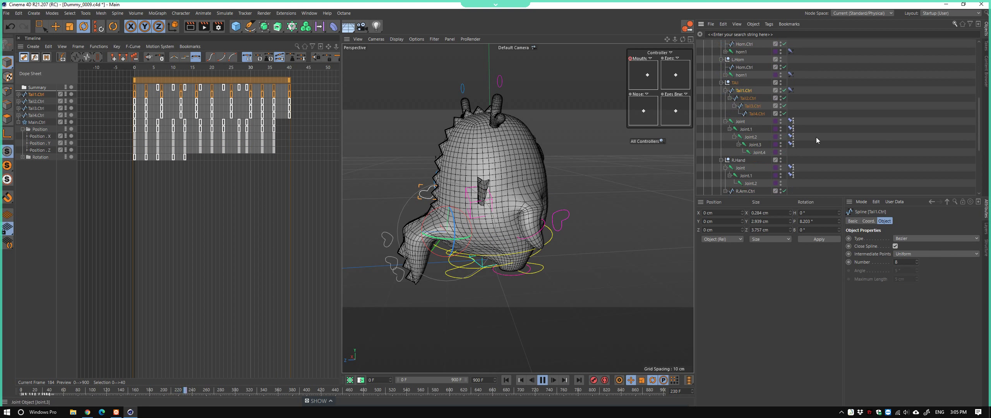
left_click(790, 89)
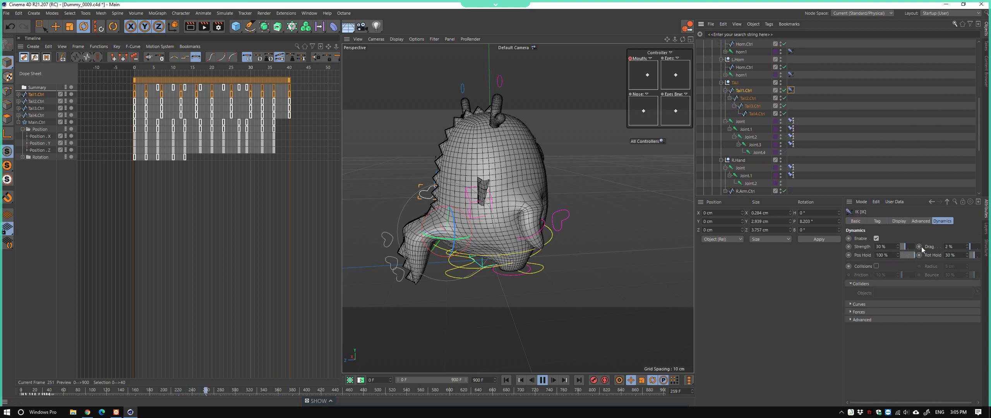
left_click(869, 312)
mouse_move(895, 319)
left_mouse_down()
mouse_move(895, 310)
mouse_move(882, 335)
left_mouse_up()
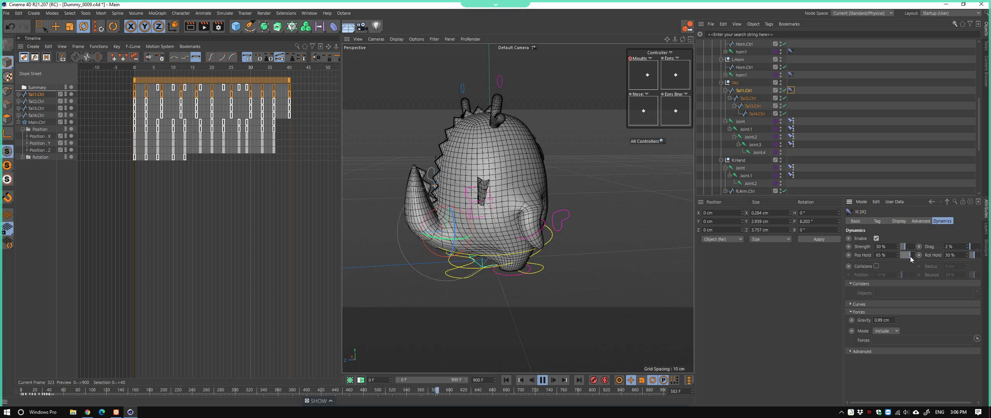
left_click_drag(904, 250, 906, 251)
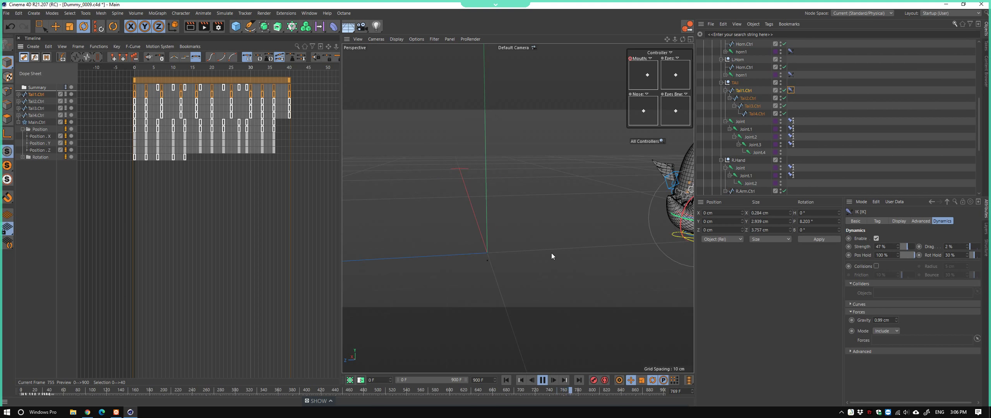
middle_click_drag(551, 253, 465, 242, "alt")
scroll(503, 263, "down", 3)
left_click(542, 317)
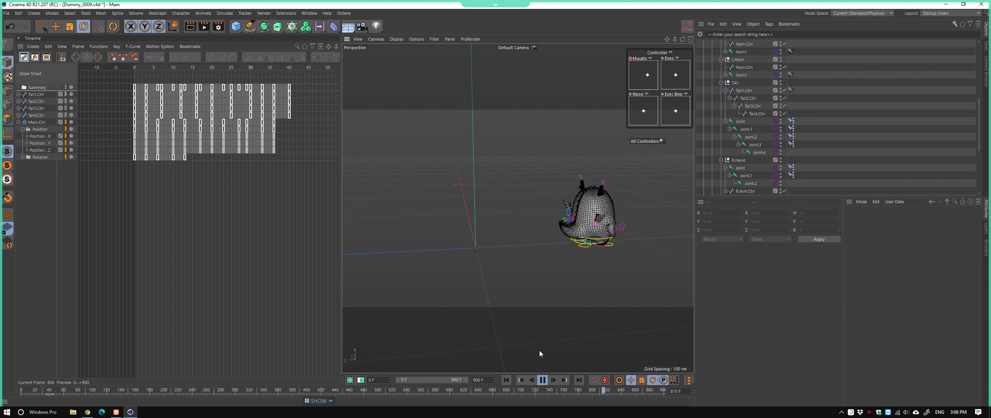
left_click(520, 380)
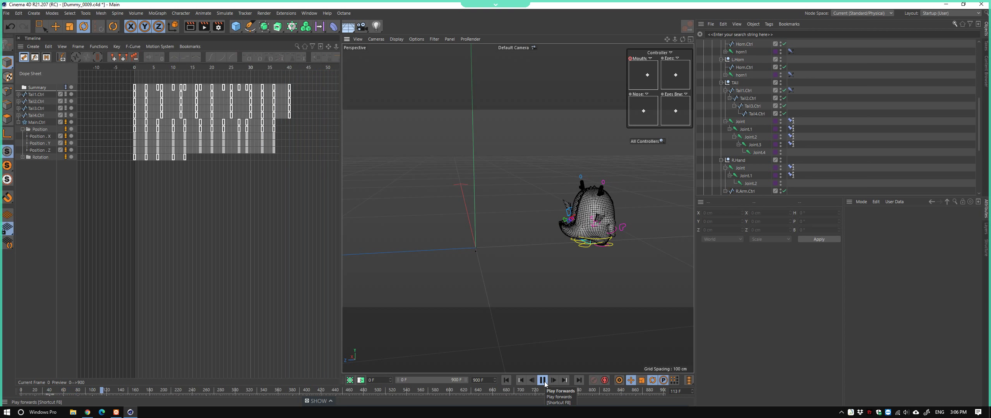
left_click(521, 379)
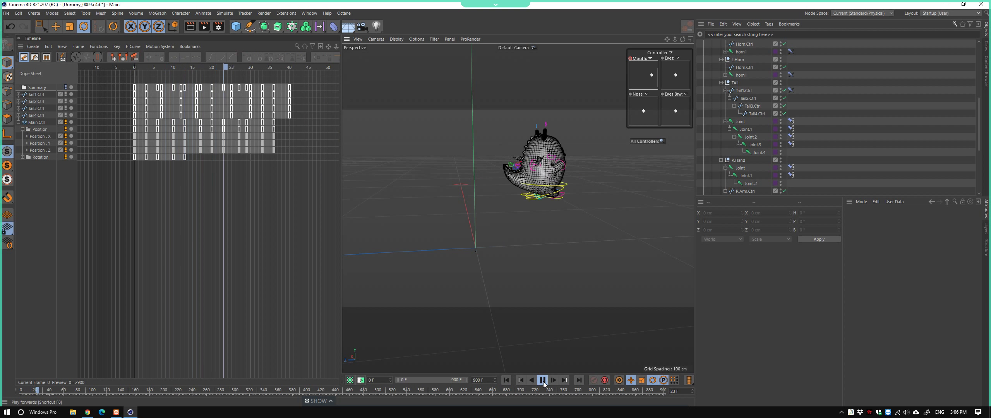
left_click(543, 380)
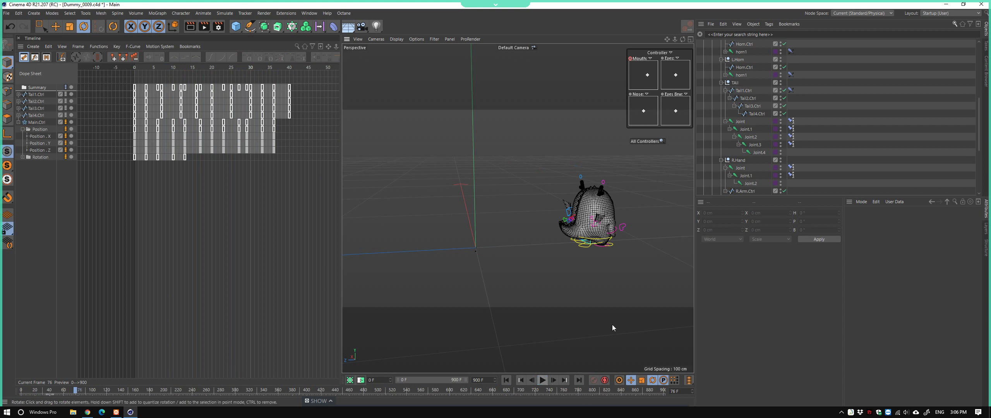
Lower the IK dynamics Gravity to 0.59 cm and Strength to 37 %
mouse_move(584, 182)
left_mouse_down("alt")
mouse_move(573, 252)
mouse_move(536, 246)
left_mouse_up("alt")
scroll(536, 247, "up", 5)
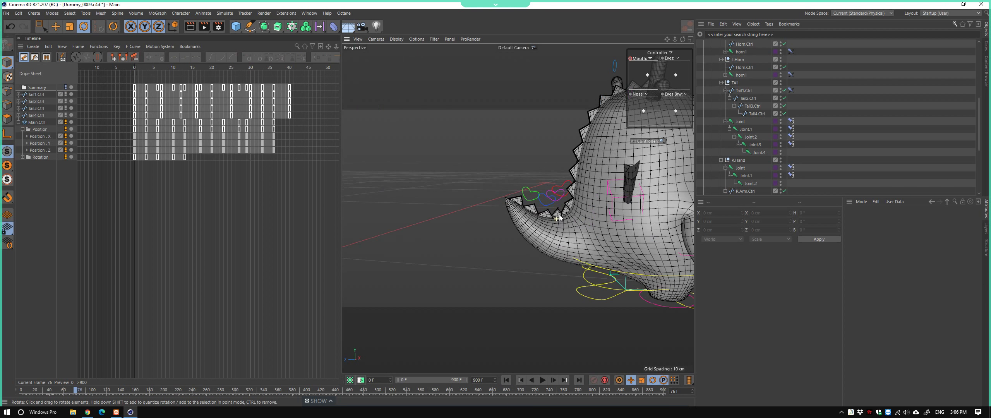
left_click(561, 189)
left_click(790, 90)
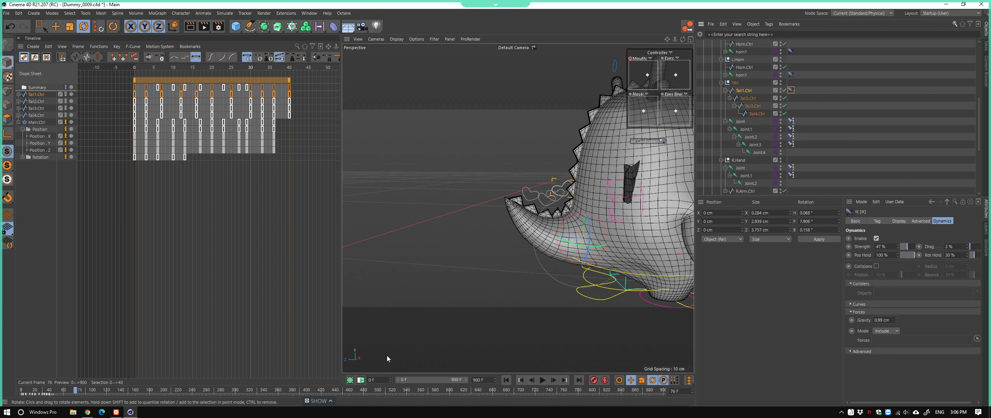
left_click(506, 380)
left_click_drag(560, 322, 528, 285, "alt")
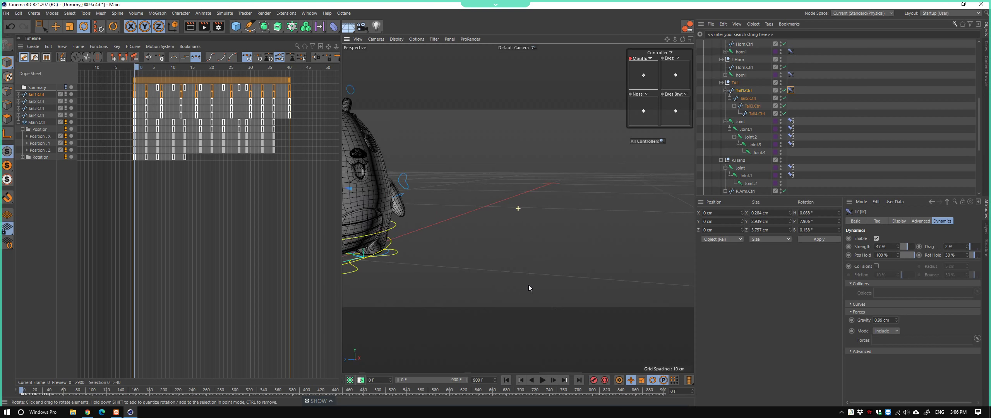
scroll(528, 285, "down", 5)
left_click_drag(595, 272, 515, 273, "alt")
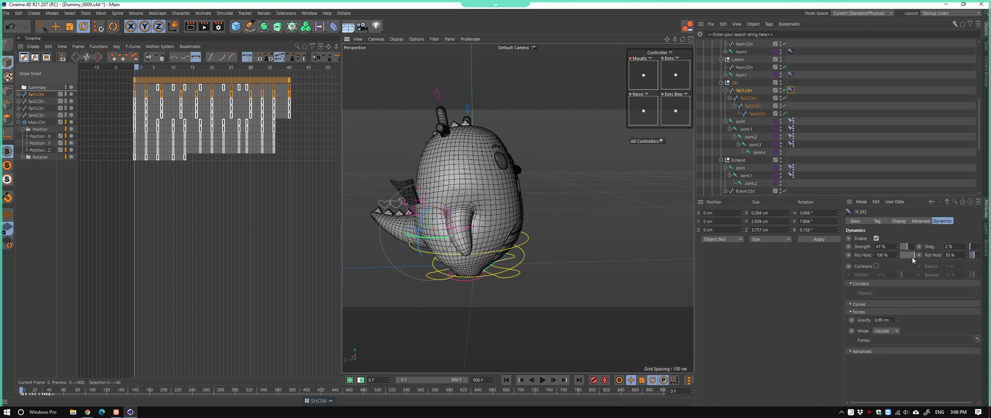
left_click(895, 322)
left_click(895, 322)
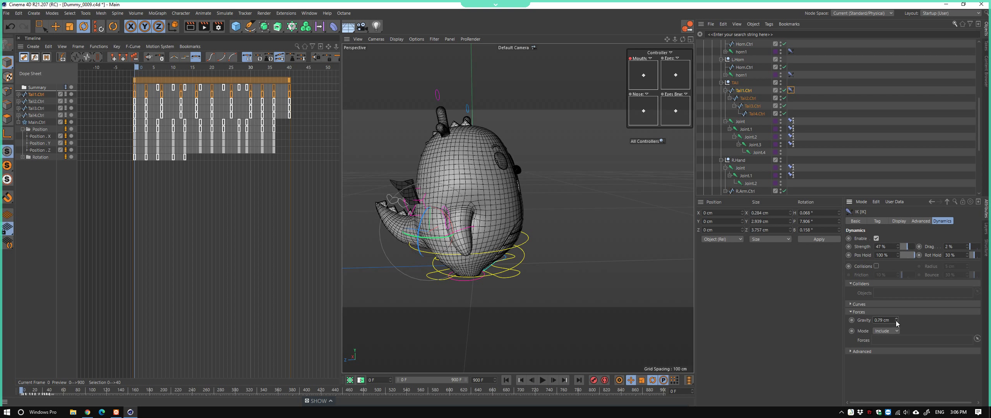
left_click(896, 321)
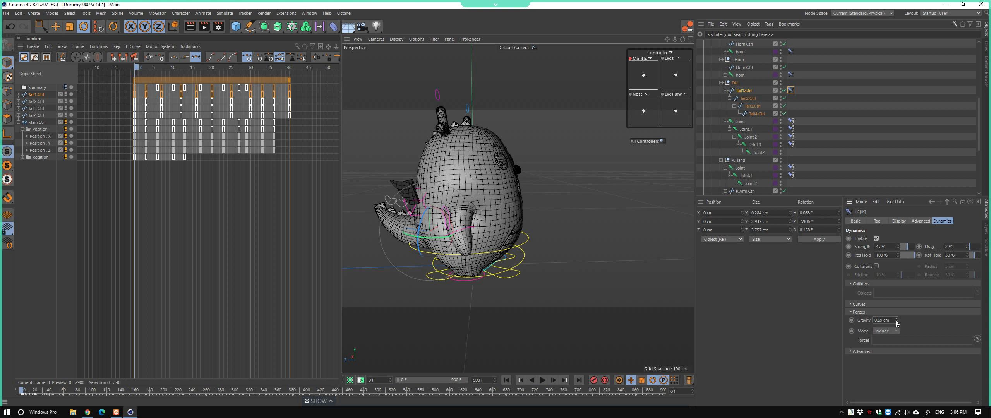
left_click(897, 248)
left_click(897, 247)
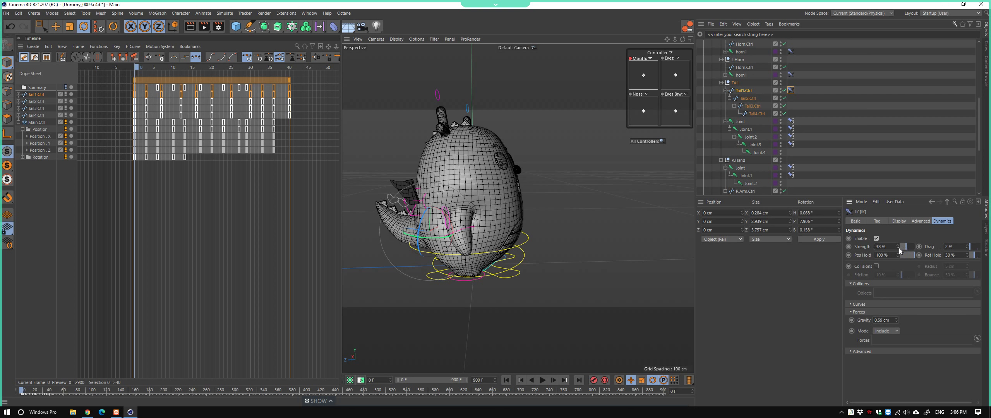
Play the animation to test the retuned tail sway
mouse_move(499, 240)
left_mouse_down("alt")
mouse_move(546, 240)
mouse_move(514, 248)
left_mouse_up("alt")
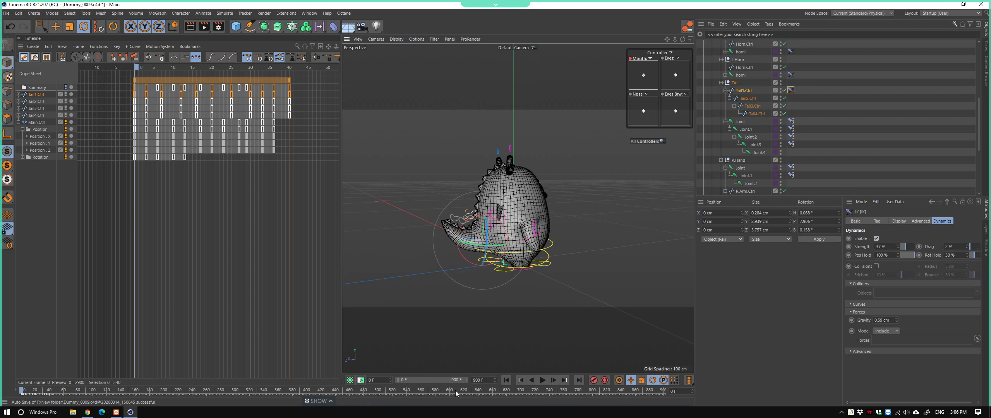
left_click(543, 380)
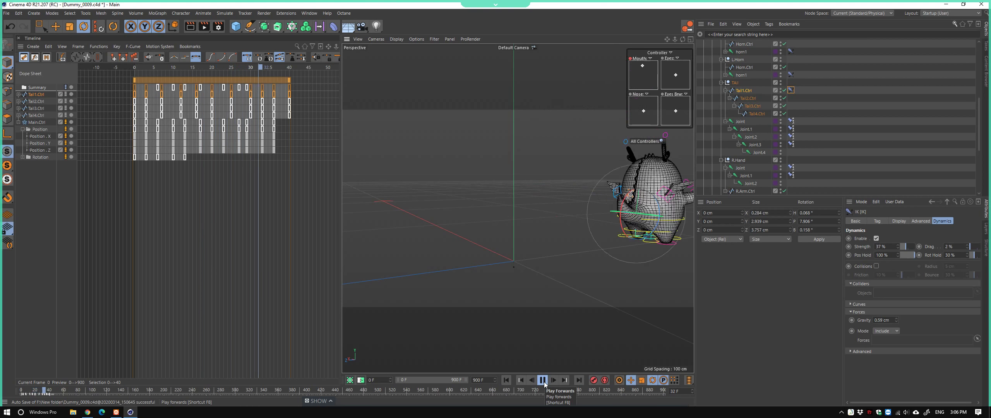
mouse_move(433, 231)
left_mouse_down("alt")
mouse_move(510, 257)
mouse_move(457, 225)
mouse_move(549, 258)
left_mouse_up("alt")
left_click(547, 260)
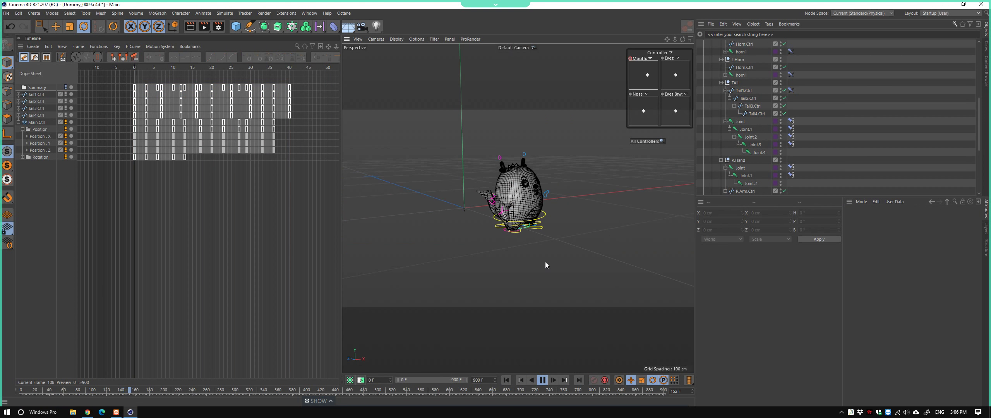
Set the animation end frame to 90 and play back the loop
left_click(543, 379)
type("0")
key("Return")
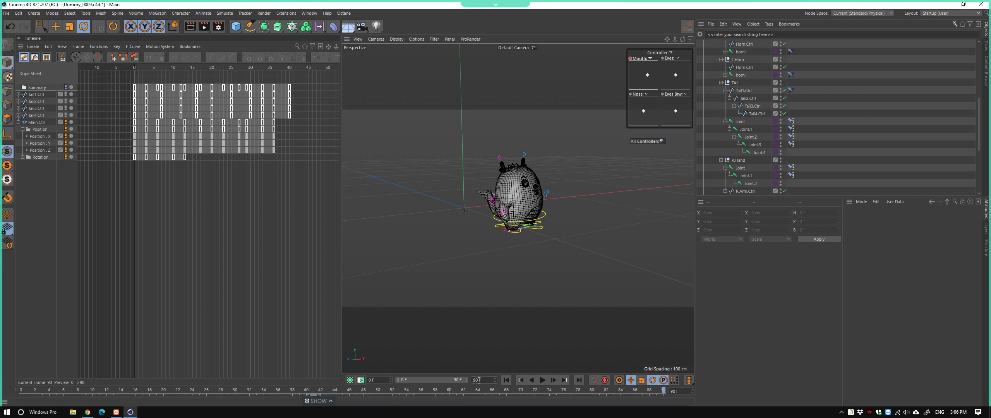
mouse_move(464, 296)
left_mouse_down("alt")
mouse_move(472, 260)
mouse_move(492, 257)
mouse_move(474, 245)
mouse_move(480, 262)
mouse_move(428, 266)
mouse_move(484, 271)
left_mouse_up("alt")
left_click(543, 380)
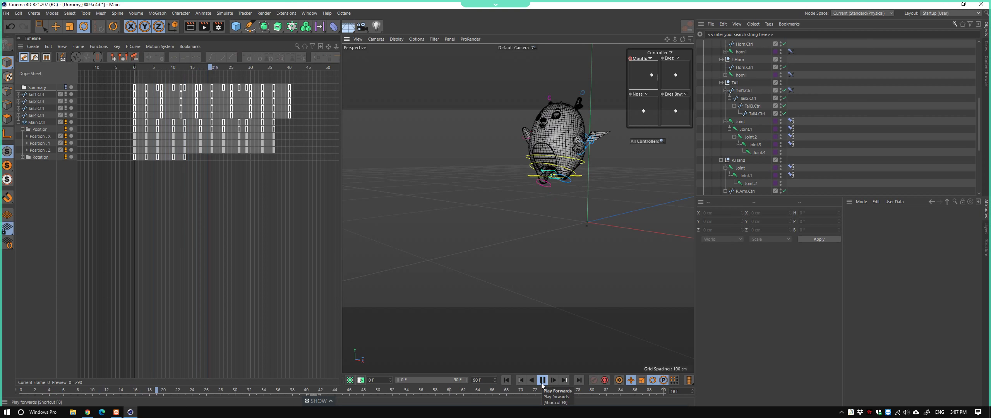
mouse_move(529, 264)
left_mouse_down("alt")
mouse_move(568, 230)
mouse_move(690, 226)
left_mouse_up("alt")
left_click_drag(517, 208, 428, 229, "alt")
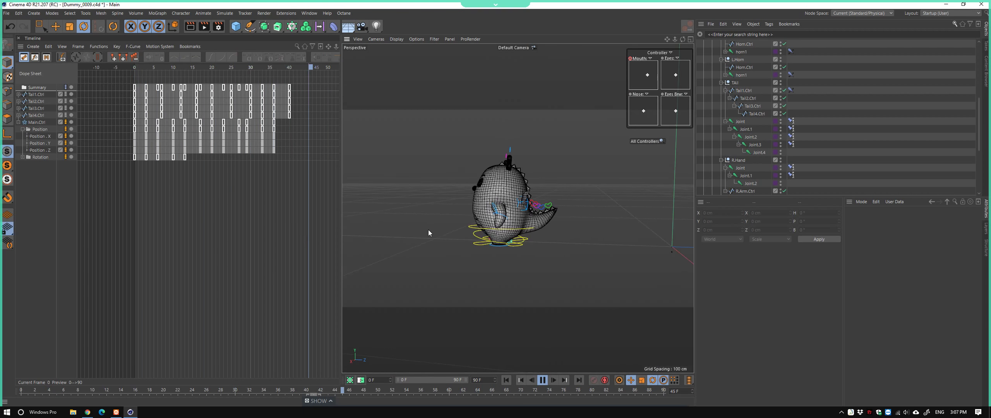
left_click(542, 380)
left_click_drag(476, 278, 503, 264, "alt")
Select all keys and save the scene incrementally as Dummy_0010.c4d
left_click(19, 122)
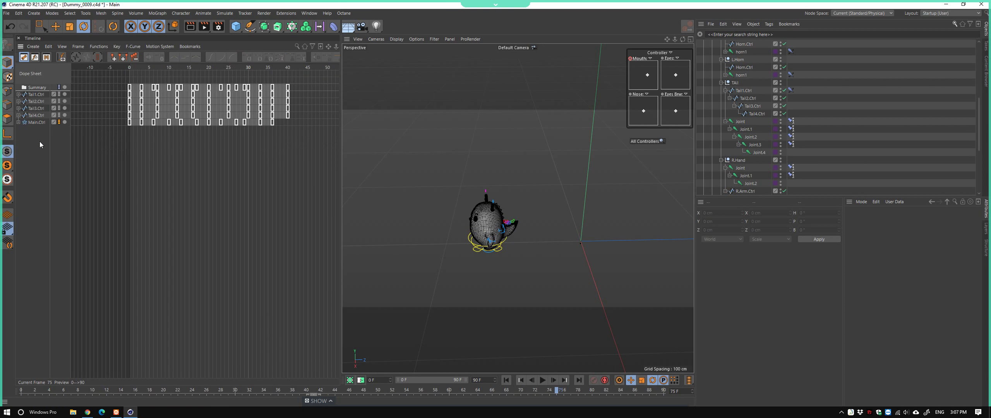
key("ctrl+a")
key("ctrl+s")
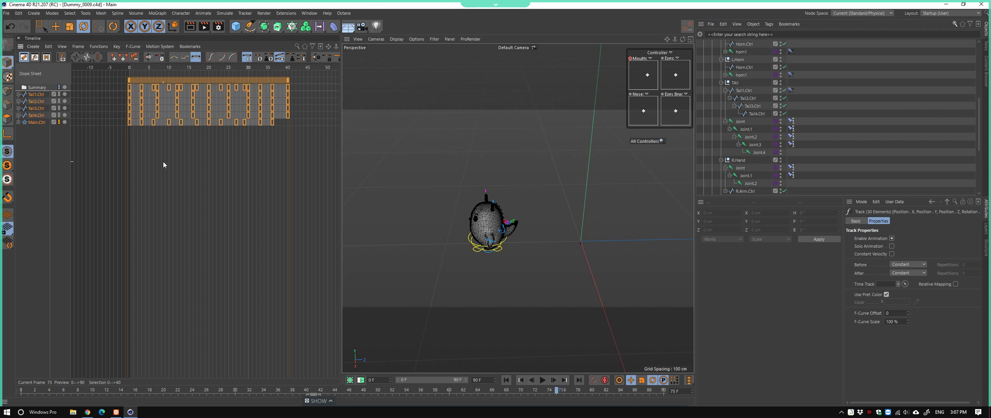
Clear the Dope Sheet tracks and create a new camera from the current view, looking through it
right_click(41, 90)
left_click(77, 189)
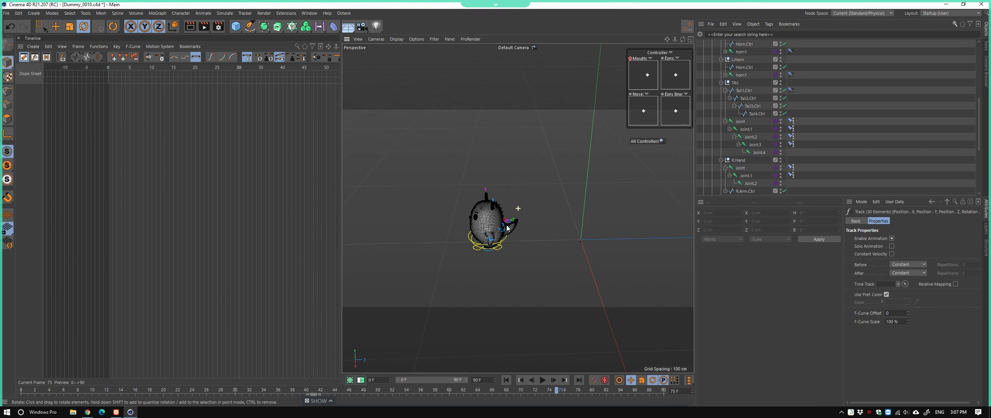
middle_click_drag(506, 227, 515, 216, "alt")
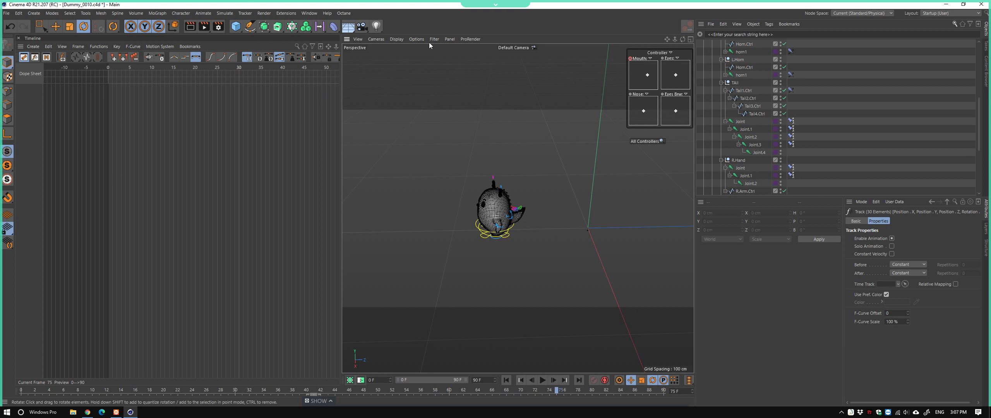
left_click(375, 39)
left_click(391, 54)
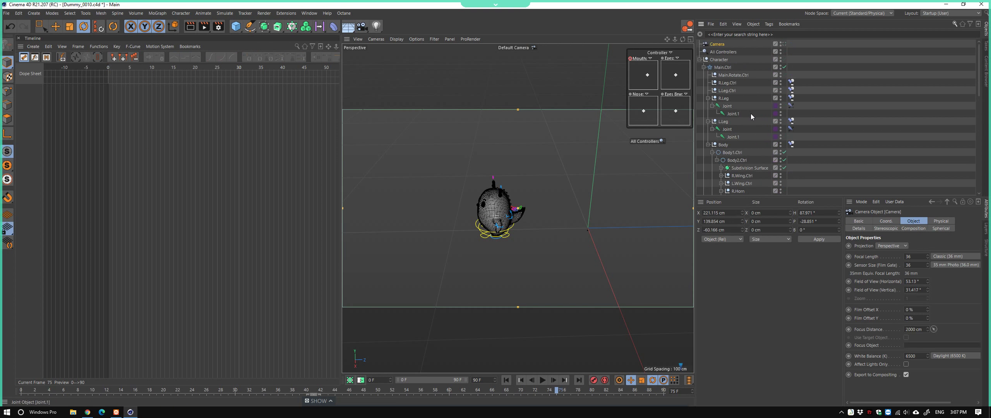
left_click(783, 44)
mouse_move(560, 192)
left_mouse_down("alt")
mouse_move(518, 192)
mouse_move(512, 215)
mouse_move(535, 219)
left_mouse_up("alt")
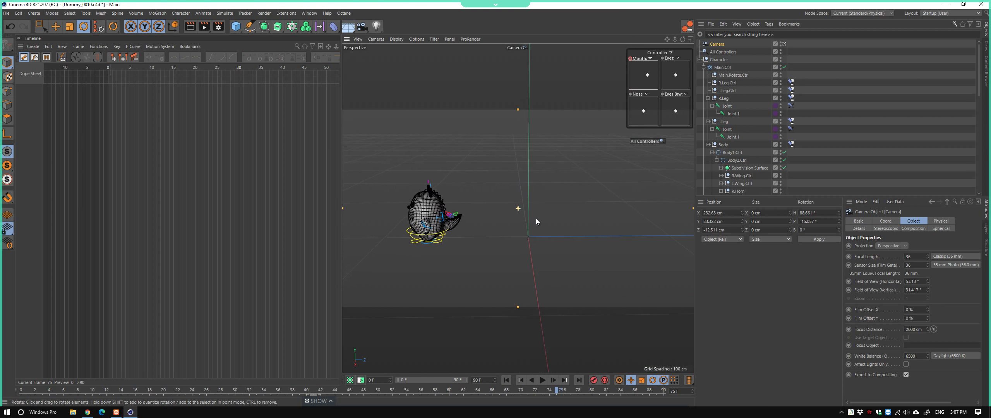
Add a Null object and parent the Camera under it
left_click(483, 132)
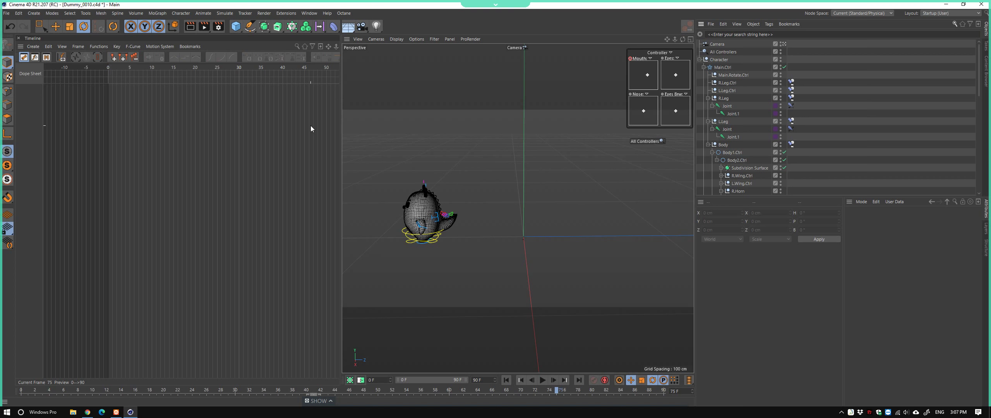
left_click(235, 26)
left_click(258, 37)
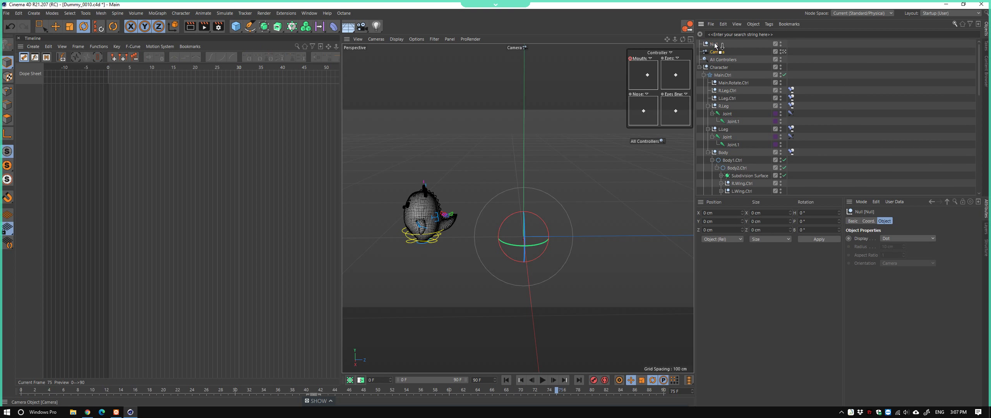
left_click_drag(715, 45, 715, 44)
Select all 17 controllers, scrub the jump animation back to frame 0, and save
left_click(502, 383)
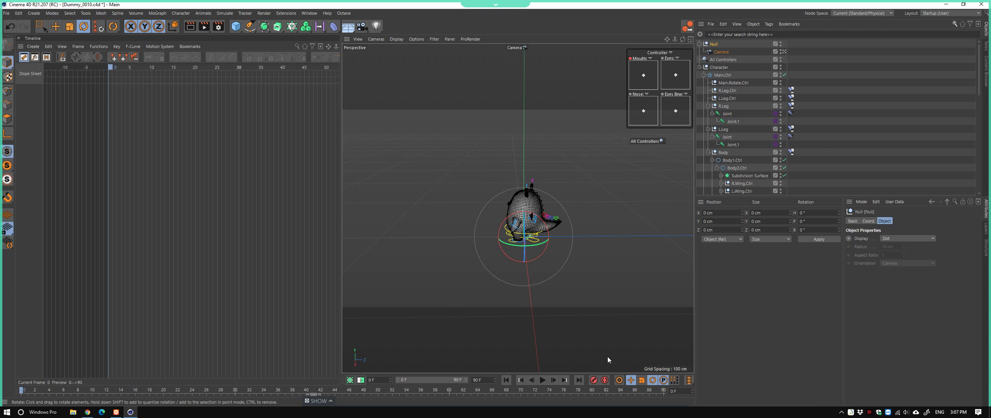
left_click(722, 59)
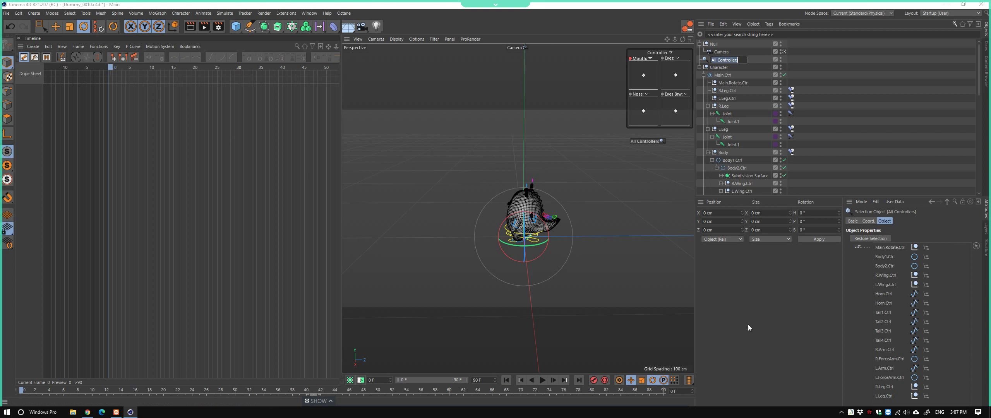
left_click(646, 141)
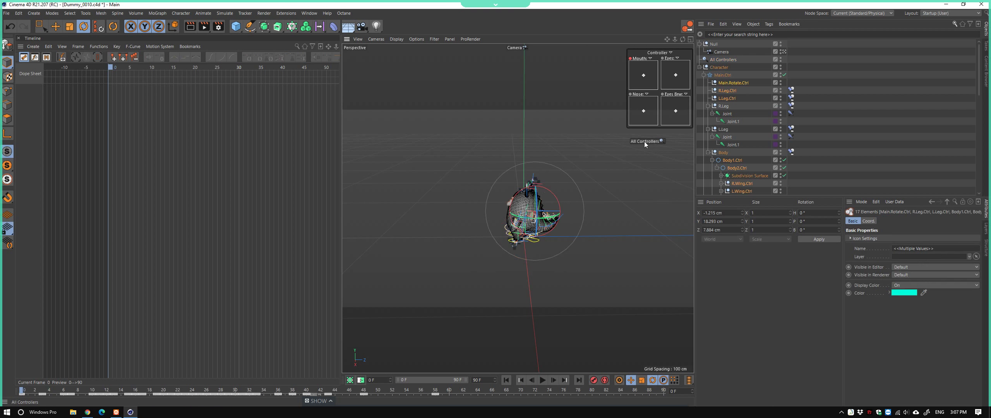
mouse_move(443, 392)
left_mouse_down()
mouse_move(243, 396)
mouse_move(416, 412)
left_mouse_up()
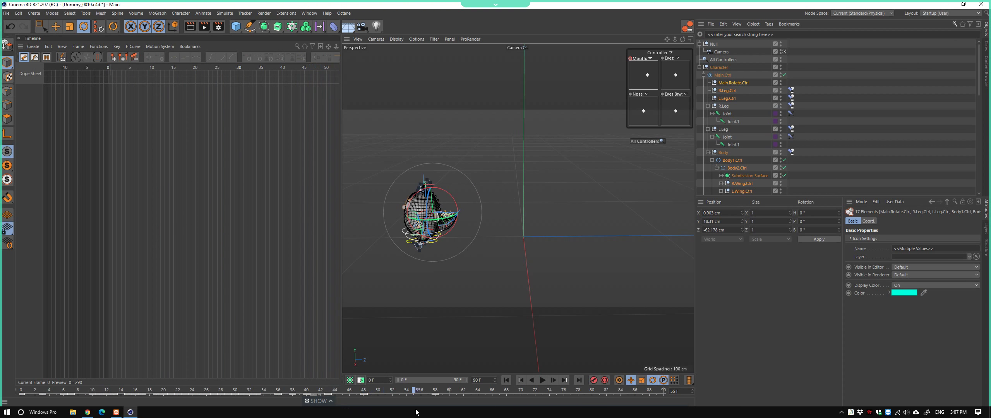
mouse_move(704, 415)
left_mouse_down()
mouse_move(21, 413)
mouse_move(78, 398)
mouse_move(220, 399)
mouse_move(46, 401)
mouse_move(445, 403)
mouse_move(21, 401)
left_mouse_up()
key("ctrl+s")
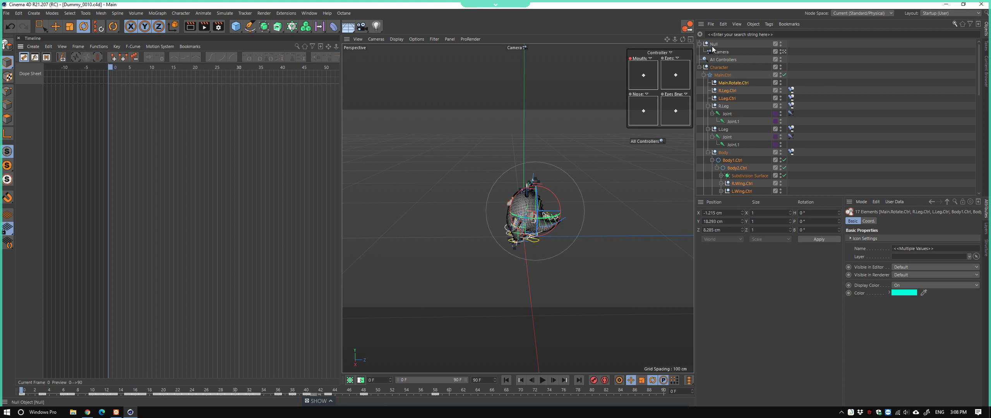
Select the Null and open a second, separate View window
left_click(712, 45)
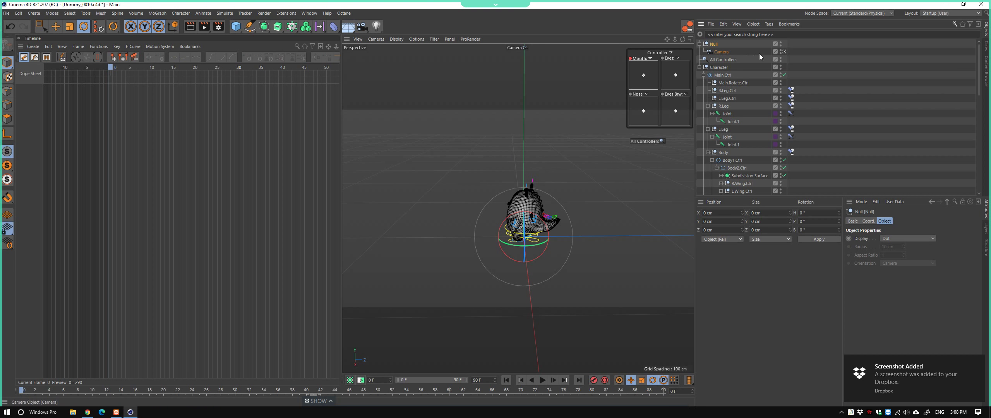
left_click(517, 47)
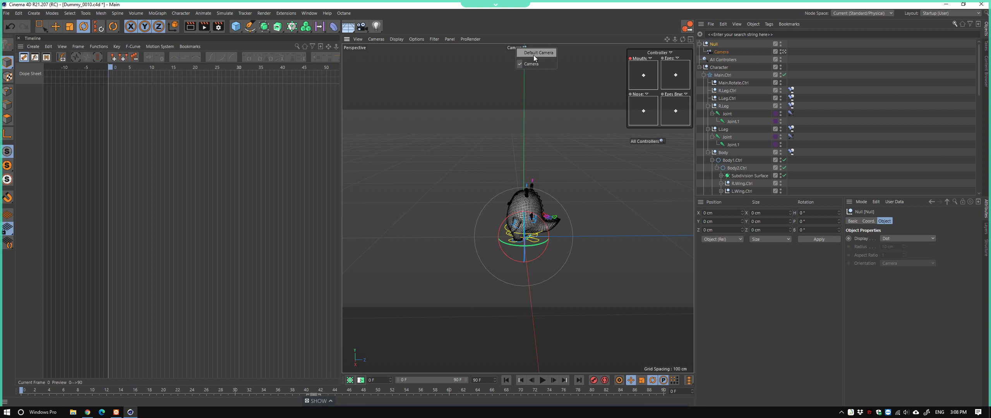
left_click(449, 40)
Dock a second viewport beside the main view, framing the camera rig around the Null
left_click(470, 62)
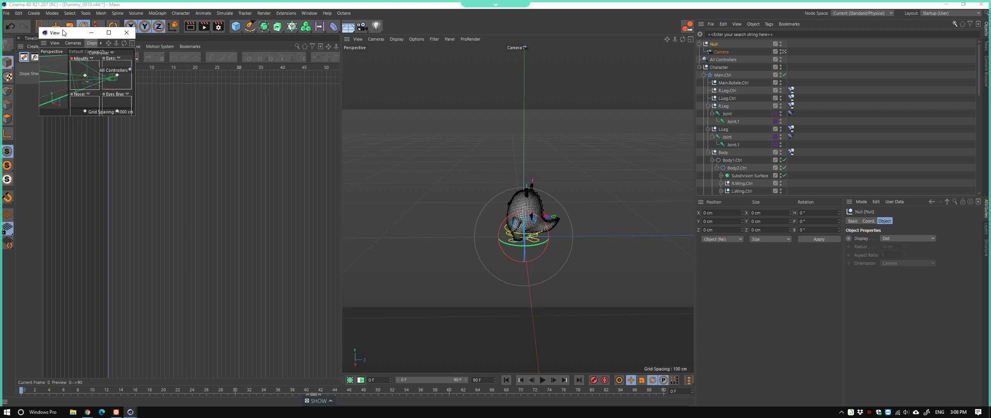
left_click_drag(44, 42, 336, 143)
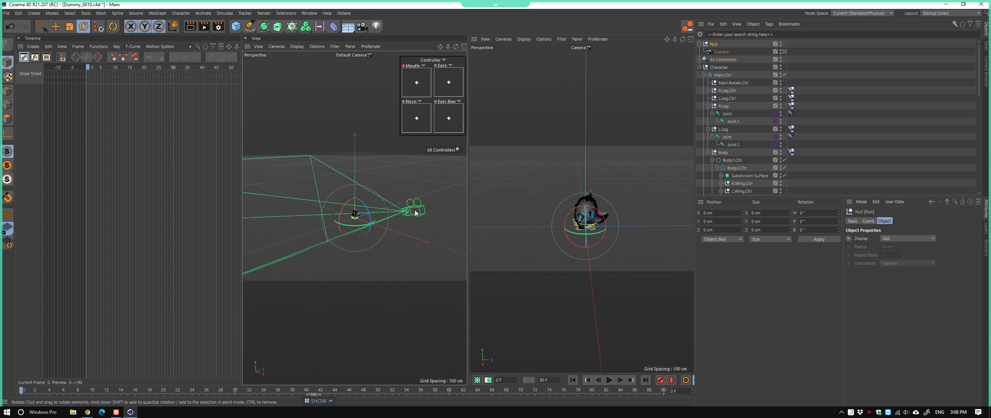
mouse_move(415, 212)
left_mouse_down("alt")
mouse_move(369, 222)
mouse_move(388, 248)
left_mouse_up("alt")
mouse_move(381, 213)
left_mouse_down()
mouse_move(351, 218)
mouse_move(325, 190)
mouse_move(346, 250)
left_mouse_up()
key("Escape")
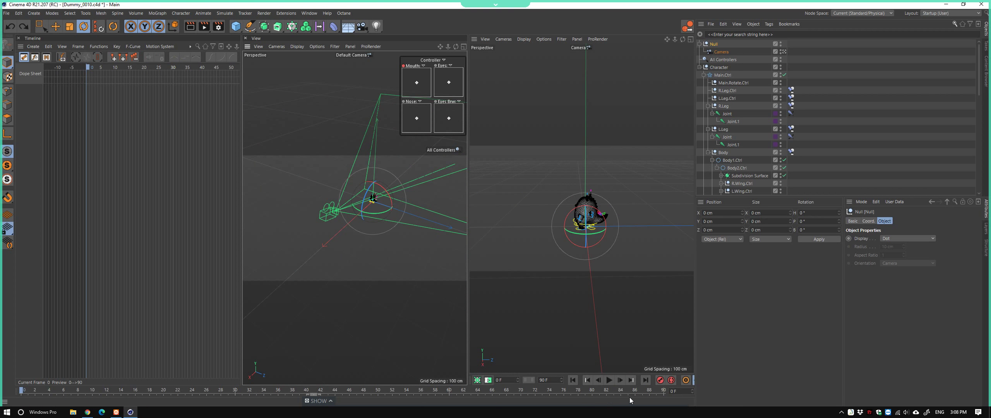
Key the Null's heading to 360° at frame 90 and make its Rotation.H curve Linear
left_click(666, 392)
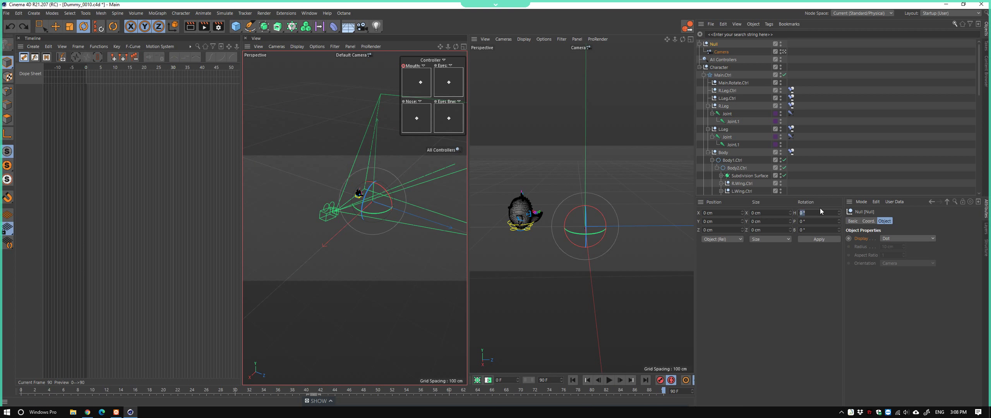
left_click(865, 221)
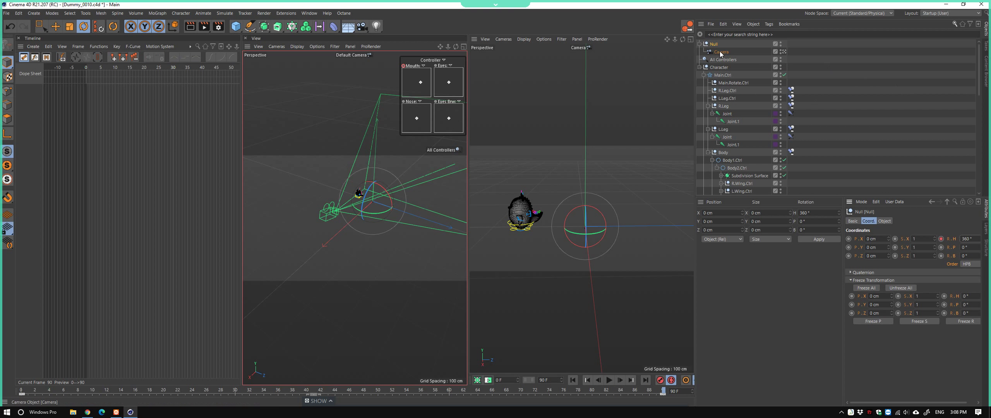
left_click_drag(25, 125, 27, 125)
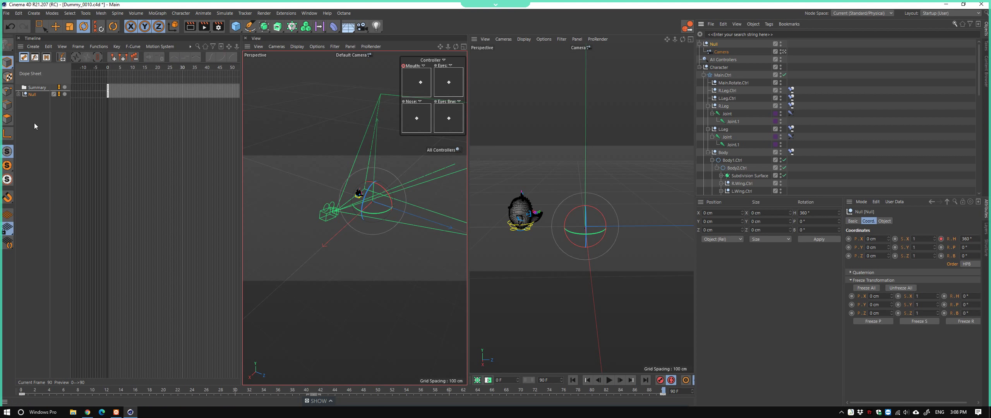
left_click(31, 87)
left_click(35, 56)
scroll(172, 212, "down", 2)
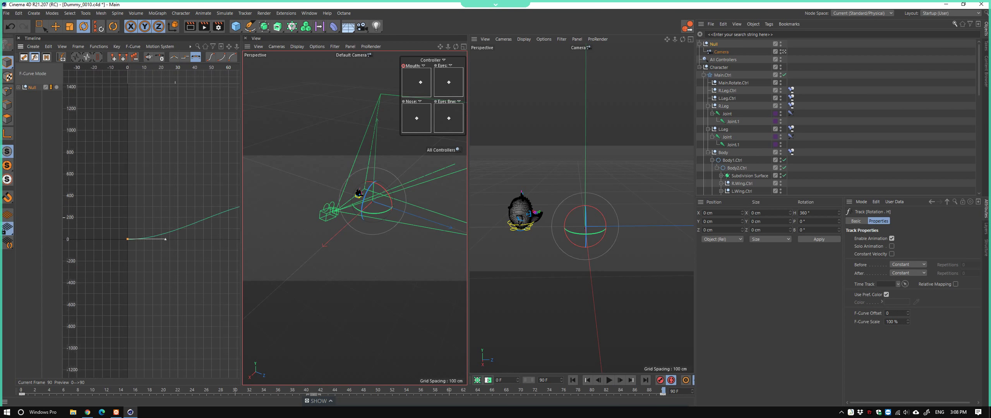
scroll(173, 211, "down", 2)
scroll(173, 211, "down", 2)
scroll(169, 203, "down", 2)
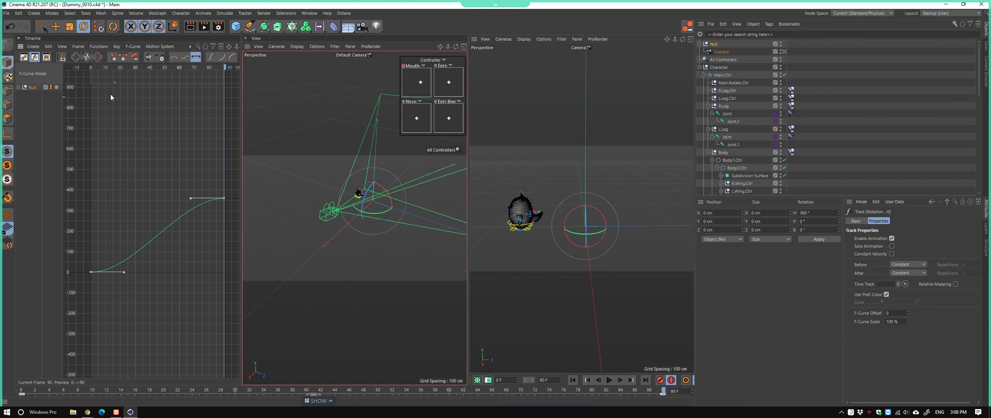
left_click(173, 57)
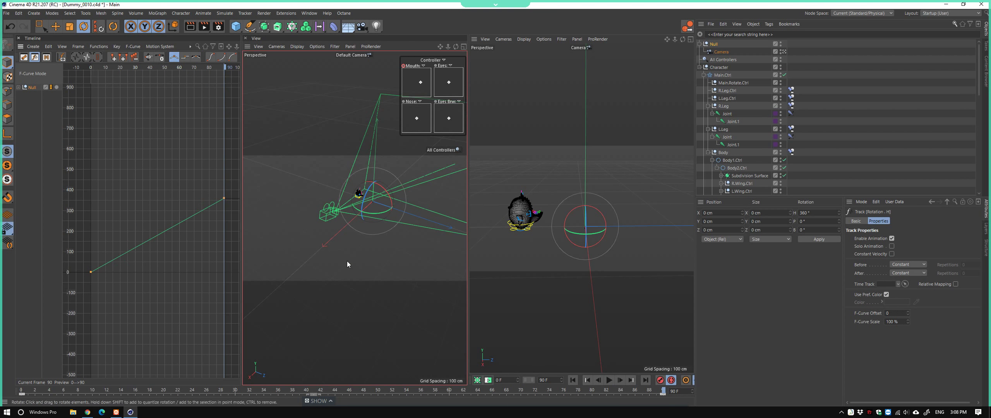
Play the turntable, then shift both Rotation.H keys later and higher
left_click(572, 380)
left_click(608, 380)
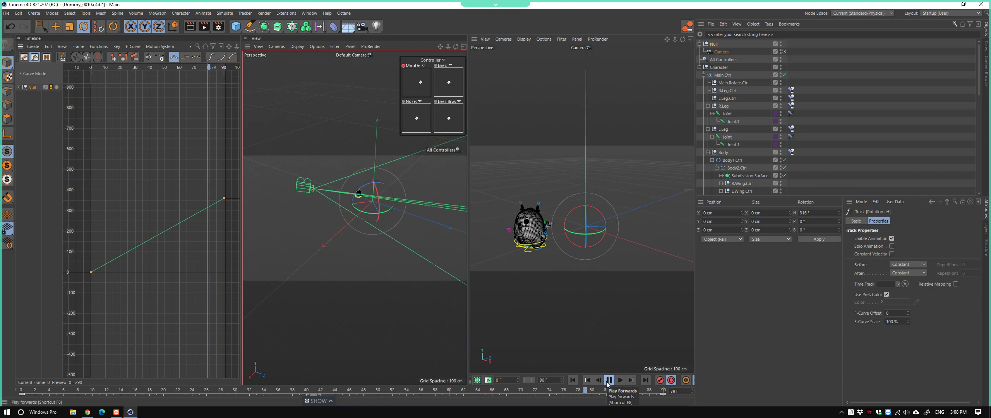
key("F8")
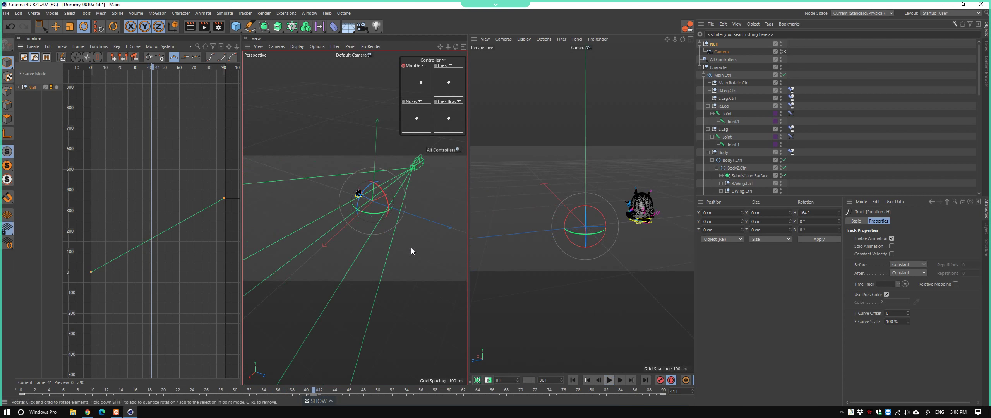
left_click_drag(151, 71, 91, 72)
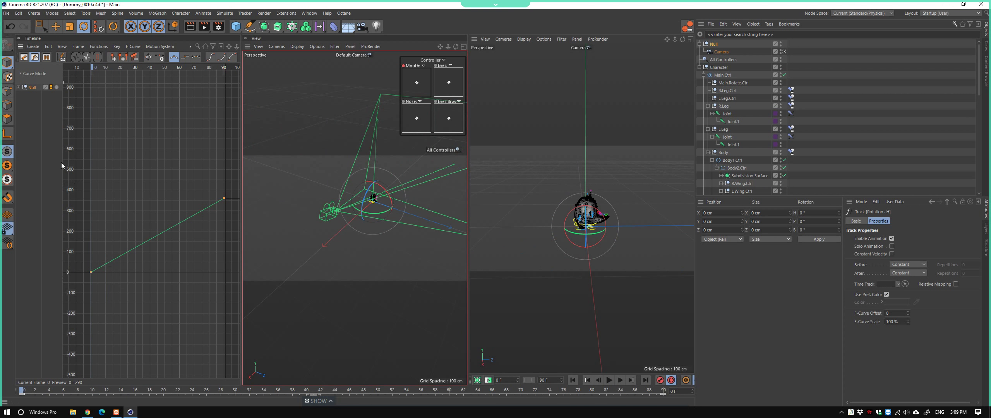
left_click_drag(62, 166, 228, 307)
left_click(35, 88)
left_click_drag(227, 277, 70, 153)
left_click_drag(91, 269, 102, 249)
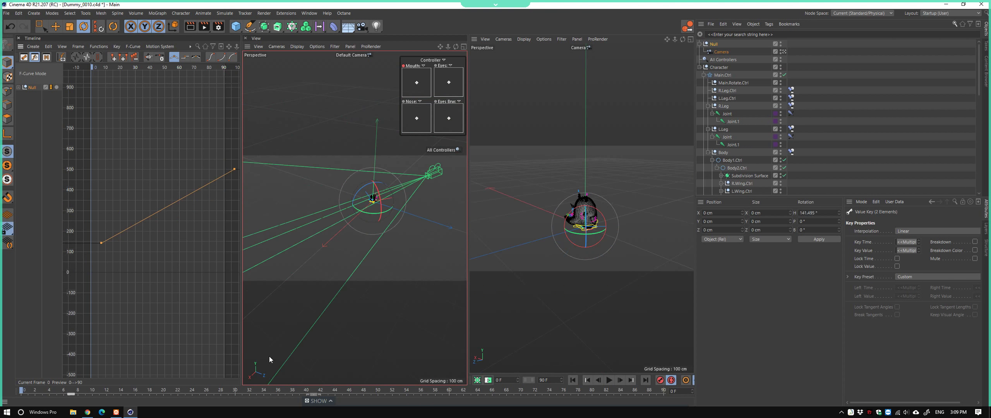
Snap the first heading key back to frame 0, replay, and set the preview start frame
left_click(609, 380)
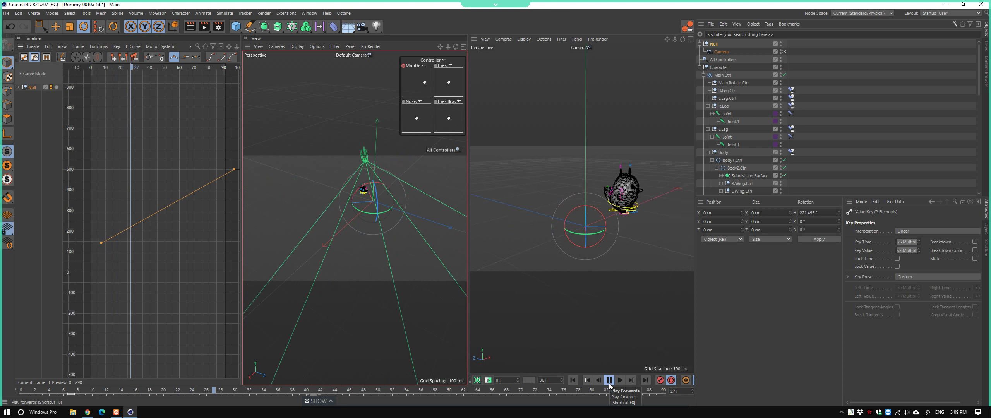
left_click(609, 380)
left_click(101, 243)
left_click_drag(102, 244, 91, 242)
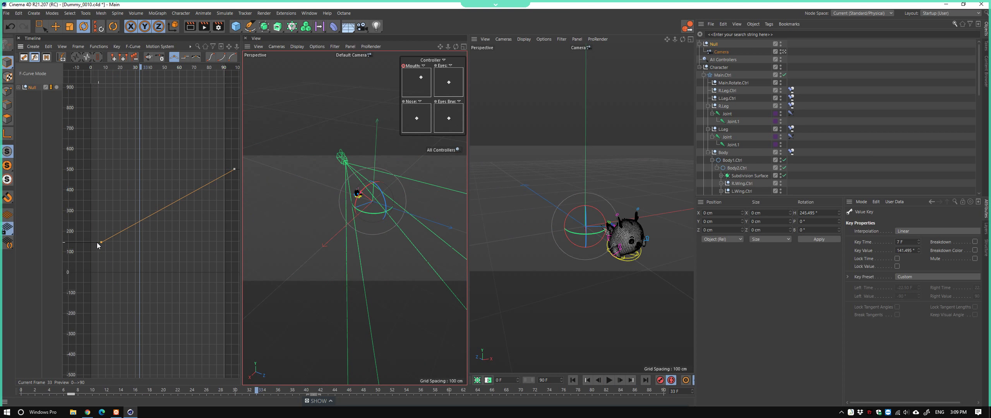
key("shift+g")
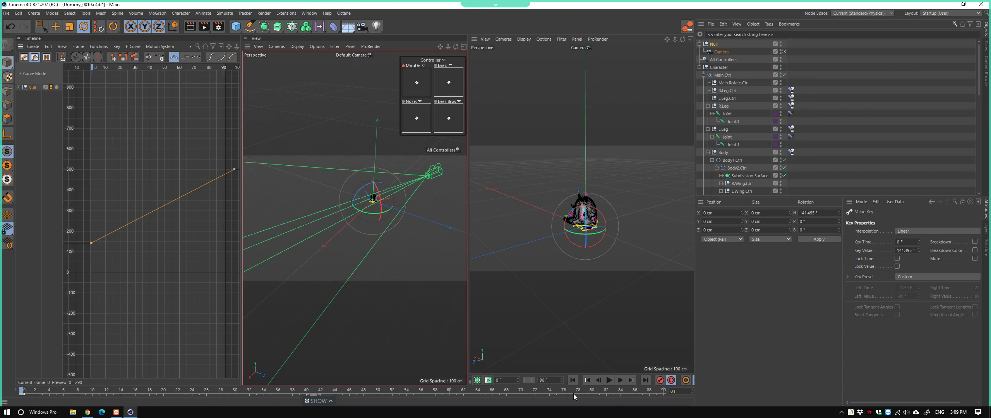
left_click(608, 380)
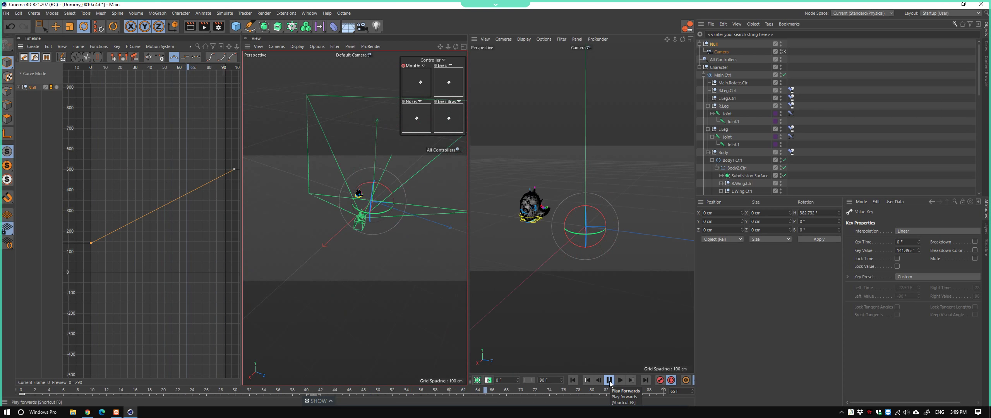
left_click(609, 380)
mouse_move(148, 392)
left_mouse_down()
mouse_move(151, 402)
mouse_move(256, 412)
mouse_move(21, 392)
left_mouse_up()
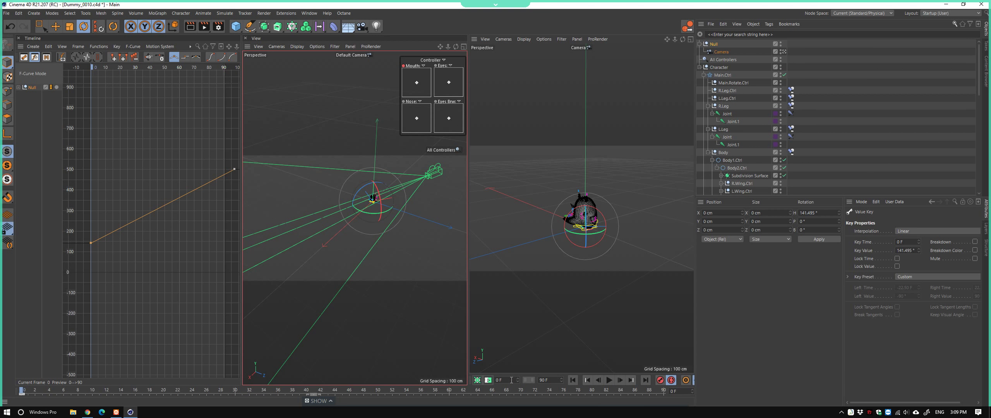
double_click(510, 380)
type("1")
type("89")
key("Return")
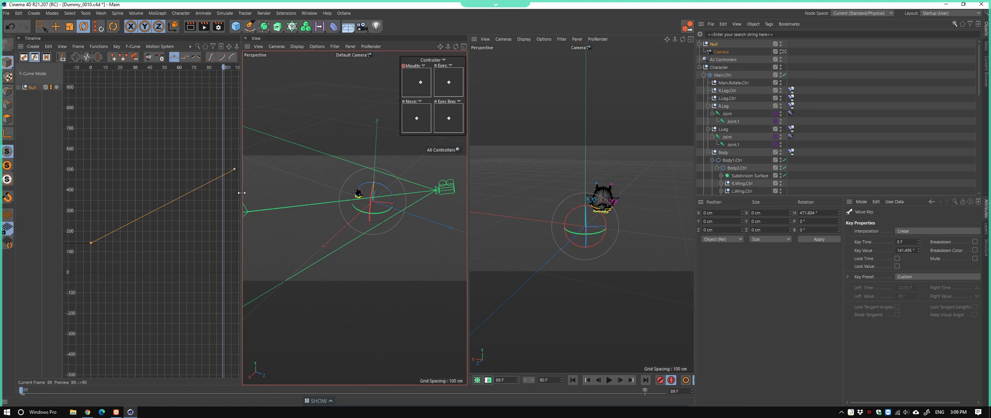
Delete the Null's Rotation.H track from the Timeline
left_click_drag(242, 193, 375, 194)
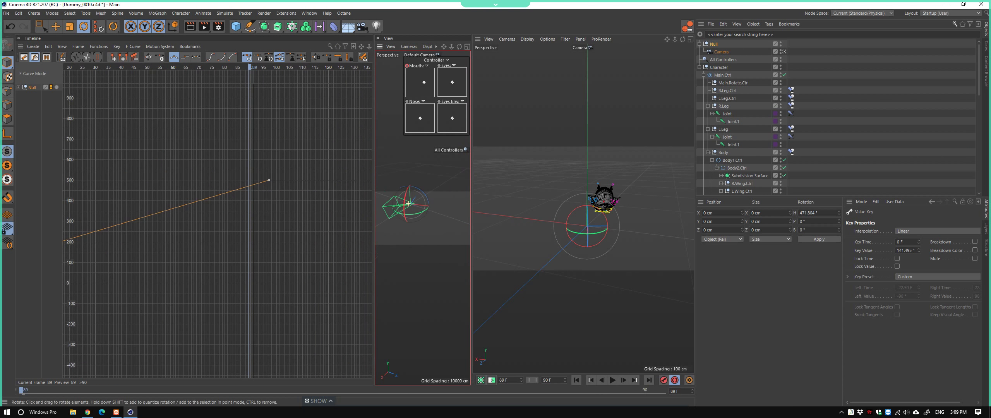
scroll(408, 203, "up", 2)
scroll(408, 203, "up", 2)
scroll(339, 217, "down", 3)
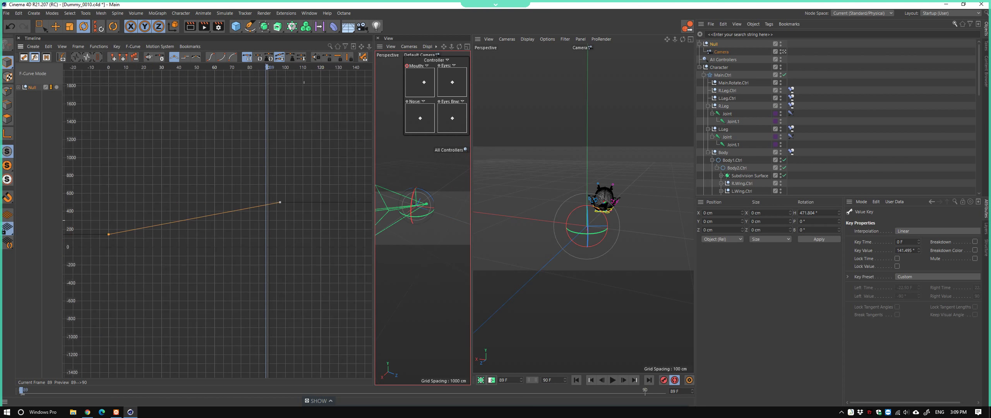
scroll(344, 205, "down", 2)
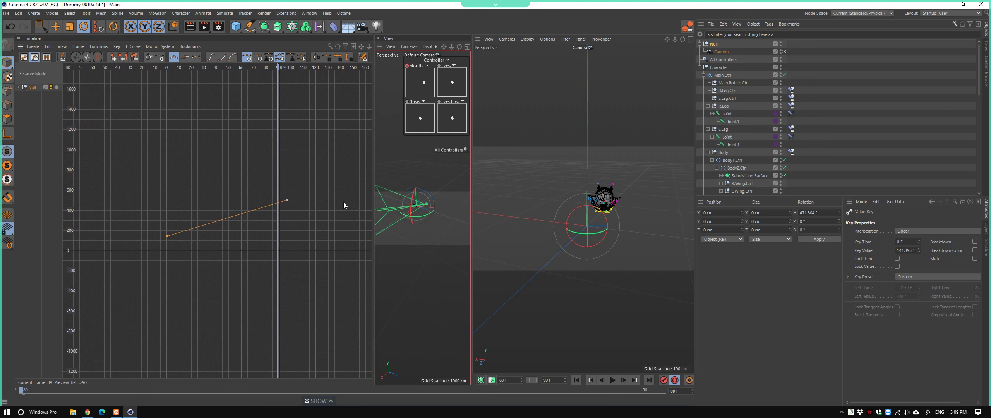
left_click(32, 88)
right_click(32, 88)
left_click(66, 170)
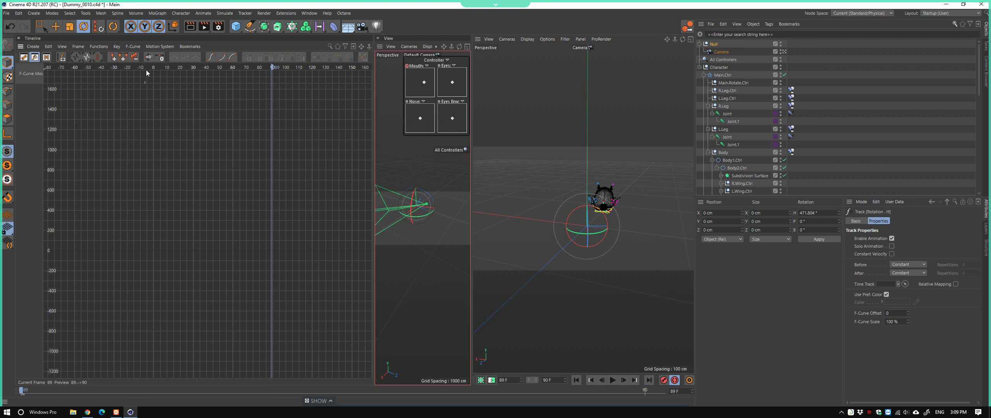
Select the Character and orbit the Camera viewport to a front-on view of it
mouse_move(392, 190)
left_mouse_down("alt")
mouse_move(403, 208)
mouse_move(196, 209)
left_mouse_up("alt")
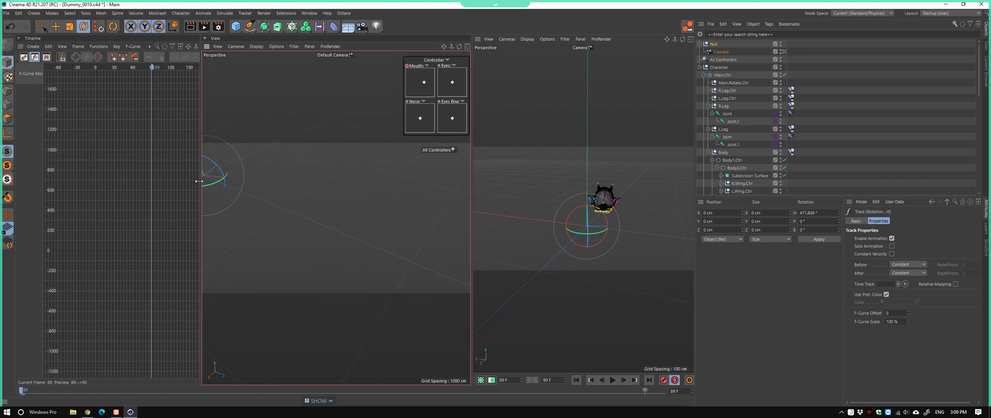
mouse_move(636, 246)
left_mouse_down("alt")
mouse_move(547, 244)
mouse_move(621, 207)
mouse_move(623, 221)
left_mouse_up("alt")
left_click(699, 67)
left_click(716, 67)
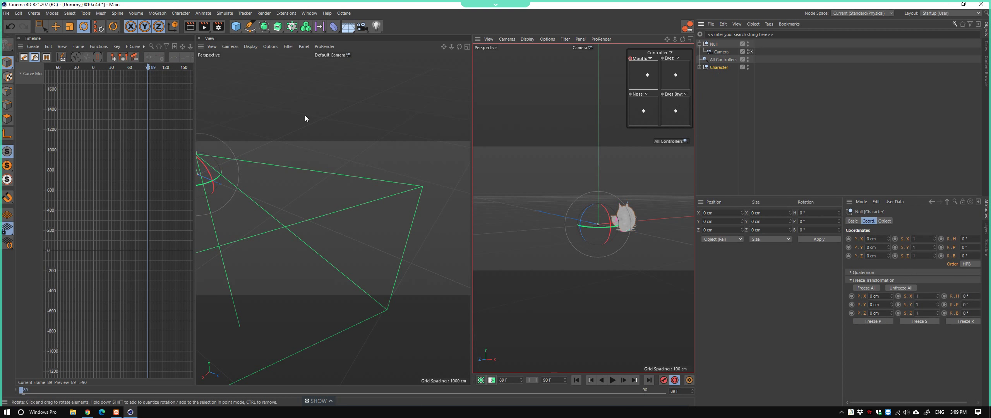
key("e")
left_click_drag(540, 175, 625, 192, "alt")
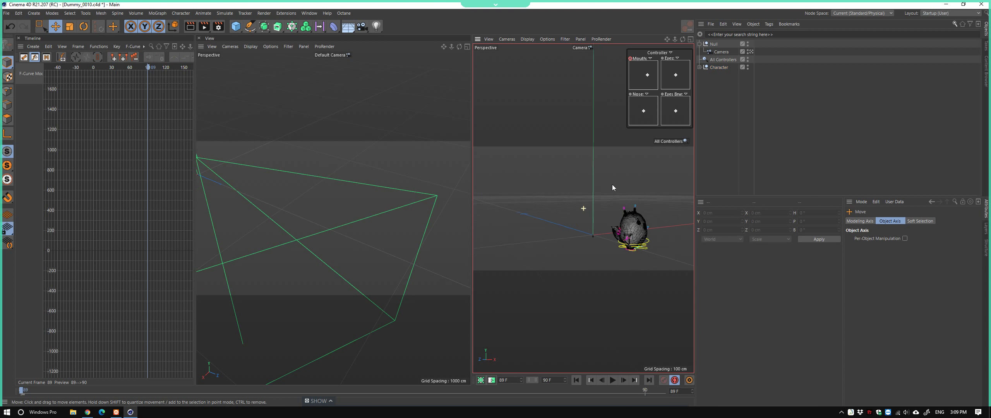
left_click(719, 67)
left_click_drag(530, 209, 526, 223, "alt")
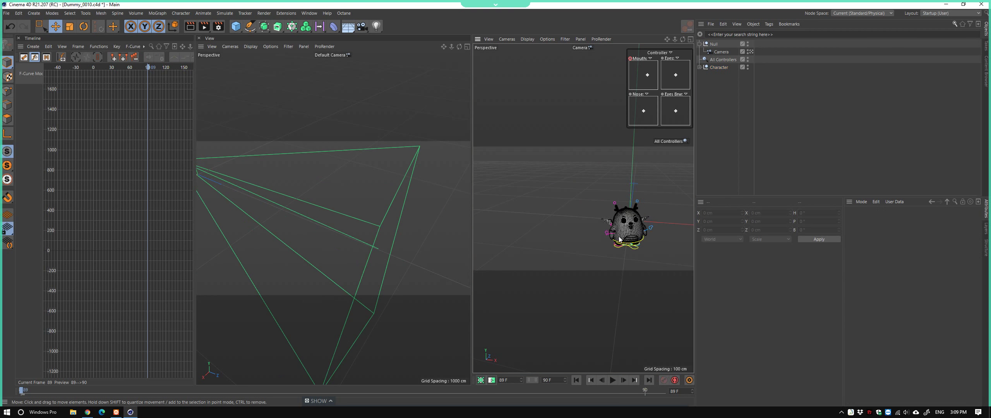
left_click_drag(582, 234, 557, 232, "alt")
left_click(719, 74)
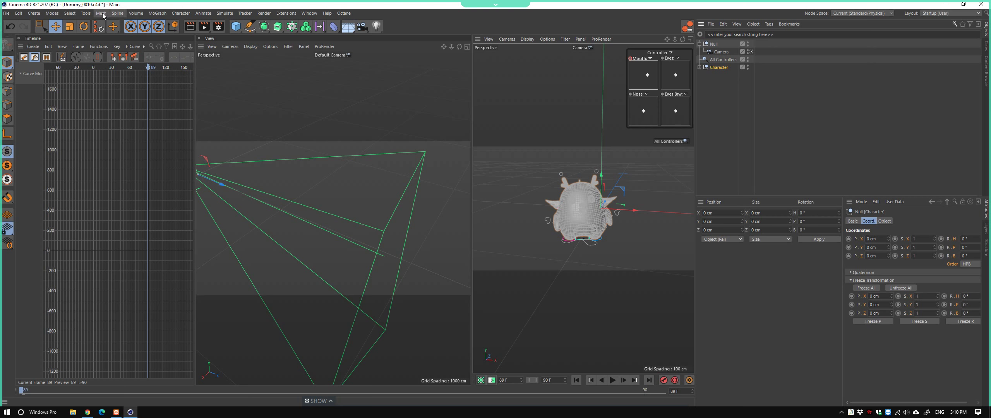
Check the Add Motion Clip end frame of 58, then cancel the dialog
left_click(202, 14)
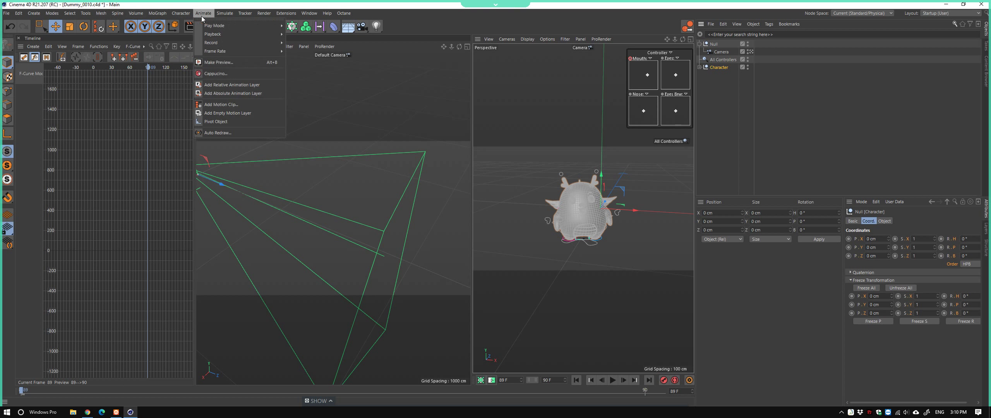
left_click(254, 105)
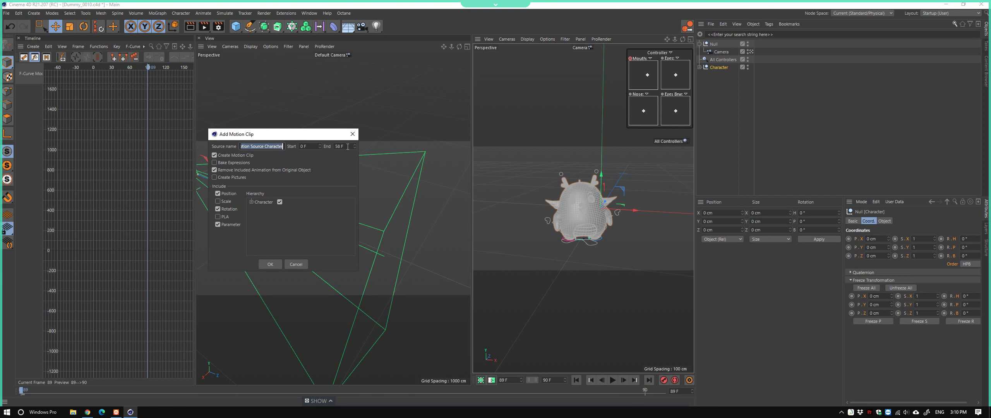
left_click(347, 147)
left_click(306, 264)
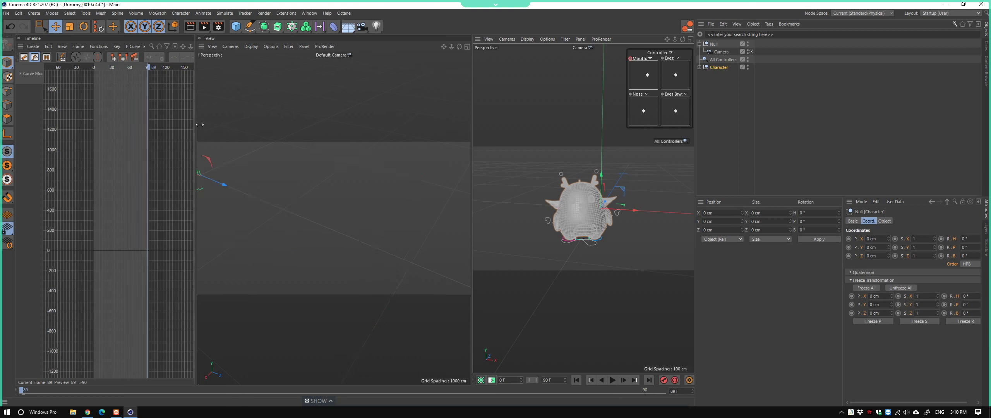
Show All Controllers in the Default Bookmark dope sheet at frame 58, reselecting Character
left_click_drag(195, 128, 351, 128)
left_click(669, 142)
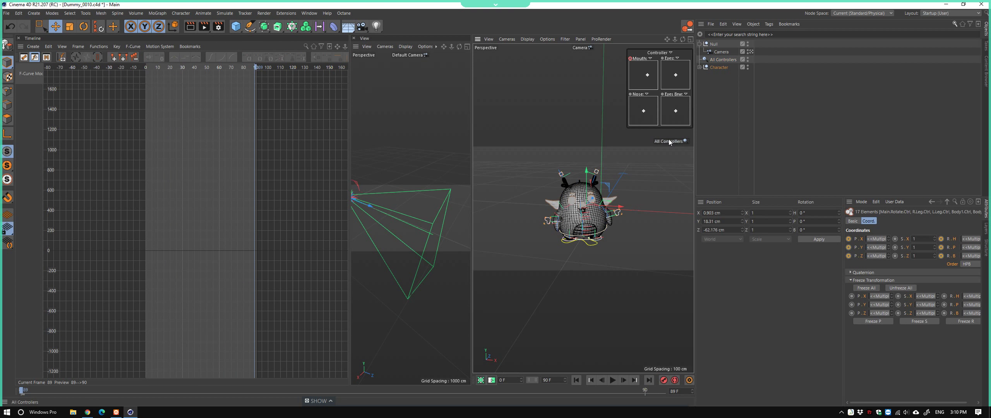
left_click(190, 46)
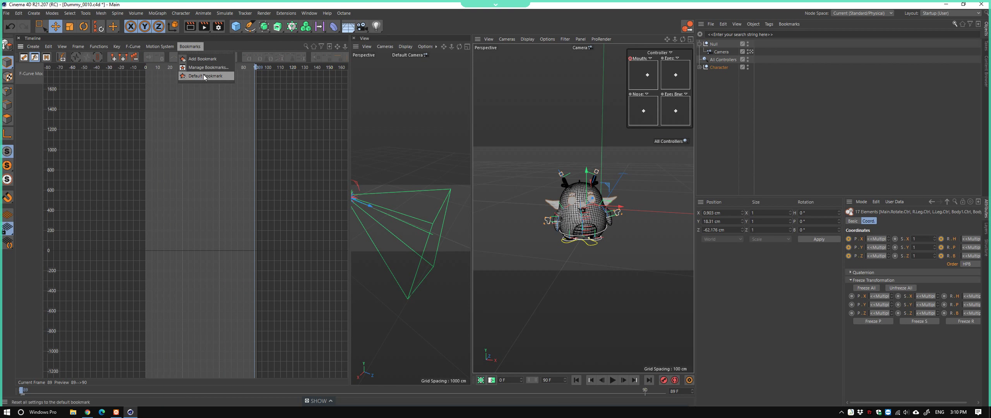
left_click(201, 76)
left_click(257, 67)
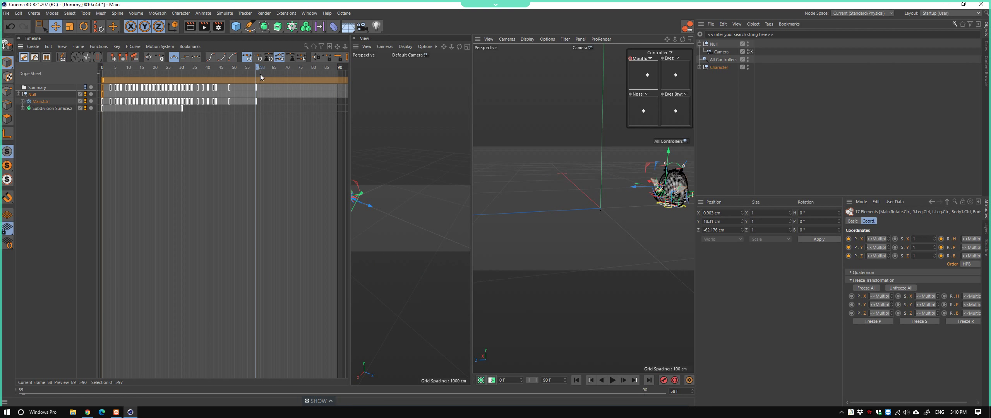
middle_click_drag(186, 118, 211, 138)
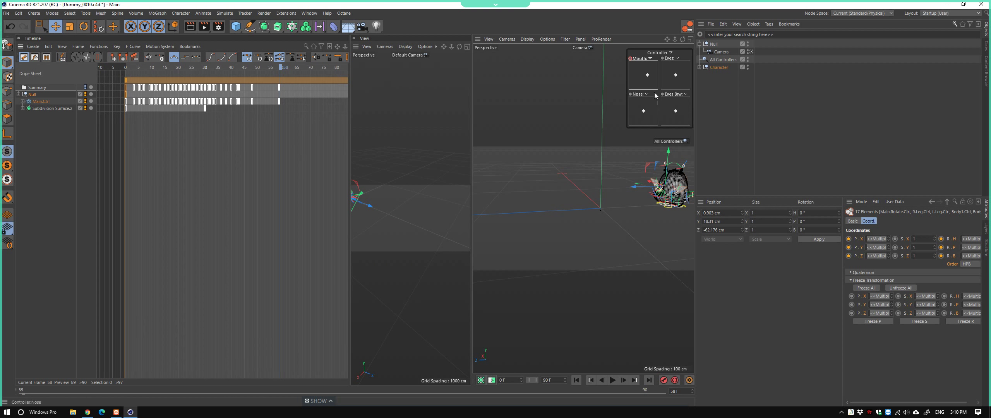
key("ctrl+z")
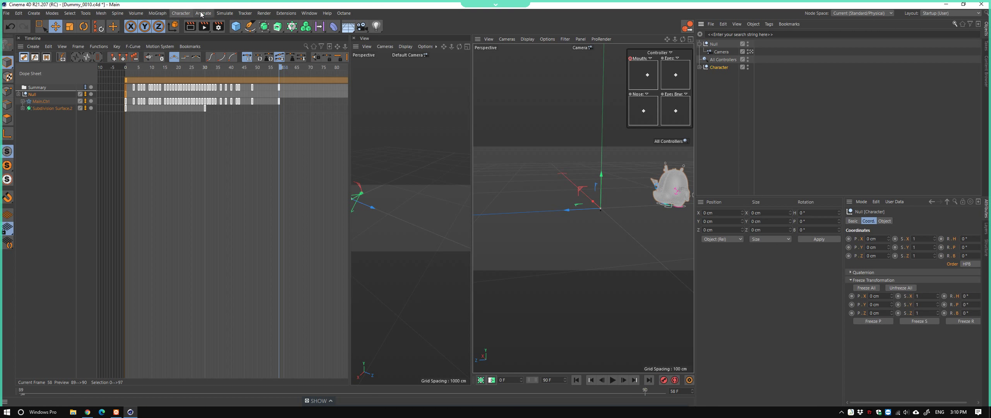
left_click(203, 13)
left_click(240, 104)
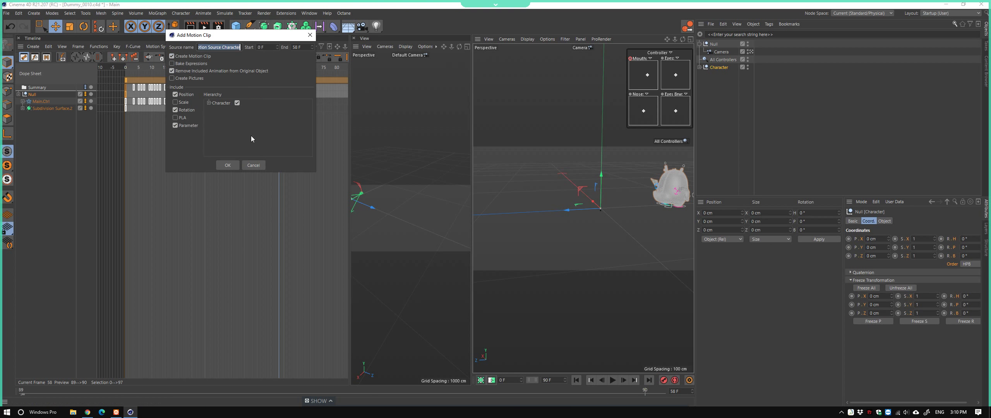
left_click_drag(228, 36, 230, 138)
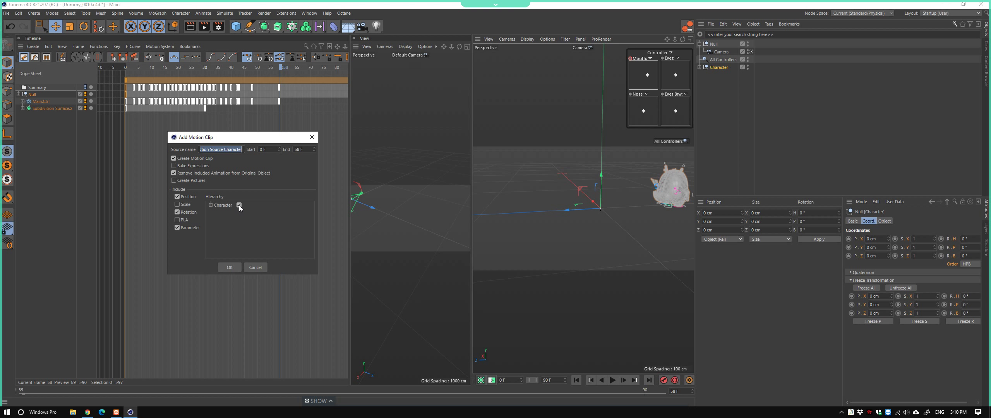
left_click(239, 205)
left_click(197, 168)
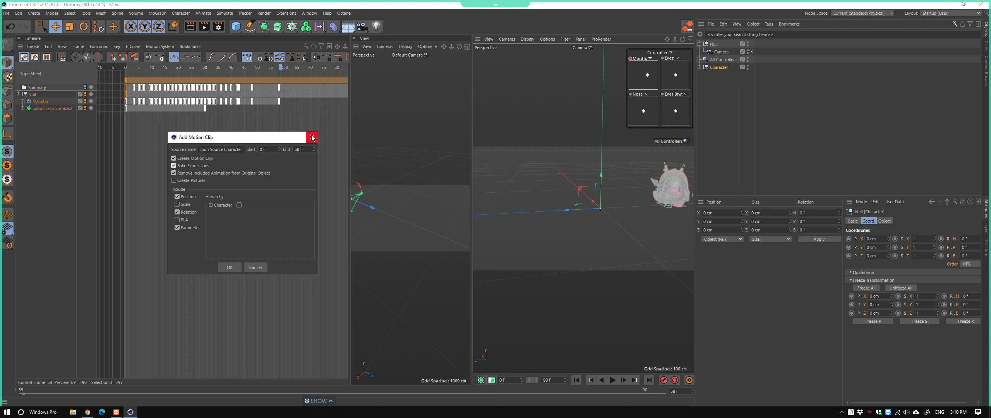
left_click(312, 137)
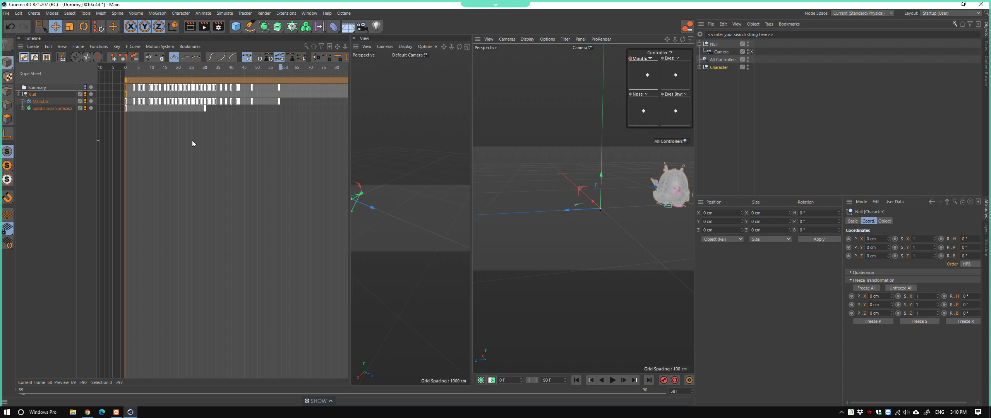
Save the scene as Dummy_00.c4d by removing the version number from the name
key("ctrl+shift+s")
left_click(205, 297)
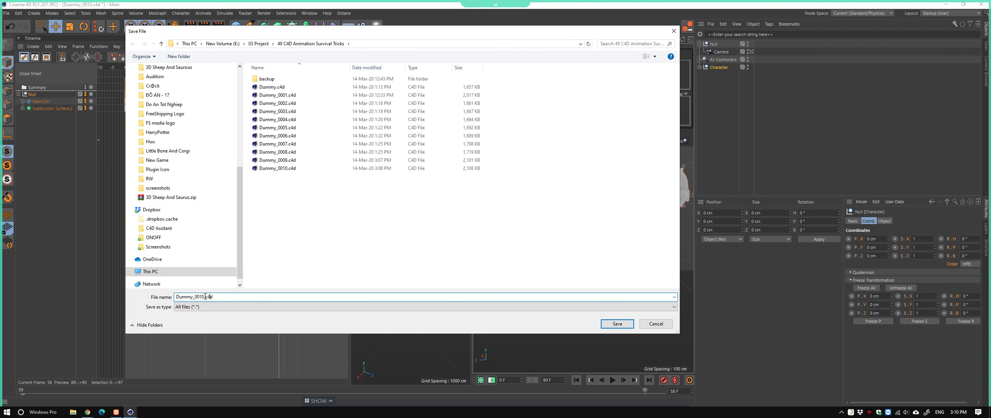
left_click_drag(204, 297, 201, 297)
key("BackSpace")
key("Return")
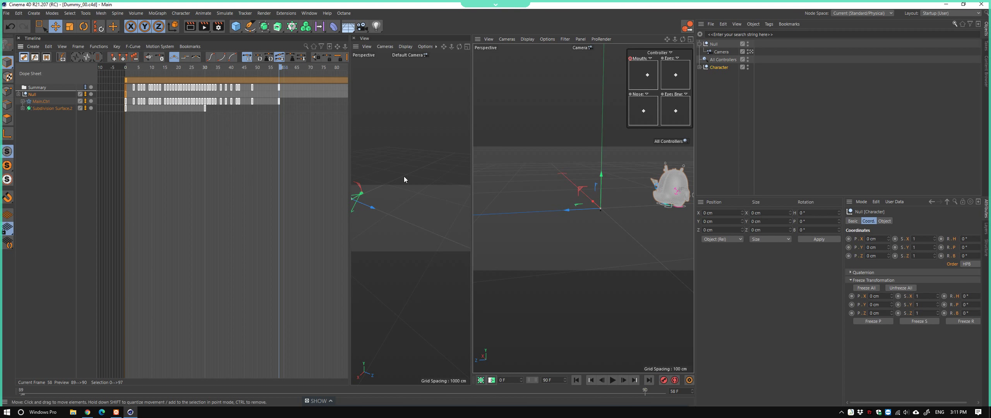
Reopen Dummy_0010.c4d from the recent files list
left_click(396, 176)
key("v")
mouse_move(397, 234)
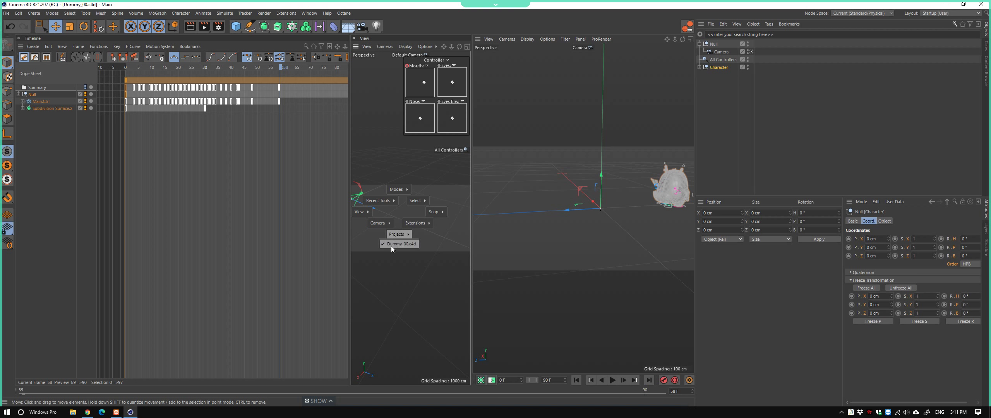
left_click(6, 13)
mouse_move(23, 175)
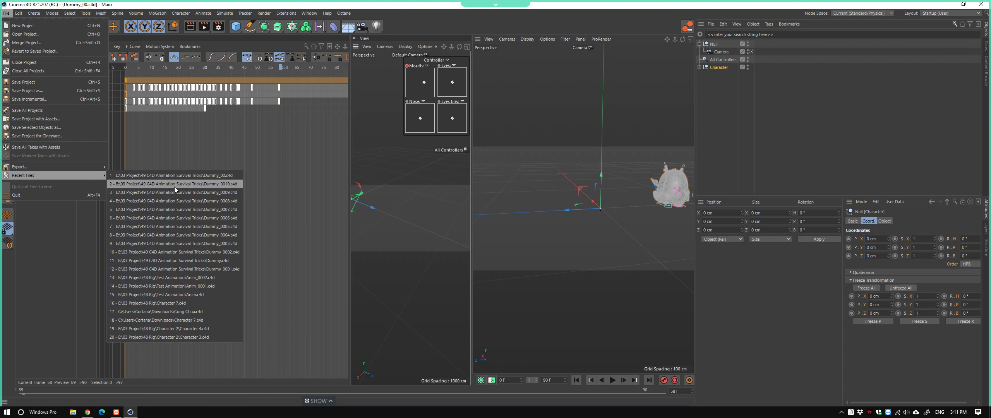
left_click(174, 184)
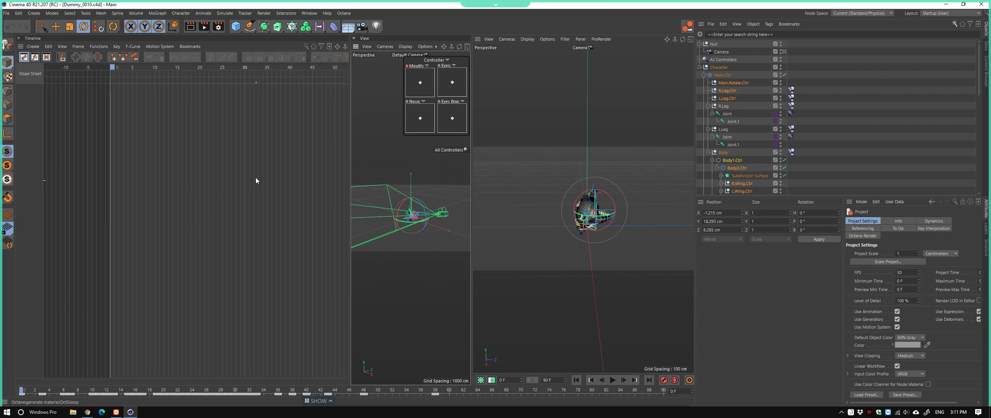
Add a motion clip with source name JUMP to the selected Character
left_click(719, 68)
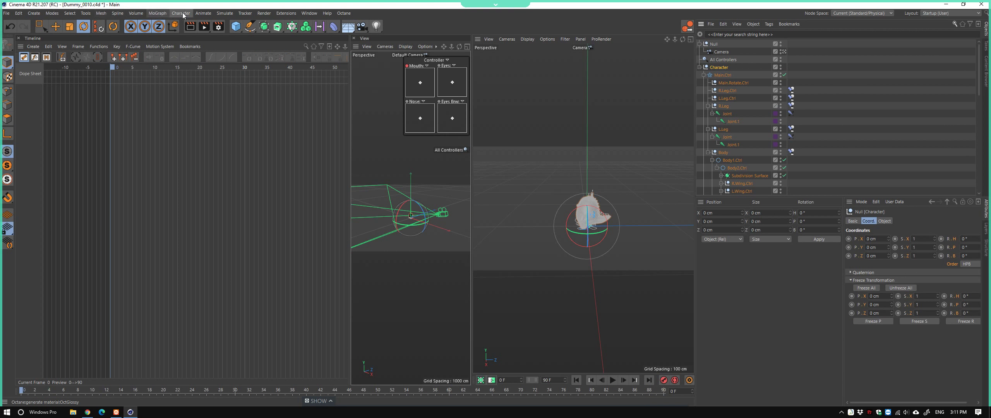
left_click(203, 13)
left_click(233, 106)
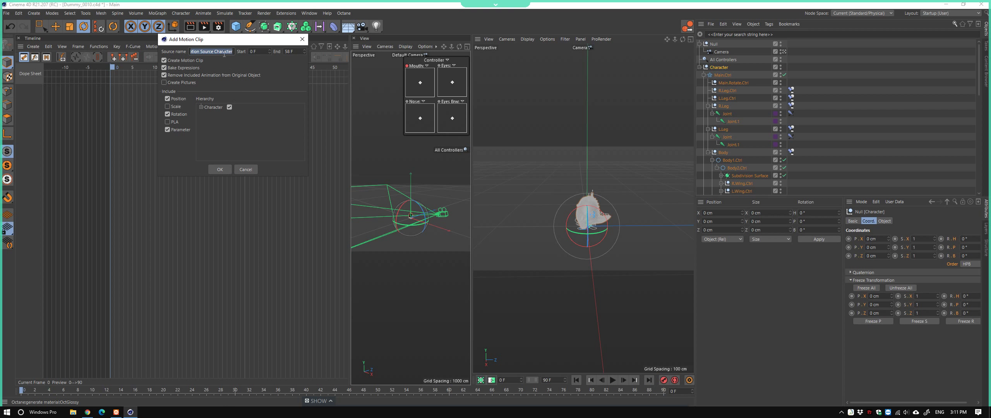
type("JUMP")
left_click(221, 169)
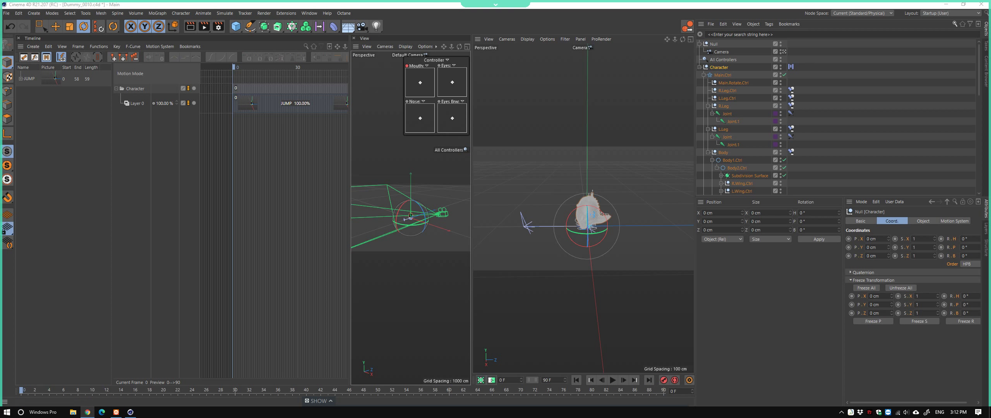
Play the JUMP clip, then undo a trial copy of the clip after frame 58
left_click_drag(351, 125, 410, 125)
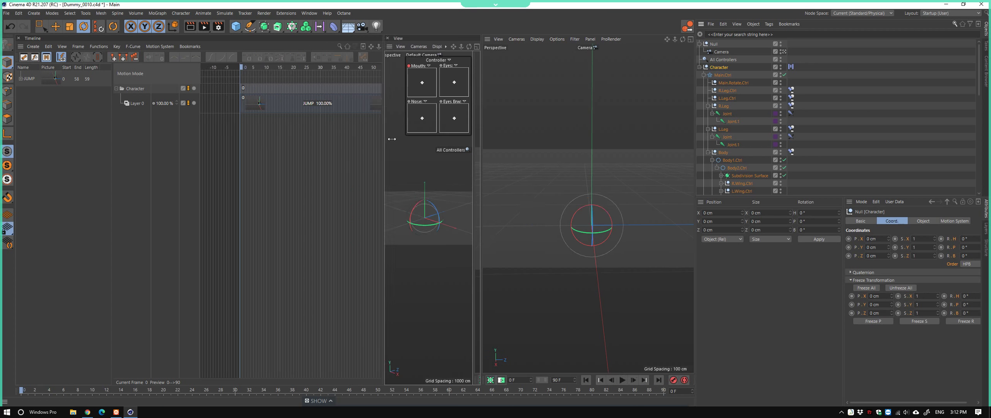
scroll(369, 161, "down", 2)
scroll(325, 159, "down", 2)
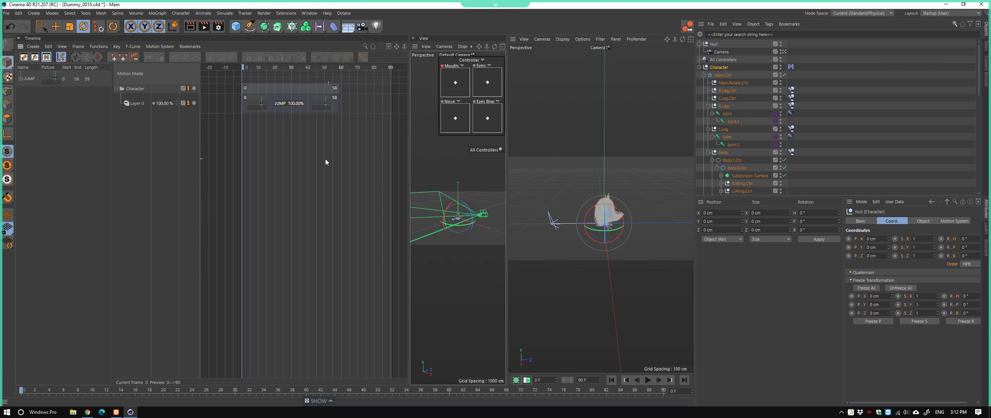
scroll(294, 155, "down", 2)
left_click(249, 86)
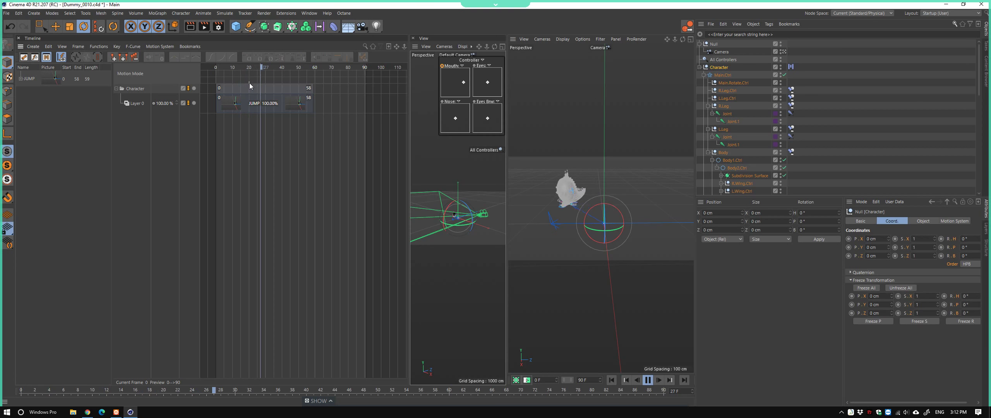
key("space")
left_click(272, 90)
left_click_drag(273, 90, 335, 96, "ctrl")
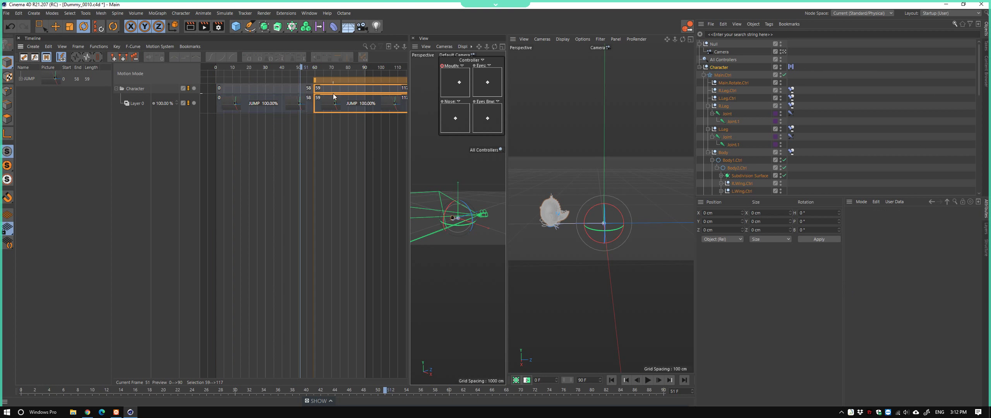
key("ctrl+z")
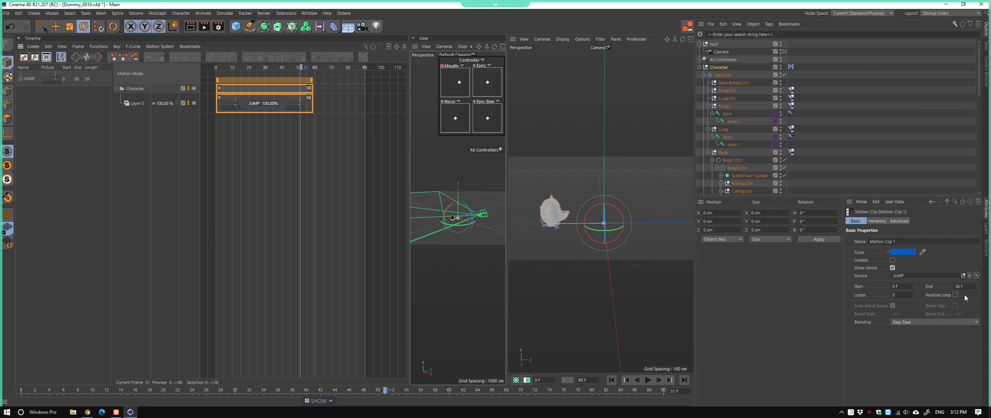
Set the JUMP motion clip's Loops to 3 in Attributes
left_click(914, 293)
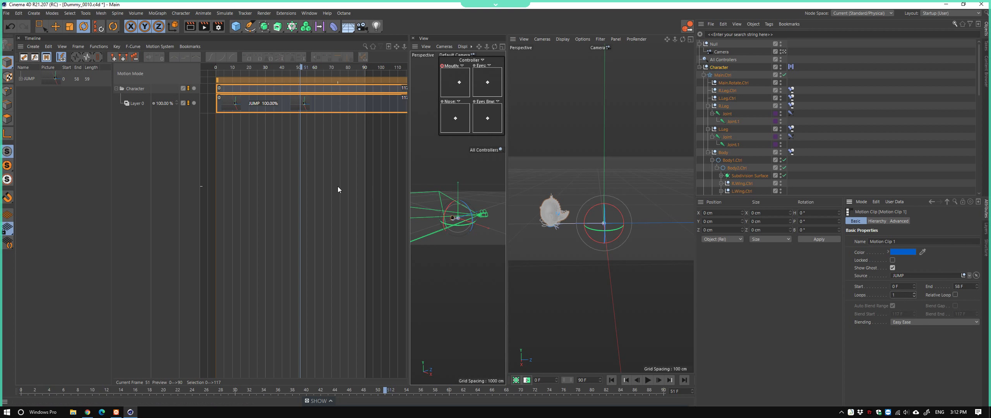
scroll(336, 190, "down", 2)
scroll(333, 193, "down", 1)
scroll(345, 195, "down", 1)
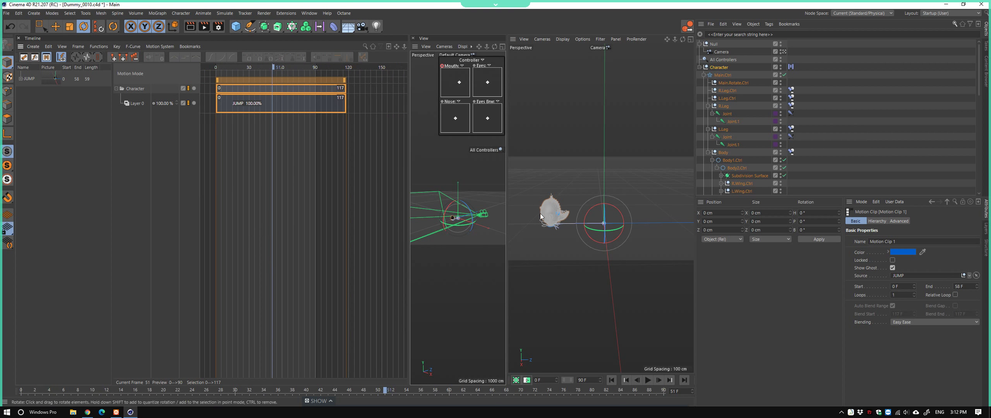
double_click(914, 292)
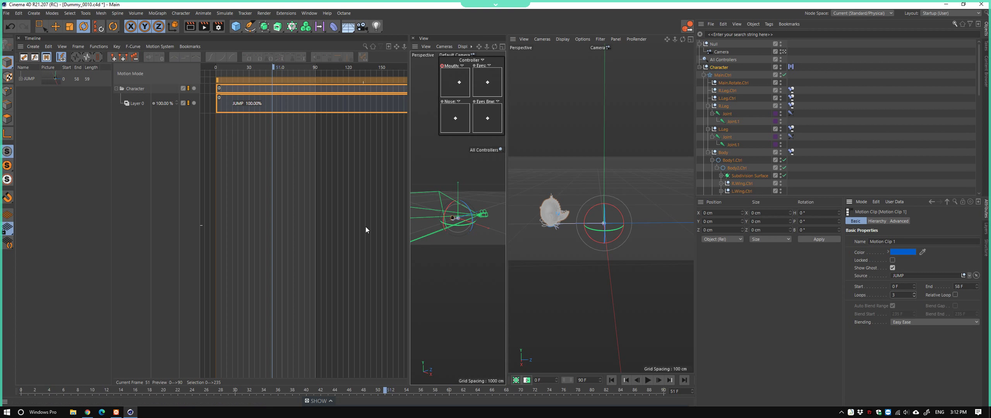
scroll(365, 229, "down", 4)
Extend the preview max range to 240 frames
left_click(376, 68)
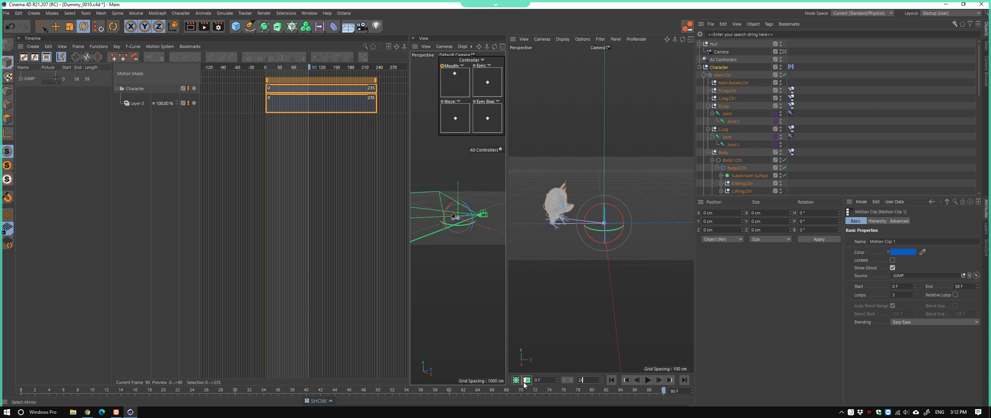
type("0")
key("Return")
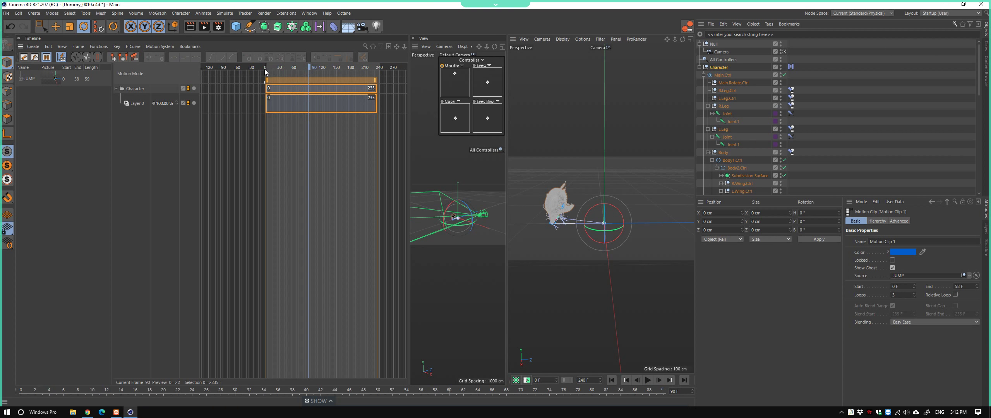
left_click(297, 132)
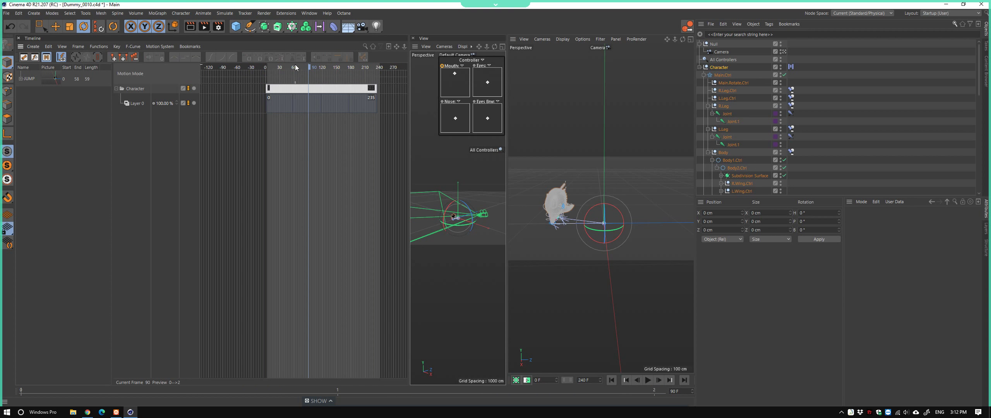
Select the Null and show only its tracks in the Dope Sheet
mouse_move(296, 67)
left_mouse_down()
mouse_move(362, 81)
mouse_move(260, 81)
left_mouse_up()
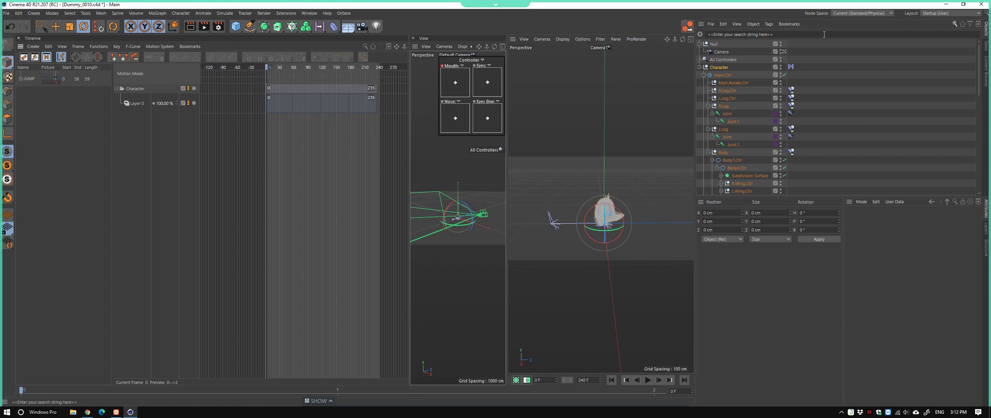
left_click(714, 45)
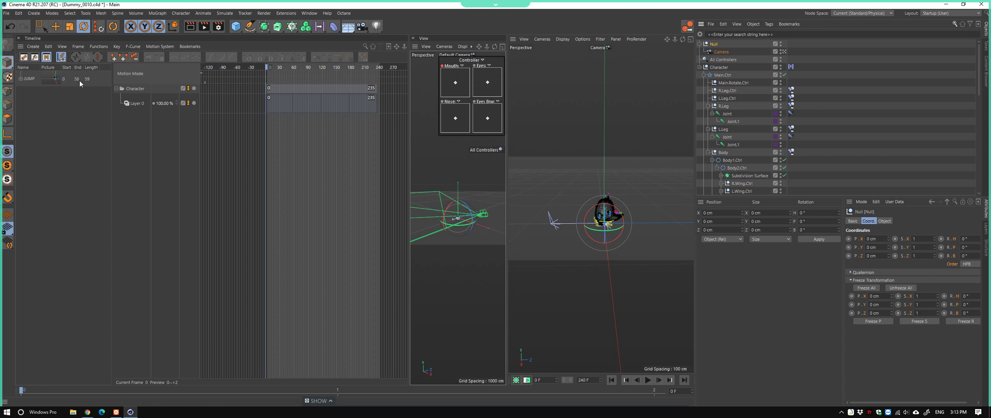
left_click(24, 58)
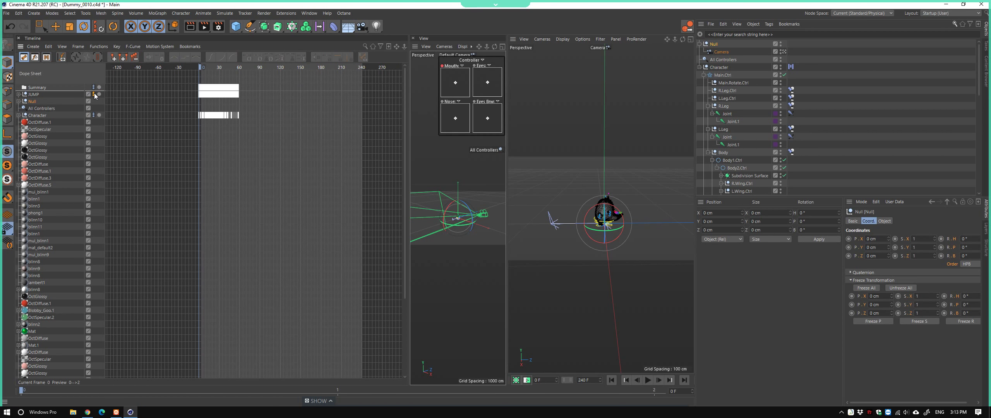
key("alt+a")
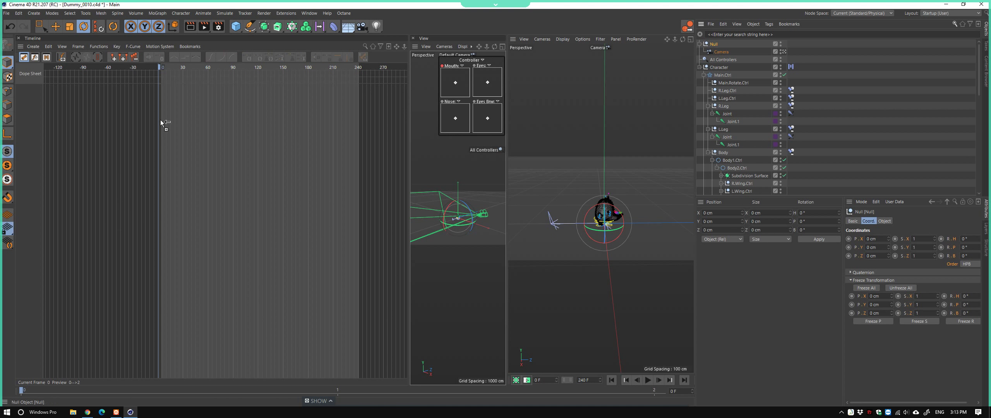
left_click(46, 104)
left_click_drag(178, 67, 176, 71)
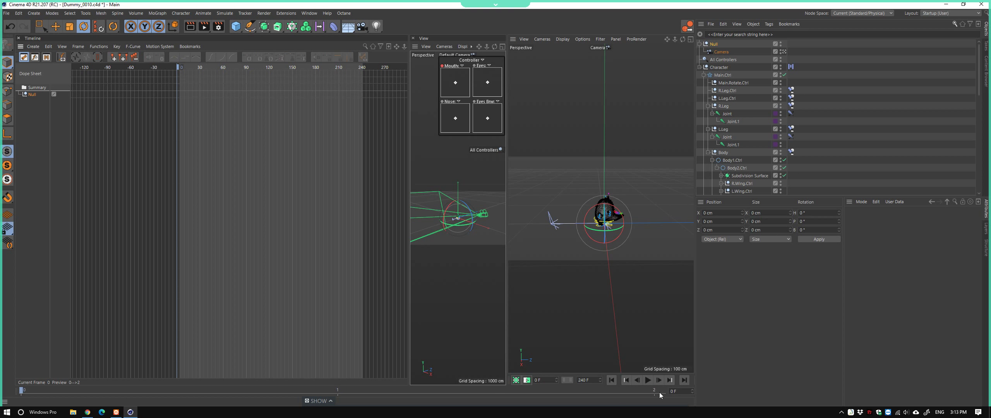
left_click_drag(697, 331, 803, 327)
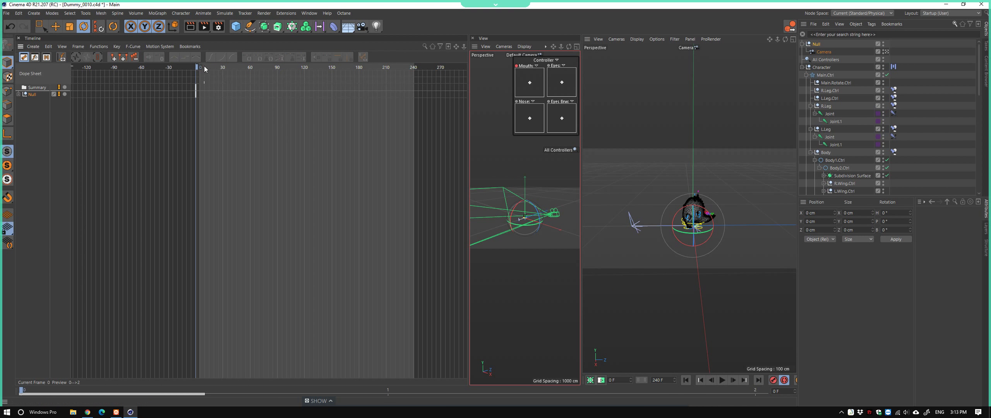
Key the Null's heading to 720° at frame 240 and make the frame-0 key Linear
left_click_drag(204, 69, 415, 88)
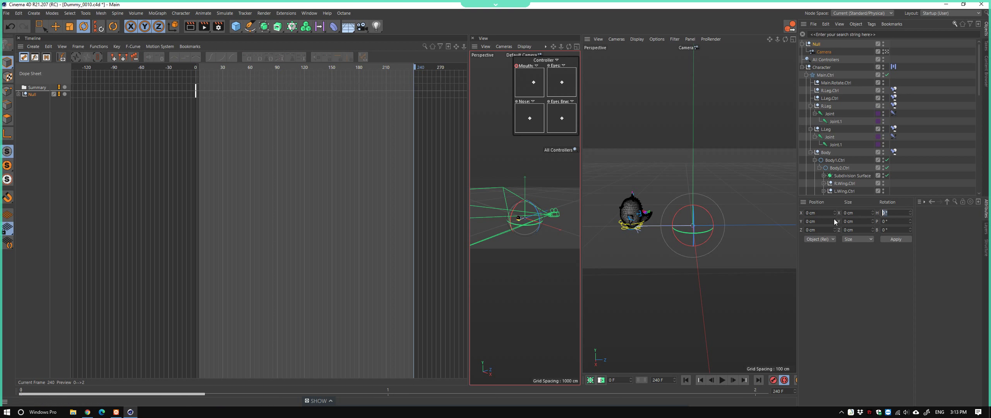
type("20")
key("Return")
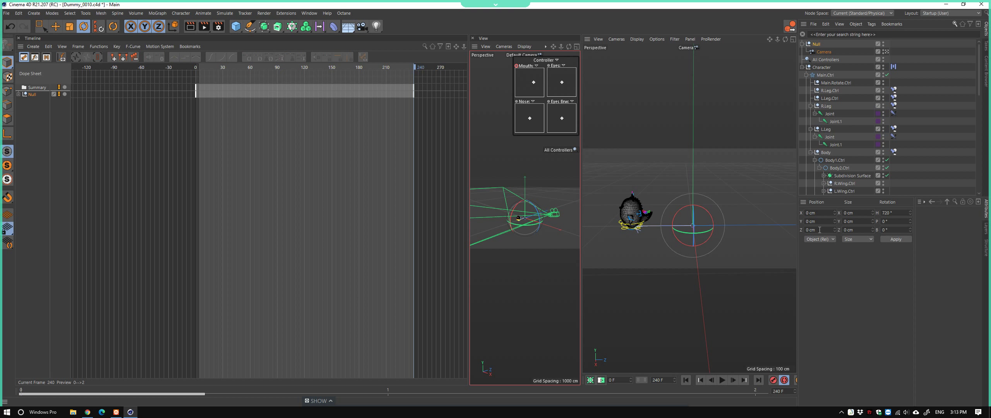
left_click_drag(272, 135, 185, 84)
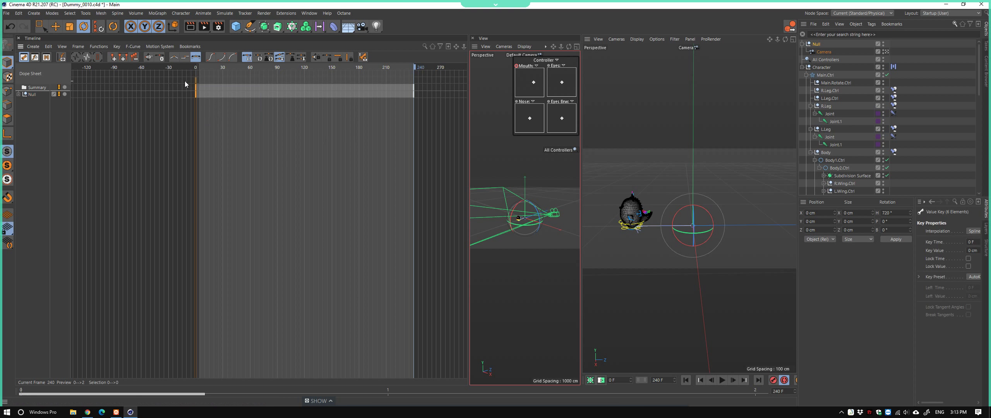
left_click(174, 57)
left_click_drag(468, 224, 226, 224)
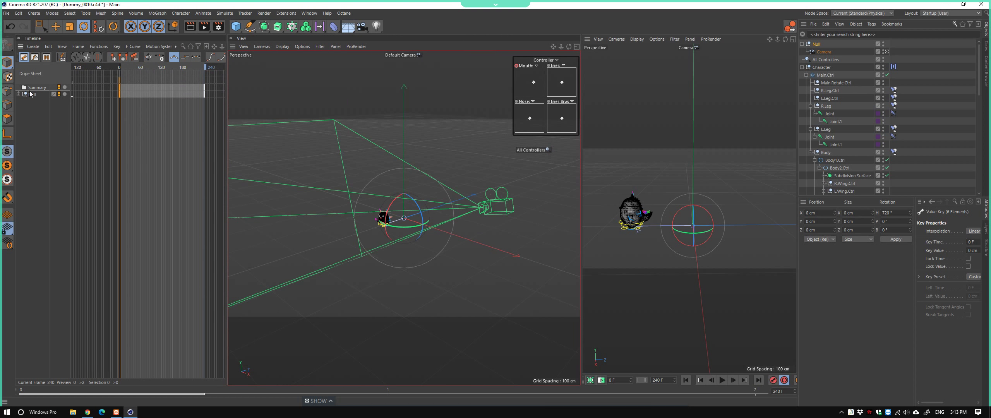
Drag both Rotation.H keys up in F-Curve Mode, ending near 931° at frame 240
left_click(212, 139)
left_click(35, 56)
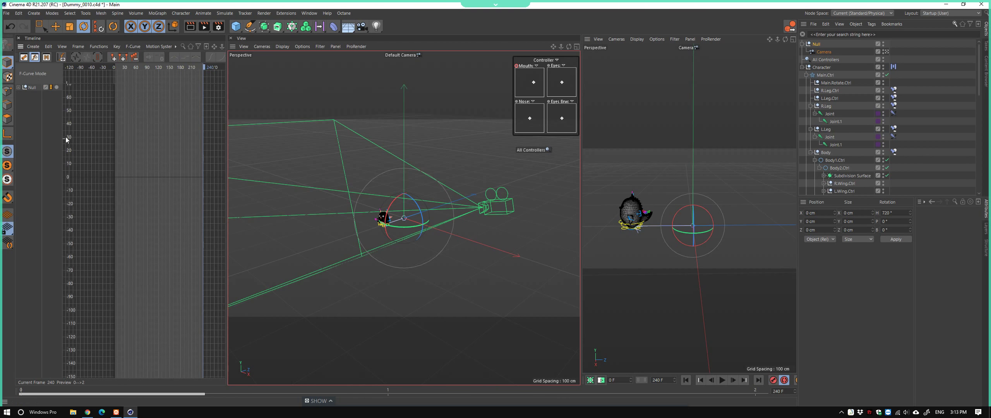
left_click(32, 88)
scroll(150, 171, "down", 5)
scroll(139, 165, "down", 5)
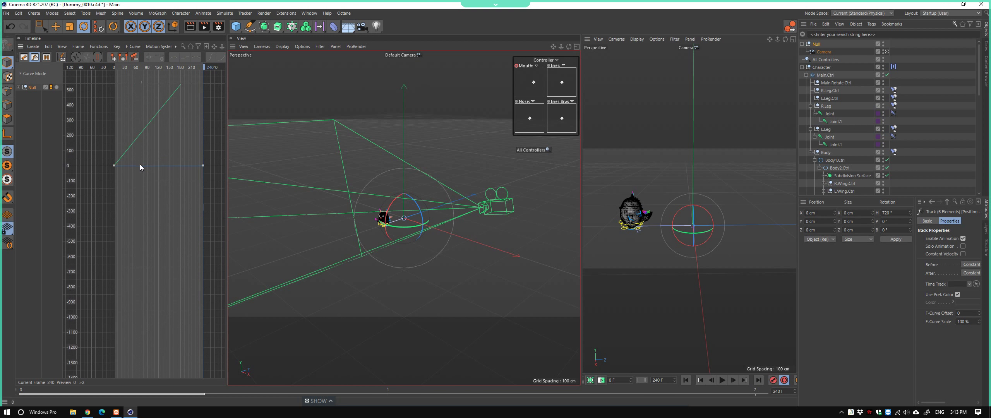
left_click_drag(93, 138, 126, 177)
left_click(18, 87)
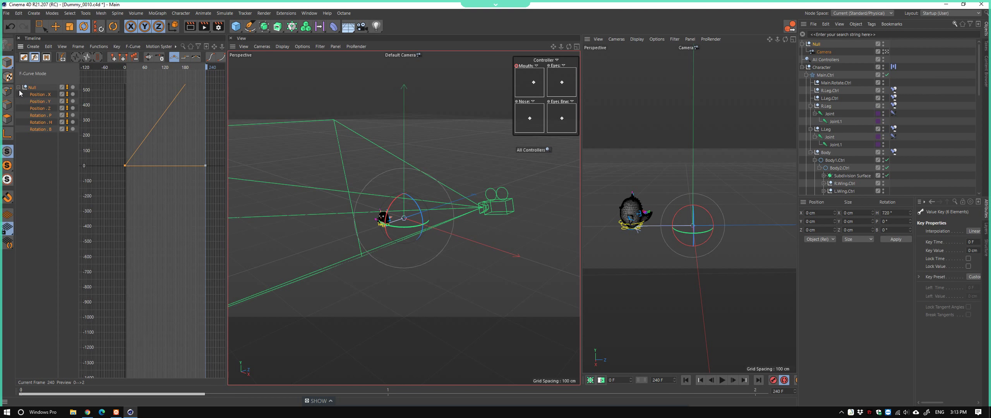
left_click(44, 102)
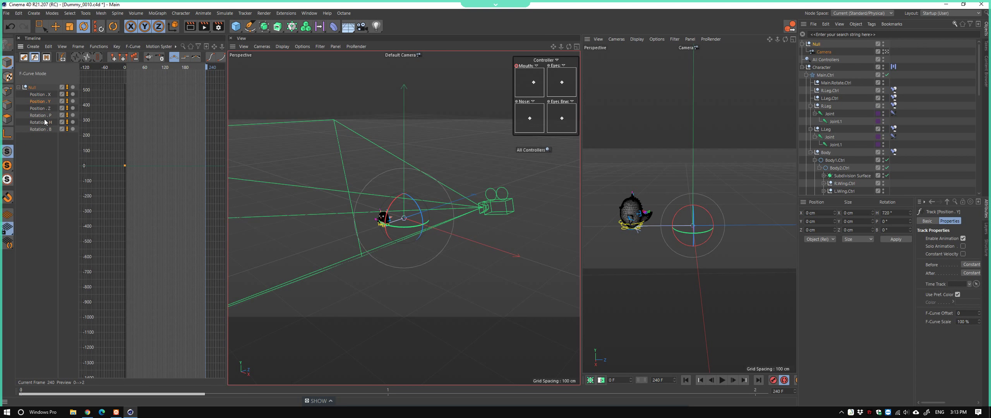
left_click(44, 122)
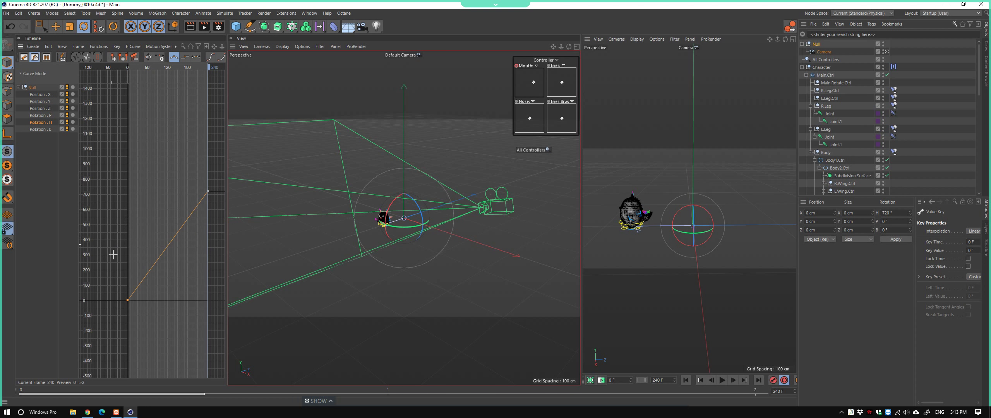
left_click_drag(108, 299, 209, 171)
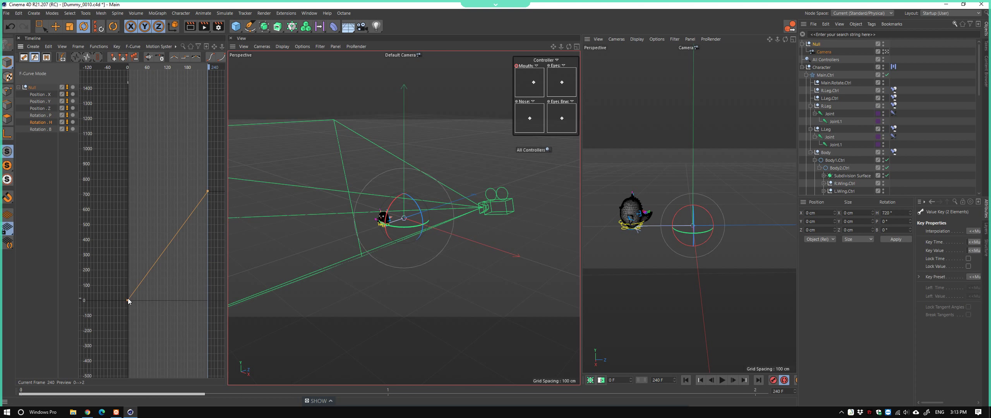
left_click_drag(128, 299, 128, 267)
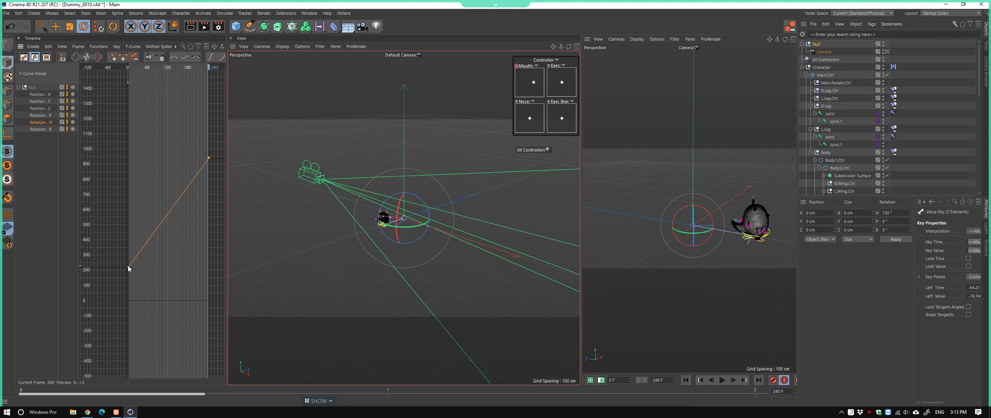
Move the camera along its Z axis and set the Normal Lens (50 mm) focal length
left_click(55, 27)
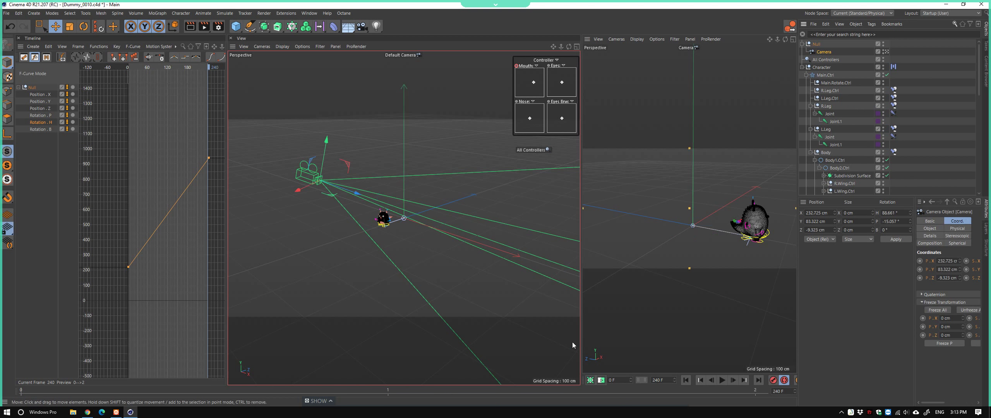
mouse_move(355, 192)
left_mouse_down()
mouse_move(319, 172)
mouse_move(332, 168)
left_mouse_up()
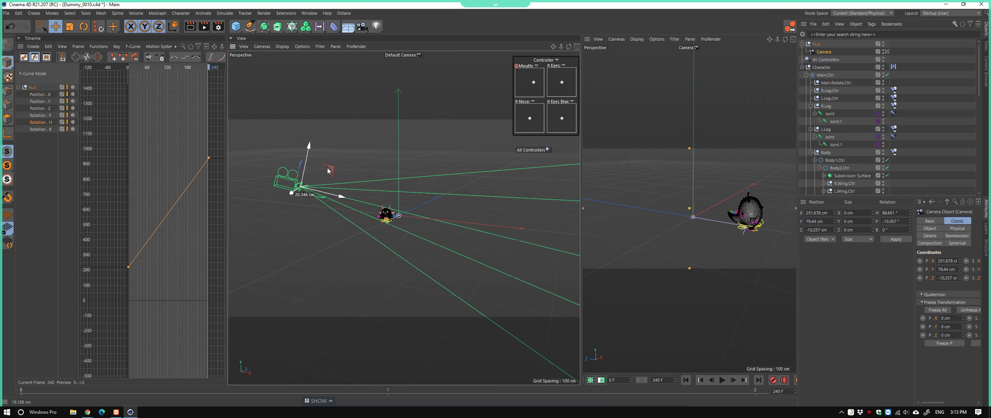
left_click(962, 231)
left_click(930, 228)
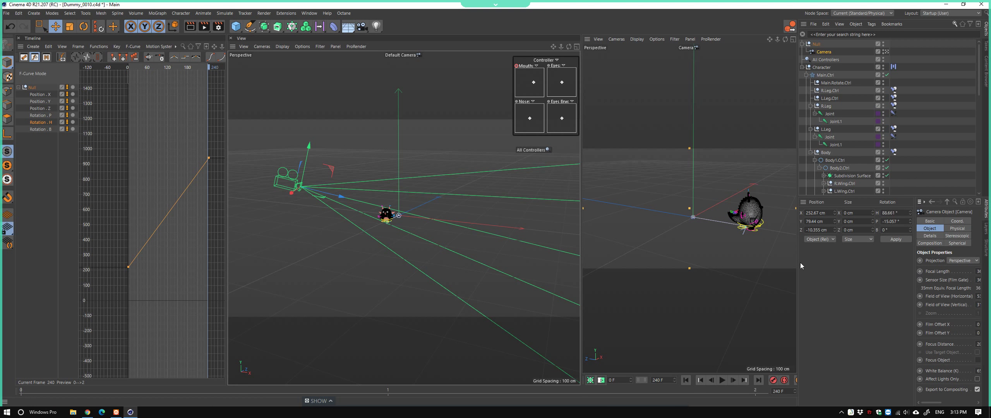
left_click_drag(799, 267, 689, 254)
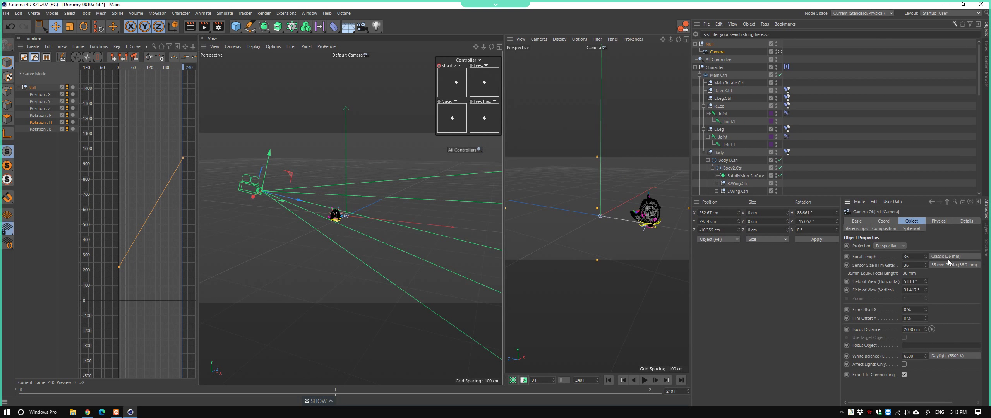
left_click(954, 256)
left_click(961, 299)
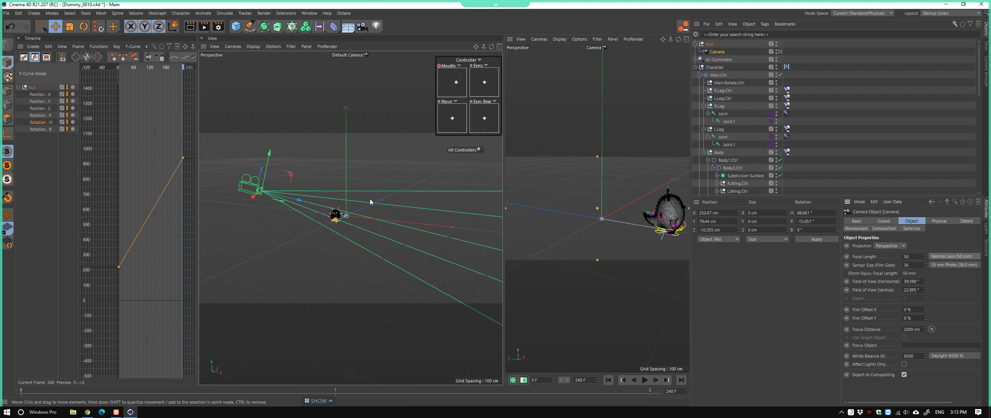
left_click_drag(278, 198, 276, 172)
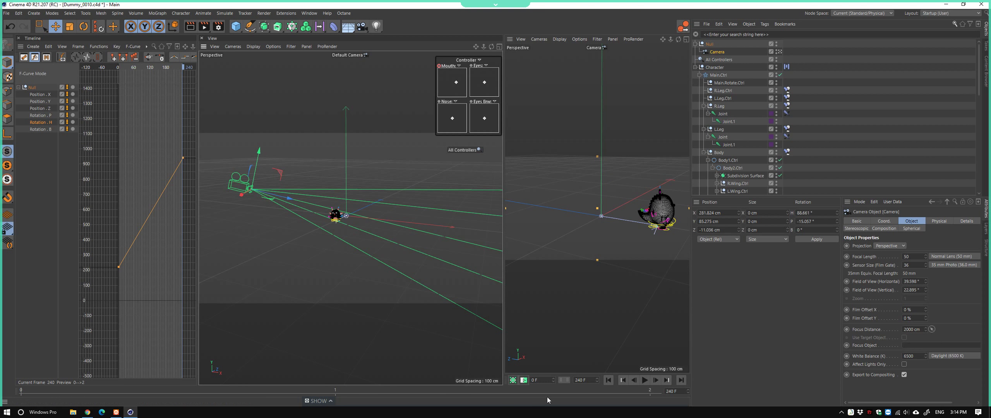
Play and scrub the 240-frame turntable, then open the Layout dropdown
left_click(608, 380)
left_click(644, 380)
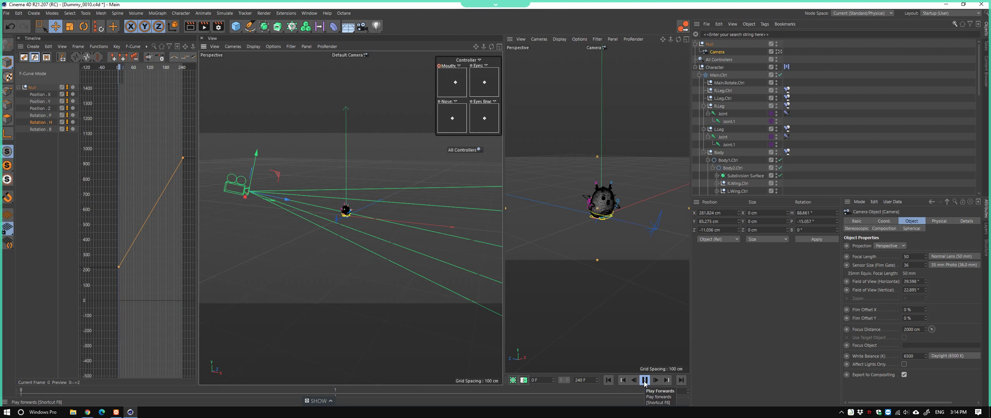
left_click(644, 380)
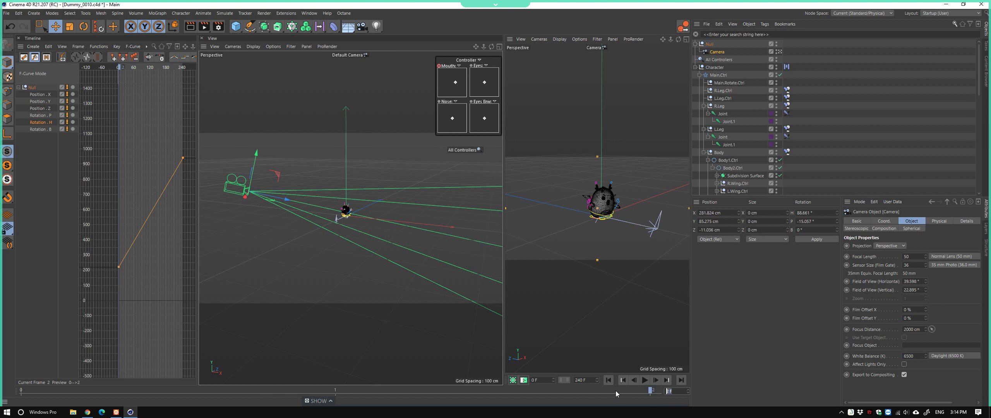
type("240")
key("Return")
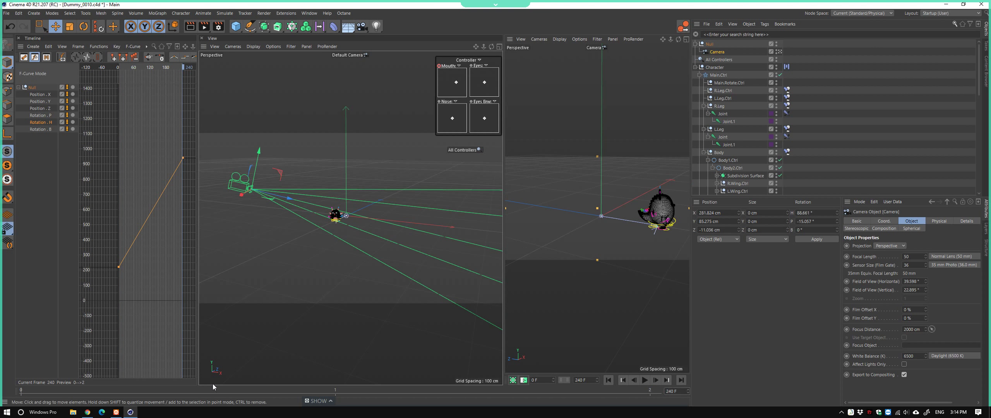
left_click_drag(181, 71, 136, 71)
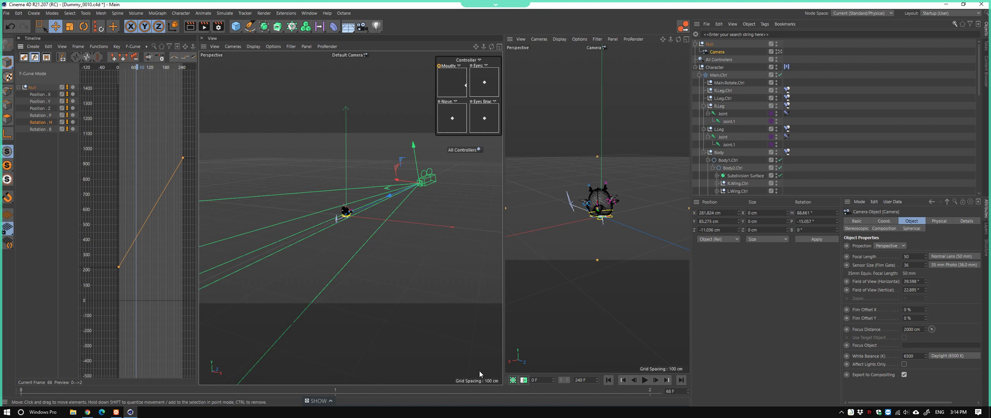
key("F8")
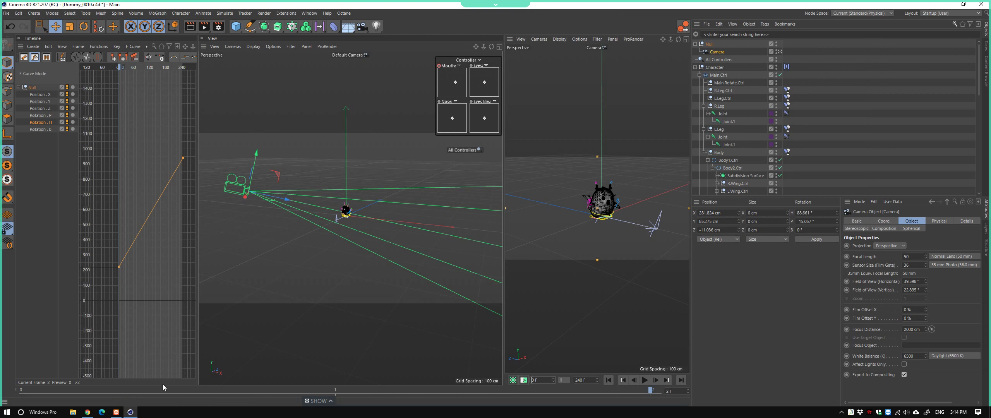
mouse_move(126, 69)
left_mouse_down()
mouse_move(169, 72)
mouse_move(135, 71)
mouse_move(148, 69)
left_mouse_up()
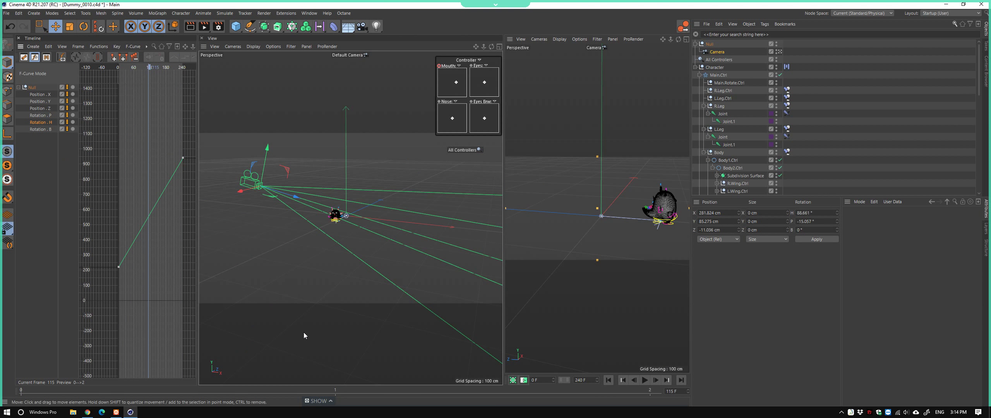
left_click(930, 14)
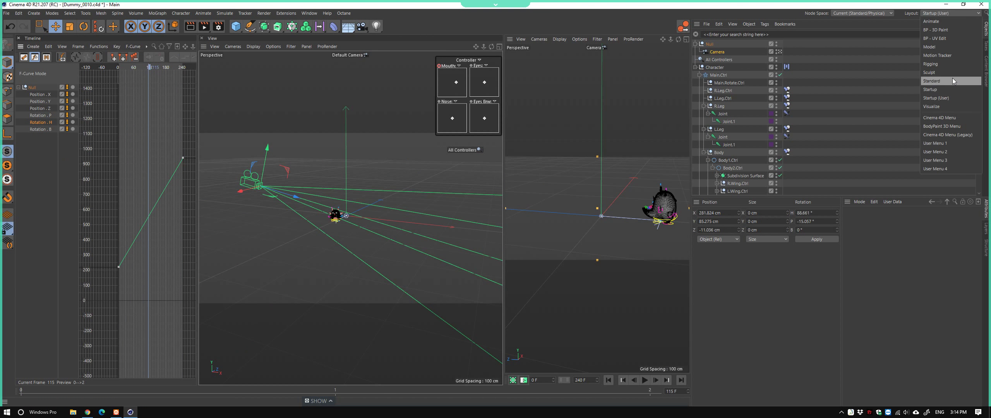
Switch to the Standard layout, extend the preview range to 0–240 F, and play through to frame 240
left_click(944, 87)
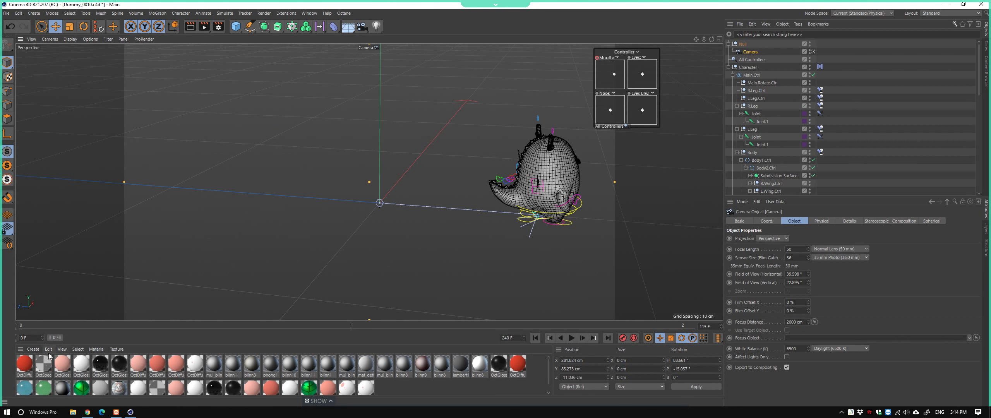
left_click_drag(58, 339, 495, 338)
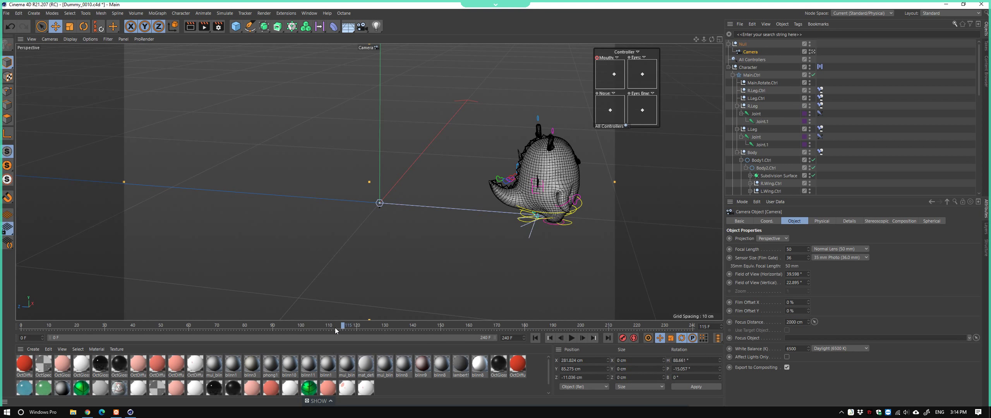
left_click_drag(335, 328, 14, 326)
left_click(571, 337)
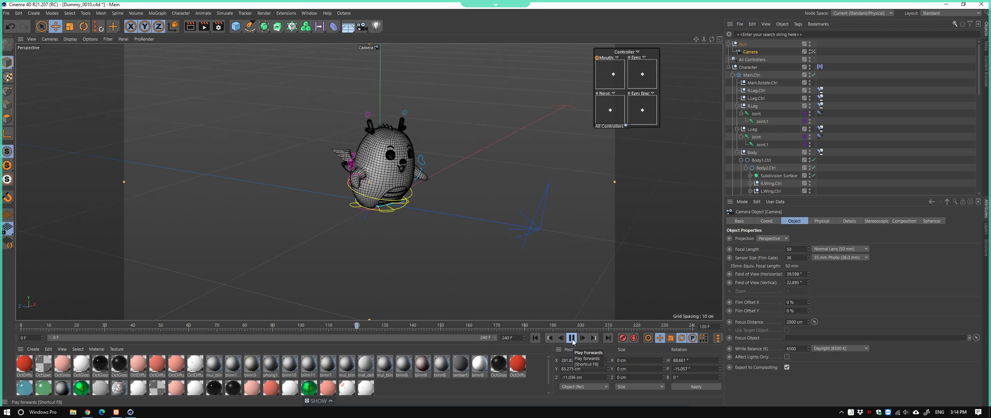
left_click(572, 339)
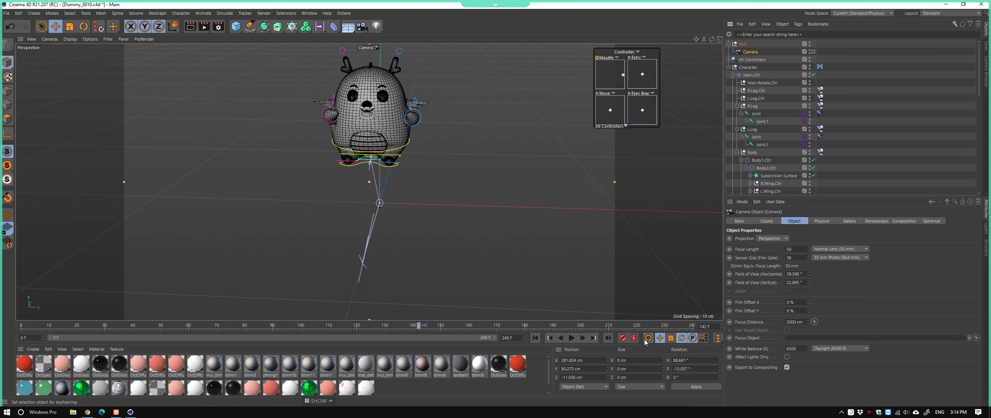
left_click_drag(448, 326, 743, 335)
Select the parent Null and move its first Rotation.H key from frame 3 to frame 0
key("Up")
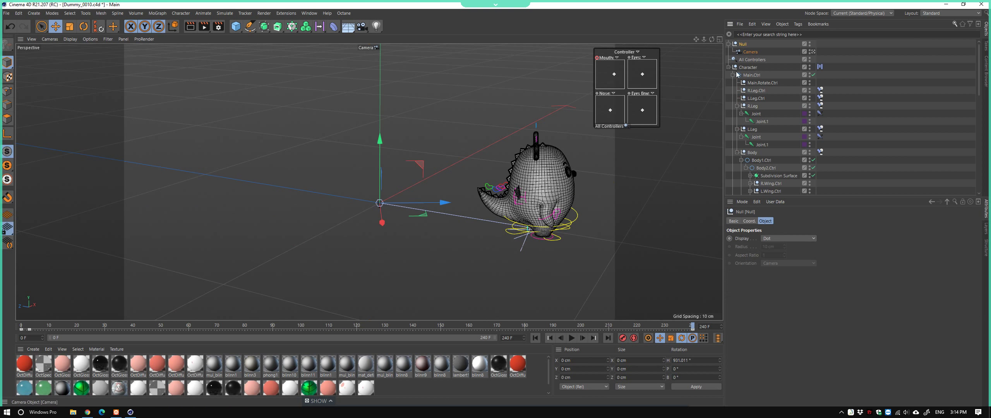
left_click(688, 330)
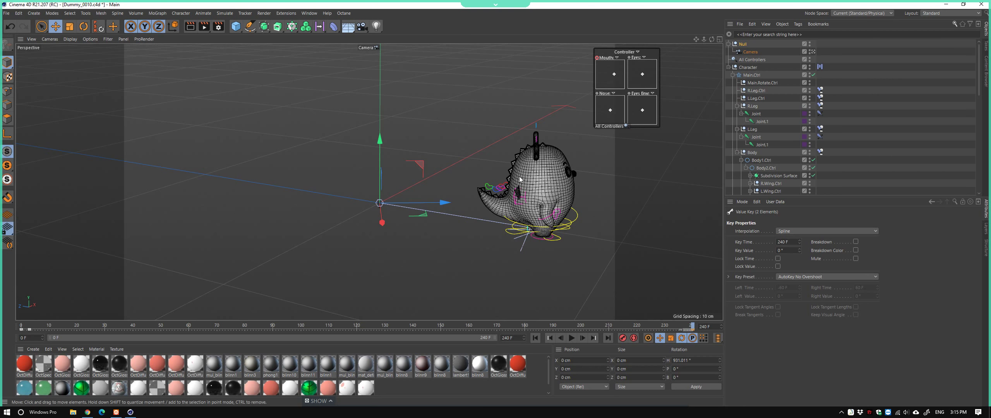
key("shift+F3")
left_click_drag(576, 179, 197, 148)
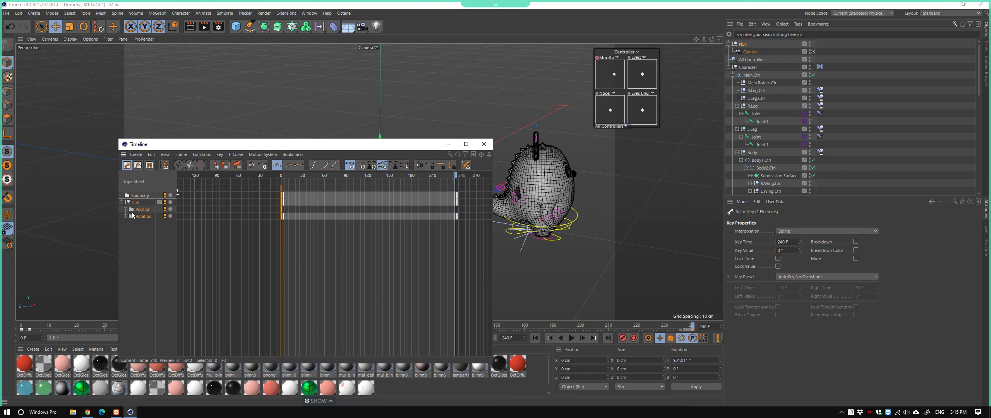
left_click(125, 216)
left_click(143, 230)
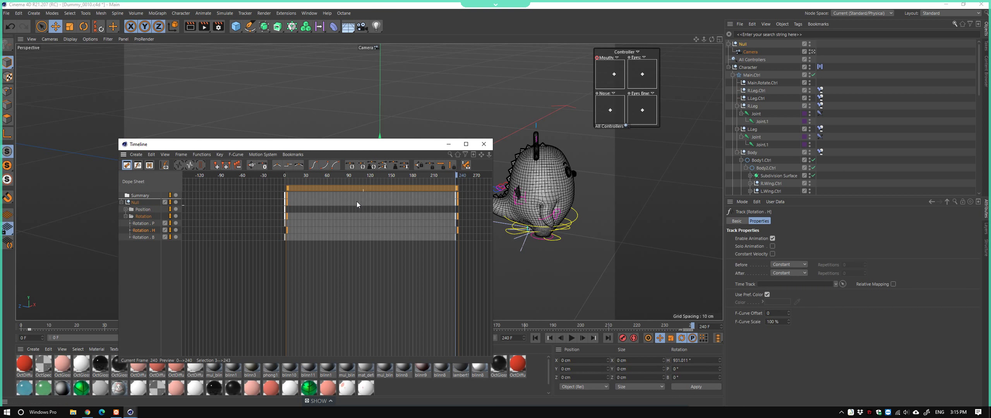
scroll(290, 190, "up", 2)
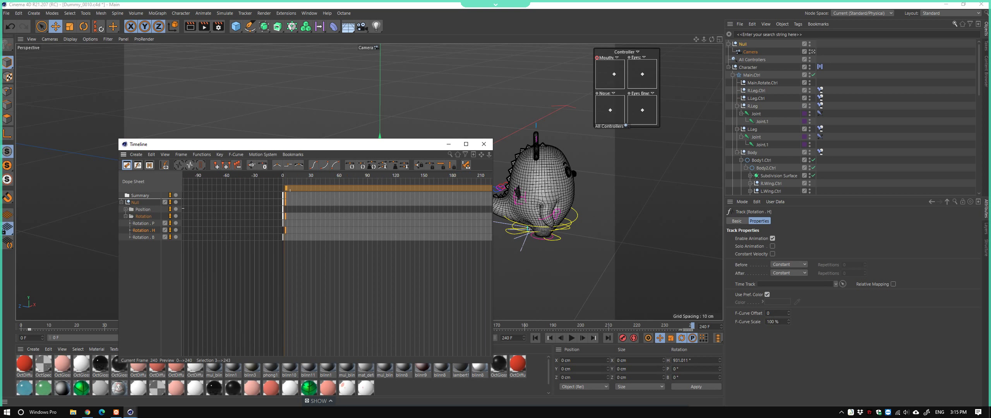
scroll(290, 190, "up", 3)
left_click_drag(283, 187, 274, 188)
scroll(274, 188, "down", 1)
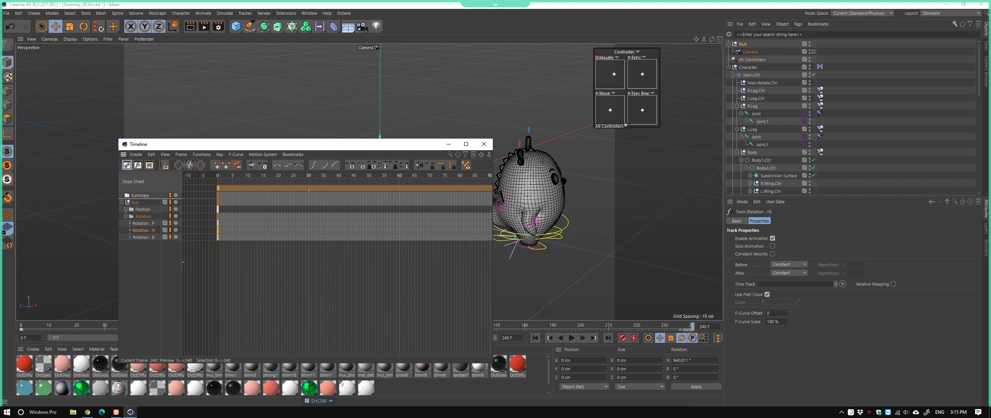
scroll(274, 188, "down", 2)
scroll(274, 188, "down", 2)
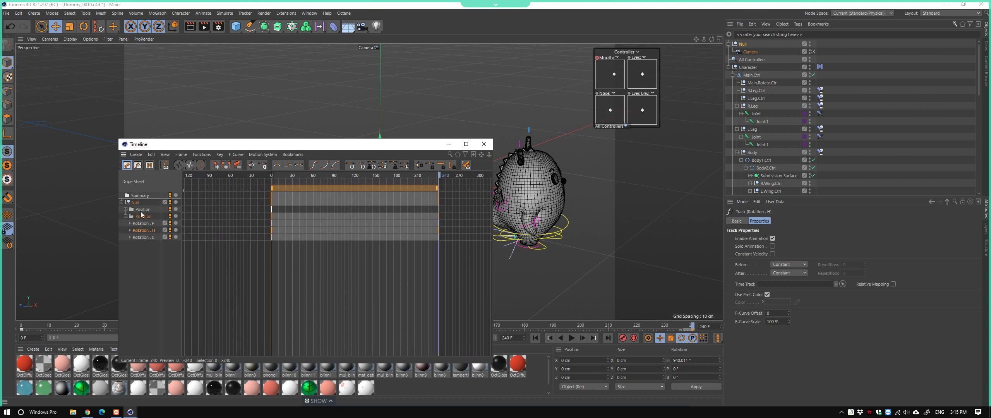
In F-Curve mode, set the frame-240 Rotation.H key to 360° and close the timeline
key("Tab")
left_click_drag(443, 248, 430, 193)
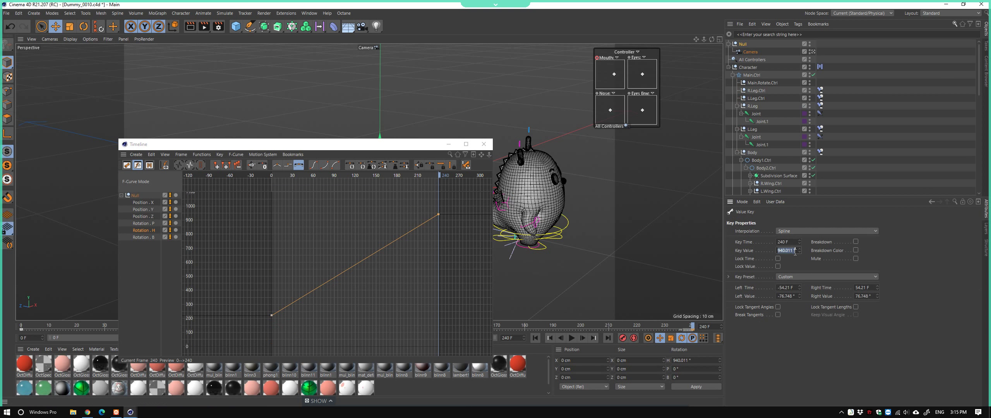
type("360")
key("Return")
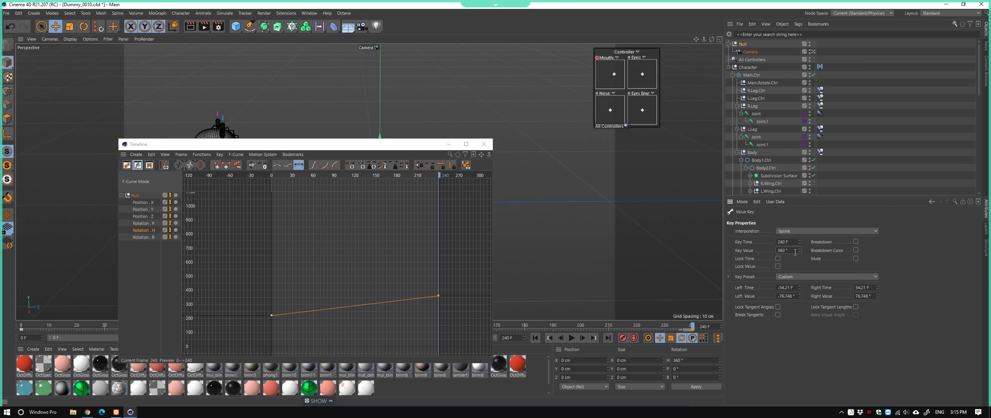
left_click(484, 144)
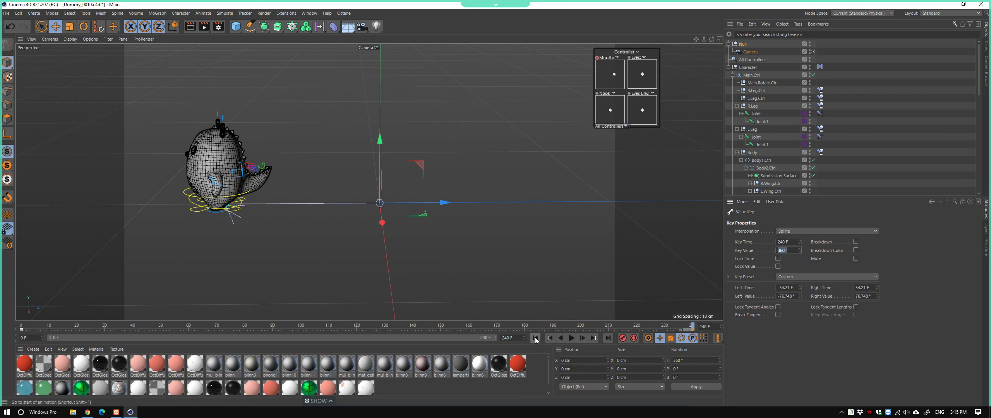
Play the full 240-frame turntable once, then stop playback
left_click(571, 338)
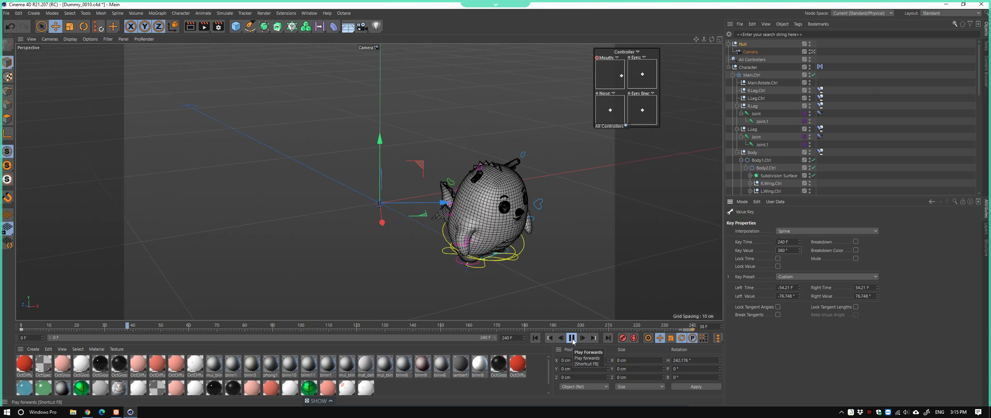
left_click(572, 338)
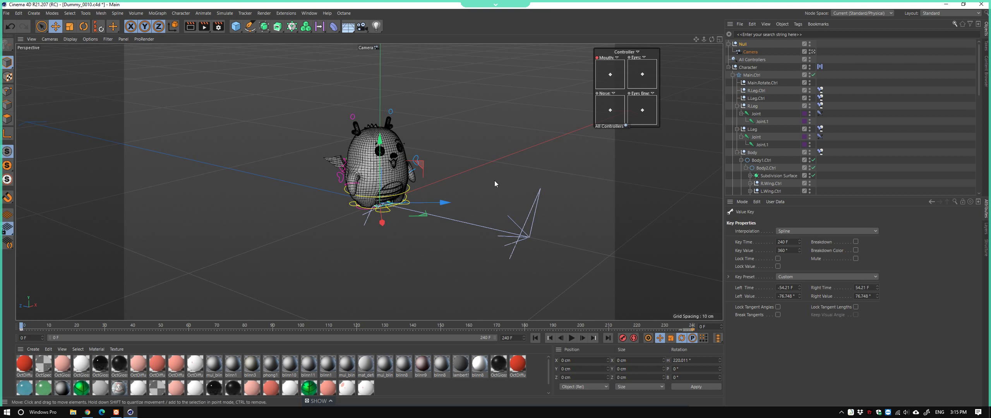
In F-Curve mode, drag both Rotation.H keys down together to offset the orbit's starting angle
key("shift+F3")
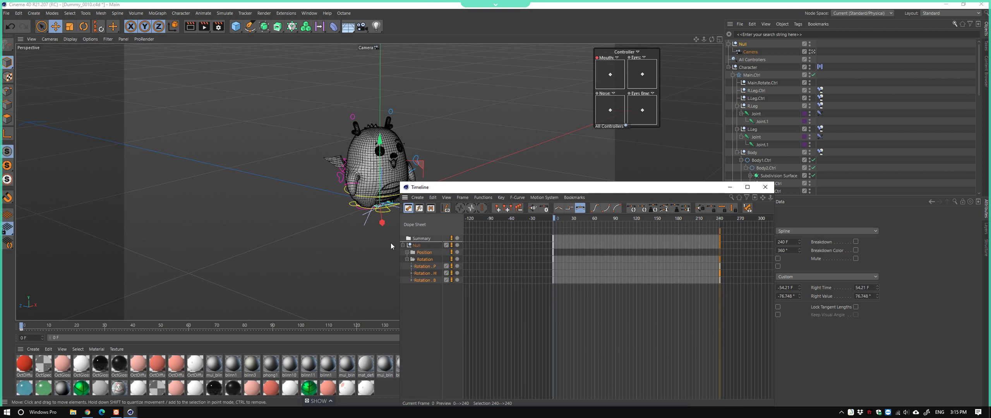
left_click(418, 207)
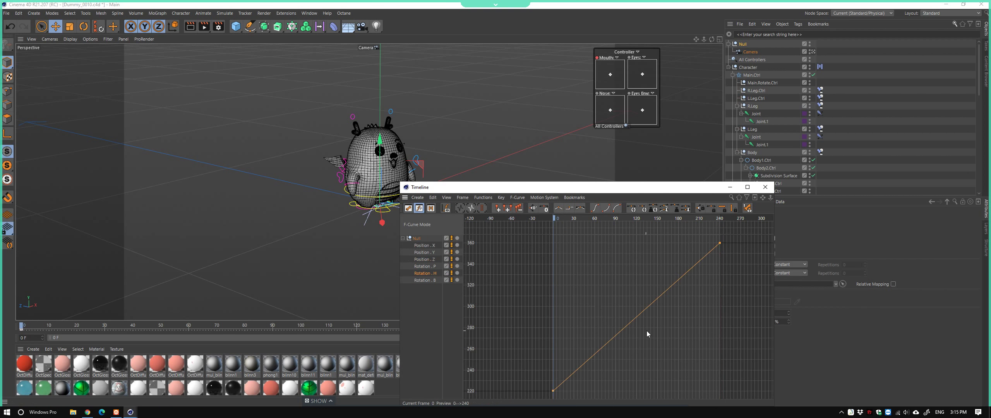
left_click_drag(510, 268, 772, 392)
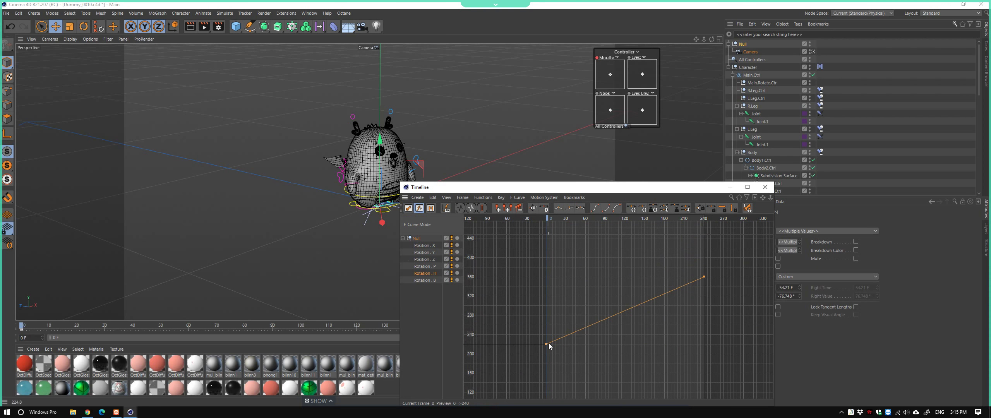
left_click_drag(548, 342, 547, 346)
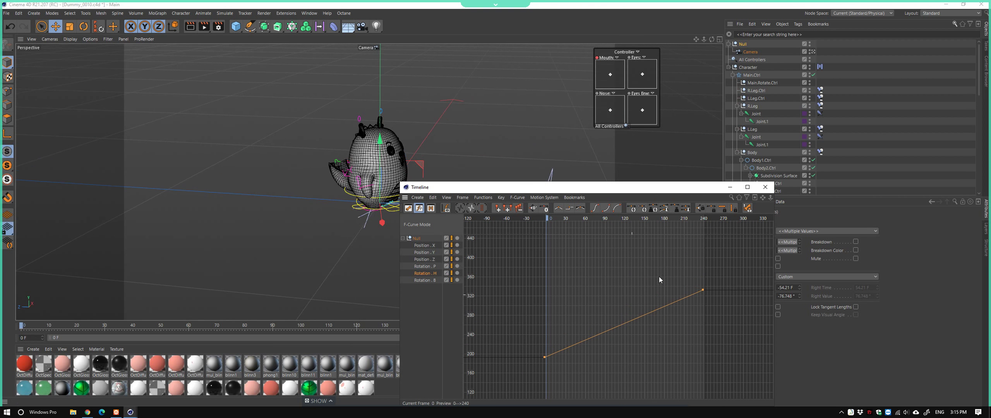
left_click(764, 187)
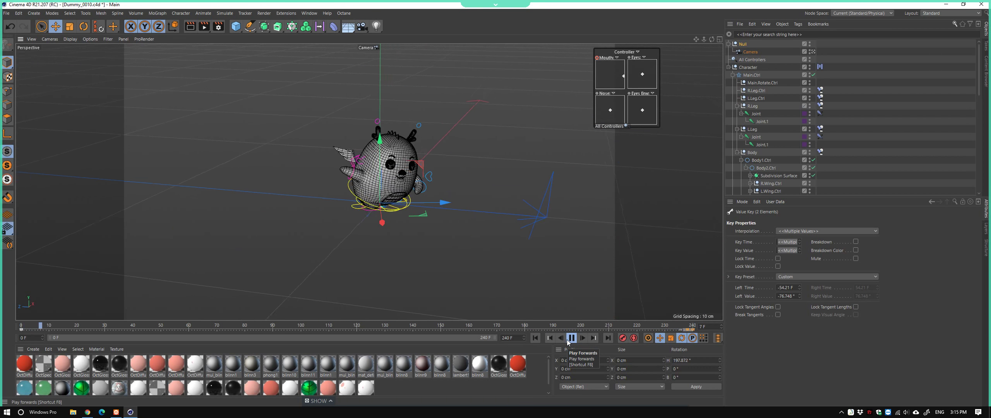
Play the animation, hide the spline controllers via the viewport filter, then stop playback
left_click(399, 267)
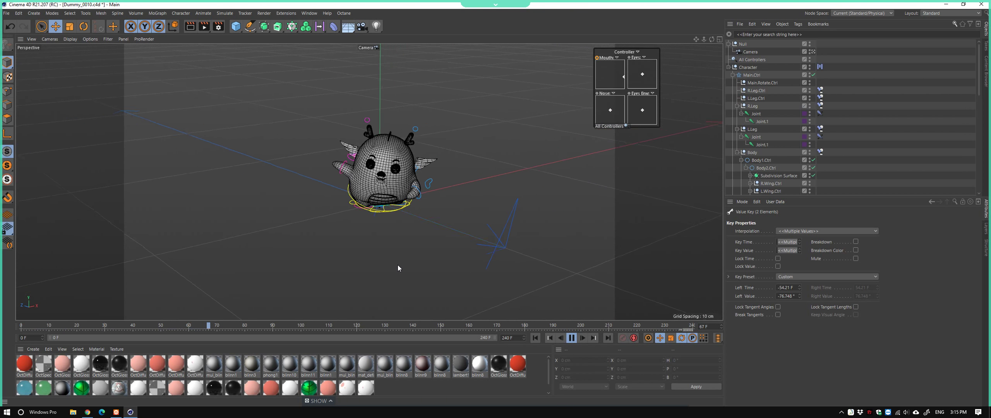
left_click(108, 39)
left_click(90, 39)
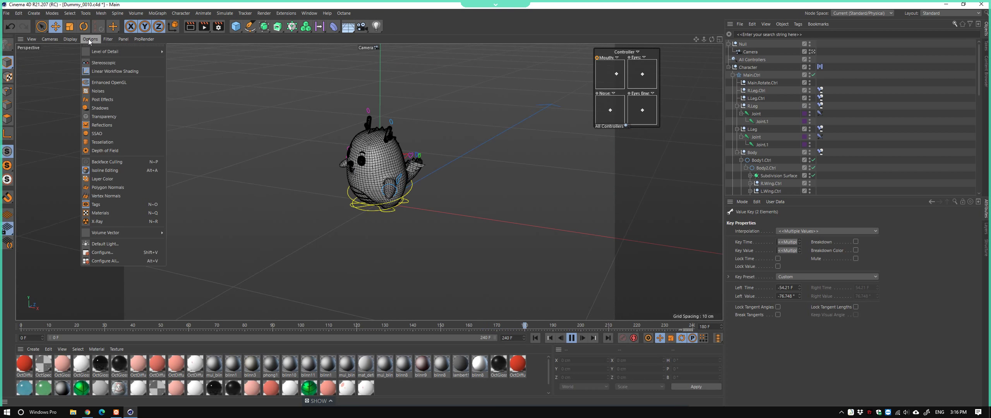
left_click(117, 86)
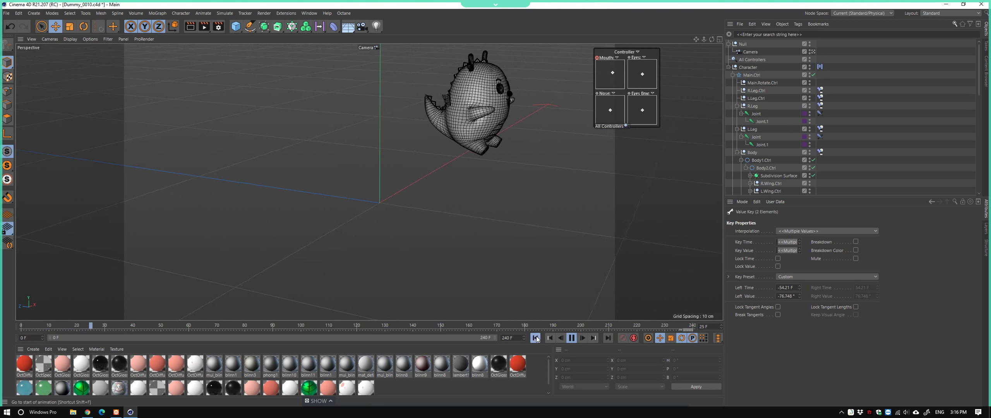
left_click(571, 338)
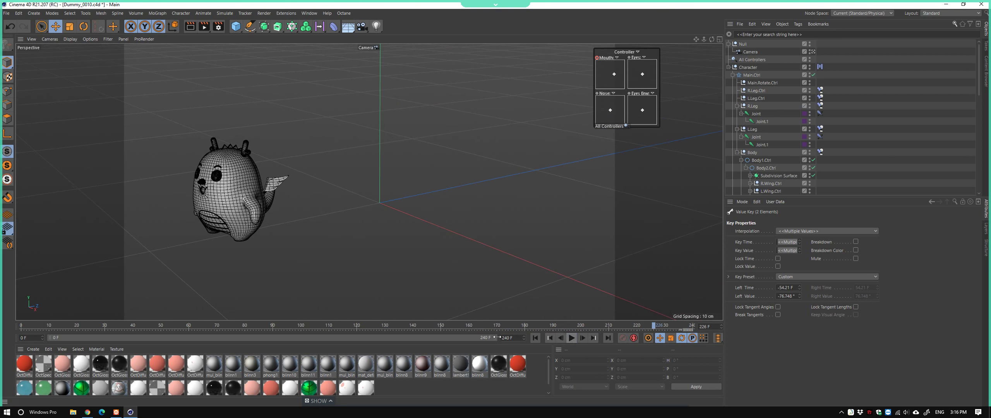
Scrub and rewind the jump animation, replay it from frame 0, and return to the start
left_click_drag(519, 331, 358, 328)
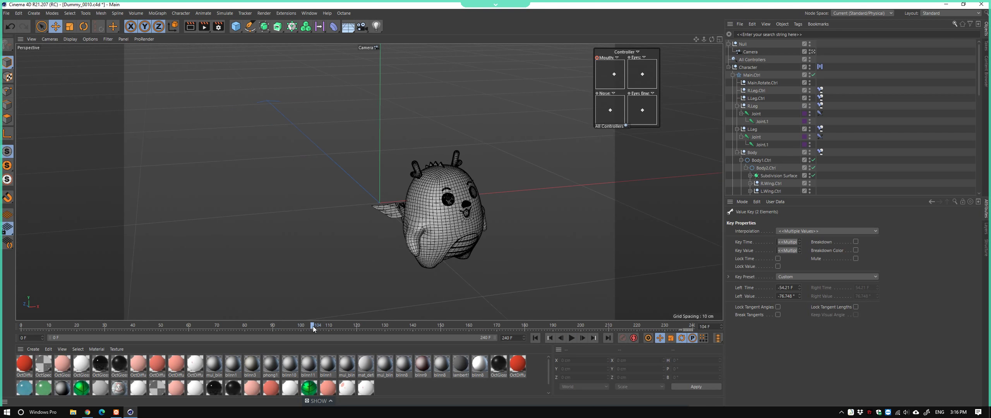
key("shift+F")
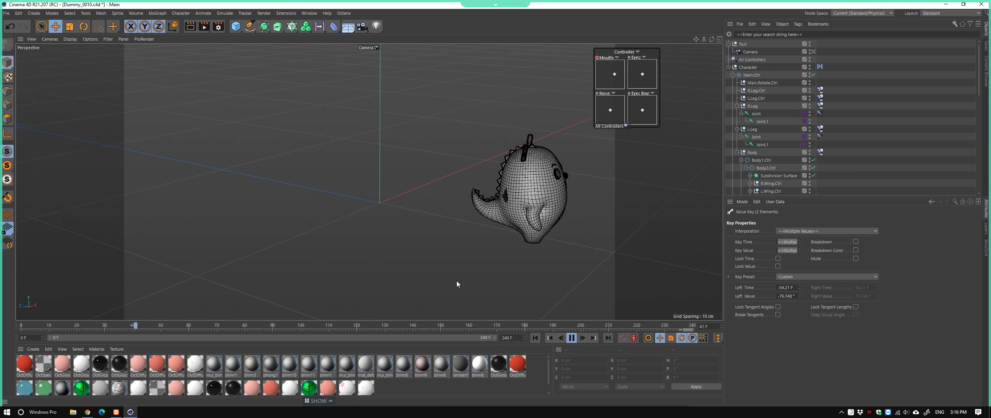
left_click(570, 339)
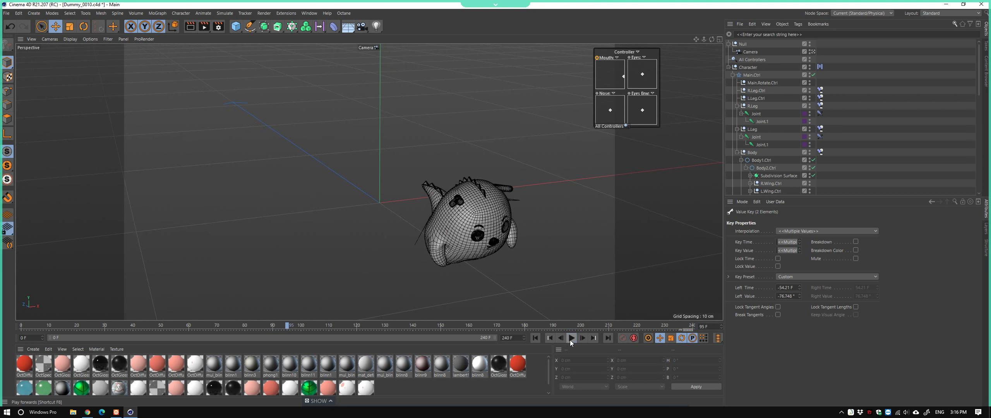
left_click_drag(229, 333, 126, 333)
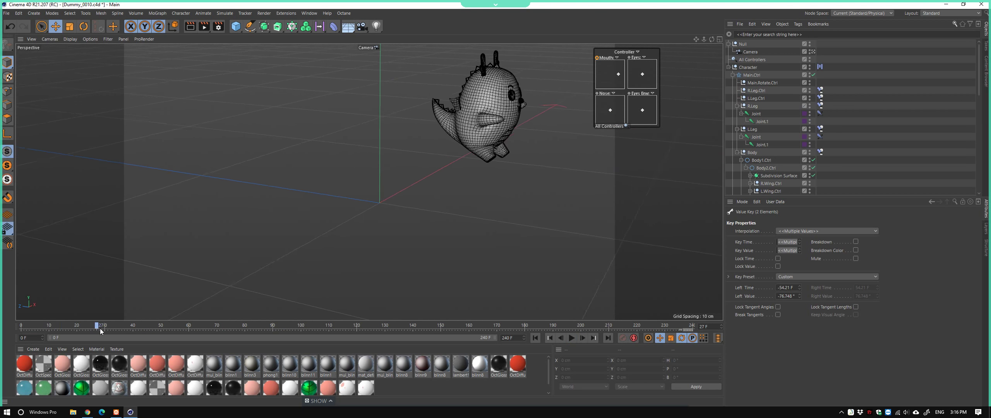
key("shift+f")
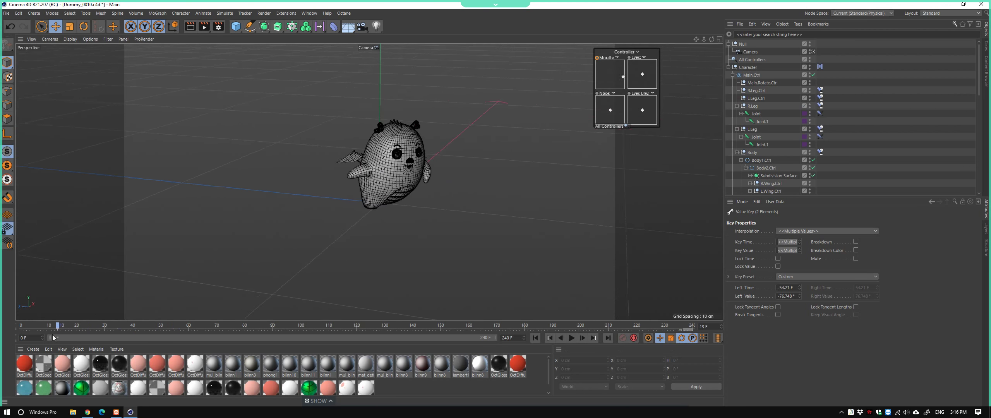
left_click(571, 338)
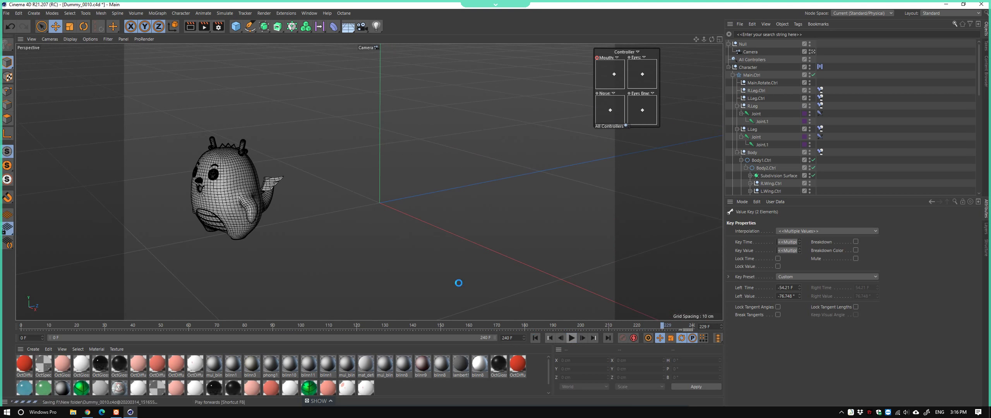
left_click(539, 337)
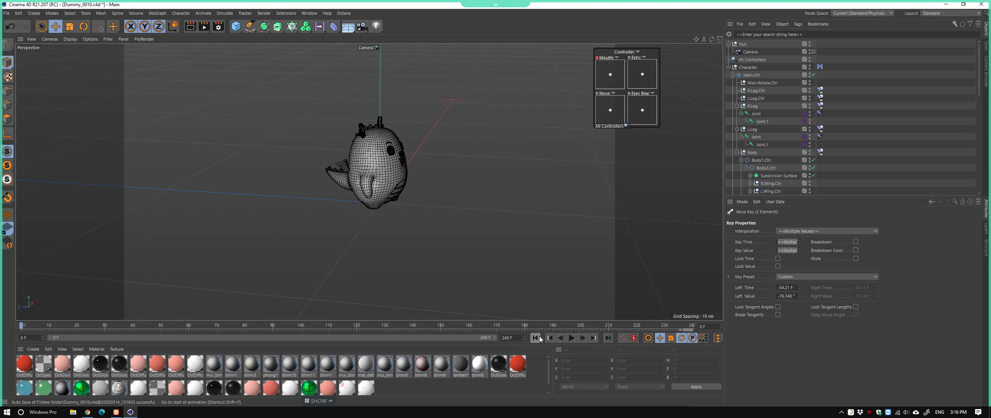
In Render Settings, switch the renderer to Hardware OpenGL with an output width of 2560
left_click(218, 28)
left_click_drag(304, 24, 372, 98)
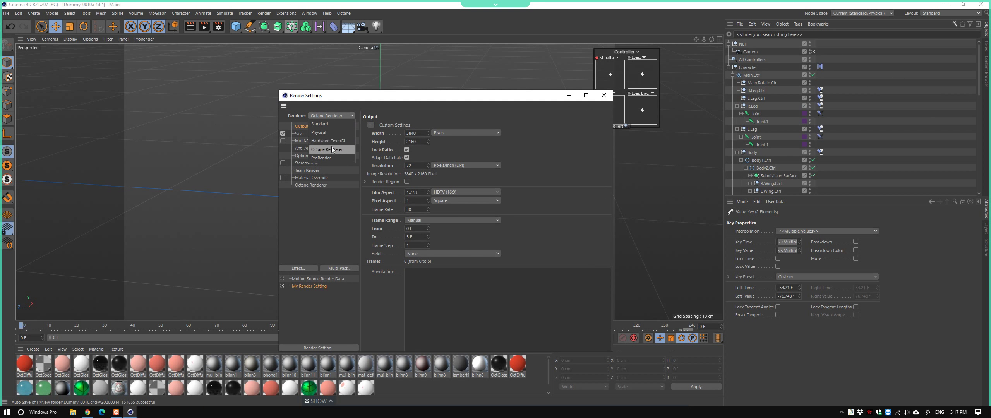
left_click(332, 142)
left_click(304, 128)
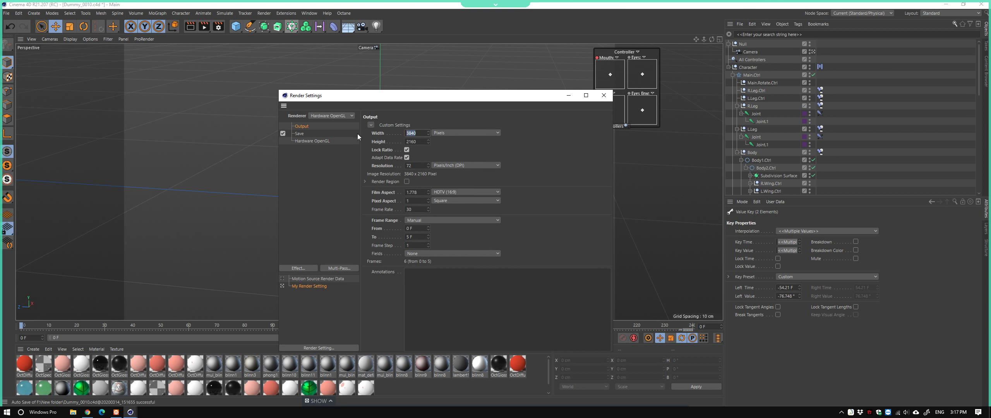
type("10")
key("ctrl+a")
type("256")
type("0")
key("Return")
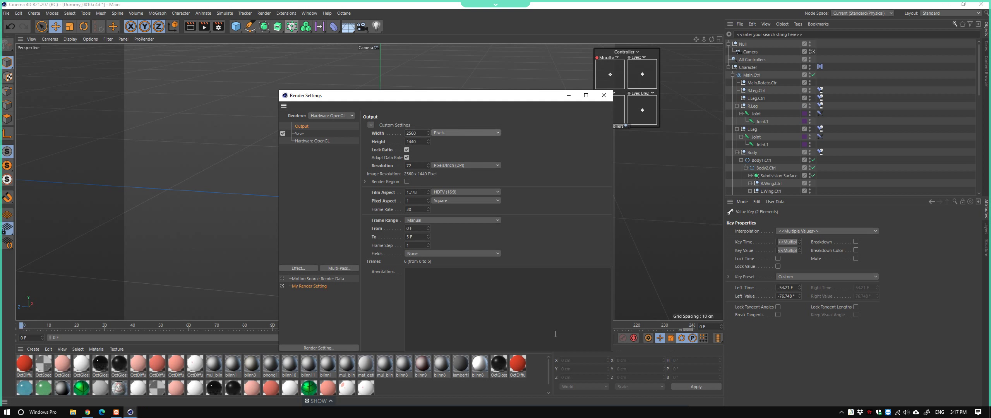
Set the frame range to All Frames and the save format to MP4
left_click(434, 220)
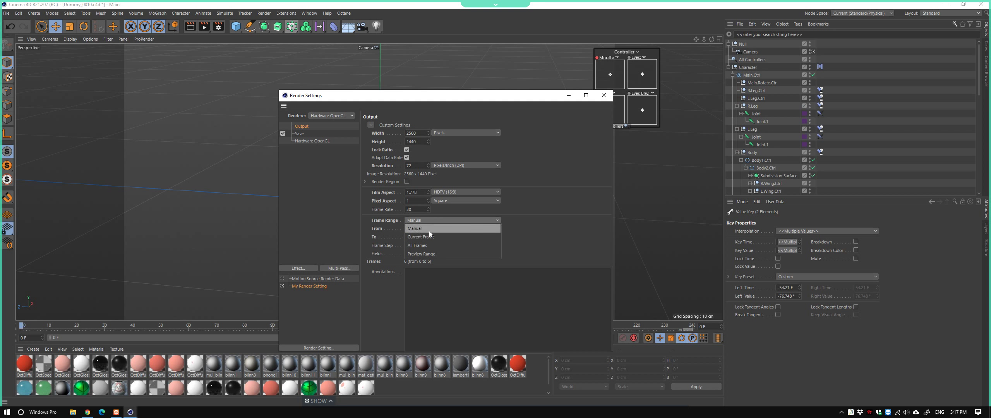
left_click(431, 236)
left_click(299, 133)
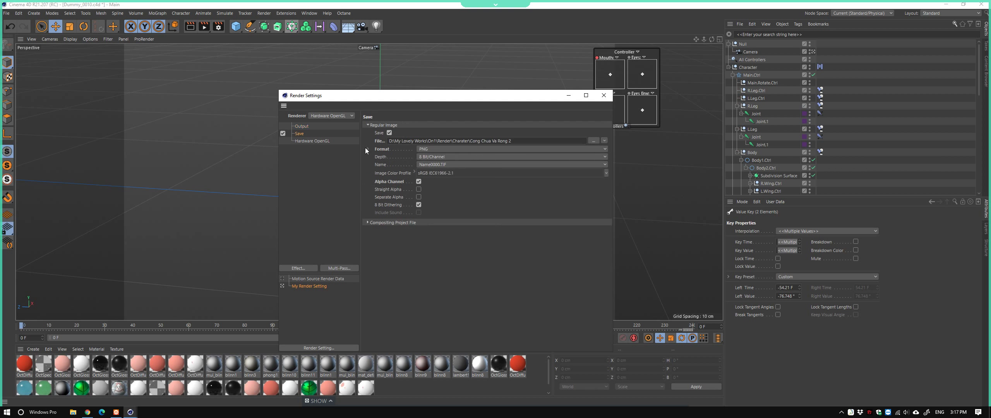
left_click(442, 149)
left_click(428, 321)
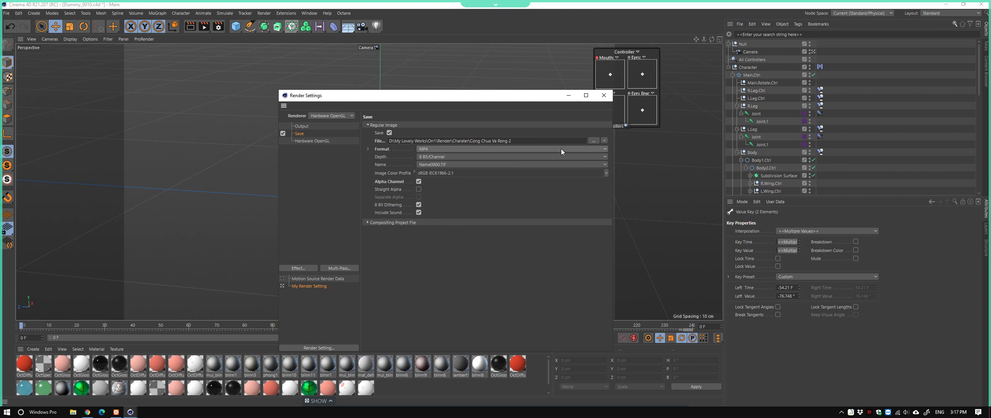
left_click(592, 140)
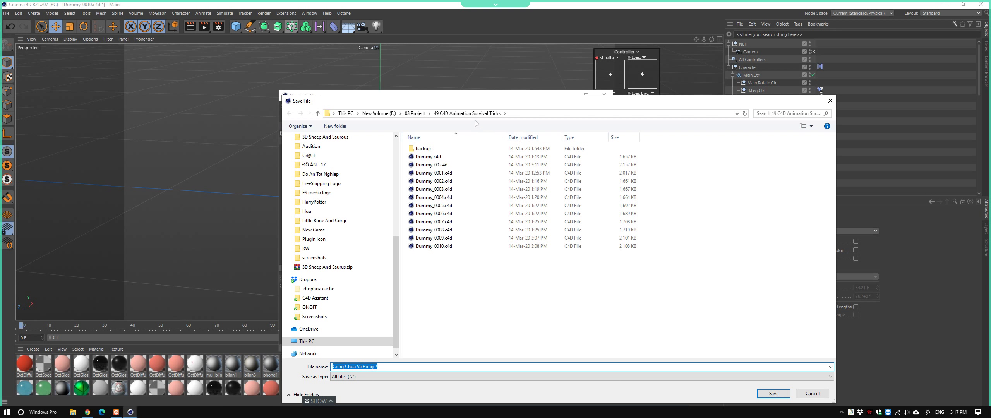
Save the render output as Demo_anim in 03 Project > 49 C4D Animation Survival Tricks
left_click(414, 111)
scroll(455, 343, "down", 3)
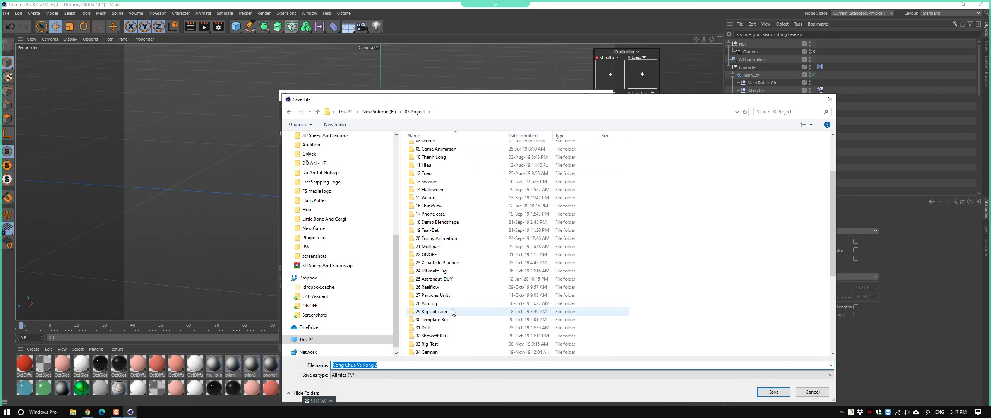
scroll(455, 343, "down", 3)
scroll(455, 343, "down", 3)
double_click(451, 335)
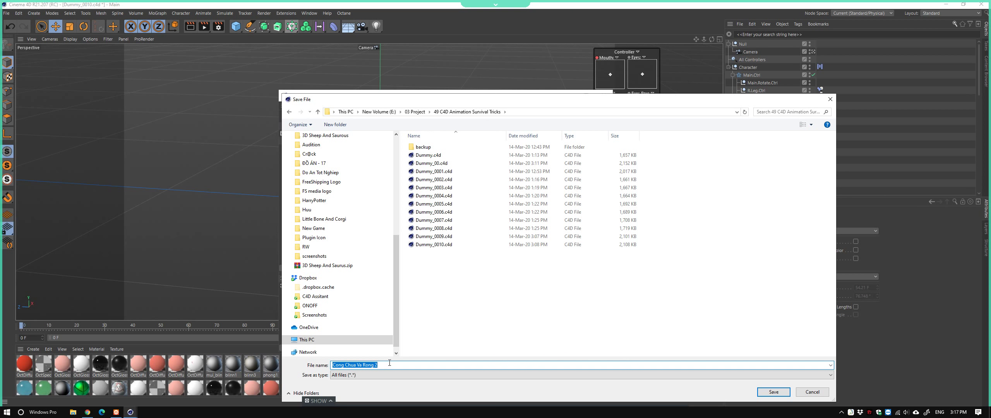
type("Demo_anim")
key("Return")
Close the Render Settings and save the scene
left_click_drag(480, 95, 429, 86)
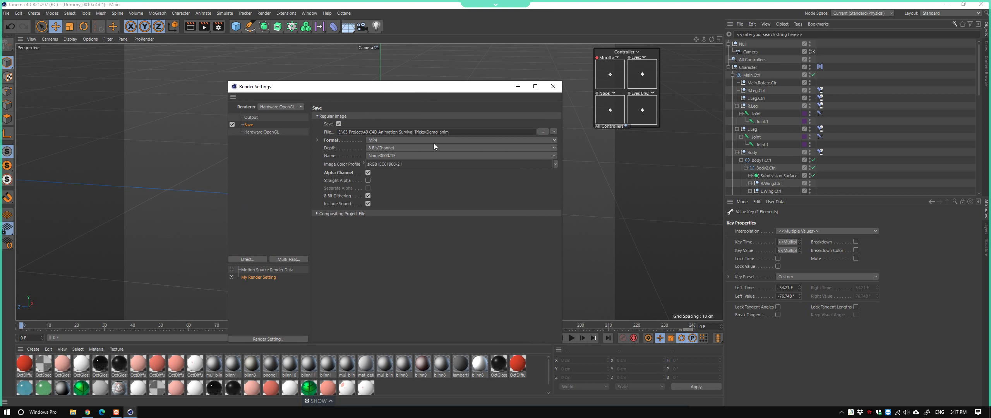
left_click(251, 117)
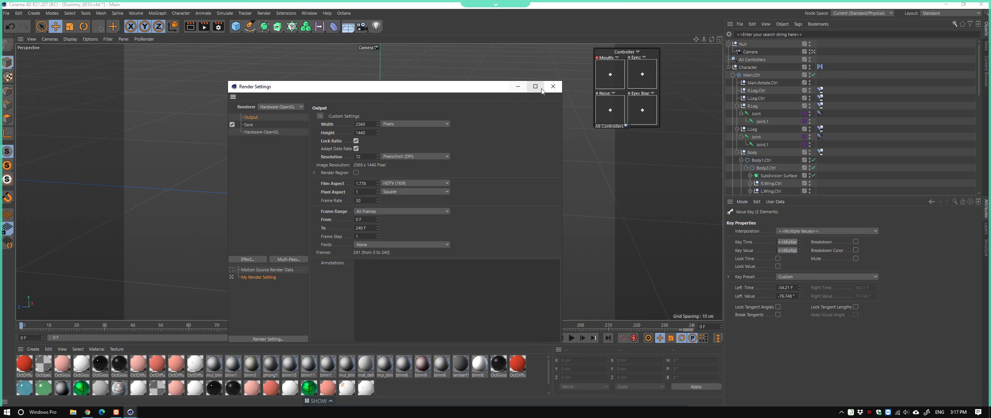
left_click(553, 85)
key("ctrl+s")
Render frames 0–240 of Demo_anim to the Picture Viewer, then close the viewer
left_click(202, 27)
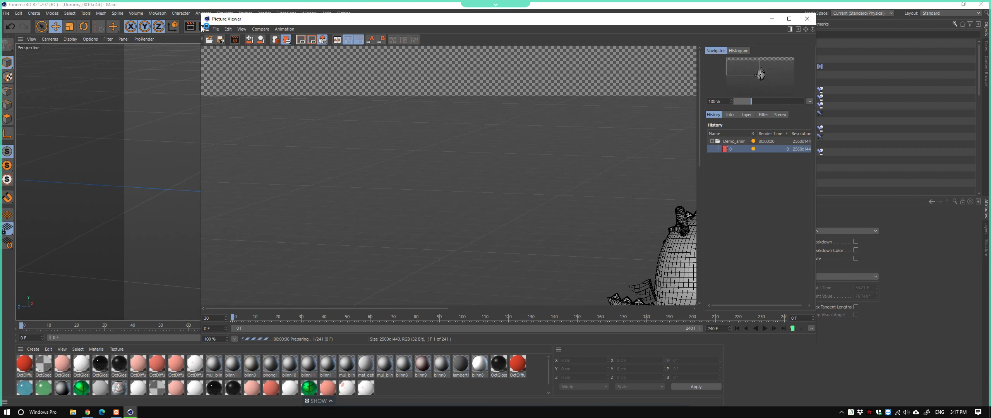
scroll(428, 181, "down", 2)
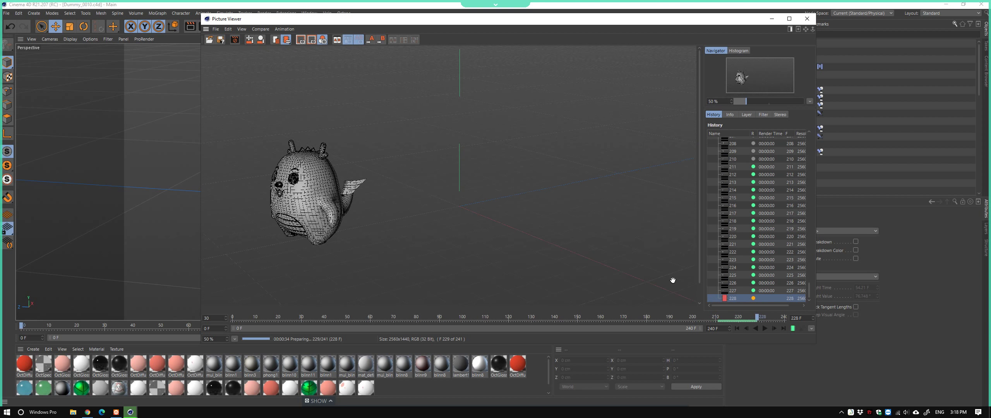
left_click(806, 19)
Open the Dummy_0008.c4d project file
left_click_drag(458, 192, 404, 184, "alt")
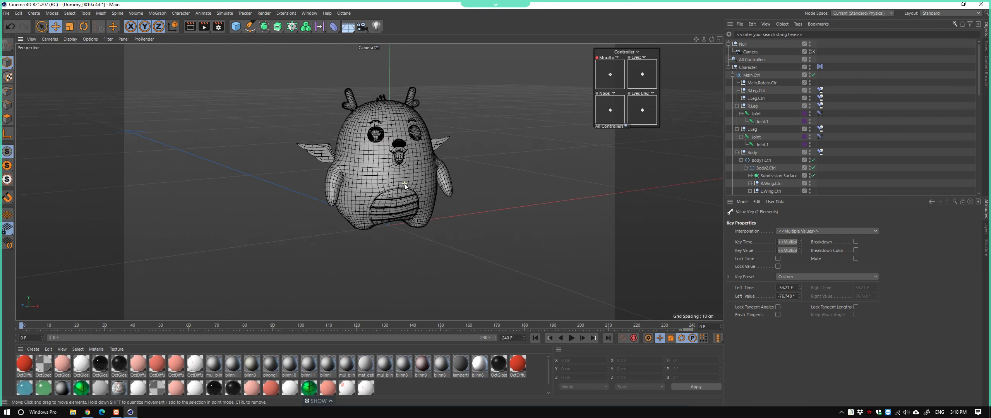
scroll(422, 221, "up", 5)
left_click_drag(422, 221, 375, 218, "alt")
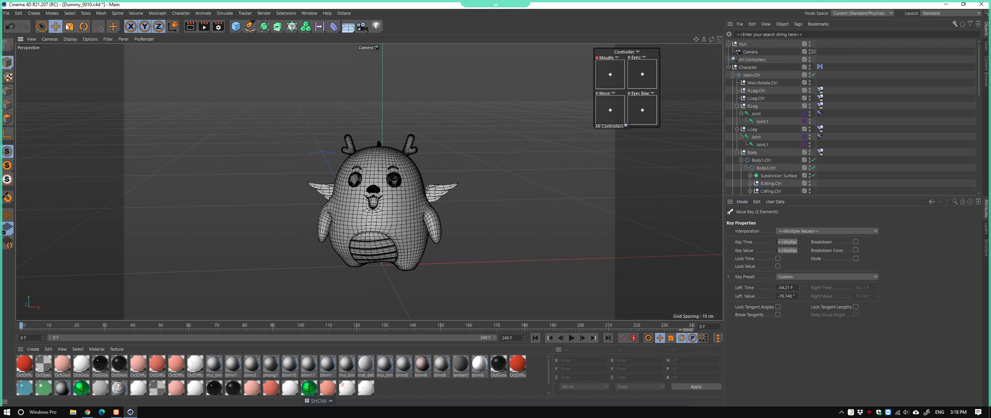
left_click(8, 15)
mouse_move(31, 175)
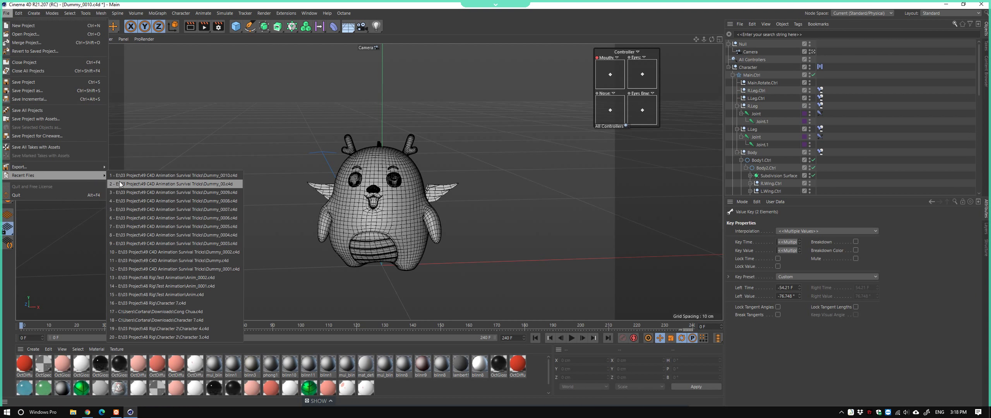
left_click(58, 34)
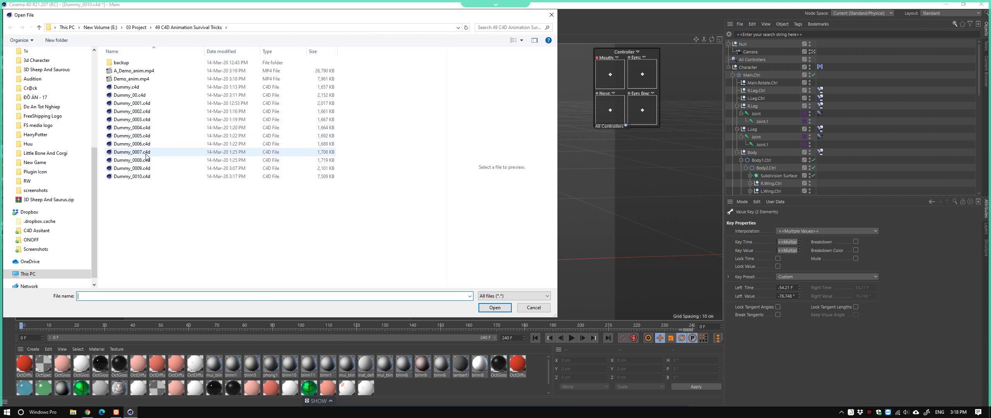
double_click(131, 160)
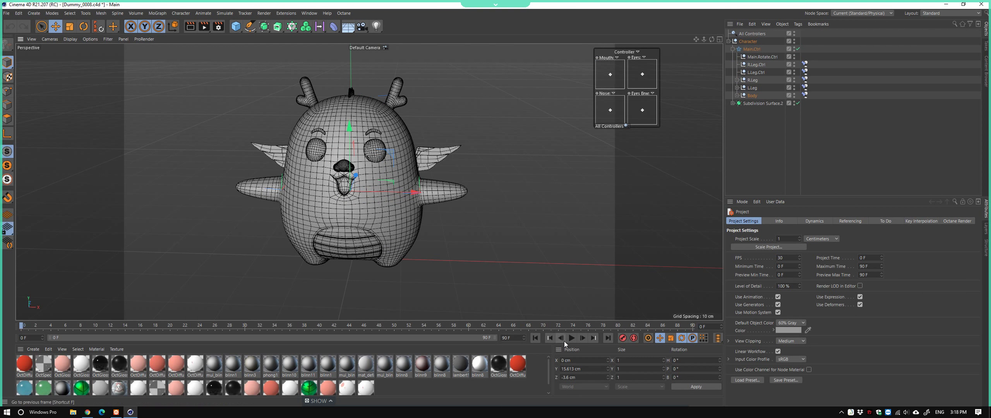
Enable Spline in the viewport filter so the controllers show, then deselect the character
left_click(124, 41)
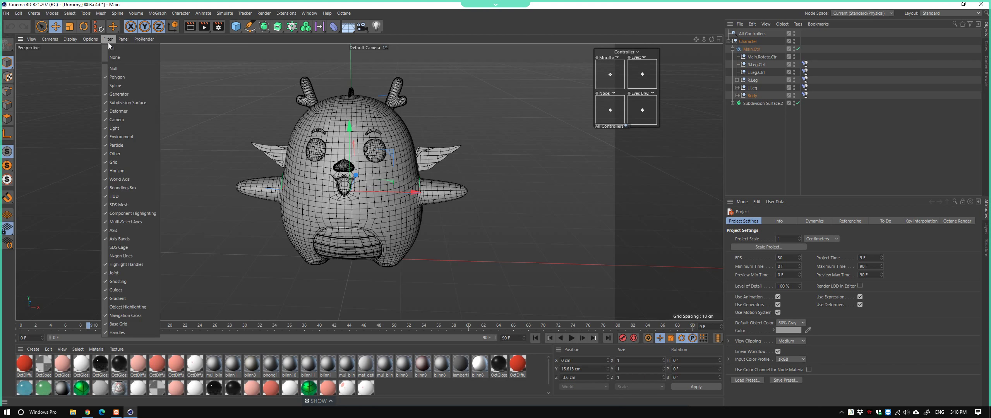
left_click(118, 85)
left_click(108, 39)
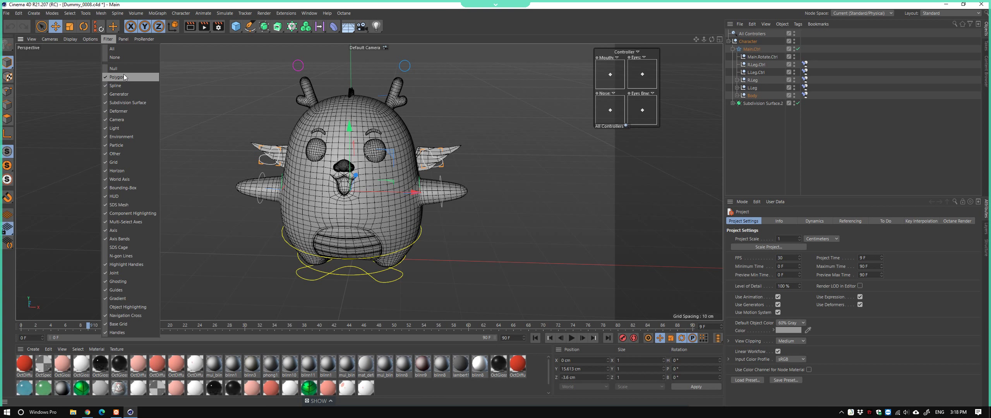
mouse_move(465, 214)
left_mouse_down("alt")
mouse_move(514, 221)
mouse_move(484, 215)
mouse_move(487, 238)
mouse_move(509, 240)
mouse_move(461, 243)
mouse_move(477, 237)
left_mouse_up("alt")
left_click(491, 217)
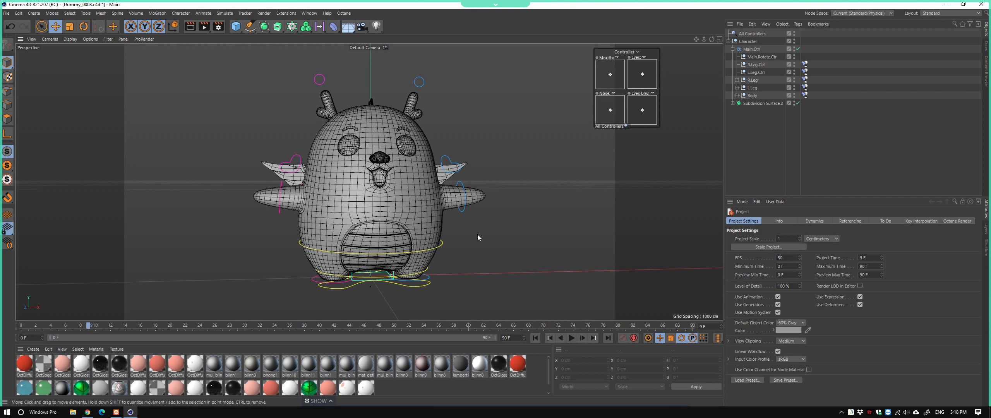